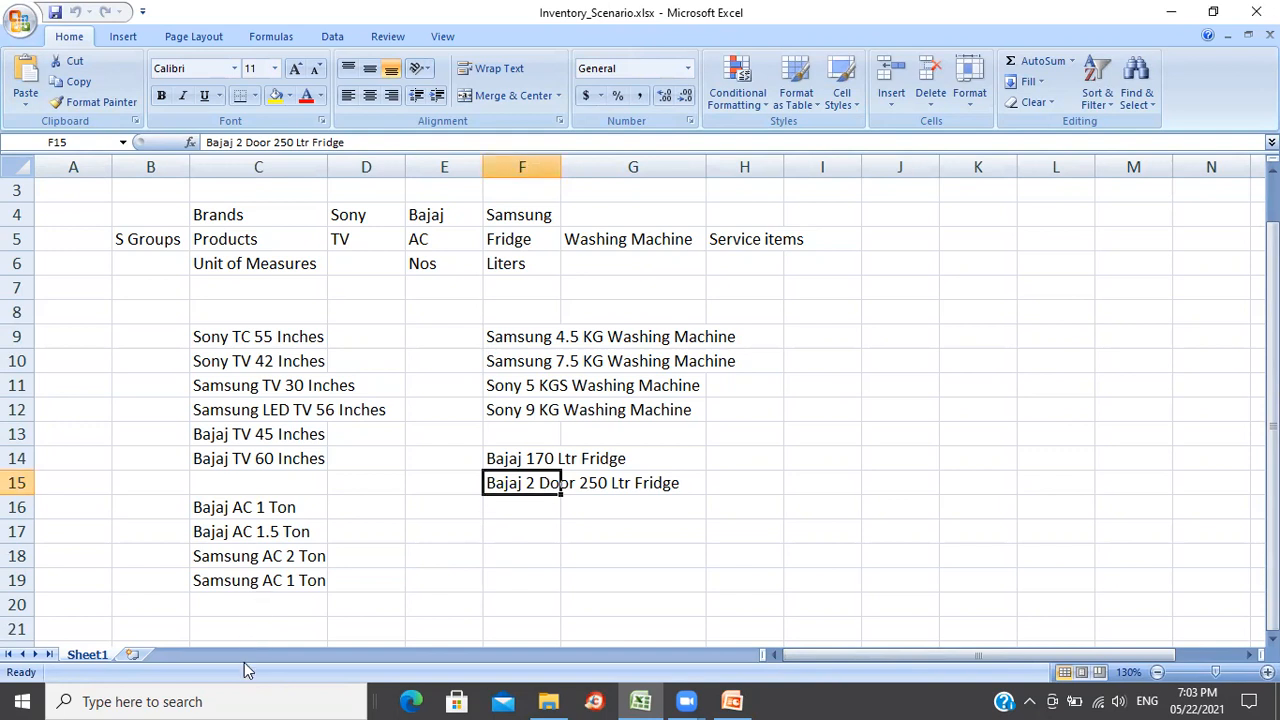
# Step: Enter the heading 'FMCG Product Retailer' in C21 and 'KitKat' beneath it in C22
pyautogui.press('Left')
pyautogui.press('Left')
pyautogui.press('Left')
pyautogui.press('Down')
pyautogui.press('Down')
pyautogui.press('Down')
pyautogui.press('Down')
pyautogui.press('Down')
pyautogui.press('Down')
pyautogui.press('Down')
pyautogui.press('Down')
pyautogui.press('Down')
pyautogui.press('Down')
pyautogui.press('Down')
pyautogui.press('Down')
pyautogui.press('Up')
pyautogui.press('Up')
pyautogui.press('Up')
pyautogui.press('Up')
pyautogui.press('Up')
pyautogui.press('Up')
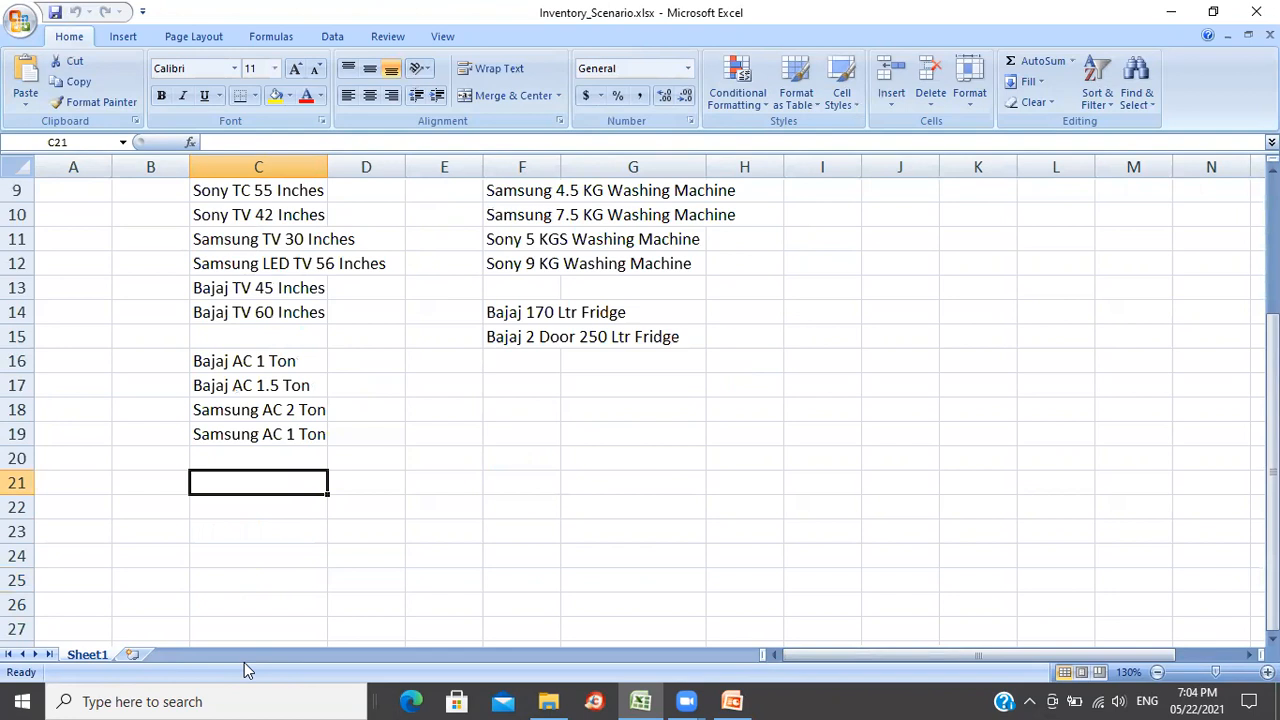
pyautogui.write('FMCG ')
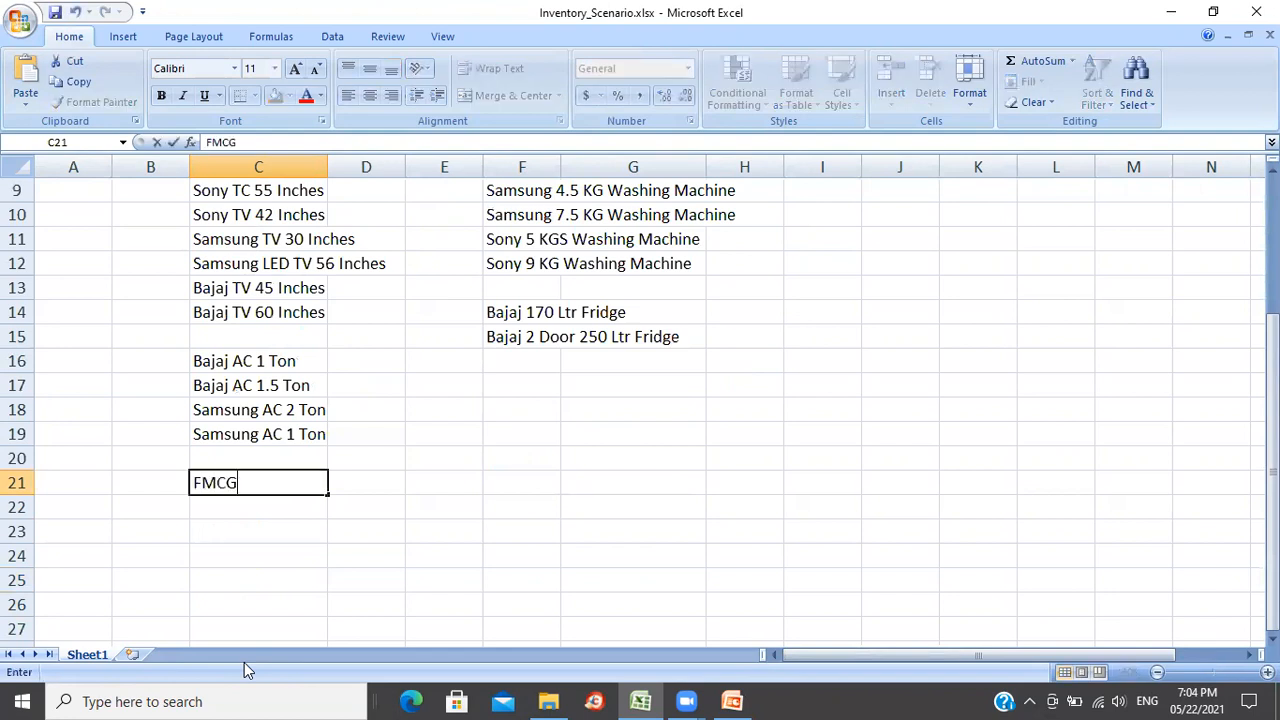
pyautogui.write('Product Retailer')
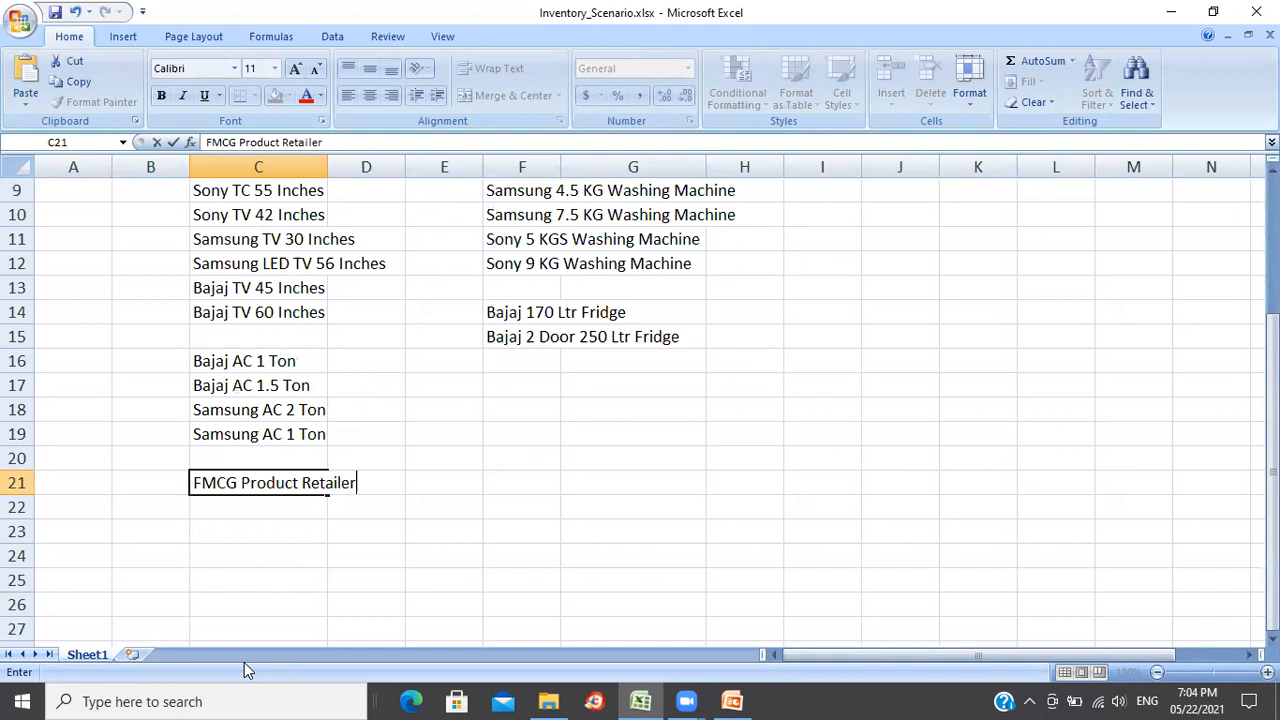
pyautogui.press('Return')
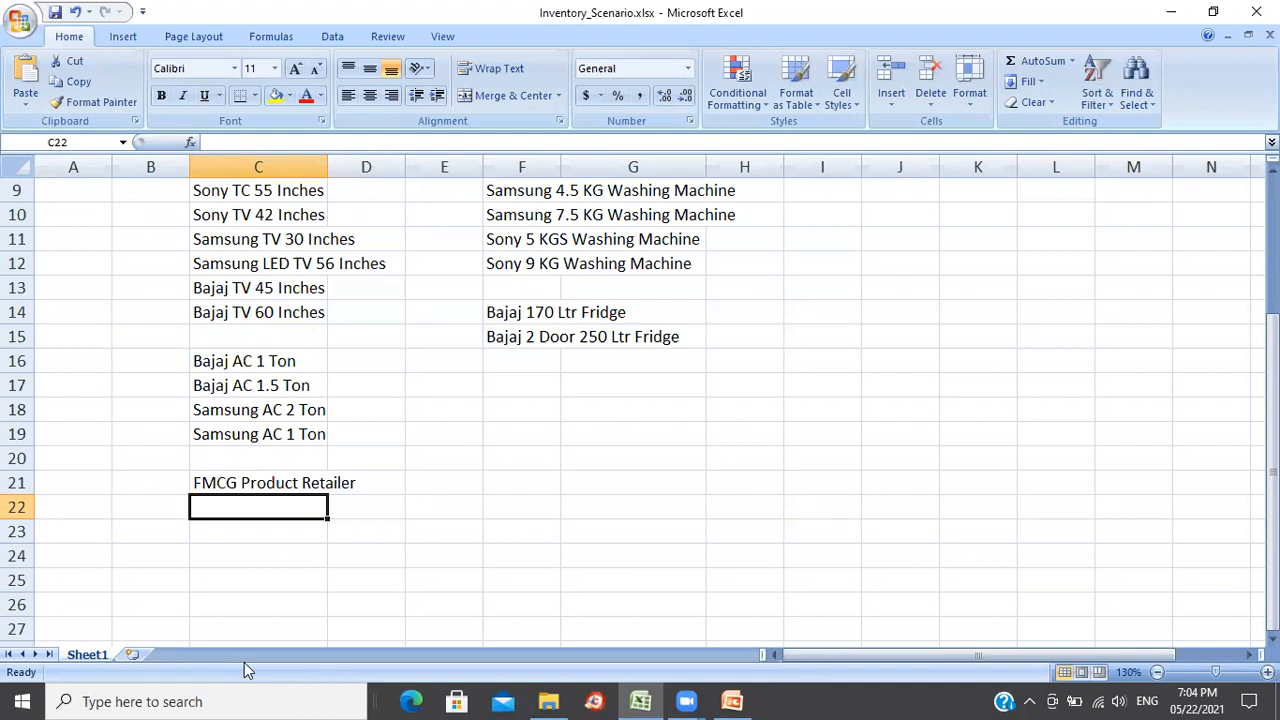
pyautogui.write('Kit')
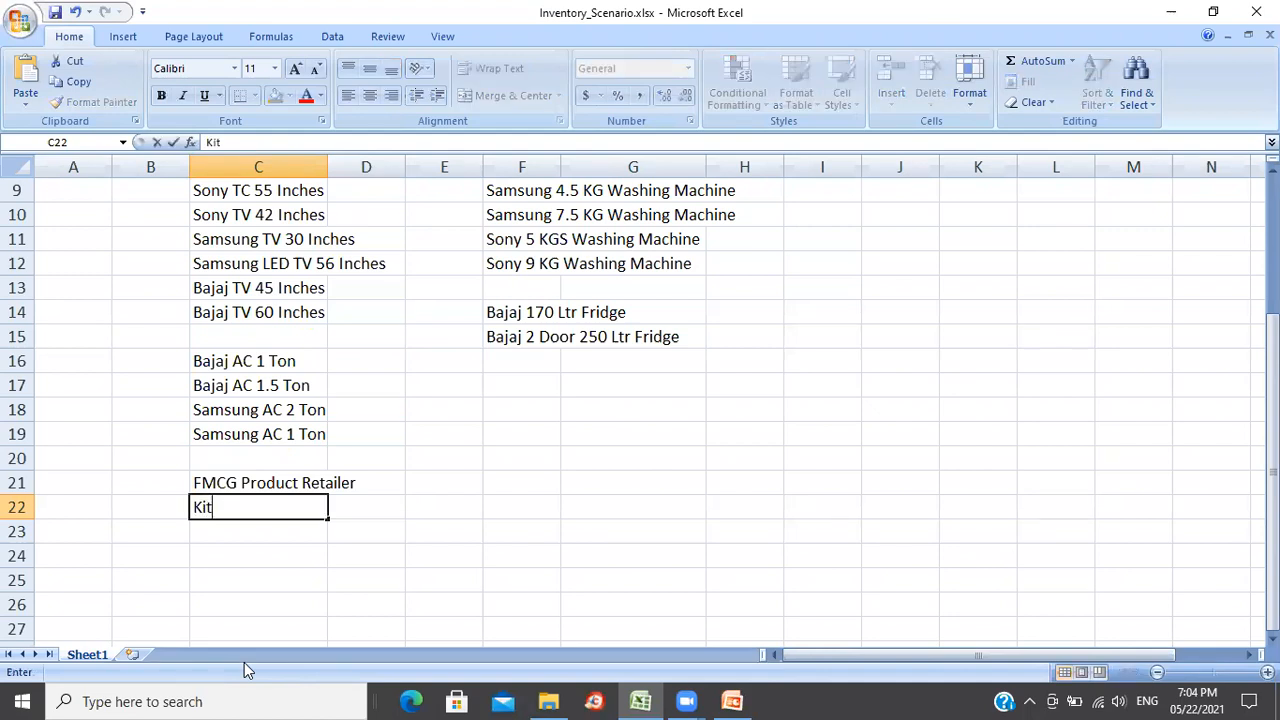
pyautogui.write('Kat')
pyautogui.press('Tab')
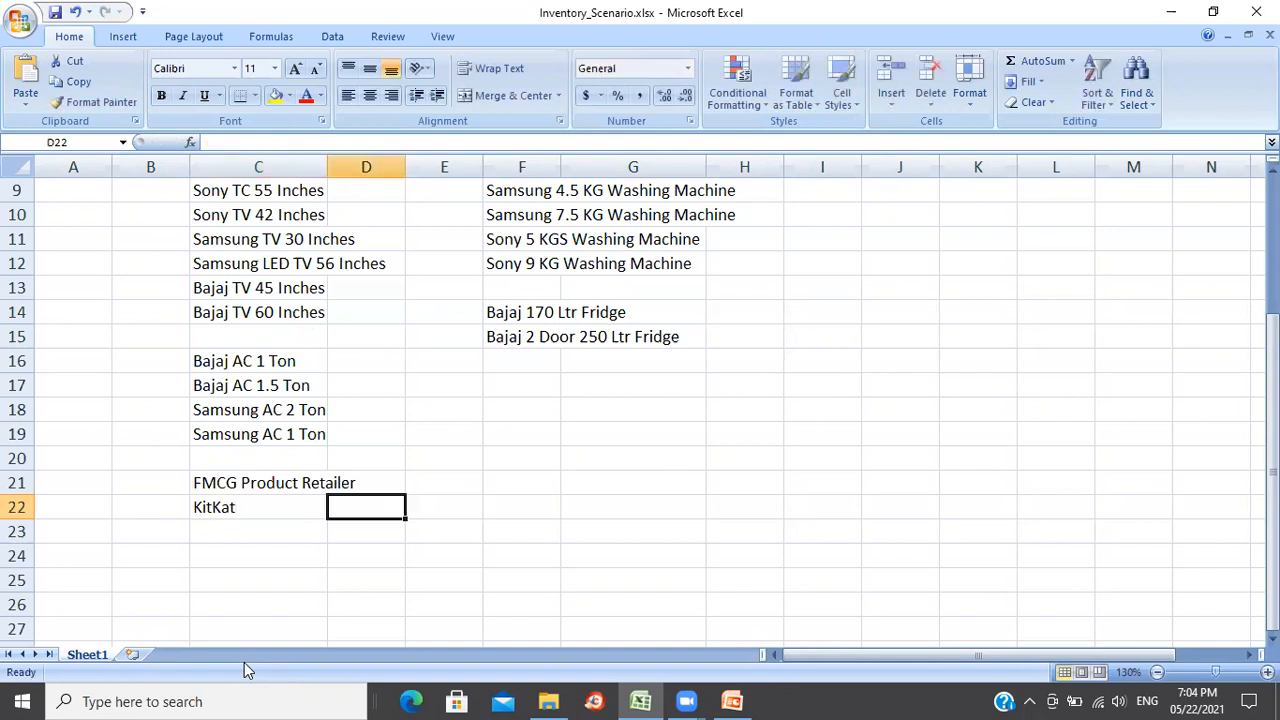
pyautogui.press('Return')
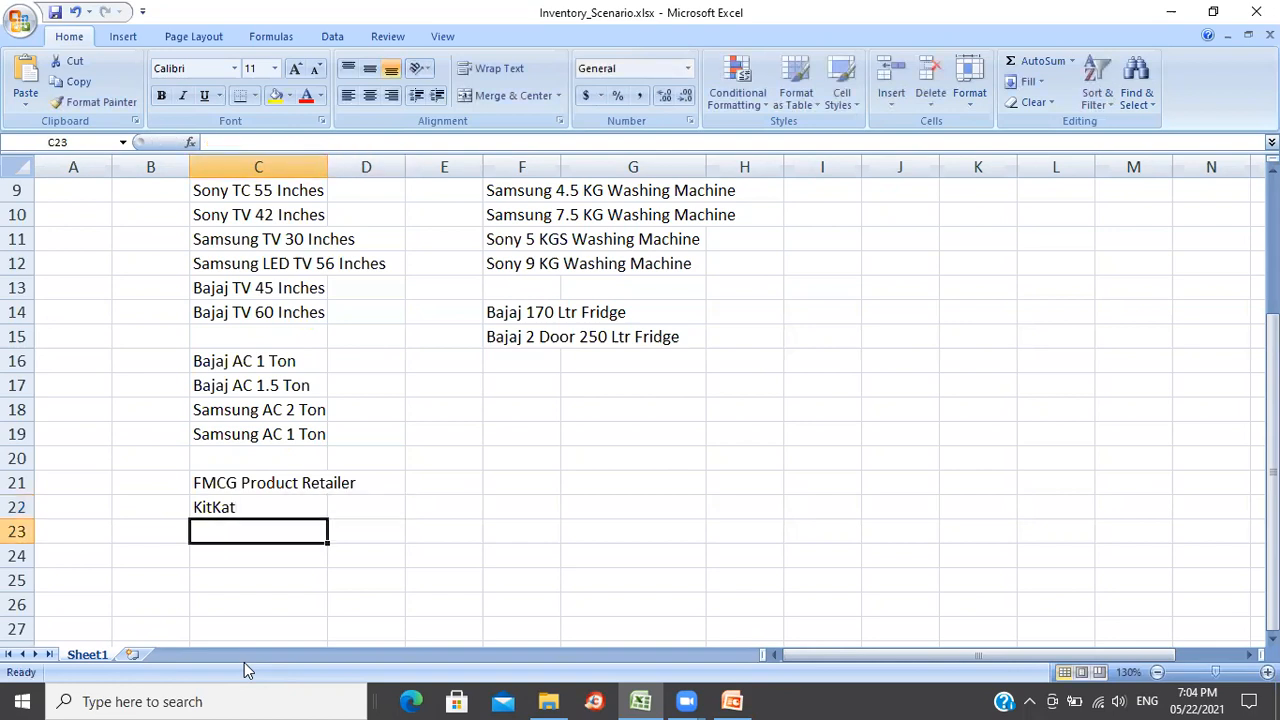
# Step: Enter 'Purchasing from' and 'Distributor' in row 23 and 'Selling in retial' in C24
pyautogui.write('Purchas')
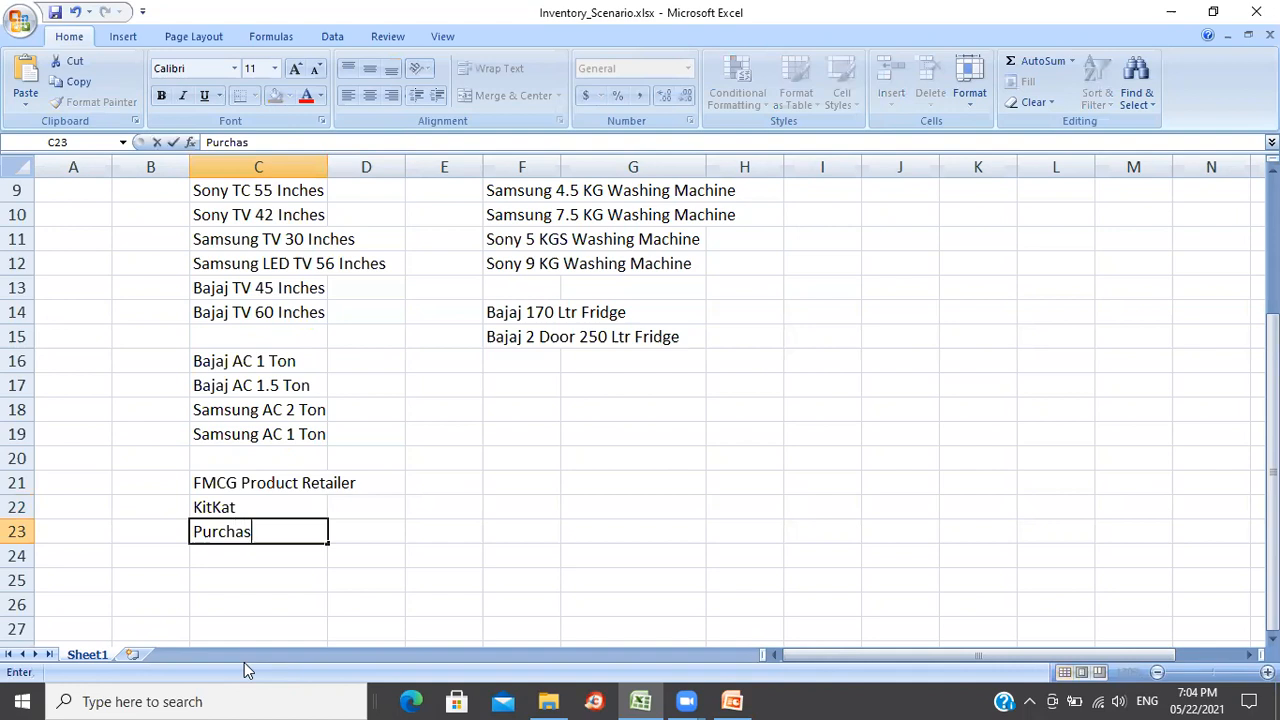
pyautogui.write('ing from')
pyautogui.press('Tab')
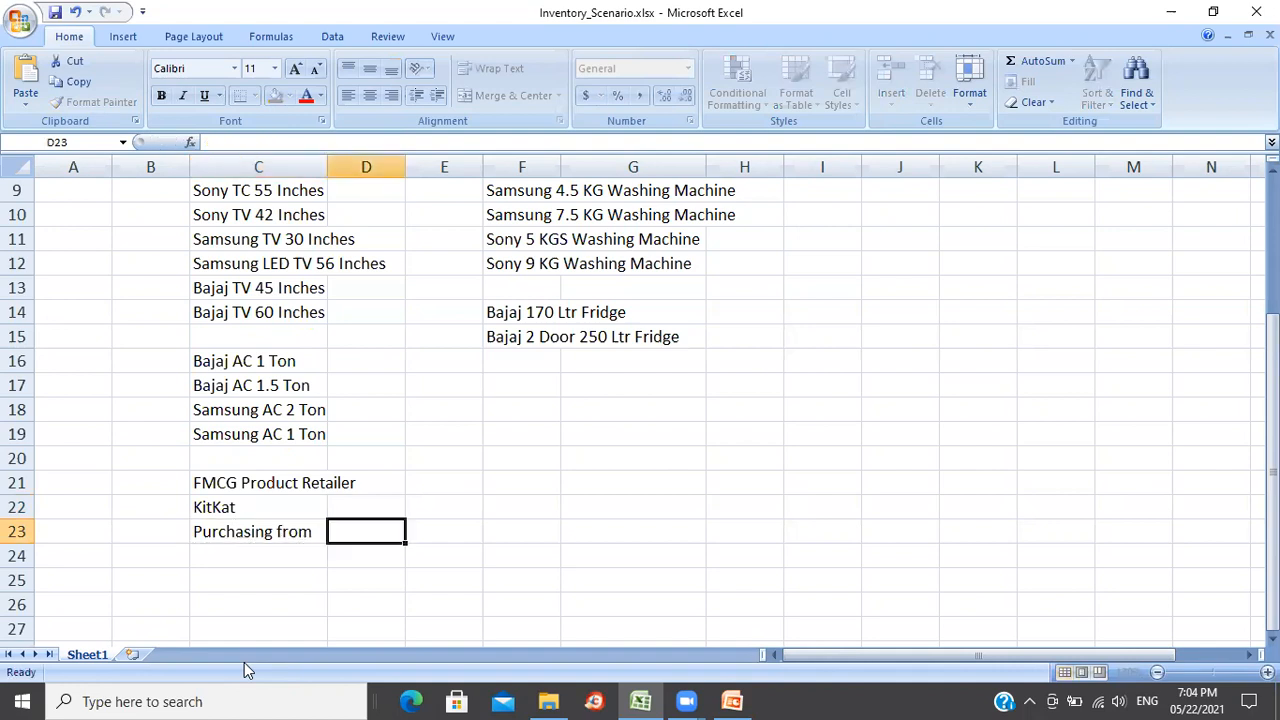
pyautogui.write('D')
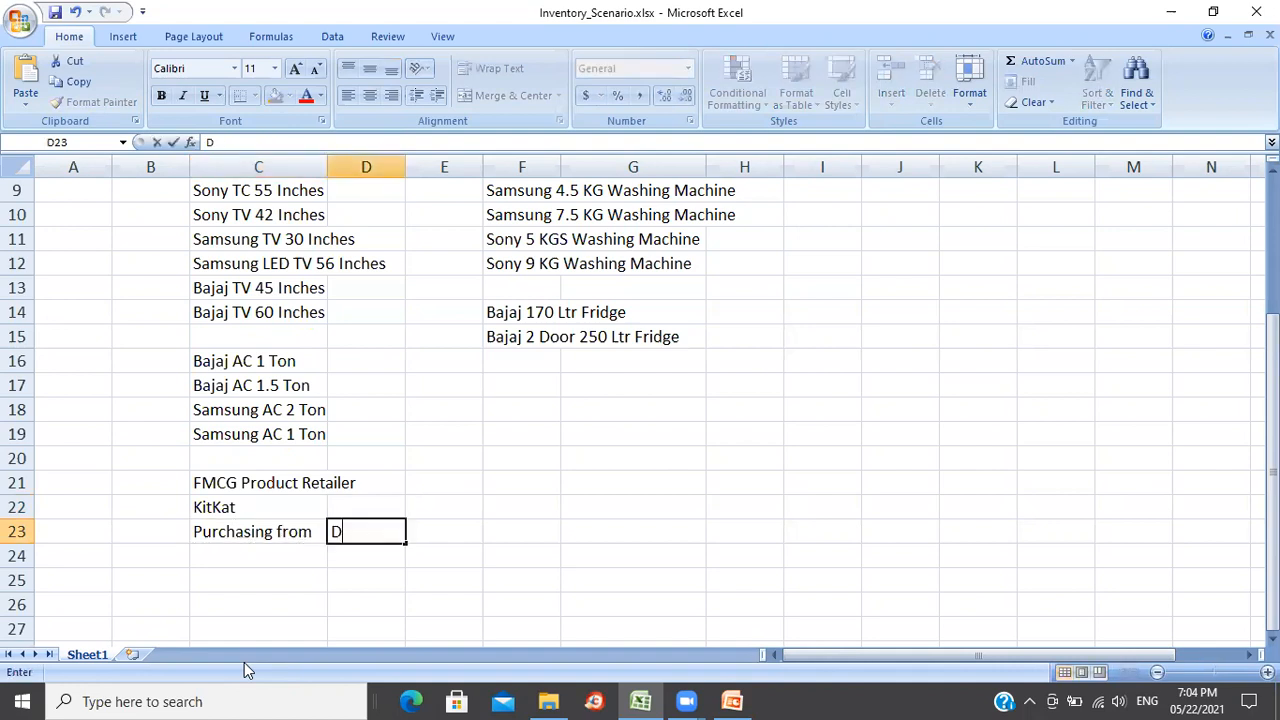
pyautogui.write('istributor')
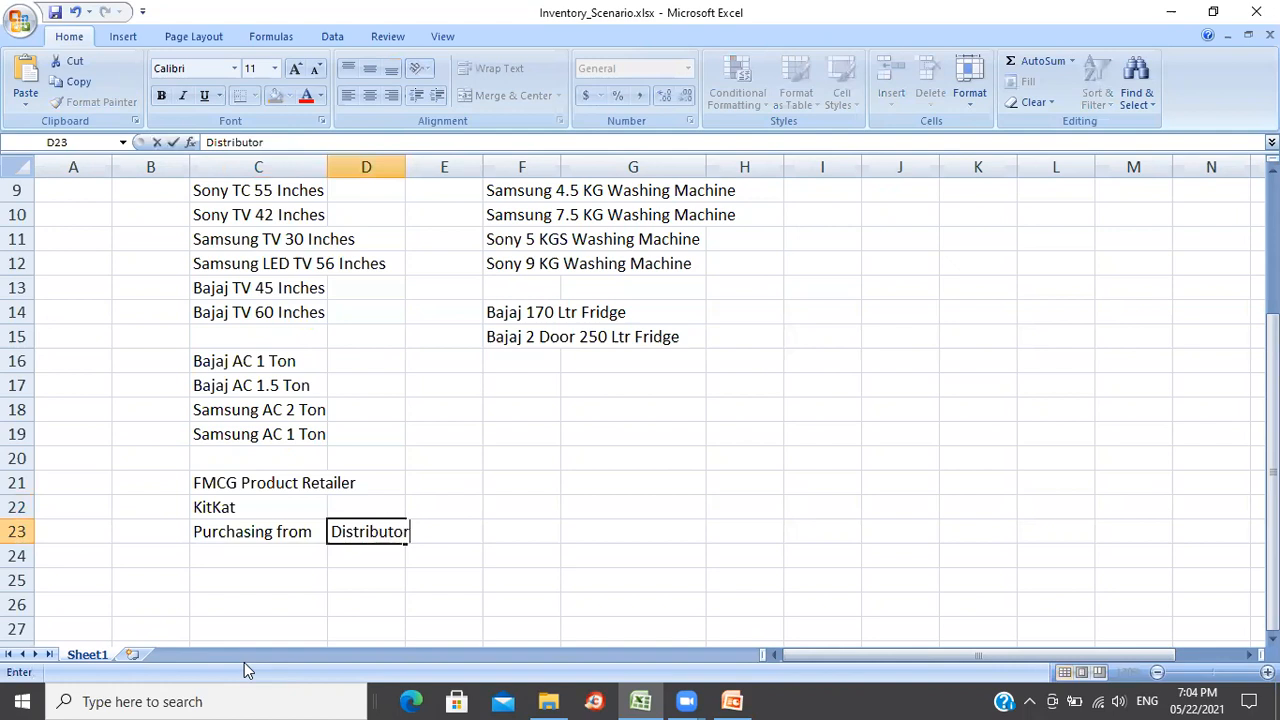
pyautogui.press('Return')
pyautogui.write('Sell')
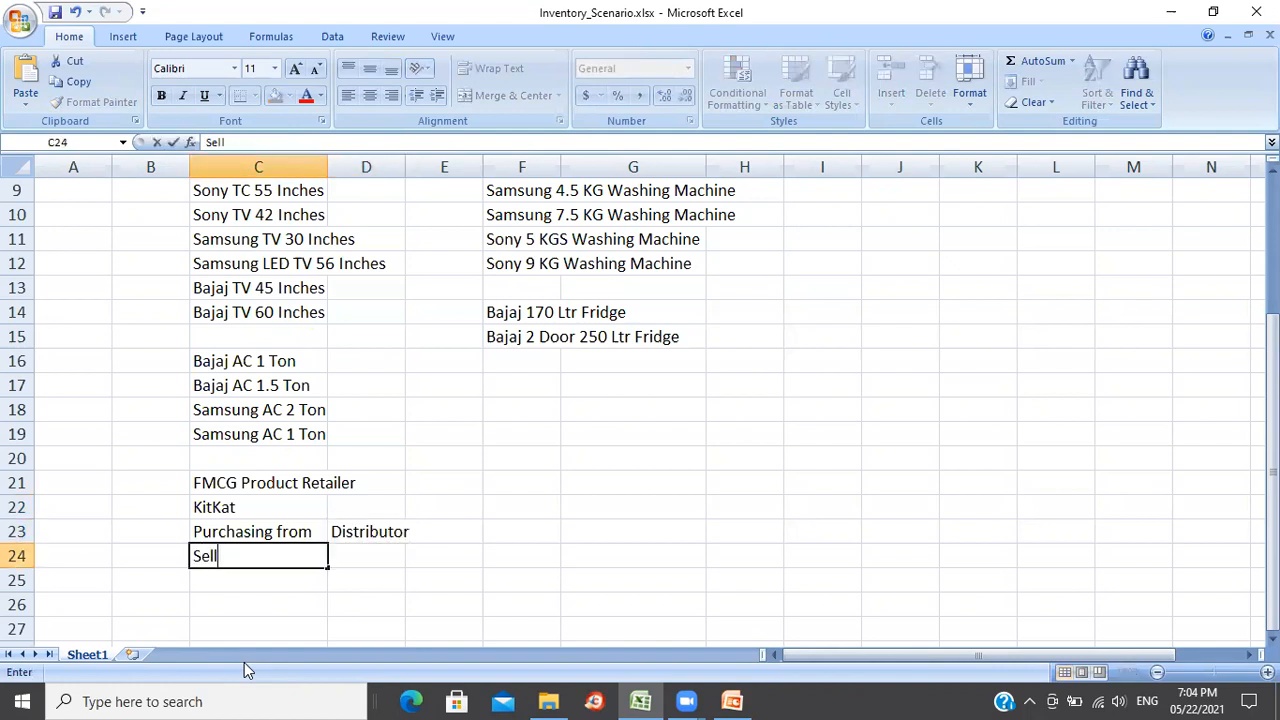
pyautogui.write('ing in retial')
pyautogui.press('Tab')
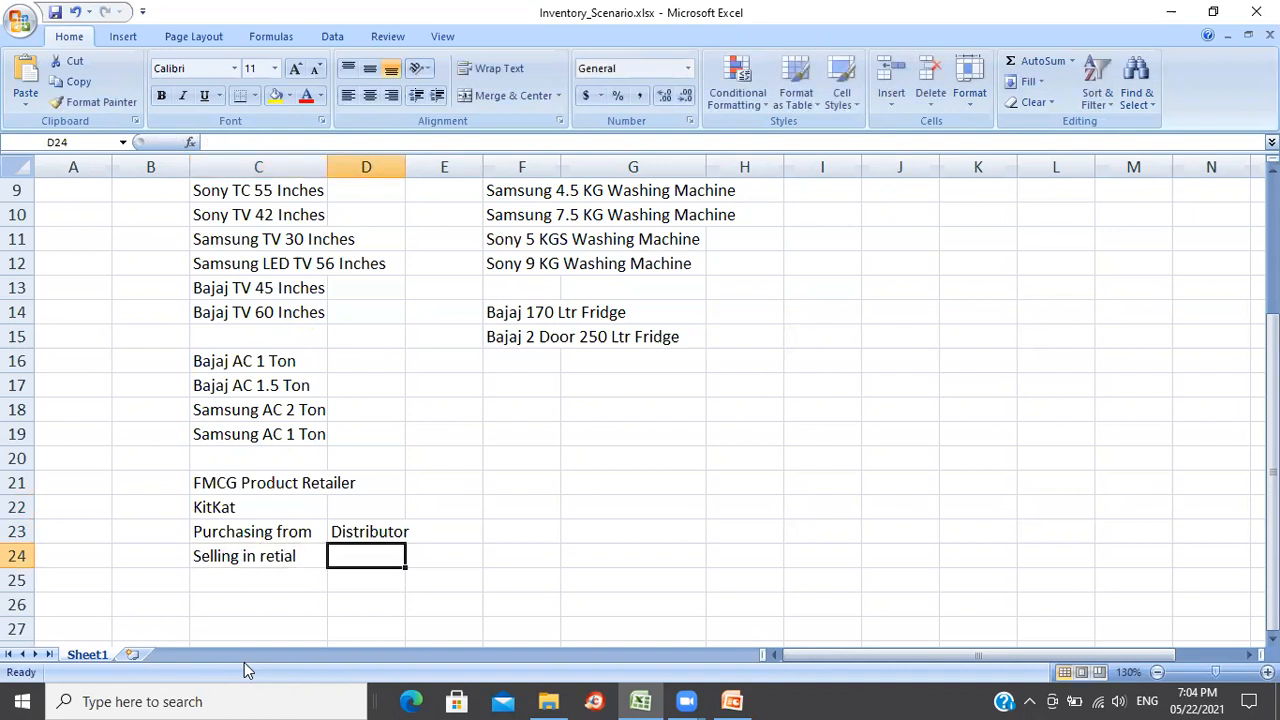
# Step: Add '5% GST' beside KitKat in D22 and review the new KitKat entries
pyautogui.press('Up')
pyautogui.press('Up')
pyautogui.press('Left')
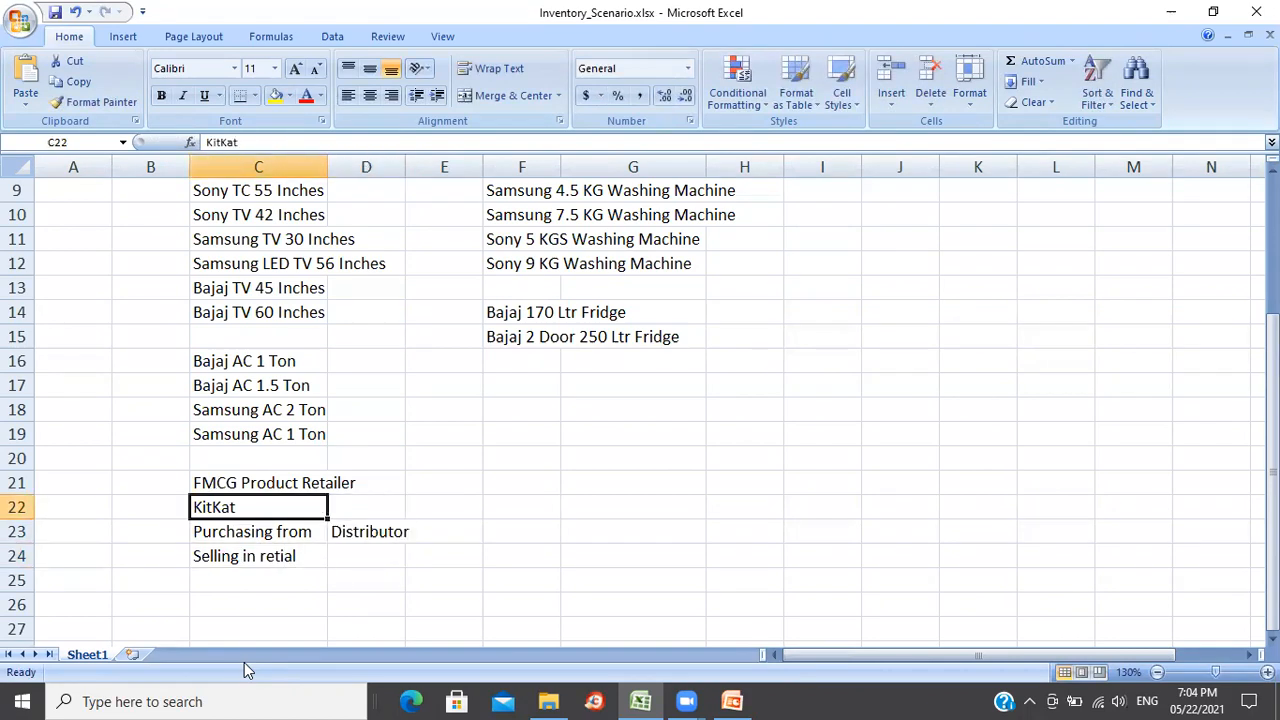
pyautogui.press('Right')
pyautogui.write('5%')
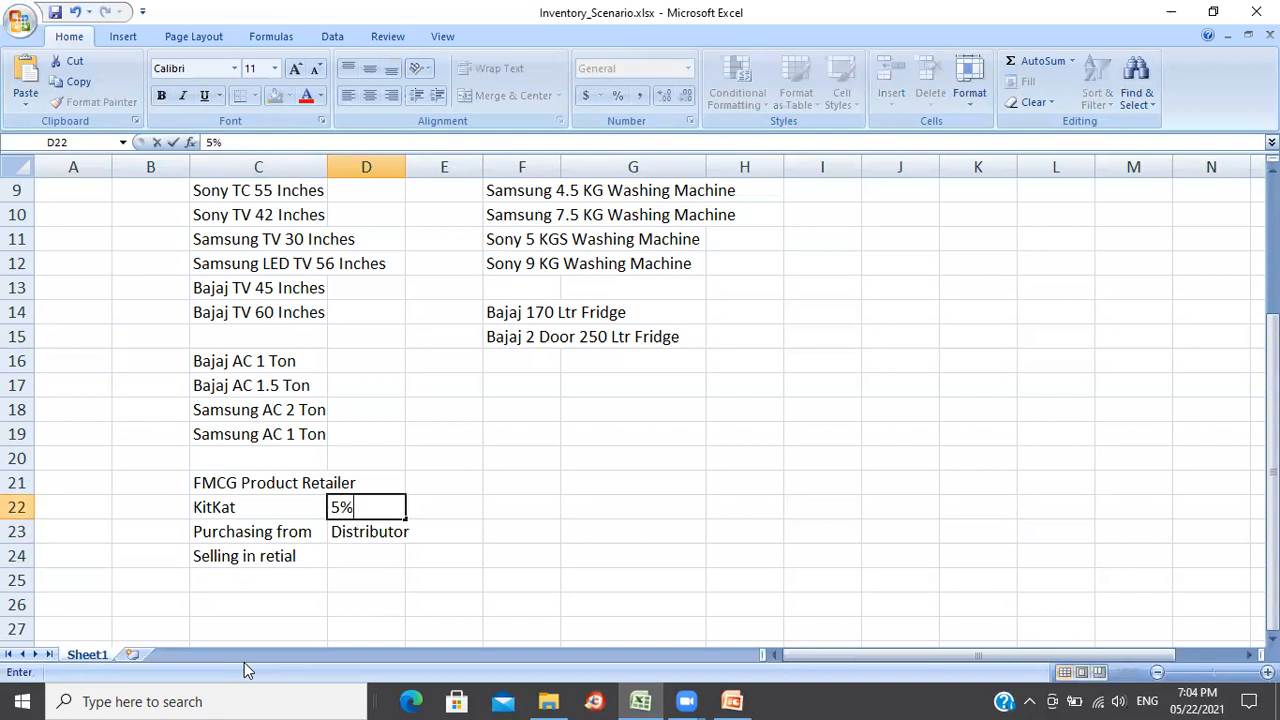
pyautogui.write(' GST')
pyautogui.press('Tab')
pyautogui.press('Down')
pyautogui.press('Left')
pyautogui.press('Left')
pyautogui.press('Up')
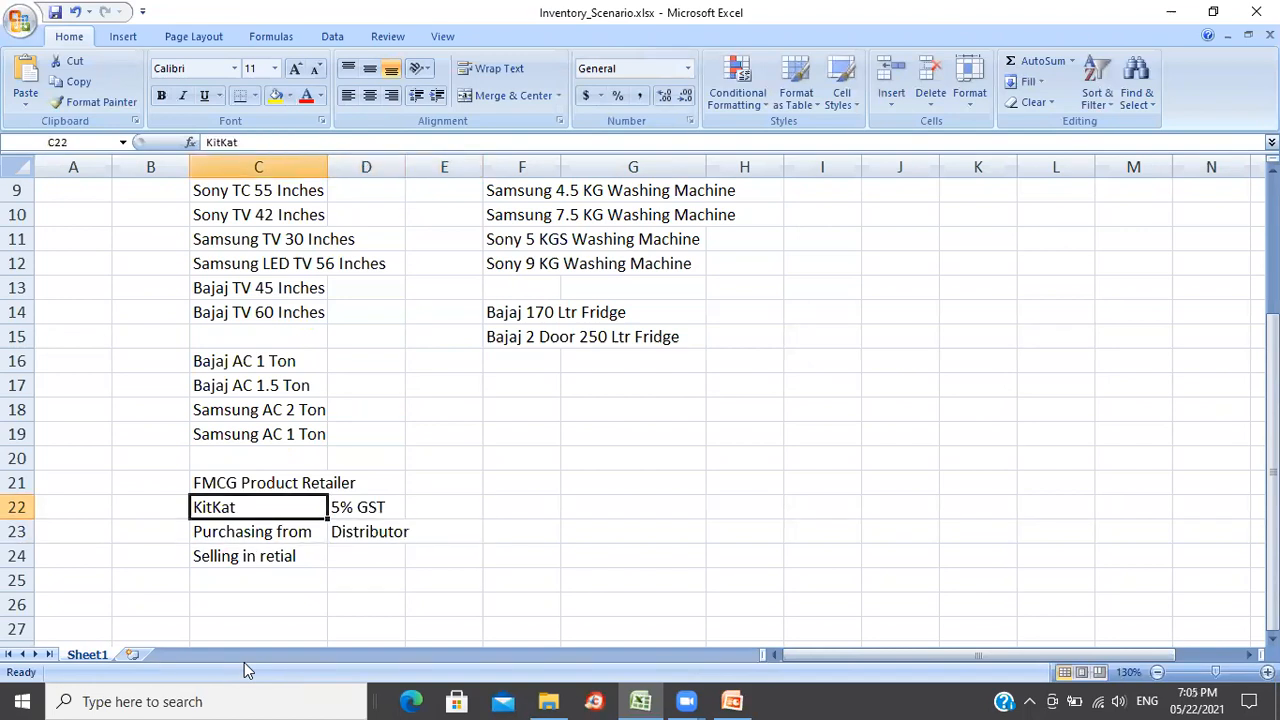
pyautogui.press('Right')
pyautogui.press('Right')
pyautogui.press('Down')
pyautogui.press('Down')
pyautogui.press('Down')
pyautogui.press('Down')
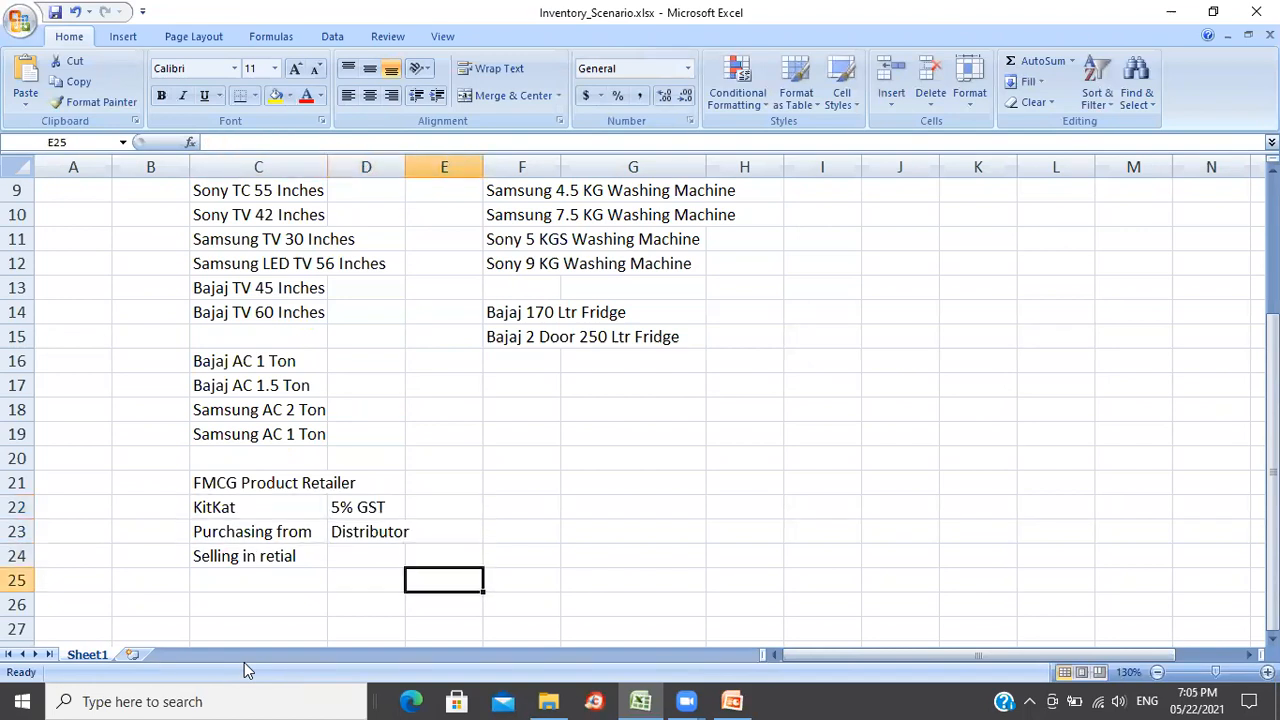
pyautogui.press('Left')
pyautogui.press('Up')
pyautogui.press('Up')
pyautogui.press('Up')
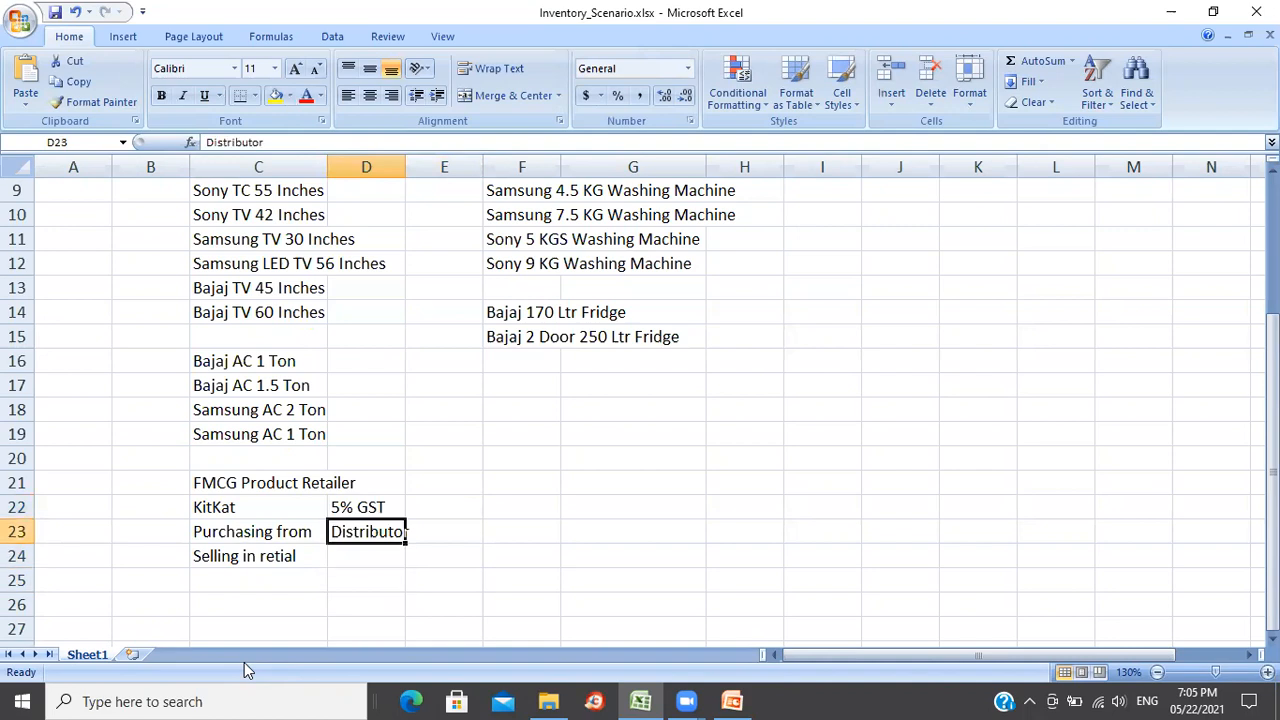
pyautogui.press('Right')
pyautogui.press('Right')
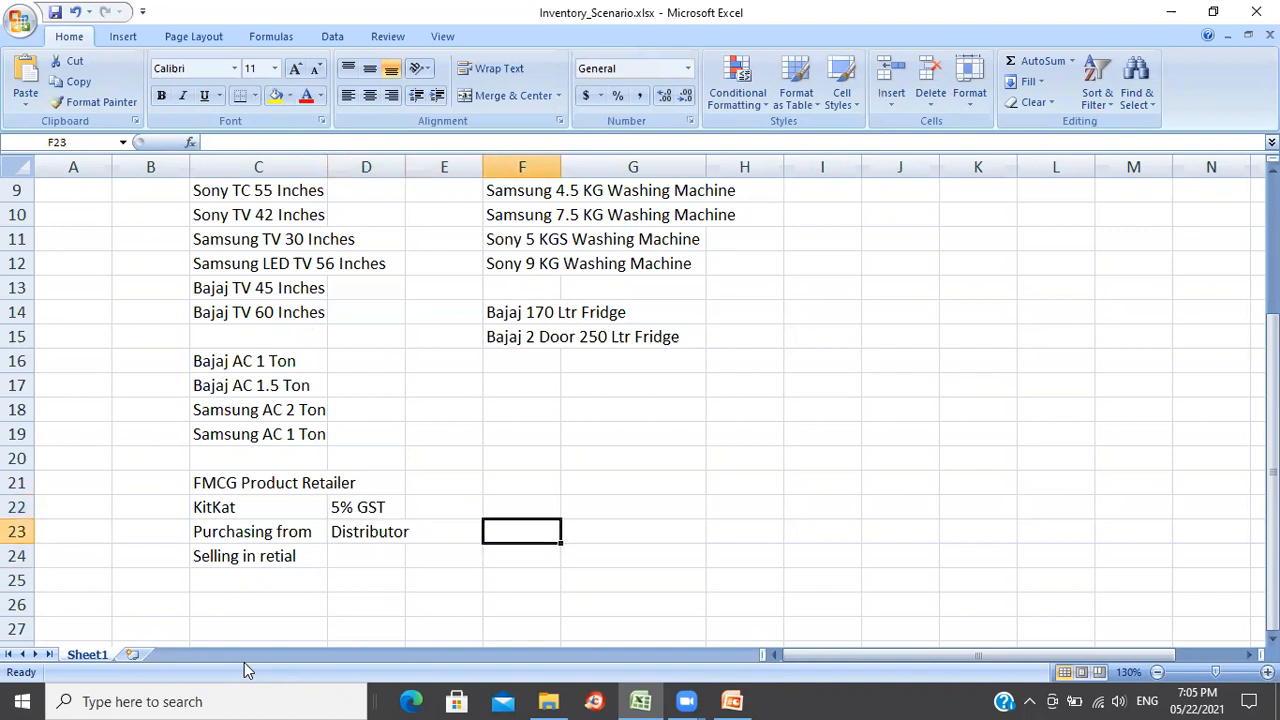
pyautogui.write('Carton')
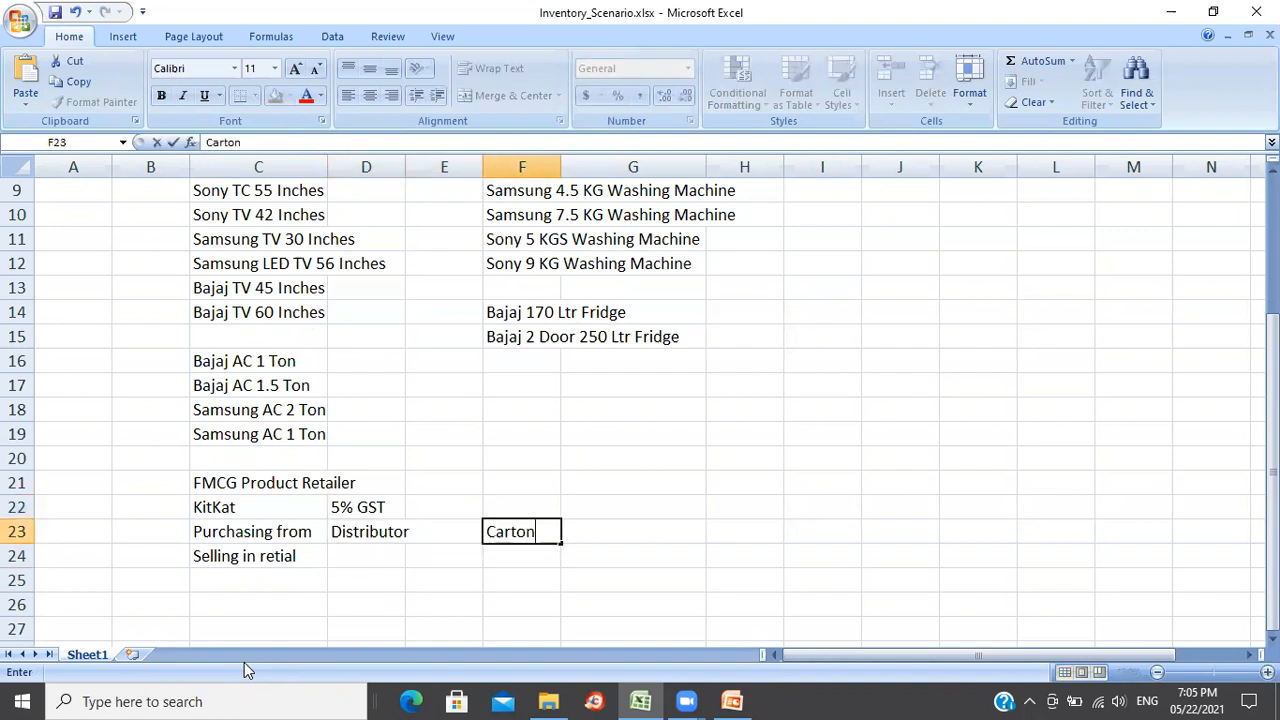
pyautogui.press('Return')
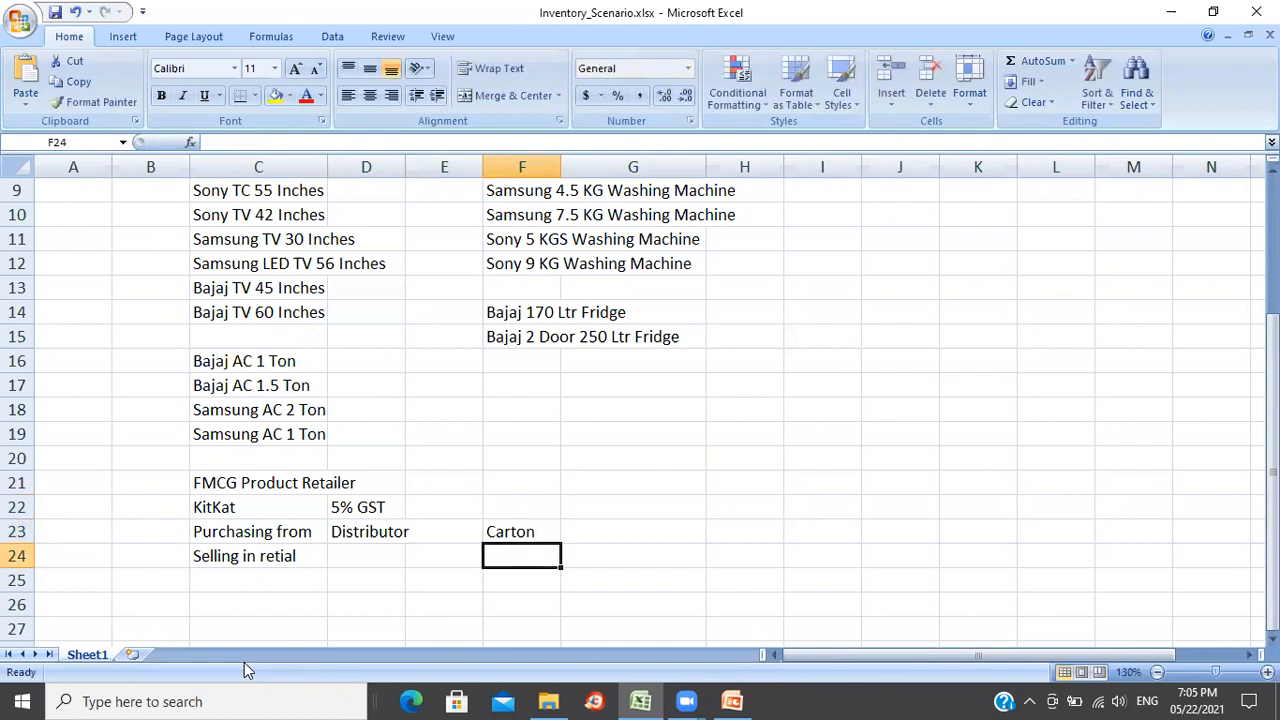
pyautogui.write('Pcs')
pyautogui.press('Tab')
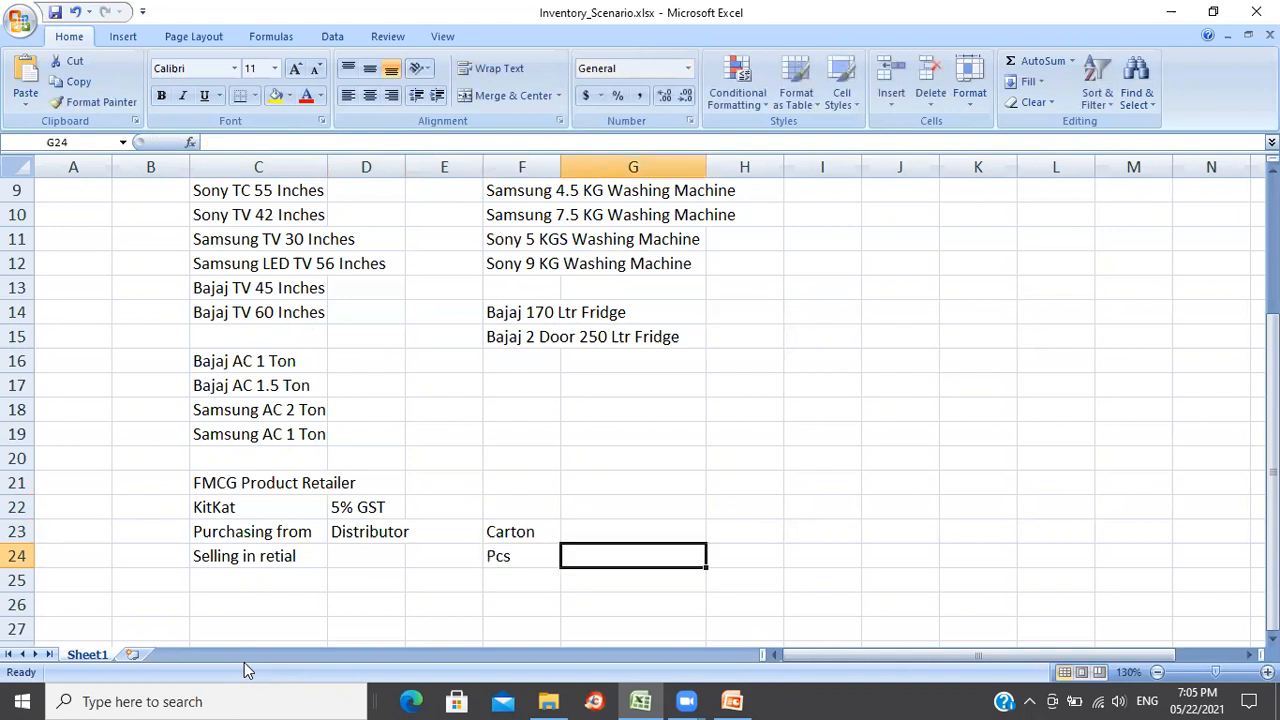
pyautogui.press('Up')
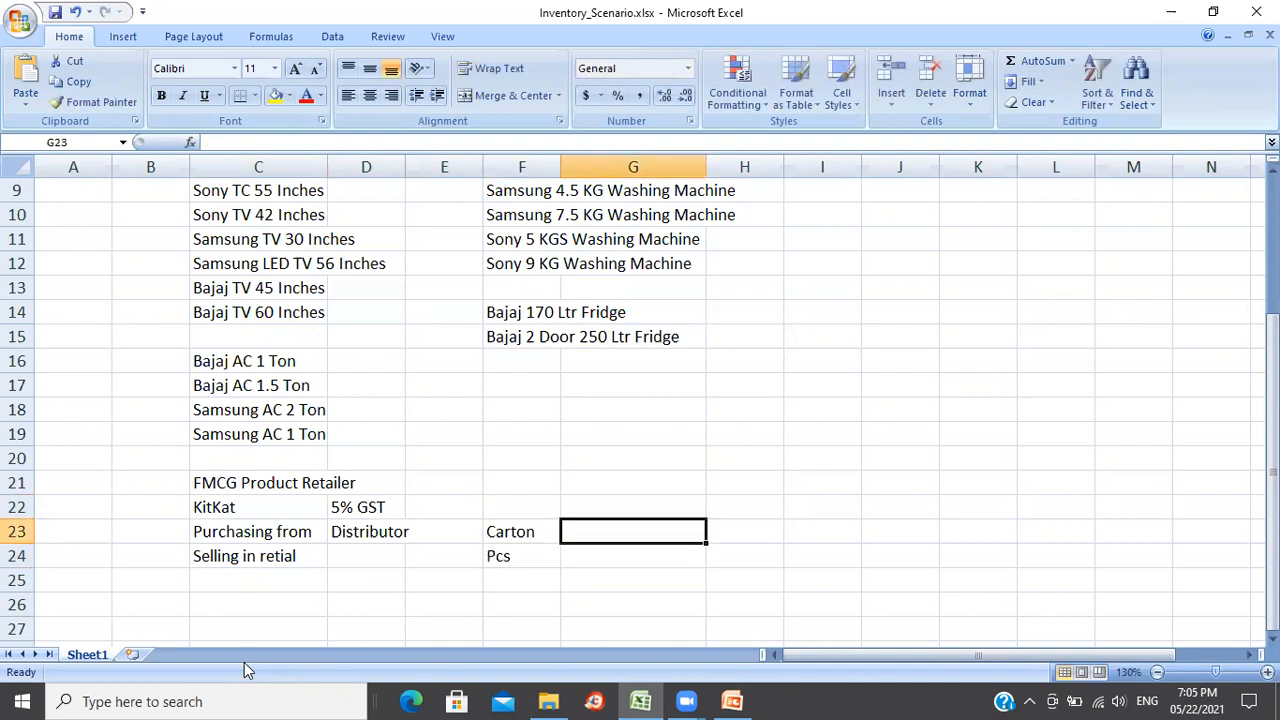
pyautogui.write('1 cart')
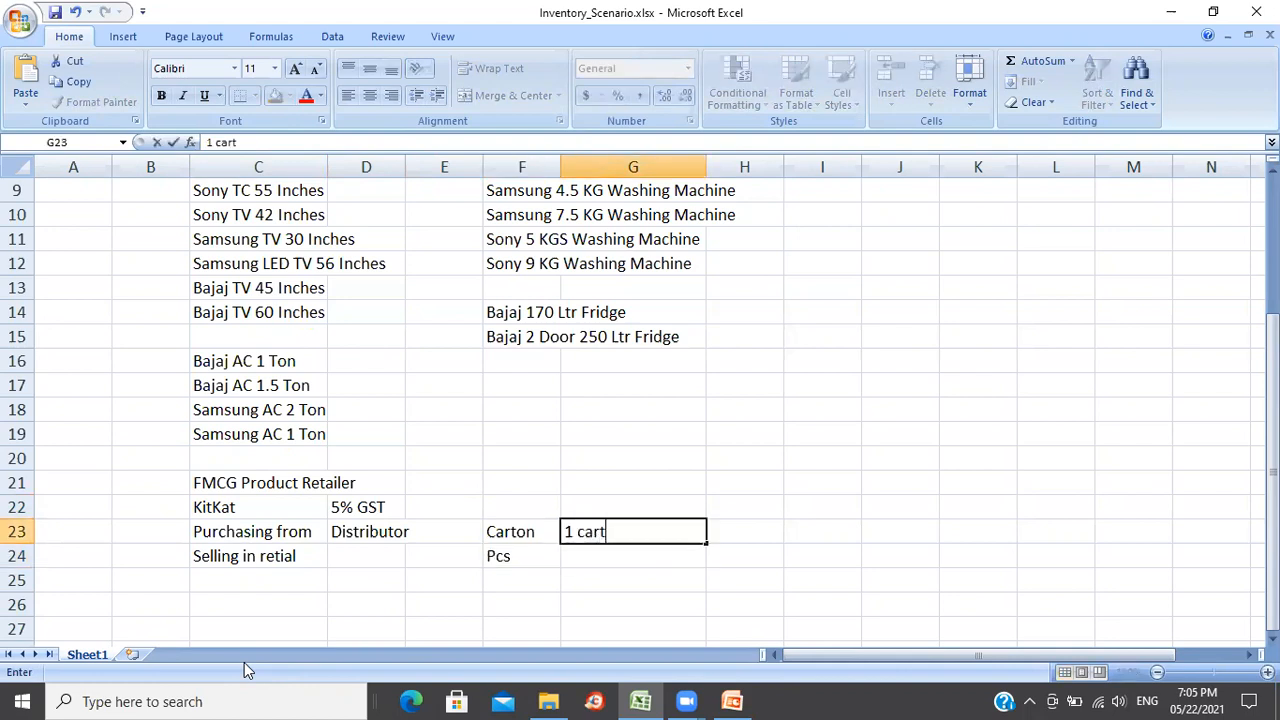
pyautogui.write('on contai')
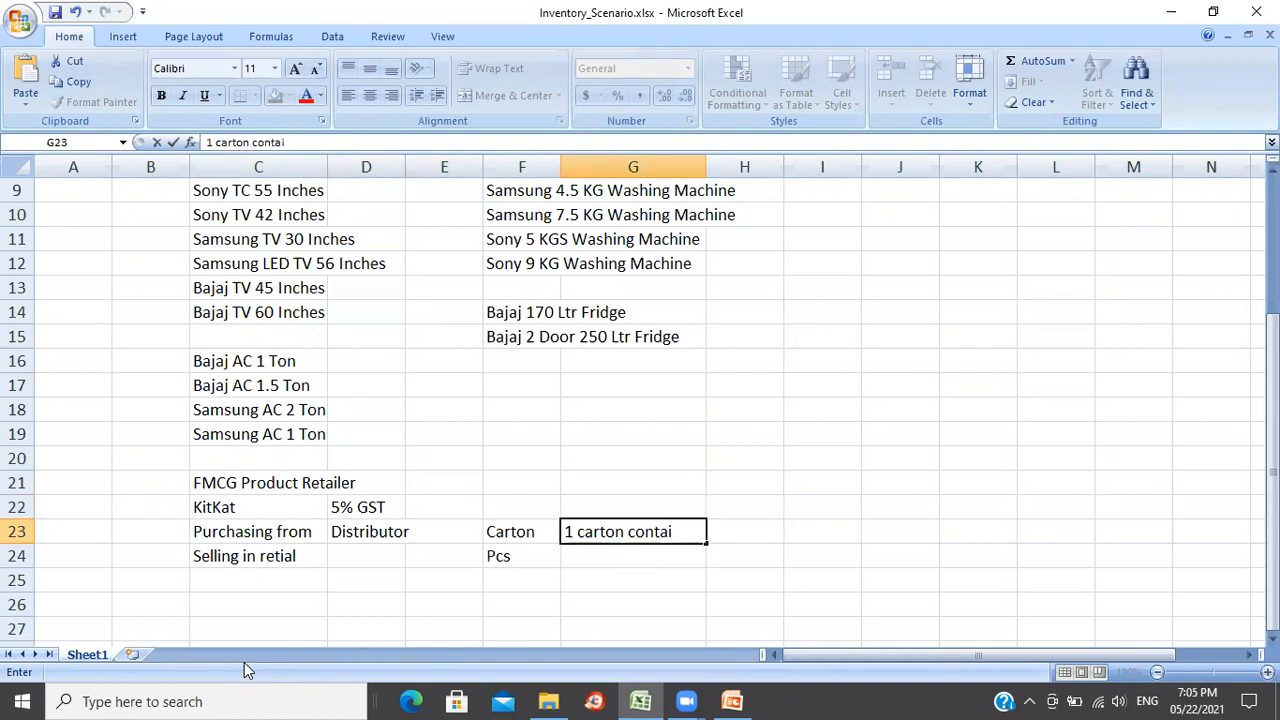
pyautogui.write('ns 100 pcs')
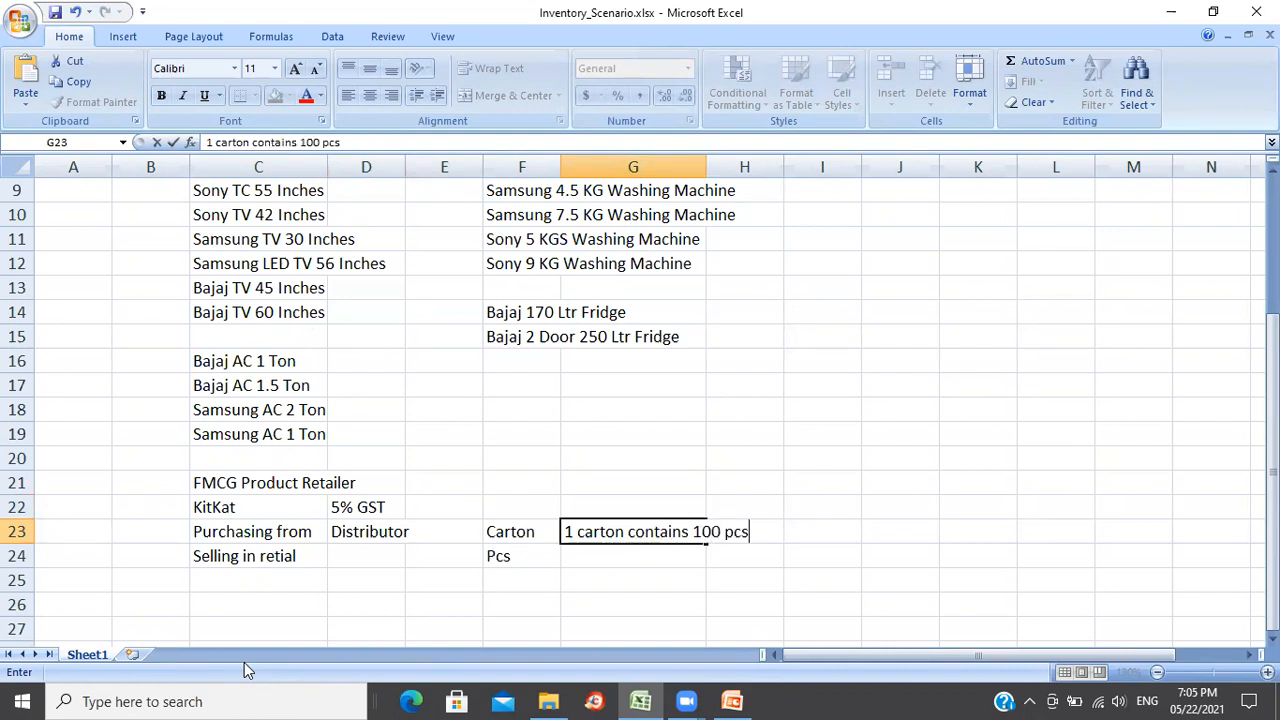
pyautogui.press('Return')
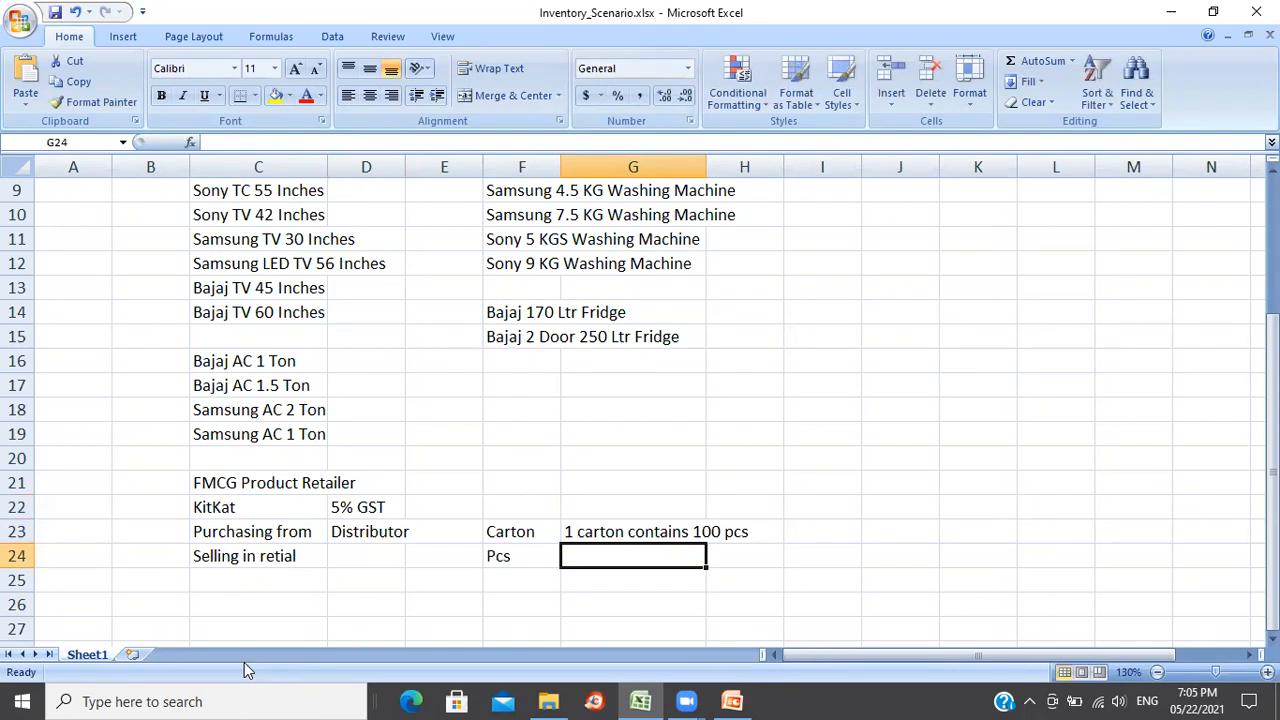
pyautogui.press('Down')
pyautogui.press('Down')
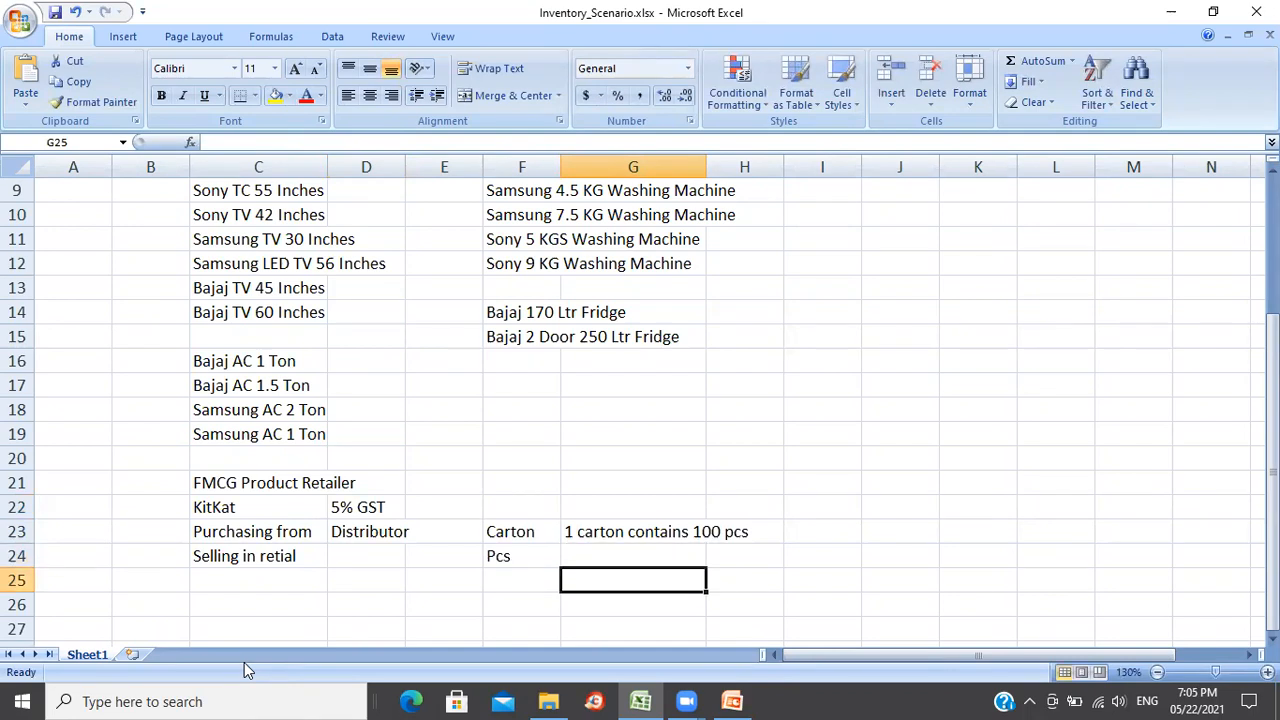
pyautogui.press('Left')
pyautogui.press('Left')
pyautogui.press('Left')
pyautogui.press('Left')
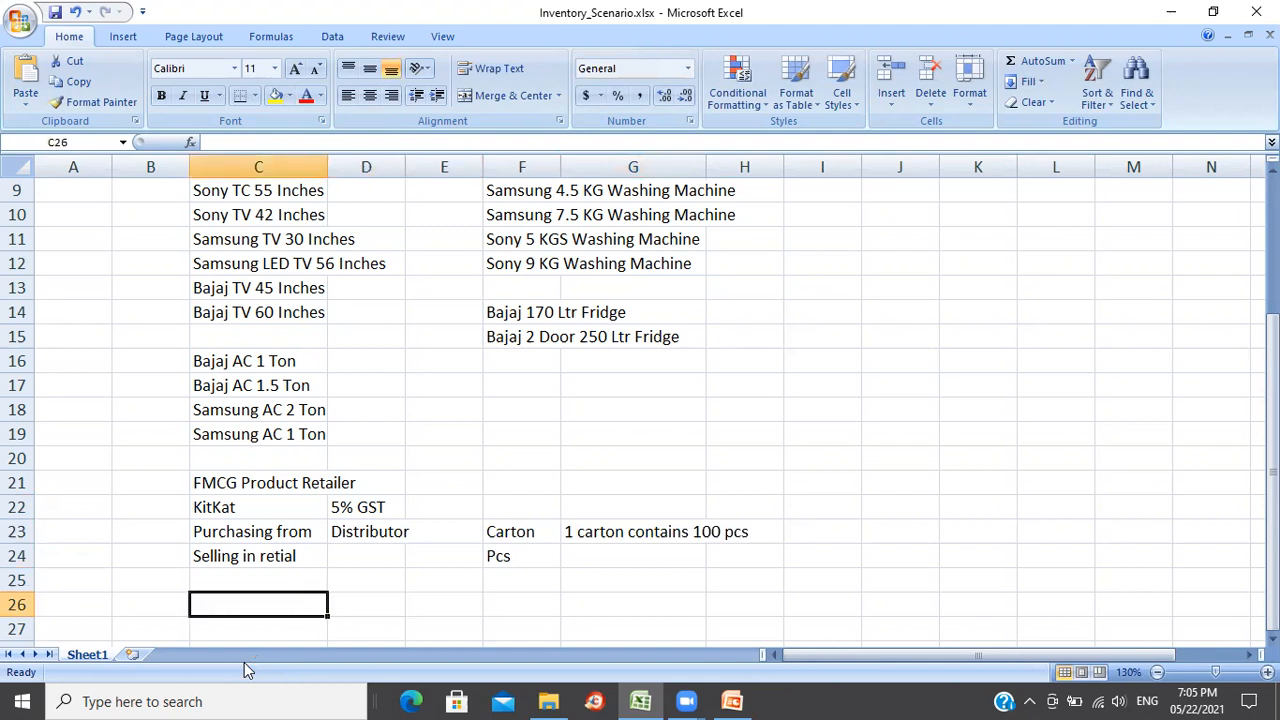
# Step: Enter 'Carton and Pcs' in C26 and check it against the KitKat notes above
pyautogui.write('Ca')
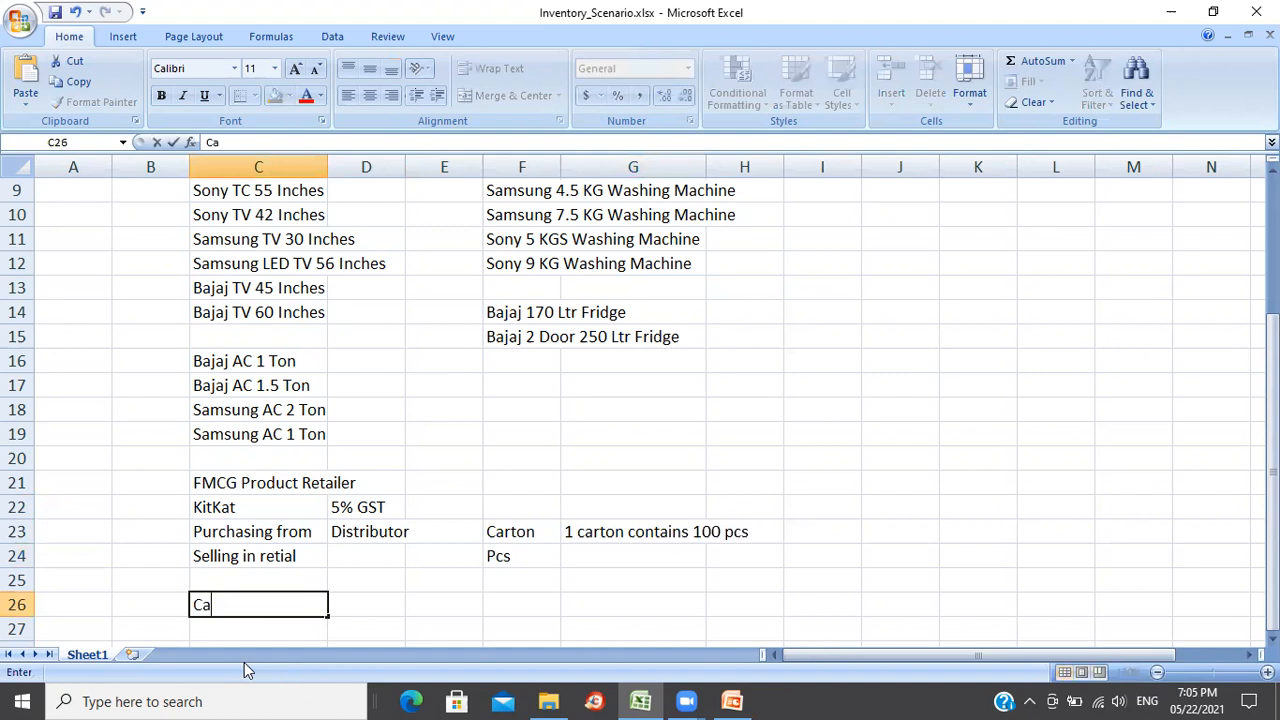
pyautogui.write('rton and Pcs')
pyautogui.press('Return')
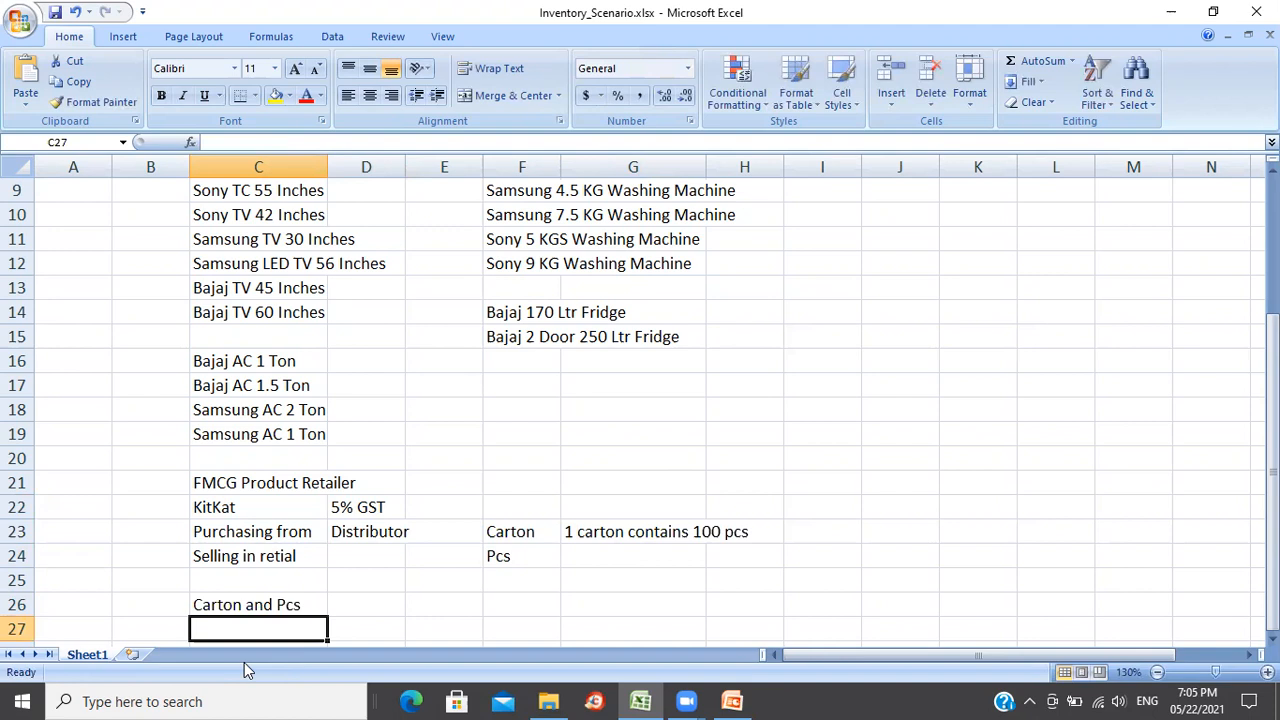
pyautogui.press('Up')
pyautogui.press('Up')
pyautogui.press('Up')
pyautogui.press('Up')
pyautogui.press('Up')
pyautogui.press('Up')
pyautogui.press('Up')
pyautogui.press('Down')
pyautogui.press('Down')
pyautogui.press('Down')
pyautogui.press('Down')
pyautogui.press('Down')
pyautogui.press('Down')
pyautogui.press('Down')
pyautogui.scroll(-1, 640, 400)
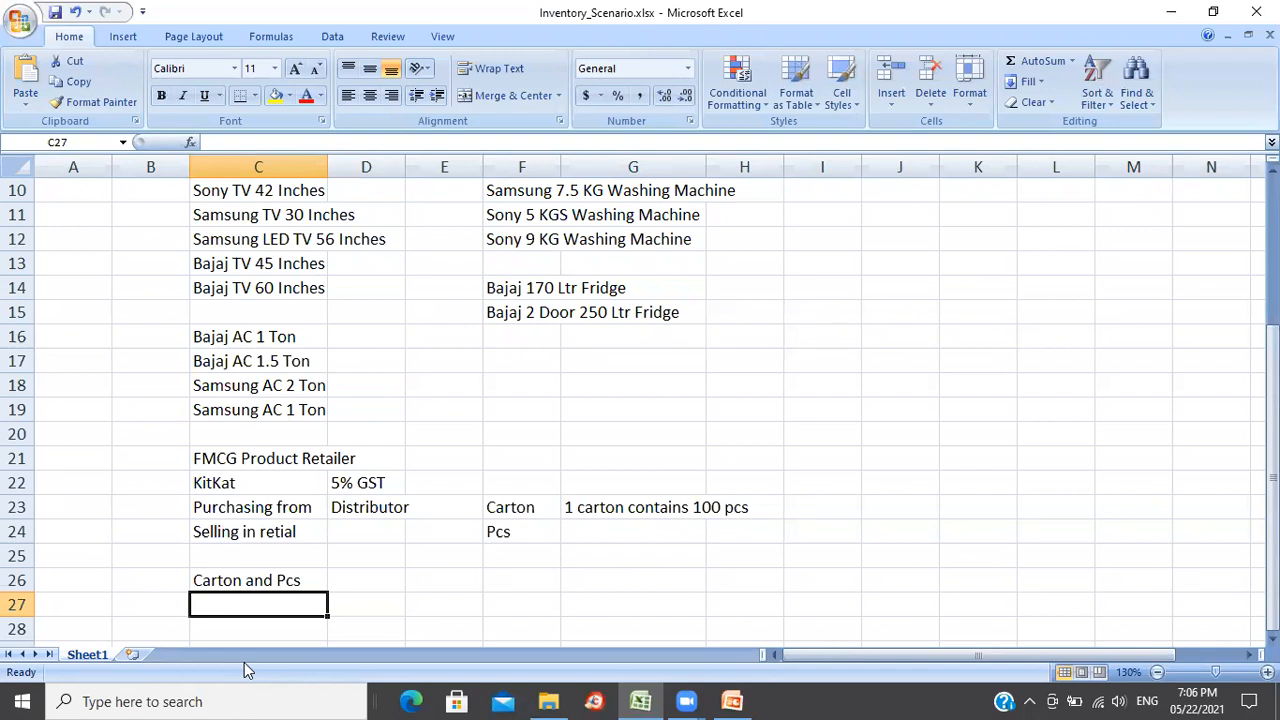
# Step: Minimize Excel, launch TallyPrime and load the MCS Inventory Management Training company
pyautogui.click(1165, 24)
pyautogui.press('super+d')
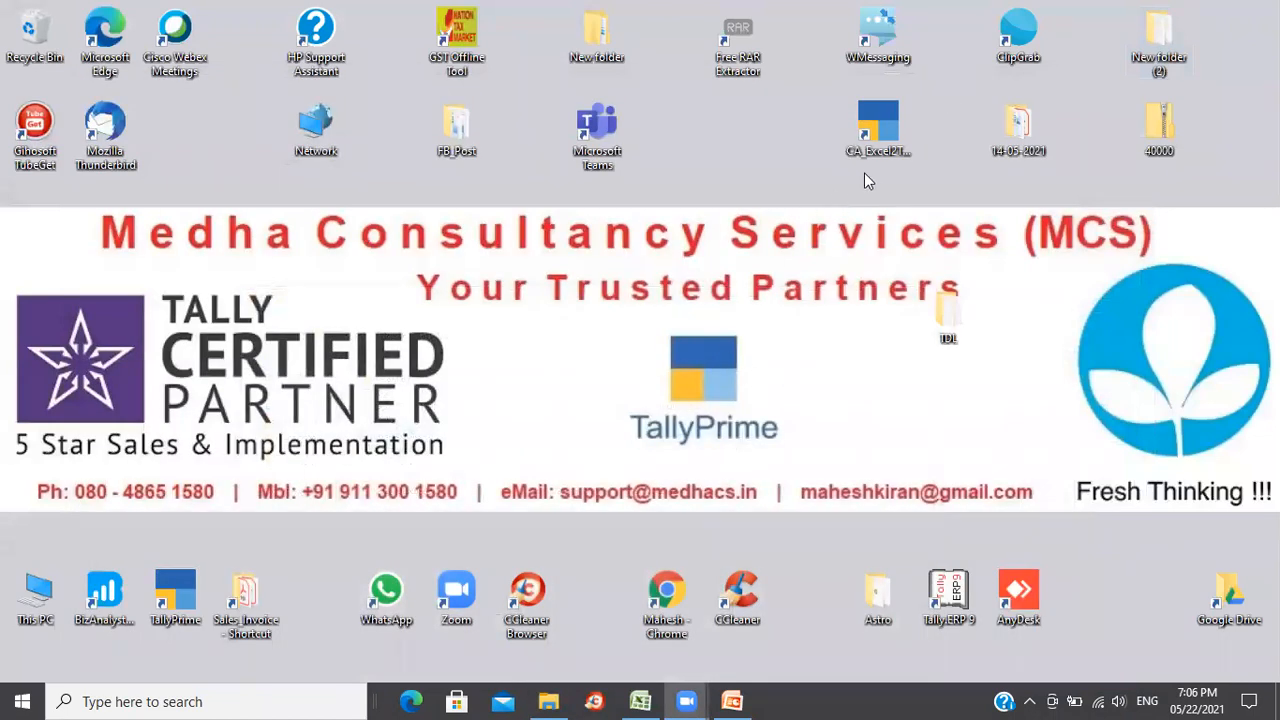
pyautogui.click(885, 125)
pyautogui.doubleClick(885, 125)
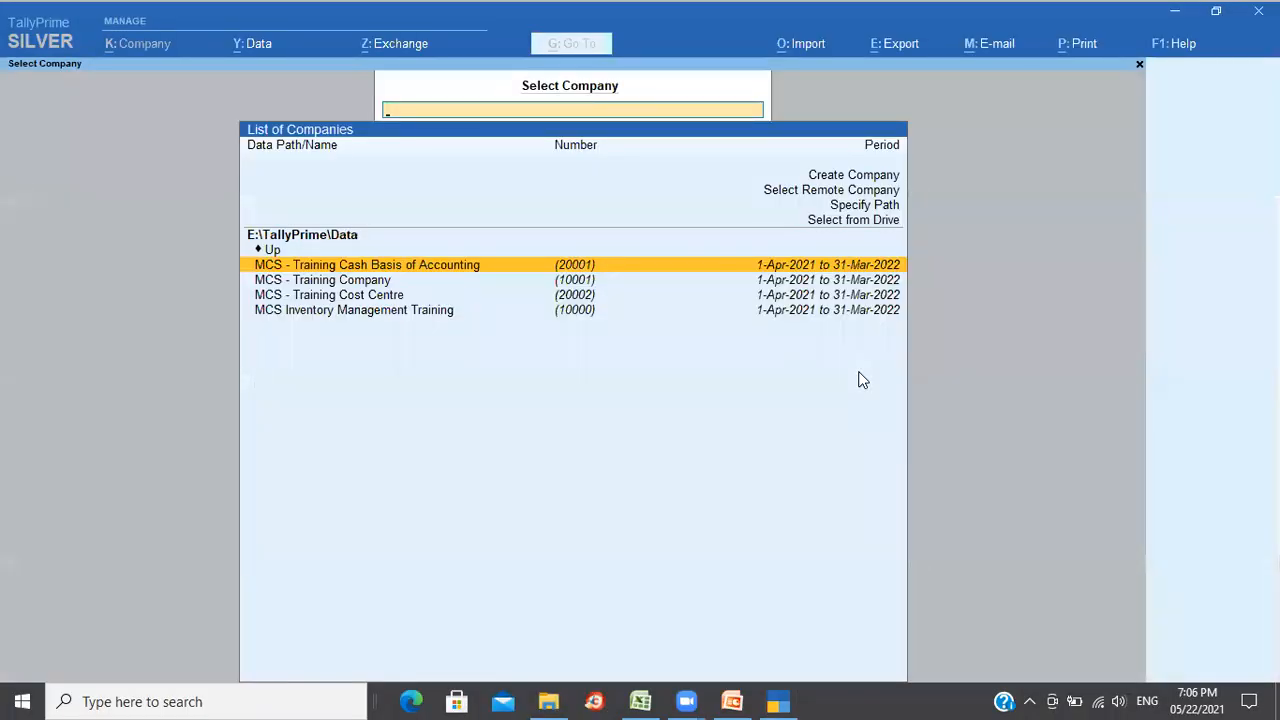
pyautogui.press('Down')
pyautogui.press('Down')
pyautogui.press('Down')
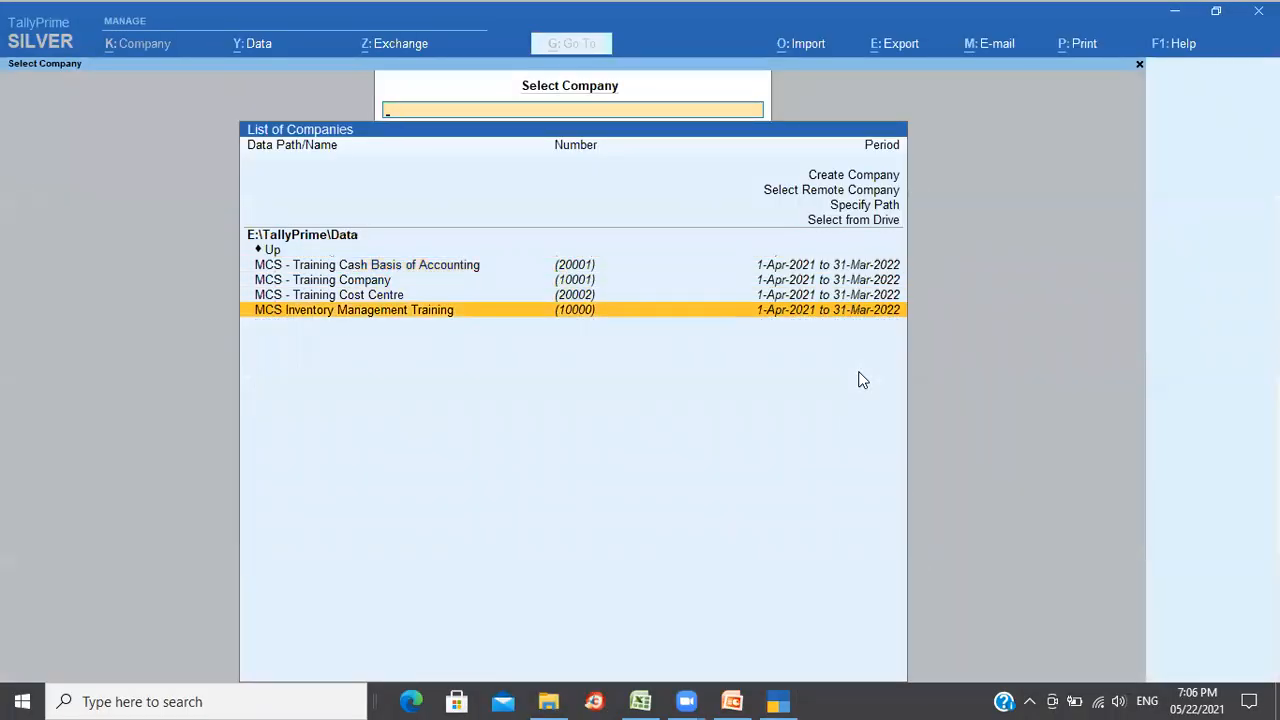
pyautogui.press('Return')
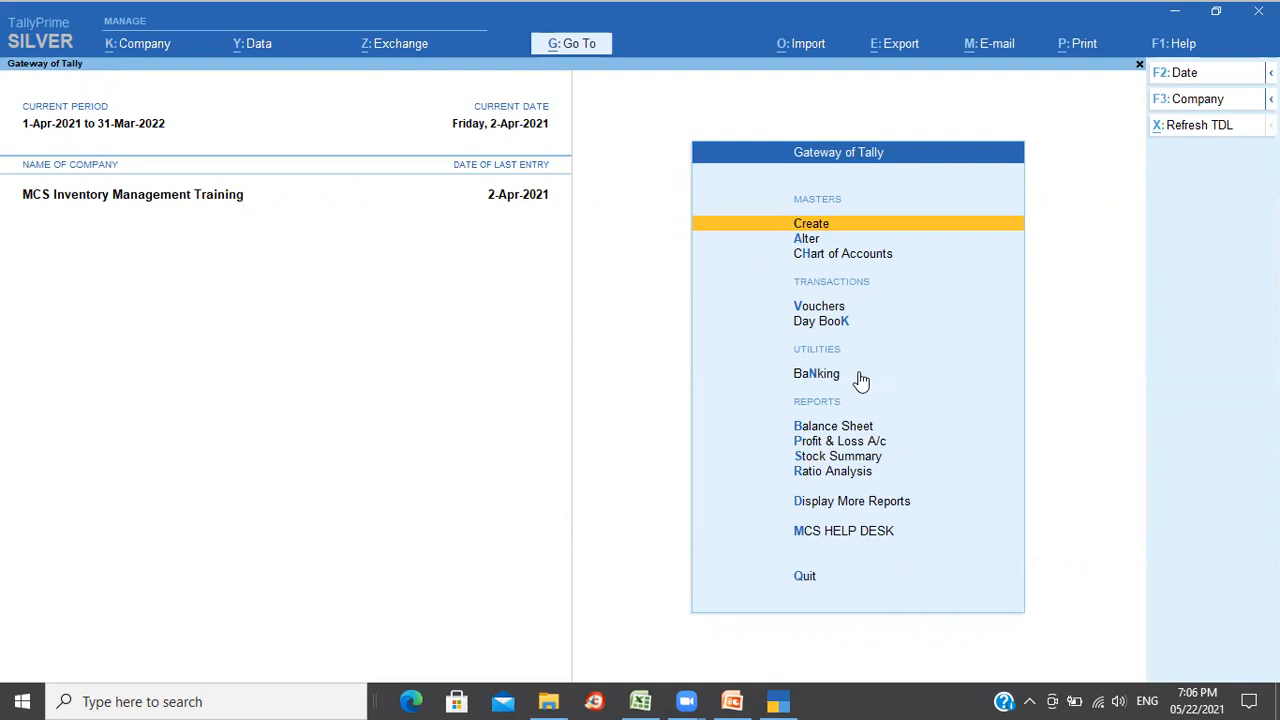
# Step: Start a new stock item named KitKat
pyautogui.press('Return')
pyautogui.press('Down')
pyautogui.press('Down')
pyautogui.press('Down')
pyautogui.press('Down')
pyautogui.press('Down')
pyautogui.press('Down')
pyautogui.press('Down')
pyautogui.press('Return')
pyautogui.write('KitKat')
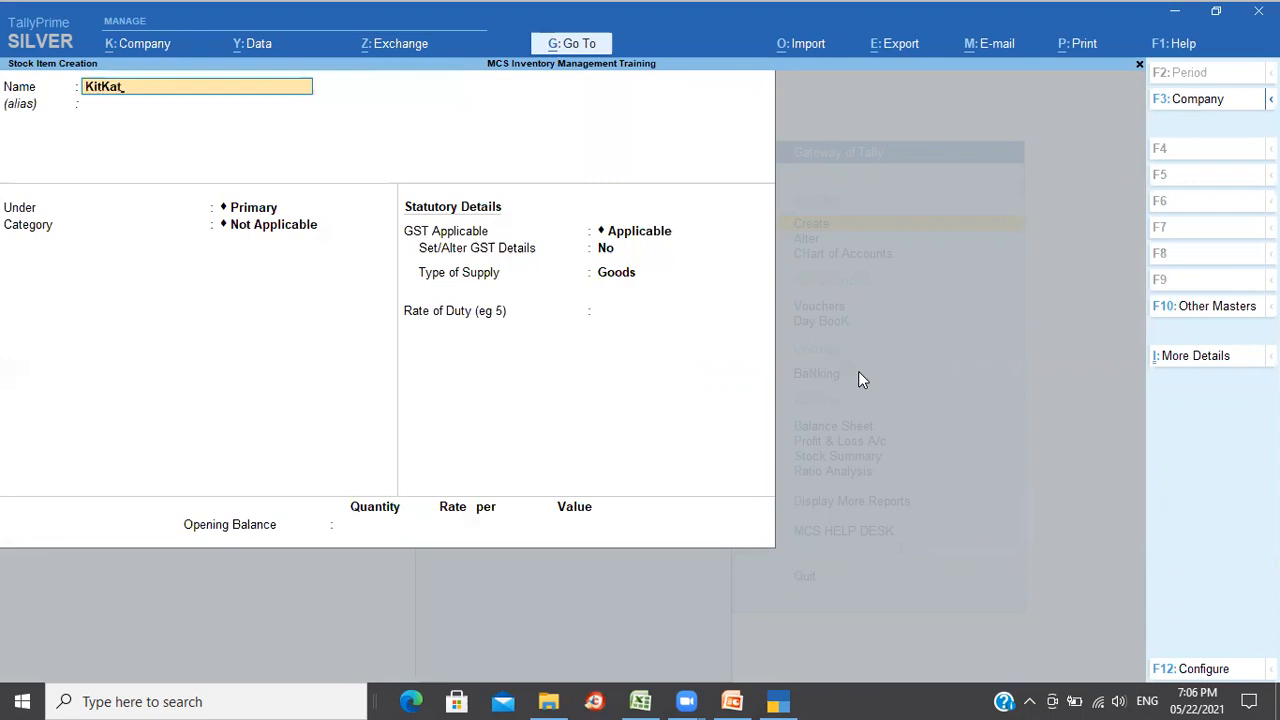
pyautogui.press('Return')
pyautogui.press('Return')
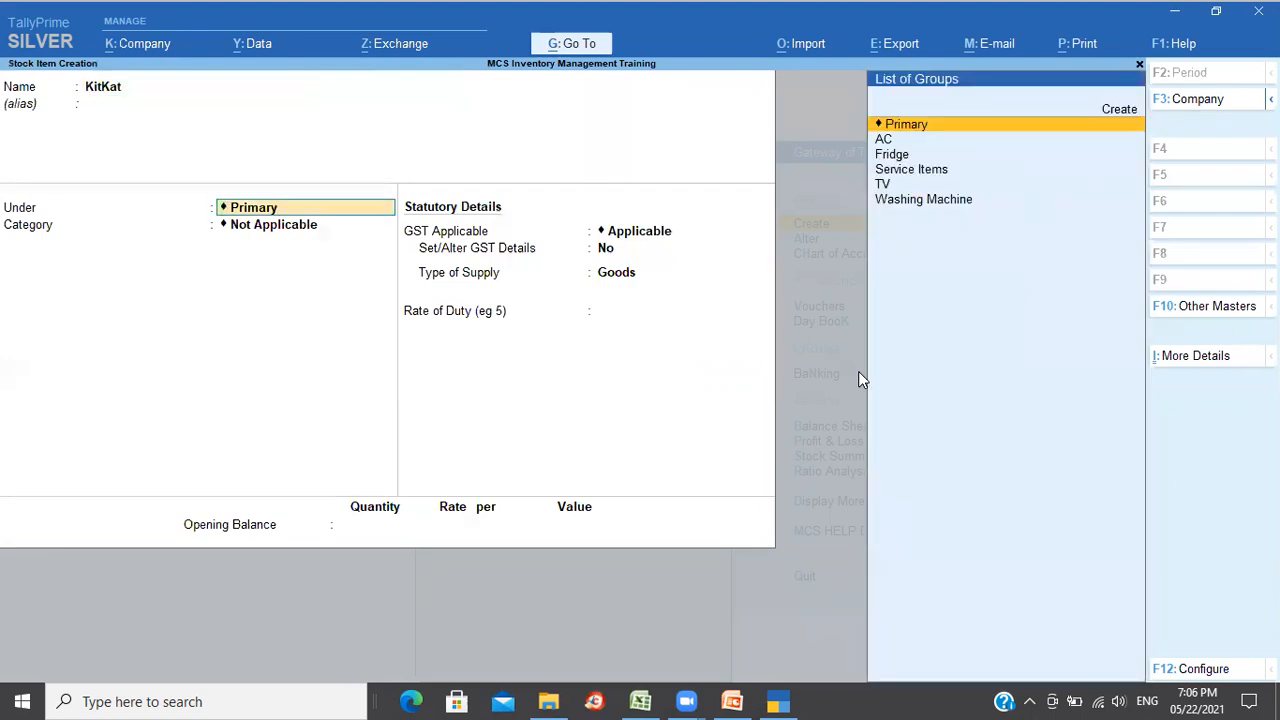
# Step: Create the stock group FMCG Products under Primary and the category Nestle for KitKat
pyautogui.hotkey('alt', 'c')
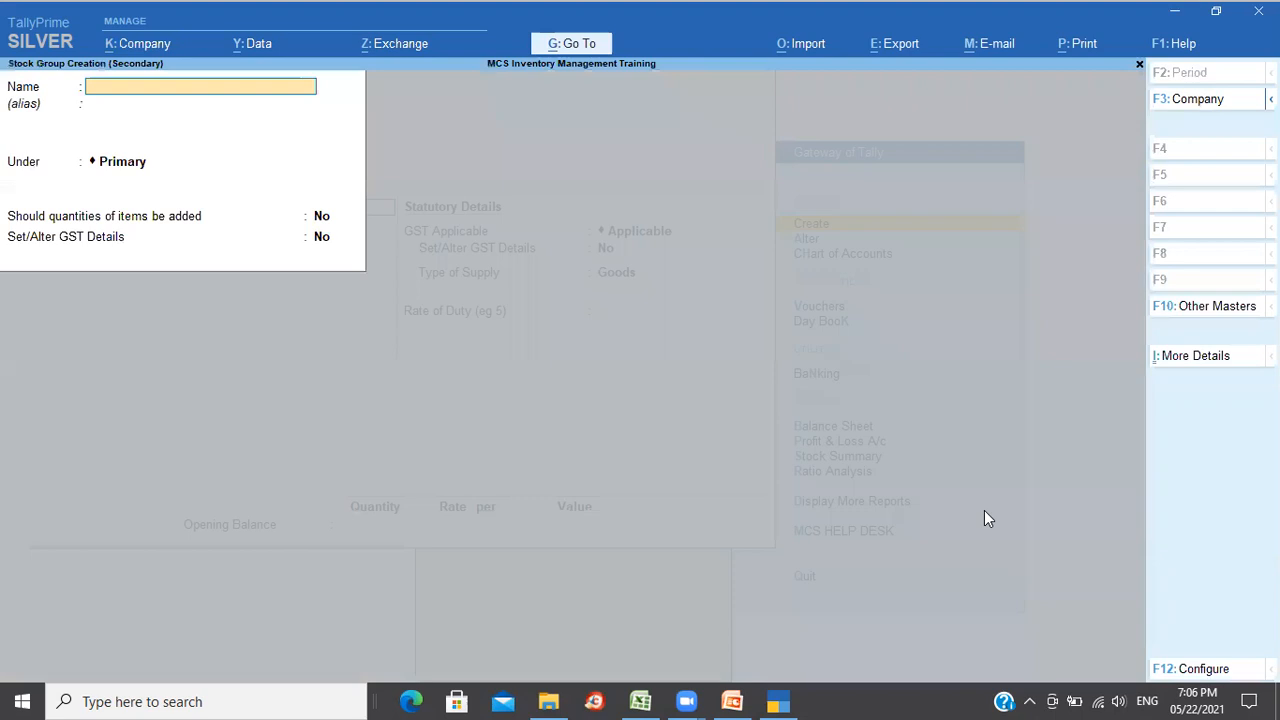
pyautogui.write('FMCG Products')
pyautogui.press('Return')
pyautogui.press('Return')
pyautogui.press('Return')
pyautogui.press('Return')
pyautogui.press('Return')
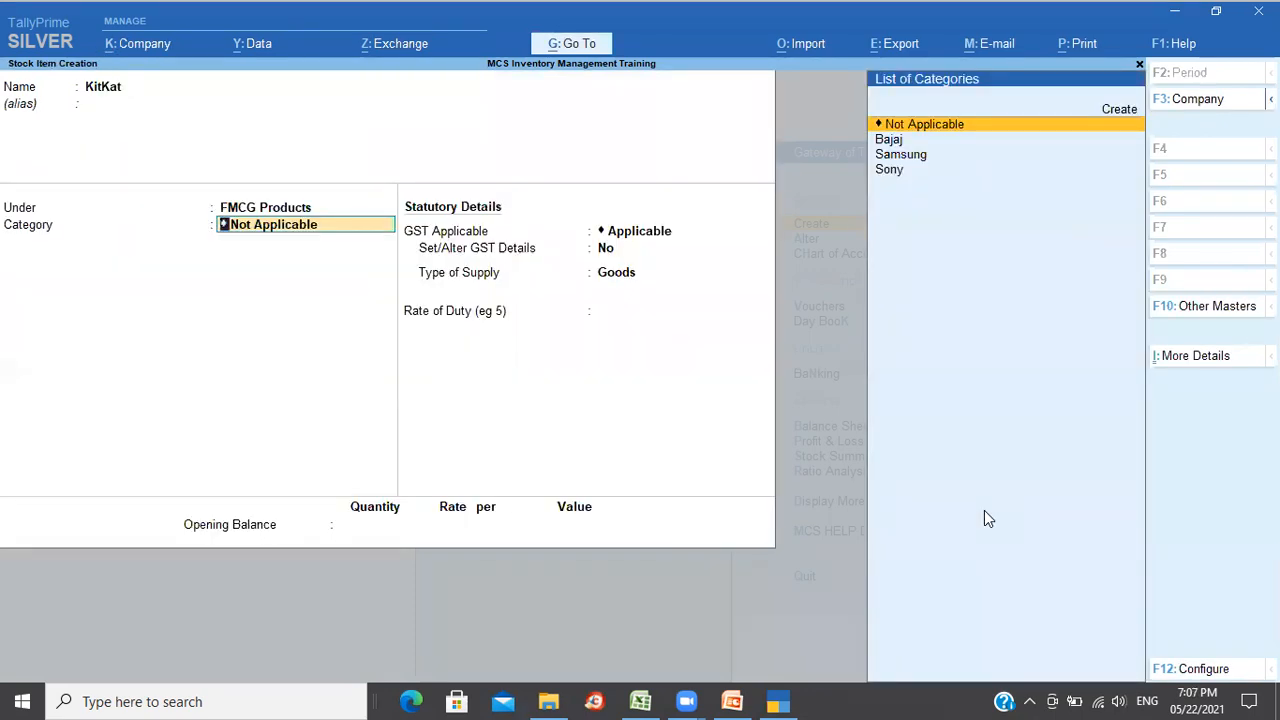
pyautogui.hotkey('alt', 'c')
pyautogui.write('Nestle')
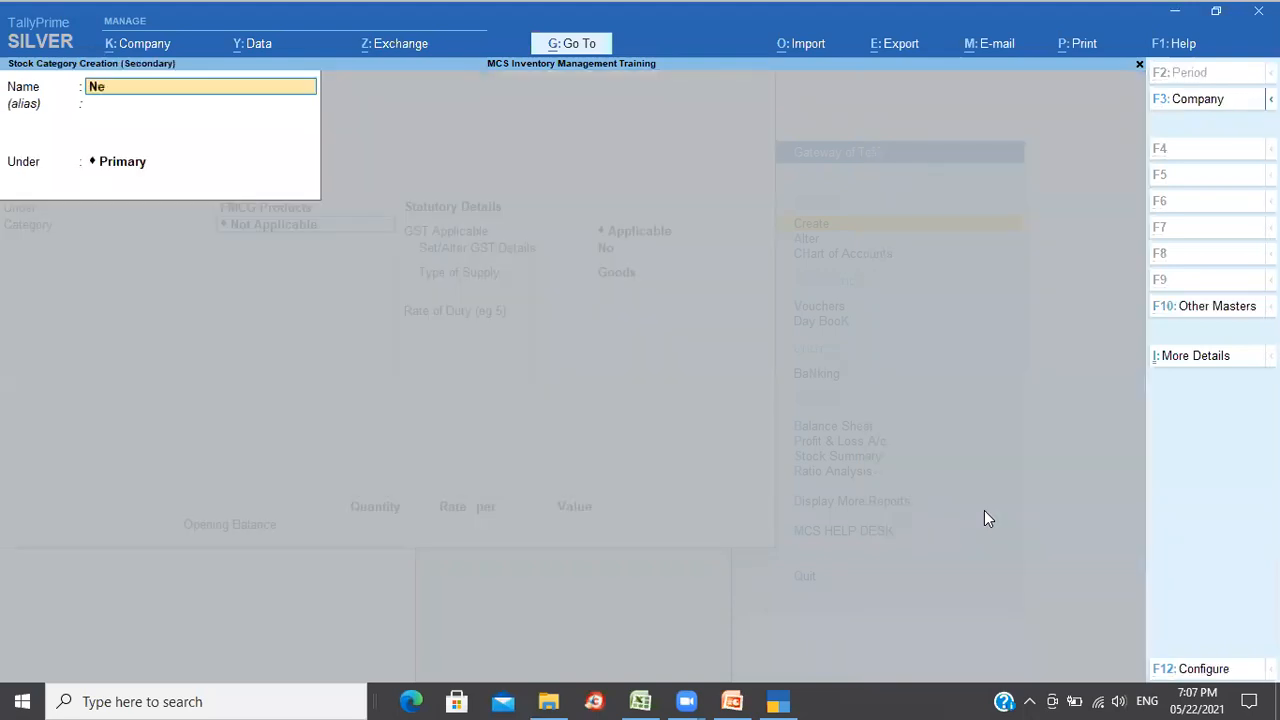
pyautogui.press('Return')
pyautogui.press('Return')
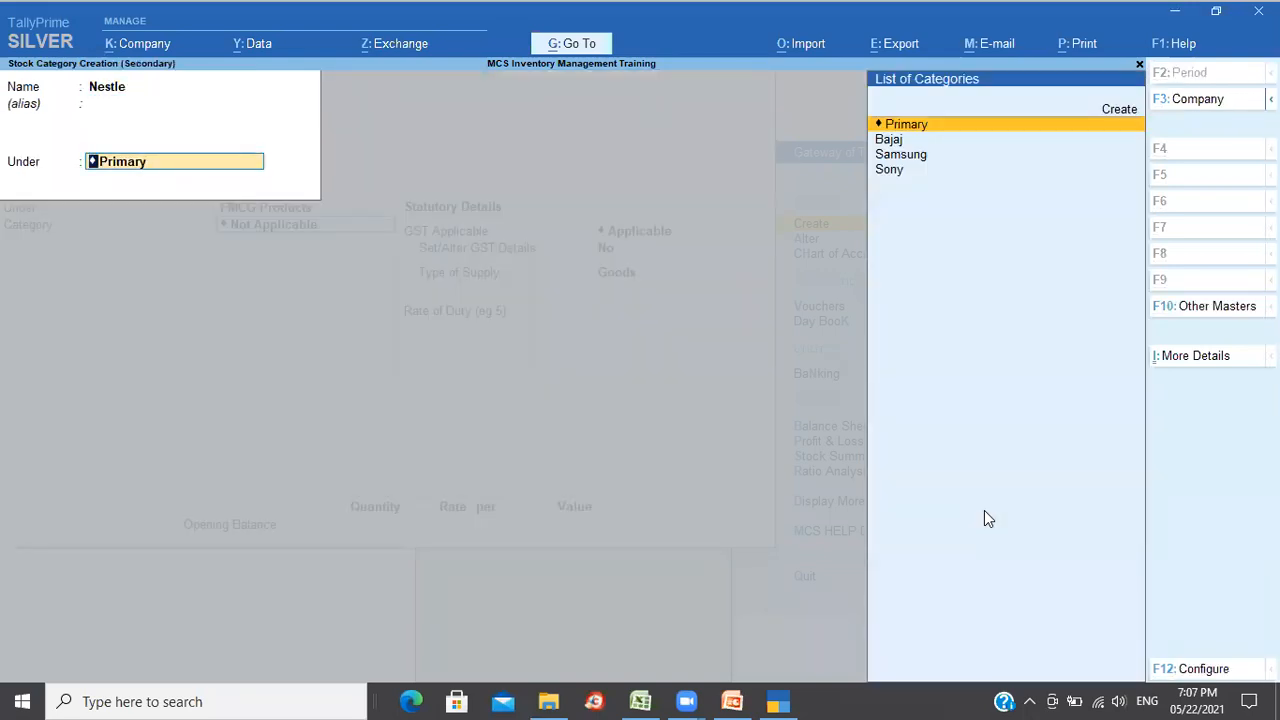
pyautogui.press('Return')
pyautogui.press('Return')
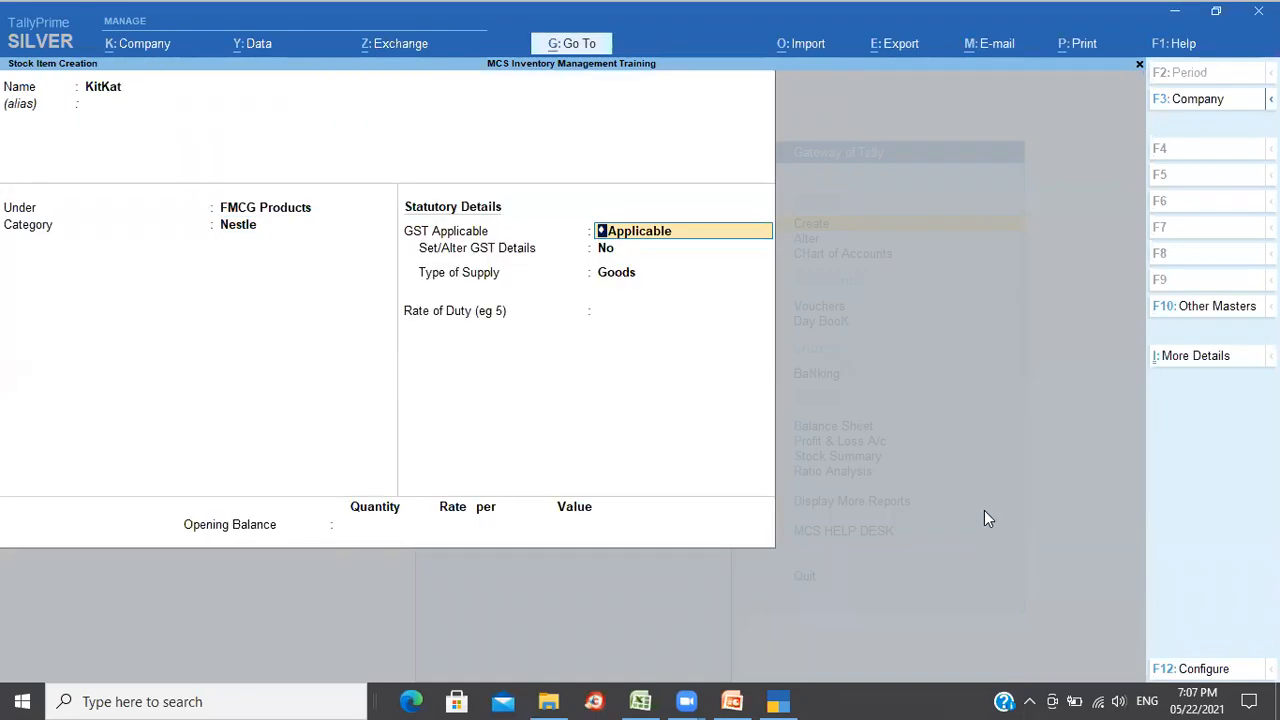
pyautogui.press('BackSpace')
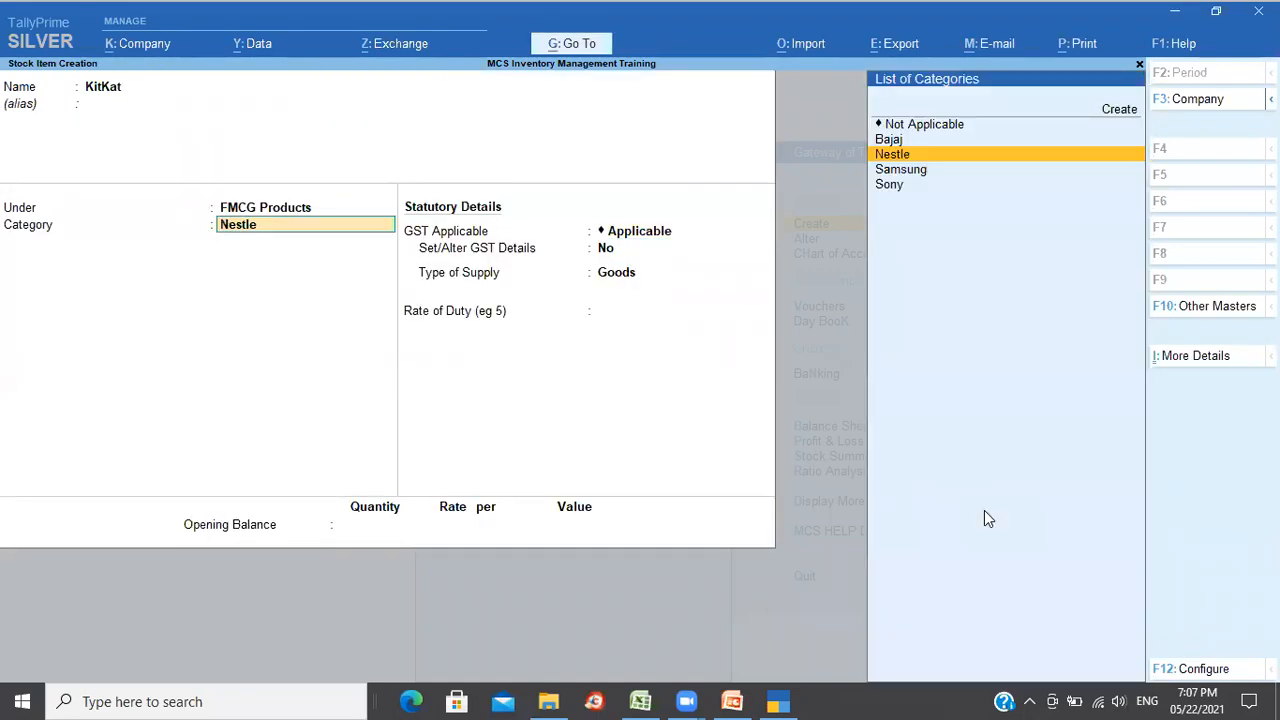
# Step: Set Provide Units of Measurement and Use Alternative Units to Yes in the stock item configuration
pyautogui.click(1221, 676)
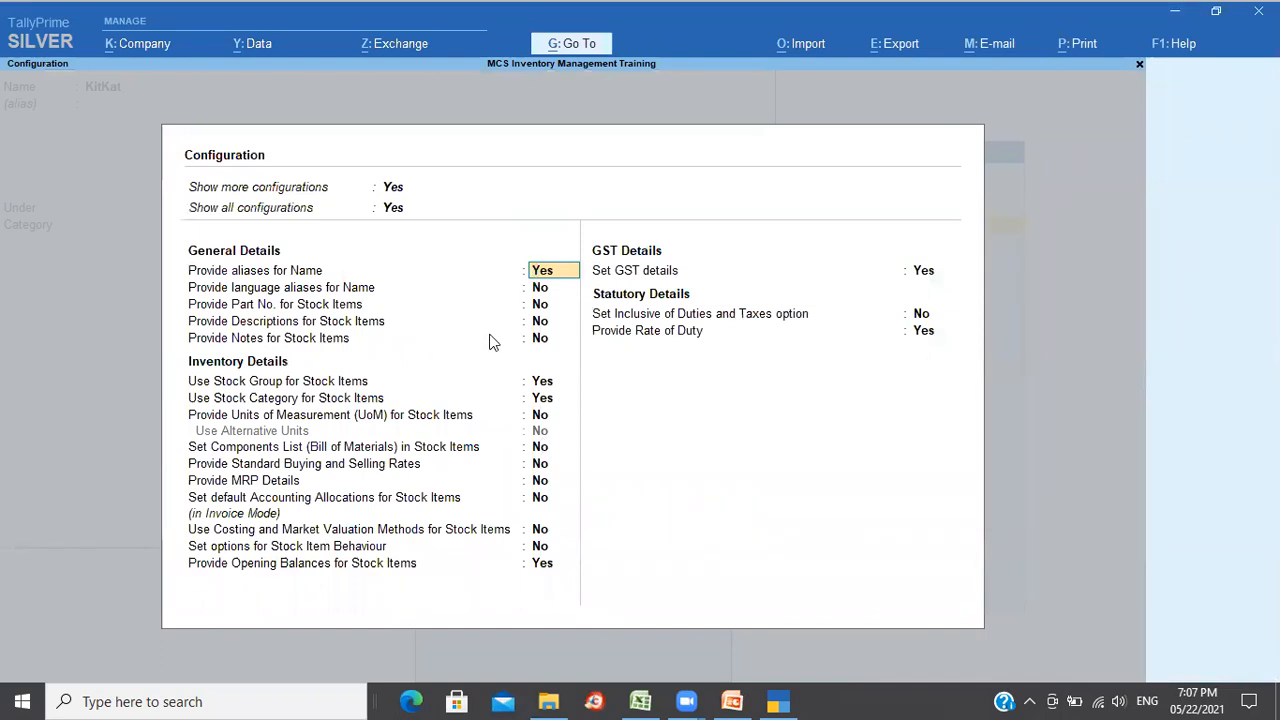
pyautogui.click(543, 418)
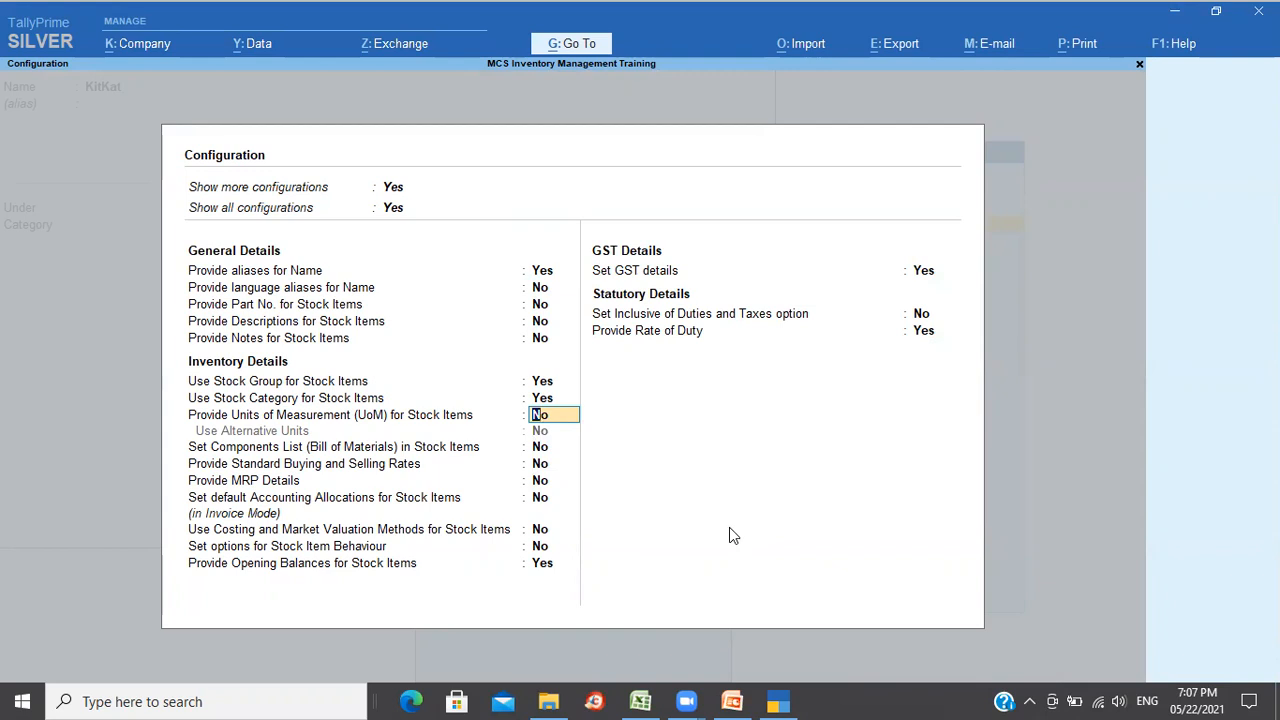
pyautogui.write('y')
pyautogui.press('Return')
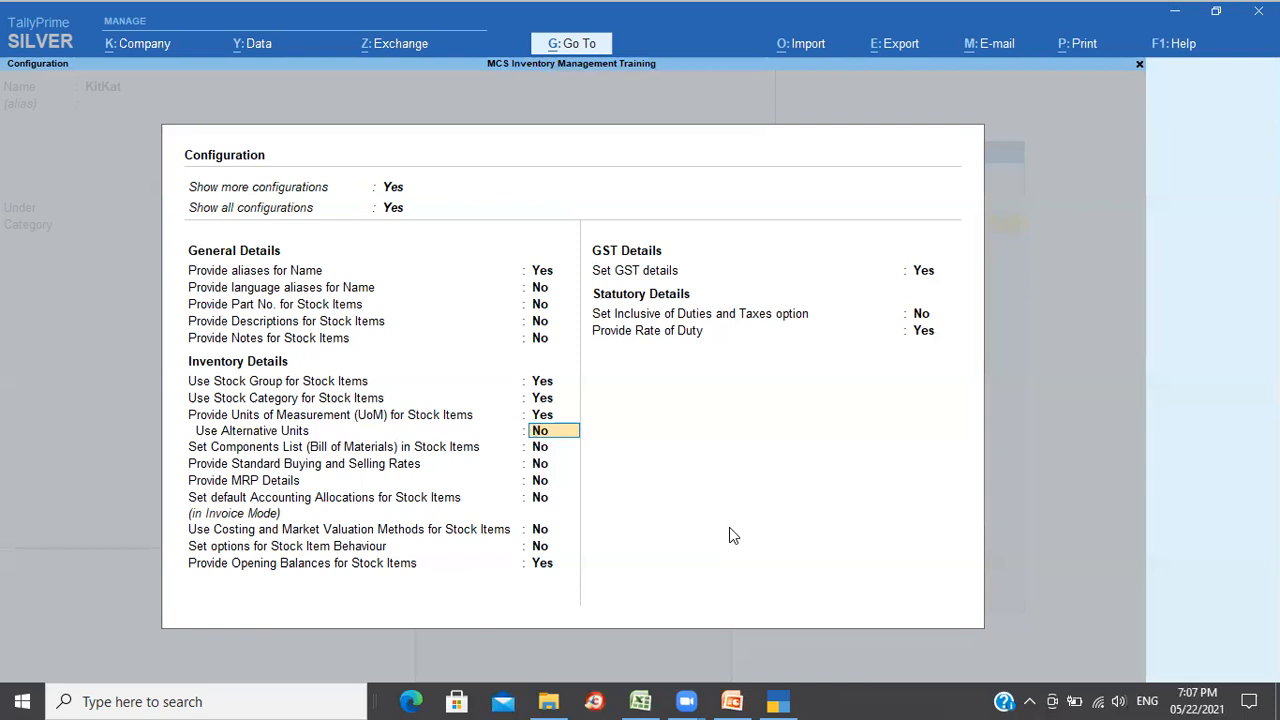
pyautogui.write('y')
pyautogui.press('Return')
pyautogui.hotkey('ctrl', 'a')
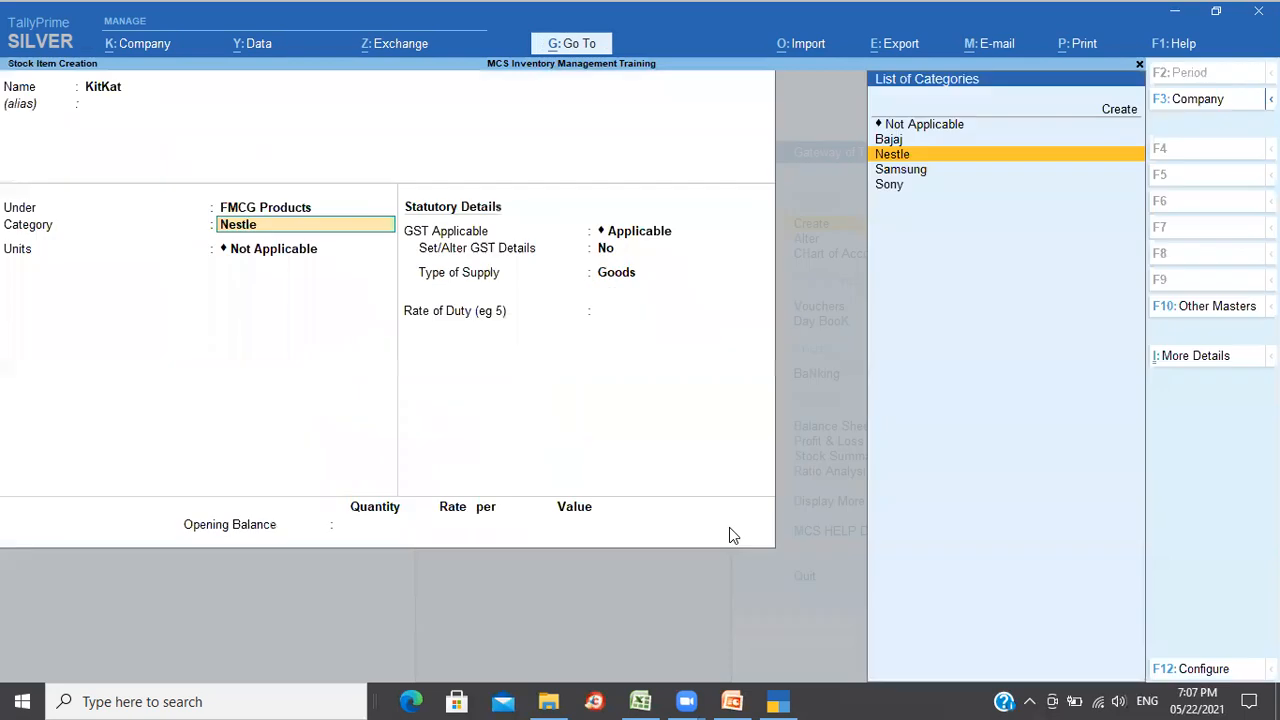
# Step: Accept Nestle as KitKat's category and bring the Excel notes to the front
pyautogui.press('Return')
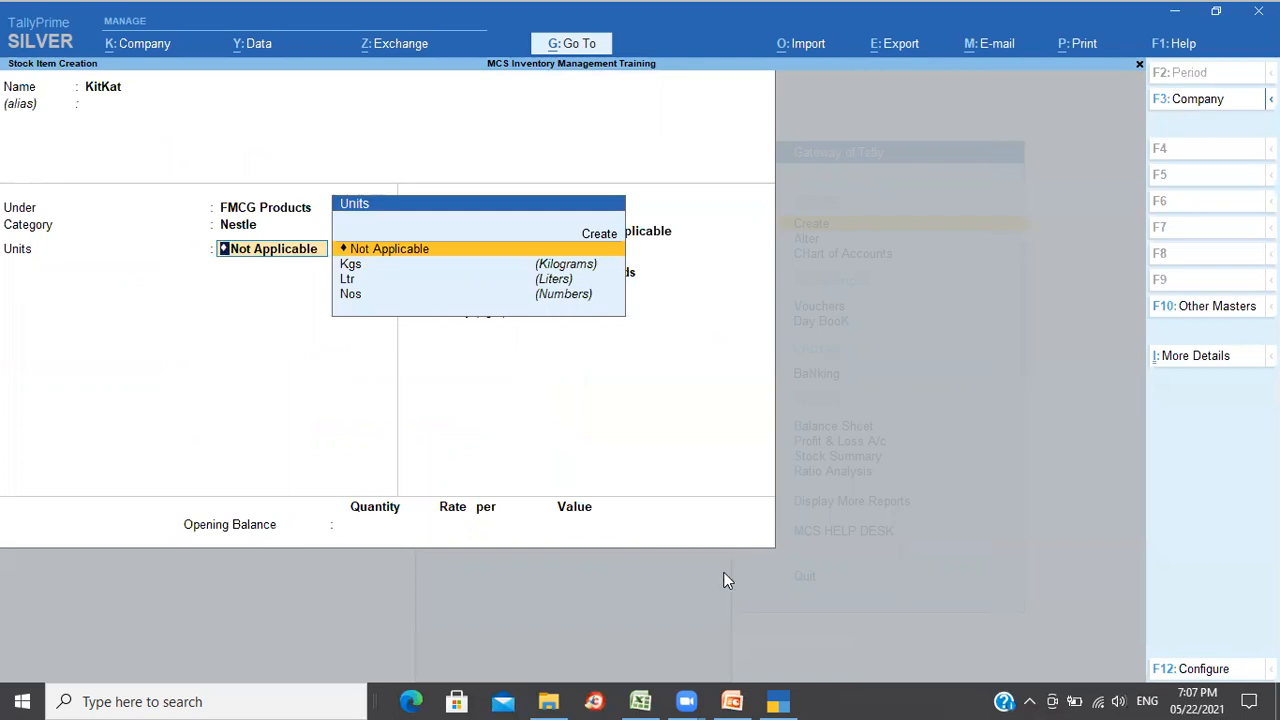
pyautogui.click(640, 701)
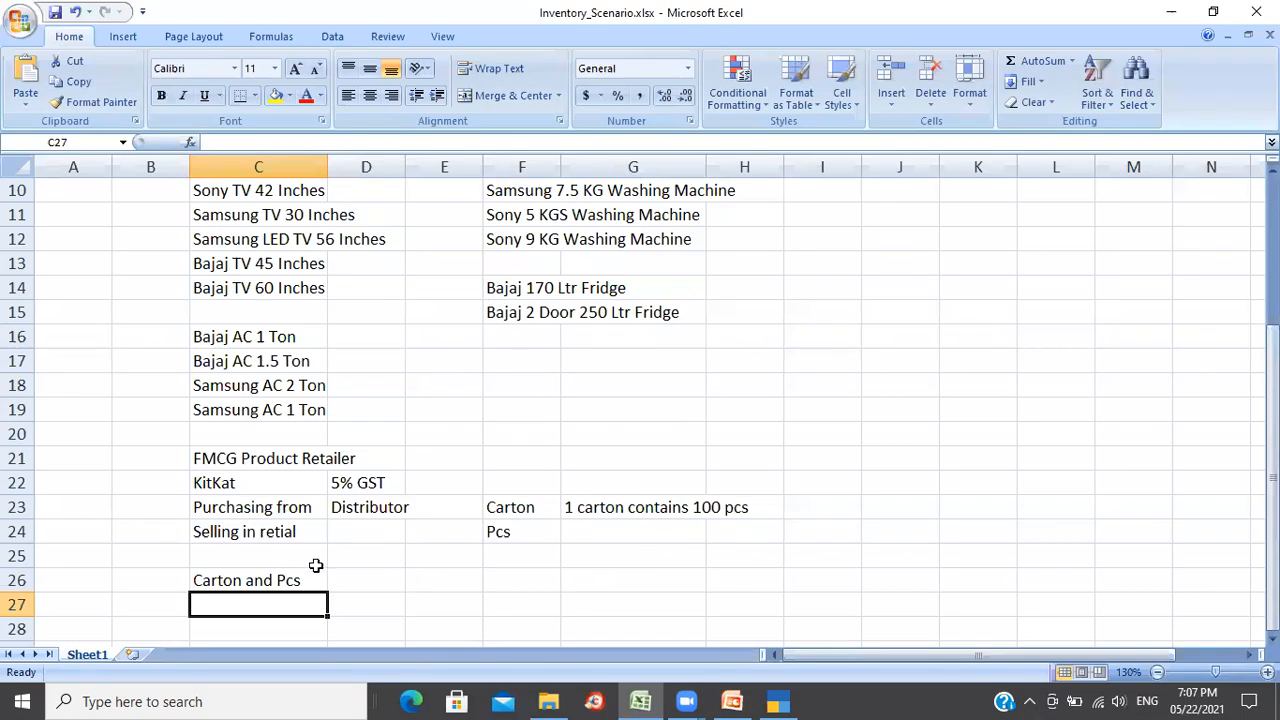
# Step: Check the Pcs retail and Carton purchase unit notes in F23–F24, then return to TallyPrime
pyautogui.click(270, 528)
pyautogui.press('Right')
pyautogui.press('Right')
pyautogui.press('Right')
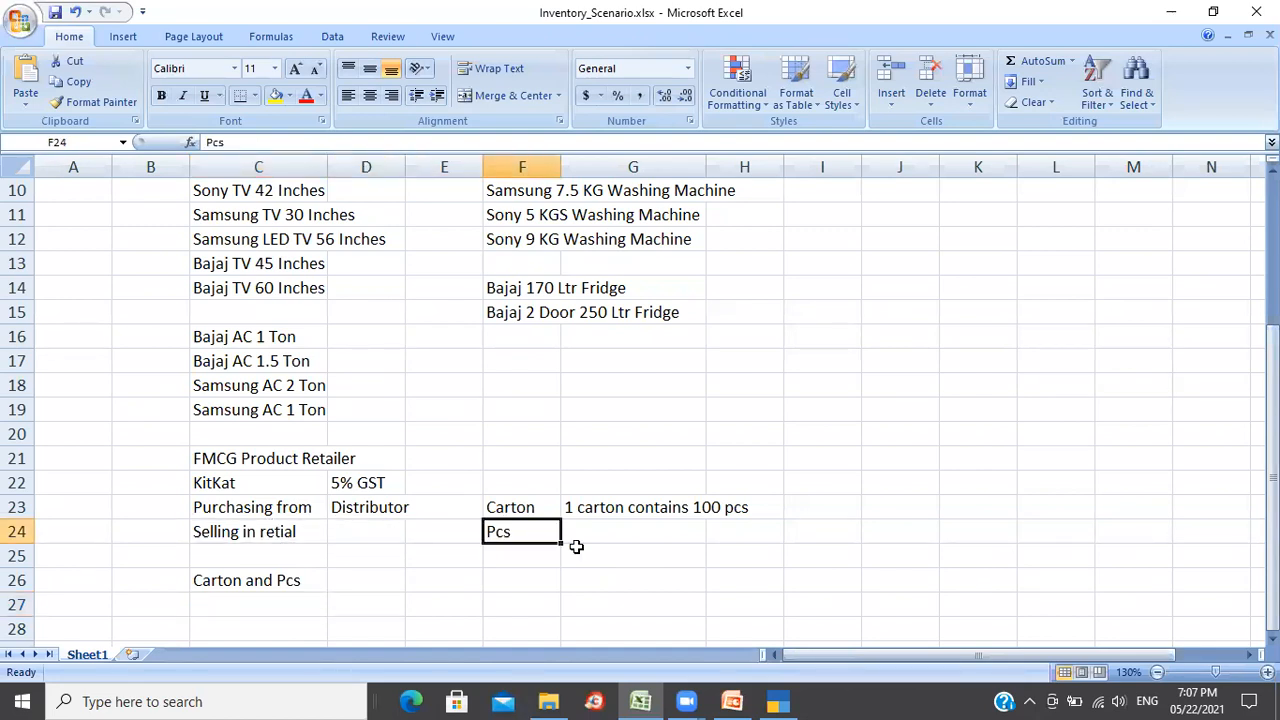
pyautogui.press('Down')
pyautogui.press('Up')
pyautogui.press('Down')
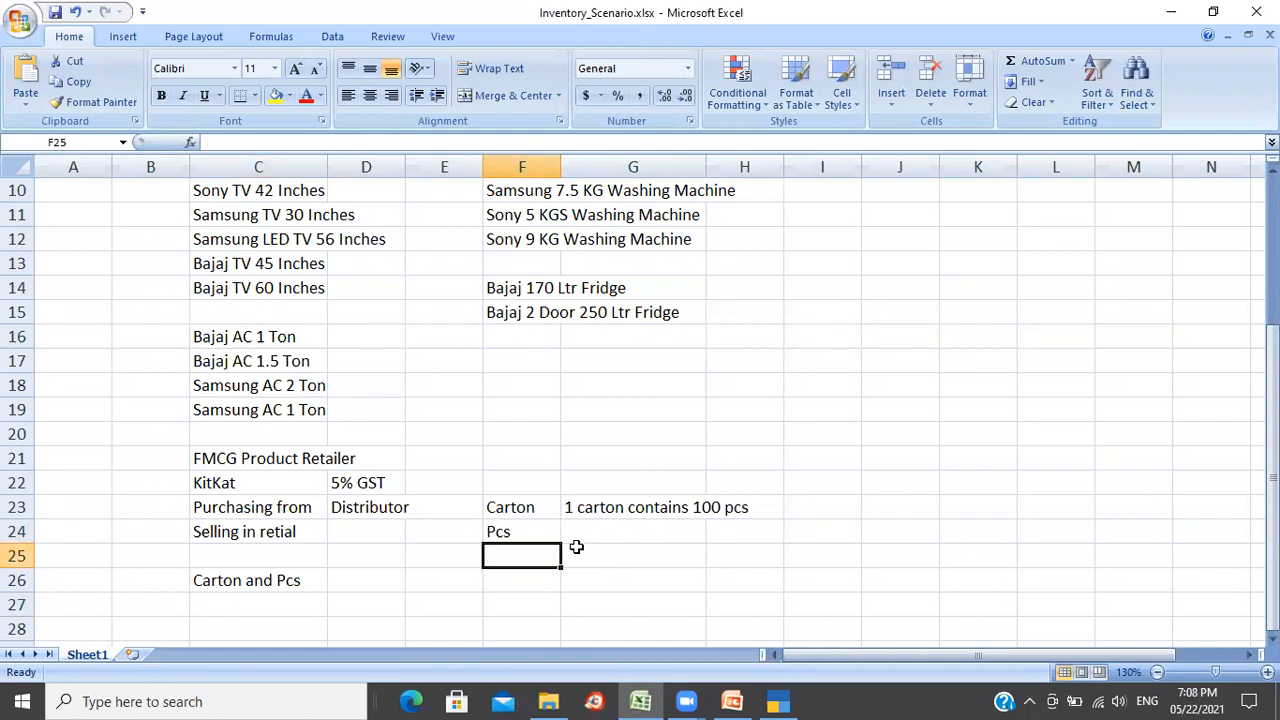
pyautogui.press('Up')
pyautogui.press('Up')
pyautogui.press('Down')
pyautogui.press('Down')
pyautogui.click(778, 701)
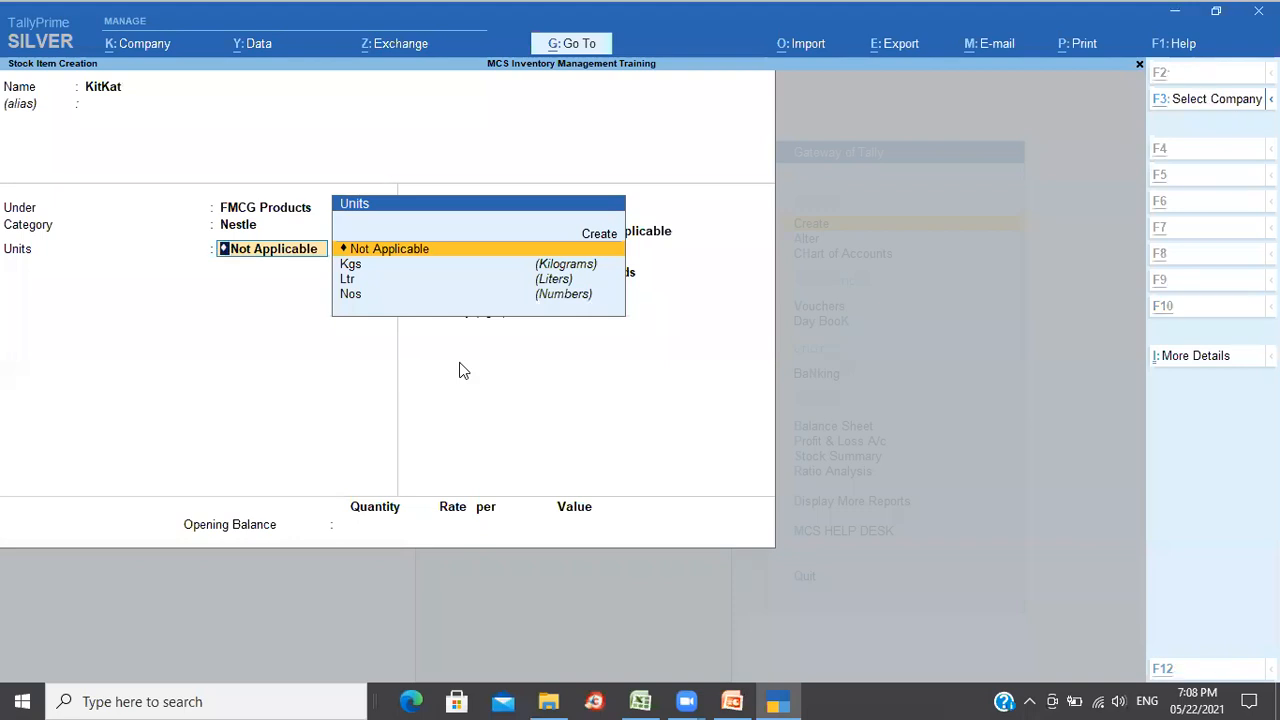
# Step: Create unit Pcs, formal name Pieces, UQC PCS-PIECES, as KitKat's base unit
pyautogui.hotkey('alt', 'c')
pyautogui.write('Pcs')
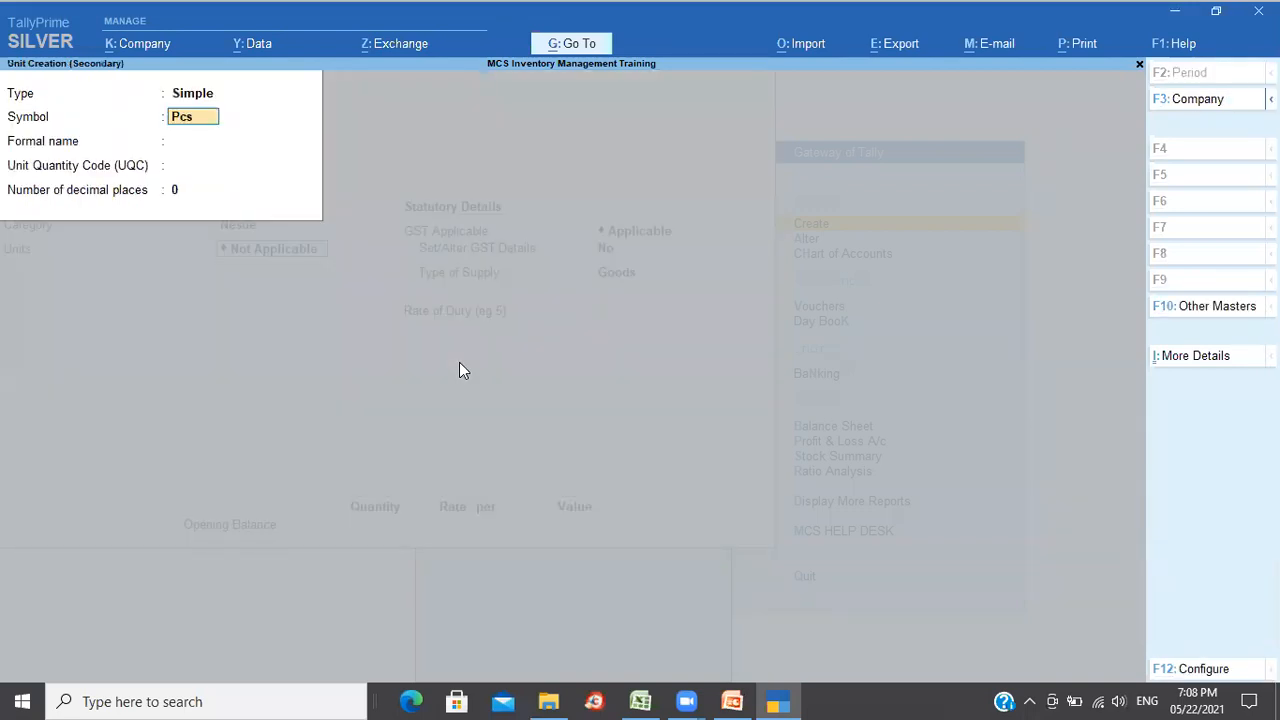
pyautogui.press('Return')
pyautogui.write('Pieces')
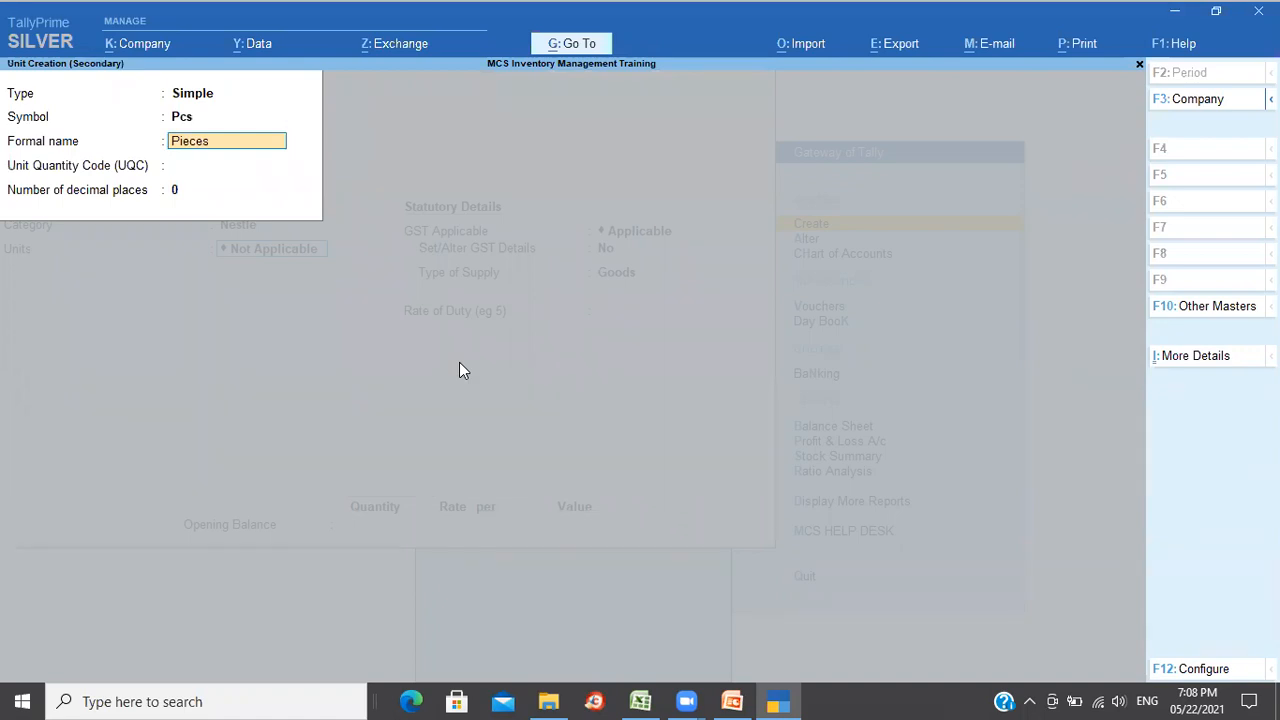
pyautogui.press('Return')
pyautogui.write('p')
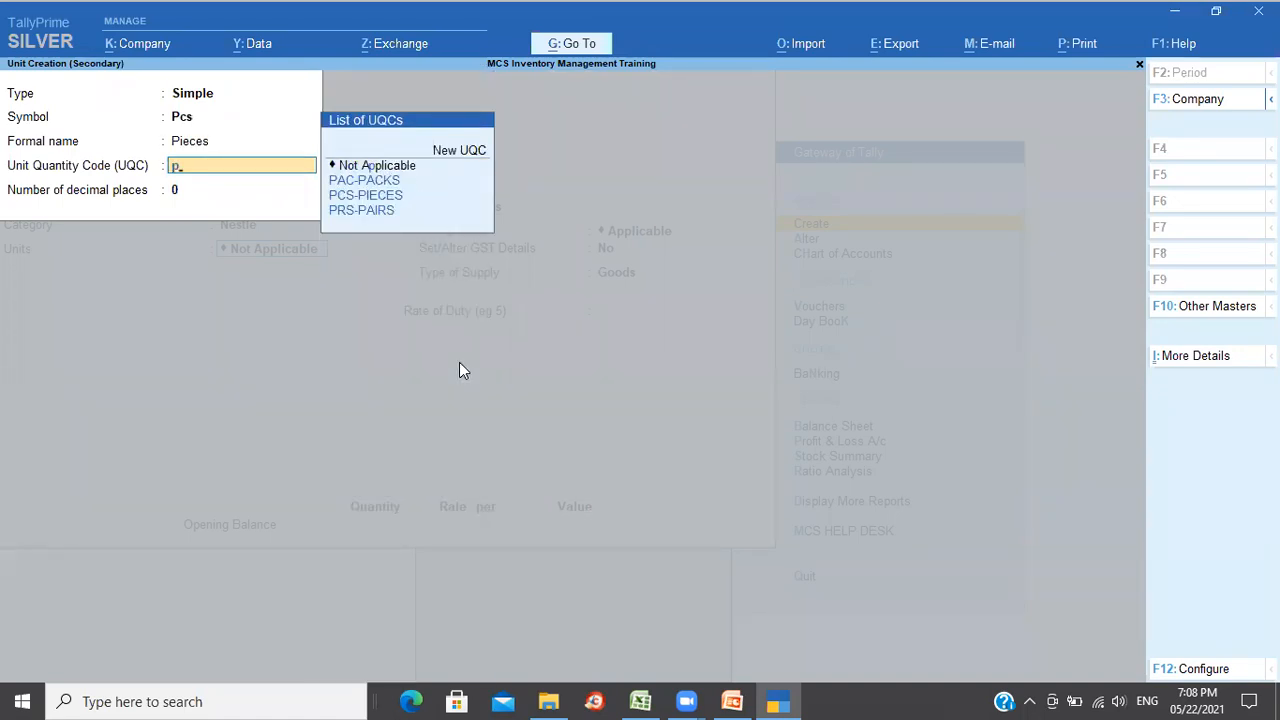
pyautogui.press('Down')
pyautogui.press('Down')
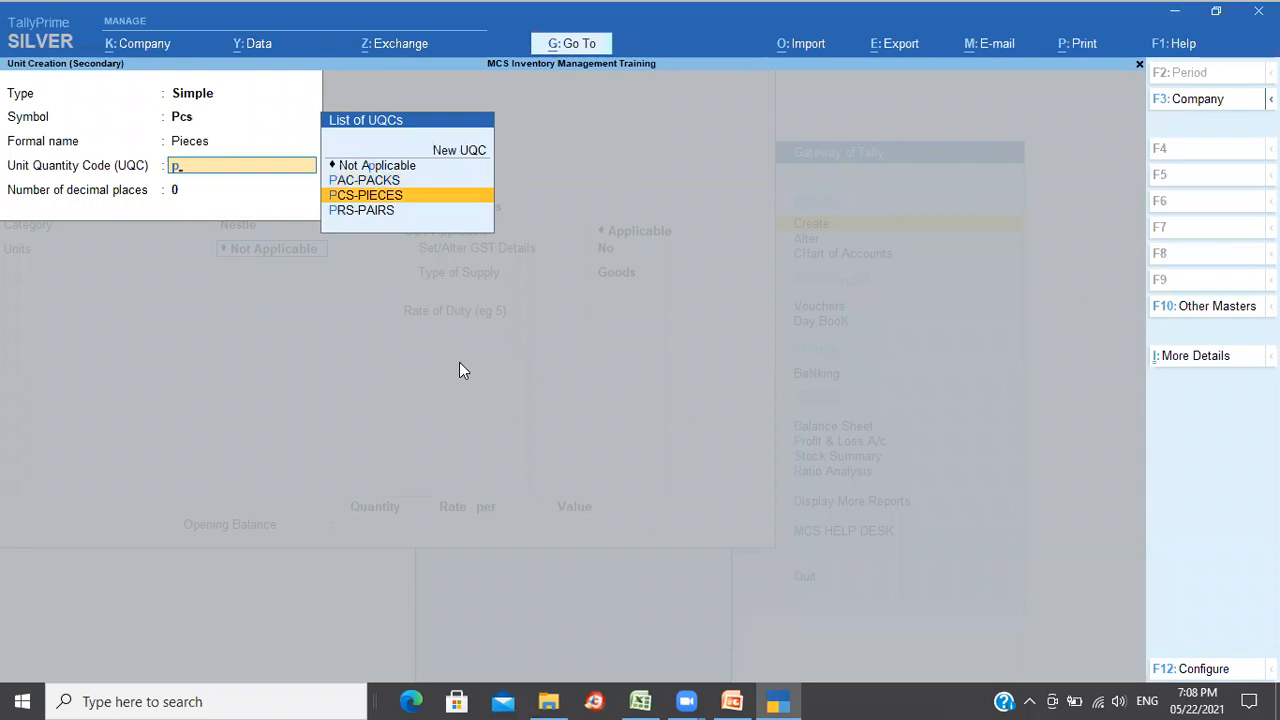
pyautogui.press('Return')
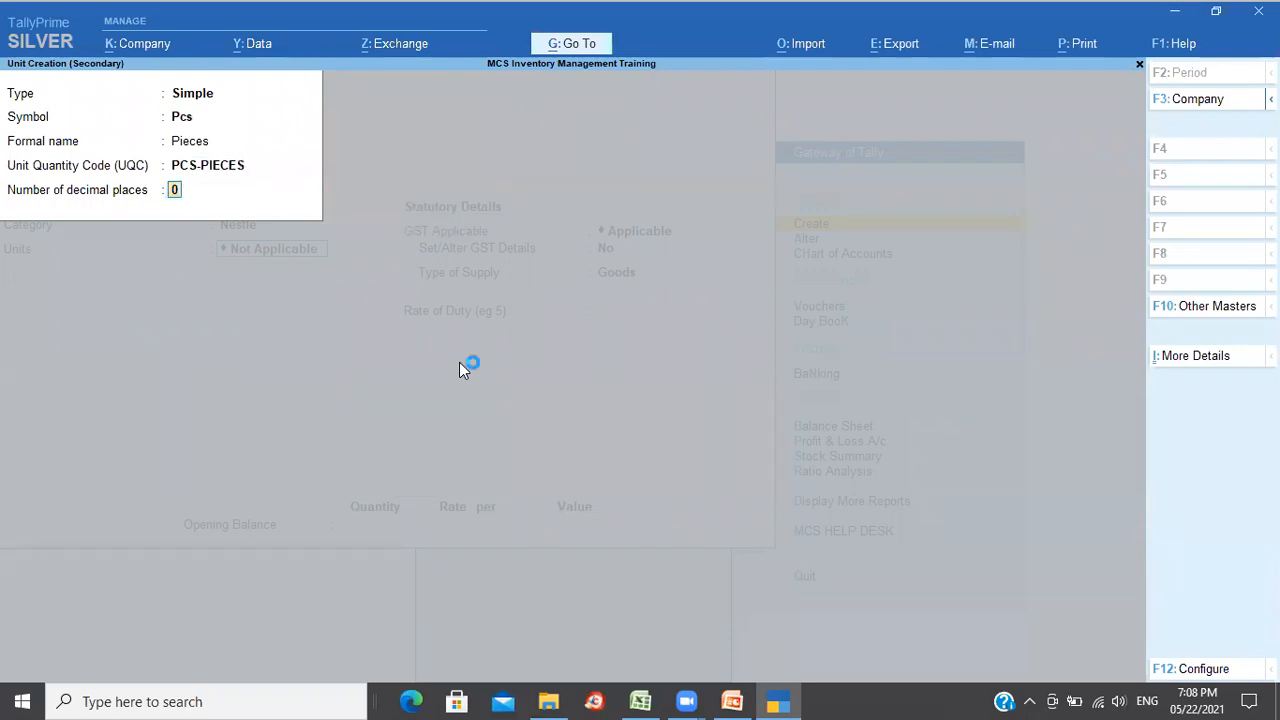
pyautogui.press('Return')
pyautogui.press('Return')
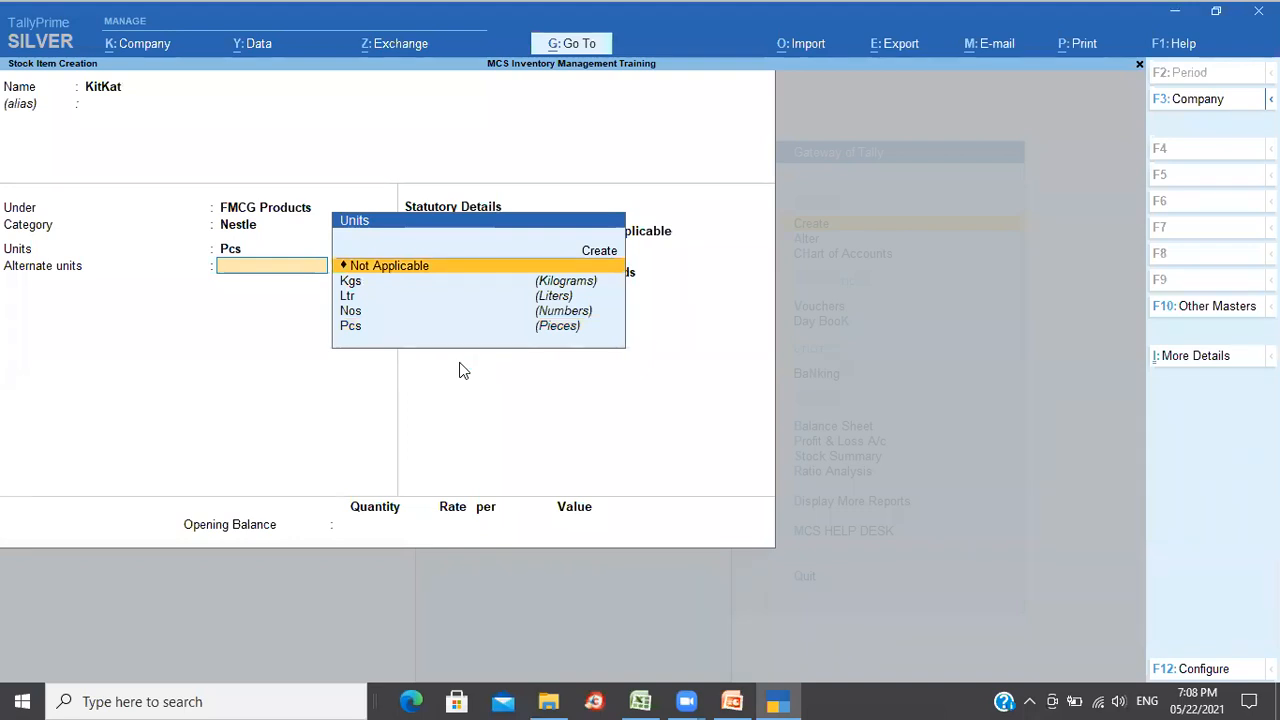
# Step: Create the alternate unit Crt, formal name Carton, with UQC BOX-BOX
pyautogui.press('Down')
pyautogui.press('Down')
pyautogui.press('Down')
pyautogui.press('Down')
pyautogui.press('Up')
pyautogui.press('Up')
pyautogui.press('Up')
pyautogui.press('Up')
pyautogui.press('Up')
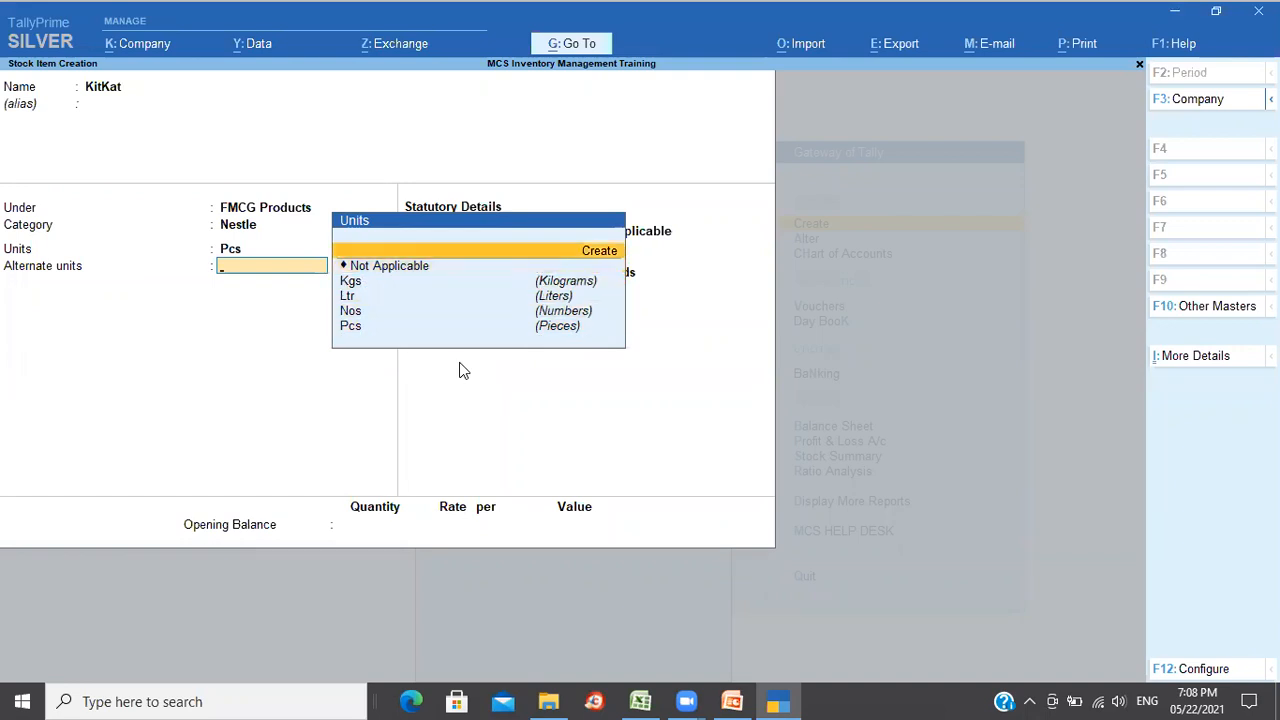
pyautogui.press('Return')
pyautogui.write('C')
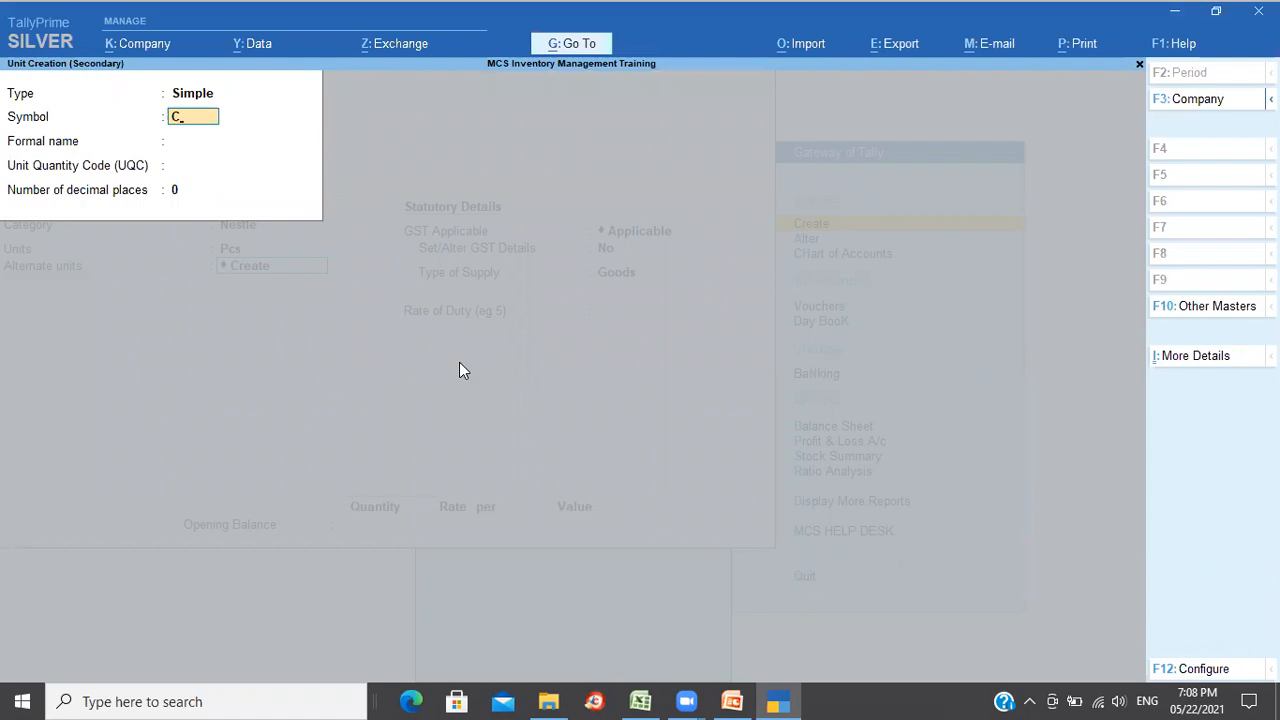
pyautogui.write('rt')
pyautogui.press('Return')
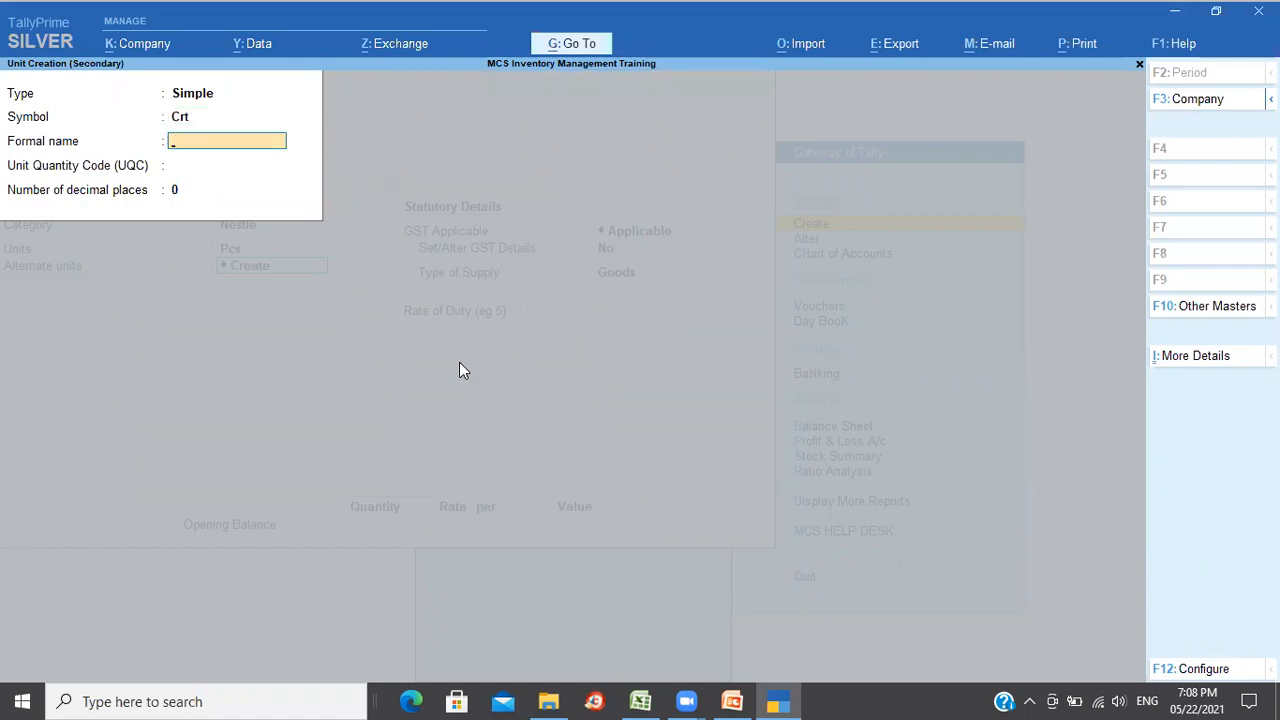
pyautogui.write('Carton')
pyautogui.press('Return')
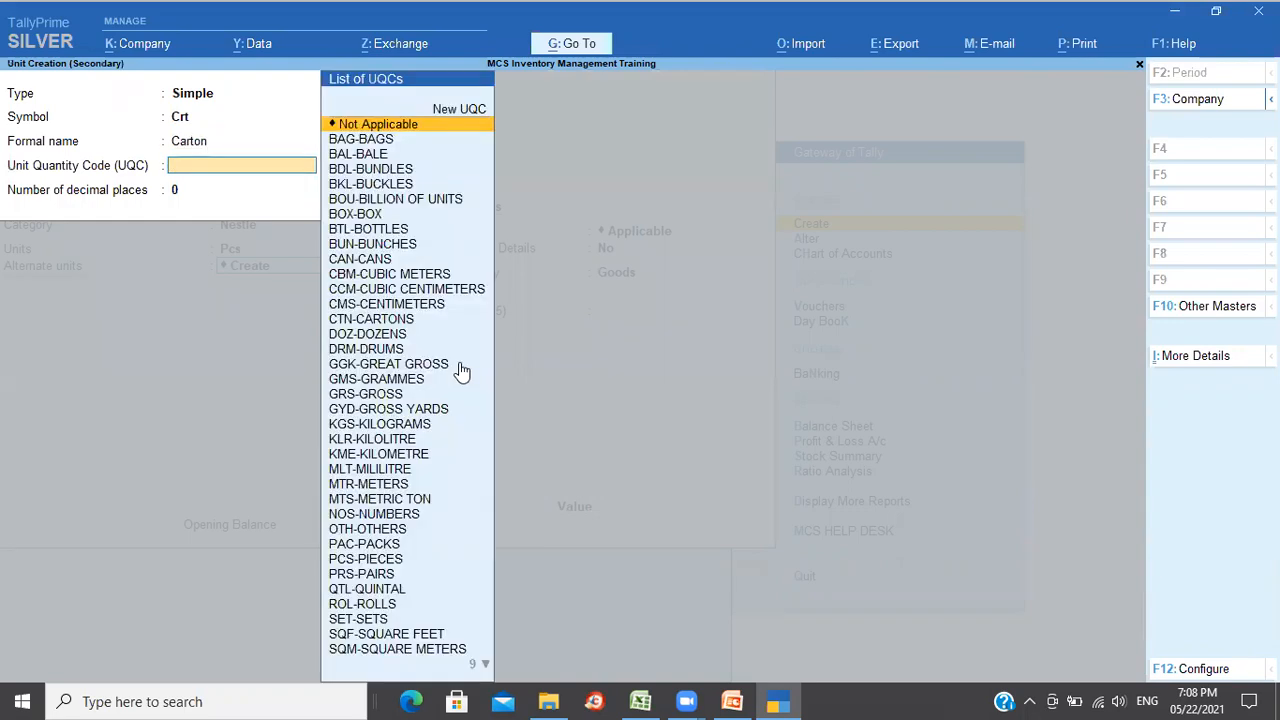
pyautogui.write('c')
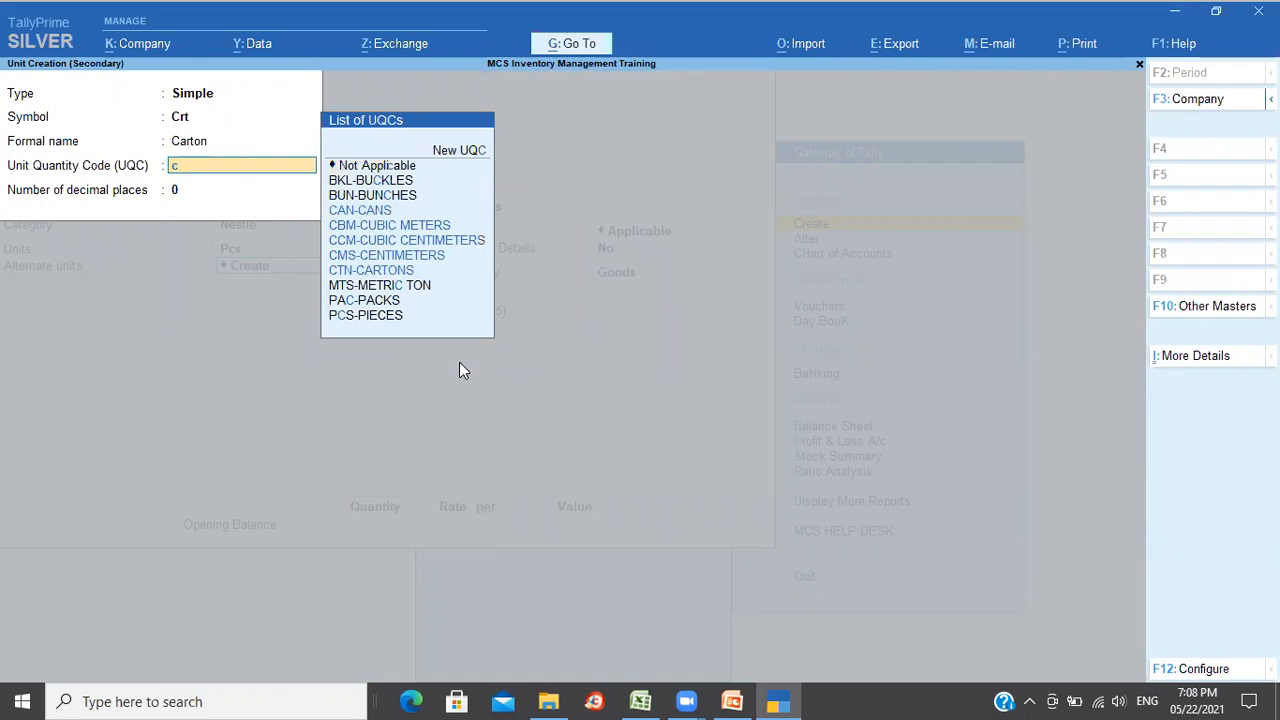
pyautogui.press('BackSpace')
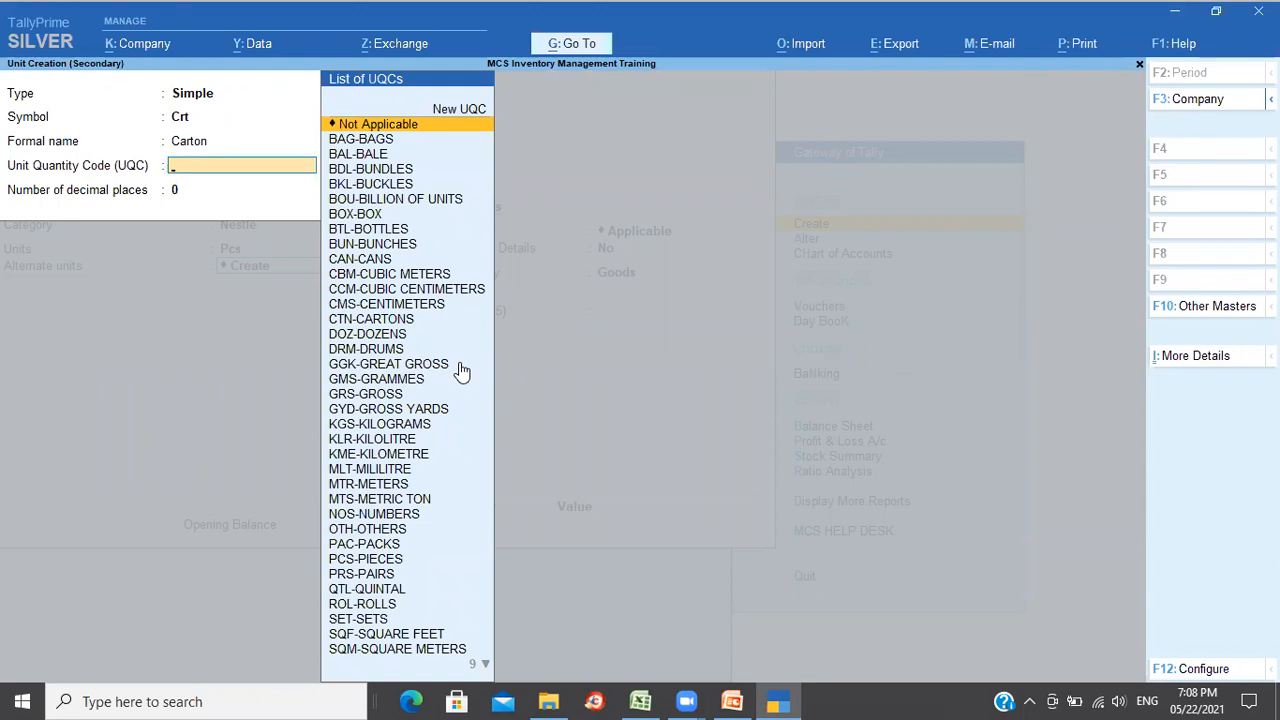
pyautogui.press('Down')
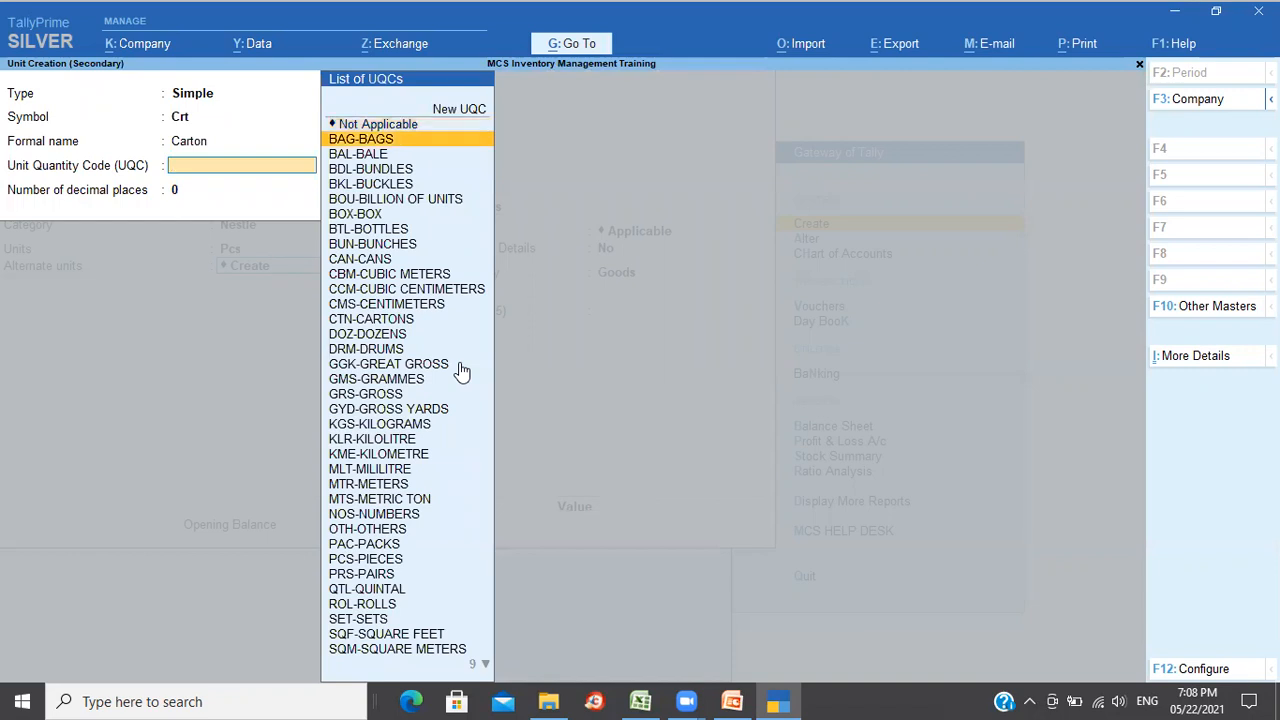
pyautogui.press('Down')
pyautogui.press('Down')
pyautogui.press('Down')
pyautogui.press('Down')
pyautogui.press('Down')
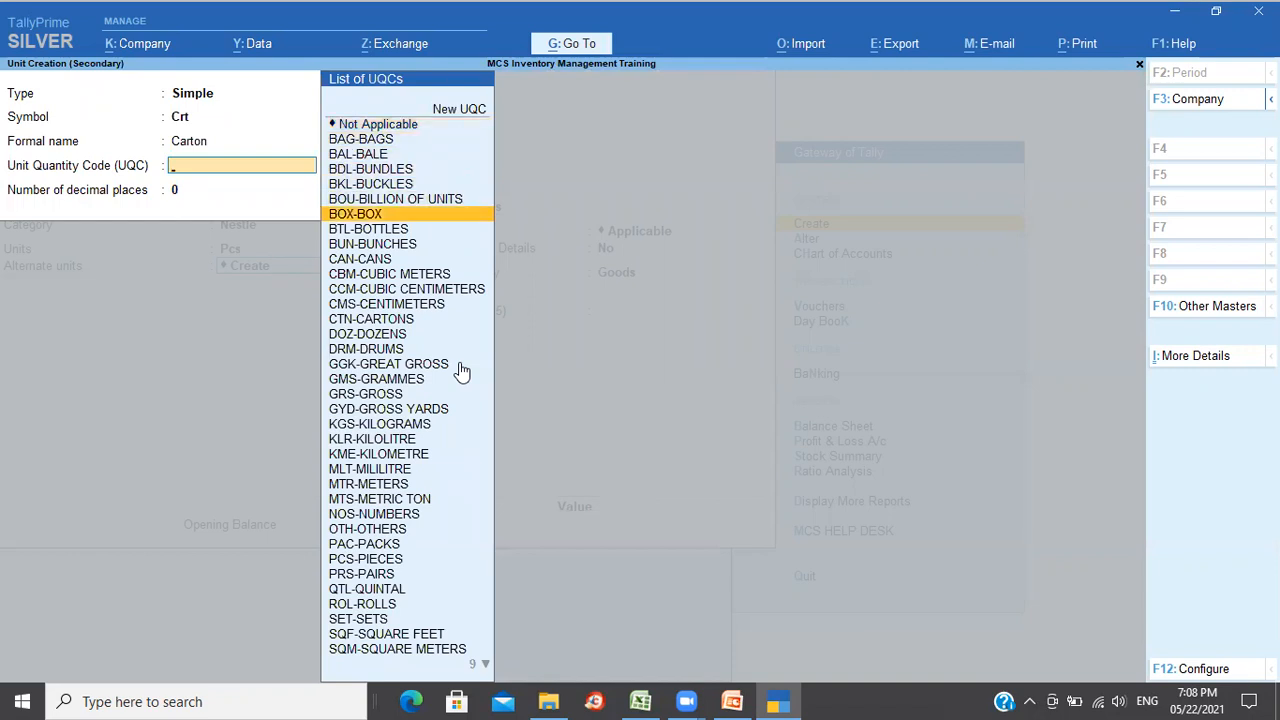
pyautogui.press('Return')
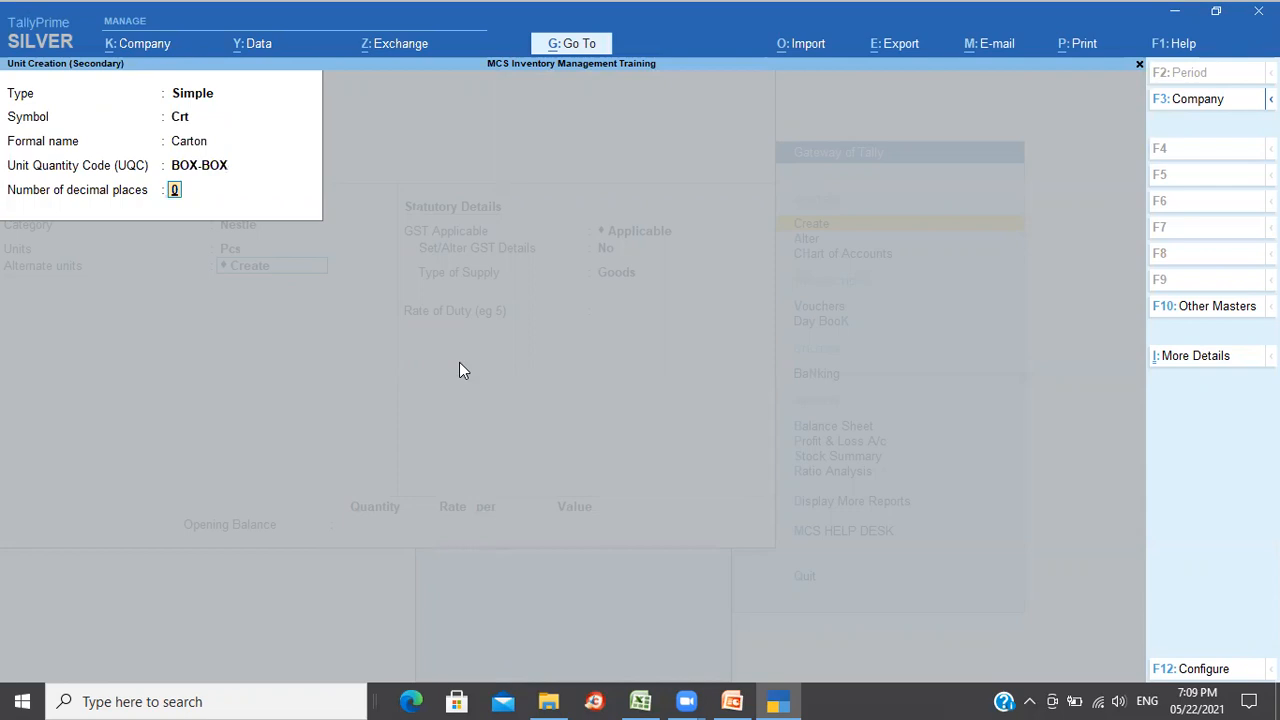
pyautogui.press('Return')
pyautogui.press('Return')
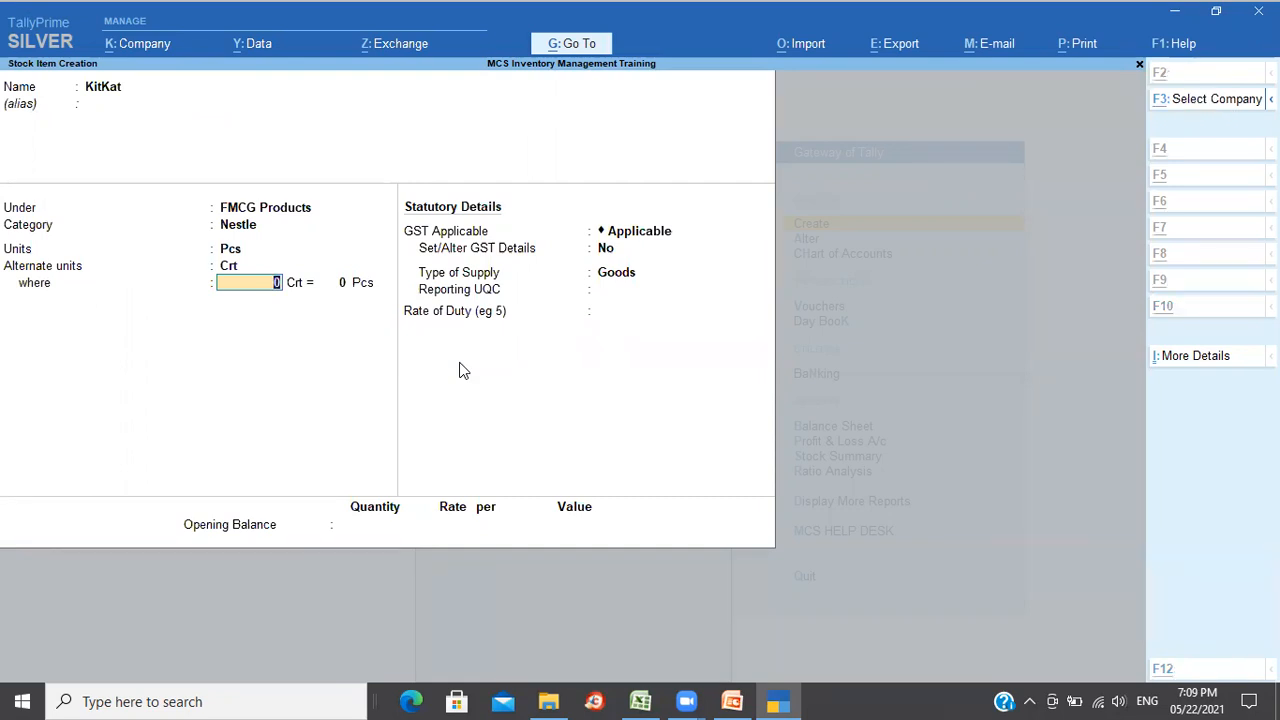
# Step: Check the Excel note that 1 carton contains 100 pcs, then return to TallyPrime
pyautogui.hotkey('alt', 'Tab')
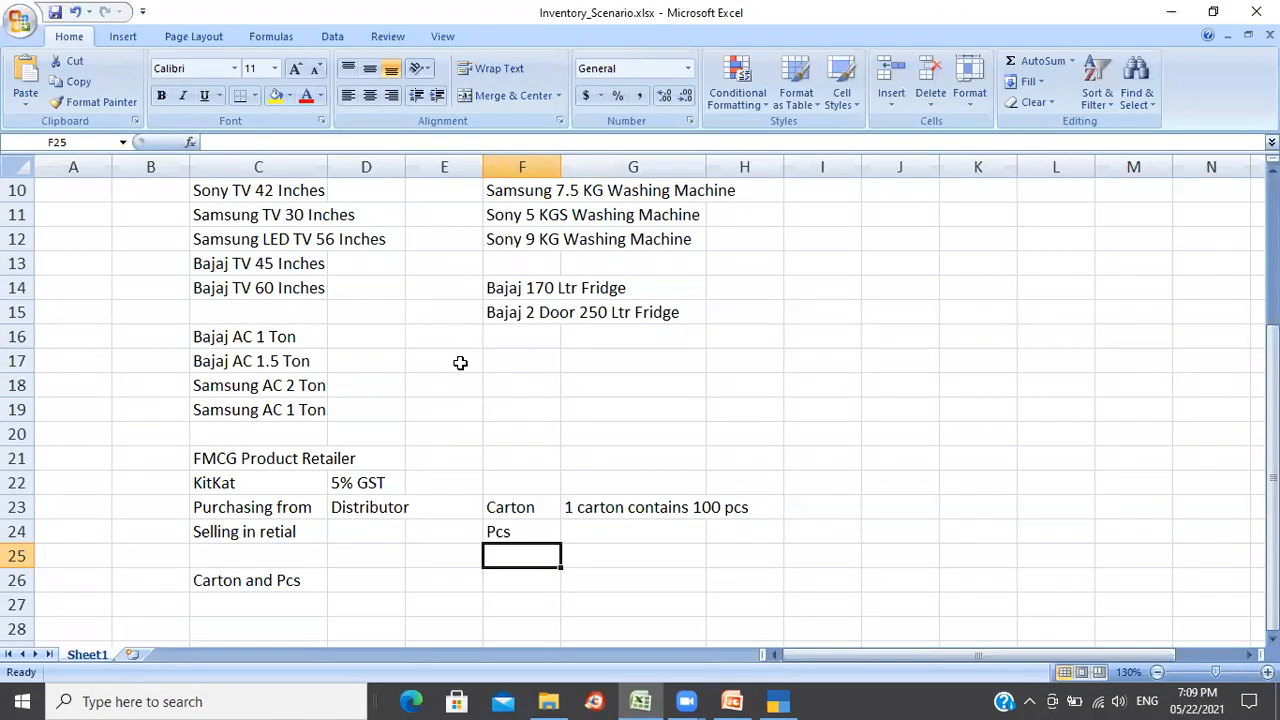
pyautogui.press('Up')
pyautogui.press('Up')
pyautogui.press('Right')
pyautogui.press('Left')
pyautogui.press('Right')
pyautogui.press('Left')
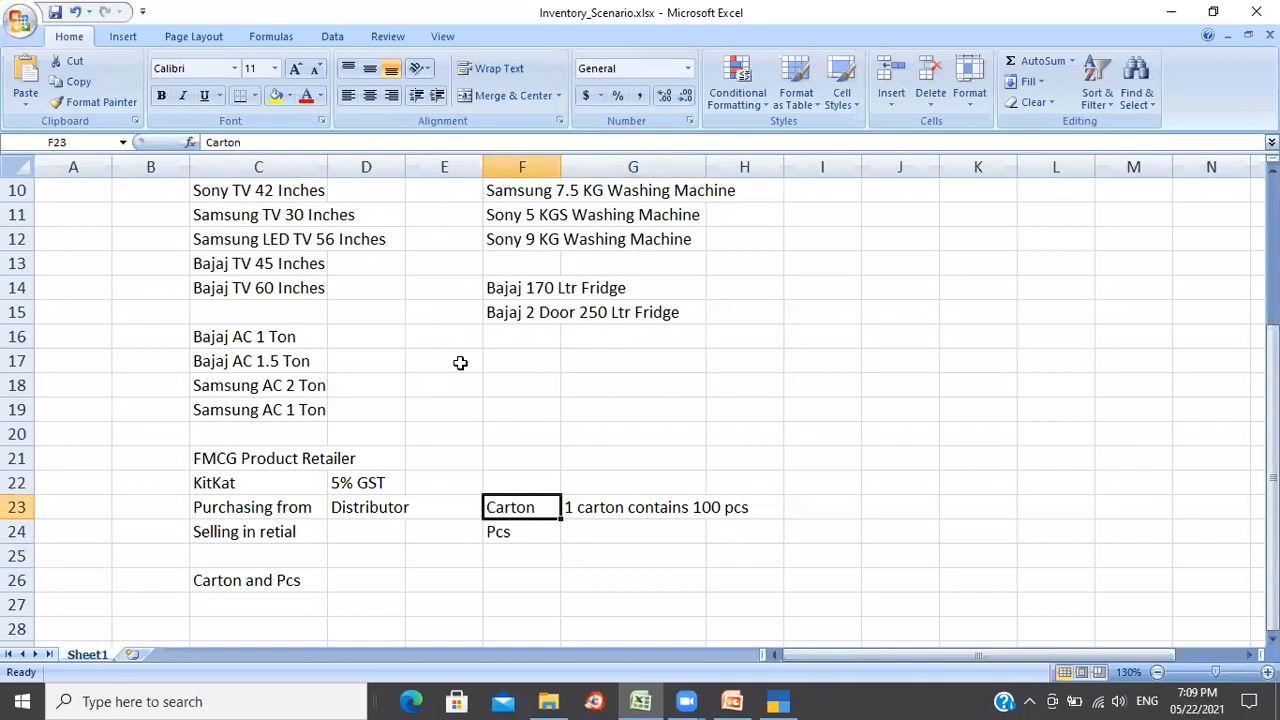
pyautogui.hotkey('alt', 'Tab')
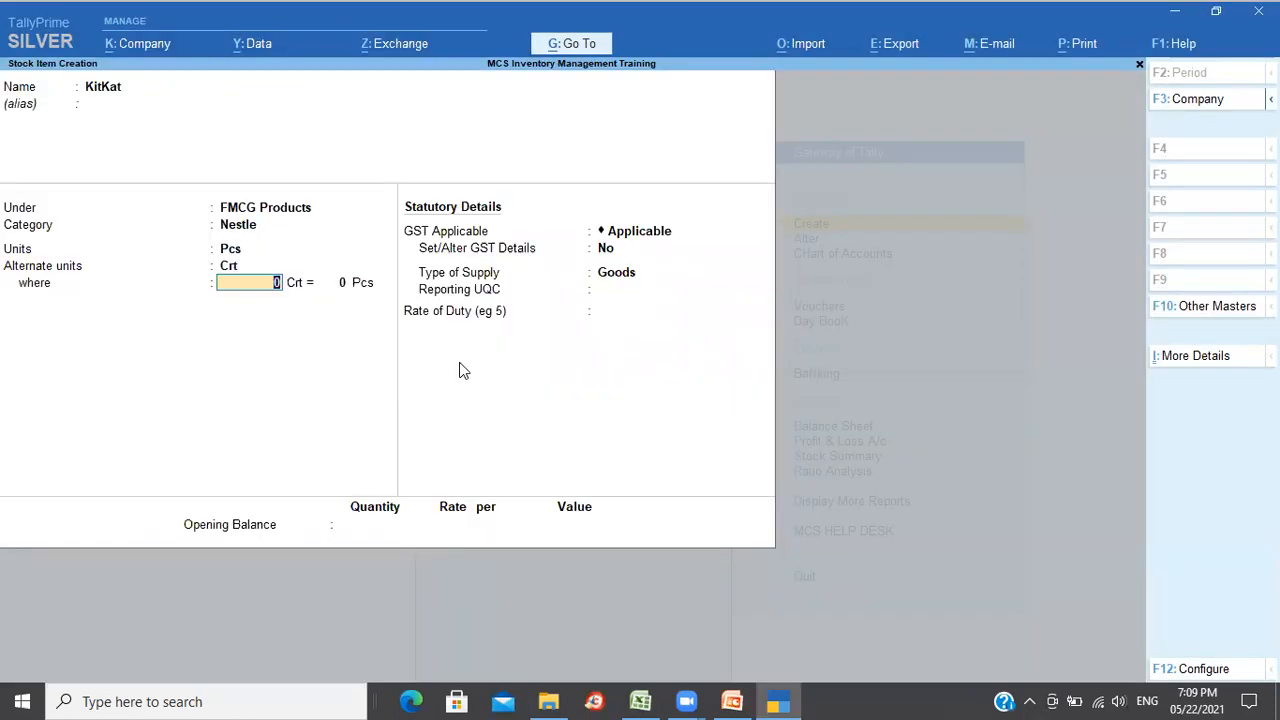
# Step: Enter KitKat's unit conversion as 1 Crt = 100 Pcs
pyautogui.write('1')
pyautogui.press('Return')
pyautogui.write('1')
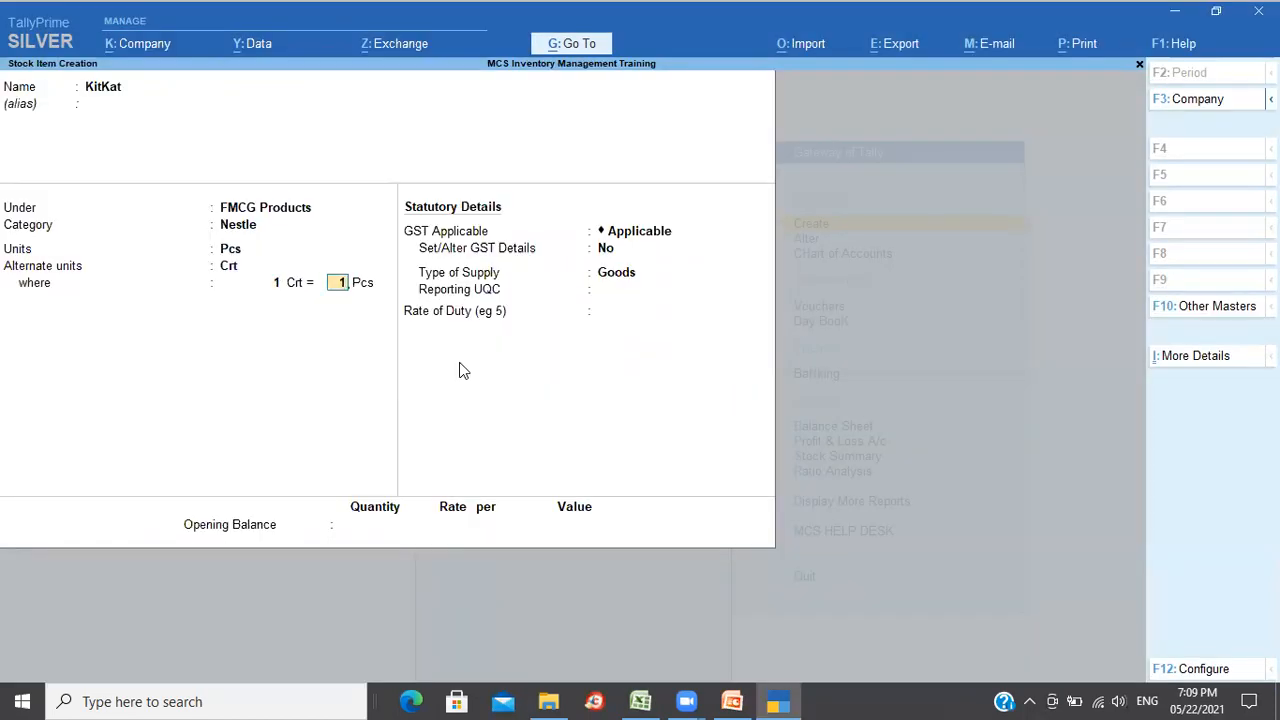
pyautogui.write('00')
pyautogui.press('Return')
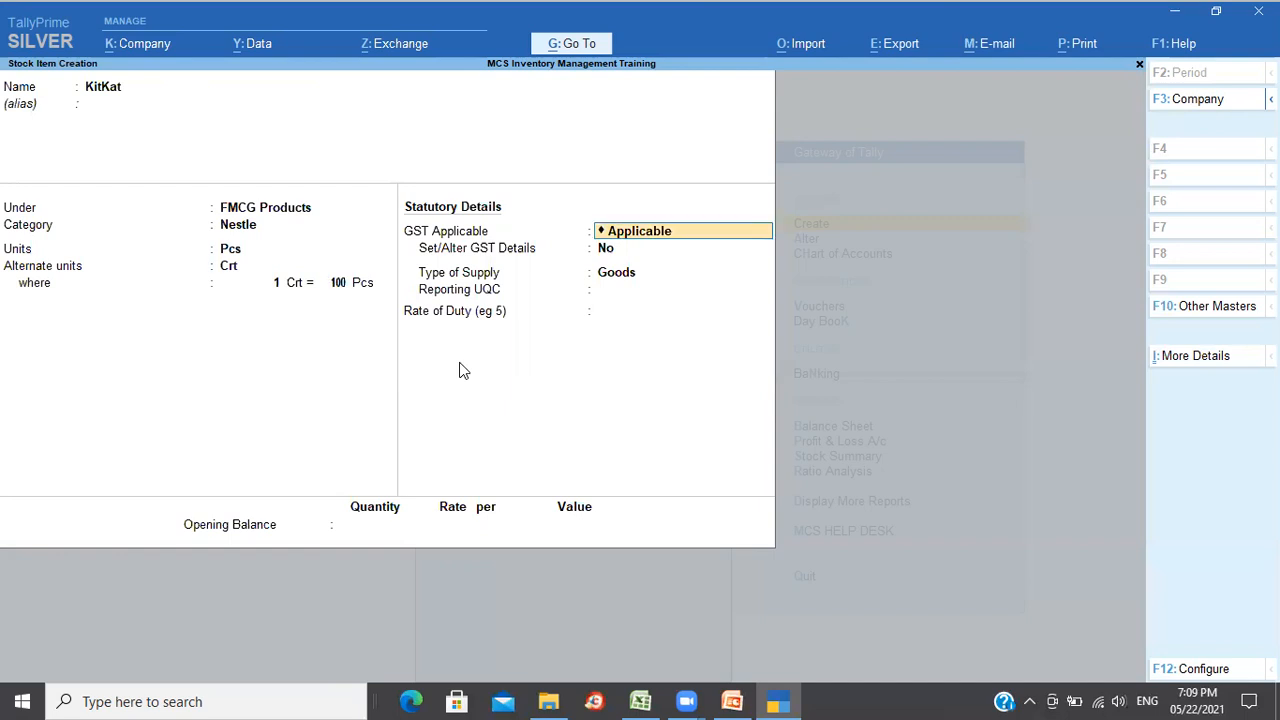
# Step: Recheck the Pcs base unit and Crt alternate unit, then keep GST Applicable for KitKat
pyautogui.press('BackSpace')
pyautogui.press('BackSpace')
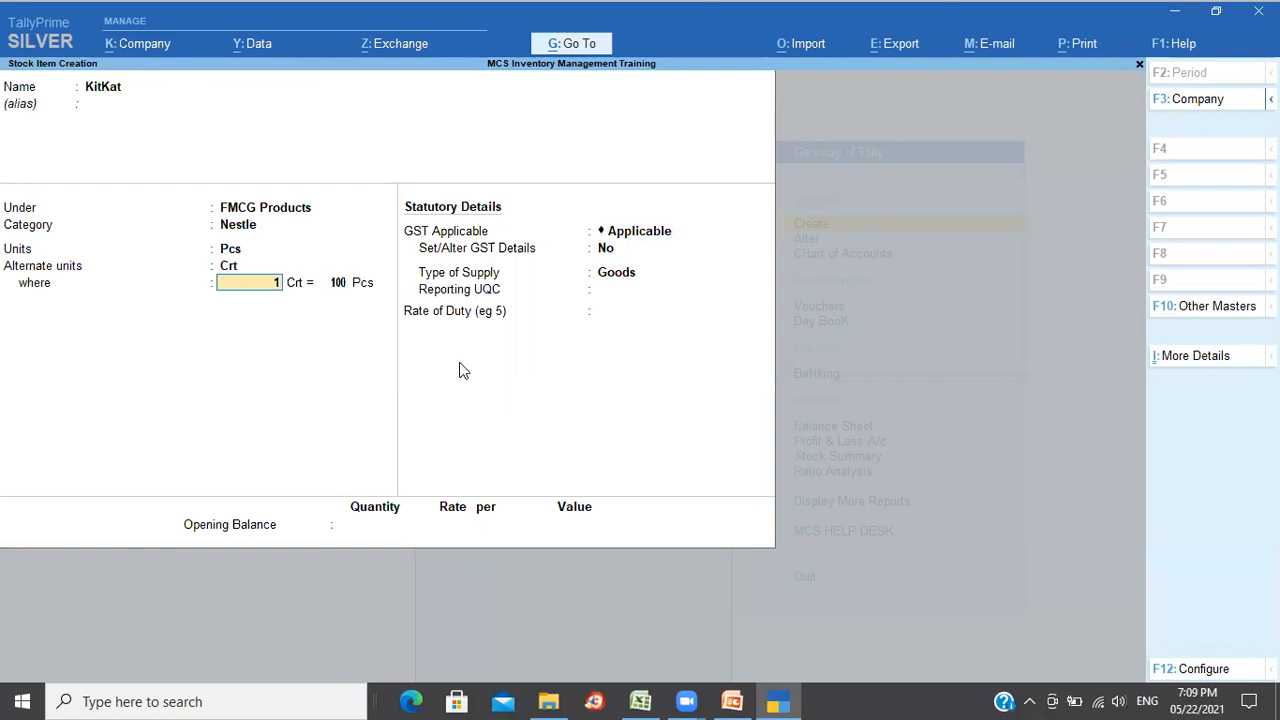
pyautogui.press('BackSpace')
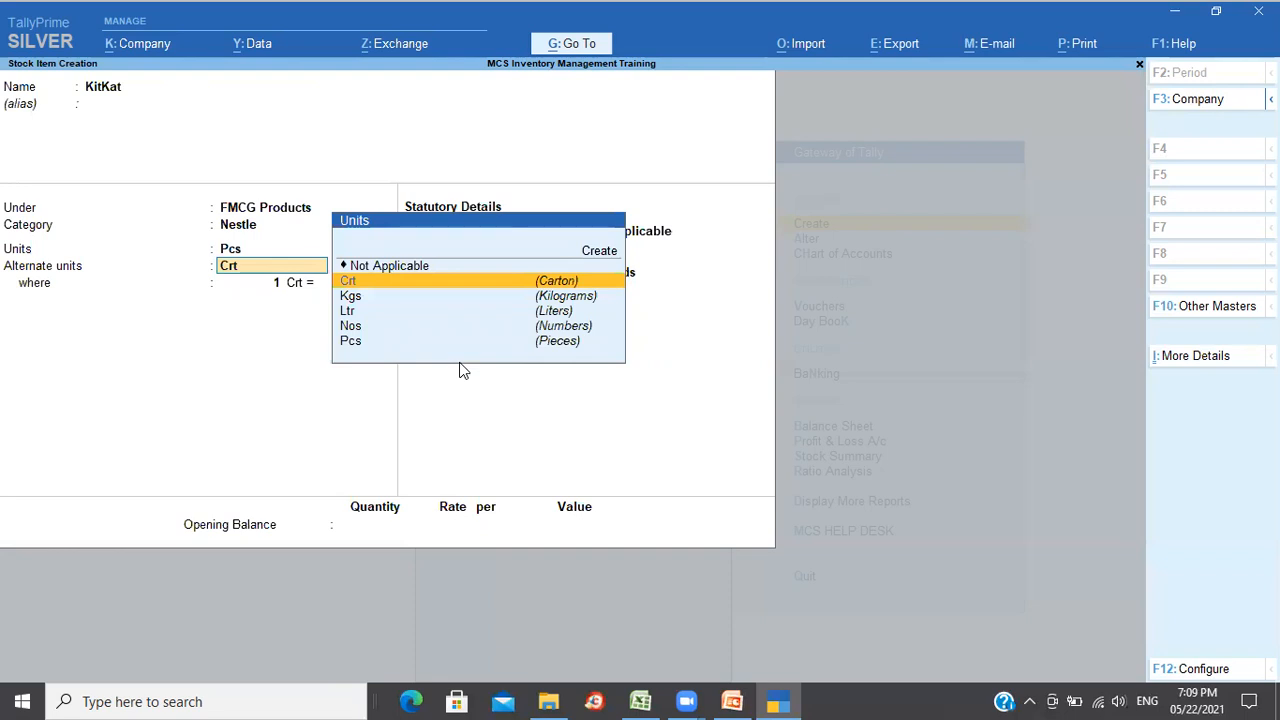
pyautogui.press('Return')
pyautogui.press('BackSpace')
pyautogui.press('BackSpace')
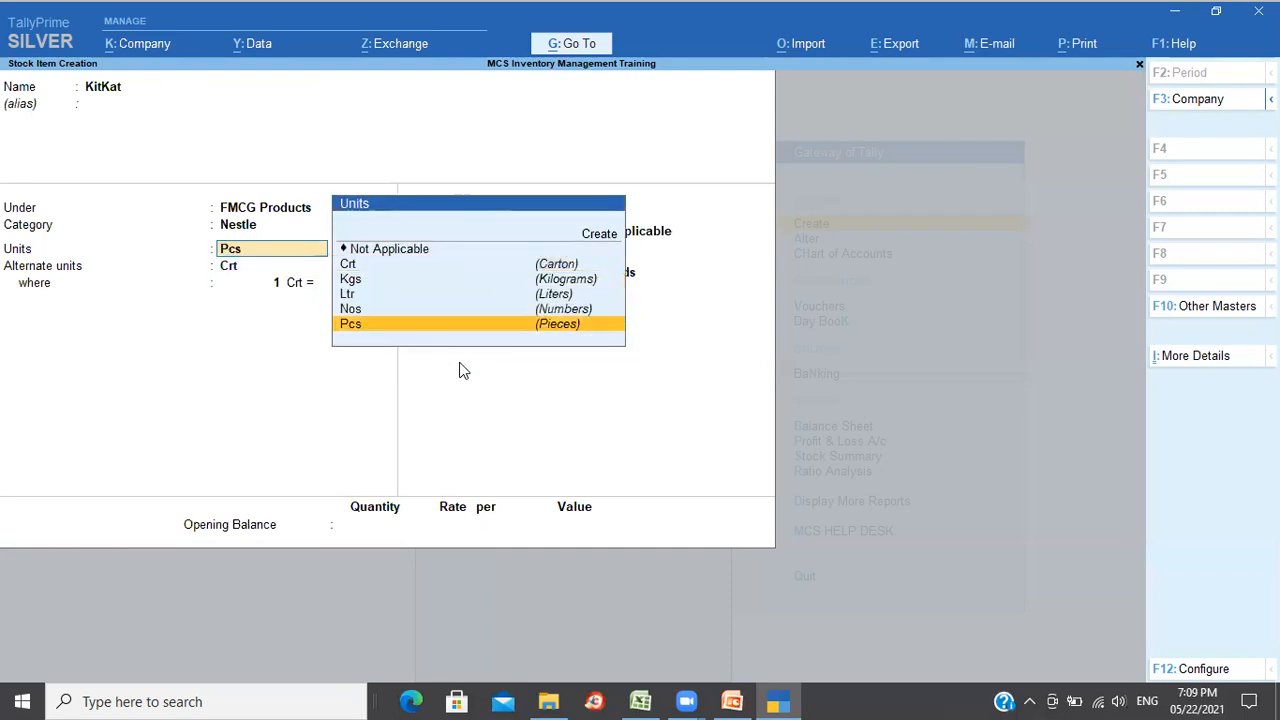
pyautogui.press('Return')
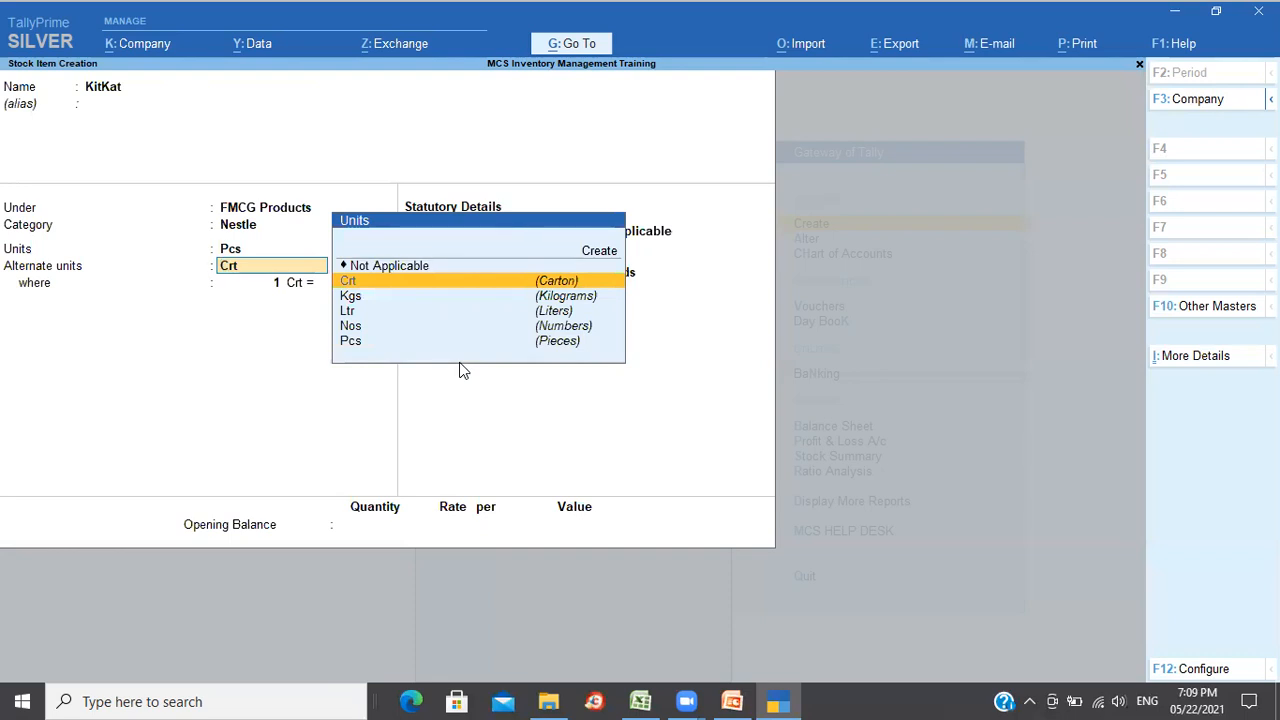
pyautogui.press('Return')
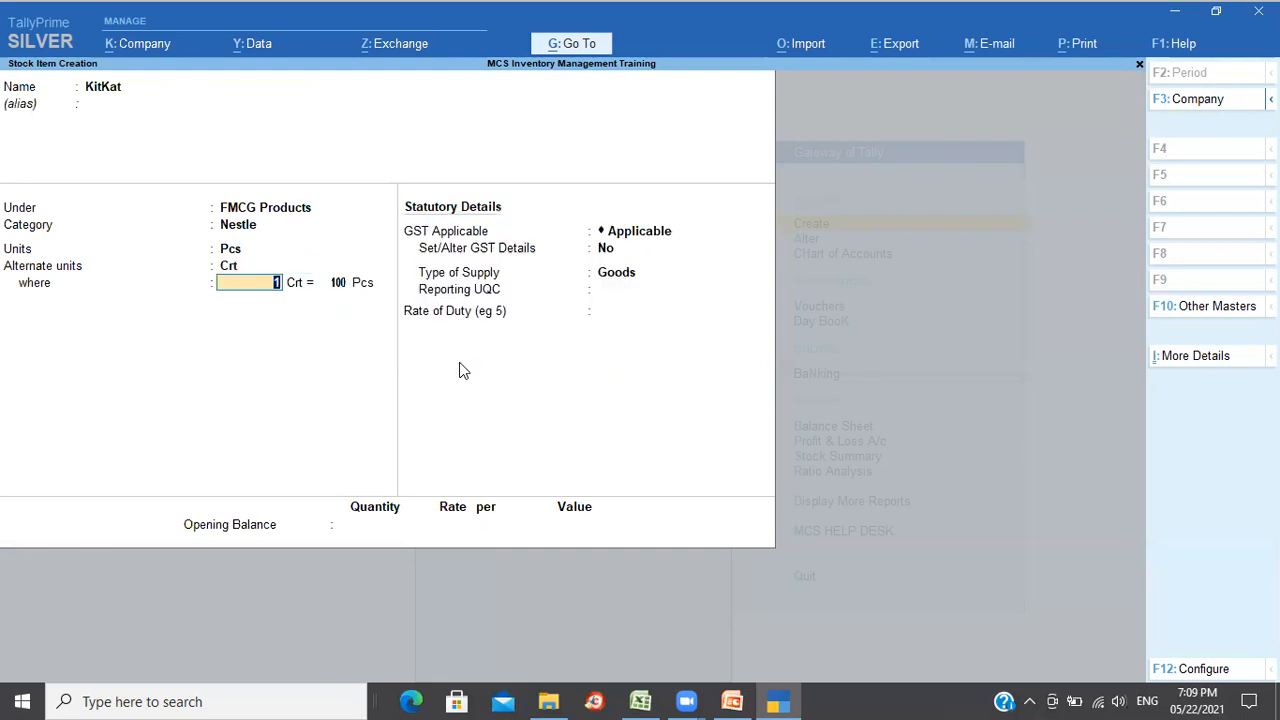
pyautogui.press('Return')
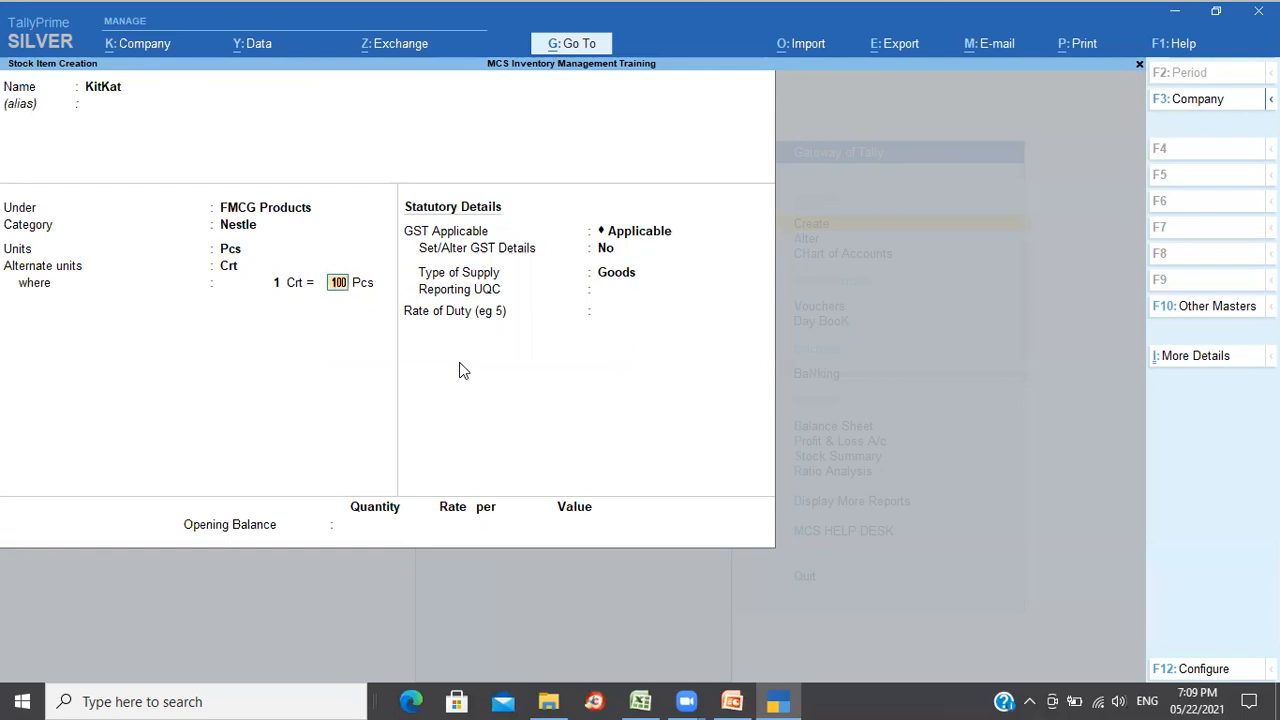
pyautogui.press('Return')
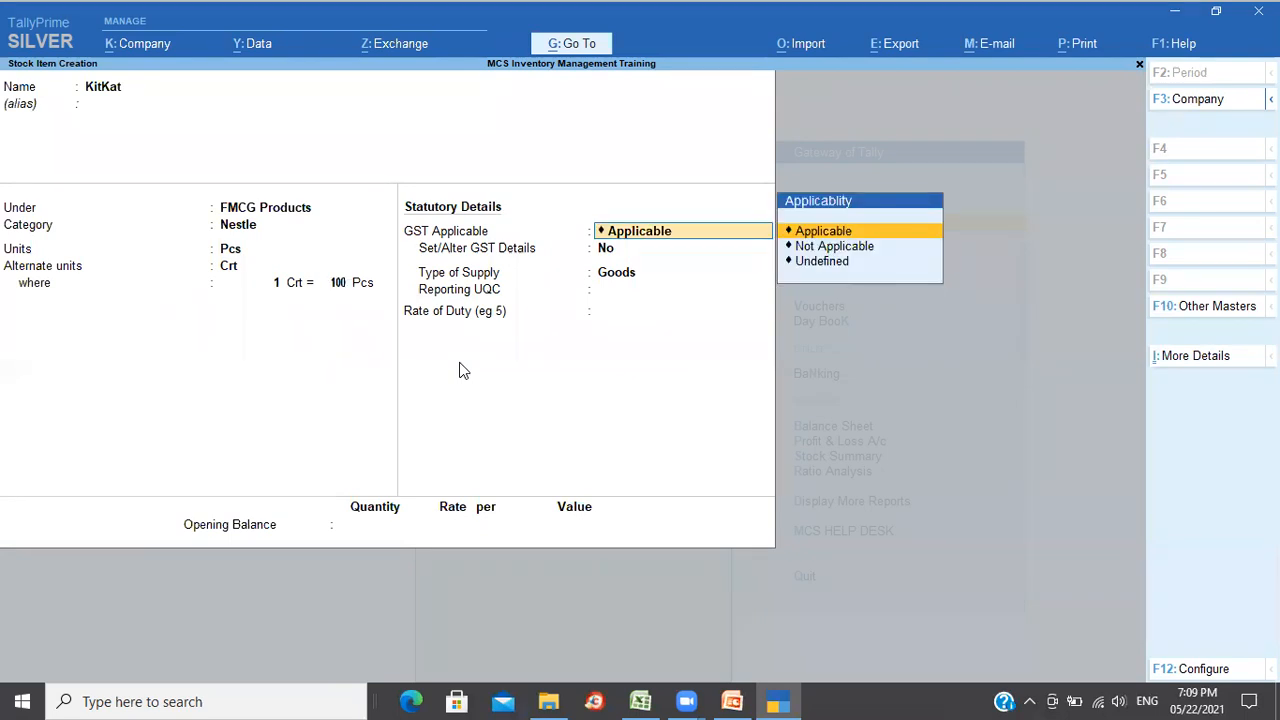
pyautogui.press('Return')
# Step: Set KitKat's GST details to HSN/SAC 12321, Taxable, with 5% Integrated Tax
pyautogui.press('y')
pyautogui.press('Return')
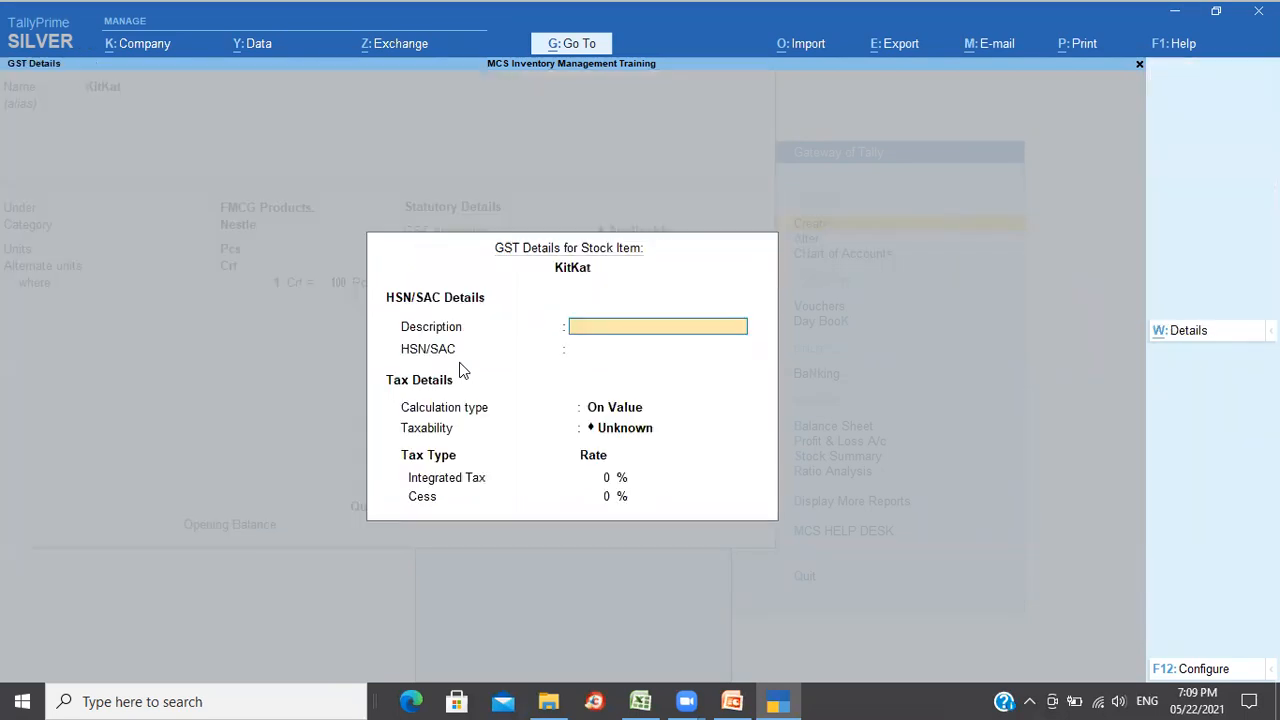
pyautogui.press('Return')
pyautogui.write('12321')
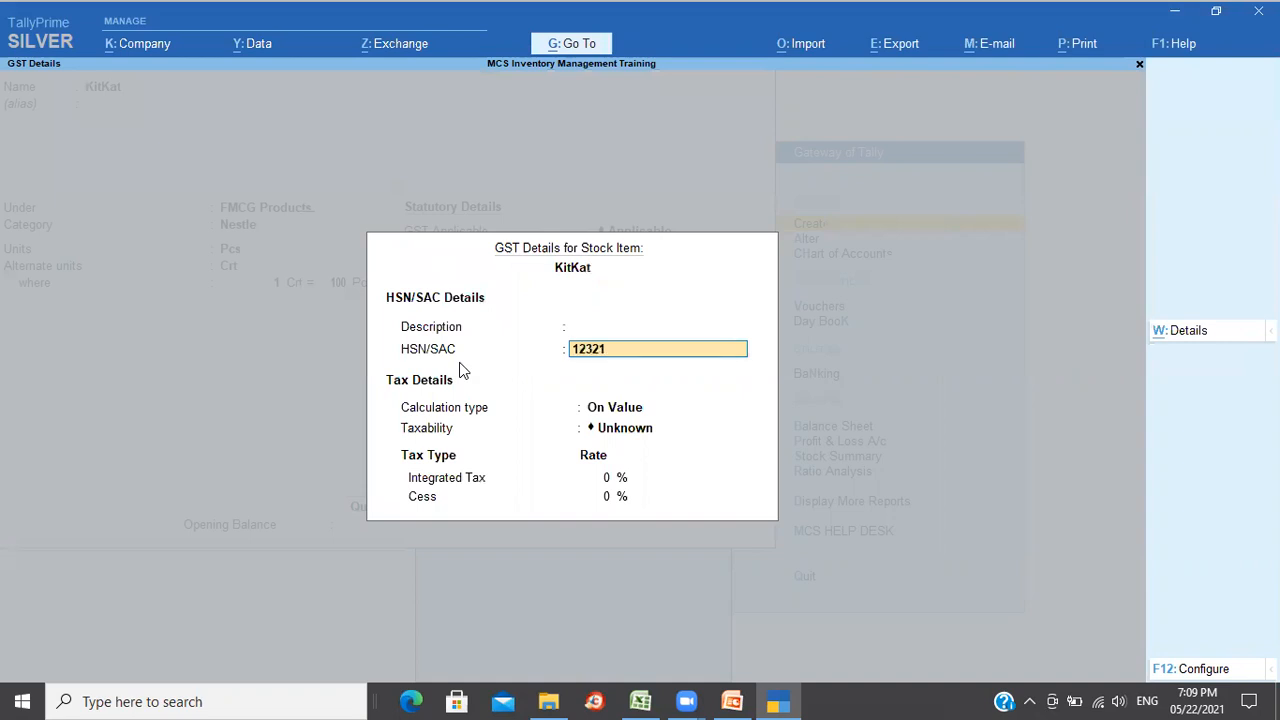
pyautogui.press('Return')
pyautogui.press('Return')
pyautogui.press('Down')
pyautogui.press('Down')
pyautogui.press('Down')
pyautogui.press('Return')
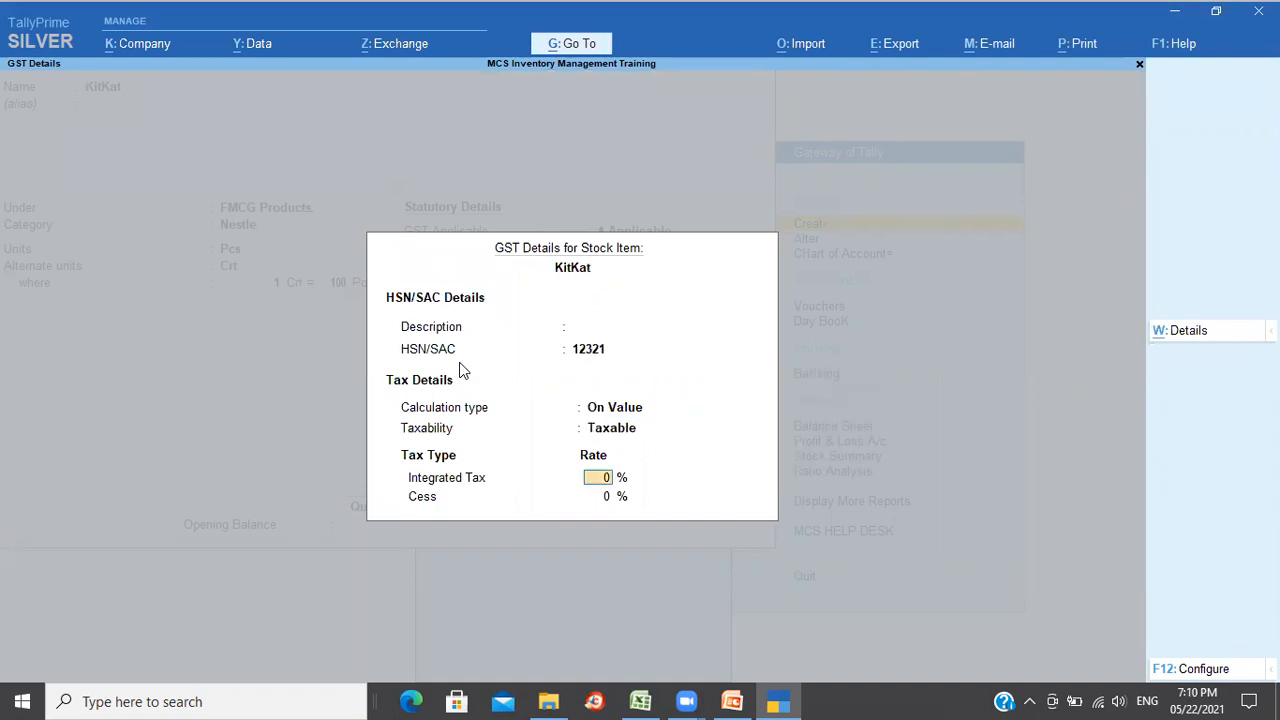
pyautogui.write('5')
pyautogui.press('Return')
# Step: Check KitKat's 5% GST note in cell D22 of the Excel Inventory_Scenario sheet, then return to TallyPrime
pyautogui.hotkey('alt', 'Tab')
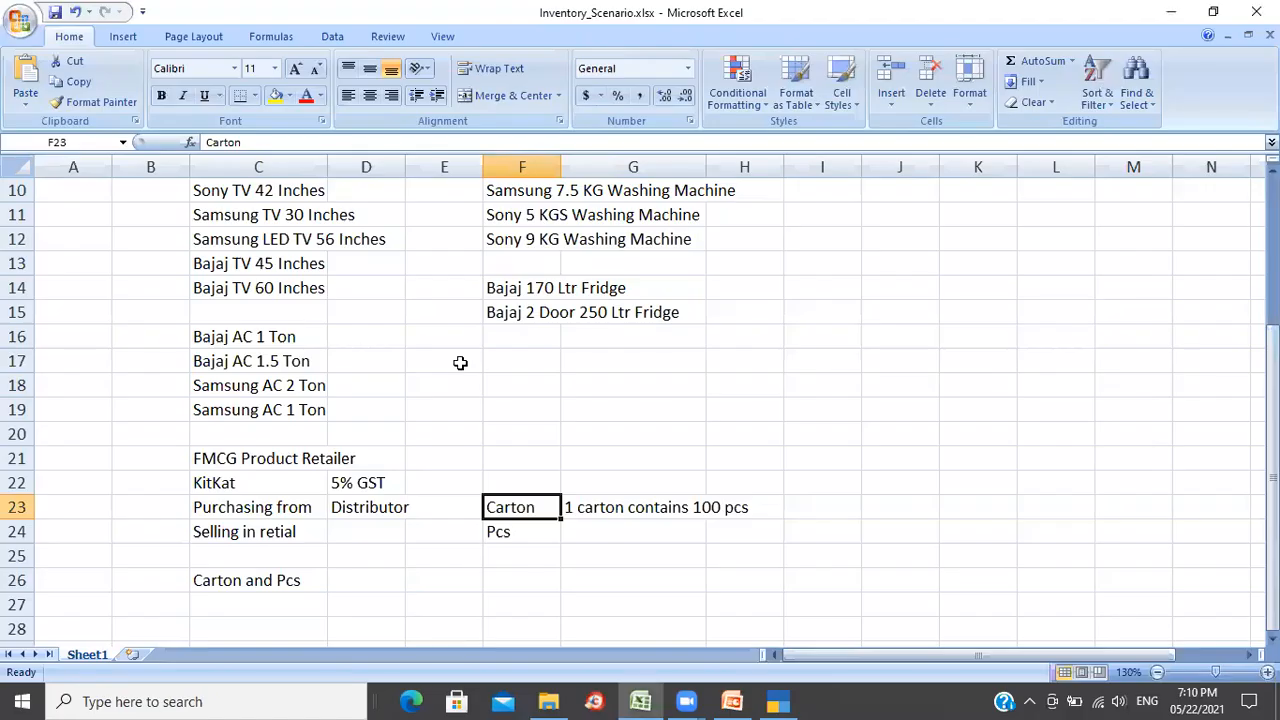
pyautogui.press('Left')
pyautogui.press('Up')
pyautogui.press('Left')
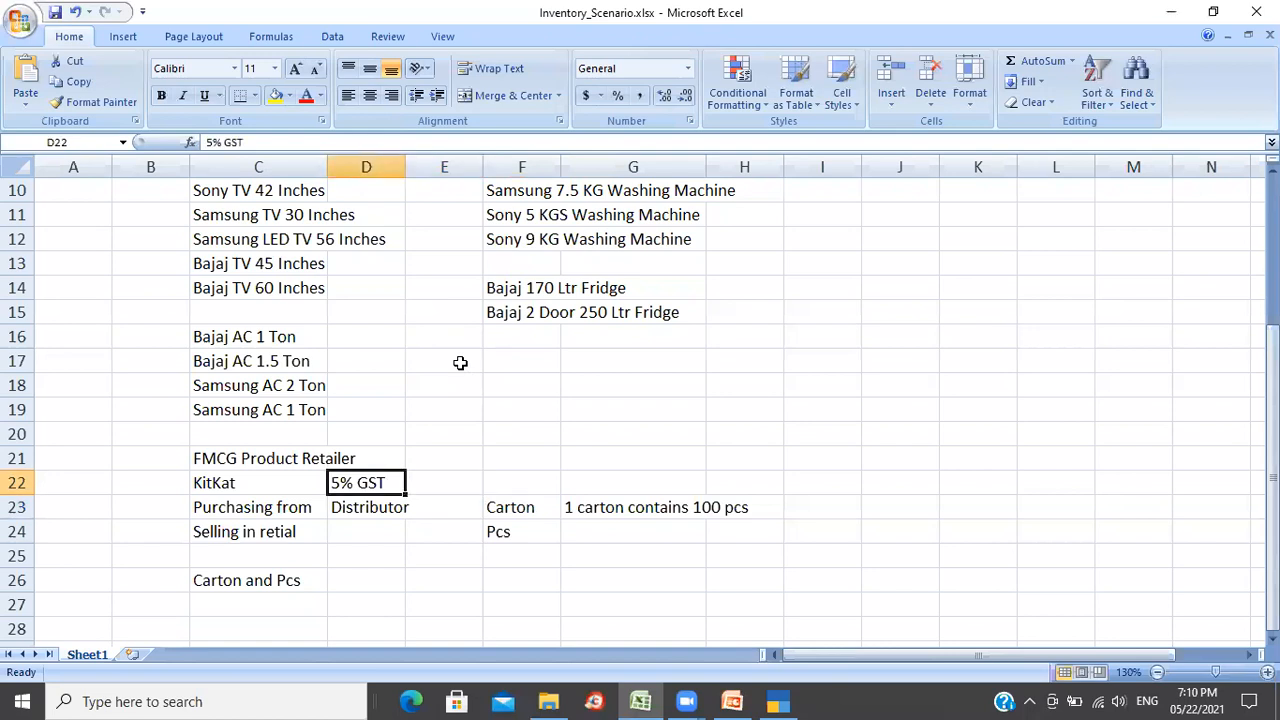
pyautogui.hotkey('alt', 'Tab')
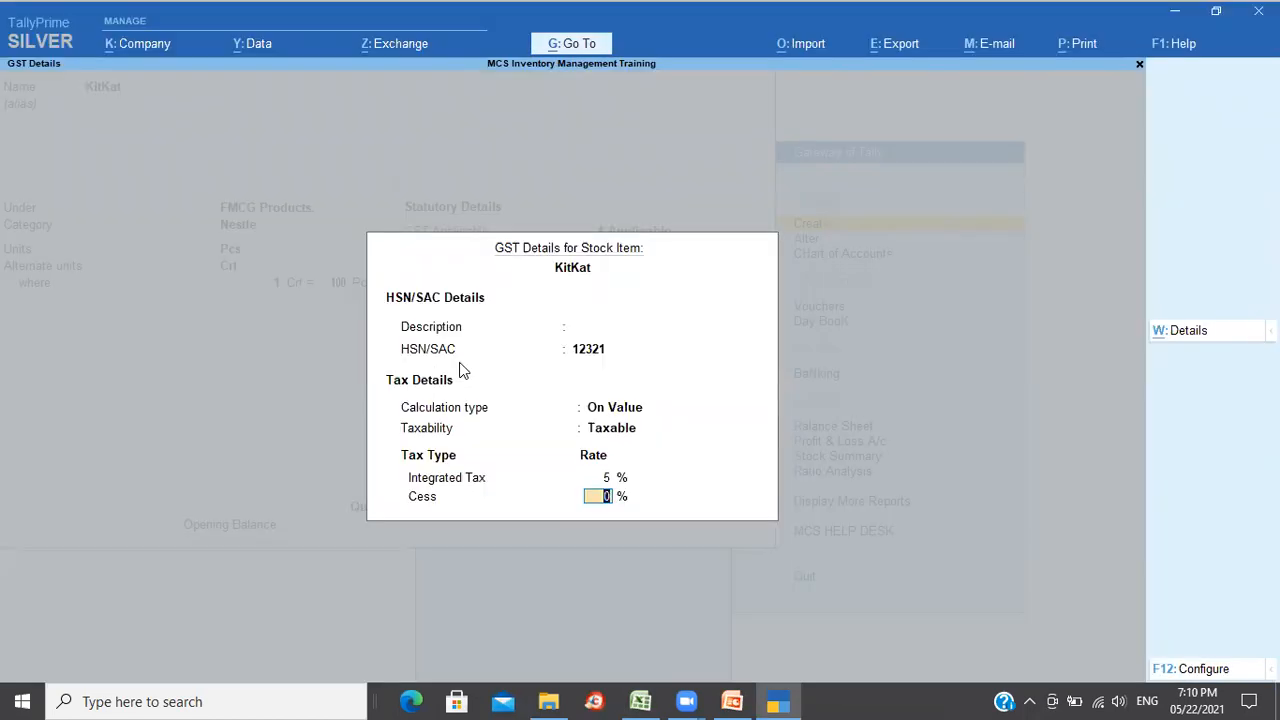
# Step: Close GST Details, keep Type of Supply as Goods, and pick PCS-PIECES as reporting UQC
pyautogui.press('Return')
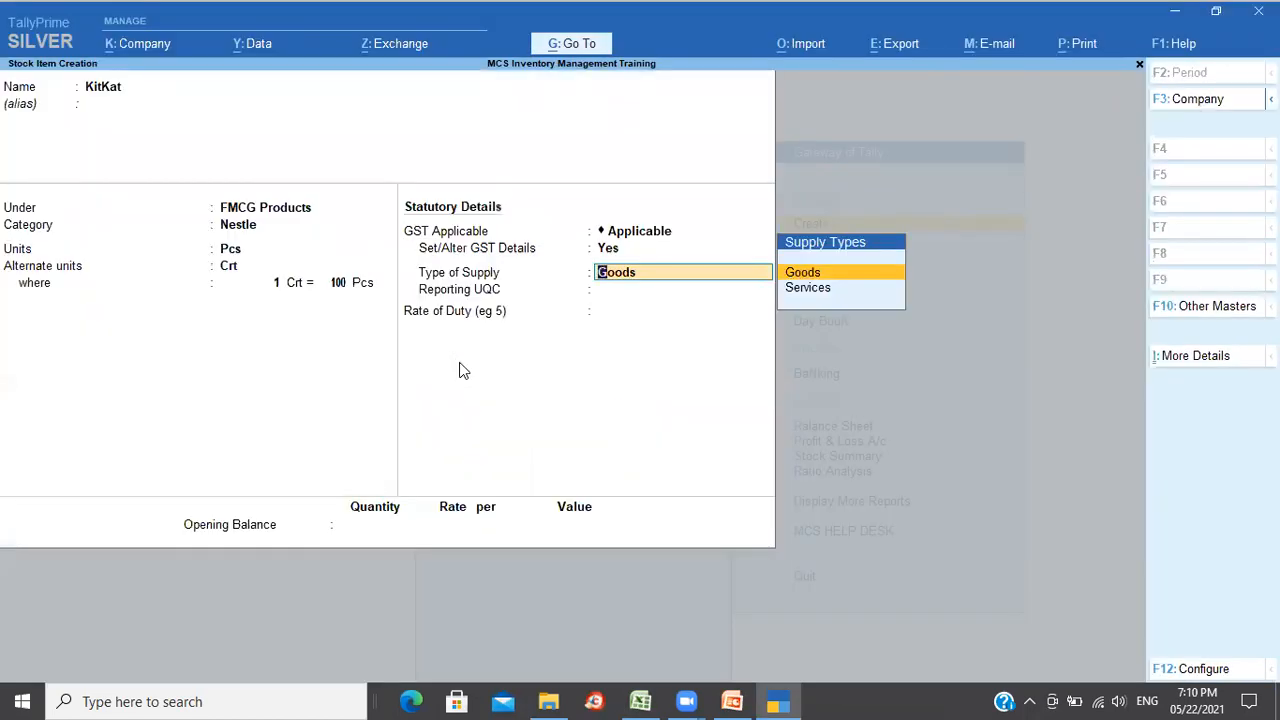
pyautogui.press('Return')
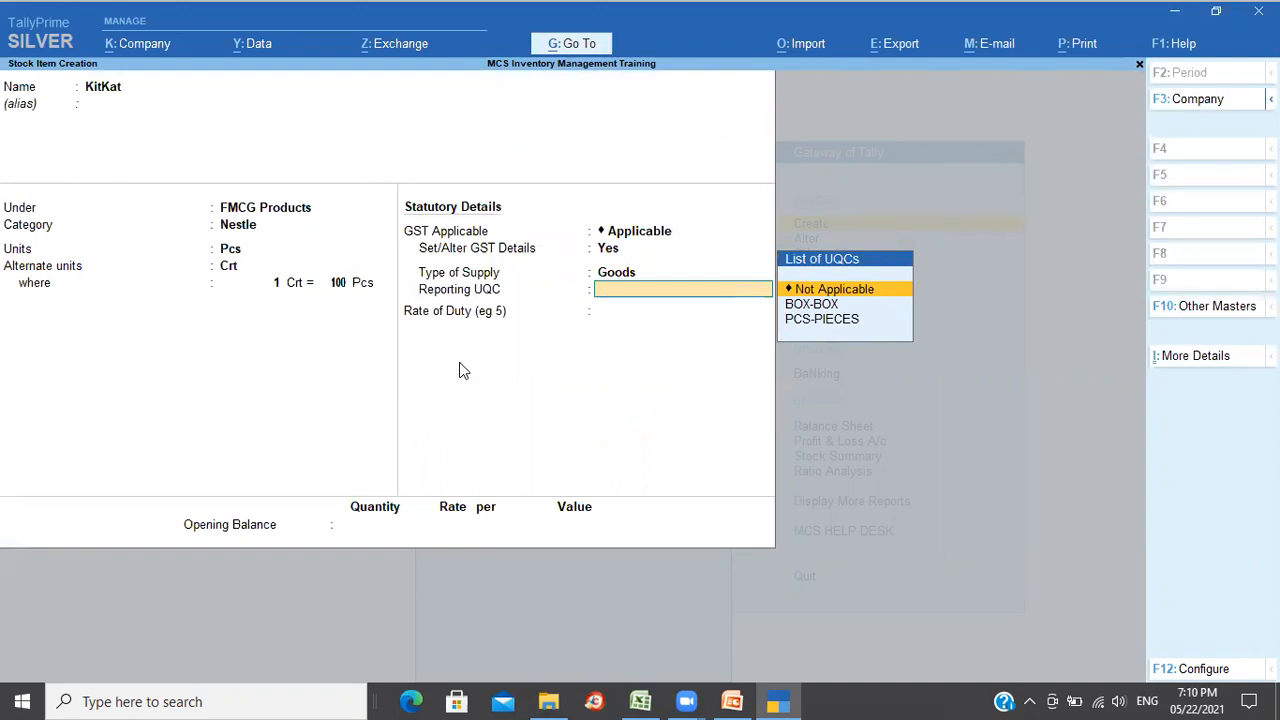
pyautogui.press('Down')
pyautogui.press('Down')
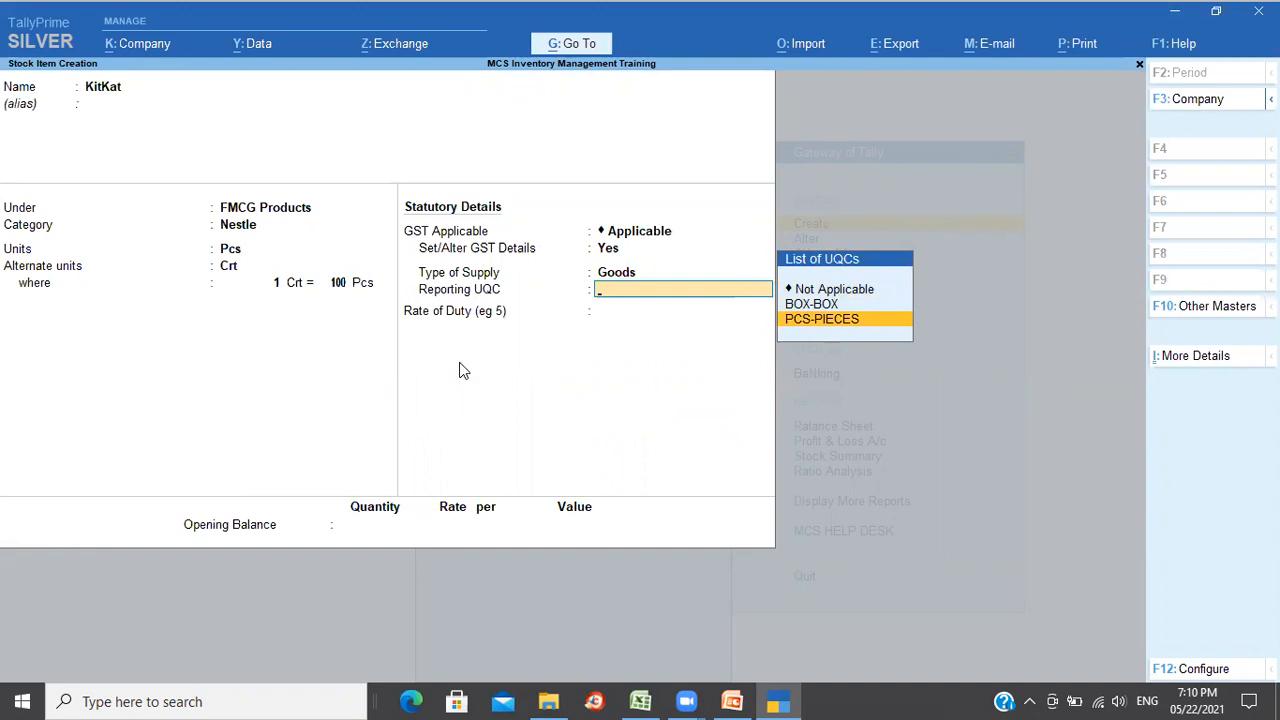
pyautogui.press('Return')
pyautogui.press('Return')
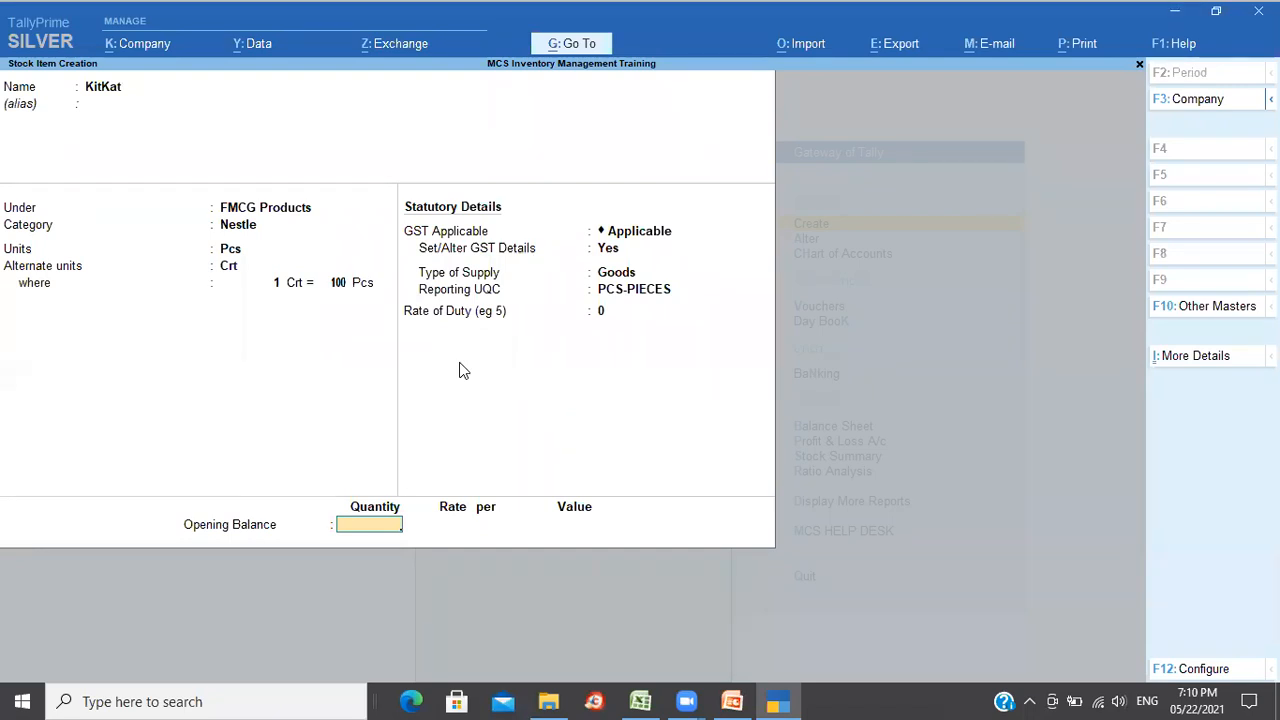
# Step: Give KitKat an opening balance of 2 Crt at 4.00 per Pcs (800.00) and save it
pyautogui.write('2 crt')
pyautogui.press('Return')
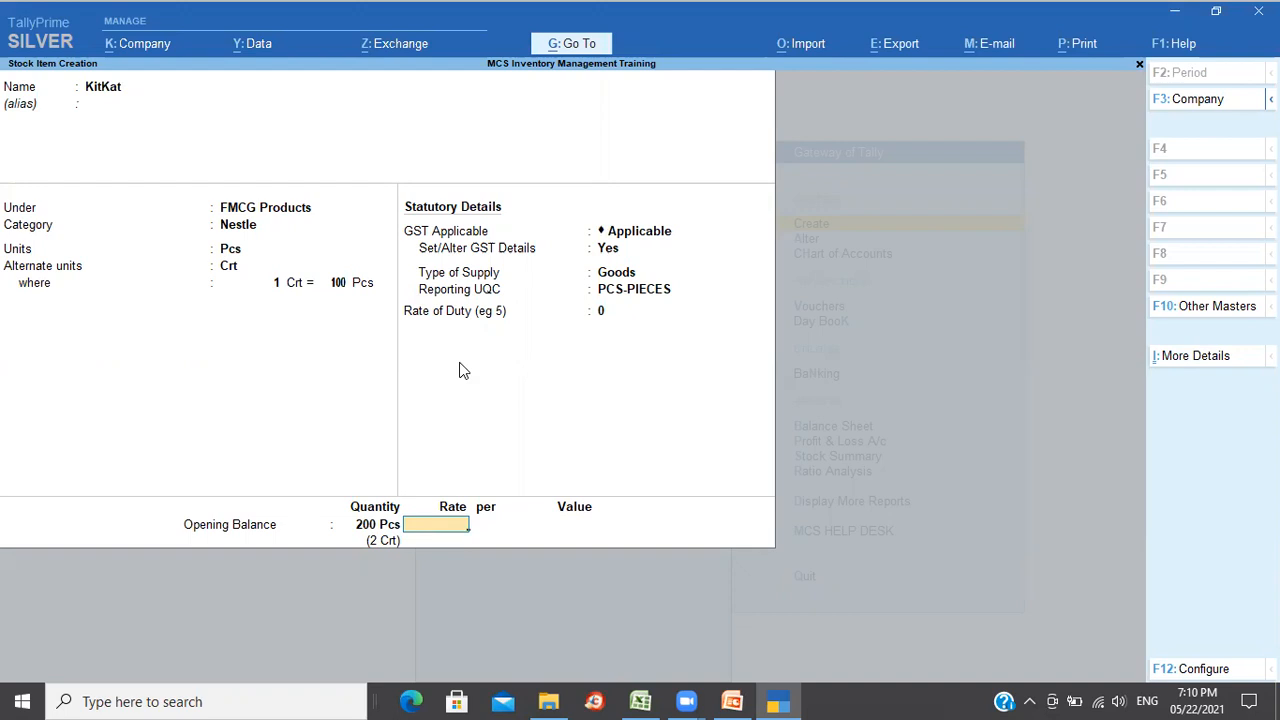
pyautogui.write('4')
pyautogui.press('Return')
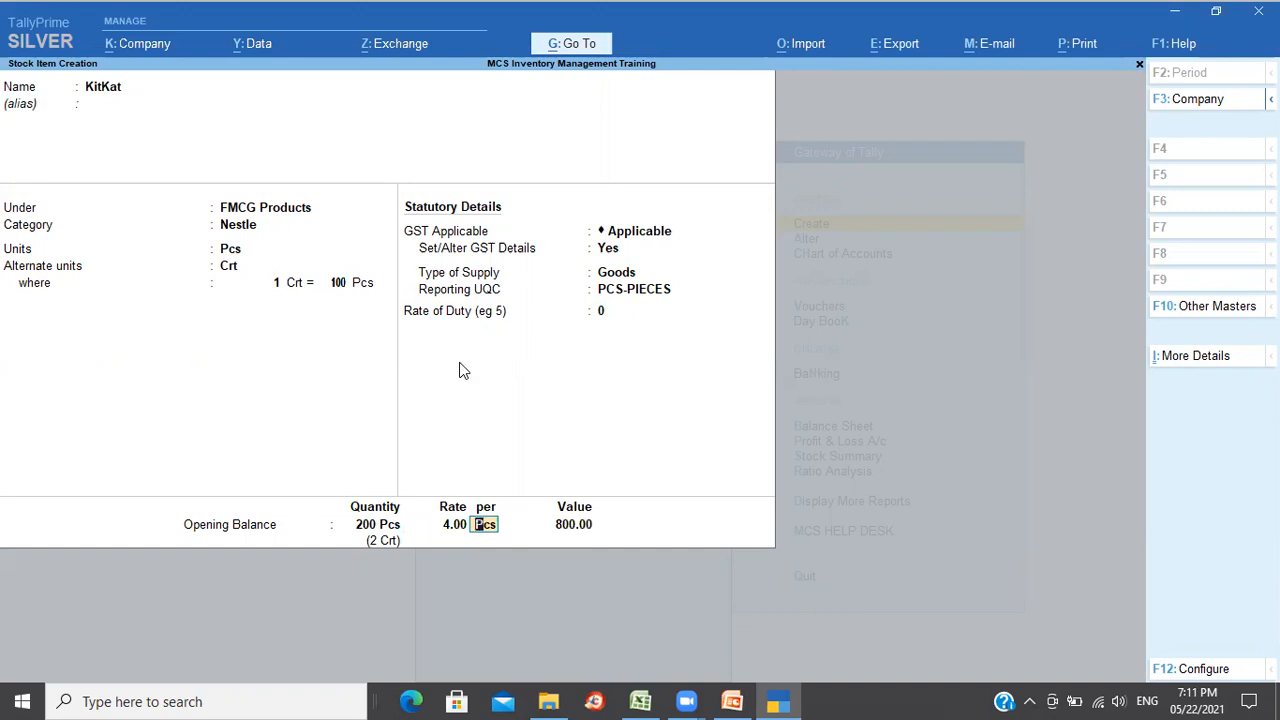
pyautogui.press('Return')
pyautogui.press('Return')
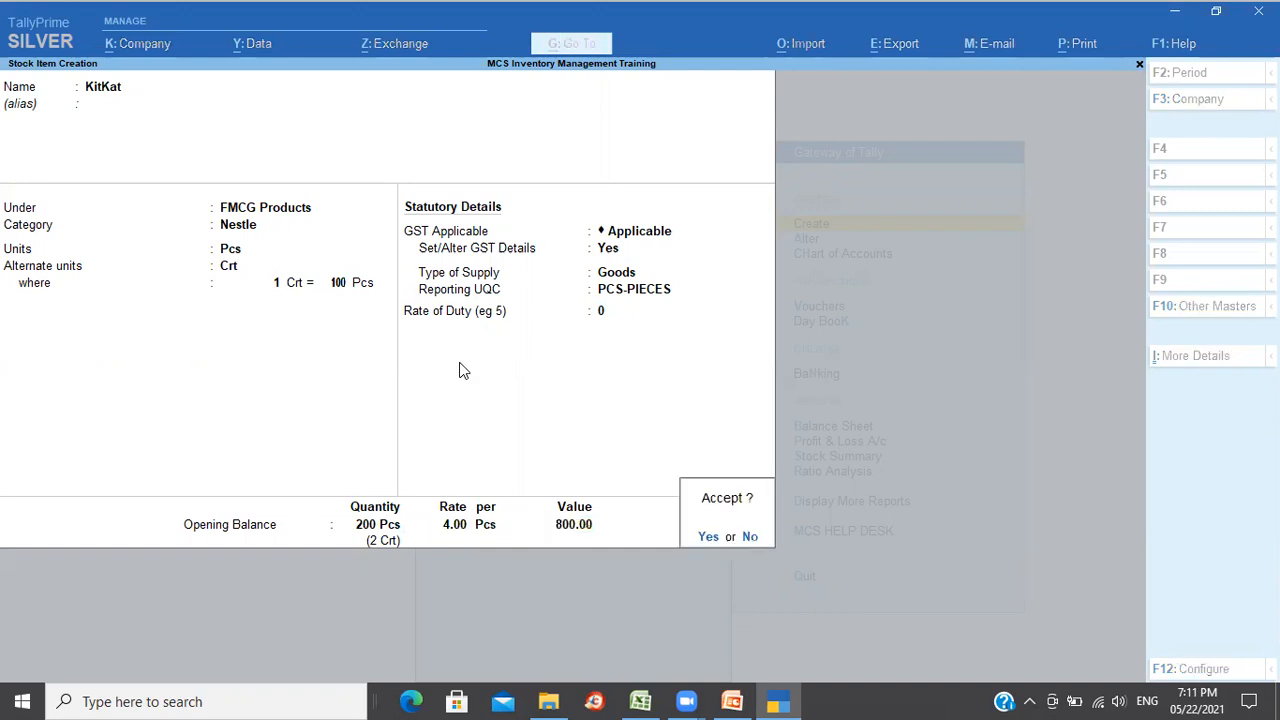
pyautogui.press('Return')
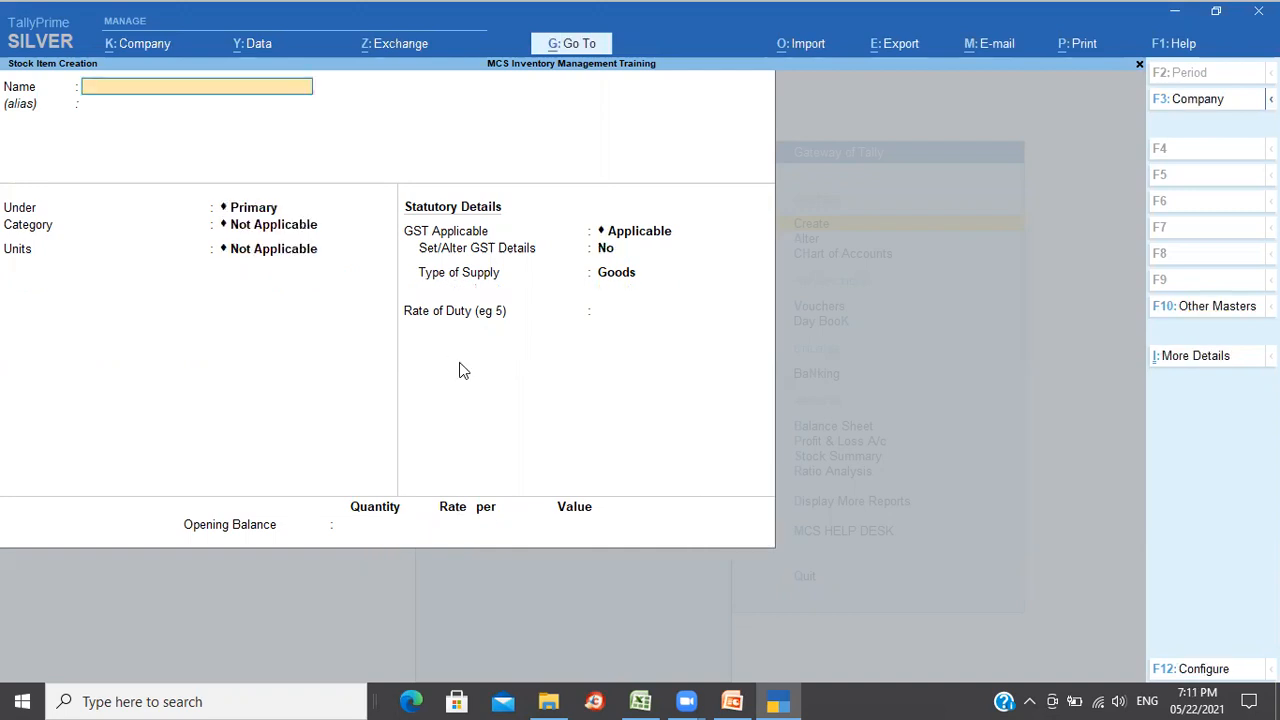
pyautogui.press('pageup')
# Step: Return to the Gateway of Tally and open the Alter > Stock Item list
pyautogui.press('Escape')
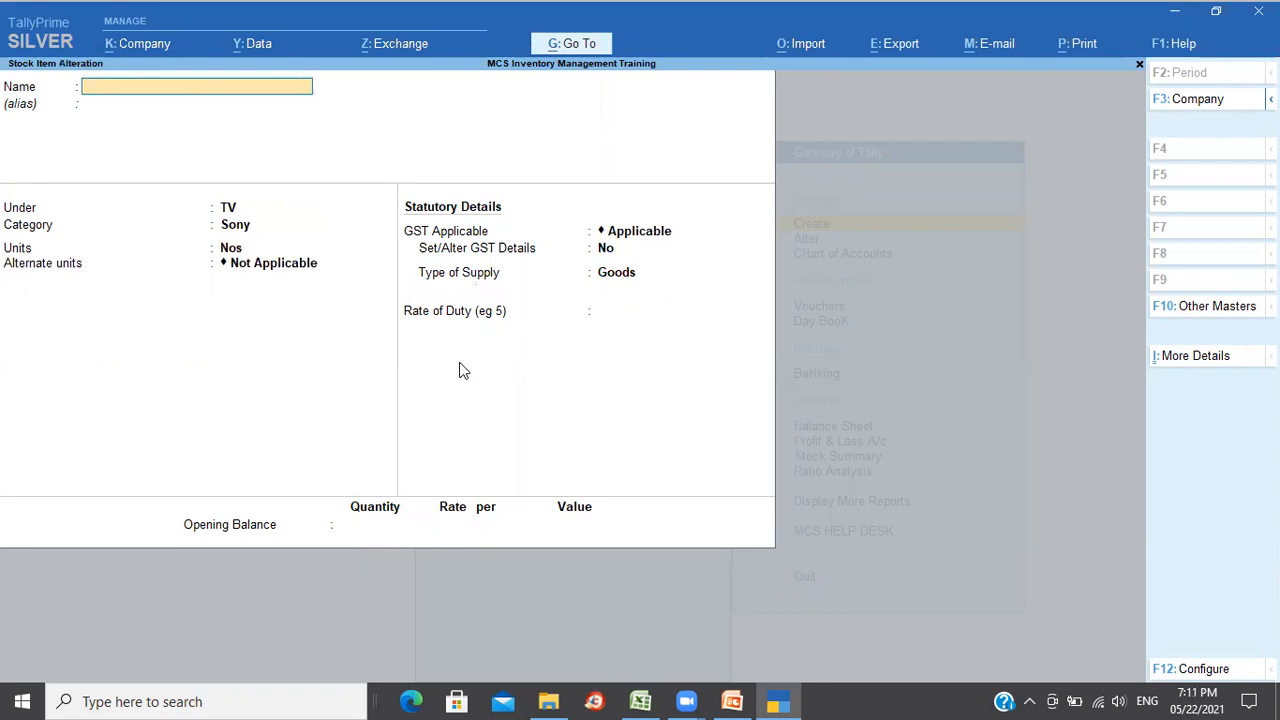
pyautogui.press('Escape')
pyautogui.press('Escape')
pyautogui.press('Down')
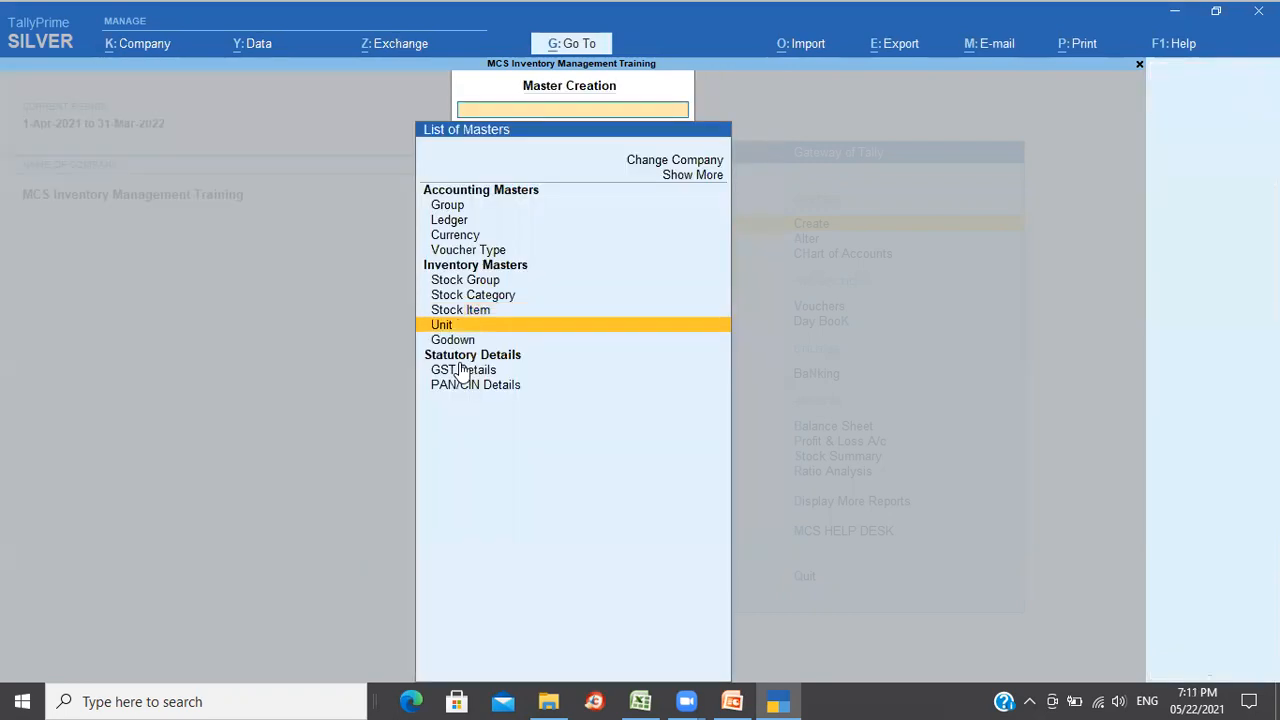
pyautogui.press('Escape')
pyautogui.press('Down')
pyautogui.press('Return')
pyautogui.press('Down')
pyautogui.press('Down')
pyautogui.press('Down')
pyautogui.press('Down')
pyautogui.press('Down')
pyautogui.press('Down')
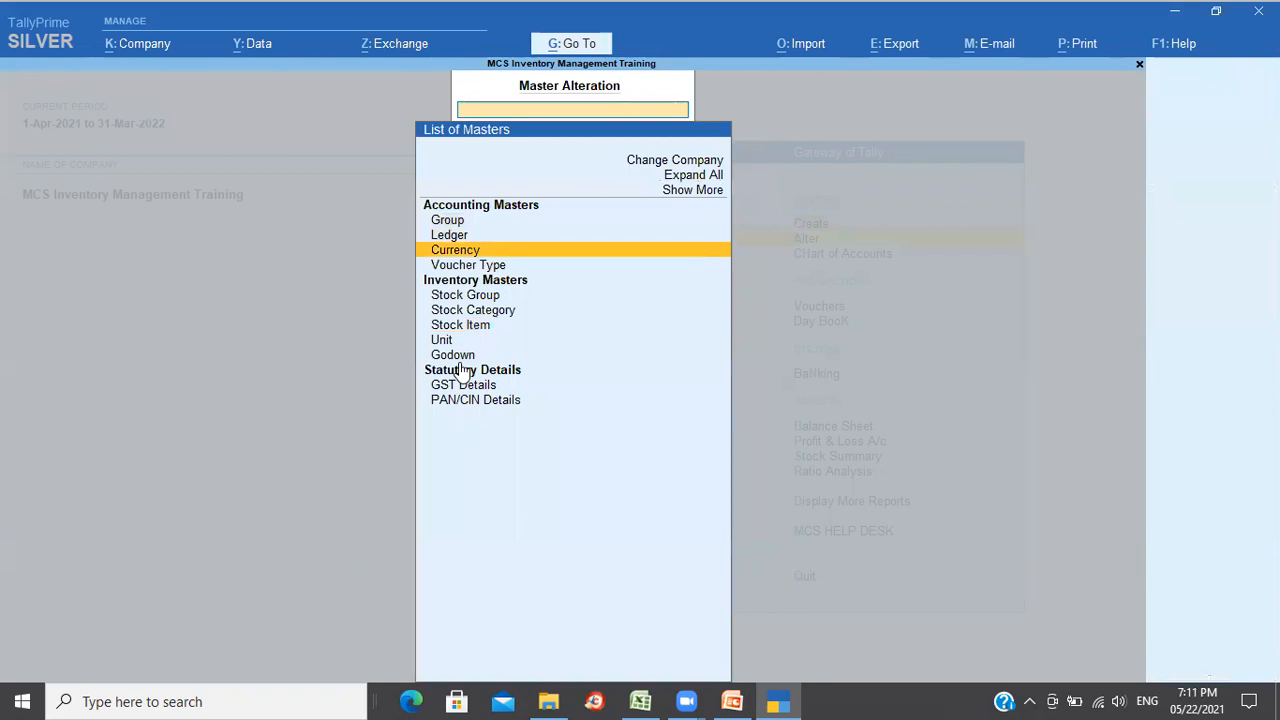
pyautogui.press('Return')
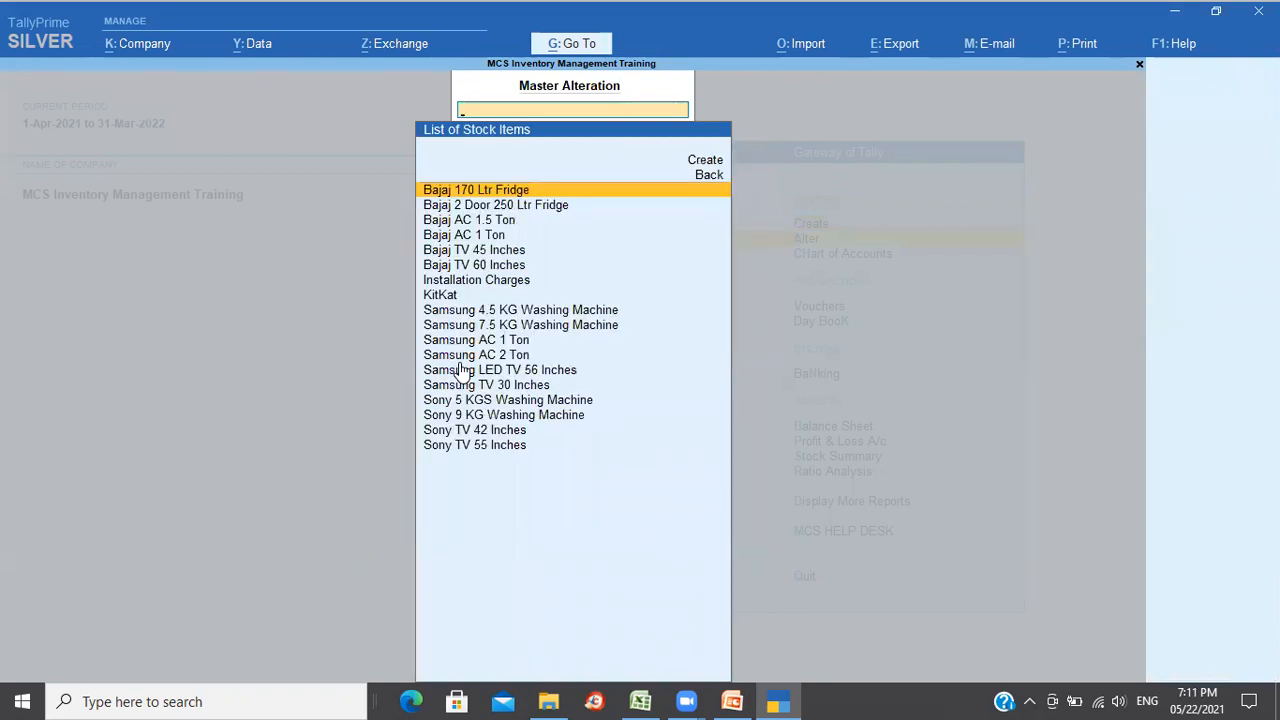
# Step: Open KitKat, confirm its Pcs and Crt units unchanged, save with Ctrl+A and return to Gateway
pyautogui.press('Down')
pyautogui.press('Down')
pyautogui.press('Down')
pyautogui.press('Down')
pyautogui.press('Down')
pyautogui.press('Down')
pyautogui.press('Down')
pyautogui.press('Return')
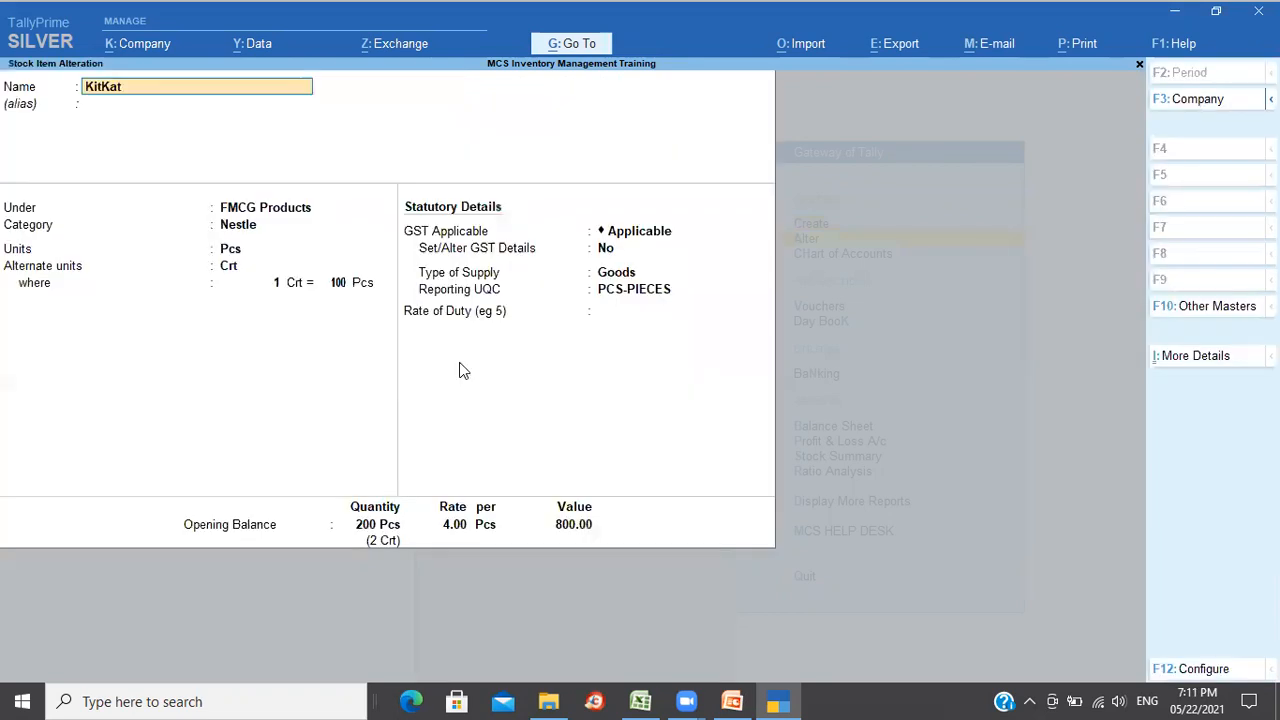
pyautogui.press('Return')
pyautogui.press('Return')
pyautogui.press('Return')
pyautogui.press('Return')
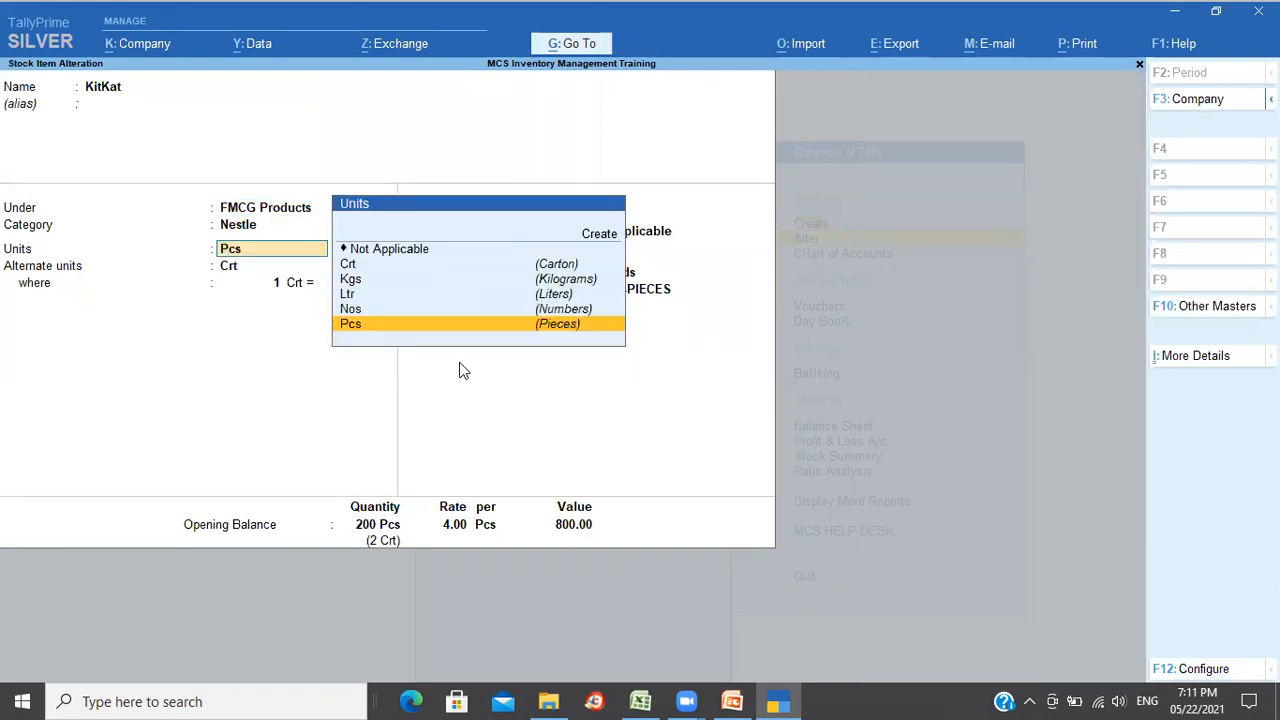
pyautogui.press('Return')
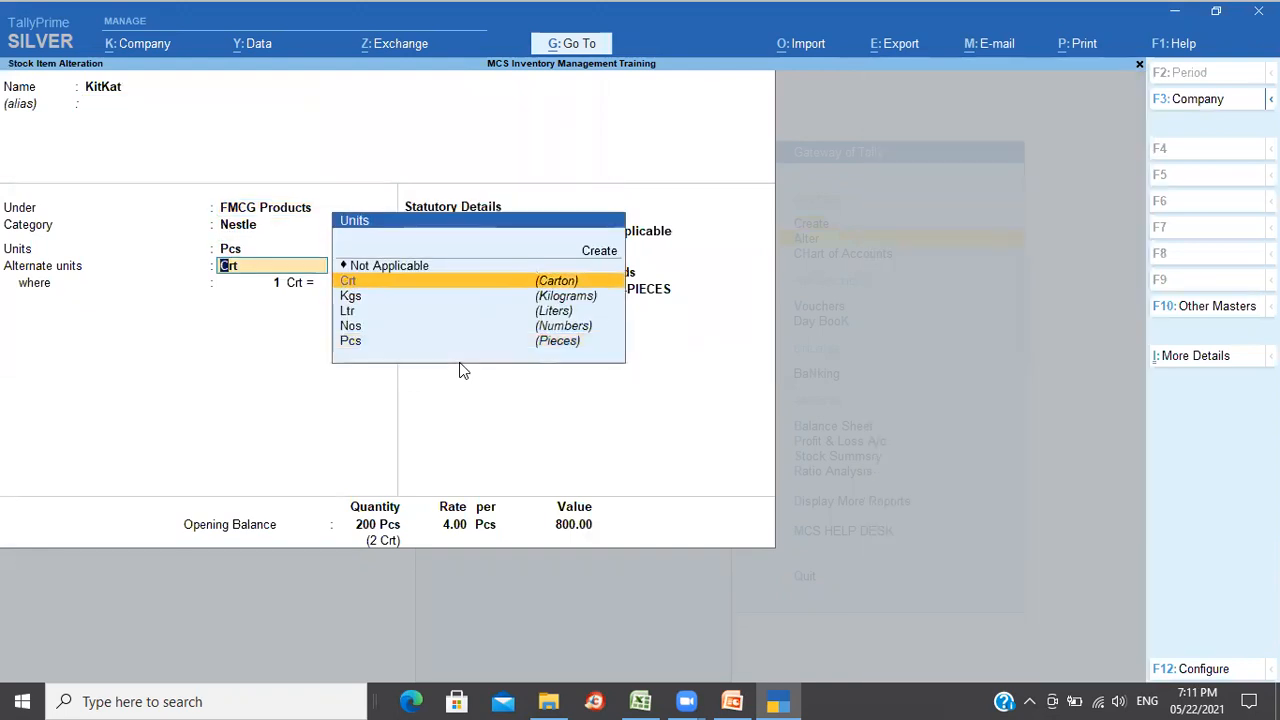
pyautogui.press('Return')
pyautogui.press('Return')
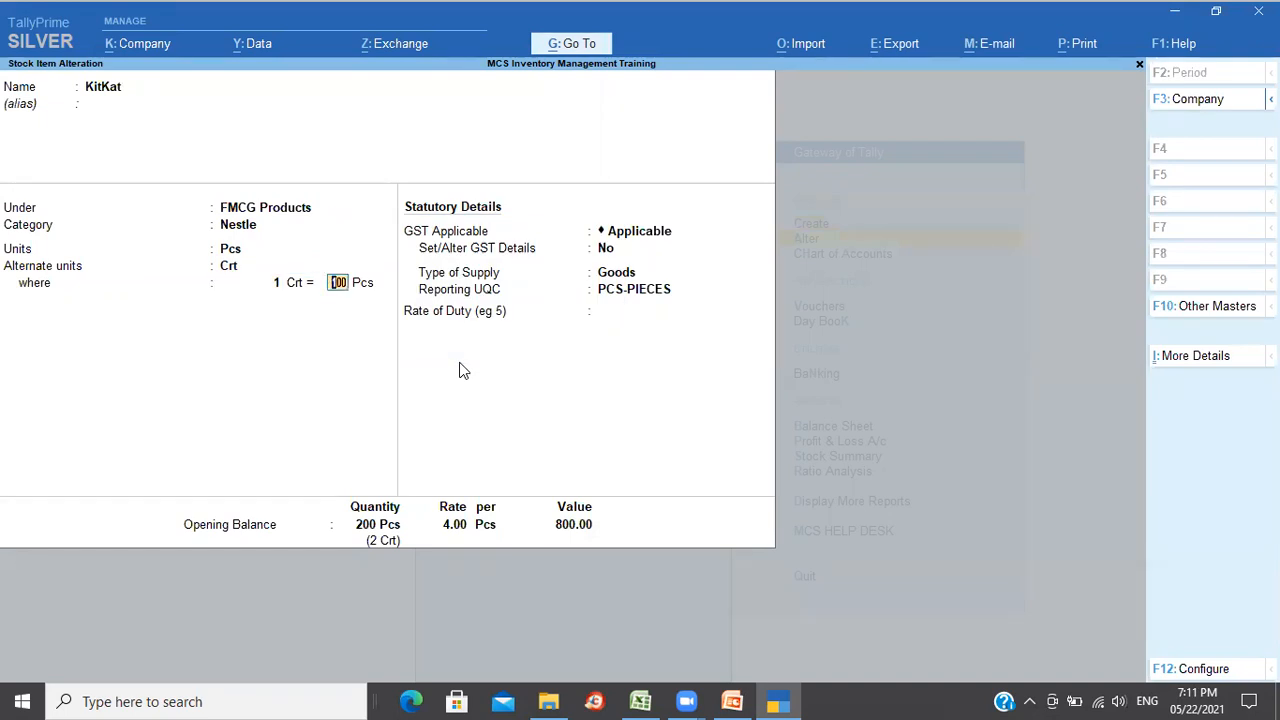
pyautogui.press('ctrl')
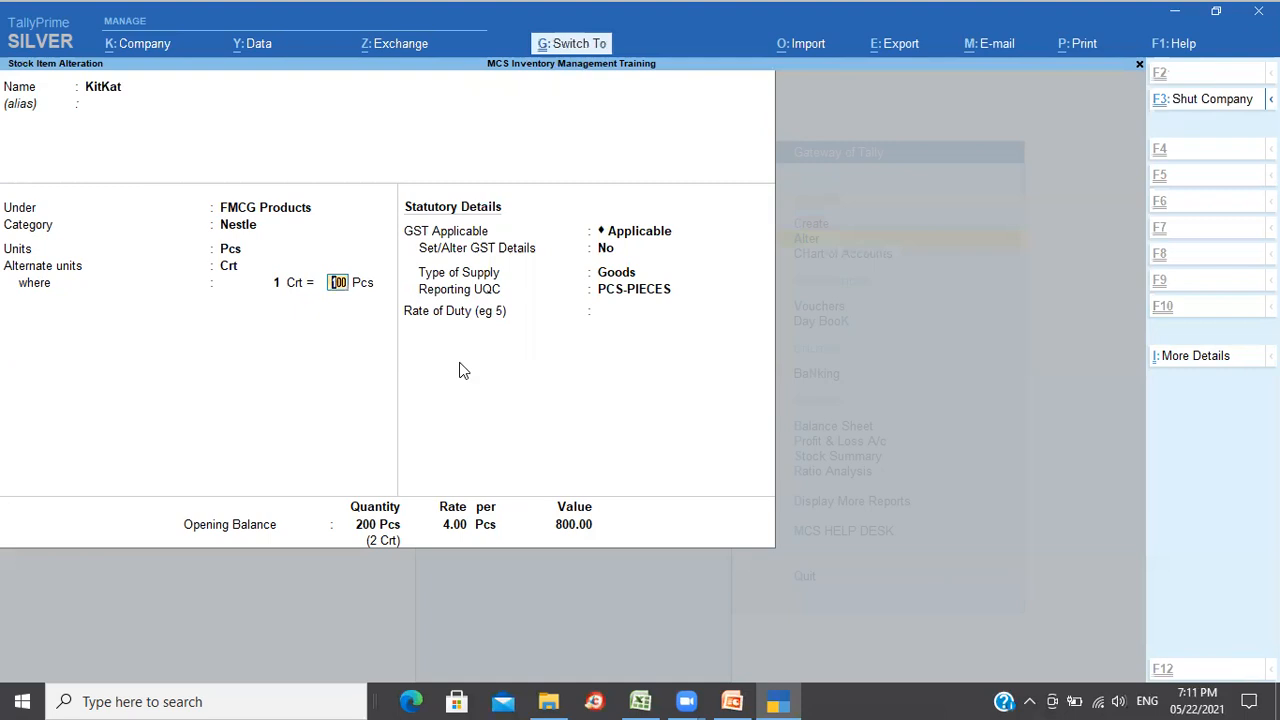
pyautogui.hotkey('ctrl', 'a')
pyautogui.press('Escape')
pyautogui.press('Escape')
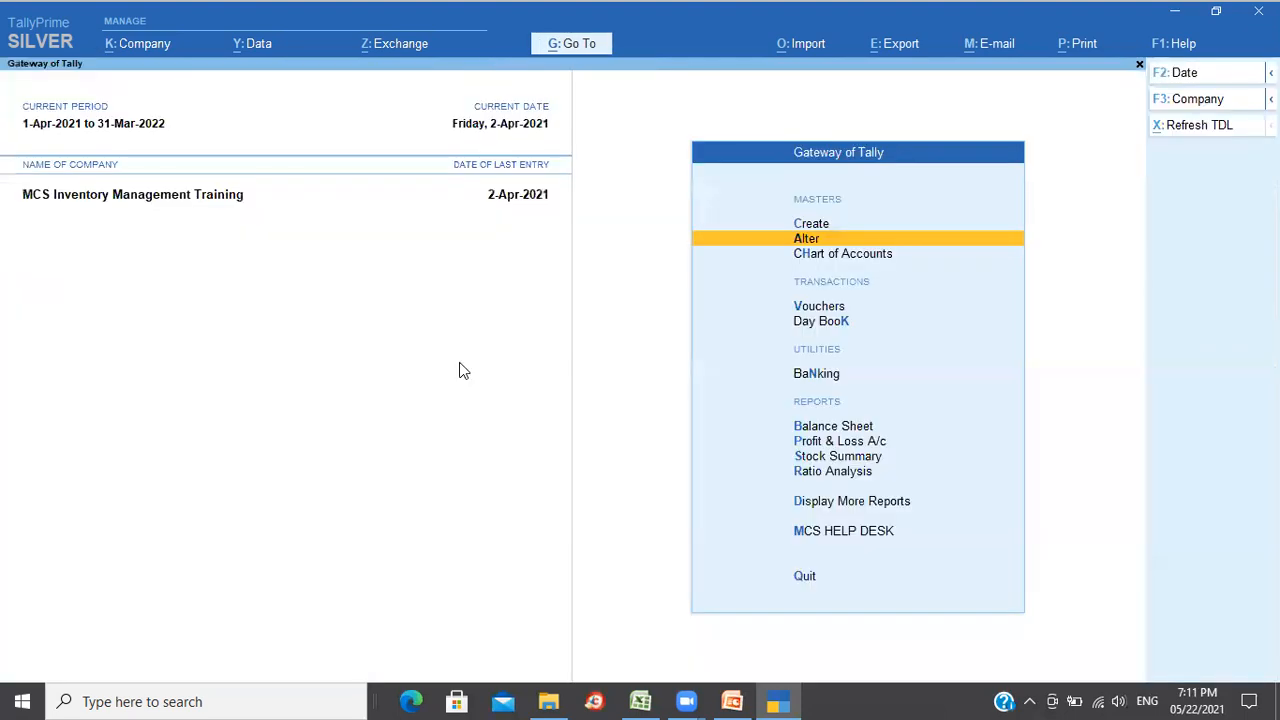
# Step: Start a Purchase voucher dated 2-Apr-2021 with supplier invoice 2132 and begin creating a party ledger
pyautogui.press('Down')
pyautogui.press('Down')
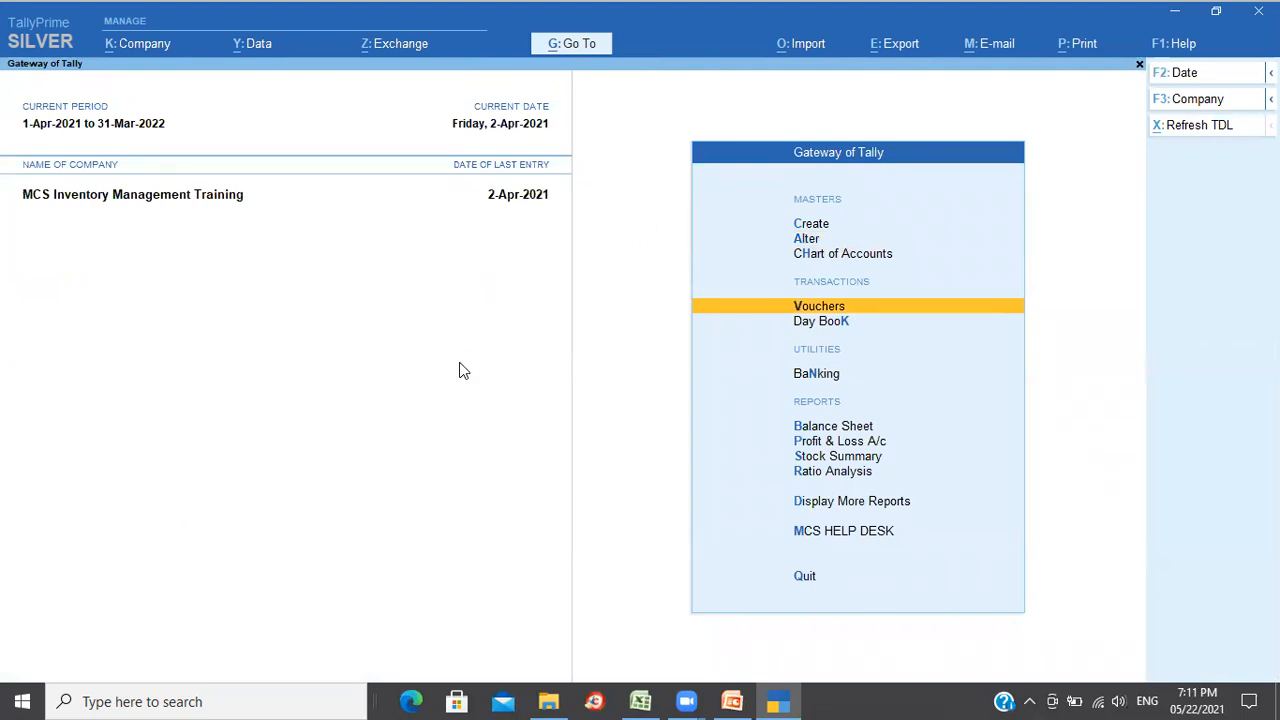
pyautogui.press('Return')
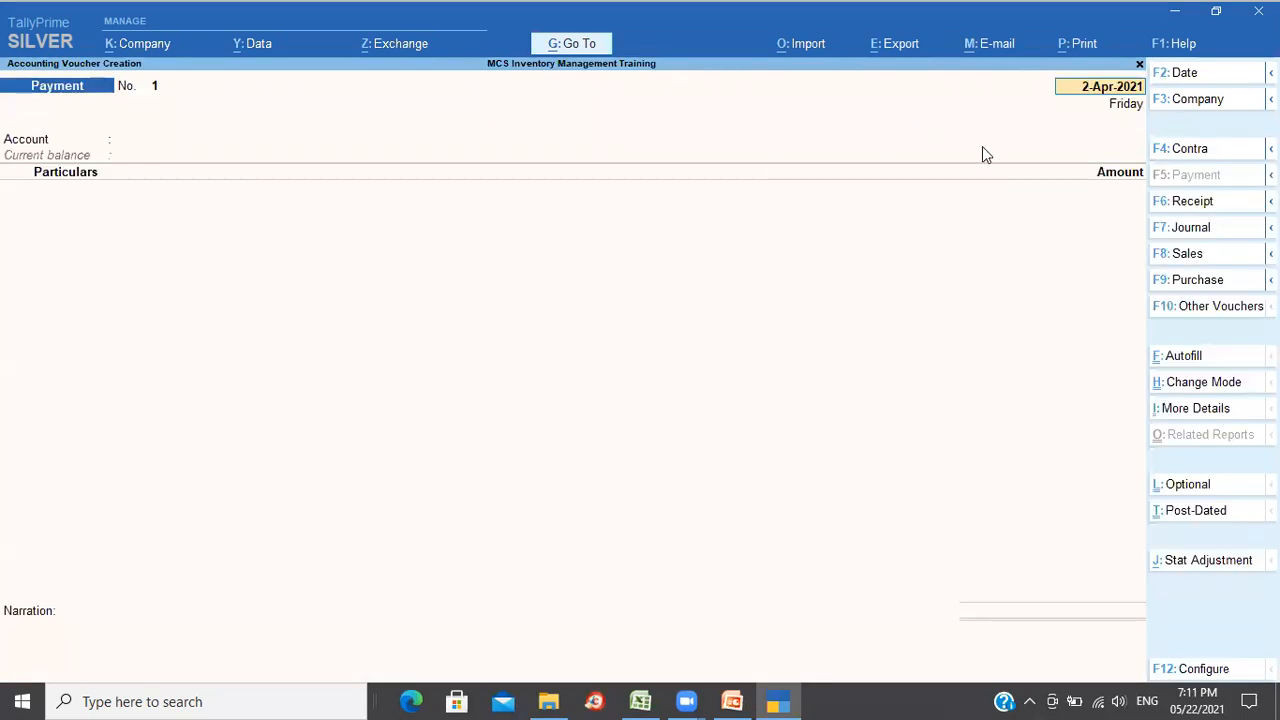
pyautogui.click(1186, 279)
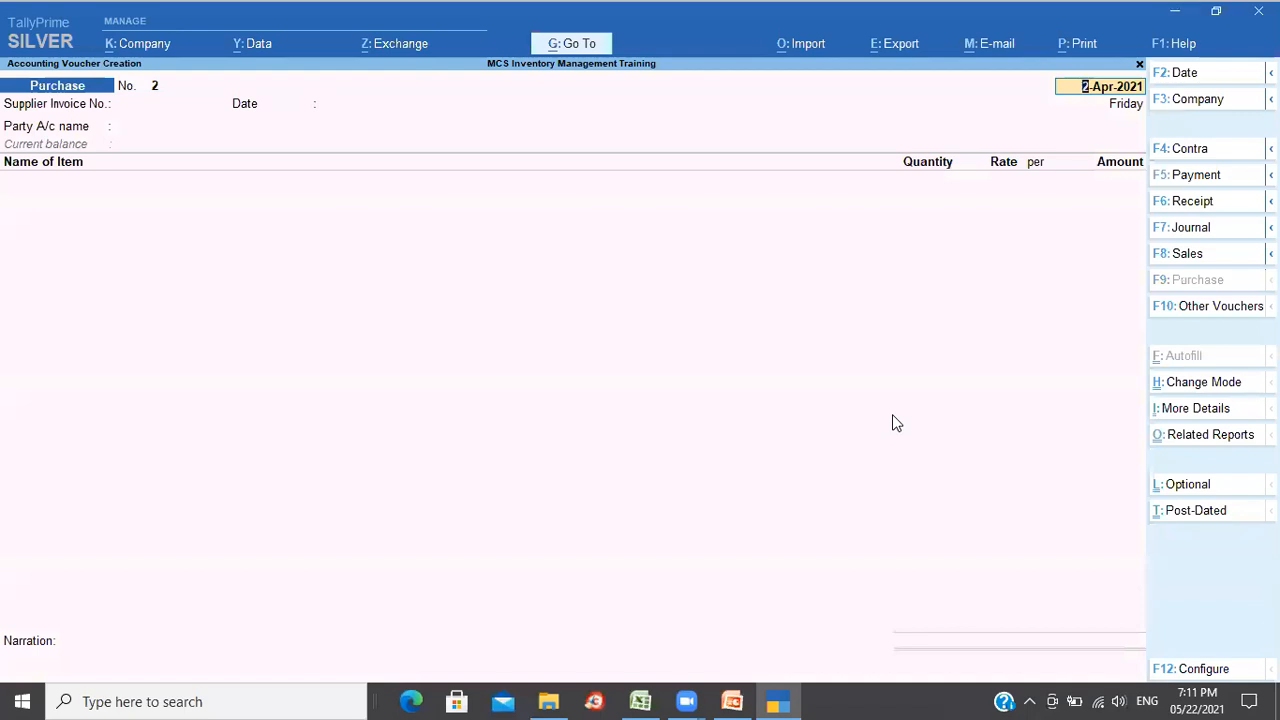
pyautogui.press('Return')
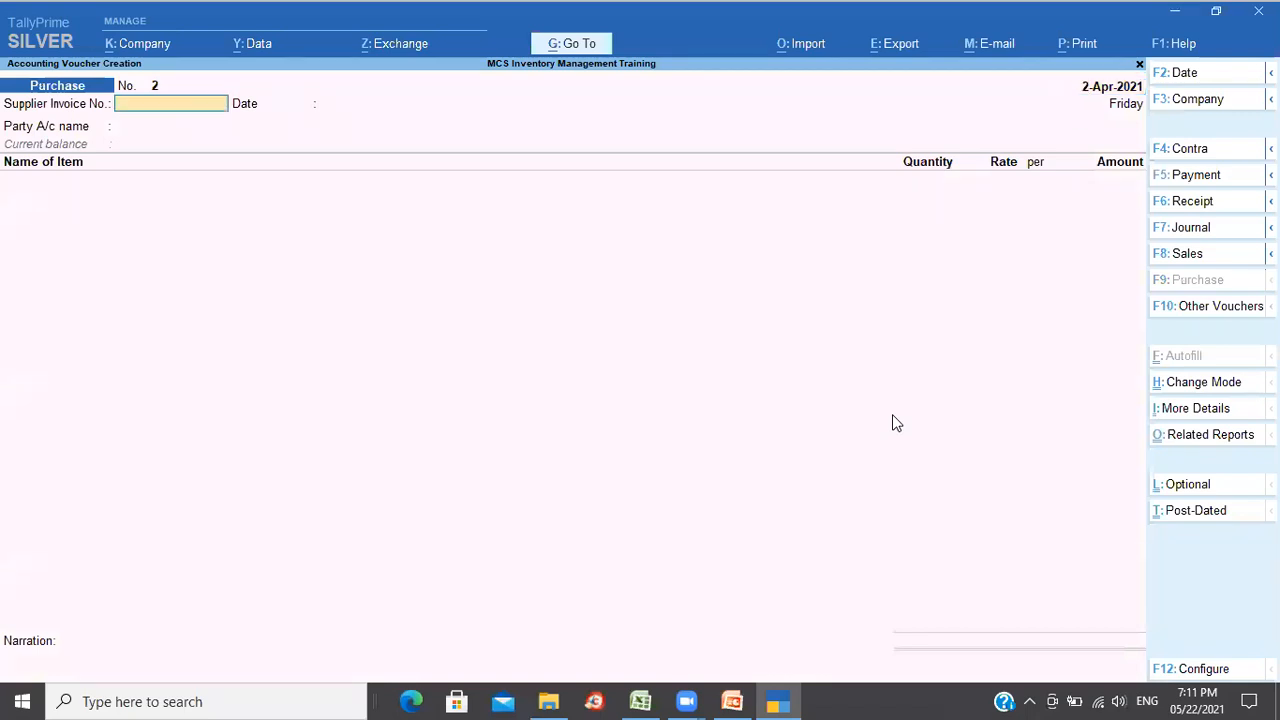
pyautogui.write('2132')
pyautogui.press('Return')
pyautogui.press('Return')
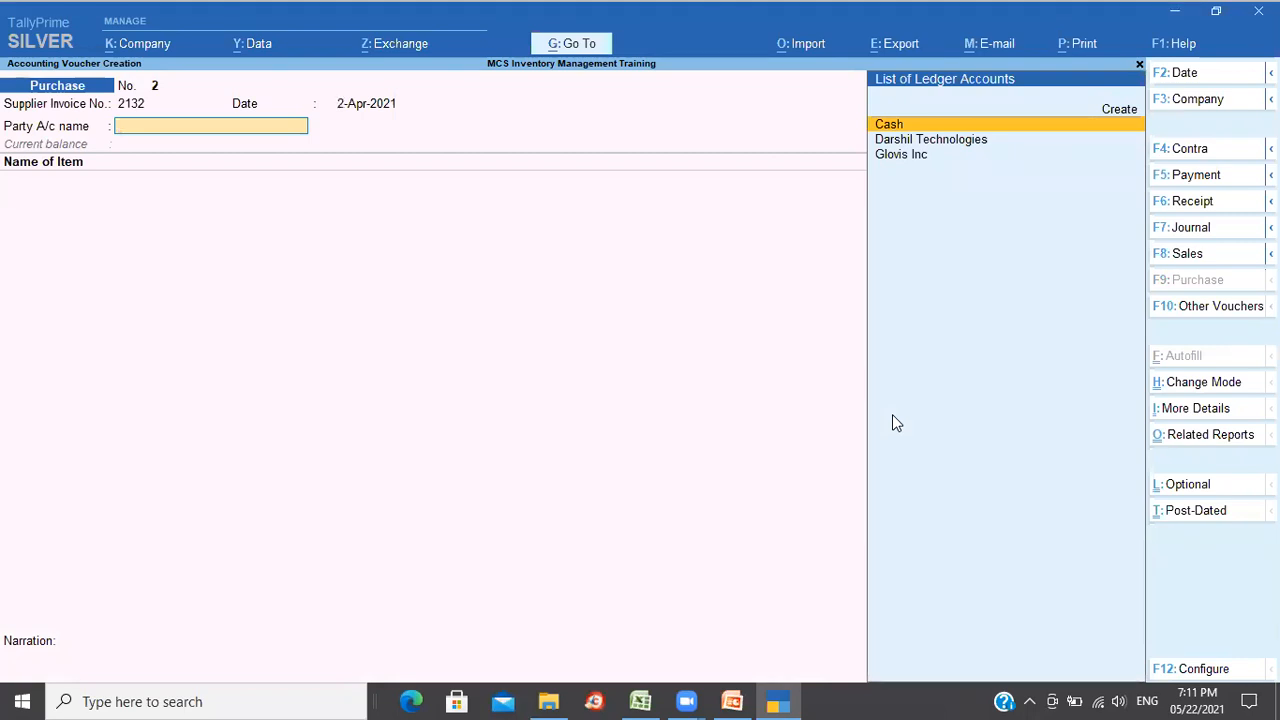
pyautogui.press('Down')
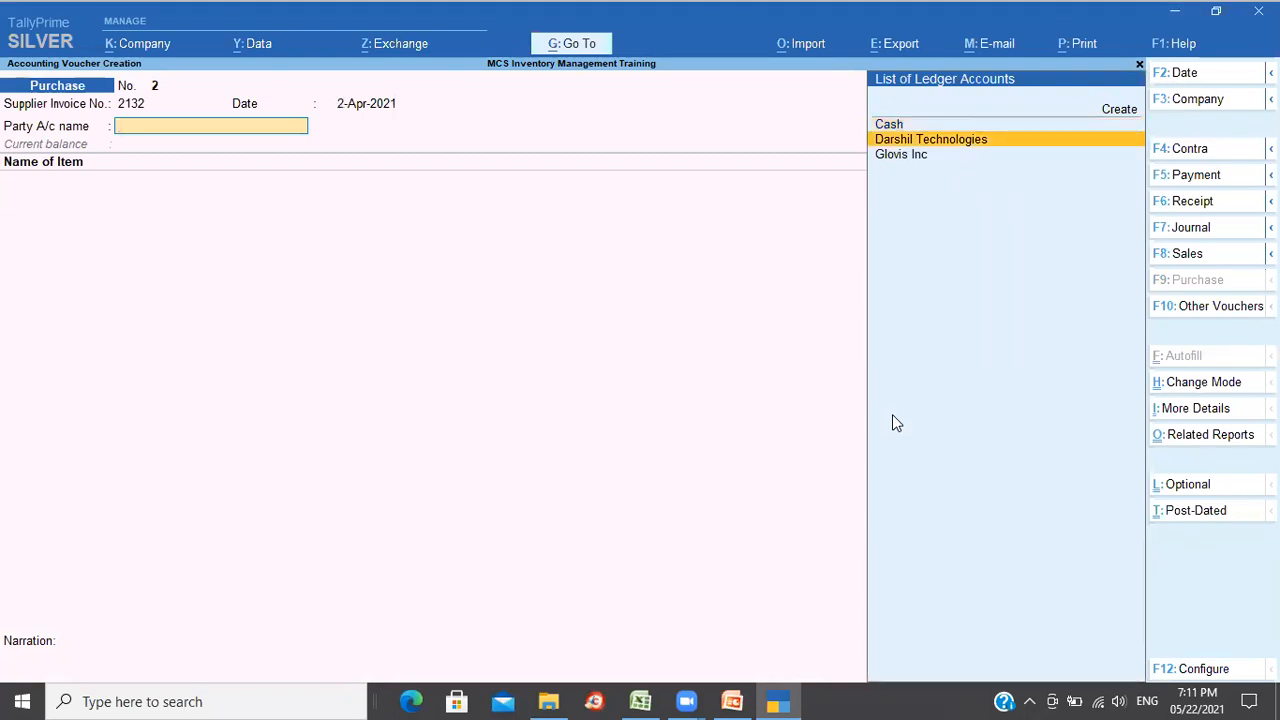
pyautogui.hotkey('alt', 'c')
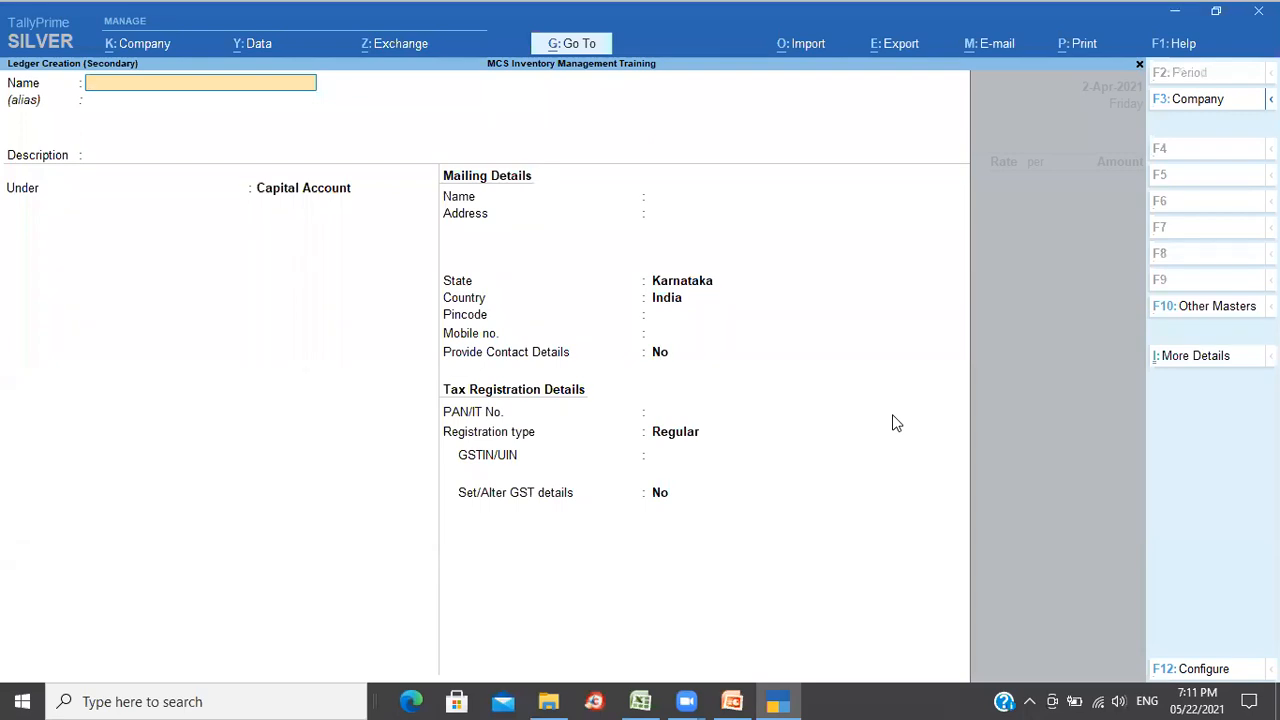
# Step: Create ledger 'Harish Agencies' under Sundry Creditors with GSTIN 29, Regular registration, and save it
pyautogui.write('Harish Agencies')
pyautogui.press('Return')
pyautogui.press('Return')
pyautogui.write('Sun')
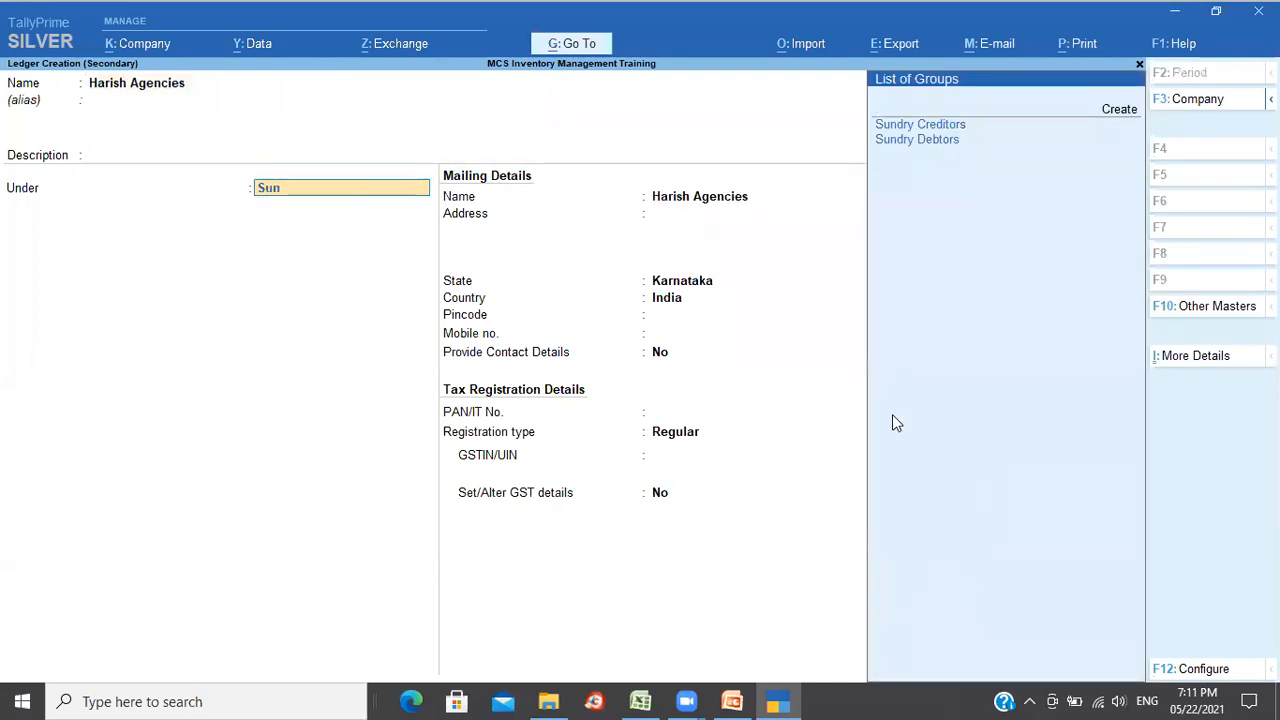
pyautogui.press('Down')
pyautogui.press('Up')
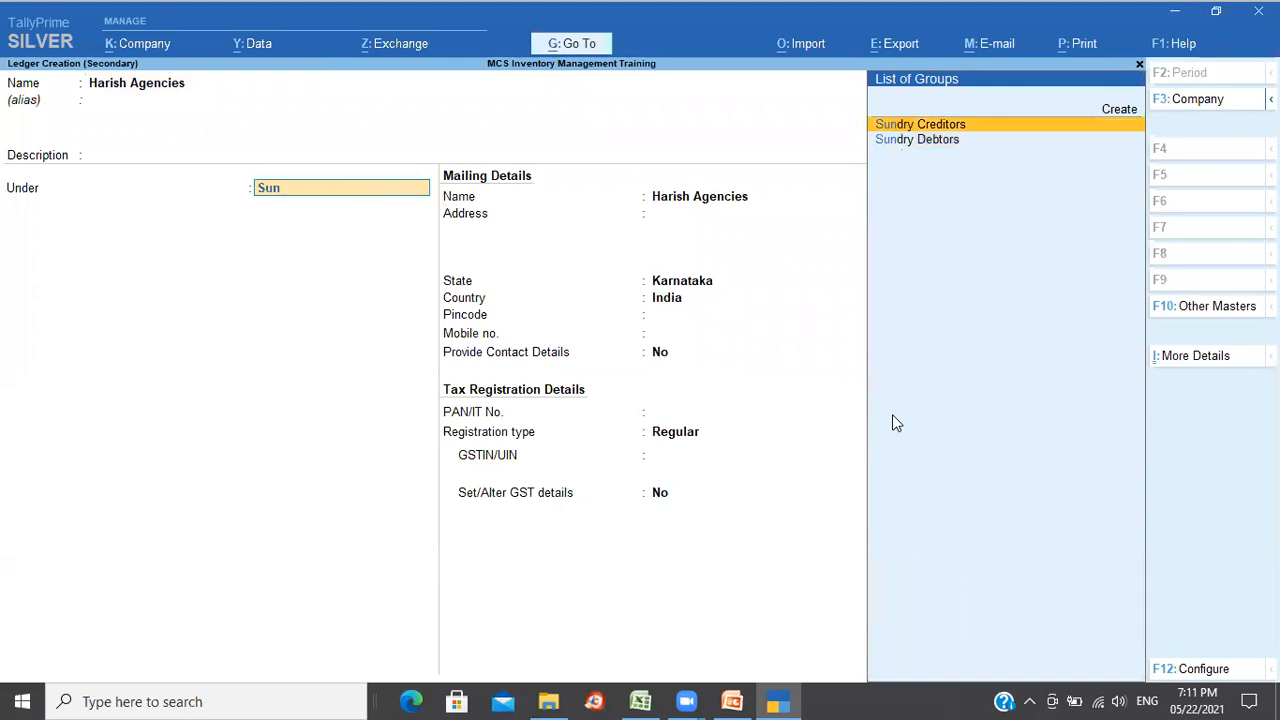
pyautogui.press('Return')
pyautogui.press('Return')
pyautogui.press('Return')
pyautogui.press('Return')
pyautogui.press('Return')
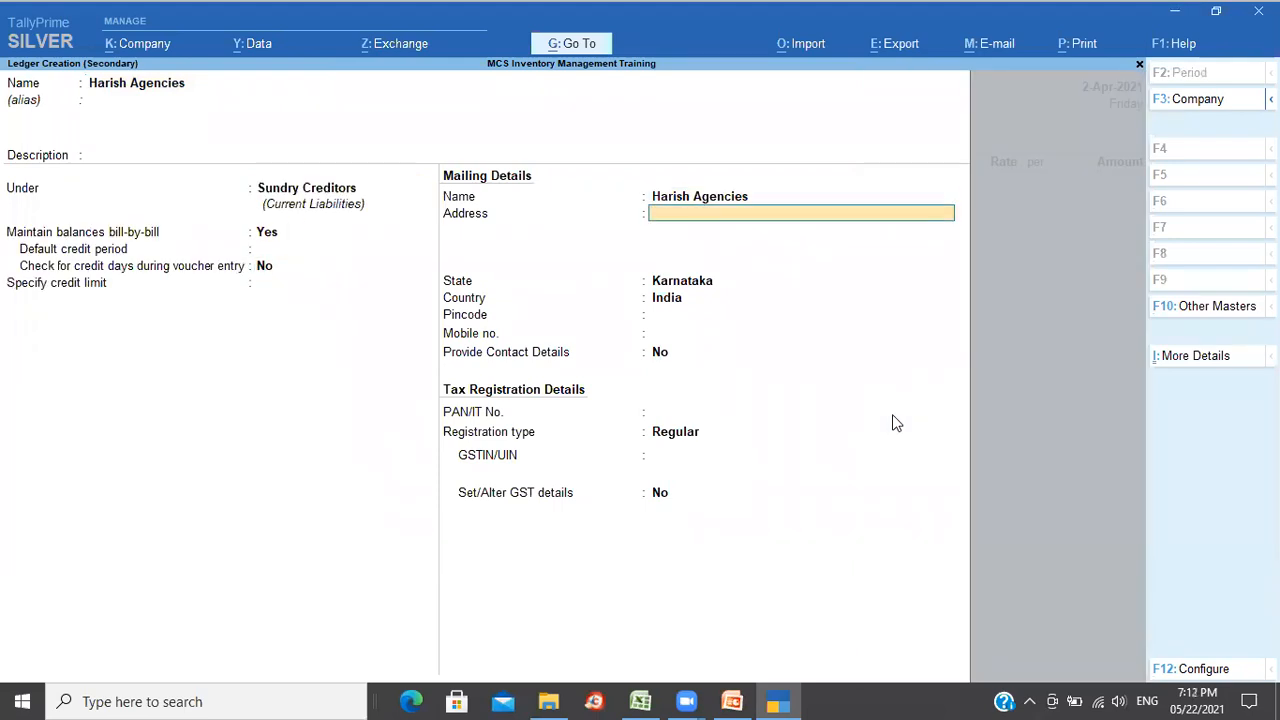
pyautogui.press('Return')
pyautogui.press('Return')
pyautogui.press('Return')
pyautogui.press('Return')
pyautogui.press('Return')
pyautogui.press('Return')
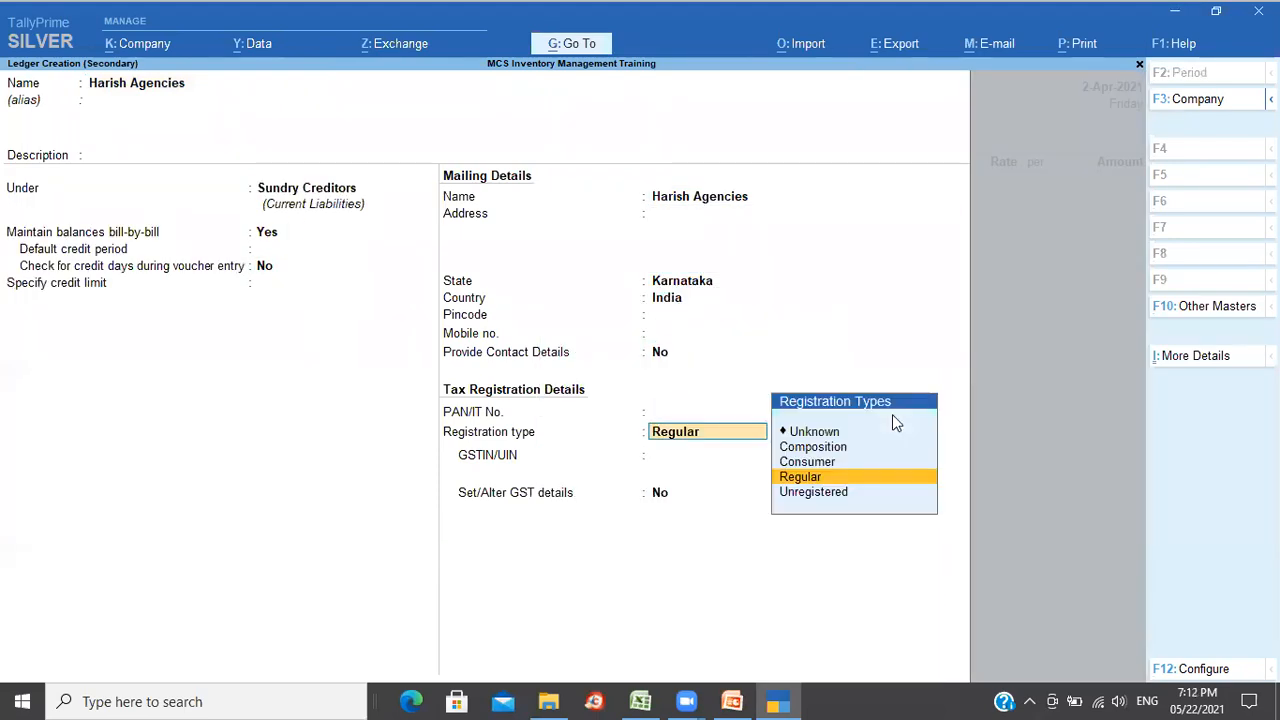
pyautogui.press('Return')
pyautogui.write('29')
pyautogui.press('Return')
pyautogui.press('Return')
pyautogui.press('Return')
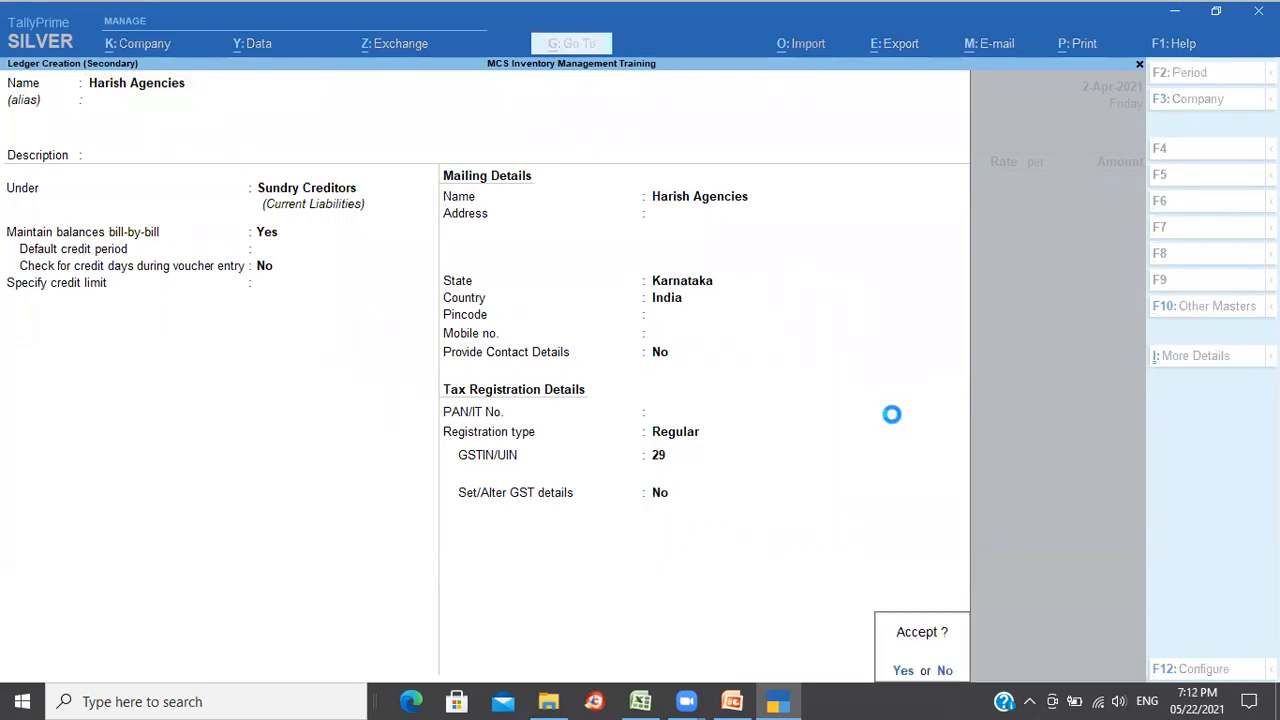
pyautogui.press('Return')
pyautogui.hotkey('ctrl', 'a')
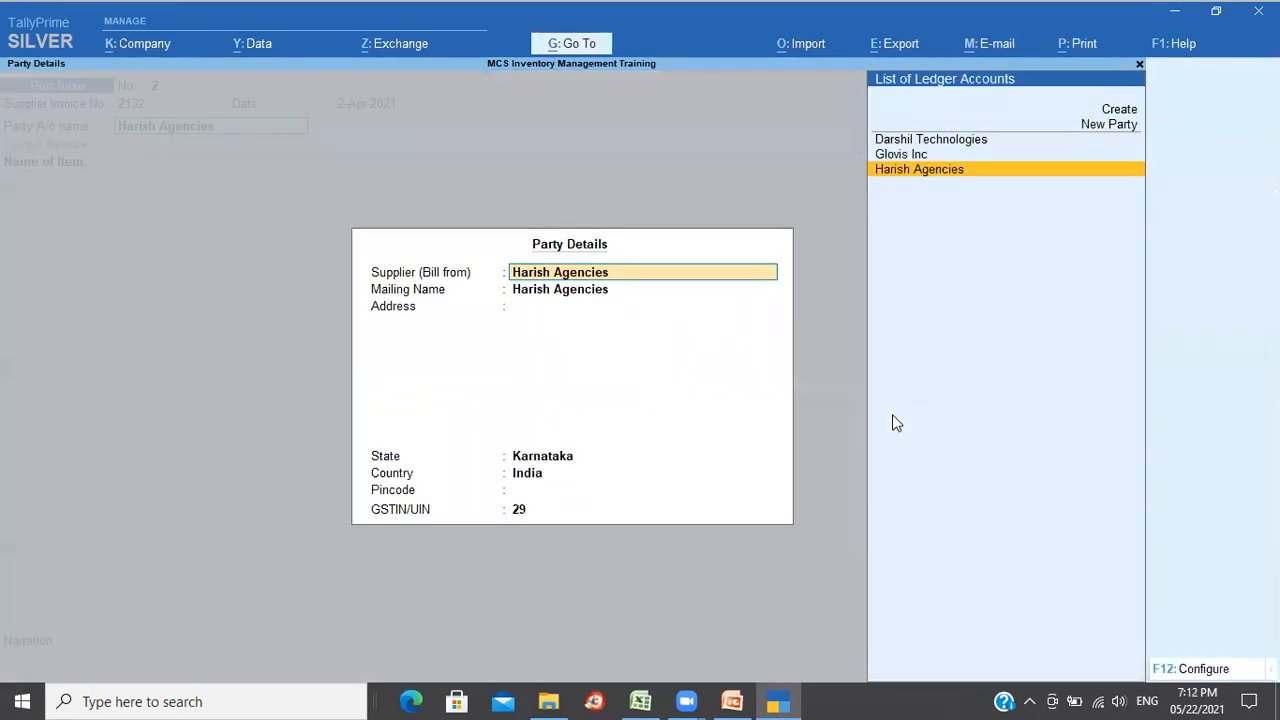
# Step: Add KitKat to the purchase as 4 Crt at 400.00 per Crt, amount 1,600.00
pyautogui.hotkey('ctrl', 'a')
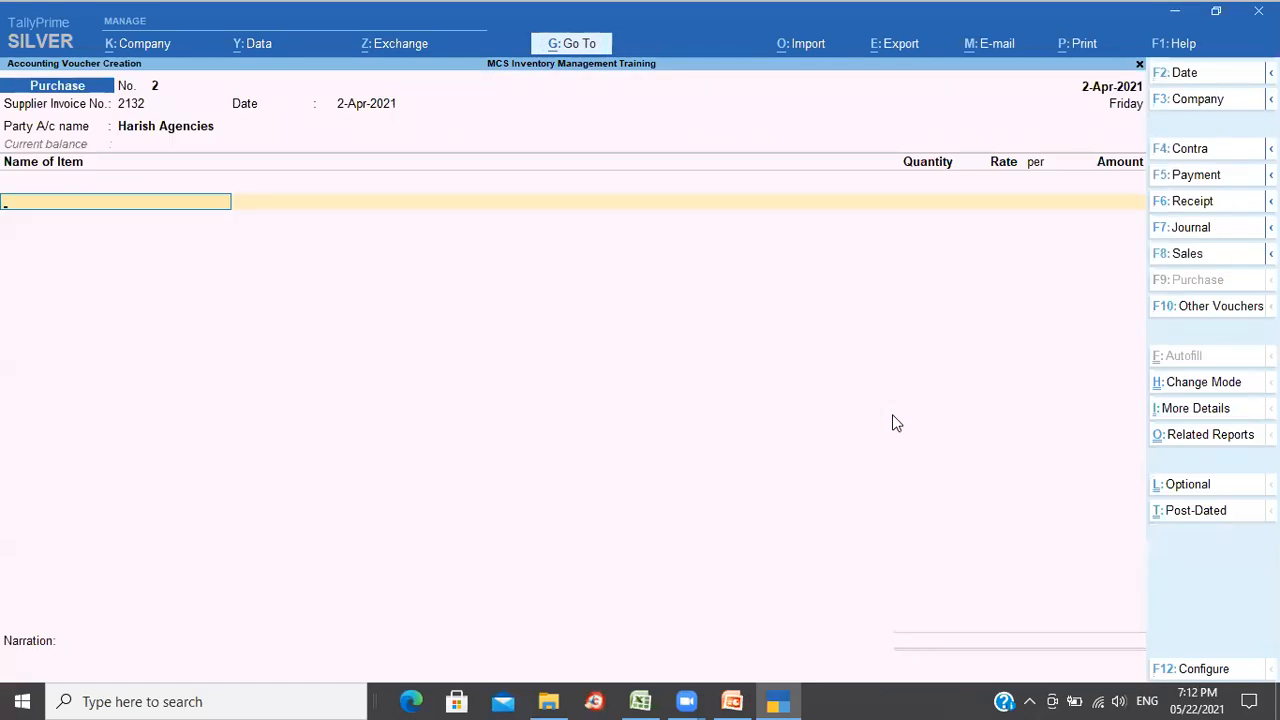
pyautogui.write('ki')
pyautogui.press('Return')
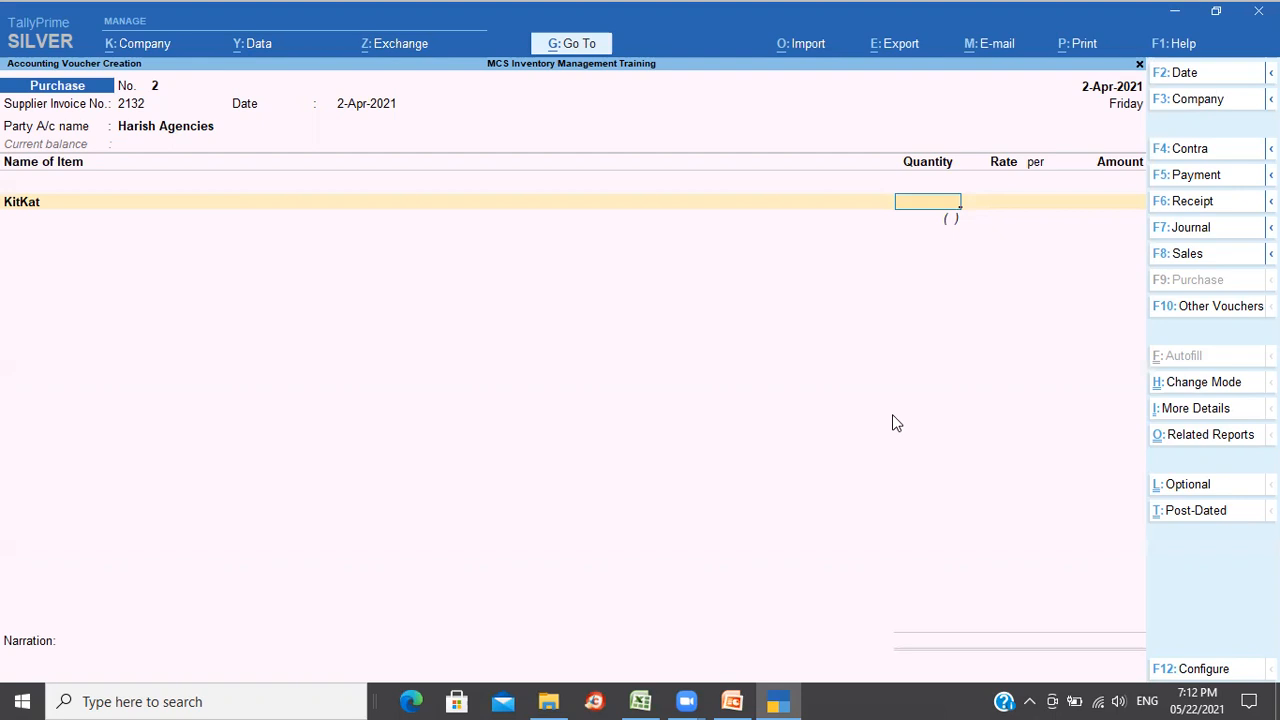
pyautogui.write('4 crt')
pyautogui.press('Return')
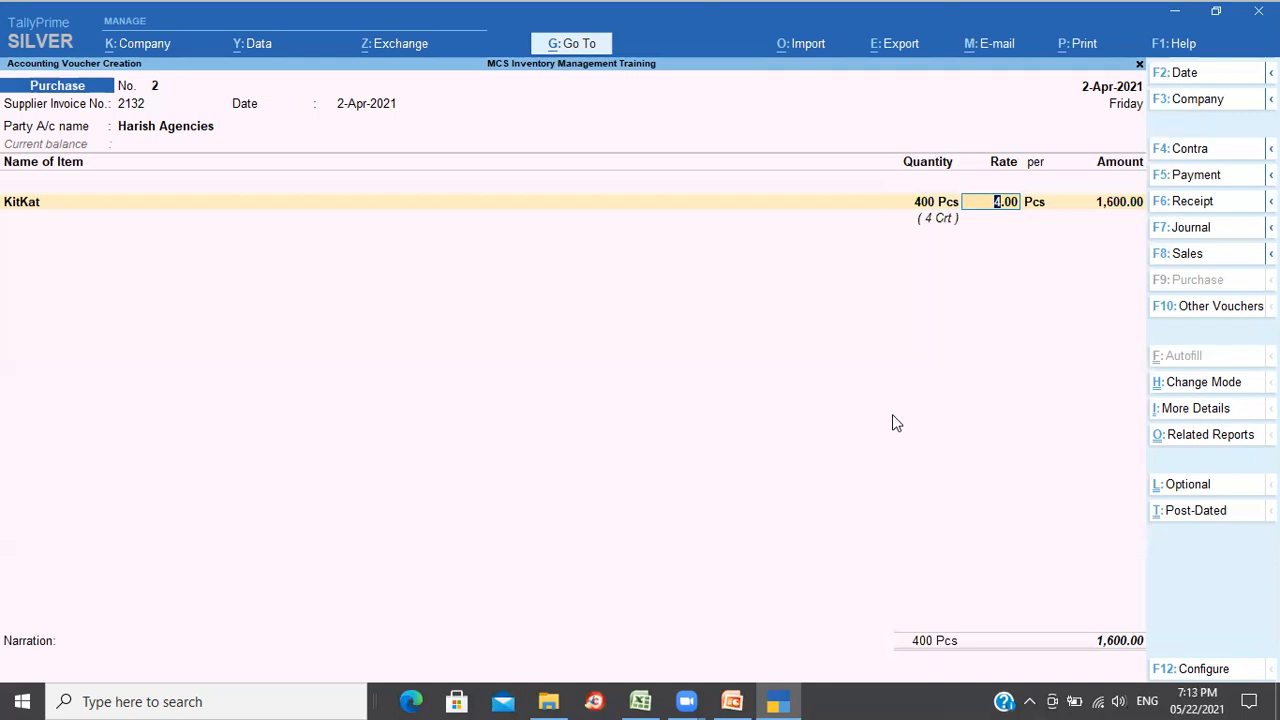
pyautogui.write('400')
pyautogui.press('Return')
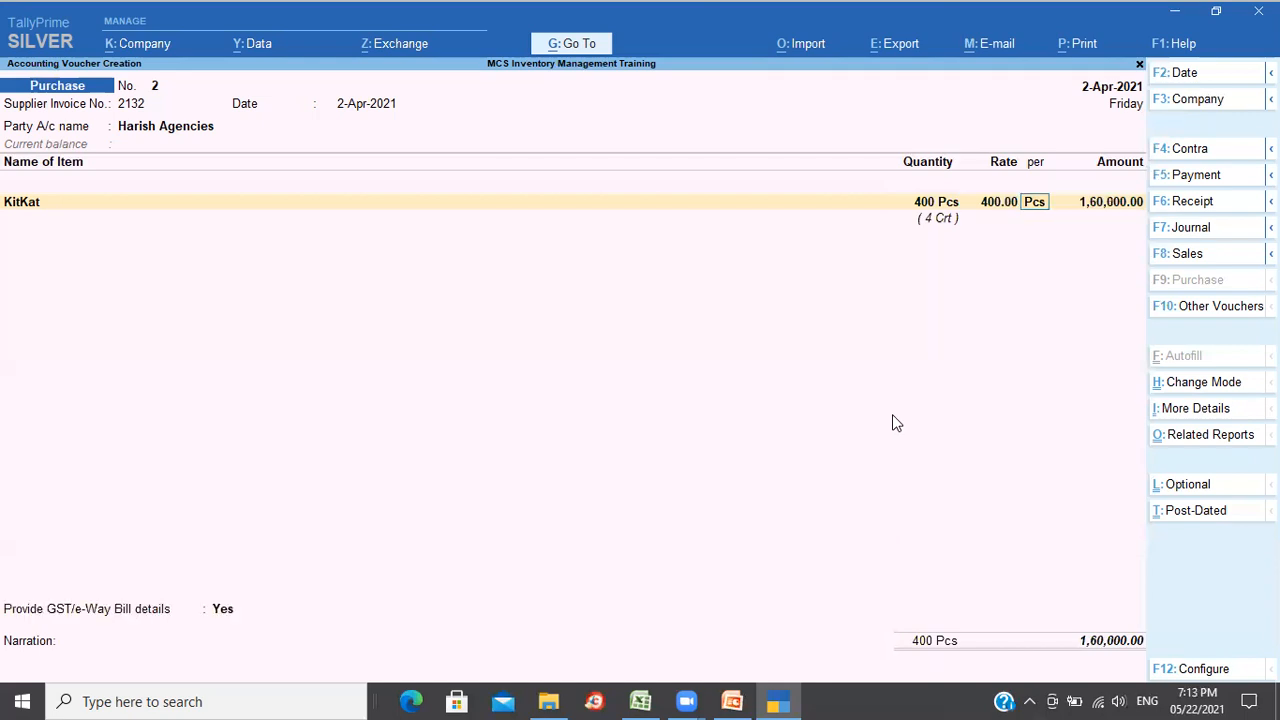
pyautogui.write('crt')
pyautogui.press('Return')
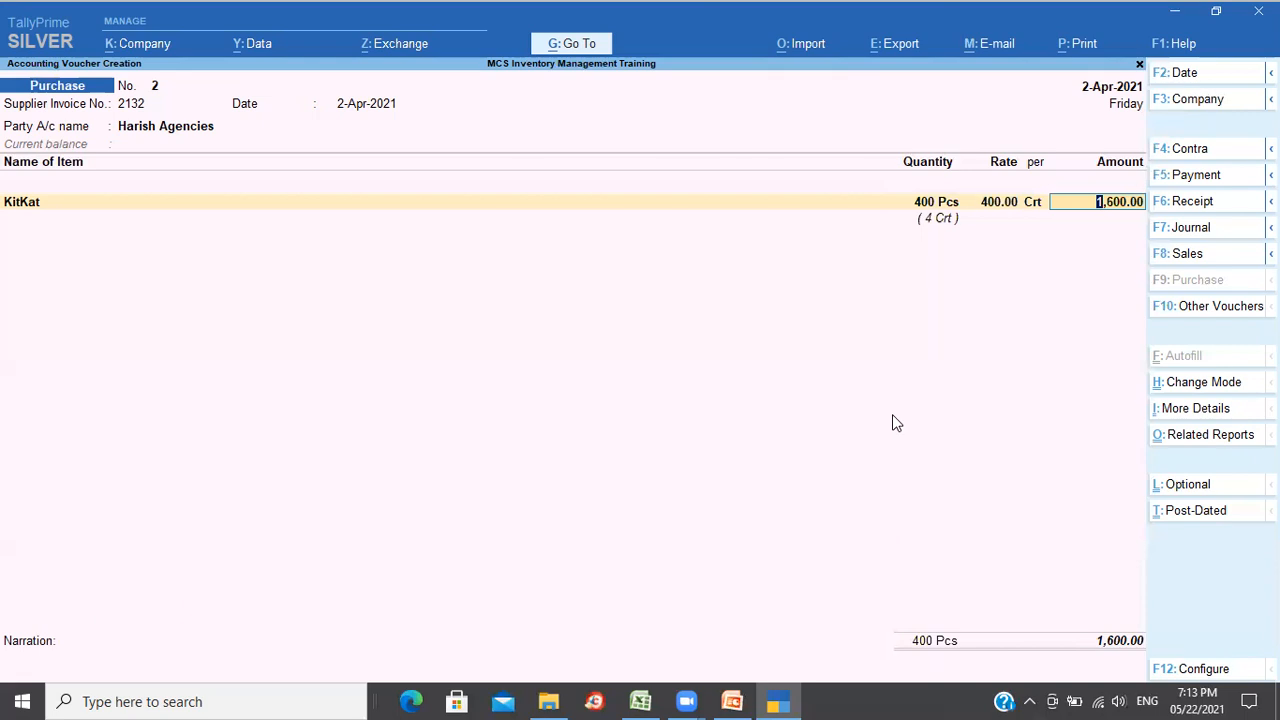
pyautogui.press('Return')
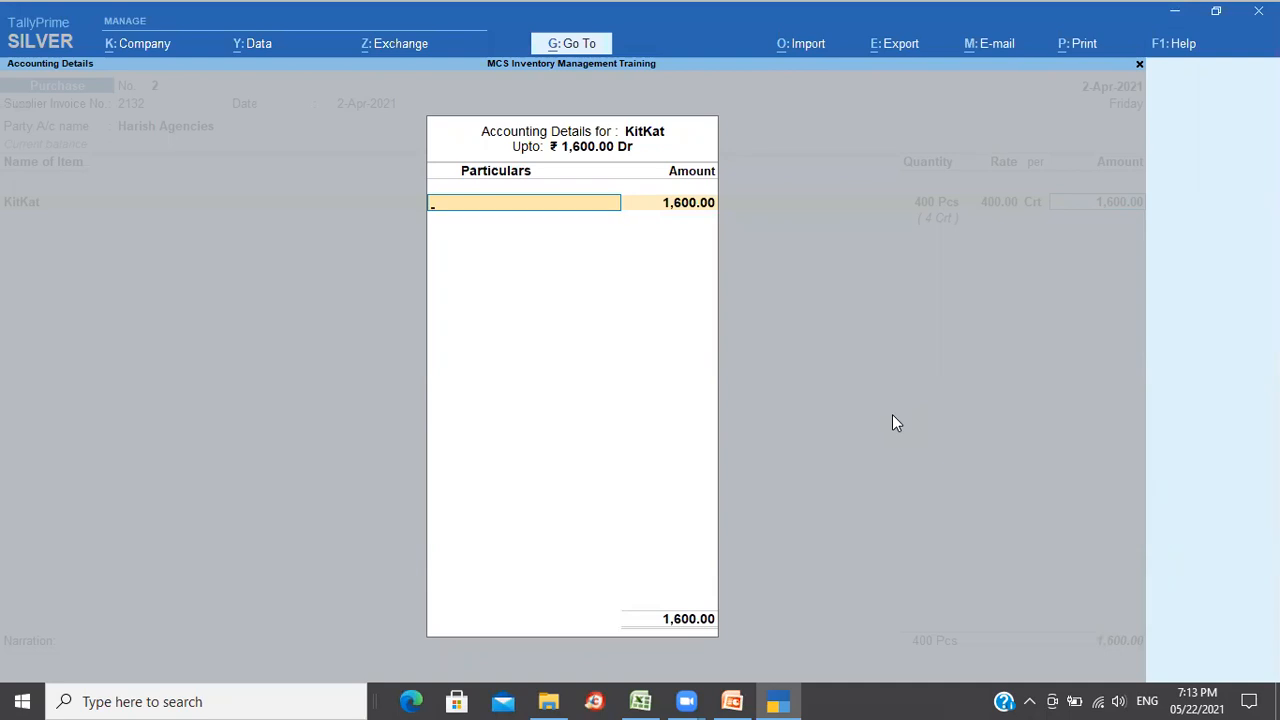
# Step: Allocate KitKat to Local Purchase and add Input CGST and Input SGST of 40.00 each
pyautogui.write('l')
pyautogui.press('Return')
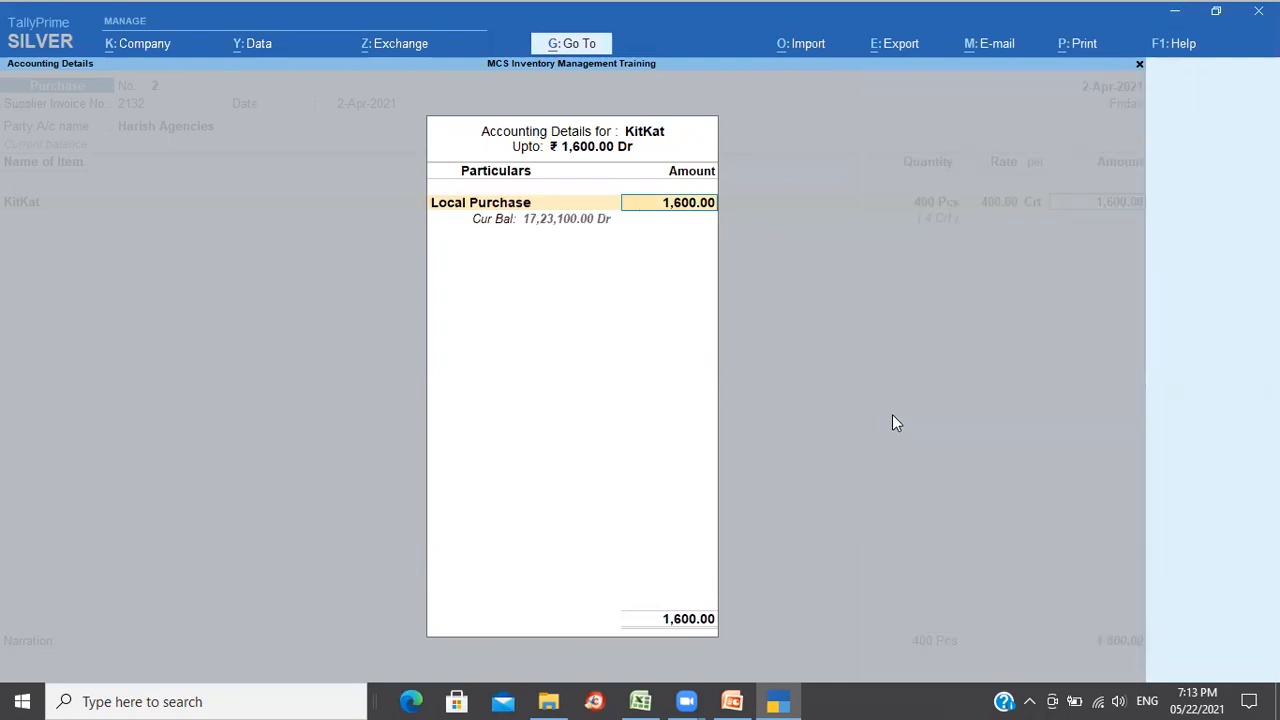
pyautogui.press('Return')
pyautogui.press('Return')
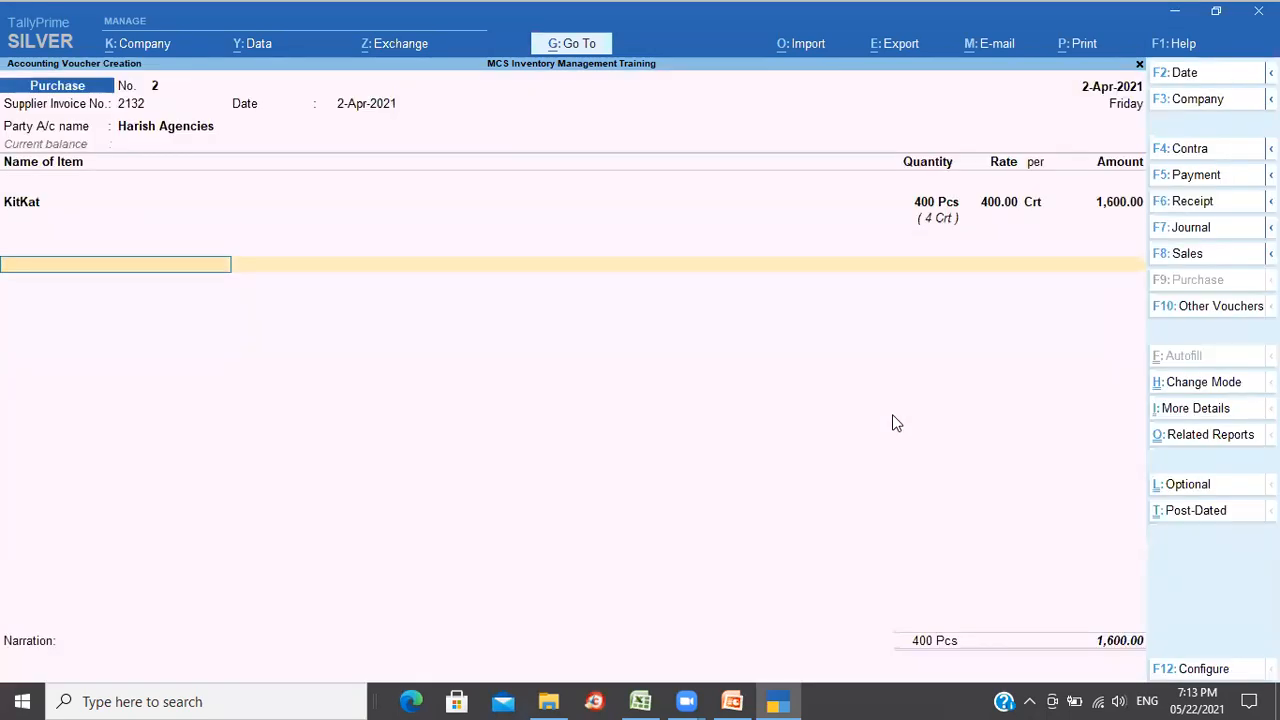
pyautogui.write('Inp')
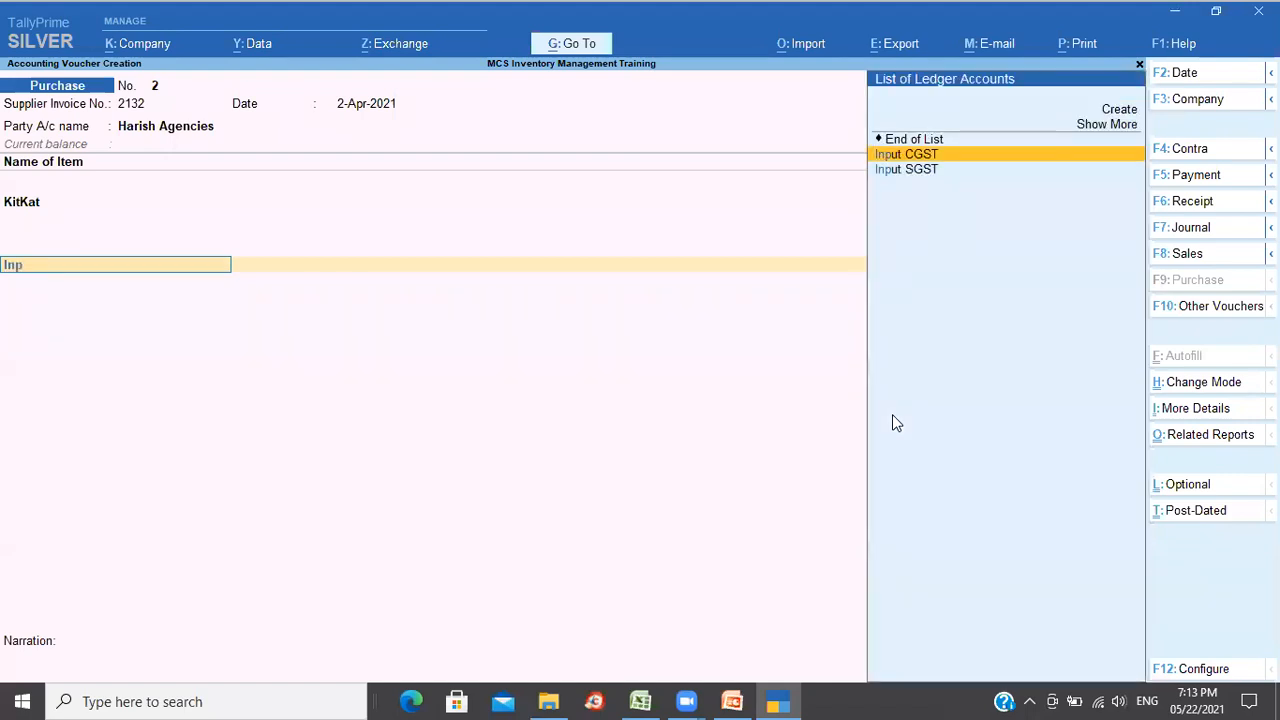
pyautogui.press('Return')
pyautogui.press('Return')
pyautogui.write('Inp')
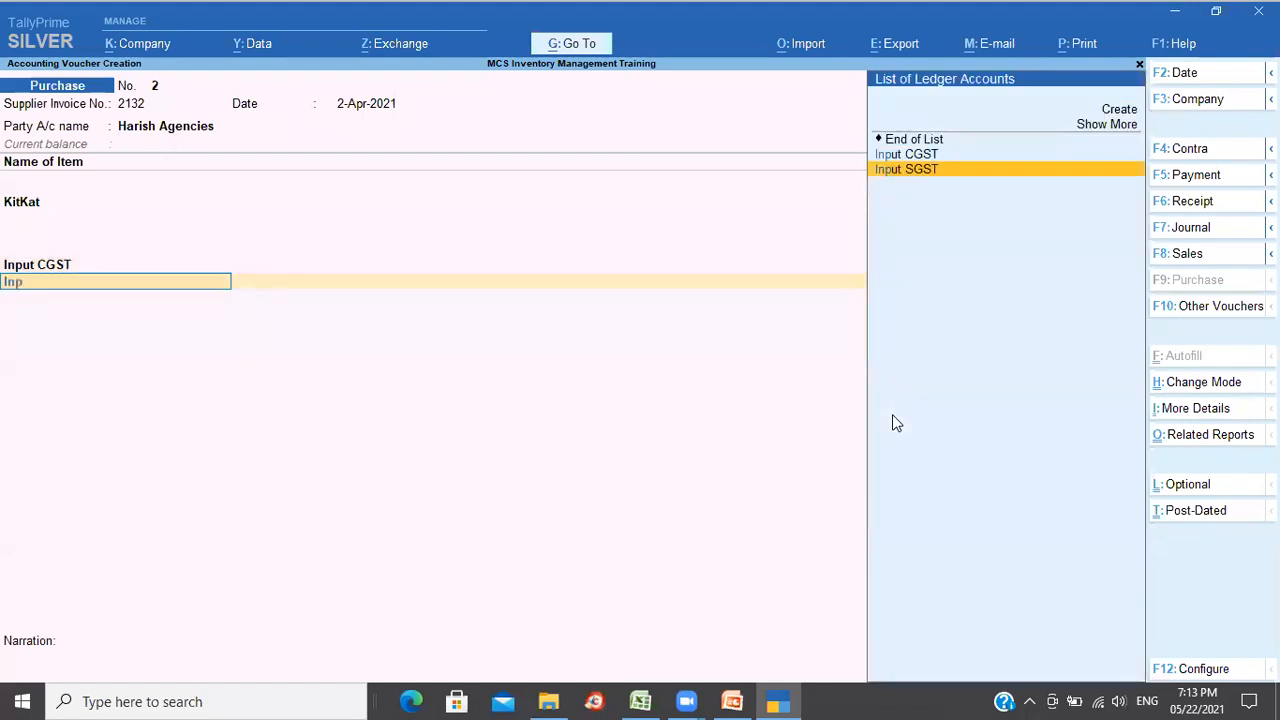
pyautogui.press('Return')
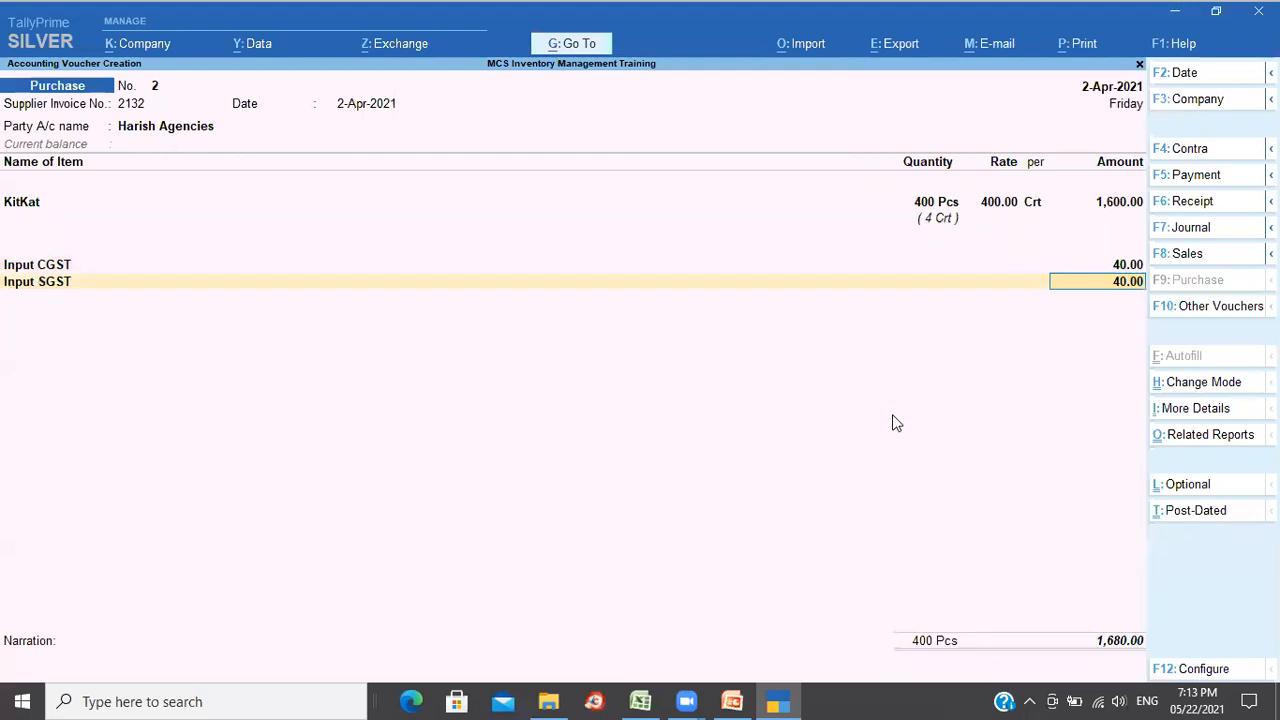
pyautogui.press('Return')
pyautogui.press('Return')
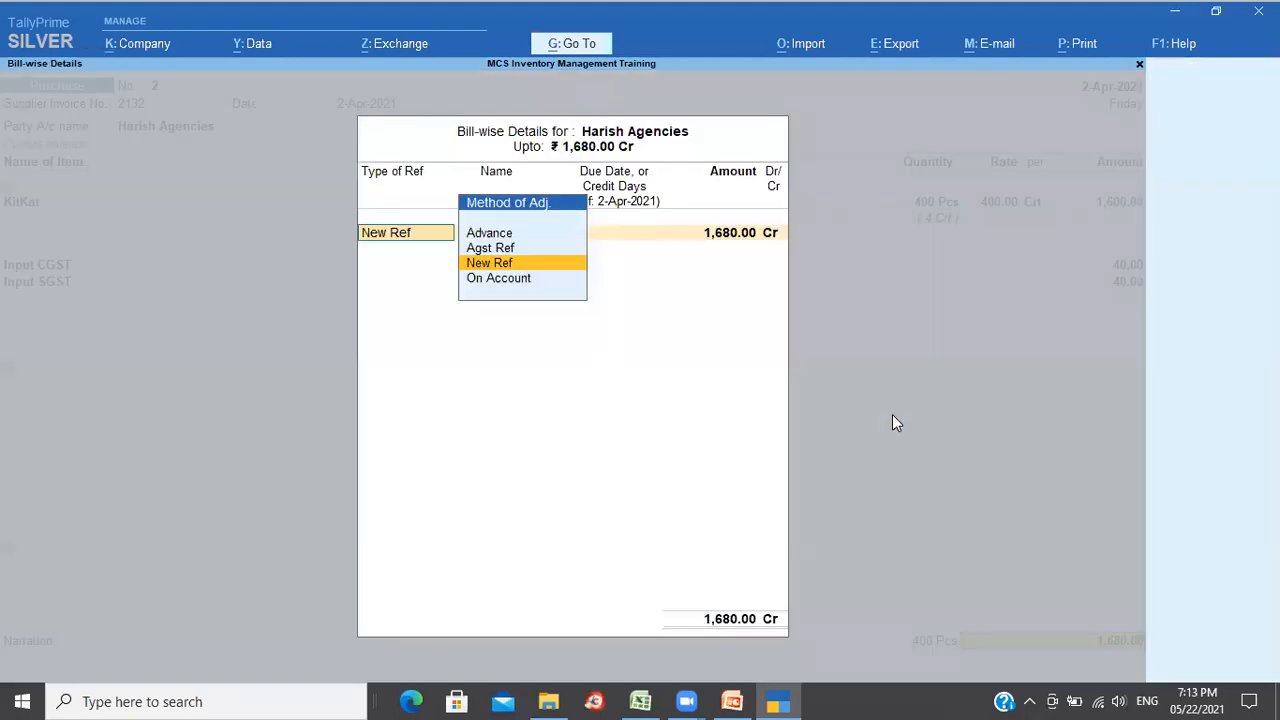
# Step: Record a new bill reference with 1-day credit, narration 'Being pur inv created', save, and reopen voucher 2
pyautogui.press('Return')
pyautogui.press('Return')
pyautogui.write('1')
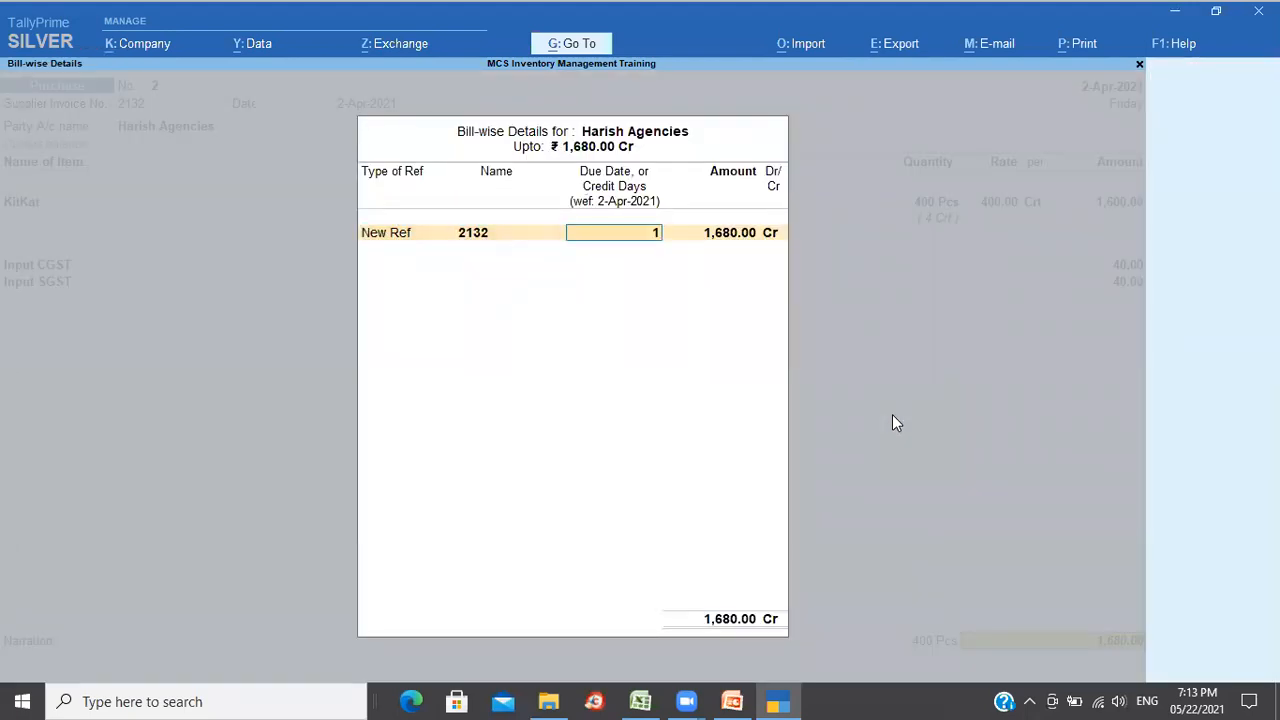
pyautogui.press('Return')
pyautogui.press('Return')
pyautogui.press('Return')
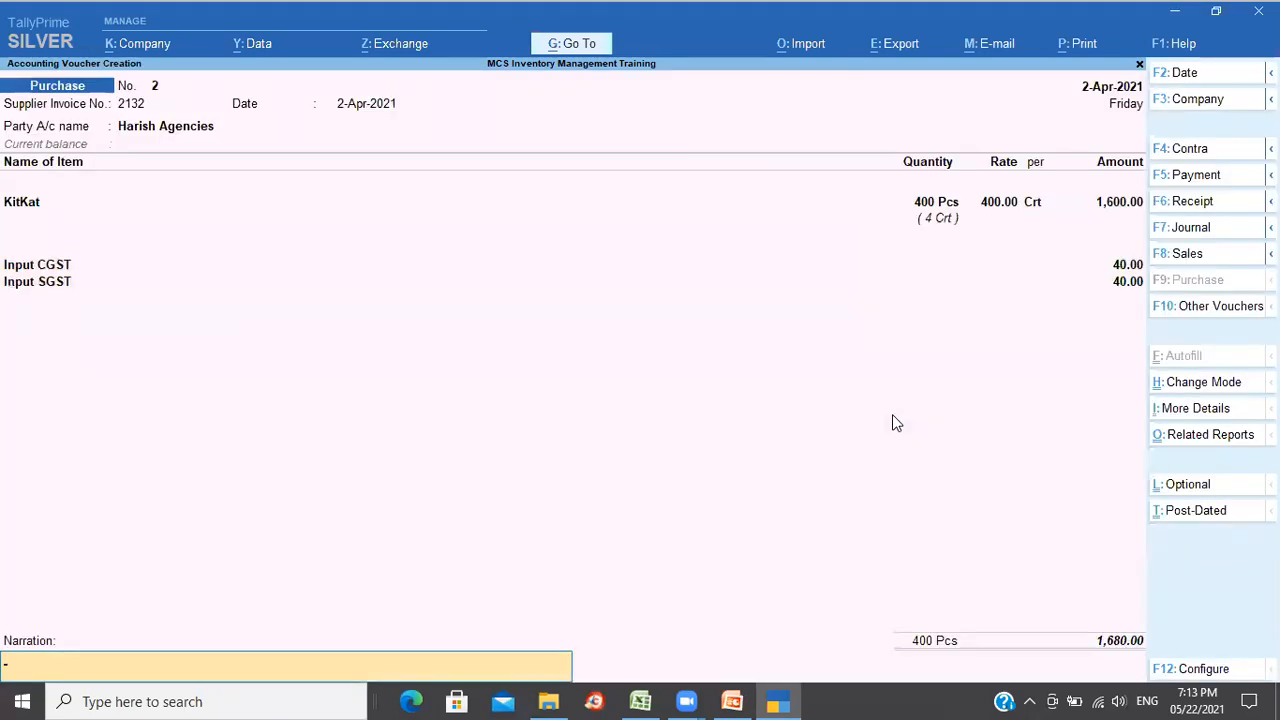
pyautogui.write('Being pur inv created')
pyautogui.press('Return')
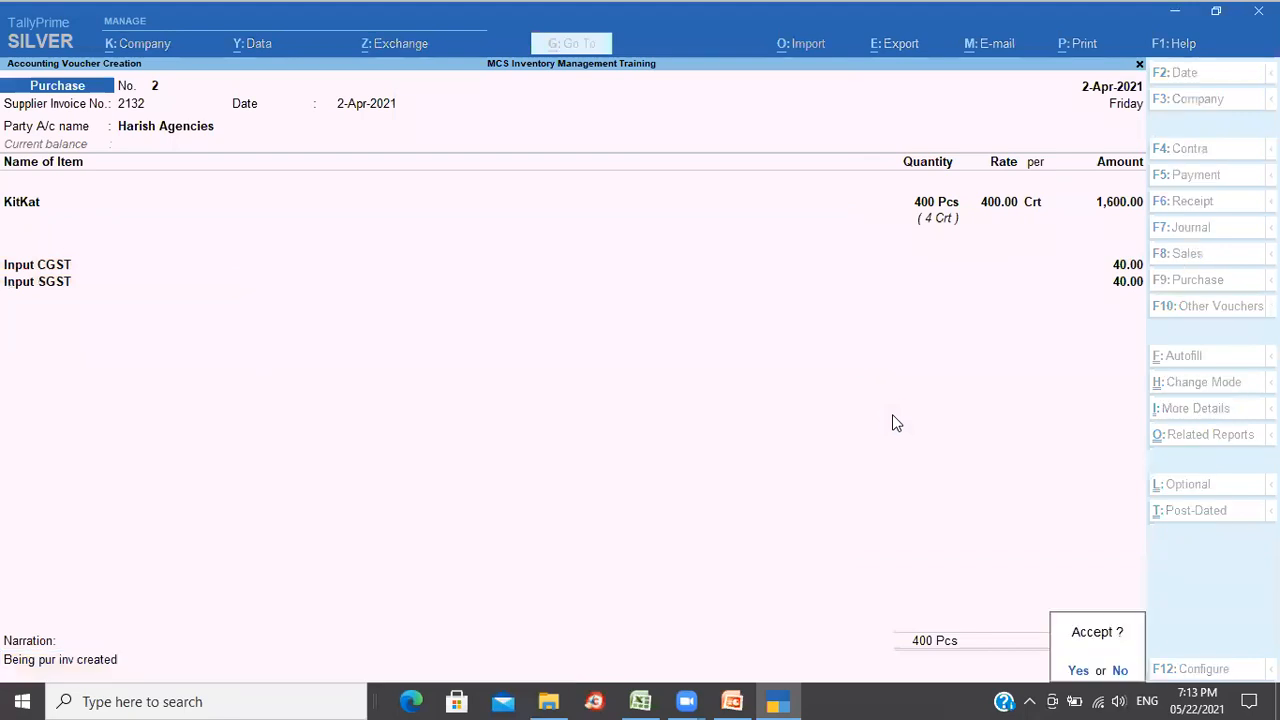
pyautogui.press('Return')
pyautogui.press('pageup')
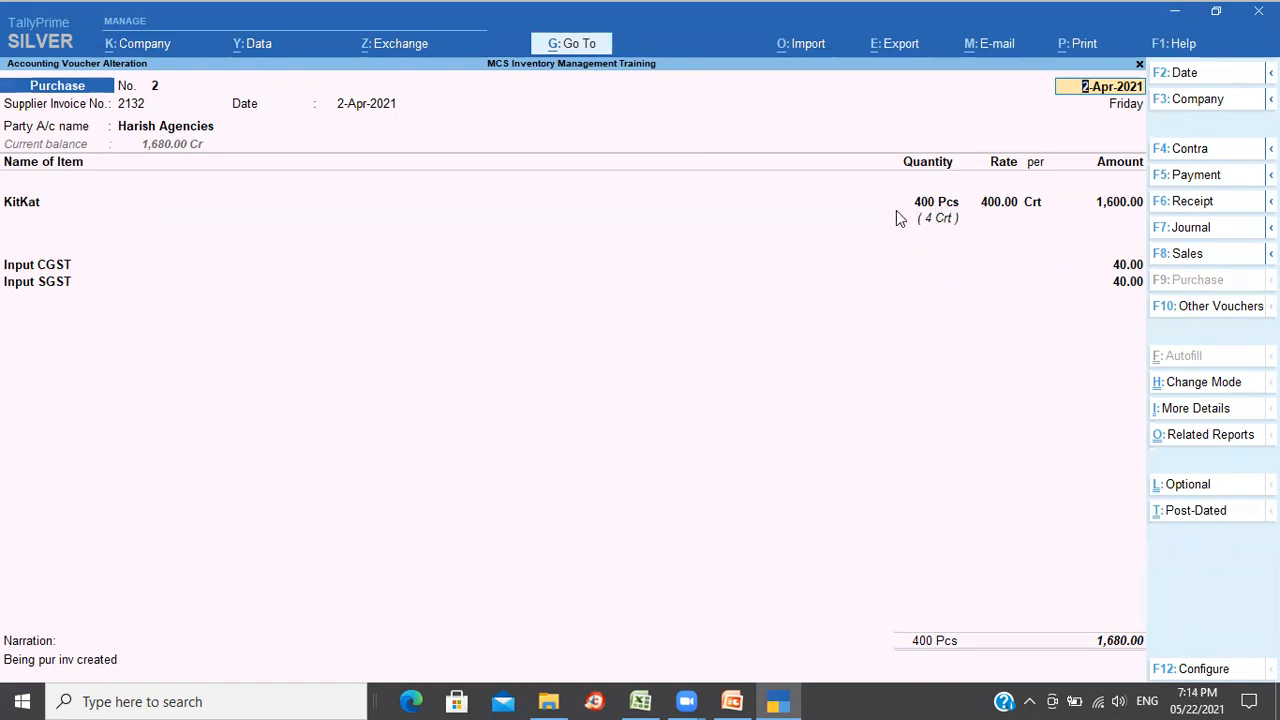
# Step: In print configuration, toggle quantity with alternate unit on then off, and preview the invoice
pyautogui.press('ctrl')
pyautogui.hotkey('ctrl', 'p')
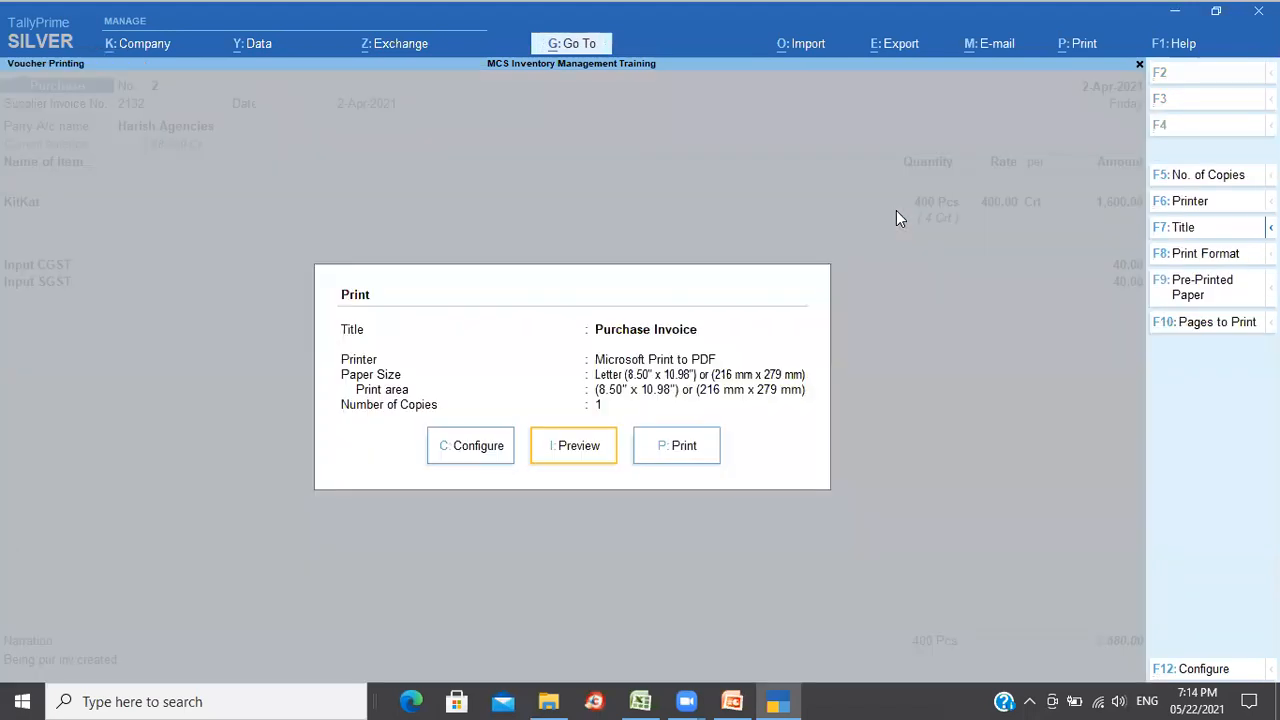
pyautogui.click(457, 452)
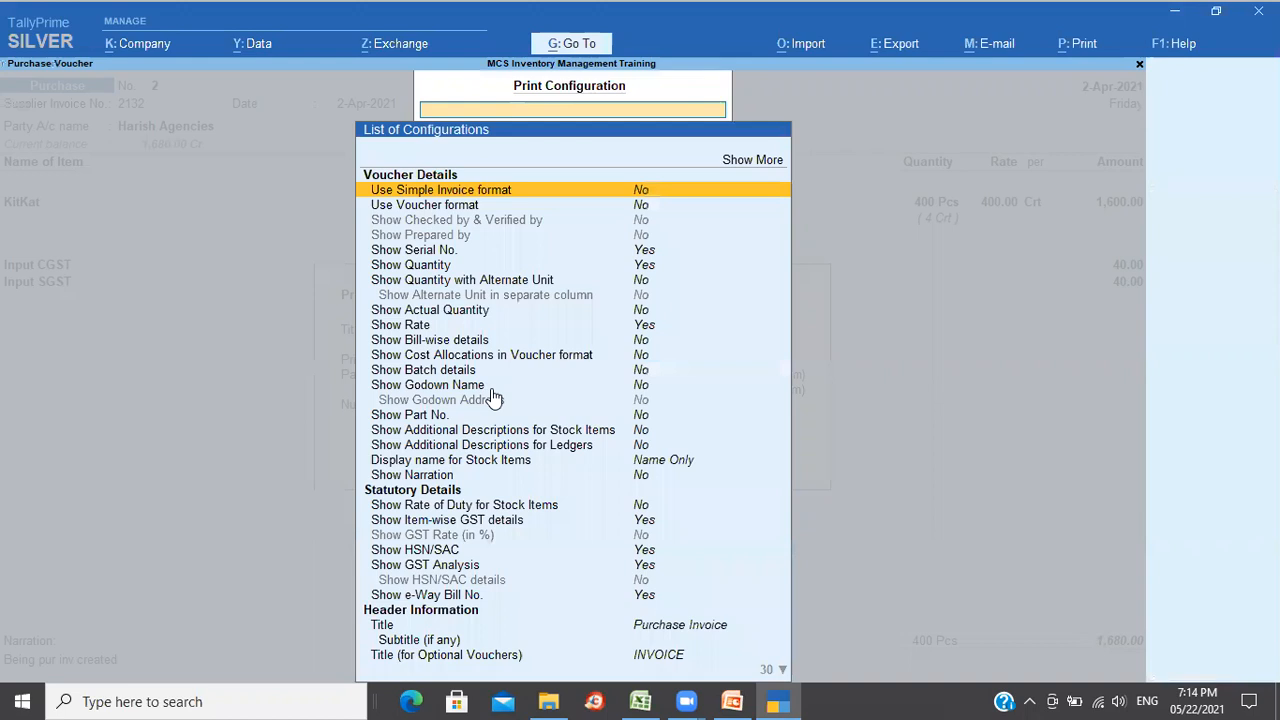
pyautogui.click(648, 282)
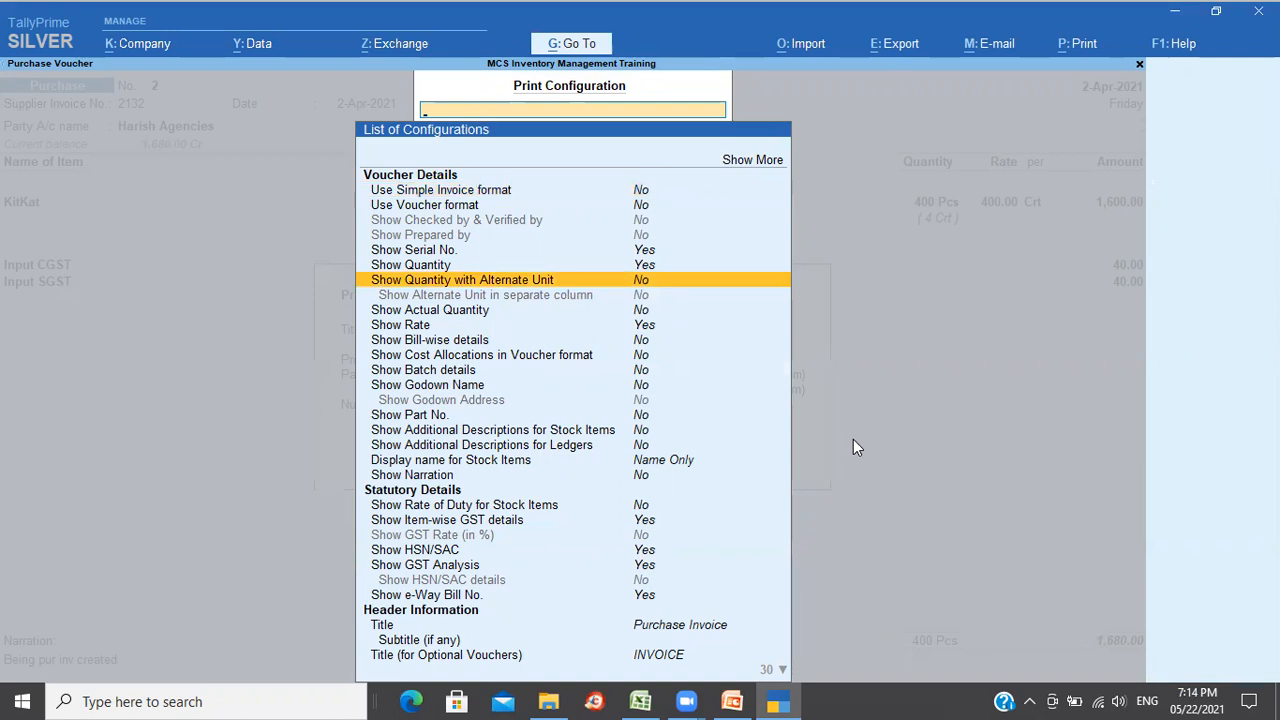
pyautogui.press('Return')
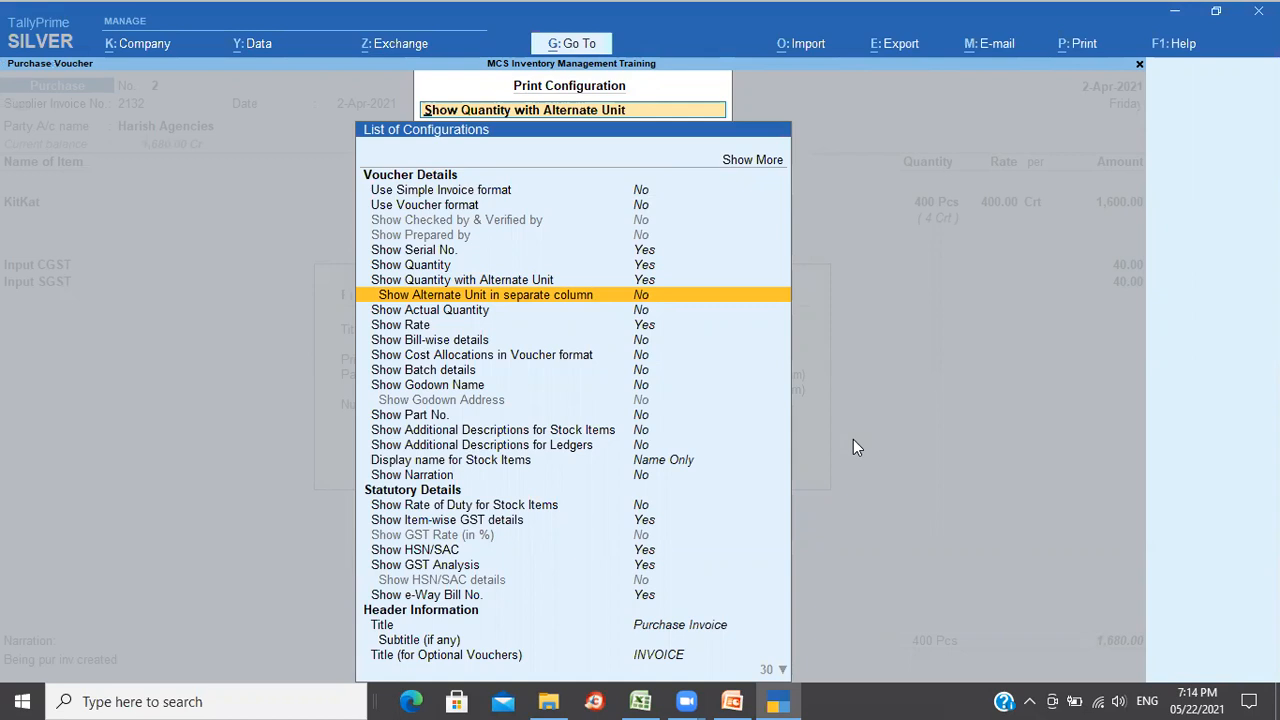
pyautogui.press('Up')
pyautogui.press('Return')
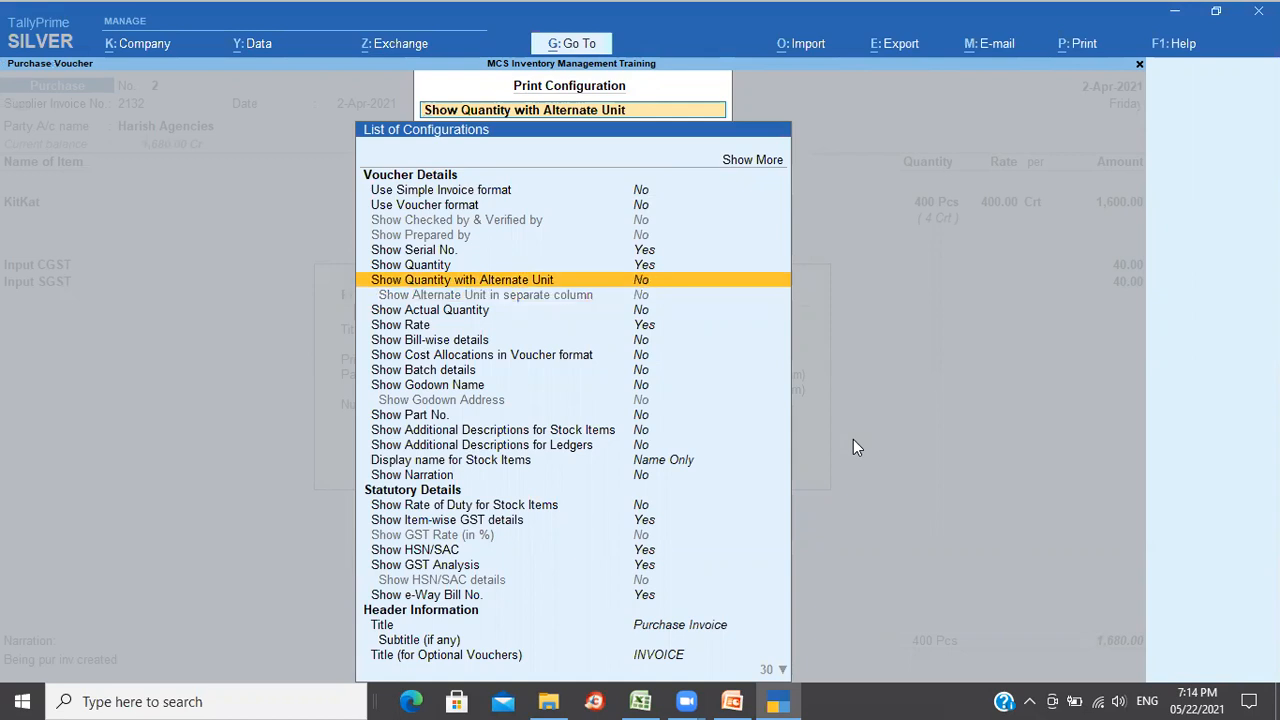
pyautogui.press('Escape')
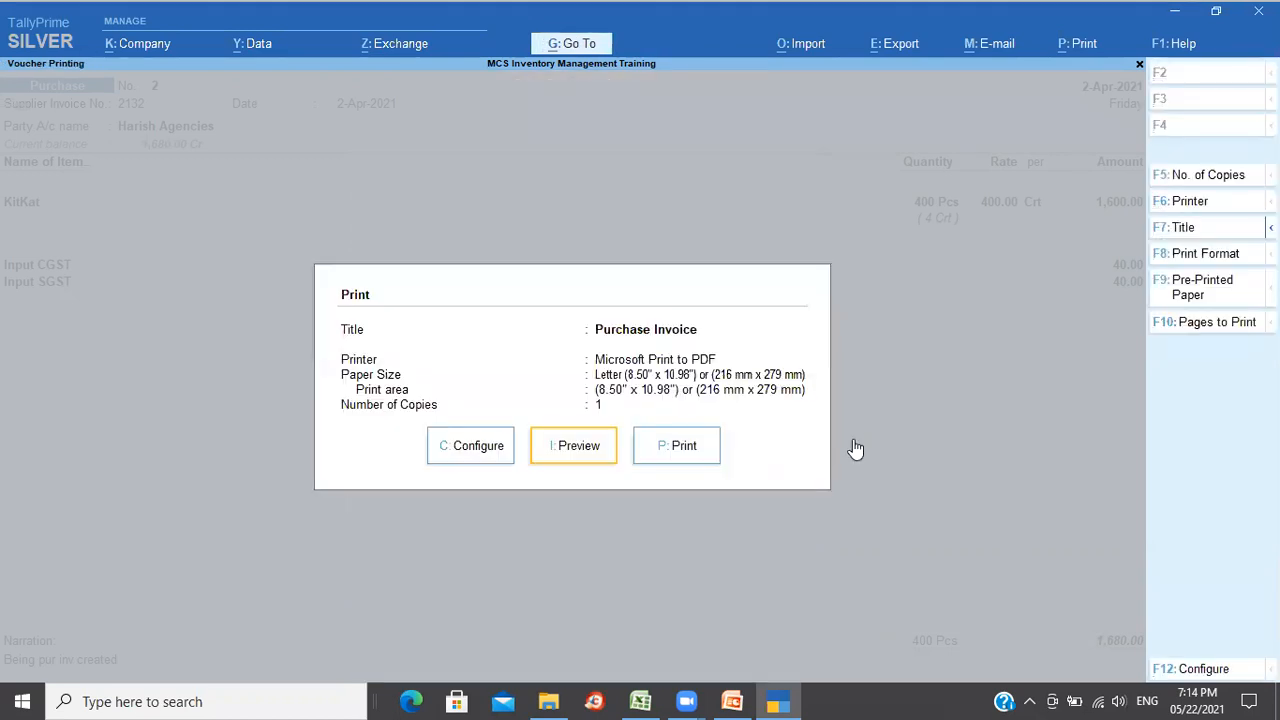
pyautogui.press('Return')
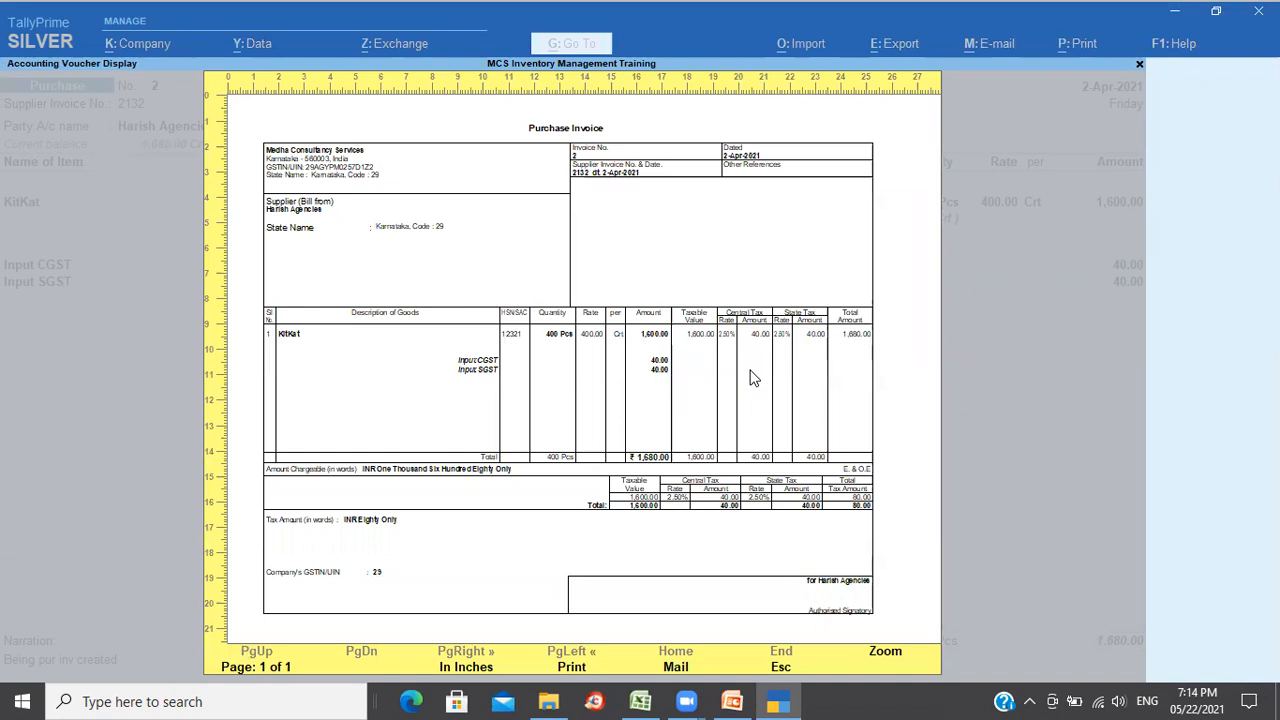
pyautogui.press('Escape')
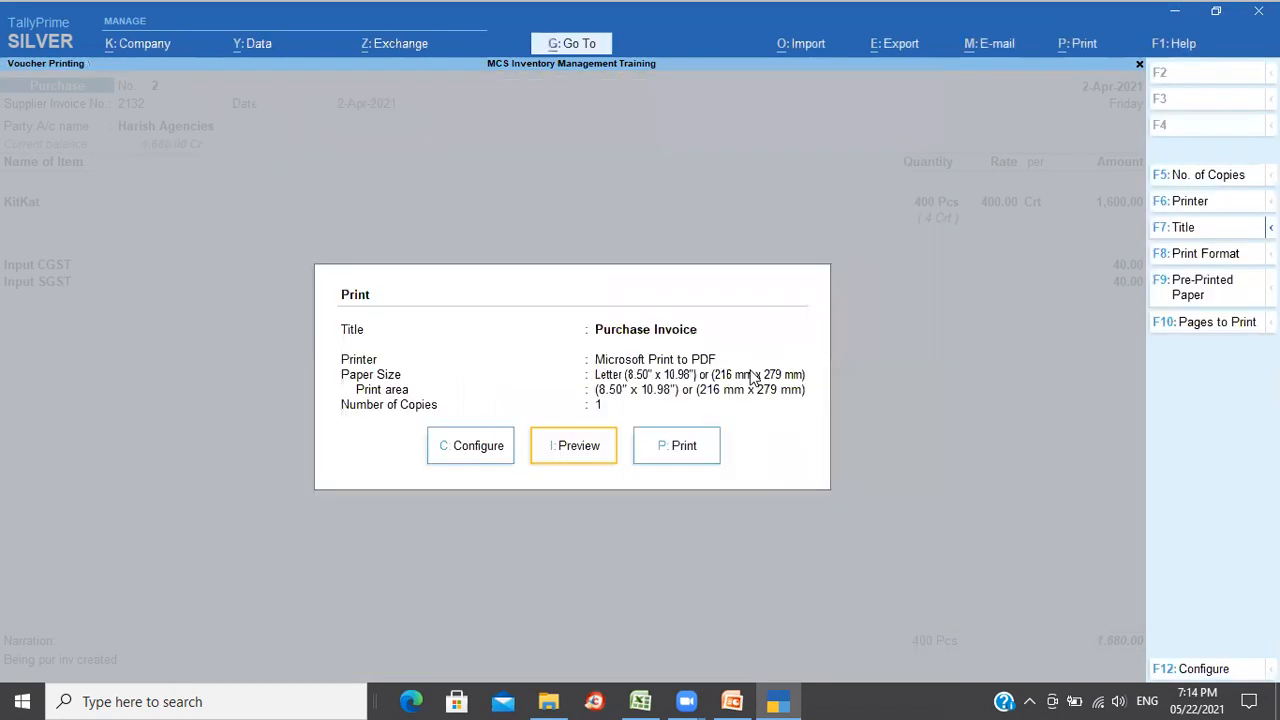
# Step: Turn off item-wise GST details, keep the GST analysis shown, and preview the purchase invoice
pyautogui.click(462, 450)
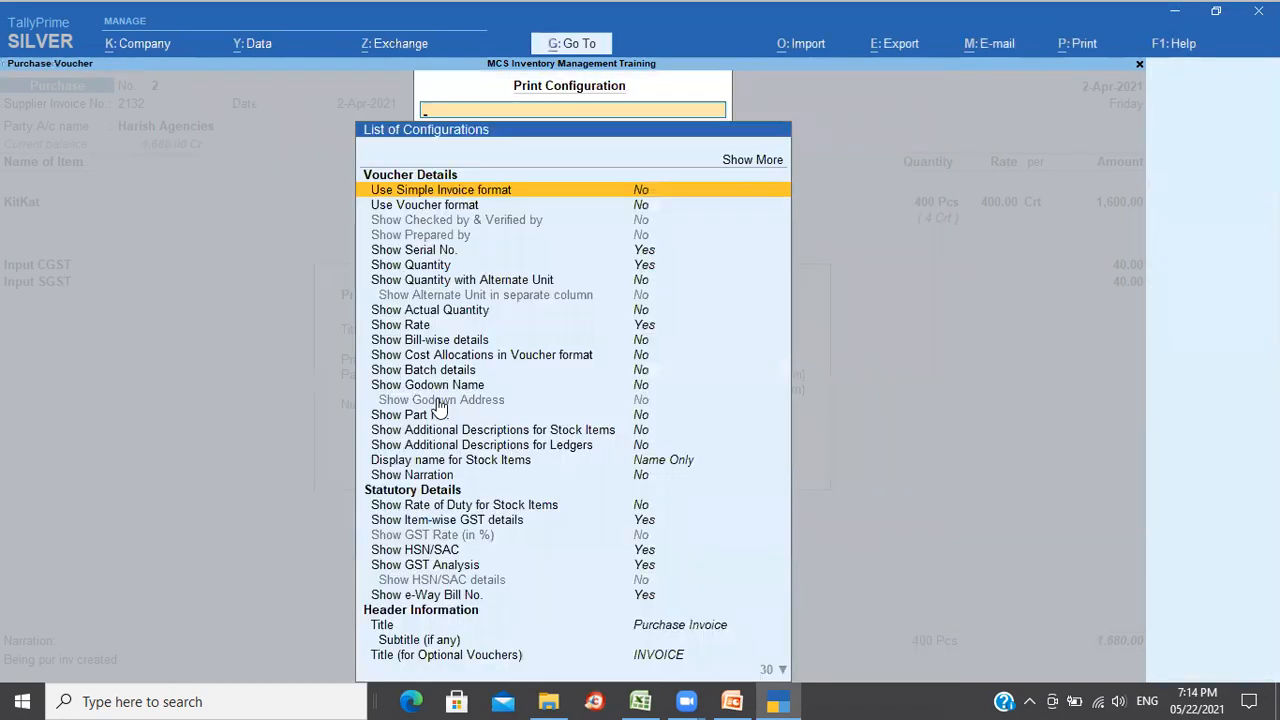
pyautogui.press('Down')
pyautogui.press('Down')
pyautogui.press('Down')
pyautogui.press('Down')
pyautogui.press('Down')
pyautogui.press('Down')
pyautogui.press('Down')
pyautogui.press('Down')
pyautogui.press('Down')
pyautogui.press('Down')
pyautogui.press('Down')
pyautogui.press('Down')
pyautogui.press('Down')
pyautogui.press('Down')
pyautogui.press('Down')
pyautogui.press('Down')
pyautogui.press('Down')
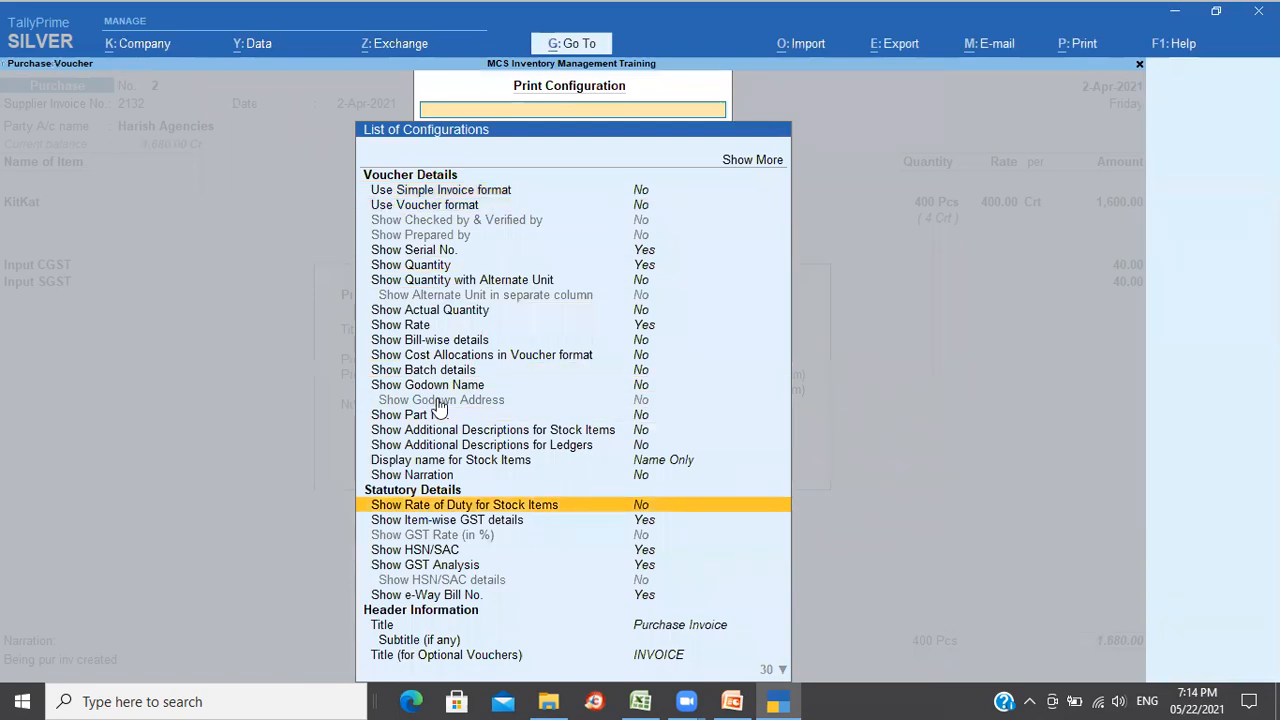
pyautogui.press('Return')
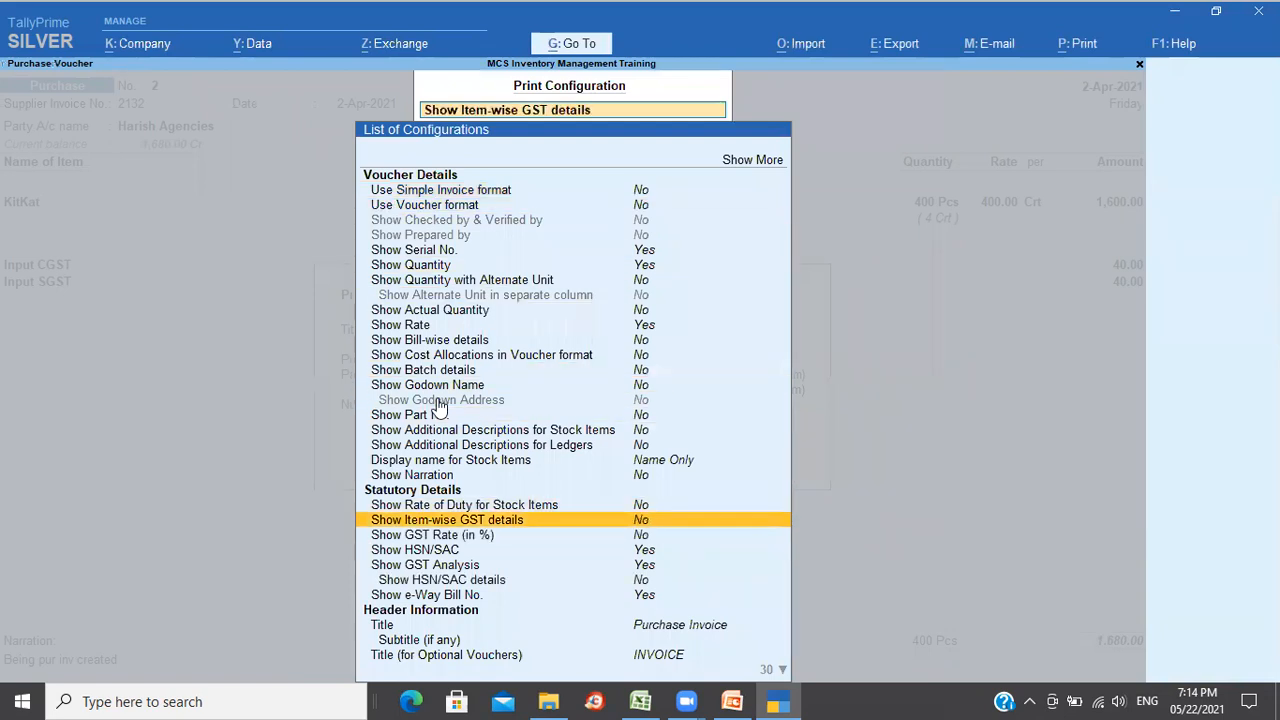
pyautogui.press('Down')
pyautogui.press('Down')
pyautogui.press('Down')
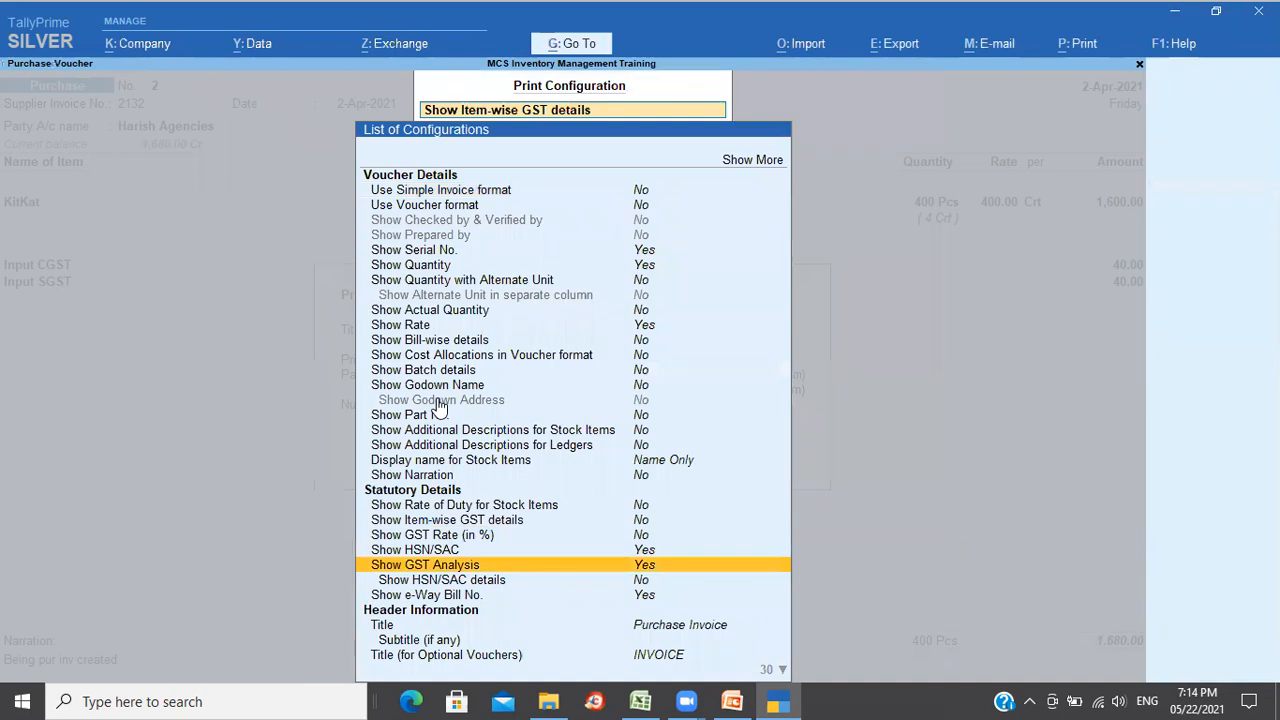
pyautogui.press('Down')
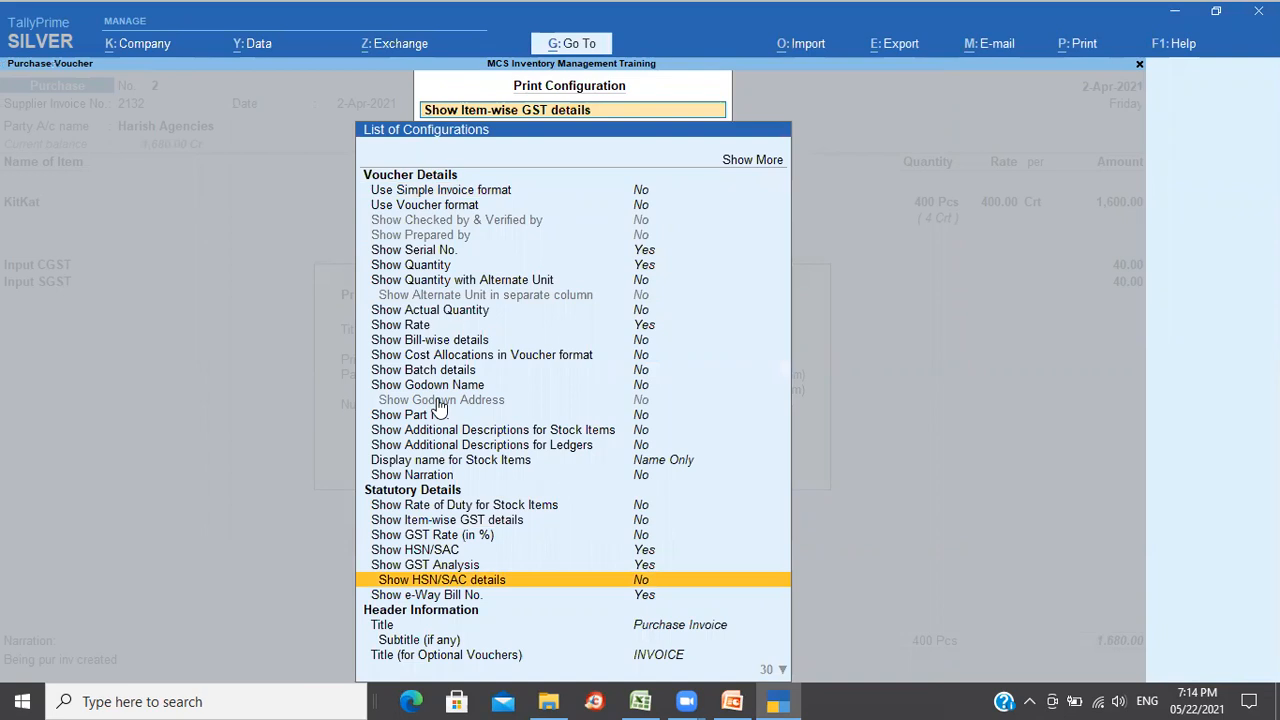
pyautogui.press('Escape')
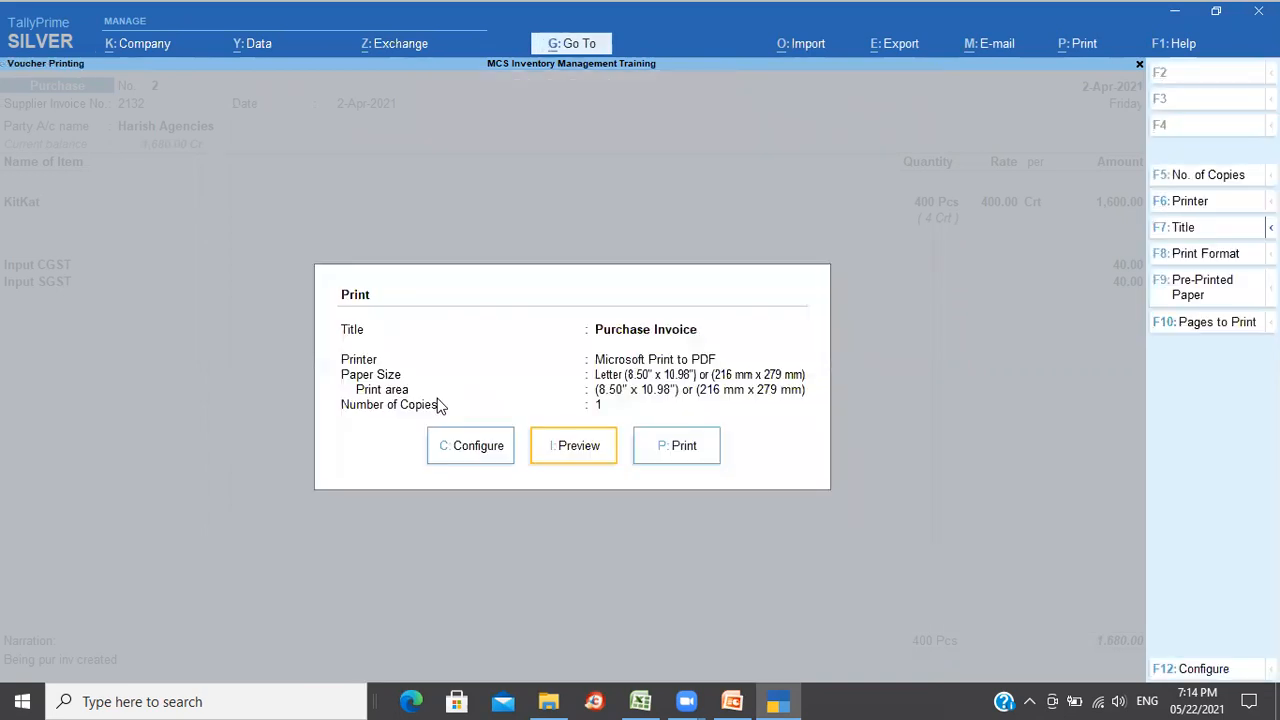
pyautogui.press('Left')
pyautogui.press('Return')
pyautogui.press('Down')
pyautogui.press('Down')
pyautogui.press('Down')
pyautogui.press('Down')
pyautogui.press('Down')
pyautogui.press('Down')
pyautogui.press('Down')
pyautogui.press('Down')
pyautogui.press('Down')
pyautogui.press('Down')
pyautogui.press('Down')
pyautogui.press('Down')
pyautogui.press('Down')
pyautogui.press('Down')
pyautogui.press('Down')
pyautogui.press('Down')
pyautogui.press('Down')
pyautogui.press('Down')
pyautogui.press('Down')
pyautogui.press('Down')
pyautogui.press('Down')
pyautogui.press('Down')
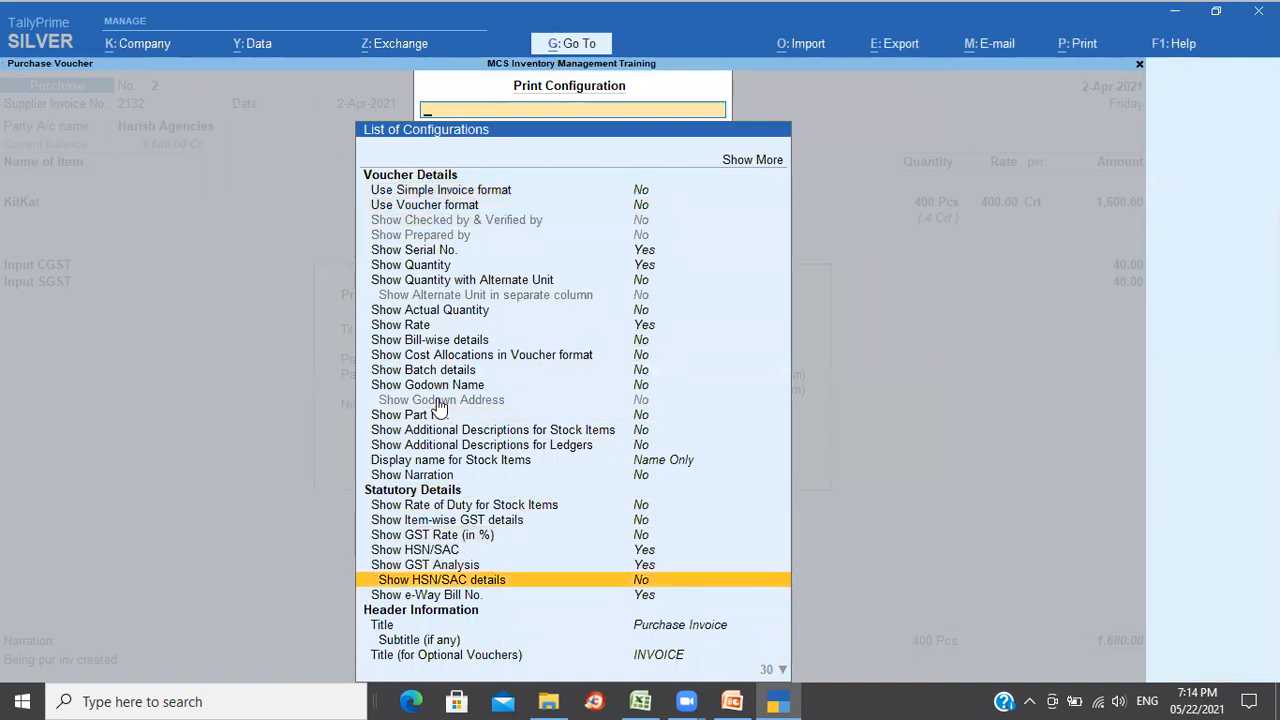
pyautogui.press('Escape')
pyautogui.press('Right')
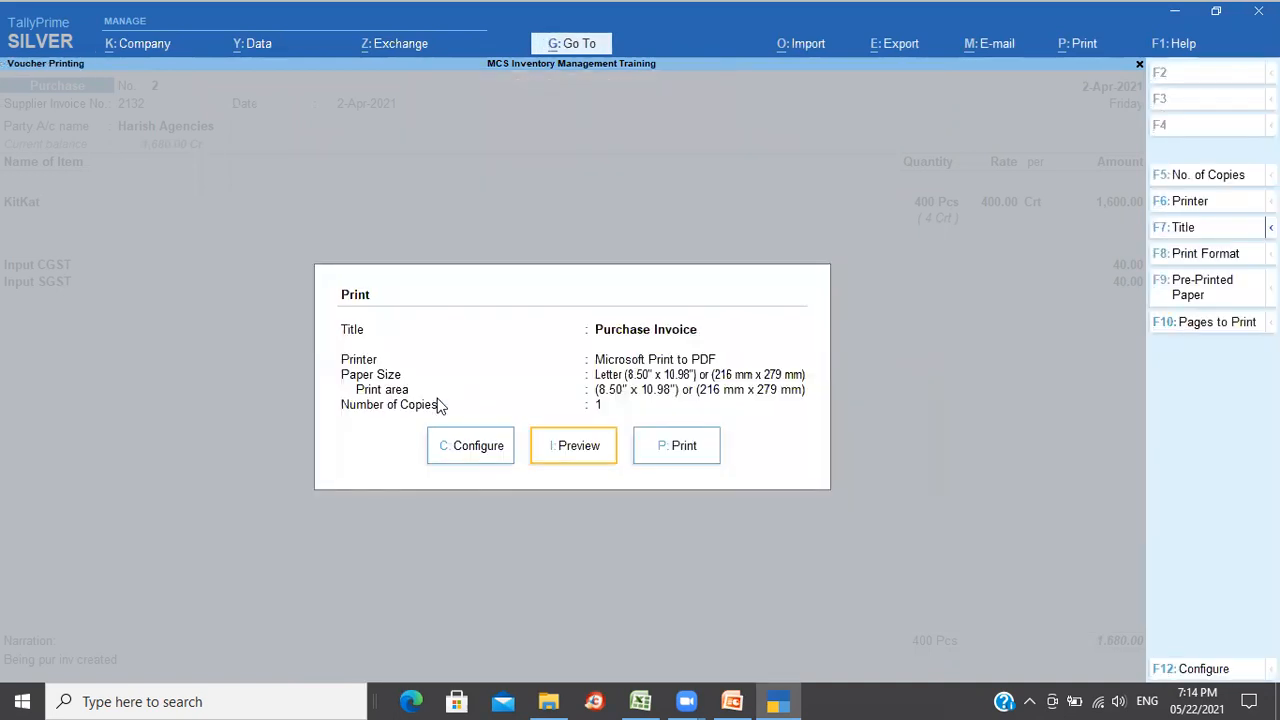
pyautogui.press('Return')
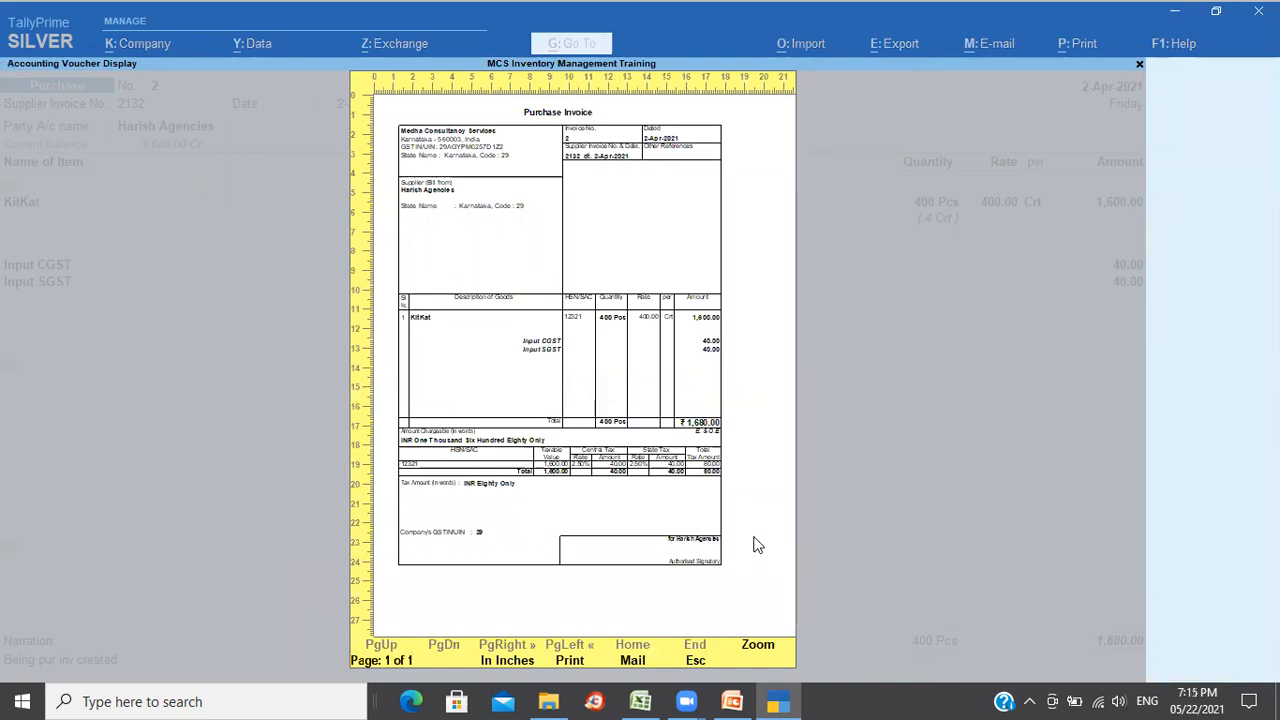
pyautogui.press('Return')
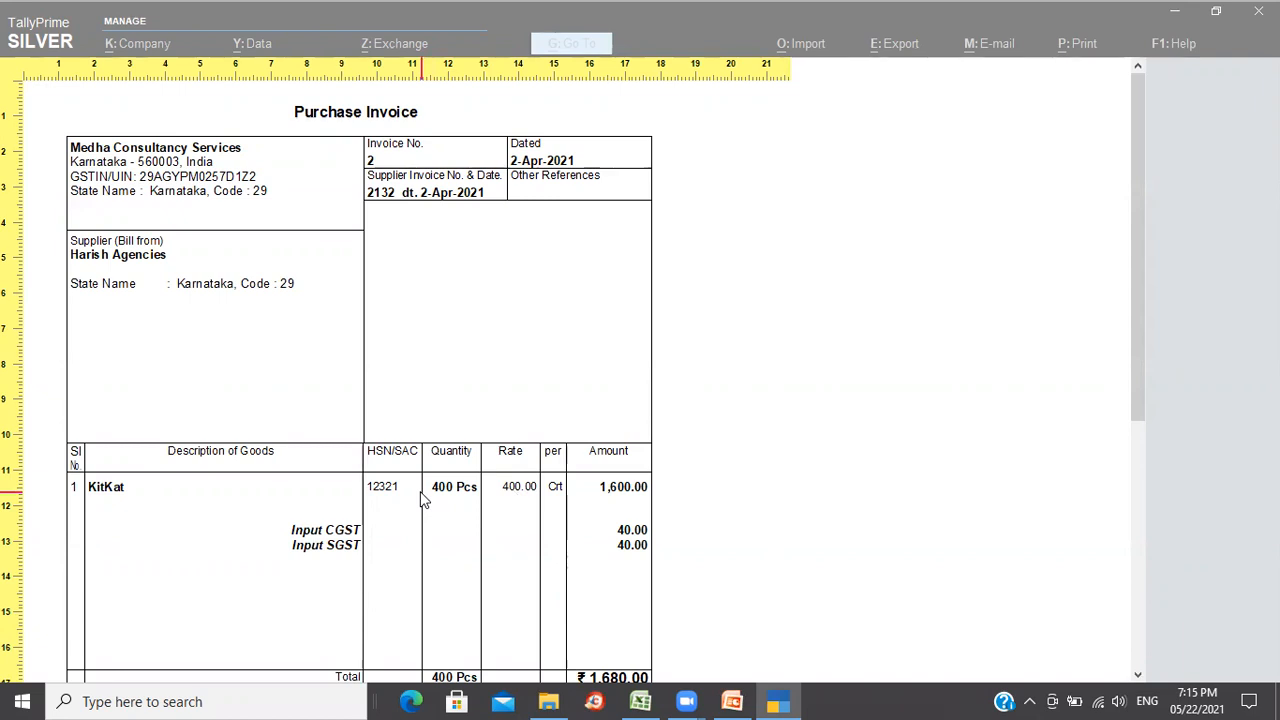
pyautogui.press('Escape')
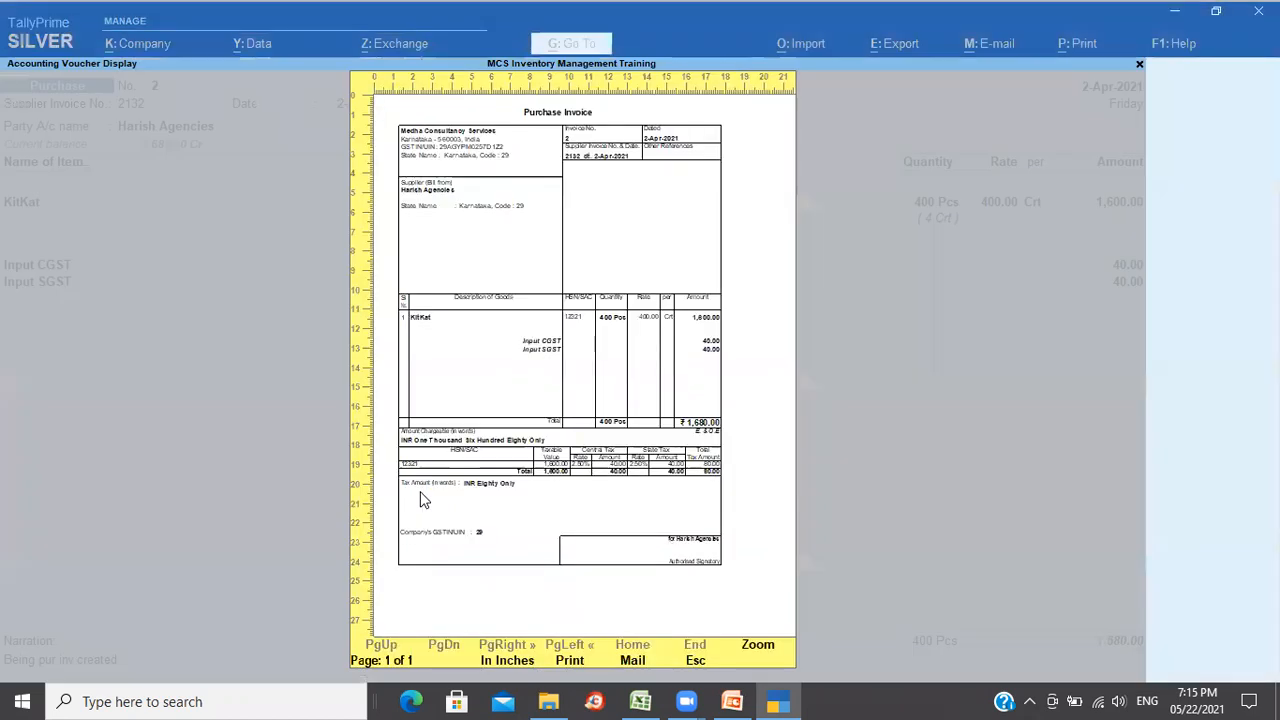
pyautogui.press('Escape')
# Step: In the invoice configuration, set Show Quantity with Alternate Unit and Show Alternate Unit in separate column to Yes
pyautogui.click(471, 451)
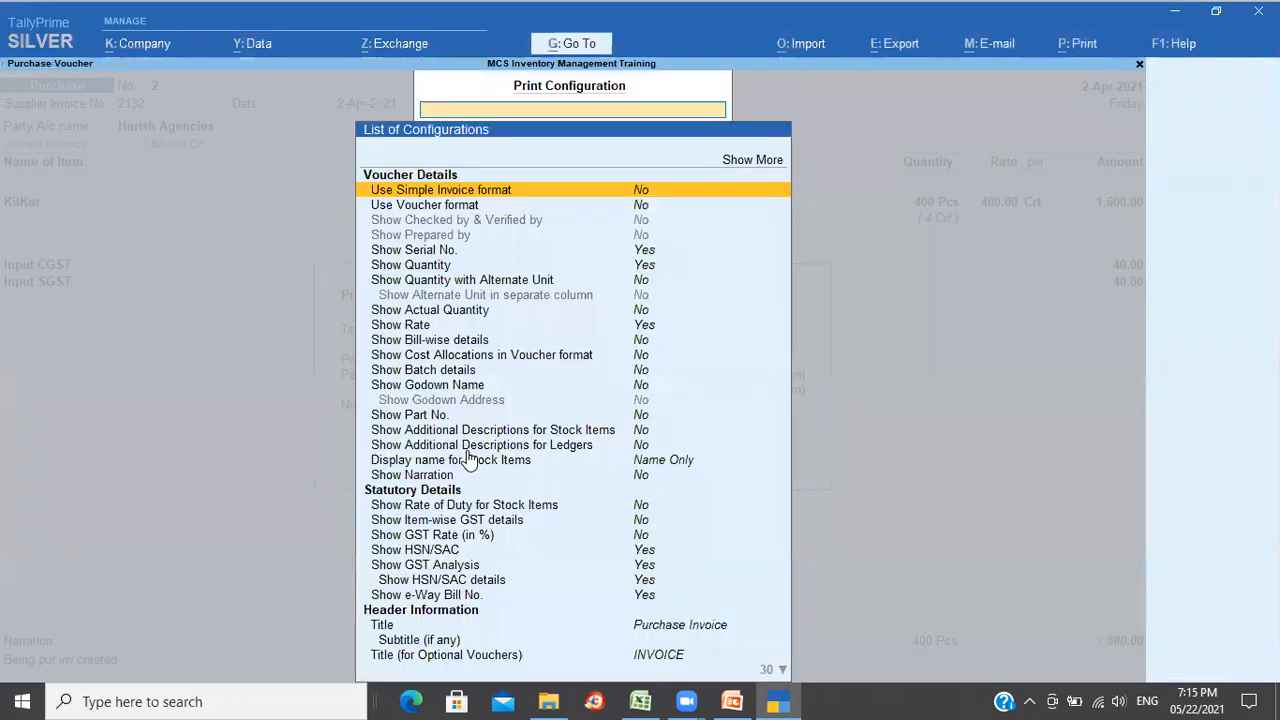
pyautogui.click(631, 283)
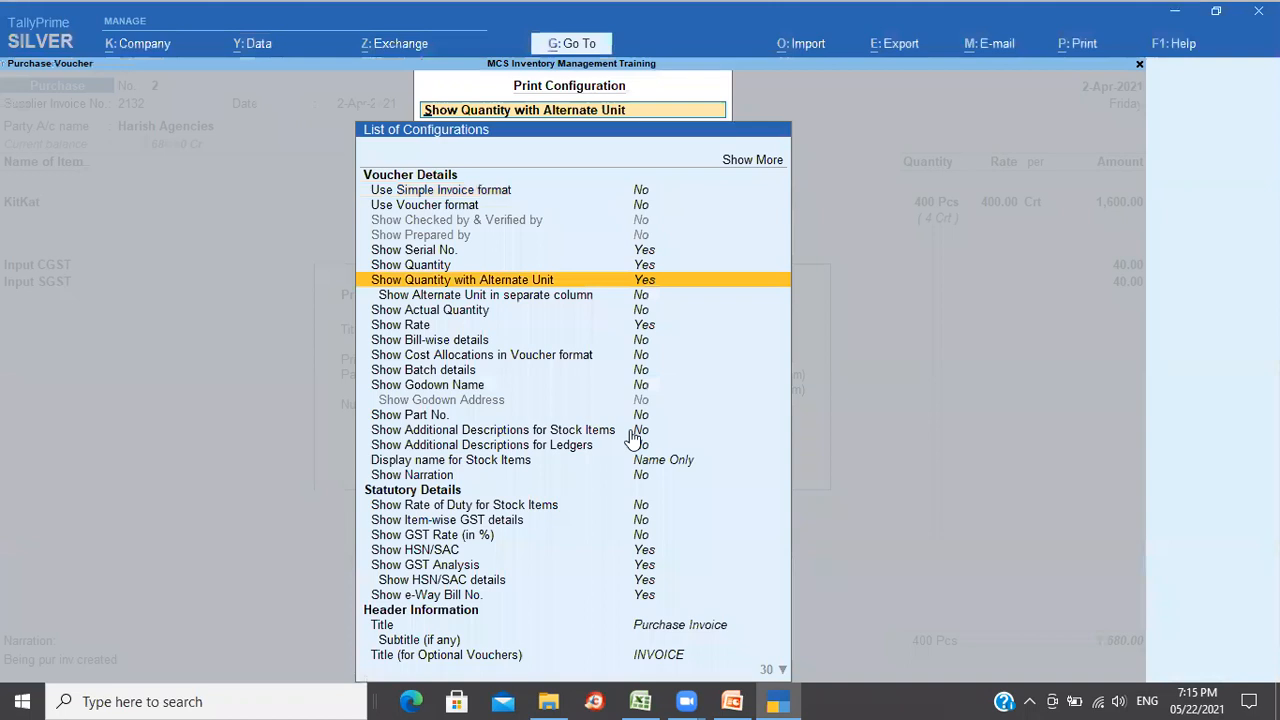
pyautogui.press('Return')
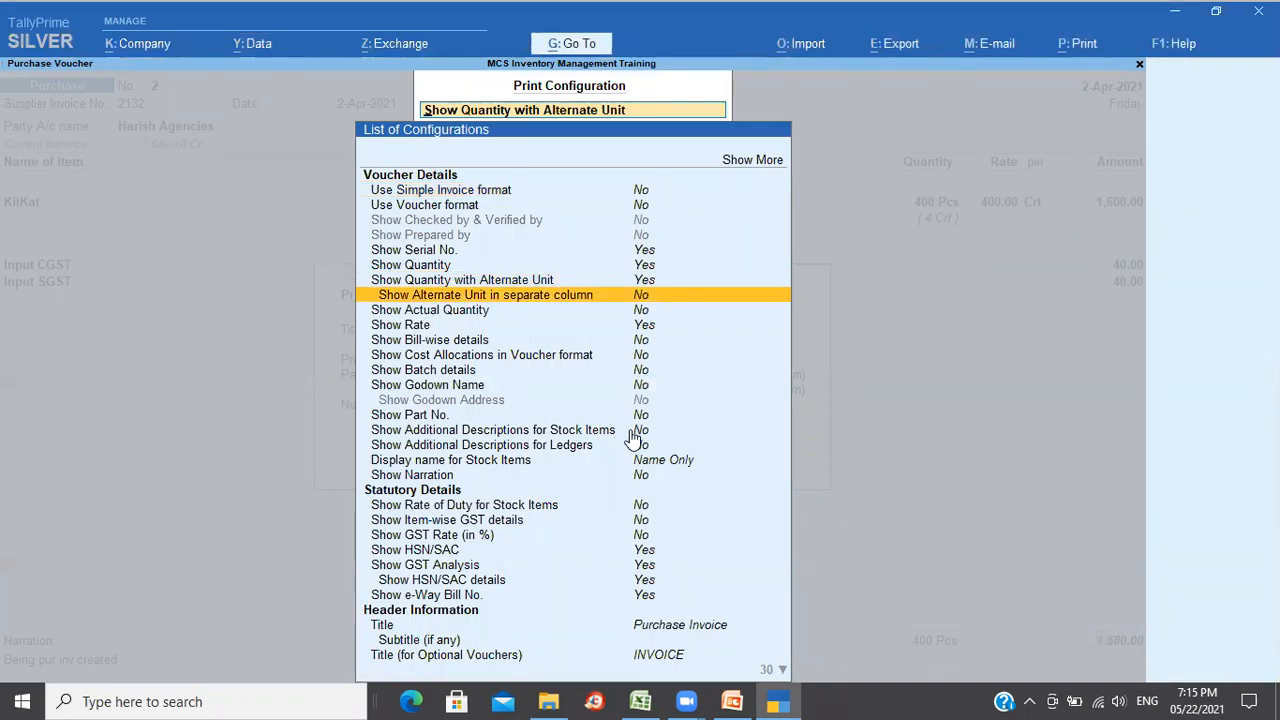
pyautogui.press('Return')
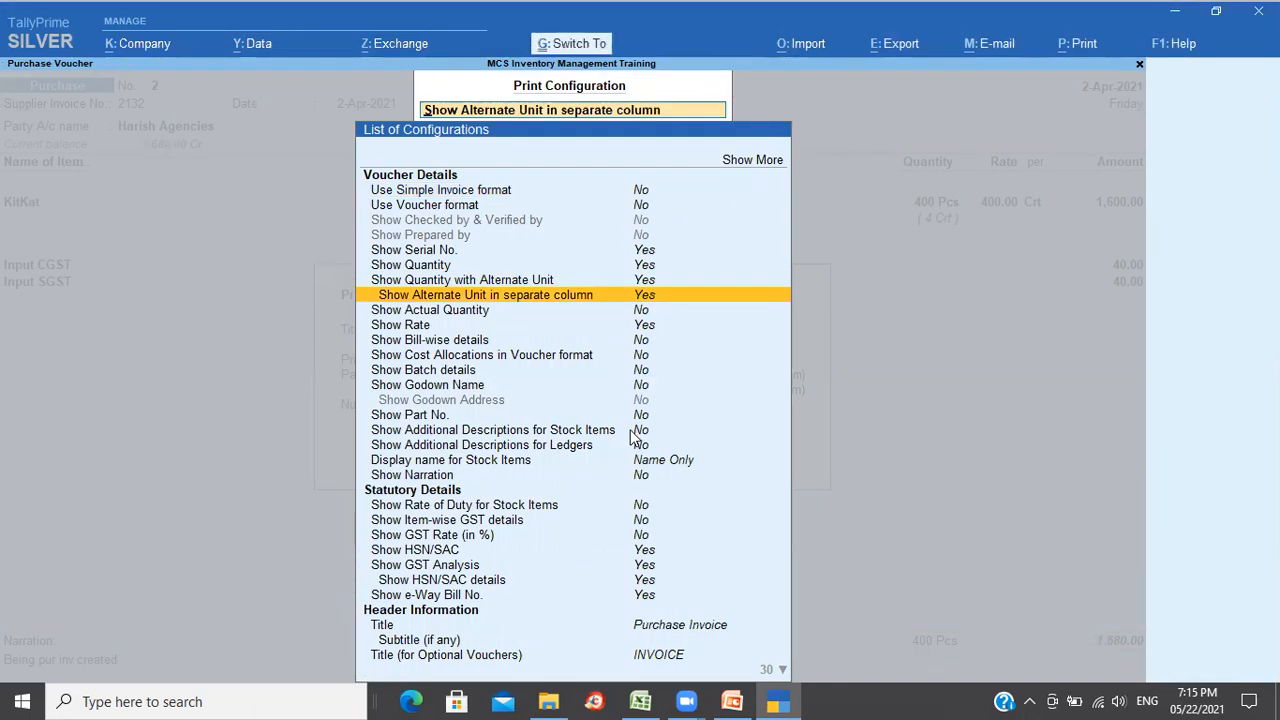
pyautogui.hotkey('ctrl', 'a')
# Step: Preview the purchase invoice zoomed in, showing KitKat as 4 Crt beside 400 Pcs
pyautogui.press('i')
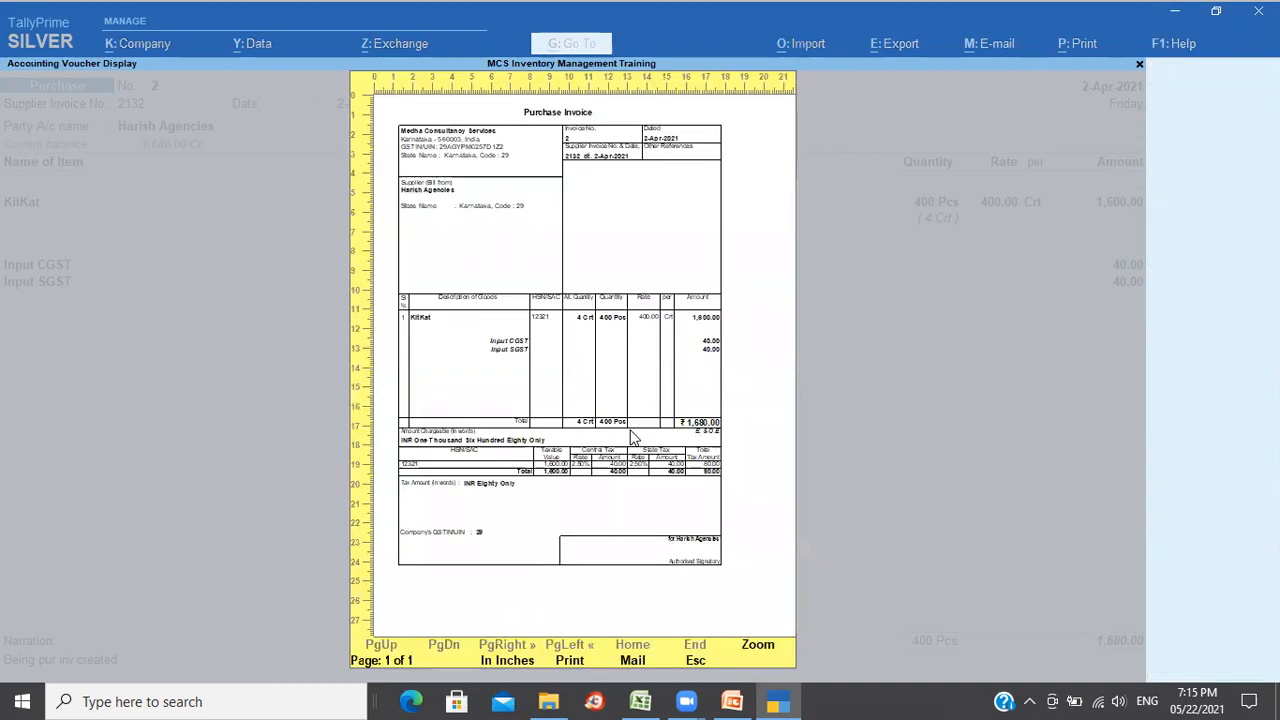
pyautogui.click(703, 466)
pyautogui.scroll(-3, 703, 465)
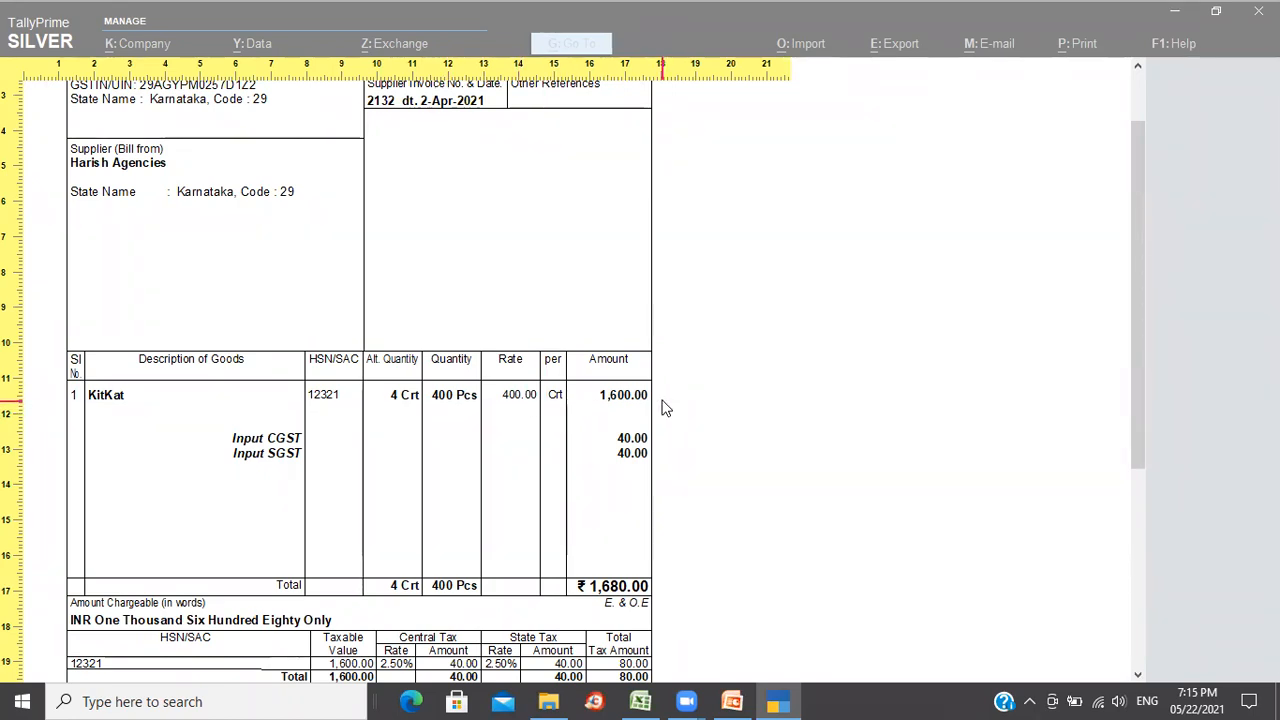
pyautogui.moveTo(1132, 384)
pyautogui.mouseDown()
pyautogui.moveTo(1142, 531)
pyautogui.moveTo(1134, 386)
pyautogui.mouseUp()
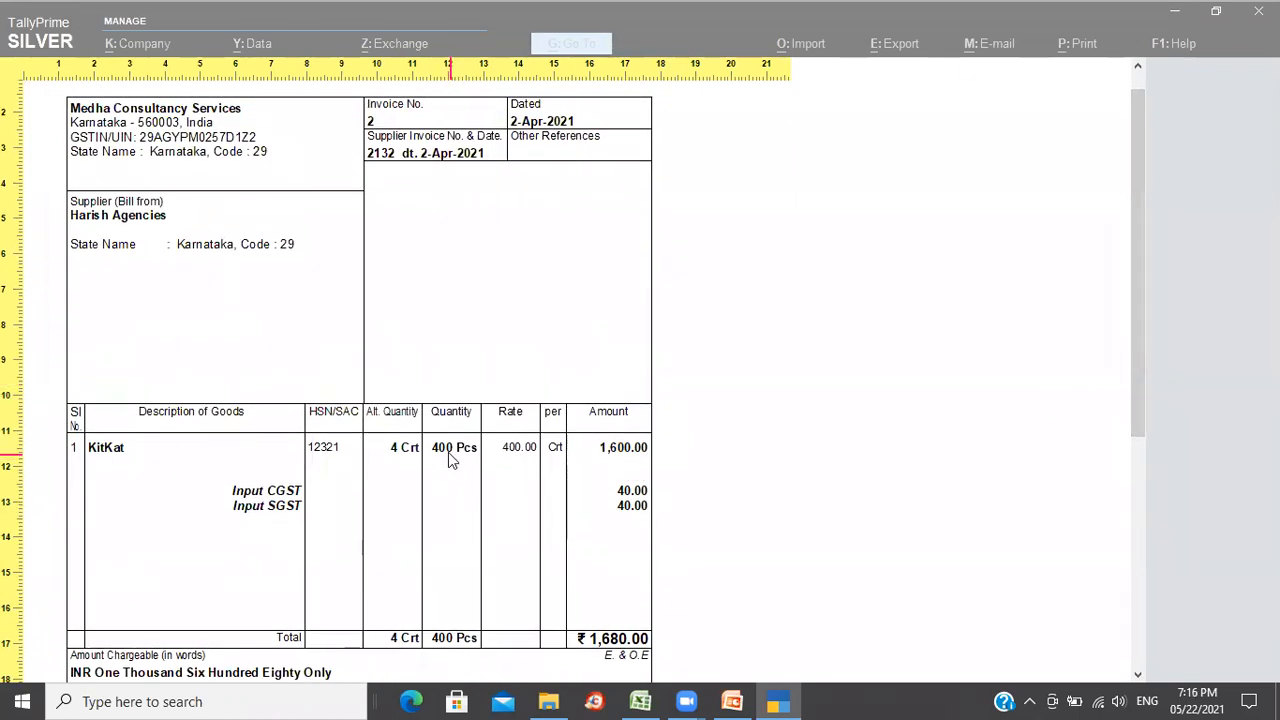
# Step: Close the preview and set Show Alternate Unit in separate column to No
pyautogui.press('Escape')
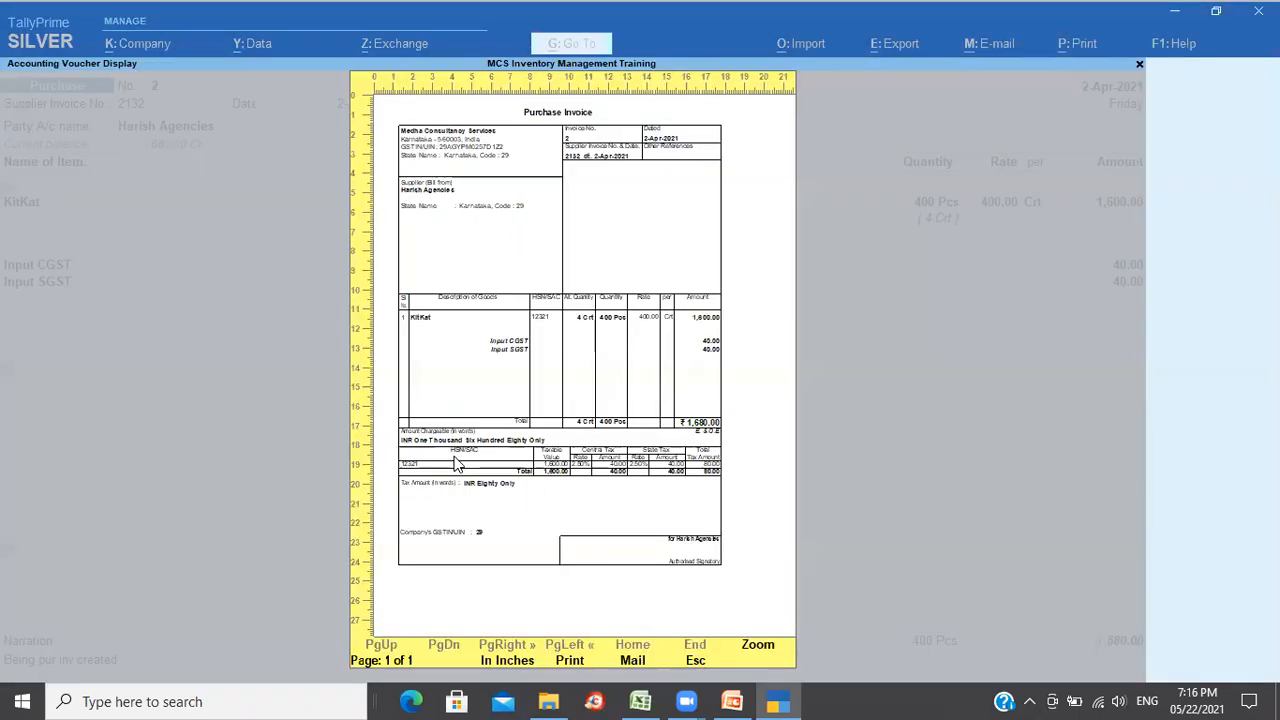
pyautogui.press('Escape')
pyautogui.click(456, 462)
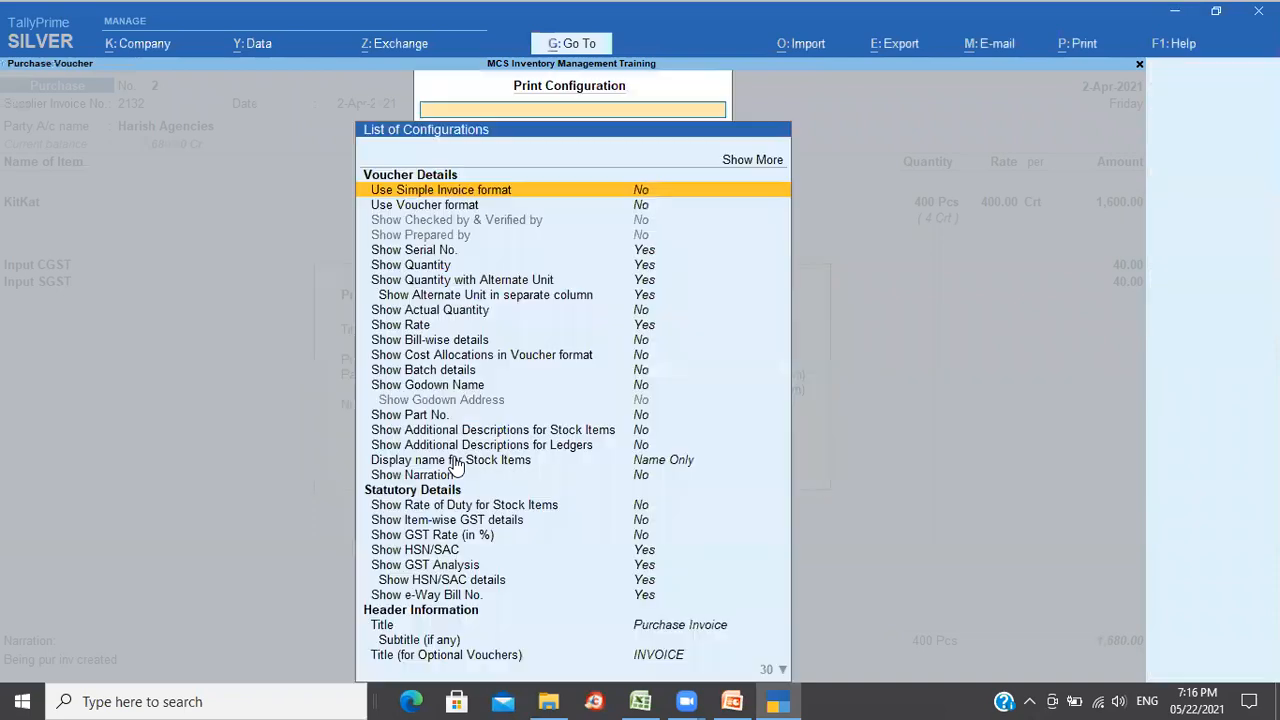
pyautogui.click(622, 297)
pyautogui.press('Escape')
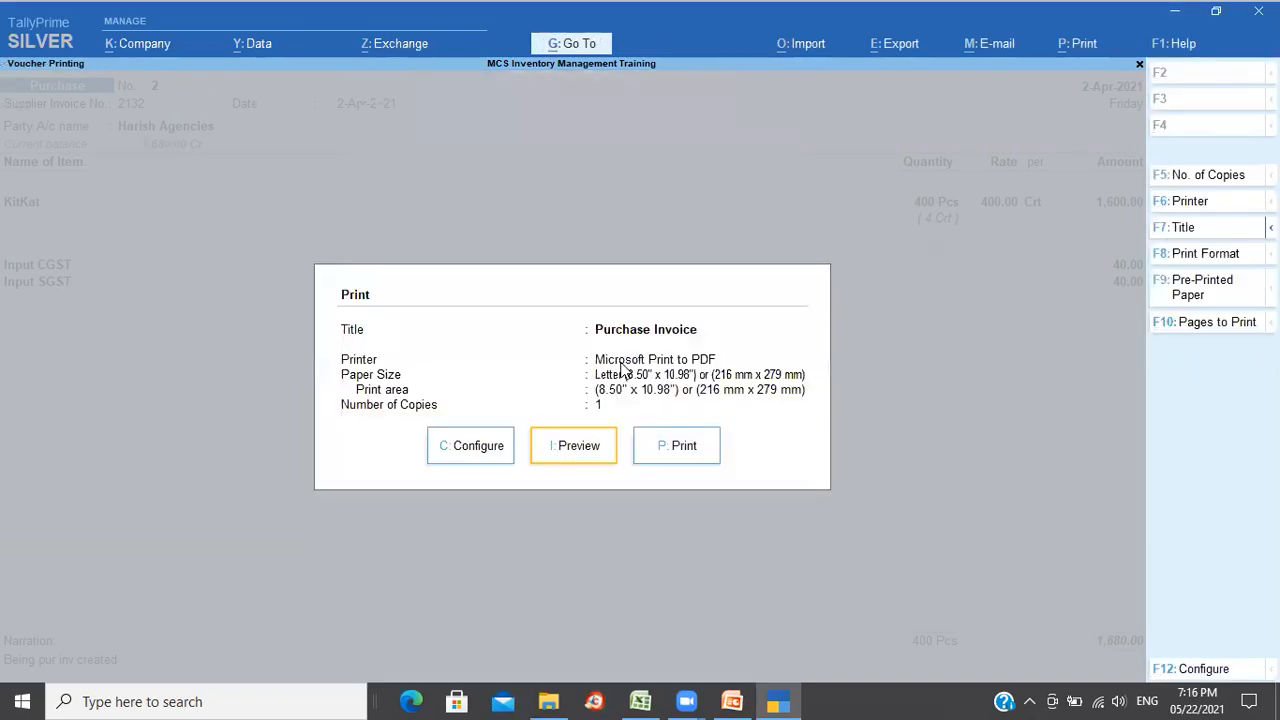
# Step: Preview the invoice zoomed in, showing KitKat at 400 Pcs (4 Crt), 400.00 per Crt, total 1,680.00
pyautogui.click(570, 448)
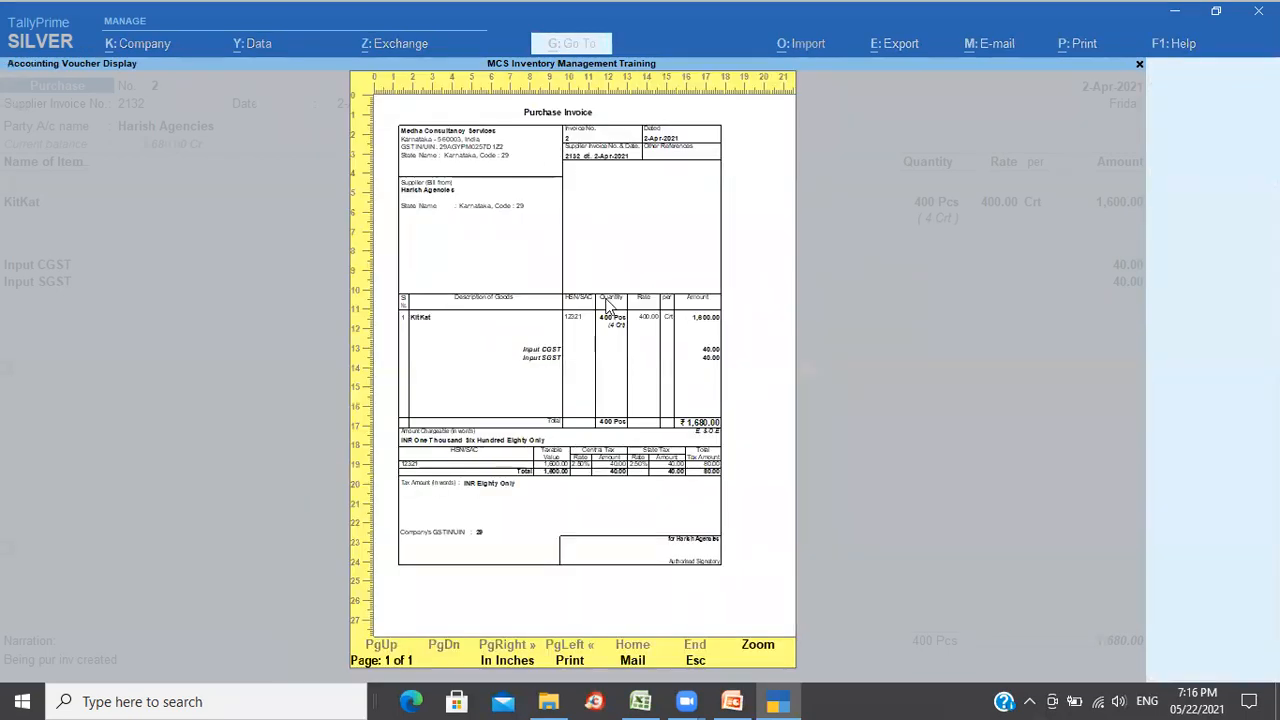
pyautogui.press('Return')
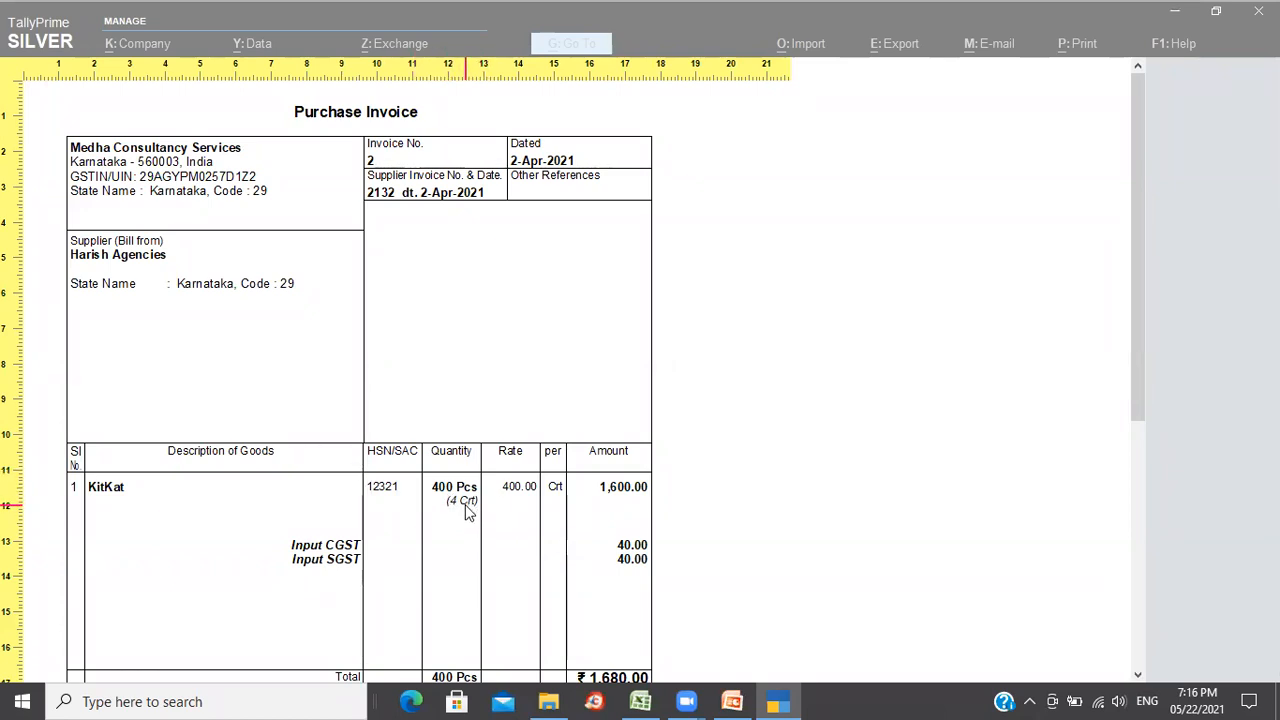
pyautogui.moveTo(1134, 392); pyautogui.dragTo(1132, 358)
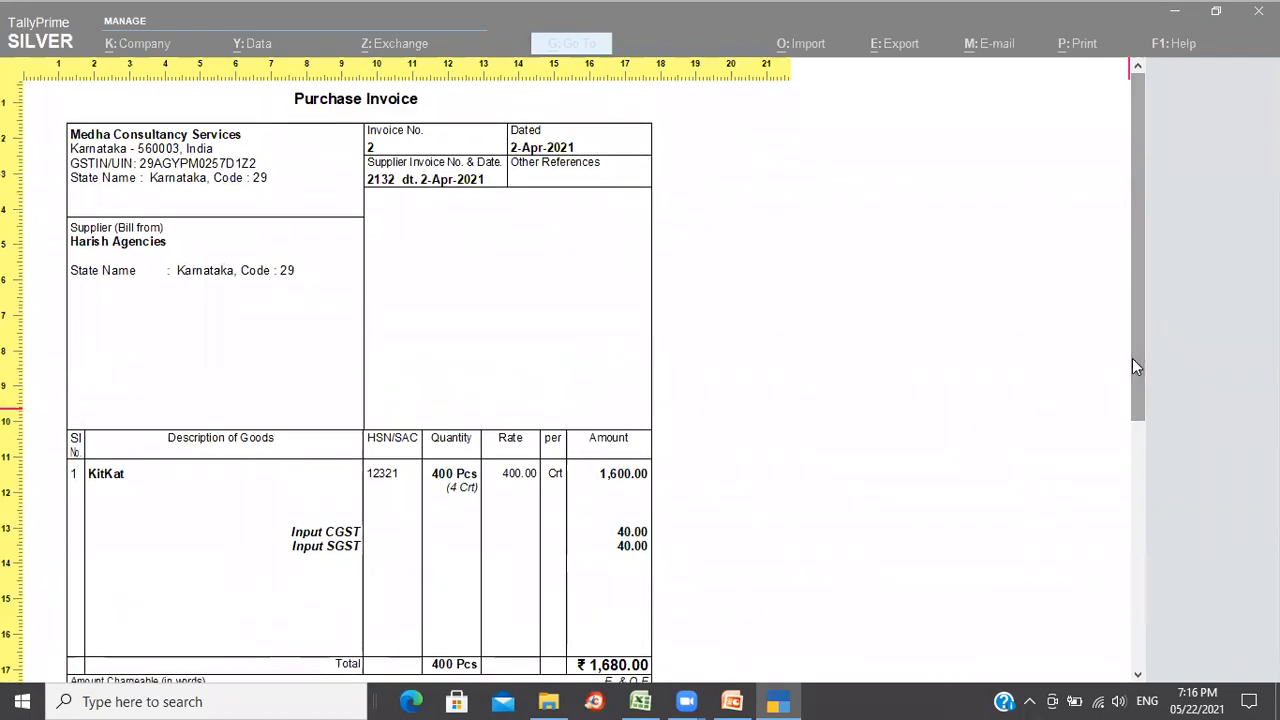
pyautogui.press('Escape')
# Step: Quit the purchase voucher and return to the Gateway of Tally
pyautogui.press('Escape')
pyautogui.press('Escape')
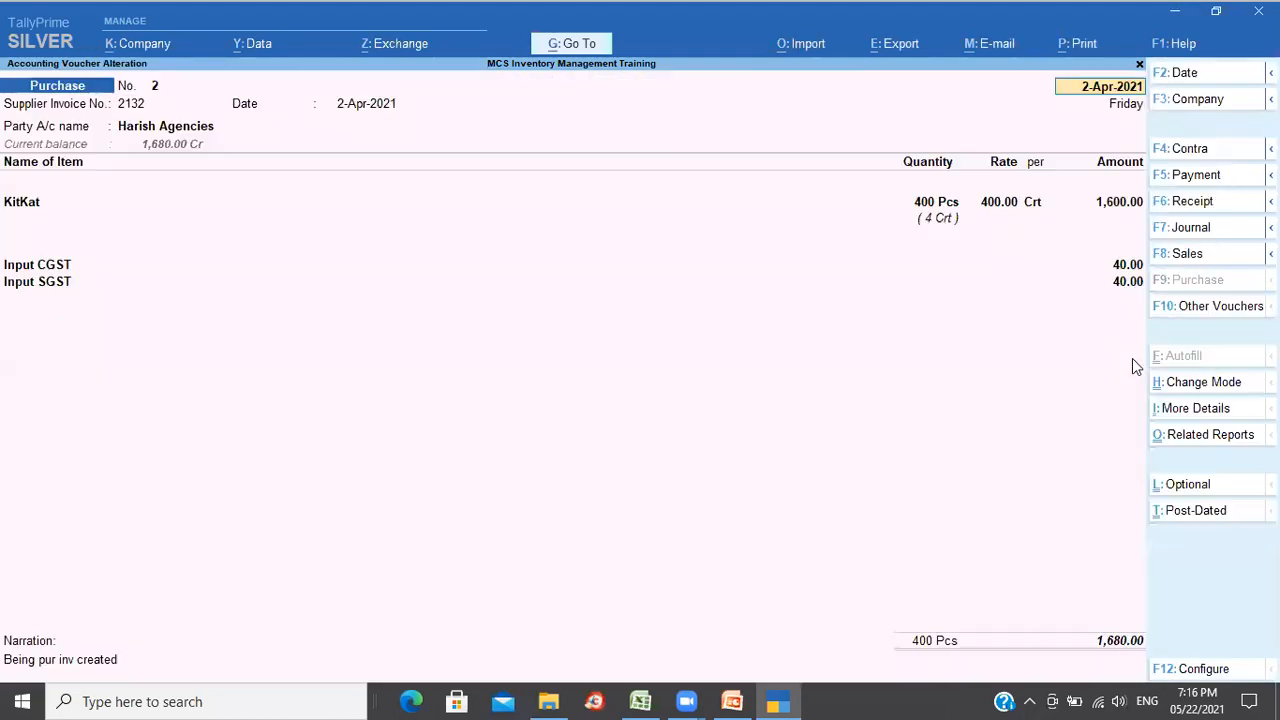
pyautogui.press('Escape')
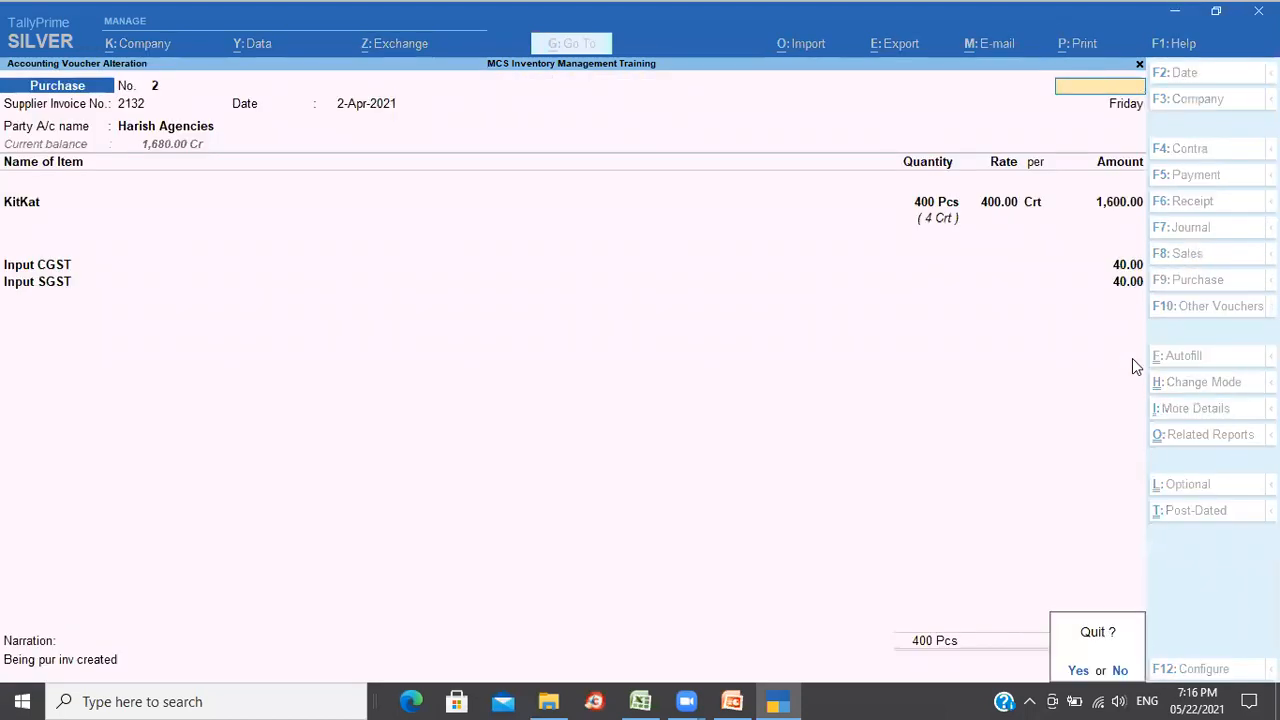
pyautogui.press('y')
pyautogui.press('Escape')
pyautogui.press('y')
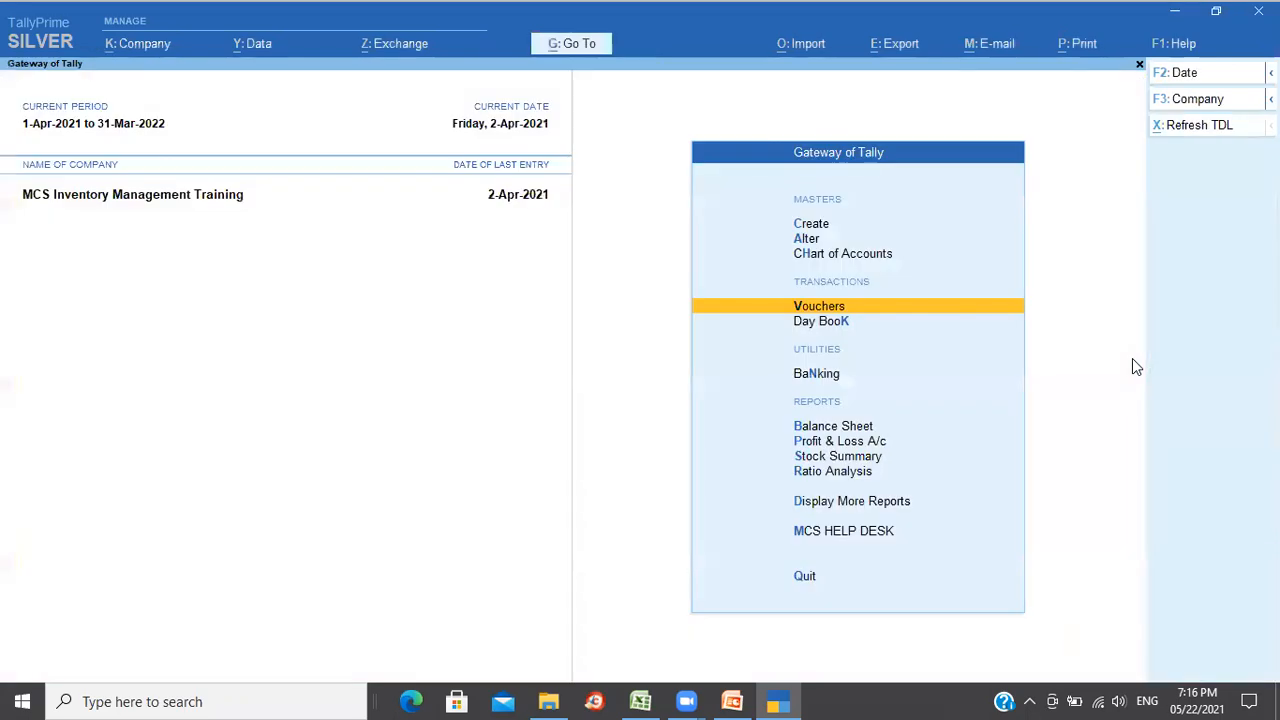
# Step: Open the Stock Summary and expand FMCG Products to reach KitKat at 600 Pcs worth 2,400.00
pyautogui.click(828, 456)
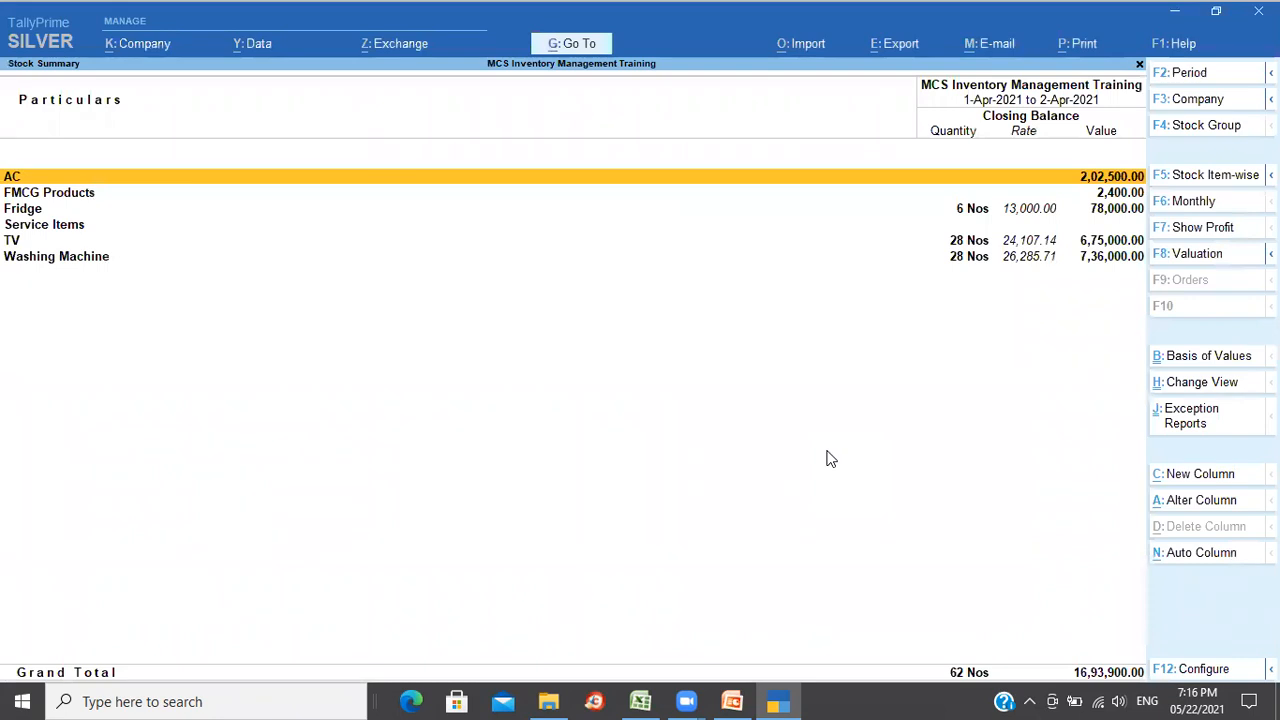
pyautogui.press('Down')
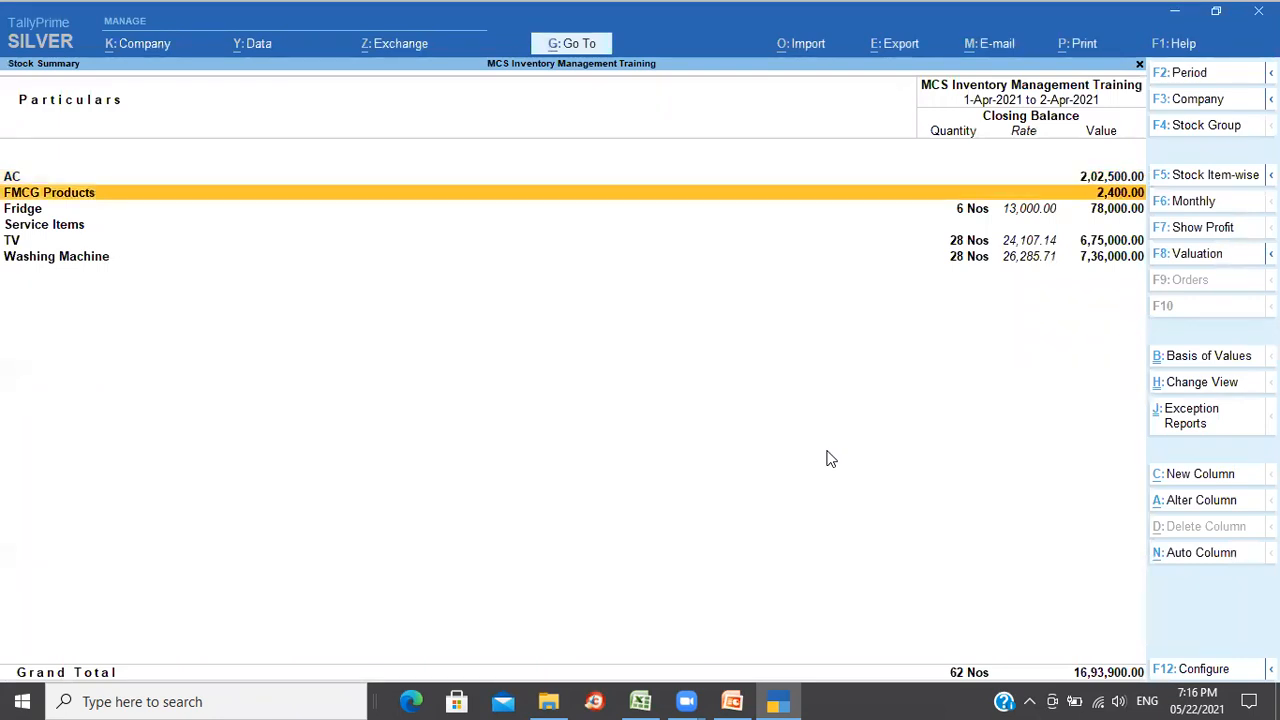
pyautogui.hotkey('shift', 'Return')
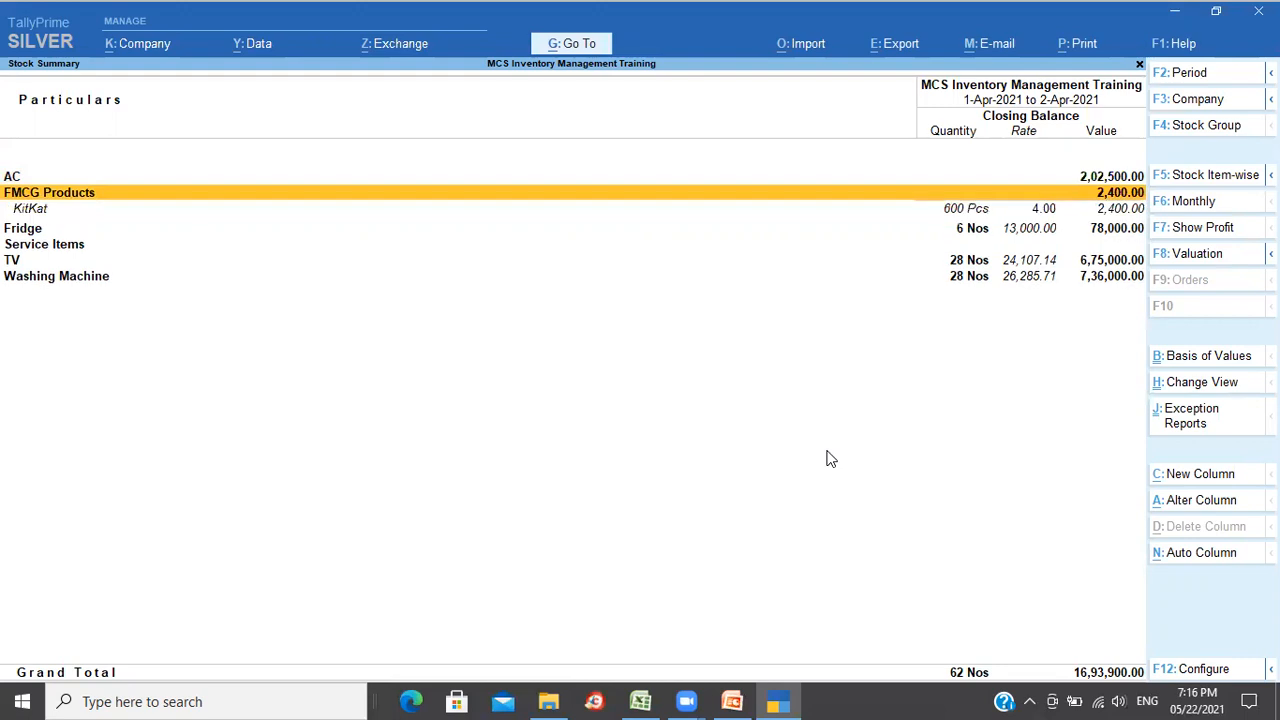
pyautogui.press('Down')
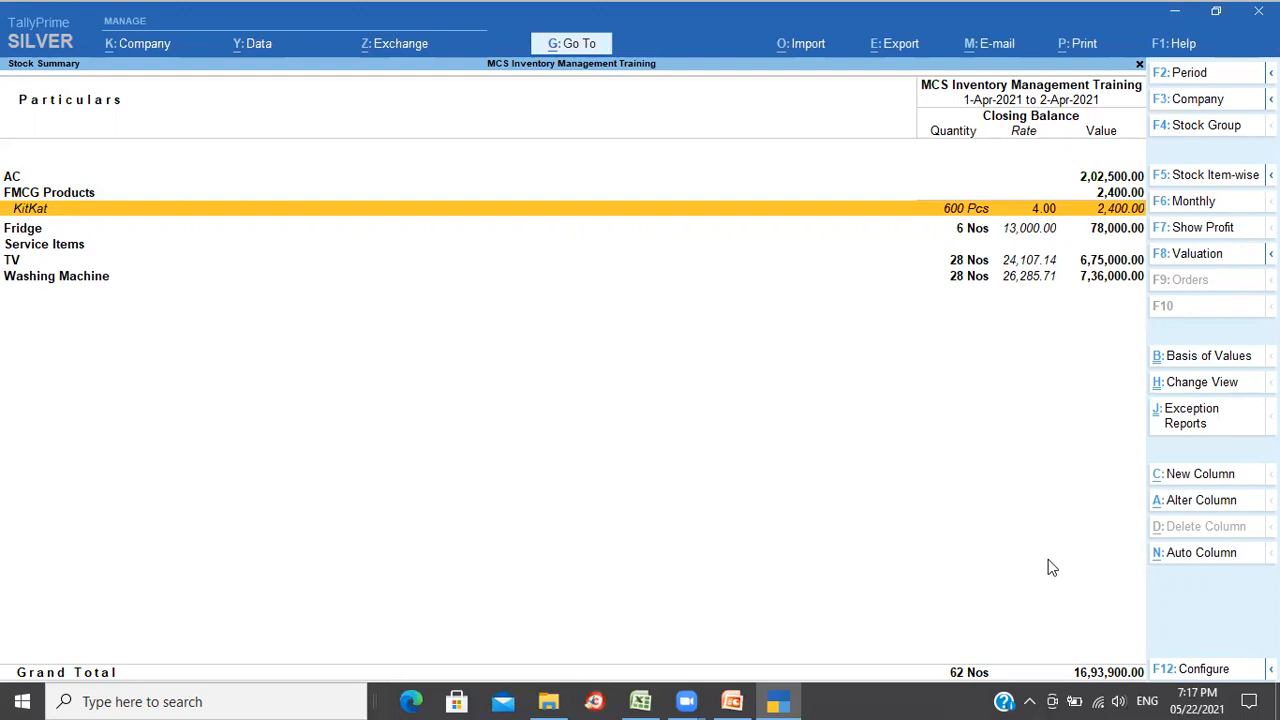
# Step: Set Show Alternate Units to Yes in the Stock Summary configuration so KitKat reads 600 Pcs (6 Crt)
pyautogui.click(1221, 678)
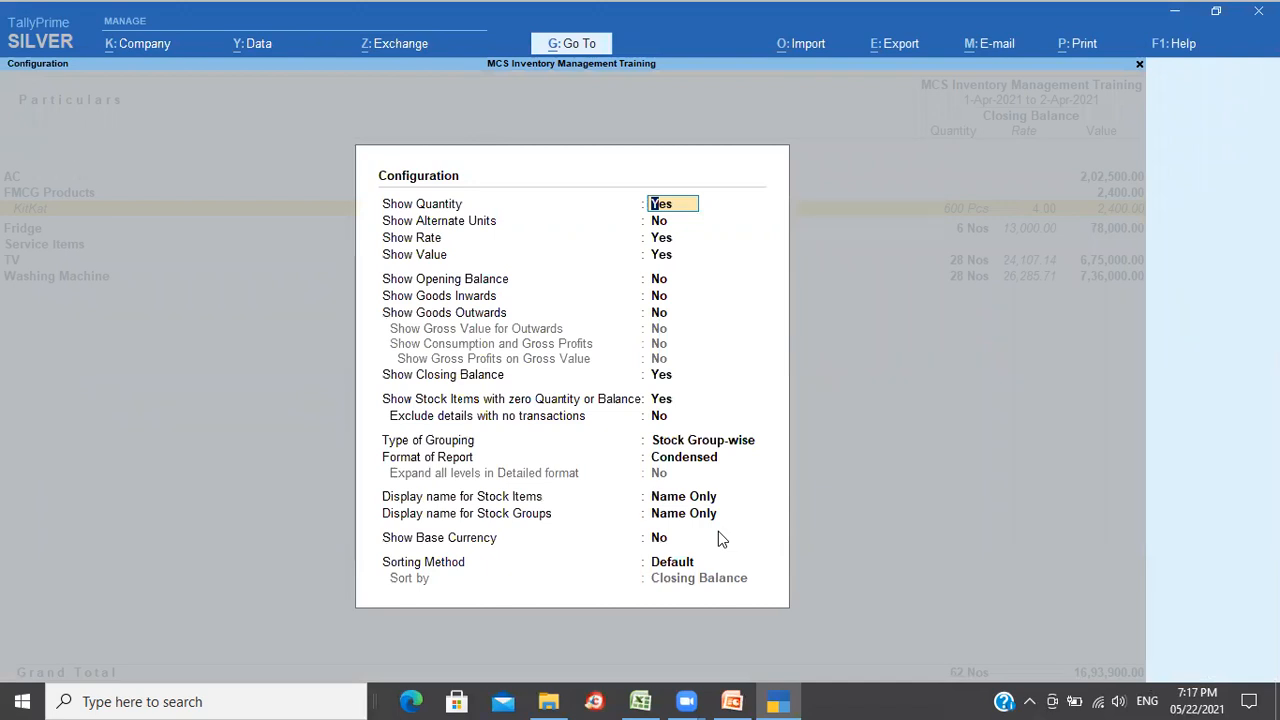
pyautogui.click(659, 222)
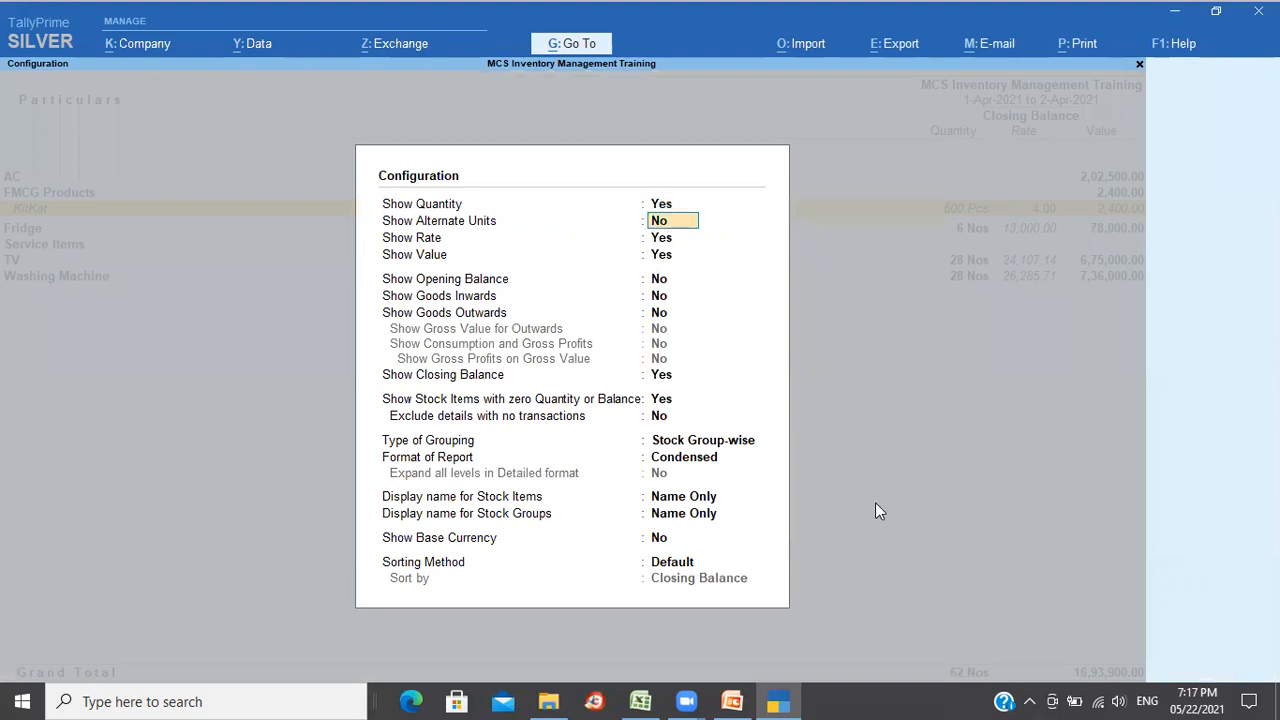
pyautogui.write('y')
pyautogui.press('Return')
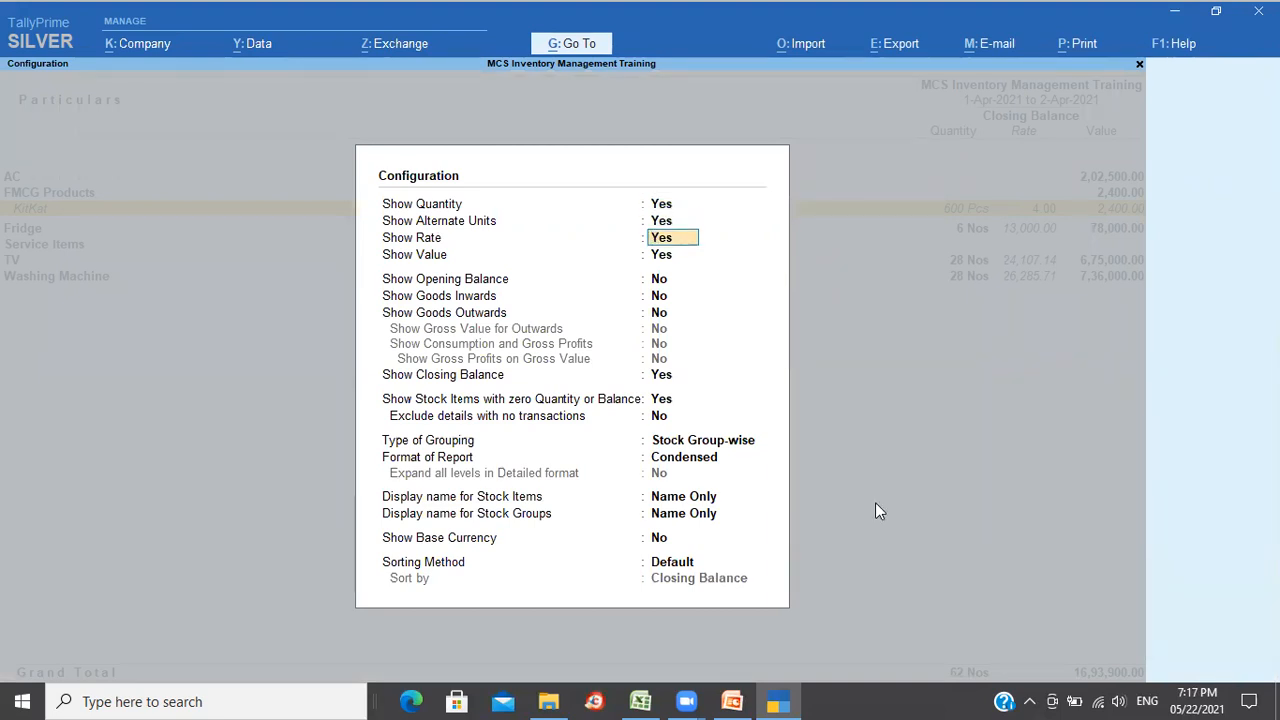
pyautogui.hotkey('ctrl', 'a')
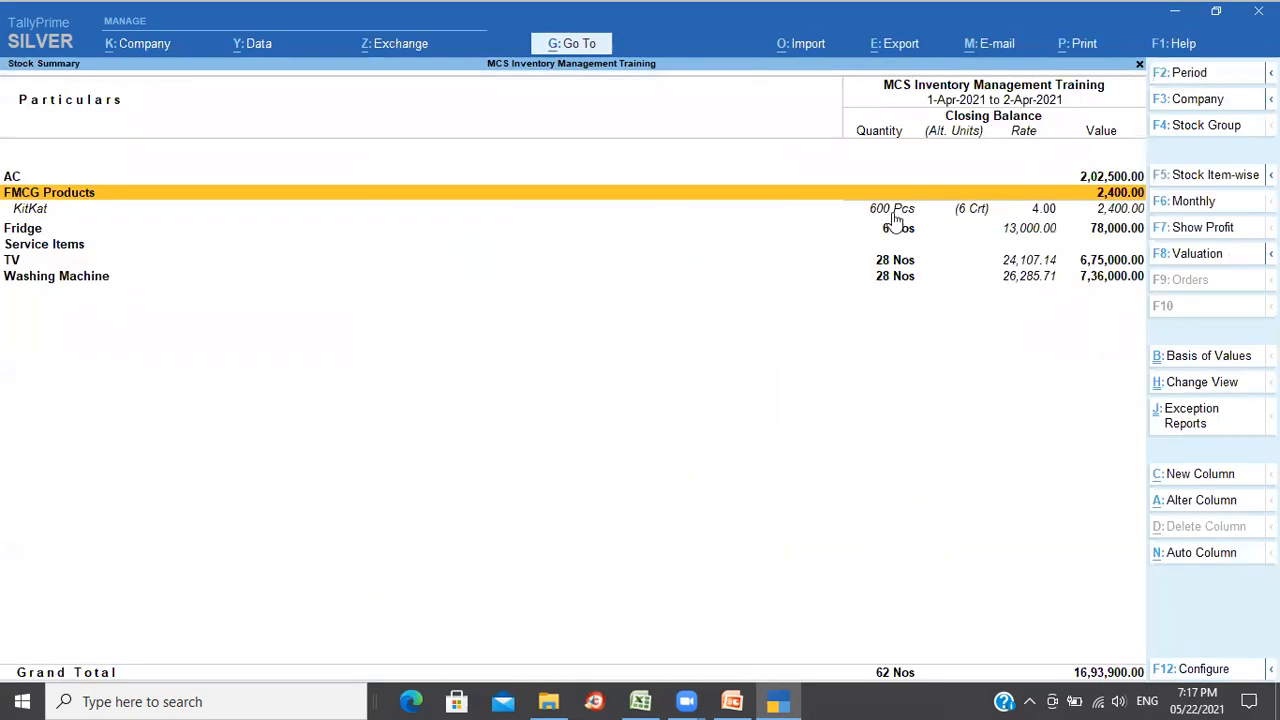
pyautogui.press('Down')
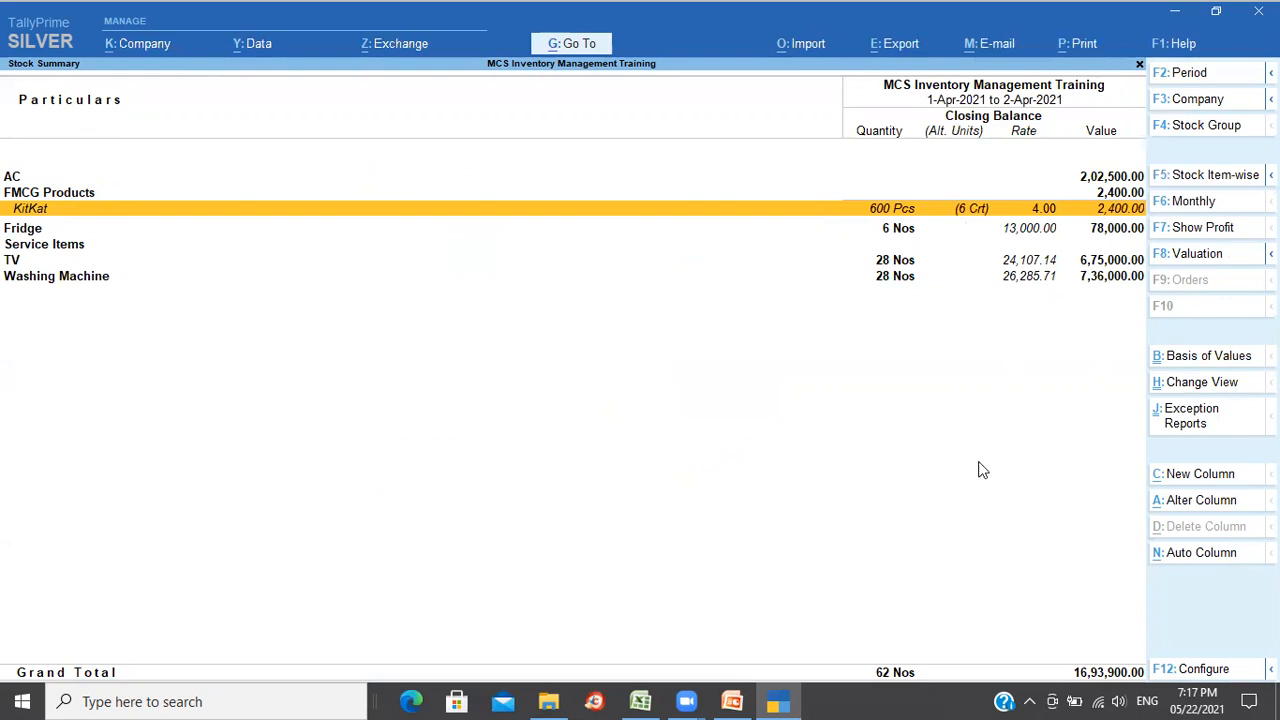
# Step: Start a new Sales voucher (F8) with Cash as the party
pyautogui.press('Escape')
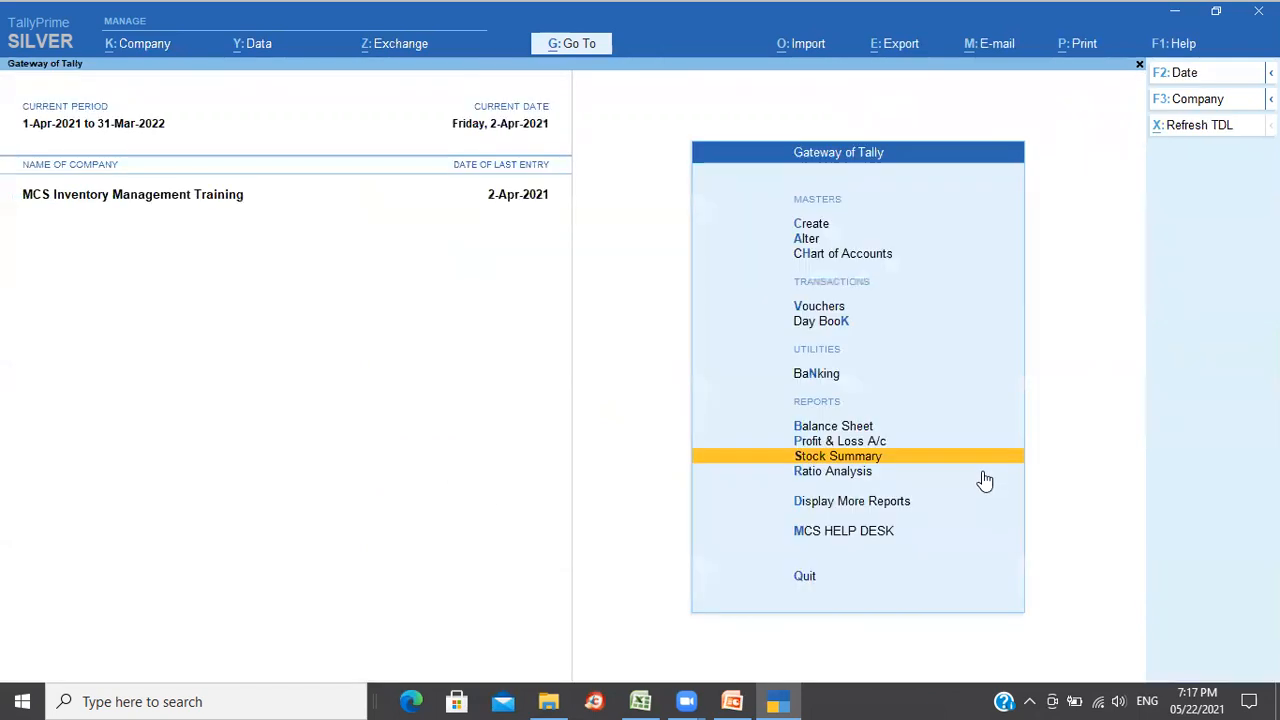
pyautogui.press('Up')
pyautogui.press('Up')
pyautogui.press('Up')
pyautogui.press('Up')
pyautogui.press('Up')
pyautogui.press('Return')
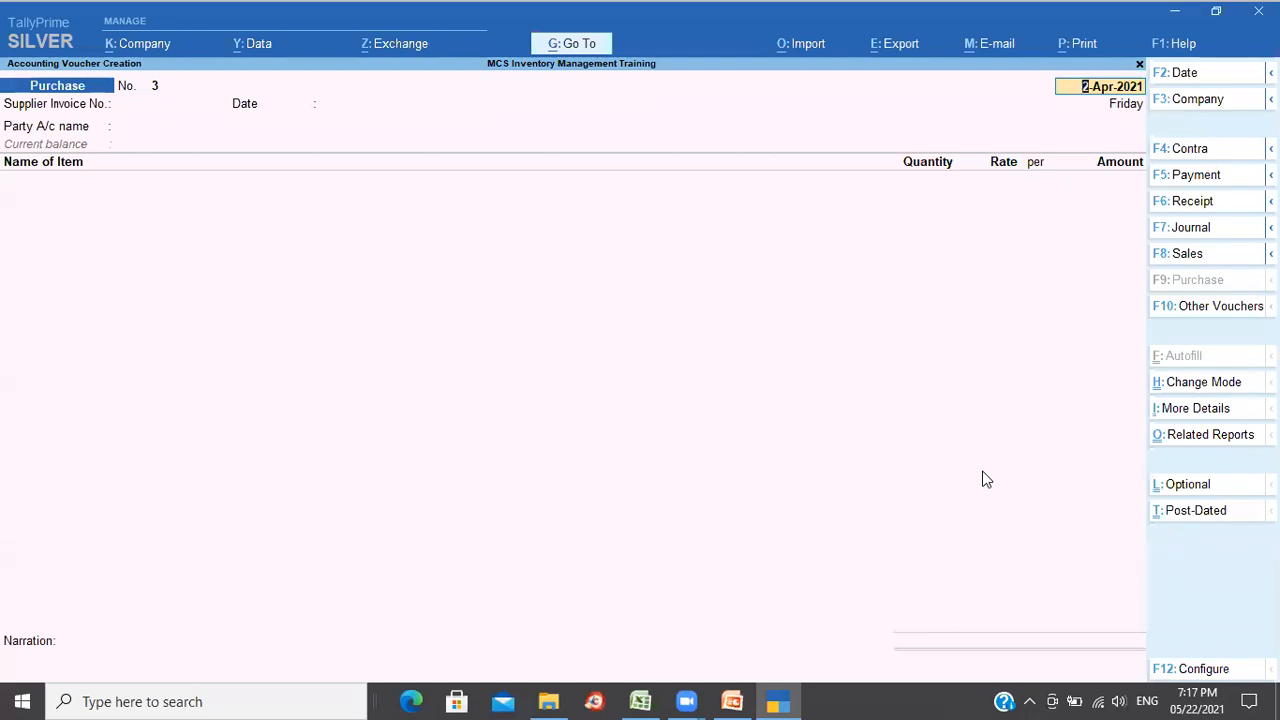
pyautogui.press('F8')
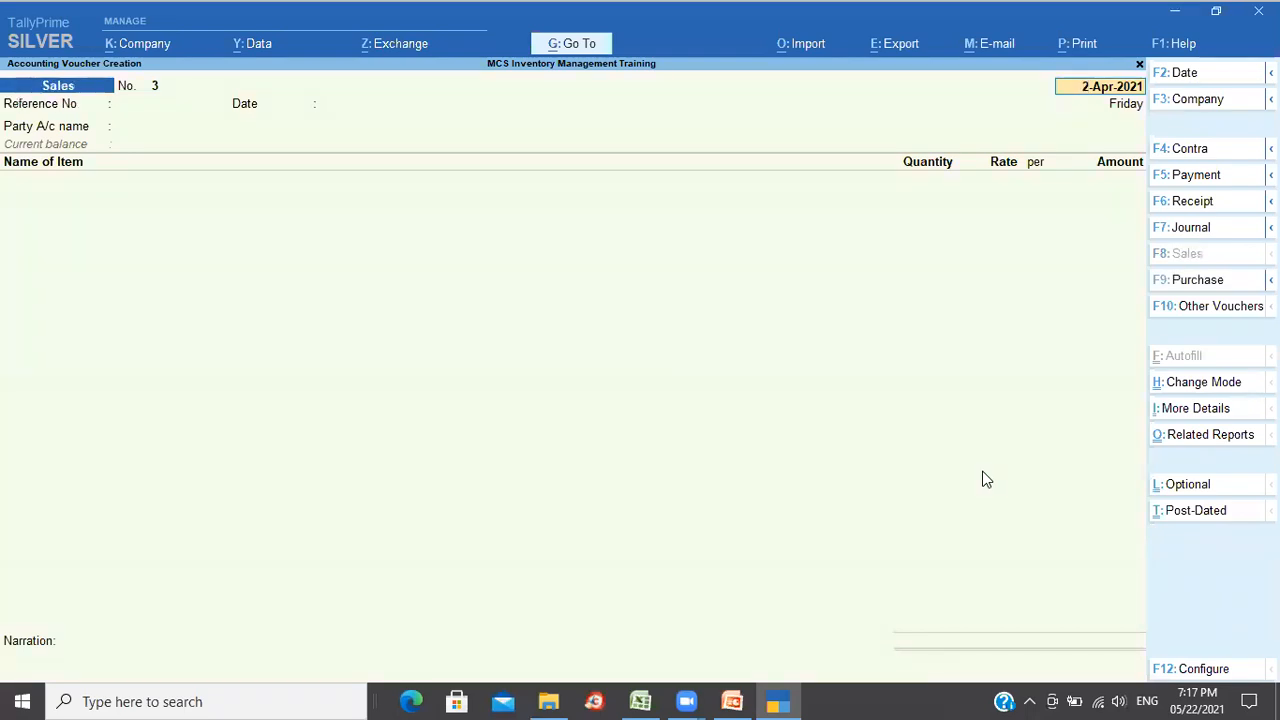
pyautogui.press('Return')
pyautogui.press('Return')
pyautogui.press('Return')
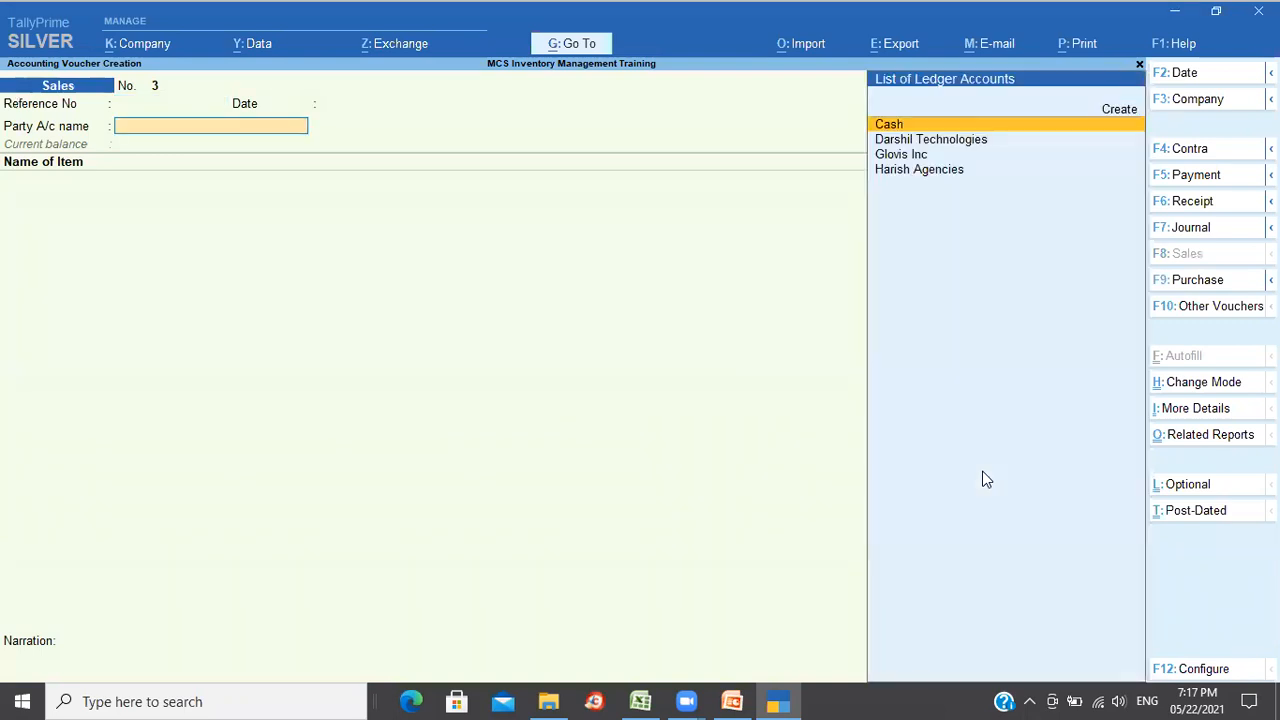
pyautogui.press('Return')
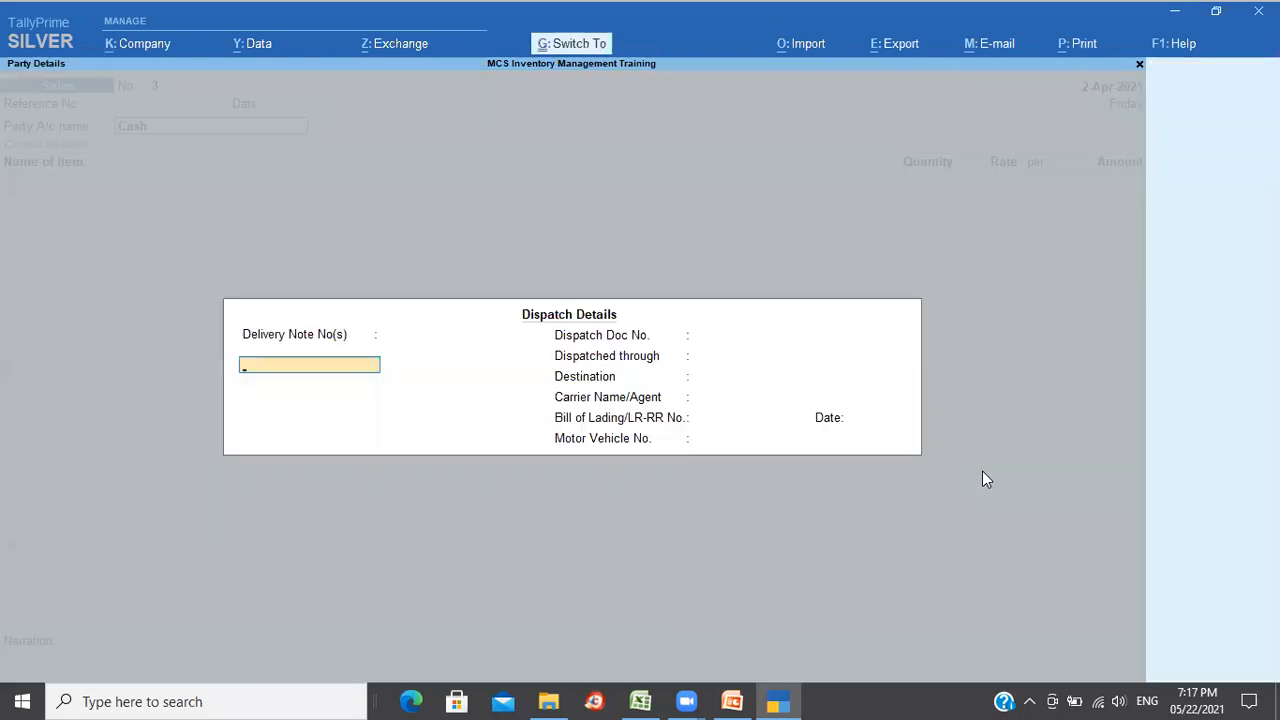
pyautogui.hotkey('ctrl', 'a')
pyautogui.hotkey('ctrl', 'a')
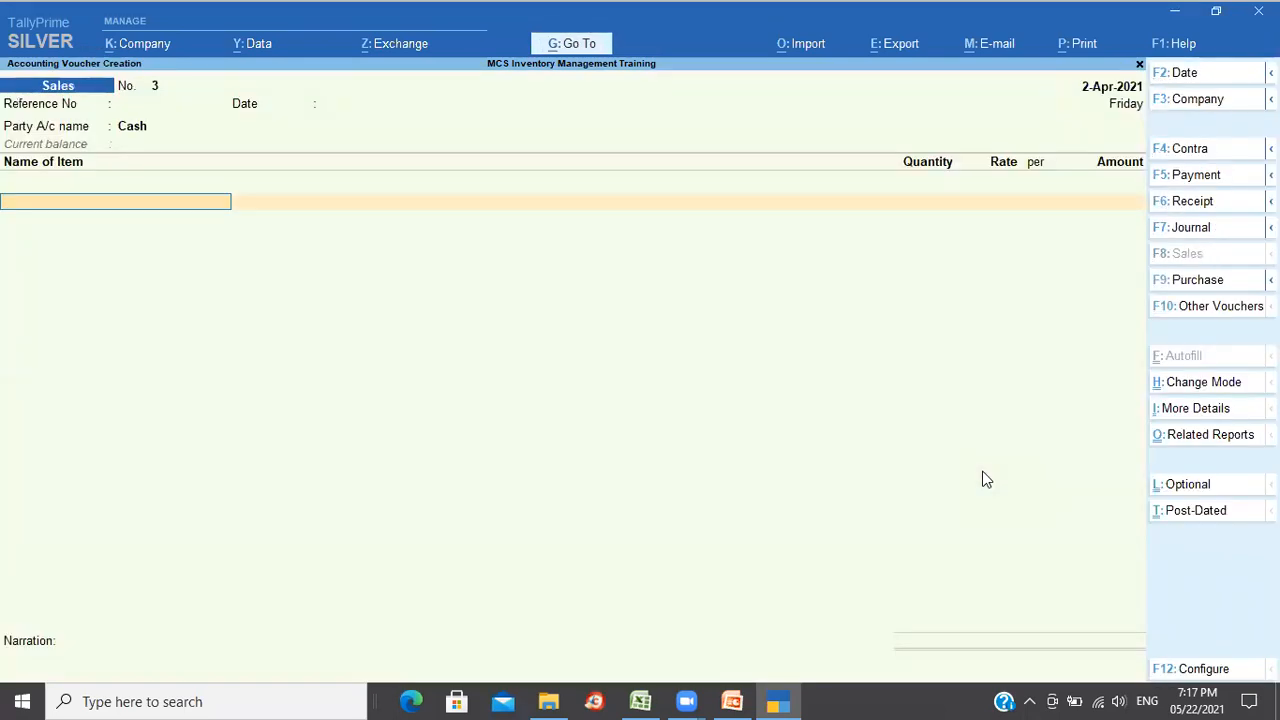
# Step: Add KitKat as the item sold: quantity 4 Pcs at a rate of 5.00
pyautogui.press('Return')
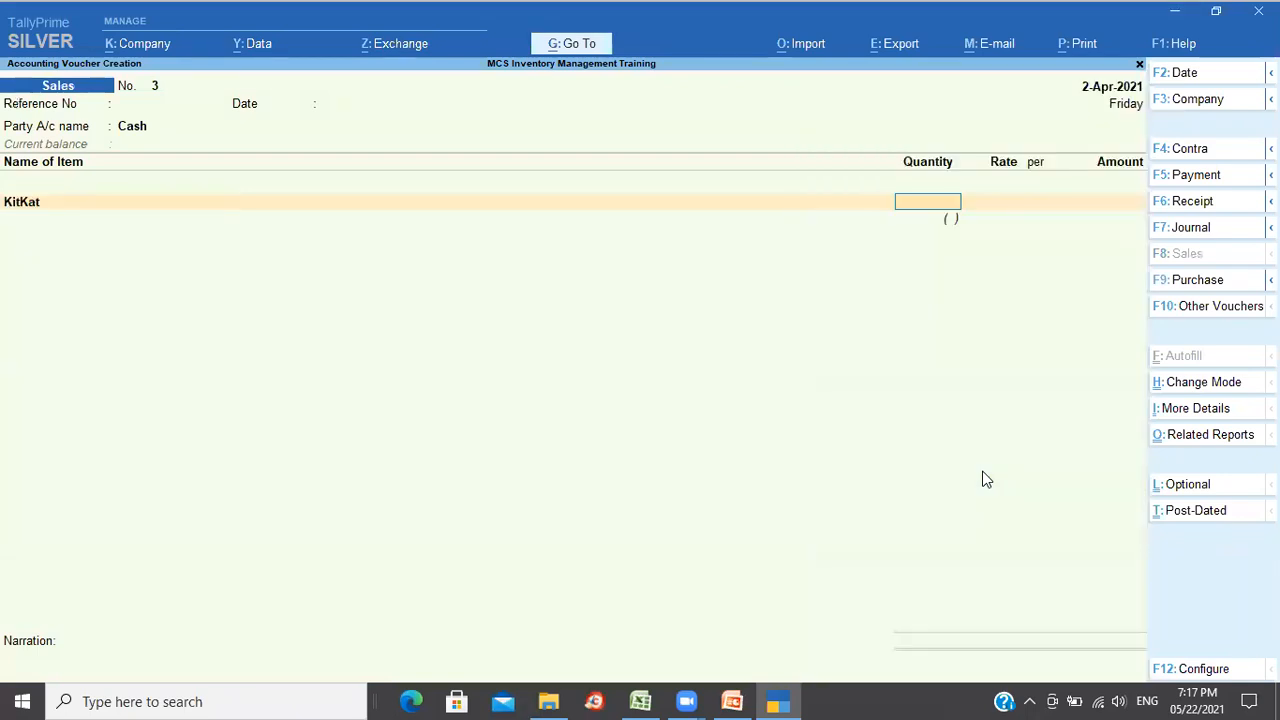
pyautogui.write('4')
pyautogui.press('Return')
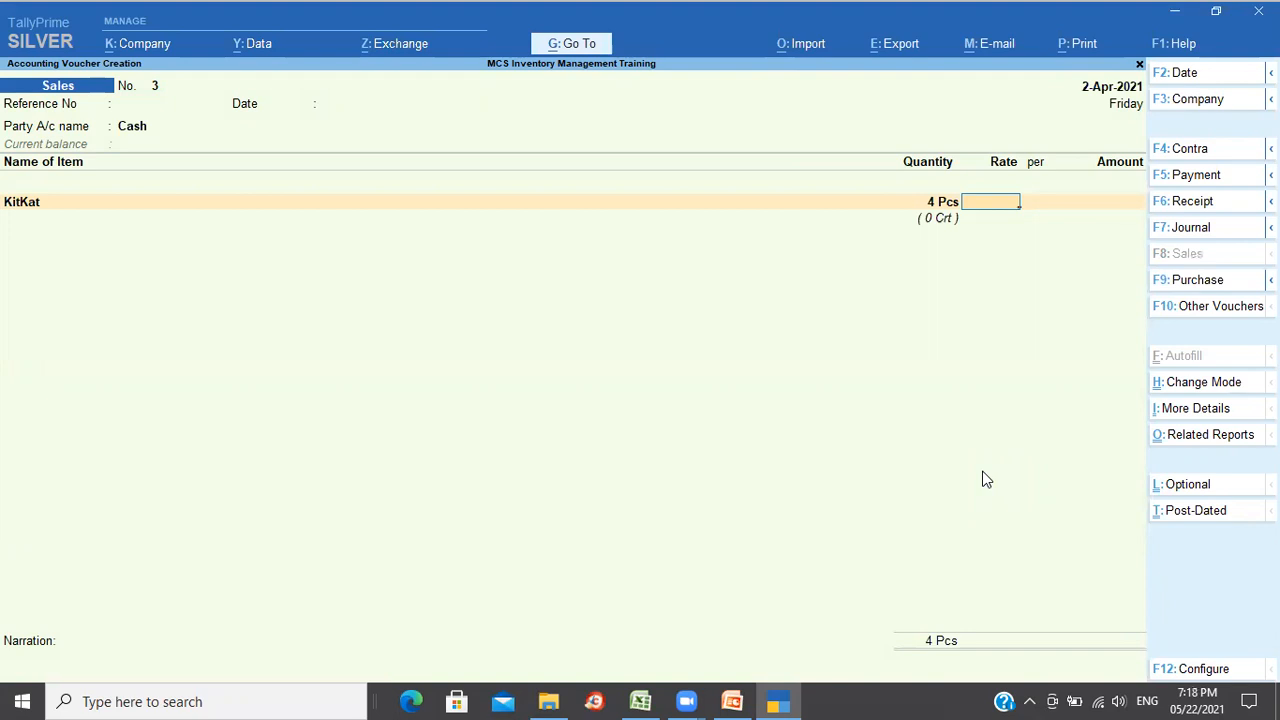
pyautogui.write('5')
pyautogui.press('Return')
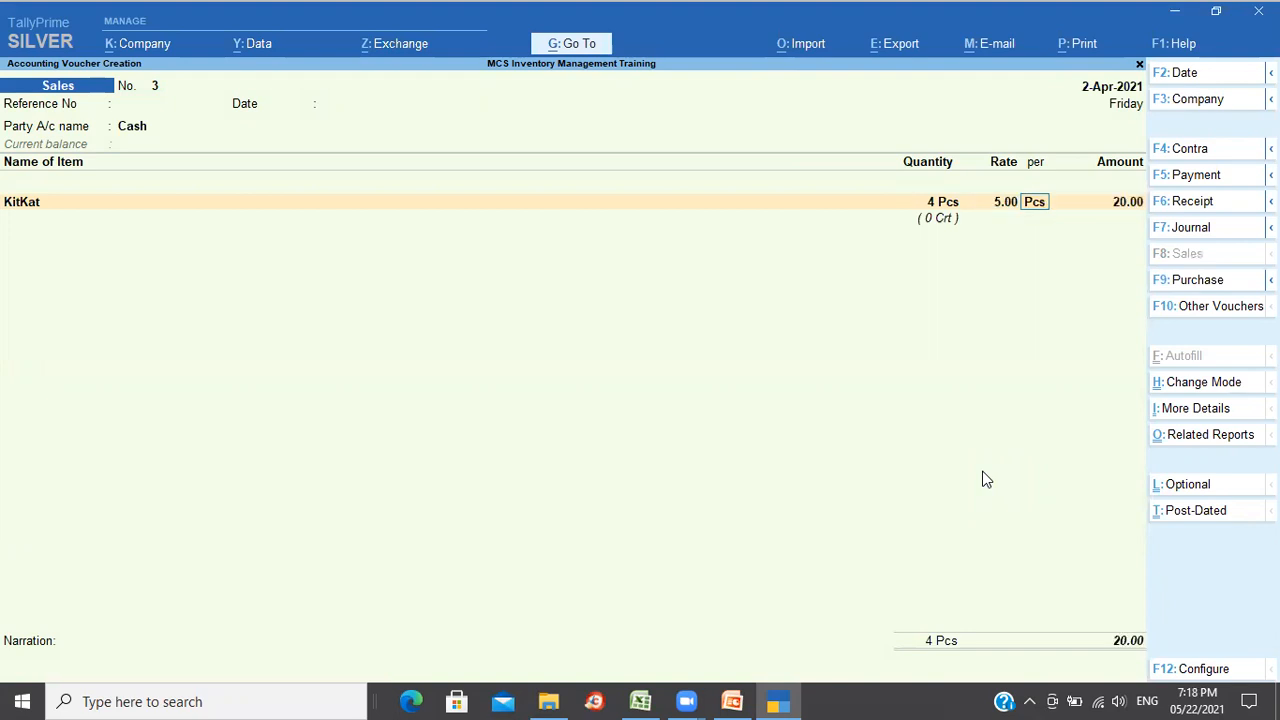
pyautogui.press('Return')
# Step: Add Output CGST and Output SGST lines of 0.50 each and the narration 'test123'
pyautogui.press('Return')
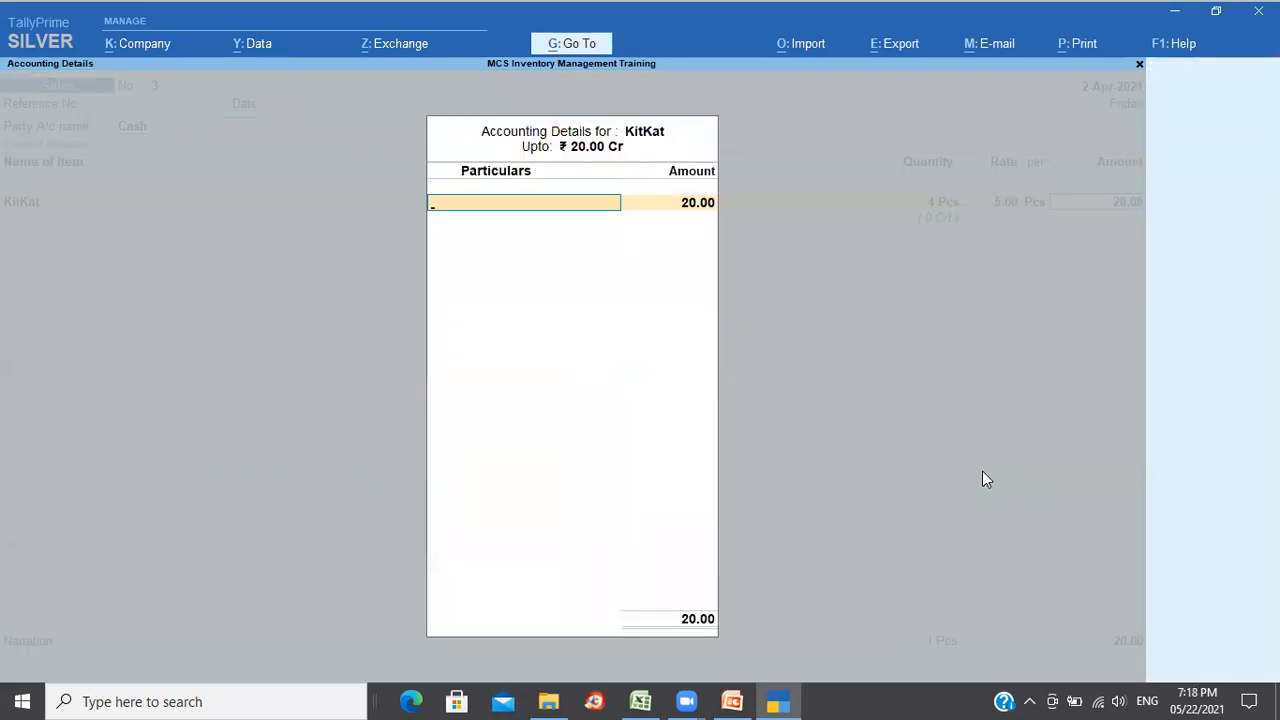
pyautogui.write('l')
pyautogui.press('Return')
pyautogui.press('Return')
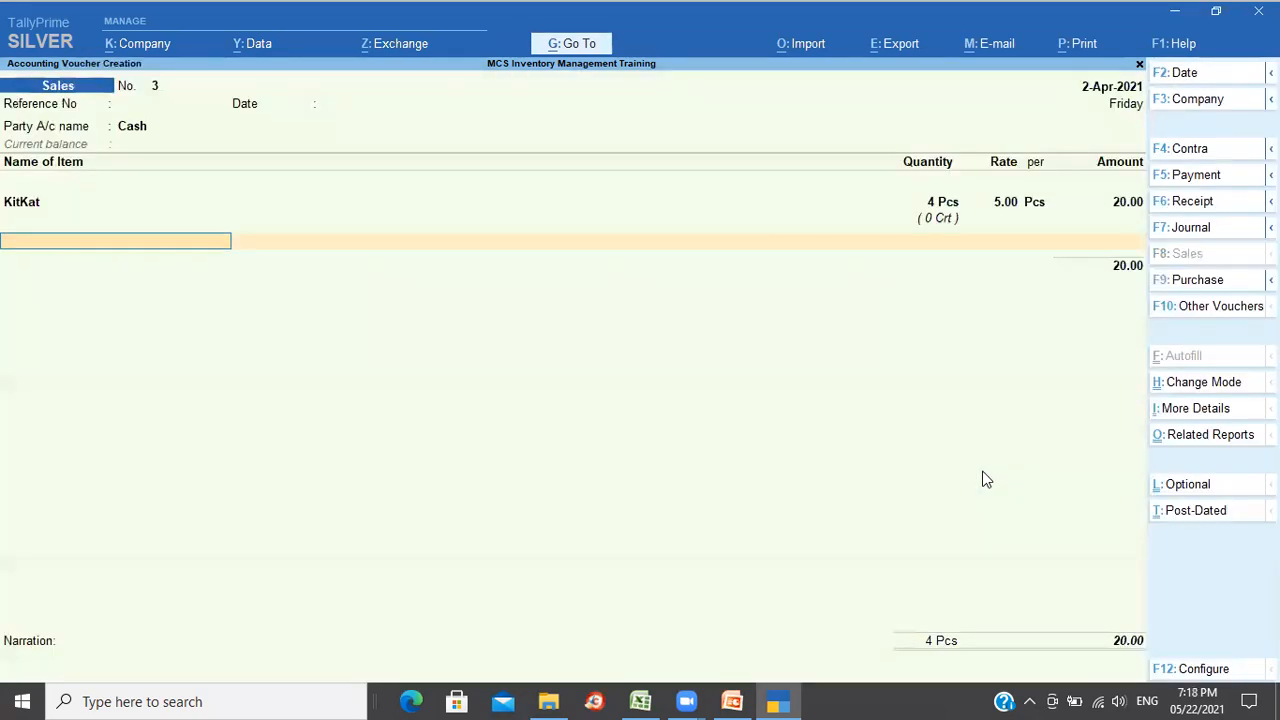
pyautogui.write('Out')
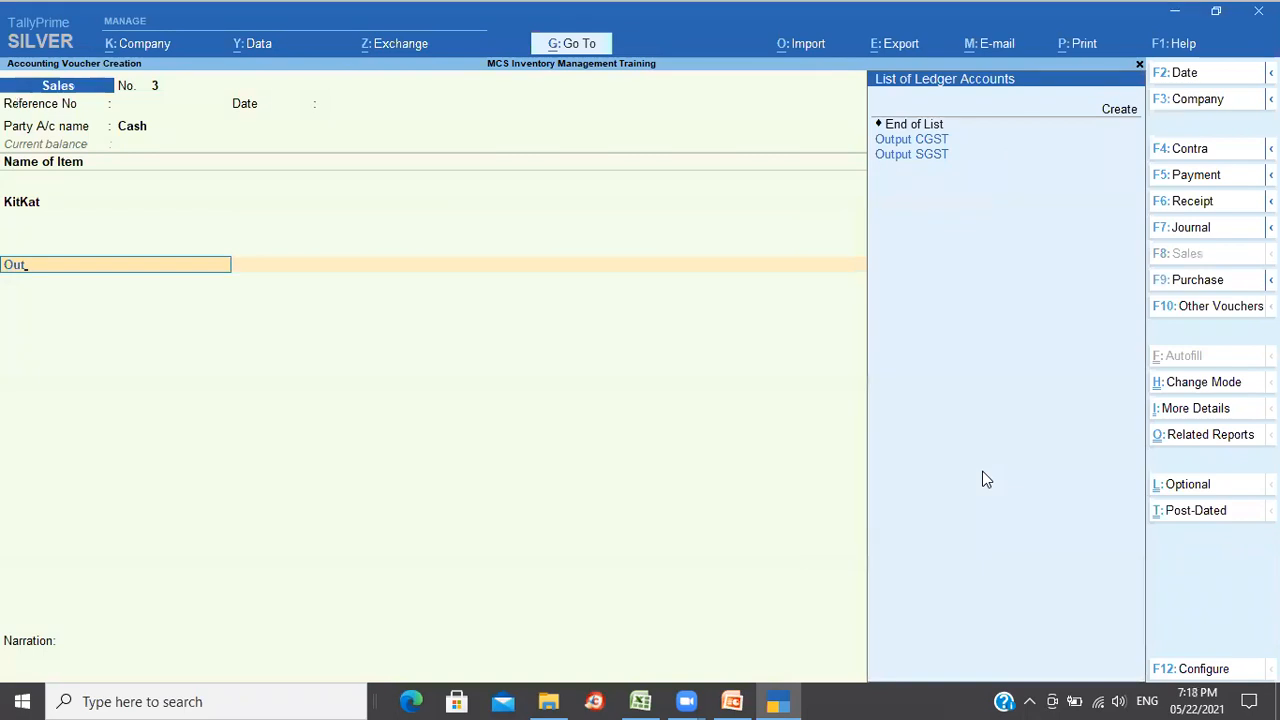
pyautogui.press('Return')
pyautogui.press('Return')
pyautogui.write('Out')
pyautogui.press('Down')
pyautogui.press('Return')
pyautogui.press('Return')
pyautogui.press('Return')
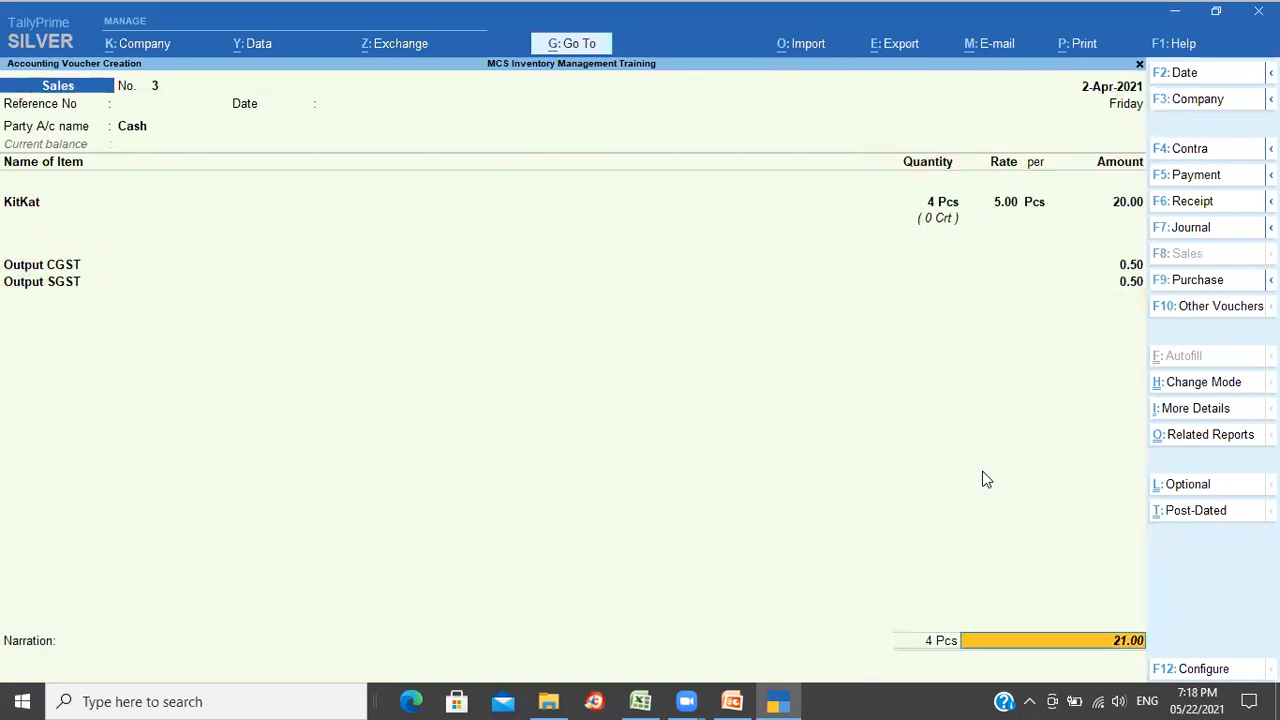
pyautogui.press('Return')
pyautogui.write('test123')
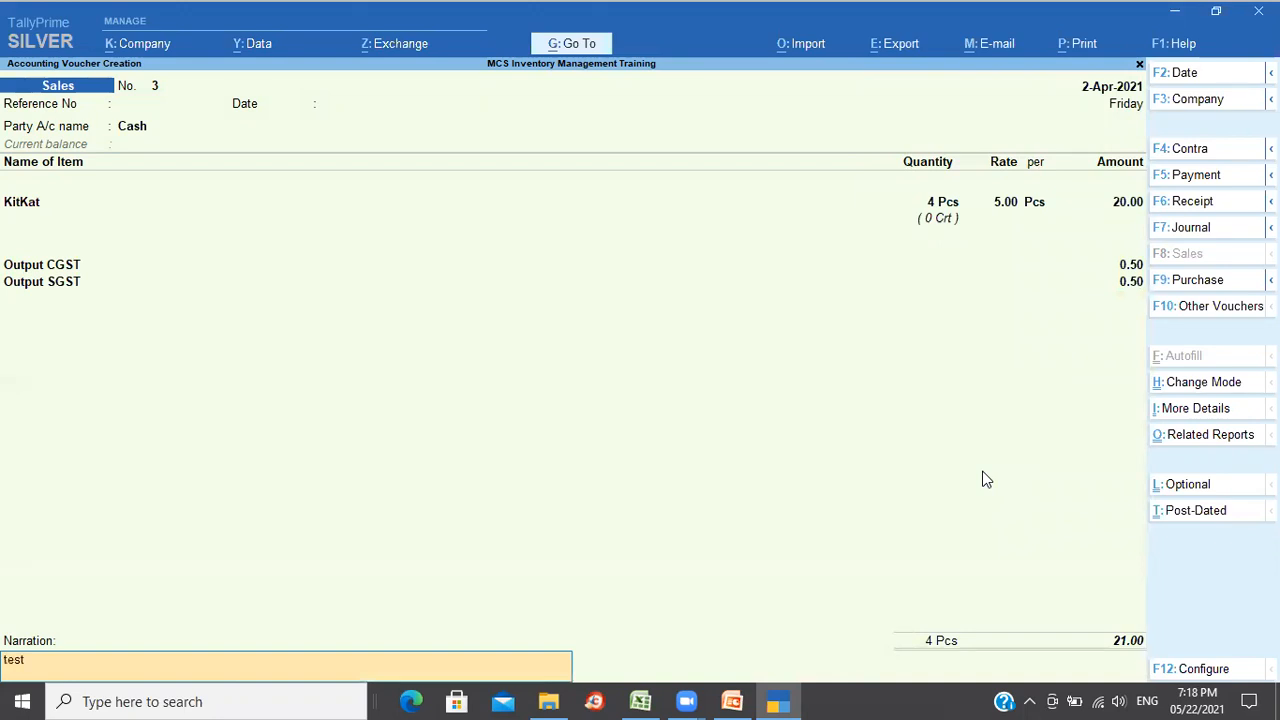
pyautogui.press('Return')
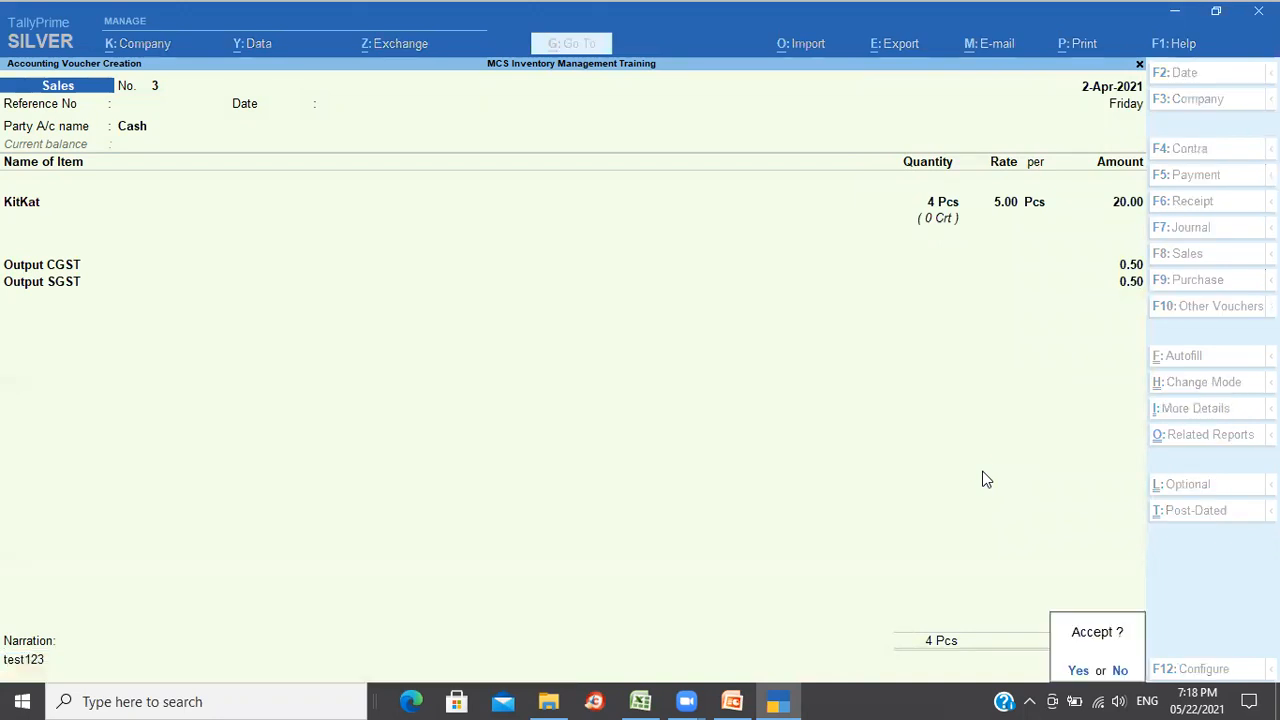
# Step: Save sales voucher 3, reopen it and bring up its print options
pyautogui.press('y')
pyautogui.press('pageup')
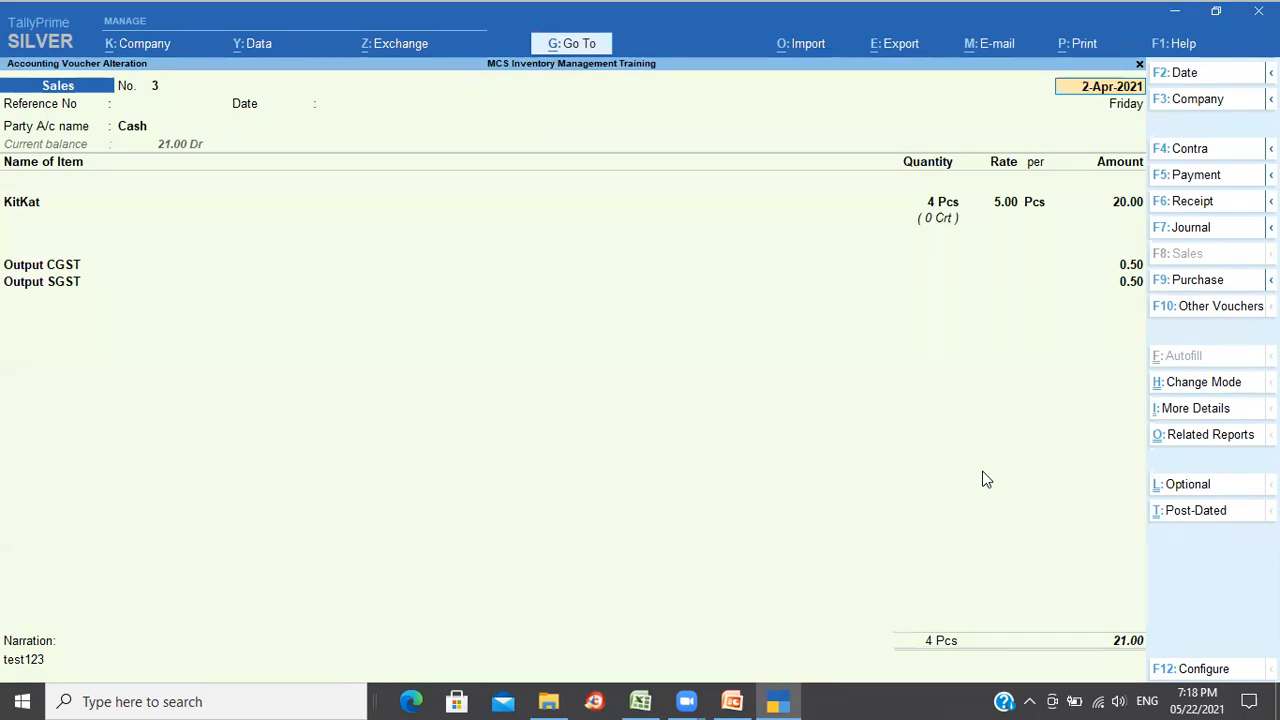
pyautogui.press('ctrl')
pyautogui.hotkey('ctrl', 'p')
# Step: Review the Tax Invoice print configuration unchanged, then preview the Tax Invoice totalling ₹21.00
pyautogui.press('c')
pyautogui.press('Down')
pyautogui.press('Down')
pyautogui.press('Down')
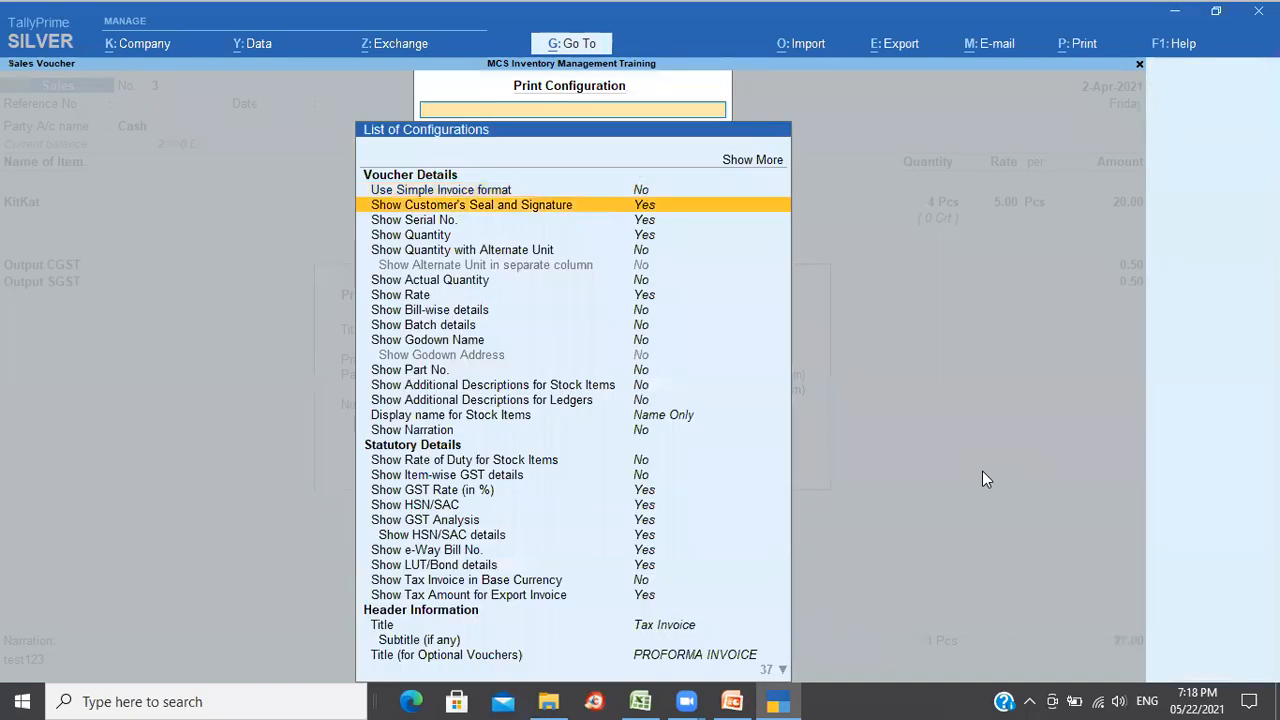
pyautogui.press('Down')
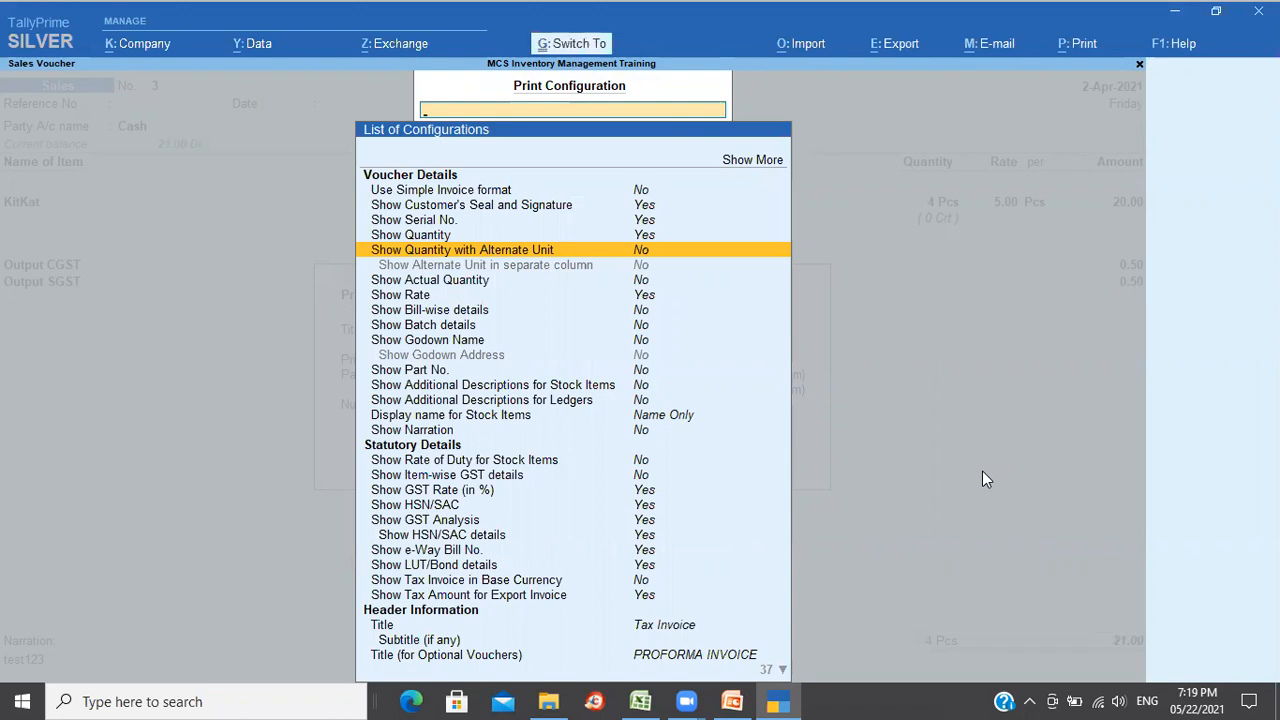
pyautogui.press('Escape')
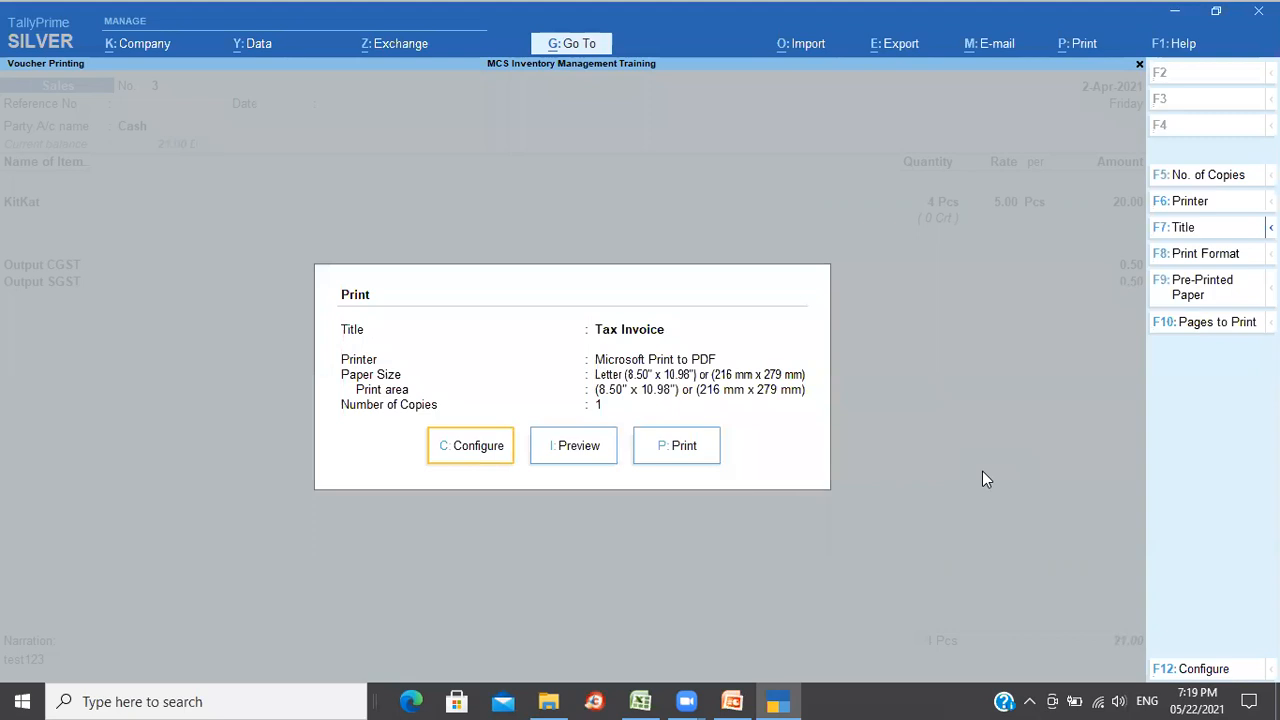
pyautogui.press('i')
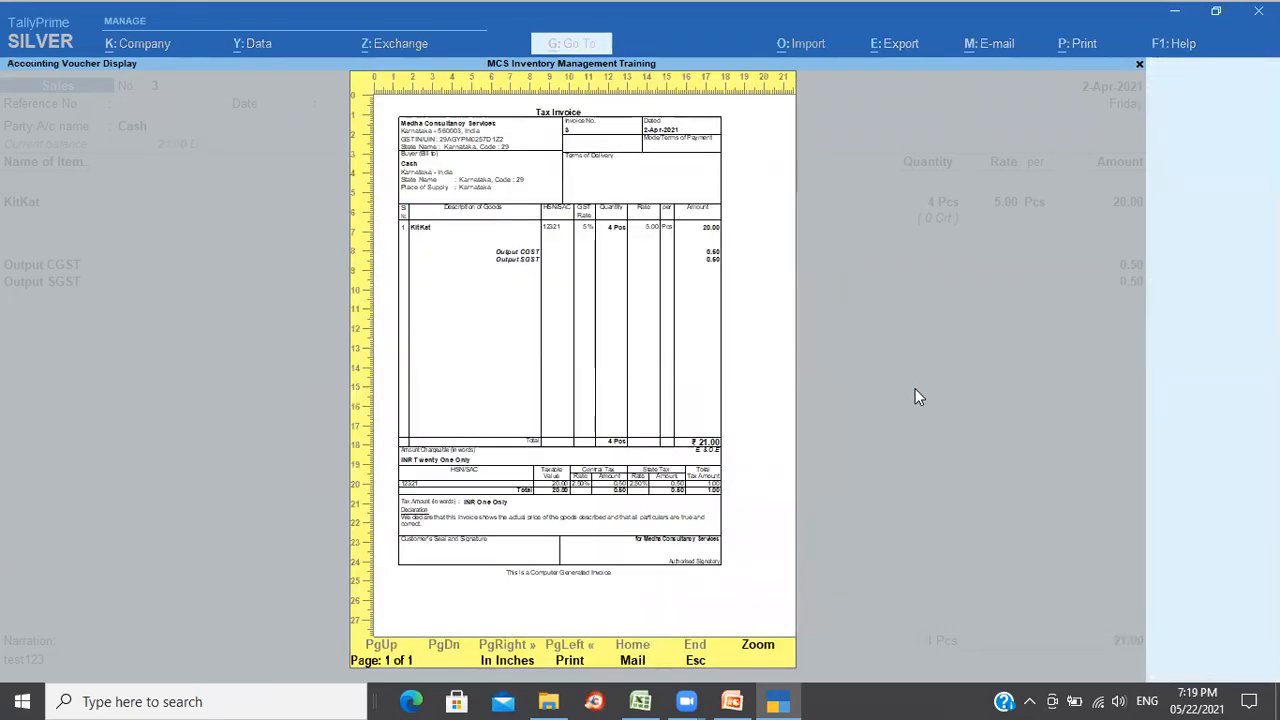
# Step: Inspect the enlarged Tax Invoice preview, then close it and save the KitKat sales voucher
pyautogui.hotkey('alt', 'z')
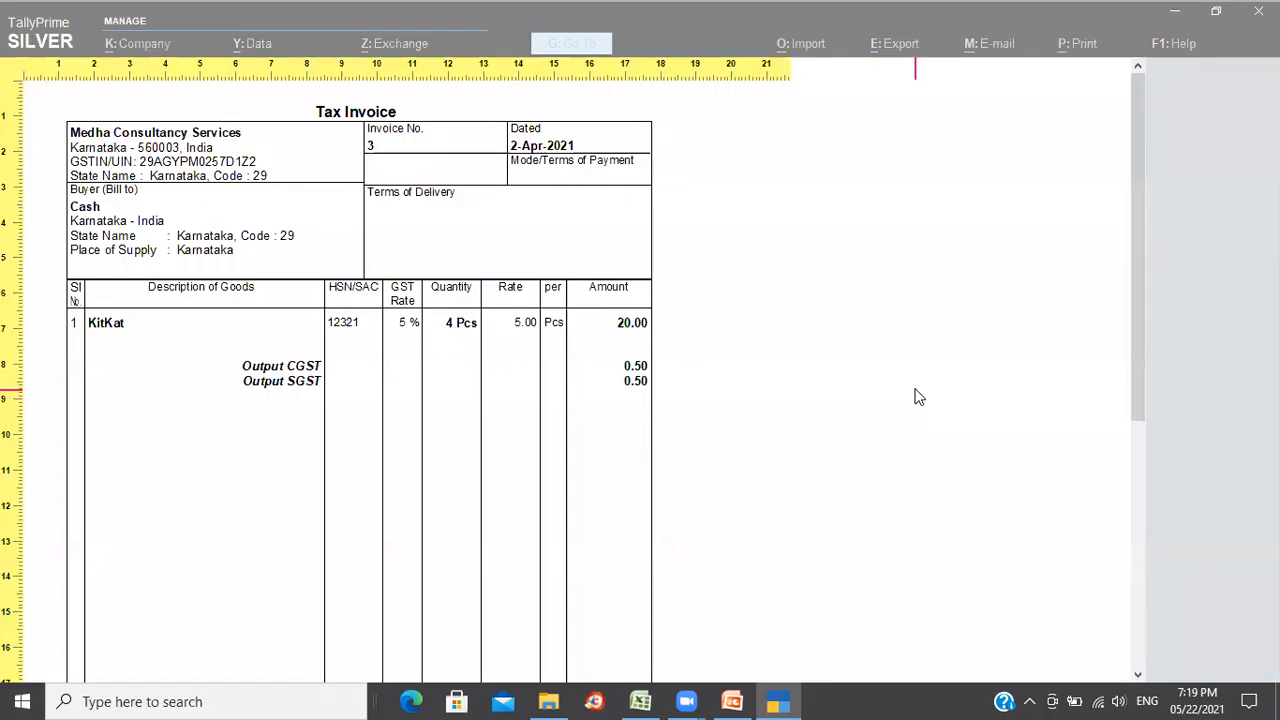
pyautogui.scroll(-3, 918, 397)
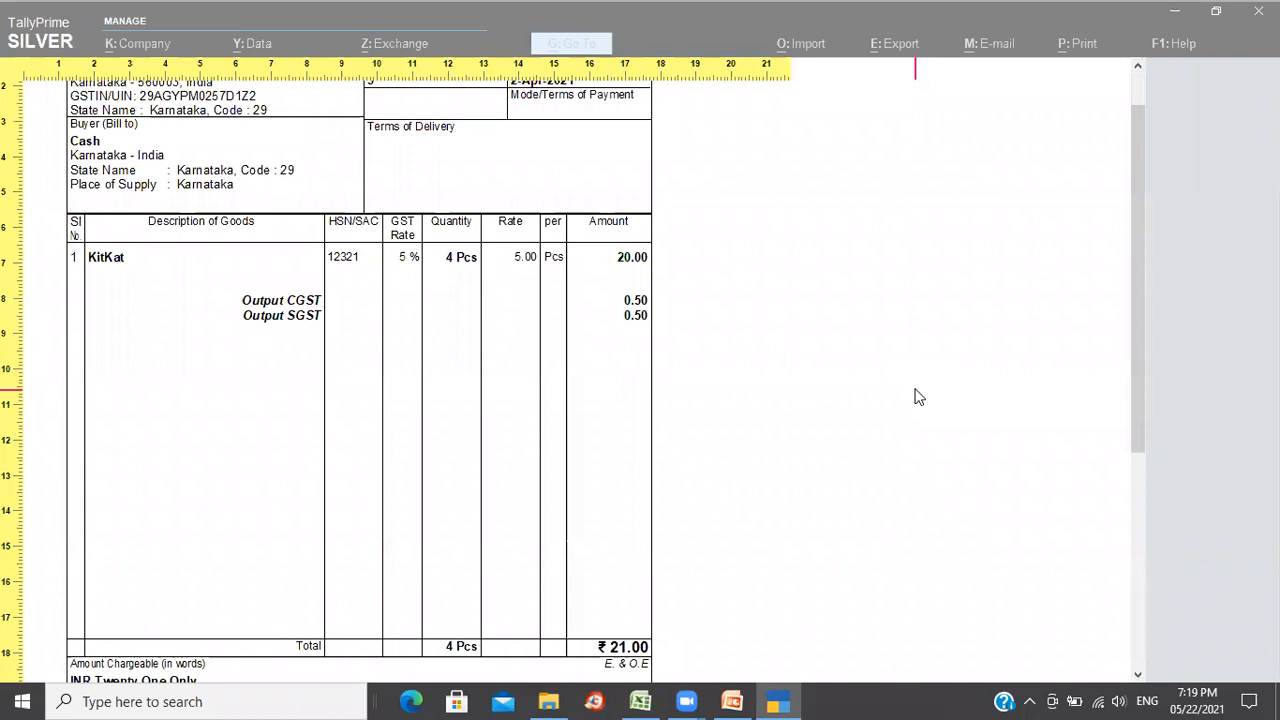
pyautogui.scroll(1, 918, 397)
pyautogui.scroll(3, 918, 397)
pyautogui.scroll(-10, 918, 397)
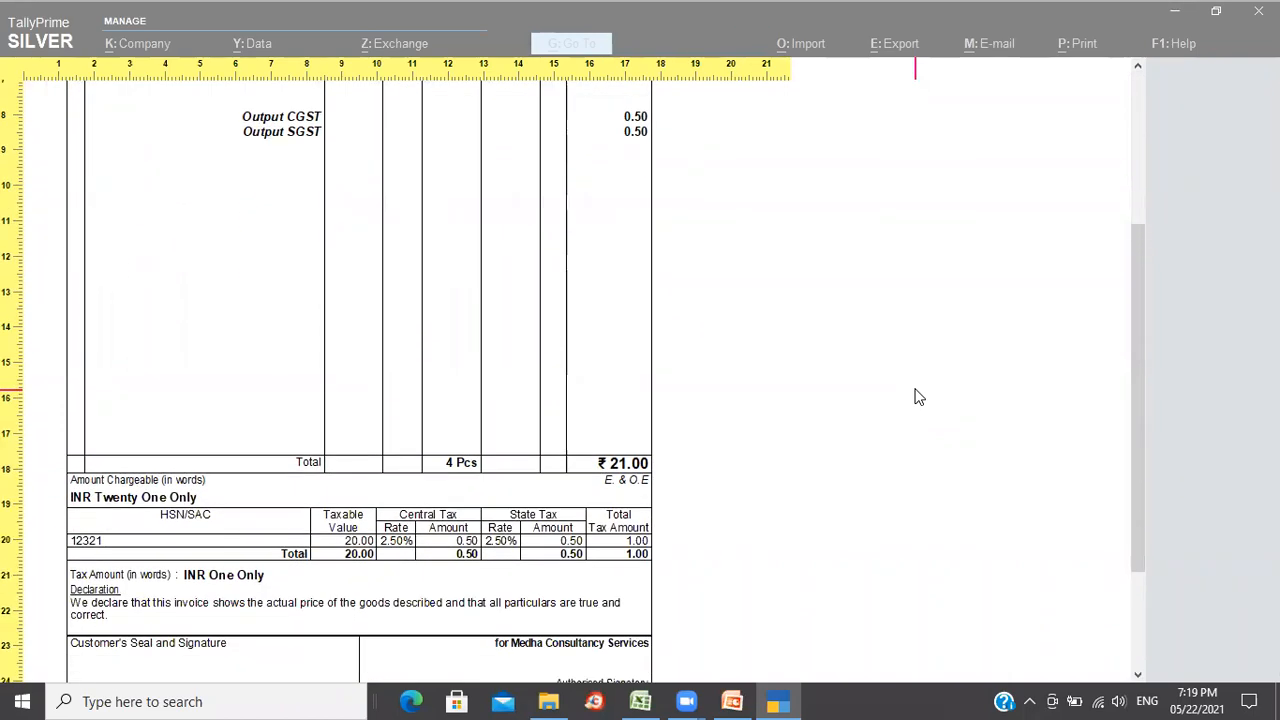
pyautogui.scroll(-4, 918, 397)
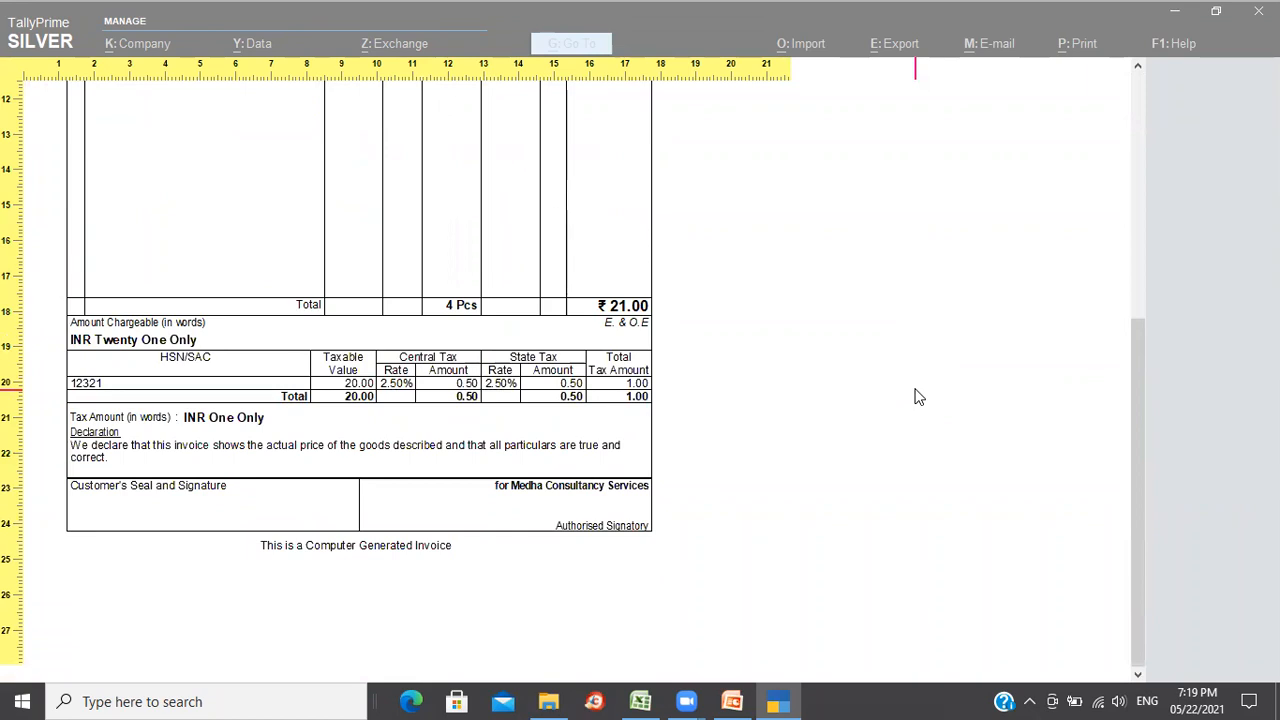
pyautogui.press('Escape')
pyautogui.press('Escape')
pyautogui.press('Escape')
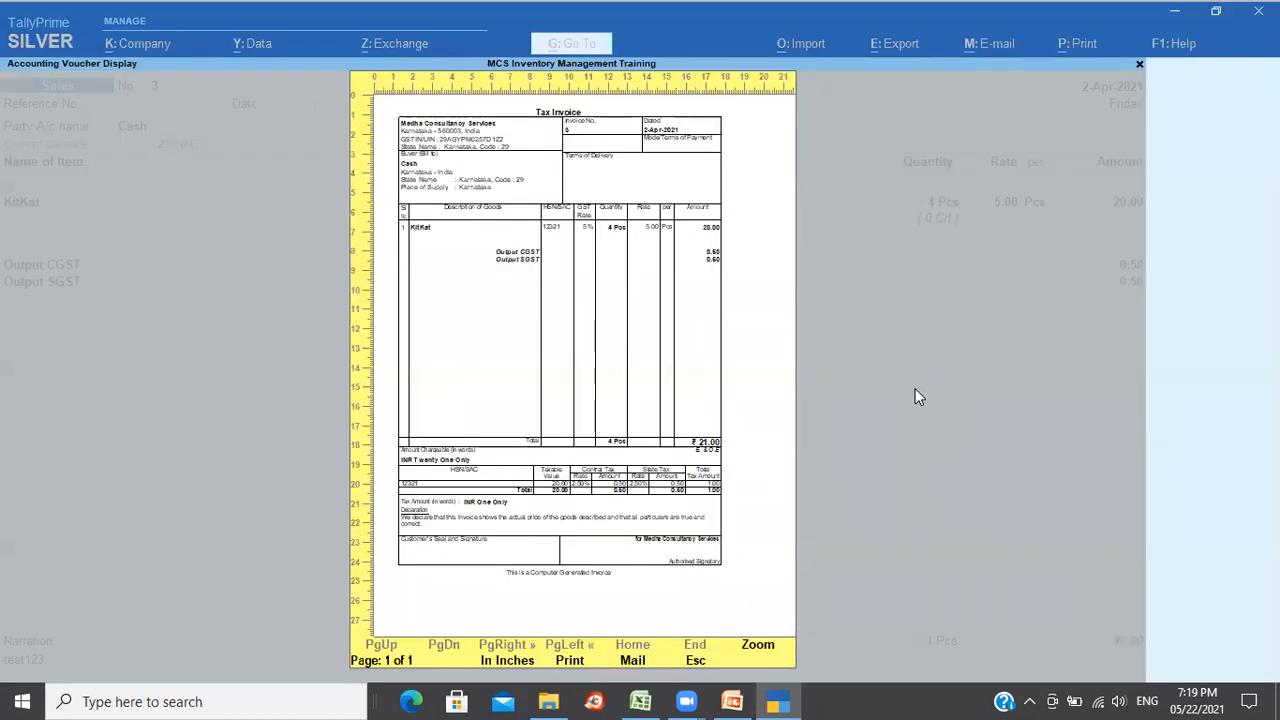
pyautogui.press('Escape')
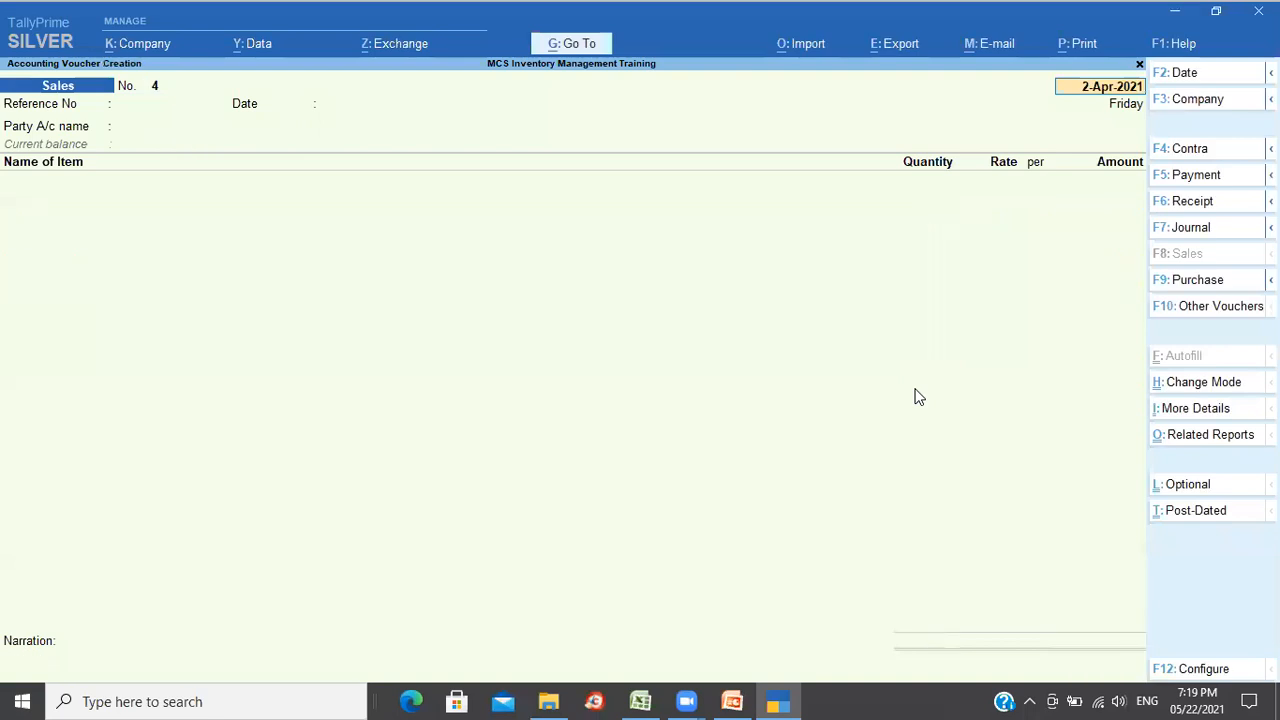
# Step: Leave the blank voucher, open the Stock Summary and expand FMCG Products to show KitKat at 596 Pcs
pyautogui.press('Escape')
pyautogui.press('Return')
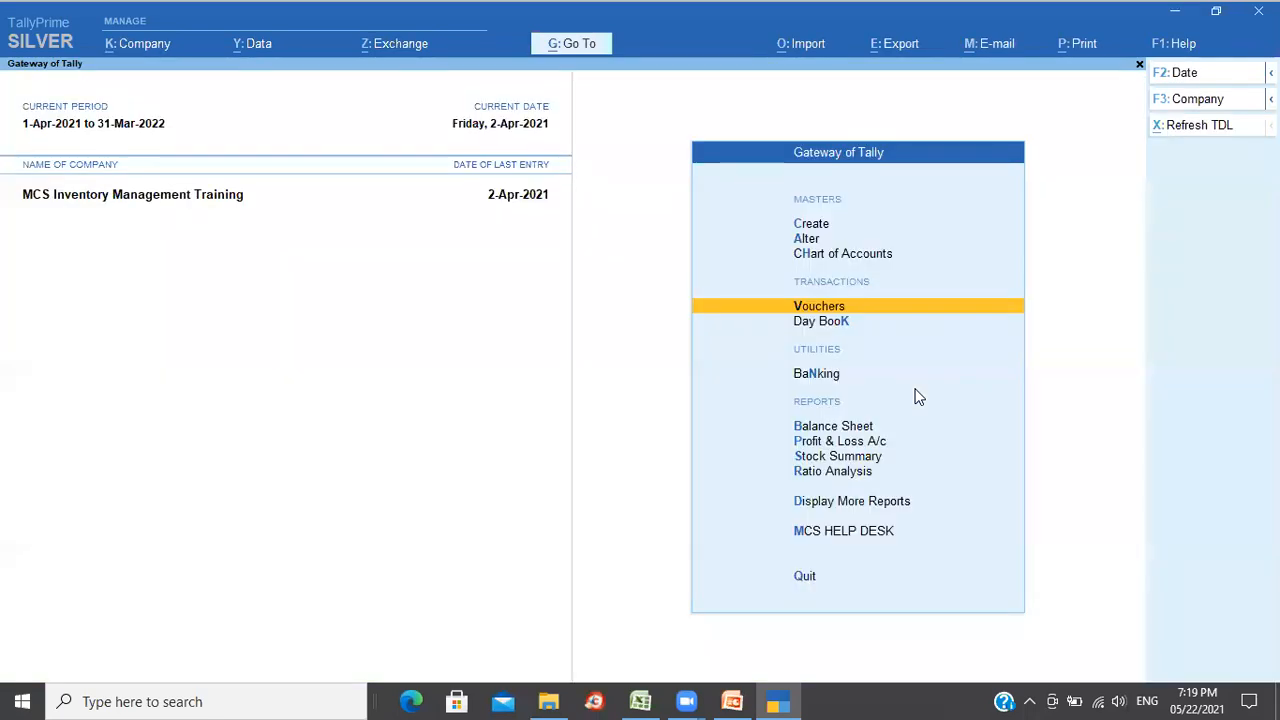
pyautogui.press('s')
pyautogui.press('Down')
pyautogui.press('Down')
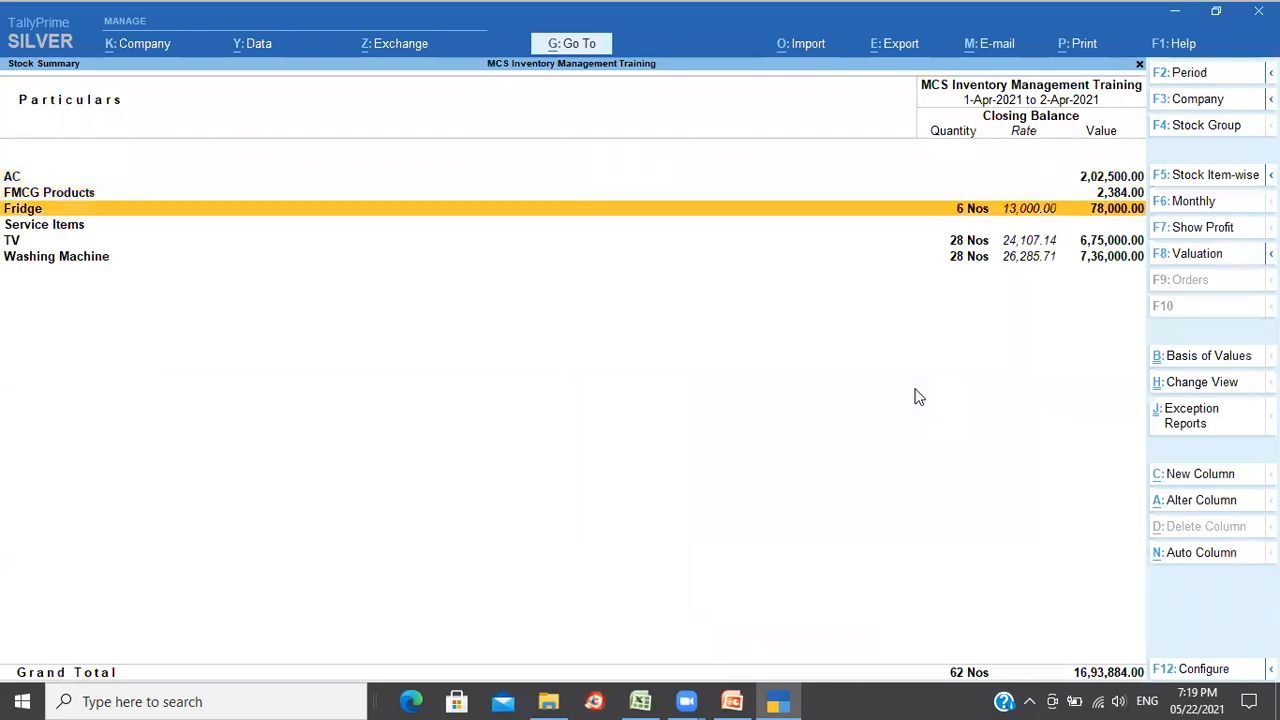
pyautogui.press('Up')
pyautogui.hotkey('shift', 'Return')
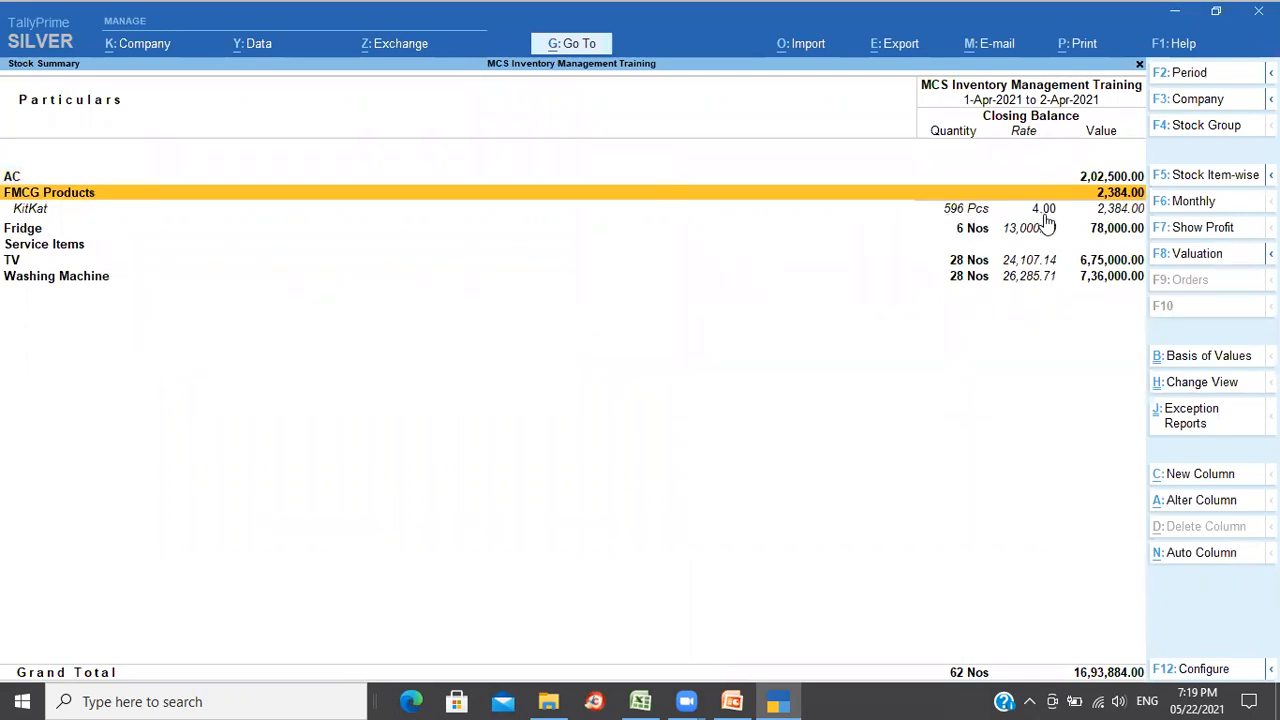
# Step: Turn on Show Alternate Units in the F12 configuration so KitKat reads 596 Pcs with 6 Crt
pyautogui.click(1197, 670)
pyautogui.press('Return')
pyautogui.press('y')
pyautogui.press('Return')
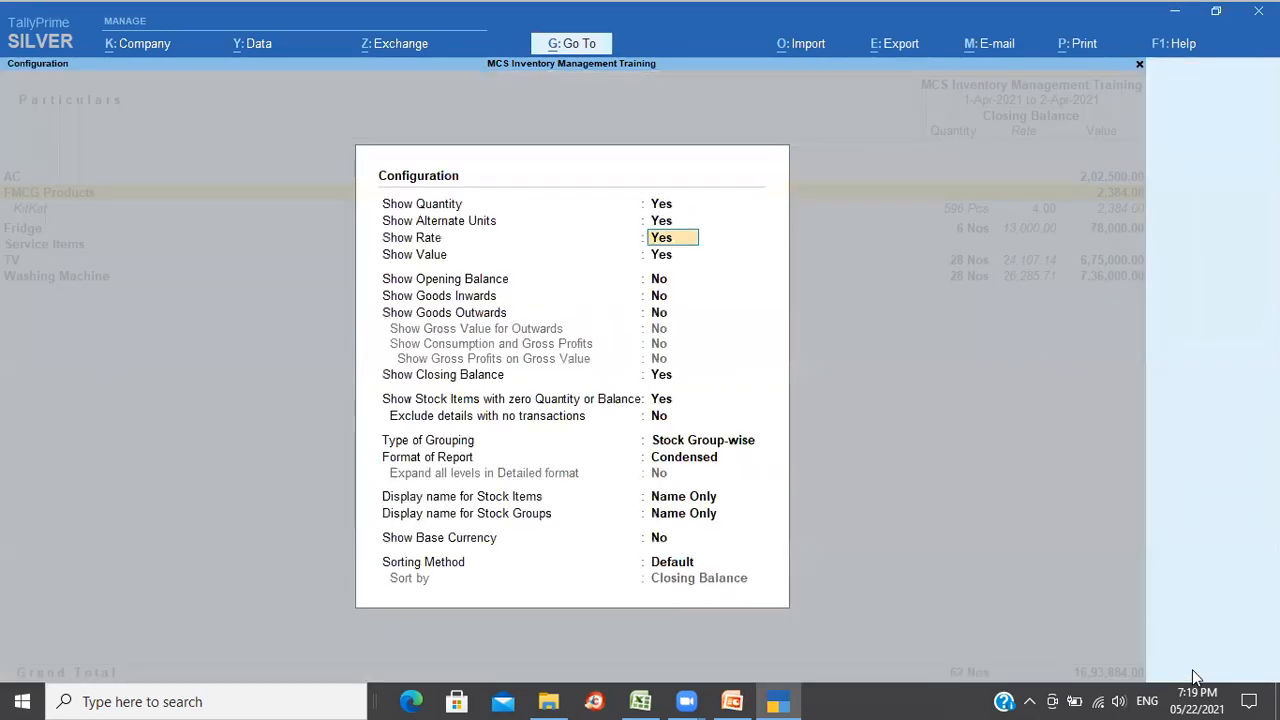
pyautogui.hotkey('ctrl', 'a')
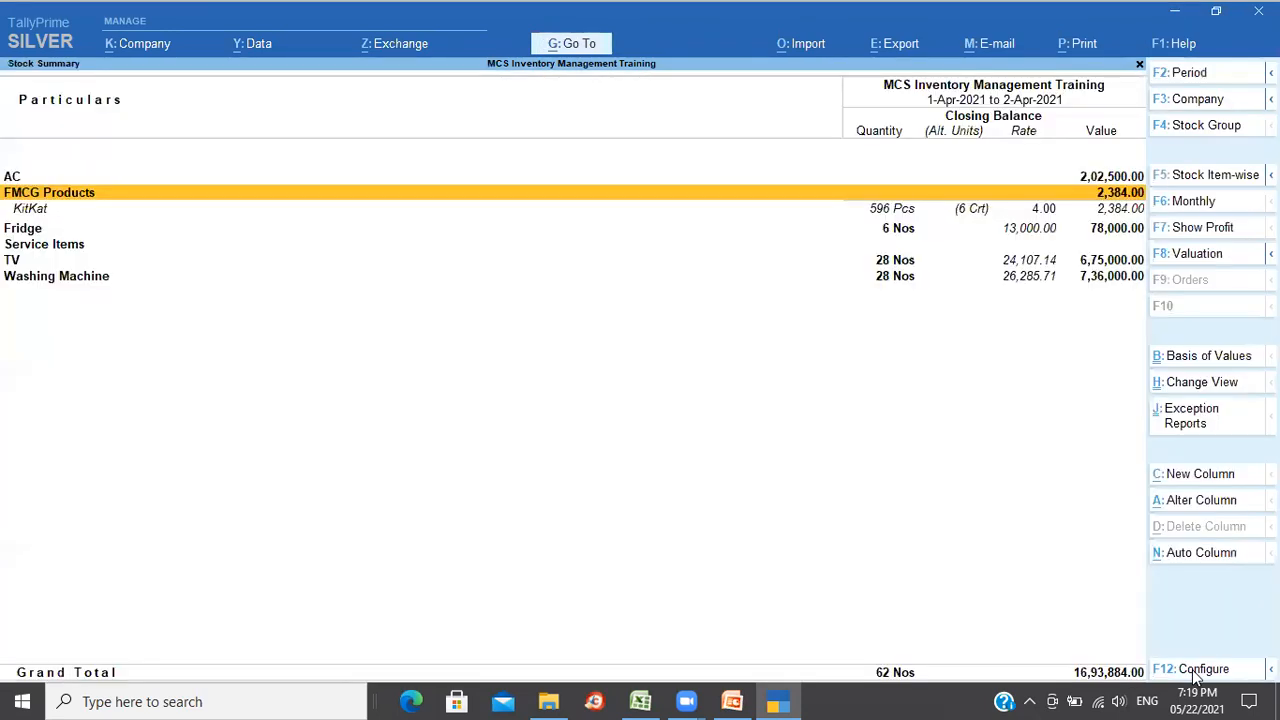
pyautogui.press('Down')
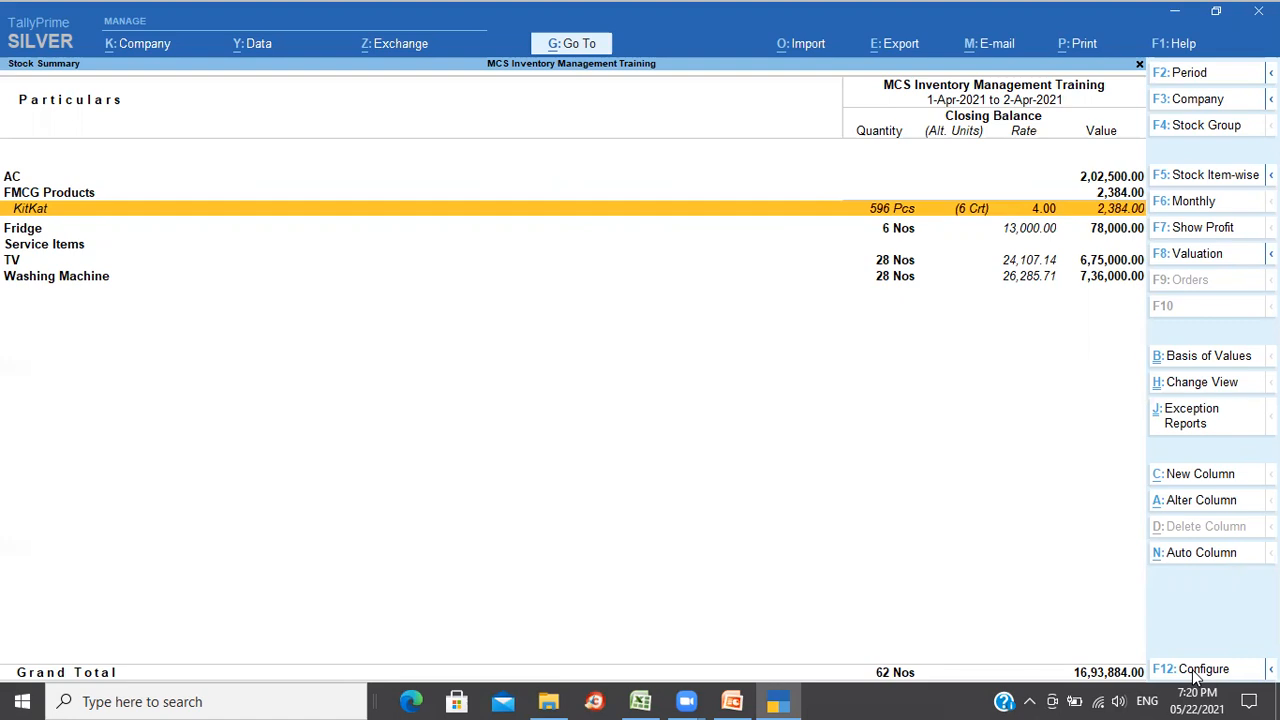
pyautogui.click(1226, 676)
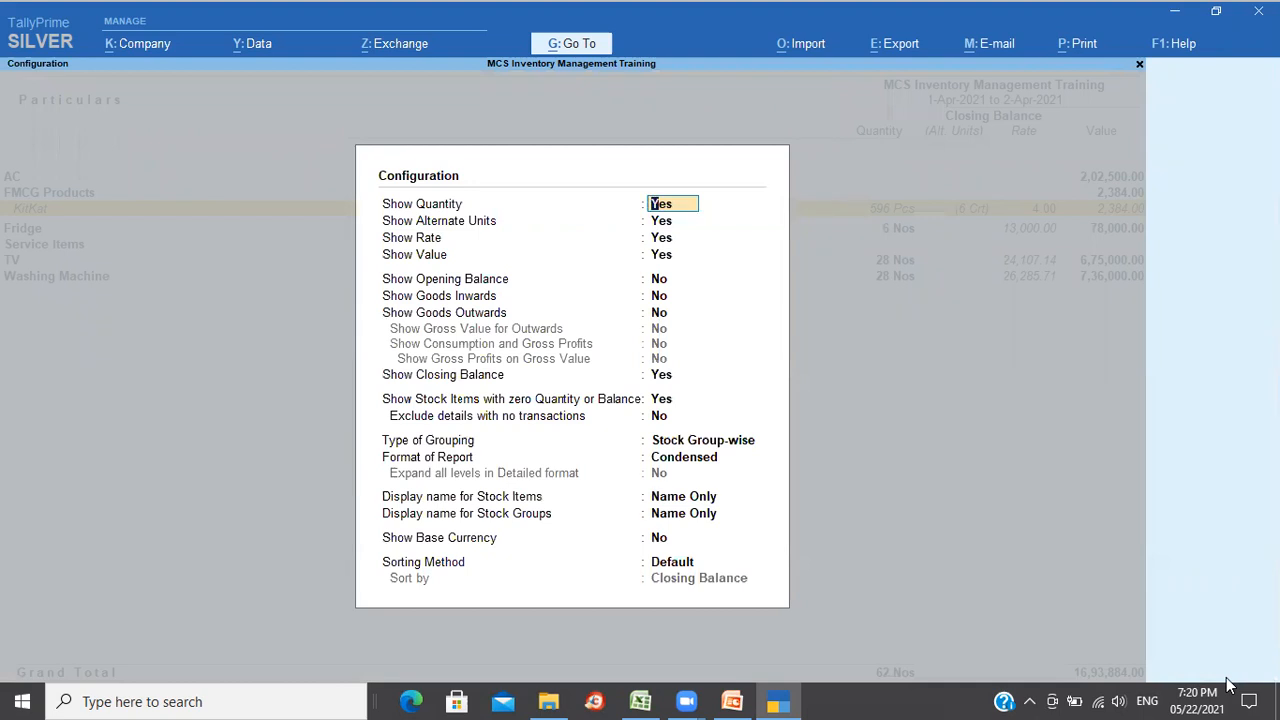
# Step: Set Show Quantity to No, keeping Show Alternate Units at Yes, and apply the configuration
pyautogui.press('n')
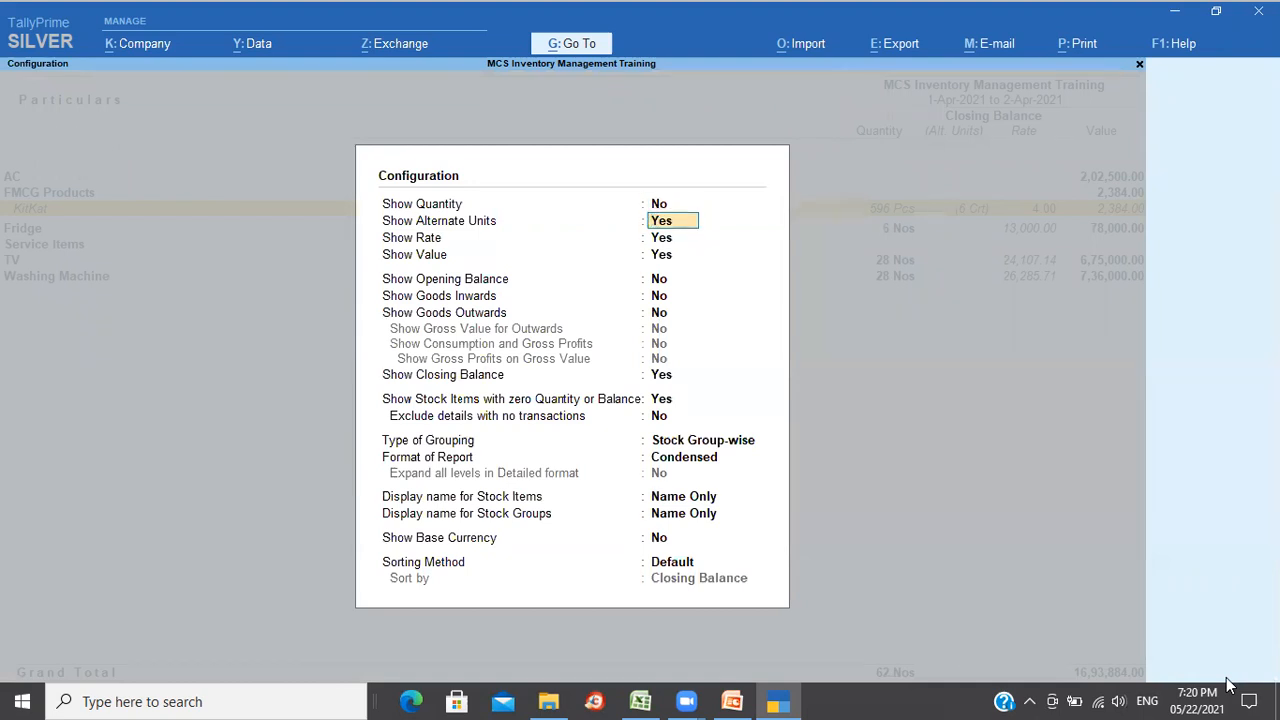
pyautogui.press('Return')
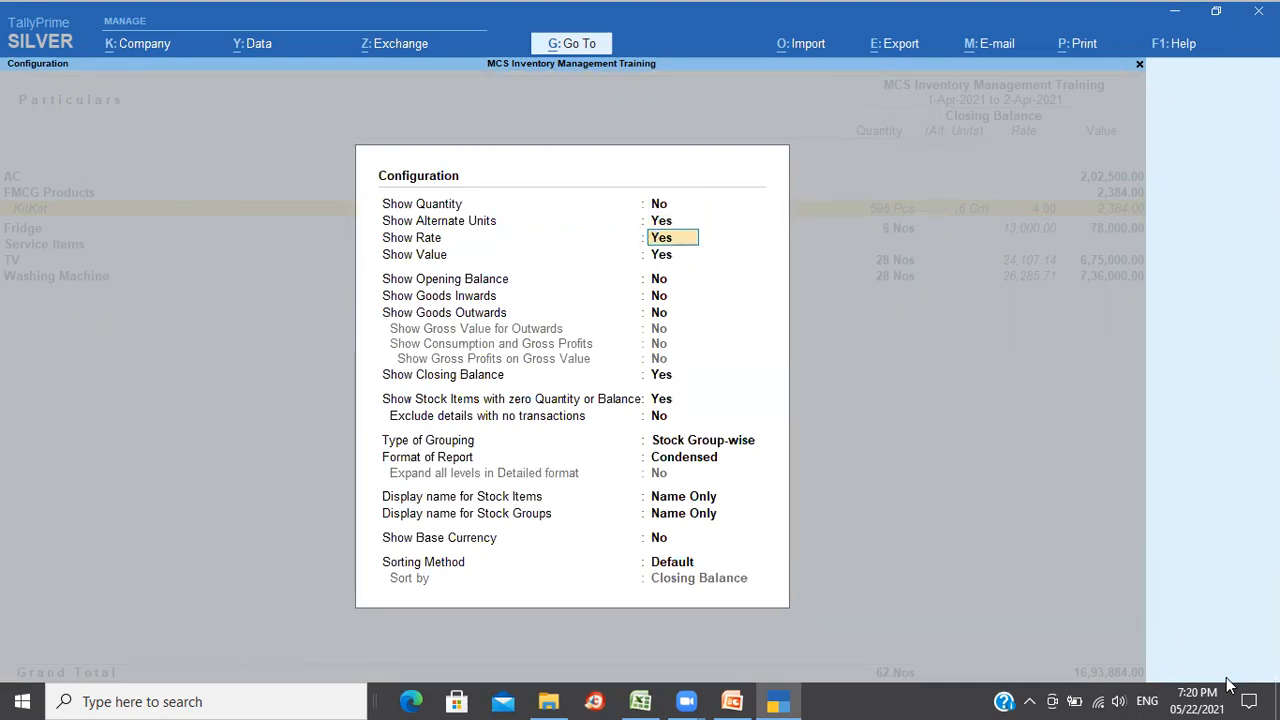
pyautogui.press('Up')
pyautogui.press('Up')
pyautogui.press('y')
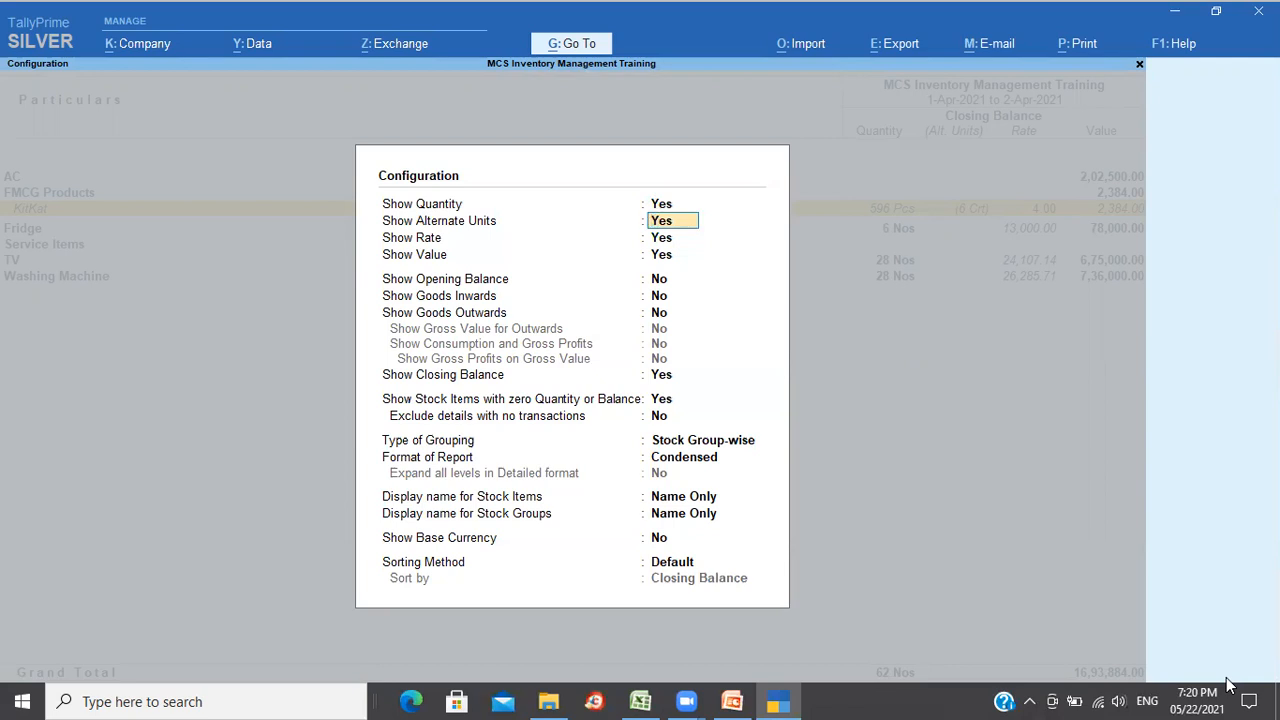
pyautogui.press('Return')
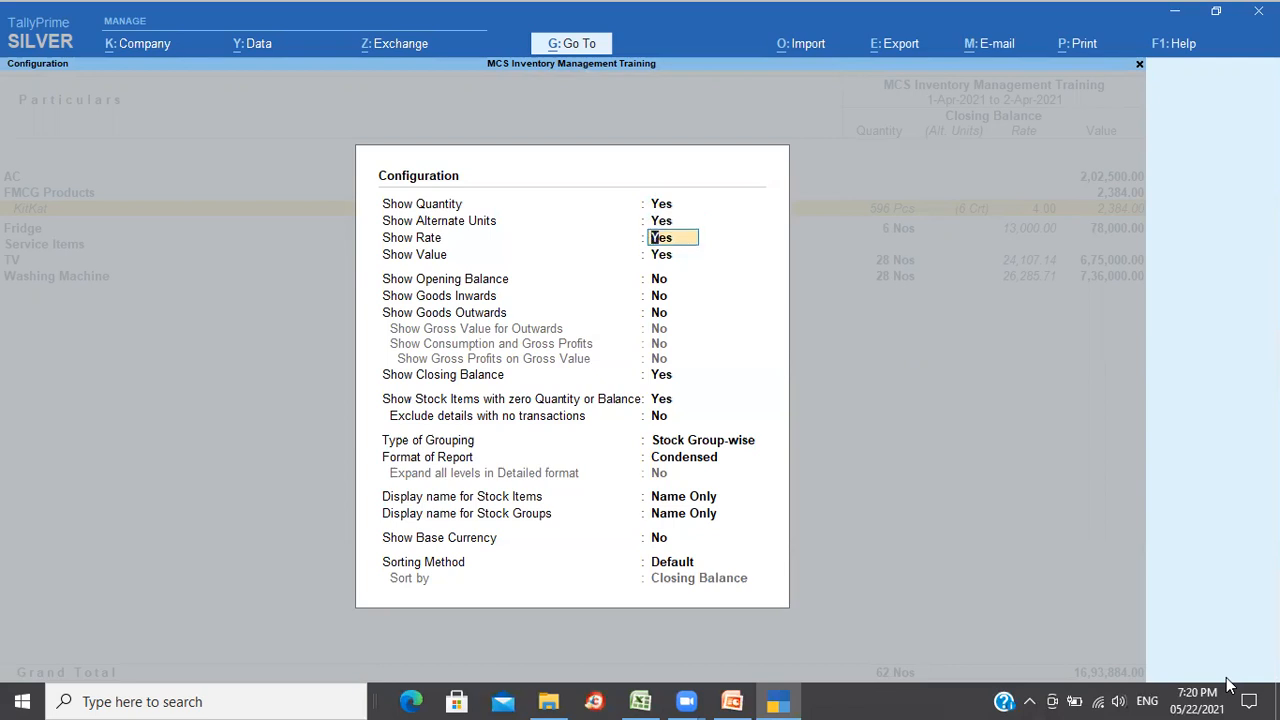
pyautogui.press('Return')
pyautogui.press('Return')
pyautogui.press('Return')
pyautogui.press('Return')
pyautogui.press('Return')
pyautogui.press('Return')
pyautogui.press('Return')
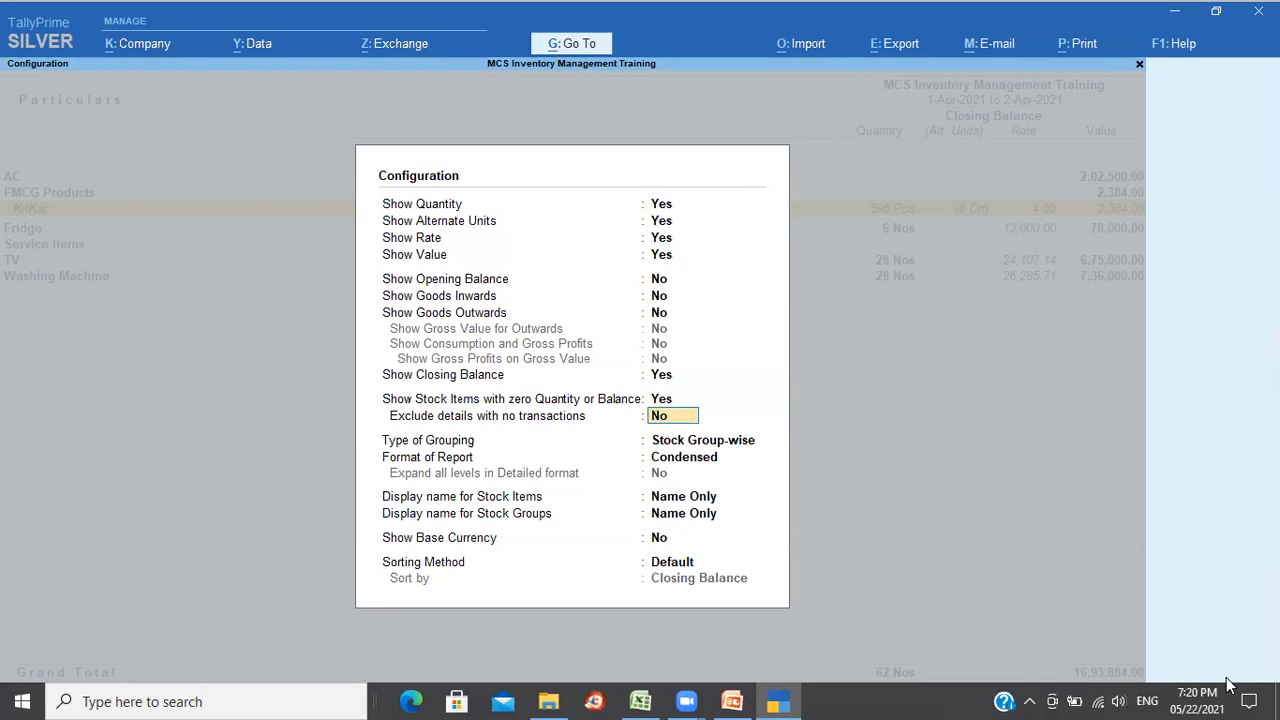
pyautogui.press('Up')
pyautogui.press('Up')
pyautogui.press('Up')
pyautogui.press('Up')
pyautogui.press('Up')
pyautogui.press('Up')
pyautogui.press('Up')
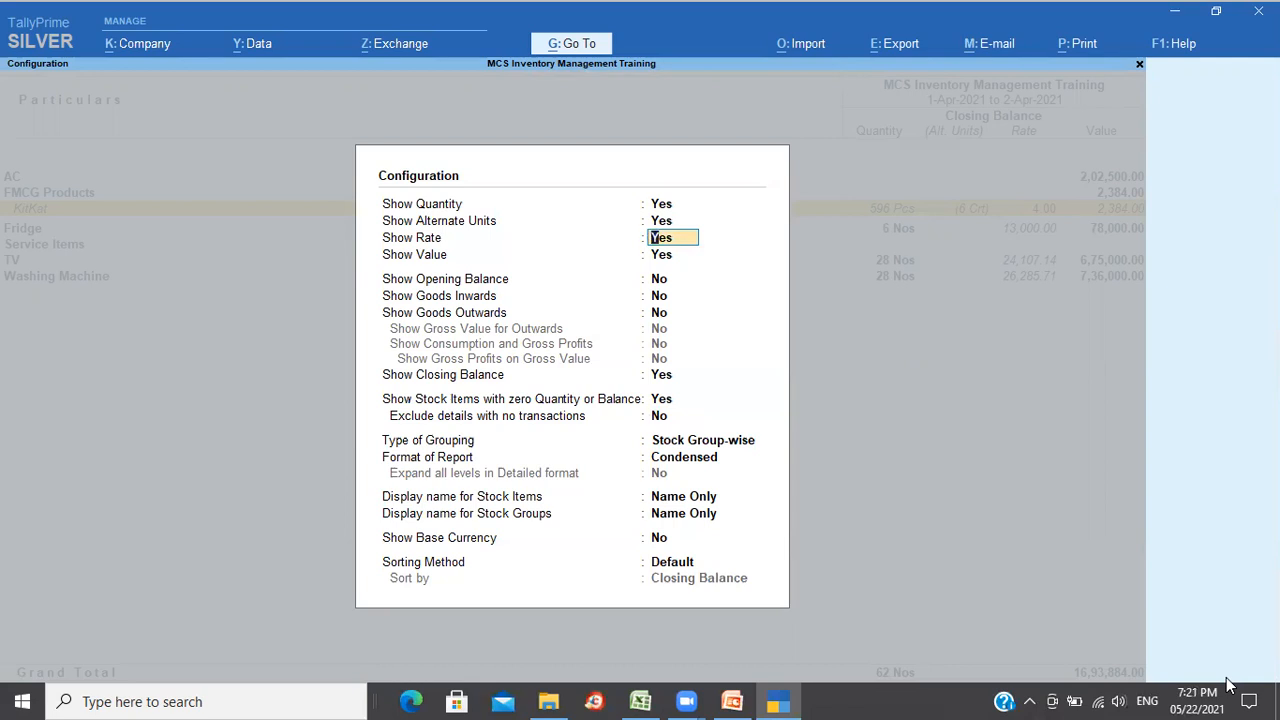
pyautogui.press('Up')
pyautogui.press('Up')
pyautogui.press('n')
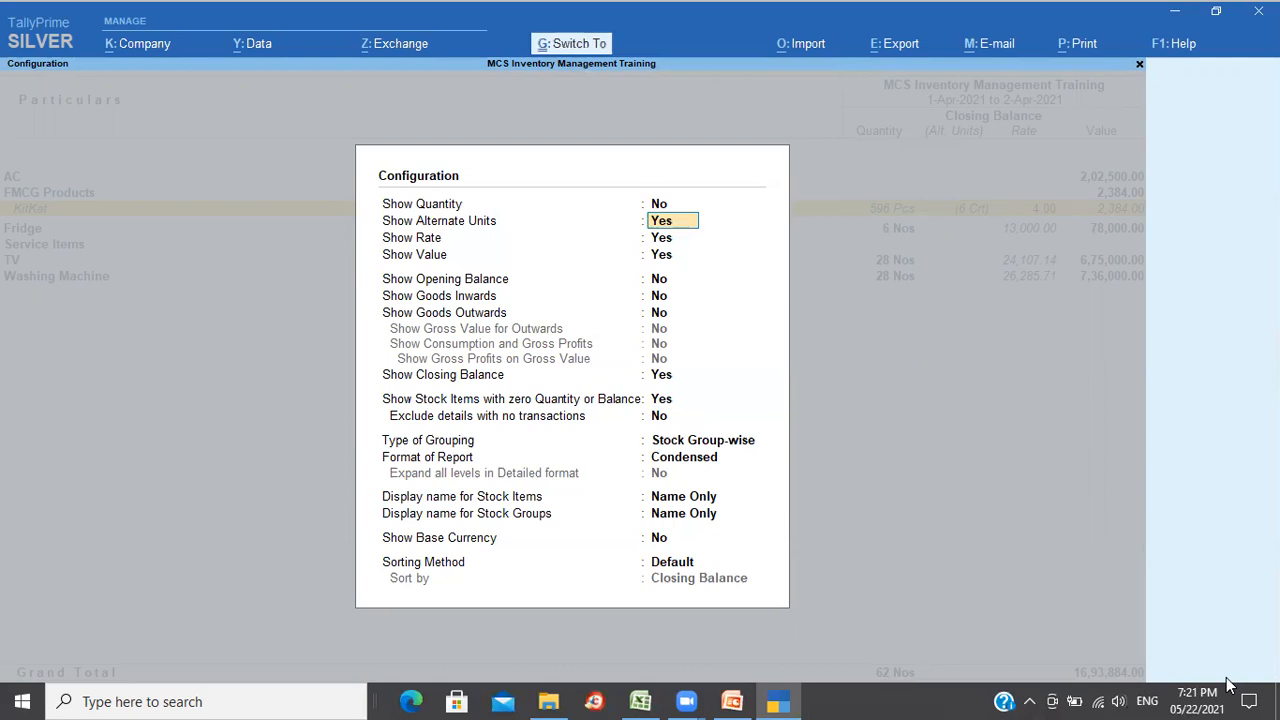
pyautogui.hotkey('ctrl', 'a')
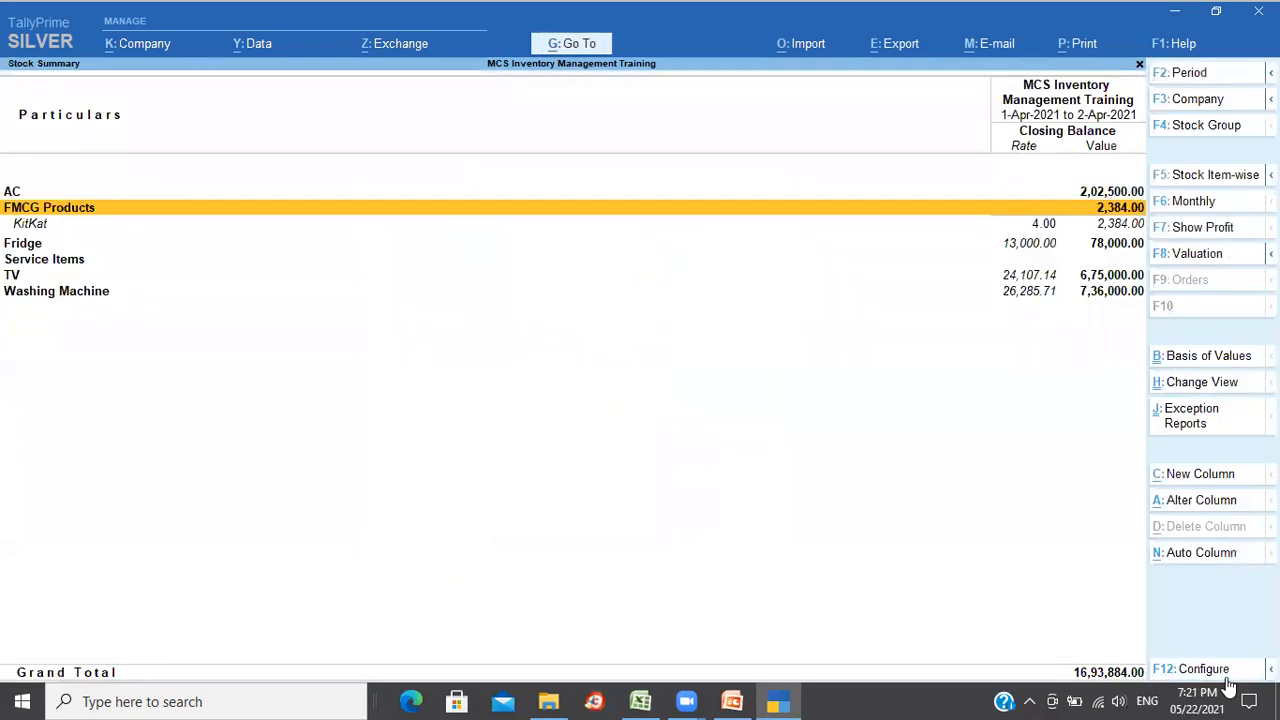
# Step: Turn Show Quantity back to Yes in the Stock Summary configuration and accept it
pyautogui.click(1226, 676)
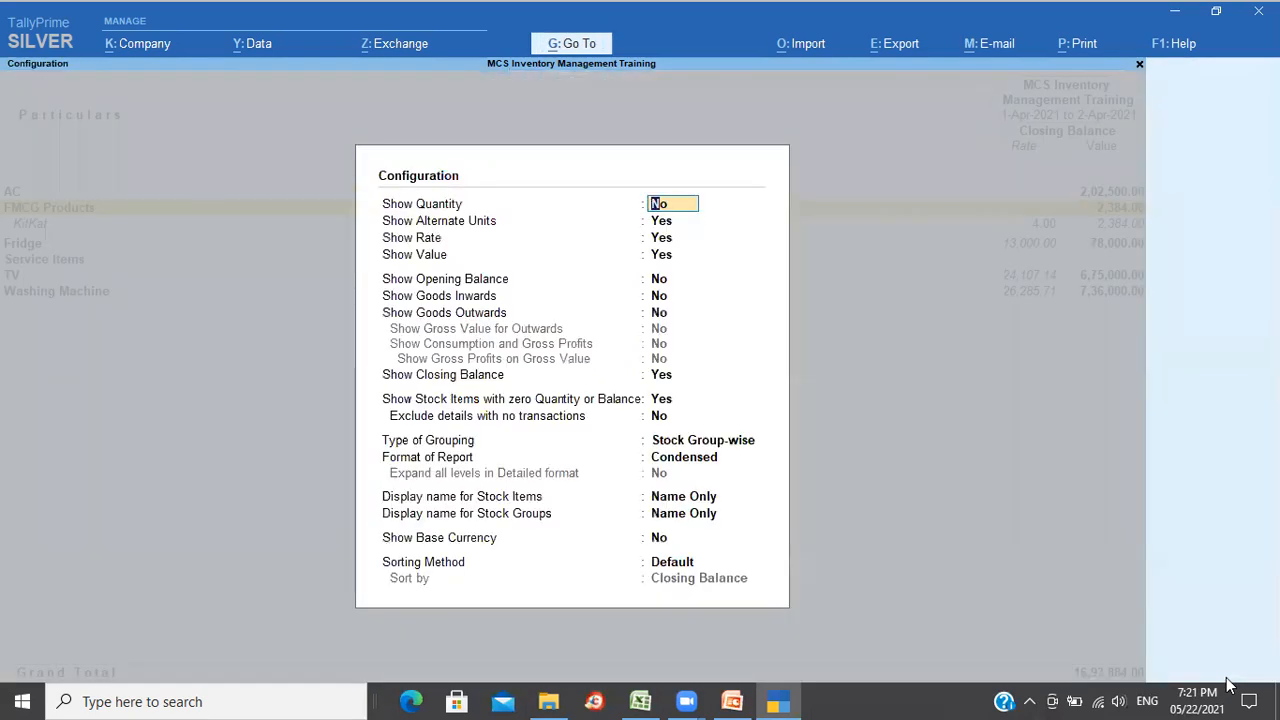
pyautogui.press('y')
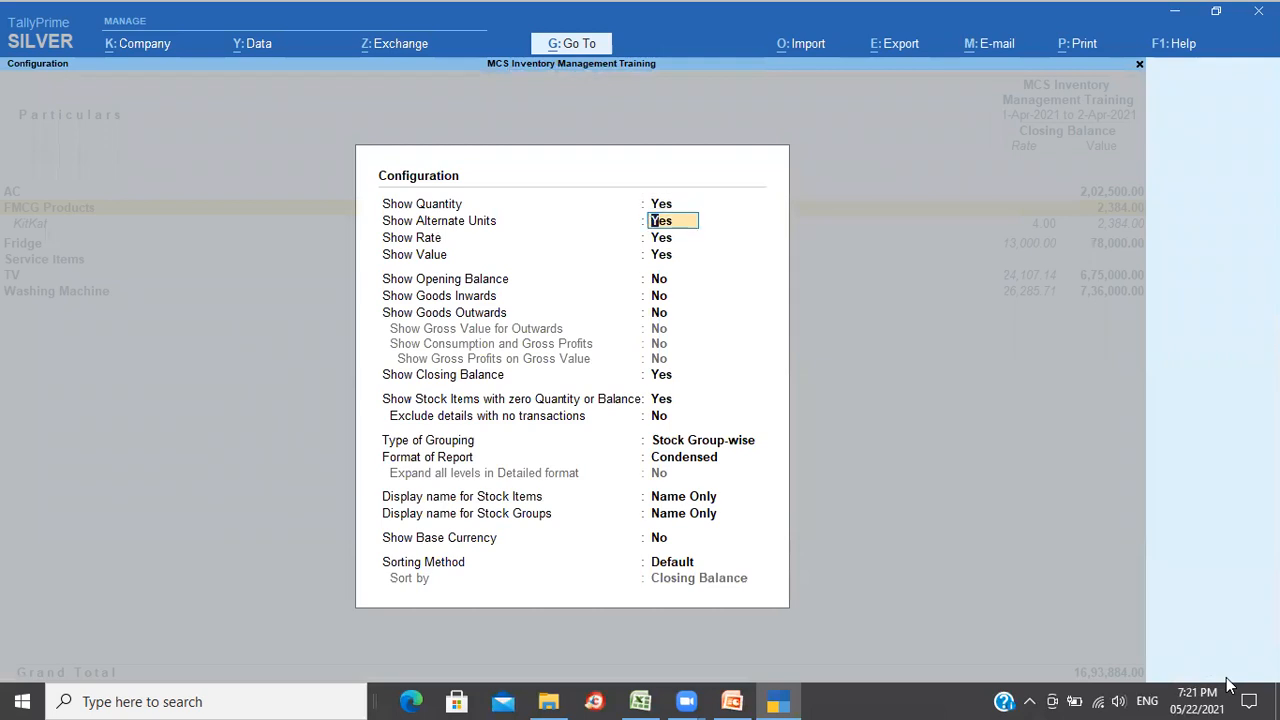
pyautogui.press('Return')
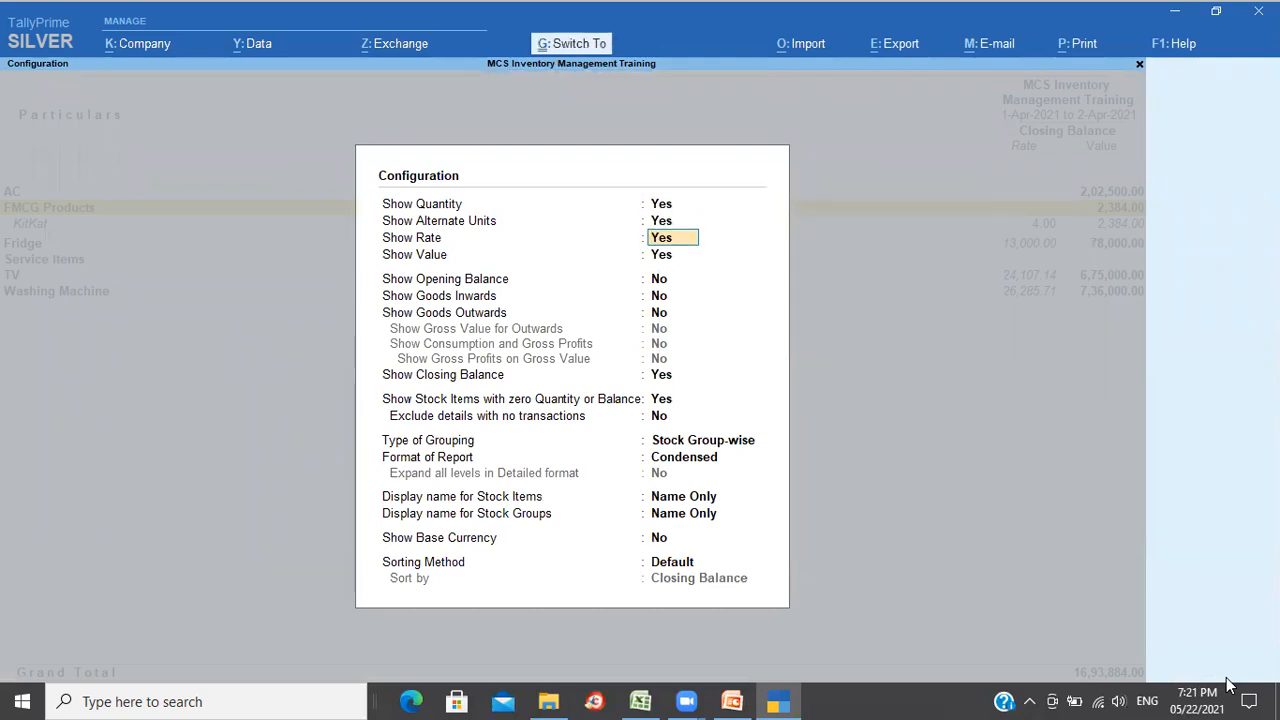
pyautogui.hotkey('ctrl', 'a')
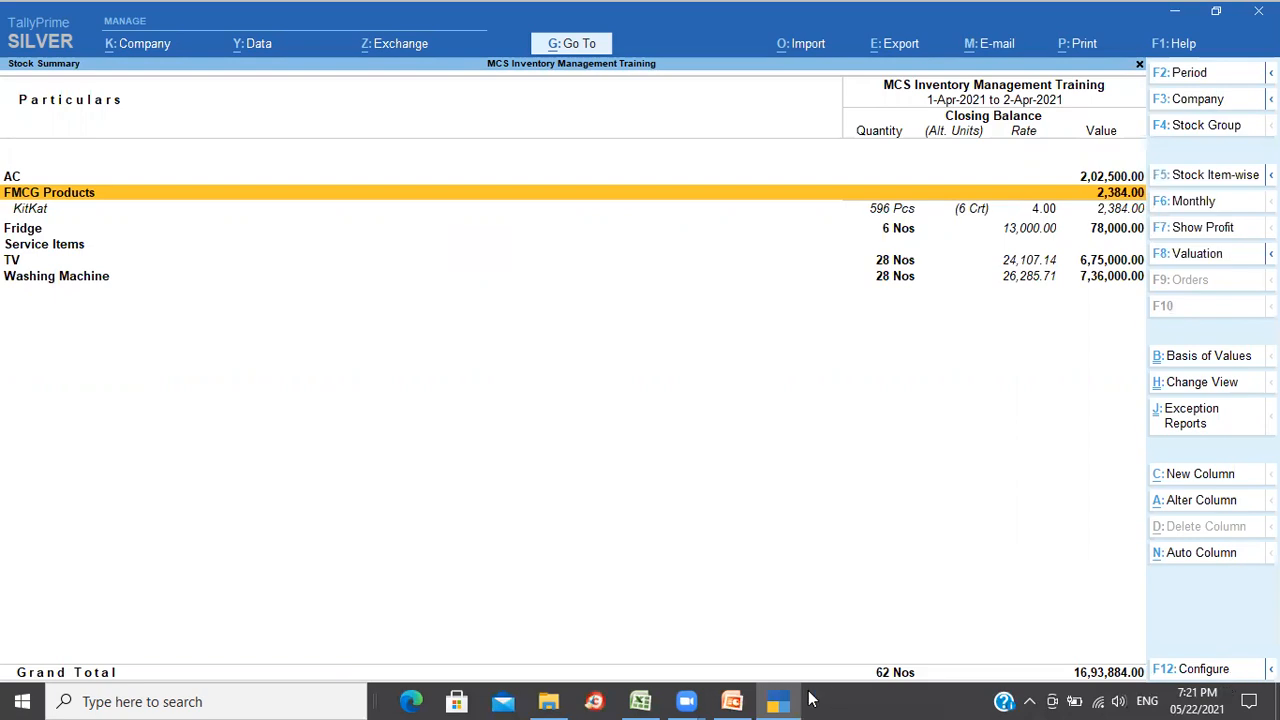
# Step: Switch to PowerPoint's slide 3, Integration of Inventory Management
pyautogui.moveTo(728, 697)
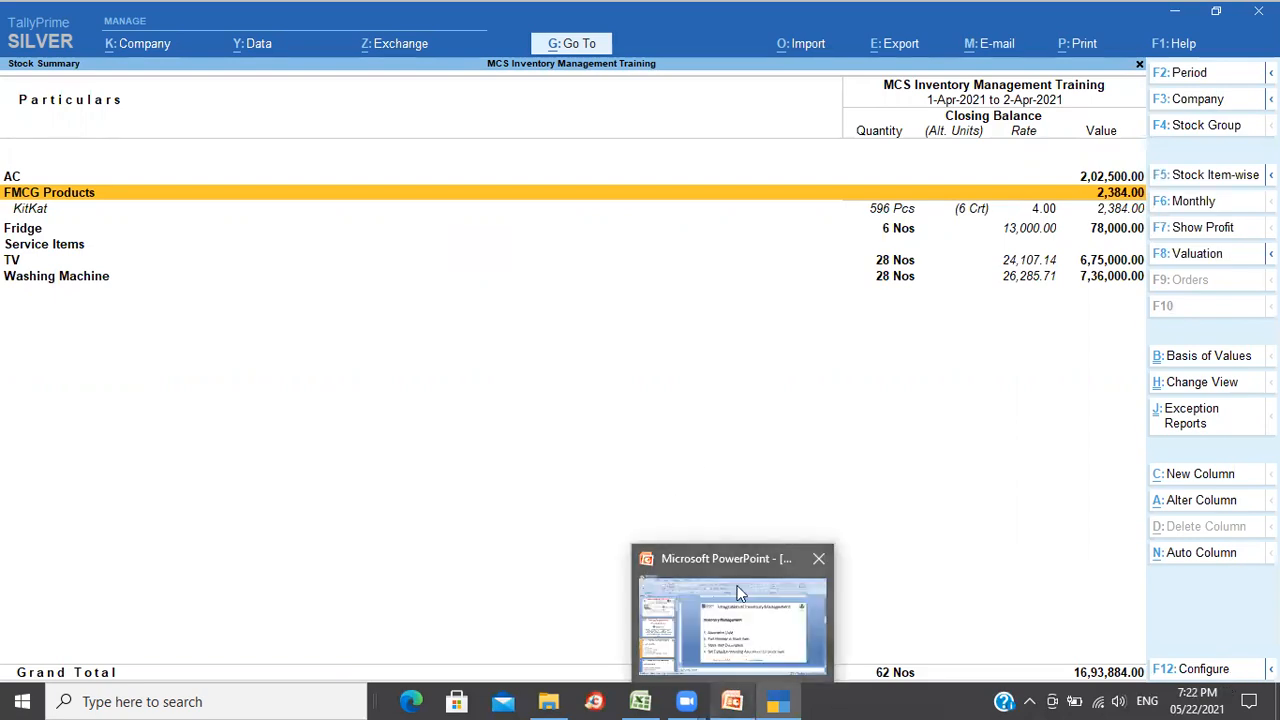
pyautogui.click(723, 556)
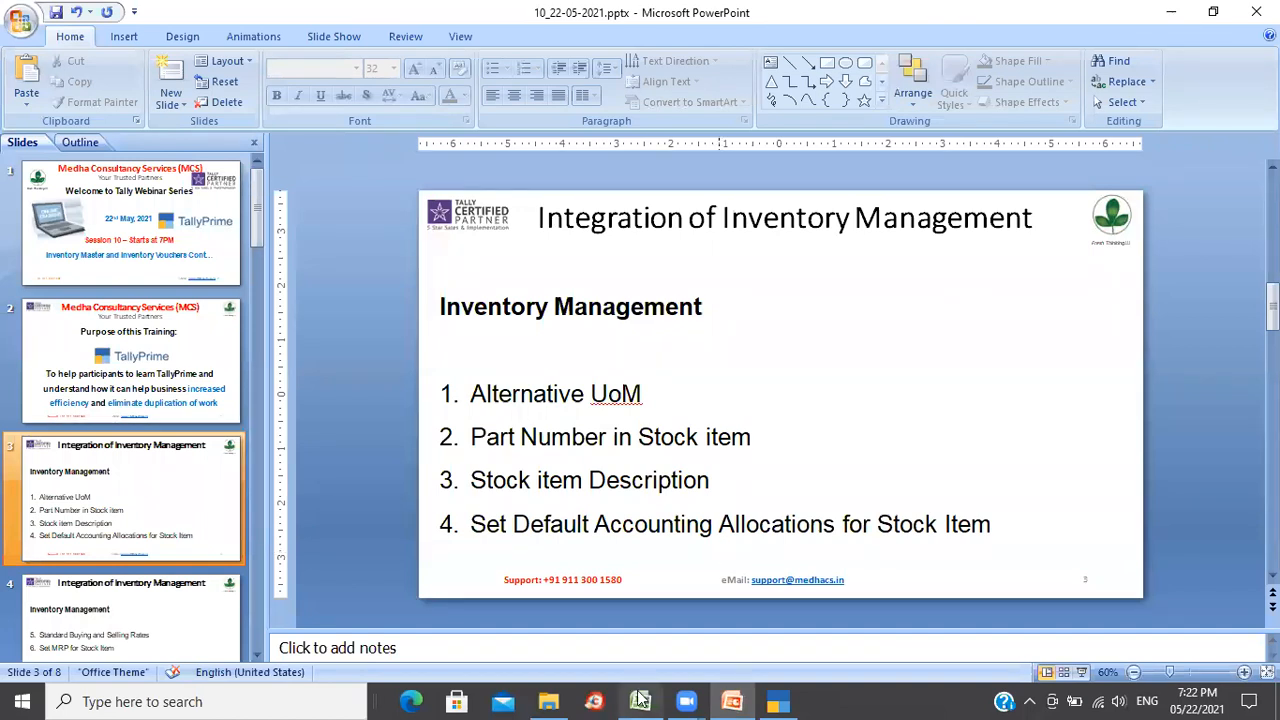
# Step: Enter the note 'Scenario: for Part Nos.' in cell C28 of Excel's Inventory_Scenario sheet
pyautogui.moveTo(640, 700)
pyautogui.click(631, 652)
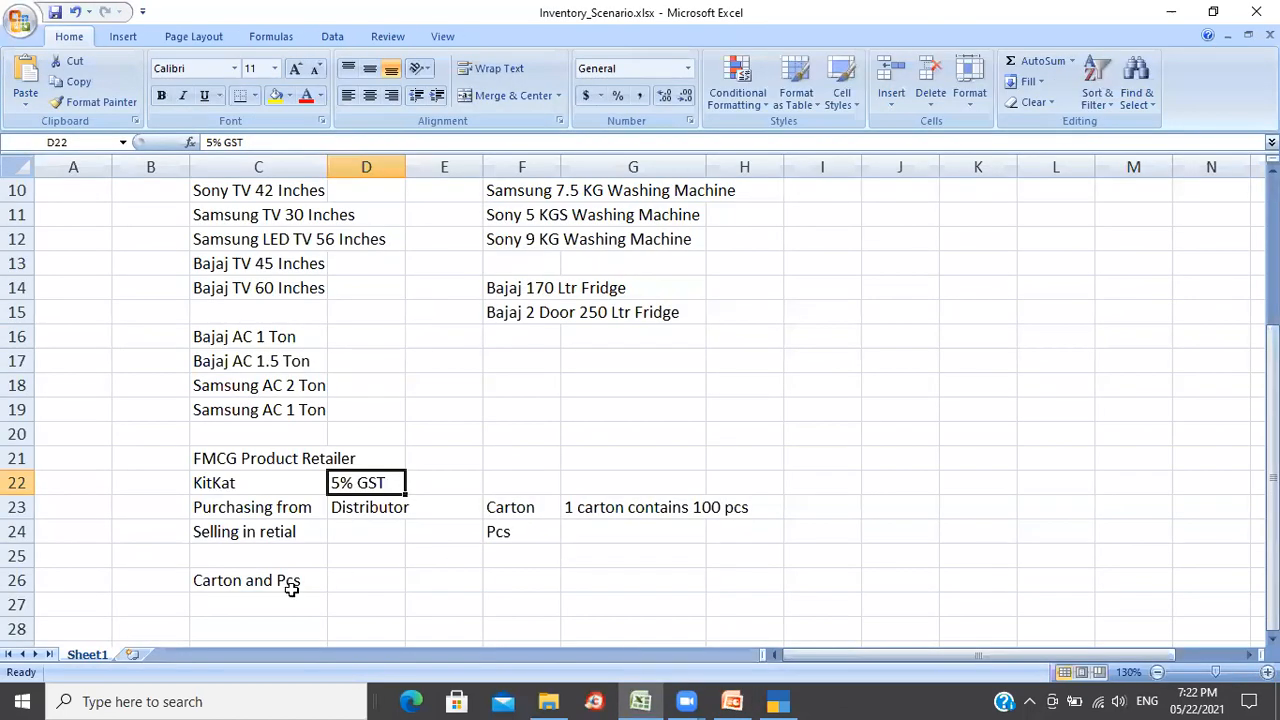
pyautogui.click(265, 622)
pyautogui.press('Down')
pyautogui.press('Down')
pyautogui.press('Down')
pyautogui.press('Down')
pyautogui.press('Down')
pyautogui.press('Down')
pyautogui.press('Down')
pyautogui.press('Down')
pyautogui.press('Down')
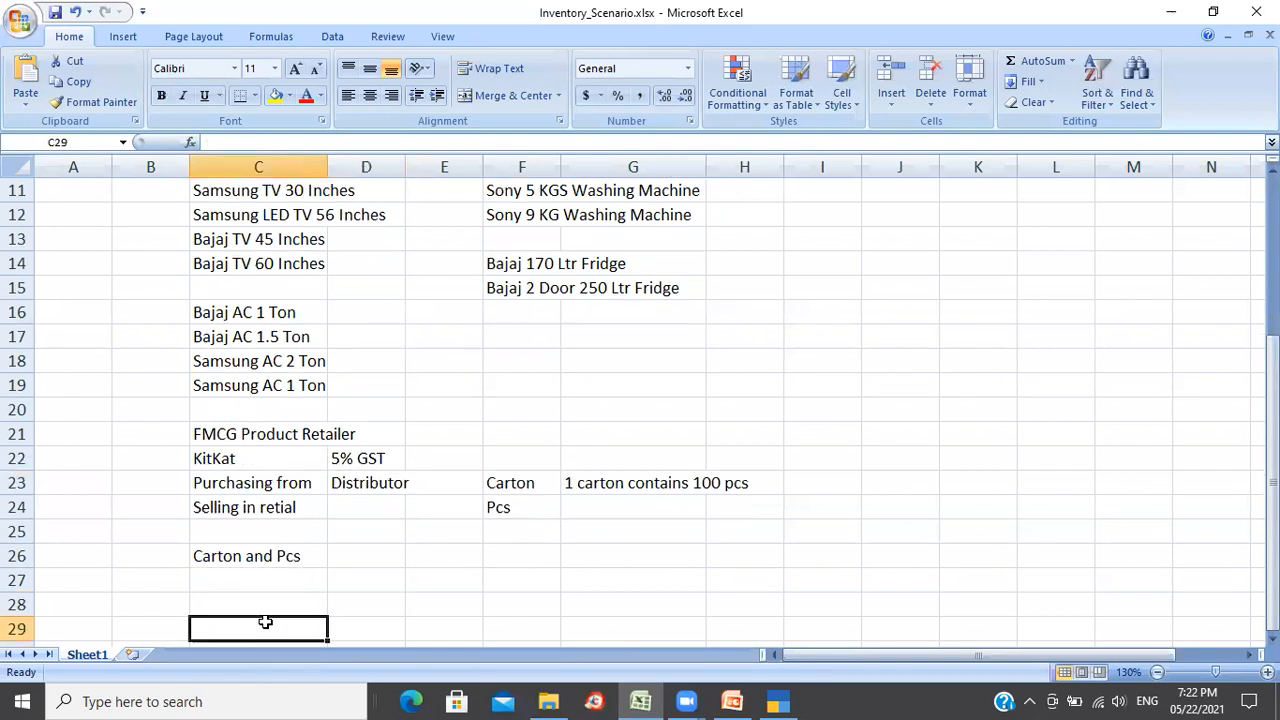
pyautogui.press('Down')
pyautogui.press('Down')
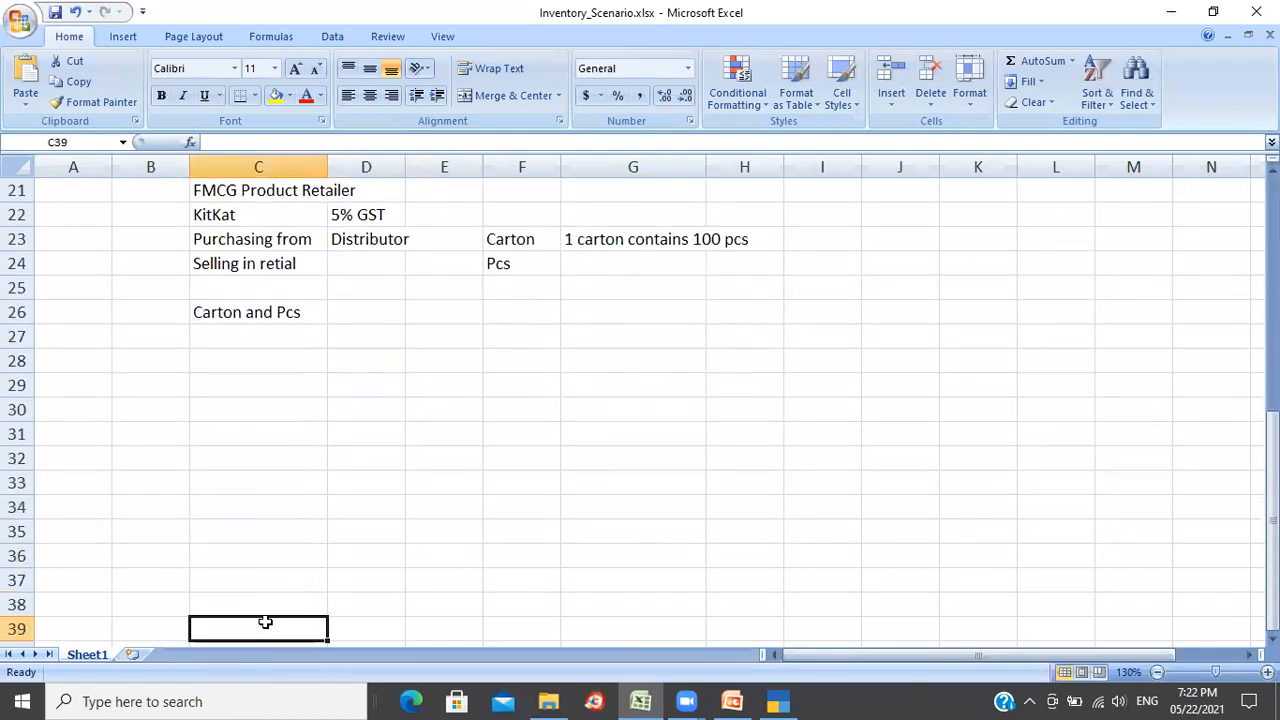
pyautogui.press('Up')
pyautogui.press('Up')
pyautogui.press('Up')
pyautogui.press('Up')
pyautogui.press('Up')
pyautogui.press('Up')
pyautogui.press('Up')
pyautogui.press('Up')
pyautogui.press('Up')
pyautogui.press('Up')
pyautogui.press('Up')
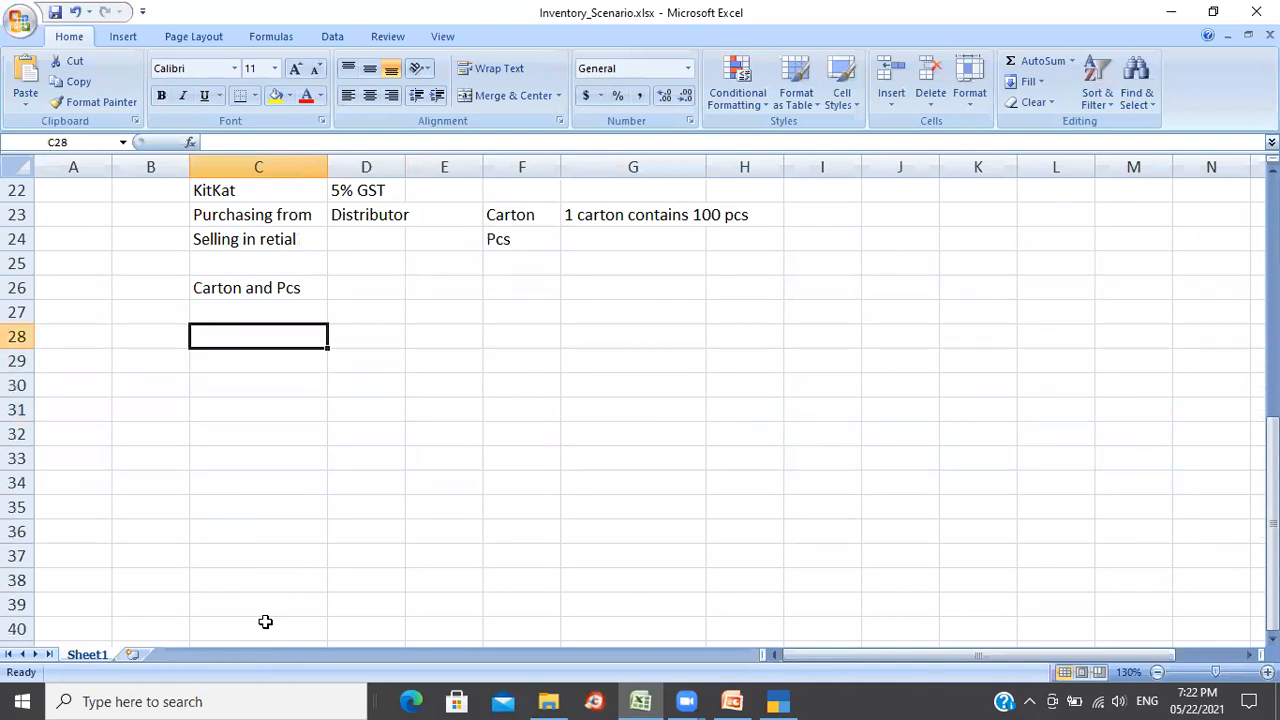
pyautogui.write('Scenario: for Part Nos')
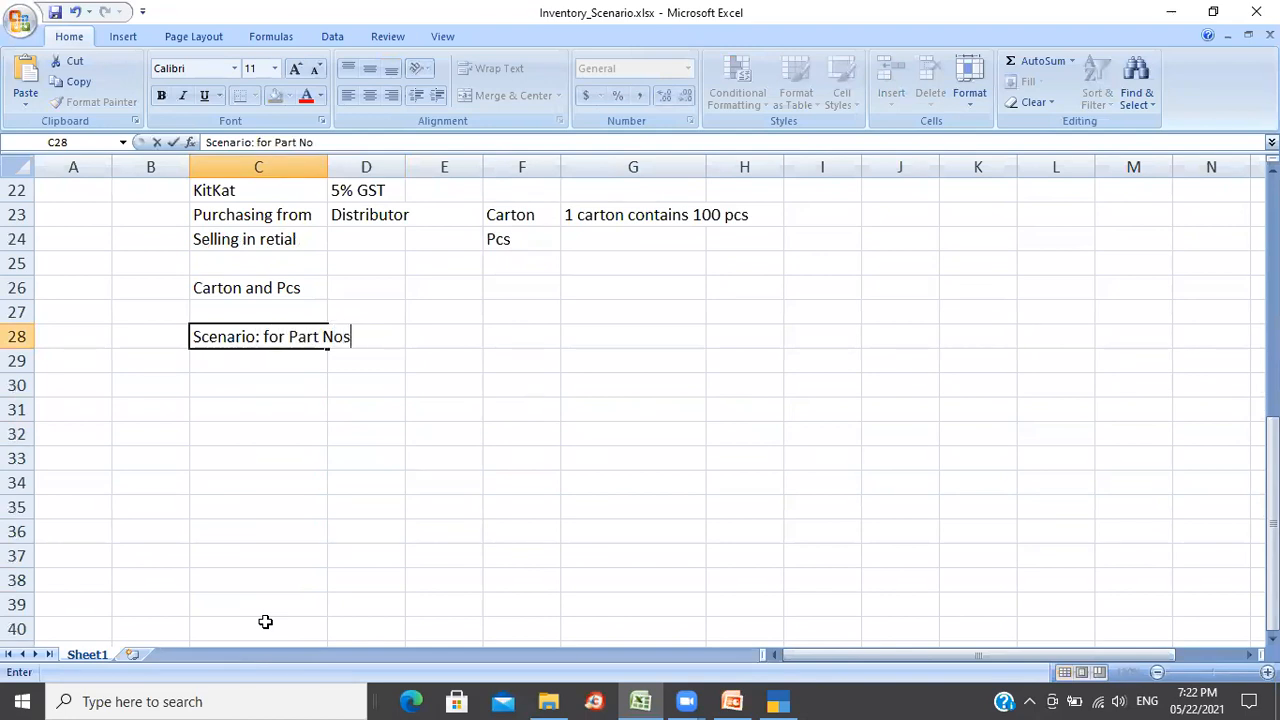
pyautogui.write('.')
pyautogui.press('Return')
pyautogui.press('Return')
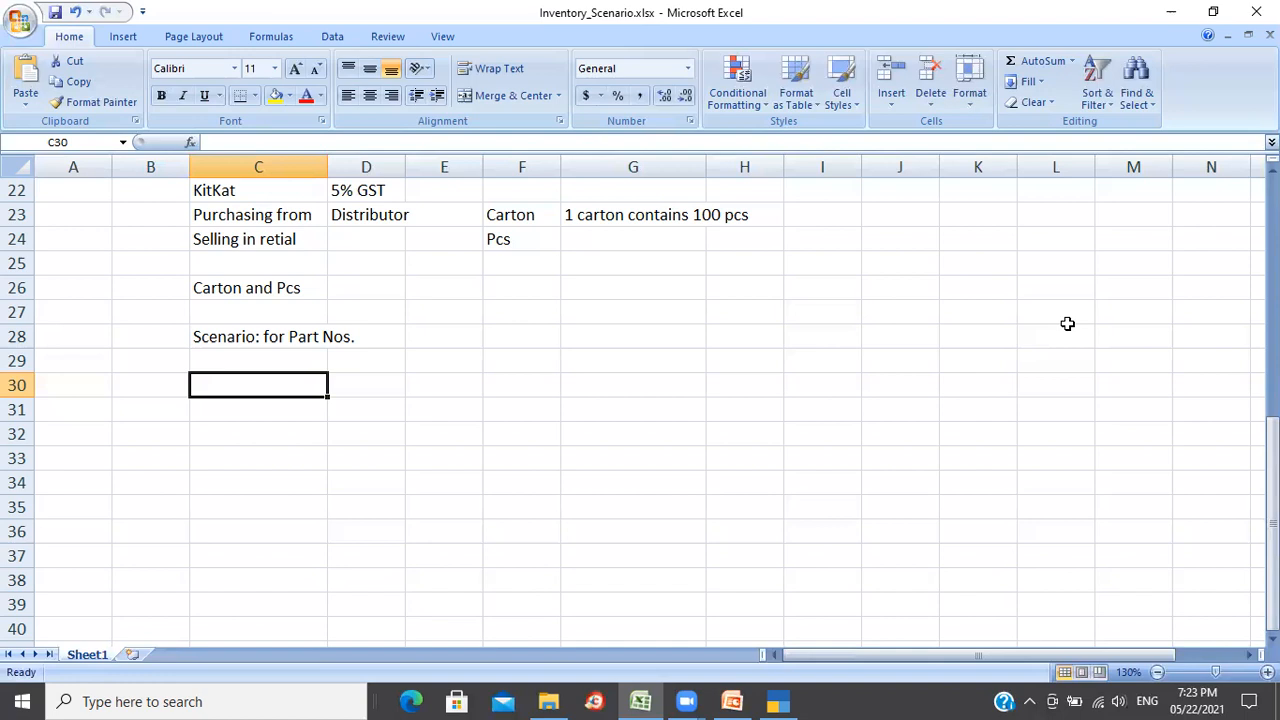
# Step: Enter 'Automobile dealer' in C29 and 'Ball Bearings 10 CMS Dia' in C31 of the sheet
pyautogui.press('Up')
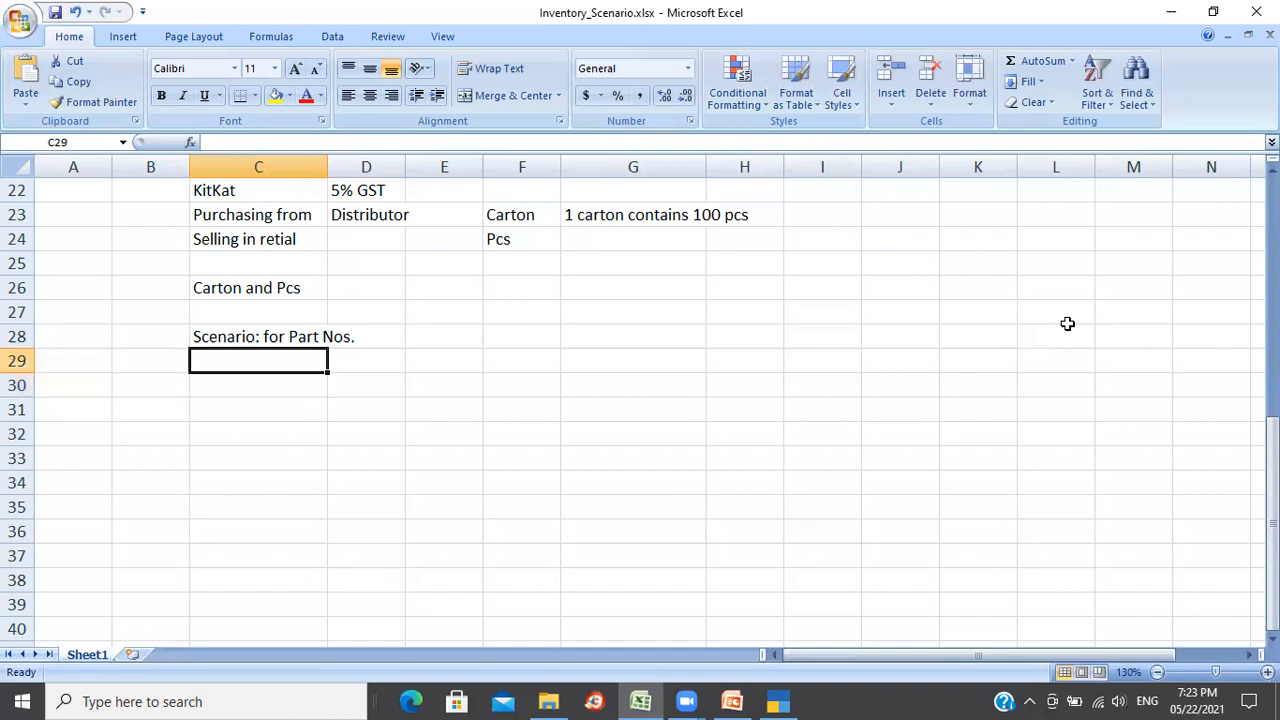
pyautogui.write('Automo')
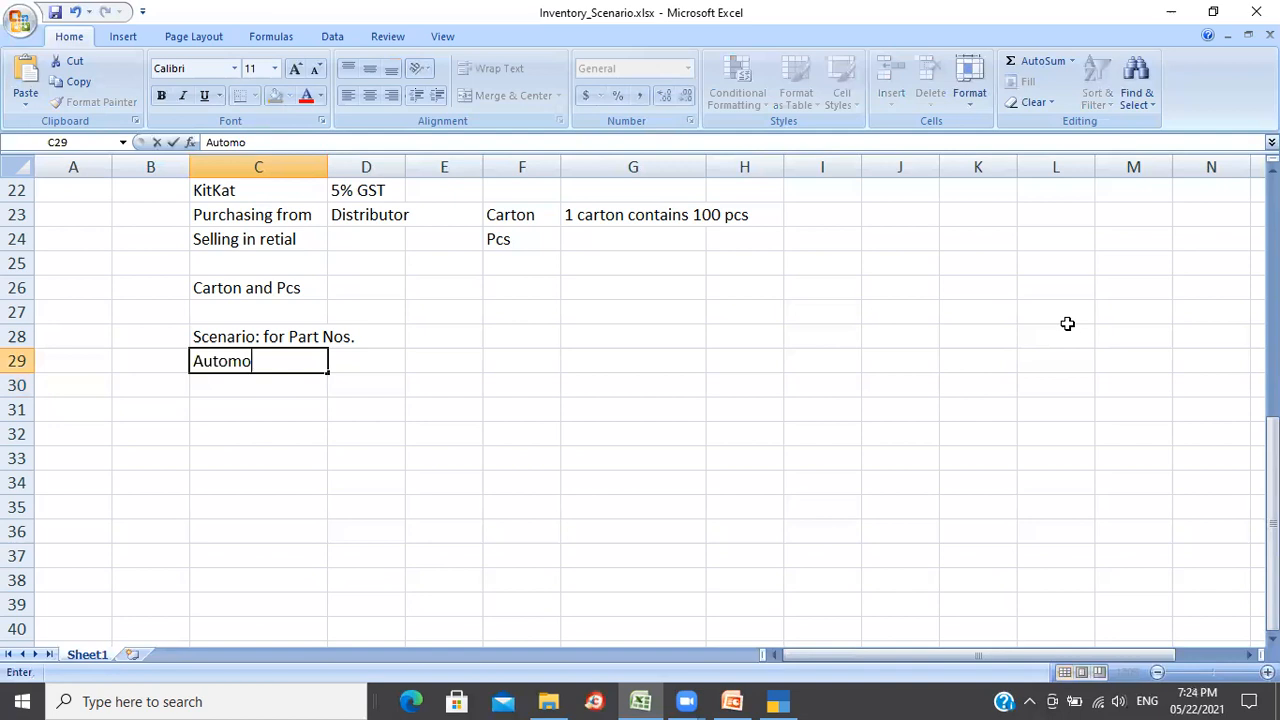
pyautogui.write('bile dealer')
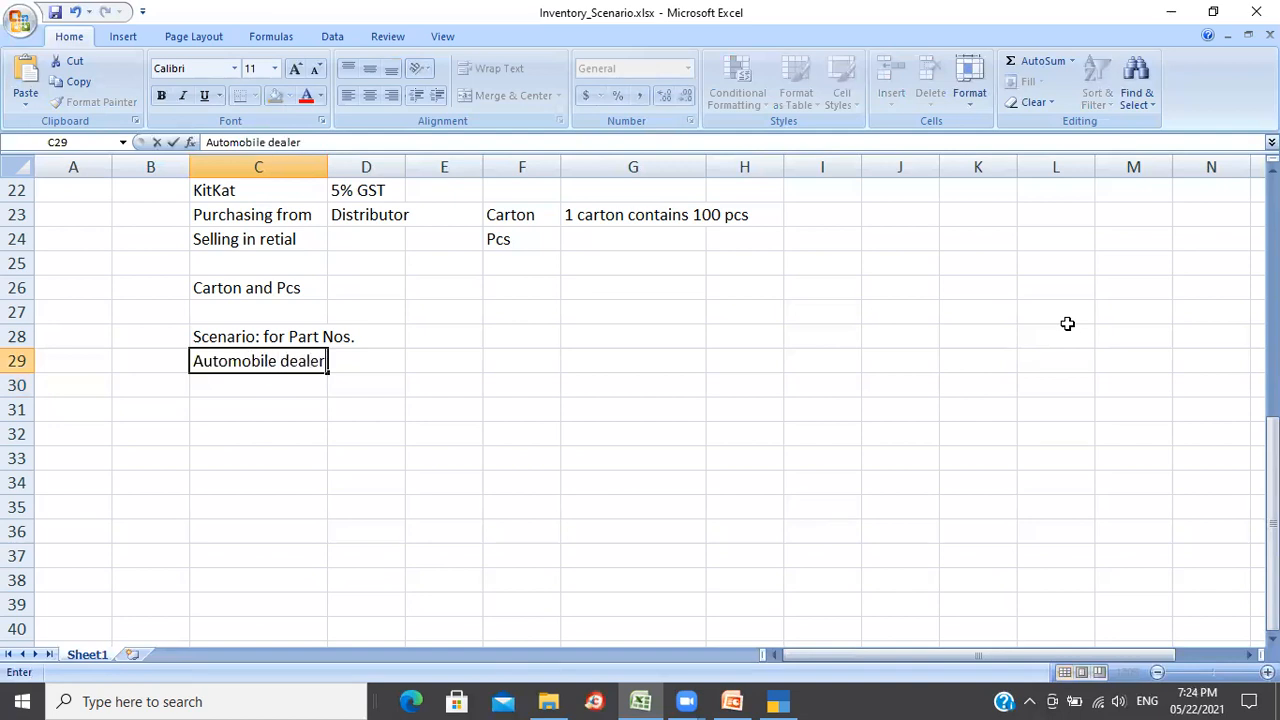
pyautogui.press('Return')
pyautogui.press('Return')
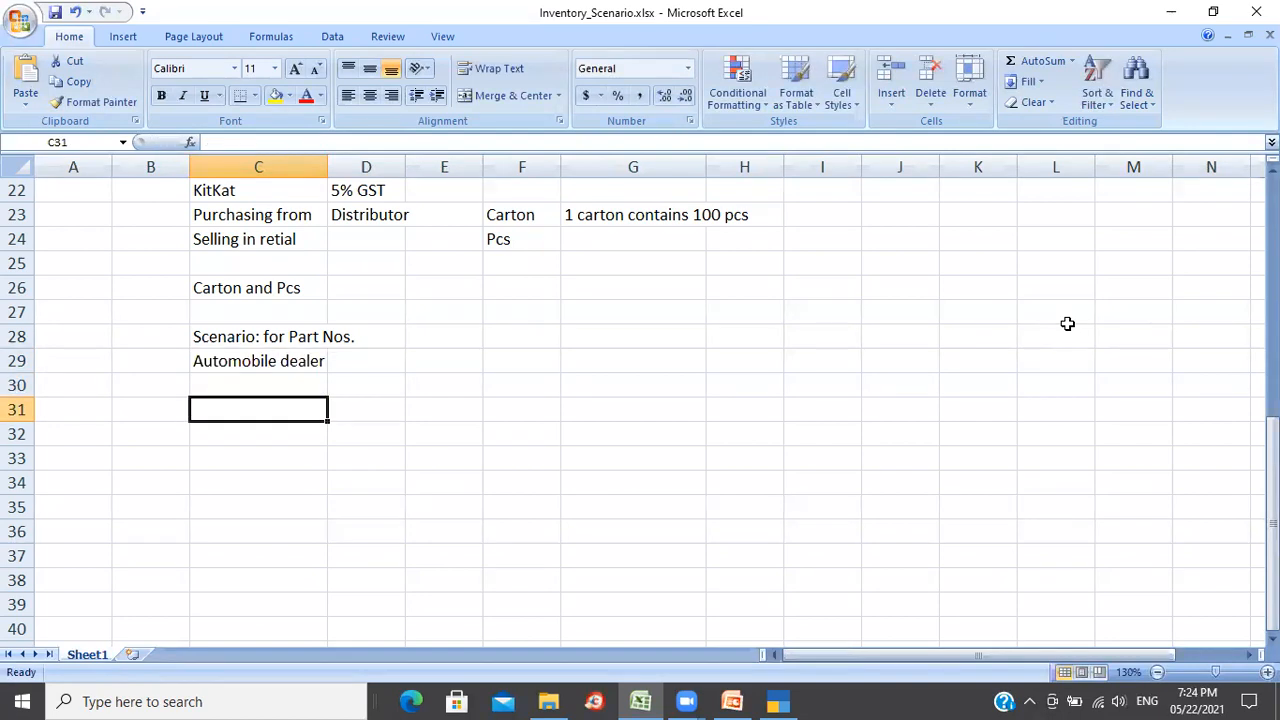
pyautogui.write('Ball Be')
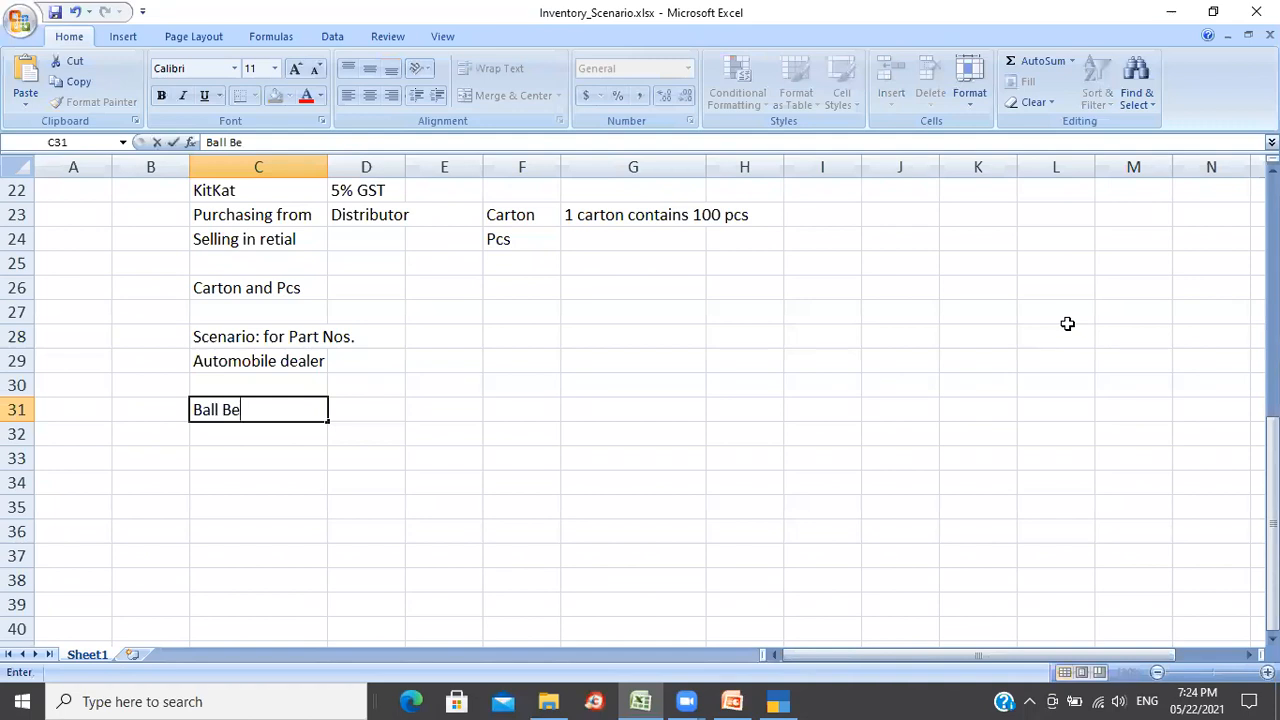
pyautogui.write('arings 10 ')
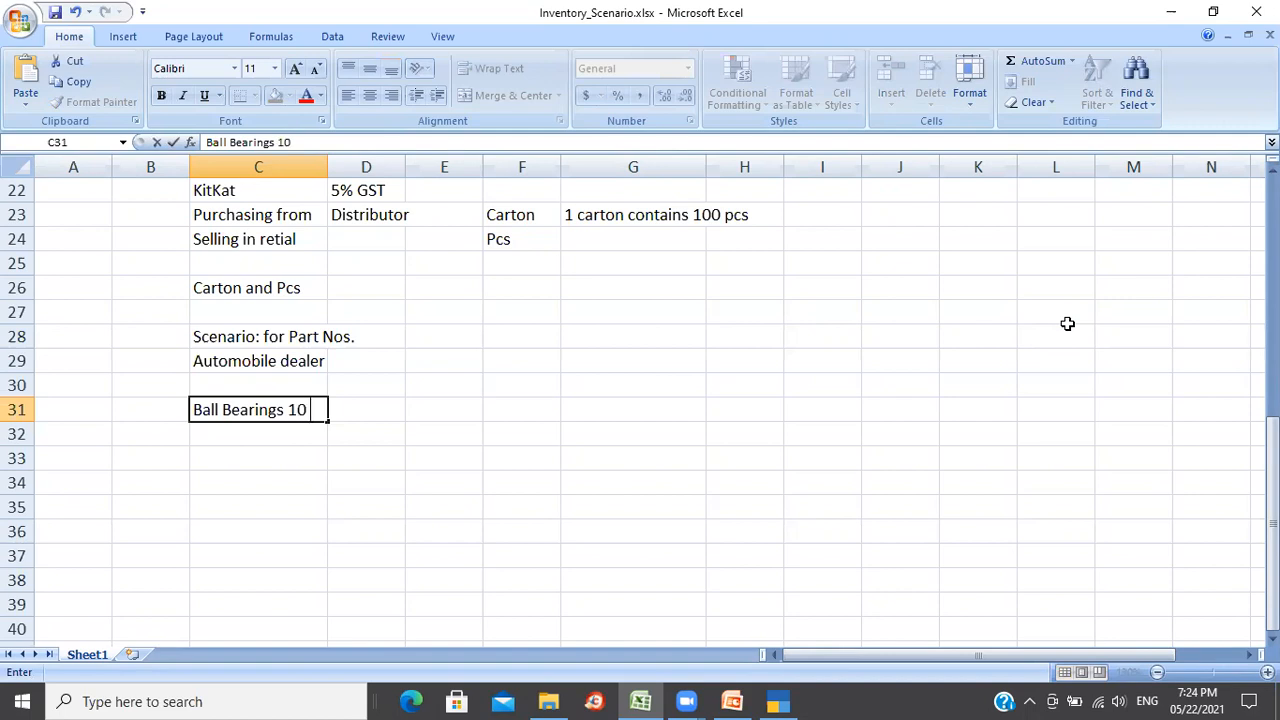
pyautogui.write('CMS Dia')
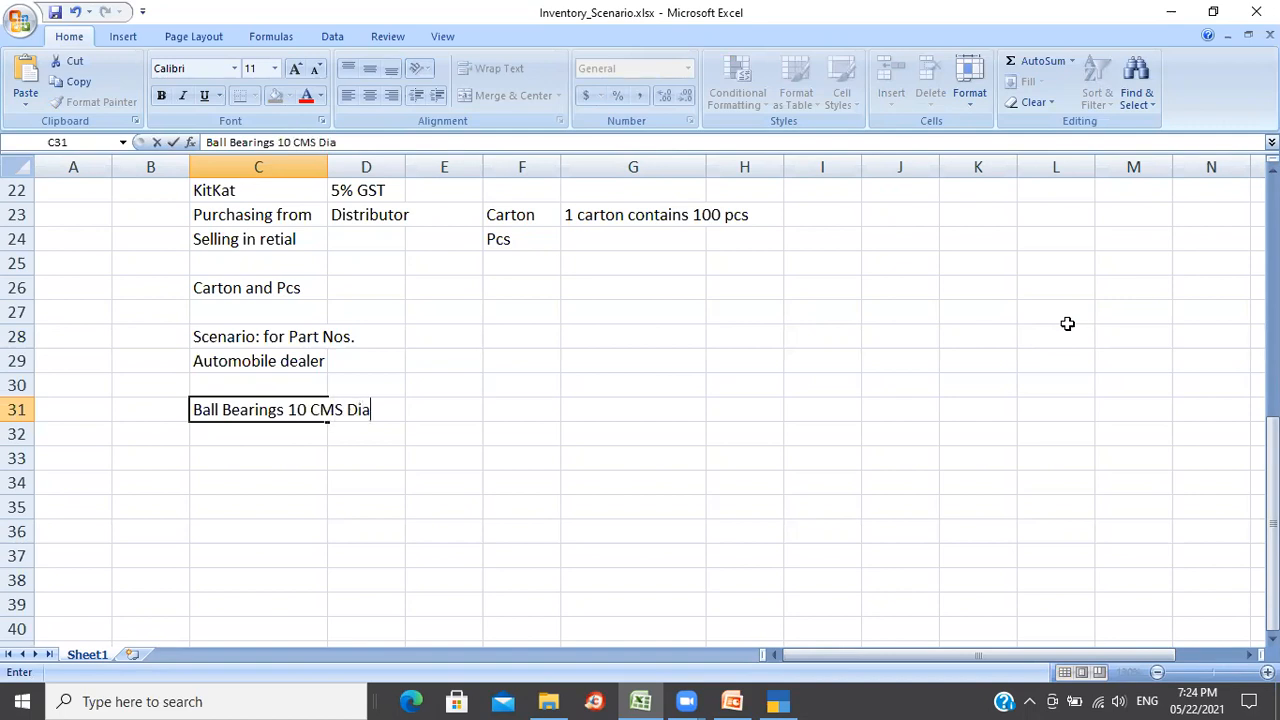
pyautogui.press('Return')
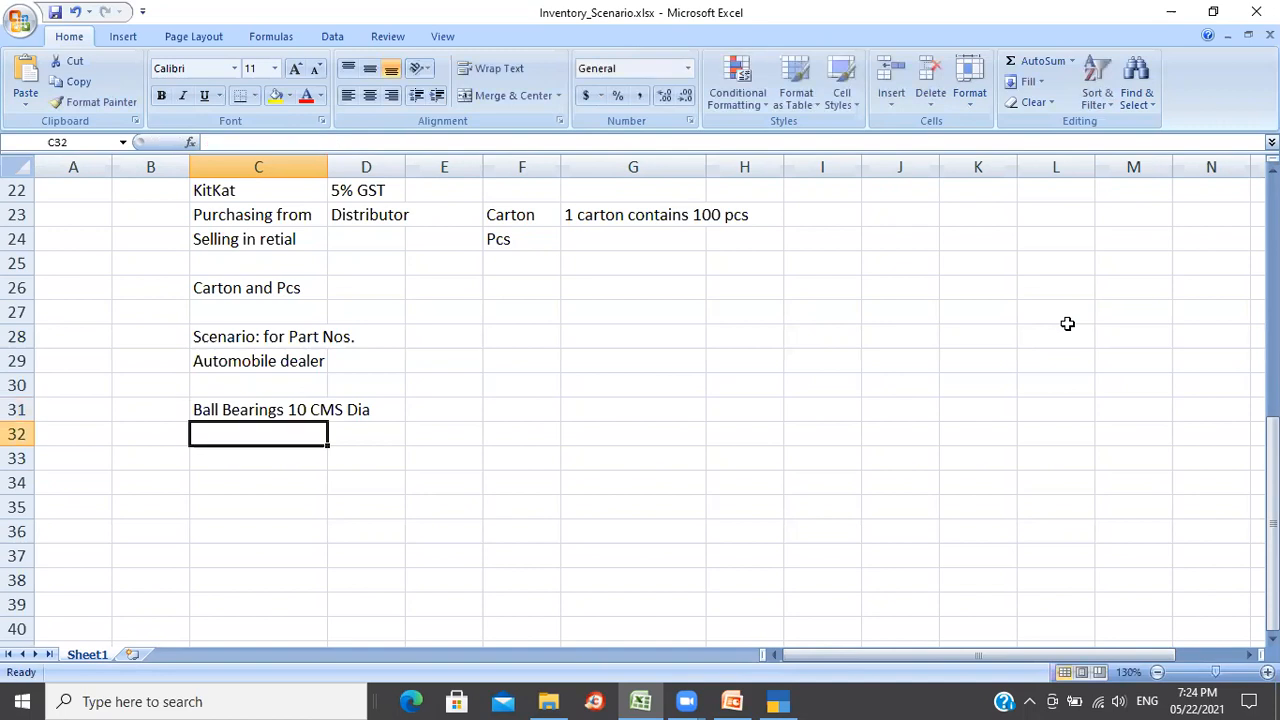
pyautogui.press('Up')
pyautogui.press('Right')
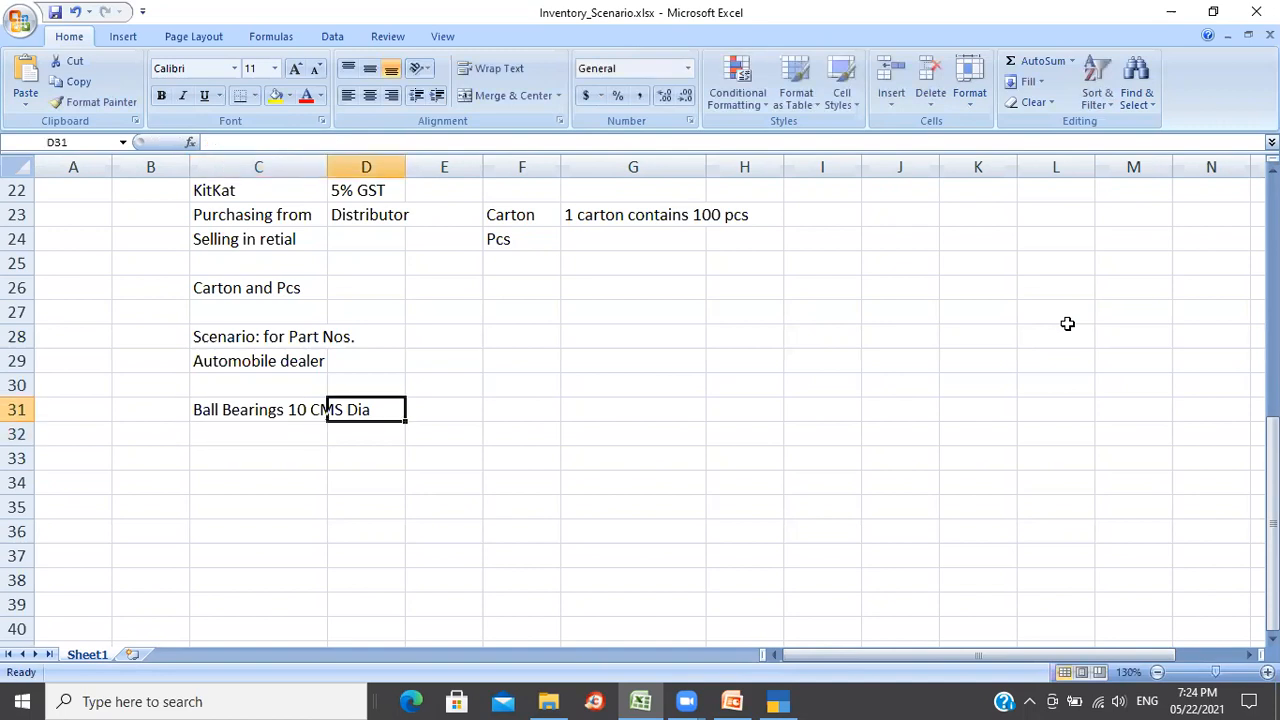
pyautogui.press('Up')
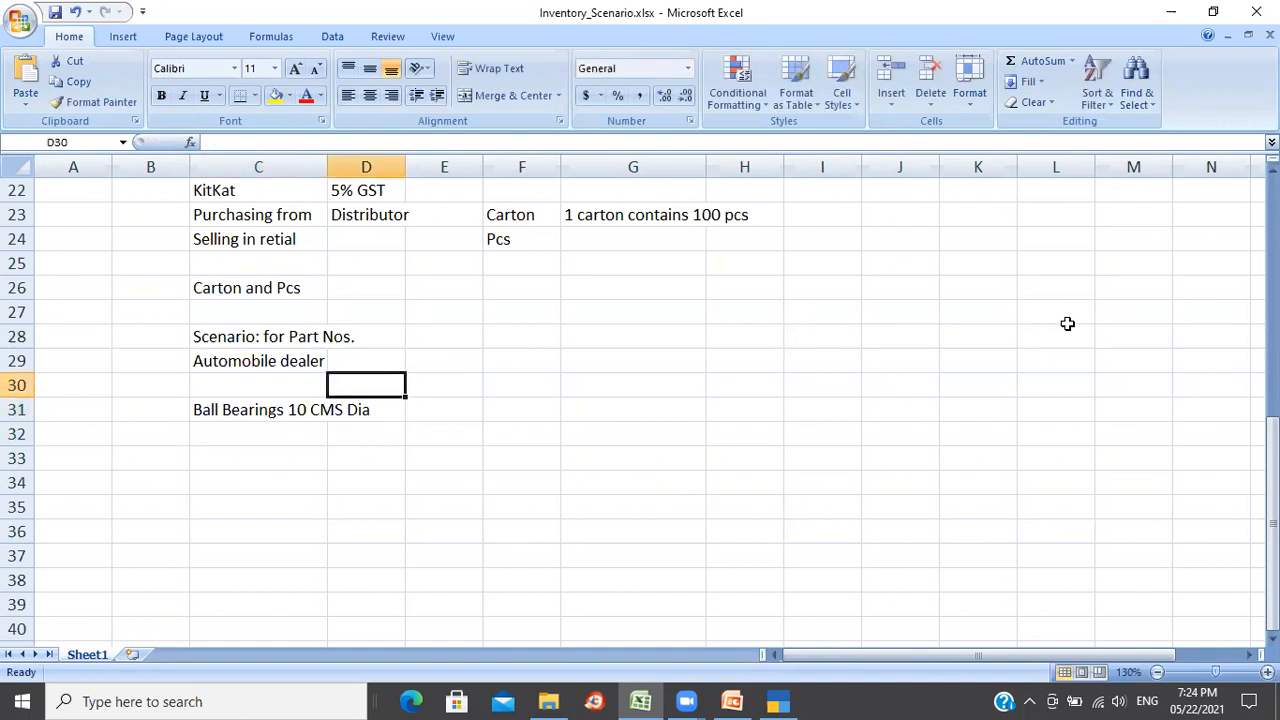
# Step: Label row 30 'Item Name' with brand SKF, and put SKF 1234567 beneath it
pyautogui.press('Left')
pyautogui.write('Item Name')
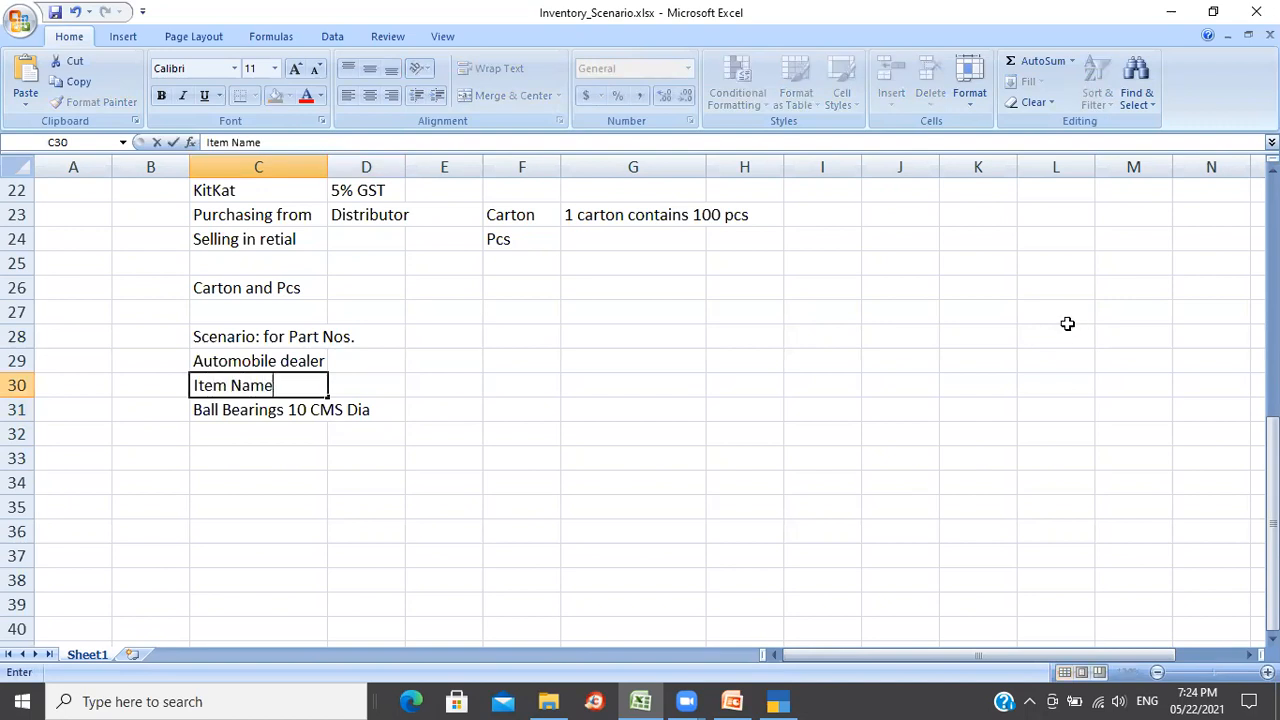
pyautogui.press('Right')
pyautogui.write('SKF')
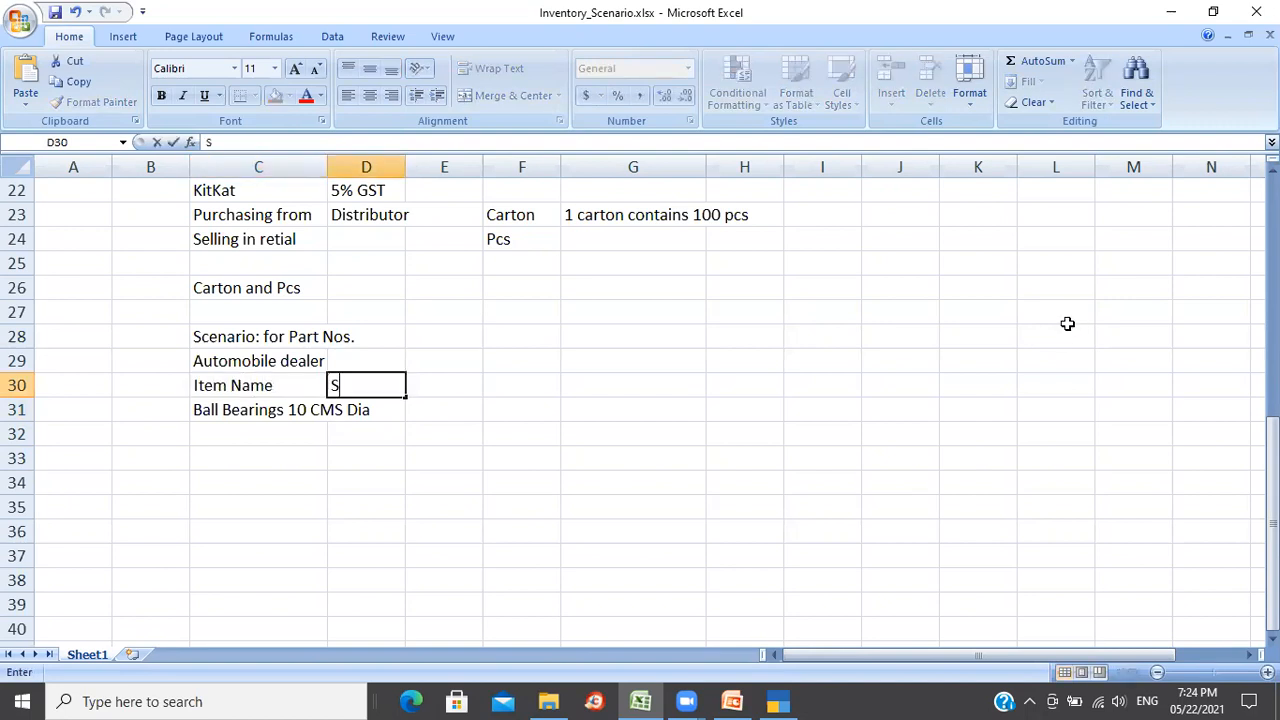
pyautogui.press('Return')
pyautogui.press('Left')
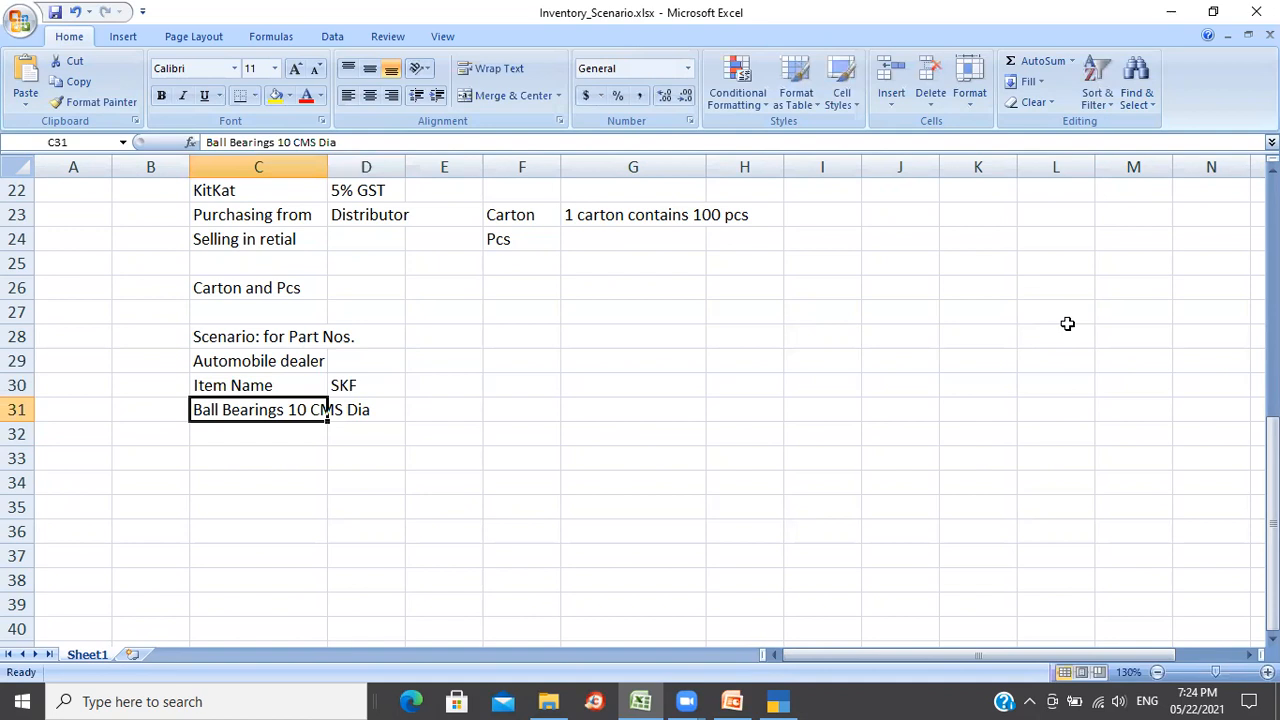
pyautogui.press('Right')
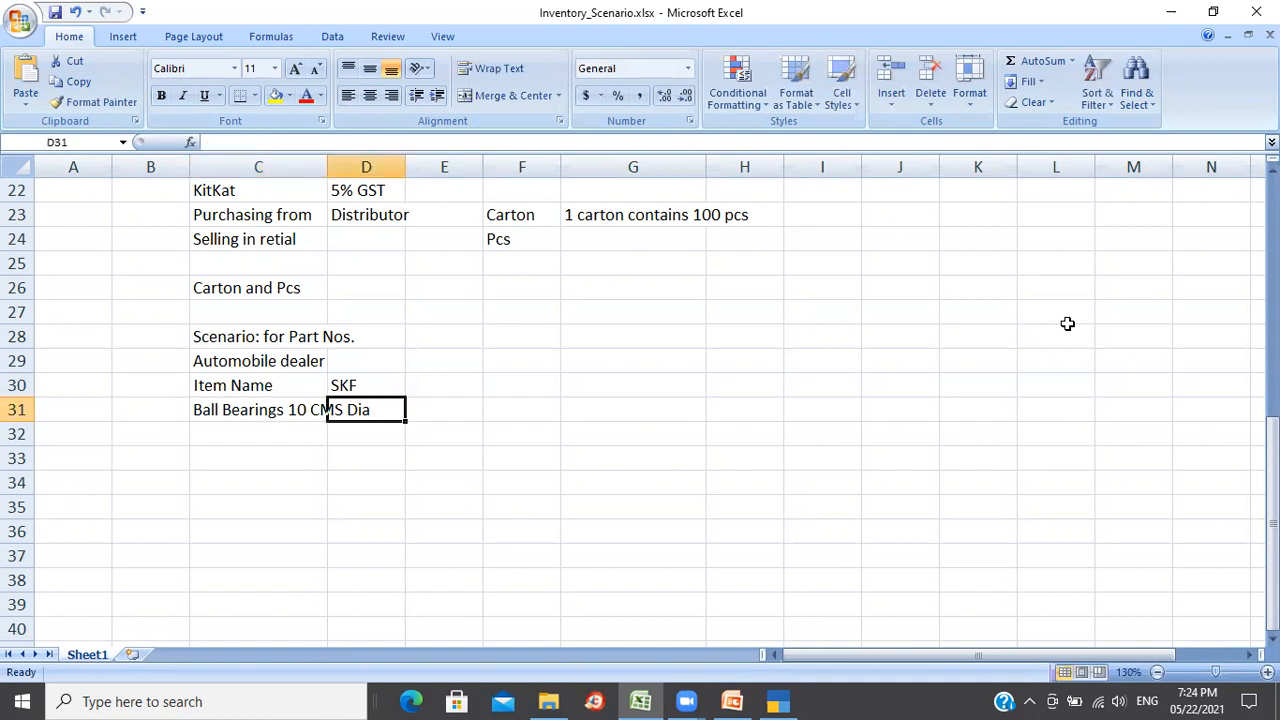
pyautogui.write('SKF 1234567')
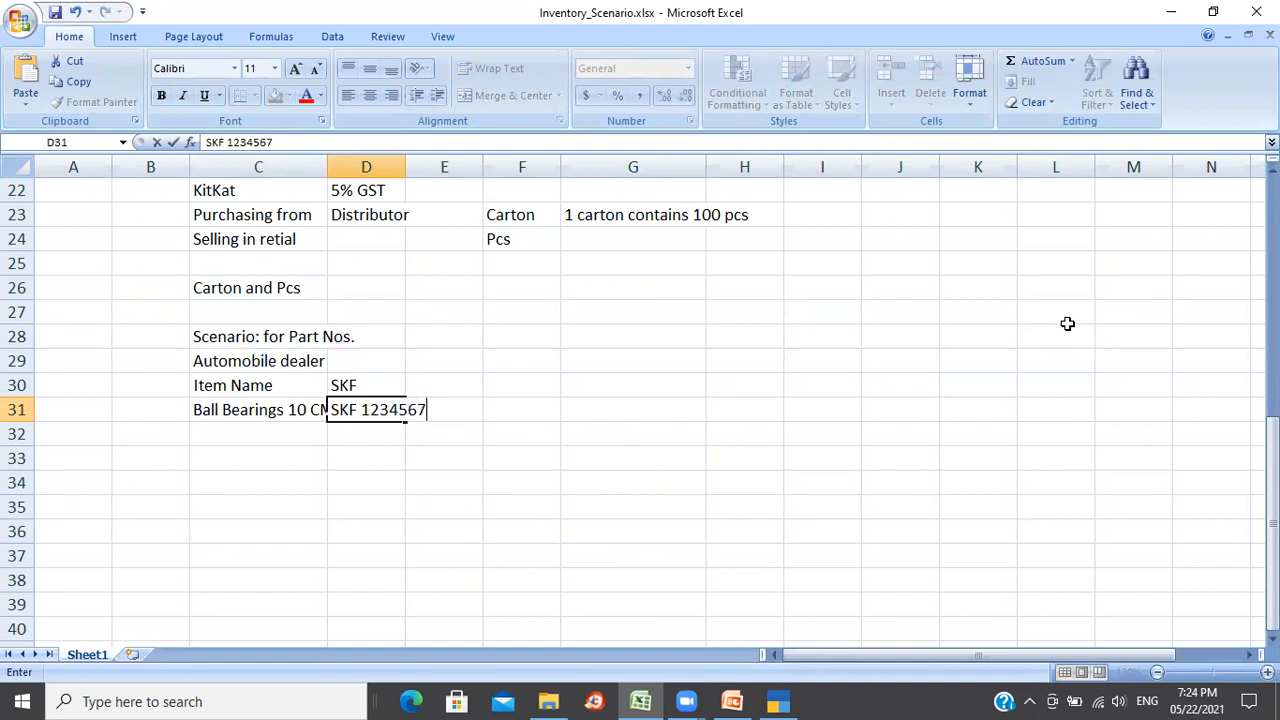
pyautogui.press('Right')
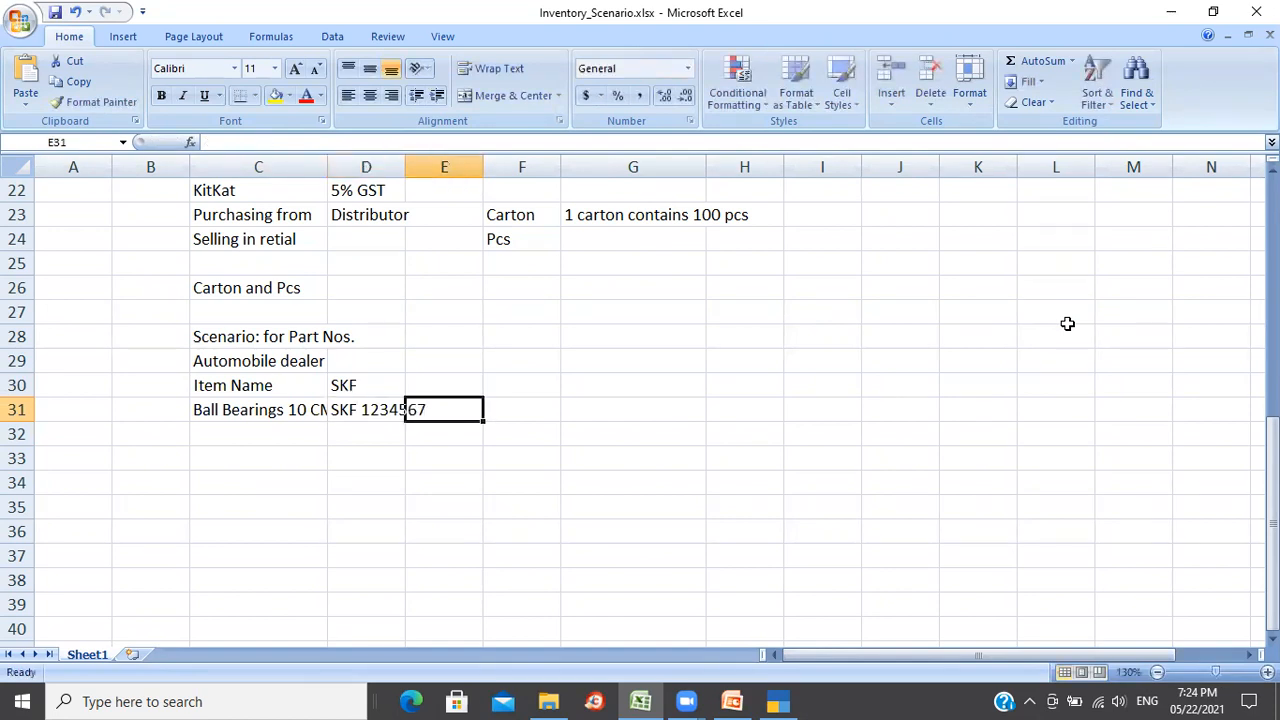
# Step: Add brand TVS with part number TVS 324567 beneath, then check both part numbers
pyautogui.press('Up')
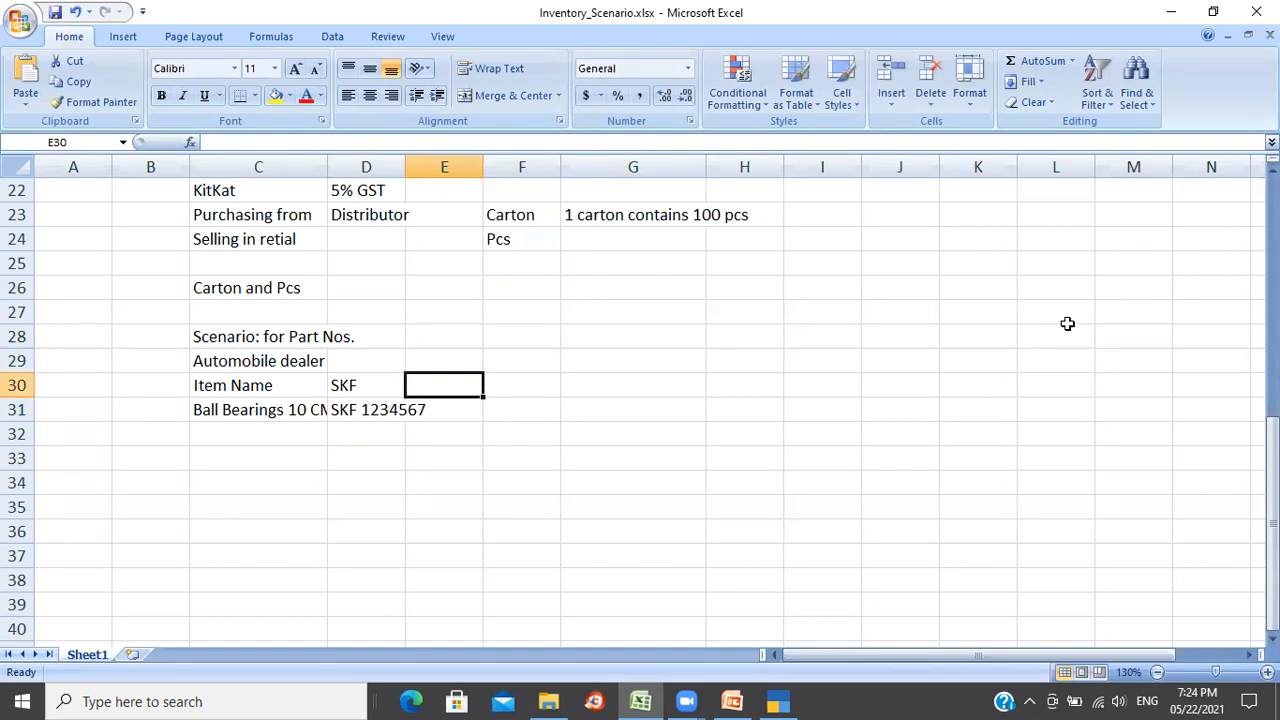
pyautogui.write('TVS')
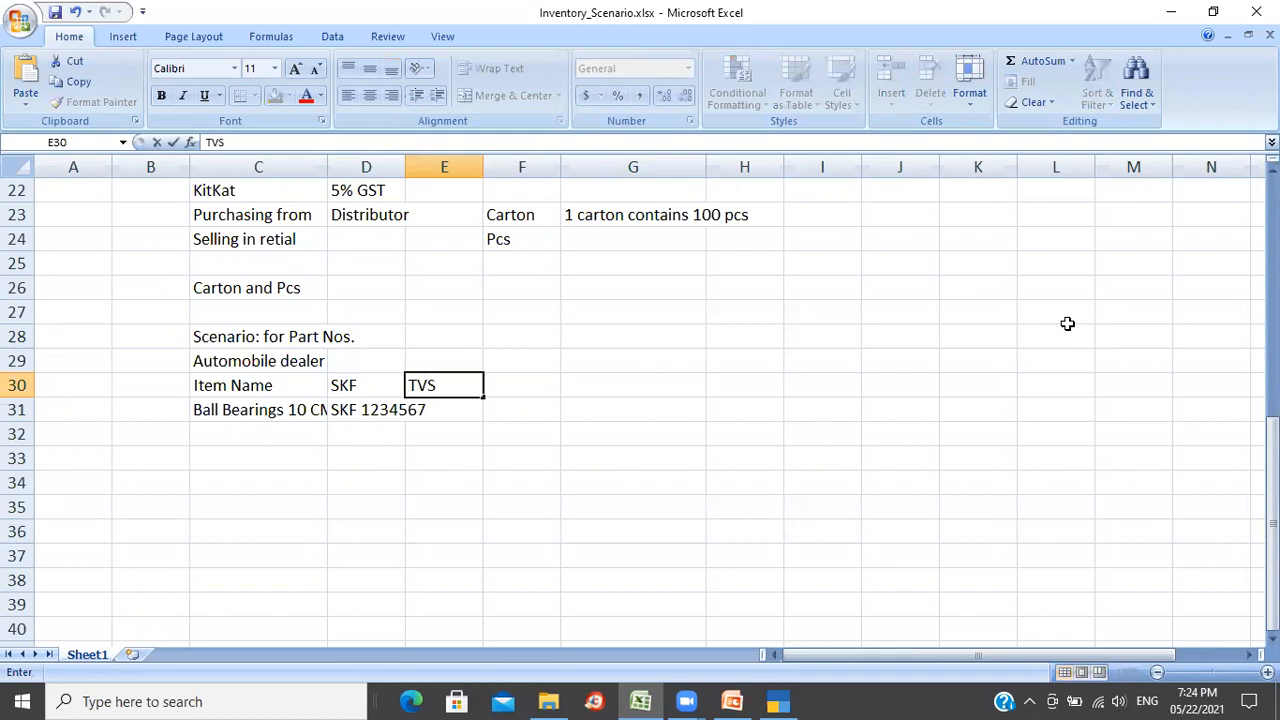
pyautogui.press('Return')
pyautogui.write('TVS')
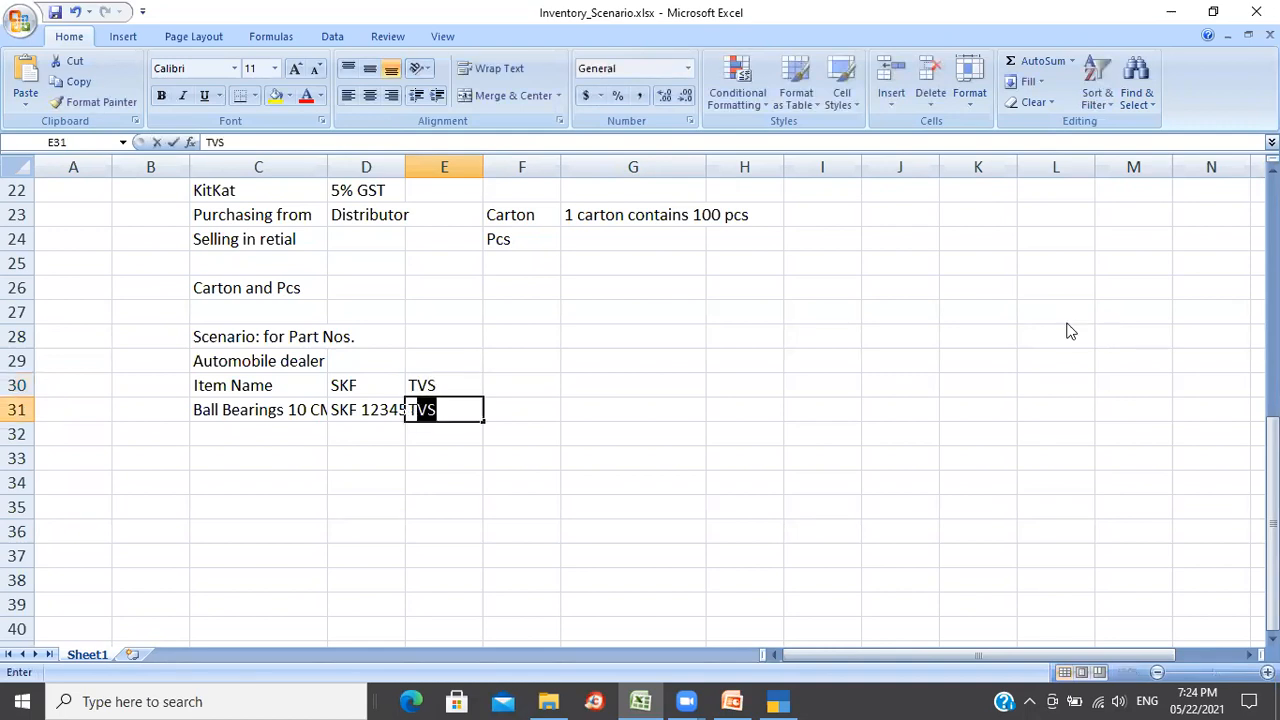
pyautogui.write(' 324567')
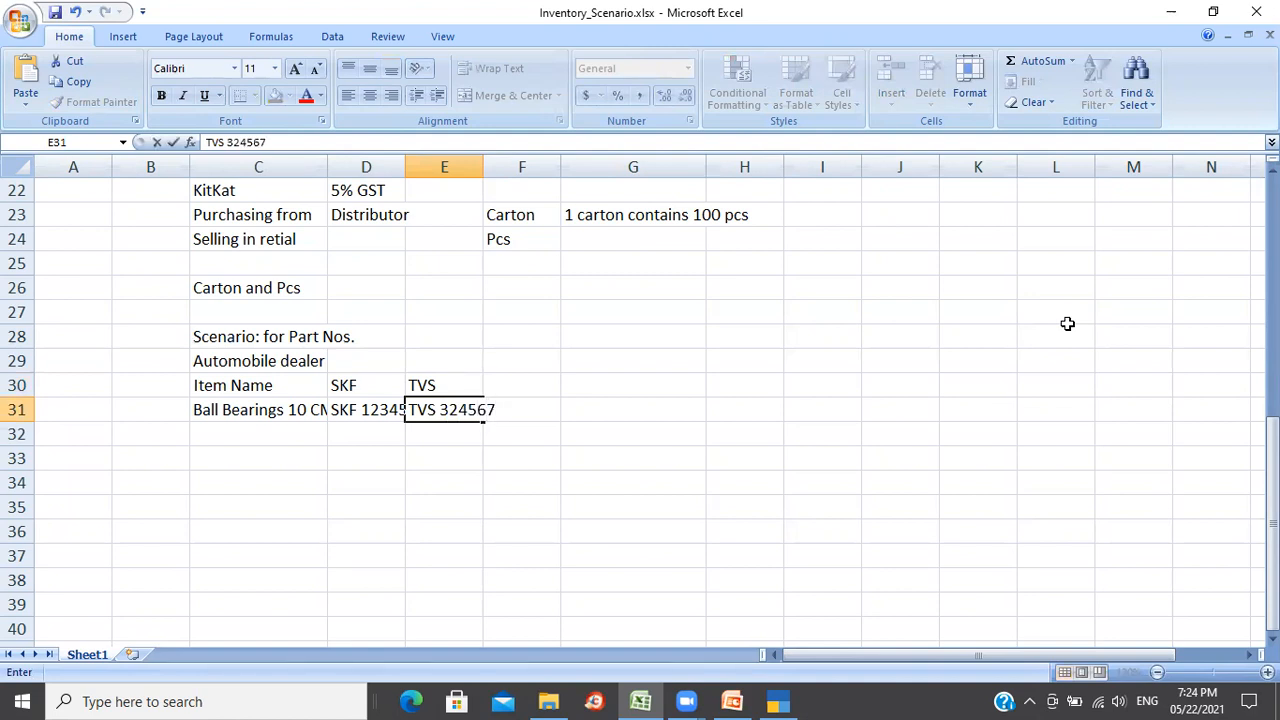
pyautogui.press('Return')
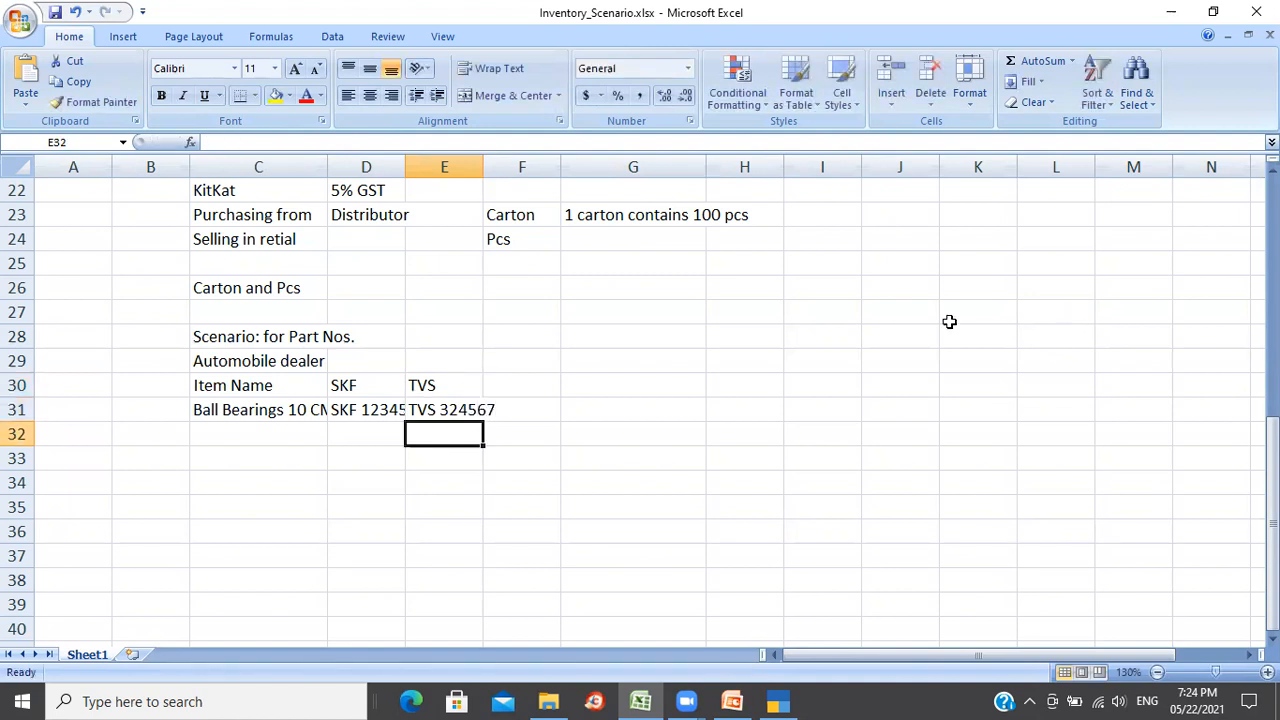
pyautogui.click(438, 411)
pyautogui.click(360, 409)
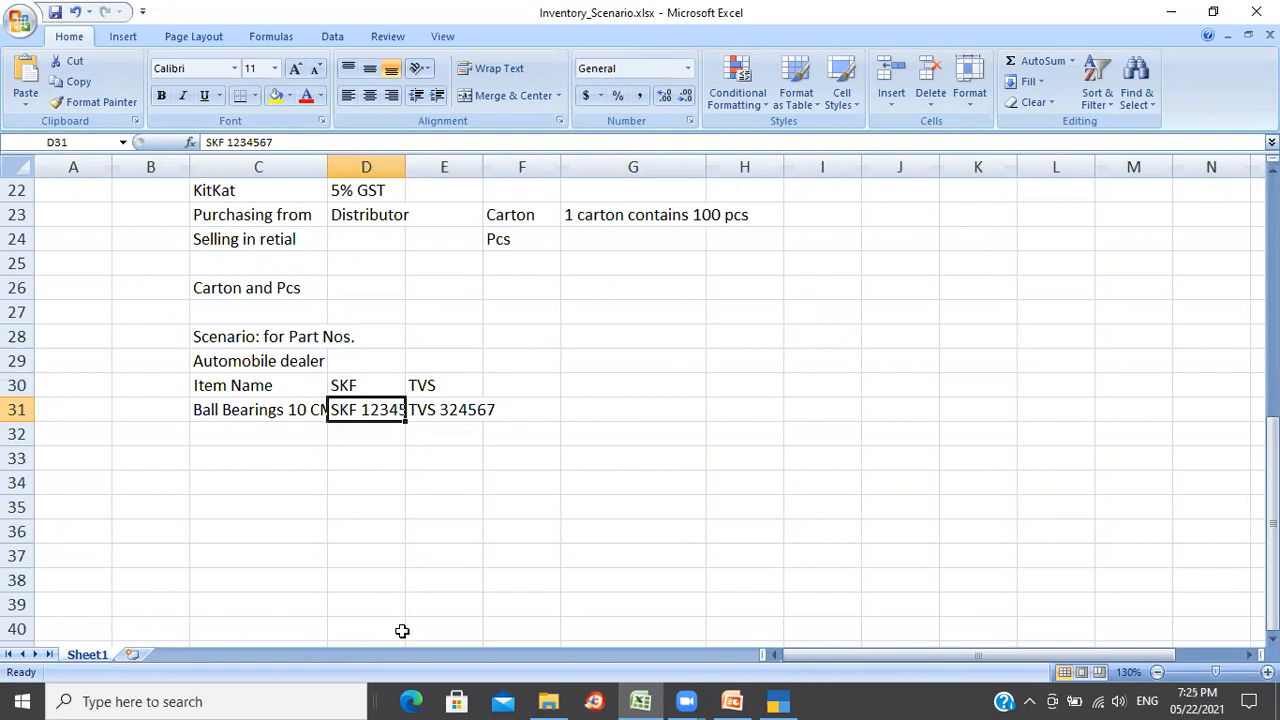
# Step: Close the Stock Summary in TallyPrime and open a new Stock Item Creation form
pyautogui.moveTo(781, 700)
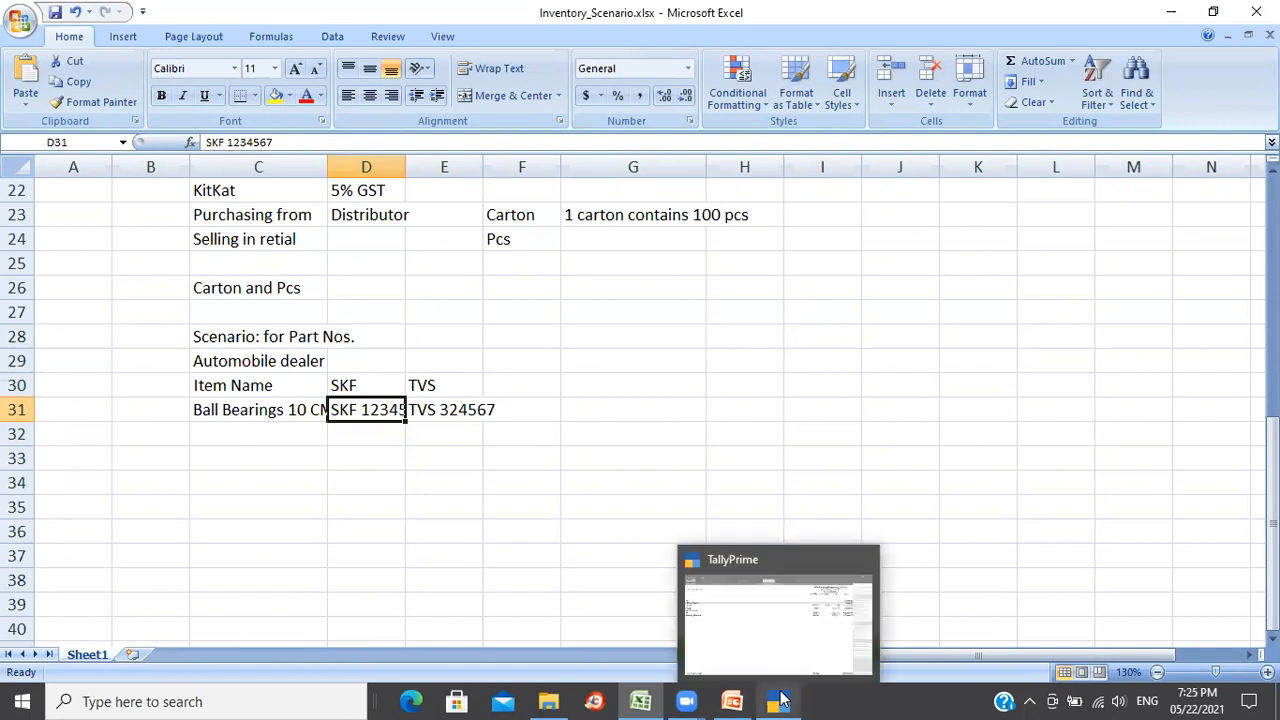
pyautogui.click(748, 630)
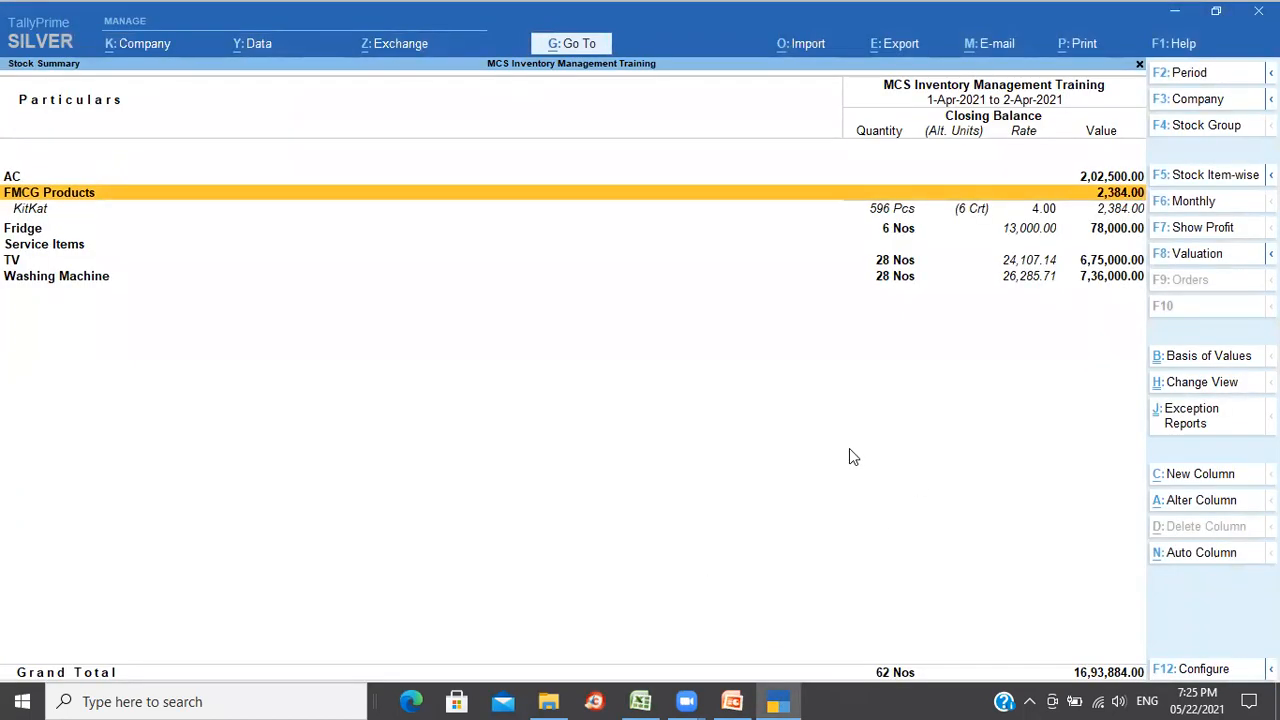
pyautogui.click(773, 468)
pyautogui.press('Escape')
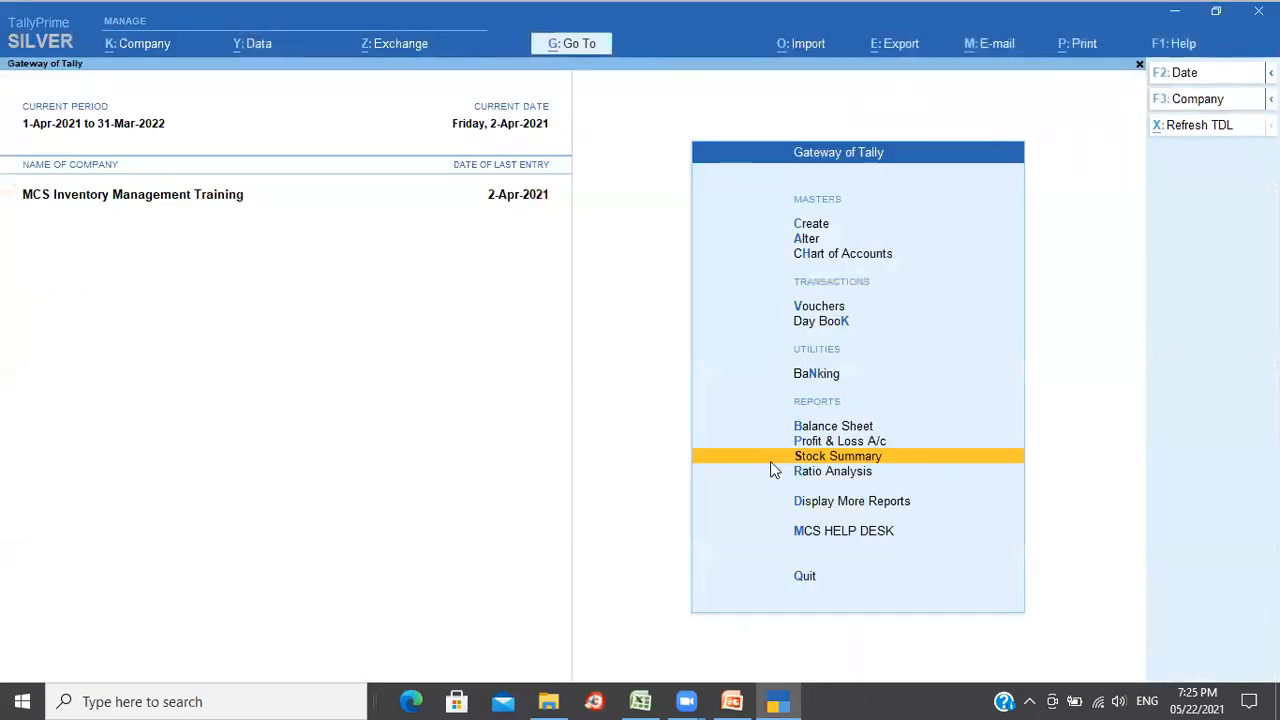
pyautogui.press('c')
pyautogui.press('Down')
pyautogui.press('Down')
pyautogui.press('Down')
pyautogui.press('Down')
pyautogui.press('Down')
pyautogui.press('Down')
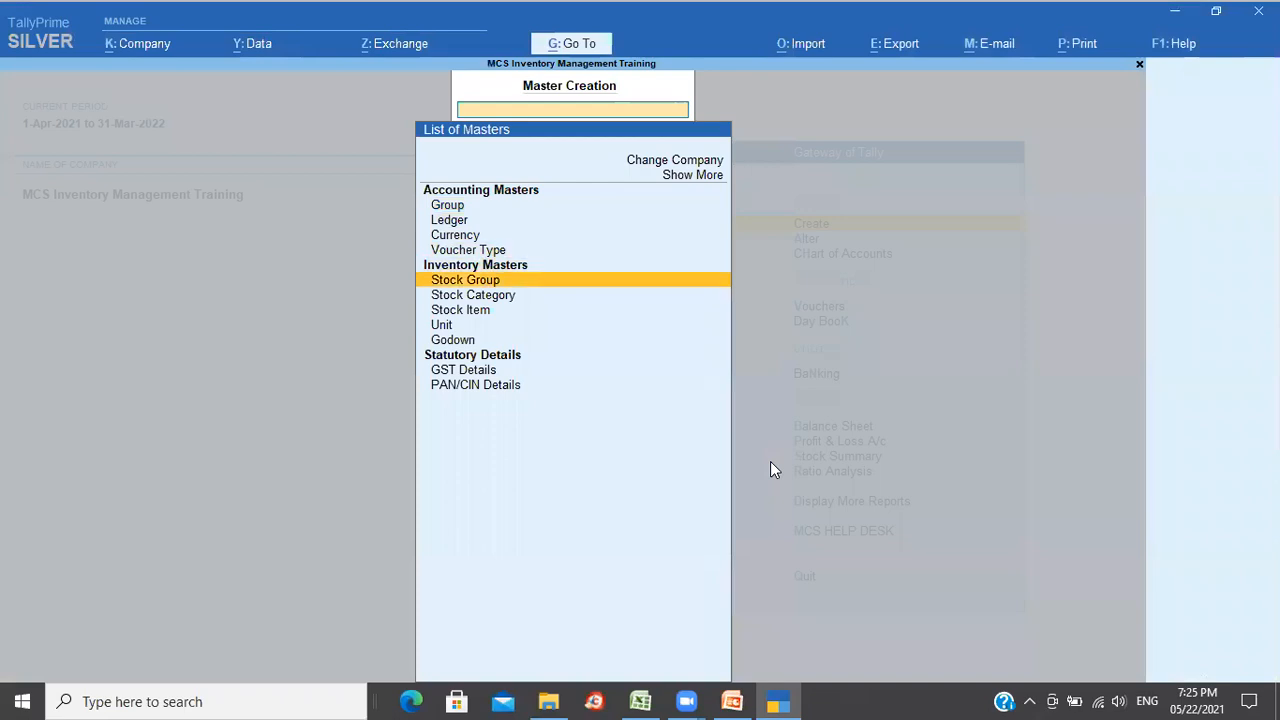
pyautogui.press('Return')
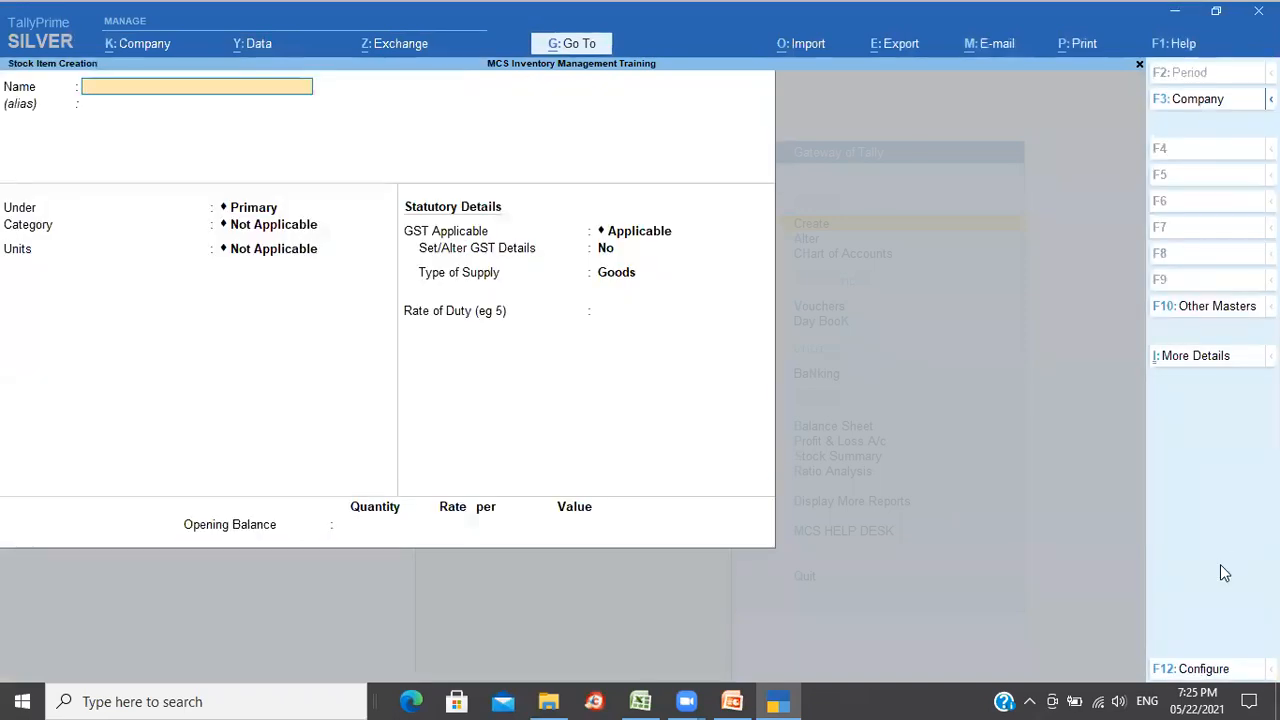
# Step: Enable part numbers for stock items in the F12 configuration and accept it
pyautogui.press('F12')
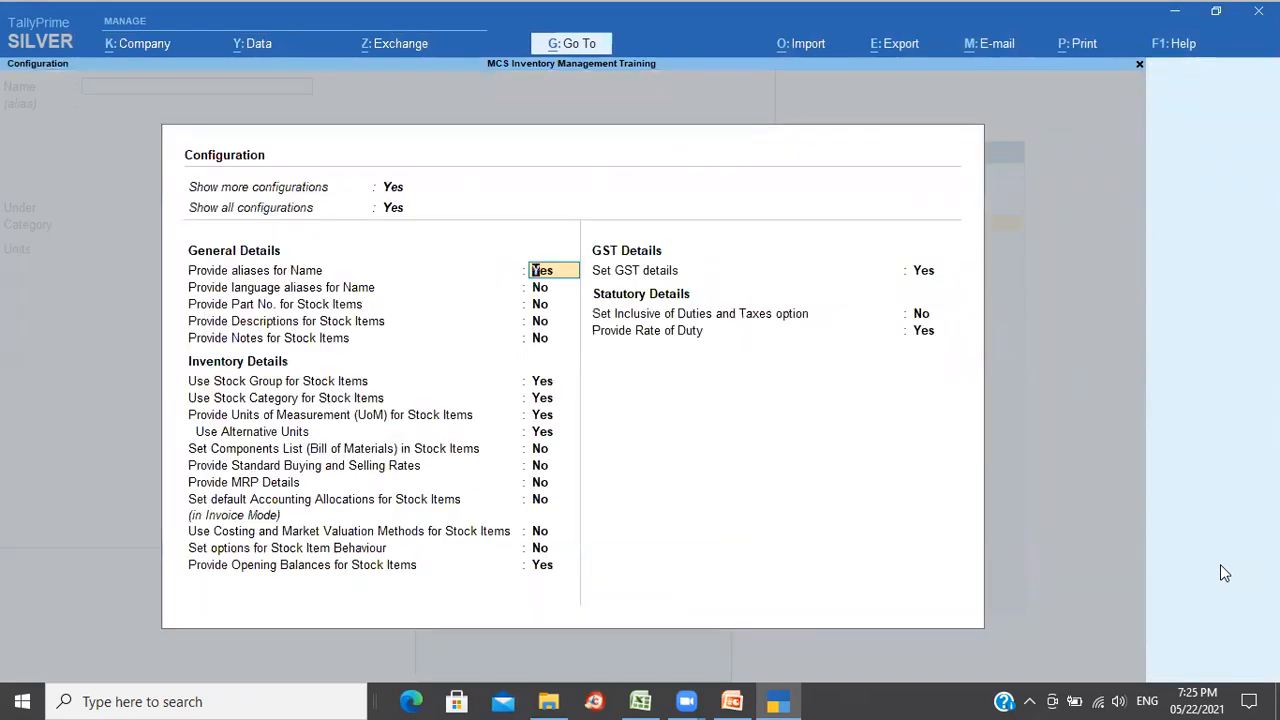
pyautogui.press('Return')
pyautogui.press('Return')
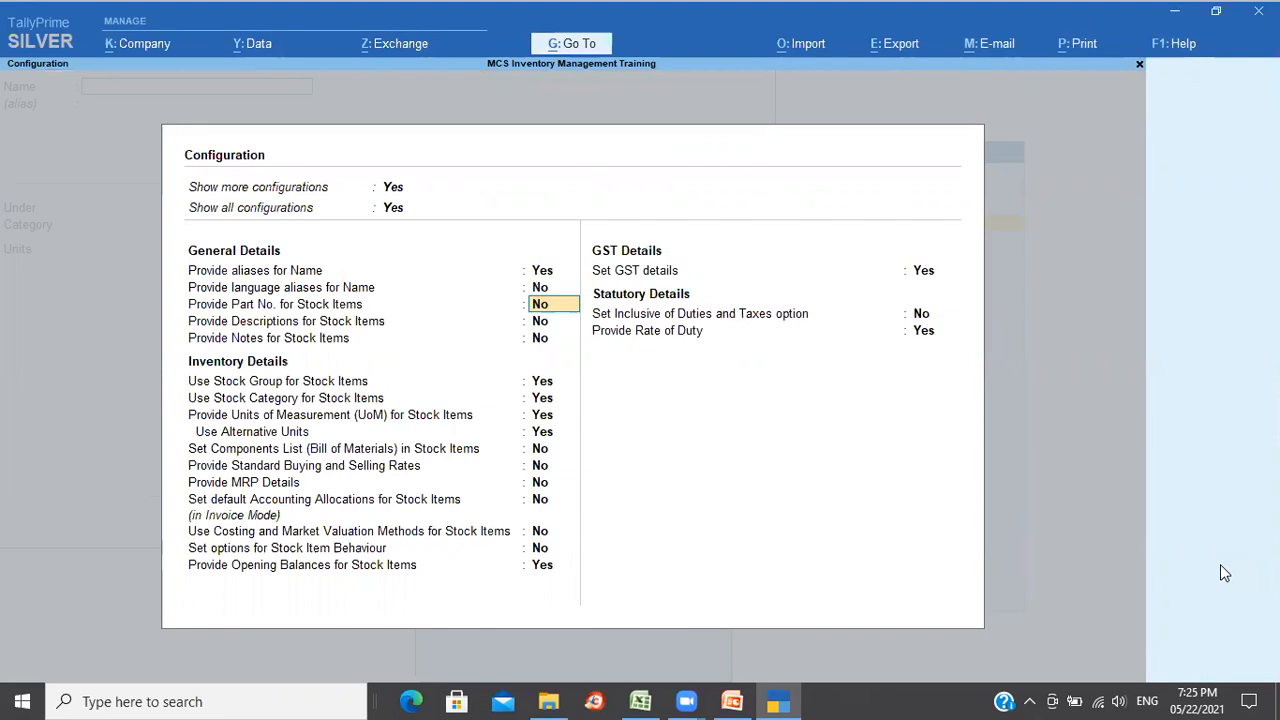
pyautogui.press('y')
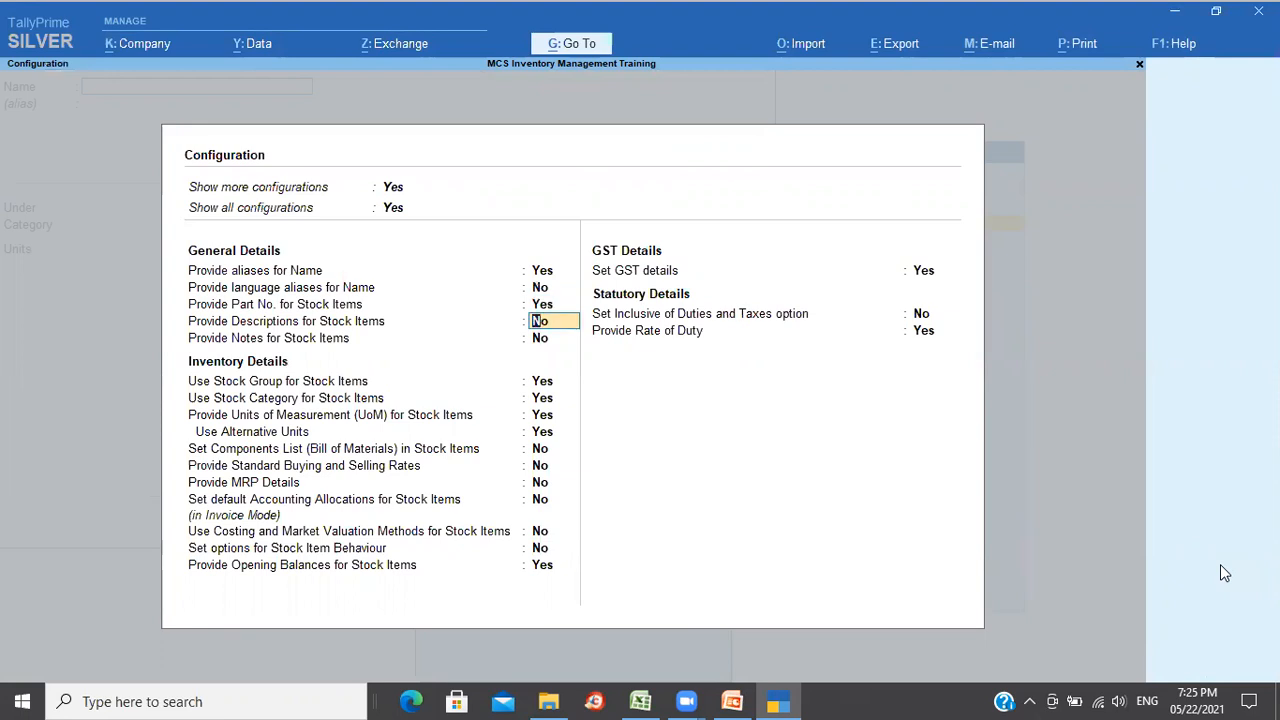
pyautogui.hotkey('ctrl', 'a')
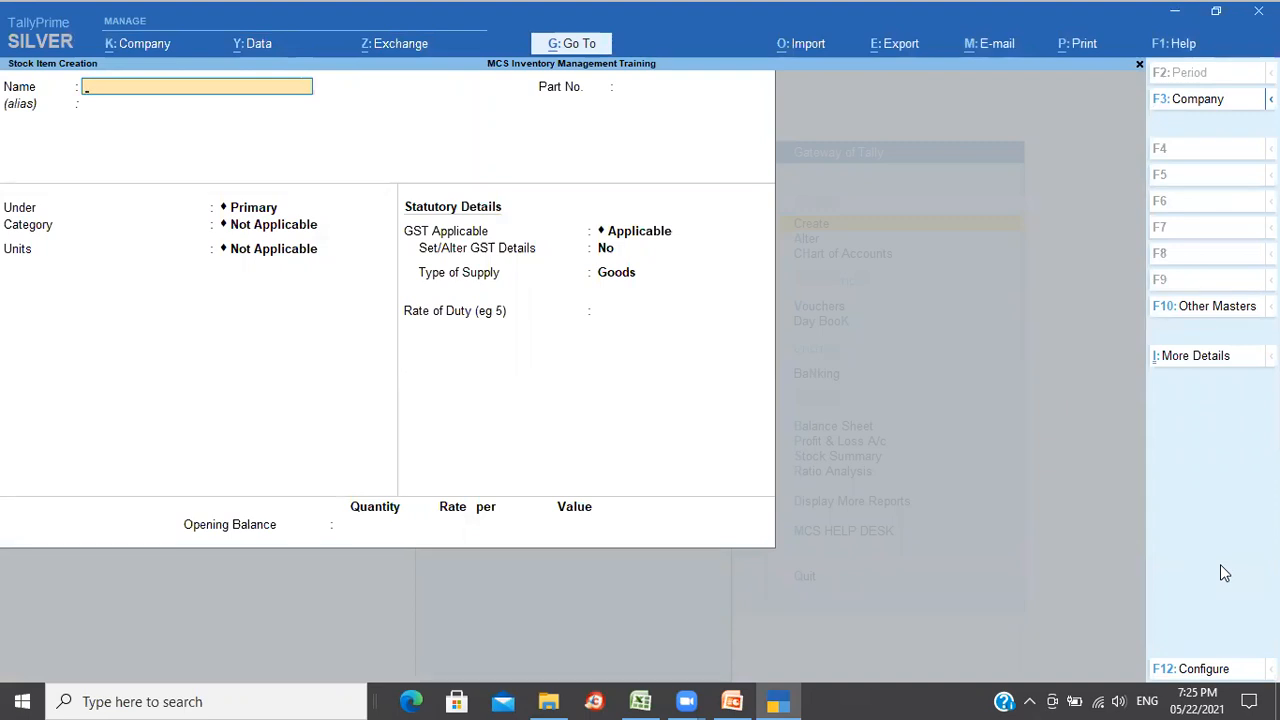
pyautogui.hotkey('alt', 'Tab')
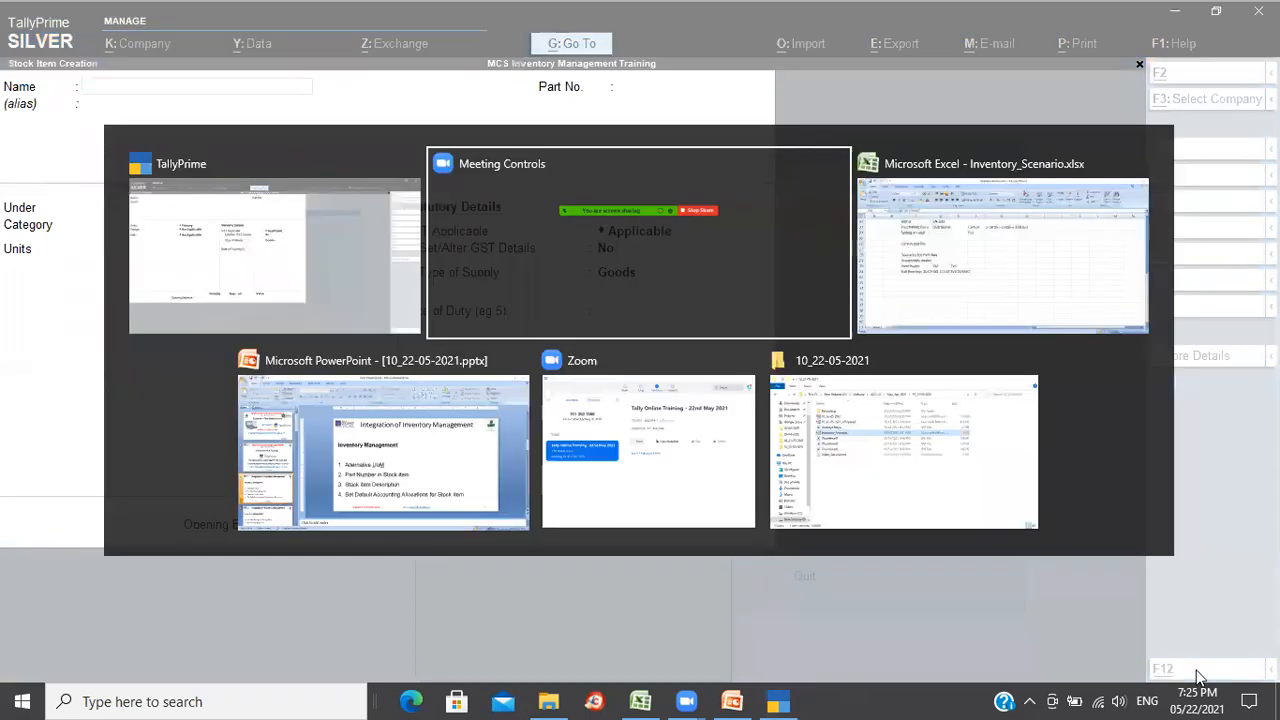
# Step: Copy 'Ball Bearings 10 CMS Dia' from Excel and paste it as the stock item name
pyautogui.hotkey('alt', 'Tab')
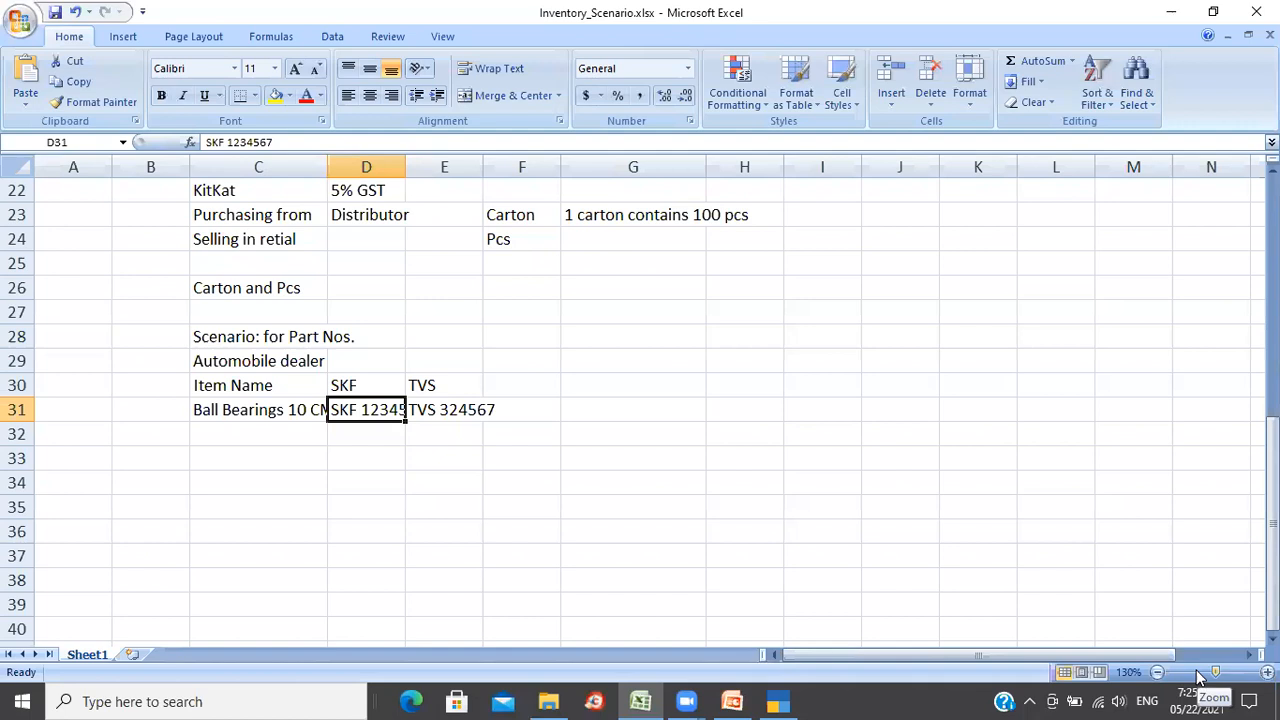
pyautogui.click(262, 414)
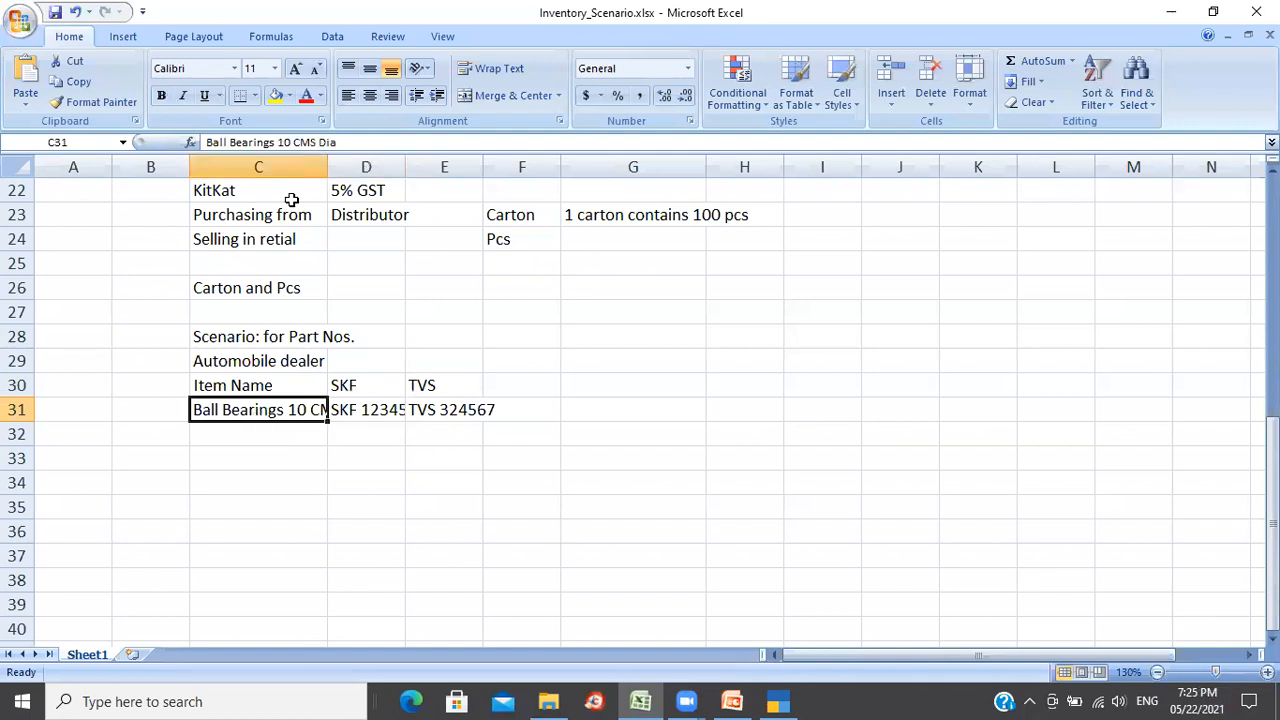
pyautogui.moveTo(338, 142); pyautogui.dragTo(190, 142)
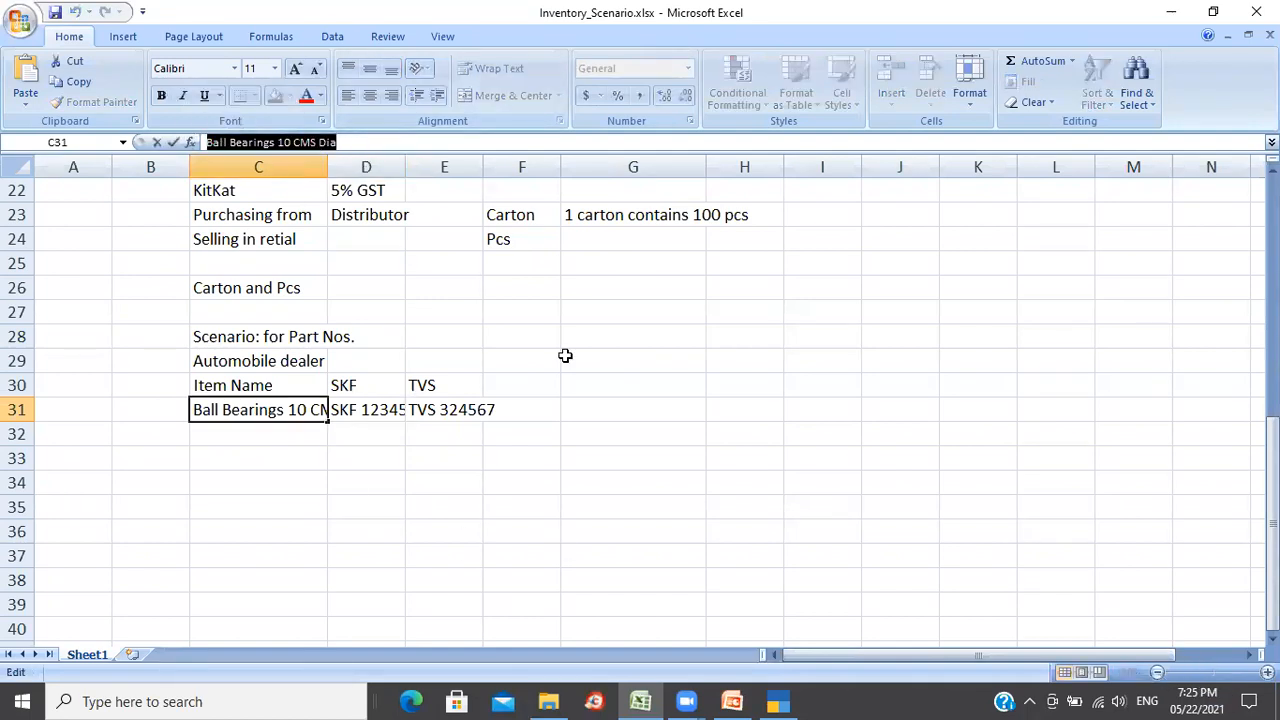
pyautogui.hotkey('ctrl', 'c')
pyautogui.hotkey('alt', 'Tab')
pyautogui.hotkey('ctrl', 'v')
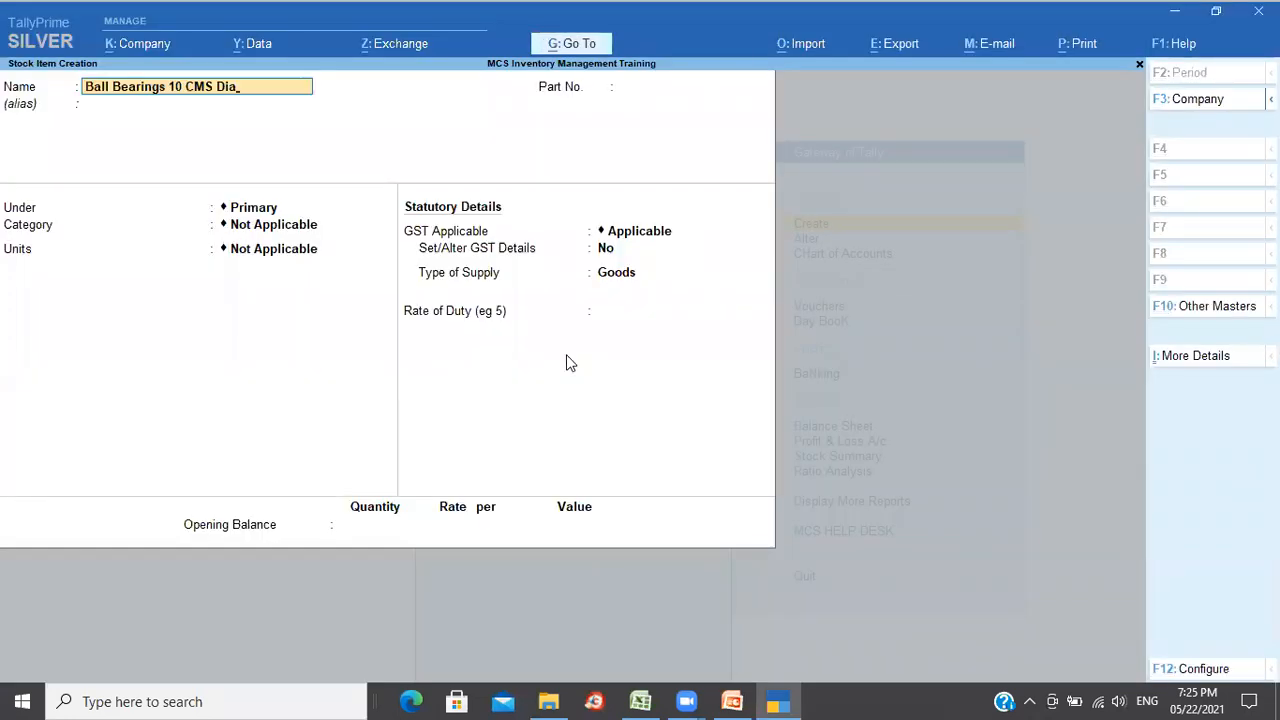
pyautogui.press('Return')
pyautogui.press('Return')
# Step: Copy SKF 1234567 from cell D31 and paste it as the item's Part No
pyautogui.hotkey('alt', 'Tab')
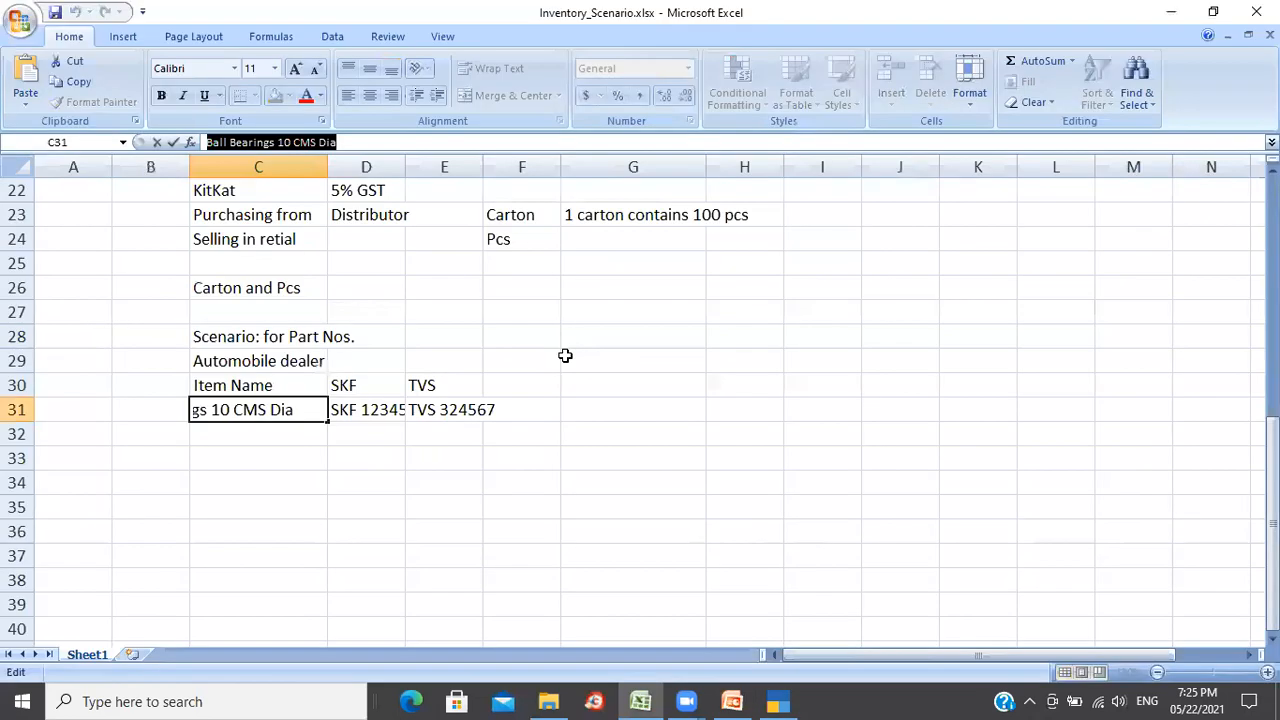
pyautogui.press('Escape')
pyautogui.press('Right')
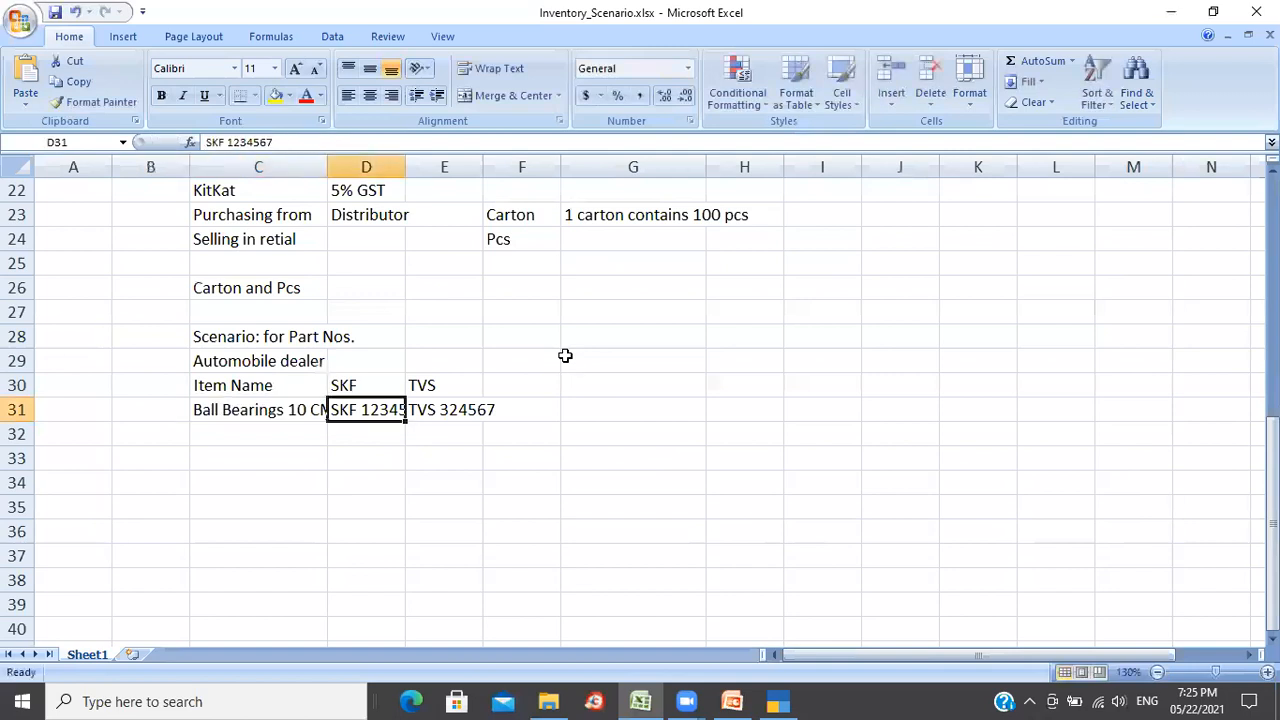
pyautogui.press('F2')
pyautogui.hotkey('shift', 'Home')
pyautogui.hotkey('ctrl', 'c')
pyautogui.press('Escape')
pyautogui.hotkey('alt', 'Tab')
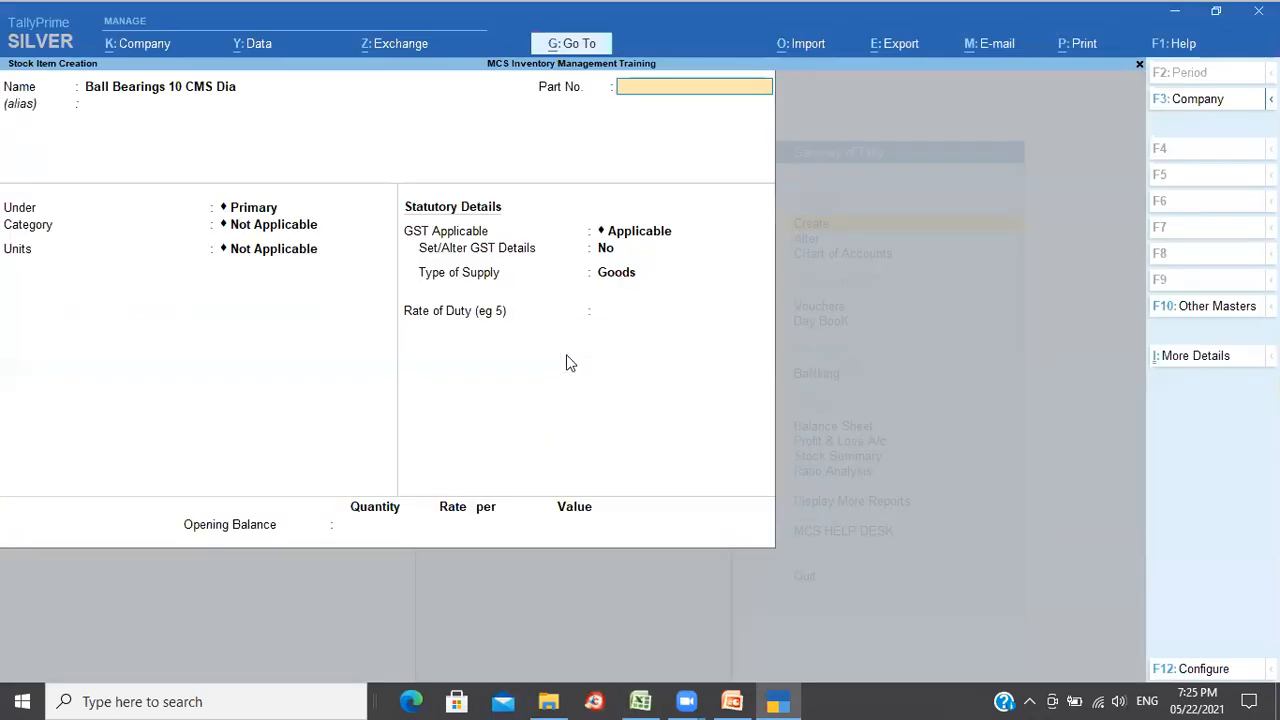
pyautogui.hotkey('ctrl', 'v')
pyautogui.press('Return')
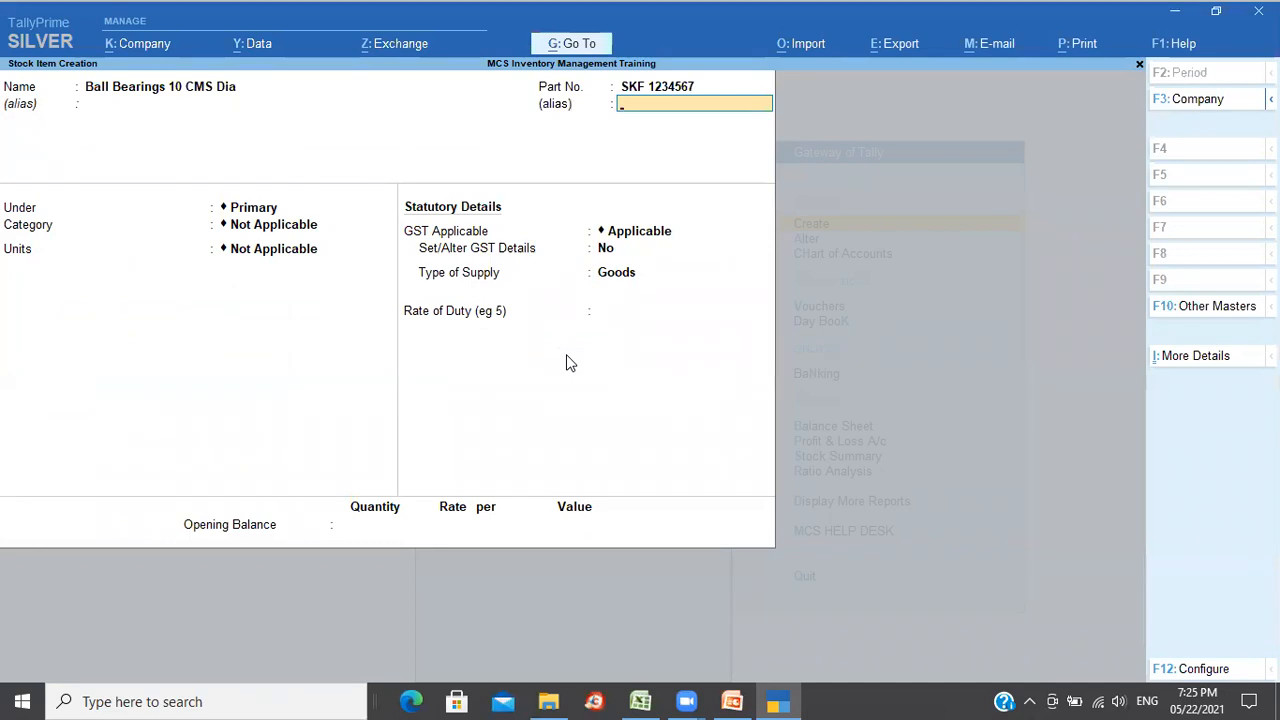
# Step: Paste TVS 324567 from cell E31 as the part number alias and finish the aliases
pyautogui.hotkey('alt', 'Tab')
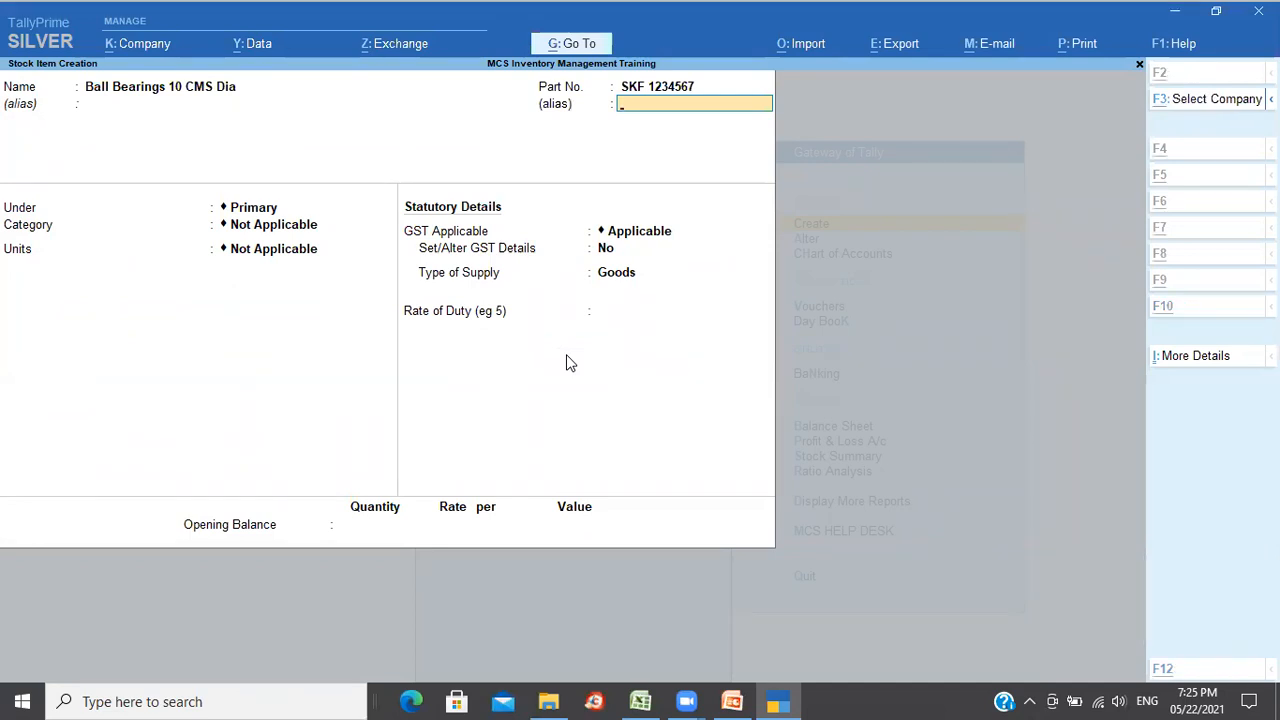
pyautogui.press('Tab')
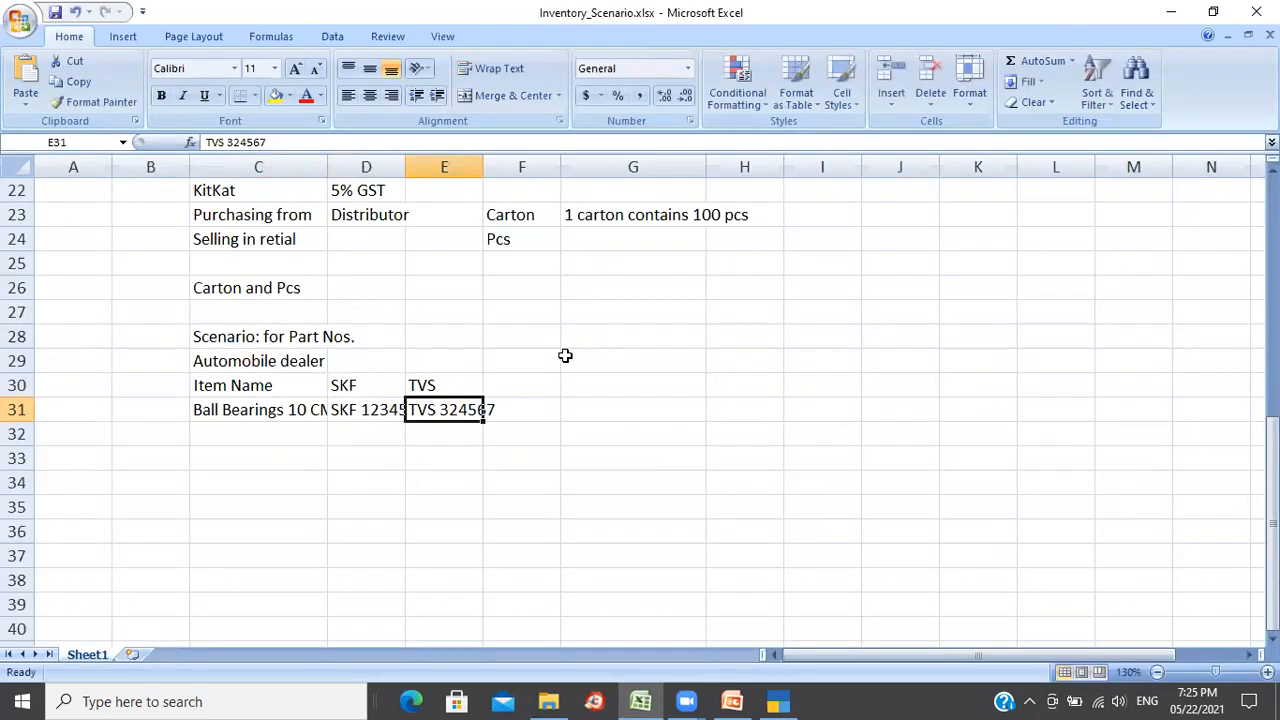
pyautogui.press('F2')
pyautogui.hotkey('shift', 'Home')
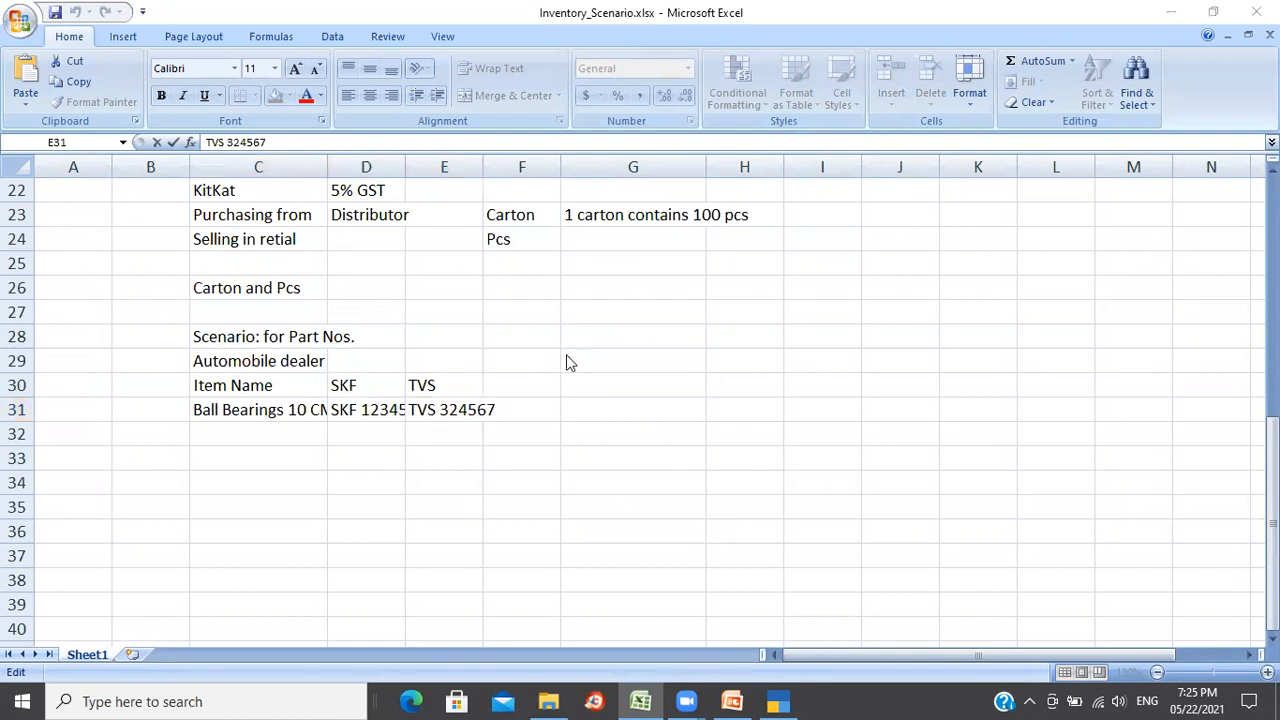
pyautogui.hotkey('alt', 'Tab')
pyautogui.hotkey('ctrl', 'alt', 'v')
pyautogui.press('Return')
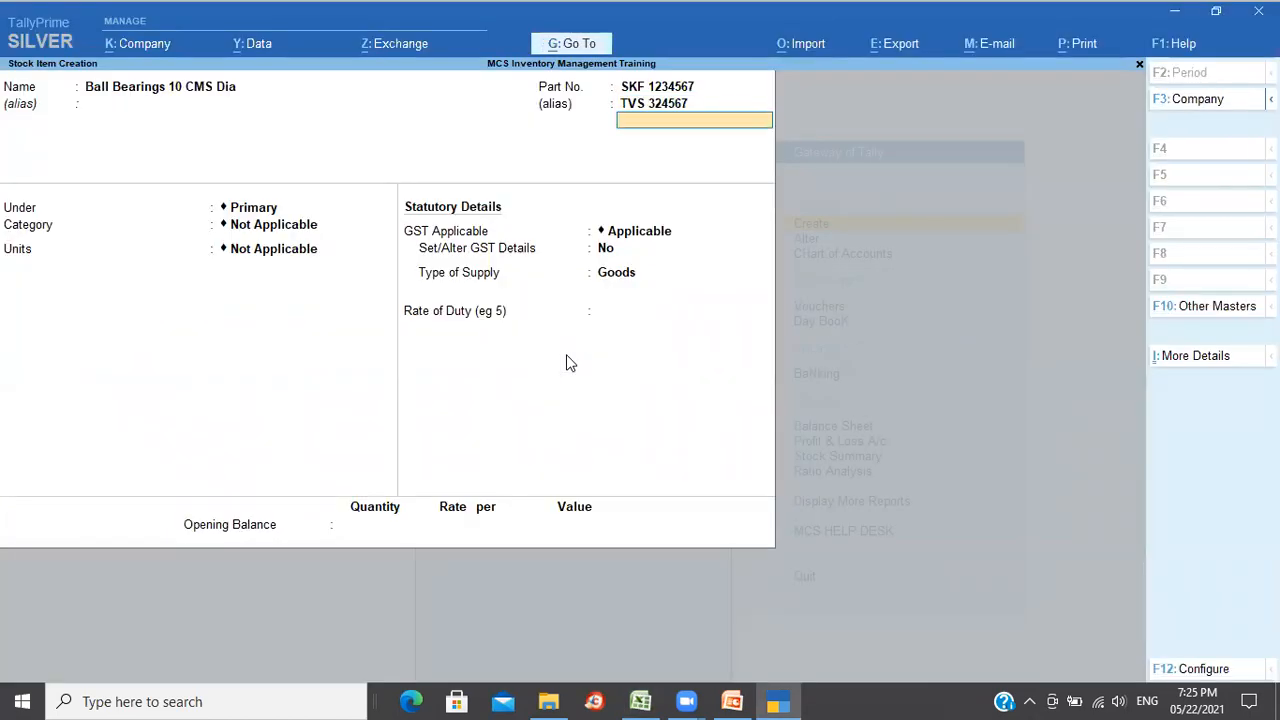
pyautogui.press('Return')
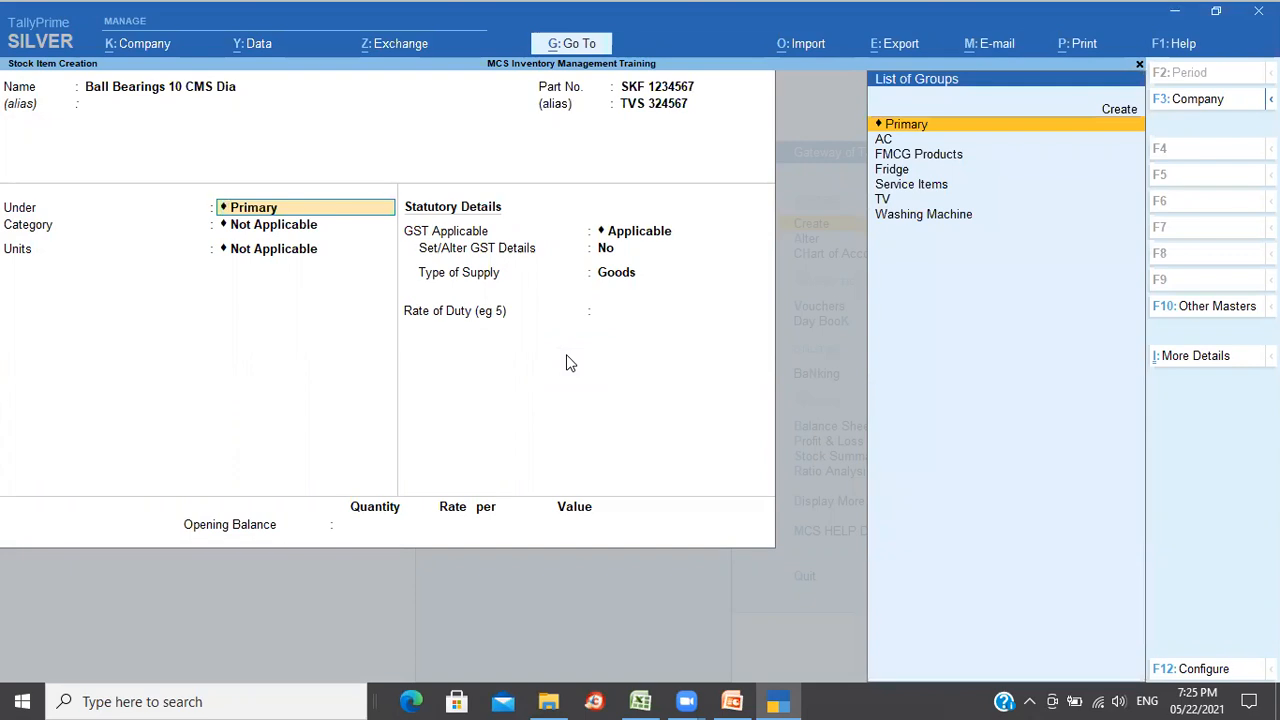
# Step: Create stock group Automobile Spares under Primary, with quantities added, for the item
pyautogui.hotkey('alt', 'c')
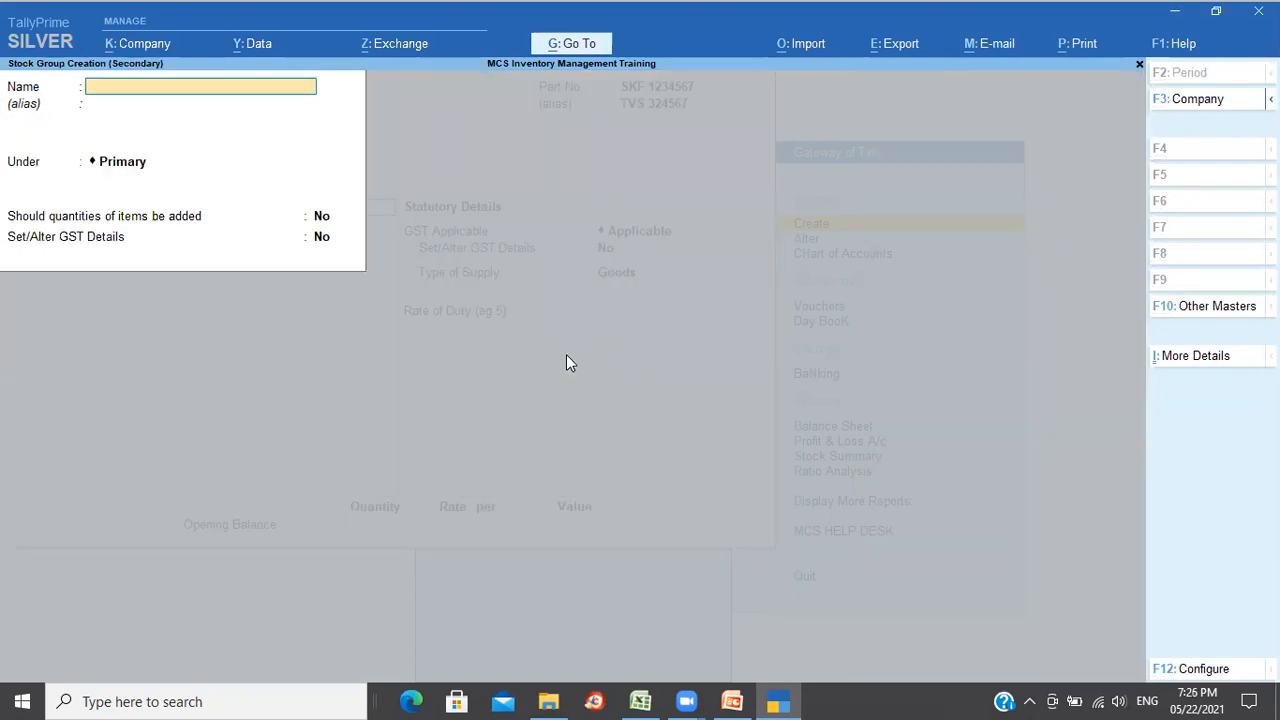
pyautogui.write('Automobile Spares')
pyautogui.press('Return')
pyautogui.press('Return')
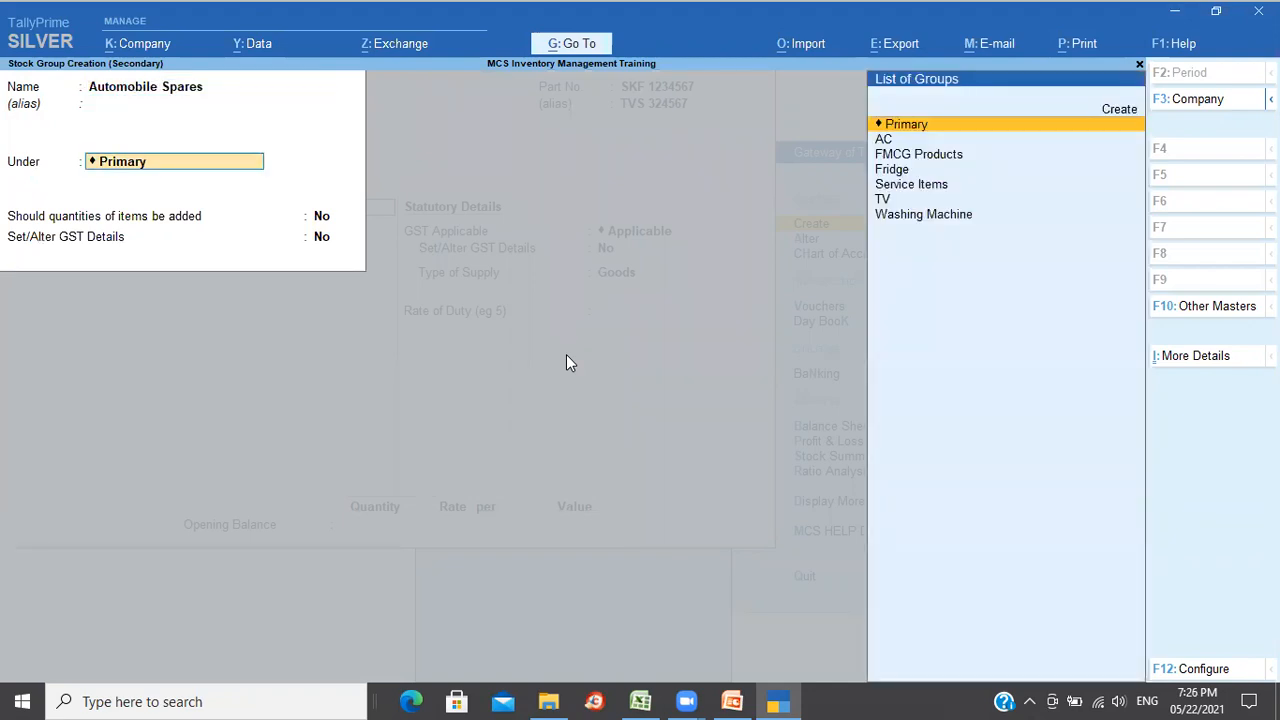
pyautogui.press('Return')
pyautogui.press('y')
pyautogui.press('Return')
pyautogui.press('y')
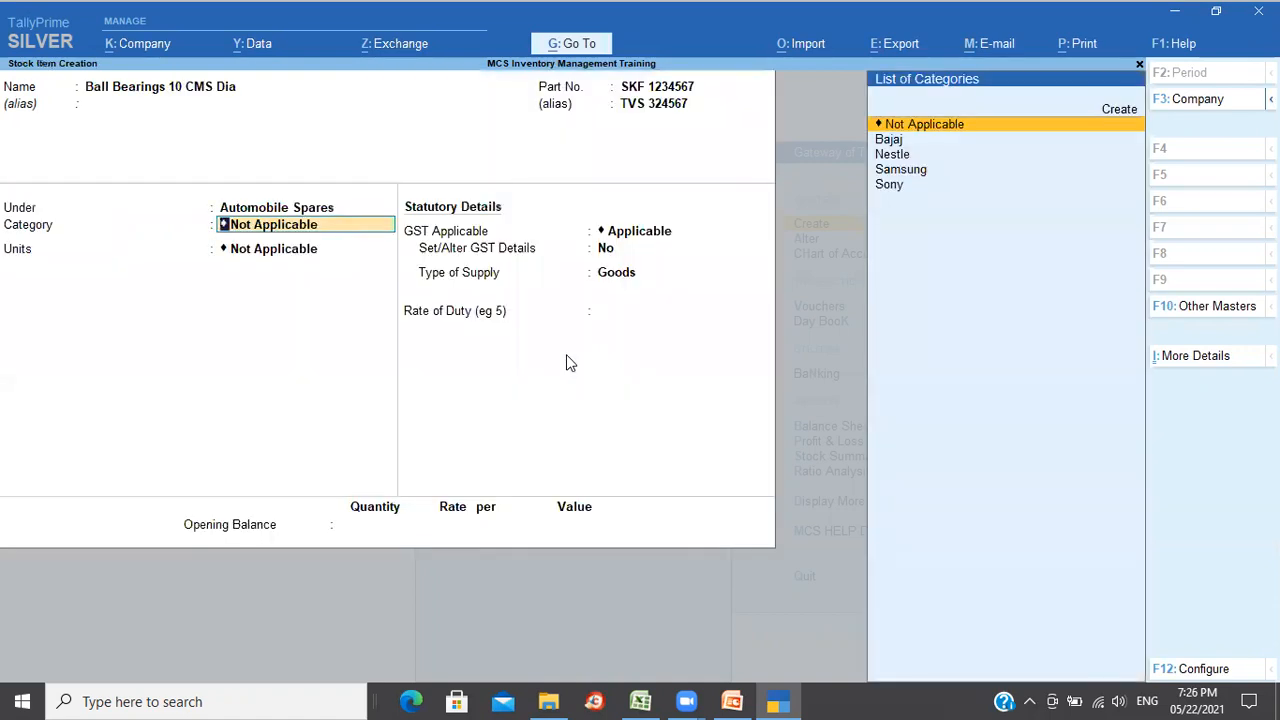
# Step: Leave the category Not Applicable, set units to Pcs, and skip alternate units
pyautogui.hotkey('alt', 'c')
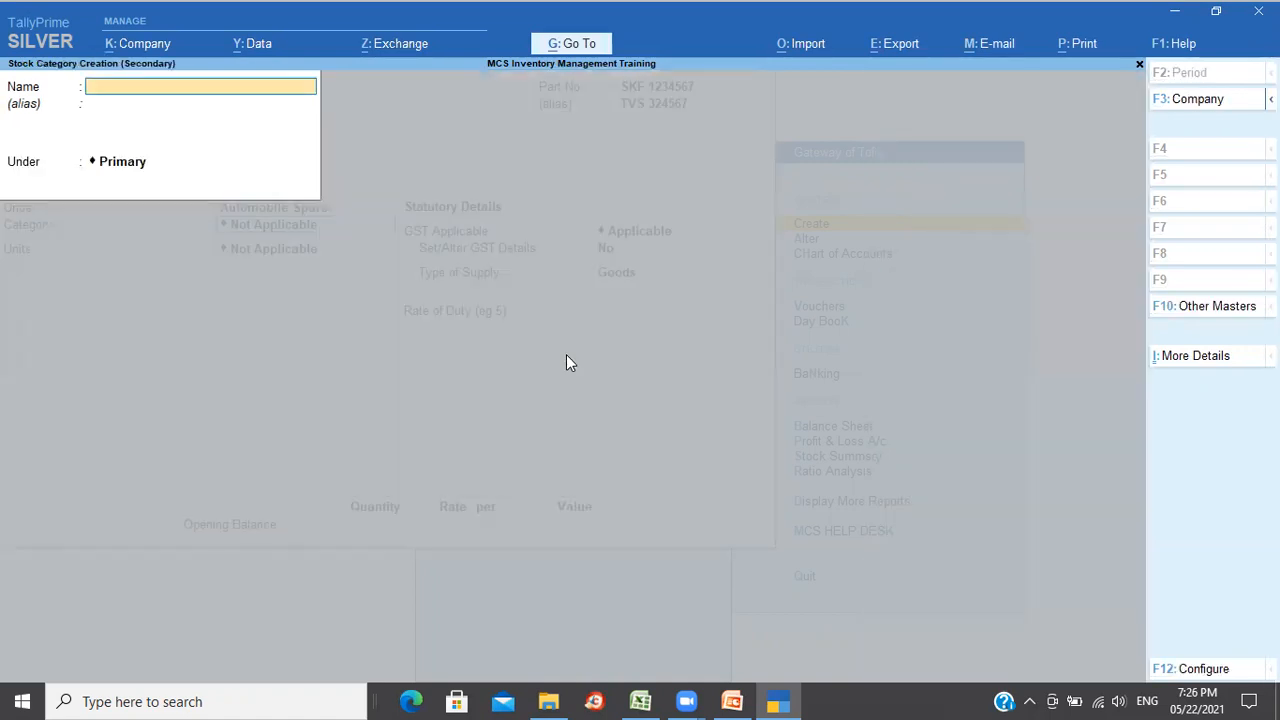
pyautogui.press('Escape')
pyautogui.press('y')
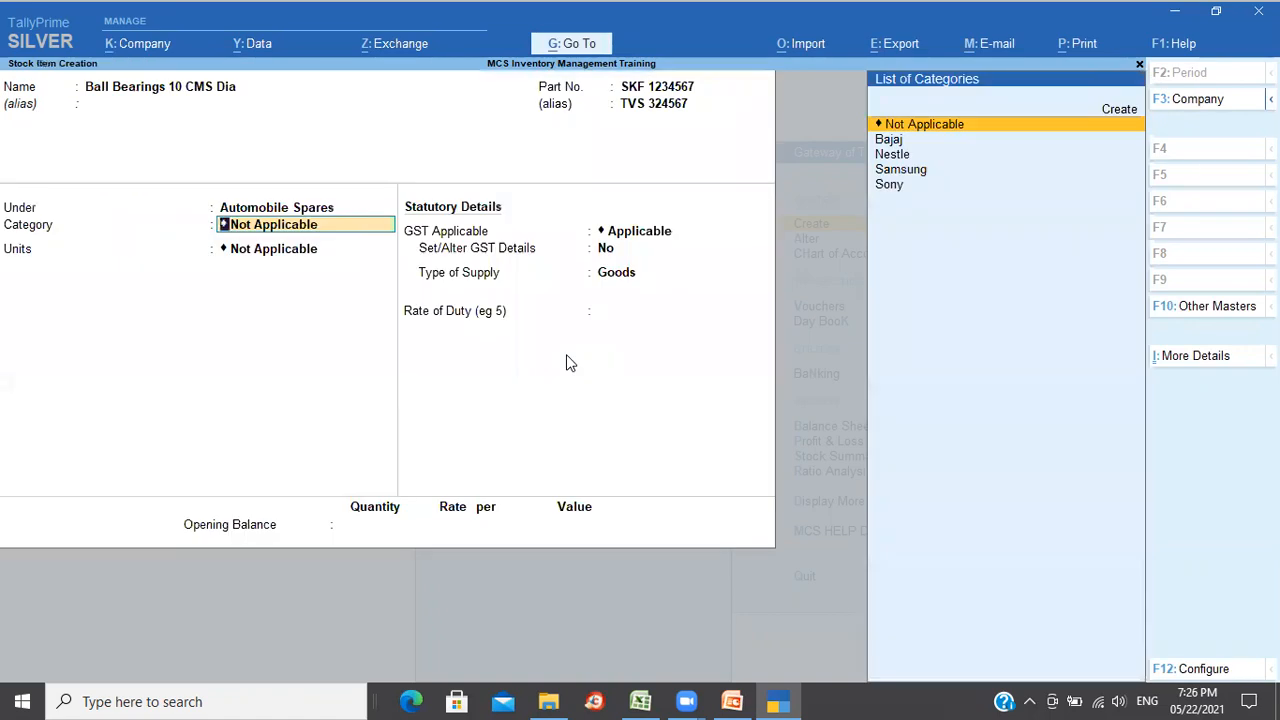
pyautogui.press('Return')
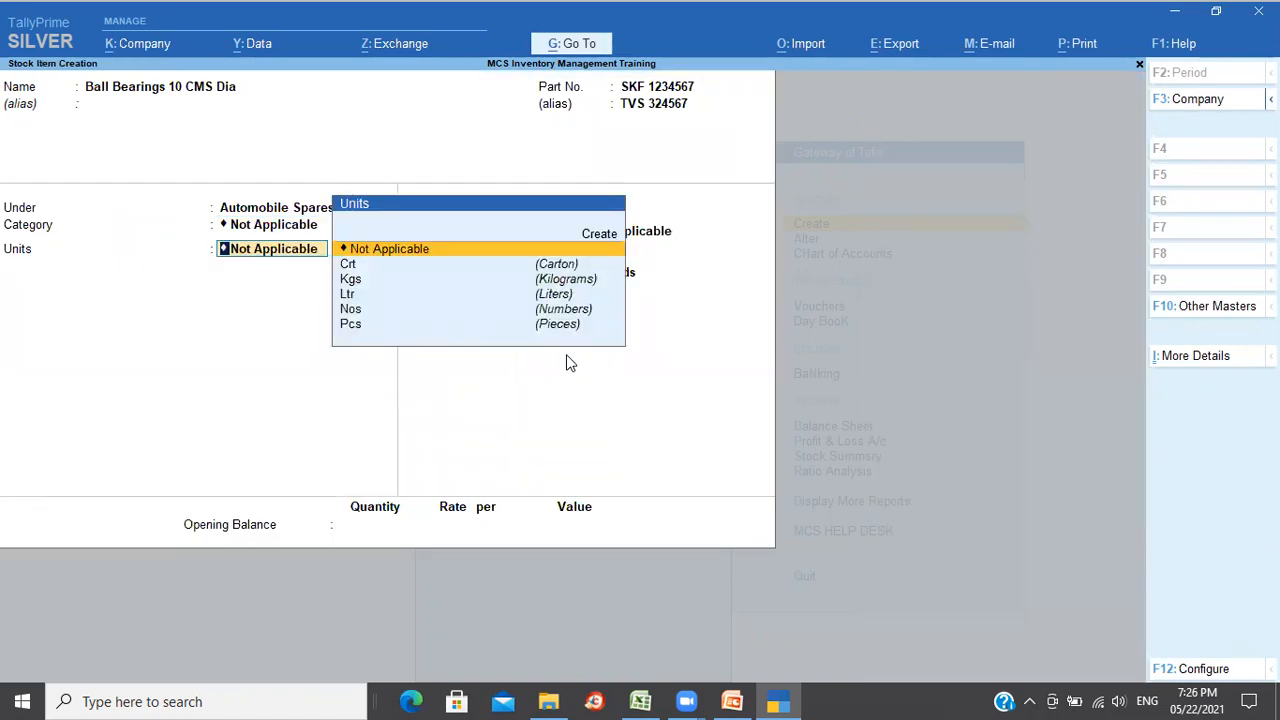
pyautogui.press('Down')
pyautogui.press('Down')
pyautogui.press('Down')
pyautogui.press('Down')
pyautogui.press('Down')
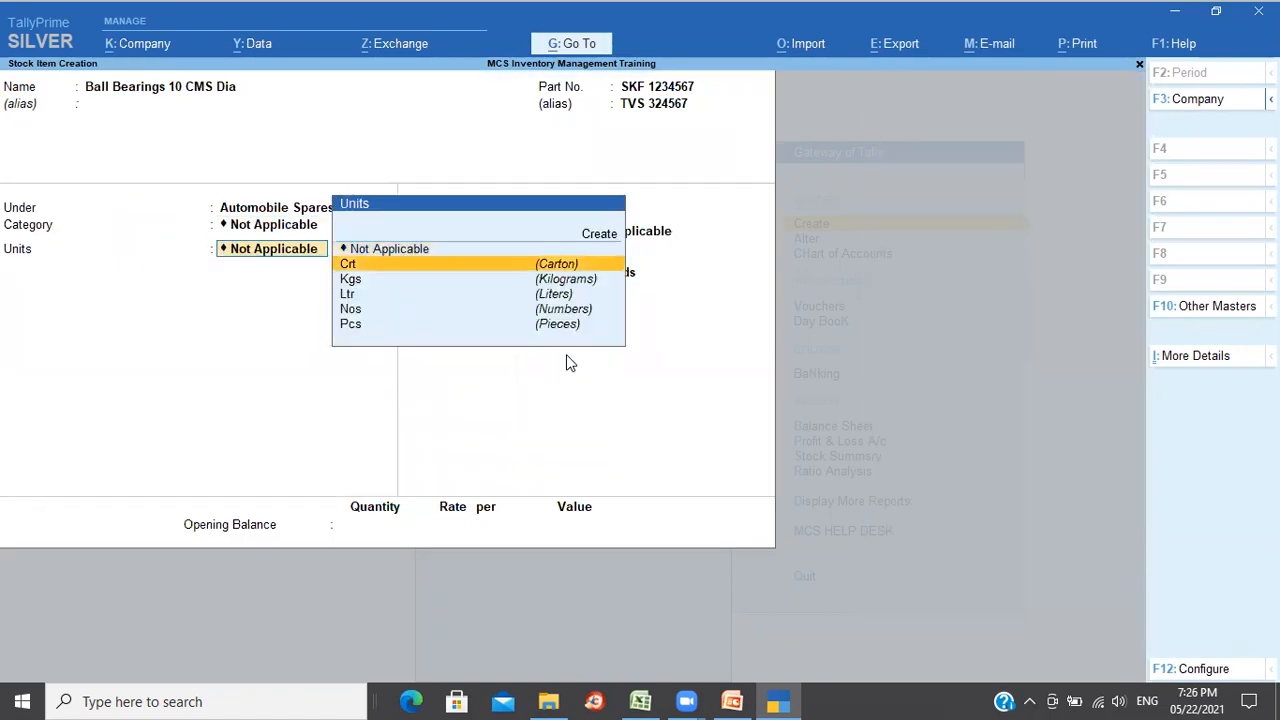
pyautogui.press('Return')
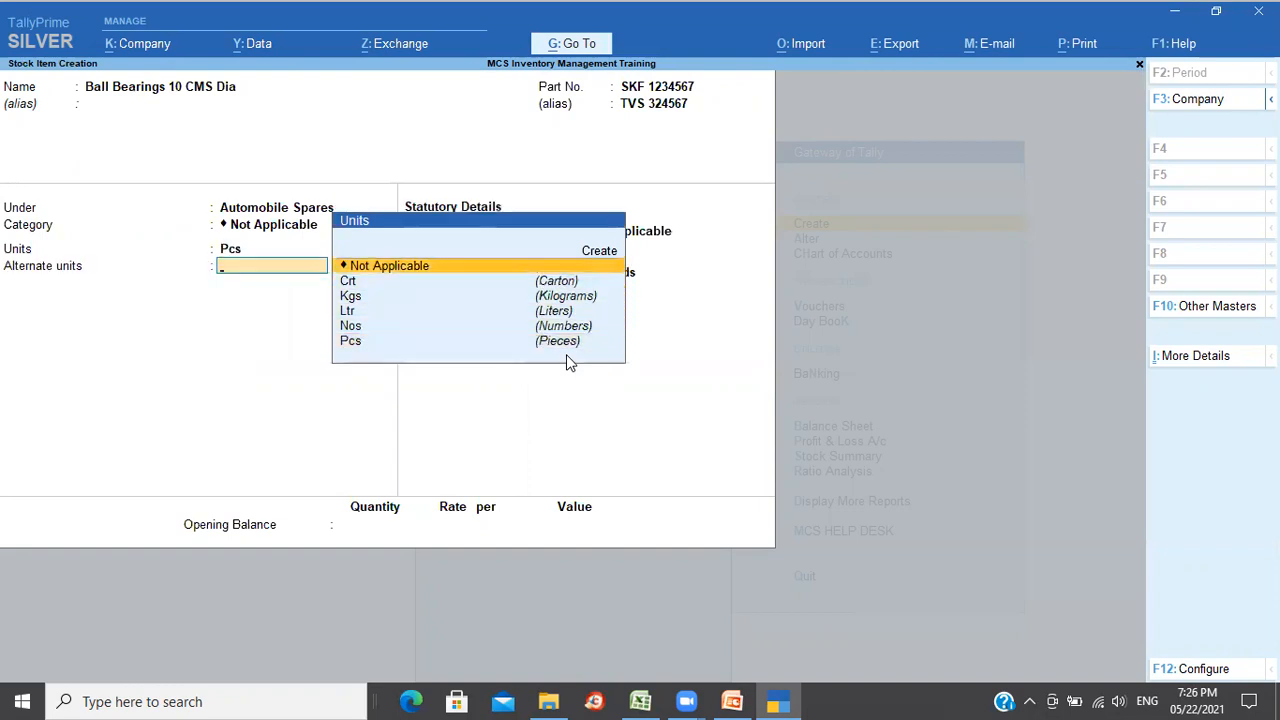
pyautogui.press('Return')
pyautogui.press('Return')
# Step: Enter GST details HSN/SAC 3432432, Taxable, 12% integrated tax, and save the ball bearings item
pyautogui.write('y')
pyautogui.press('Return')
pyautogui.press('Return')
pyautogui.write('3432432')
pyautogui.press('Return')
pyautogui.write('Taxable')
pyautogui.press('Return')
pyautogui.write('12')
pyautogui.press('Return')
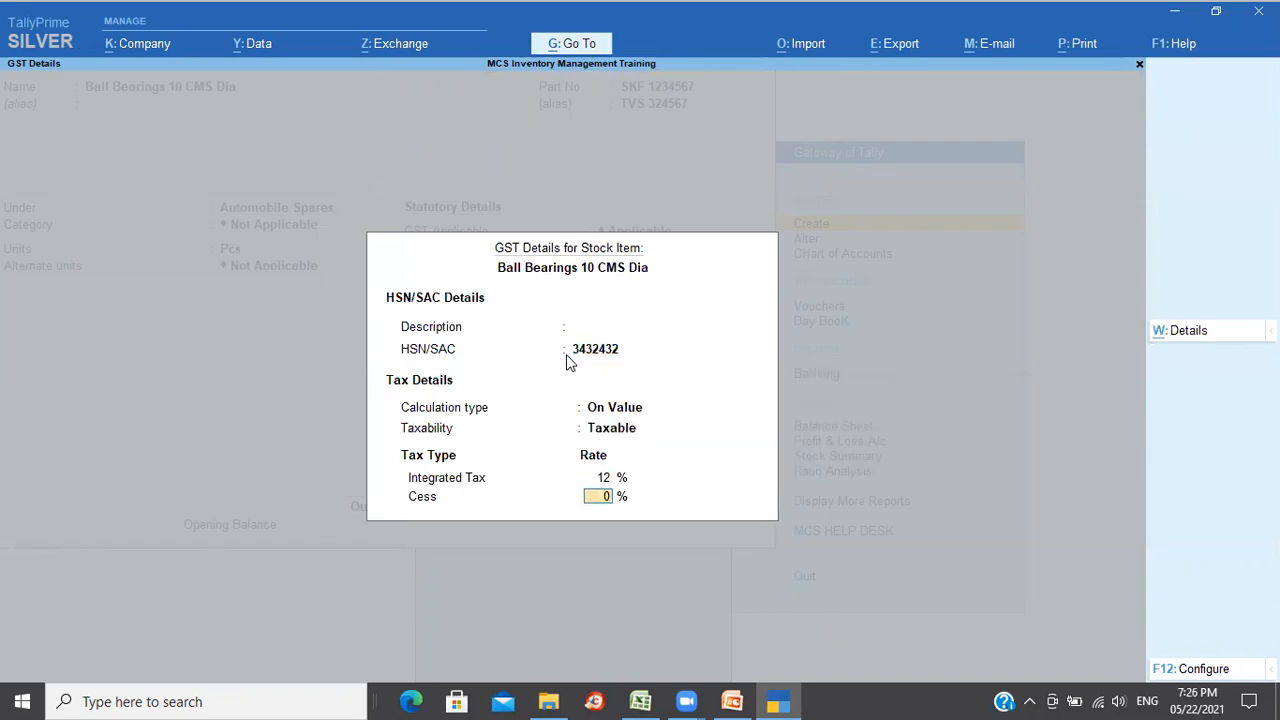
pyautogui.press('Return')
pyautogui.press('Return')
pyautogui.hotkey('ctrl', 'a')
pyautogui.press('Escape')
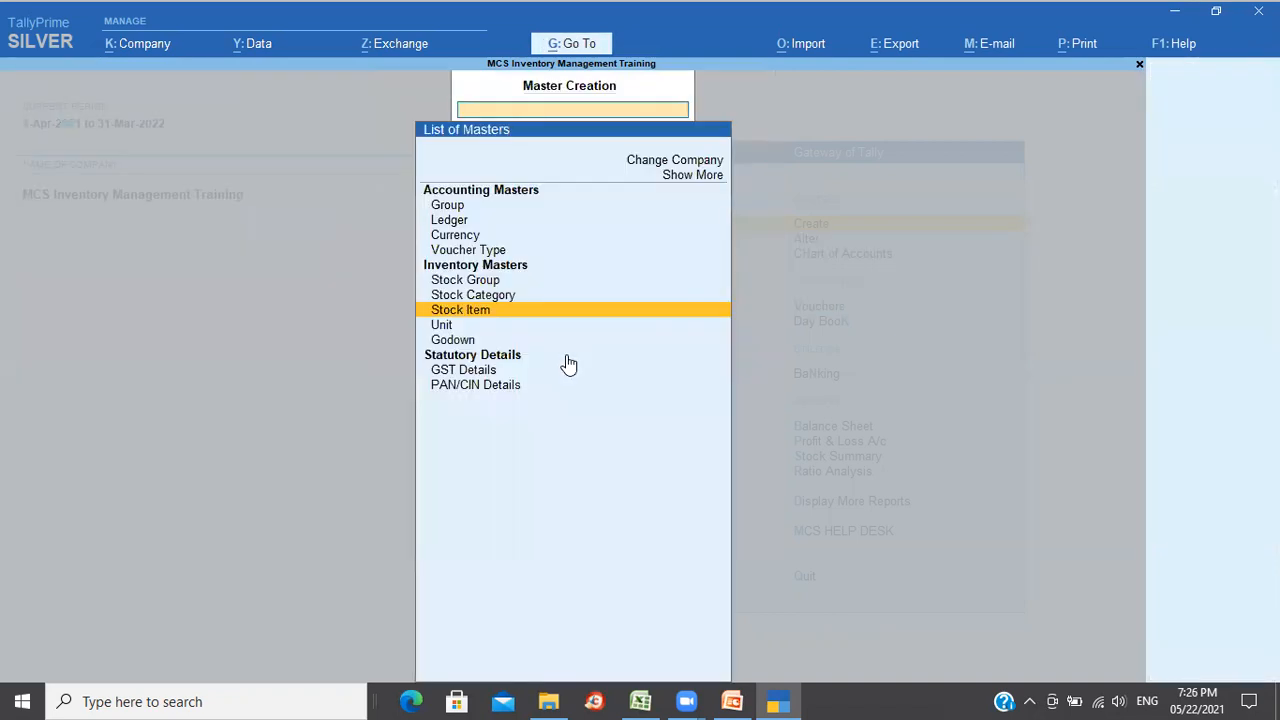
pyautogui.press('Escape')
# Step: Start Purchase voucher No. 3 dated 2-Apr-2021 and enter the supplier invoice number
pyautogui.press('v')
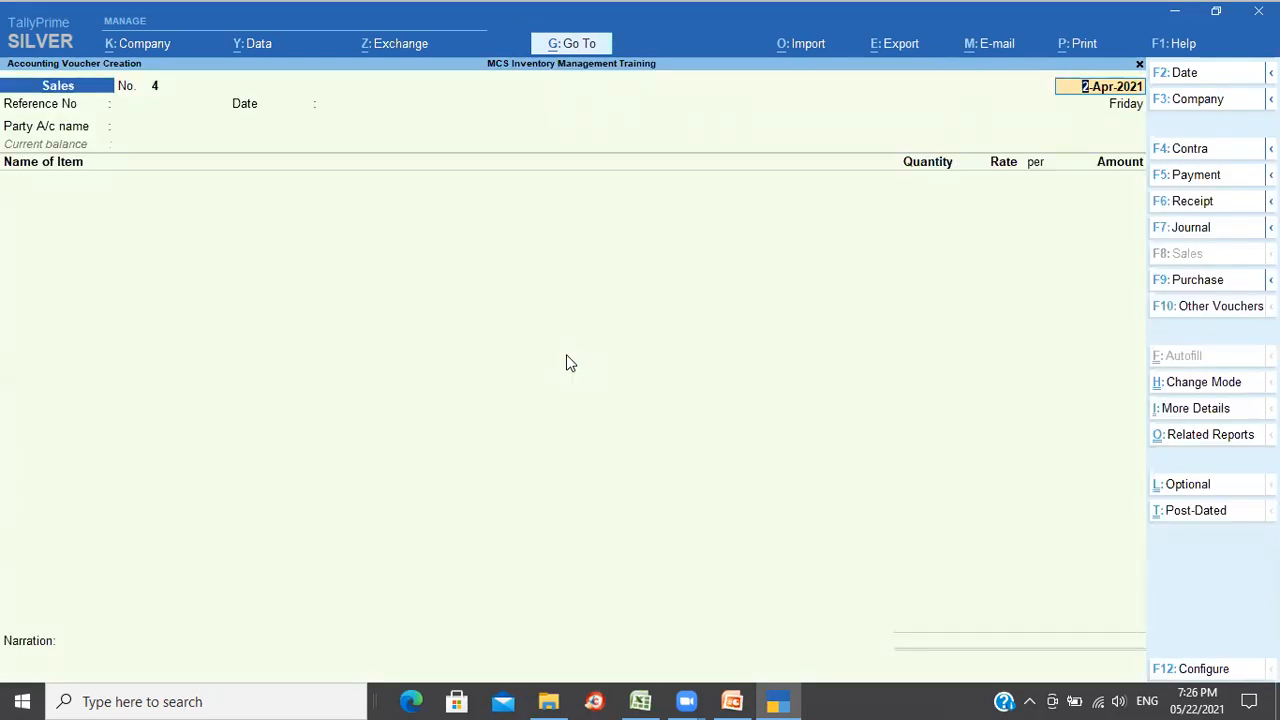
pyautogui.press('F9')
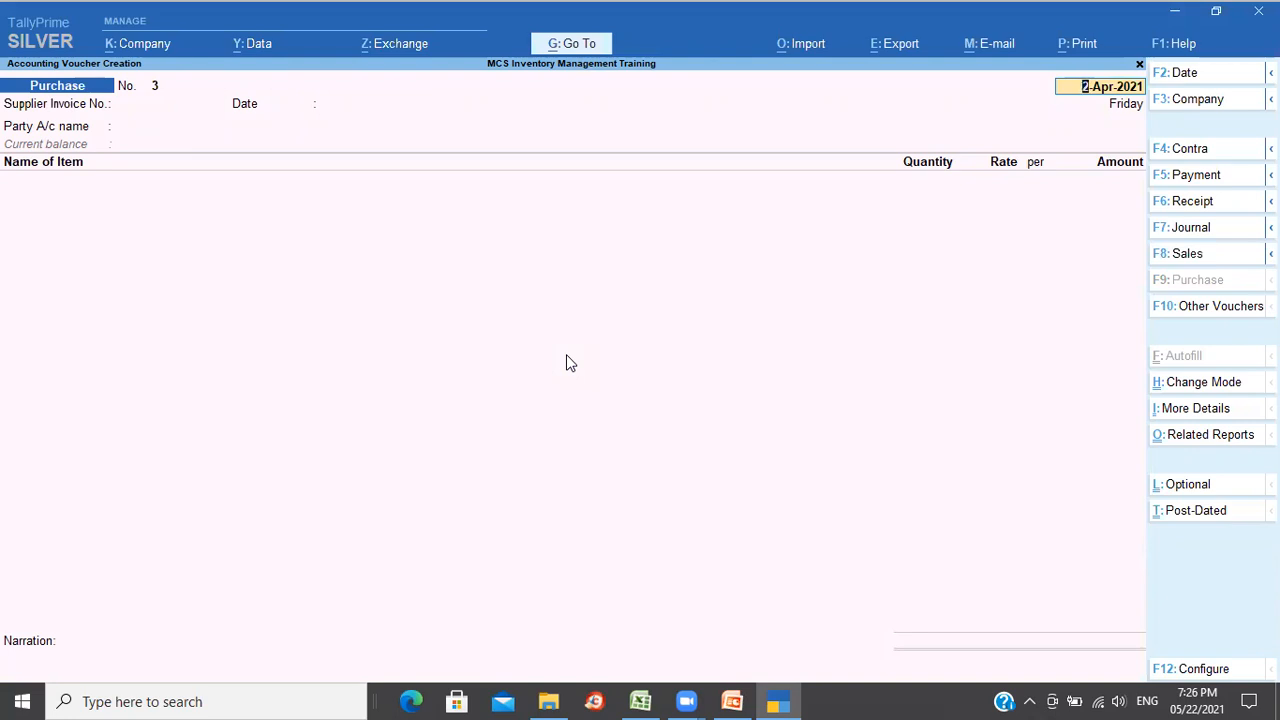
pyautogui.press('Return')
pyautogui.write('3432432')
pyautogui.press('Return')
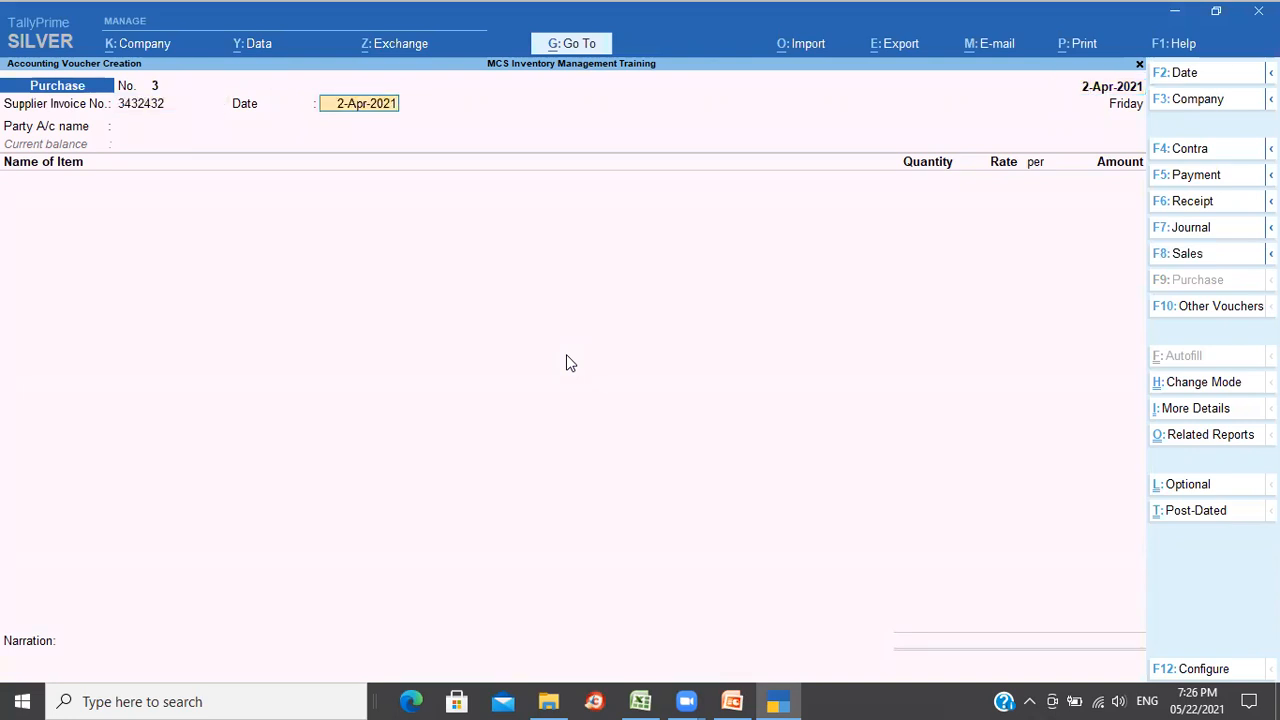
pyautogui.press('Return')
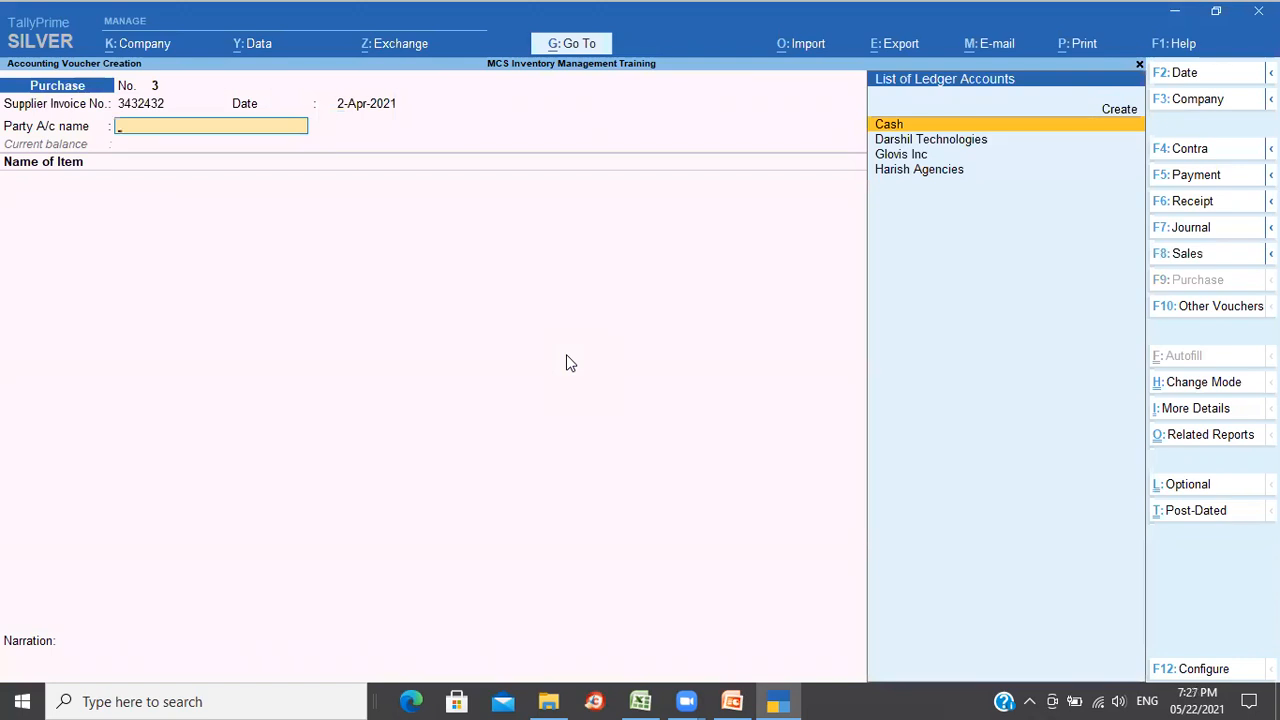
# Step: Create ledger SKF Distributor under Sundry Creditors from the party field
pyautogui.hotkey('alt', 'c')
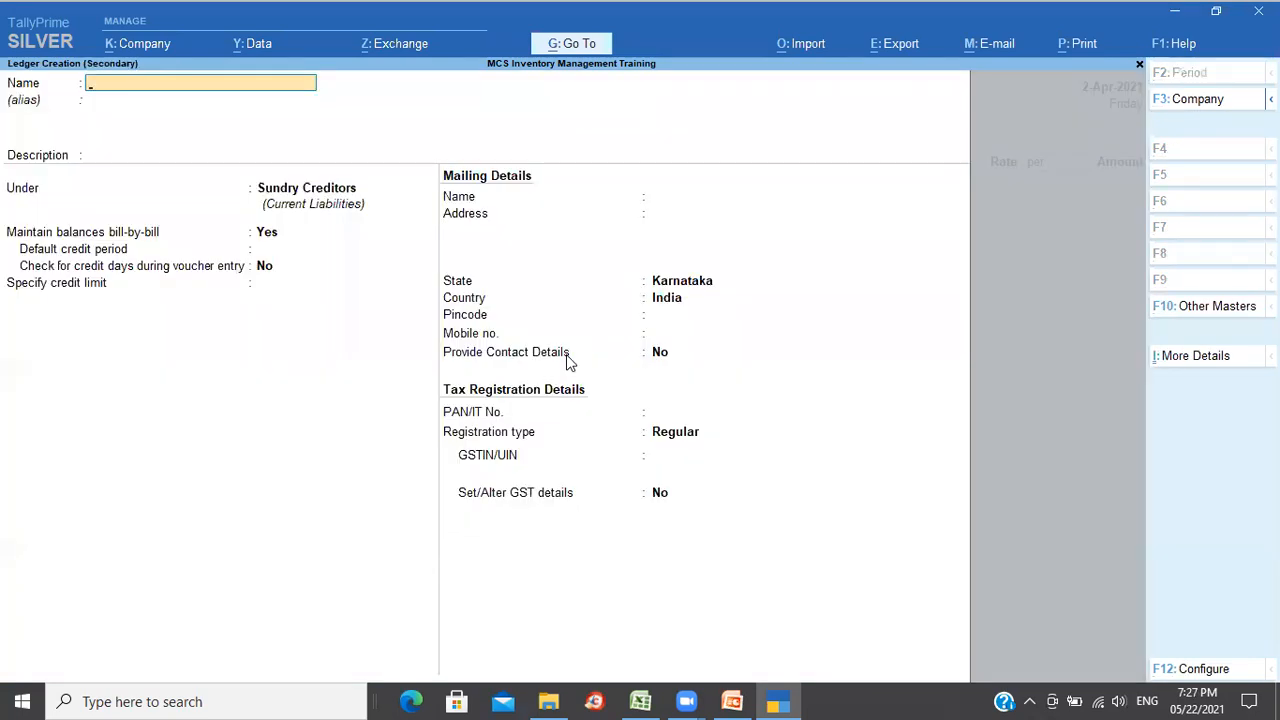
pyautogui.write('SKF Distributor')
pyautogui.press('Return')
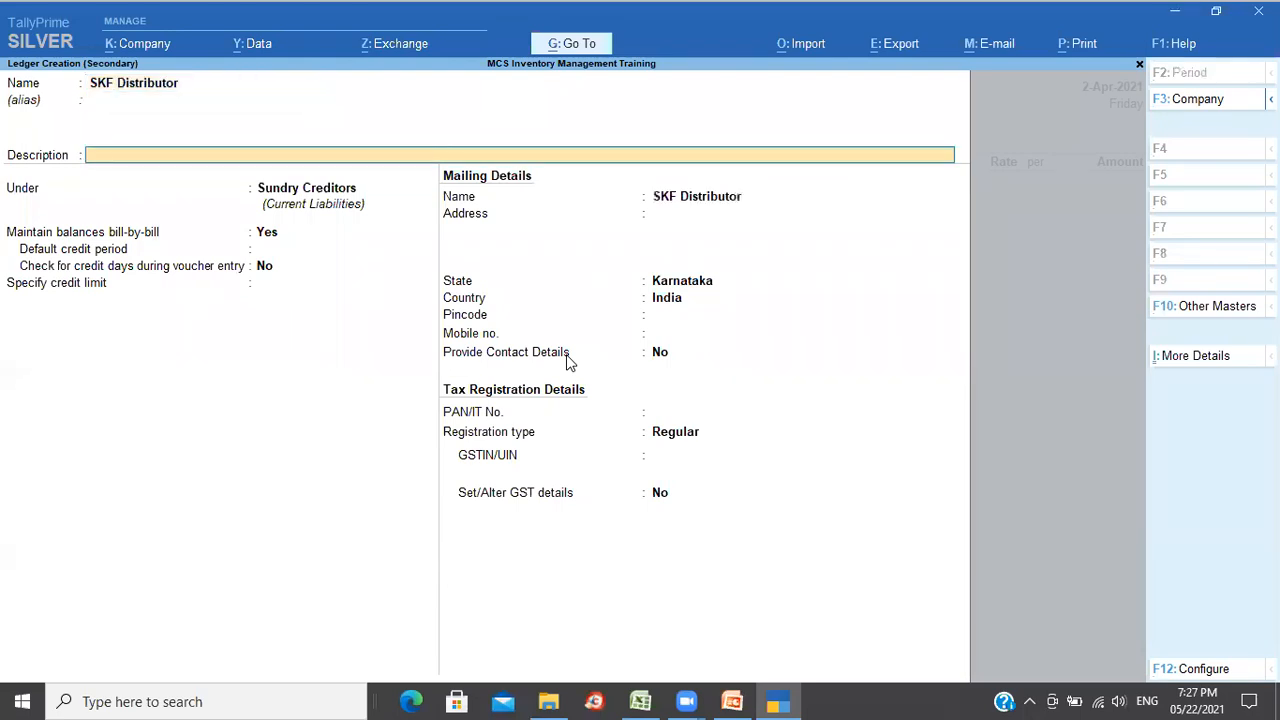
pyautogui.press('Return')
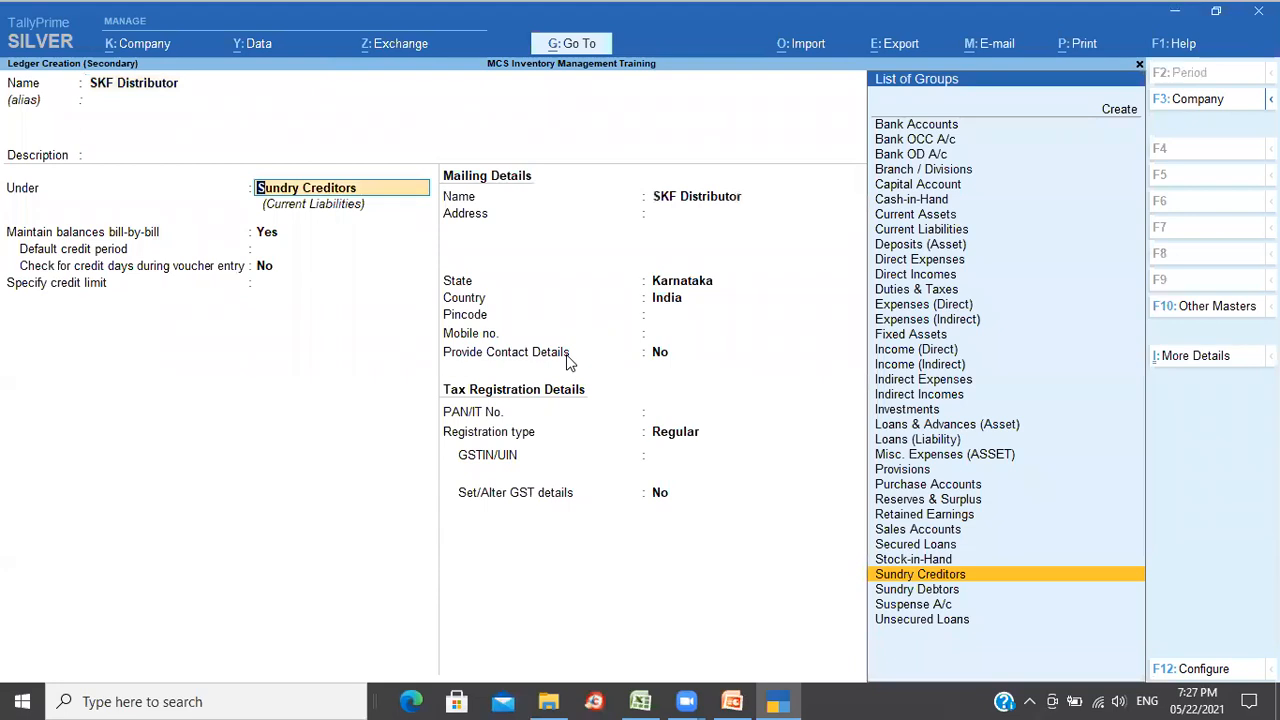
pyautogui.press('Return')
pyautogui.press('Return')
pyautogui.press('Return')
pyautogui.press('Return')
pyautogui.press('Return')
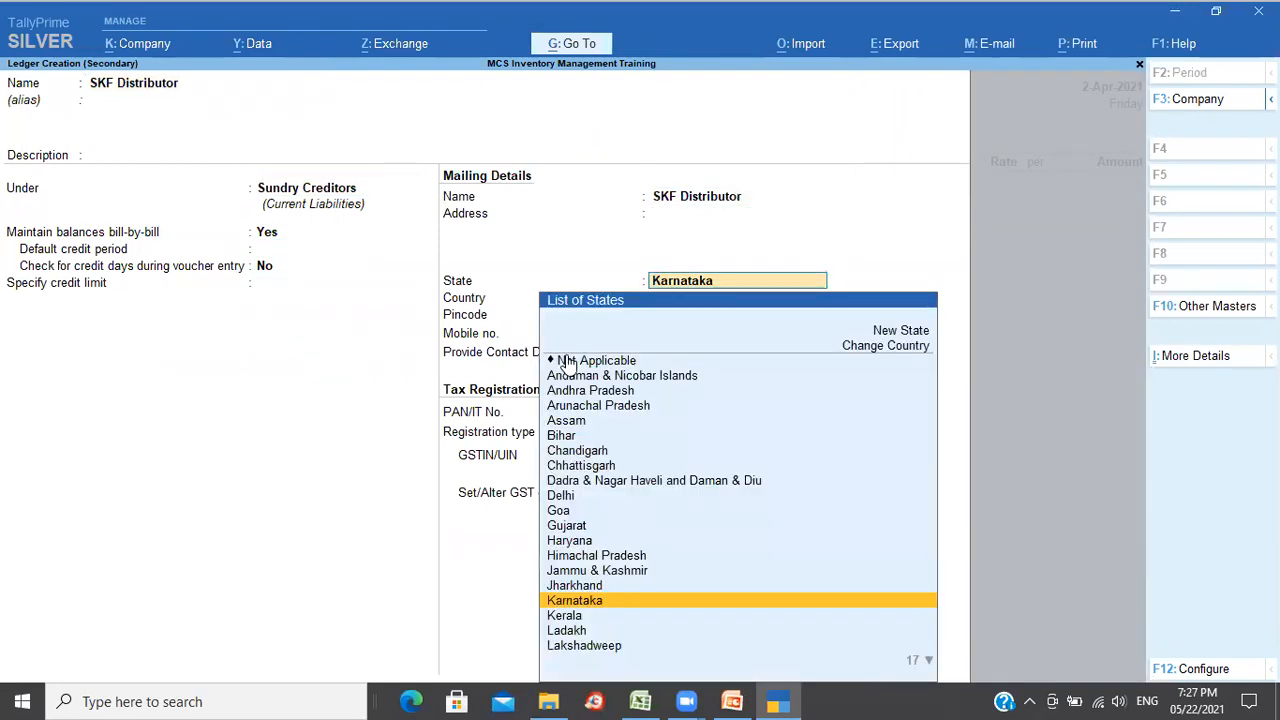
# Step: Set its state to Tamil Nadu with GSTIN starting 33, save it, and accept party details
pyautogui.write('Tamil Nadu')
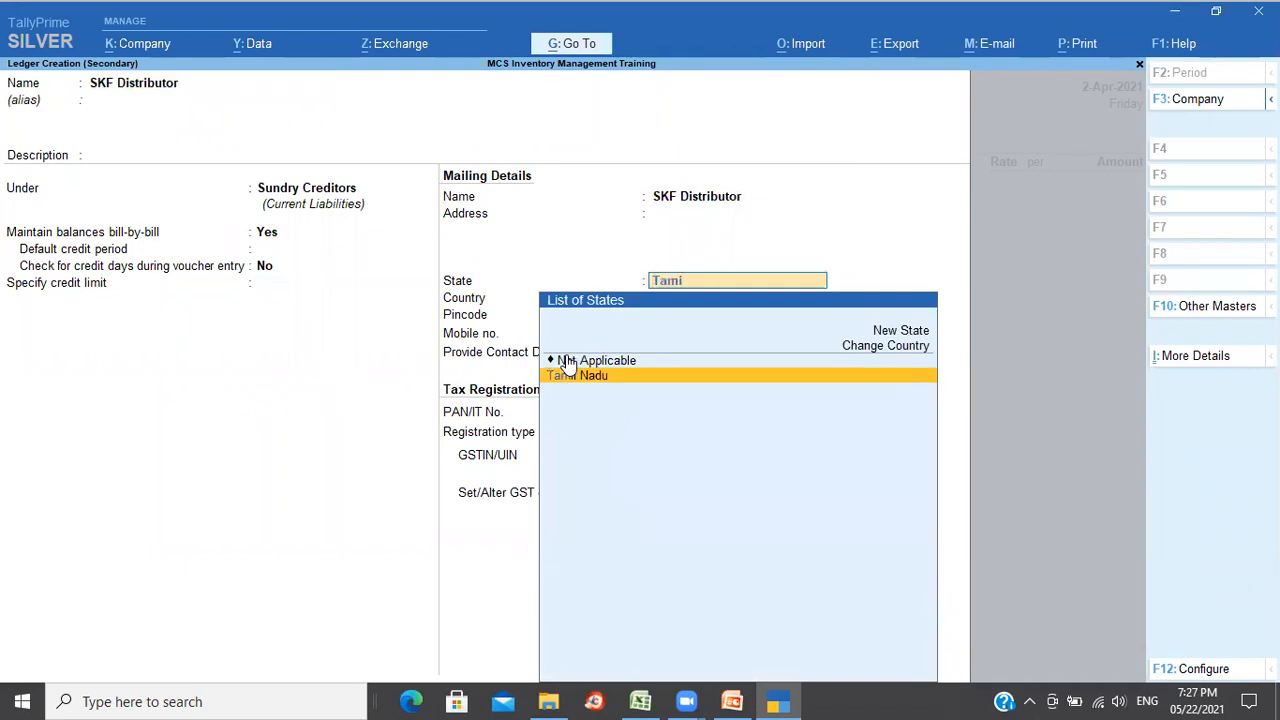
pyautogui.press('Return')
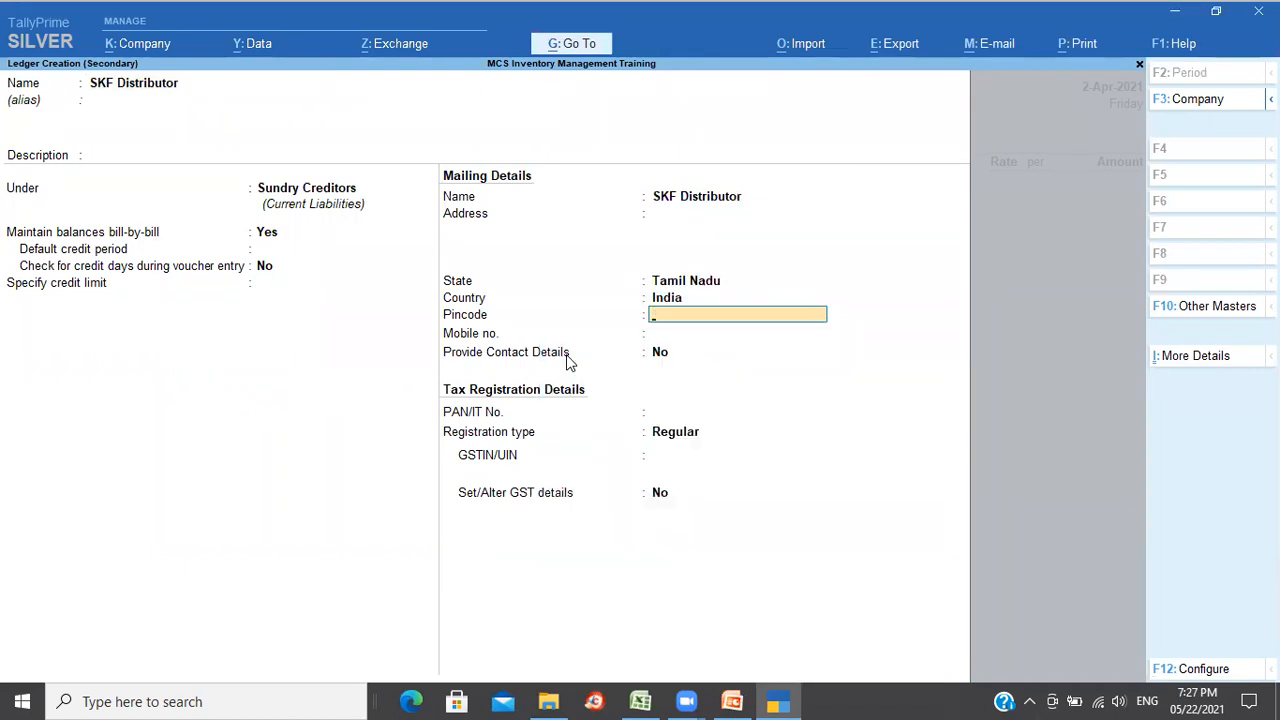
pyautogui.press('Return')
pyautogui.press('Return')
pyautogui.press('Return')
pyautogui.press('Return')
pyautogui.press('Return')
pyautogui.write('33')
pyautogui.press('Return')
pyautogui.press('Return')
pyautogui.press('Return')
pyautogui.press('Return')
pyautogui.hotkey('ctrl', 'a')
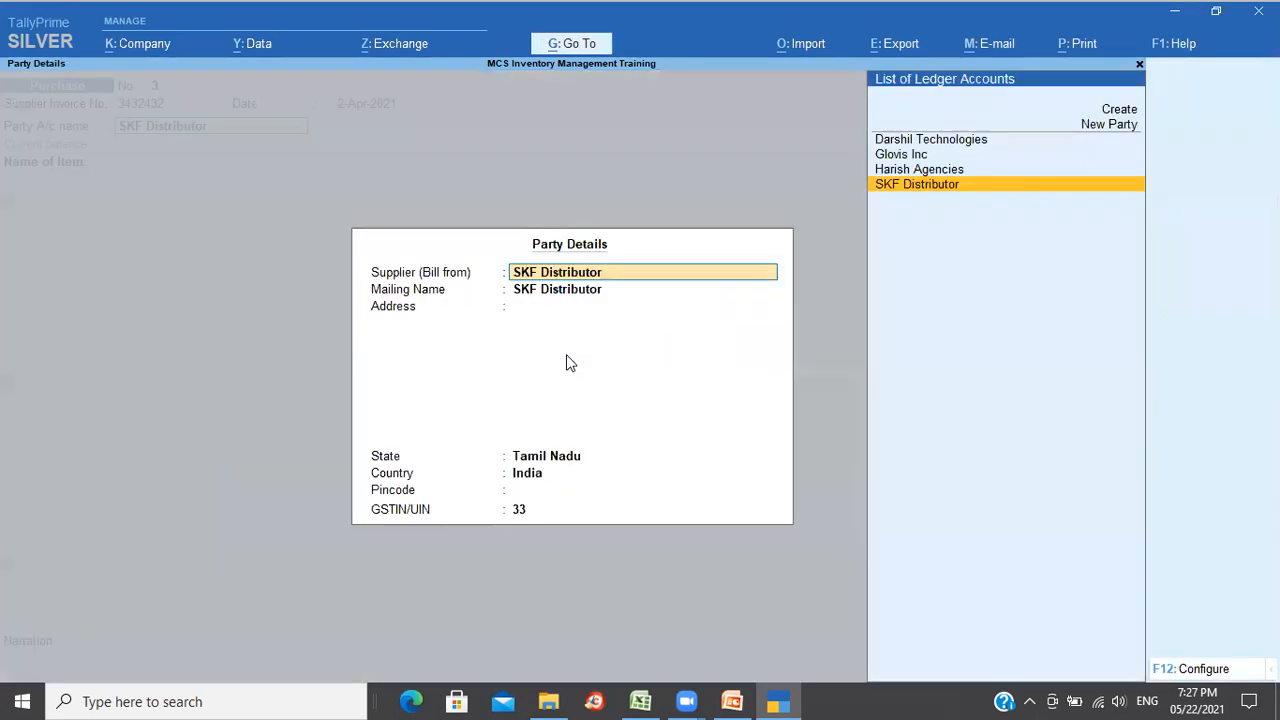
pyautogui.hotkey('ctrl', 'a')
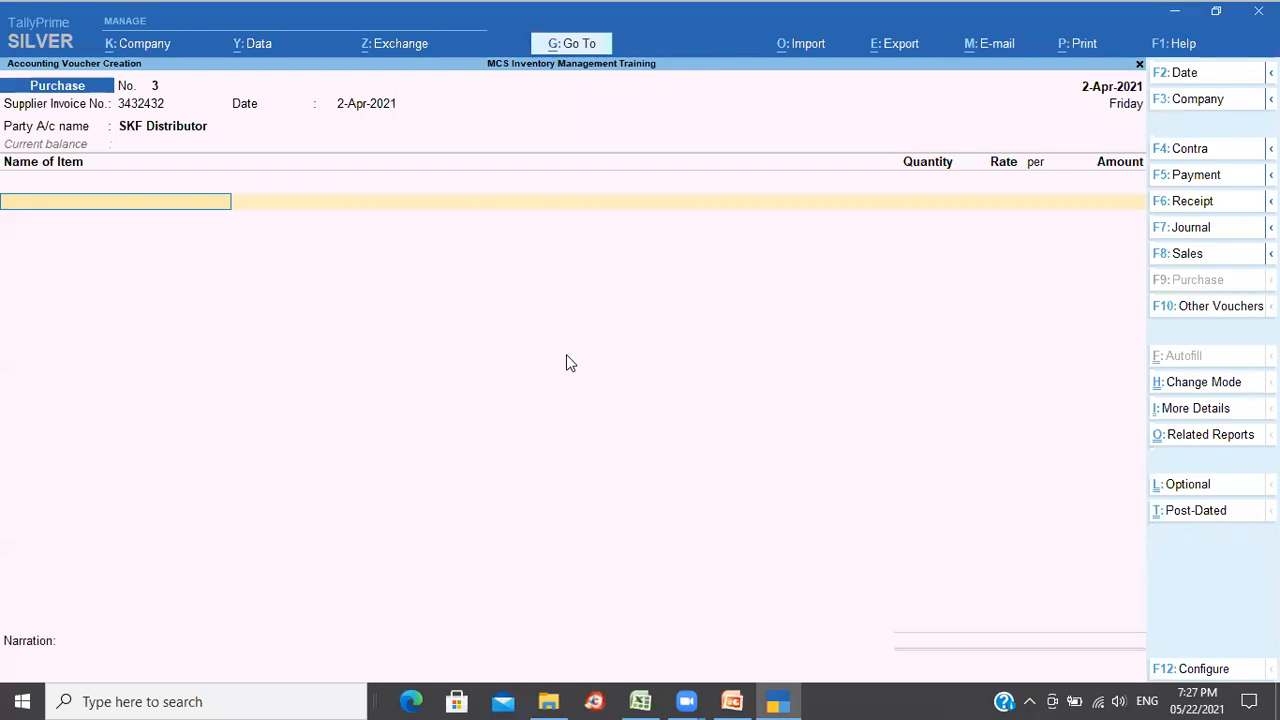
pyautogui.hotkey('alt', 'Tab')
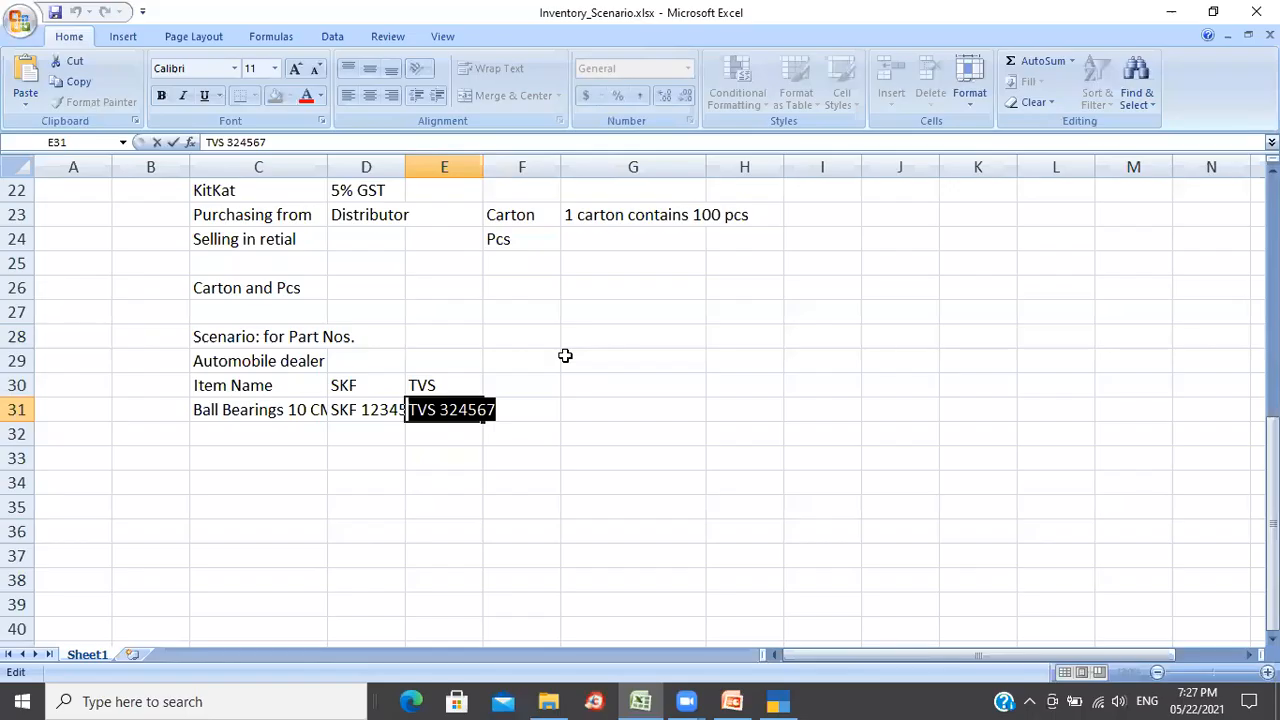
# Step: Check the SKF part number in cell D31, then return to the purchase voucher
pyautogui.press('Escape')
pyautogui.press('Left')
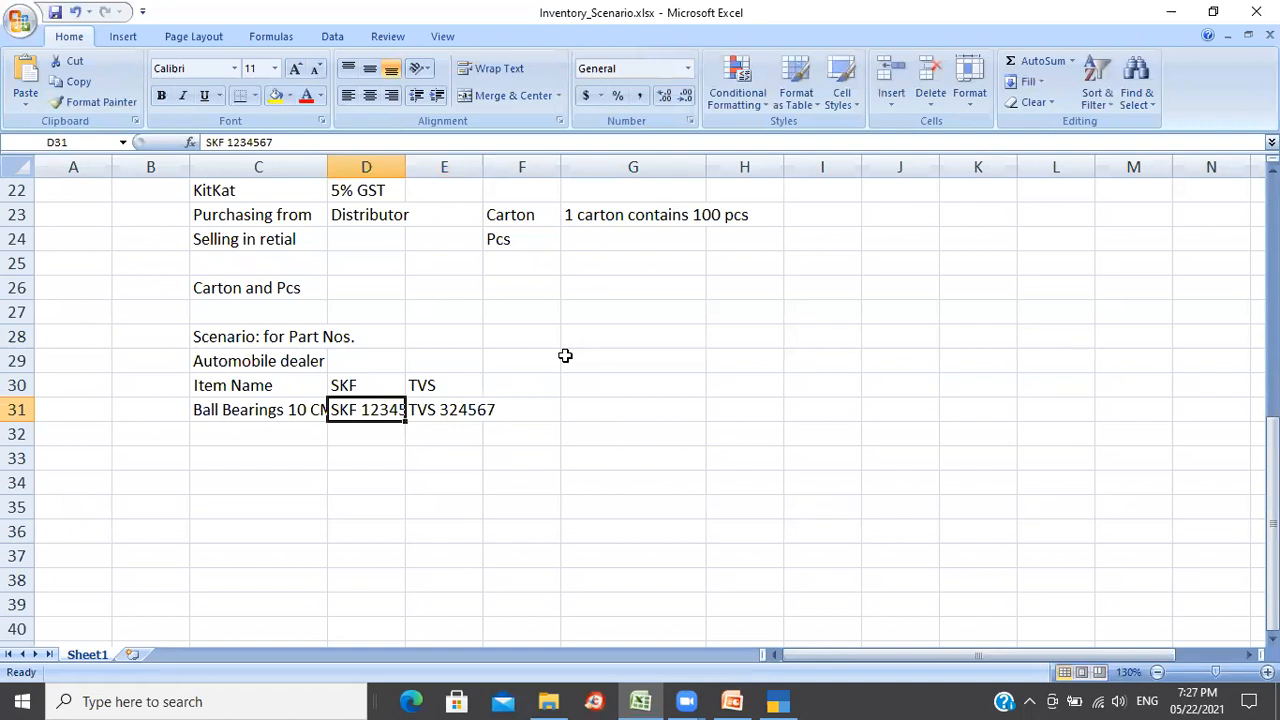
pyautogui.hotkey('alt', 'Tab')
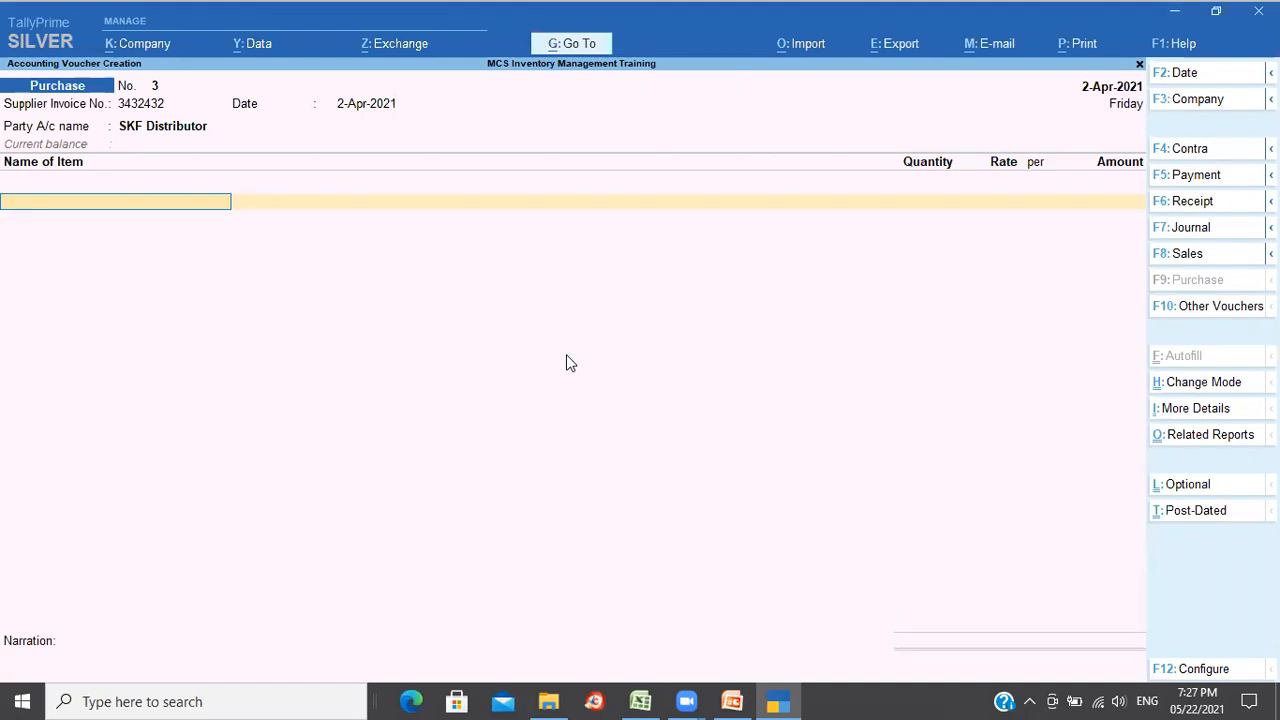
# Step: Choose Ball Bearings 10 CMS Dia as the first item via its part number SKF 1234567
pyautogui.write('S')
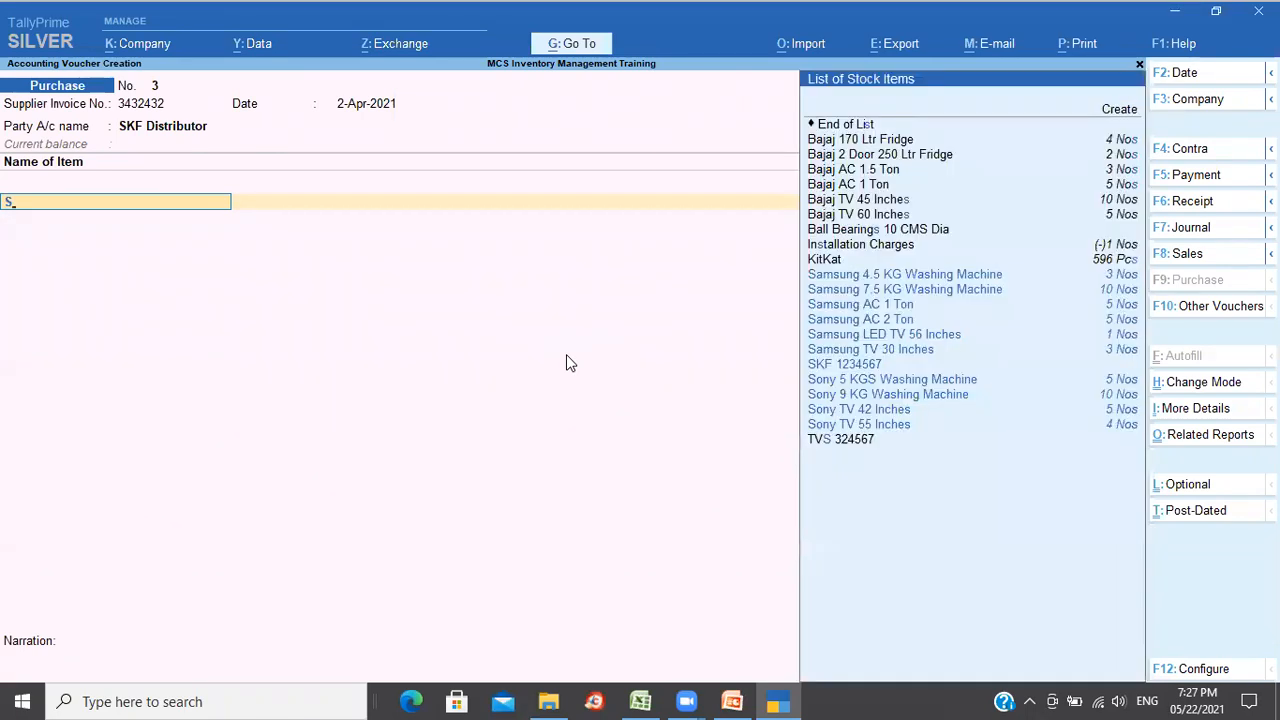
pyautogui.write('kf')
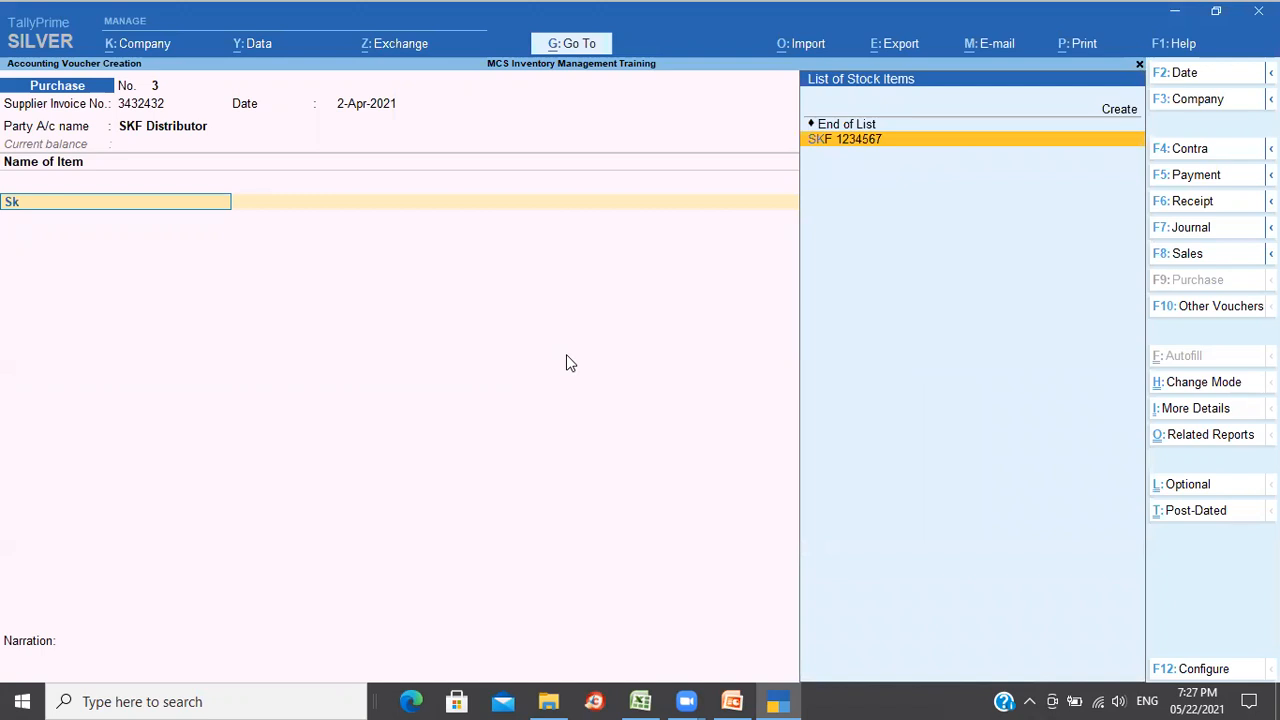
pyautogui.press('BackSpace')
pyautogui.press('BackSpace')
pyautogui.press('BackSpace')
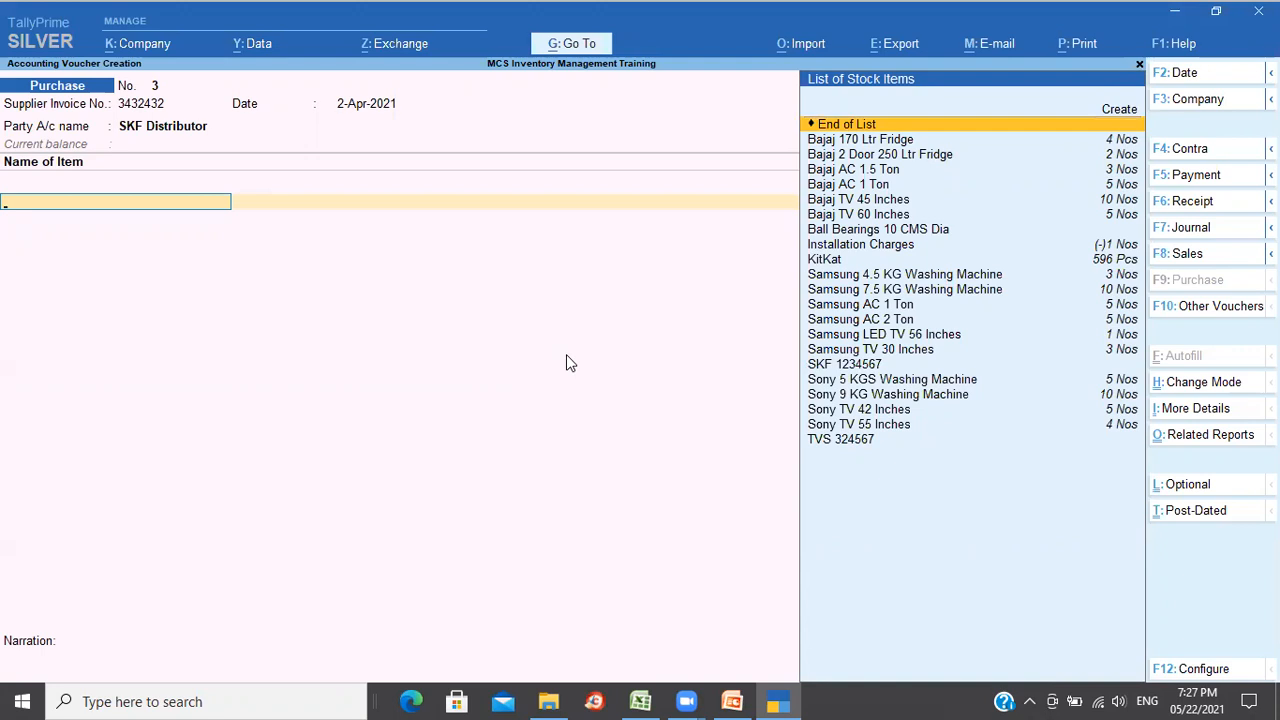
pyautogui.press('Down')
pyautogui.press('Down')
pyautogui.press('Down')
pyautogui.press('Down')
pyautogui.press('Down')
pyautogui.press('Down')
pyautogui.press('Down')
pyautogui.press('Down')
pyautogui.press('Down')
pyautogui.press('Down')
pyautogui.press('Down')
pyautogui.press('Down')
pyautogui.press('Down')
pyautogui.press('Down')
pyautogui.press('Down')
pyautogui.press('Down')
pyautogui.press('Down')
pyautogui.press('Down')
pyautogui.press('Down')
pyautogui.press('Down')
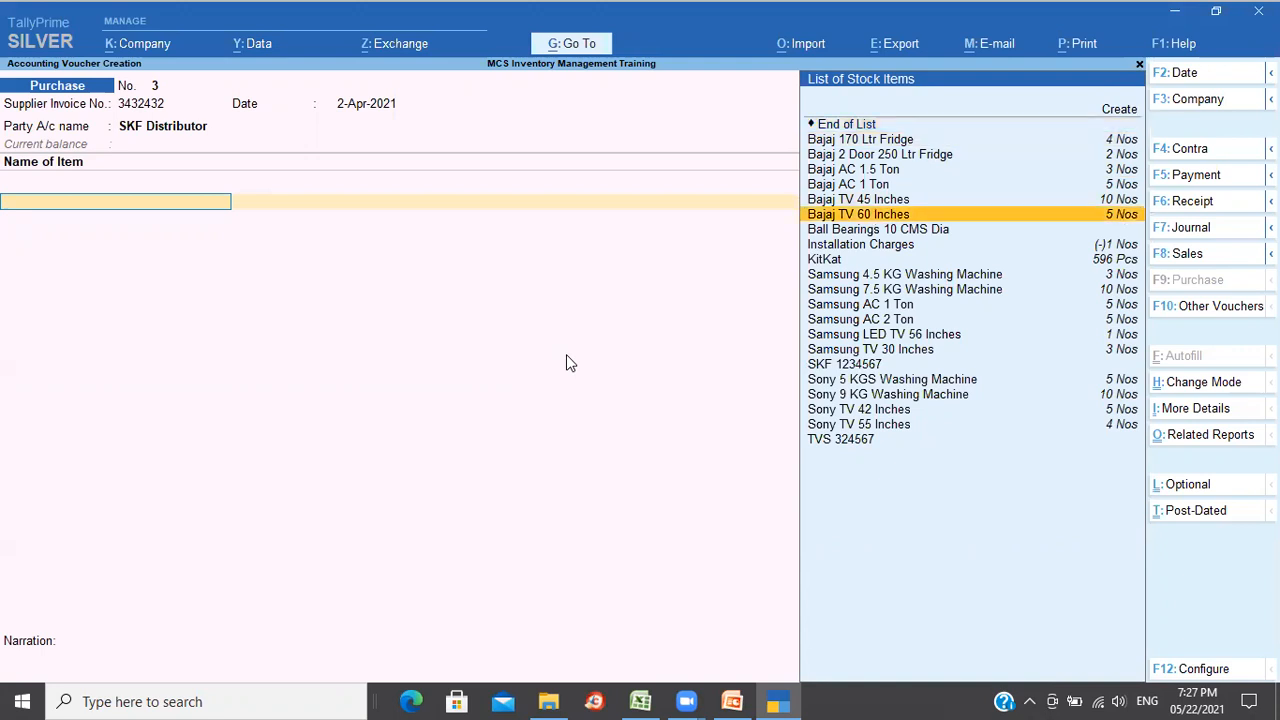
pyautogui.press('Up')
pyautogui.press('Up')
pyautogui.press('Up')
pyautogui.press('Up')
pyautogui.press('Up')
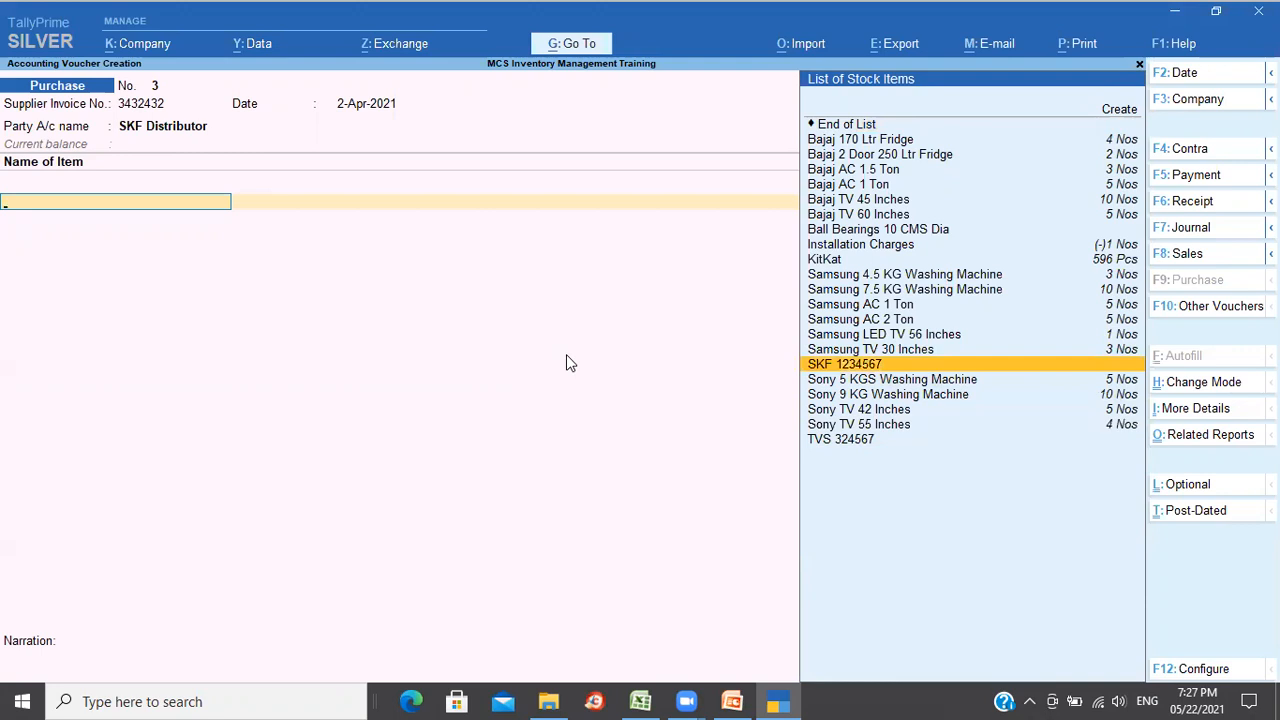
pyautogui.press('Up')
pyautogui.press('Up')
pyautogui.press('Up')
pyautogui.press('Up')
pyautogui.press('Up')
pyautogui.press('Up')
pyautogui.press('Up')
pyautogui.press('Up')
pyautogui.press('Up')
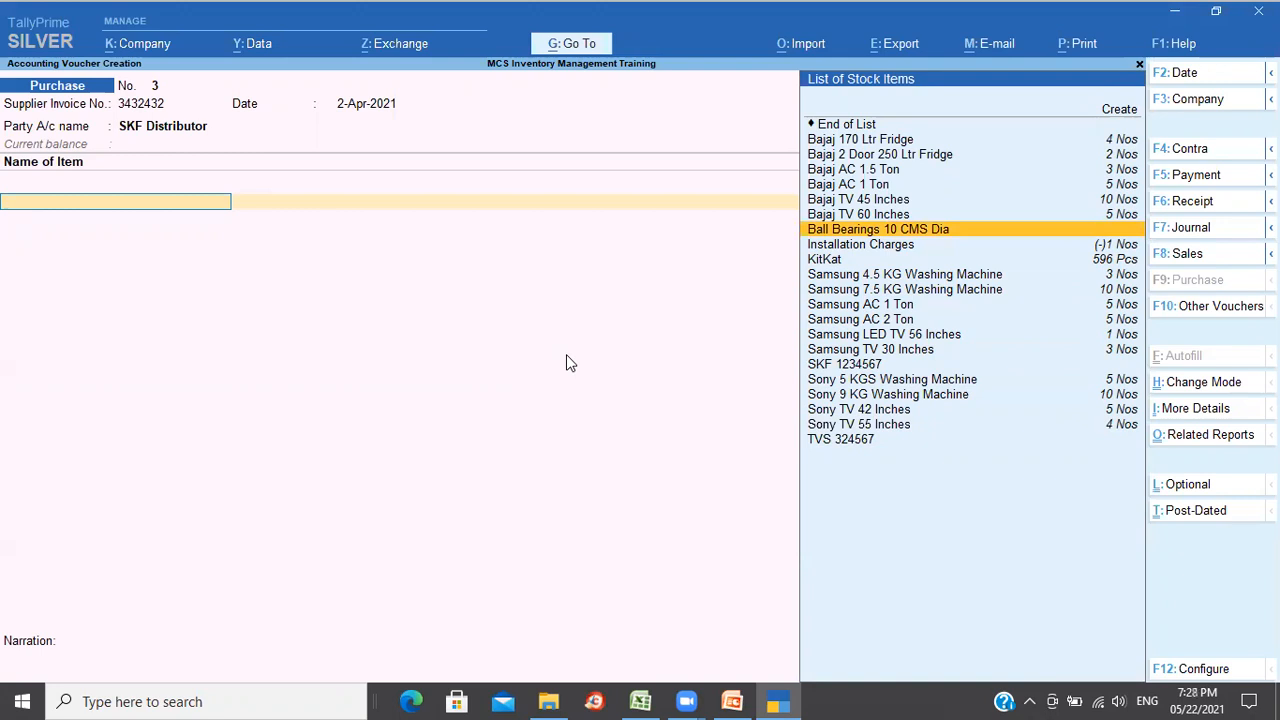
pyautogui.press('Down')
pyautogui.press('Down')
pyautogui.press('Down')
pyautogui.press('Down')
pyautogui.press('Down')
pyautogui.press('Down')
pyautogui.press('Down')
pyautogui.press('Down')
pyautogui.press('Down')
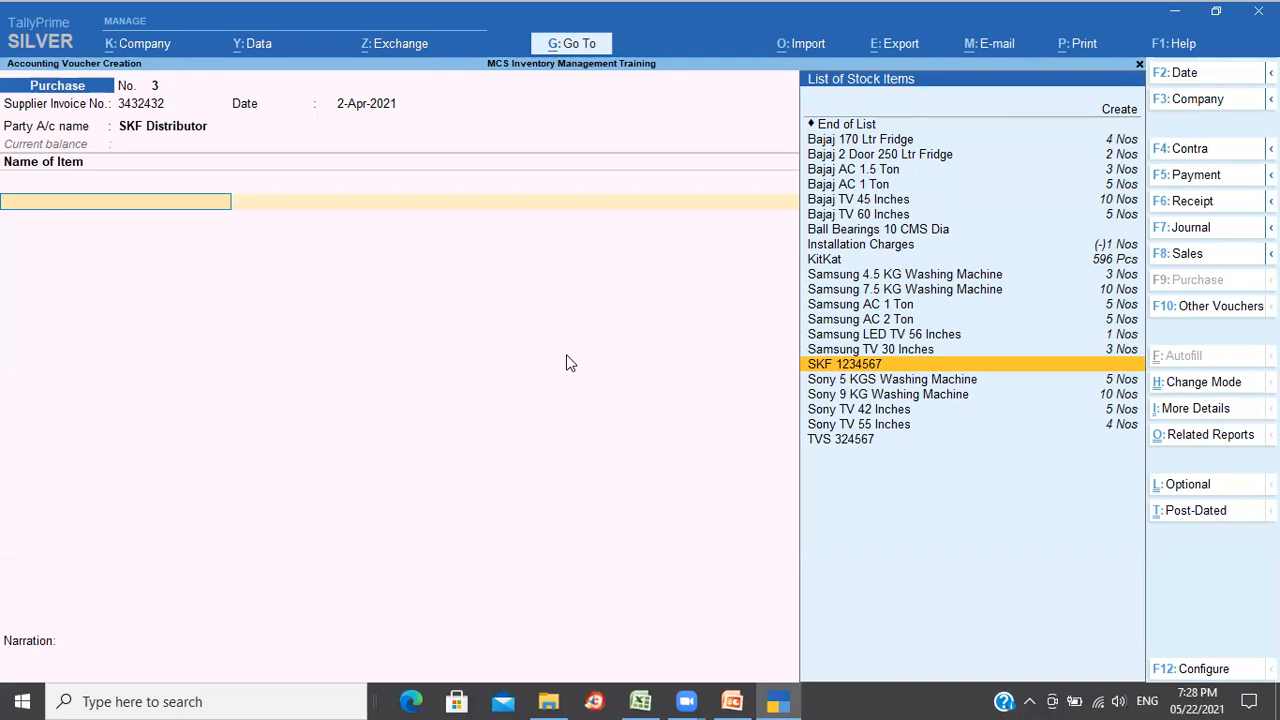
pyautogui.press('Return')
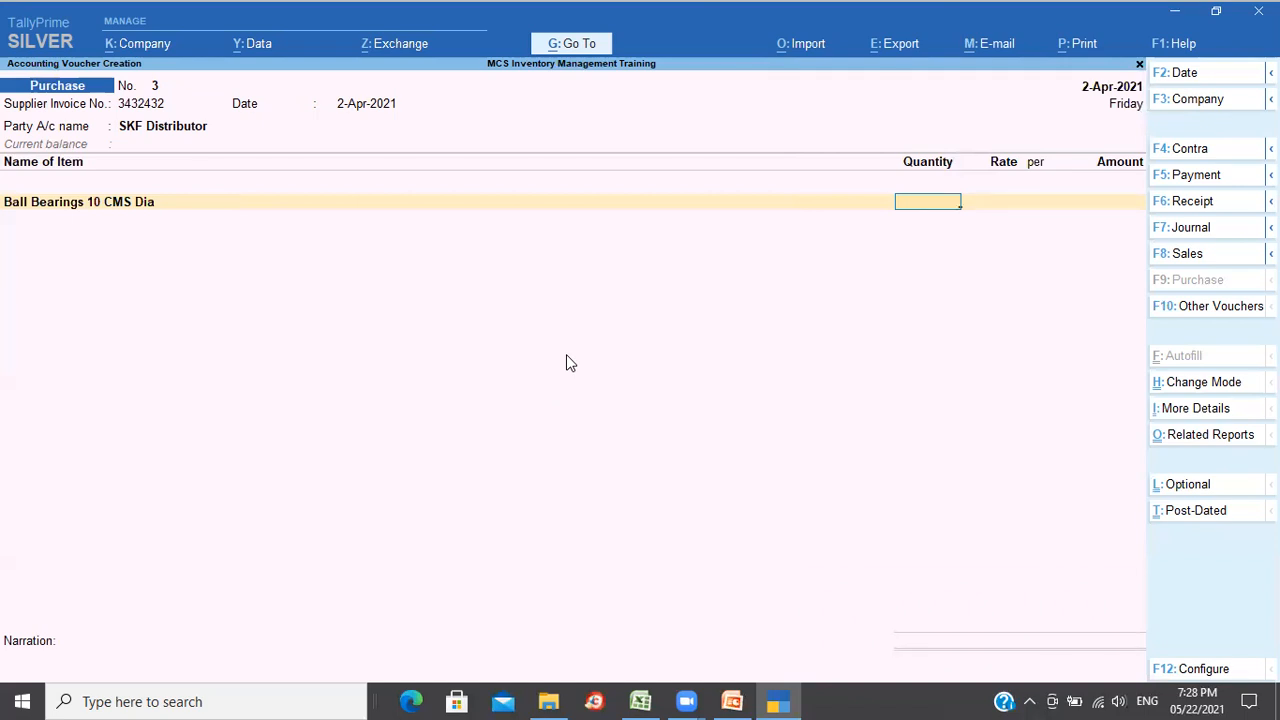
# Step: Enter 100 Pcs of ball bearings at 1,200 each (1,20,000) and begin a new purchase ledger
pyautogui.write('100')
pyautogui.press('Return')
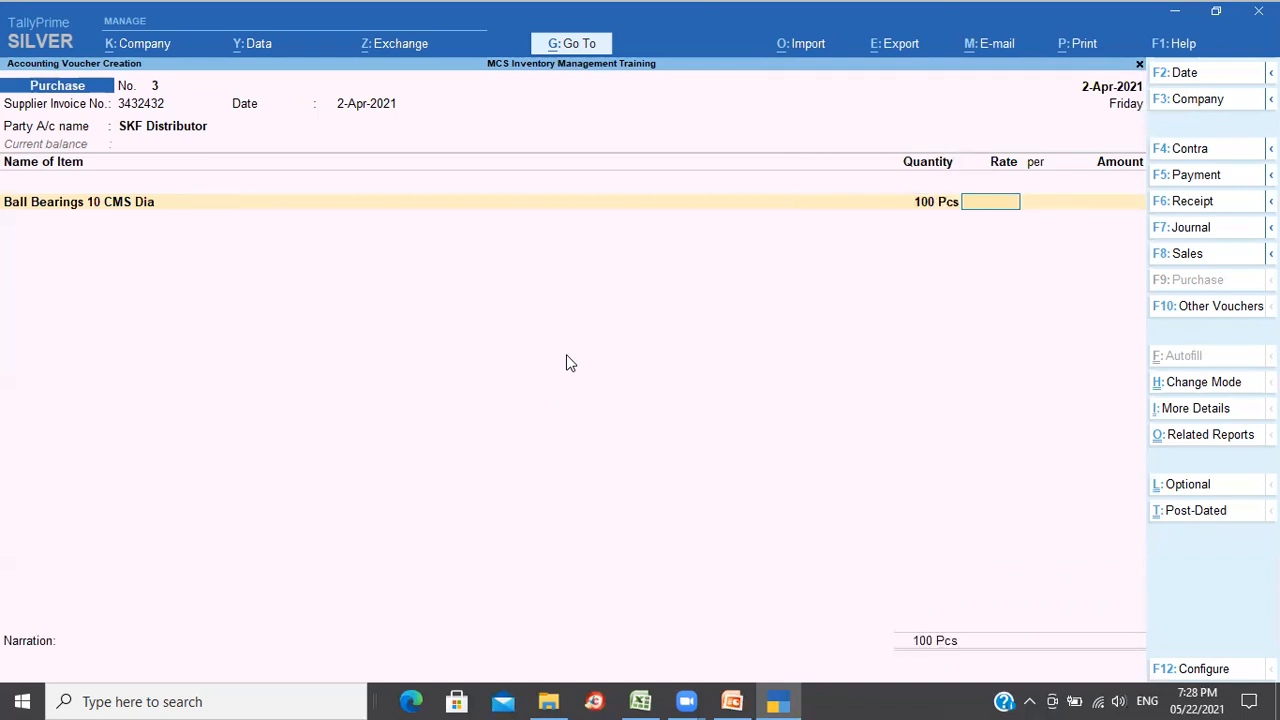
pyautogui.write('1200')
pyautogui.press('Return')
pyautogui.press('Return')
pyautogui.press('Return')
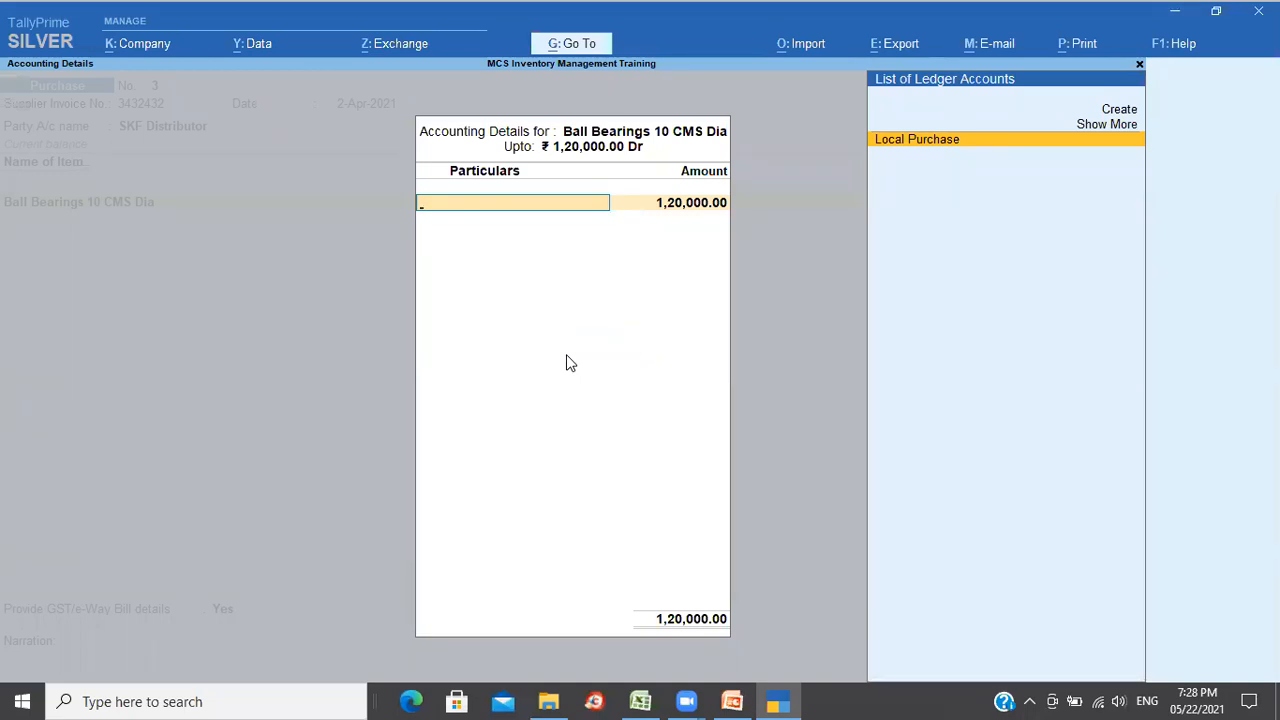
pyautogui.hotkey('alt', 'c')
# Step: Create the Interstate Purchase ledger under Purchase Accounts with Goods as supply type and save it
pyautogui.write('Interstate')
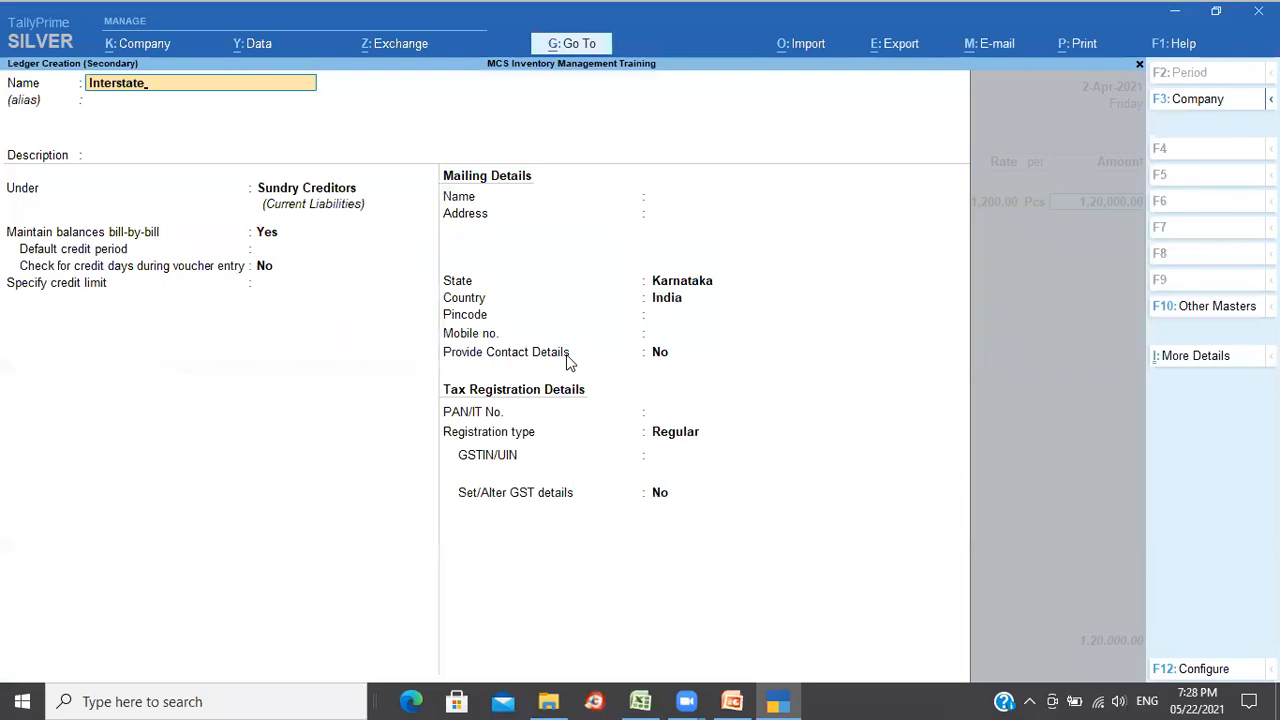
pyautogui.write(' Purchase')
pyautogui.press('Return')
pyautogui.press('Return')
pyautogui.press('Return')
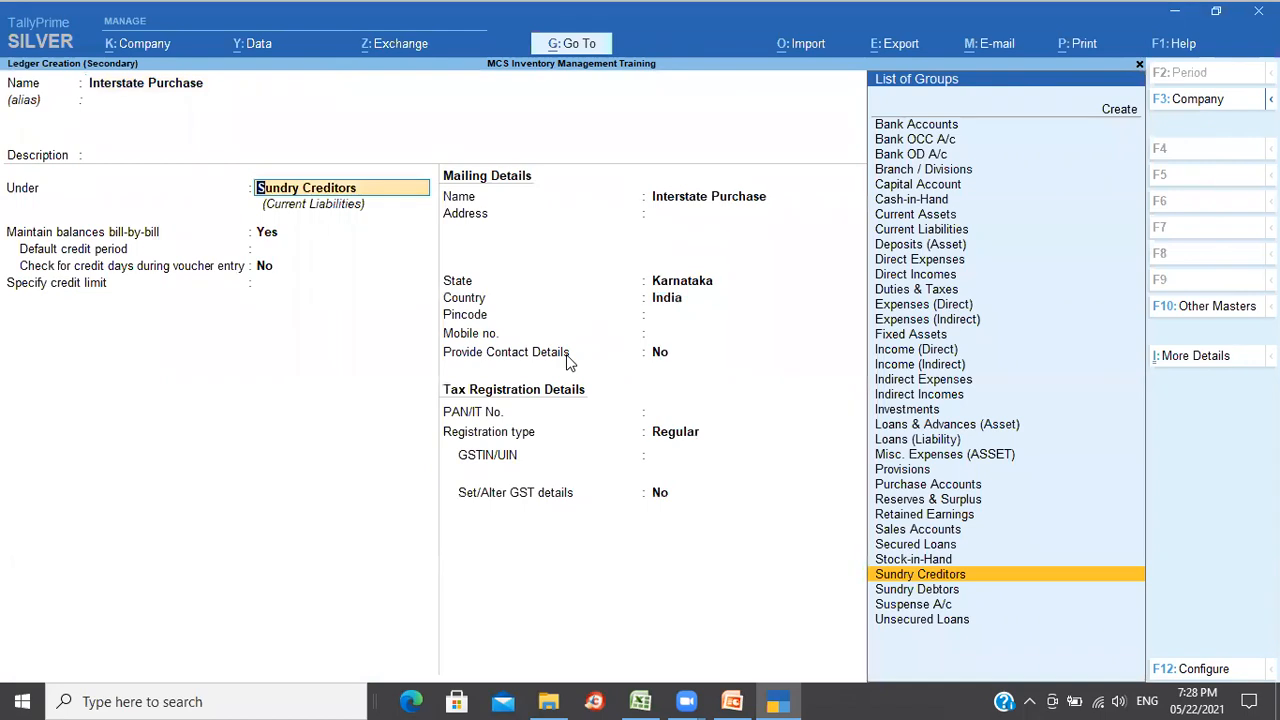
pyautogui.write('Pur')
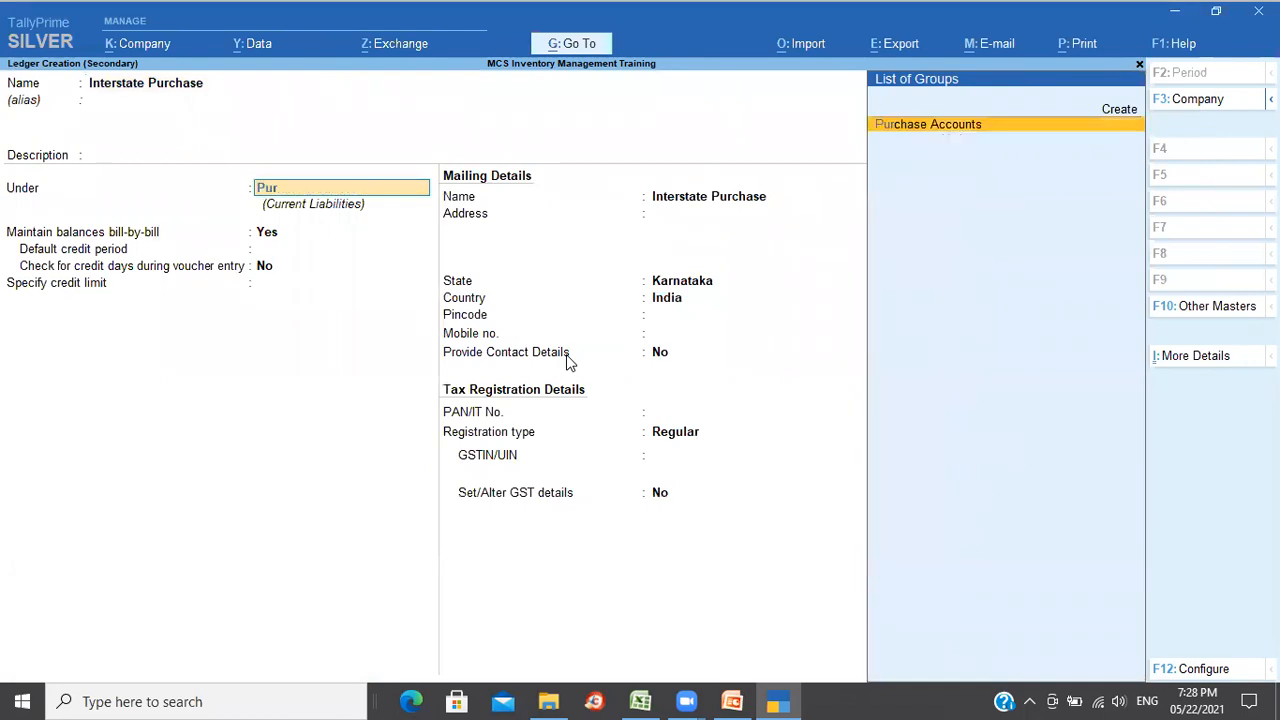
pyautogui.press('Return')
pyautogui.press('Return')
pyautogui.press('Return')
pyautogui.press('Return')
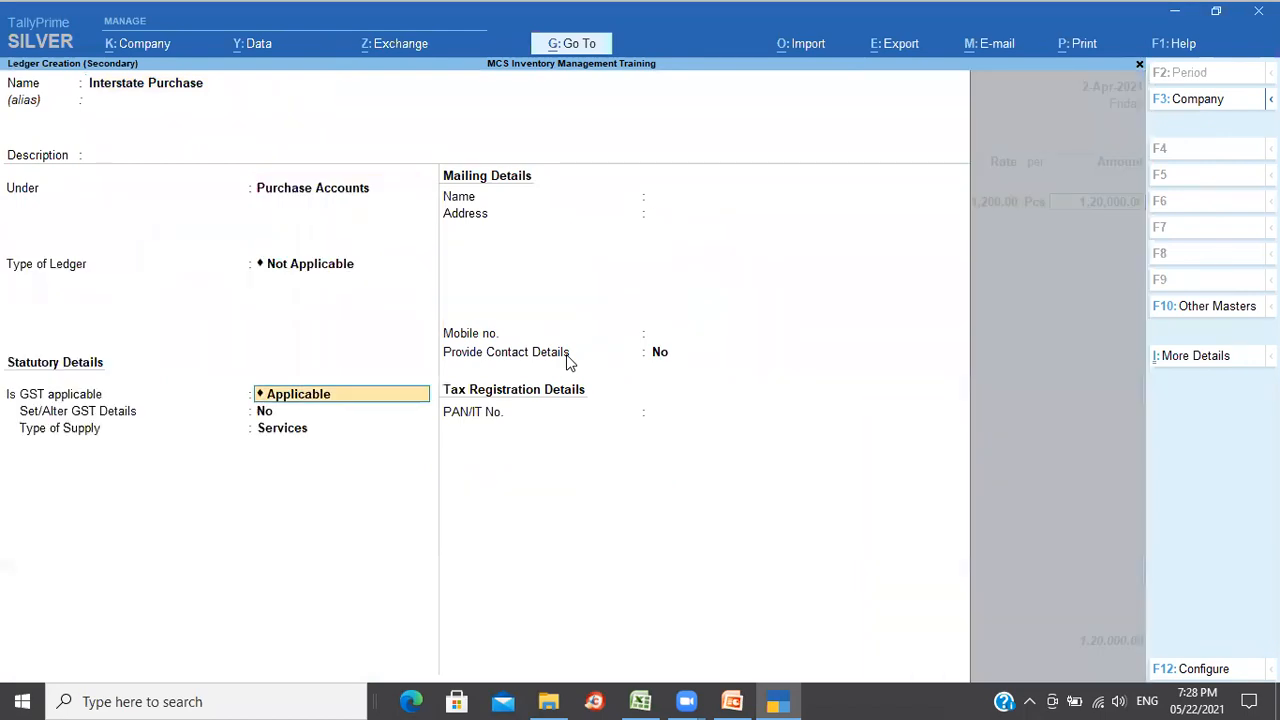
pyautogui.press('Up')
pyautogui.press('Return')
pyautogui.press('Return')
pyautogui.press('Return')
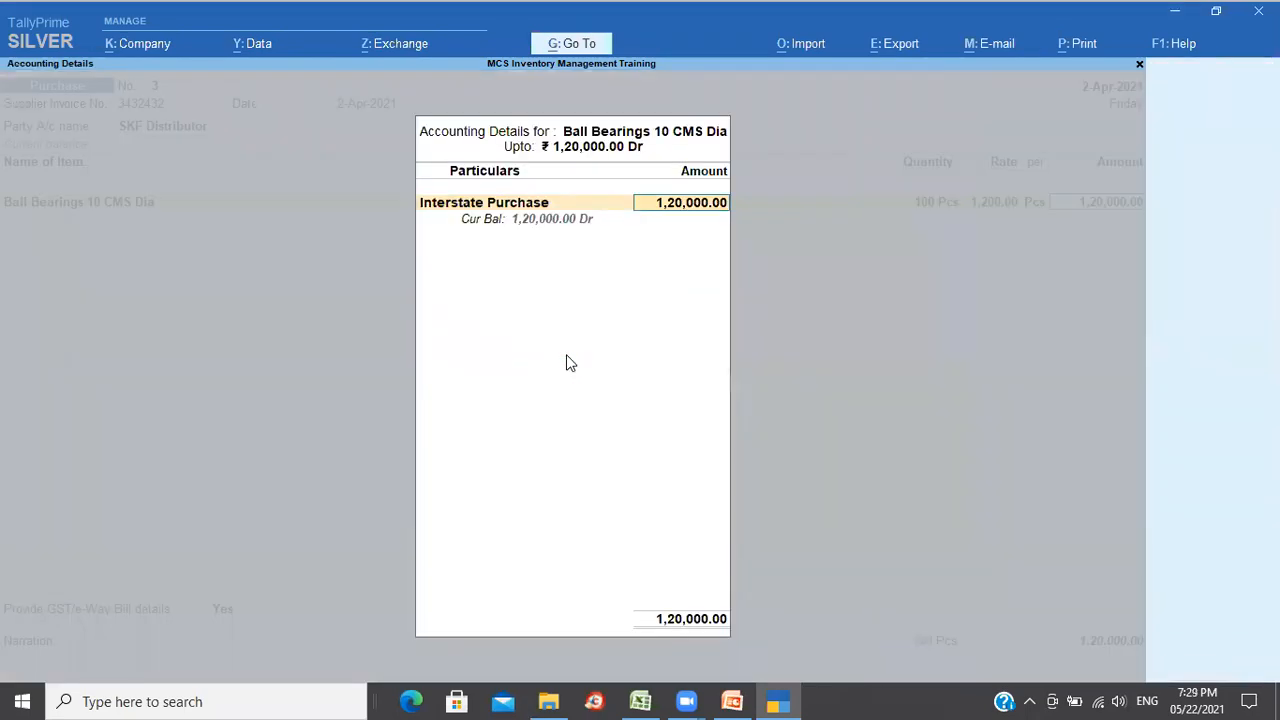
pyautogui.press('Return')
pyautogui.press('Return')
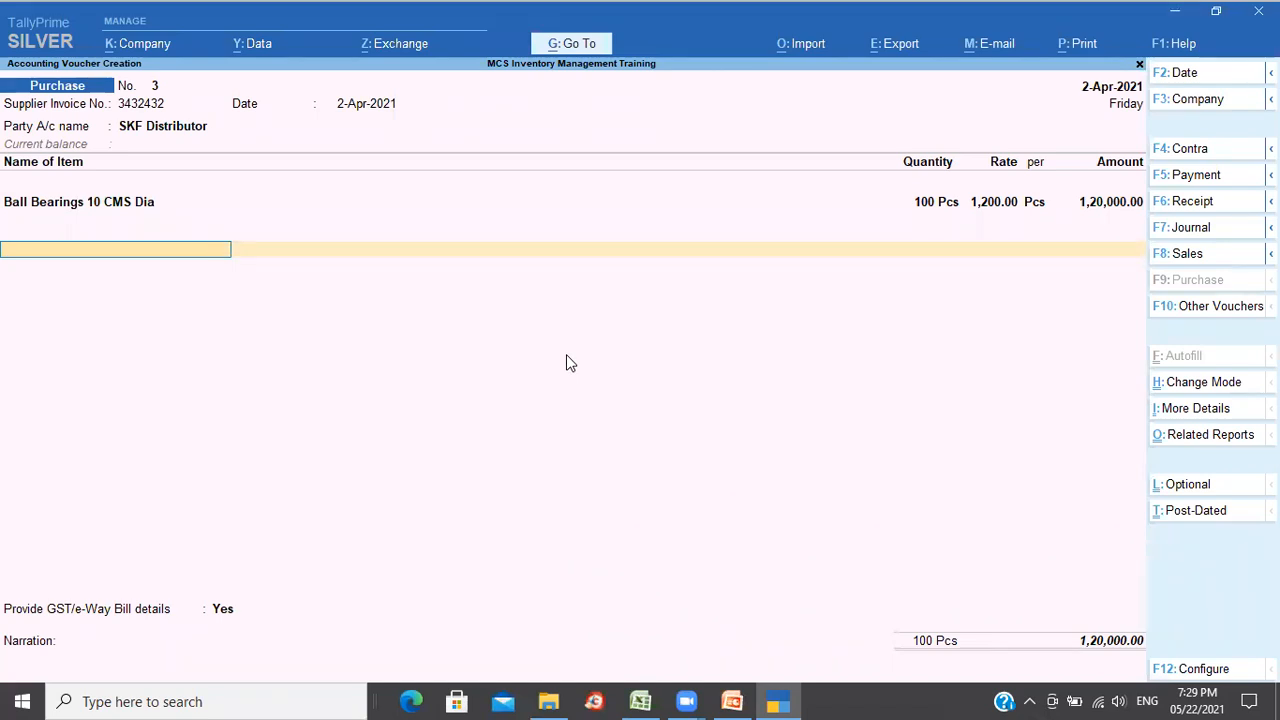
# Step: Create the Input IGST ledger under Duties & Taxes with GST duty type and Integrated Tax
pyautogui.write('In')
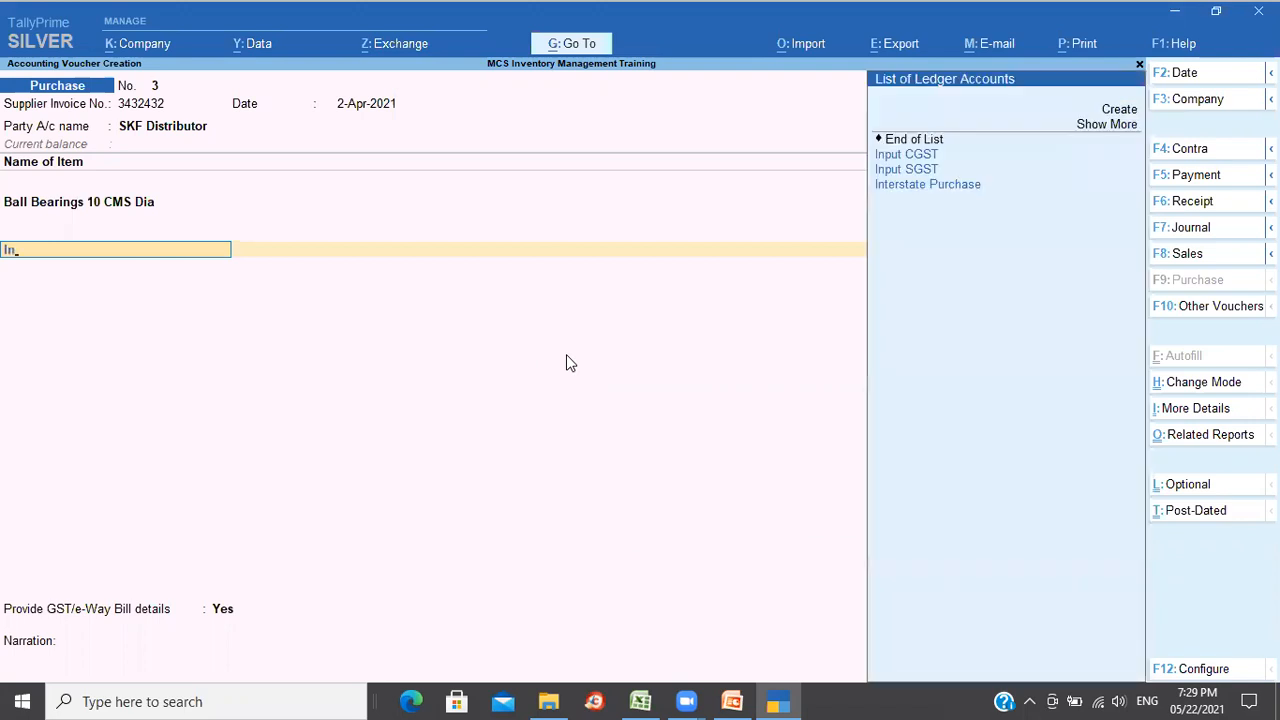
pyautogui.hotkey('alt', 'c')
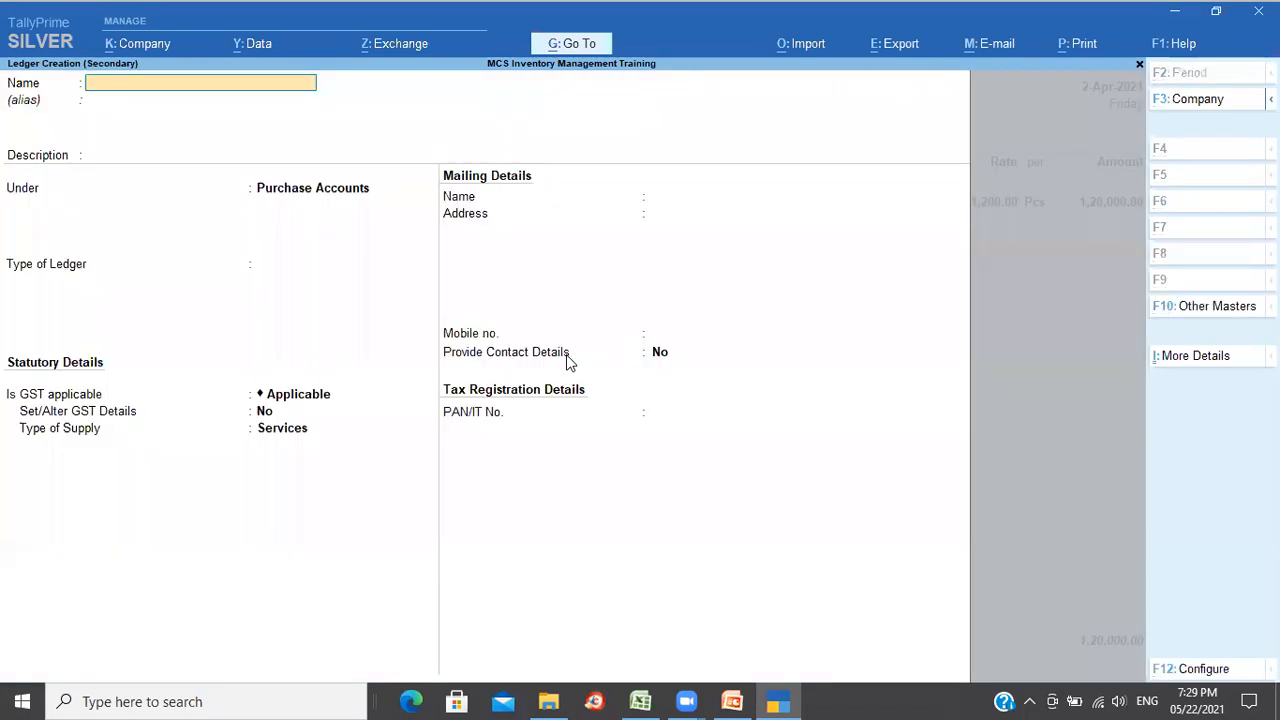
pyautogui.write('Input IGST')
pyautogui.press('Return')
pyautogui.press('Return')
pyautogui.press('Return')
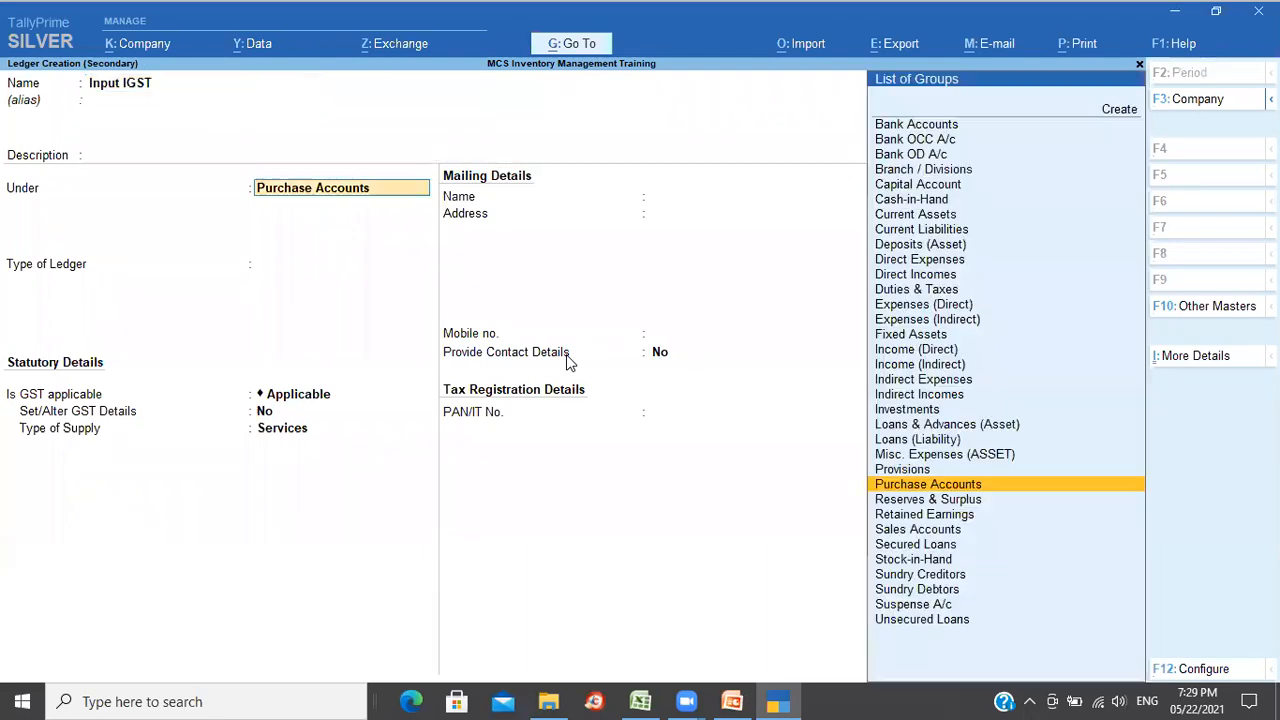
pyautogui.write('Du')
pyautogui.press('Return')
pyautogui.write('G')
pyautogui.press('Return')
pyautogui.press('Down')
pyautogui.press('Down')
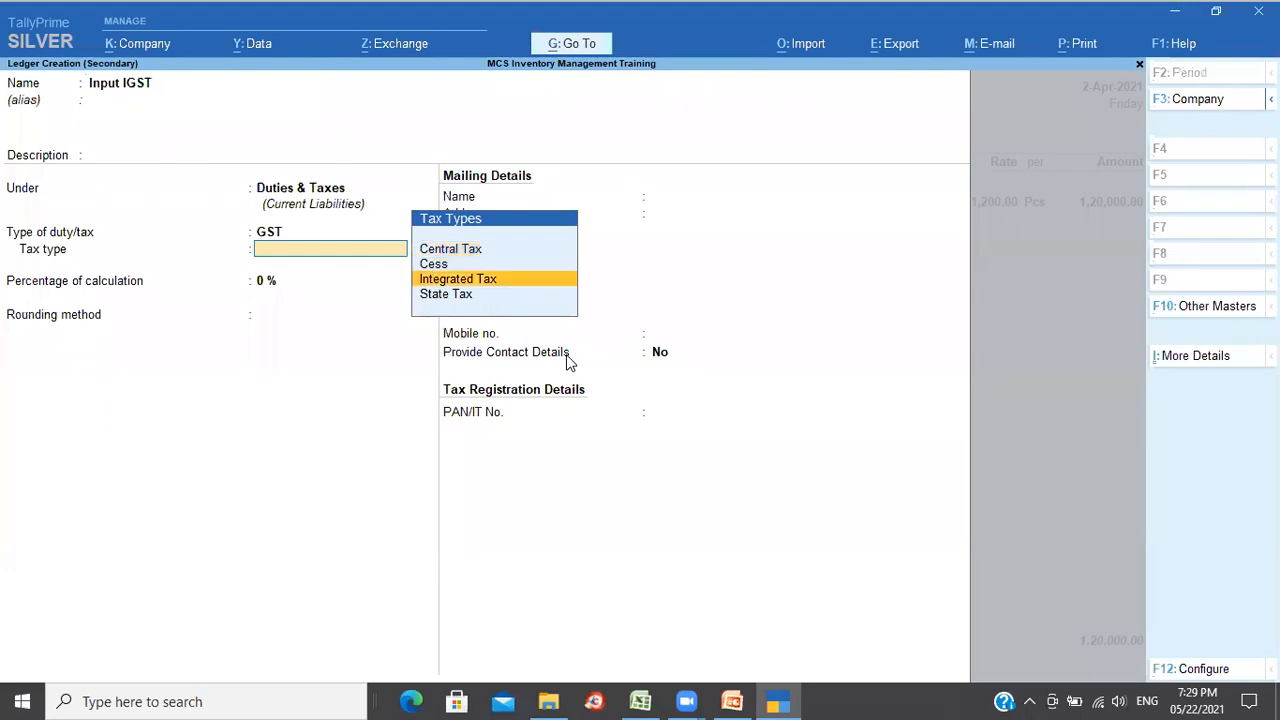
pyautogui.press('Return')
pyautogui.press('Return')
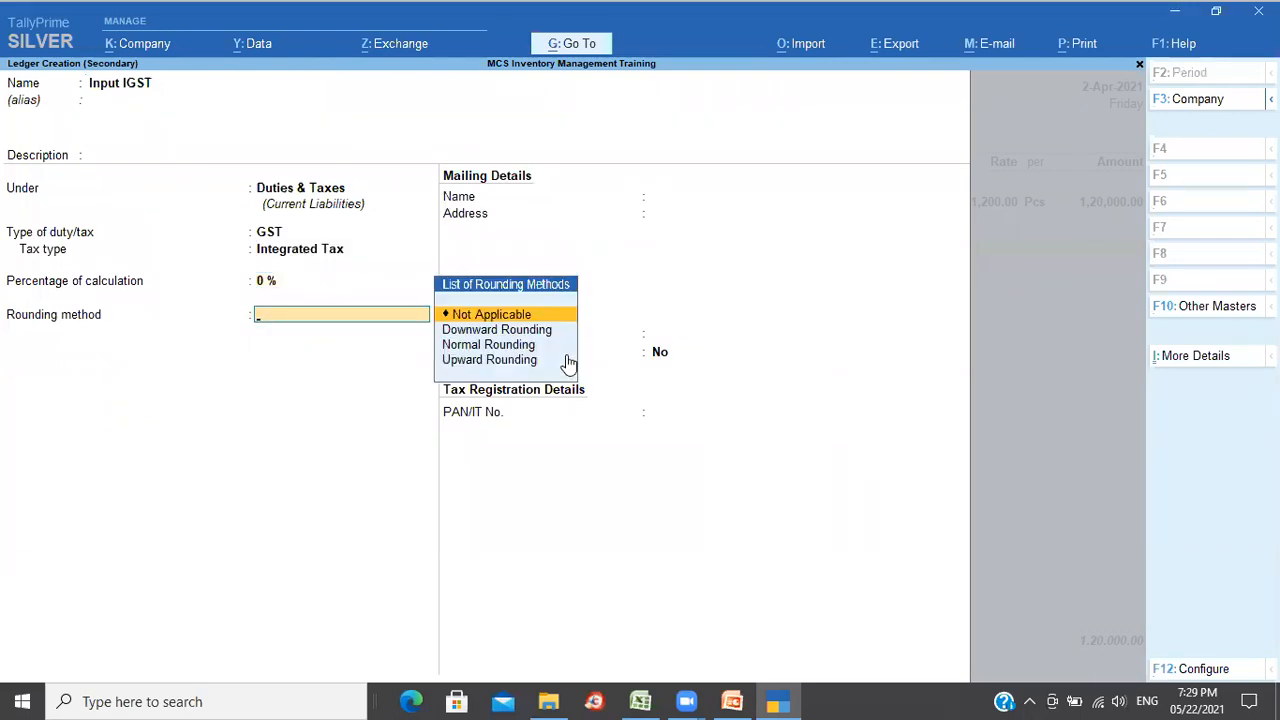
pyautogui.press('Return')
pyautogui.press('Return')
pyautogui.press('Return')
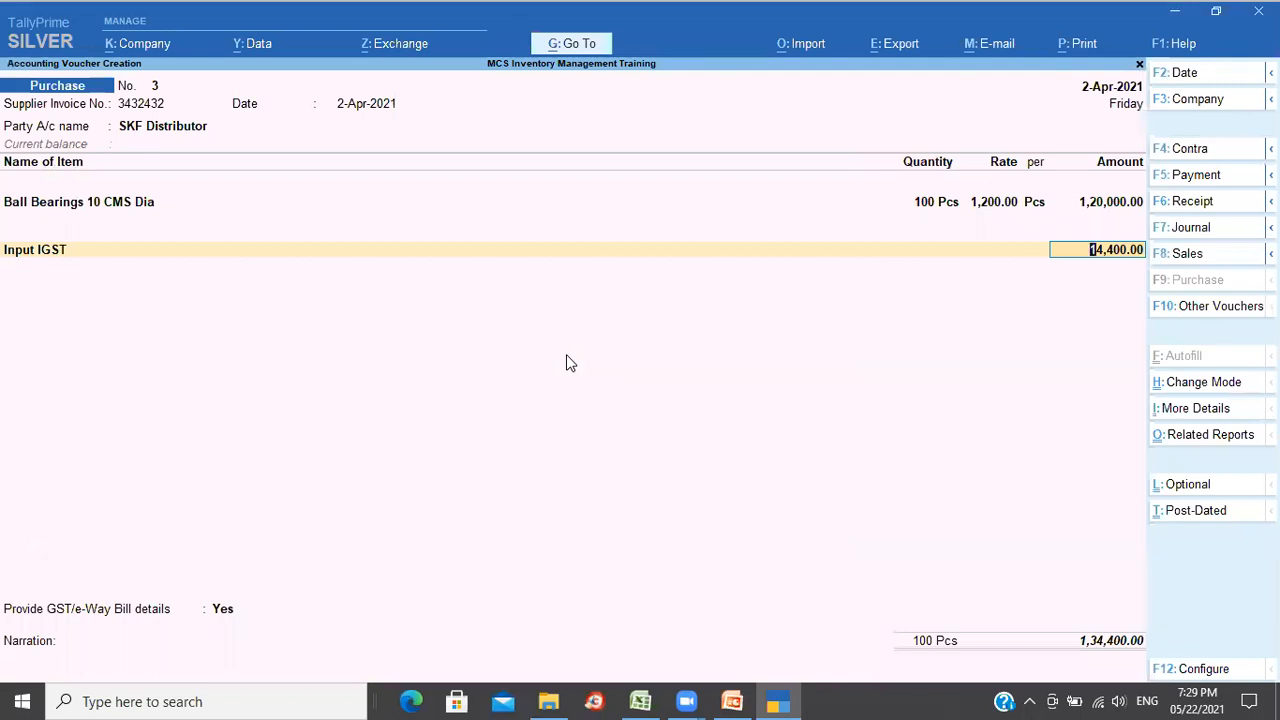
# Step: Complete voucher No. 3 with no GST/e-Way details, a 10-day new bill reference and narration 'test 3ntry'
pyautogui.press('Return')
pyautogui.press('Return')
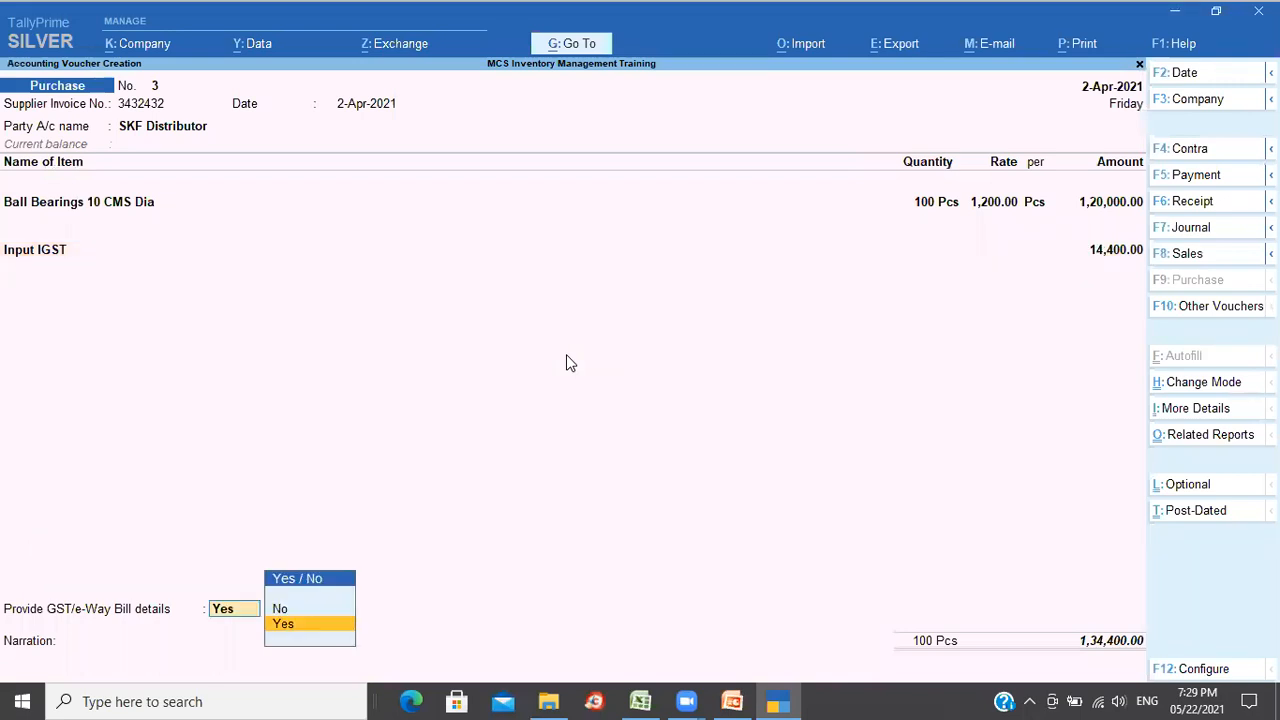
pyautogui.press('n')
pyautogui.press('Return')
pyautogui.press('Return')
pyautogui.press('Return')
pyautogui.press('Return')
pyautogui.write('10')
pyautogui.press('Return')
pyautogui.press('Return')
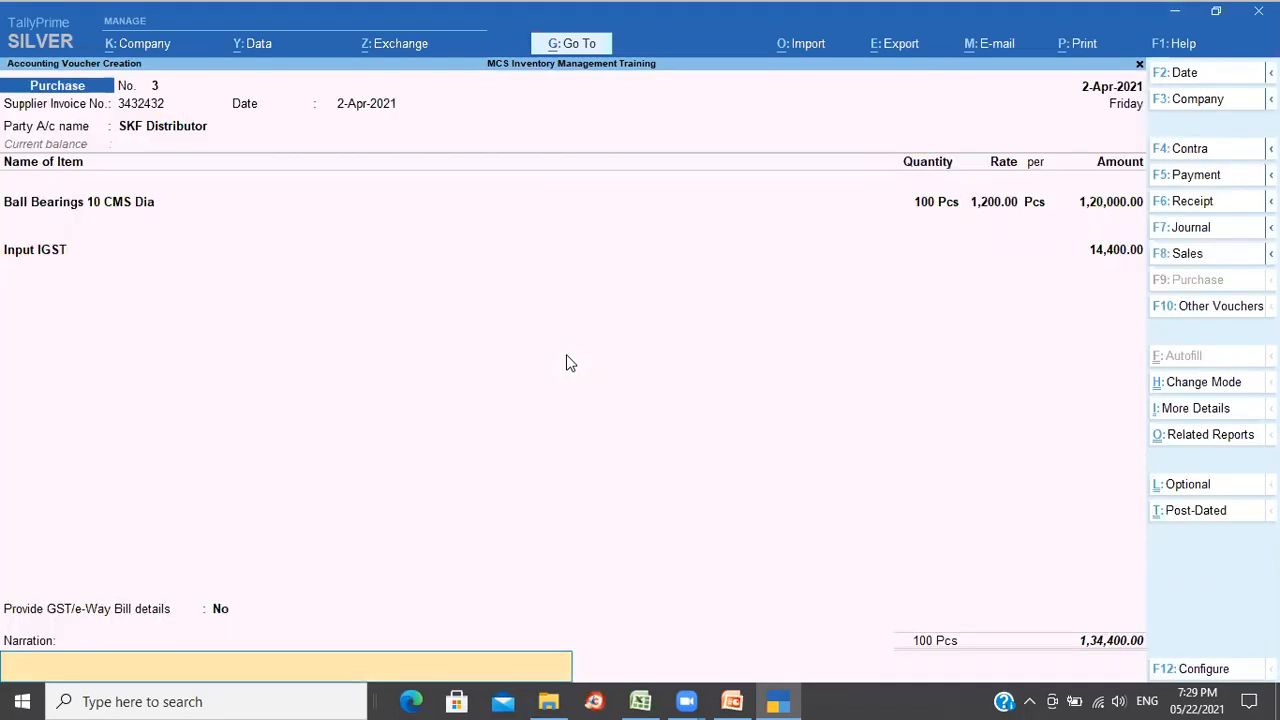
pyautogui.write('test 3ntry')
pyautogui.press('Return')
pyautogui.press('Return')
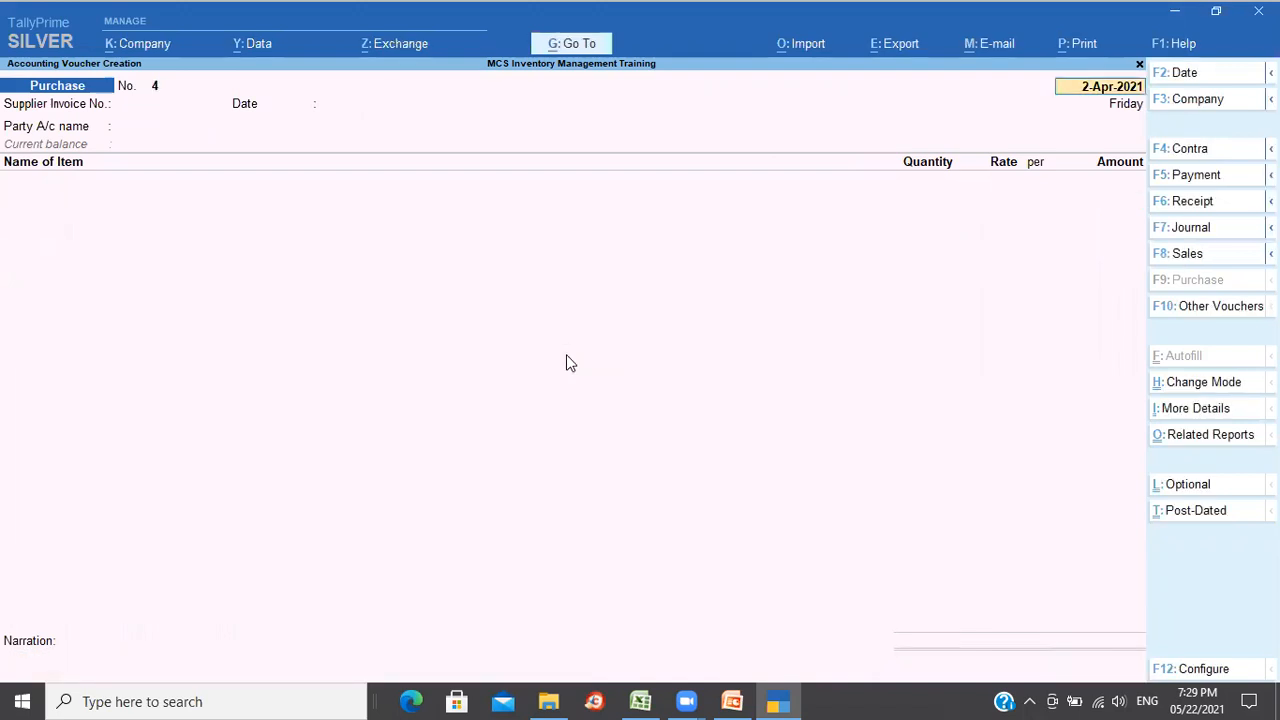
# Step: Reopen the saved purchase voucher No. 3 and bring up its print options
pyautogui.press('pageup')
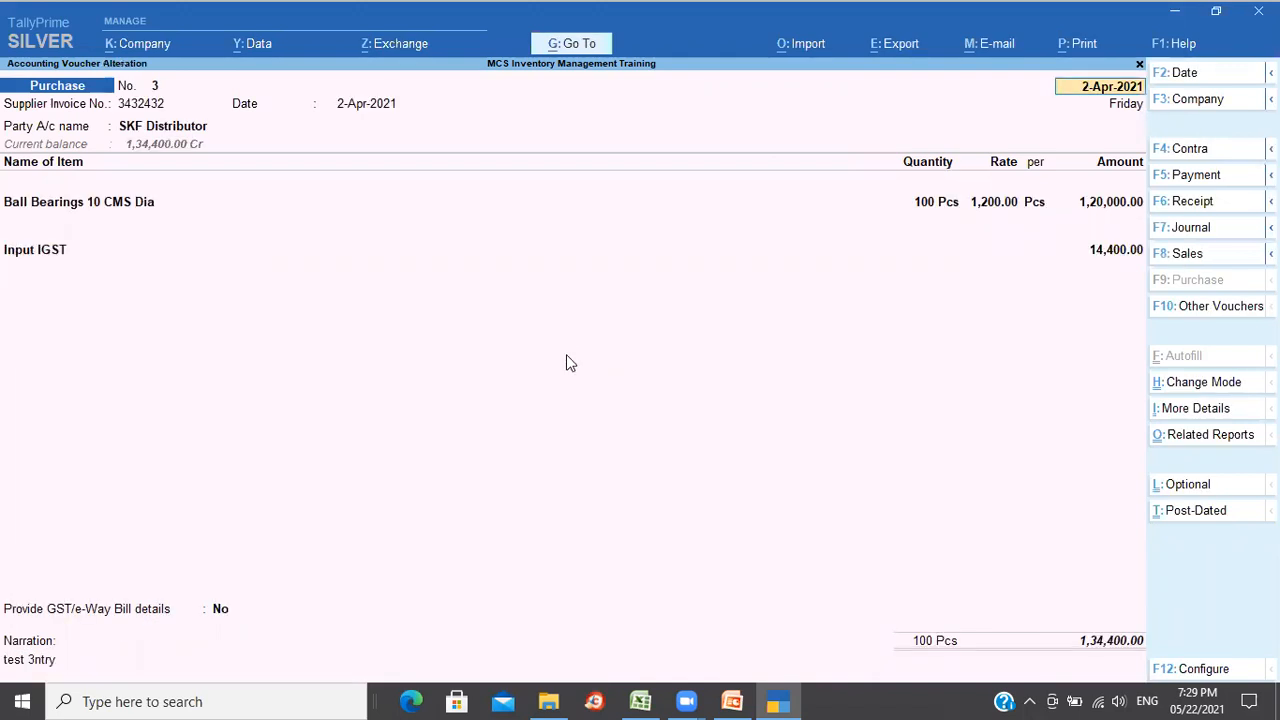
pyautogui.press('ctrl')
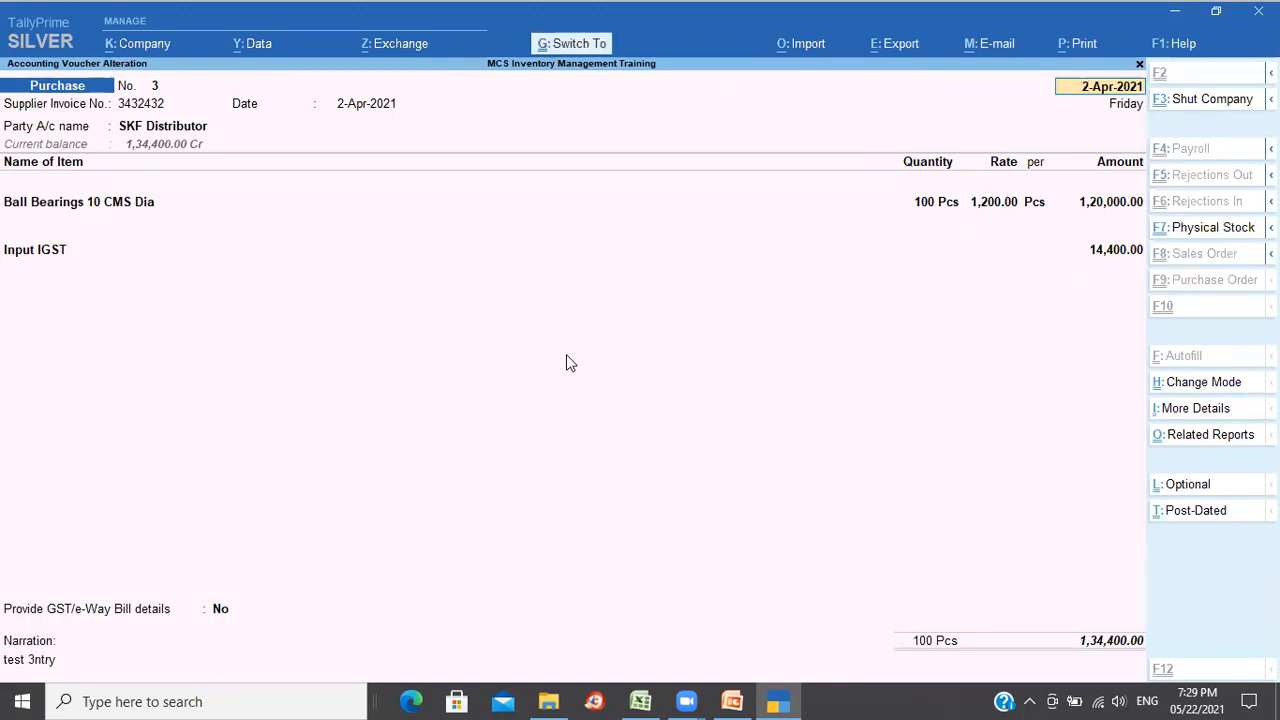
pyautogui.hotkey('ctrl', 'p')
pyautogui.press('Left')
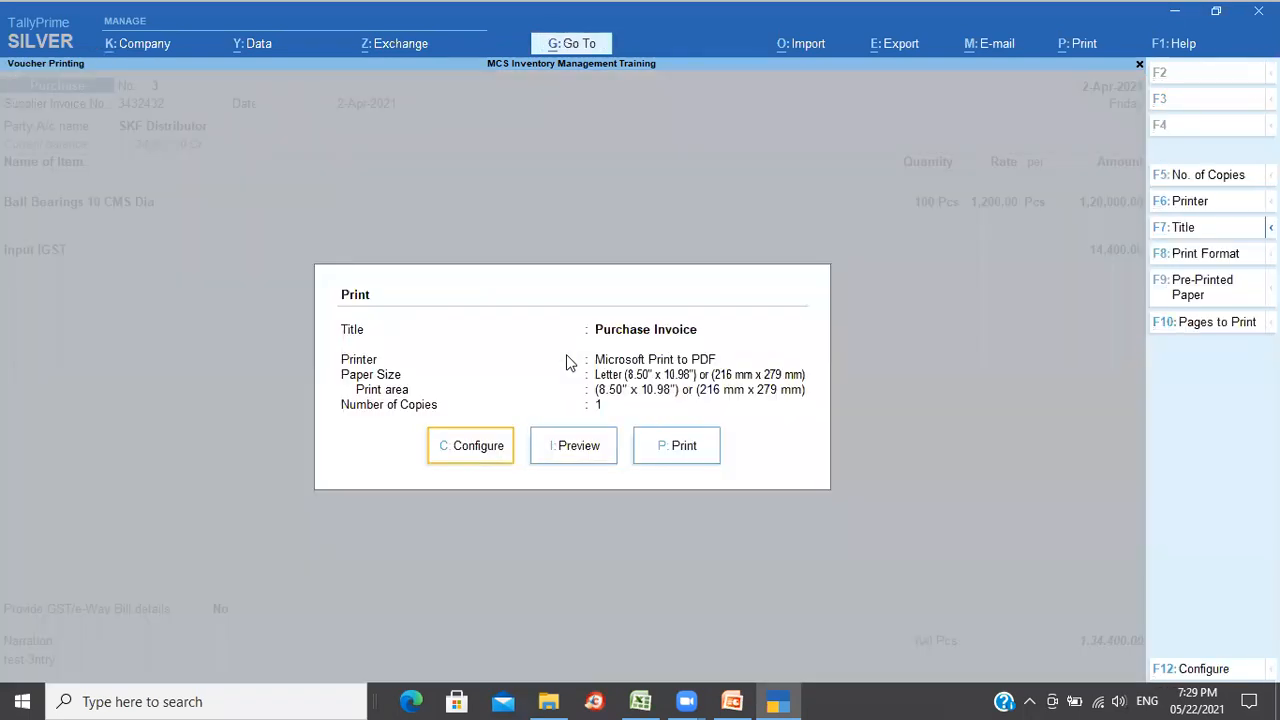
# Step: Set Show Part No. to Yes in the print configuration and preview the purchase invoice
pyautogui.press('Return')
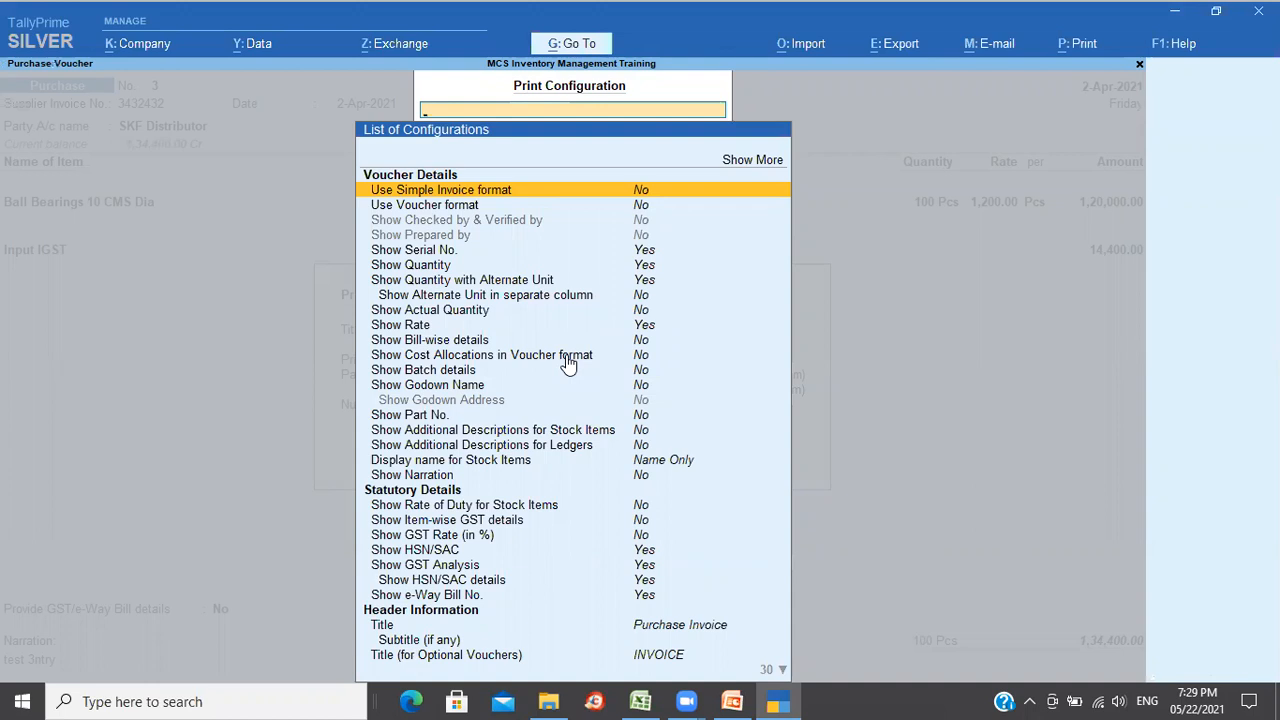
pyautogui.write('Par')
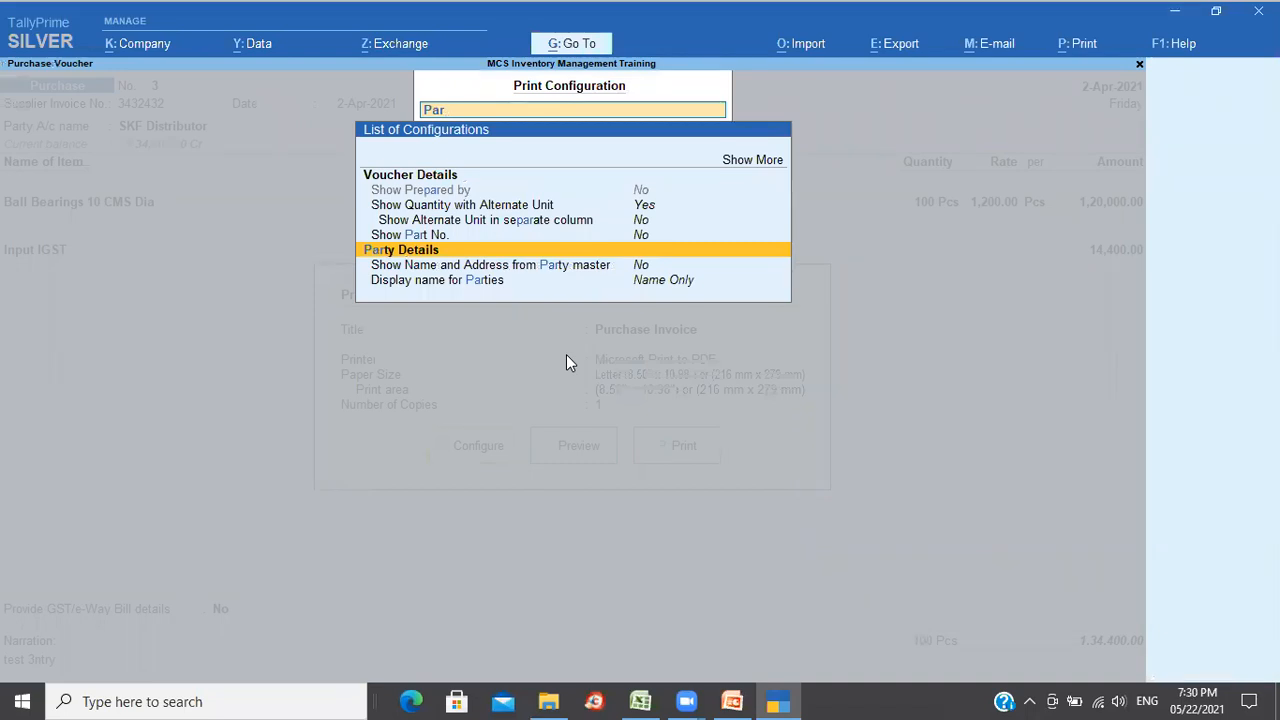
pyautogui.press('Up')
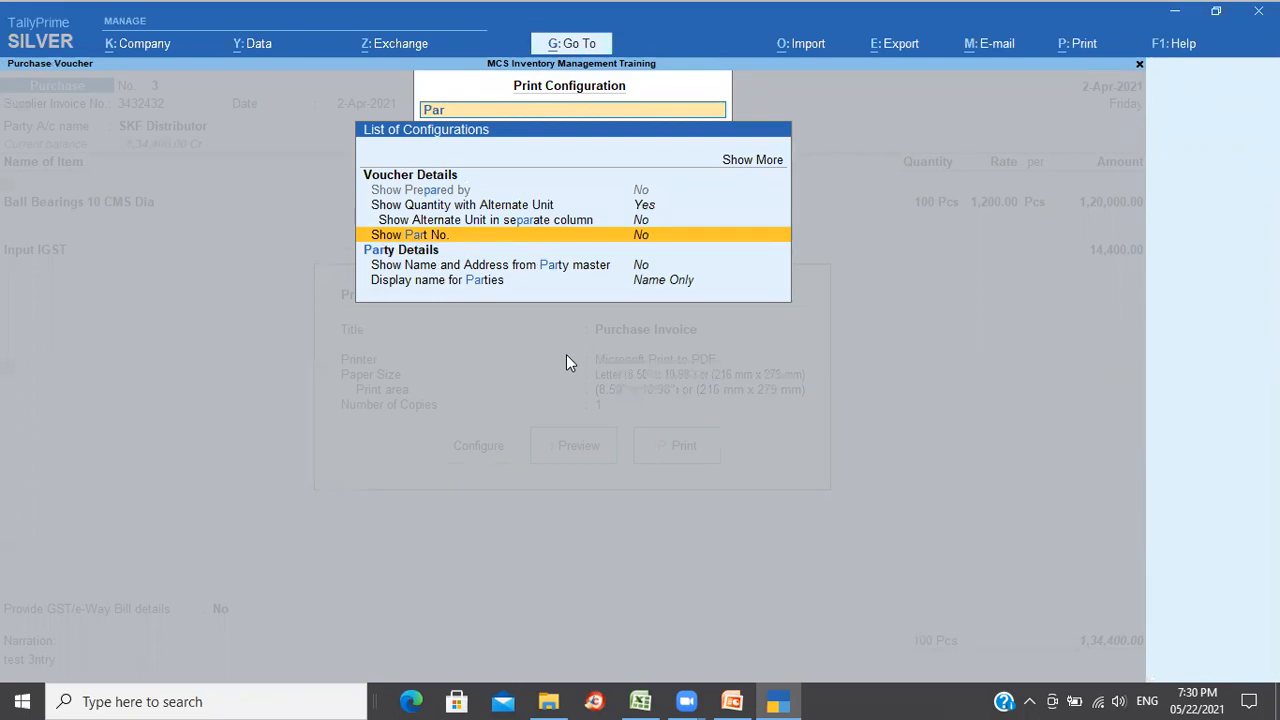
pyautogui.press('Return')
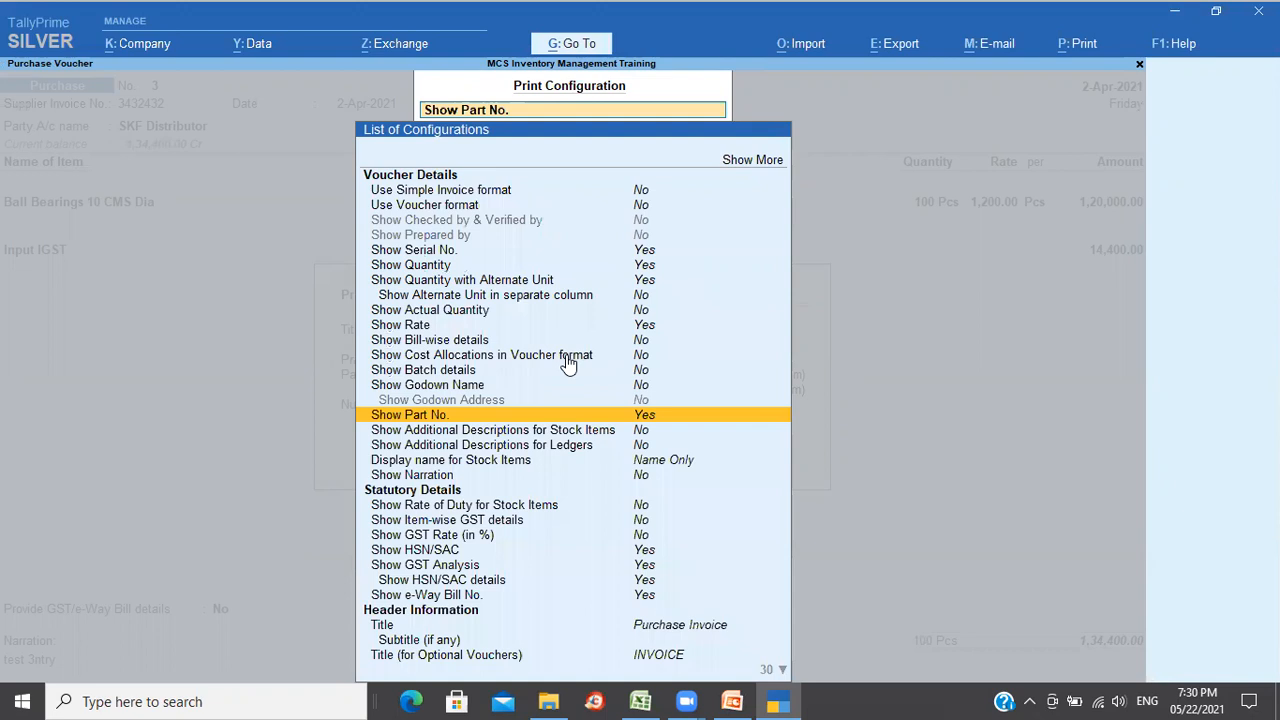
pyautogui.hotkey('ctrl', 'a')
pyautogui.press('Right')
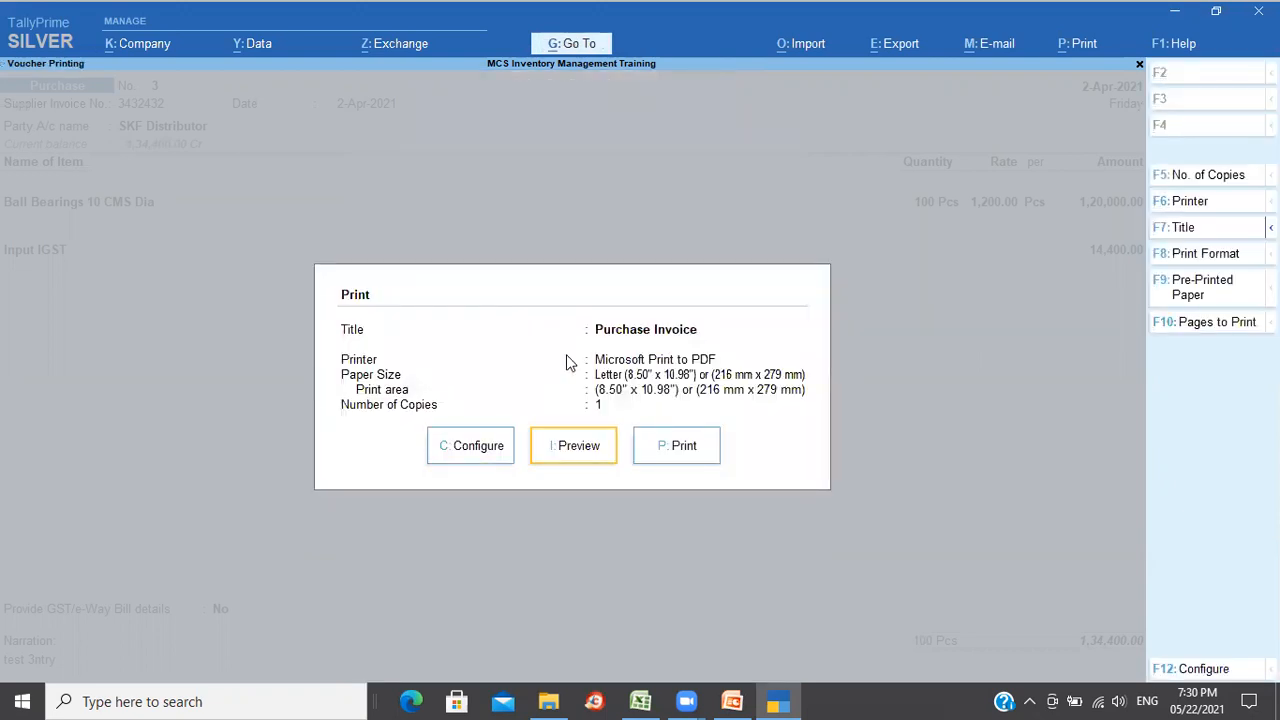
pyautogui.press('Return')
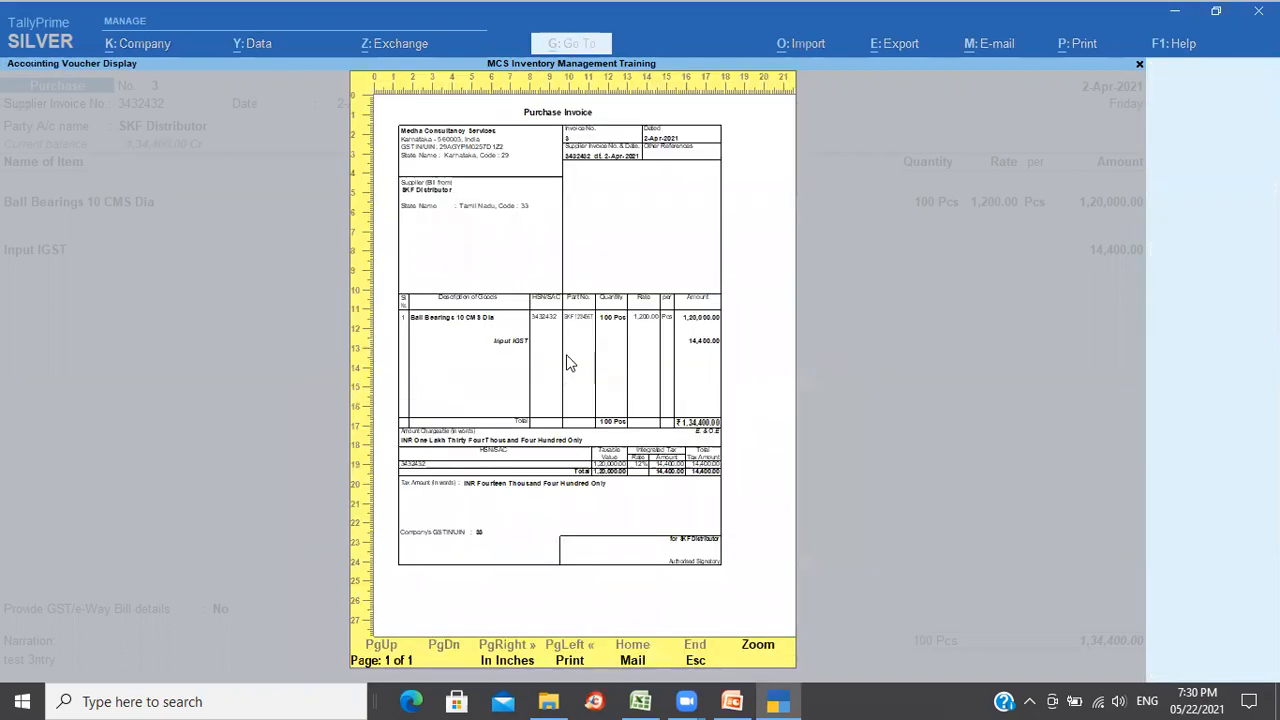
# Step: Zoom in and scroll the invoice preview to check the Part No. column, then close it
pyautogui.press('Return')
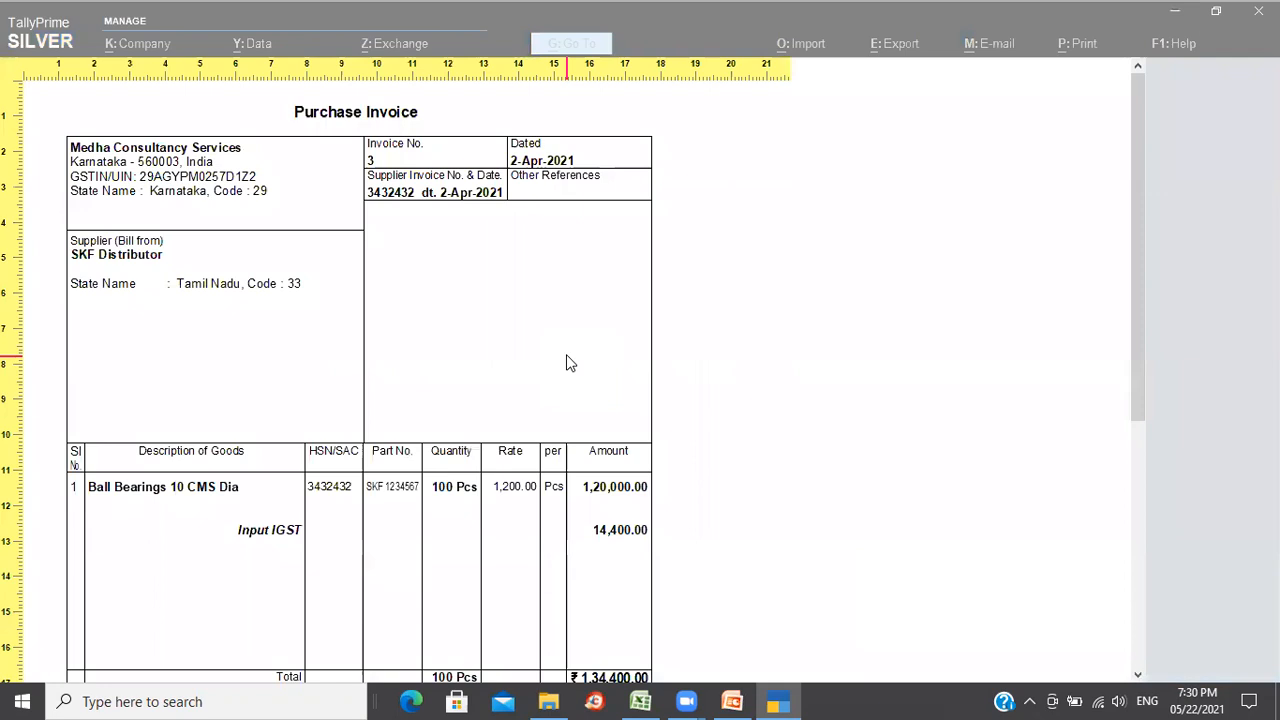
pyautogui.scroll(-2, 566, 363)
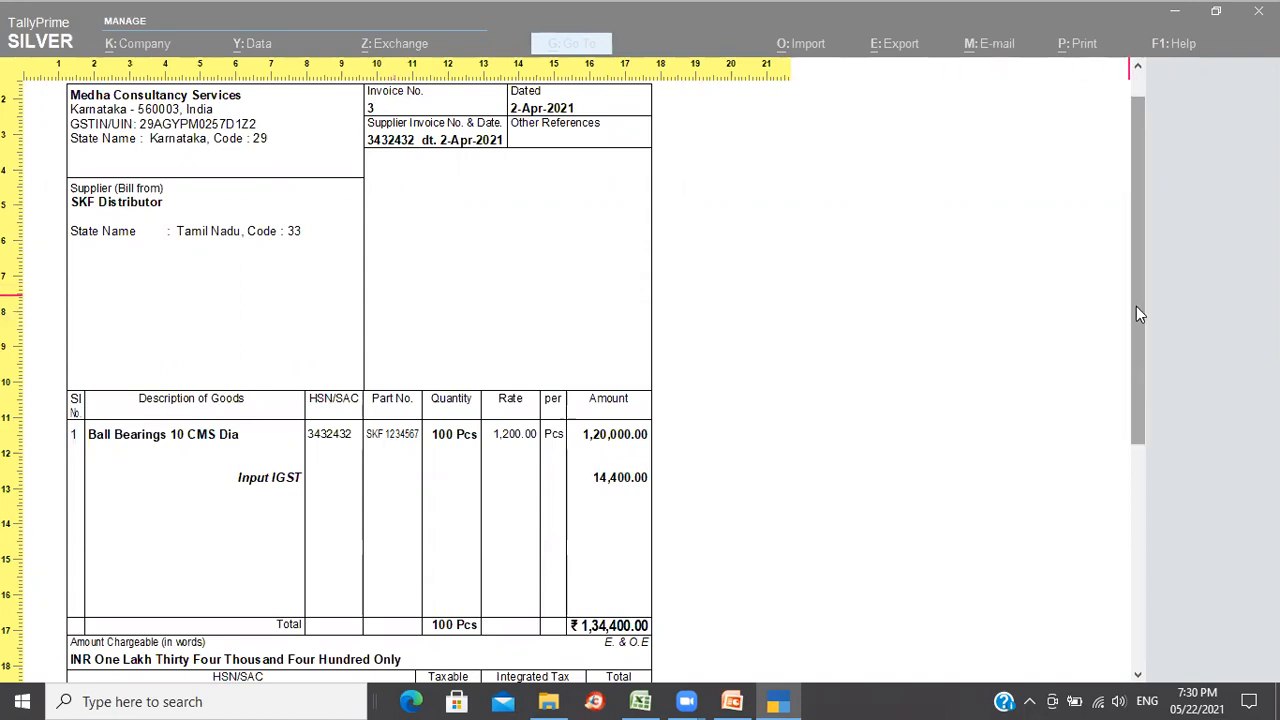
pyautogui.moveTo(1136, 316); pyautogui.dragTo(1248, 320)
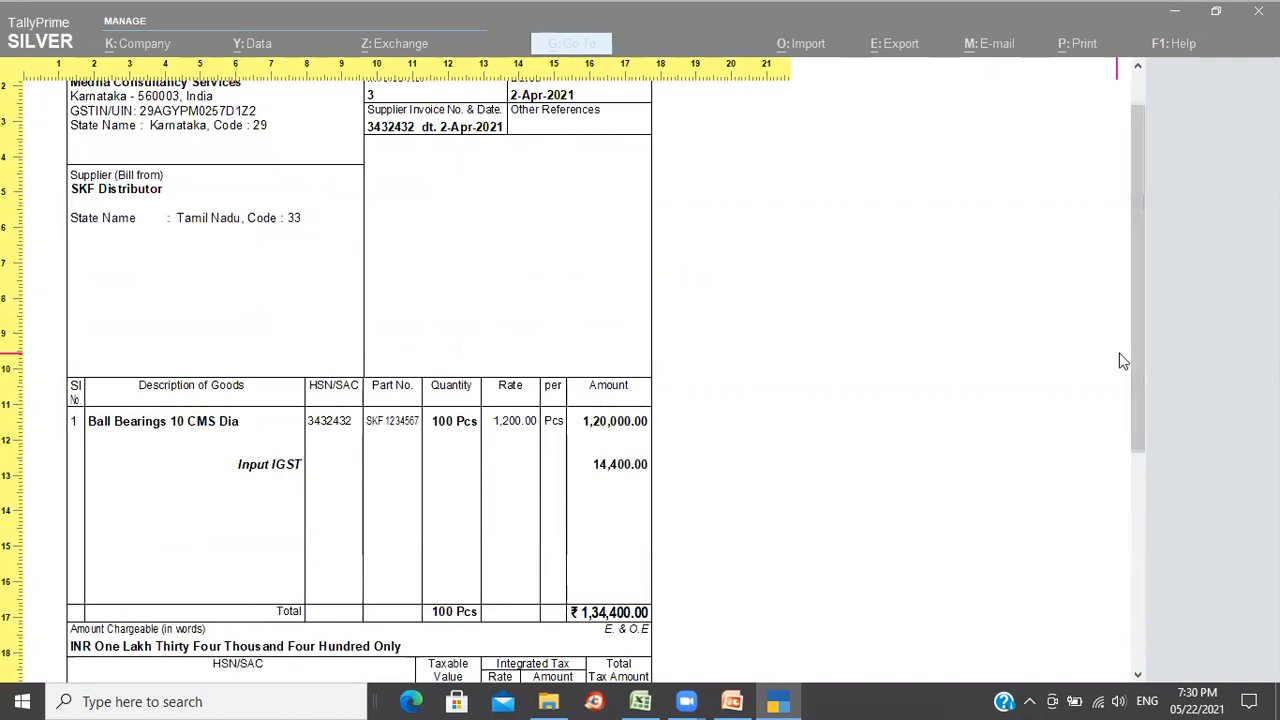
pyautogui.moveTo(1138, 366); pyautogui.dragTo(1138, 285)
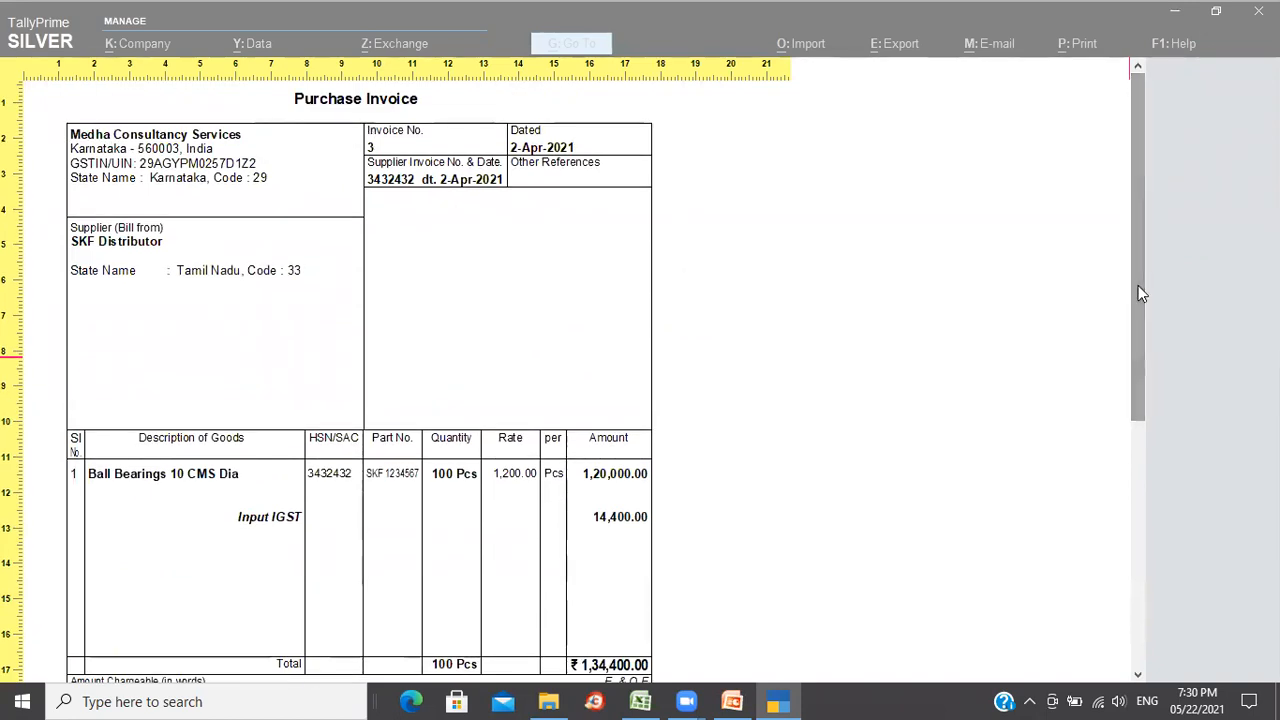
pyautogui.hotkey('alt', 'z')
pyautogui.press('Escape')
pyautogui.press('Escape')
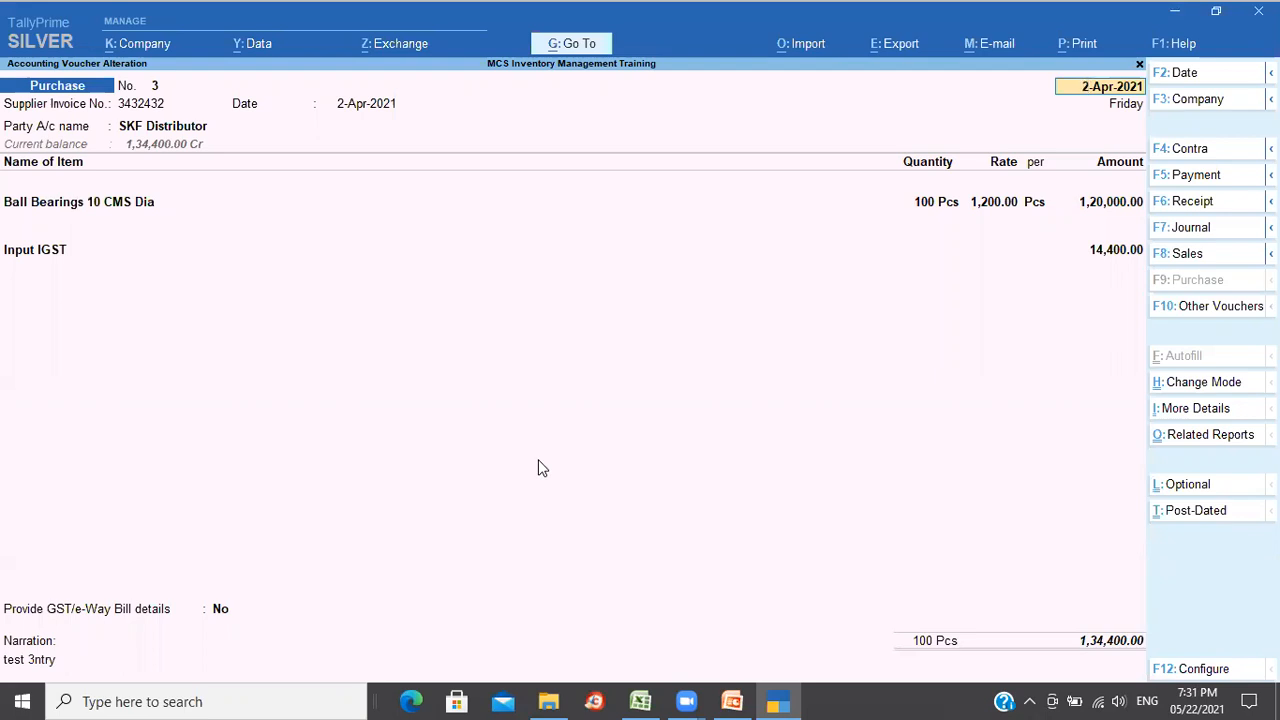
# Step: Save the altered voucher and open Stock Summary with Automobile Spares expanded to Ball Bearings 10 CMS Dia
pyautogui.hotkey('ctrl', 'a')
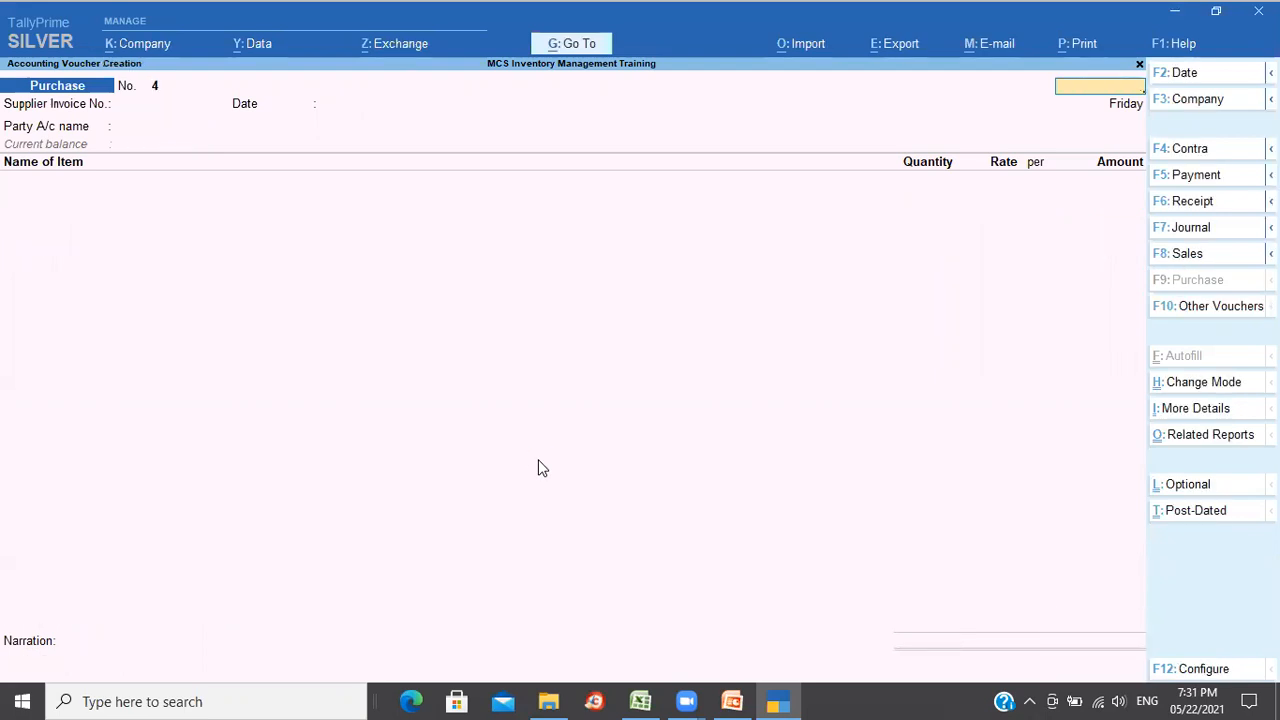
pyautogui.press('Escape')
pyautogui.press('s')
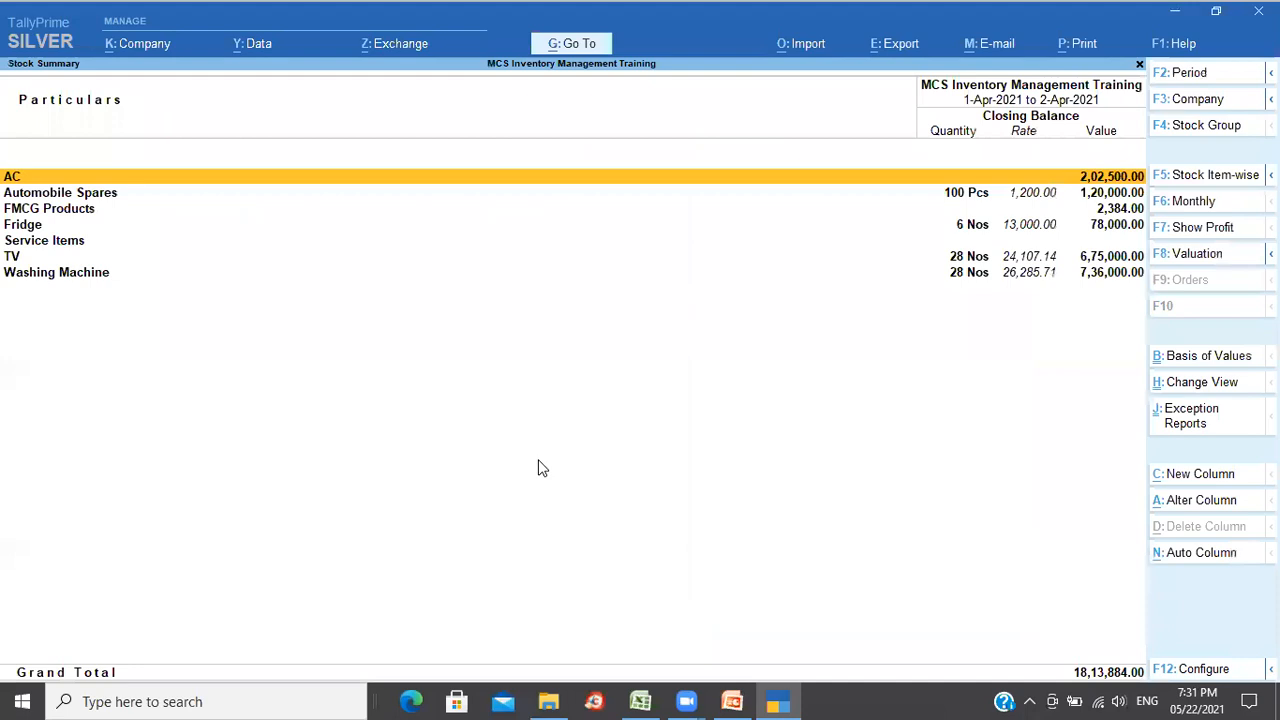
pyautogui.press('Down')
pyautogui.hotkey('shift', 'Return')
pyautogui.press('Down')
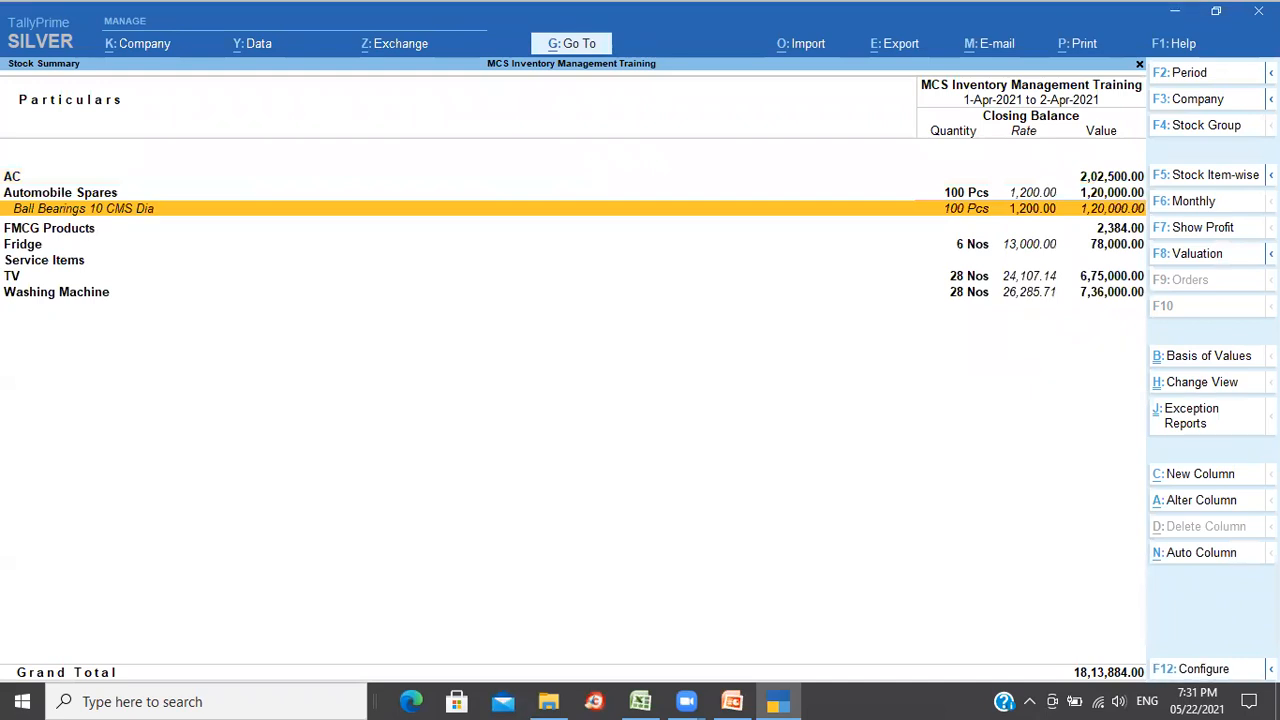
pyautogui.click(1230, 672)
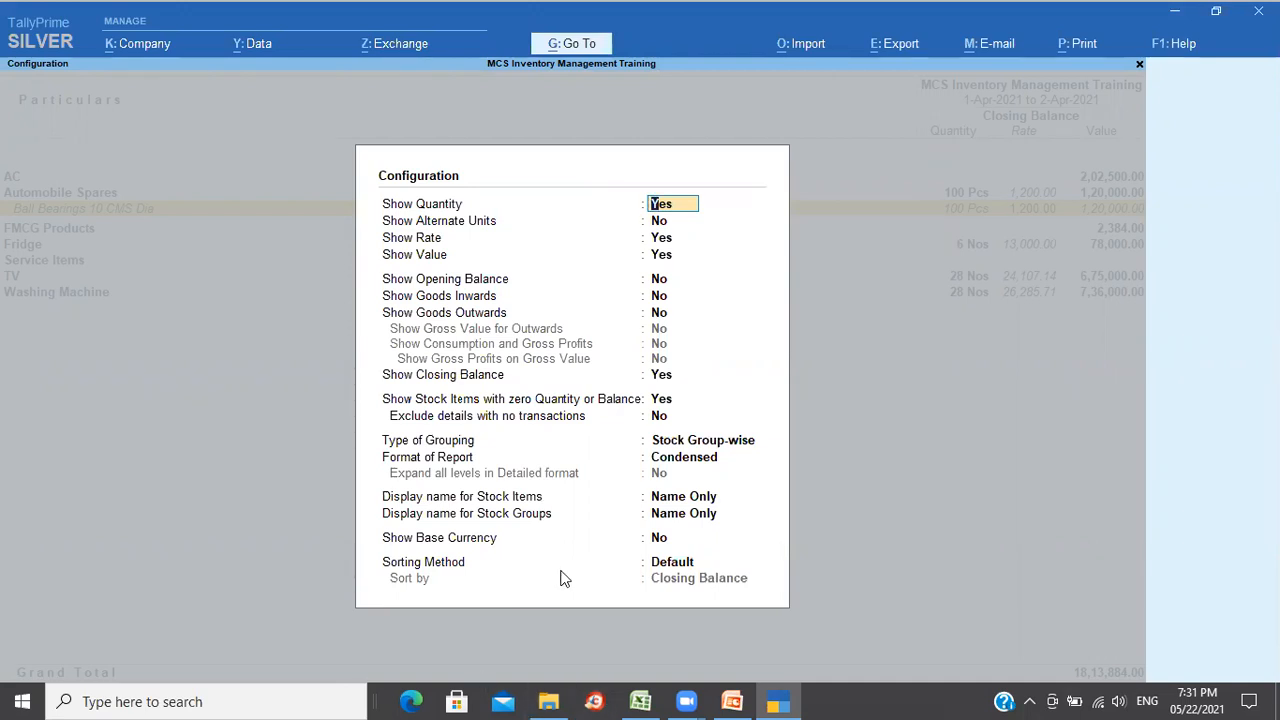
# Step: Set the stock item display name to Part No. Only and apply it to the Stock Summary
pyautogui.click(675, 498)
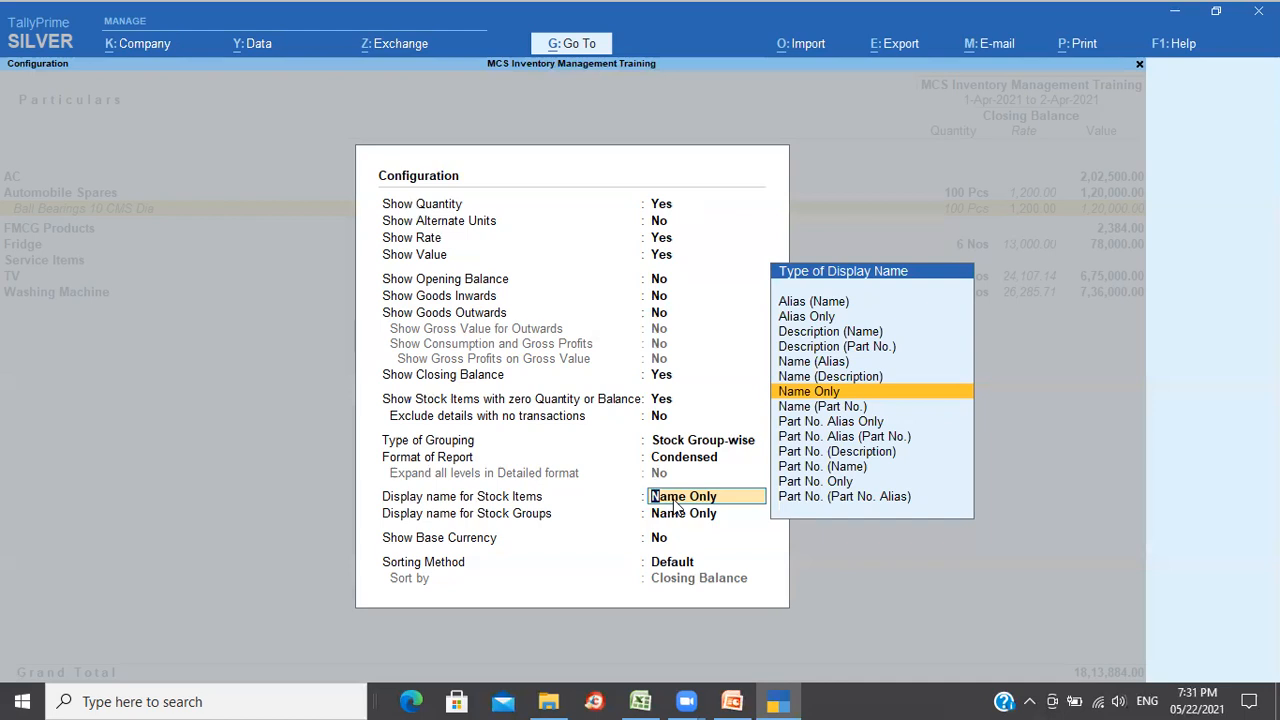
pyautogui.press('Down')
pyautogui.press('Down')
pyautogui.press('Down')
pyautogui.press('Down')
pyautogui.press('Down')
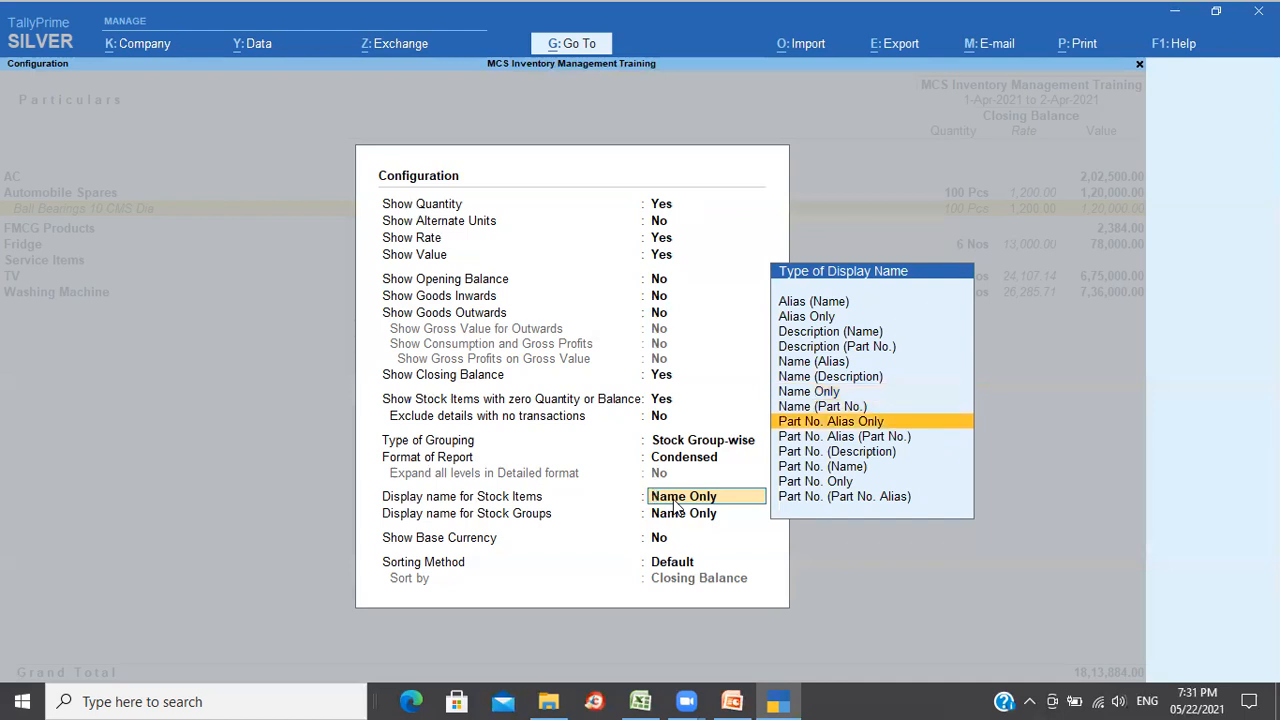
pyautogui.press('Down')
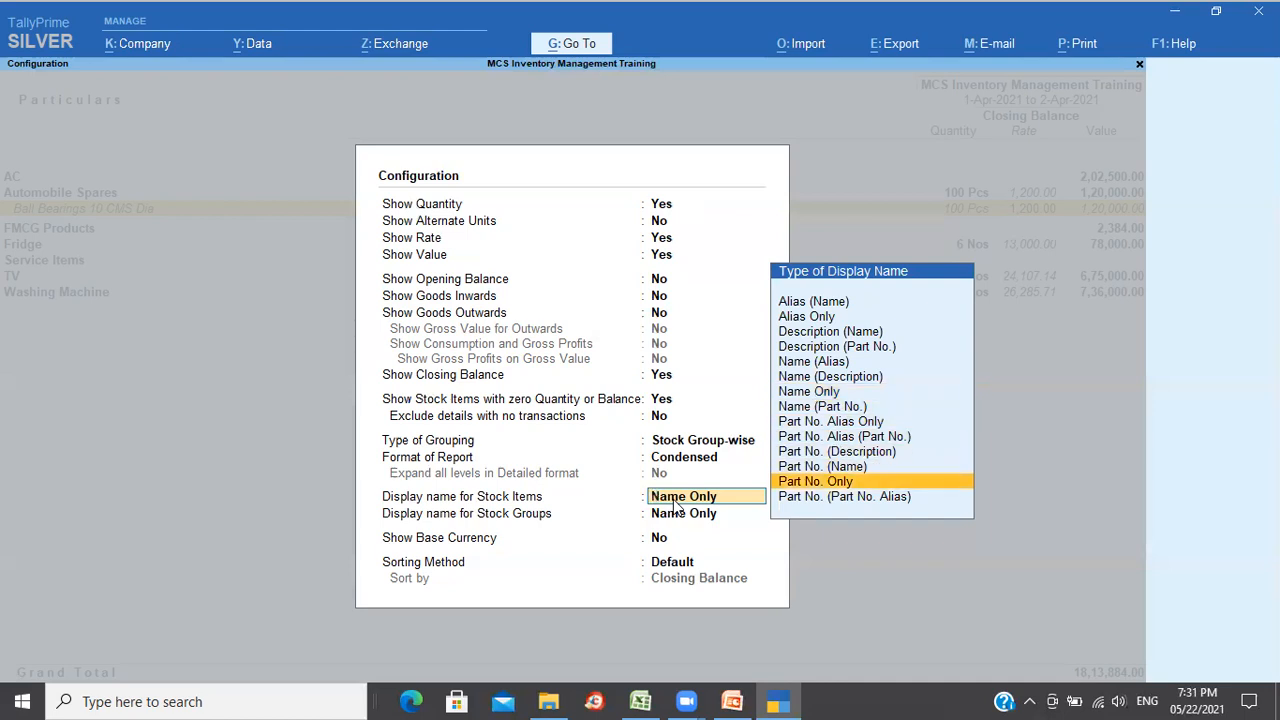
pyautogui.press('Return')
pyautogui.hotkey('ctrl', 'a')
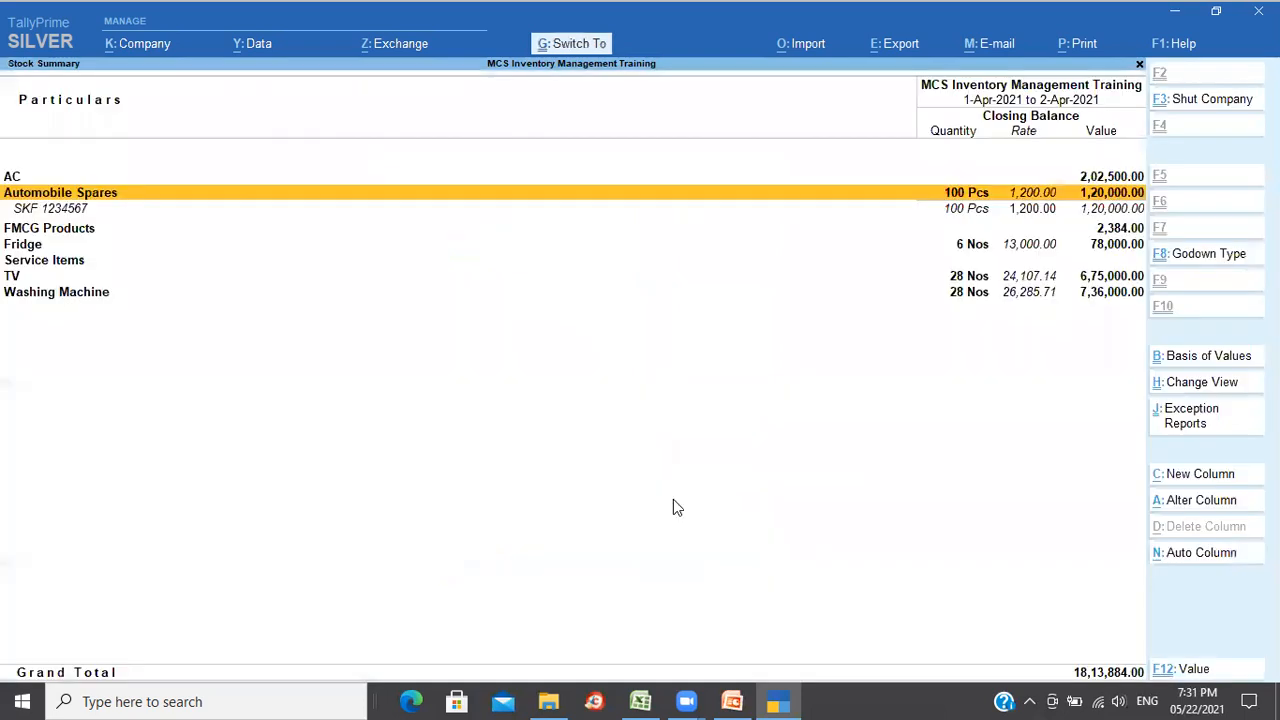
pyautogui.press('Down')
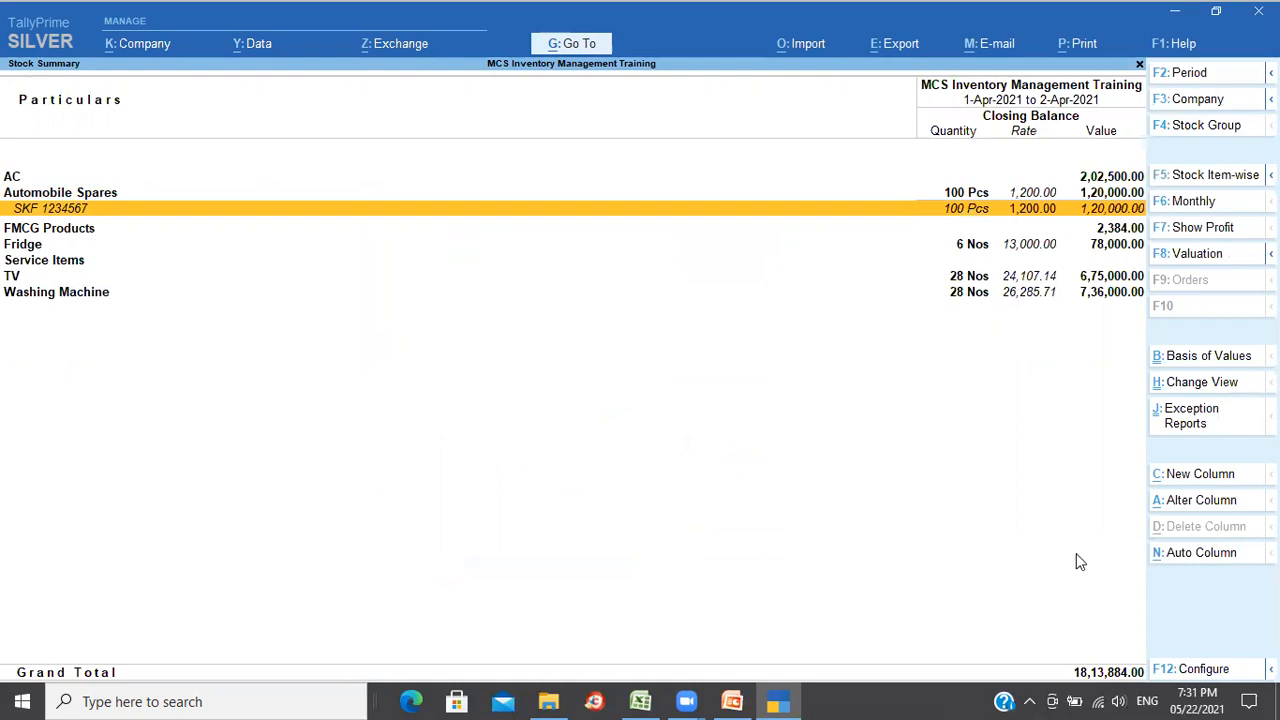
# Step: Change the stock item display name to Name (Part No.) and apply it
pyautogui.click(1210, 672)
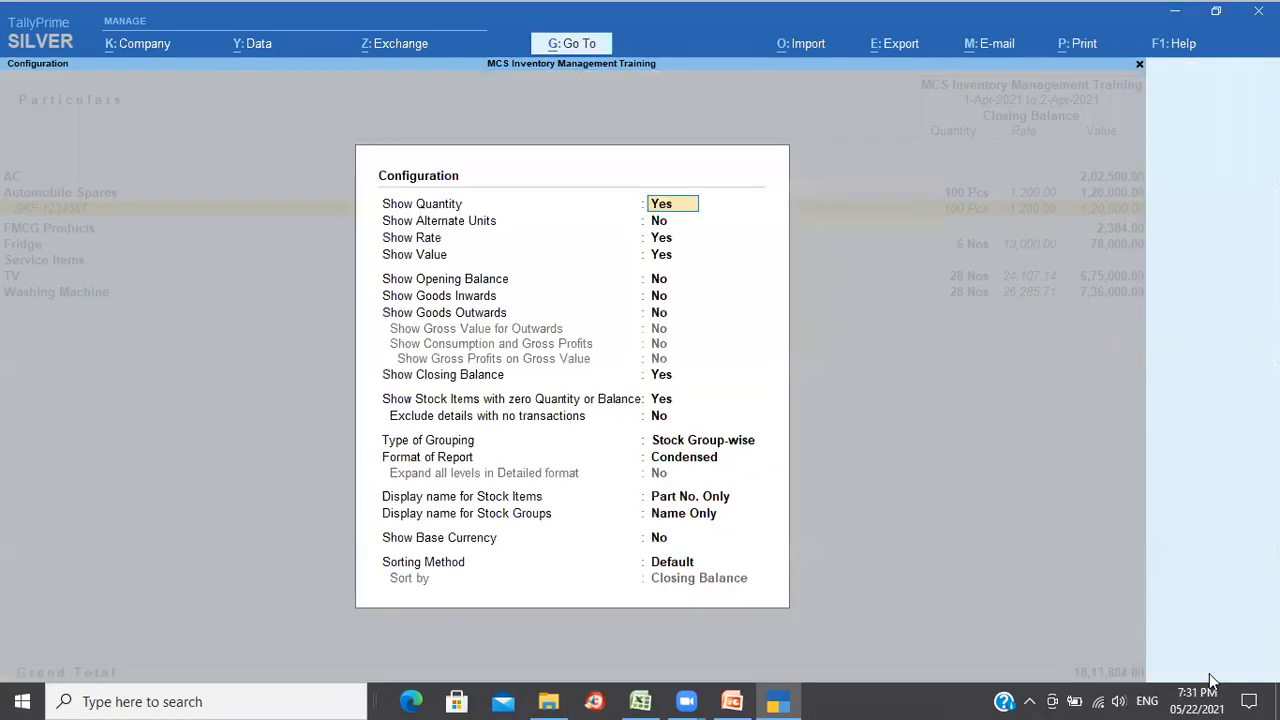
pyautogui.click(686, 500)
pyautogui.press('Up')
pyautogui.press('Up')
pyautogui.press('Up')
pyautogui.press('Up')
pyautogui.press('Up')
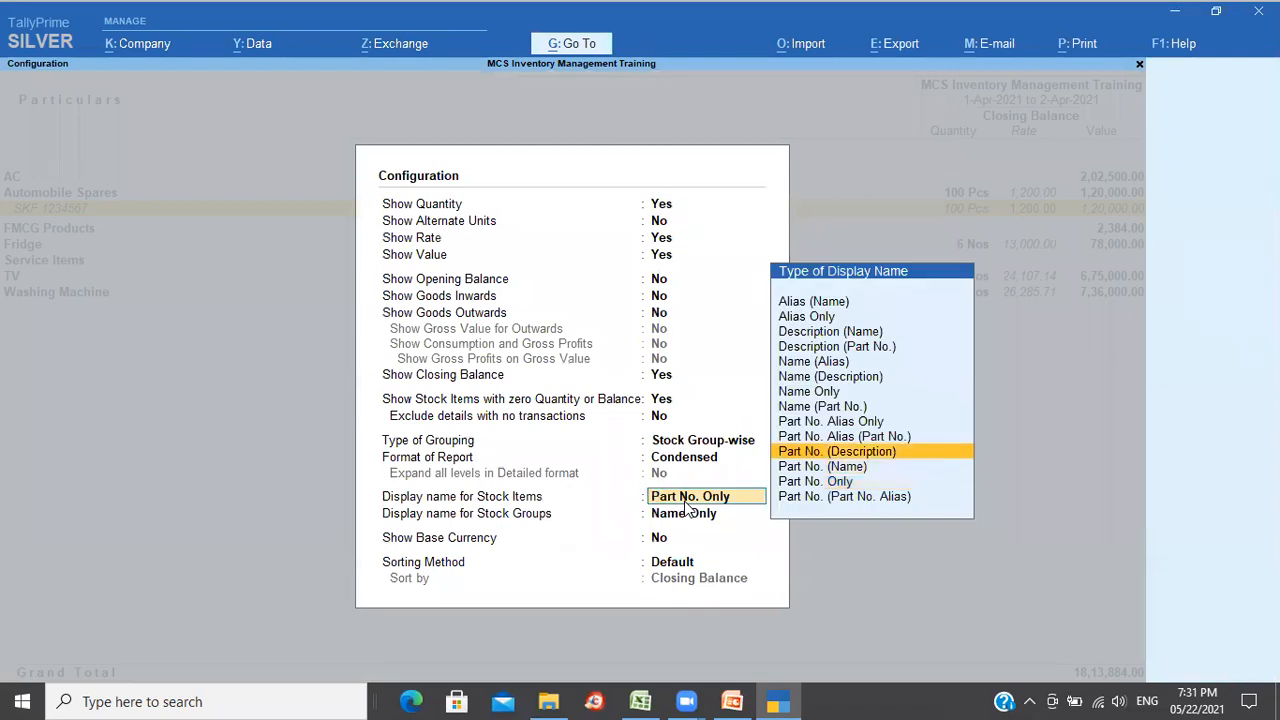
pyautogui.press('Return')
pyautogui.hotkey('ctrl', 'a')
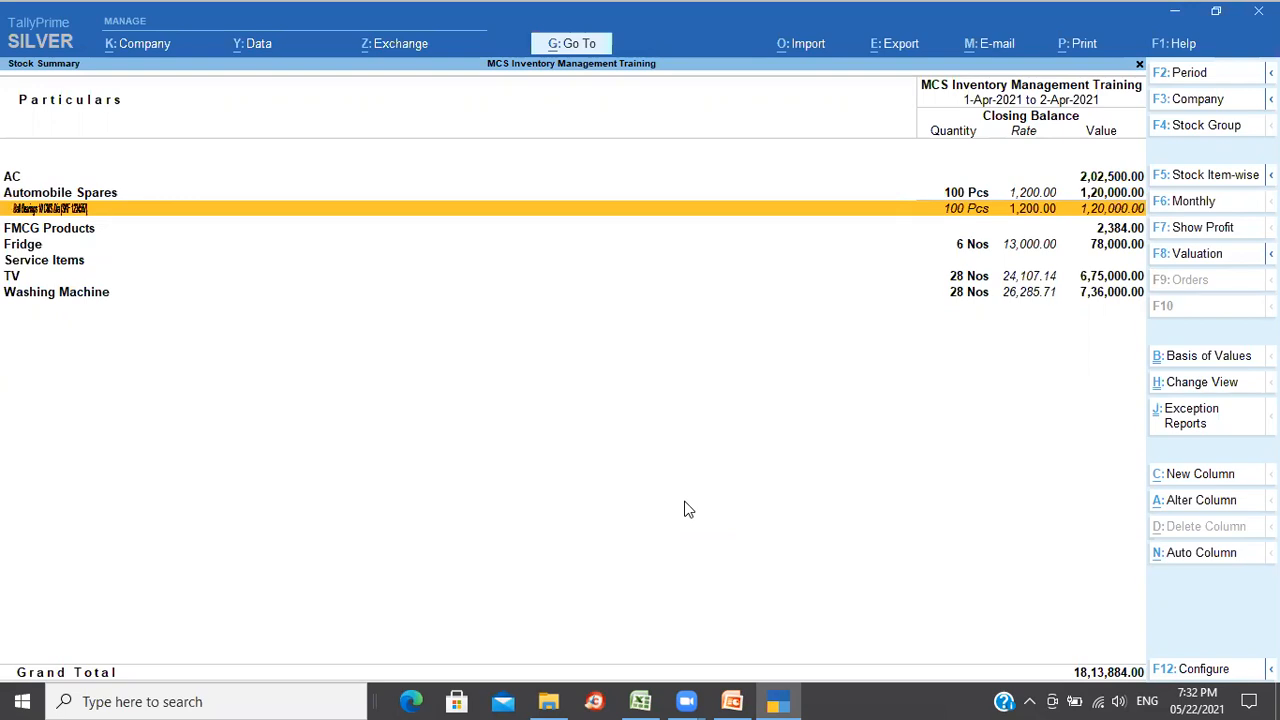
# Step: Leave the Stock Summary and open Inventory Books from the main menu
pyautogui.press('Escape')
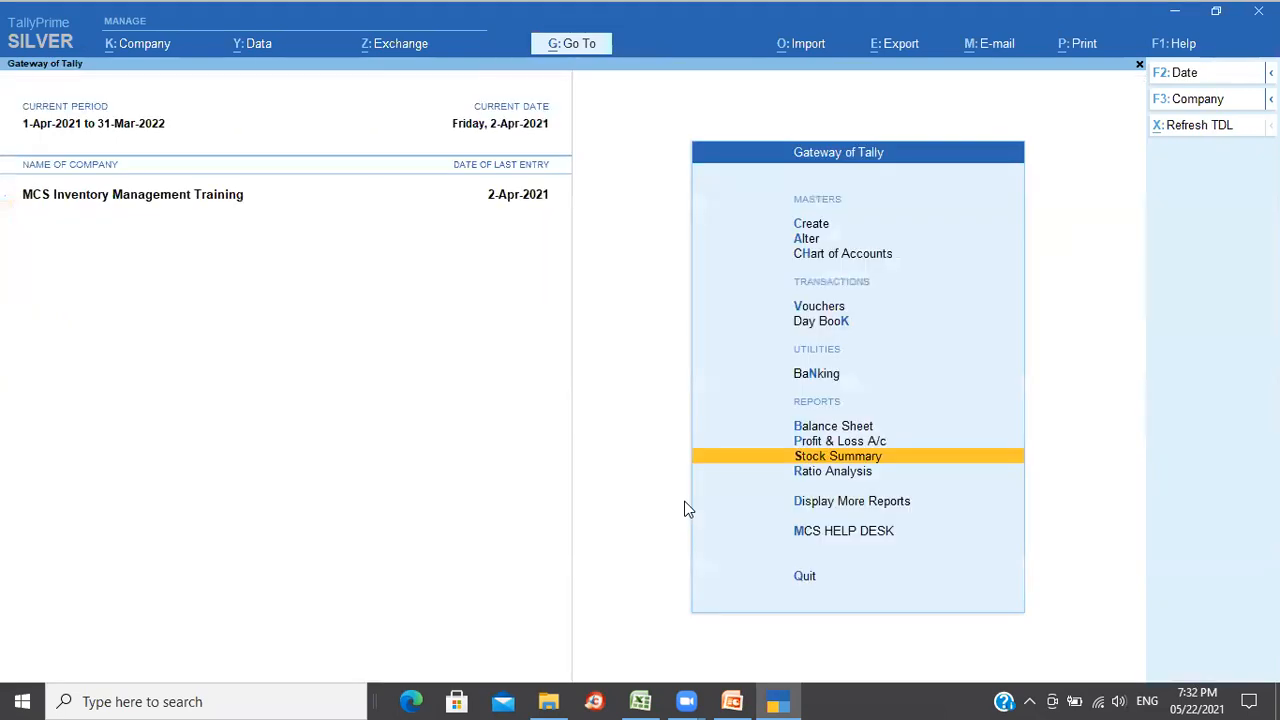
pyautogui.press('Down')
pyautogui.press('Down')
pyautogui.press('Return')
pyautogui.press('Down')
pyautogui.press('Down')
pyautogui.press('Down')
pyautogui.press('Down')
pyautogui.press('Down')
pyautogui.press('Down')
pyautogui.press('Down')
pyautogui.press('Up')
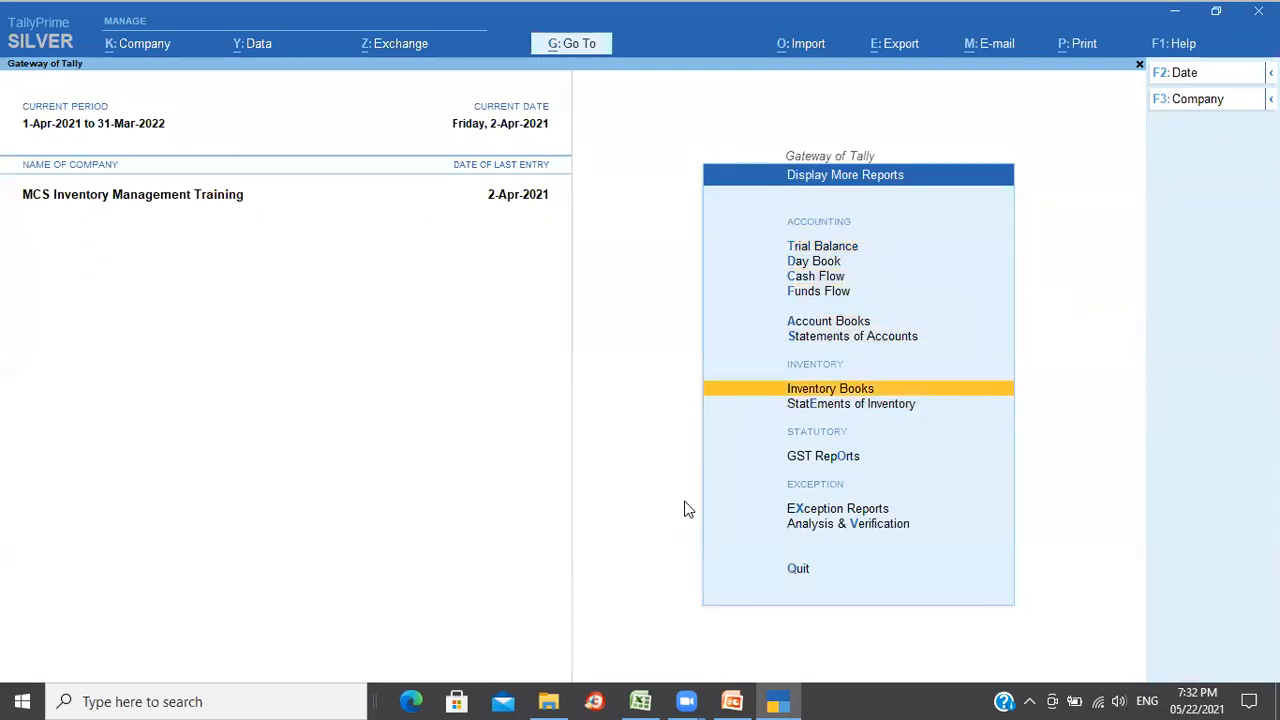
pyautogui.press('Return')
pyautogui.press('Return')
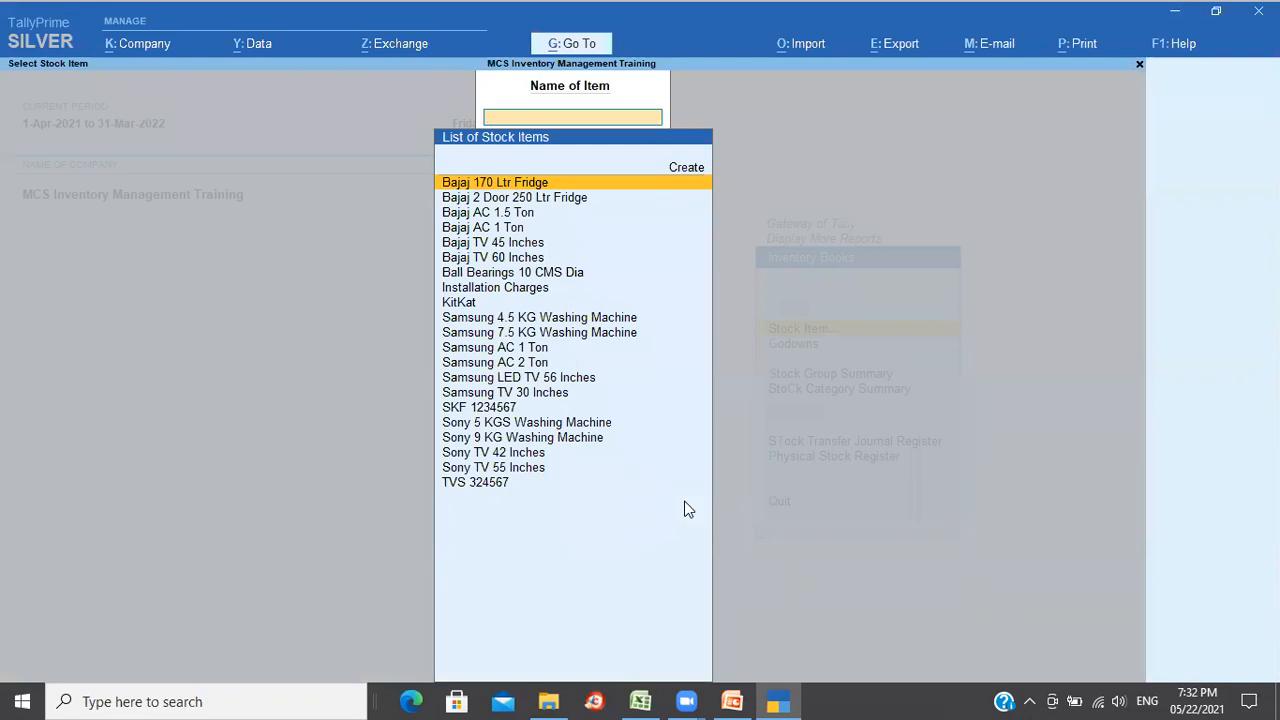
# Step: Search stock items and view the Ball Bearings 10 CMS Dia monthly summary, then back out
pyautogui.write('Ba')
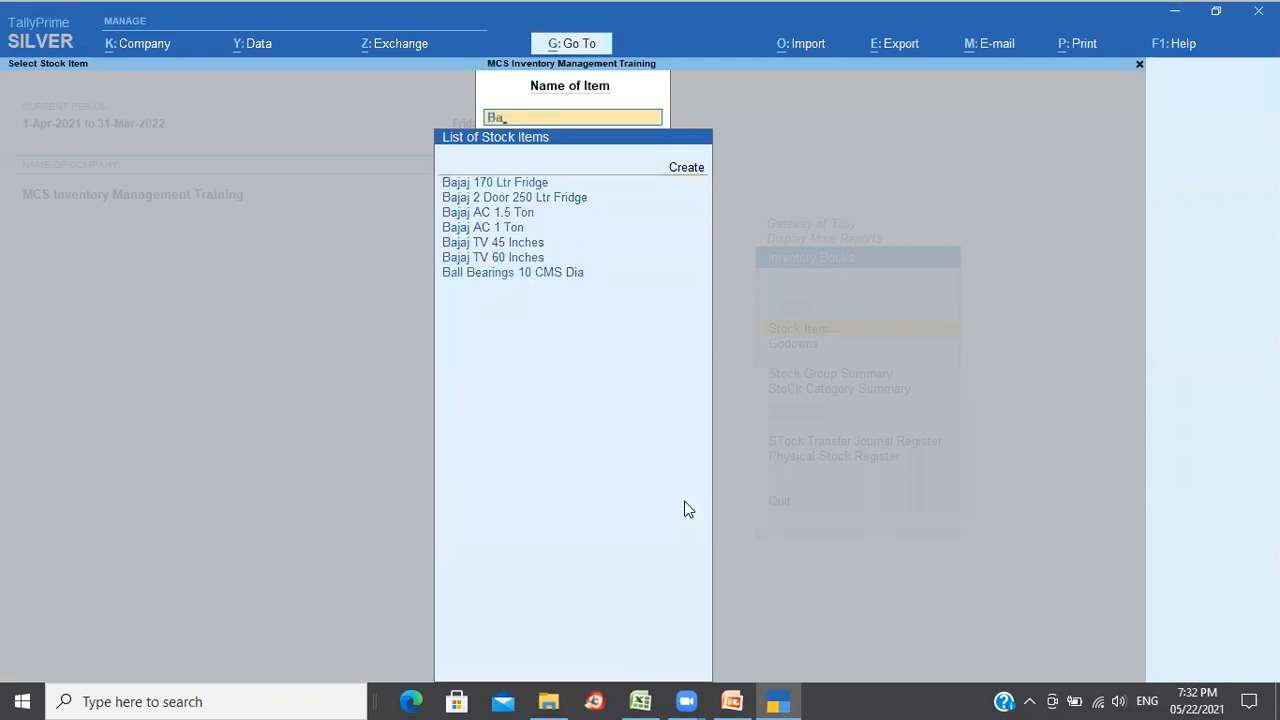
pyautogui.write('l')
pyautogui.press('BackSpace')
pyautogui.press('BackSpace')
pyautogui.press('BackSpace')
pyautogui.write('Sk')
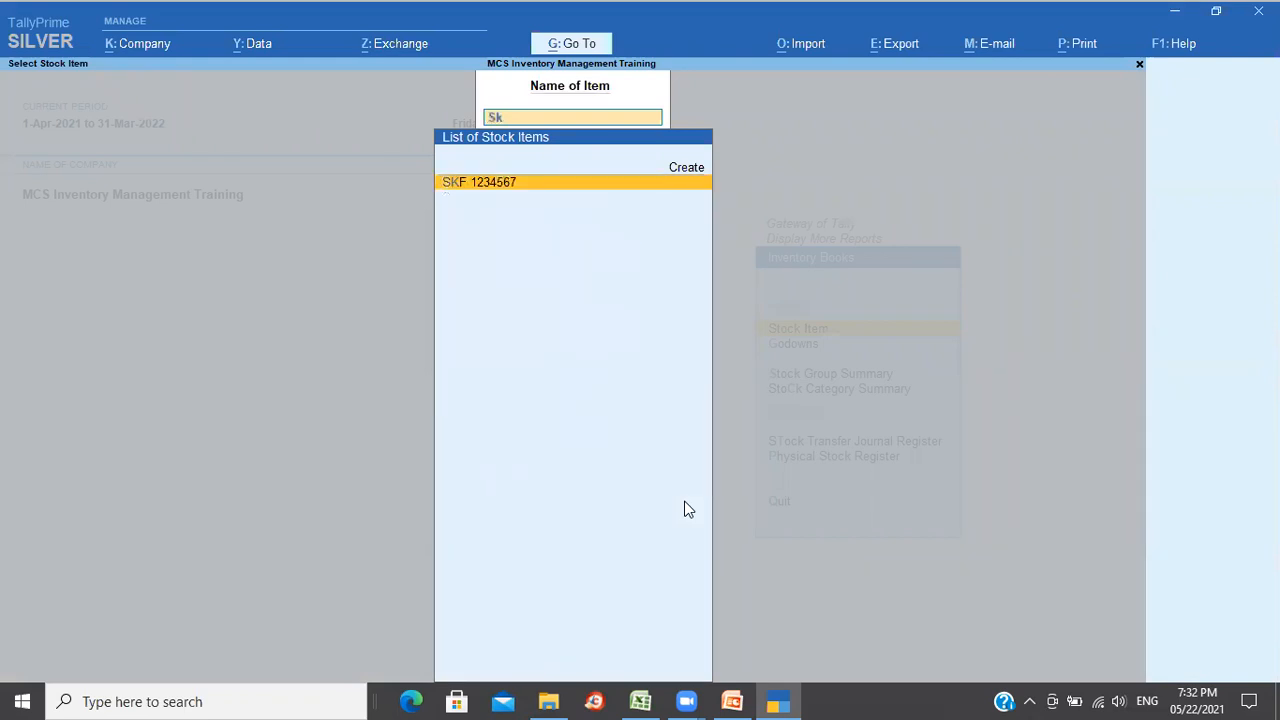
pyautogui.press('Escape')
pyautogui.press('Escape')
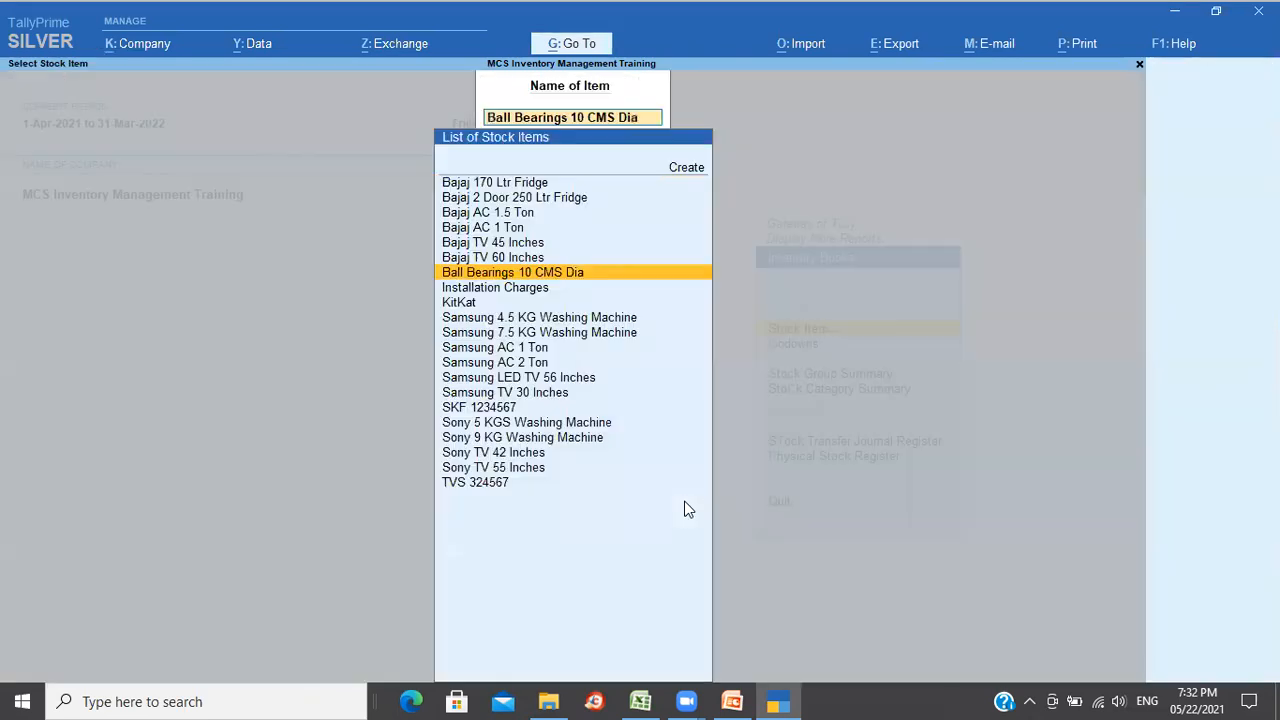
pyautogui.press('Return')
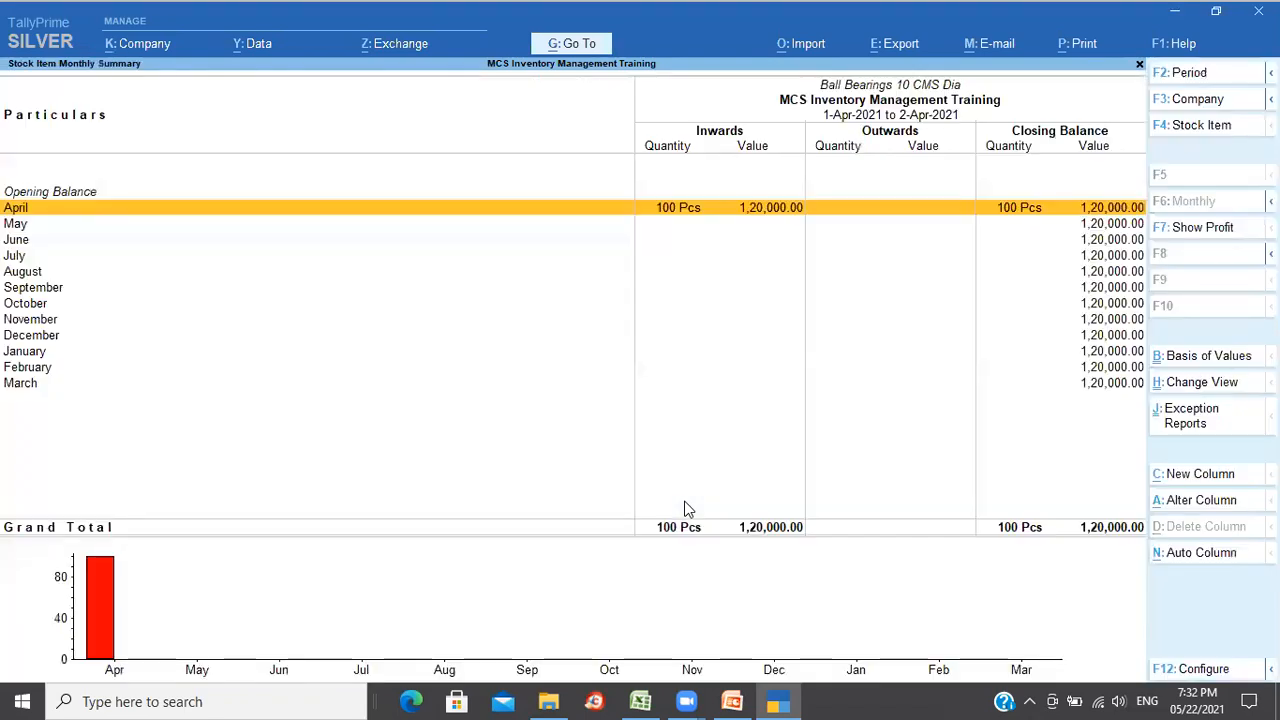
pyautogui.press('Escape')
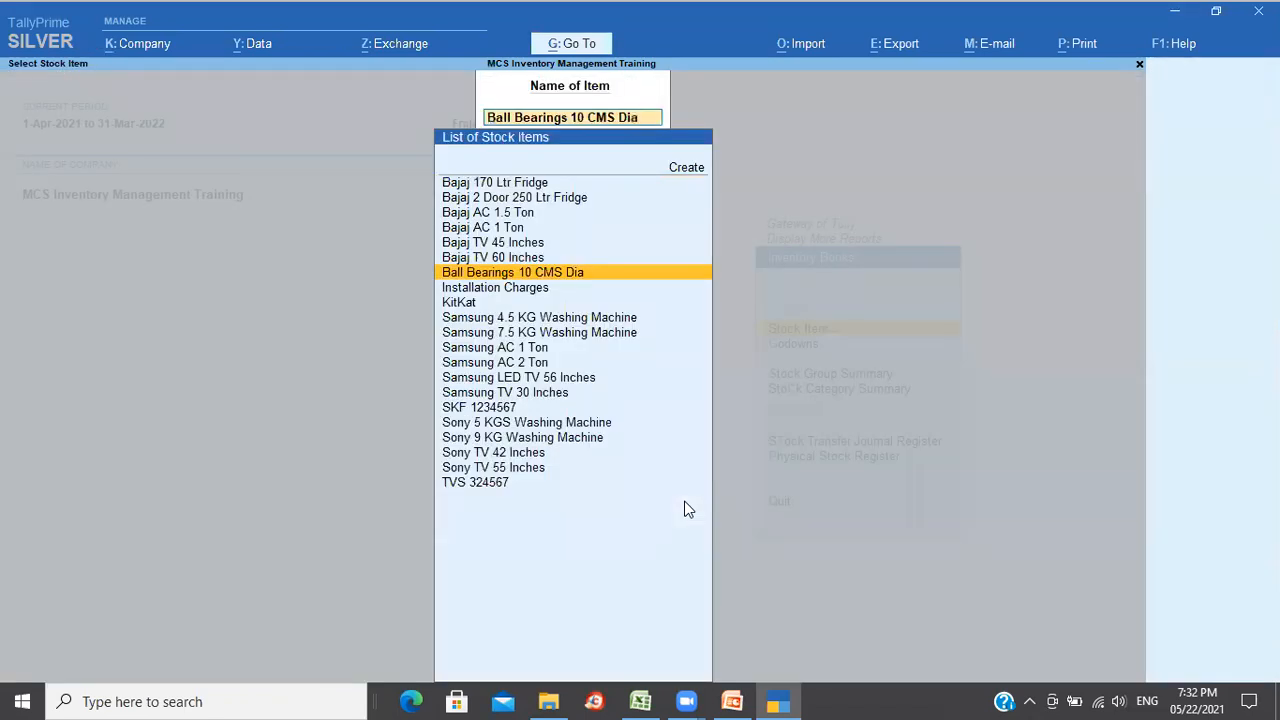
pyautogui.write('T')
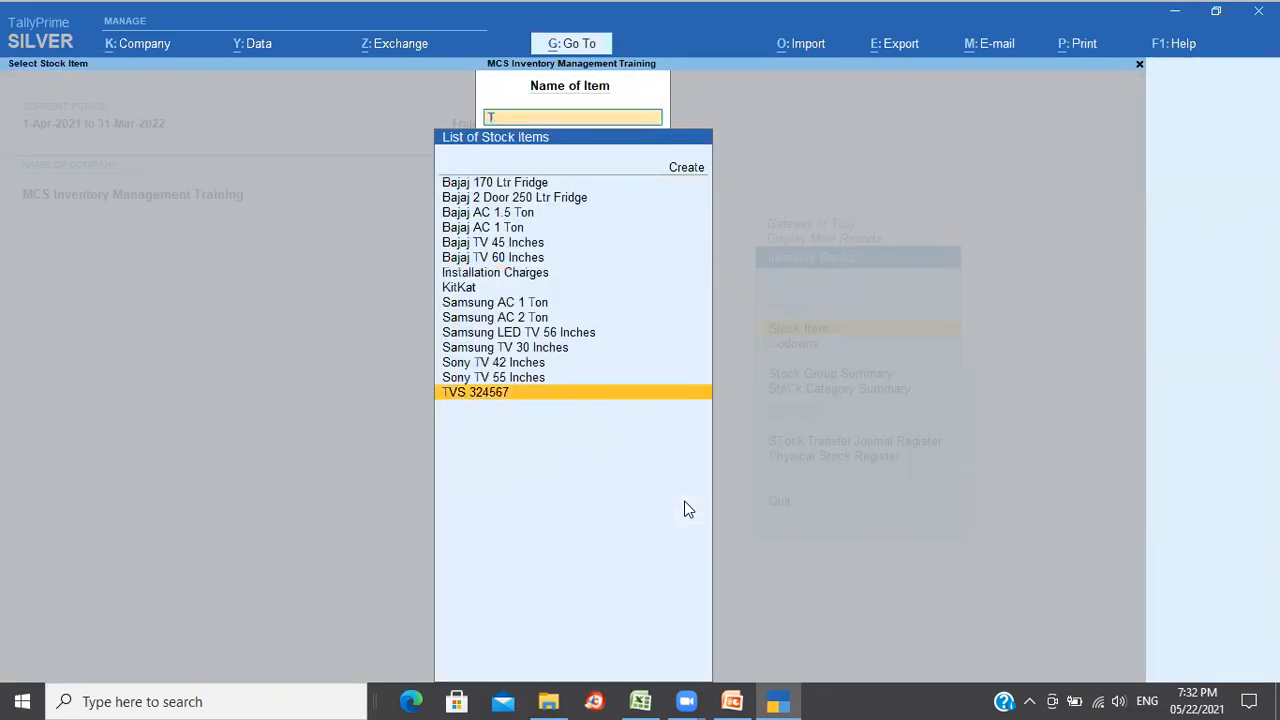
pyautogui.press('Escape')
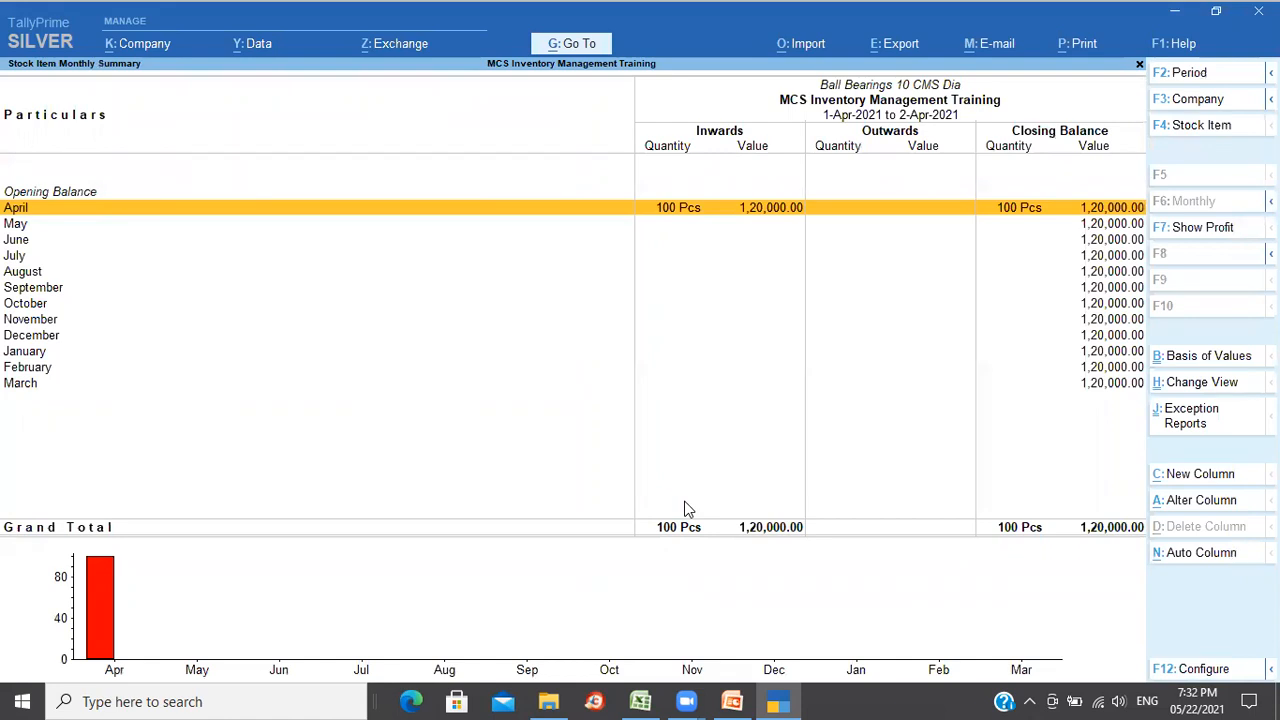
pyautogui.press('Escape')
pyautogui.press('Escape')
pyautogui.press('Escape')
pyautogui.press('Escape')
pyautogui.press('Escape')
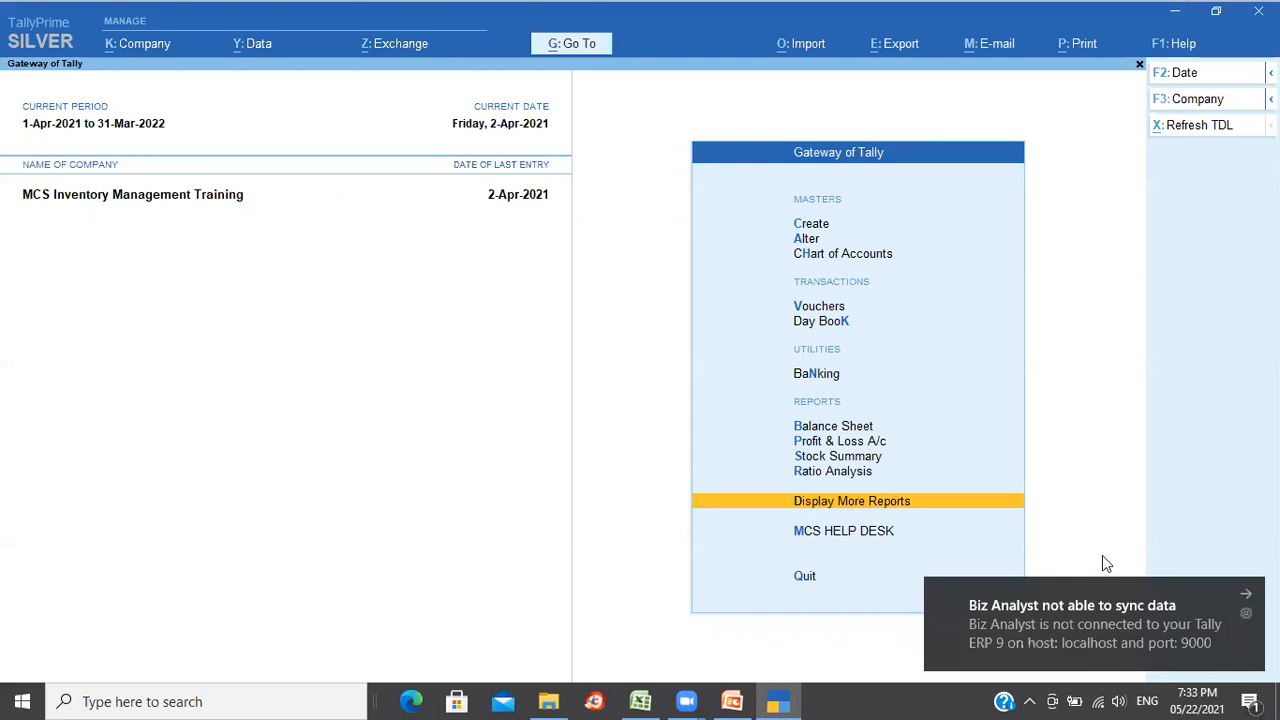
# Step: Dismiss the Biz Analyst sync notice and switch to the PowerPoint presentation
pyautogui.click(1246, 594)
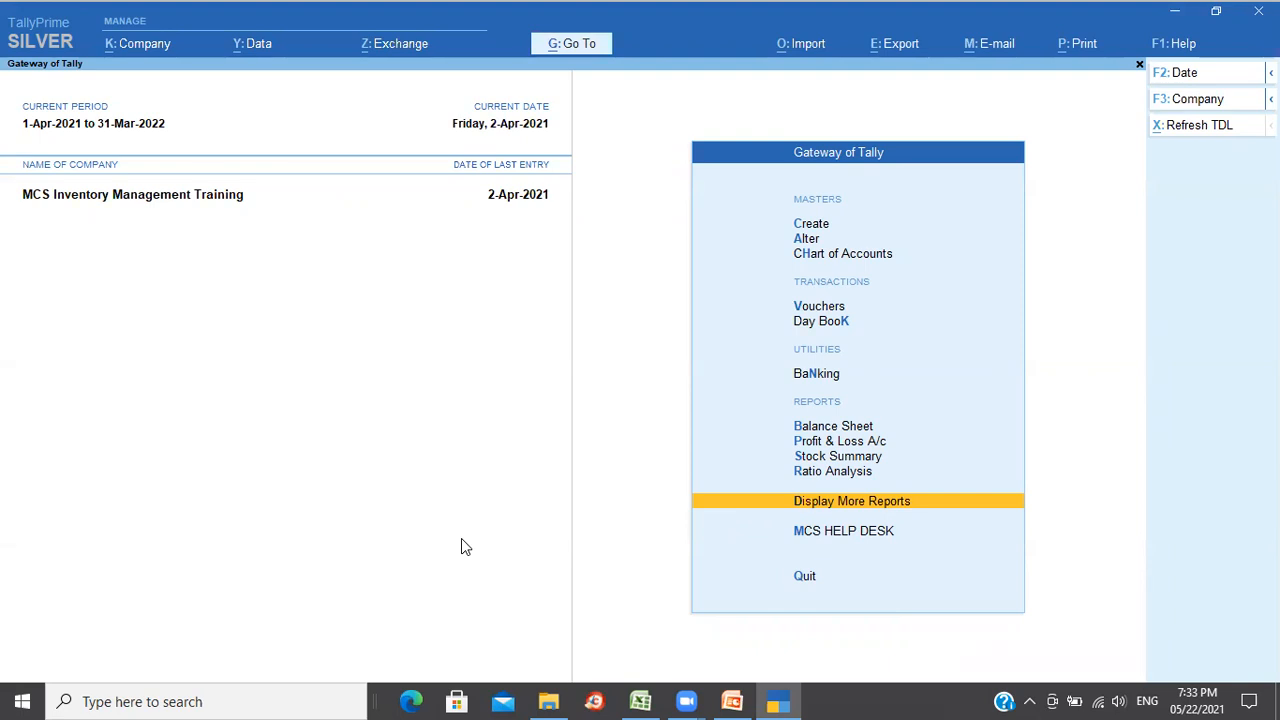
pyautogui.click(733, 701)
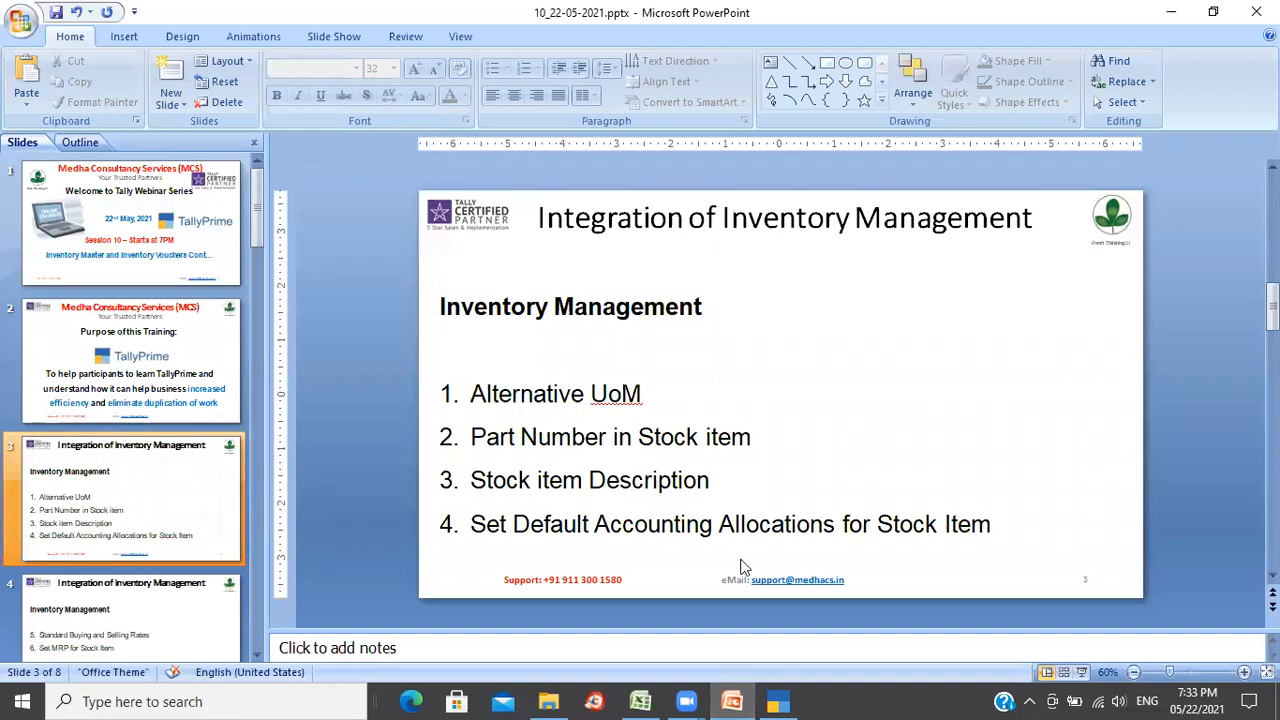
# Step: Bring TallyPrime back to the front from the taskbar, leaving the PowerPoint slide
pyautogui.click(779, 701)
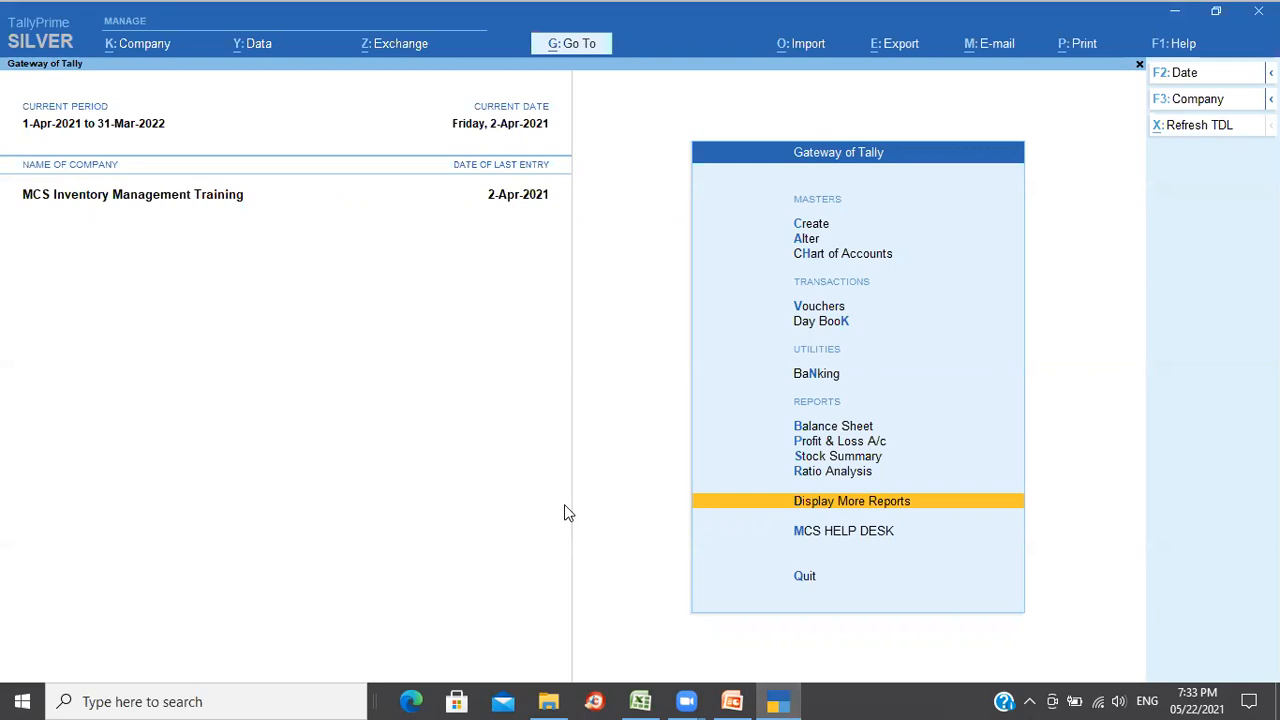
# Step: Enter 'Electronics chip dealer' in C33 and 'Printer driver Z458' in C35 of Inventory_Scenario
pyautogui.click(640, 701)
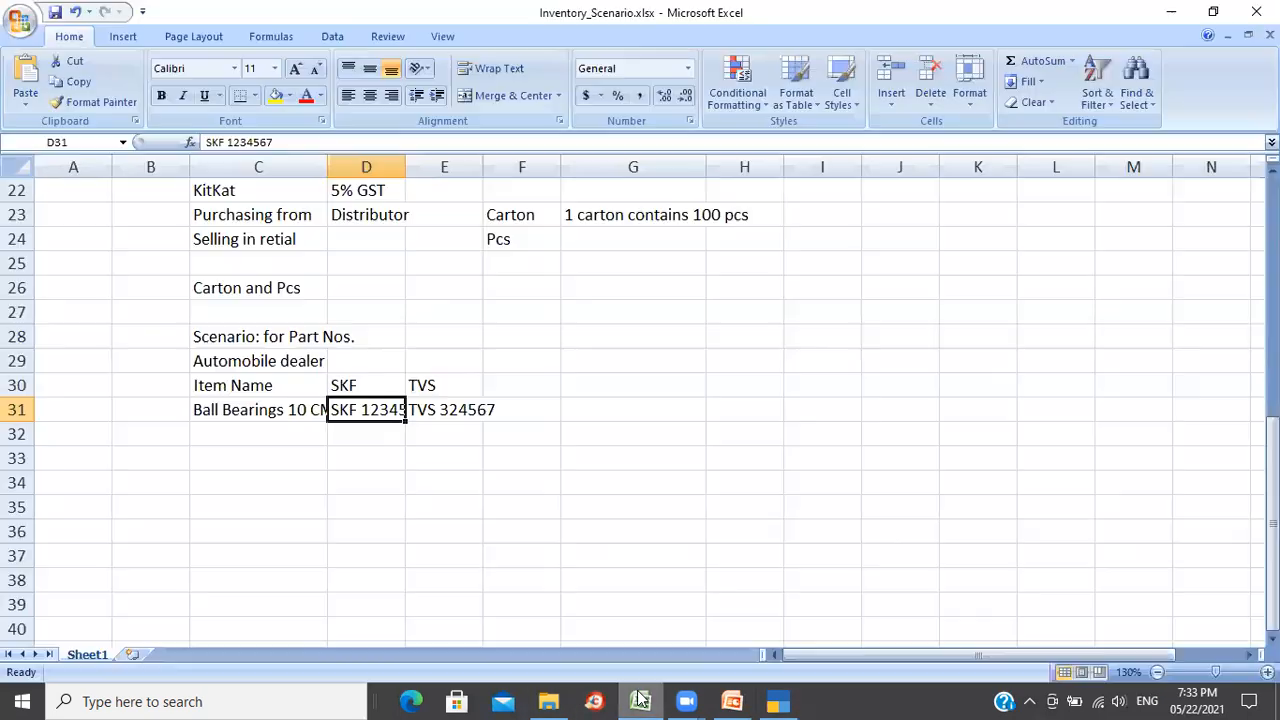
pyautogui.click(246, 460)
pyautogui.write('Ele')
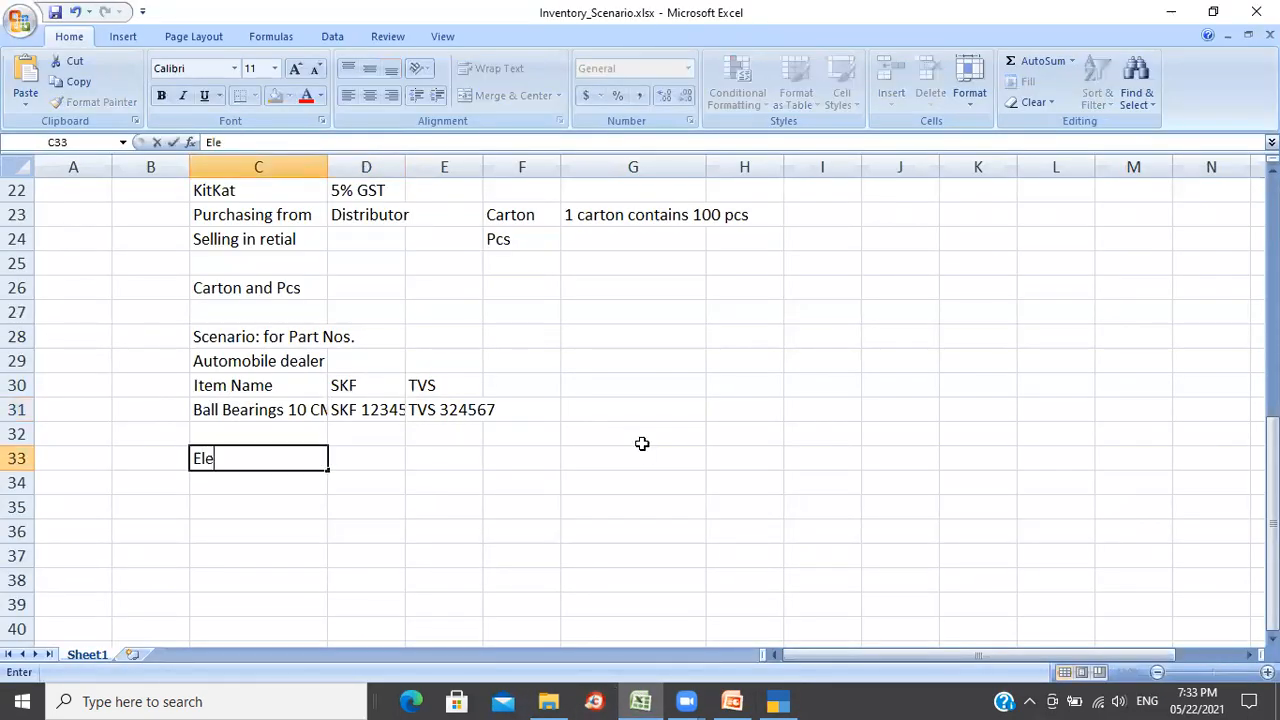
pyautogui.write('ctronics ')
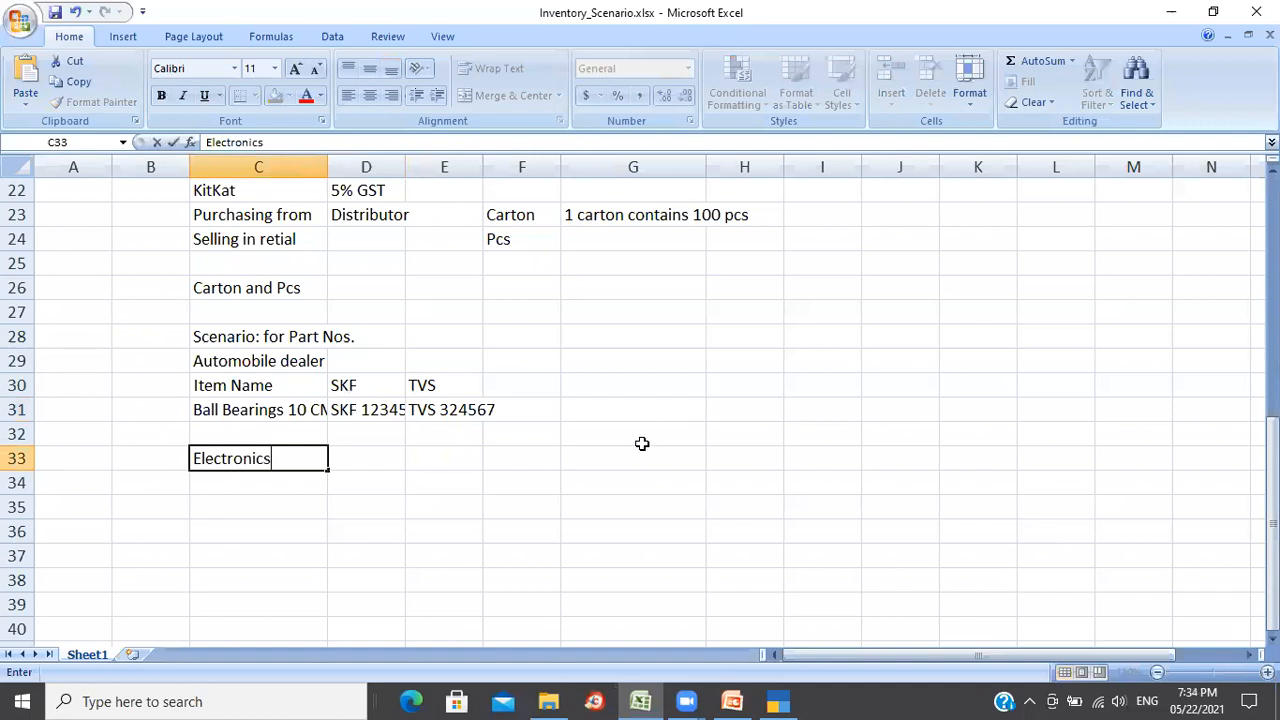
pyautogui.write('chip')
pyautogui.write(' dealer')
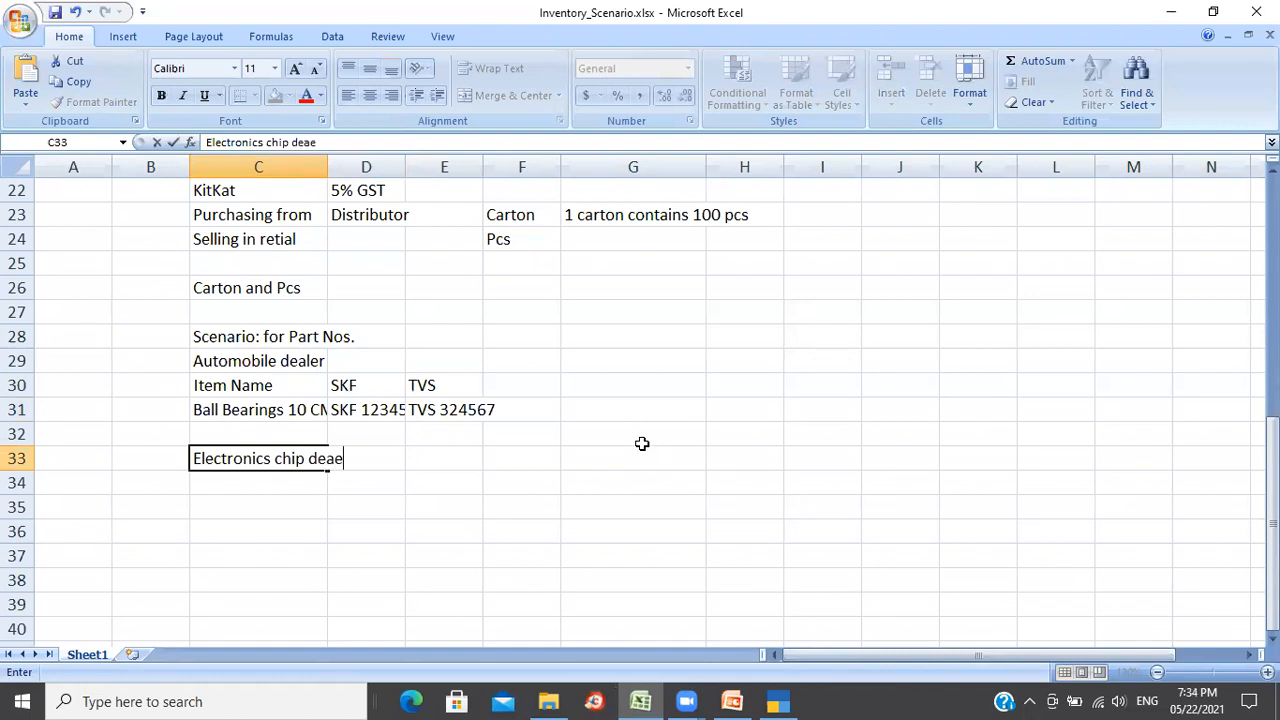
pyautogui.press('Return')
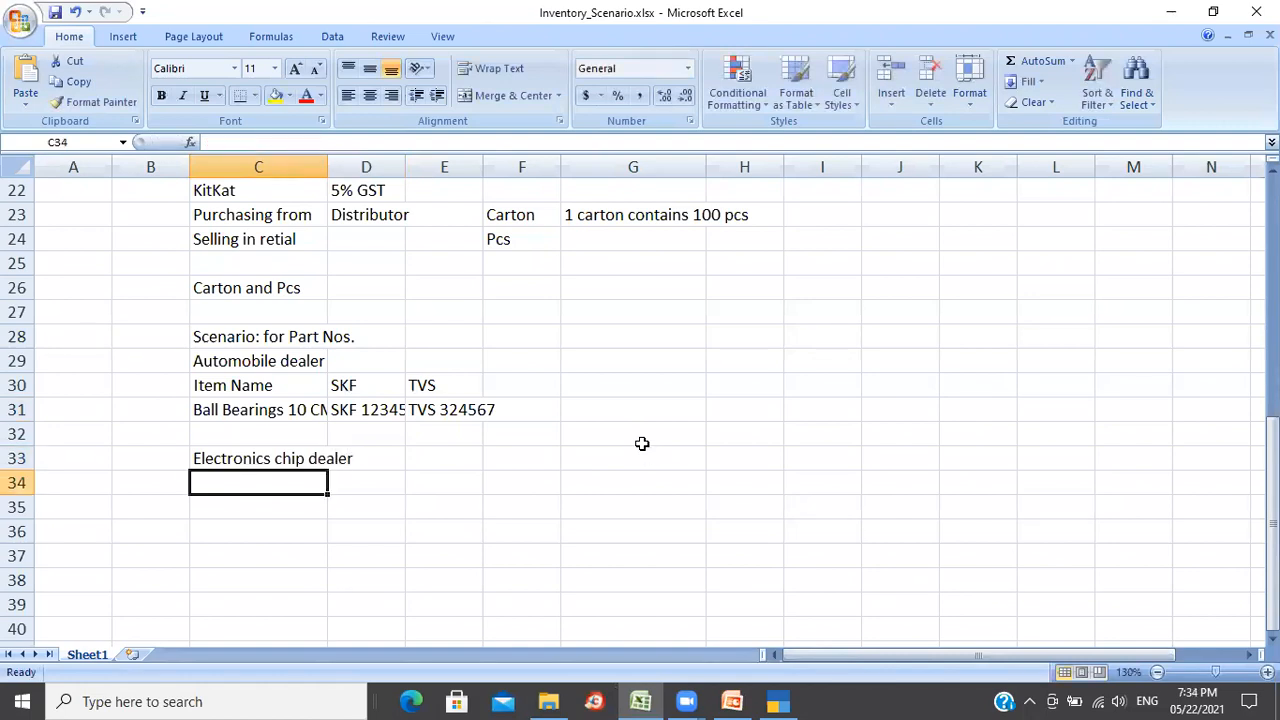
pyautogui.press('Return')
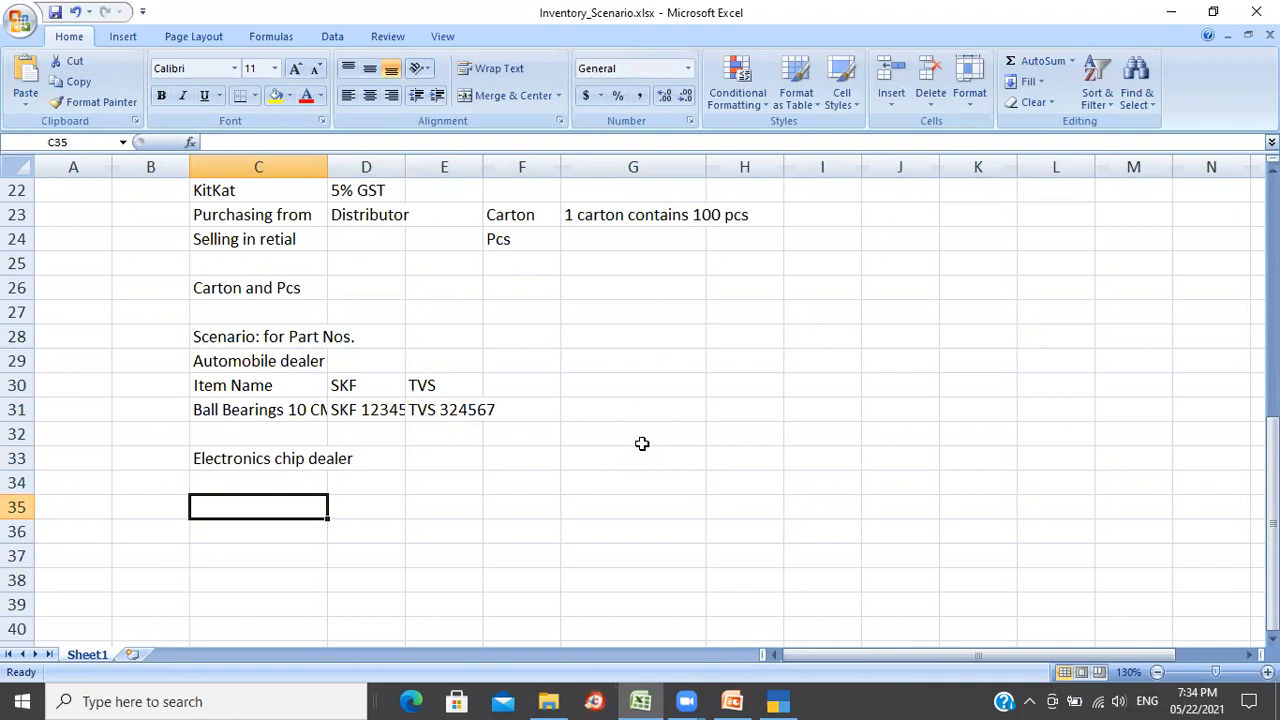
pyautogui.write('Print')
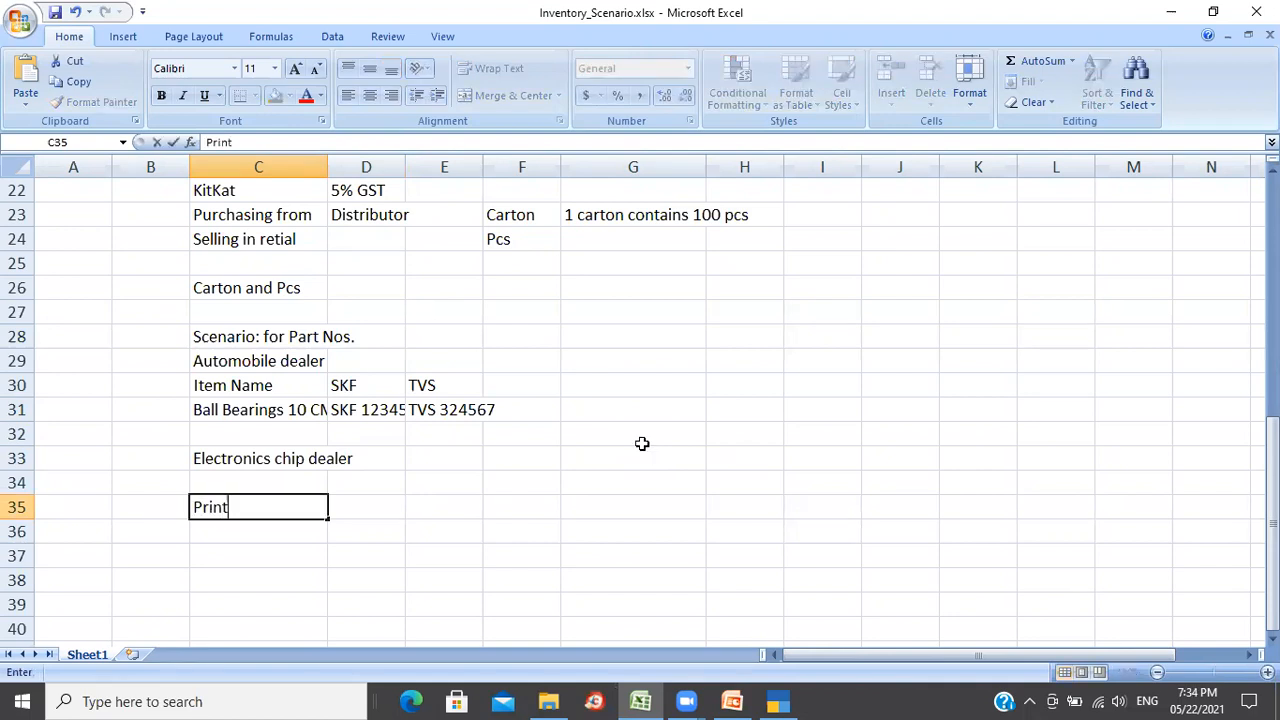
pyautogui.write('er driver Z')
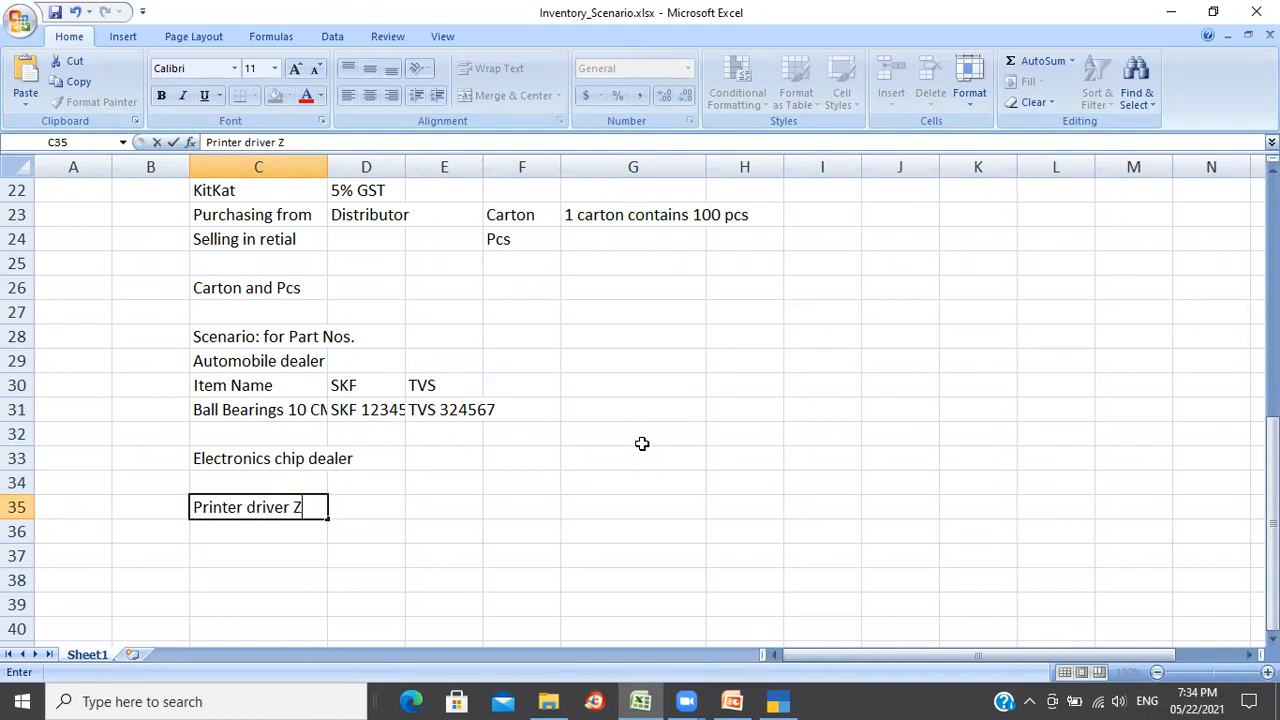
pyautogui.write('458')
pyautogui.press('Return')
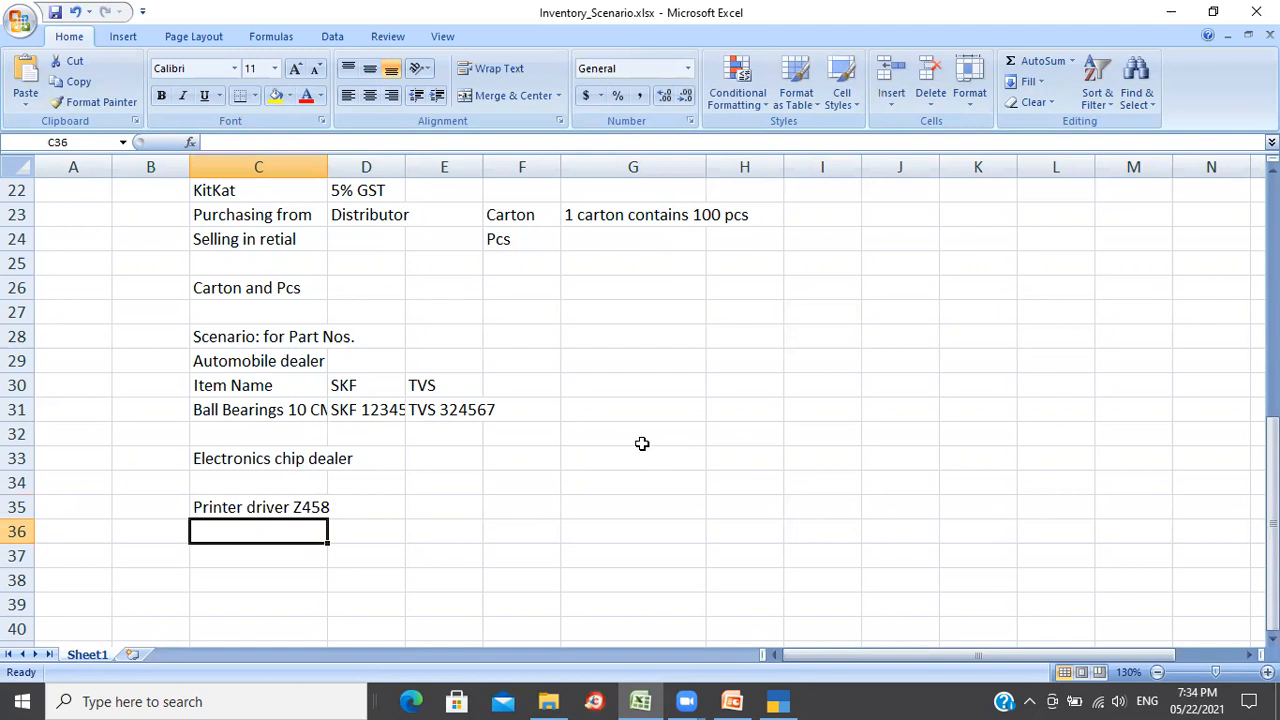
# Step: Enter 'Product warranty is for 90 days' in C36, discarding a stray 'Sl No.:' entry
pyautogui.write('Sl')
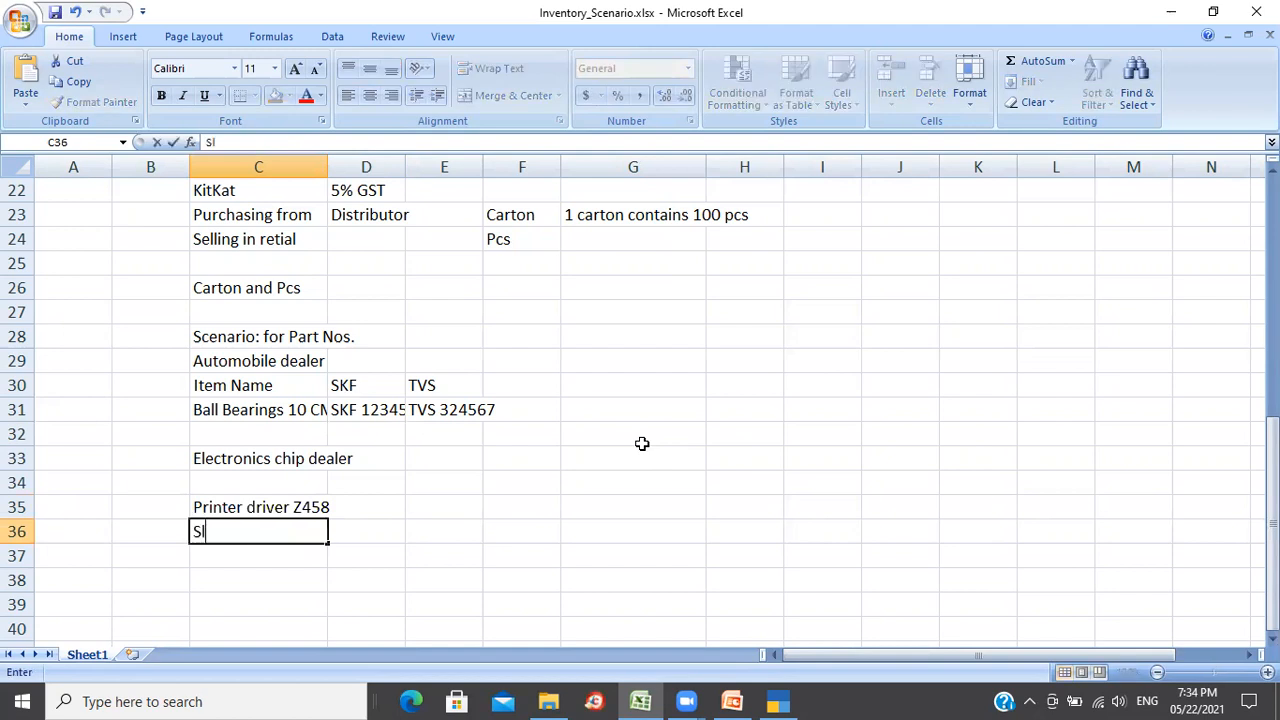
pyautogui.write(' No.:')
pyautogui.press('Escape')
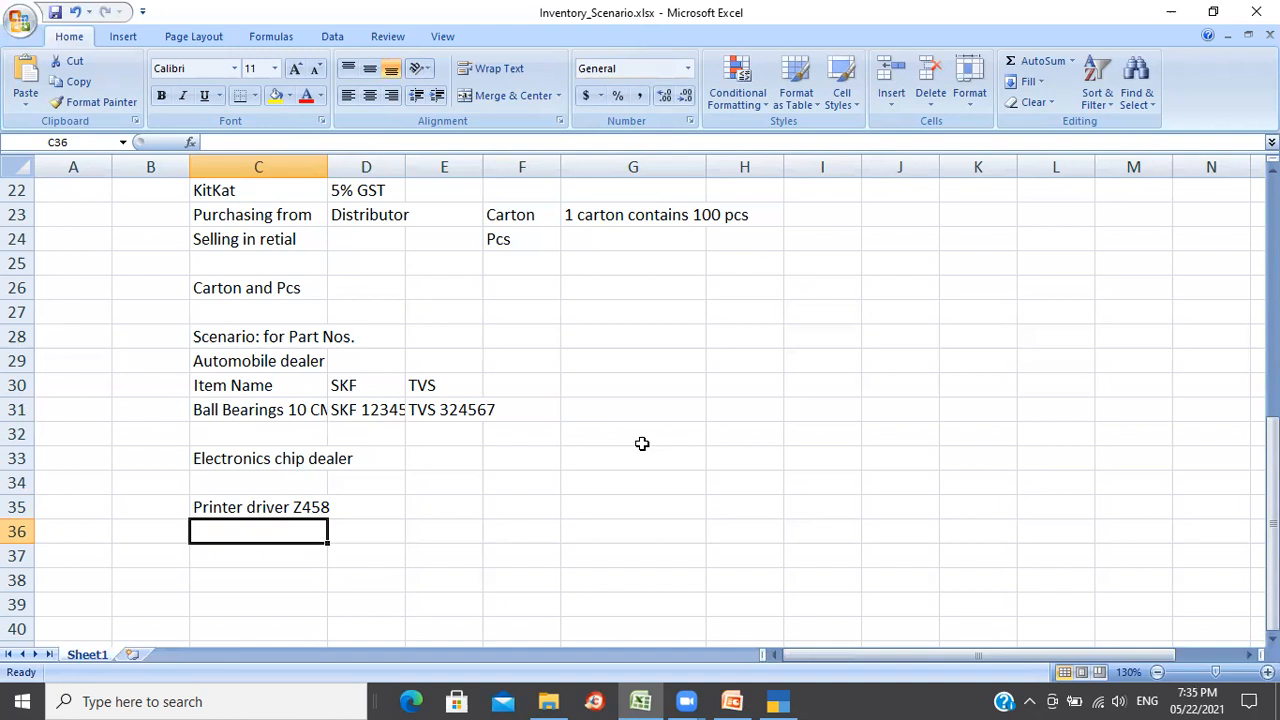
pyautogui.write('Pro')
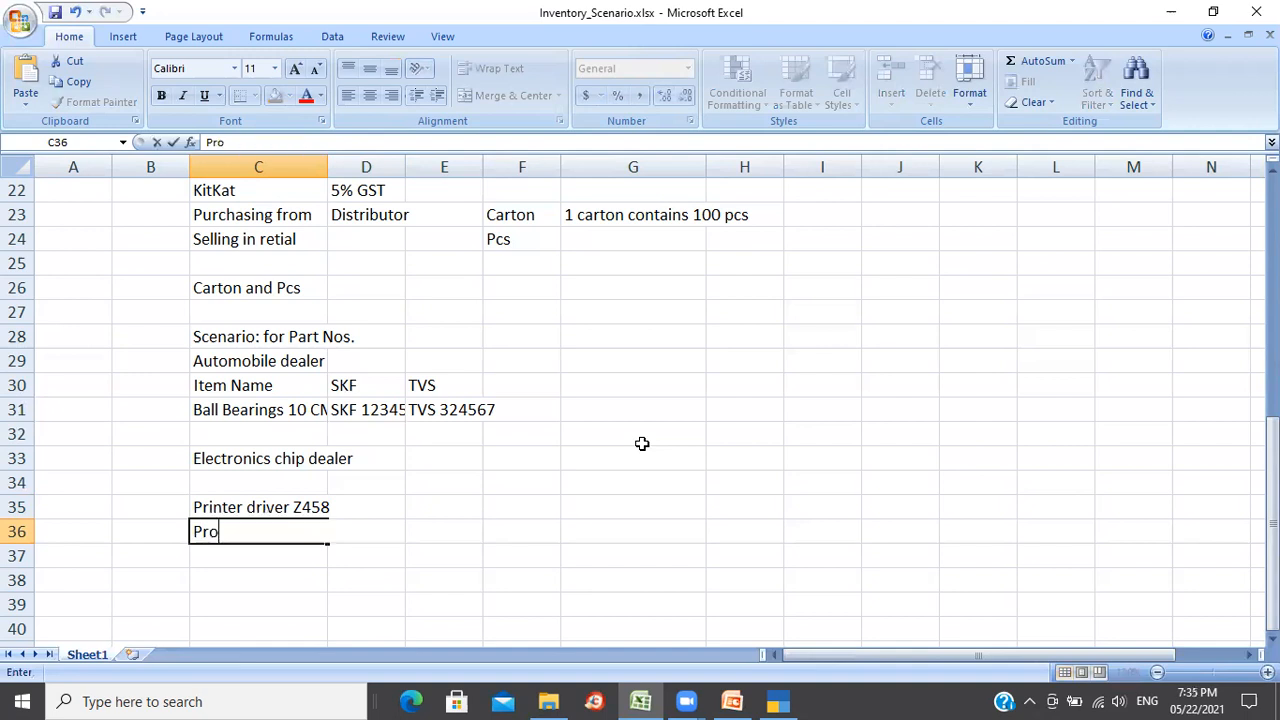
pyautogui.write('duct warran')
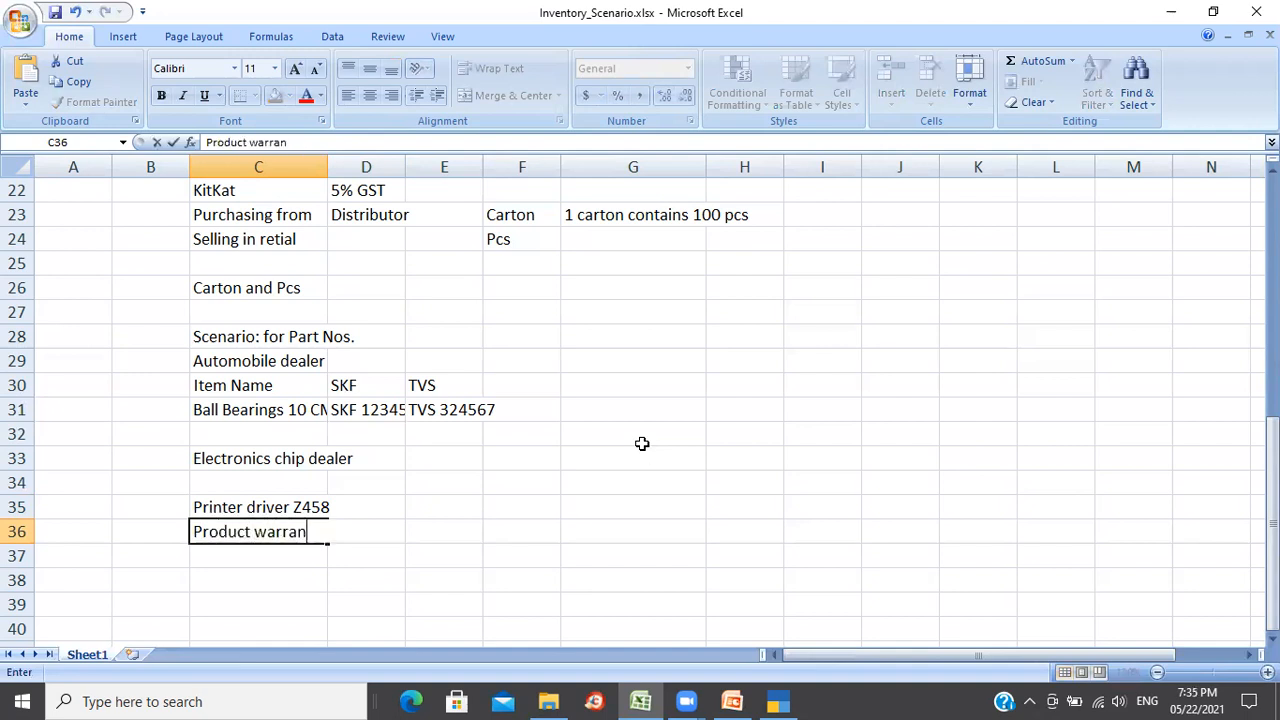
pyautogui.write('ty is for')
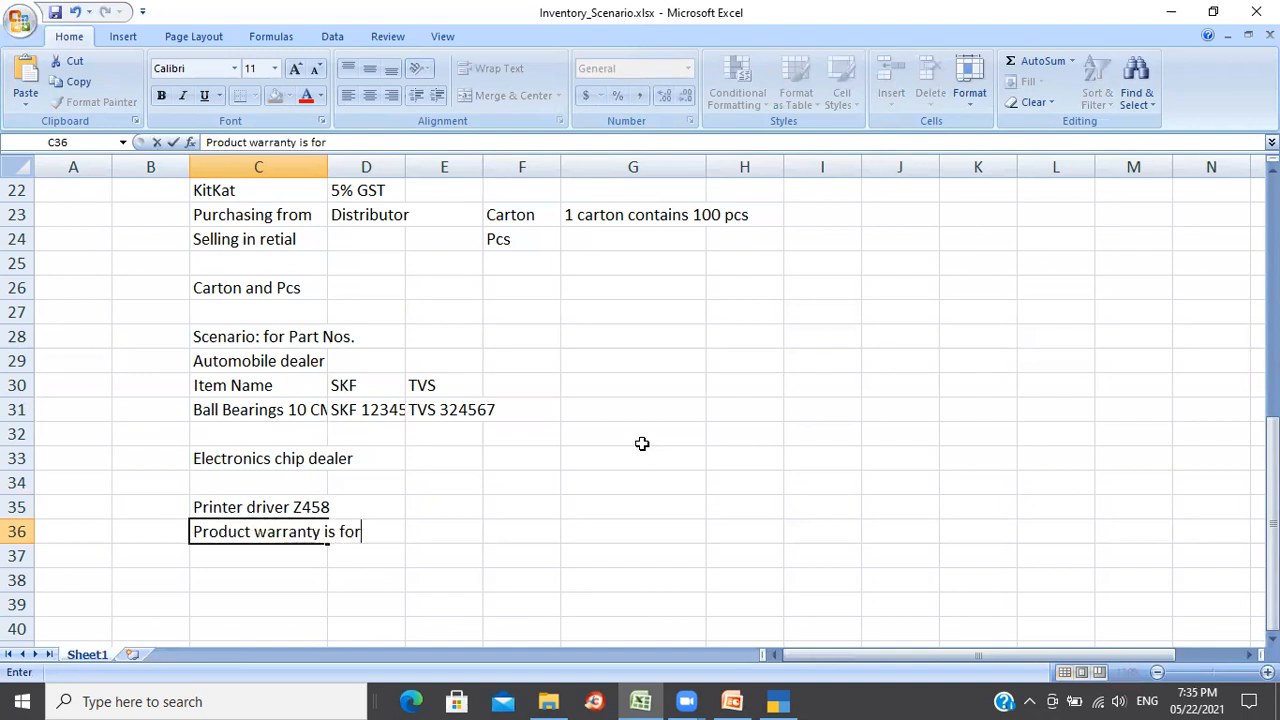
pyautogui.write(' 90 days')
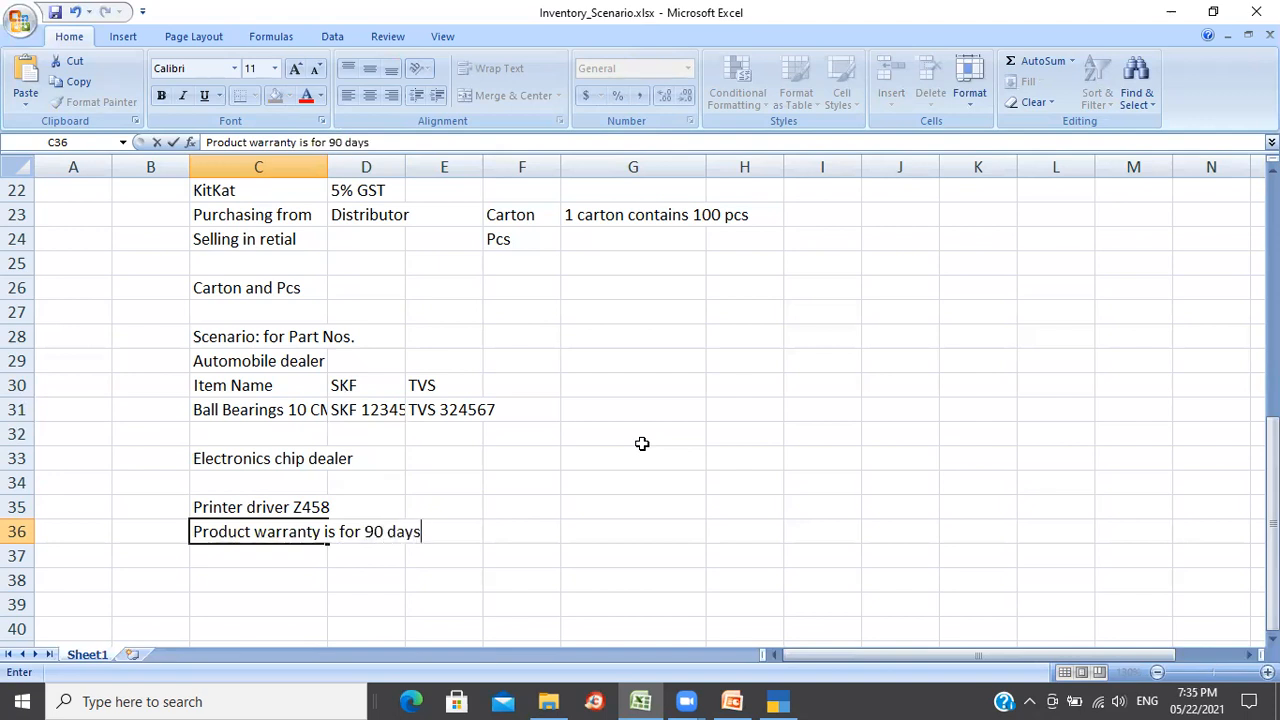
pyautogui.press('Return')
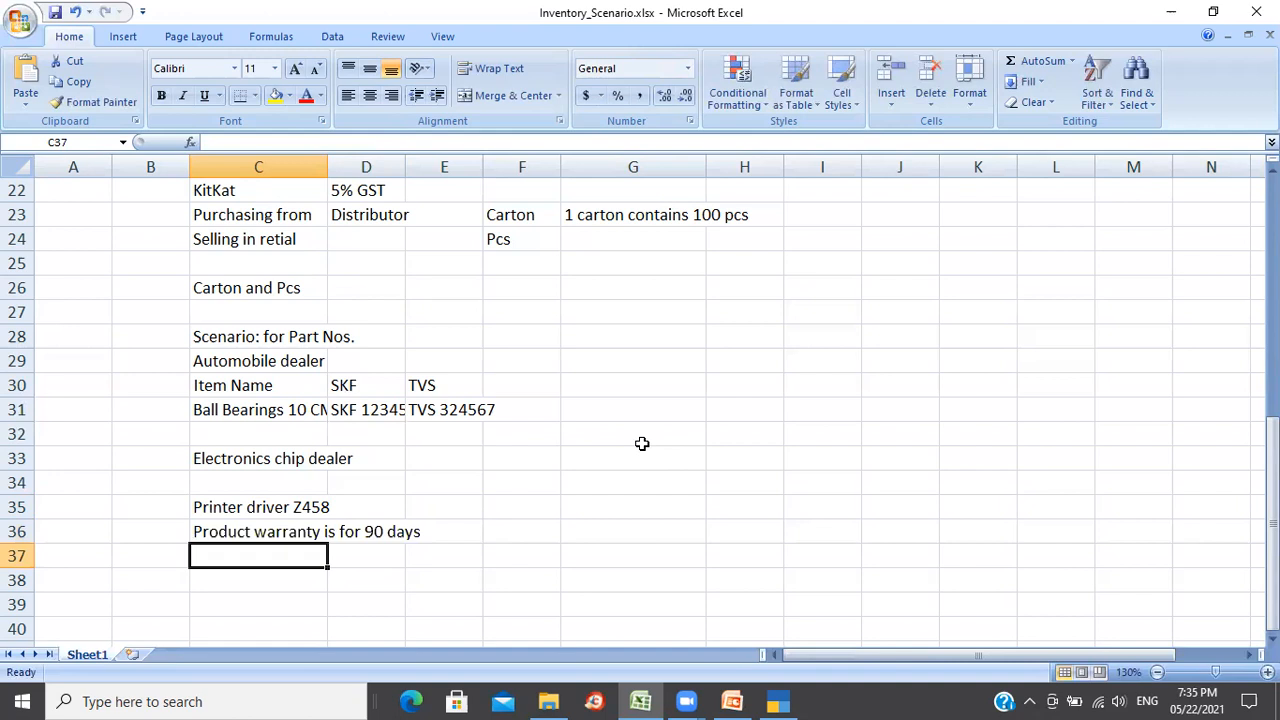
# Step: Copy the text 'Printer driver Z458' from cell C35
pyautogui.press('Up')
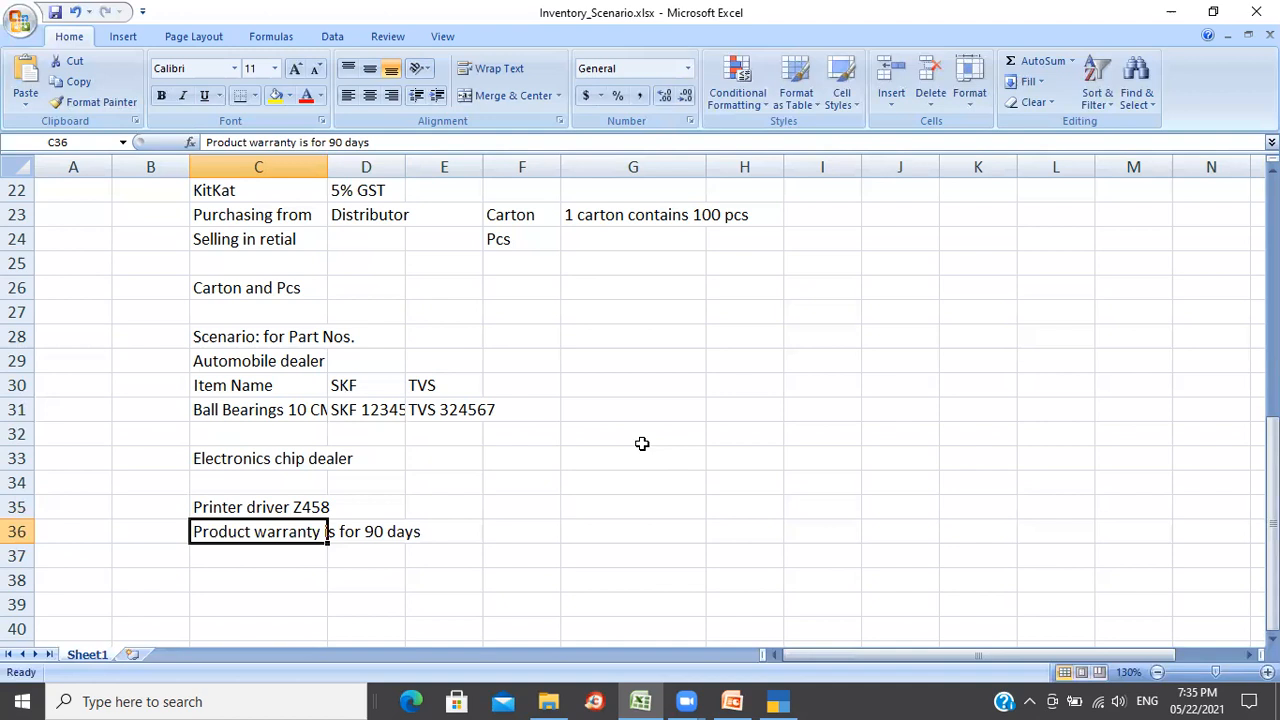
pyautogui.press('Up')
pyautogui.press('F2')
pyautogui.hotkey('shift', 'Home')
pyautogui.hotkey('ctrl', 'c')
# Step: Start a new stock item from Master Creation and paste 'Printer driver Z458' as its name
pyautogui.hotkey('alt', 'Tab')
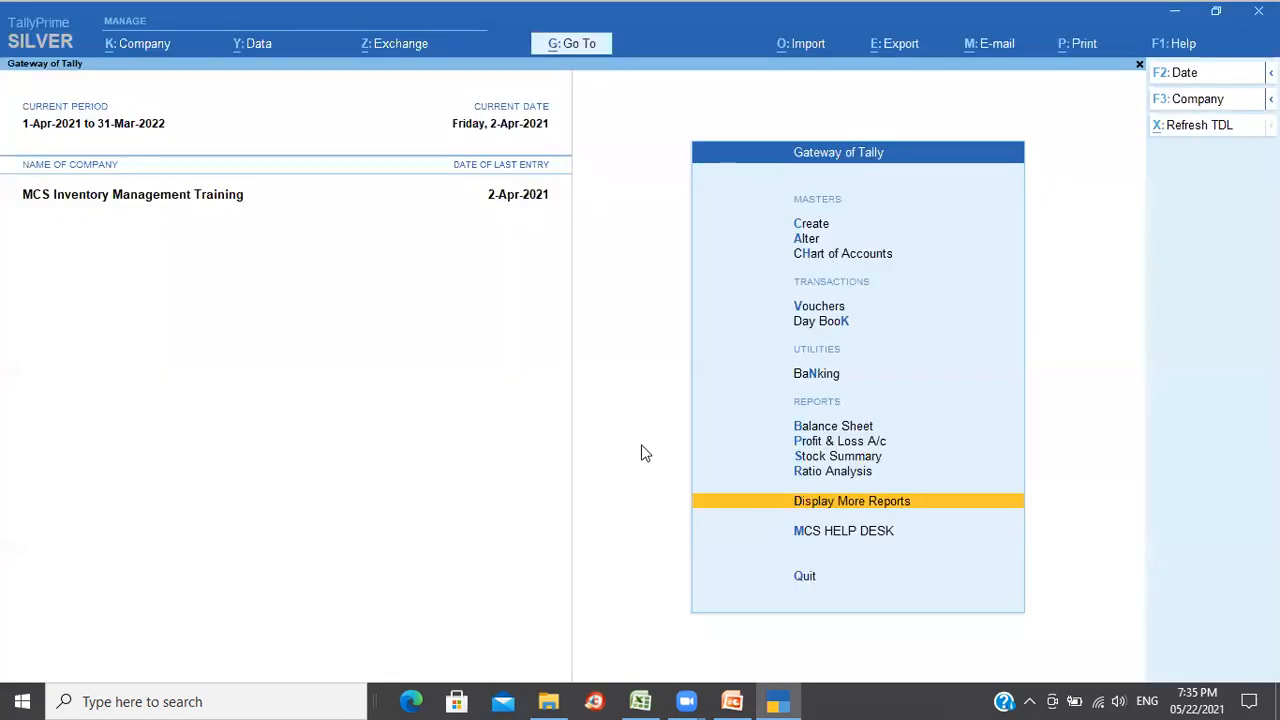
pyautogui.press('c')
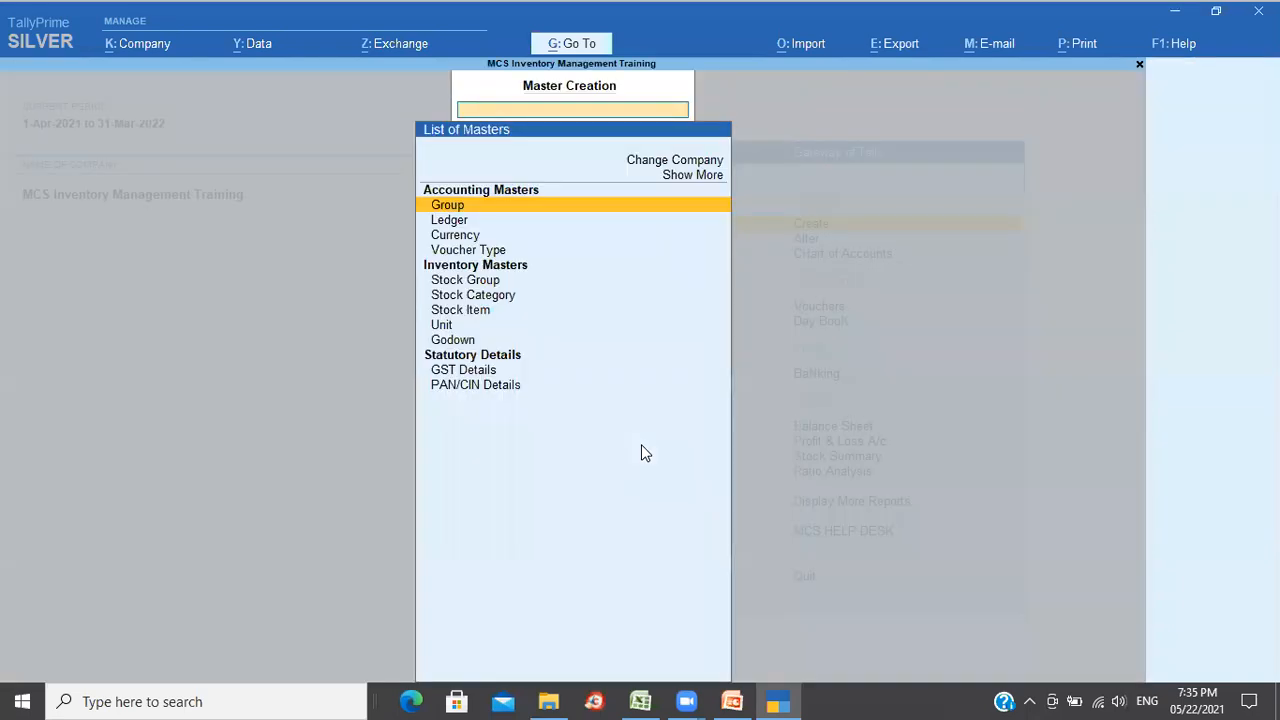
pyautogui.press('Down')
pyautogui.press('Down')
pyautogui.press('Down')
pyautogui.press('Down')
pyautogui.press('Down')
pyautogui.press('Down')
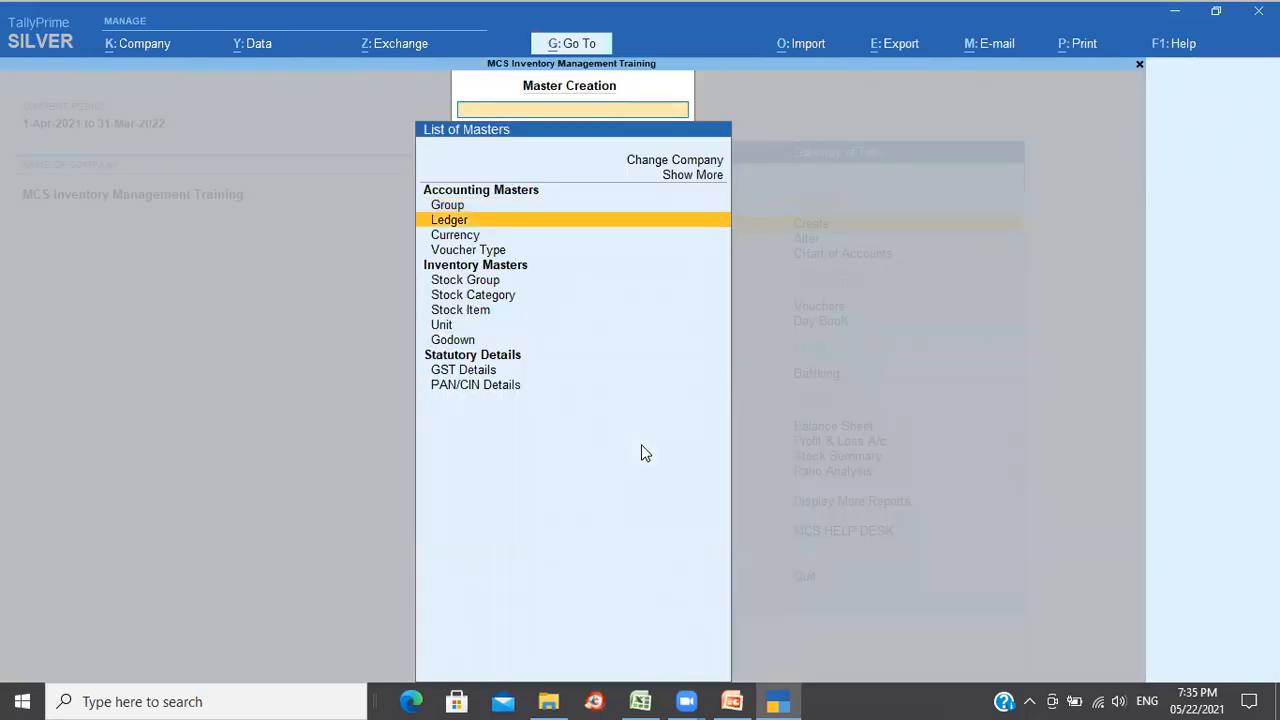
pyautogui.press('Return')
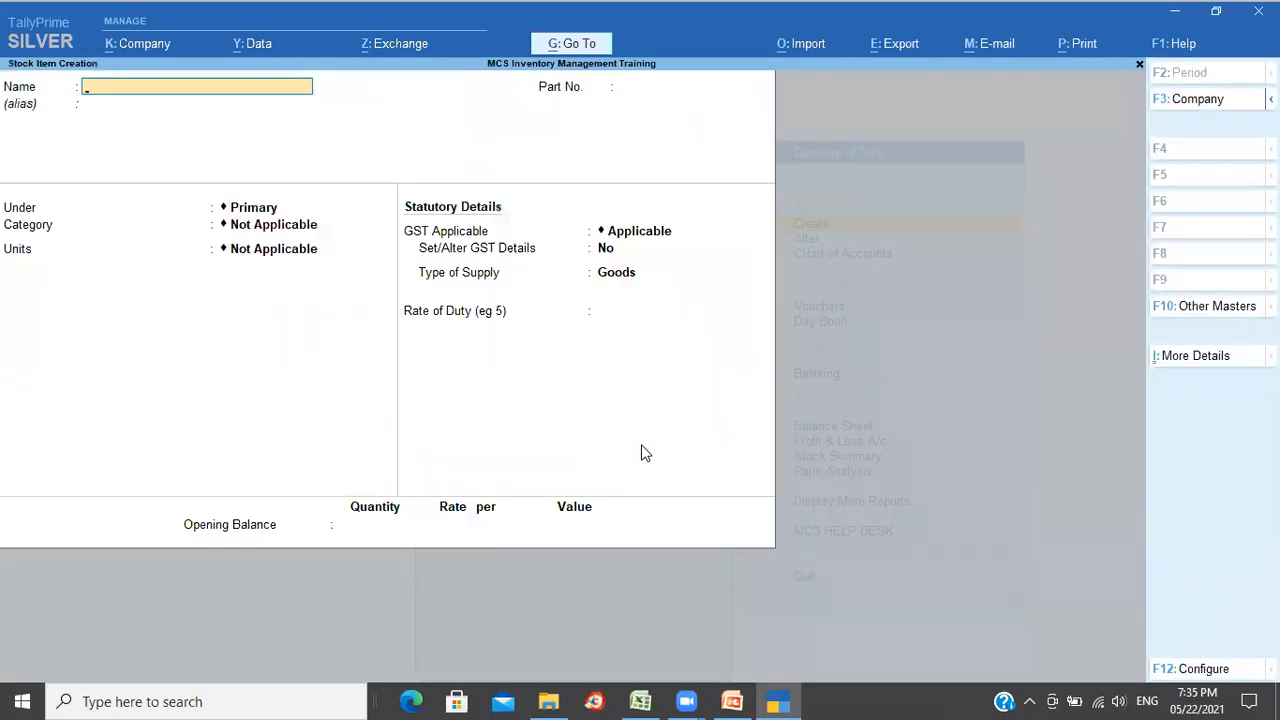
pyautogui.hotkey('ctrl', 'alt', 'v')
# Step: Configure stock item creation with Part No. set to No and Descriptions set to Yes
pyautogui.click(1190, 668)
pyautogui.press('Return')
pyautogui.press('Return')
pyautogui.write('n')
pyautogui.press('Return')
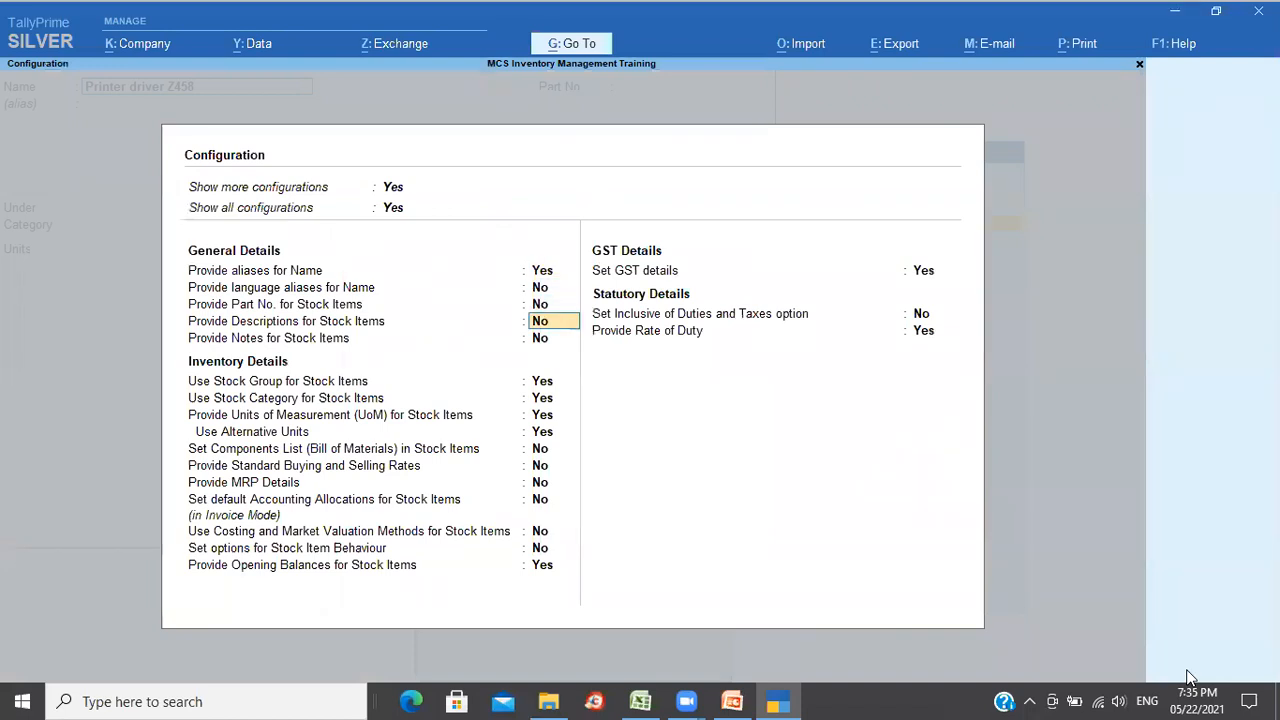
pyautogui.write('y')
pyautogui.press('Return')
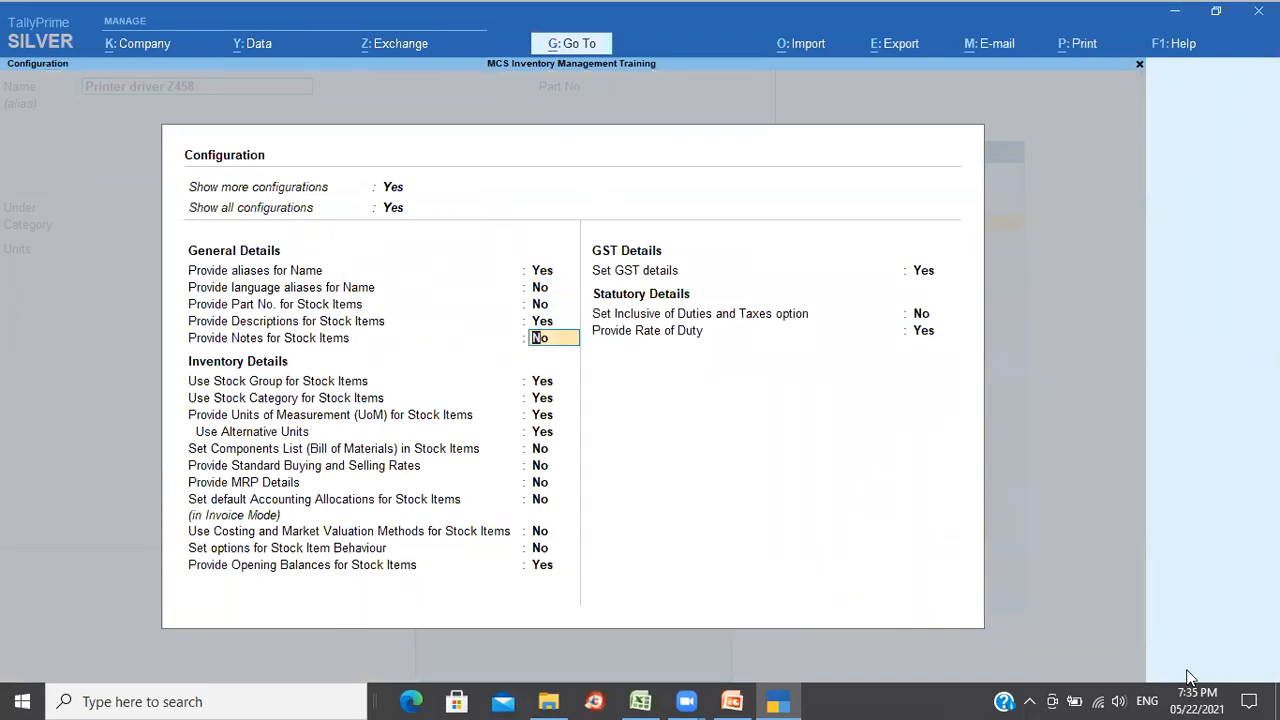
pyautogui.hotkey('ctrl', 'a')
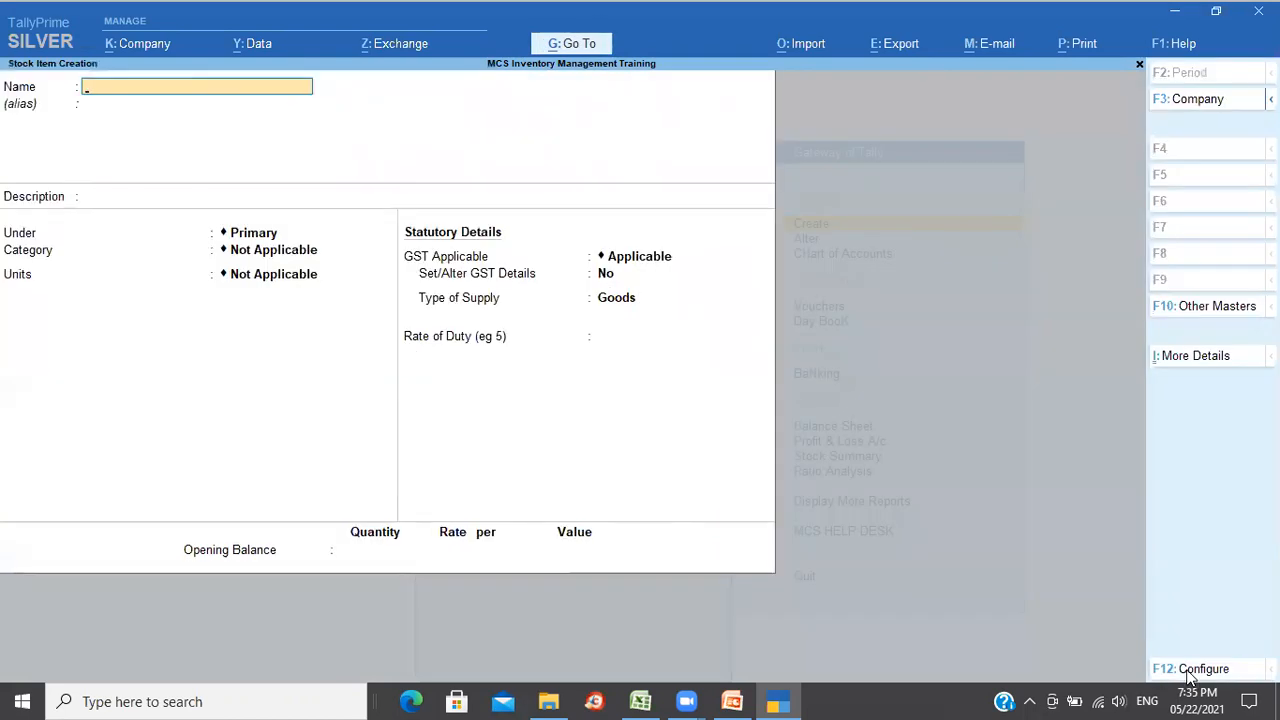
# Step: Name the item Printer driver Z458 and use Excel's 'Product warranty is for 90 days' as its description
pyautogui.hotkey('ctrl', 'v')
pyautogui.press('Return')
pyautogui.press('Return')
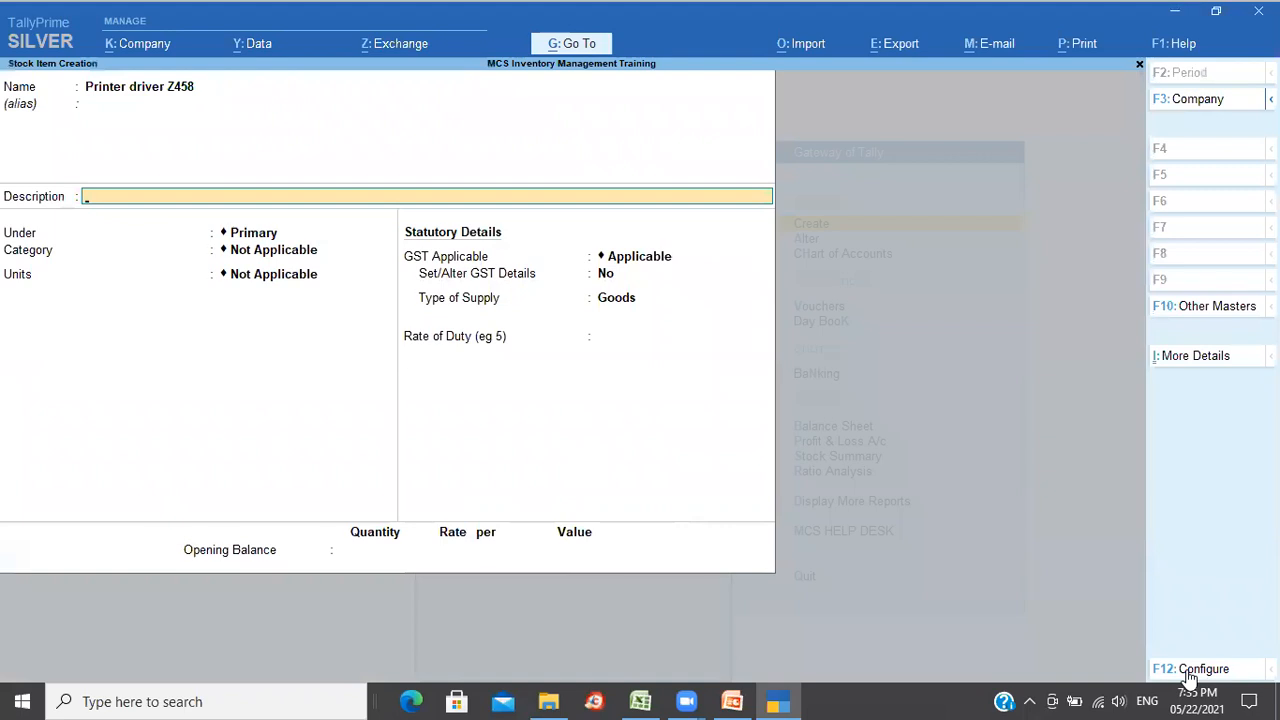
pyautogui.hotkey('alt', 'Tab')
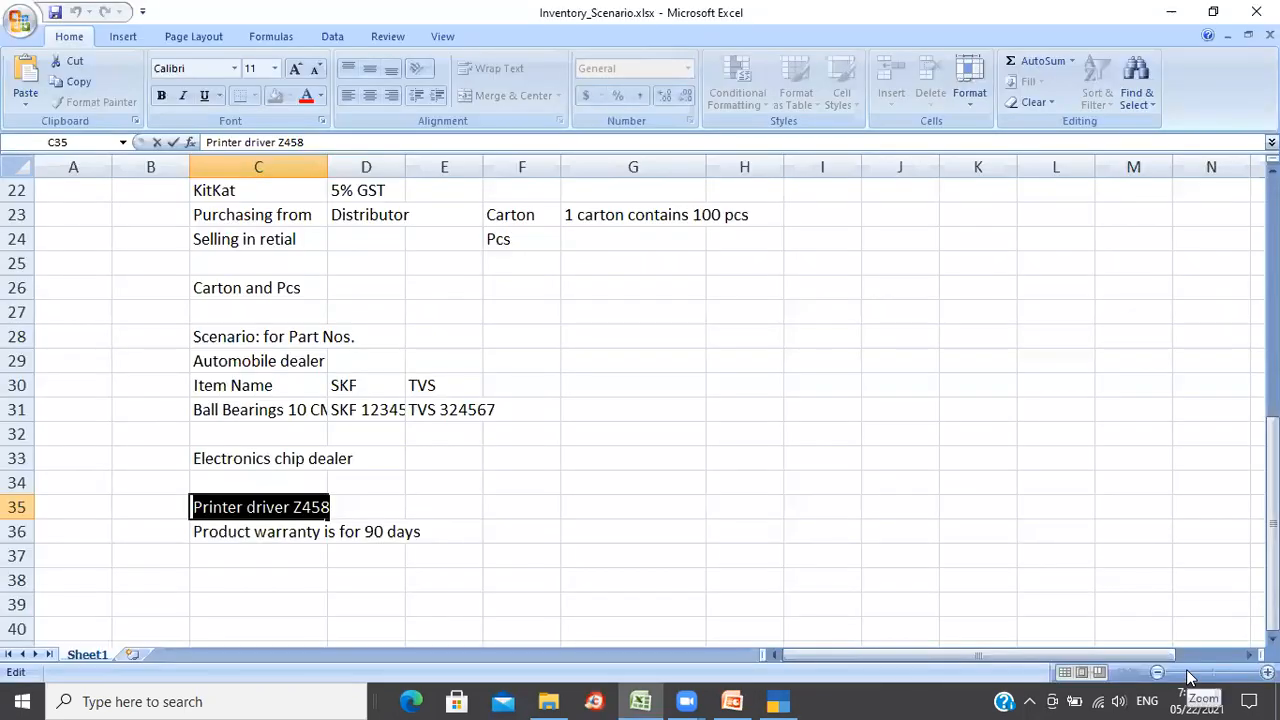
pyautogui.press('Return')
pyautogui.press('F2')
pyautogui.hotkey('shift', 'Home')
pyautogui.hotkey('ctrl', 'c')
pyautogui.press('Escape')
pyautogui.hotkey('alt', 'Tab')
pyautogui.hotkey('ctrl', 'alt', 'v')
pyautogui.press('Return')
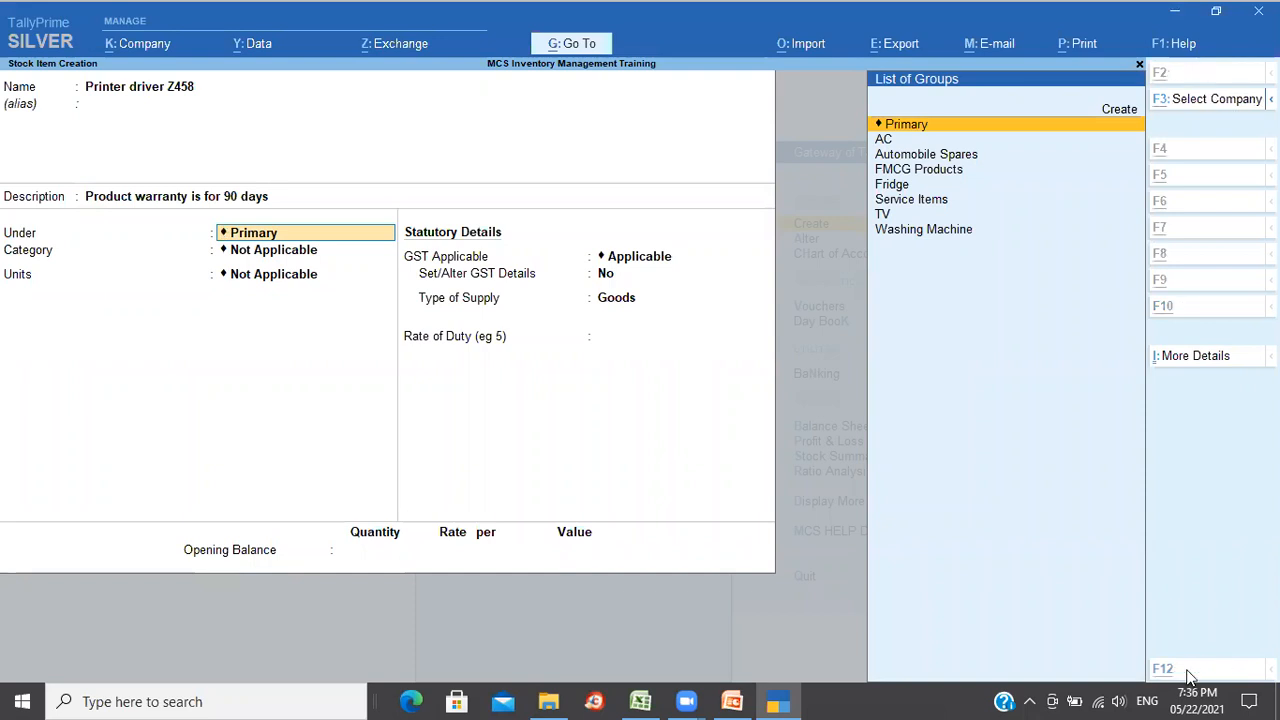
# Step: Create the new stock group Computer N Printer for the item
pyautogui.hotkey('alt', 'c')
pyautogui.write('C')
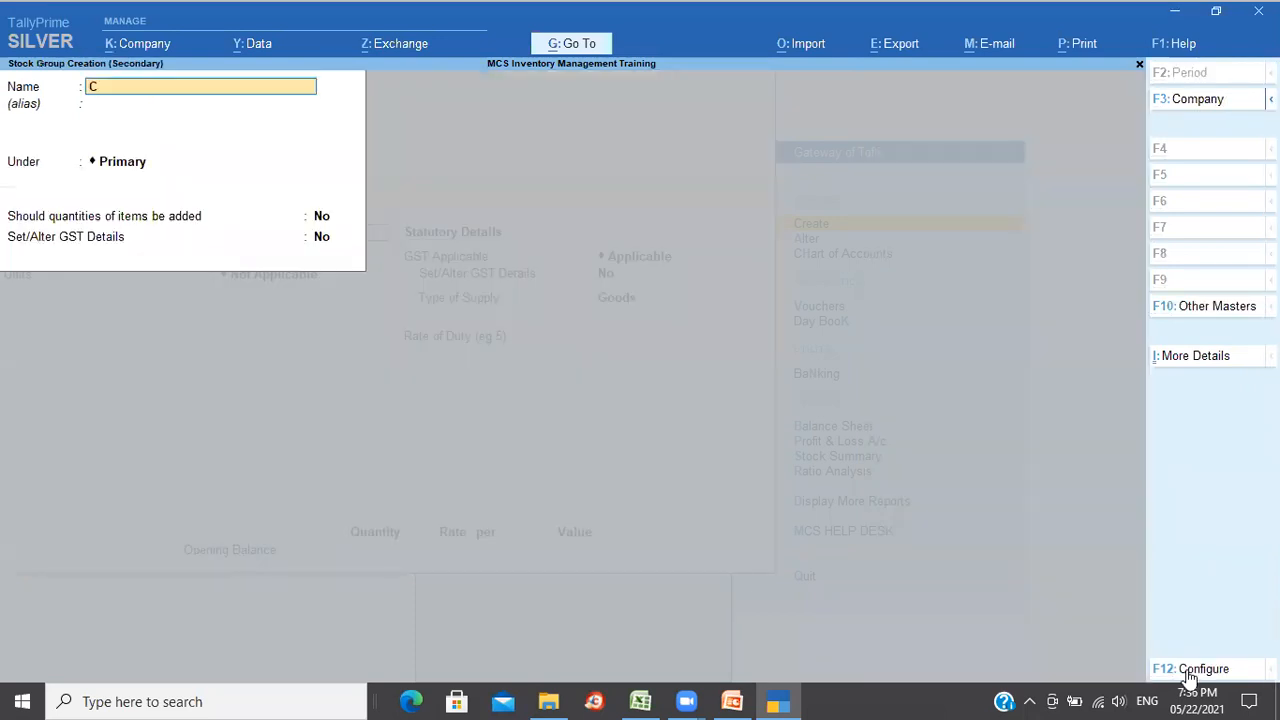
pyautogui.write('omputer N Printer')
pyautogui.press('Return')
pyautogui.press('Return')
pyautogui.press('Return')
pyautogui.press('Return')
pyautogui.press('Return')
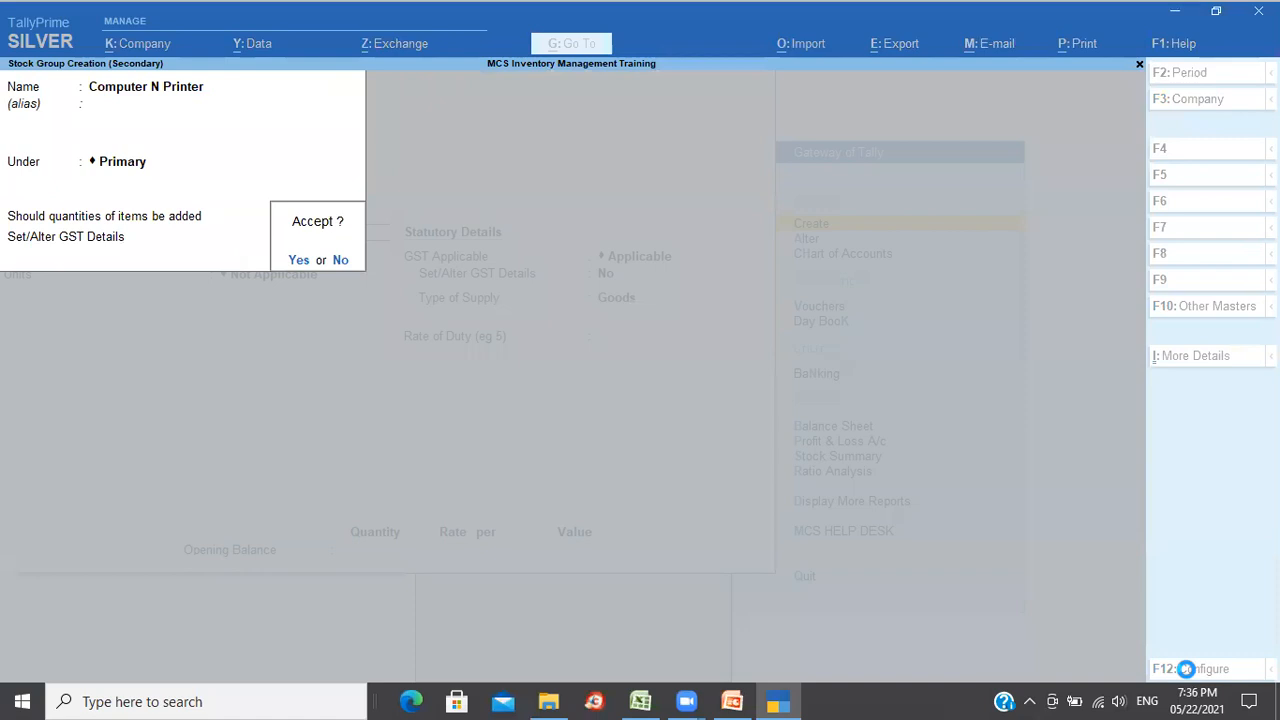
pyautogui.press('Return')
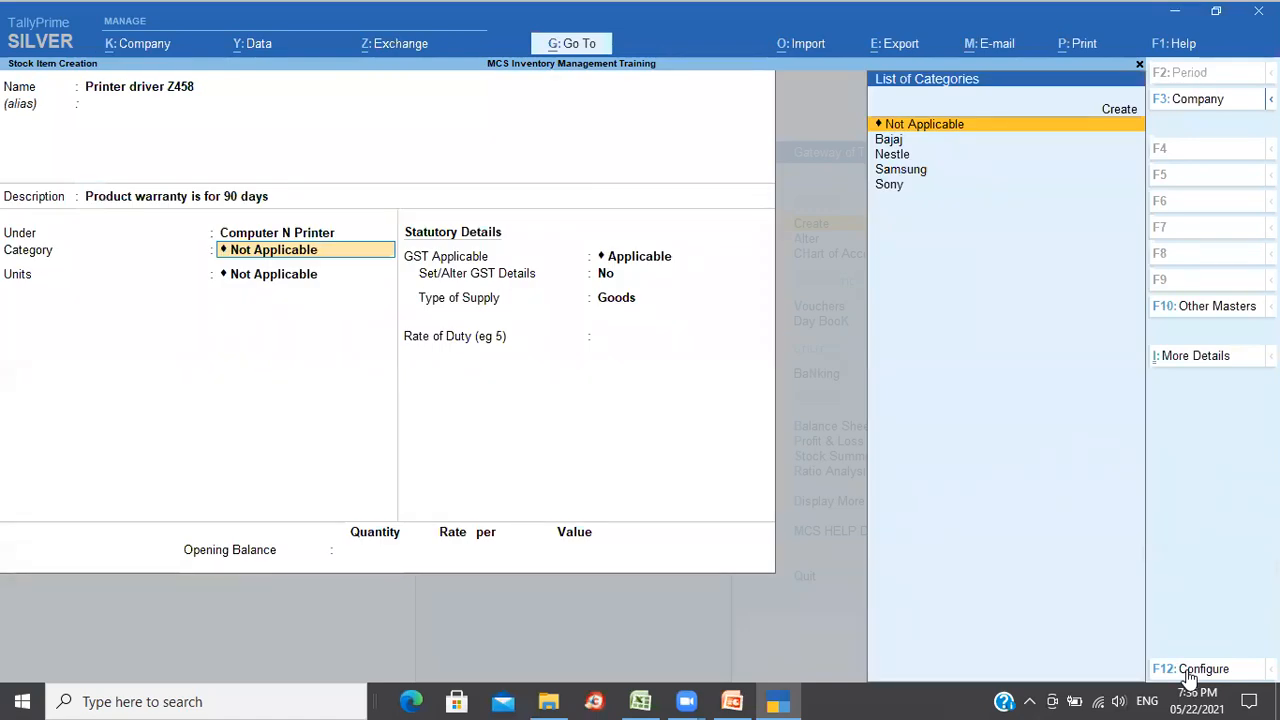
# Step: Set units to Nos and GST details to HSN 34234324, Taxable, 28% integrated tax
pyautogui.press('Return')
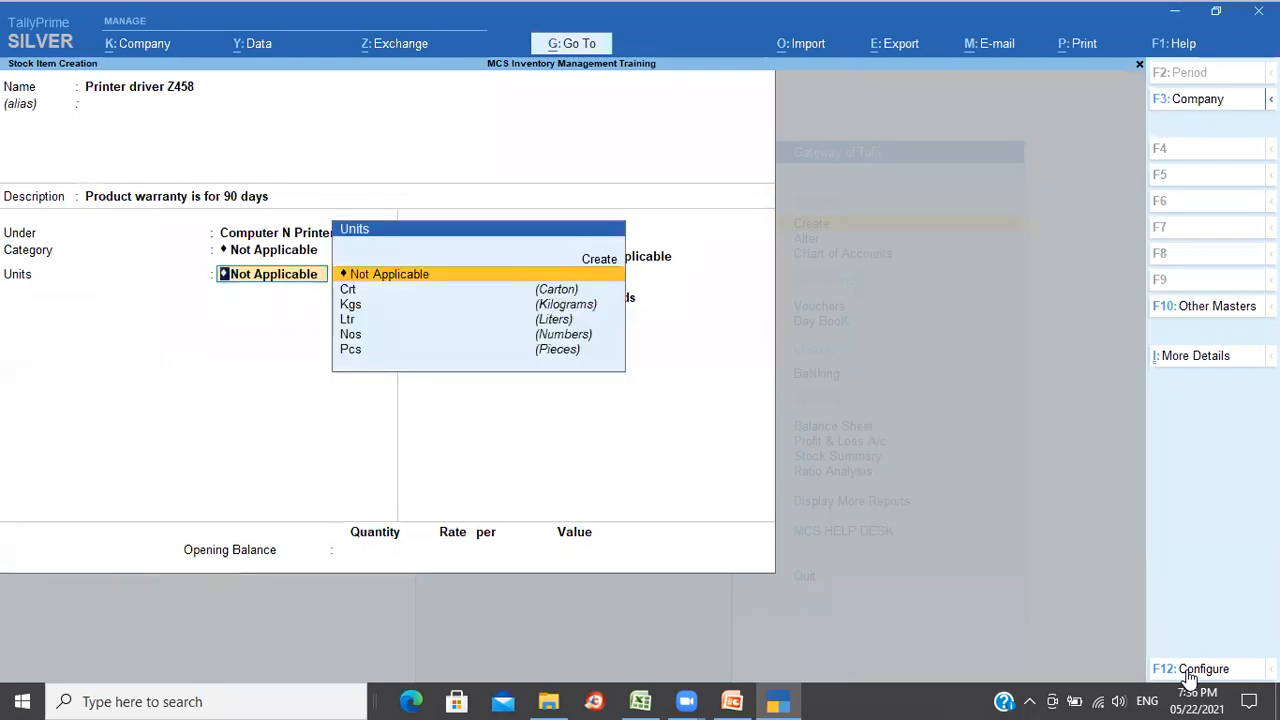
pyautogui.press('Down')
pyautogui.press('Down')
pyautogui.press('Down')
pyautogui.press('Down')
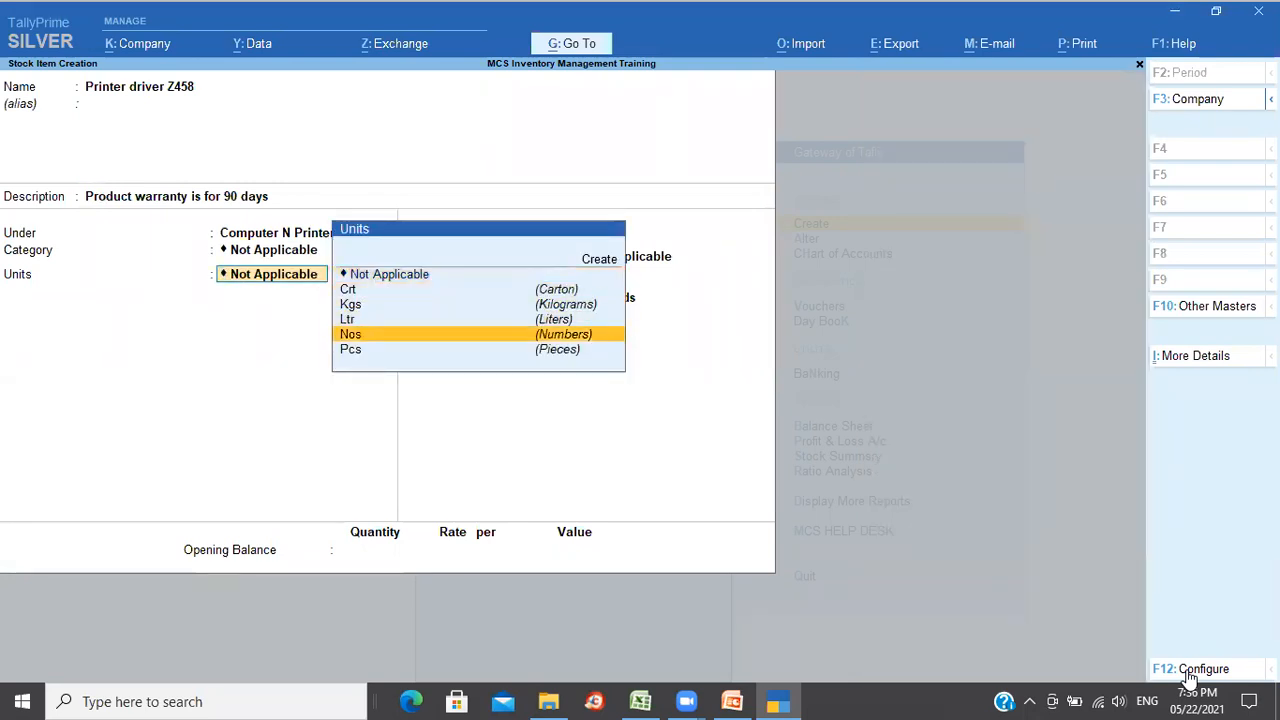
pyautogui.press('Return')
pyautogui.press('Return')
pyautogui.press('Return')
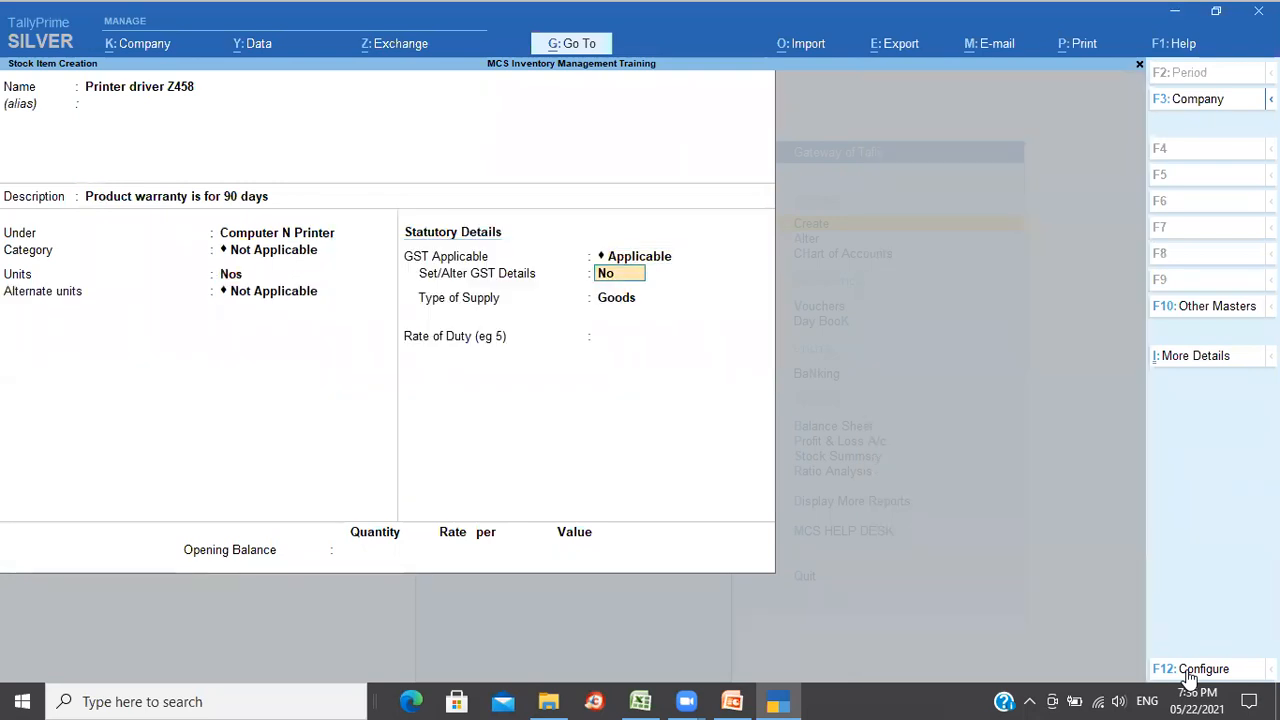
pyautogui.press('y')
pyautogui.press('Return')
pyautogui.write('34234324')
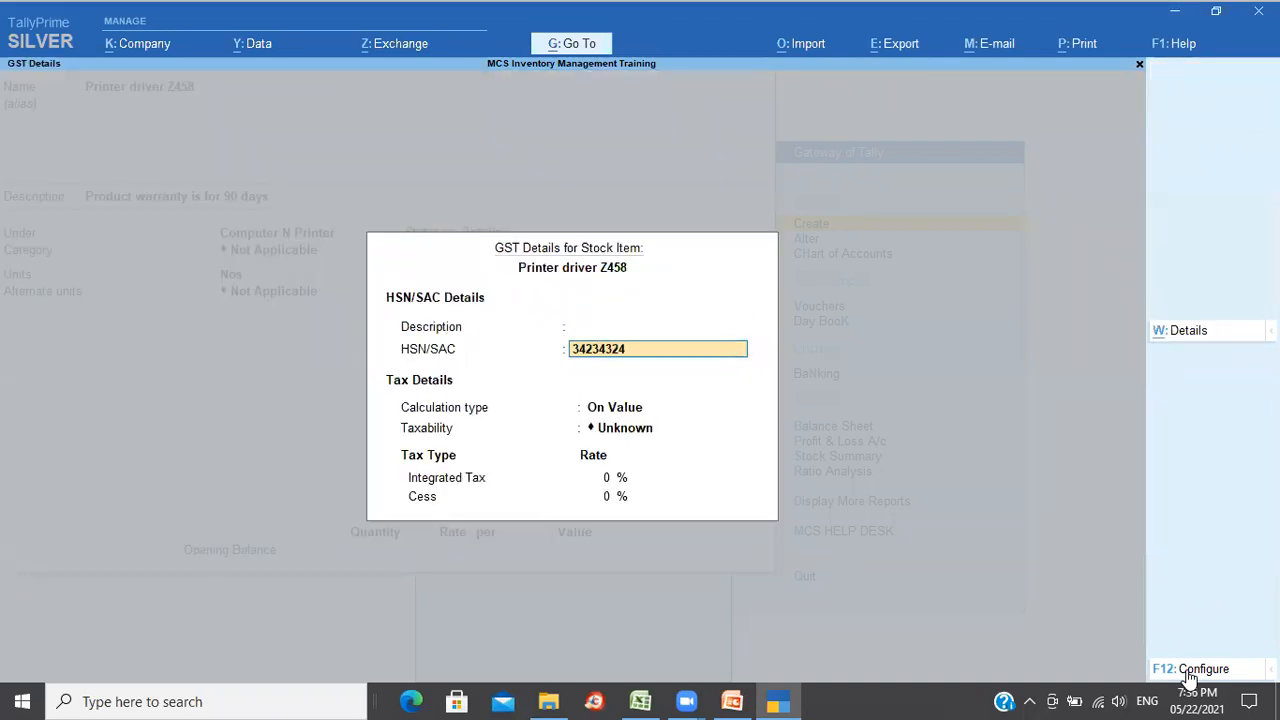
pyautogui.press('Return')
pyautogui.press('Return')
pyautogui.write('t')
pyautogui.press('Return')
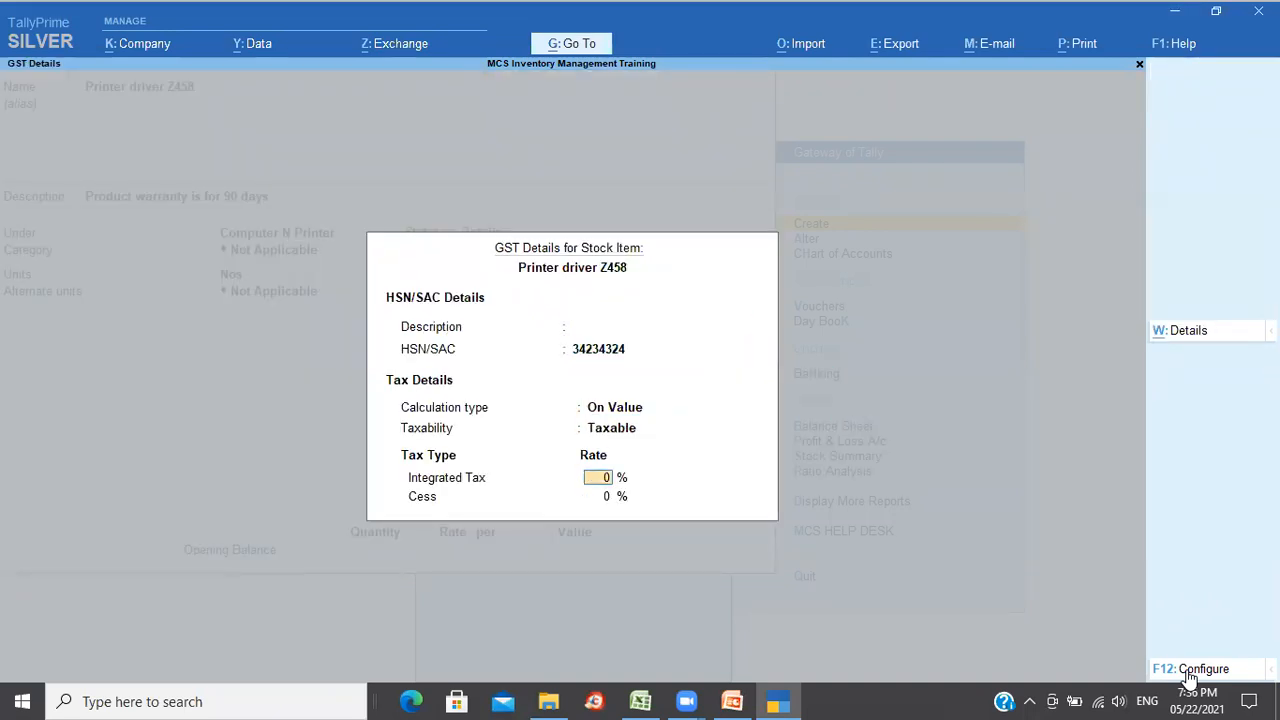
pyautogui.write('28')
pyautogui.press('Return')
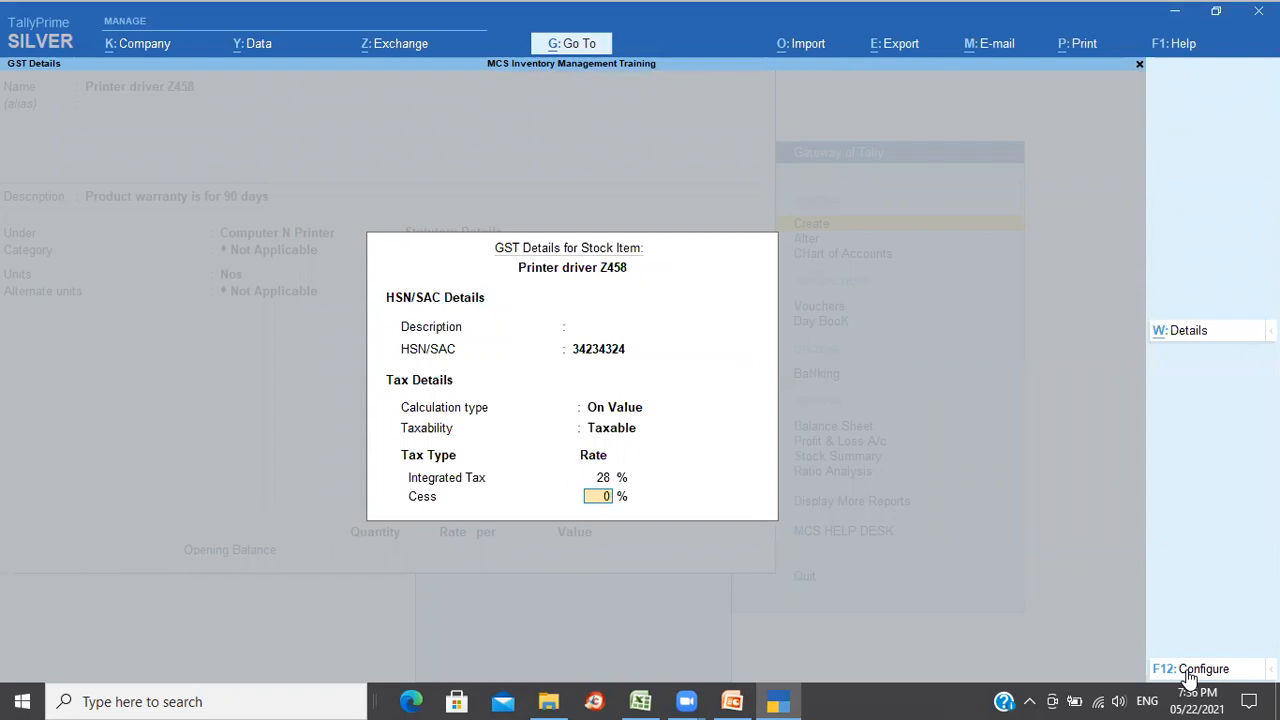
pyautogui.press('Return')
pyautogui.press('Return')
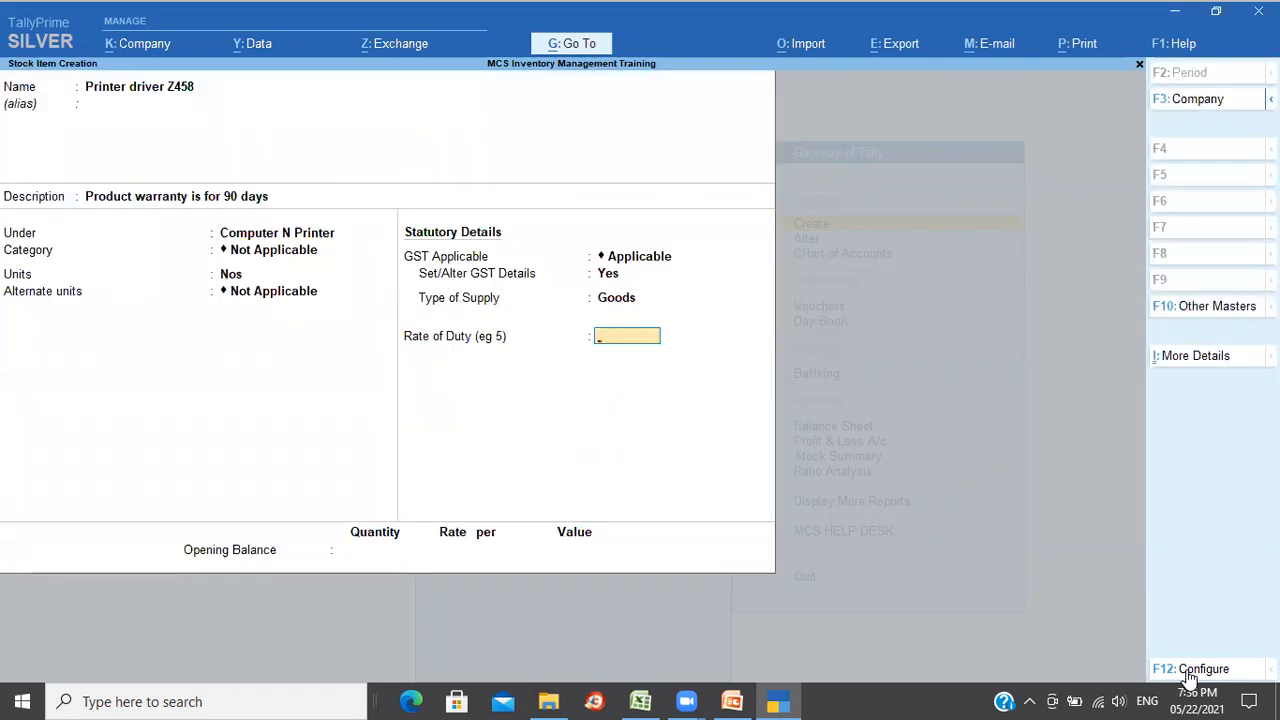
pyautogui.press('Return')
# Step: Enter an opening stock of 5 Nos at 1,350 and save the item
pyautogui.write('5 Nos')
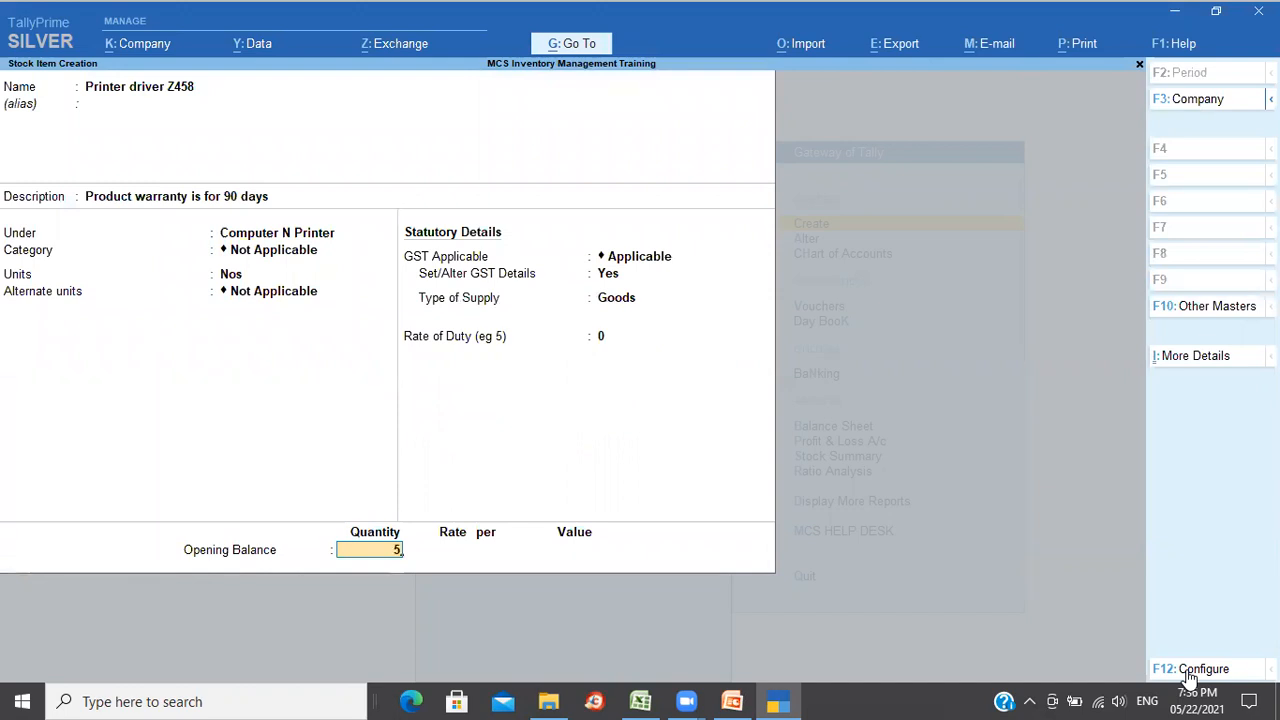
pyautogui.press('Return')
pyautogui.write('1350')
pyautogui.press('Return')
pyautogui.press('Return')
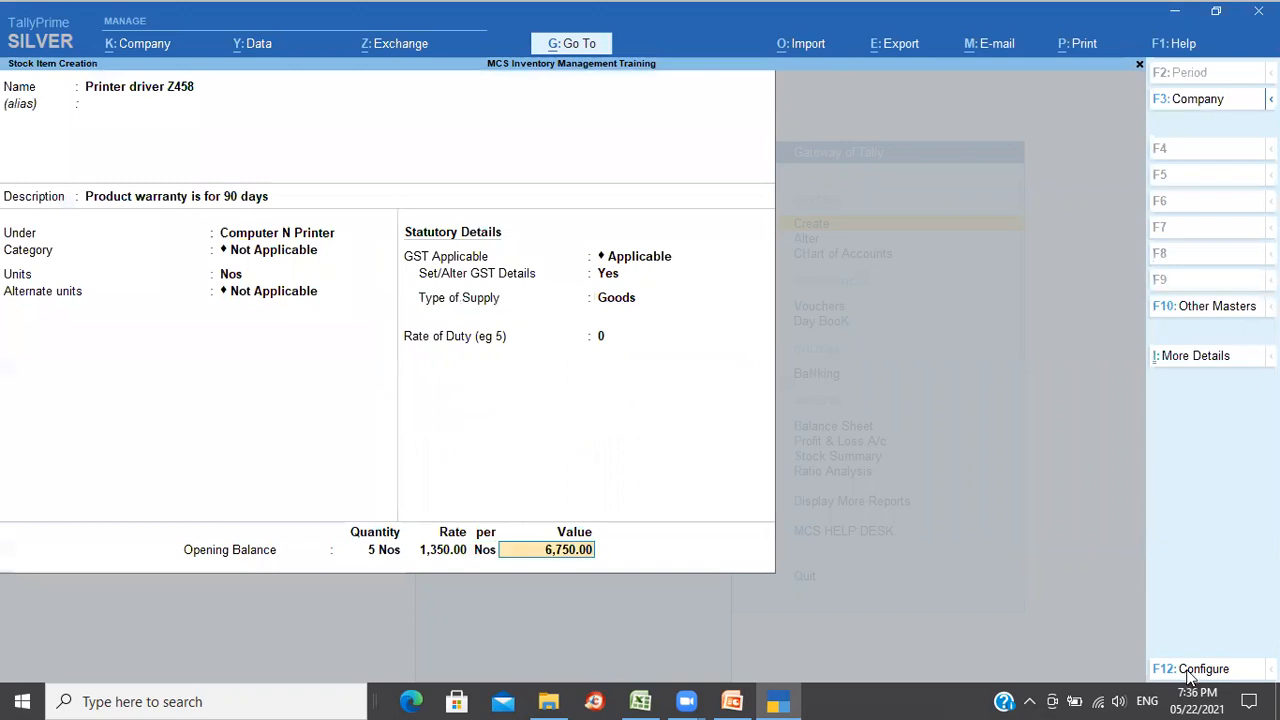
pyautogui.press('Return')
pyautogui.press('Return')
pyautogui.press('Escape')
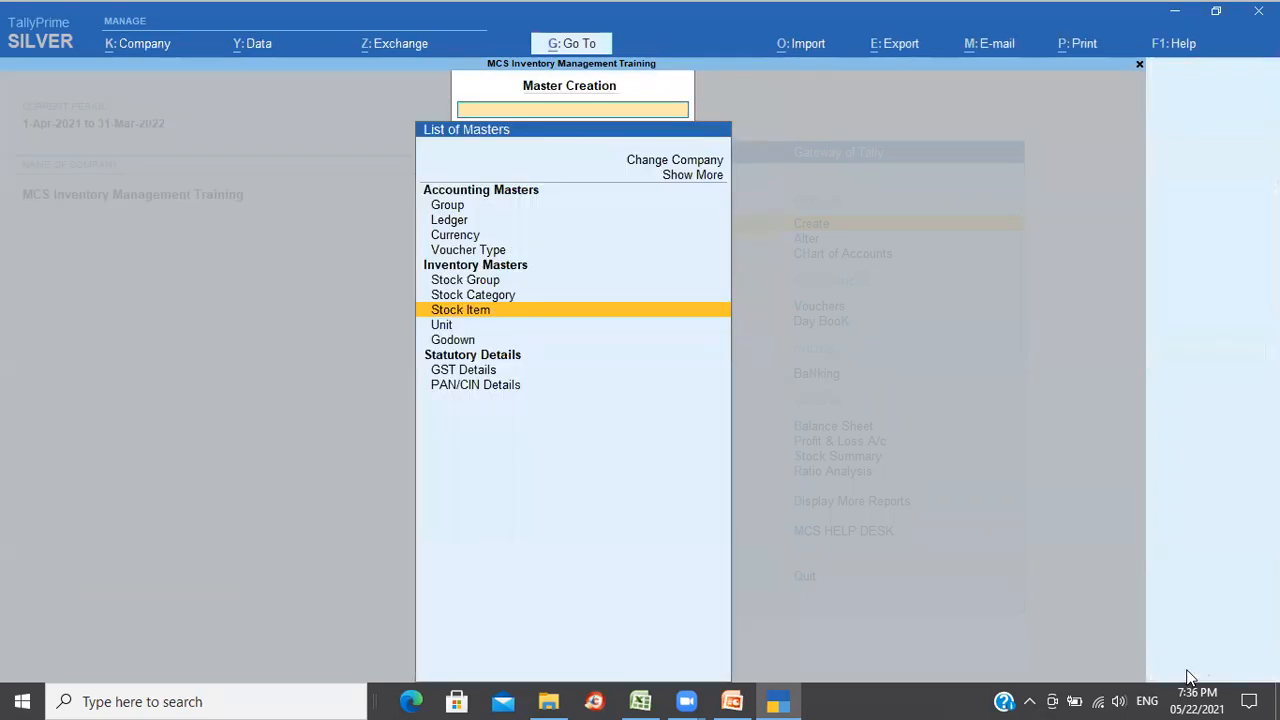
# Step: Start a new Sales voucher and select the customer party ledger, skipping dispatch details
pyautogui.press('Escape')
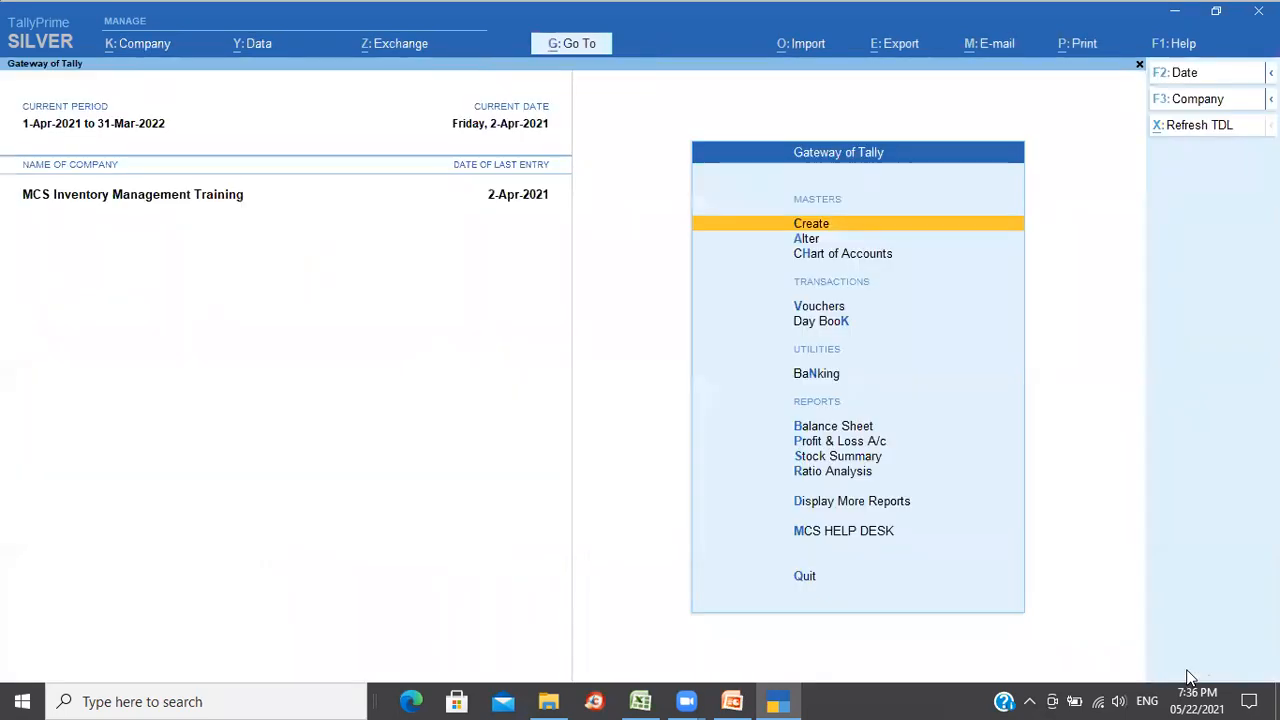
pyautogui.press('v')
pyautogui.press('F9')
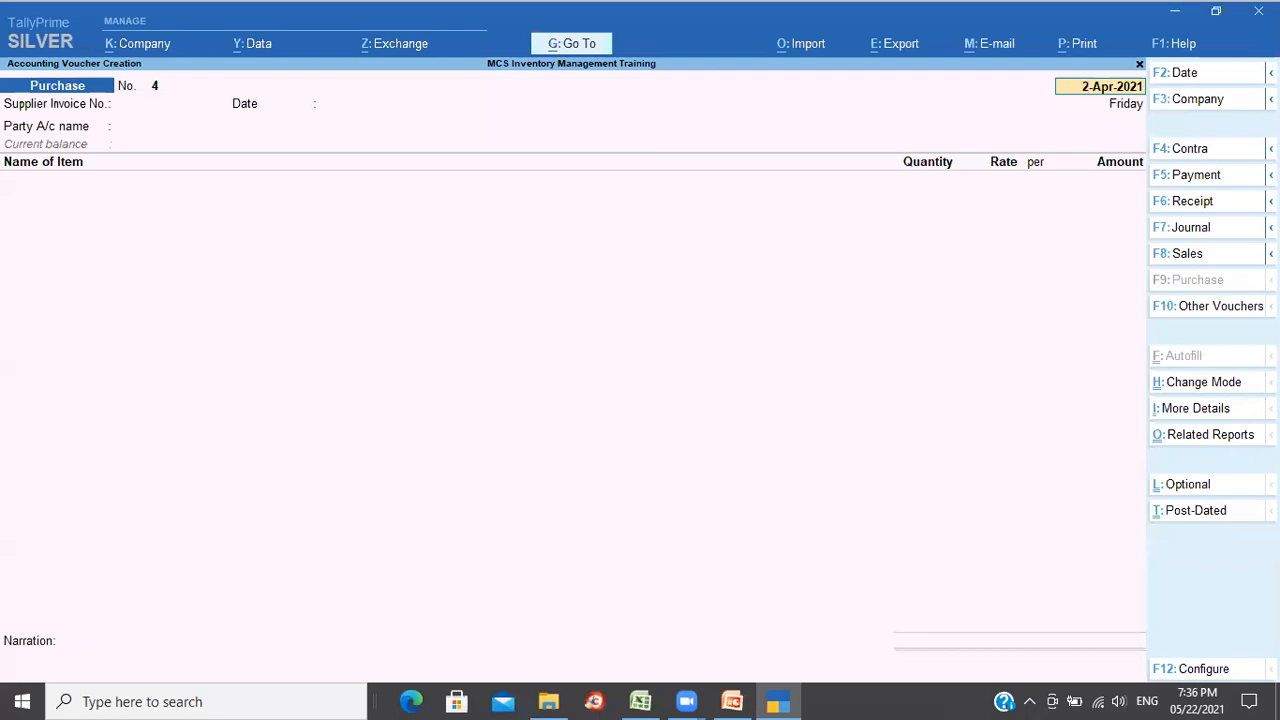
pyautogui.click(1189, 255)
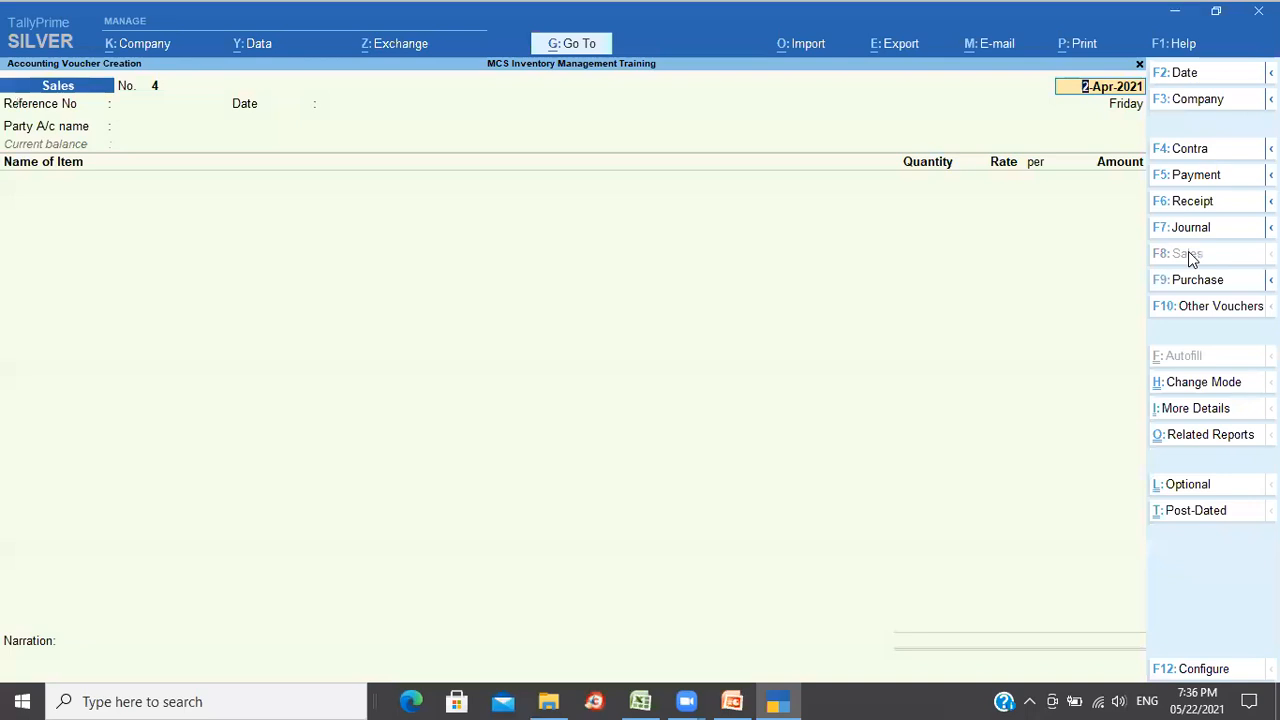
pyautogui.press('Return')
pyautogui.press('Return')
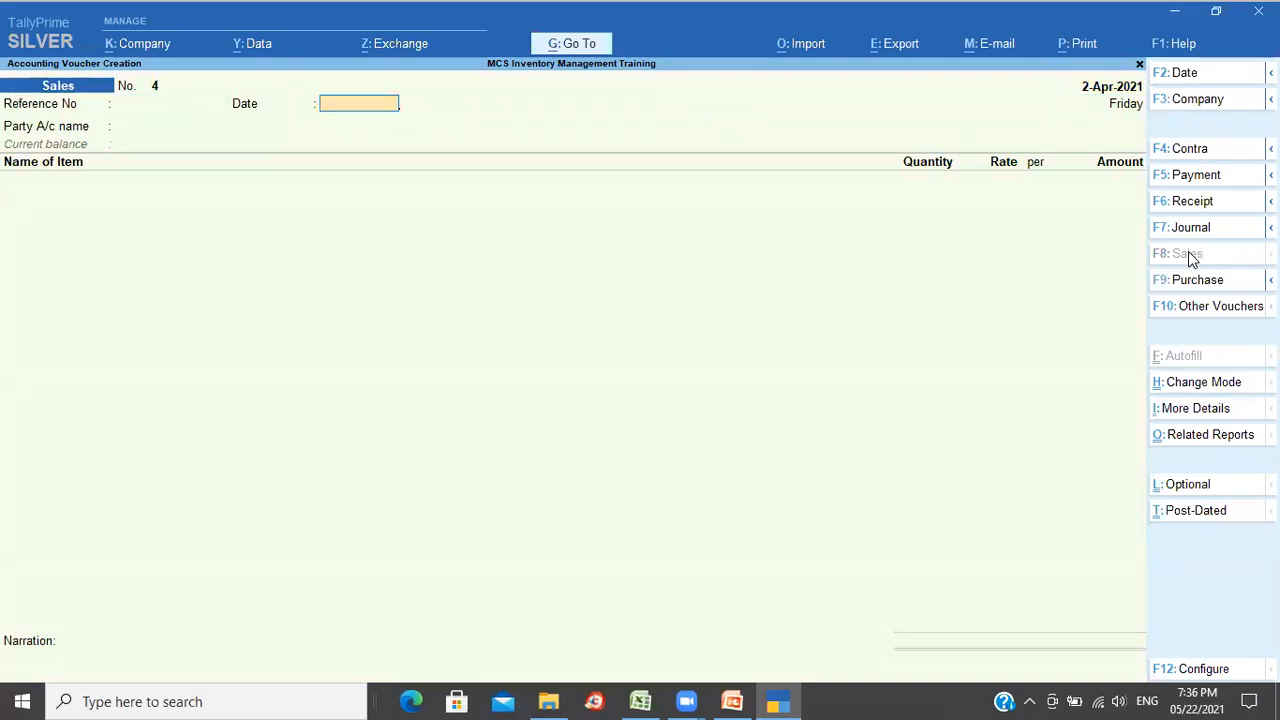
pyautogui.press('Return')
pyautogui.press('Down')
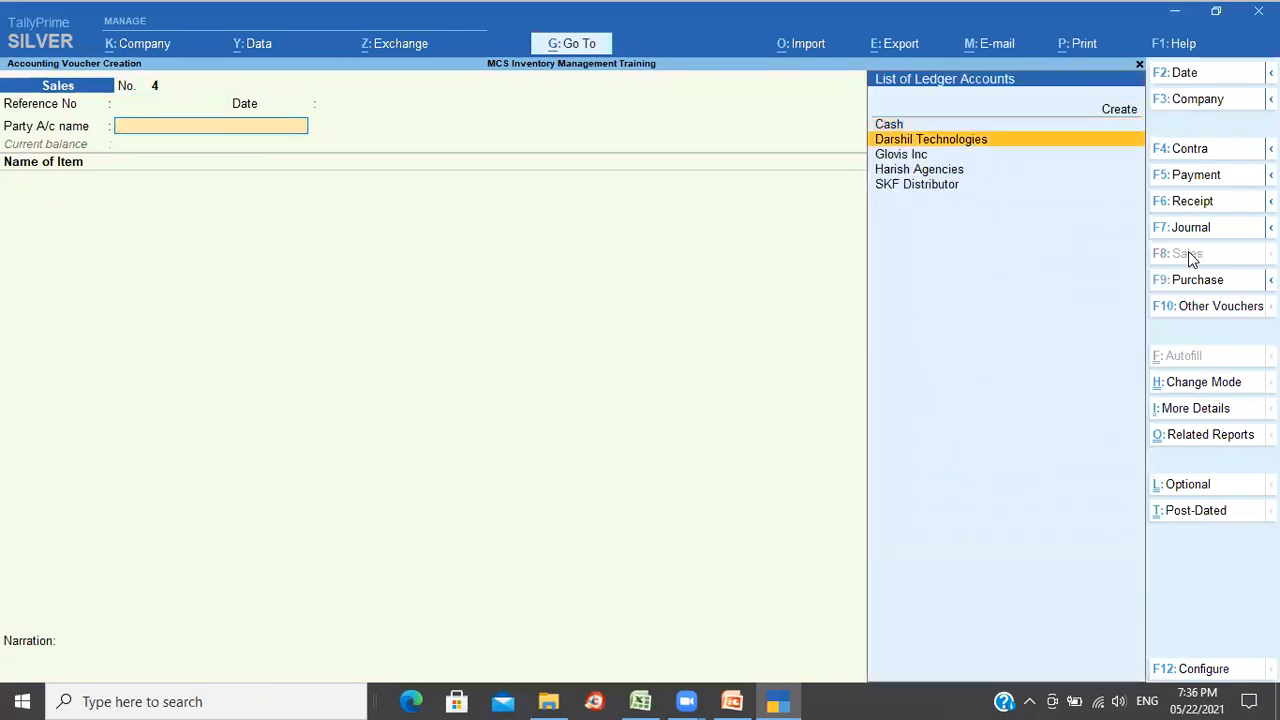
pyautogui.press('Return')
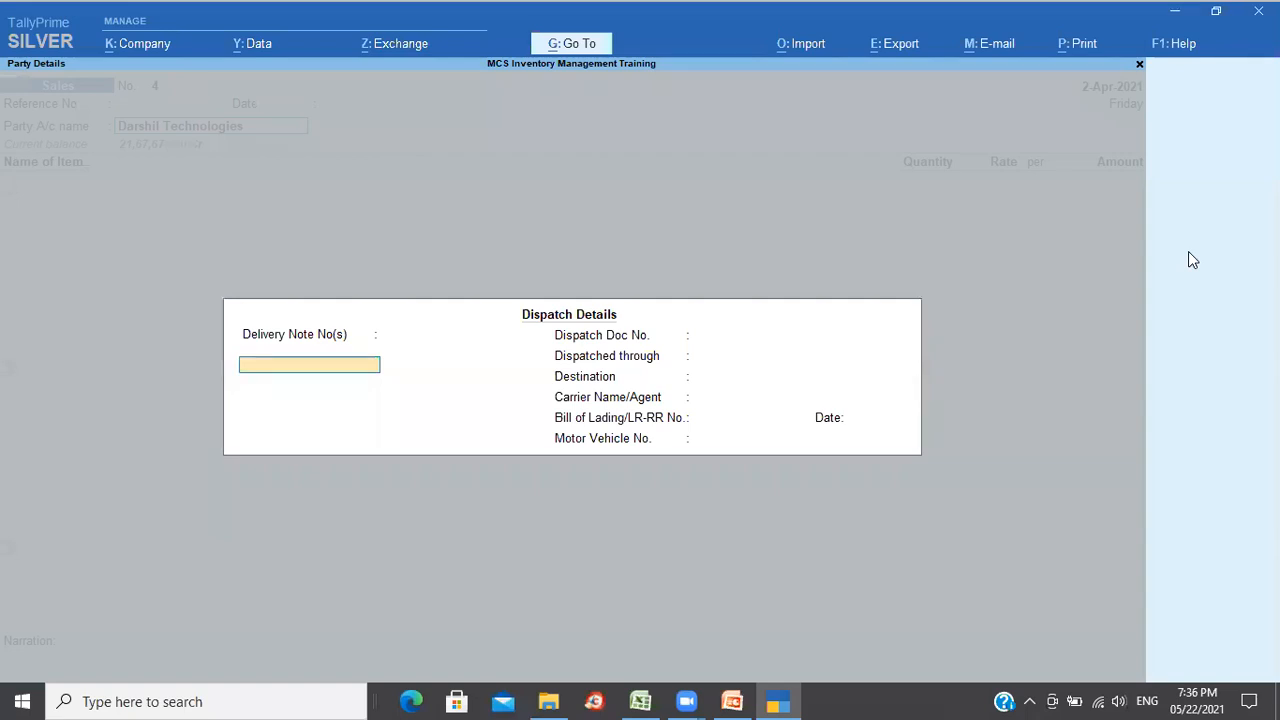
pyautogui.hotkey('ctrl', 'a')
pyautogui.hotkey('ctrl', 'a')
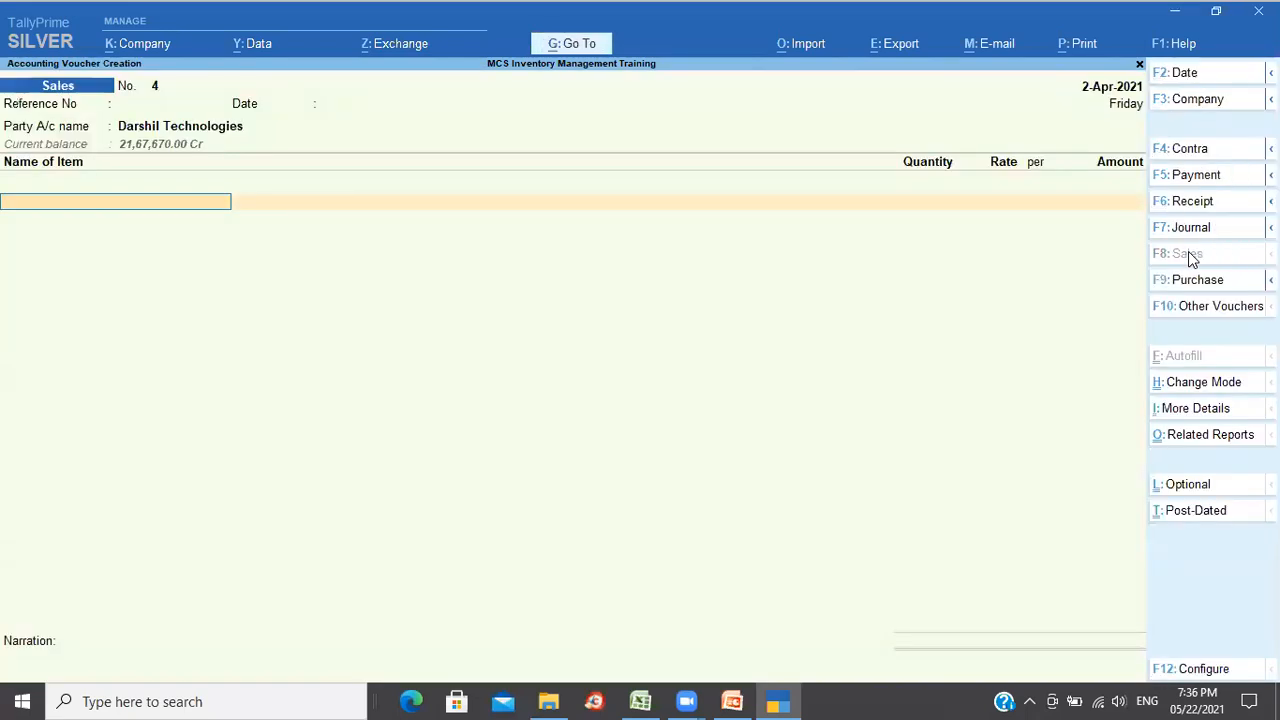
# Step: Choose Printer driver Z458 as the voucher's first item
pyautogui.write('P')
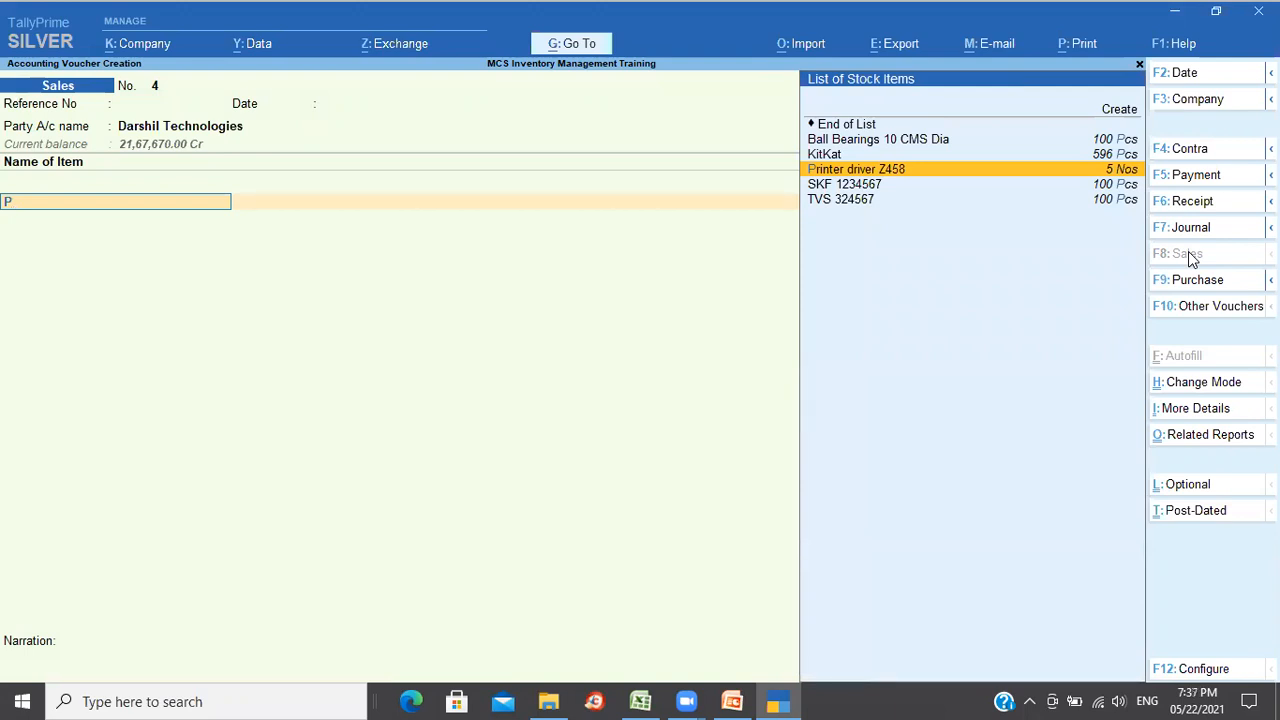
pyautogui.press('Return')
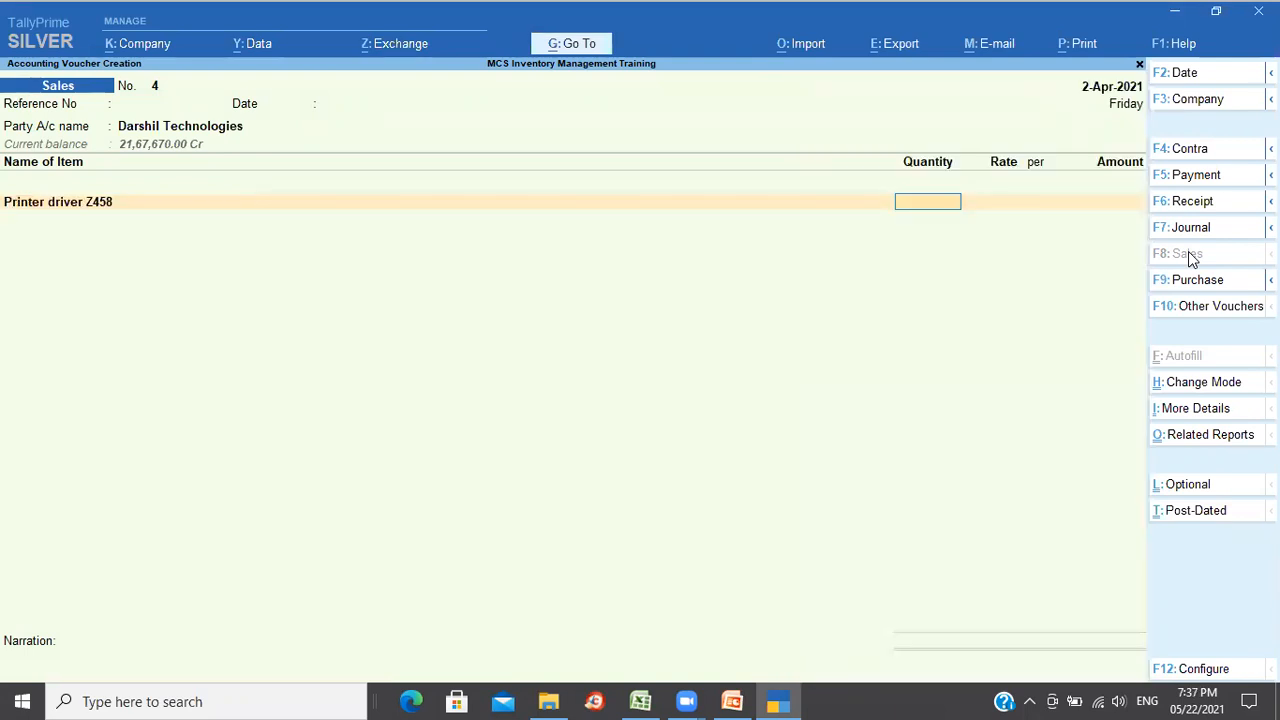
pyautogui.press('BackSpace')
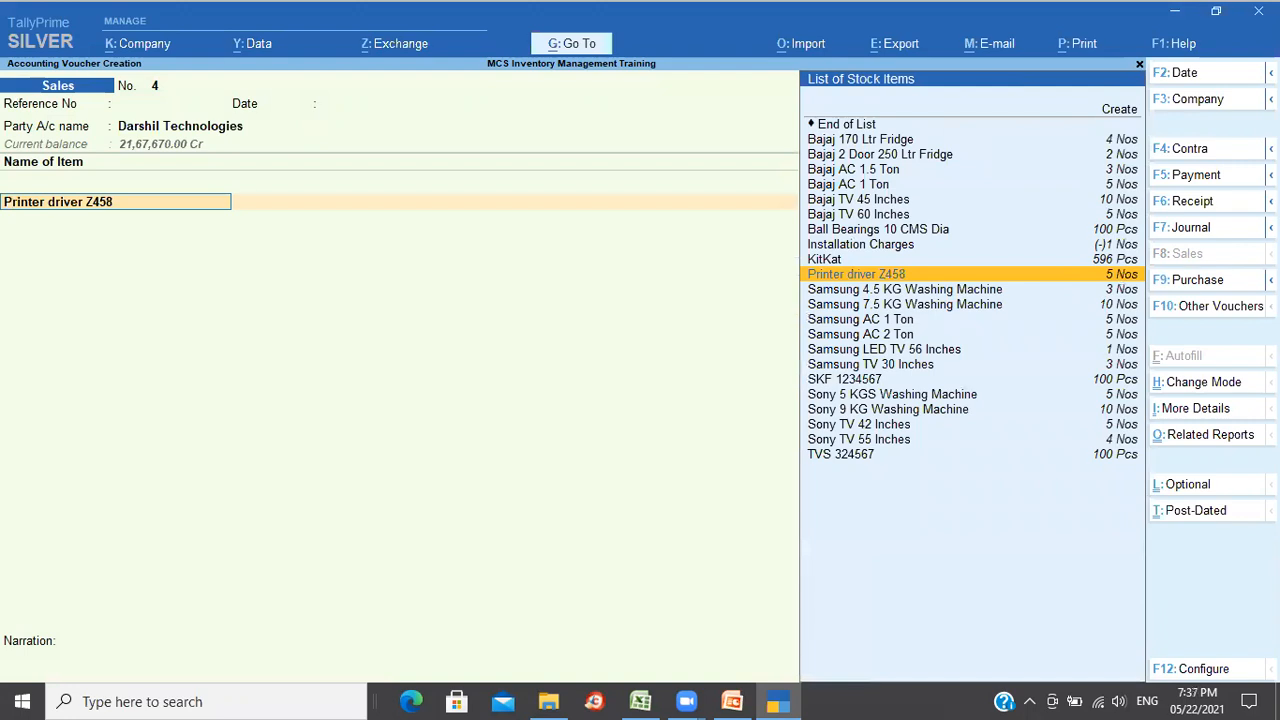
# Step: Turn on Provide Additional Descriptions for Stock Items in the voucher configuration
pyautogui.click(1189, 674)
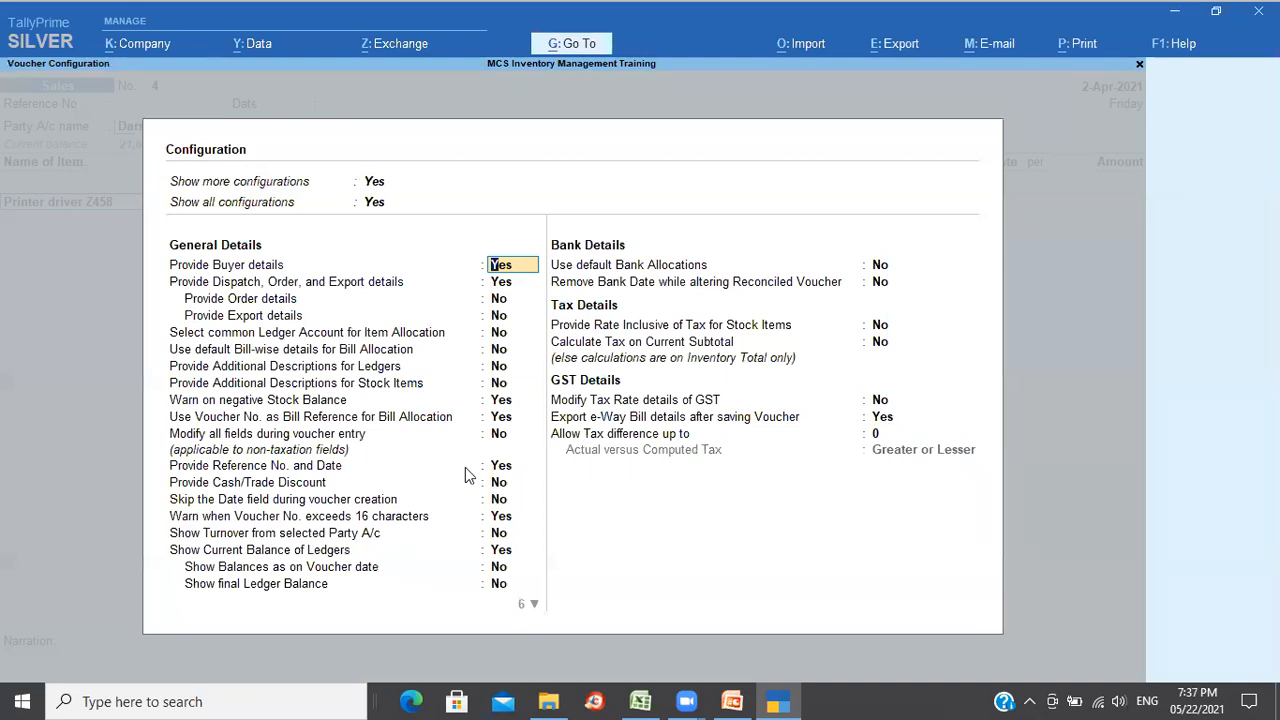
pyautogui.click(497, 384)
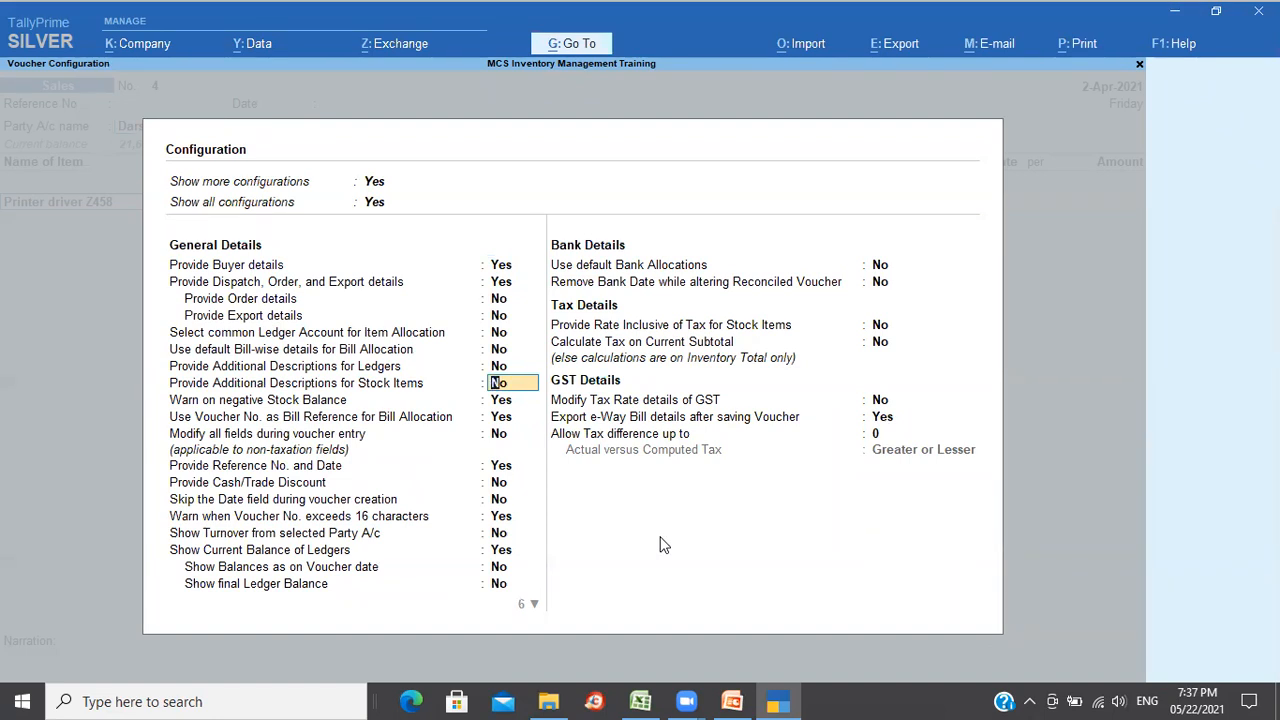
pyautogui.write('y')
pyautogui.press('Return')
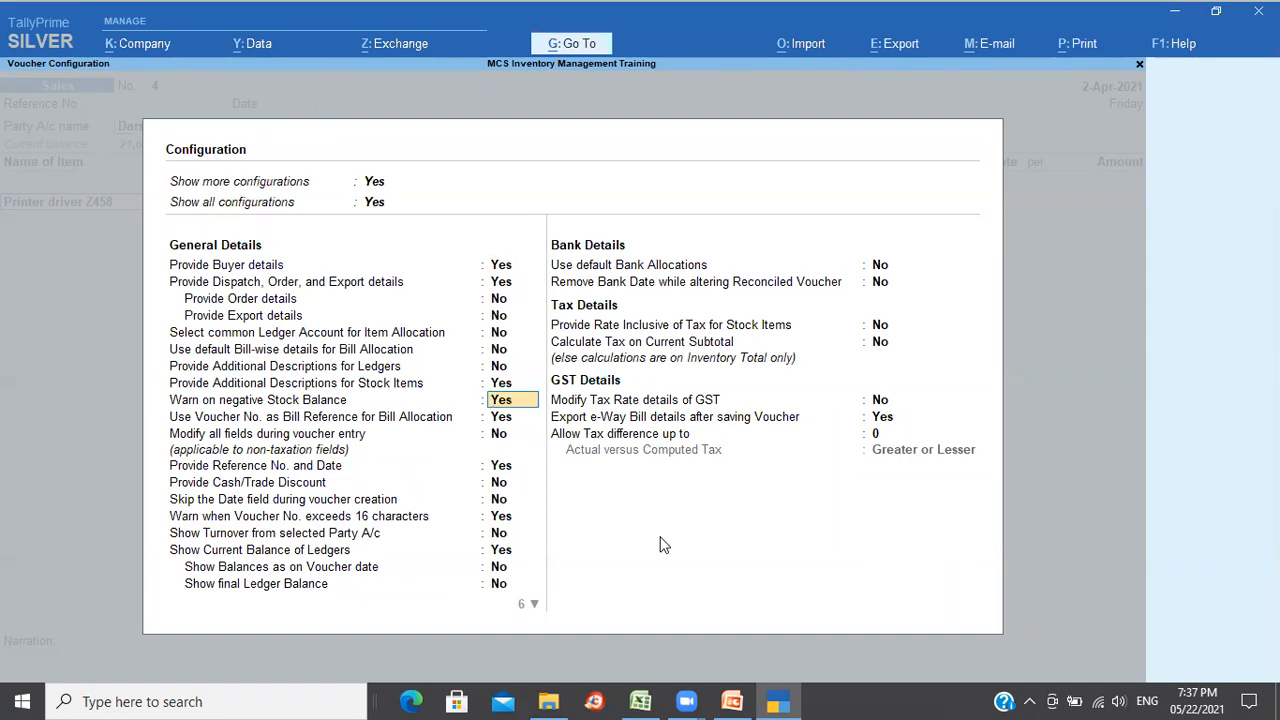
pyautogui.hotkey('ctrl', 'a')
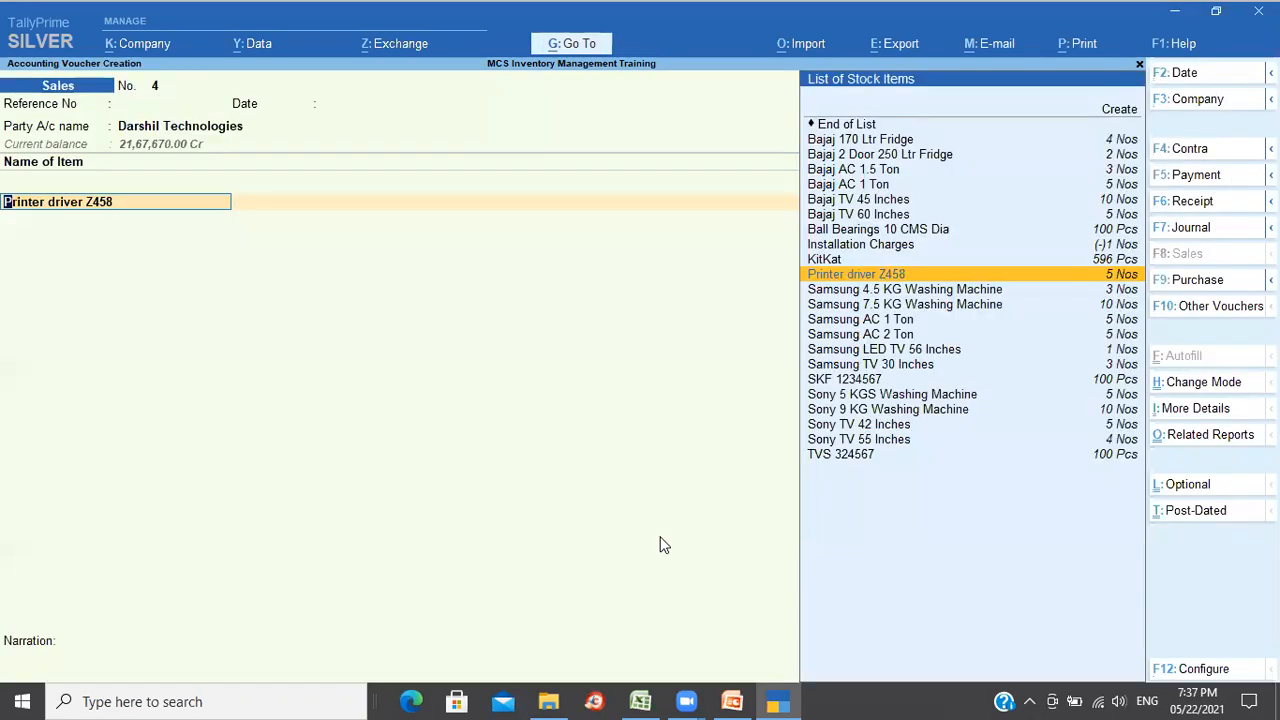
# Step: Add the warranty and 'Sl No.: 432543532t3' description lines, then bill 1 Nos at 1,800
pyautogui.press('Return')
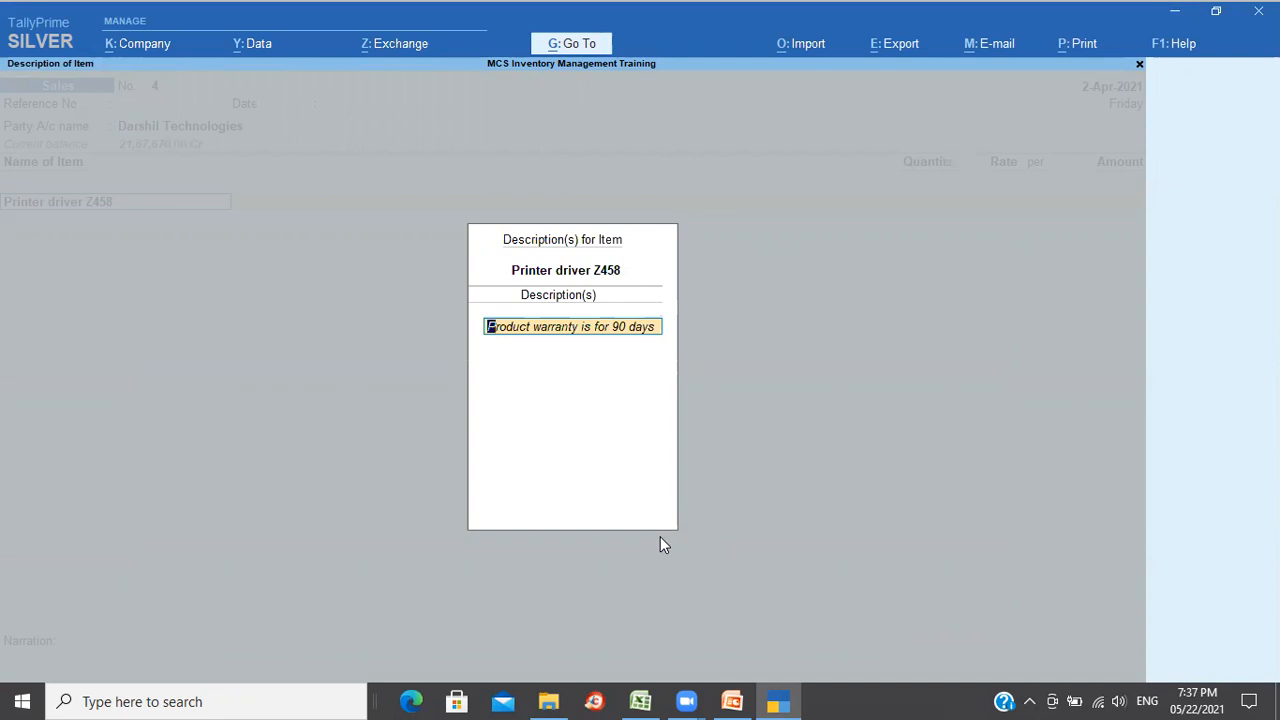
pyautogui.press('Return')
pyautogui.write('Sl No.: 432543532t3')
pyautogui.press('Return')
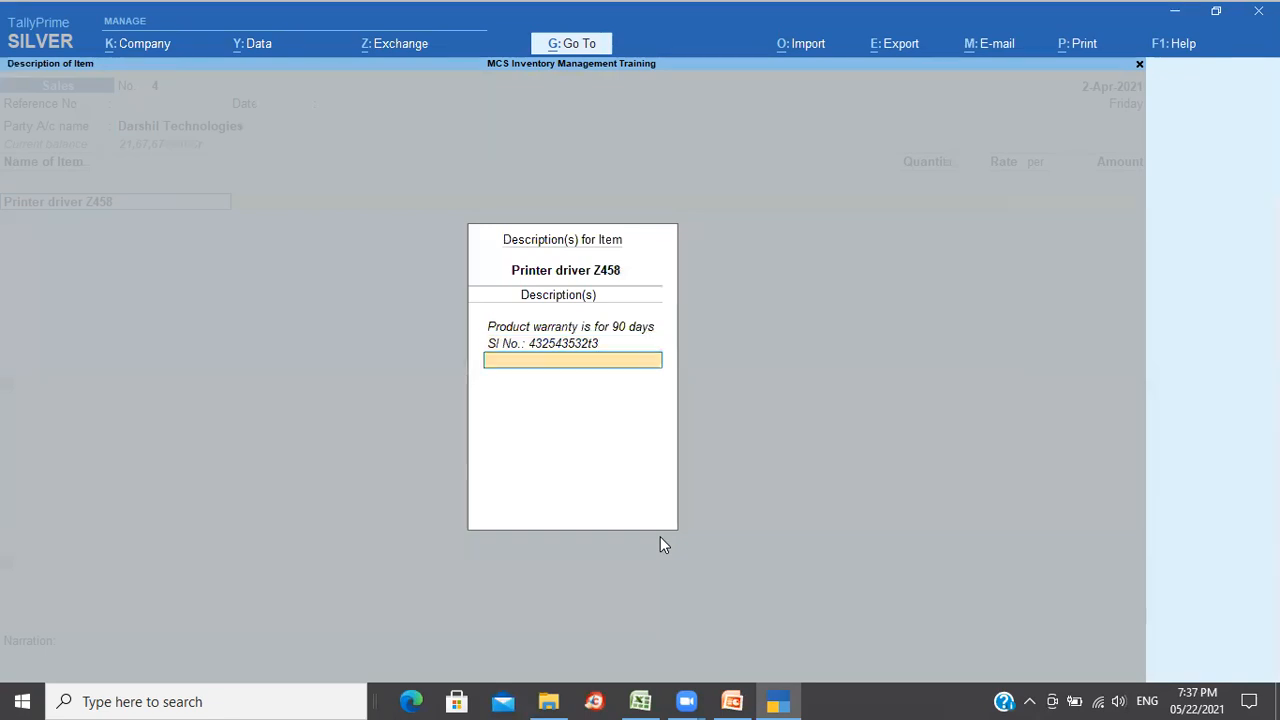
pyautogui.press('Return')
pyautogui.write('1')
pyautogui.press('Return')
pyautogui.write('1,800')
pyautogui.press('Return')
pyautogui.press('Return')
pyautogui.press('Return')
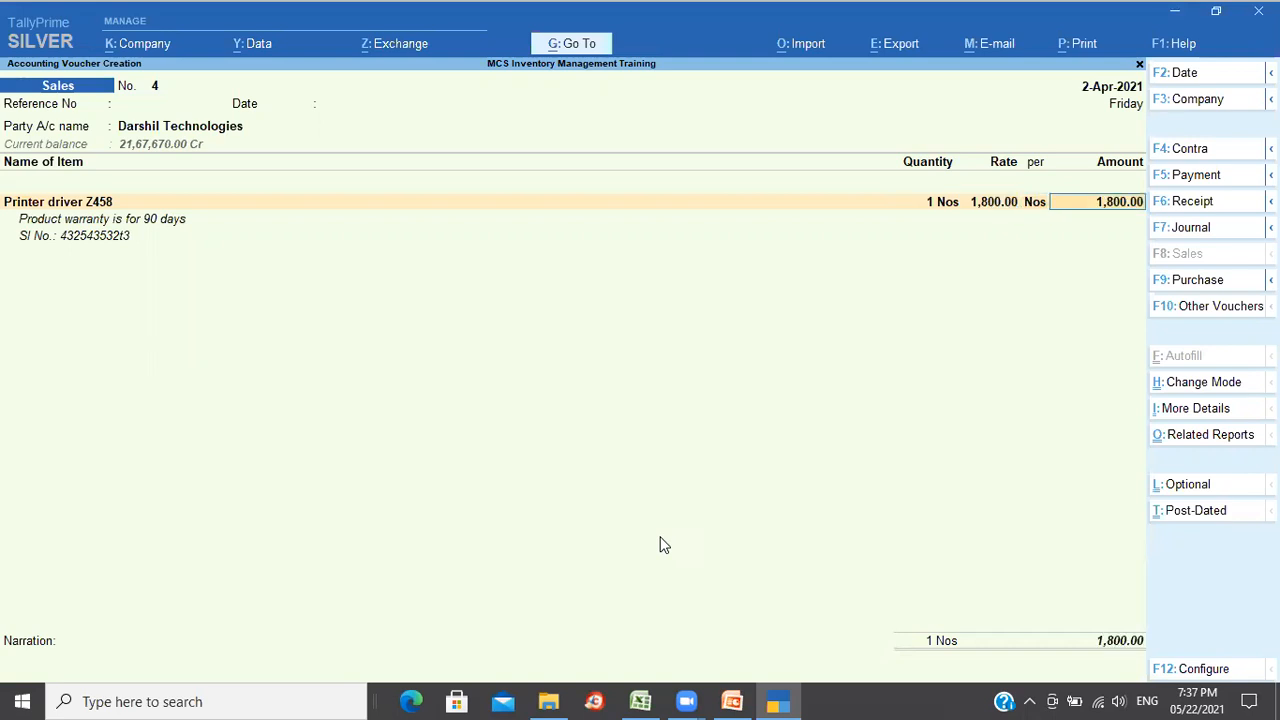
# Step: Add Output CGST and Output SGST ledgers at 252.00 each
pyautogui.press('Return')
pyautogui.press('Return')
pyautogui.press('Return')
pyautogui.press('Return')
pyautogui.press('Return')
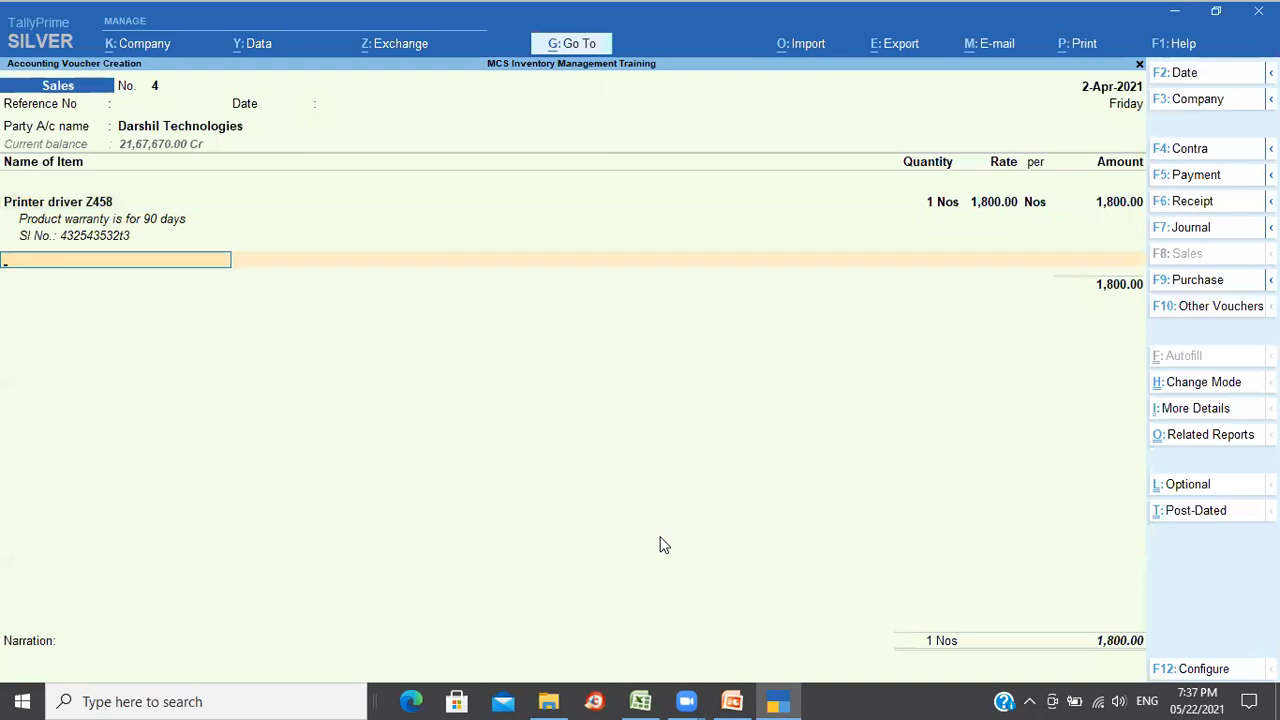
pyautogui.press('Return')
pyautogui.write('Out')
pyautogui.press('Return')
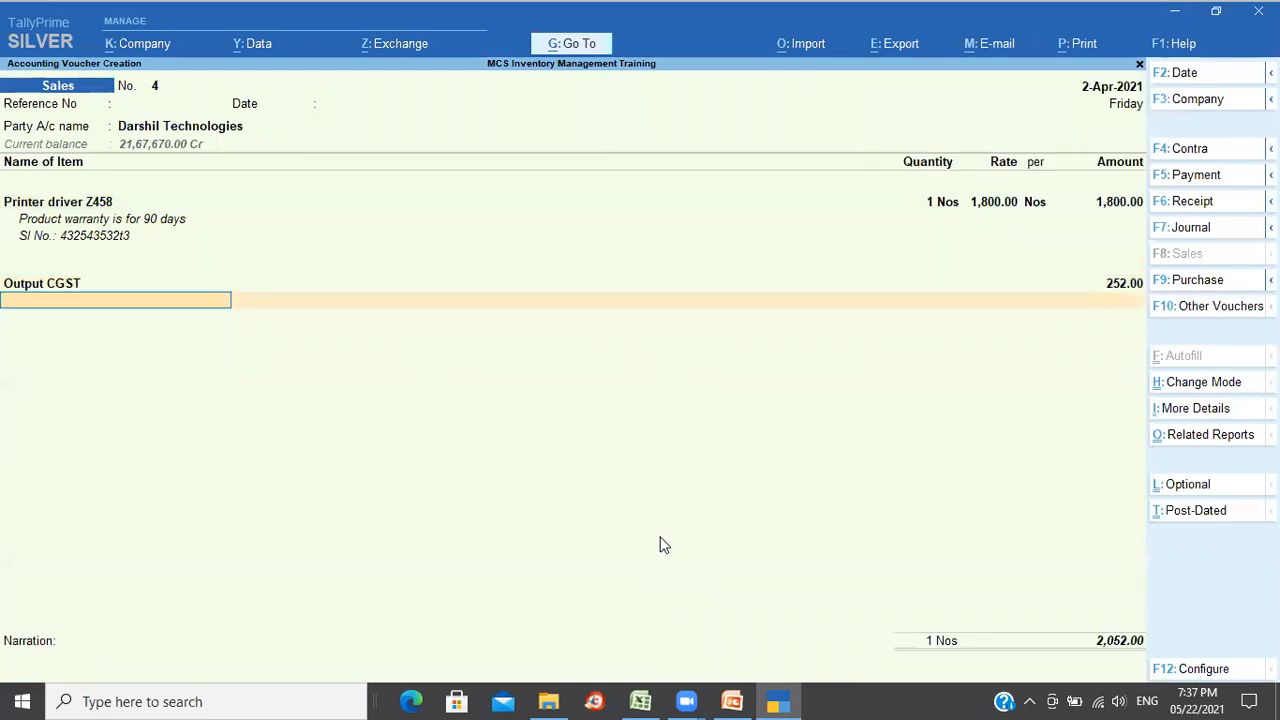
pyautogui.write('Out')
pyautogui.press('Down')
pyautogui.press('Return')
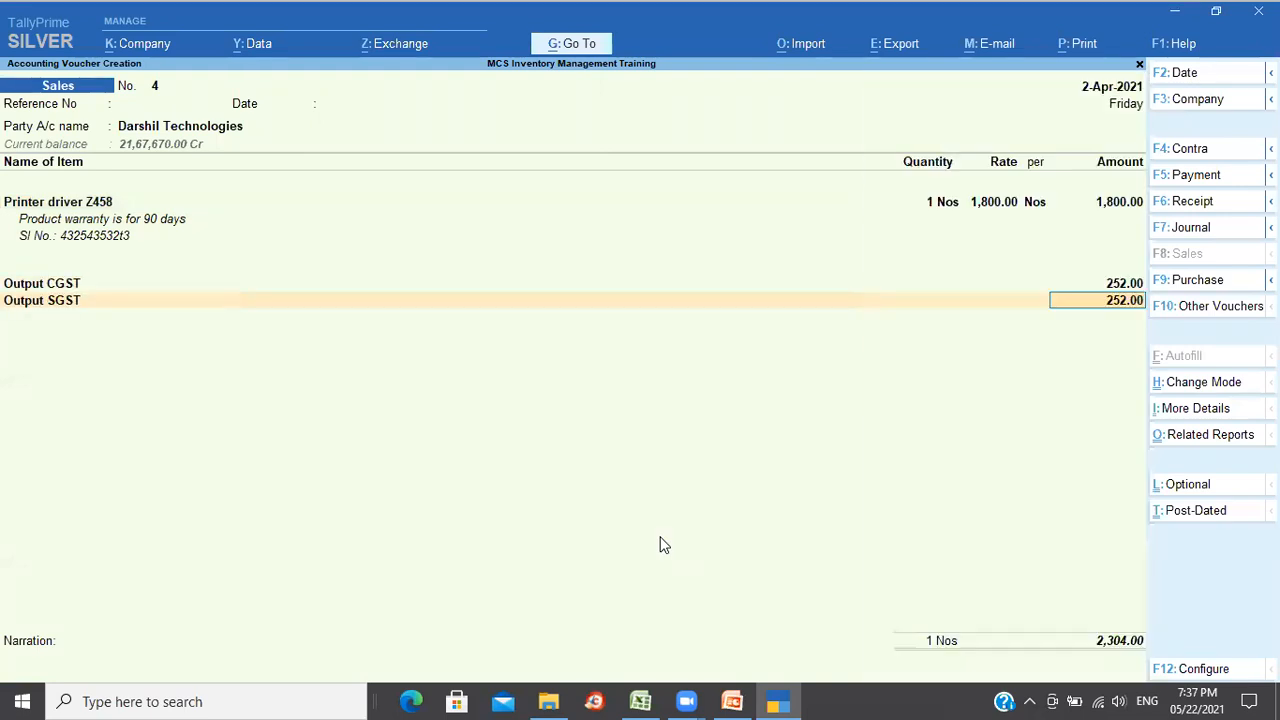
pyautogui.press('Return')
# Step: Accept a New Ref bill of 2,304.00, save the voucher, and reopen voucher No. 4
pyautogui.press('Return')
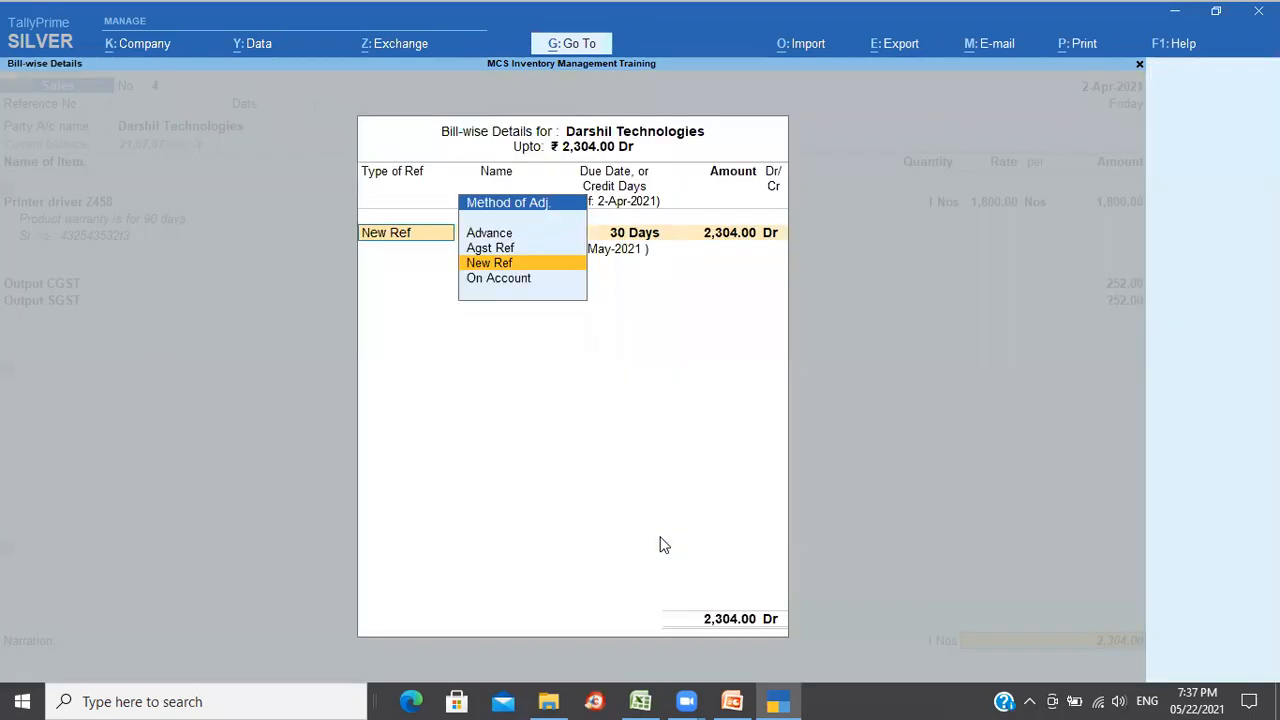
pyautogui.press('Return')
pyautogui.press('Return')
pyautogui.press('Return')
pyautogui.press('Return')
pyautogui.press('Return')
pyautogui.press('Return')
pyautogui.write('tet')
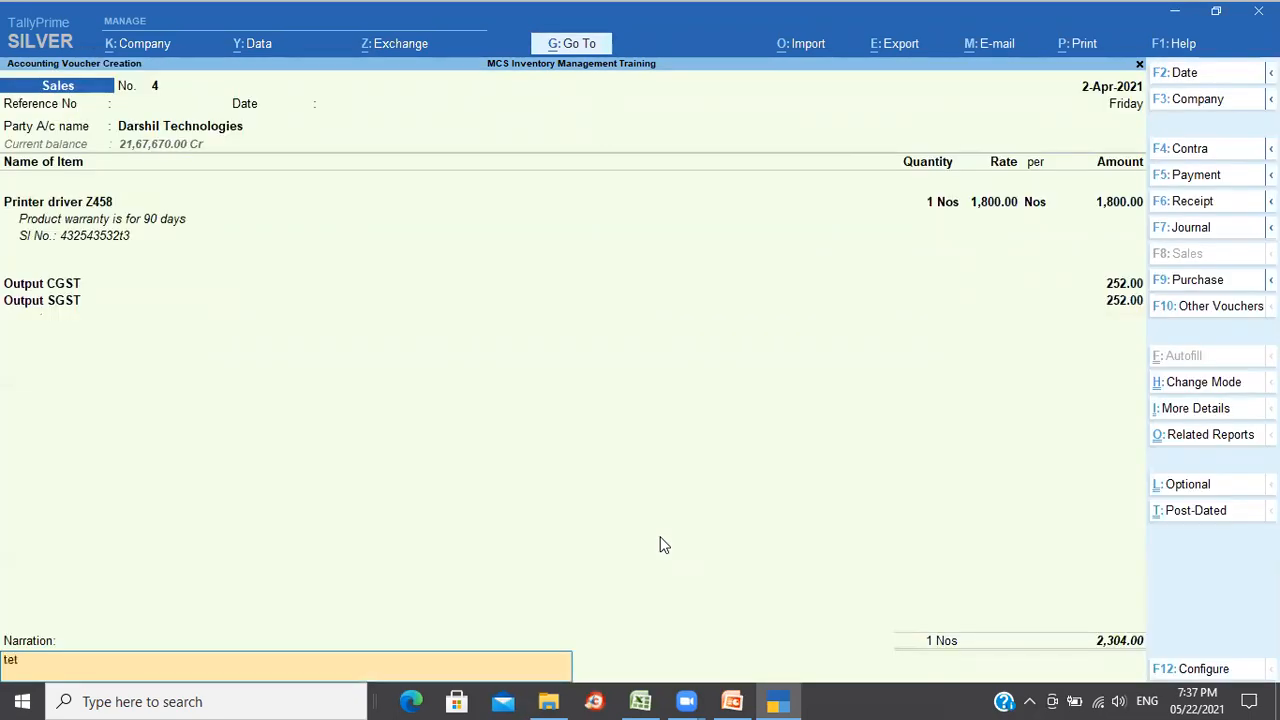
pyautogui.press('Return')
pyautogui.press('Return')
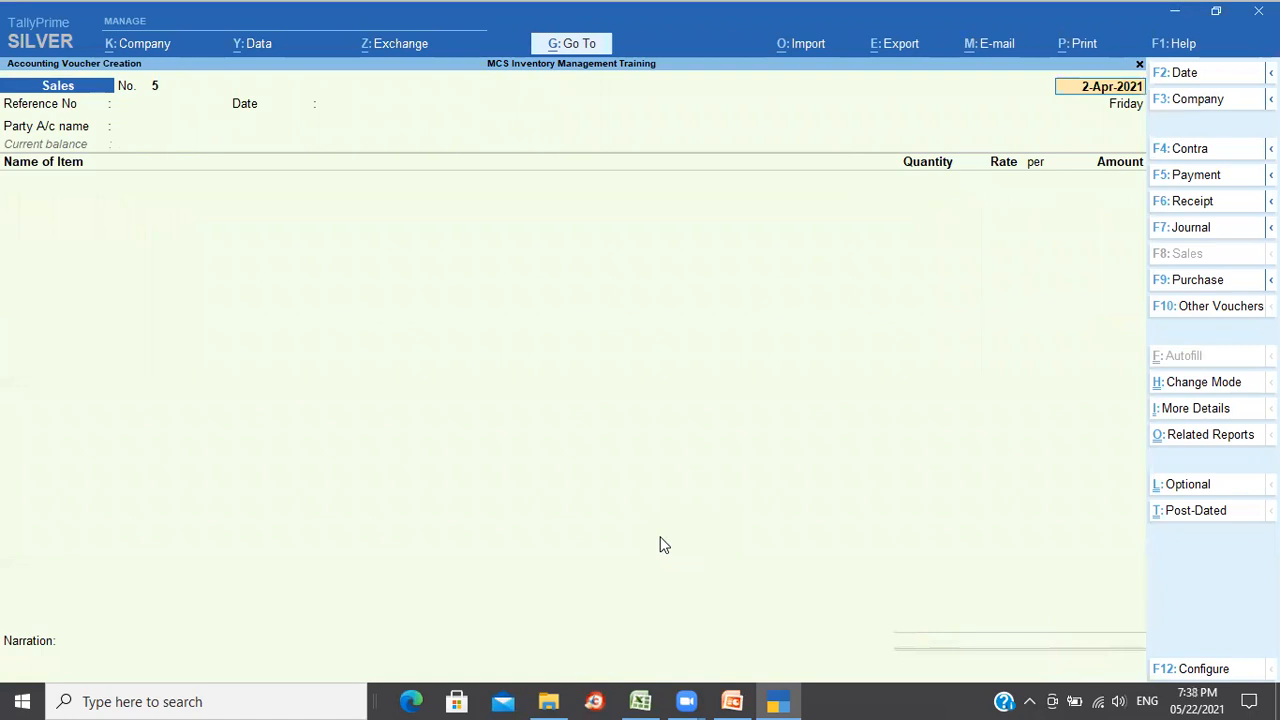
pyautogui.press('pageup')
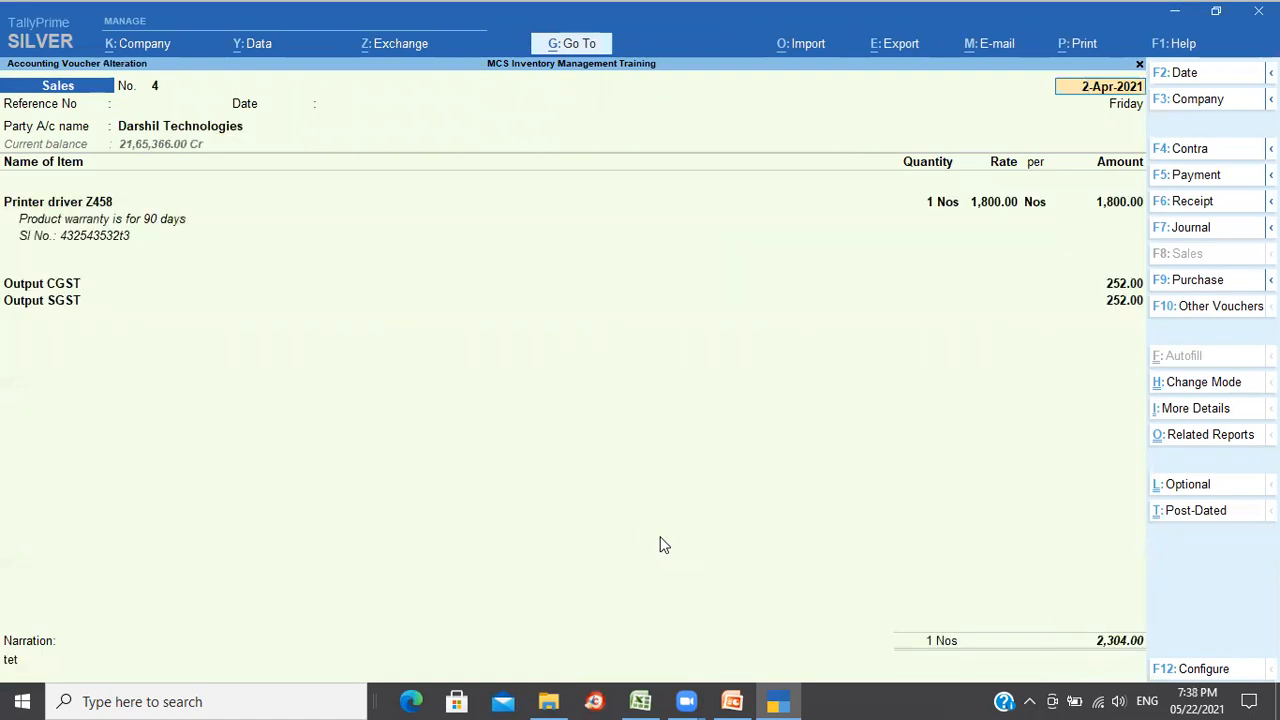
# Step: Enable Show Additional Descriptions for Stock Items in print settings and preview the Tax Invoice
pyautogui.press('ctrl')
pyautogui.hotkey('ctrl', 'p')
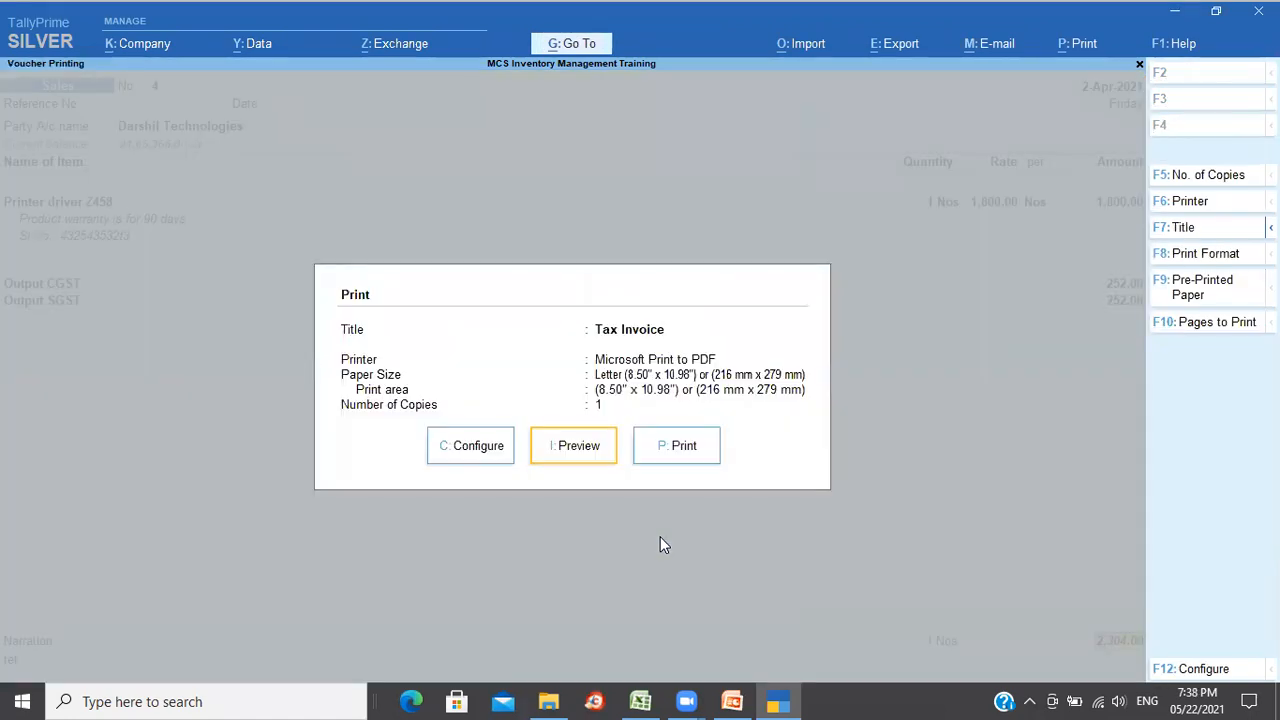
pyautogui.press('c')
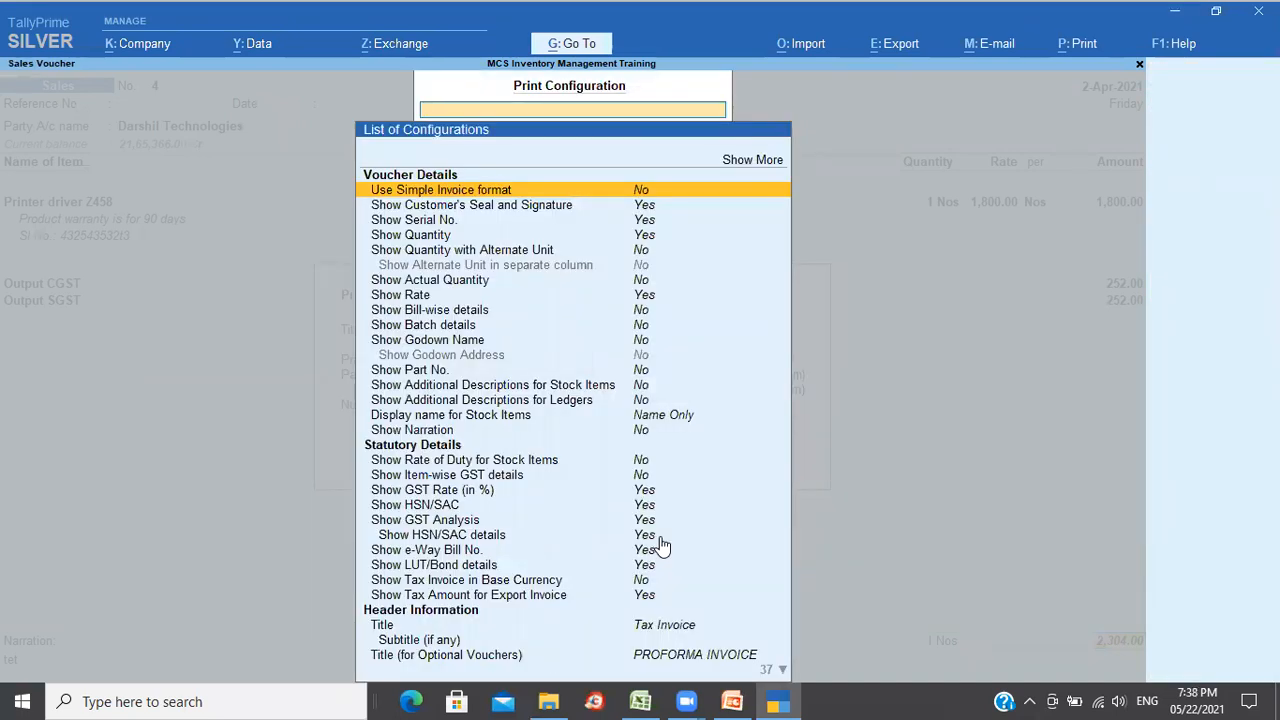
pyautogui.press('Down')
pyautogui.press('Down')
pyautogui.press('Down')
pyautogui.press('Down')
pyautogui.press('Down')
pyautogui.press('Down')
pyautogui.press('Down')
pyautogui.press('Down')
pyautogui.press('Down')
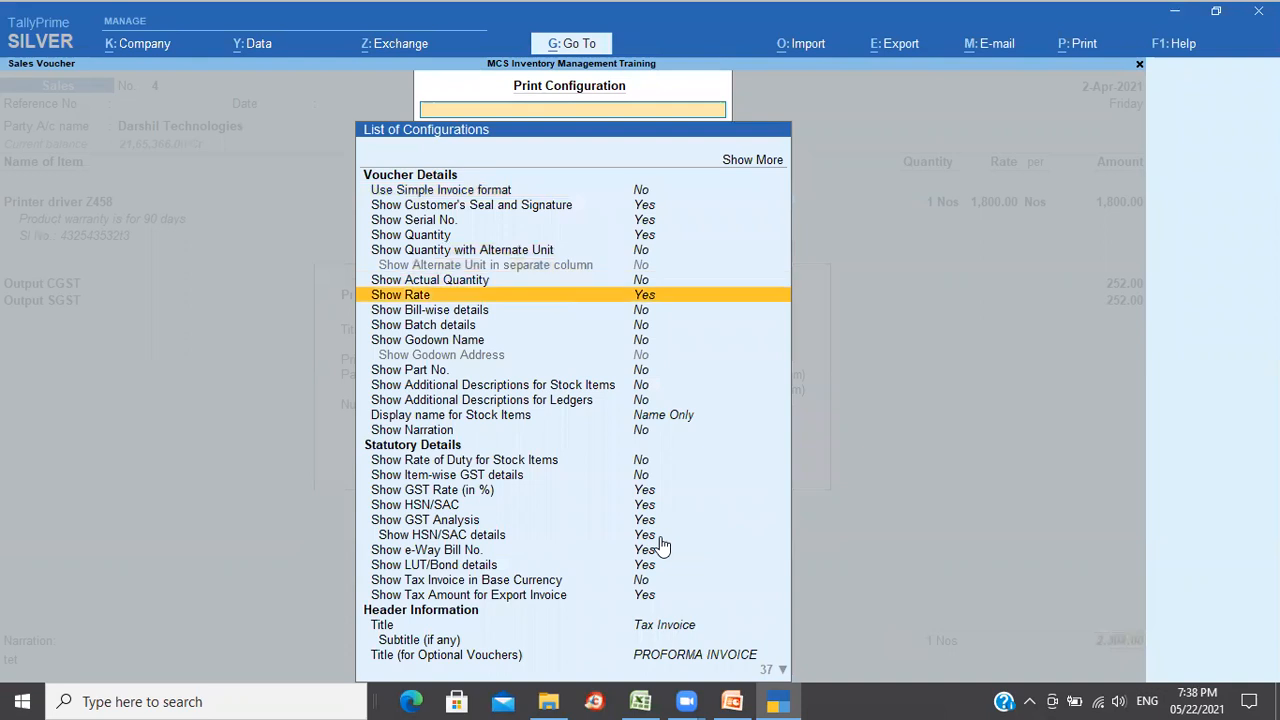
pyautogui.press('Down')
pyautogui.press('Down')
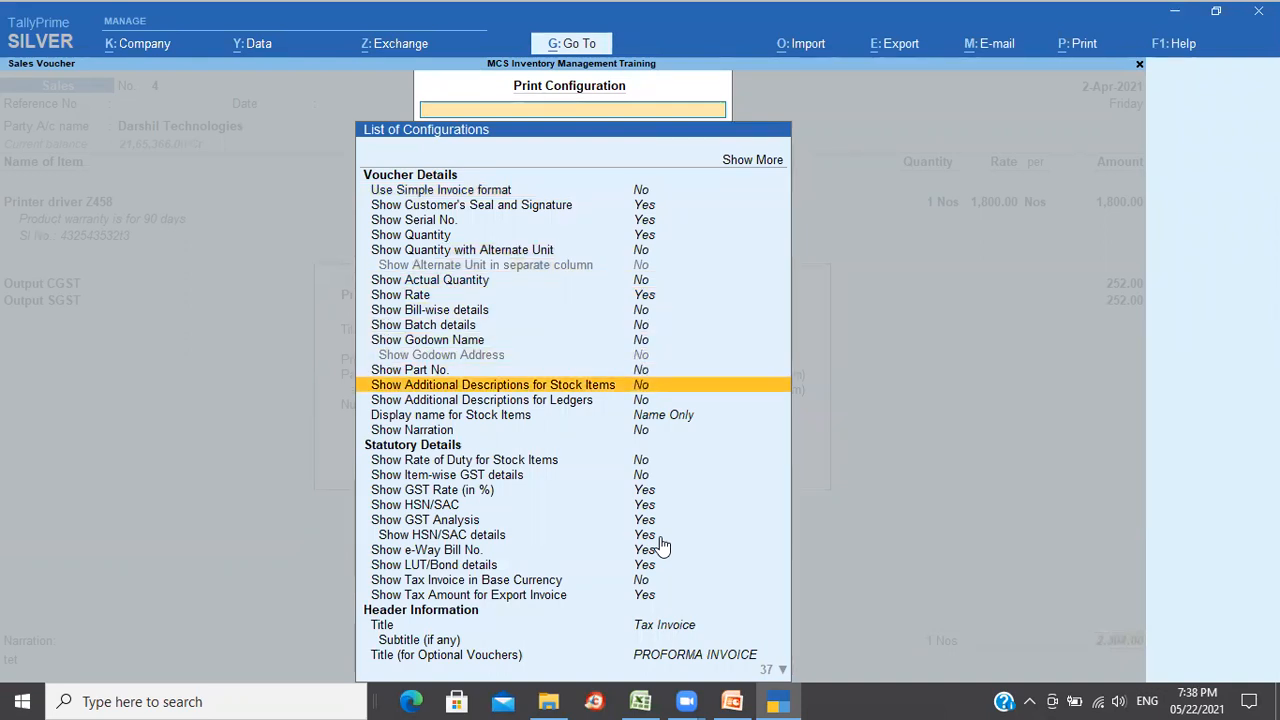
pyautogui.press('Return')
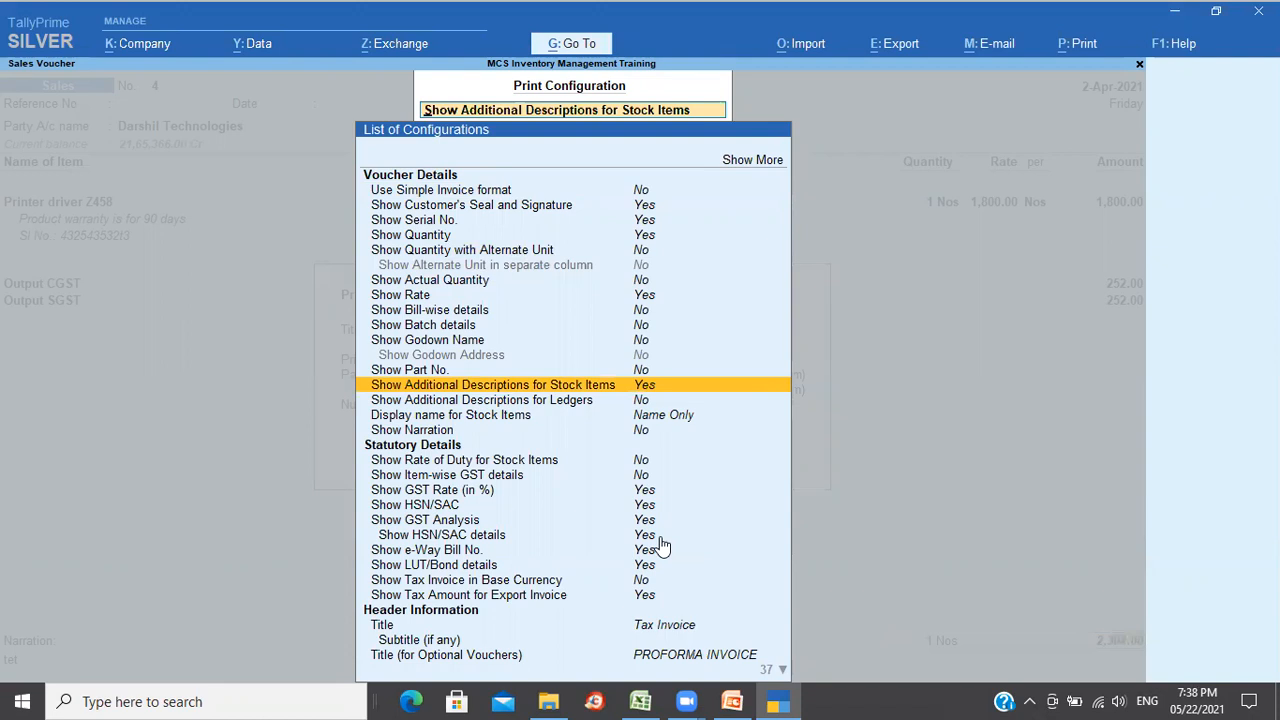
pyautogui.press('Escape')
pyautogui.press('Right')
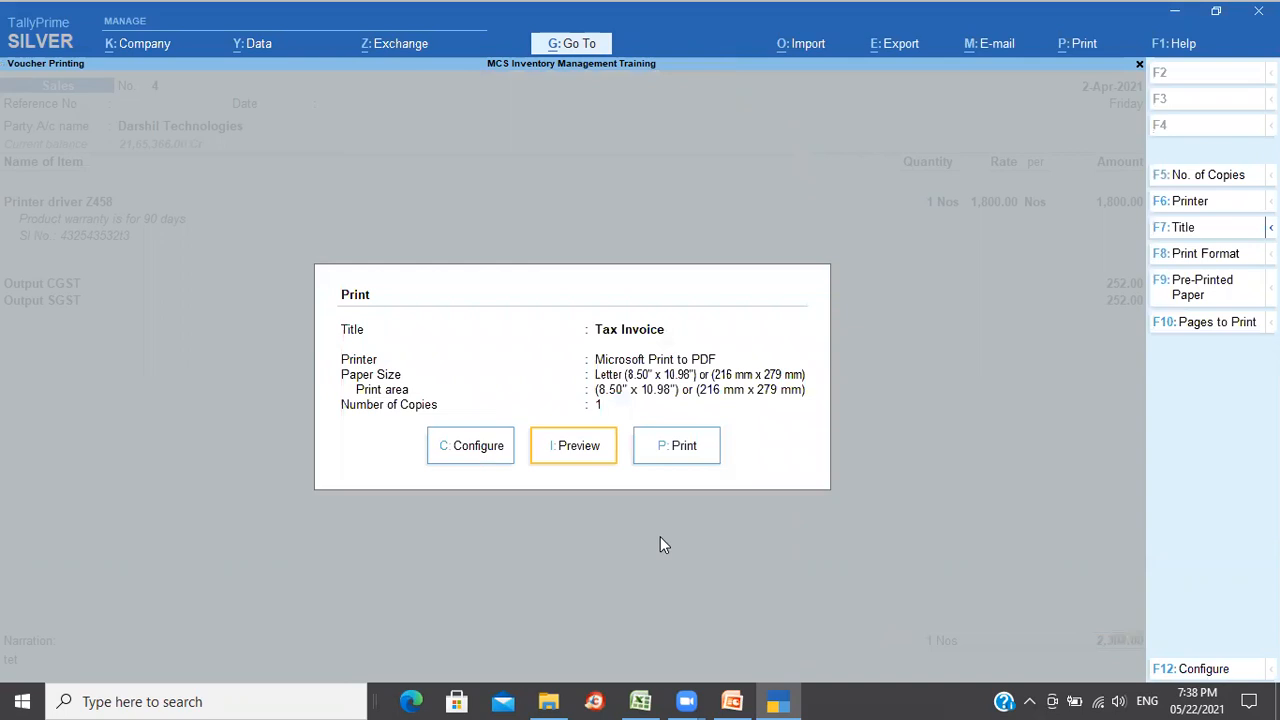
pyautogui.press('Return')
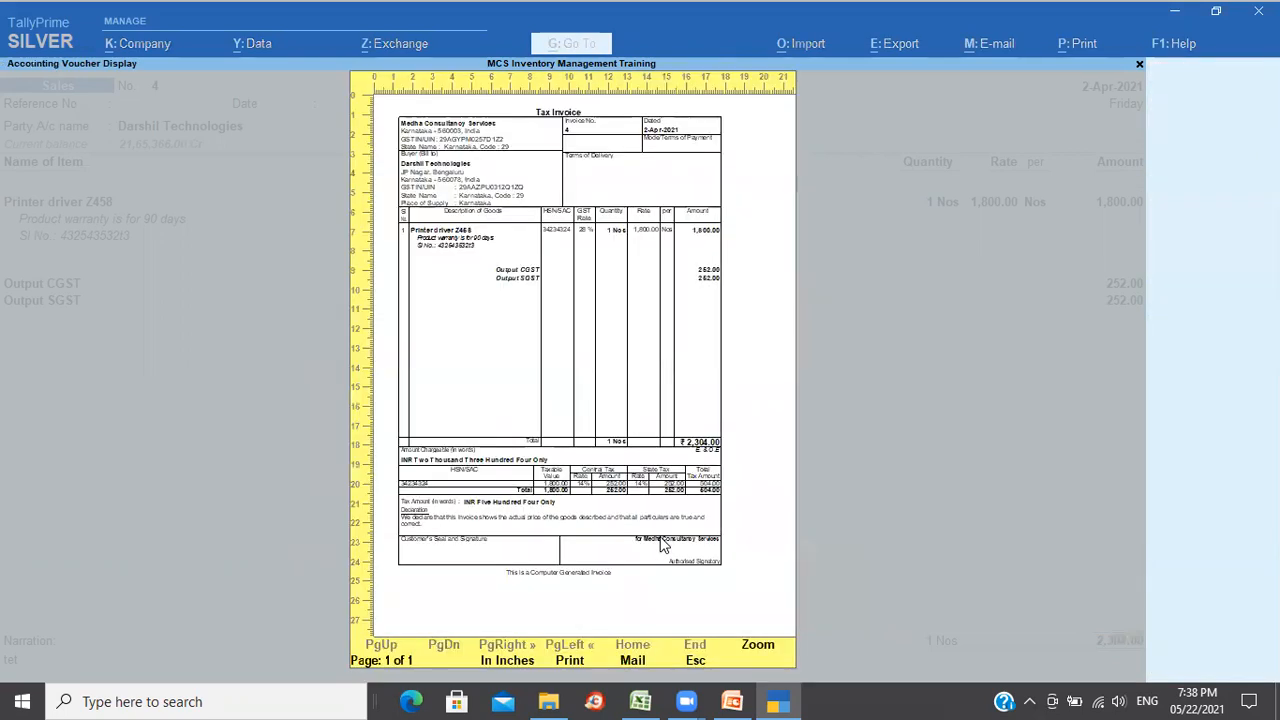
# Step: Zoom in to check the tax invoice details, zoom back out, then close the preview
pyautogui.click(678, 483)
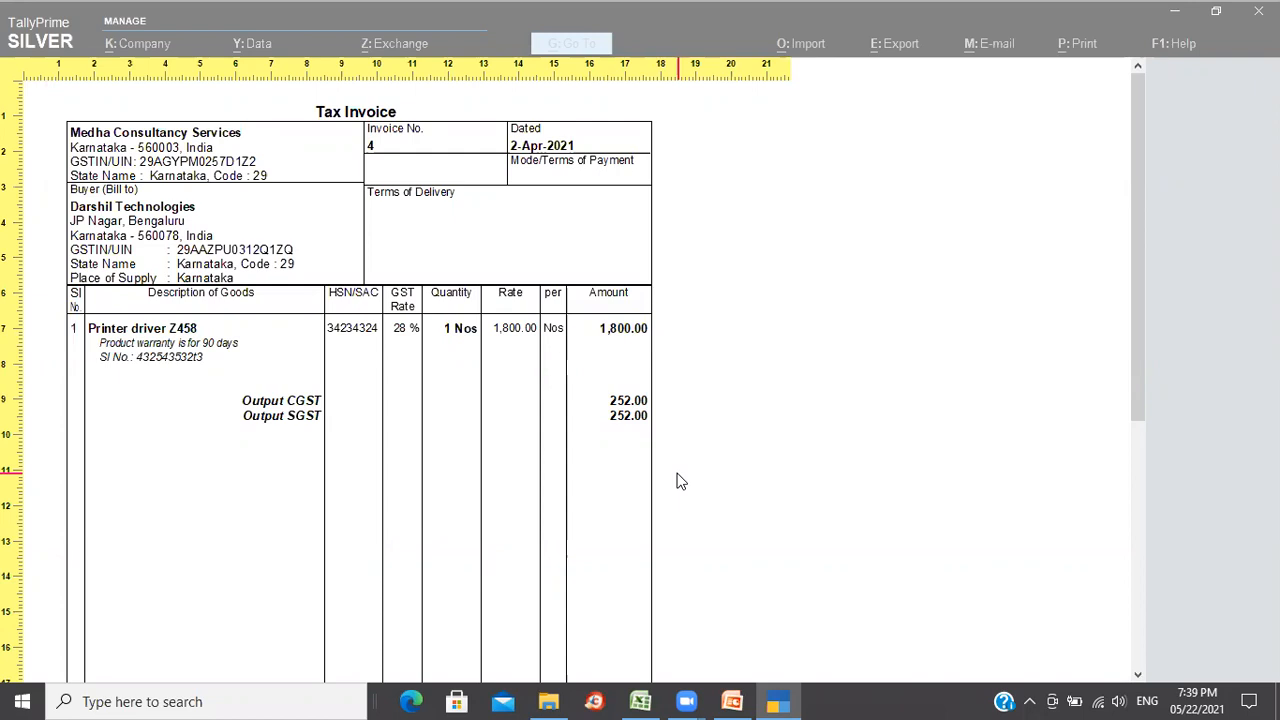
pyautogui.click(676, 482)
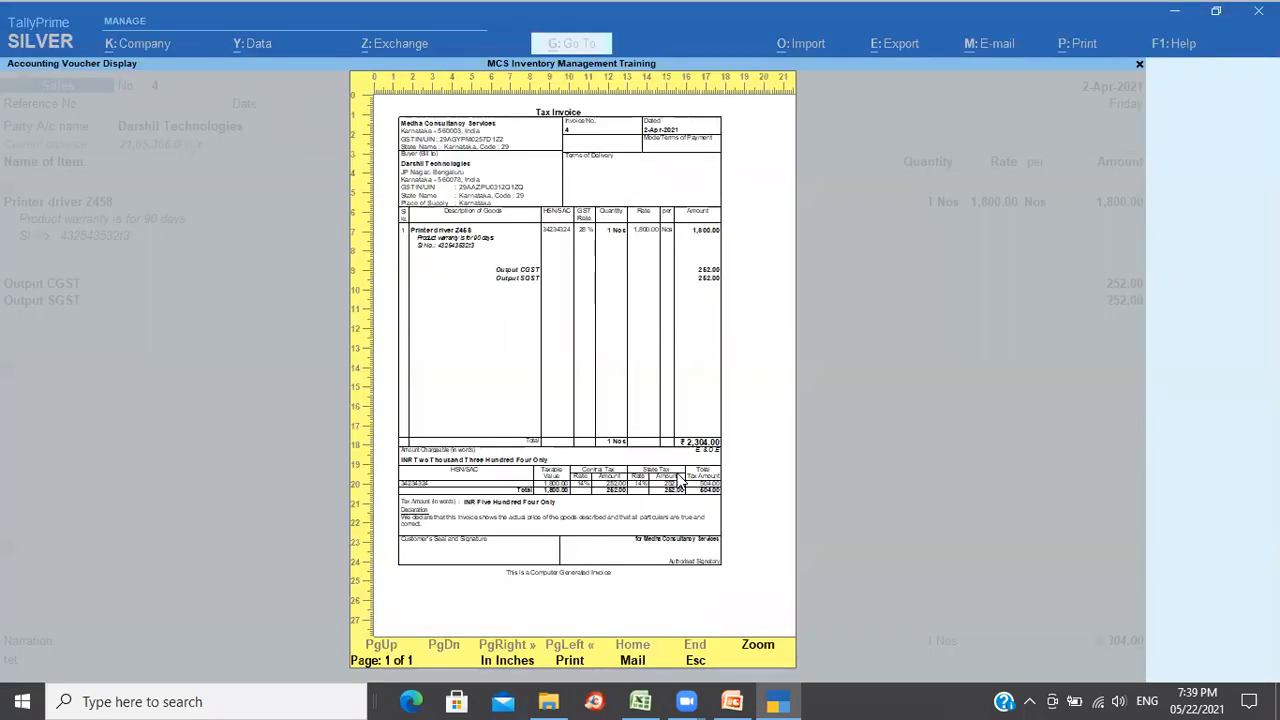
pyautogui.press('Escape')
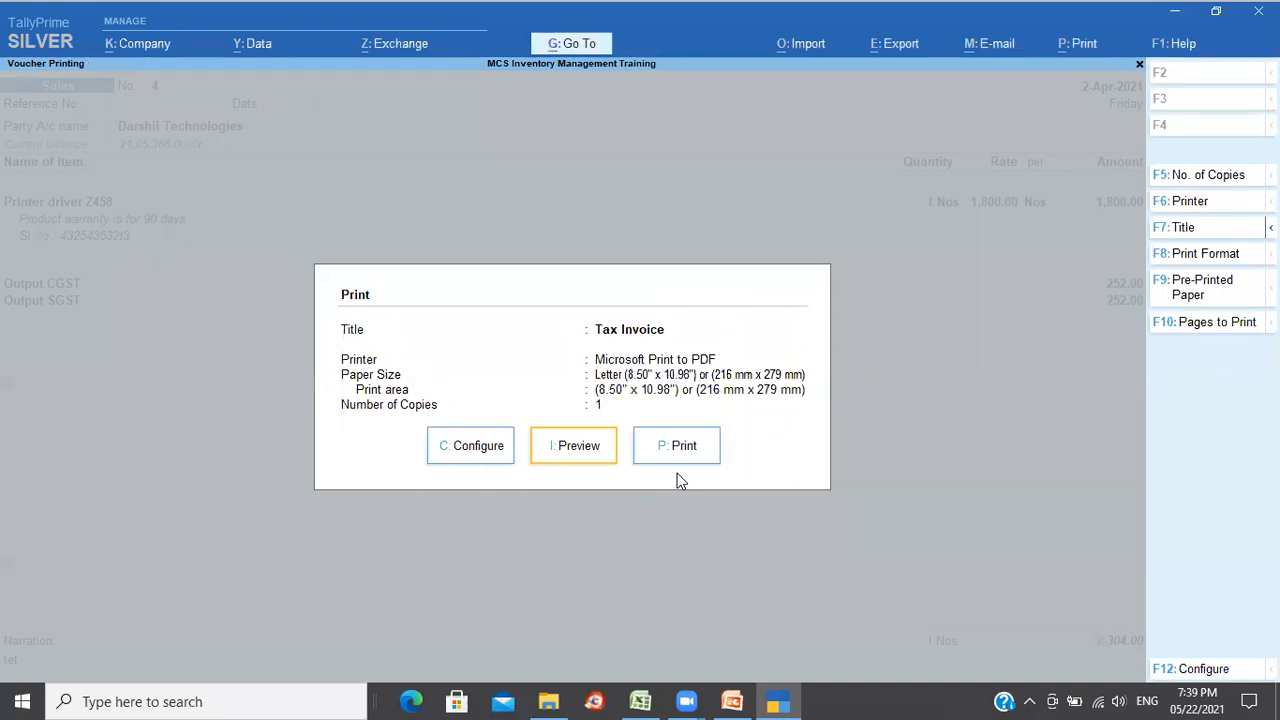
# Step: Quit Sales voucher No. 4 without further changes and return to the Gateway of Tally
pyautogui.press('Escape')
pyautogui.press('Escape')
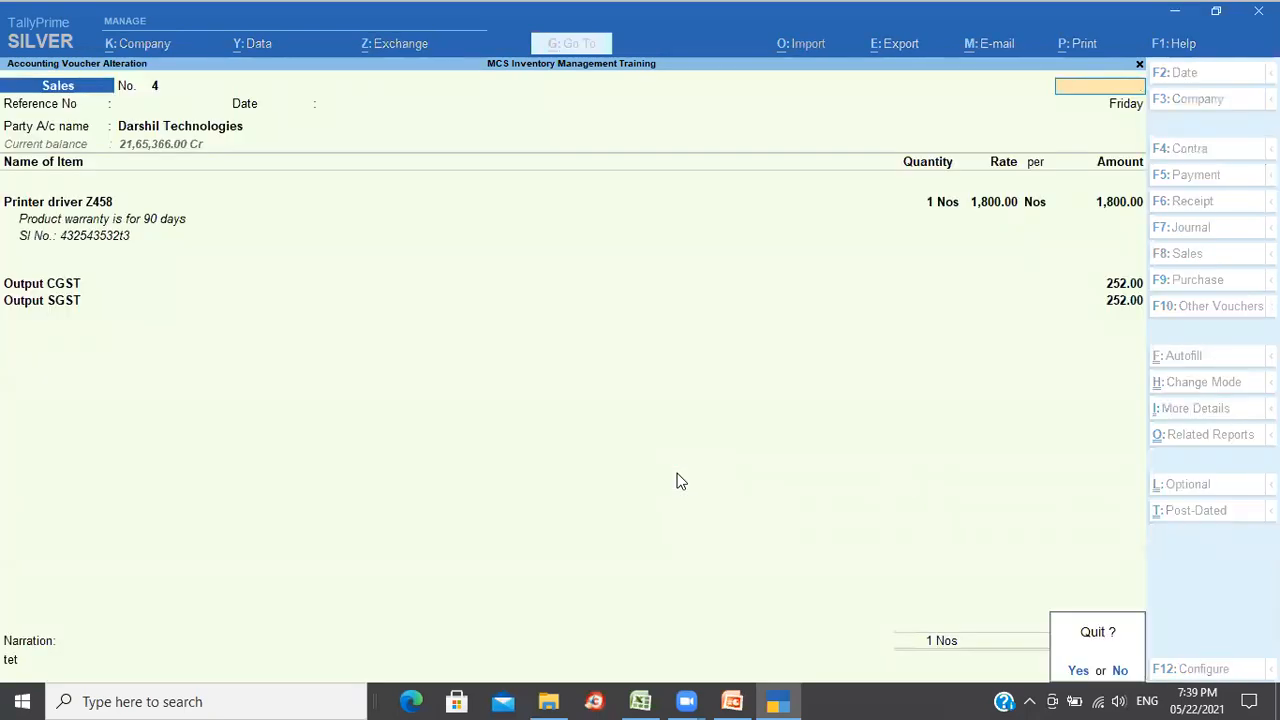
pyautogui.press('Return')
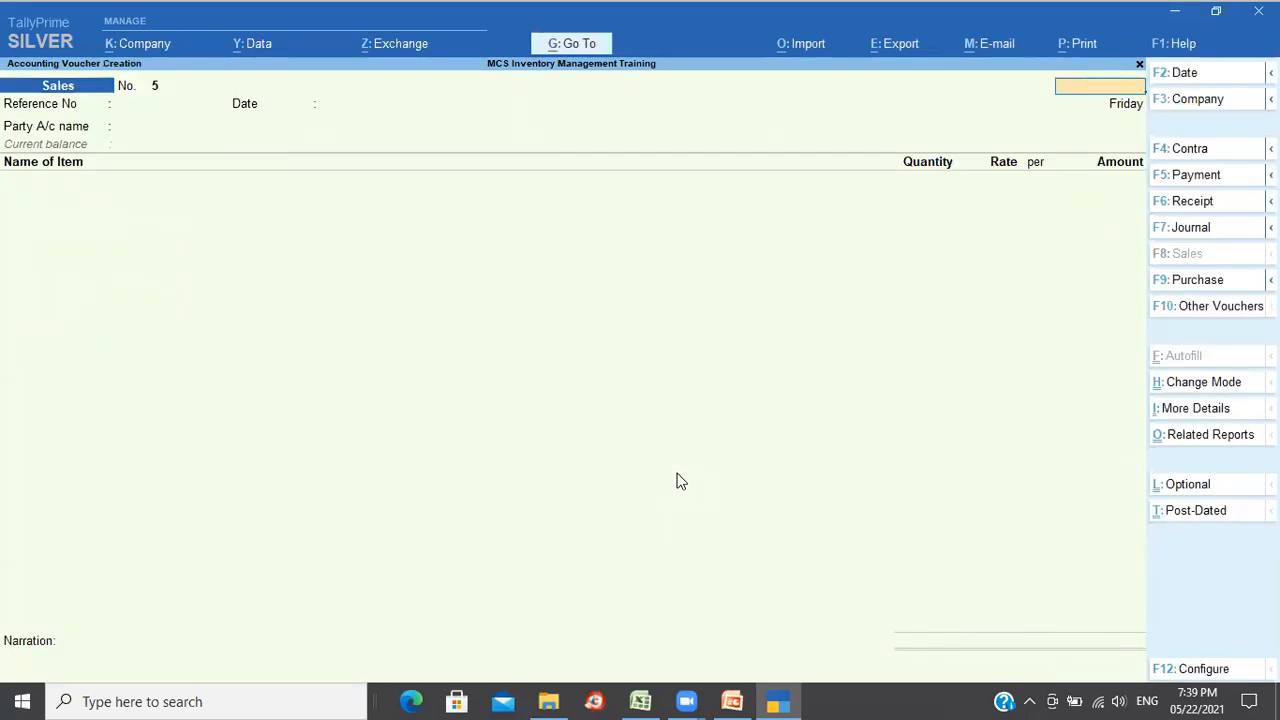
pyautogui.press('Escape')
pyautogui.press('Return')
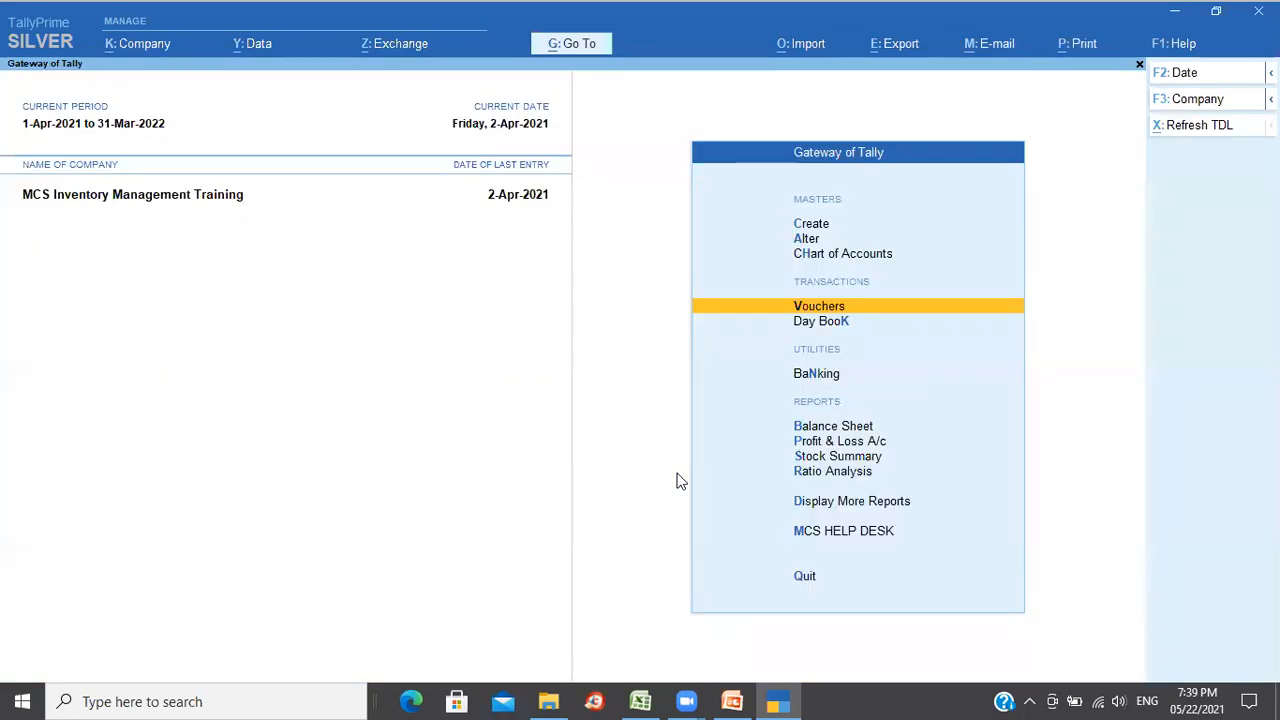
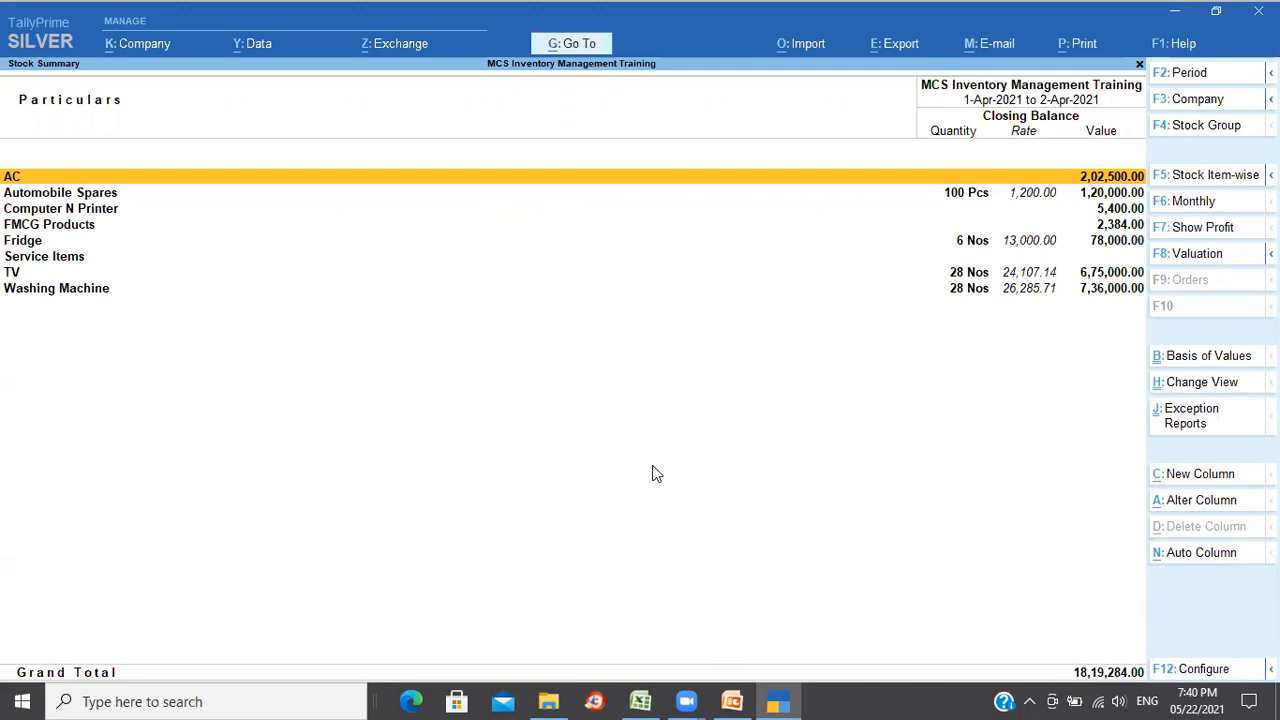
# Step: Open Profit & Loss A/c, expand Sales Accounts and Purchase Accounts into ledgers, then close it
pyautogui.press('Escape')
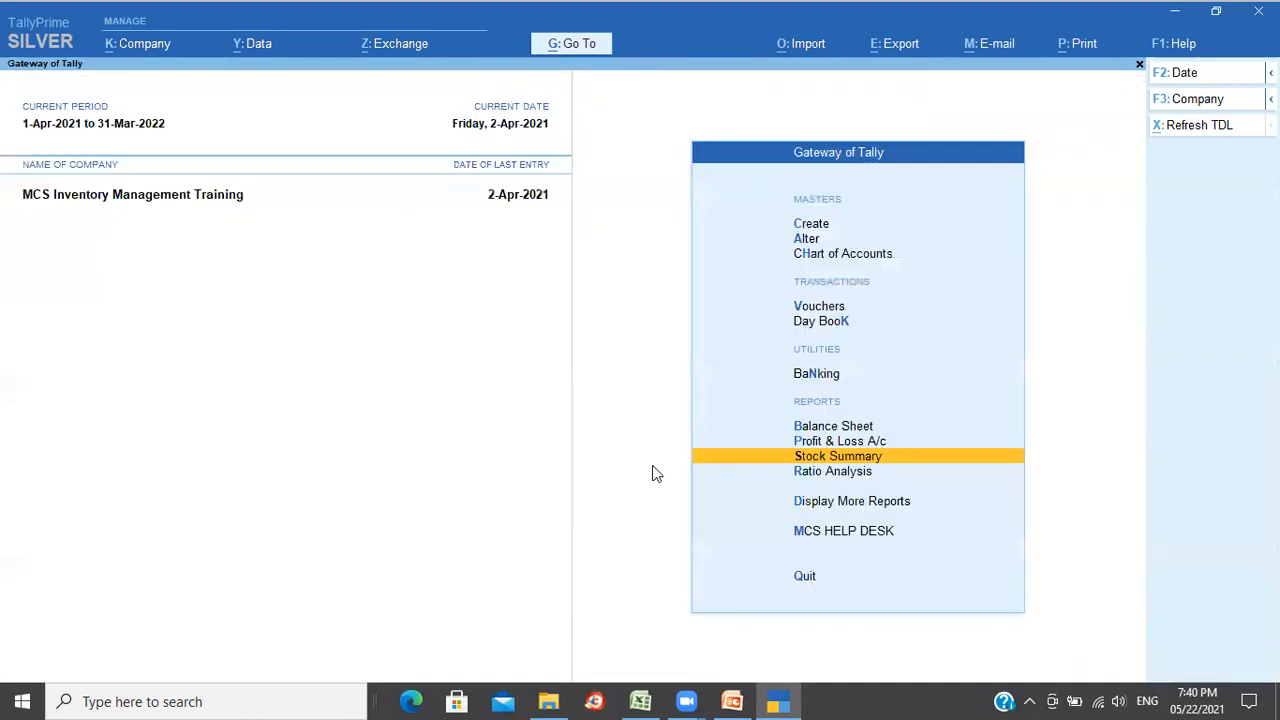
pyautogui.press('Up')
pyautogui.press('Up')
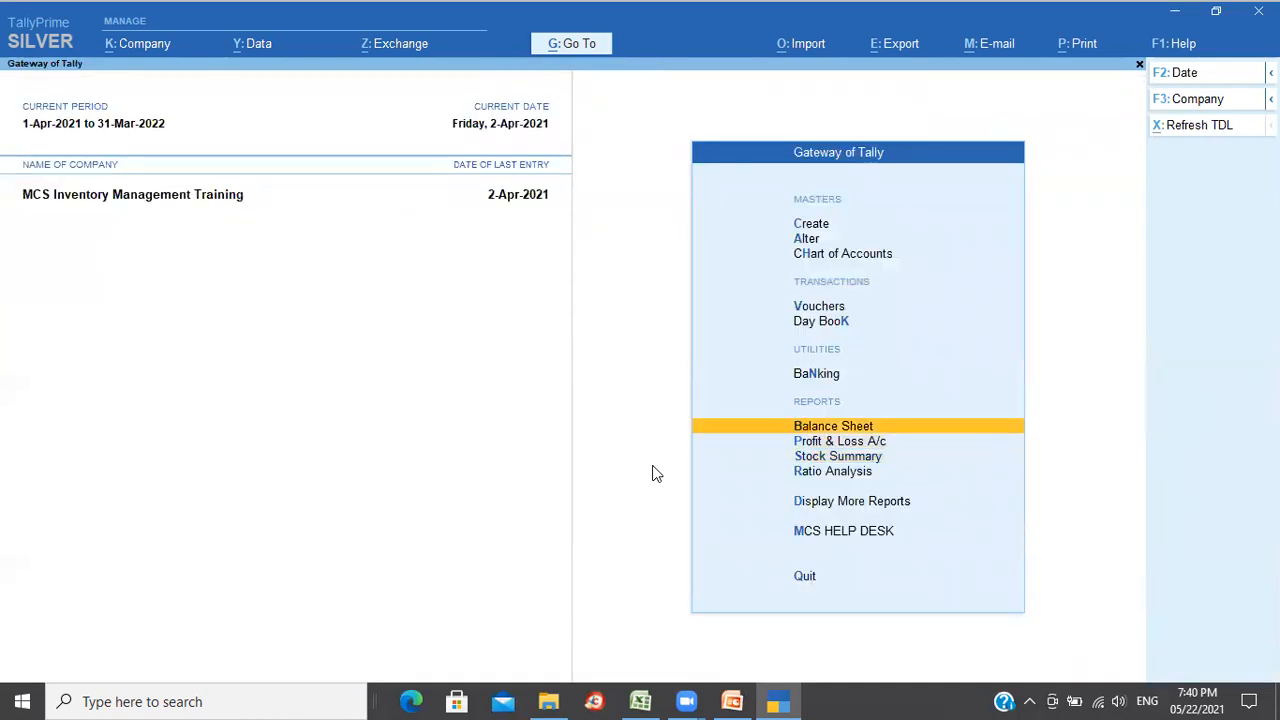
pyautogui.press('Down')
pyautogui.press('Return')
pyautogui.press('Right')
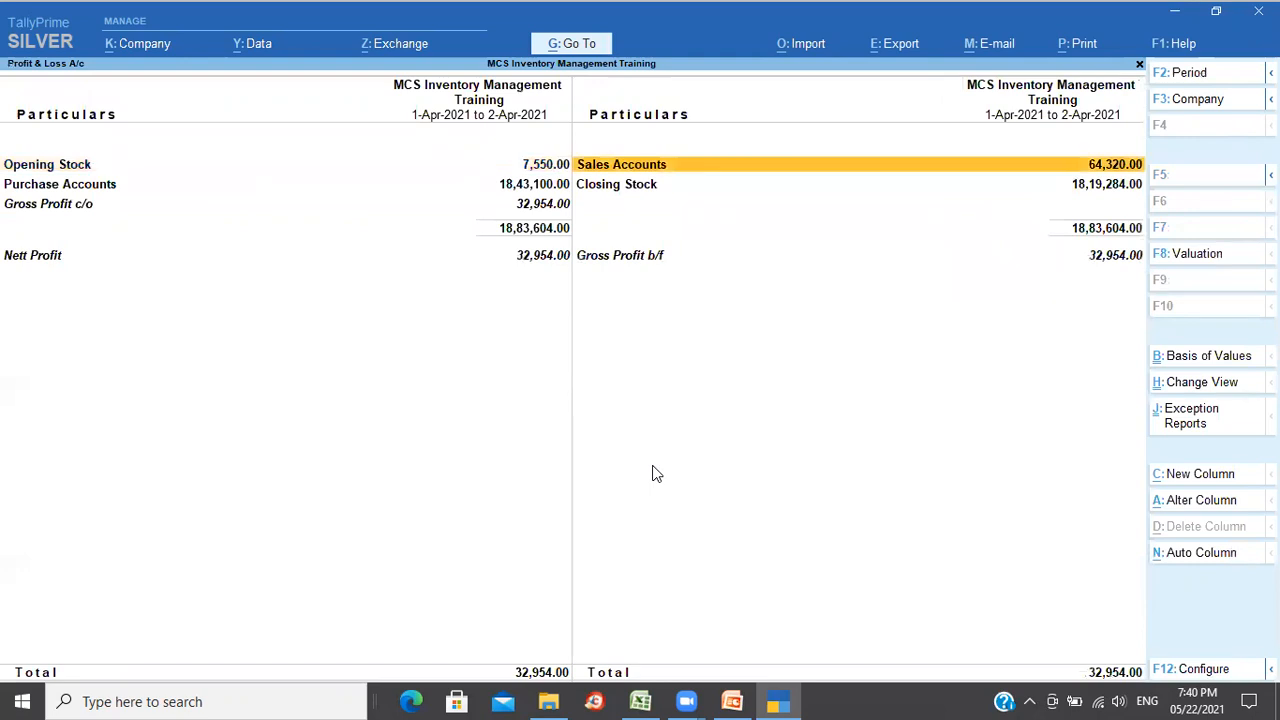
pyautogui.hotkey('shift', 'Return')
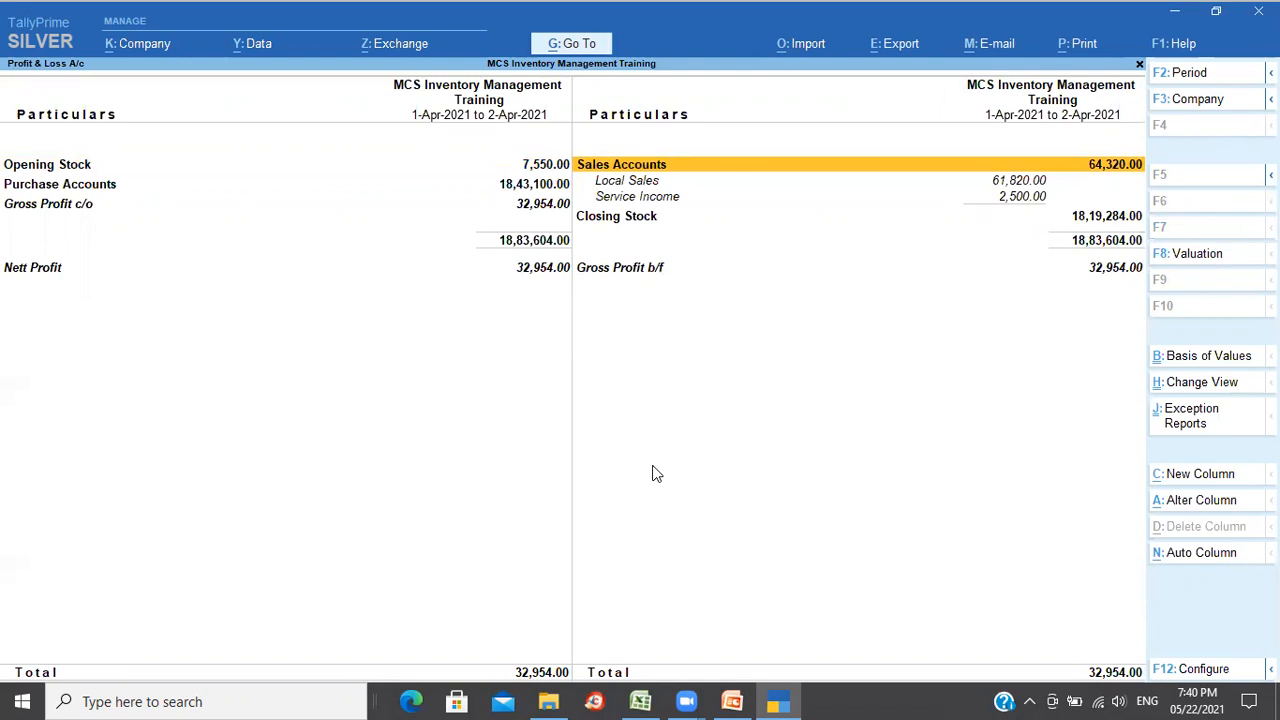
pyautogui.press('Left')
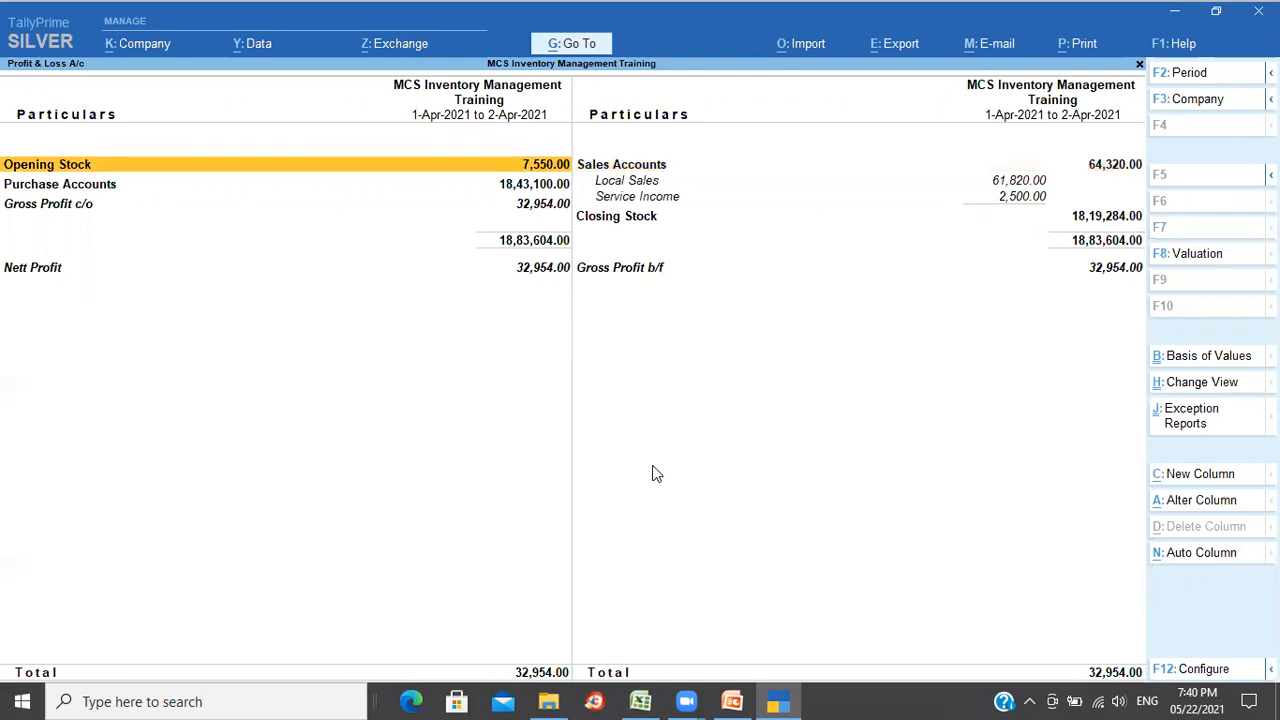
pyautogui.press('Down')
pyautogui.hotkey('shift', 'Return')
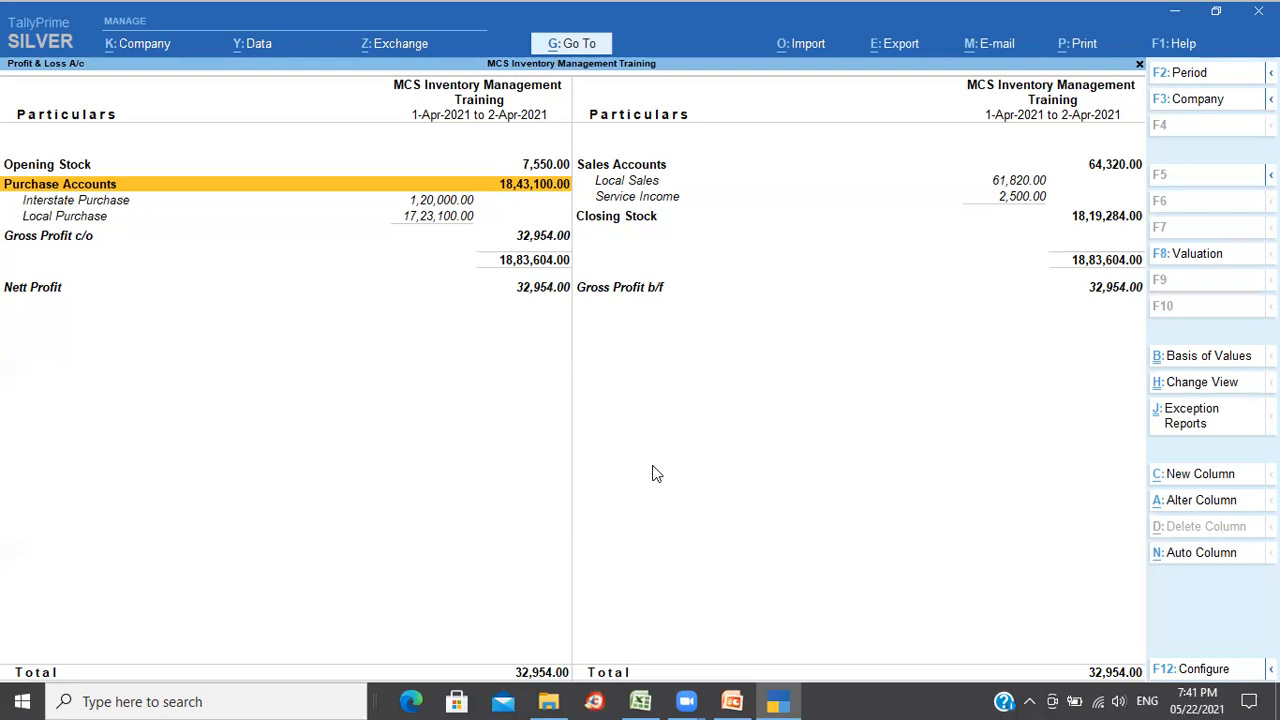
pyautogui.press('Escape')
# Step: Show the Stock Summary item-wise and open Bajaj 170 Ltr Fridge for alteration
pyautogui.press('Down')
pyautogui.press('Return')
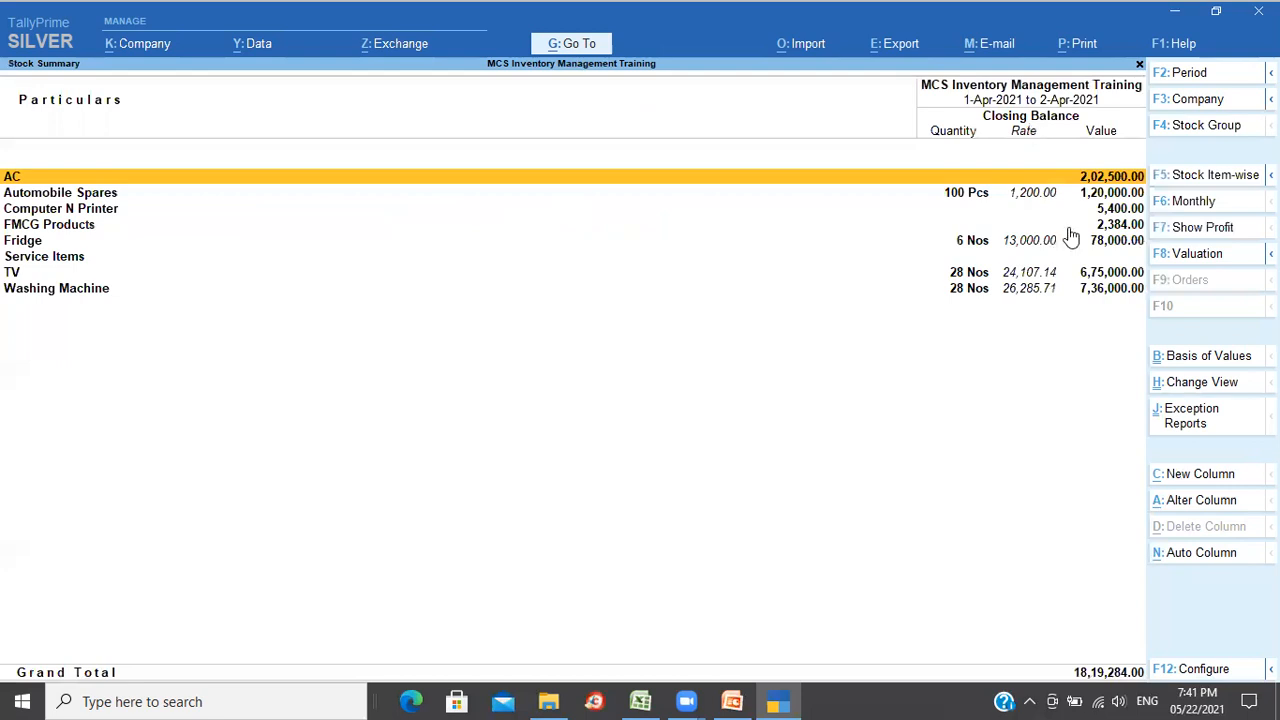
pyautogui.click(1204, 175)
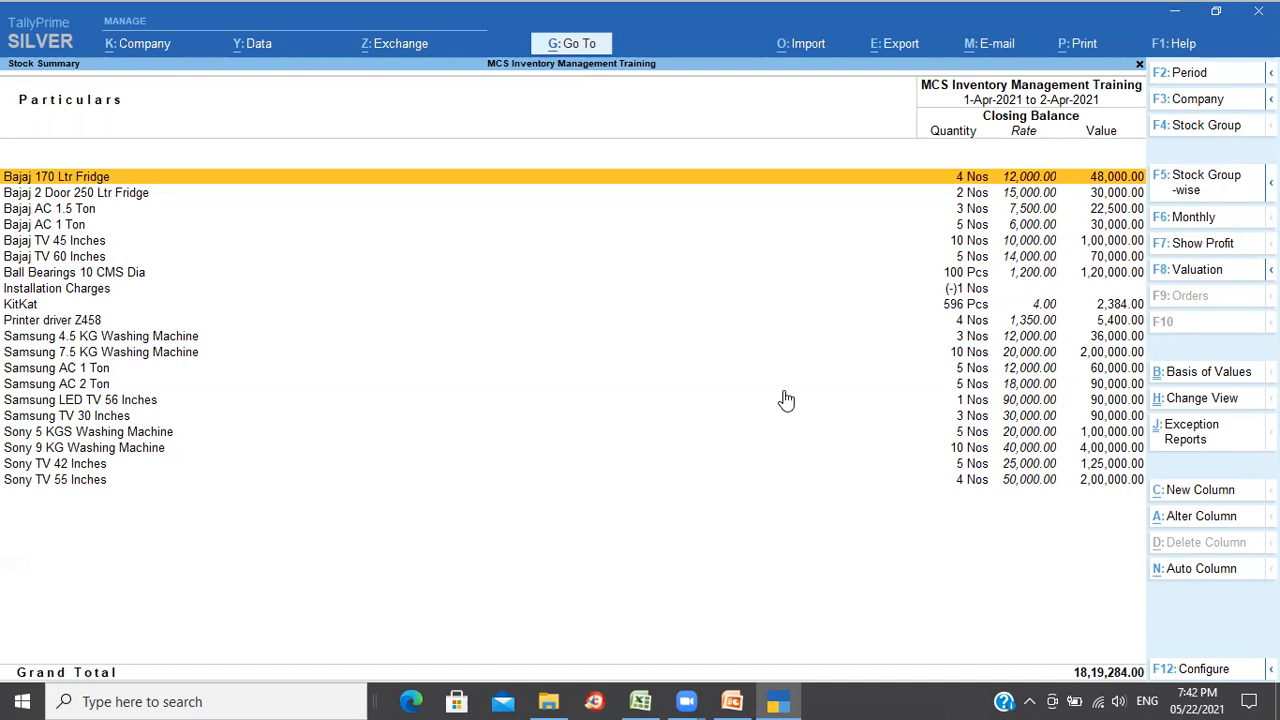
pyautogui.hotkey('ctrl', 'Return')
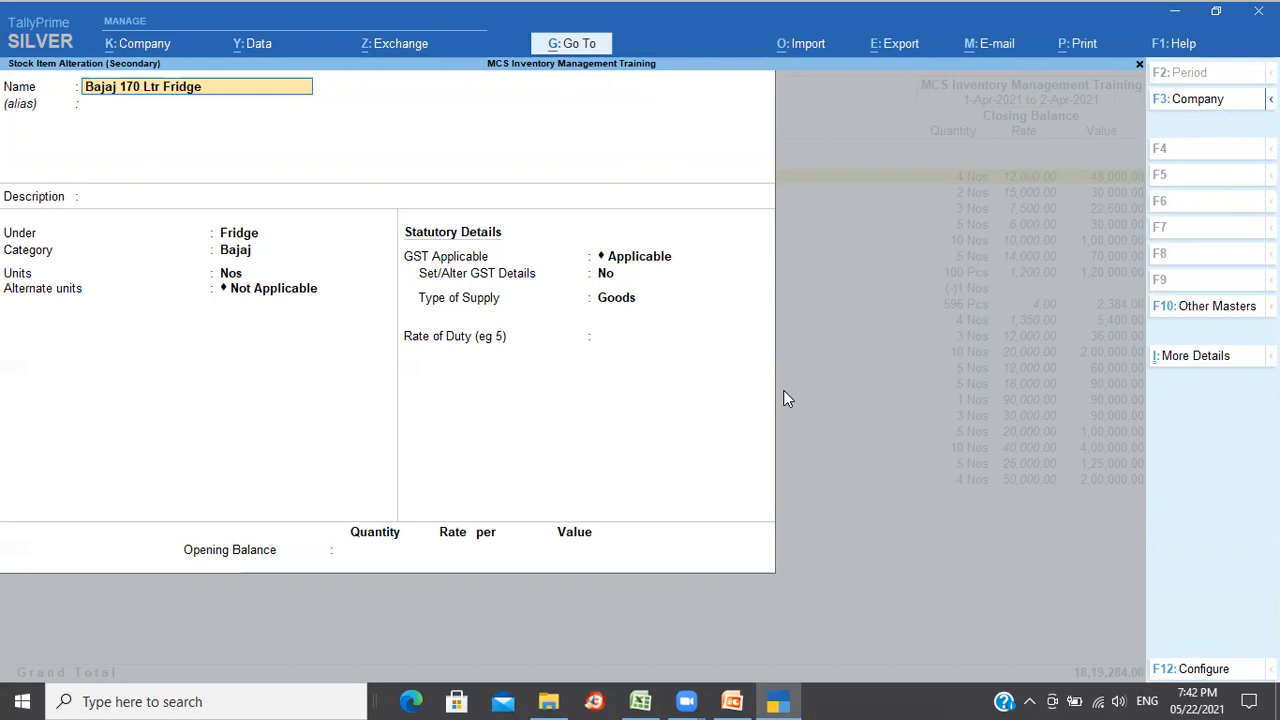
# Step: Set 'Set default Accounting Allocations for Stock Items' to Yes in the stock item configuration
pyautogui.click(1205, 670)
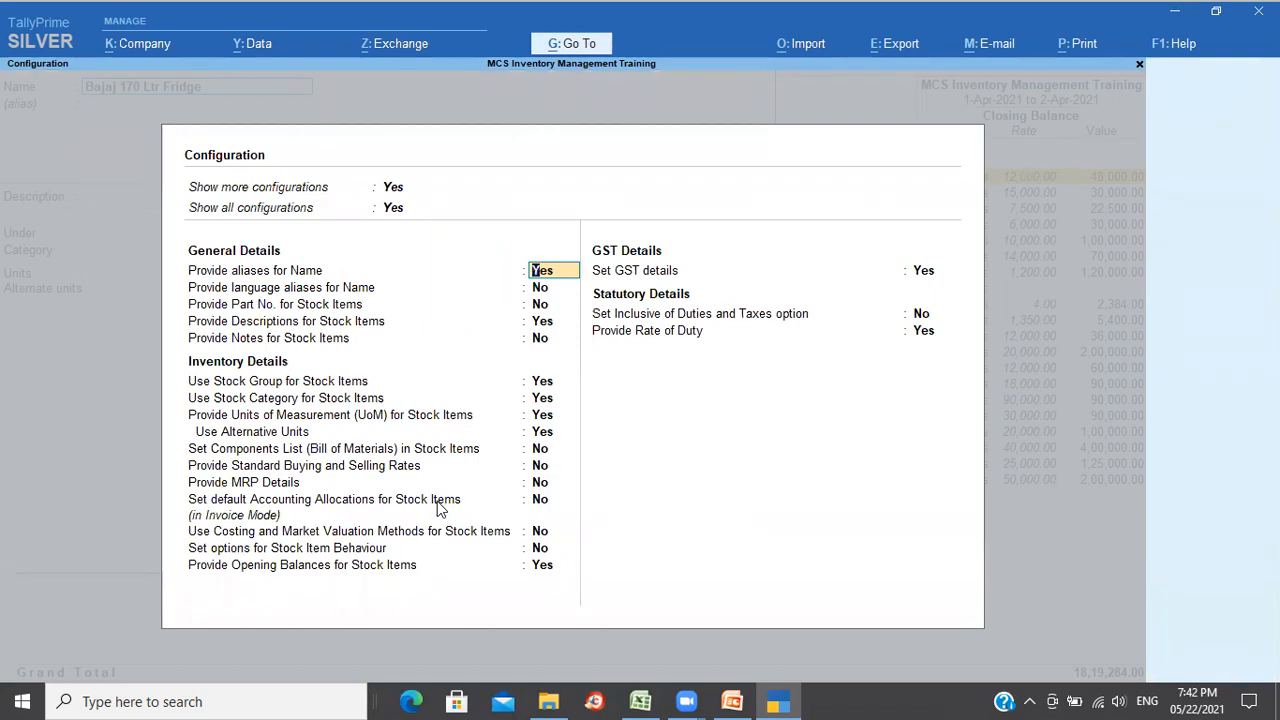
pyautogui.click(538, 503)
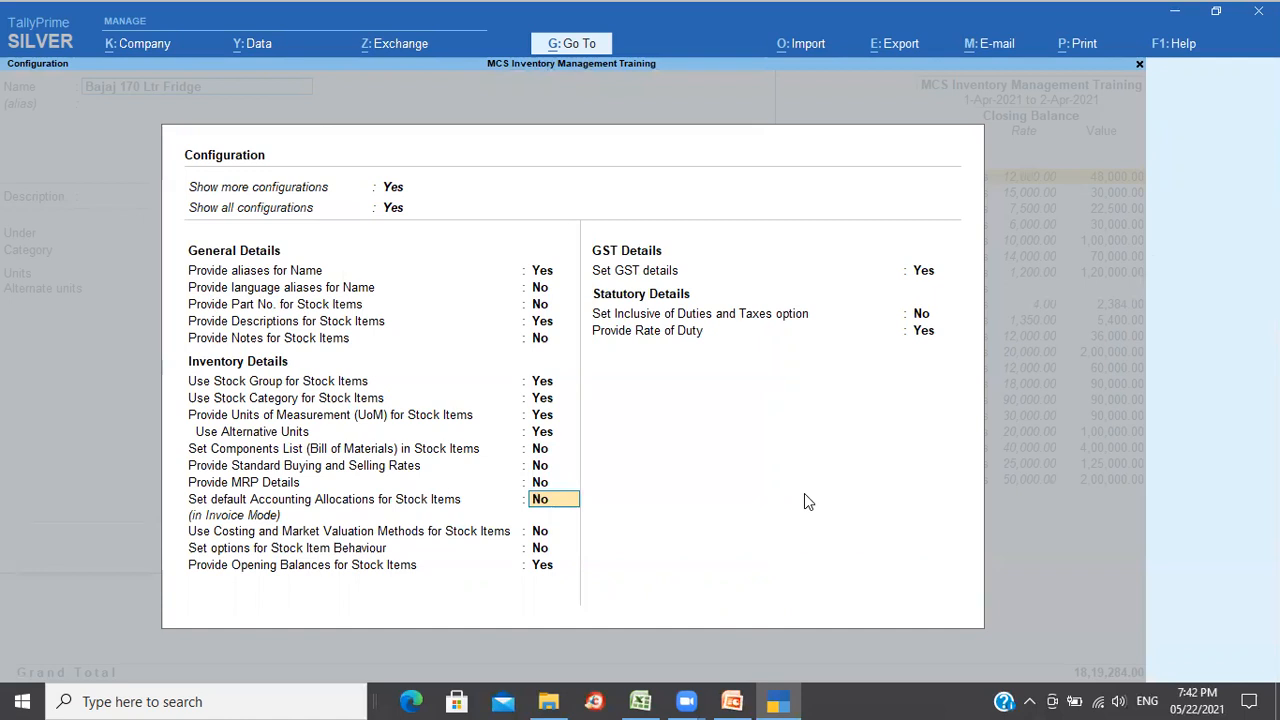
pyautogui.write('y')
pyautogui.press('Return')
pyautogui.hotkey('ctrl', 'a')
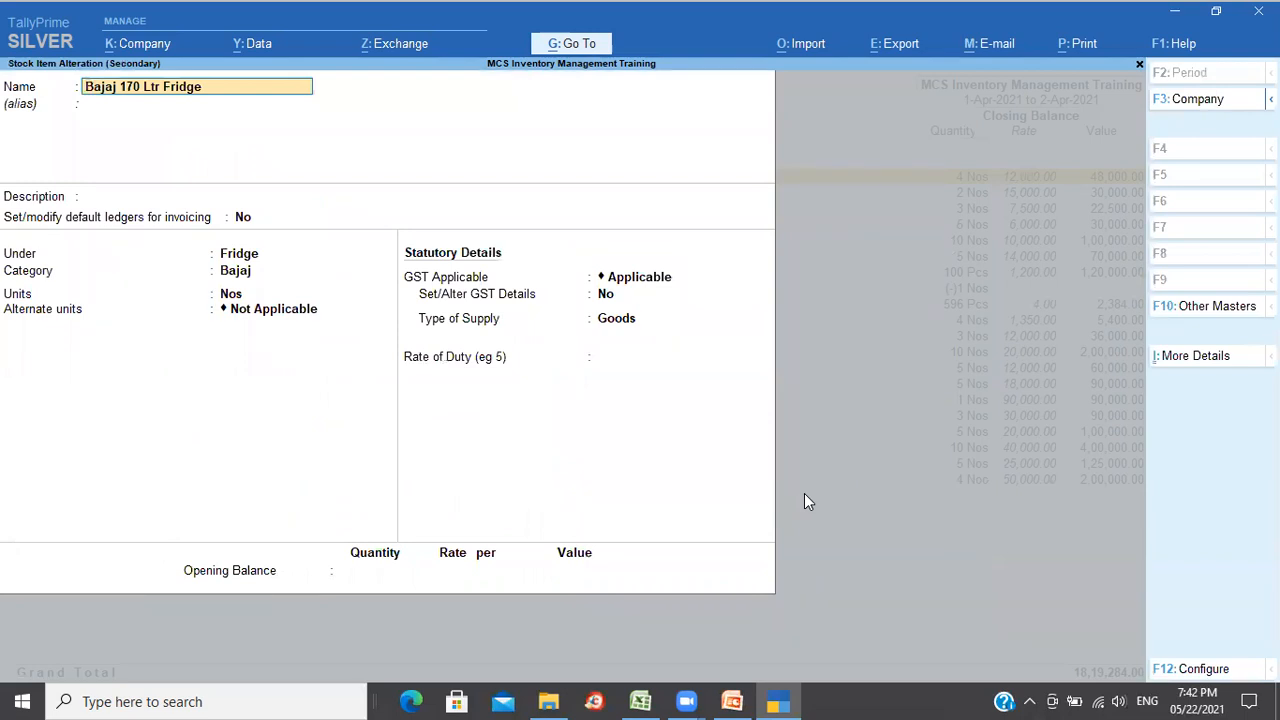
pyautogui.press('Return')
pyautogui.press('Return')
pyautogui.press('Return')
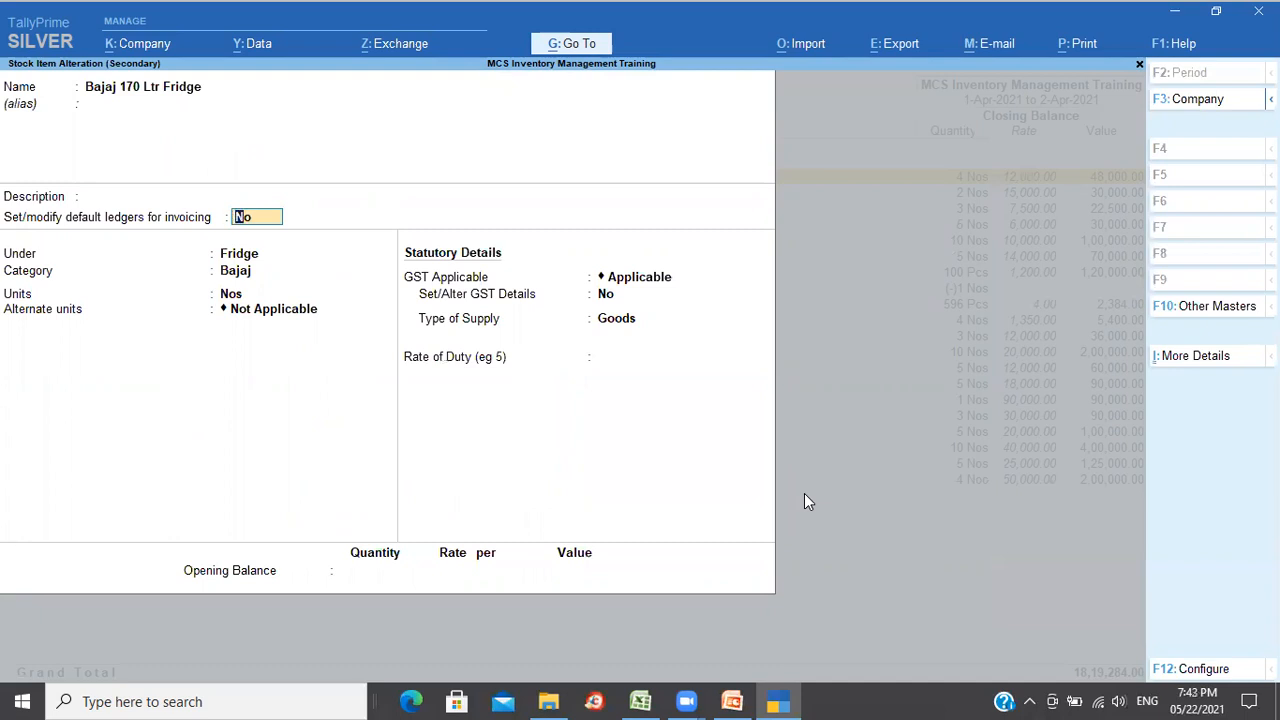
# Step: Enable default ledgers and create White Goods Sales under Sales Accounts as the 100% sales allocation
pyautogui.write('y')
pyautogui.press('Return')
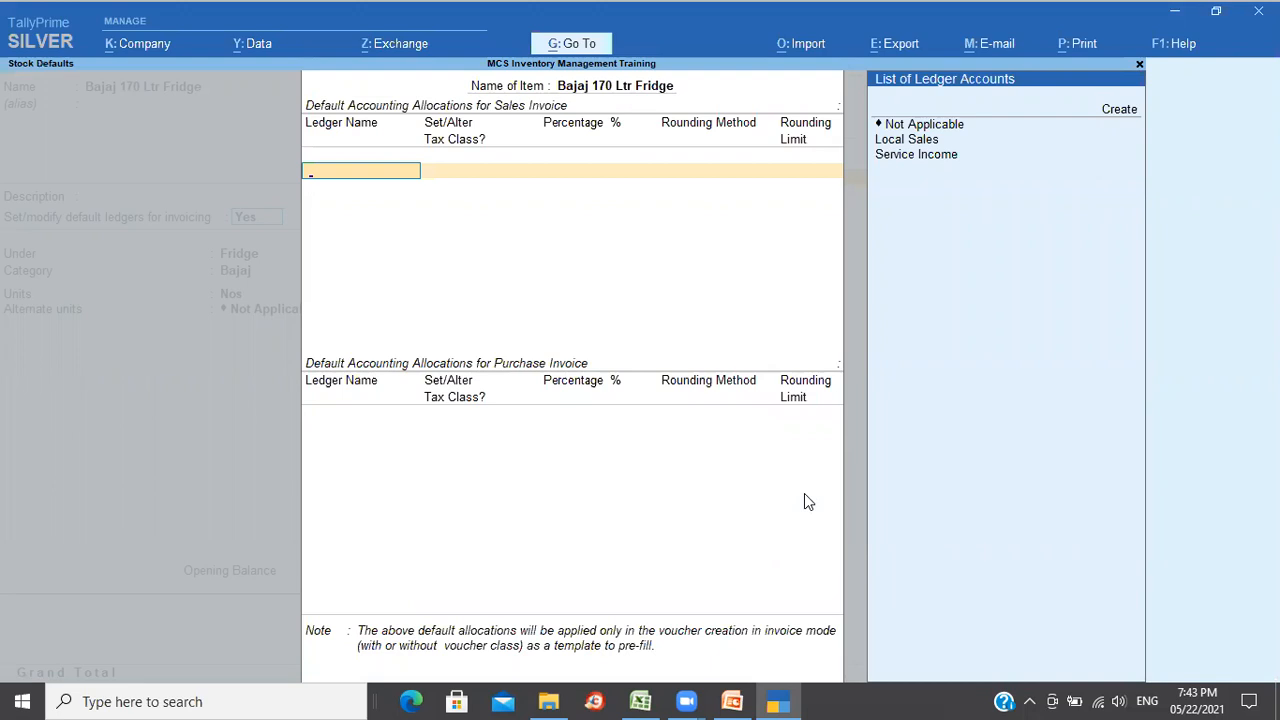
pyautogui.hotkey('alt', 'c')
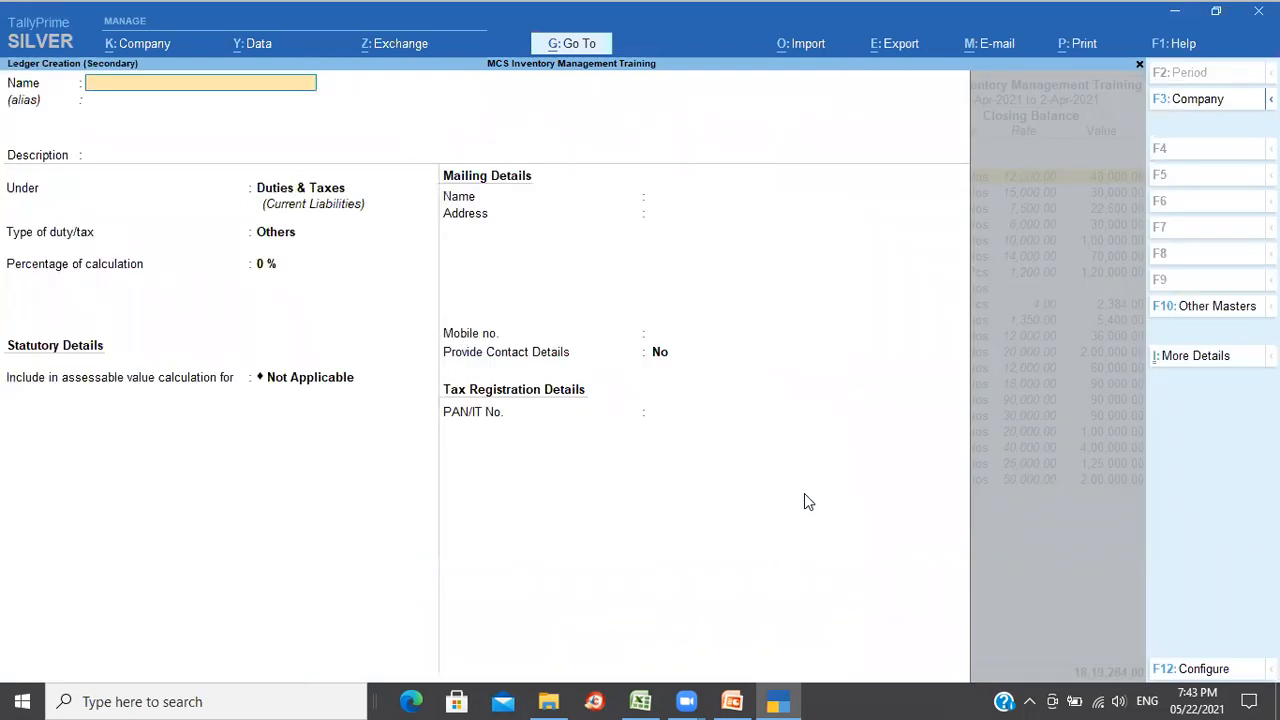
pyautogui.write('White Goods Sales')
pyautogui.press('Return')
pyautogui.press('Return')
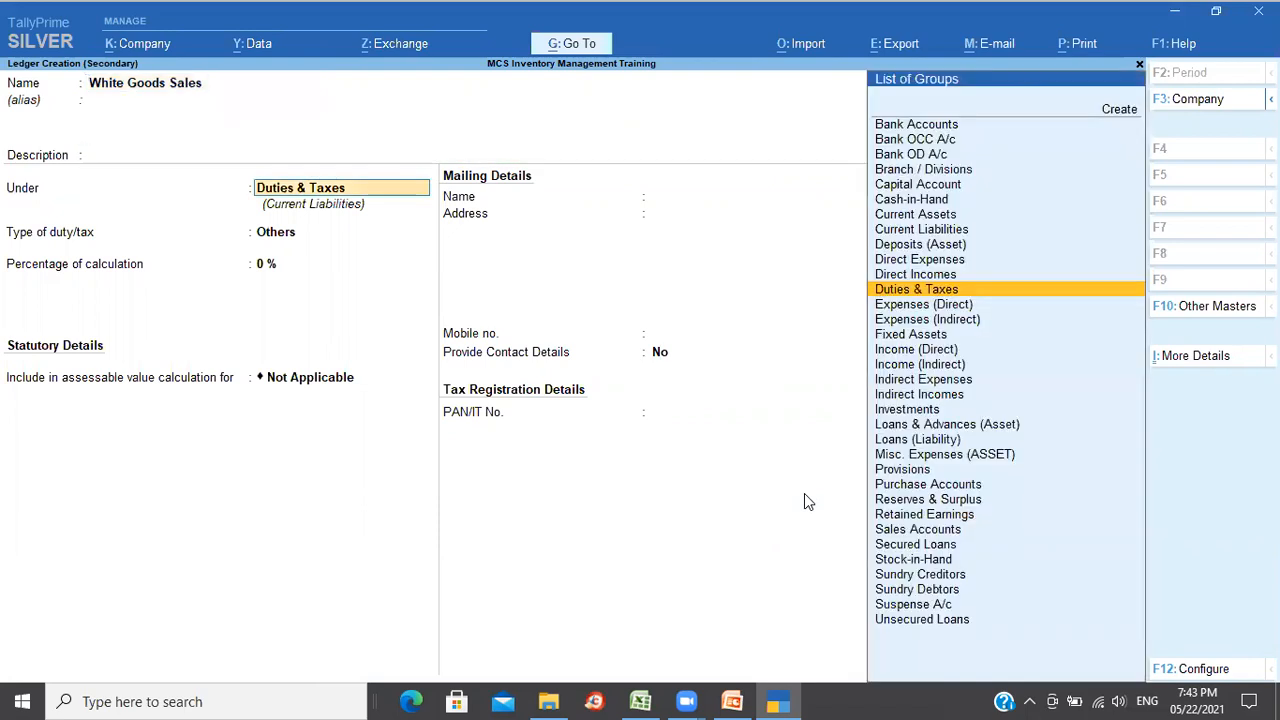
pyautogui.write('Sa')
pyautogui.press('Return')
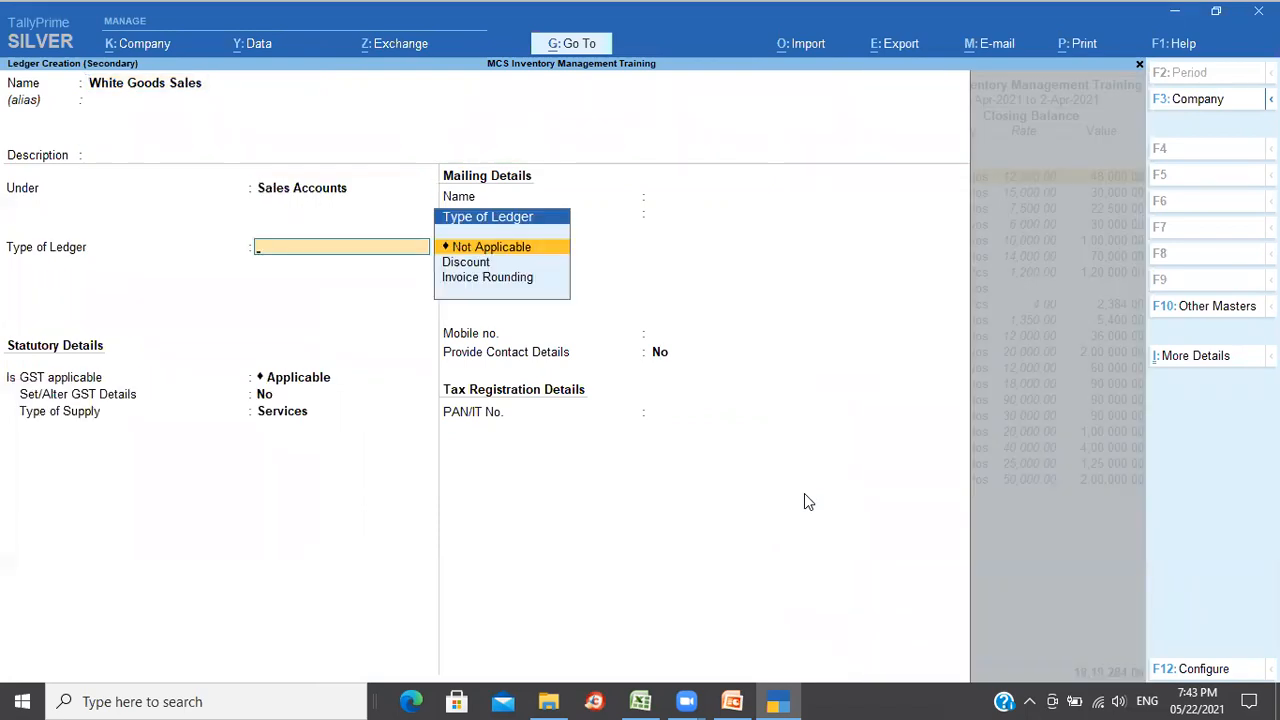
pyautogui.press('Return')
pyautogui.press('Return')
pyautogui.press('Return')
pyautogui.press('Up')
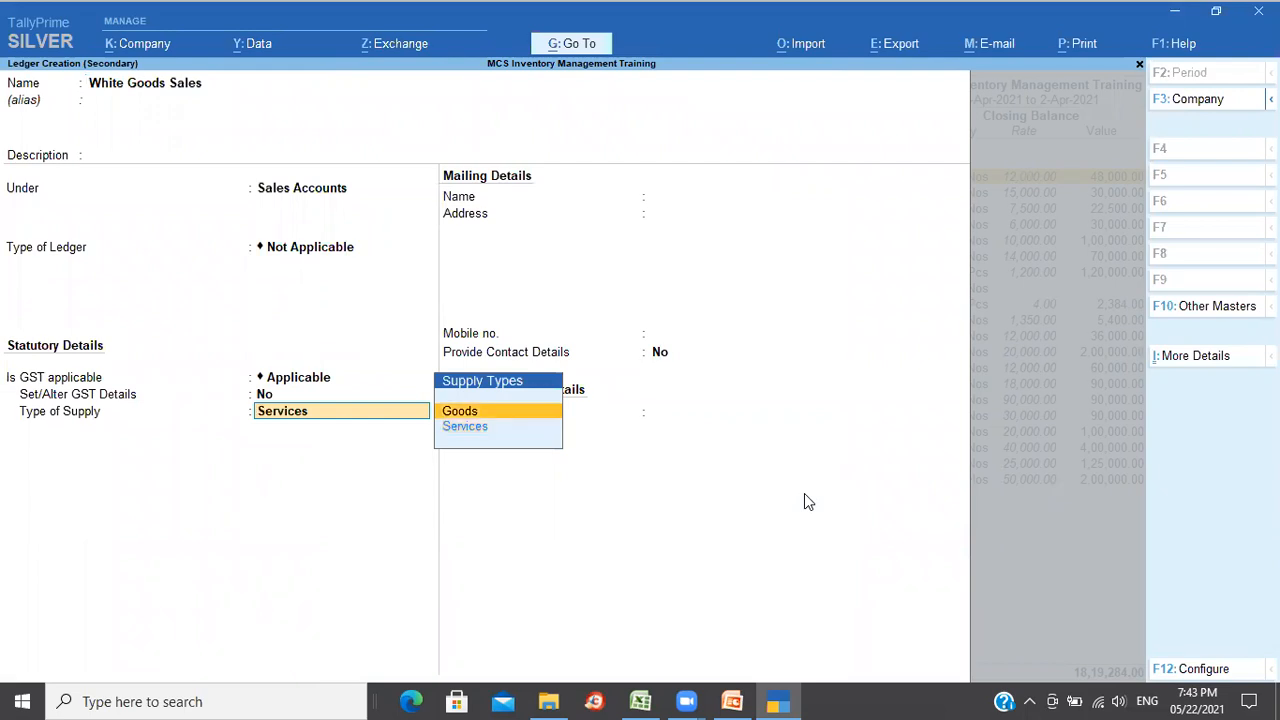
pyautogui.press('Return')
pyautogui.press('Return')
pyautogui.press('Return')
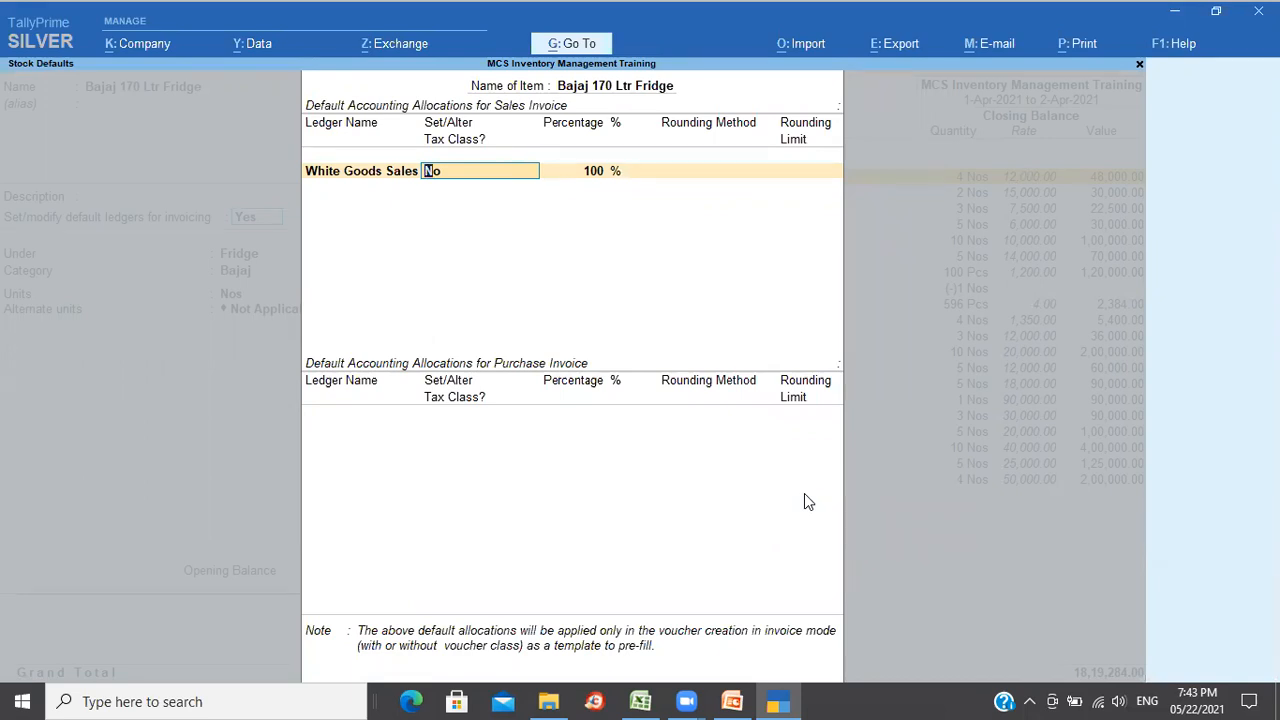
pyautogui.press('Return')
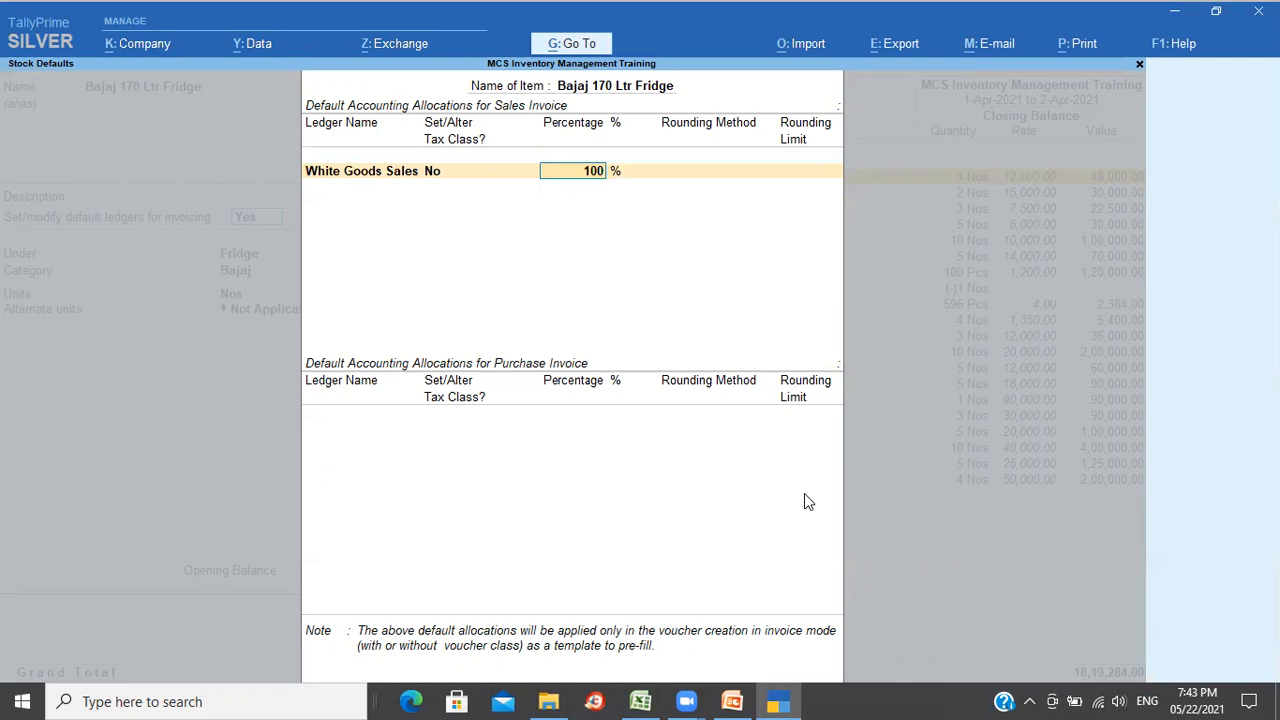
pyautogui.press('Return')
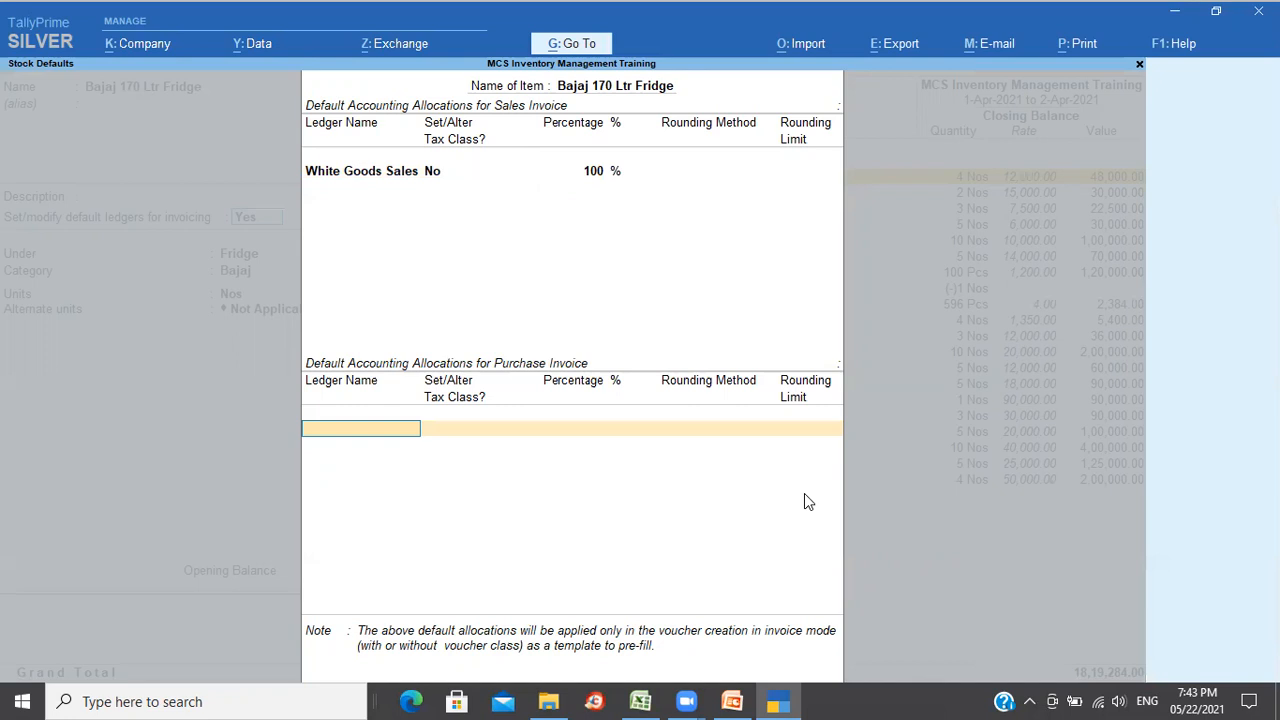
# Step: Create White Goods Purchase under Purchase Accounts, supply type Goods, as the purchase allocation
pyautogui.hotkey('alt', 'c')
pyautogui.write('White Good')
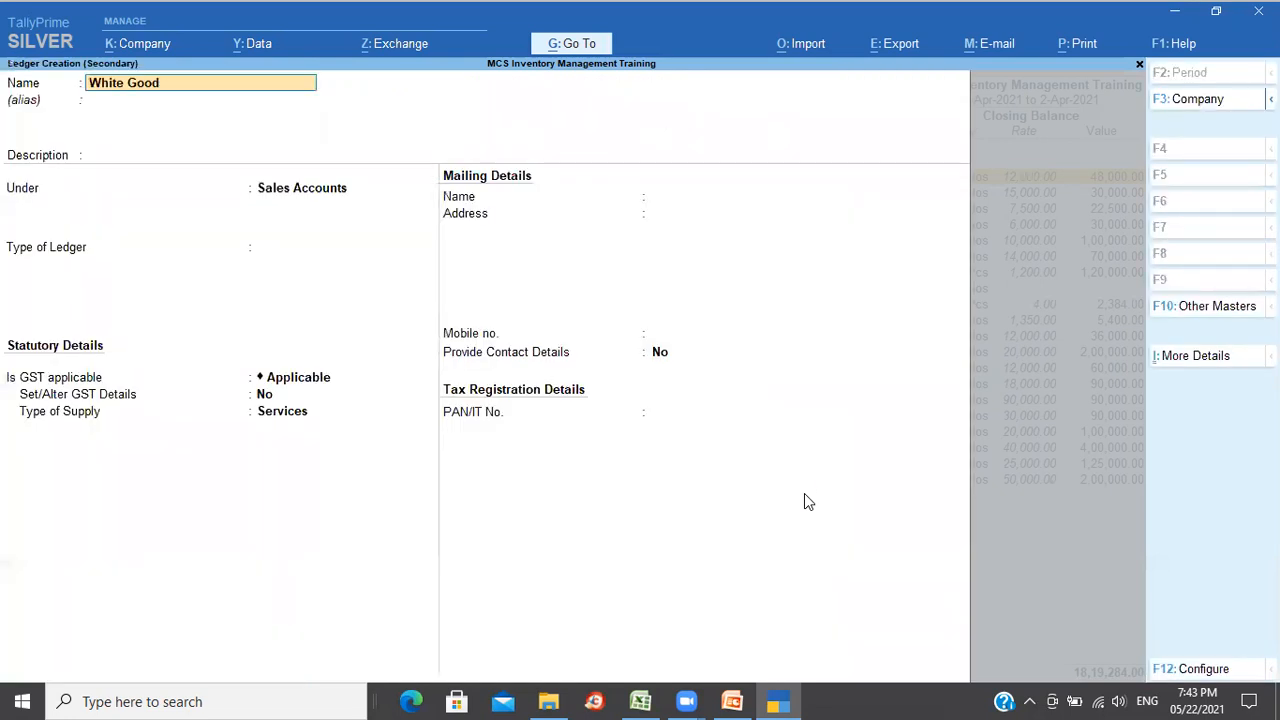
pyautogui.write('s Purchase')
pyautogui.press('Return')
pyautogui.press('Return')
pyautogui.press('Return')
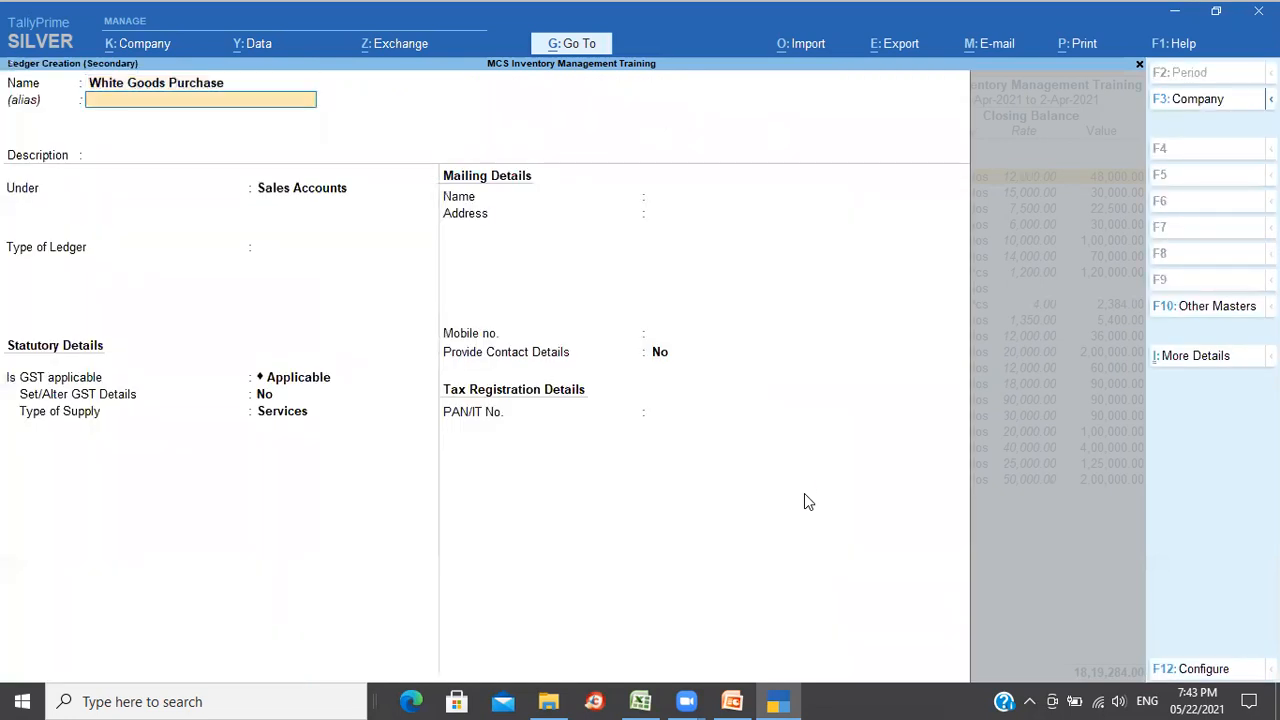
pyautogui.write('Pu')
pyautogui.press('Return')
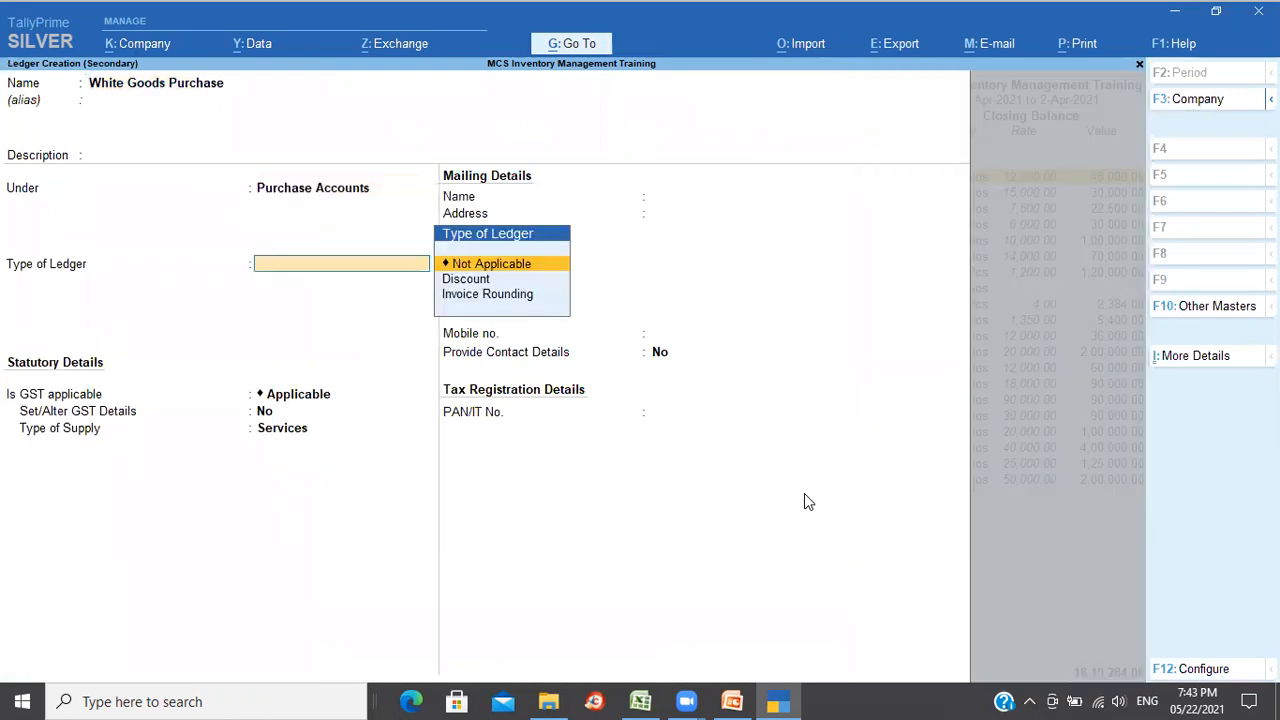
pyautogui.press('Return')
pyautogui.press('Return')
pyautogui.press('Return')
pyautogui.press('Up')
pyautogui.press('Return')
pyautogui.press('Return')
pyautogui.press('Return')
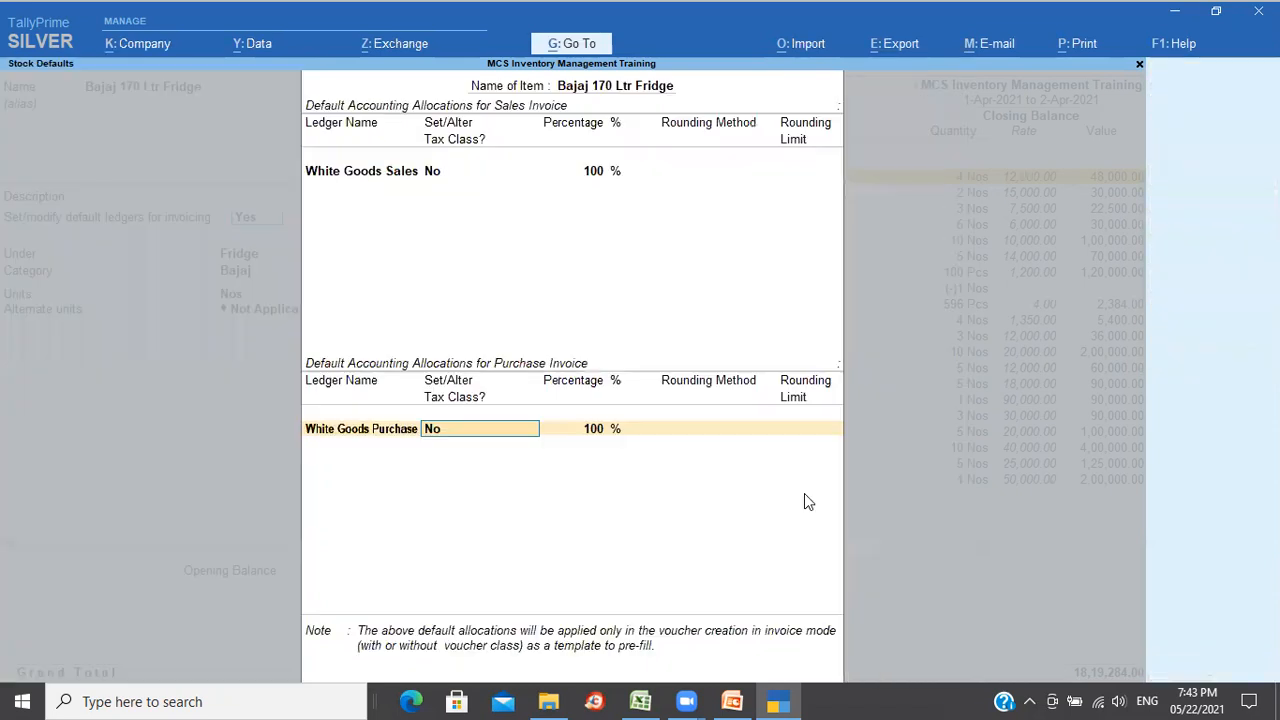
pyautogui.press('Return')
pyautogui.press('Return')
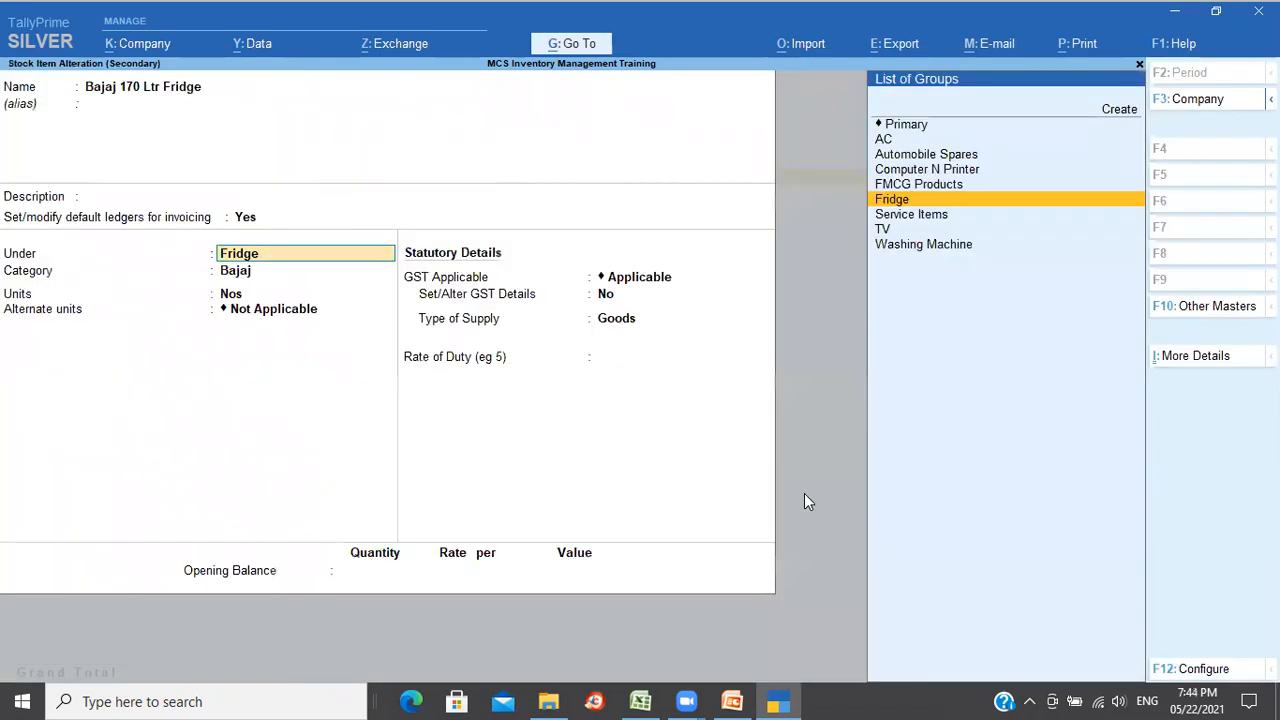
# Step: Save the 170 Ltr fridge and open Bajaj 2 Door 250 Ltr Fridge with default ledgers set to Yes
pyautogui.hotkey('ctrl', 'a')
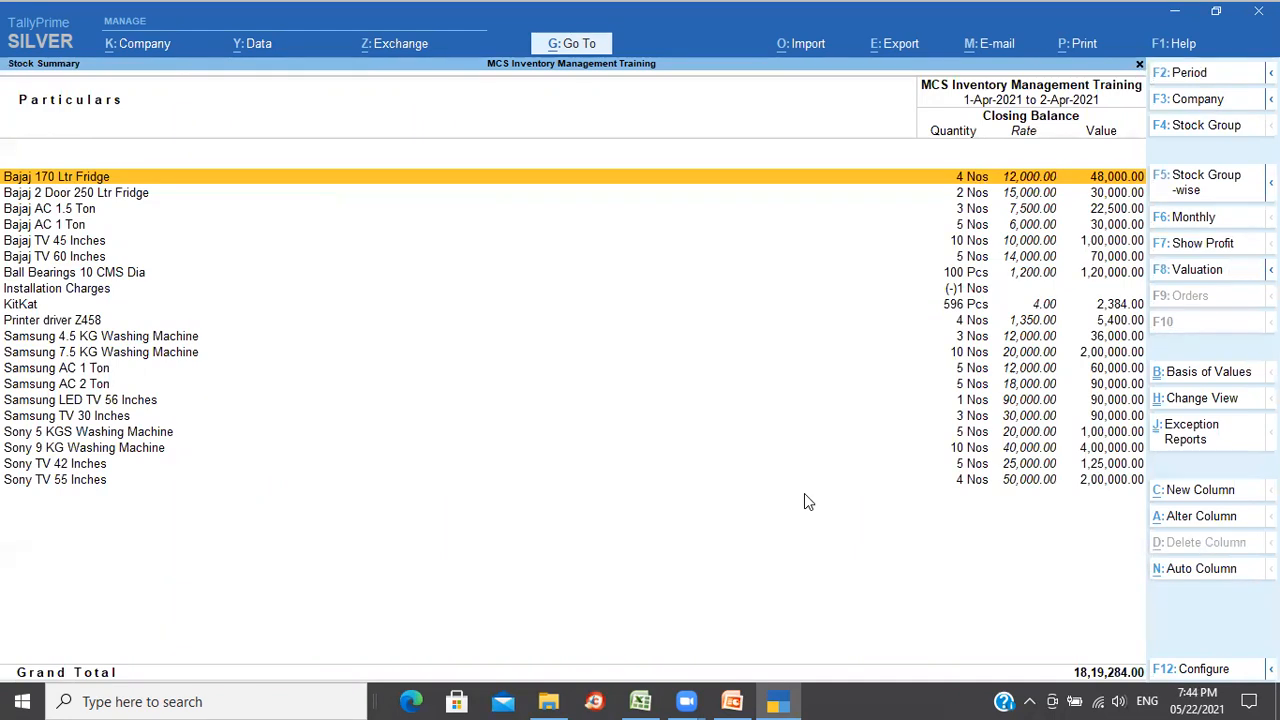
pyautogui.press('Down')
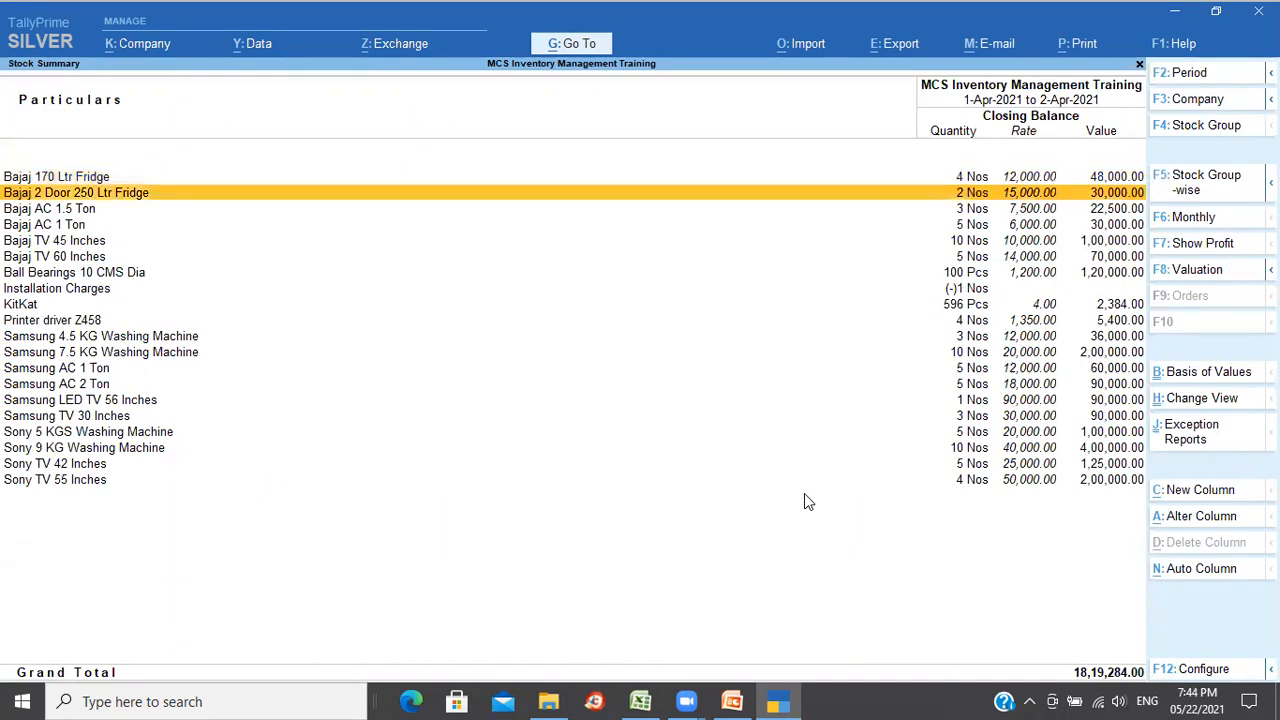
pyautogui.hotkey('ctrl', 'Return')
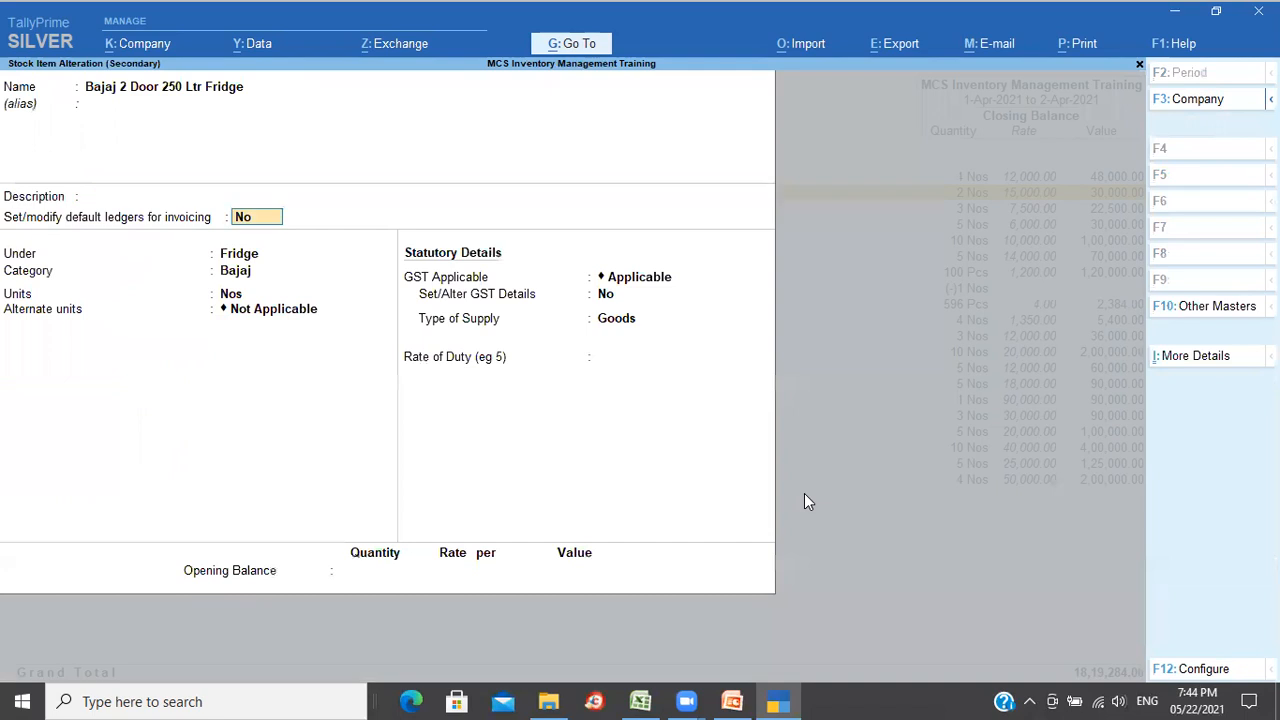
pyautogui.write('y')
pyautogui.press('Return')
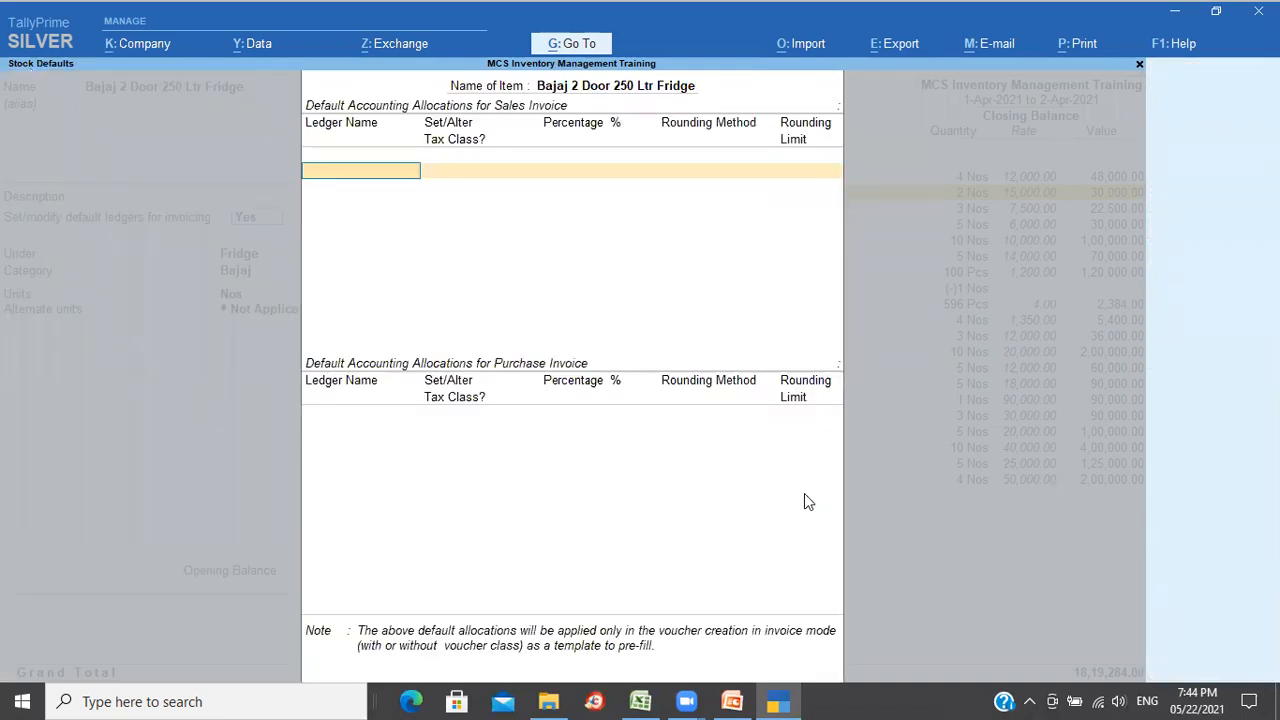
# Step: Choose White Goods Sales and White Goods Purchase at 100% and save the item
pyautogui.write('w')
pyautogui.press('BackSpace')
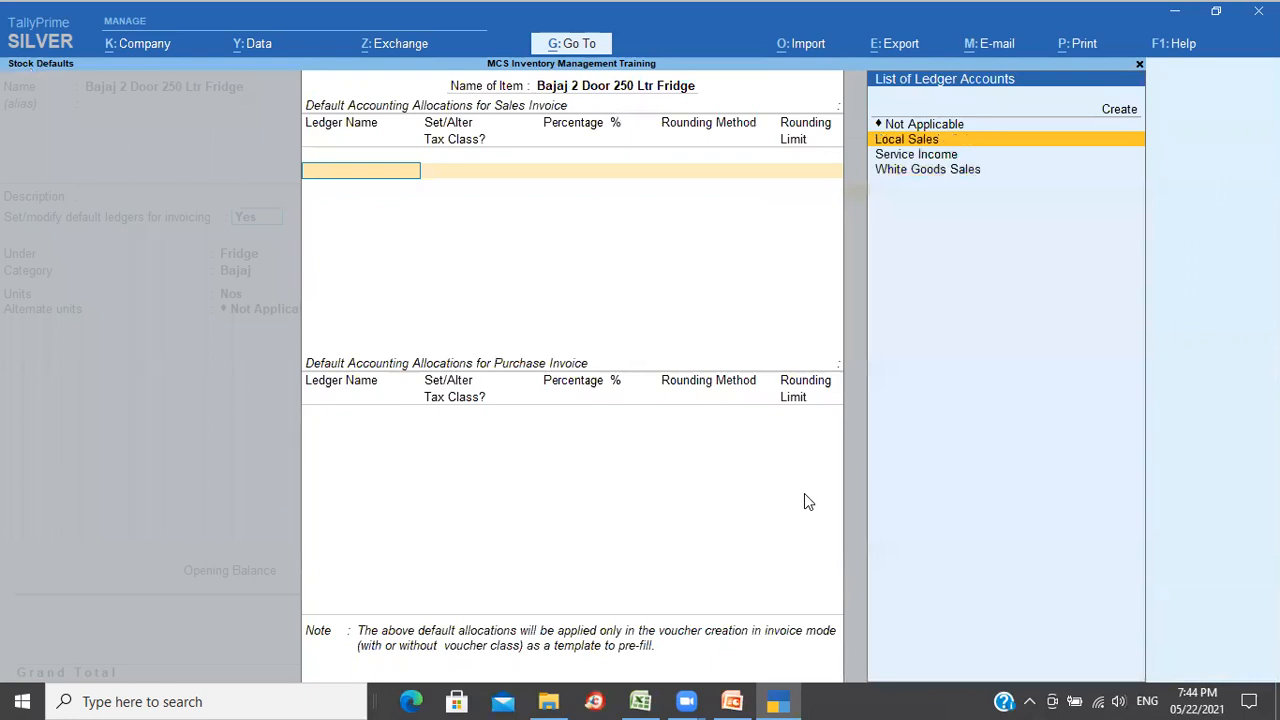
pyautogui.press('Down')
pyautogui.press('Down')
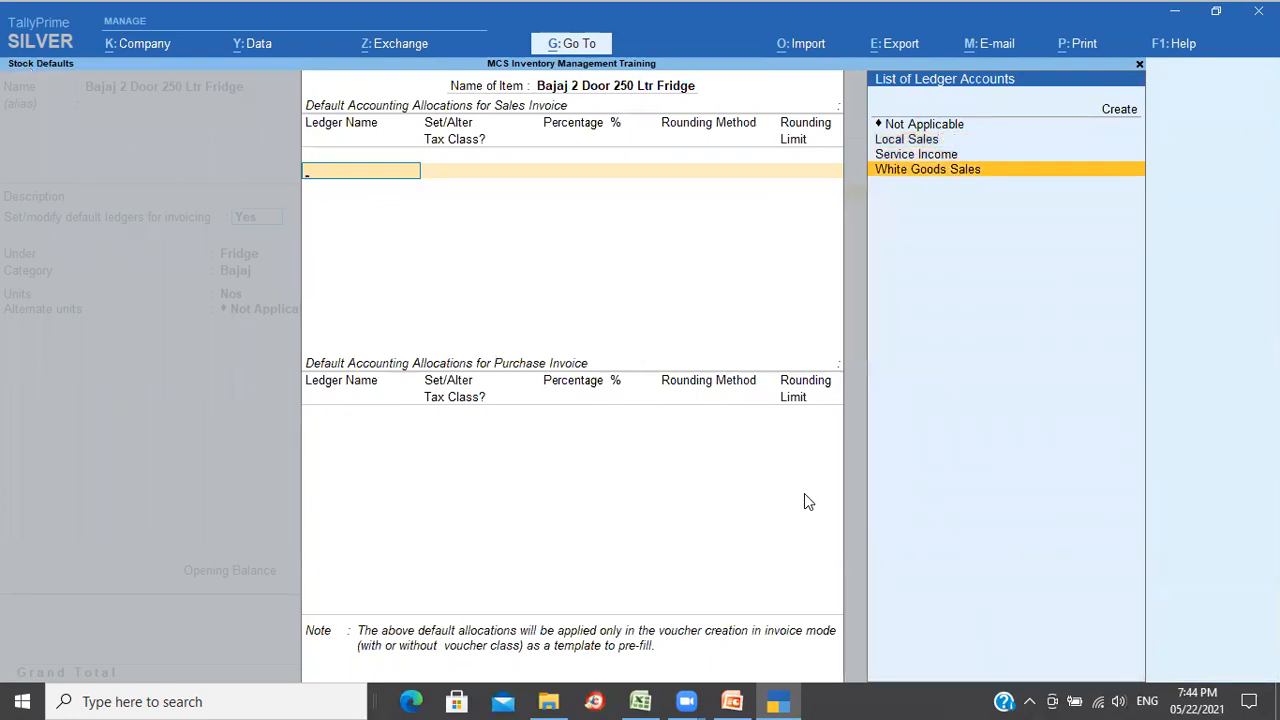
pyautogui.press('Return')
pyautogui.press('Return')
pyautogui.press('Return')
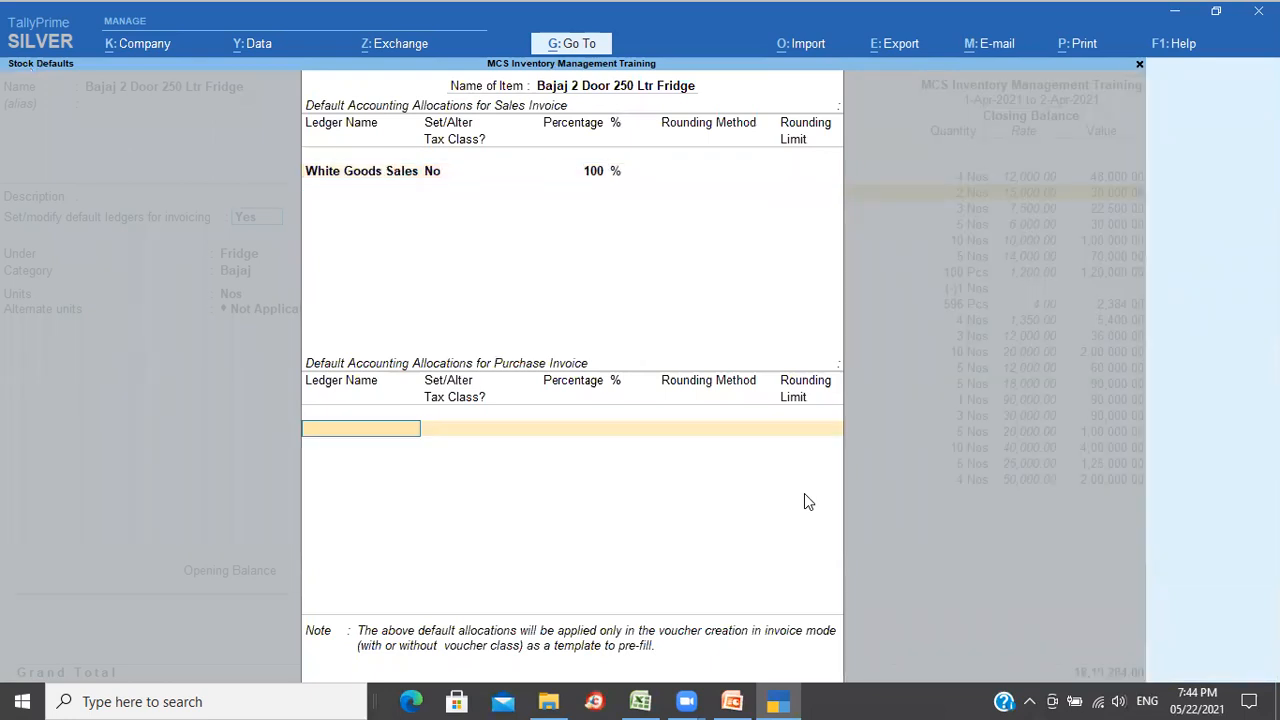
pyautogui.write('w')
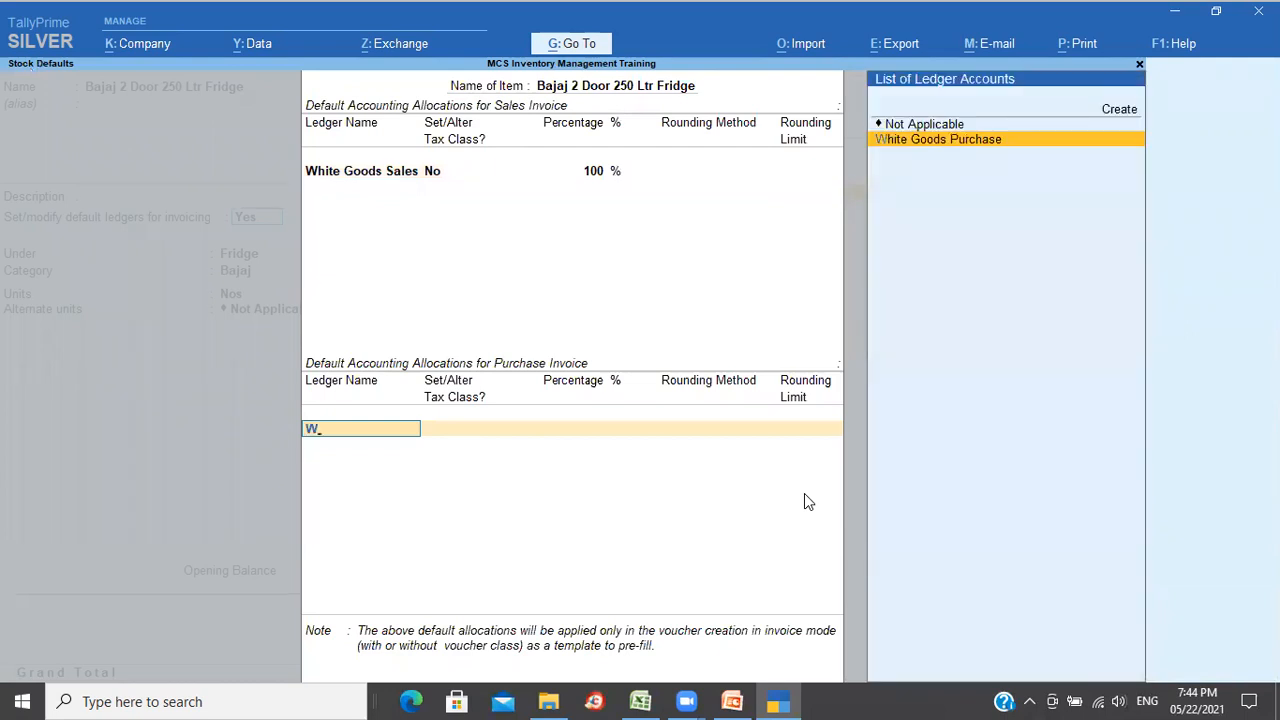
pyautogui.press('Return')
pyautogui.press('Return')
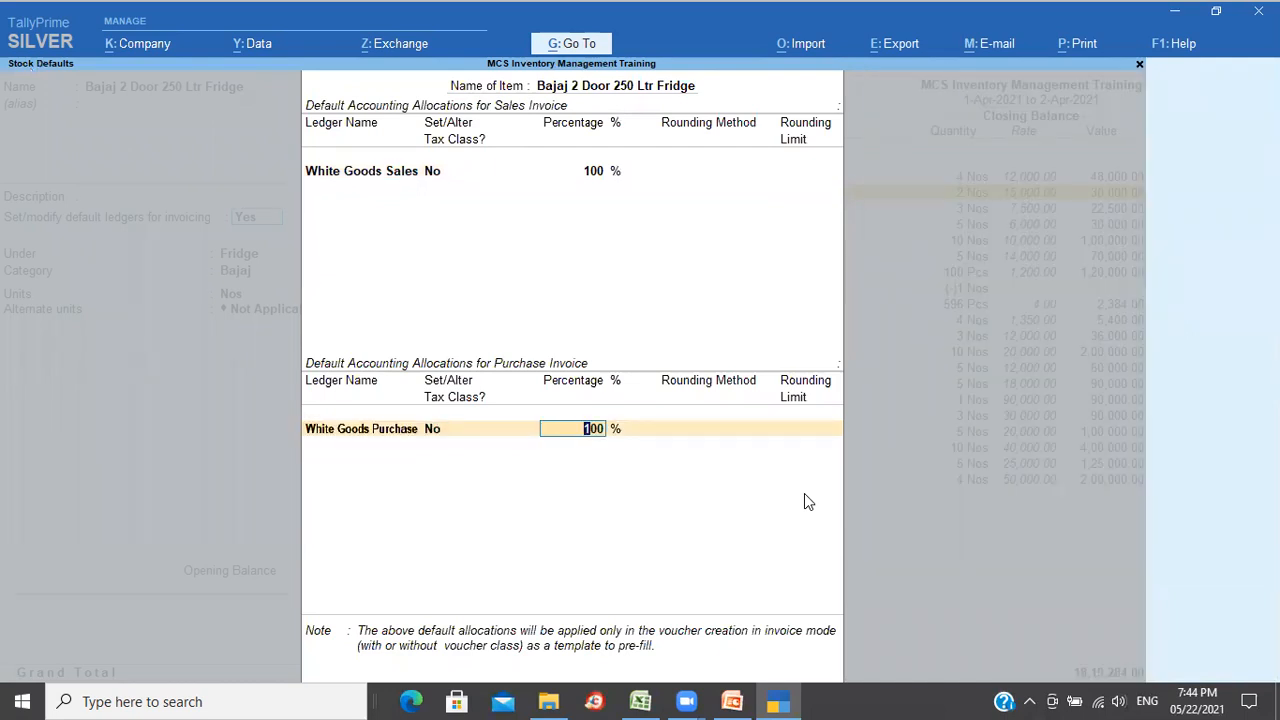
pyautogui.press('Return')
pyautogui.press('Return')
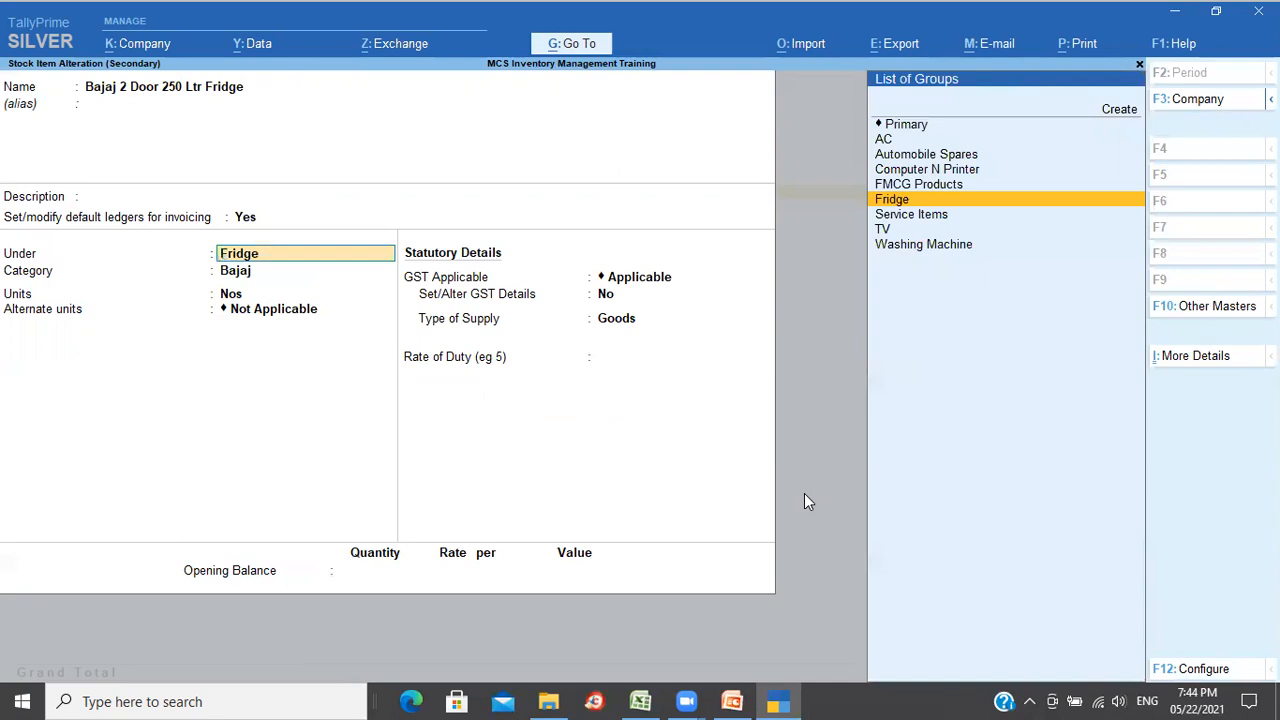
pyautogui.hotkey('ctrl', 'a')
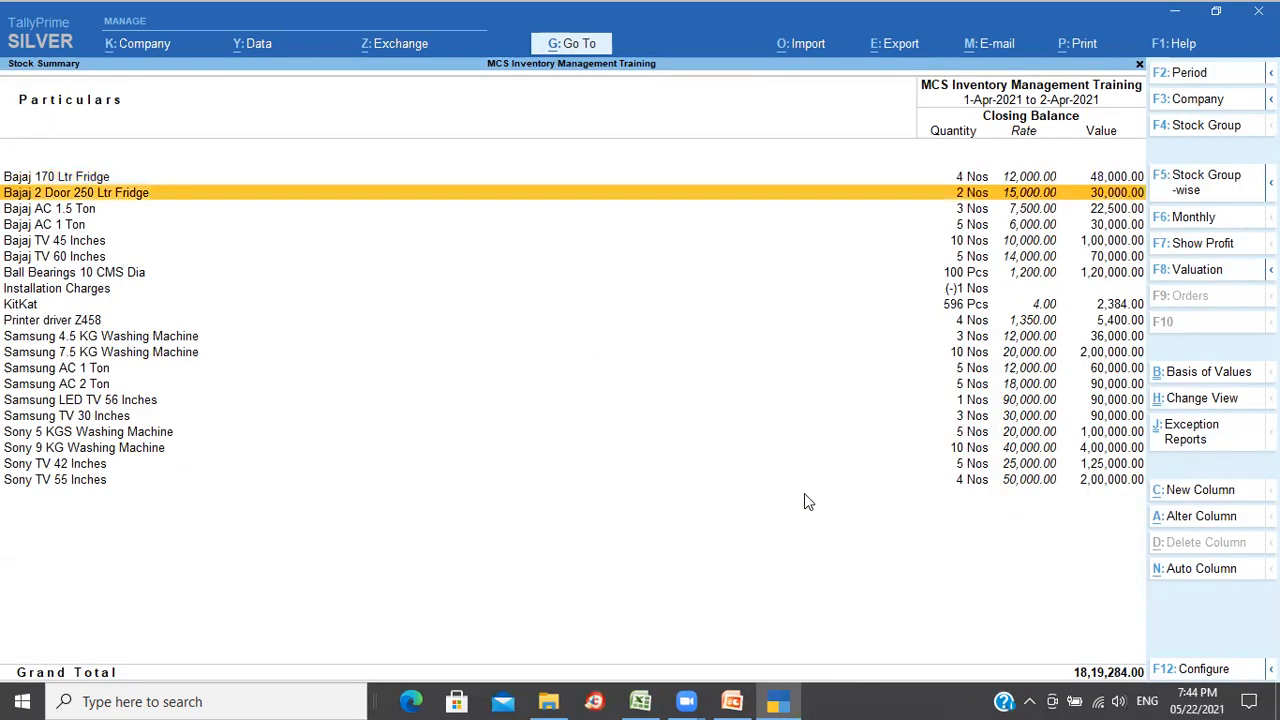
pyautogui.press('Down')
pyautogui.press('Down')
pyautogui.press('Down')
pyautogui.press('Down')
pyautogui.press('Down')
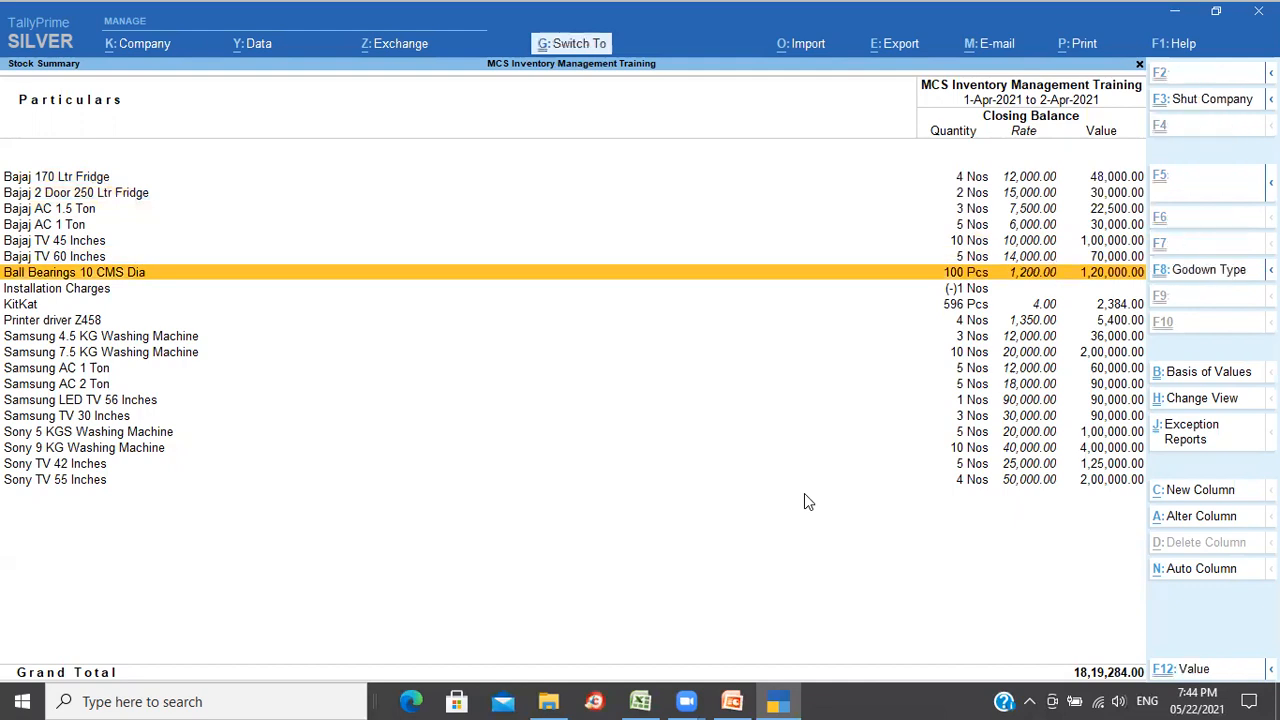
# Step: Enable default ledgers for Ball Bearings 10 CMS Dia and create Automobile Spare Parts Sales under Sales Accounts
pyautogui.hotkey('ctrl', 'Return')
pyautogui.press('Return')
pyautogui.press('Return')
pyautogui.press('Return')
pyautogui.press('Return')
pyautogui.press('Return')
pyautogui.press('Return')
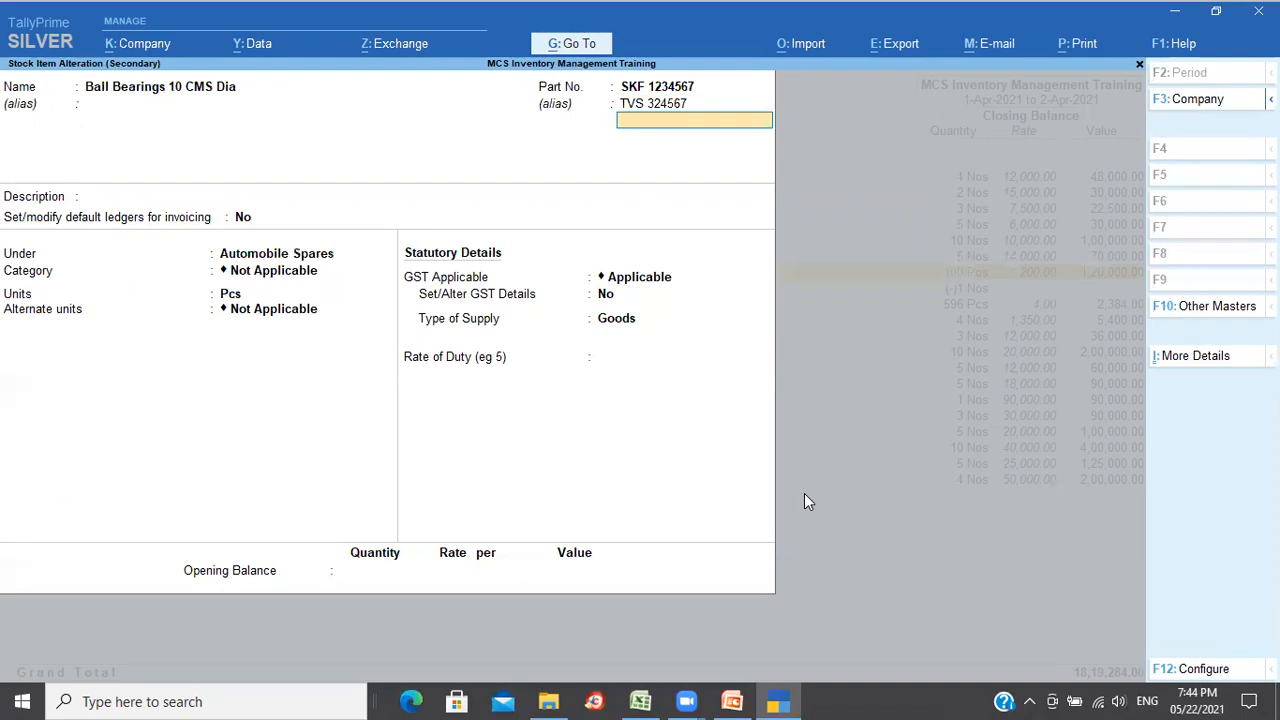
pyautogui.press('y')
pyautogui.press('Return')
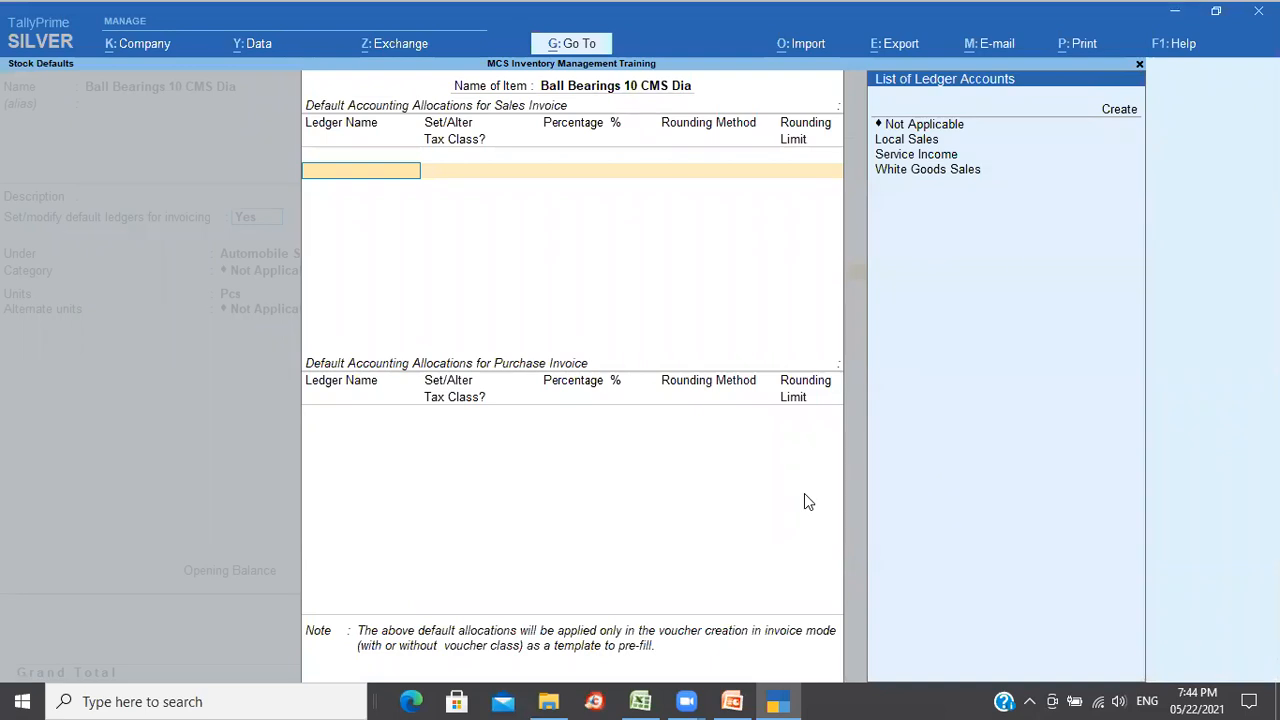
pyautogui.hotkey('alt', 'c')
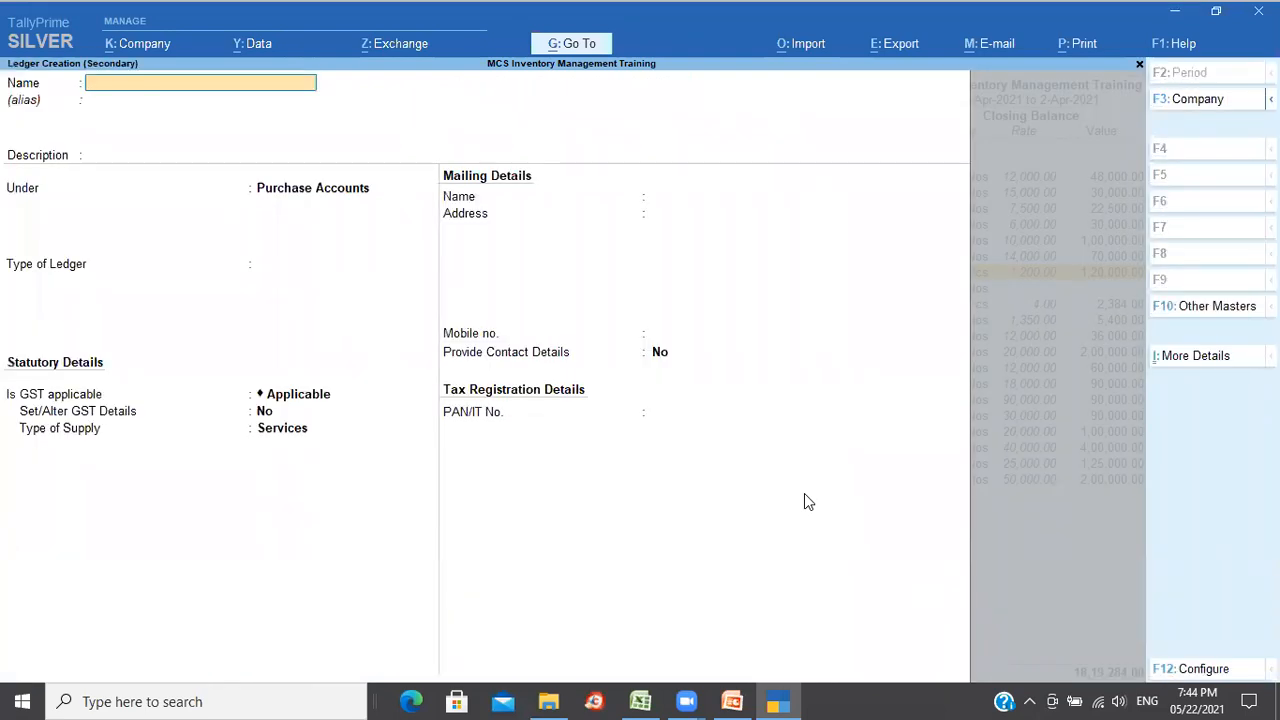
pyautogui.write('Automobile Sale')
pyautogui.press('BackSpace')
pyautogui.press('BackSpace')
pyautogui.press('BackSpace')
pyautogui.press('BackSpace')
pyautogui.press('BackSpace')
pyautogui.write('Spare Parts Sales')
pyautogui.press('Return')
pyautogui.press('Return')
pyautogui.press('Return')
pyautogui.write('Sa')
pyautogui.press('Return')
pyautogui.press('Return')
pyautogui.press('Return')
pyautogui.press('Return')
pyautogui.press('Up')
pyautogui.press('Return')
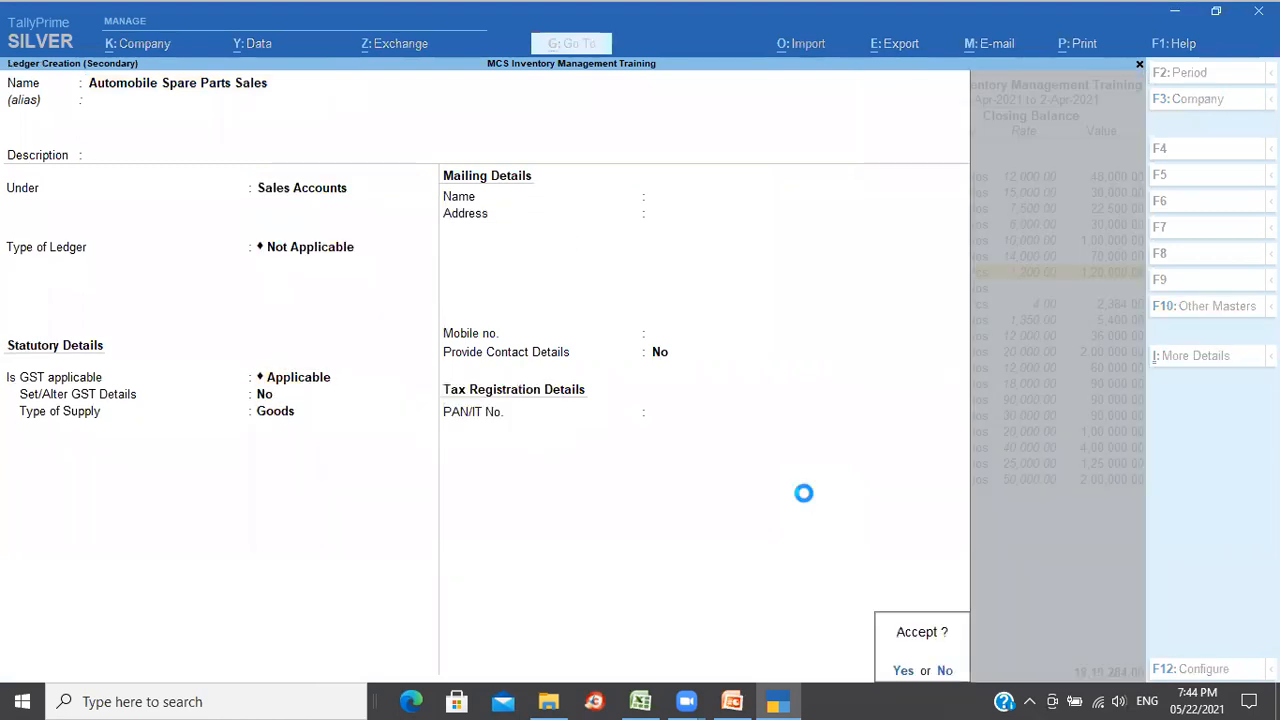
pyautogui.press('Return')
pyautogui.press('Return')
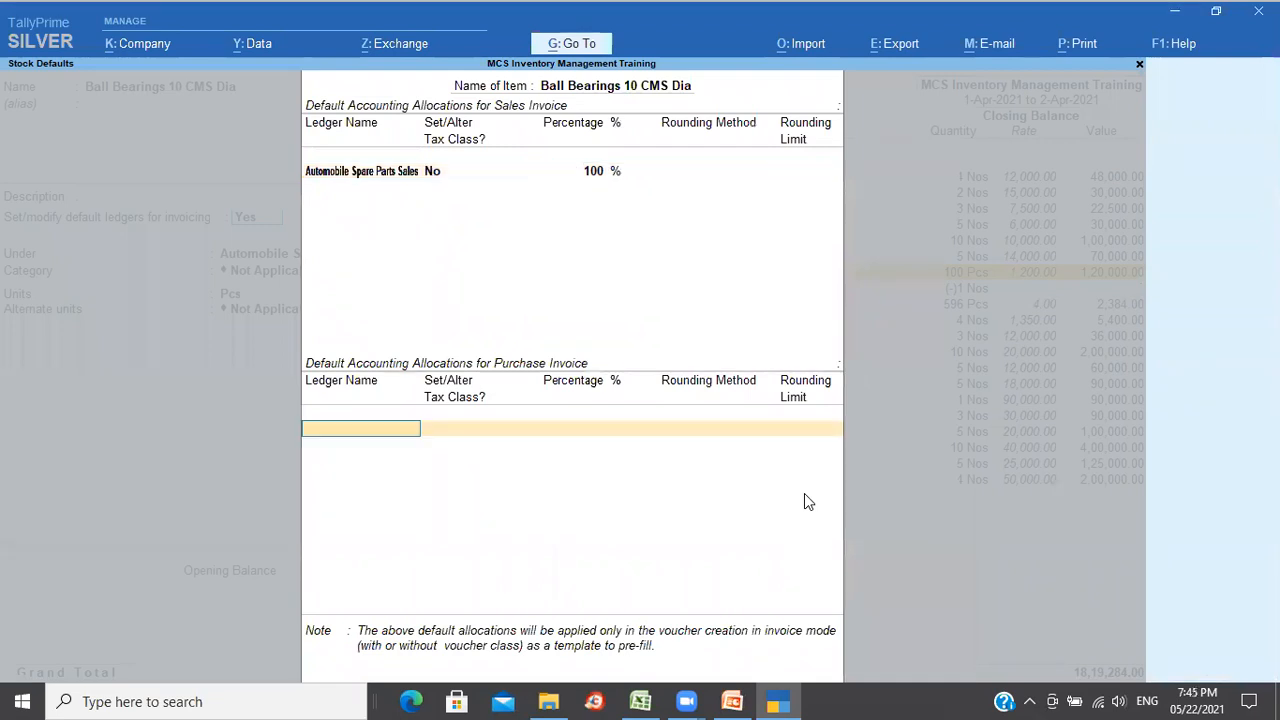
# Step: Create Automobile Spare Parts Purchase under Purchase Accounts and save the ball bearings item
pyautogui.hotkey('alt', 'c')
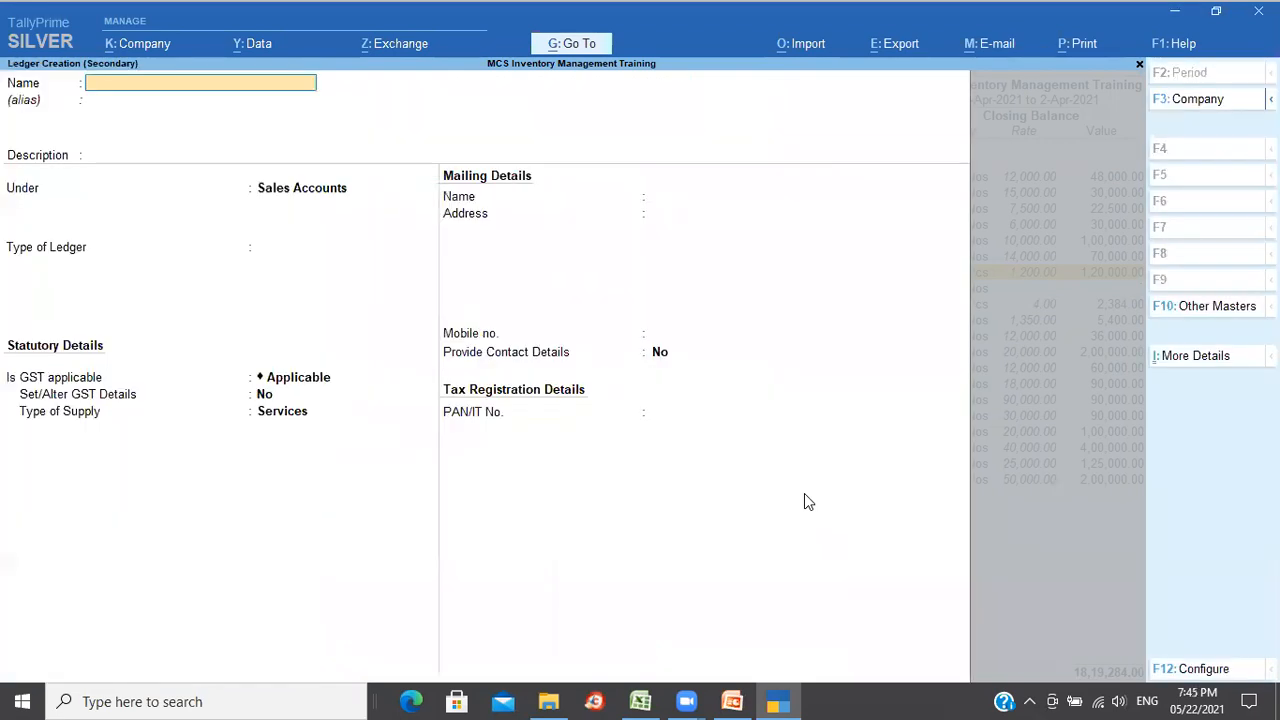
pyautogui.write('Automobile Spare Parts Sales')
pyautogui.press('BackSpace')
pyautogui.press('BackSpace')
pyautogui.press('BackSpace')
pyautogui.press('BackSpace')
pyautogui.press('BackSpace')
pyautogui.write('Purchase')
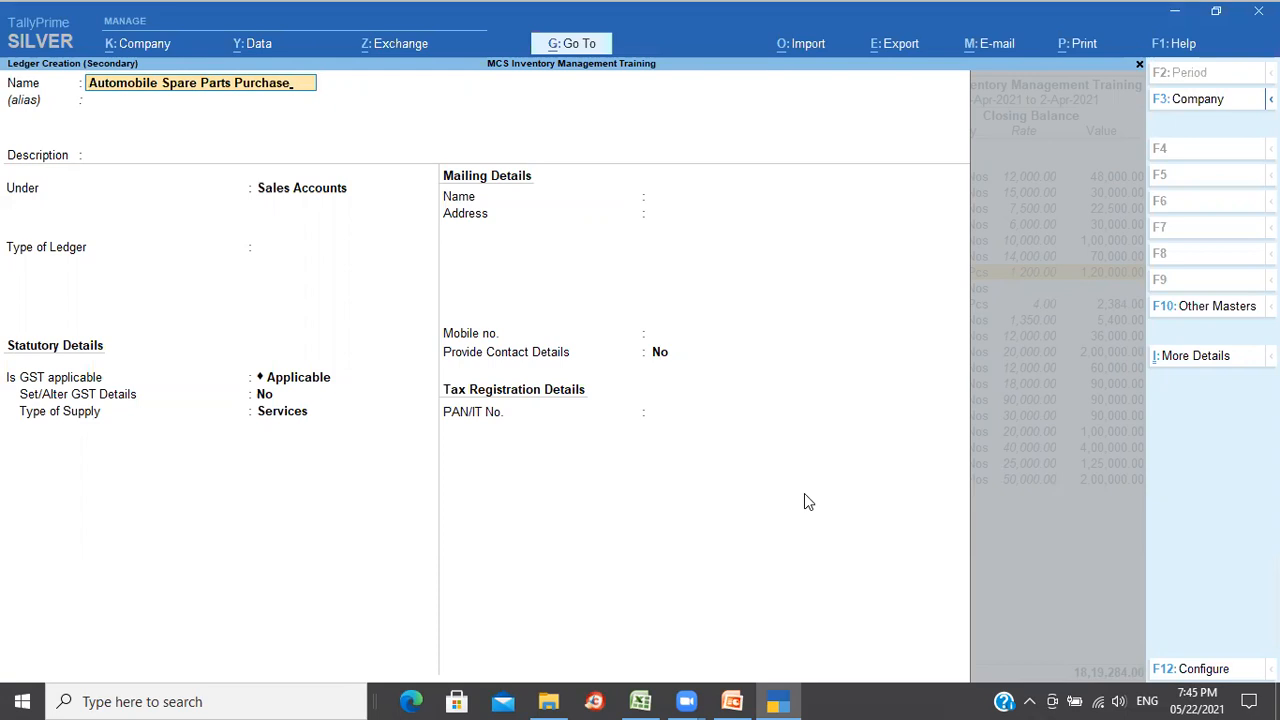
pyautogui.press('Return')
pyautogui.press('Return')
pyautogui.press('Return')
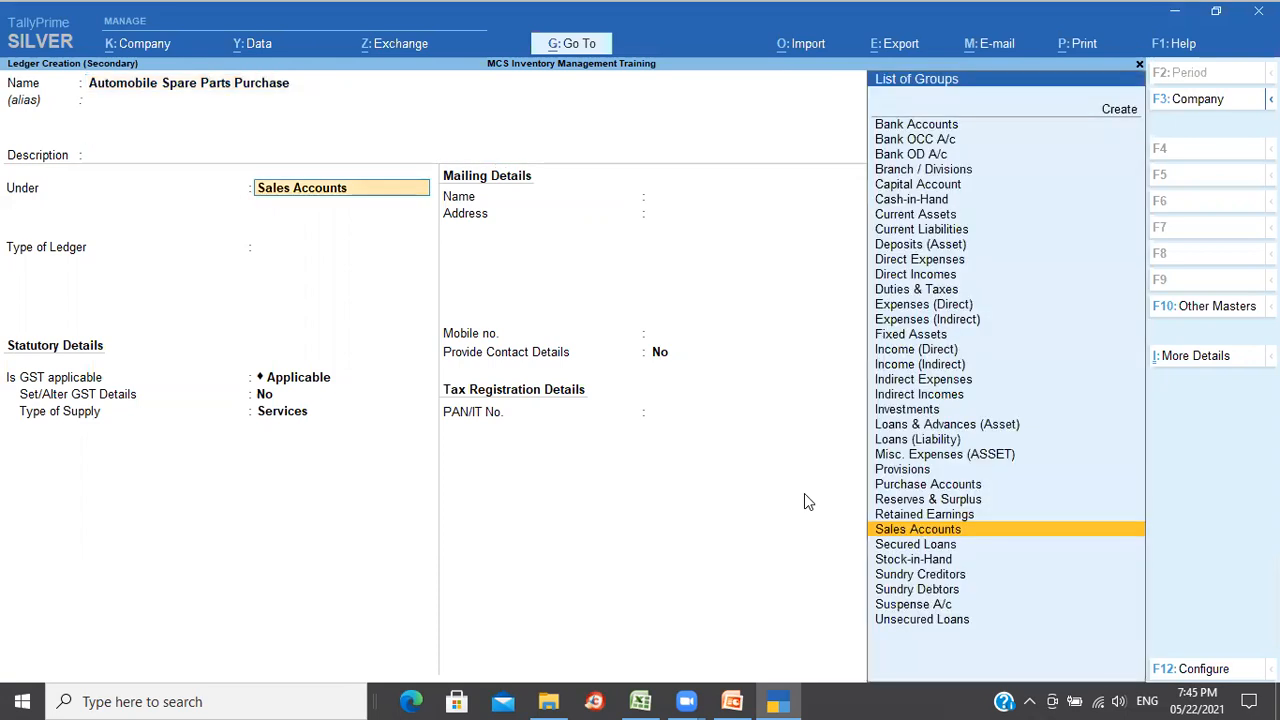
pyautogui.write('Pu')
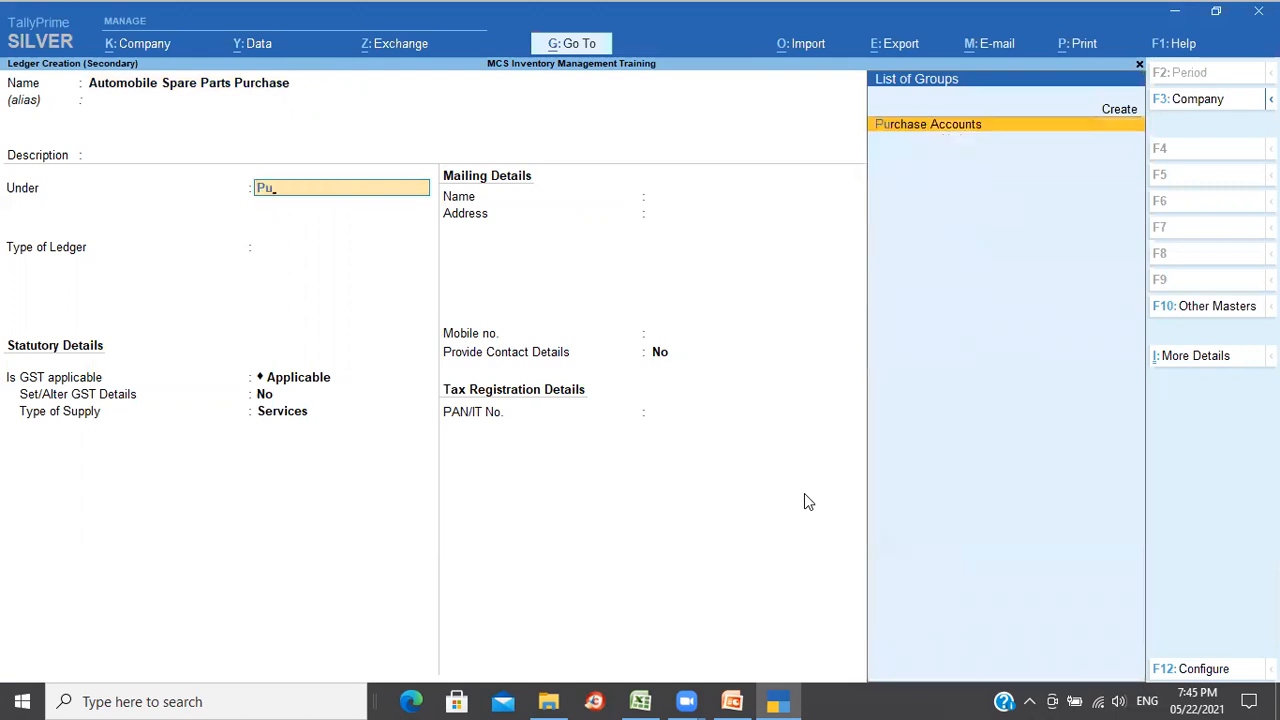
pyautogui.press('Return')
pyautogui.press('Return')
pyautogui.press('Return')
pyautogui.press('Return')
pyautogui.press('Up')
pyautogui.press('Return')
pyautogui.press('Return')
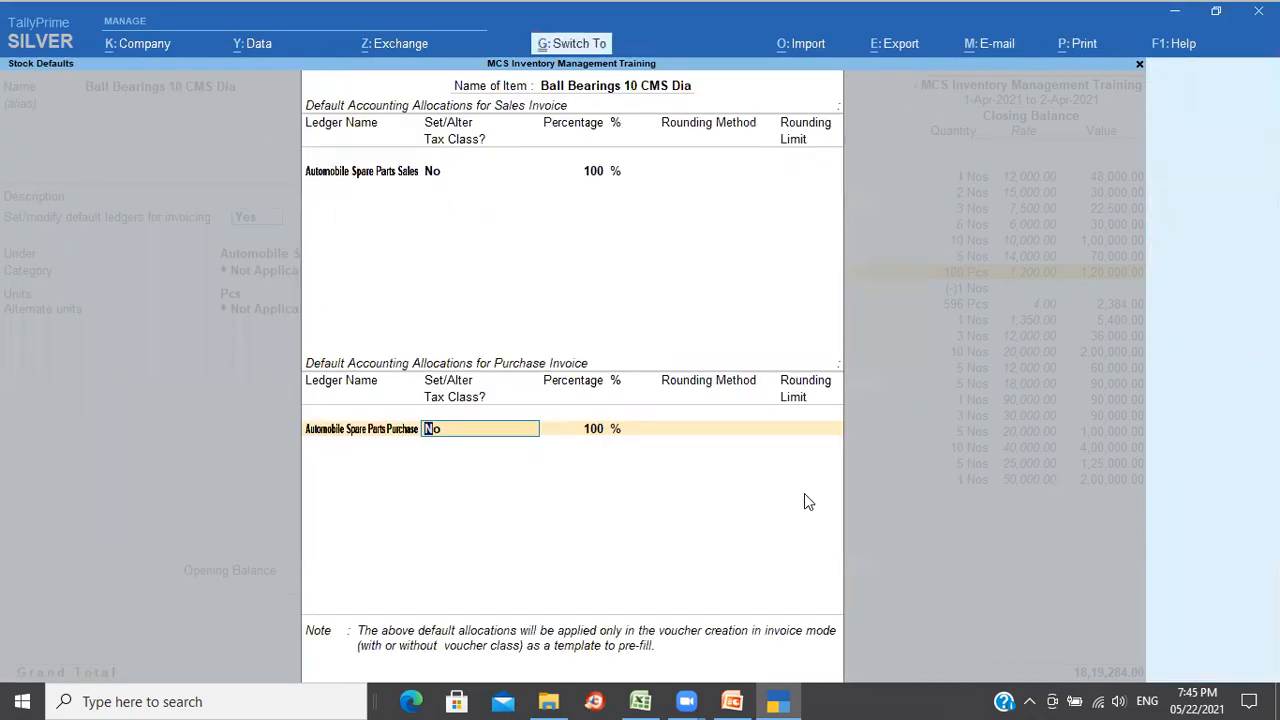
pyautogui.hotkey('ctrl', 'a')
pyautogui.hotkey('ctrl', 'a')
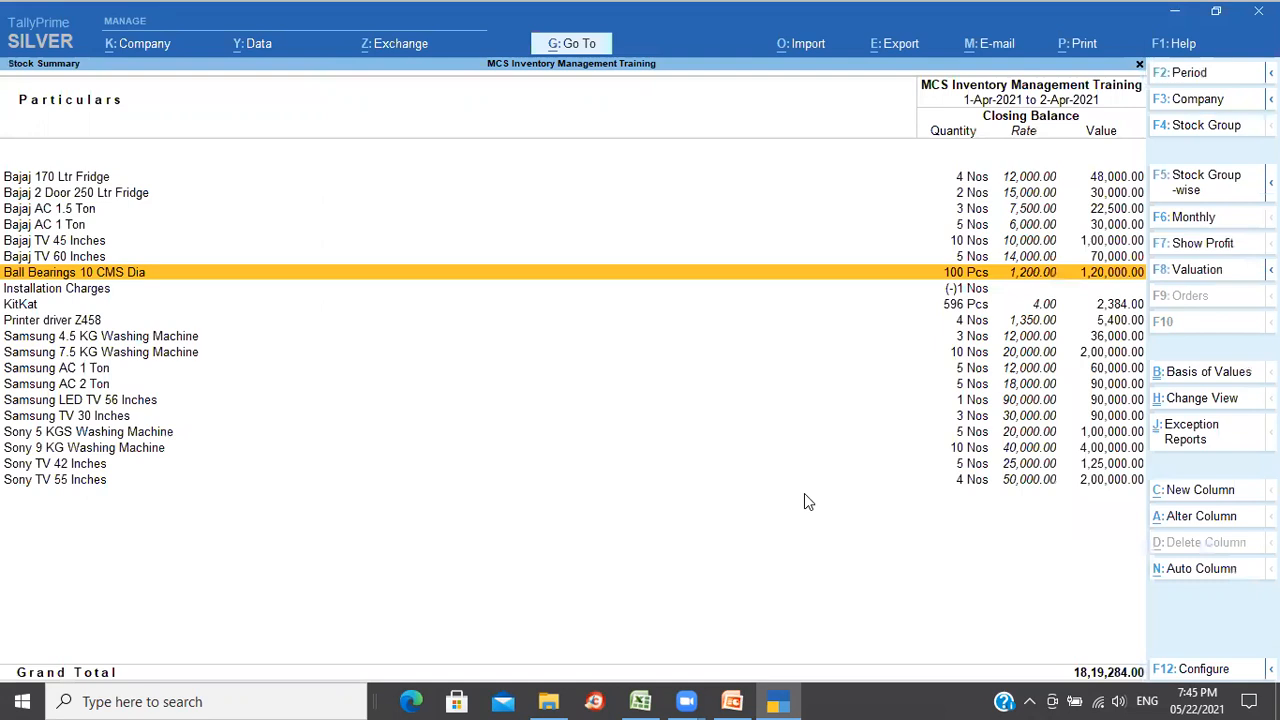
# Step: Review the stock items in the Stock Summary and close it to the Gateway of Tally
pyautogui.press('Up')
pyautogui.press('Up')
pyautogui.press('Up')
pyautogui.press('Up')
pyautogui.press('Up')
pyautogui.press('Up')
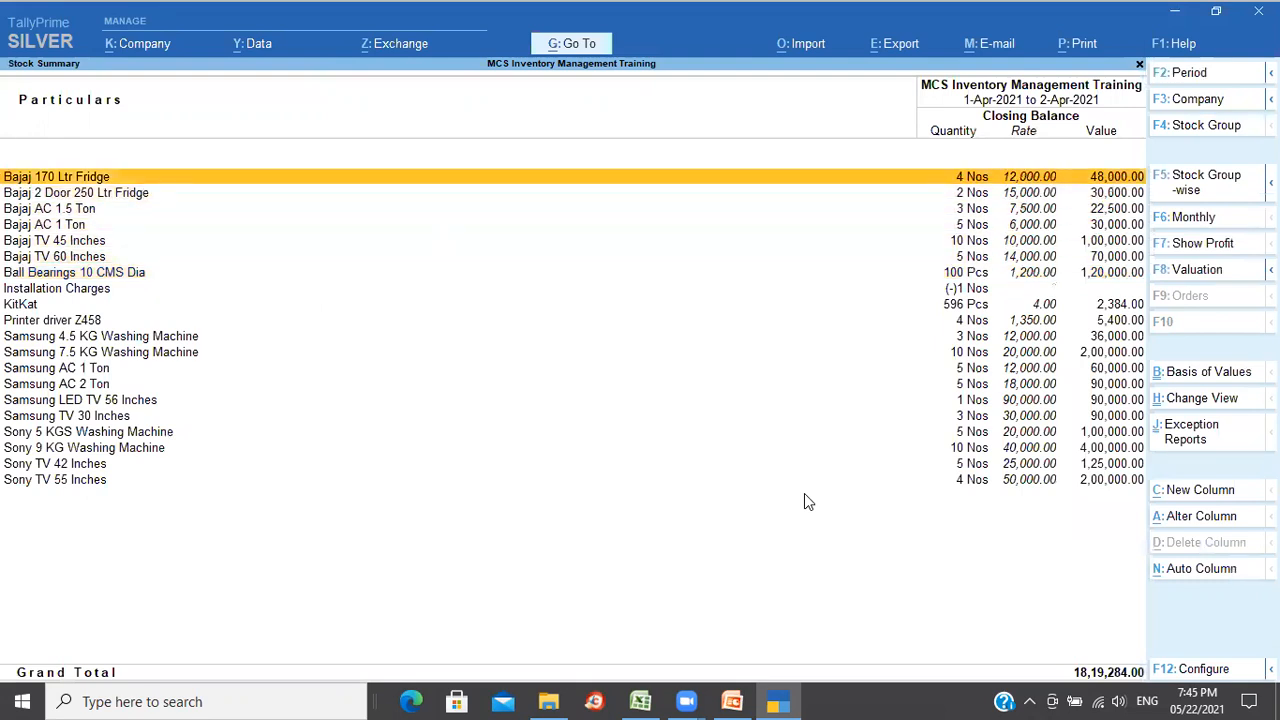
pyautogui.press('Down')
pyautogui.press('Down')
pyautogui.press('Down')
pyautogui.press('Down')
pyautogui.press('Down')
pyautogui.press('Down')
pyautogui.press('Down')
pyautogui.press('Down')
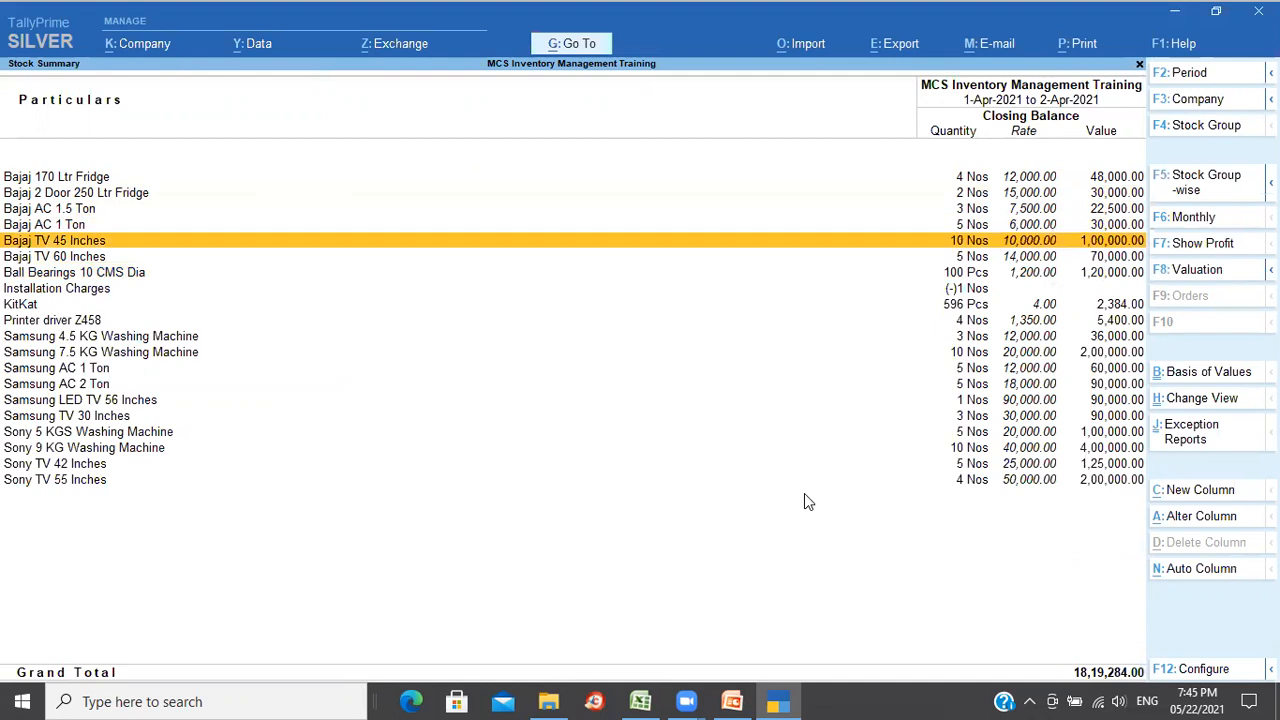
pyautogui.press('Up')
pyautogui.press('Up')
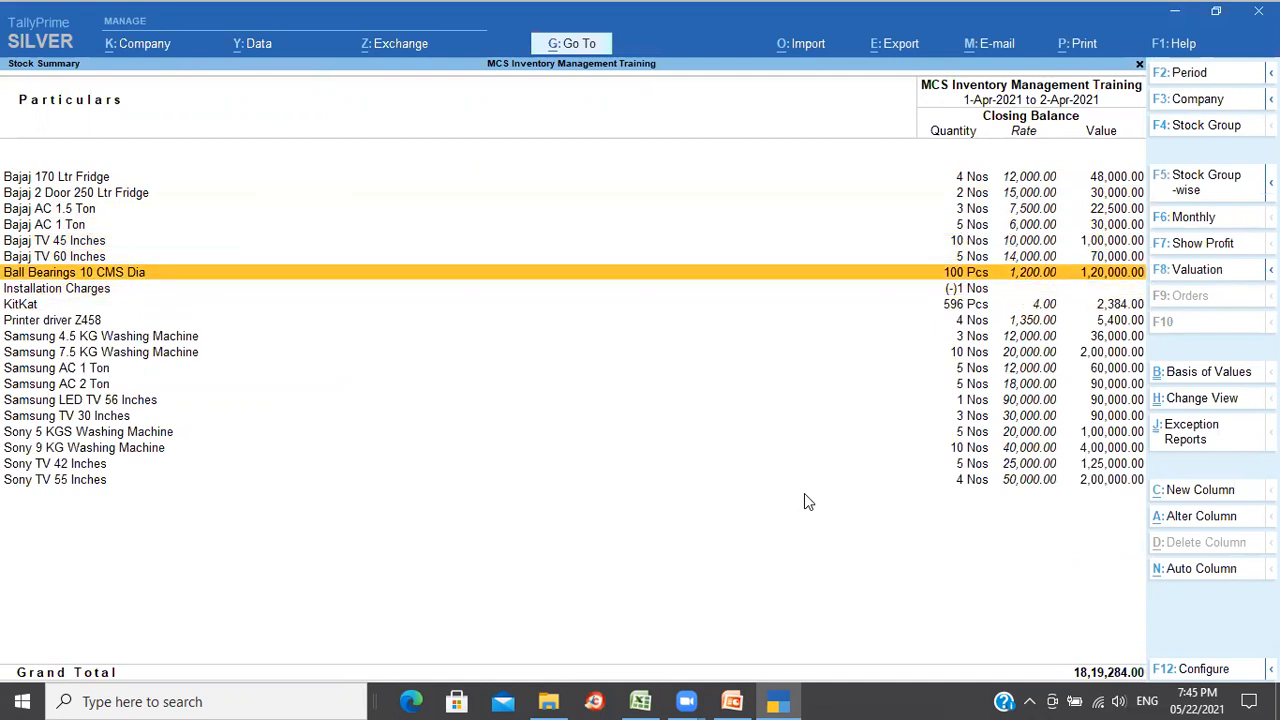
pyautogui.press('Escape')
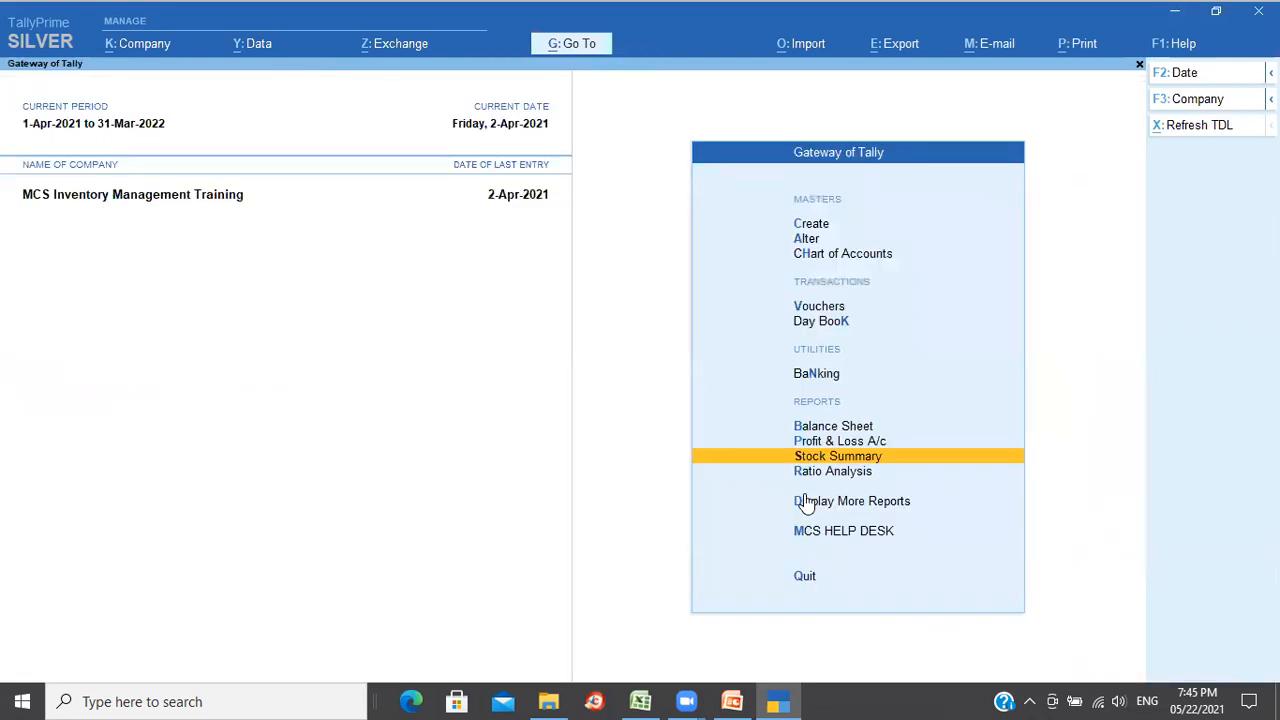
# Step: Start a purchase voucher with supplier invoice 3434532 and party SKF Distributor
pyautogui.press('Up')
pyautogui.press('Up')
pyautogui.press('Up')
pyautogui.press('Up')
pyautogui.press('Up')
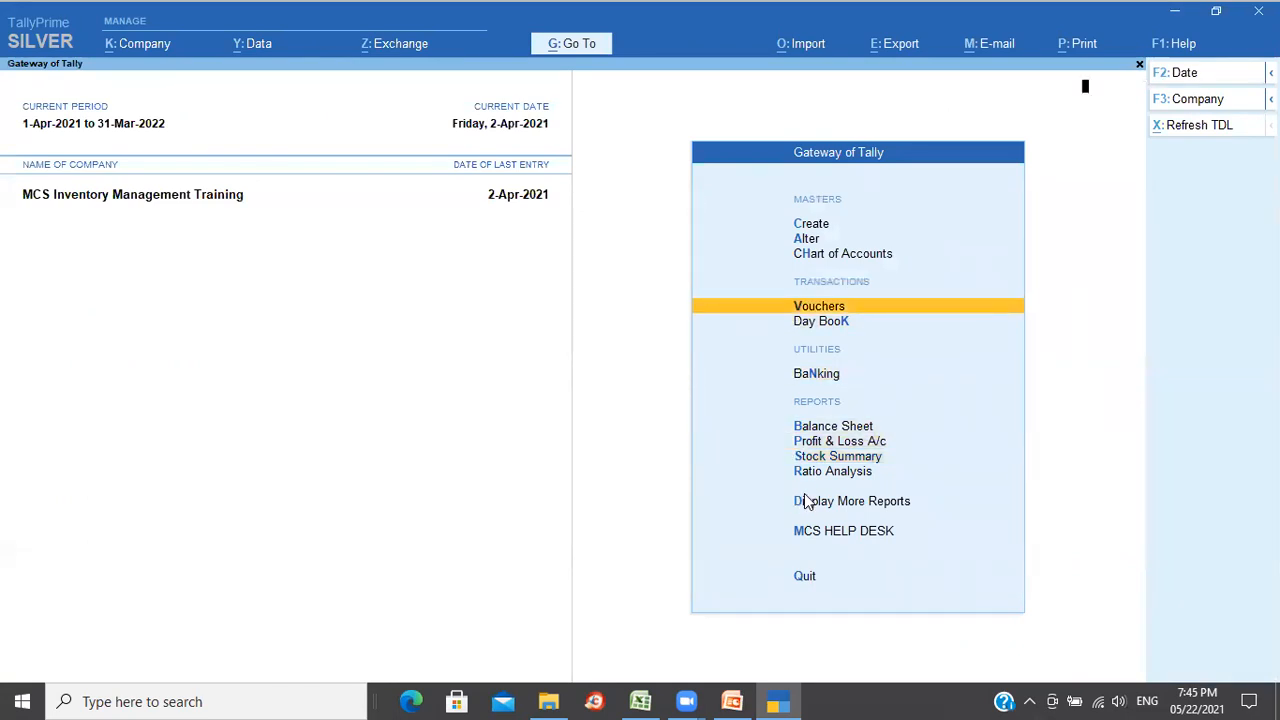
pyautogui.press('Return')
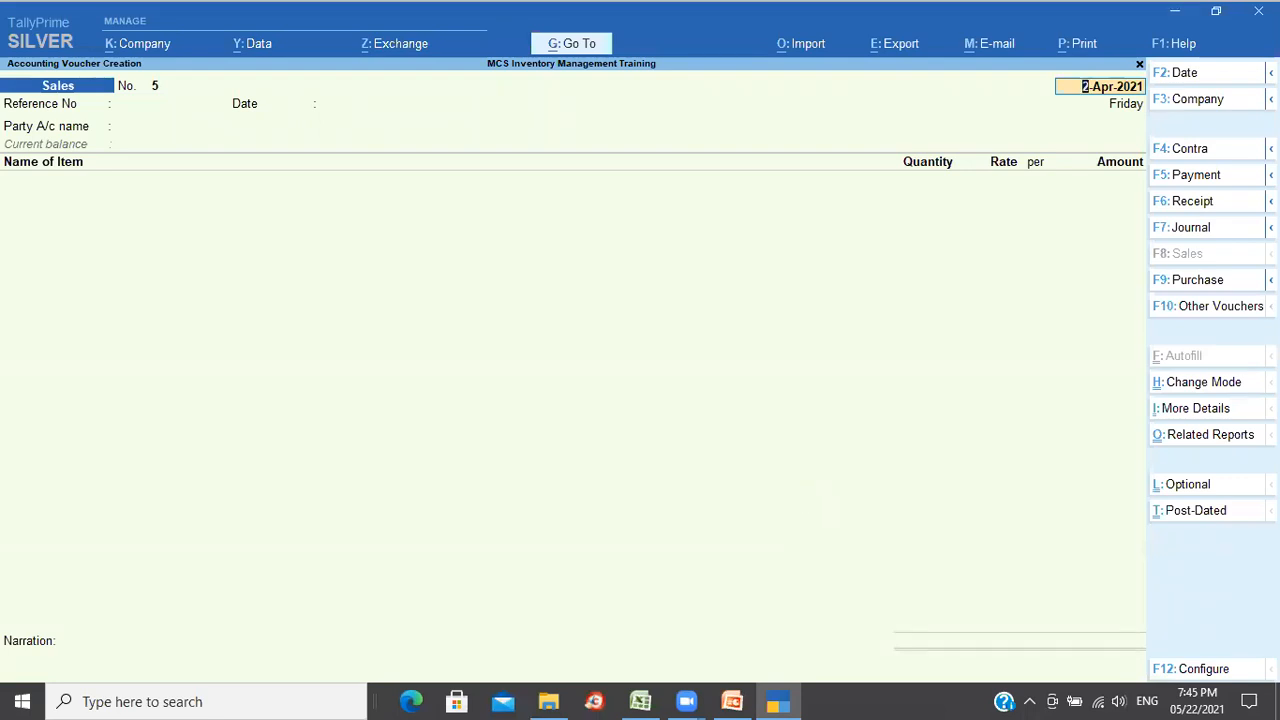
pyautogui.click(1201, 281)
pyautogui.press('Return')
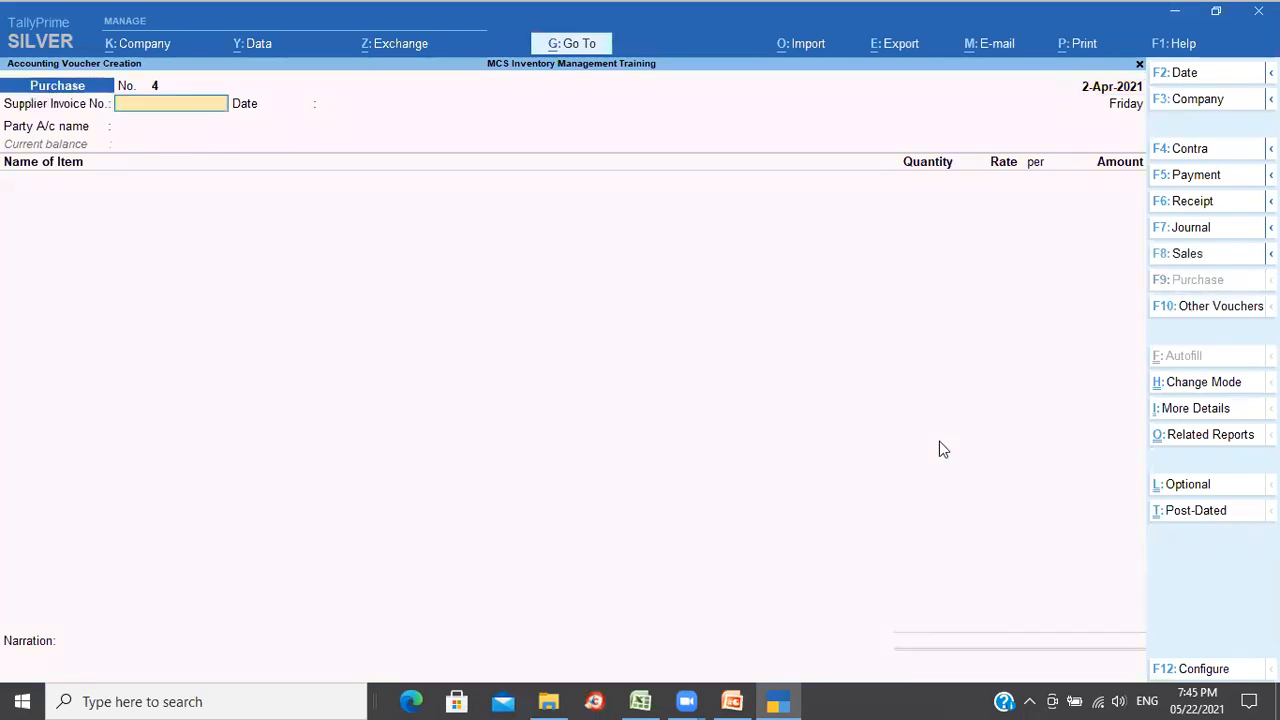
pyautogui.write('3434532')
pyautogui.press('Return')
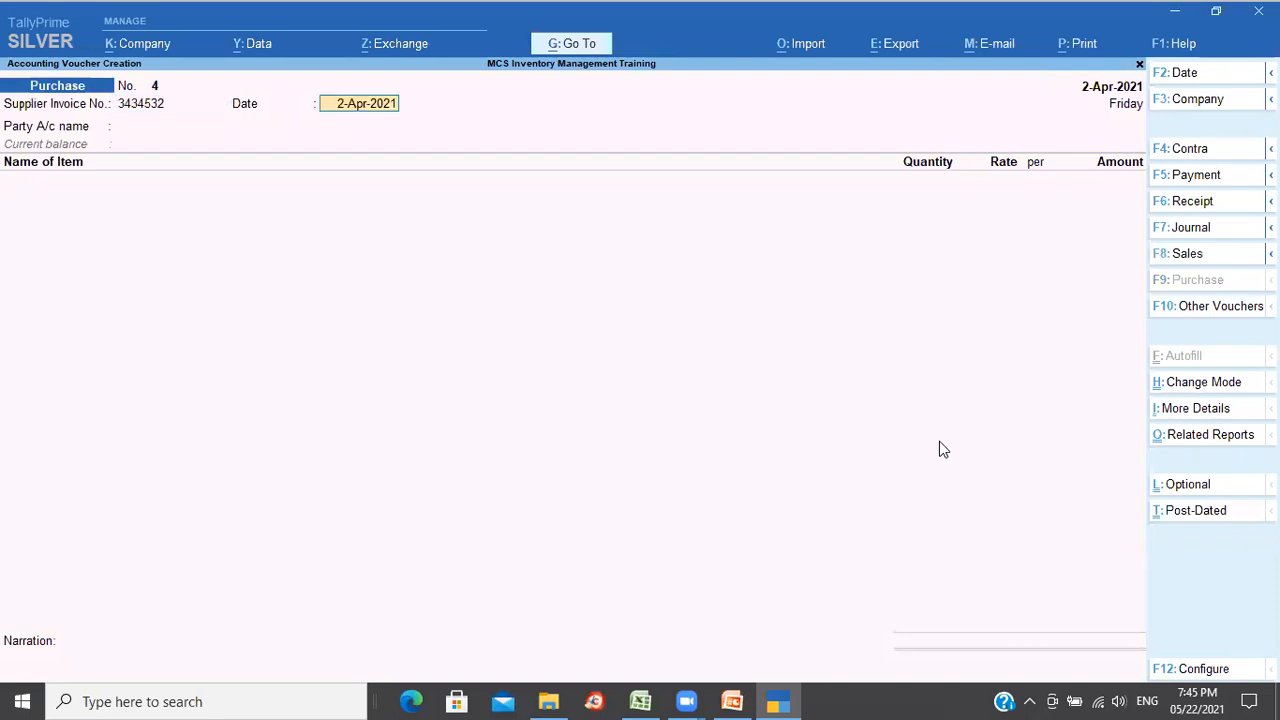
pyautogui.press('Return')
pyautogui.press('Down')
pyautogui.press('Down')
pyautogui.press('Down')
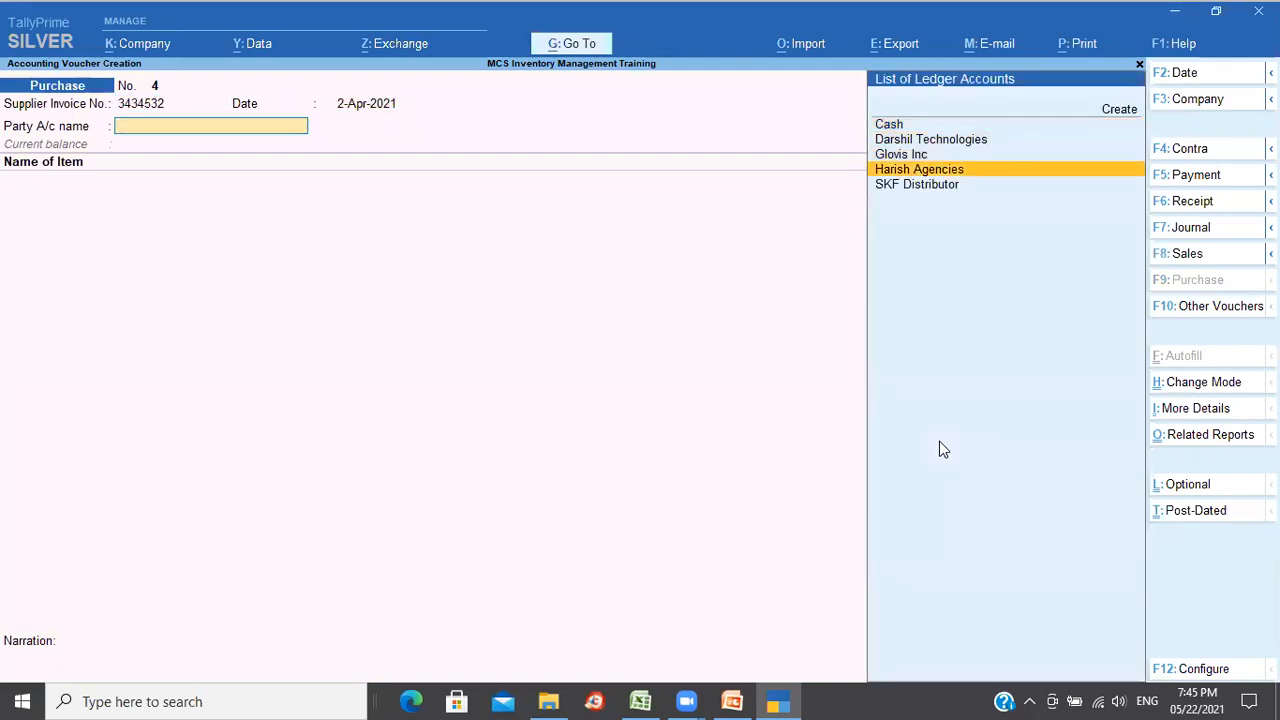
pyautogui.press('Down')
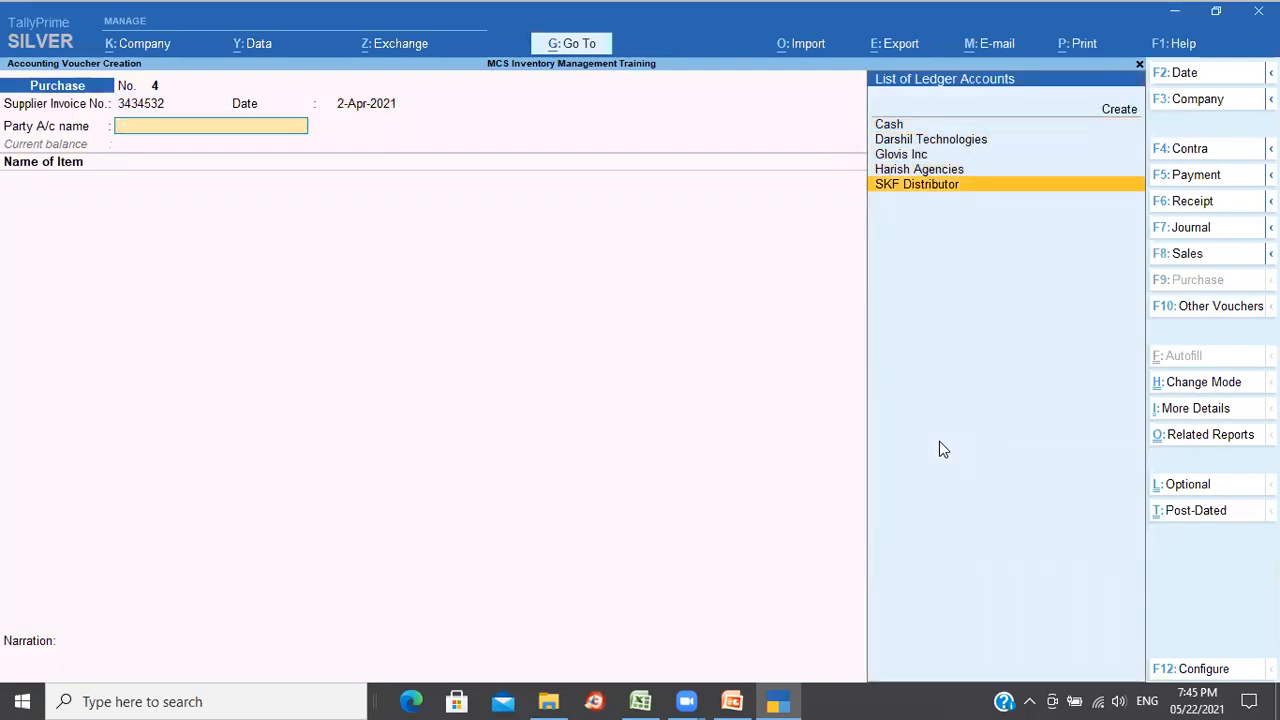
pyautogui.press('Return')
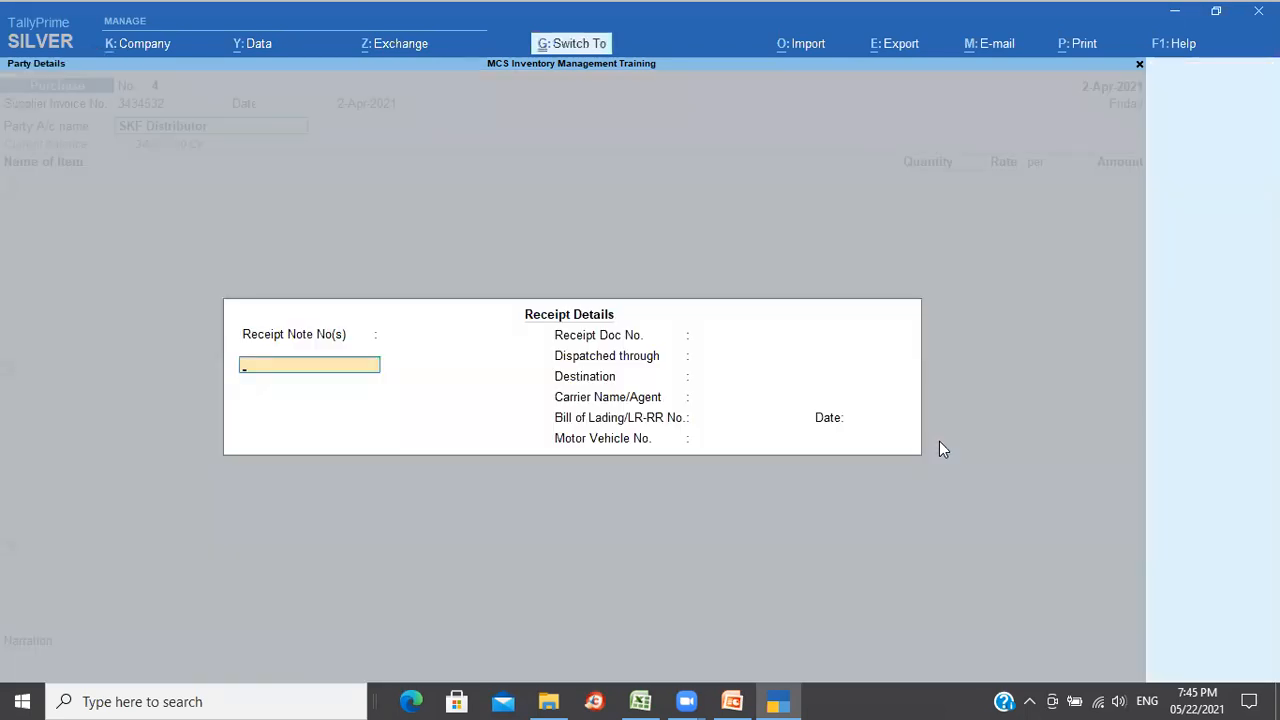
pyautogui.press('Return')
# Step: Add 10 Ball Bearings 10 CMS Dia, allocated to Automobile Spare Parts Purchase for 12,000
pyautogui.press('Return')
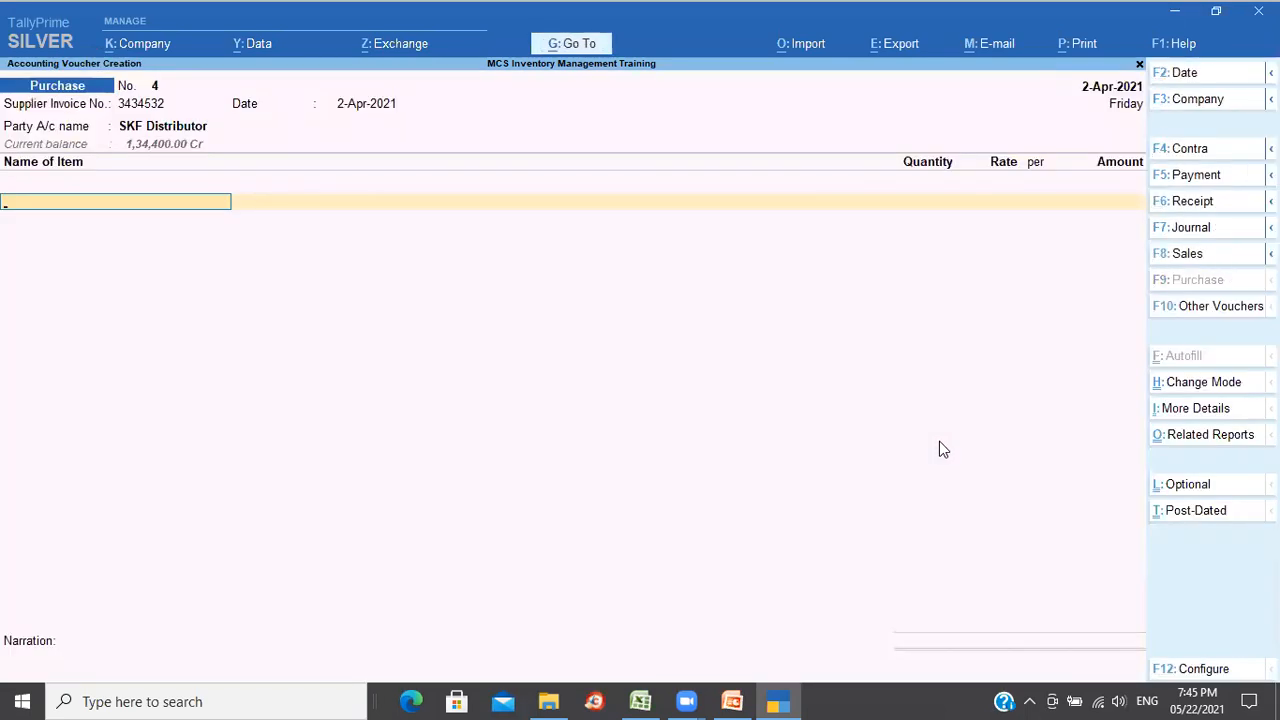
pyautogui.write('Ball')
pyautogui.press('Return')
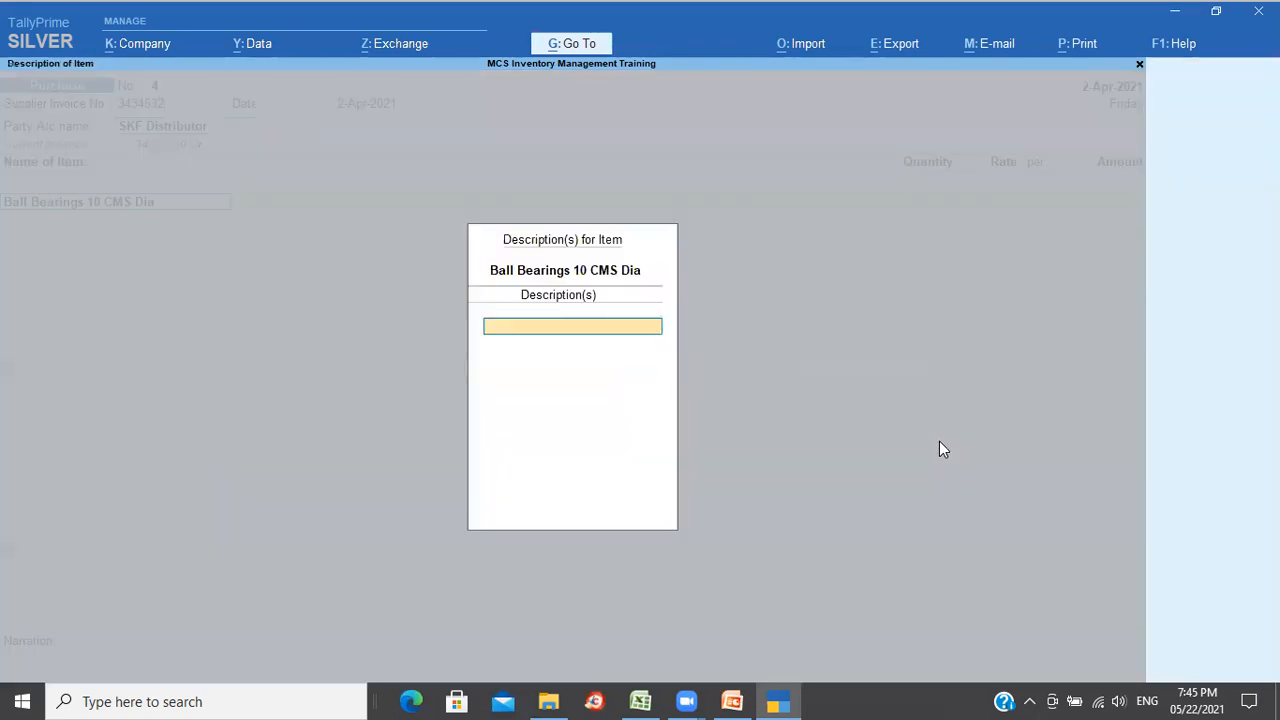
pyautogui.press('Return')
pyautogui.write('10')
pyautogui.press('Return')
pyautogui.press('Return')
pyautogui.press('Return')
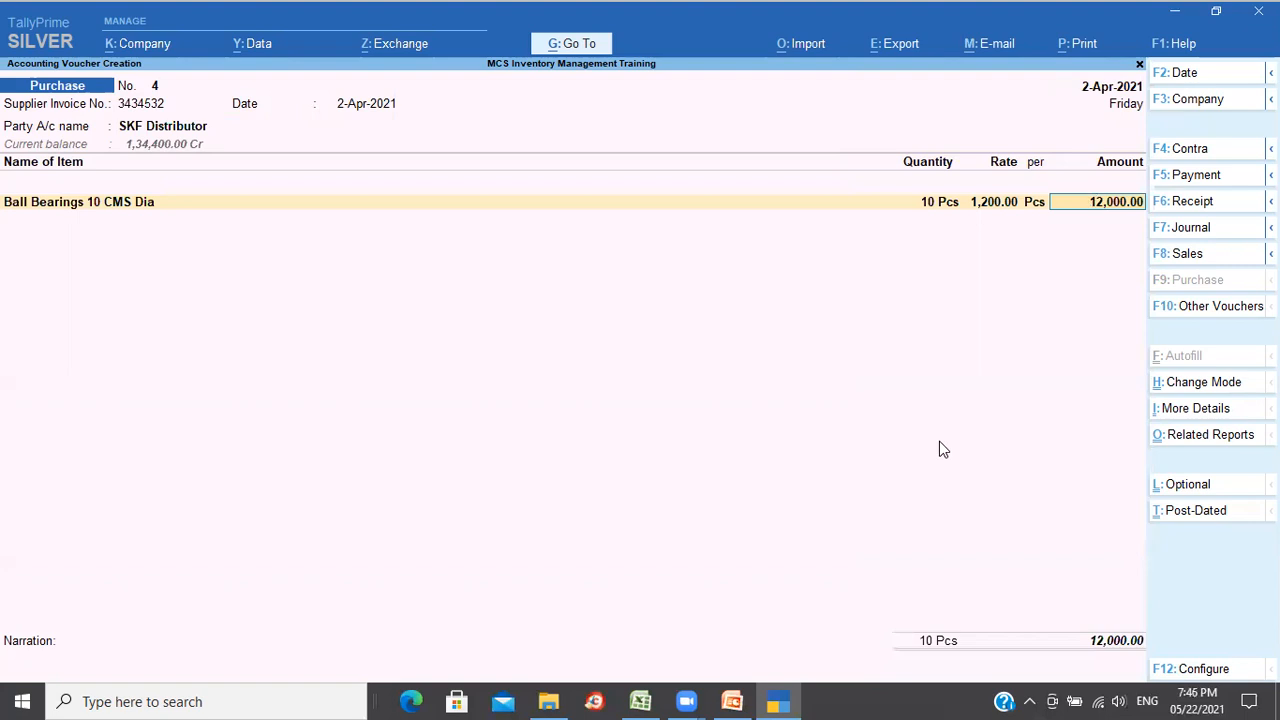
pyautogui.press('Return')
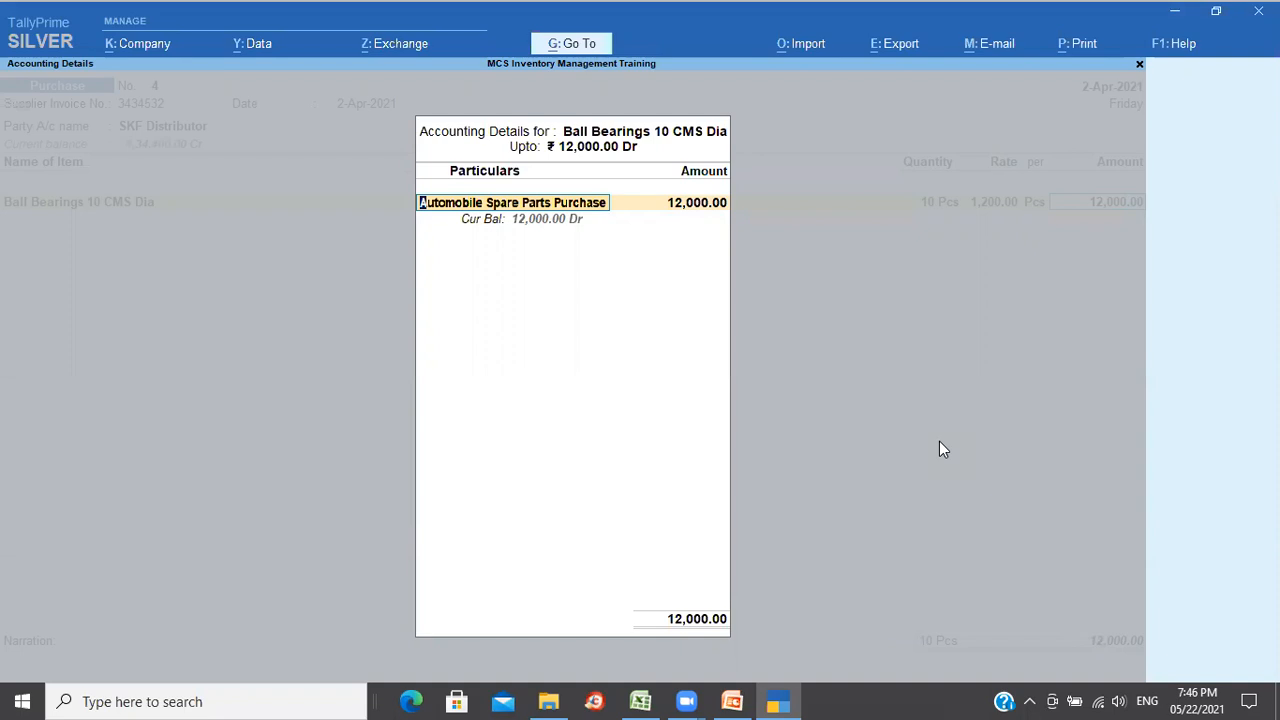
pyautogui.press('Return')
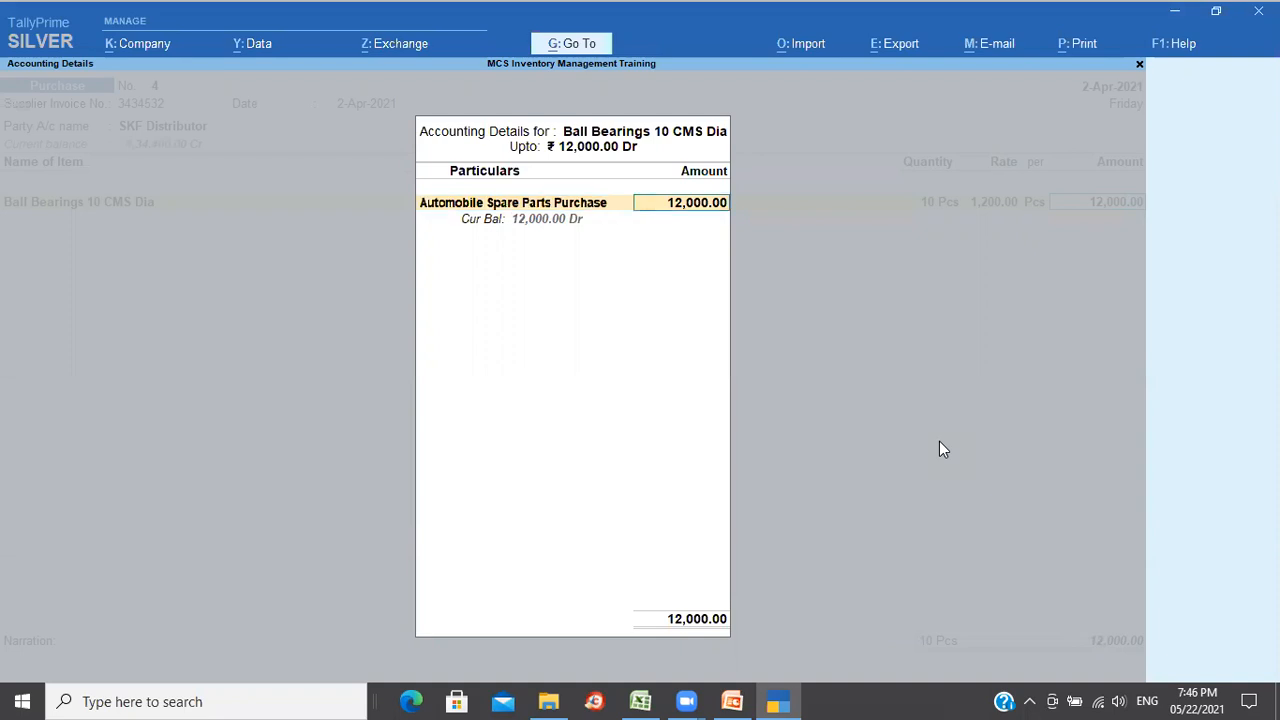
pyautogui.press('Return')
pyautogui.write('B')
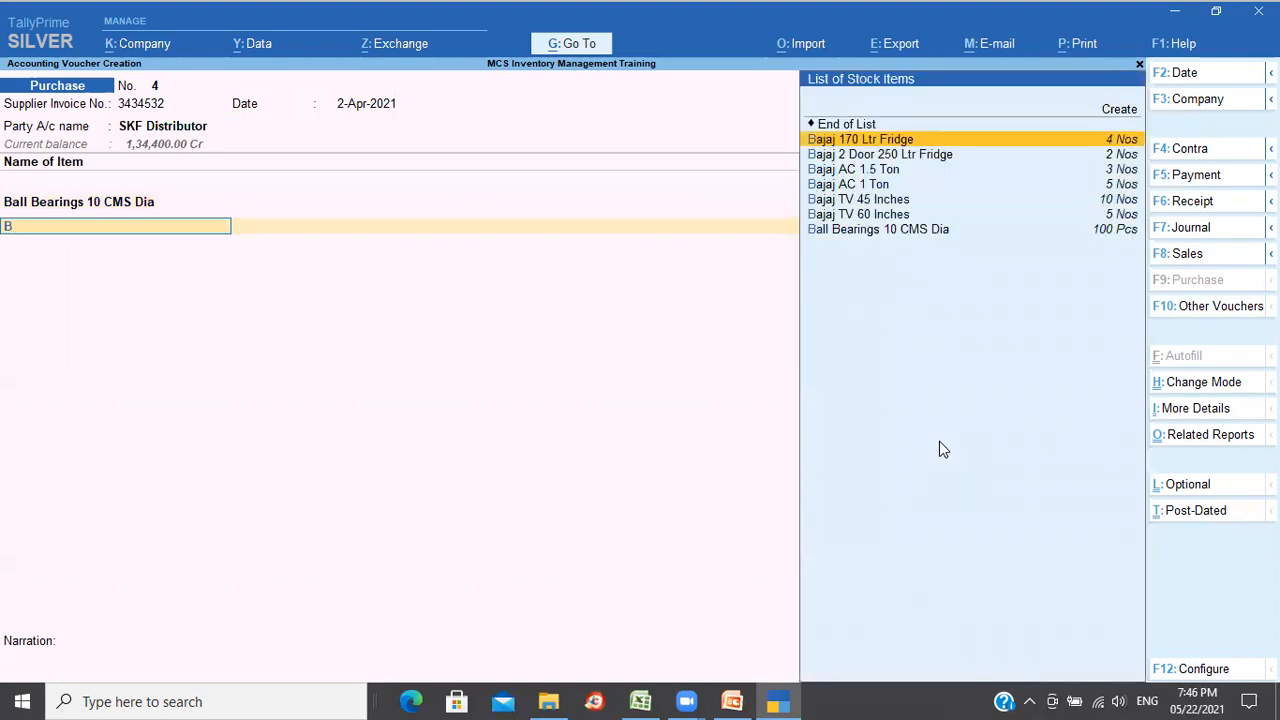
# Step: Add 3 Bajaj 170 Ltr Fridge and 2 Bajaj 2 Door 250 Ltr Fridge, allocated to White Goods Purchase
pyautogui.press('Return')
pyautogui.press('Return')
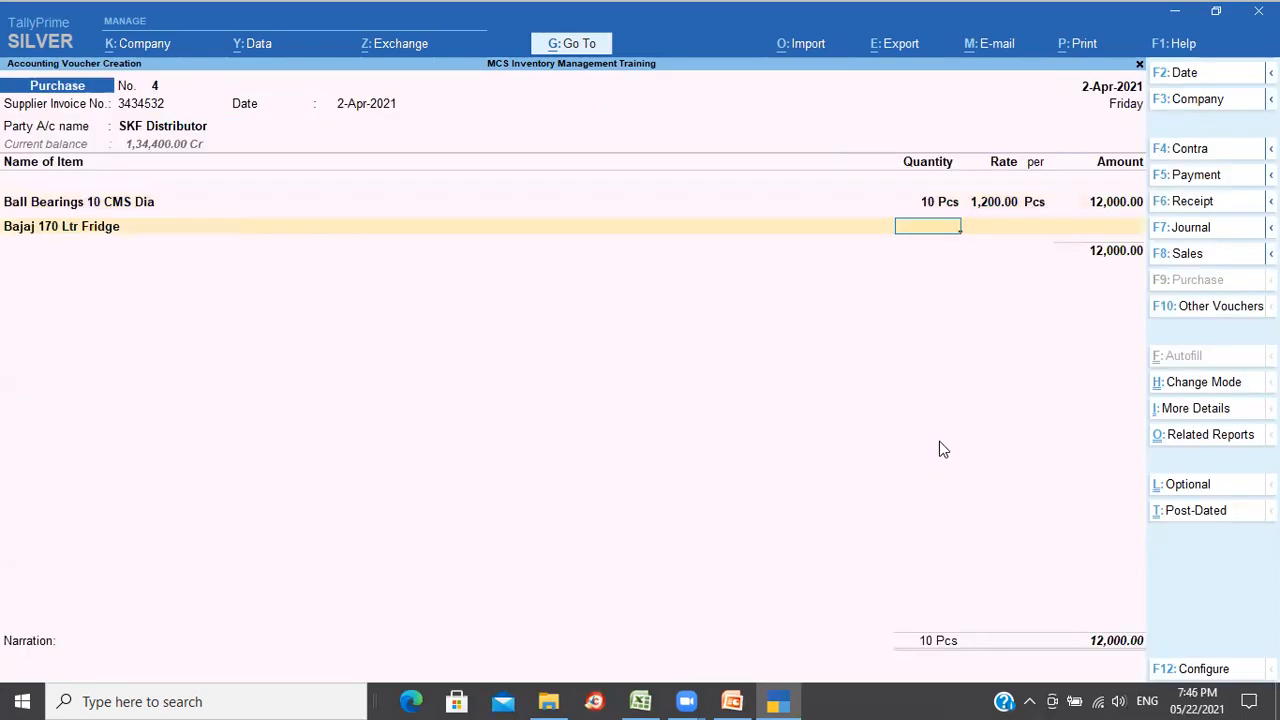
pyautogui.write('3')
pyautogui.press('Return')
pyautogui.press('Return')
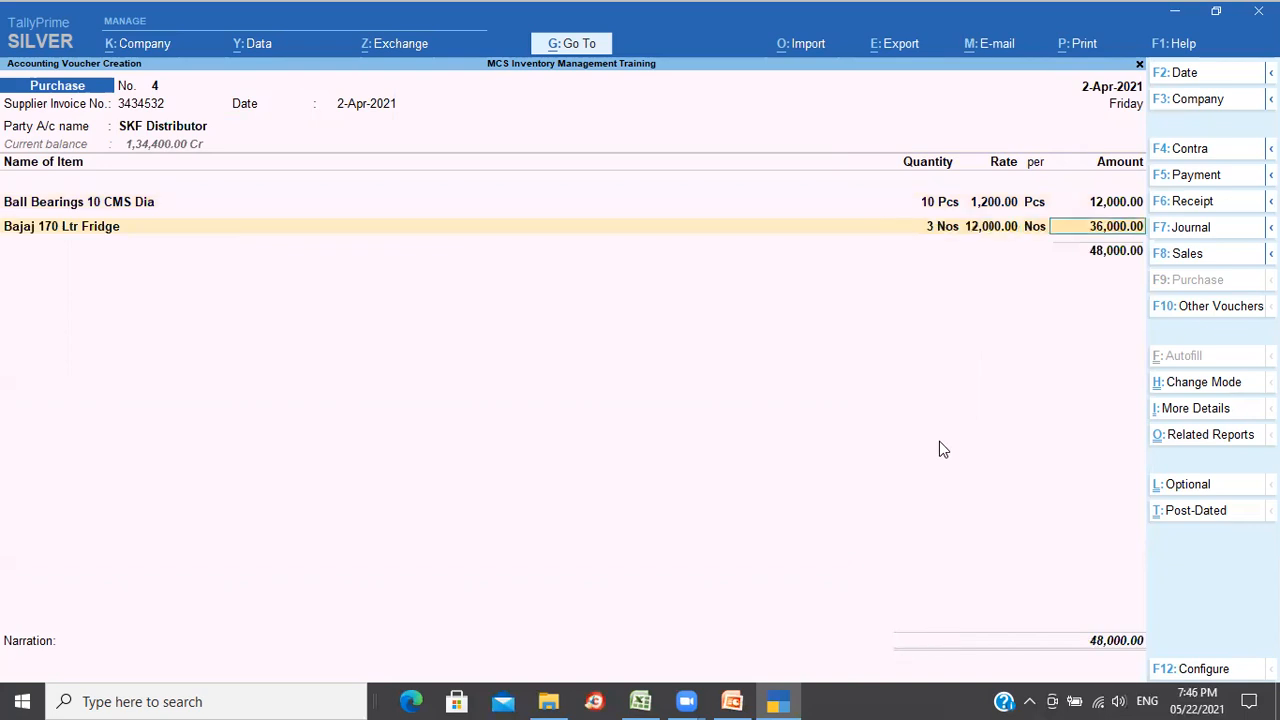
pyautogui.press('Return')
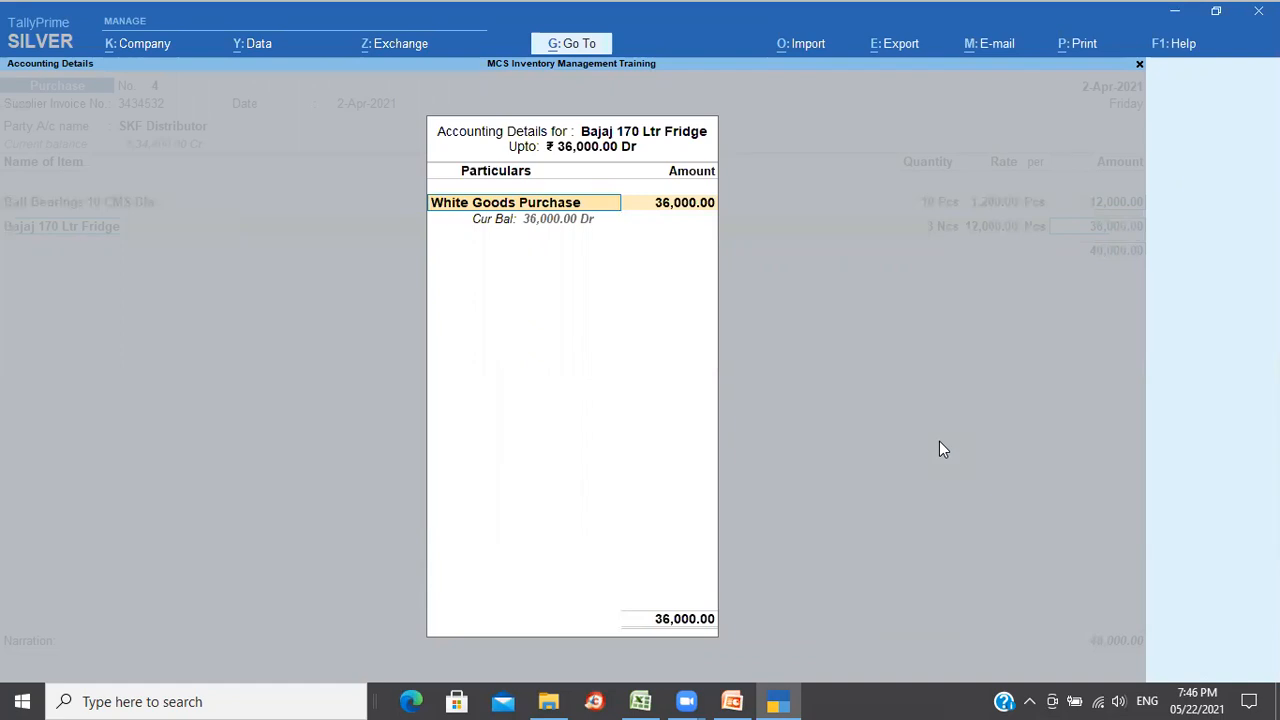
pyautogui.press('Return')
pyautogui.press('Return')
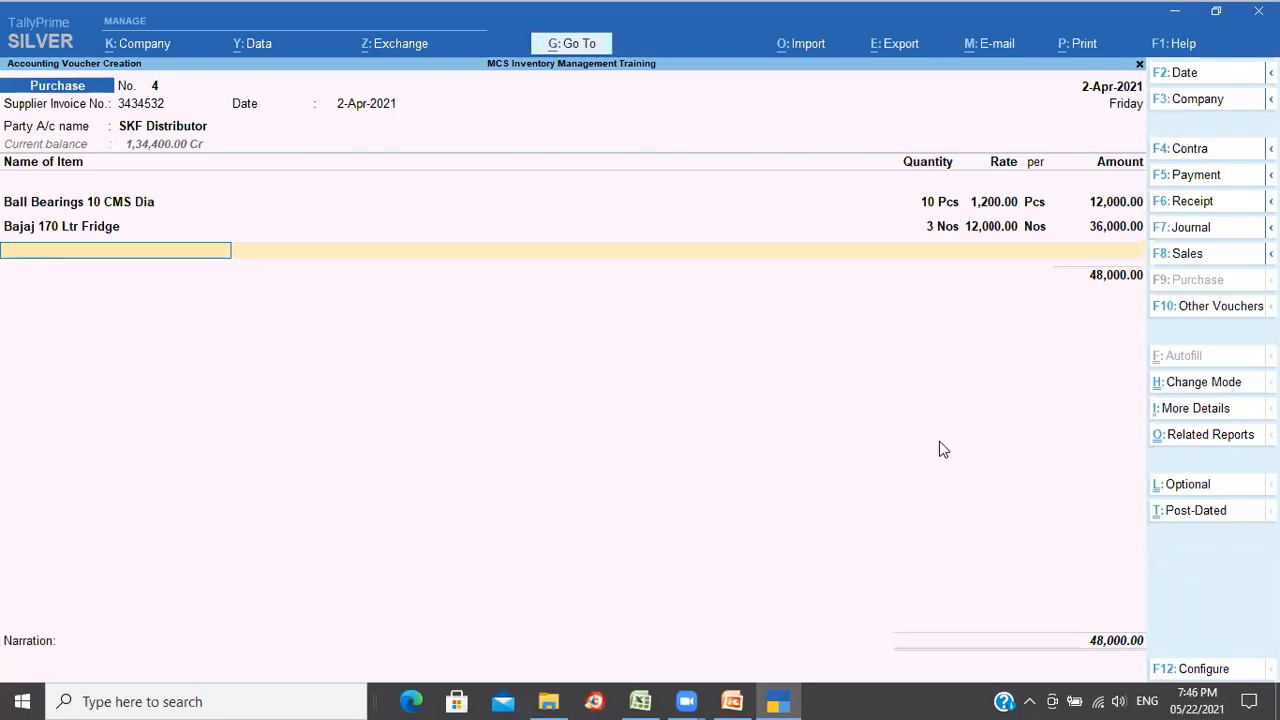
pyautogui.write('B')
pyautogui.press('Down')
pyautogui.press('Down')
pyautogui.press('Return')
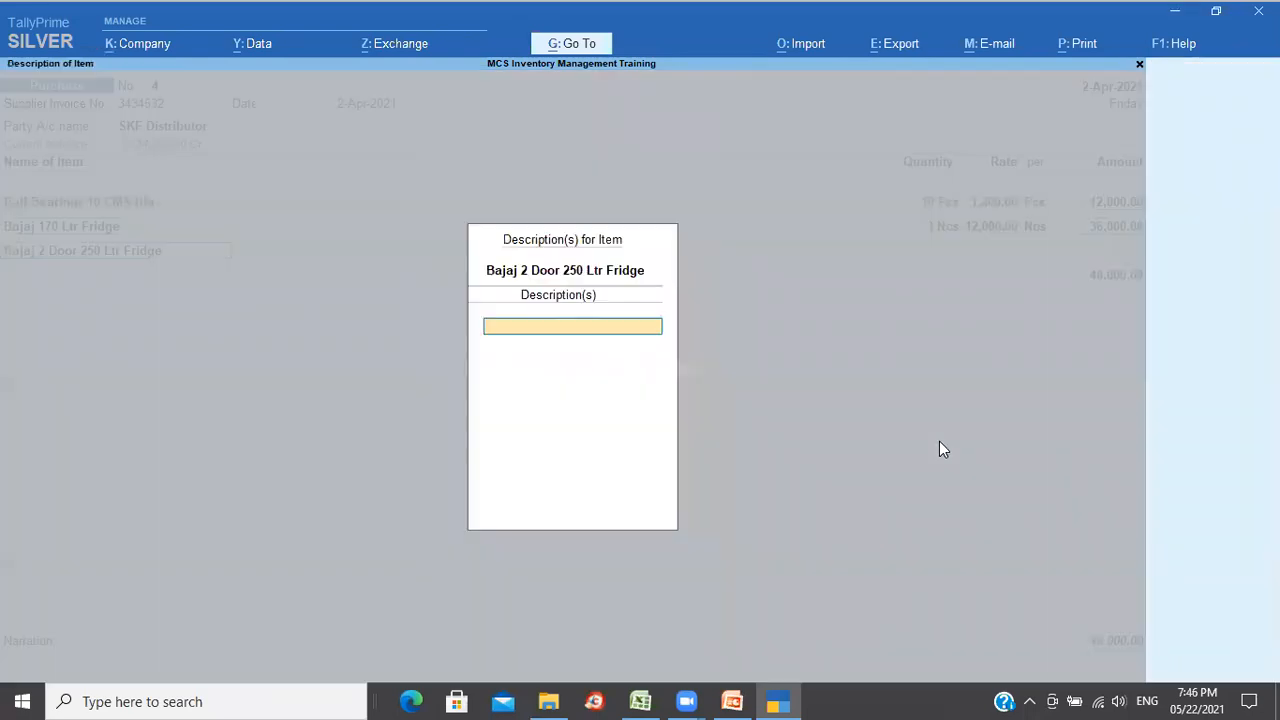
pyautogui.press('Return')
pyautogui.write('2')
pyautogui.press('Return')
pyautogui.press('Return')
pyautogui.press('Return')
pyautogui.press('Return')
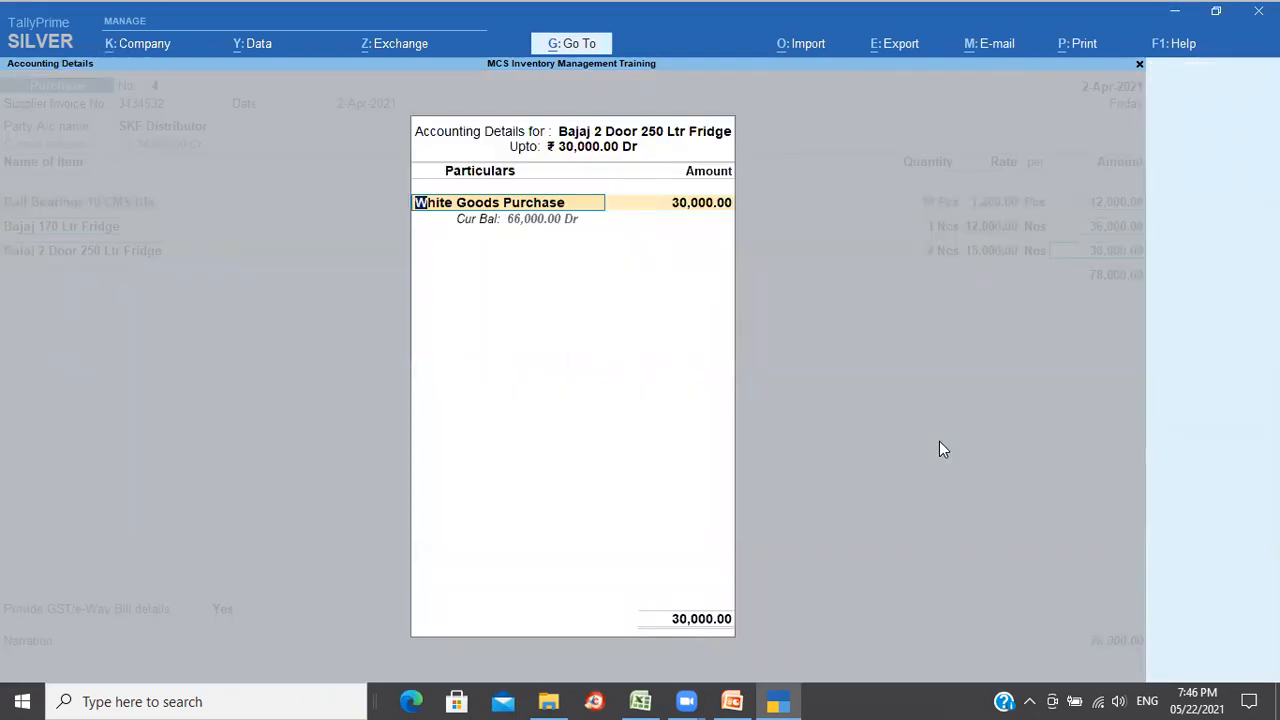
pyautogui.press('Return')
# Step: Add Input IGST of 11,640, decline GST/e-Way Bill details, set 1 due day, and save
pyautogui.press('Return')
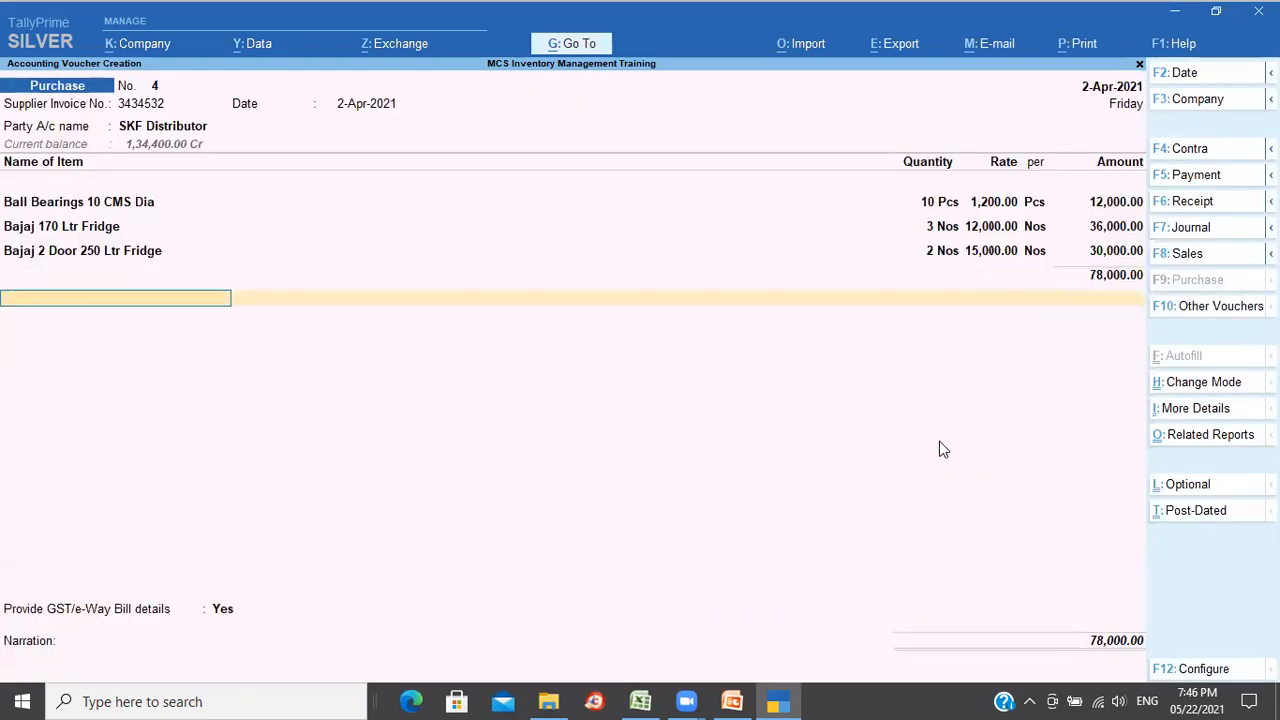
pyautogui.write('in')
pyautogui.press('Return')
pyautogui.press('BackSpace')
pyautogui.press('Down')
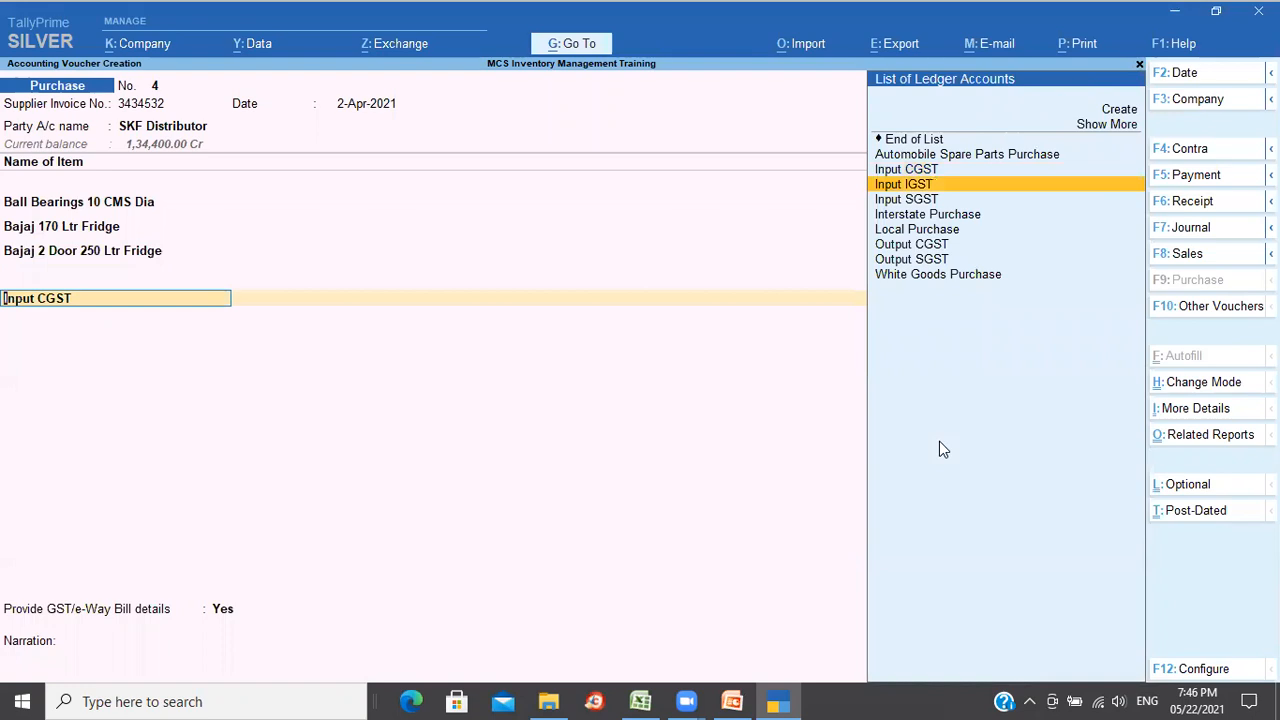
pyautogui.press('Return')
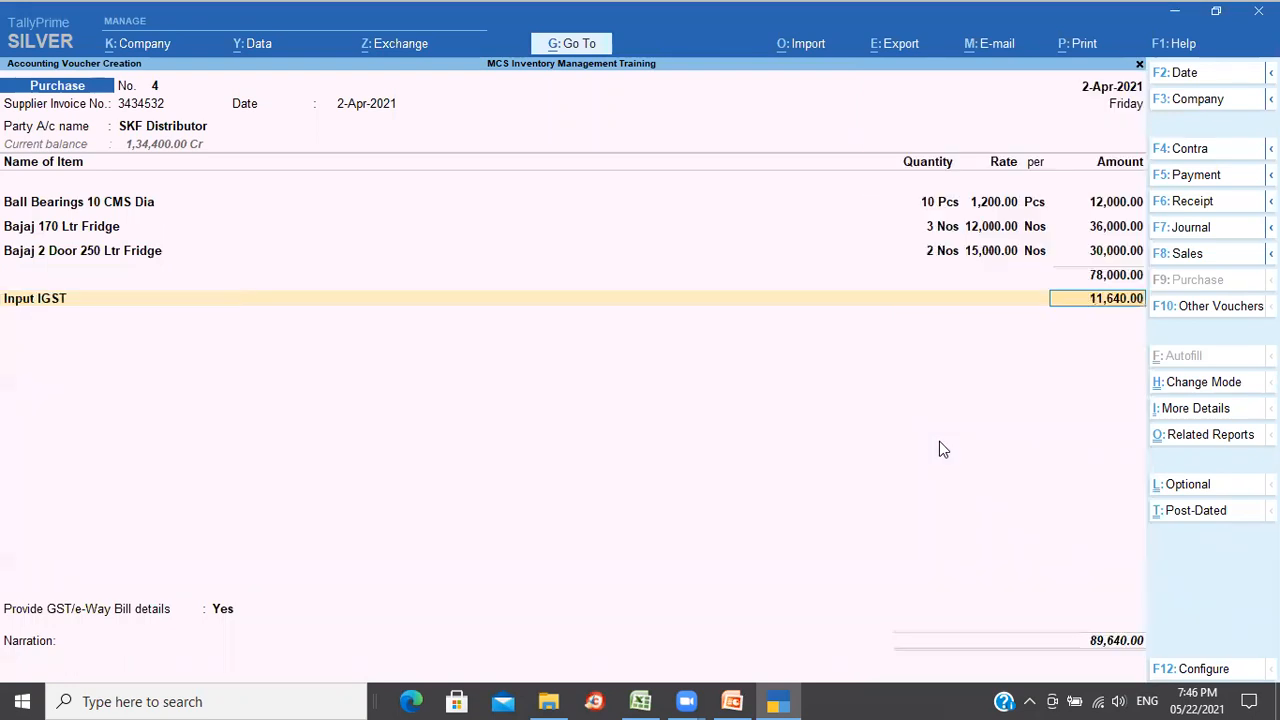
pyautogui.press('Return')
pyautogui.press('Return')
pyautogui.press('Down')
pyautogui.press('Return')
pyautogui.press('Return')
pyautogui.press('Return')
pyautogui.write('1')
pyautogui.press('Return')
pyautogui.press('Return')
pyautogui.press('Return')
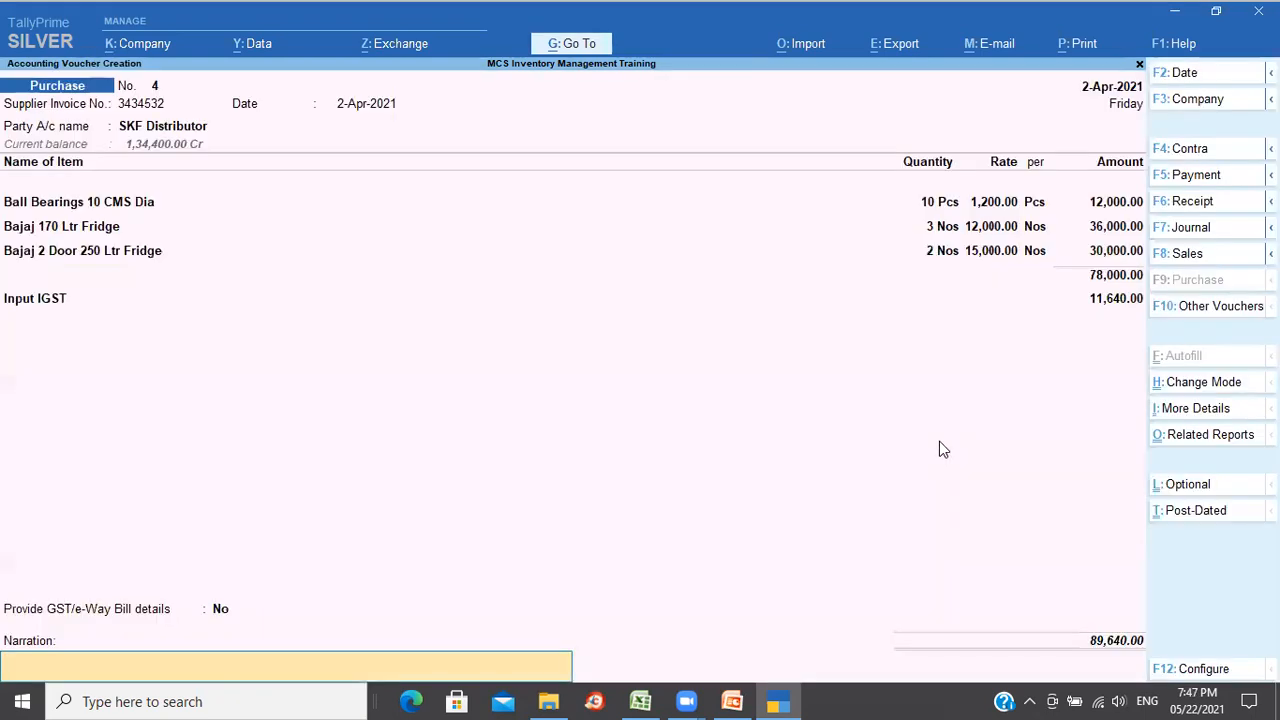
pyautogui.press('Return')
pyautogui.press('Return')
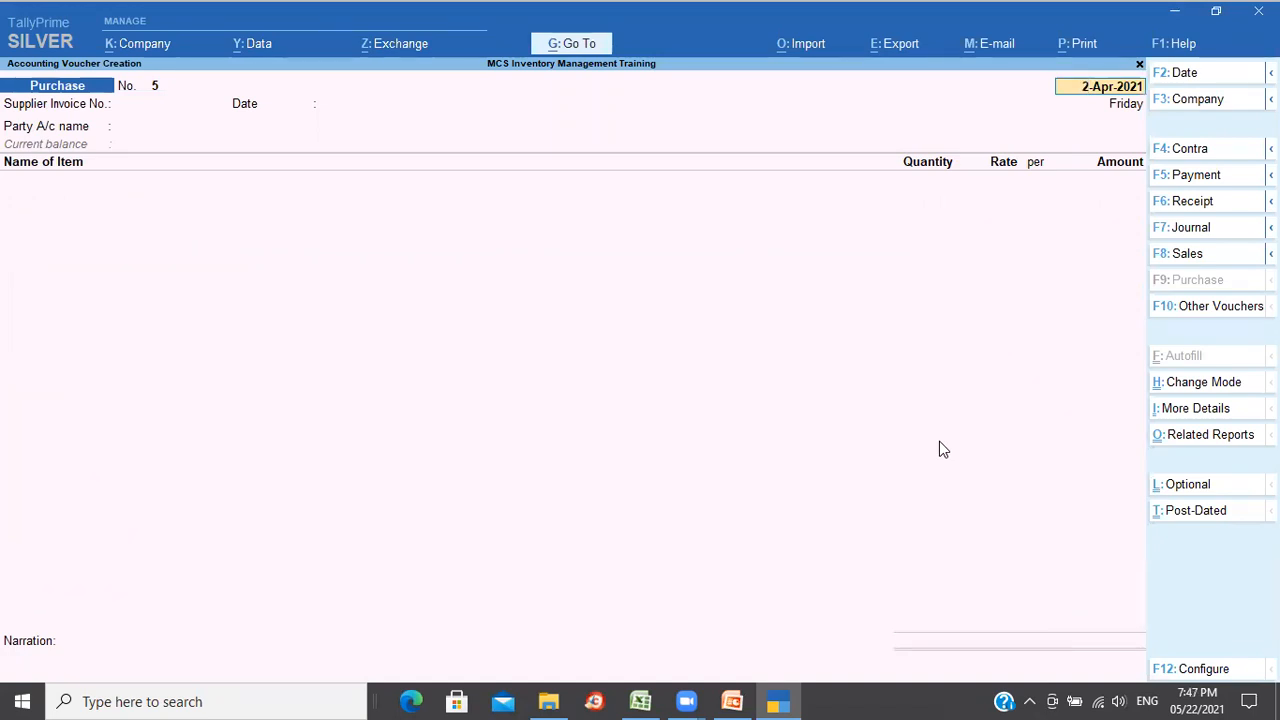
# Step: Start a sales voucher on the default date for Darshil Technologies, skipping dispatch details
pyautogui.press('F8')
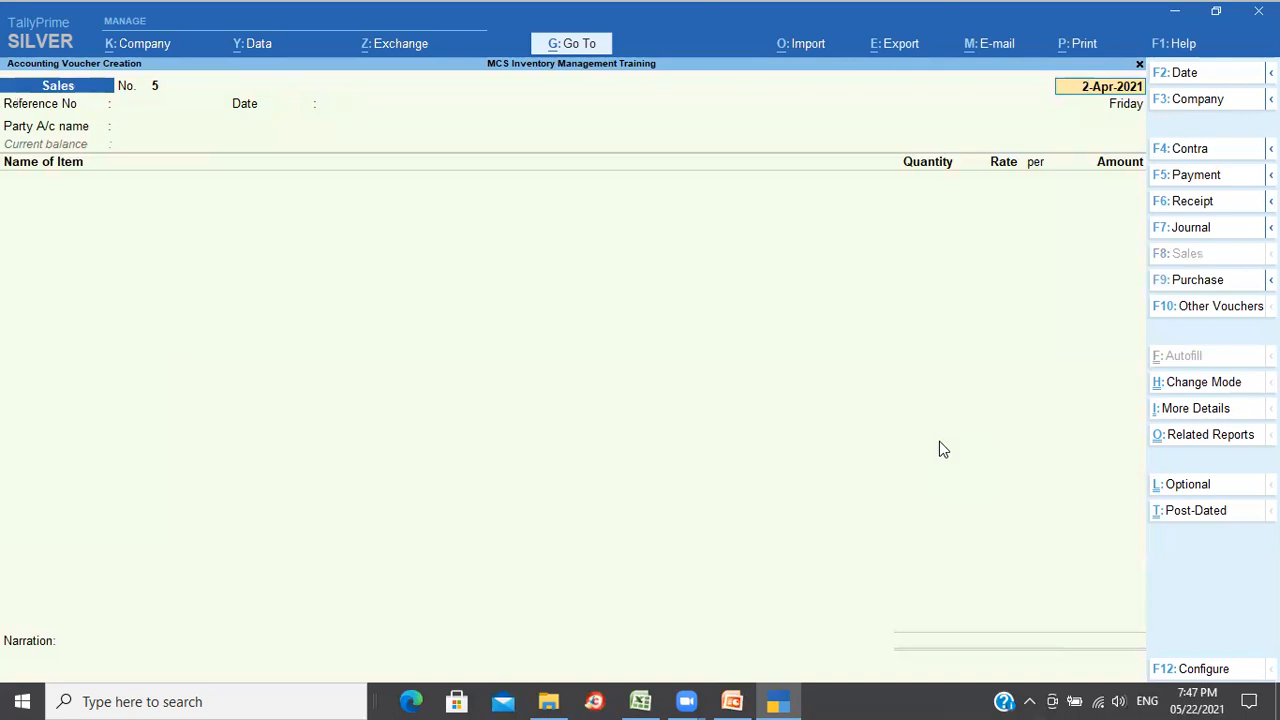
pyautogui.press('Return')
pyautogui.press('Return')
pyautogui.press('Return')
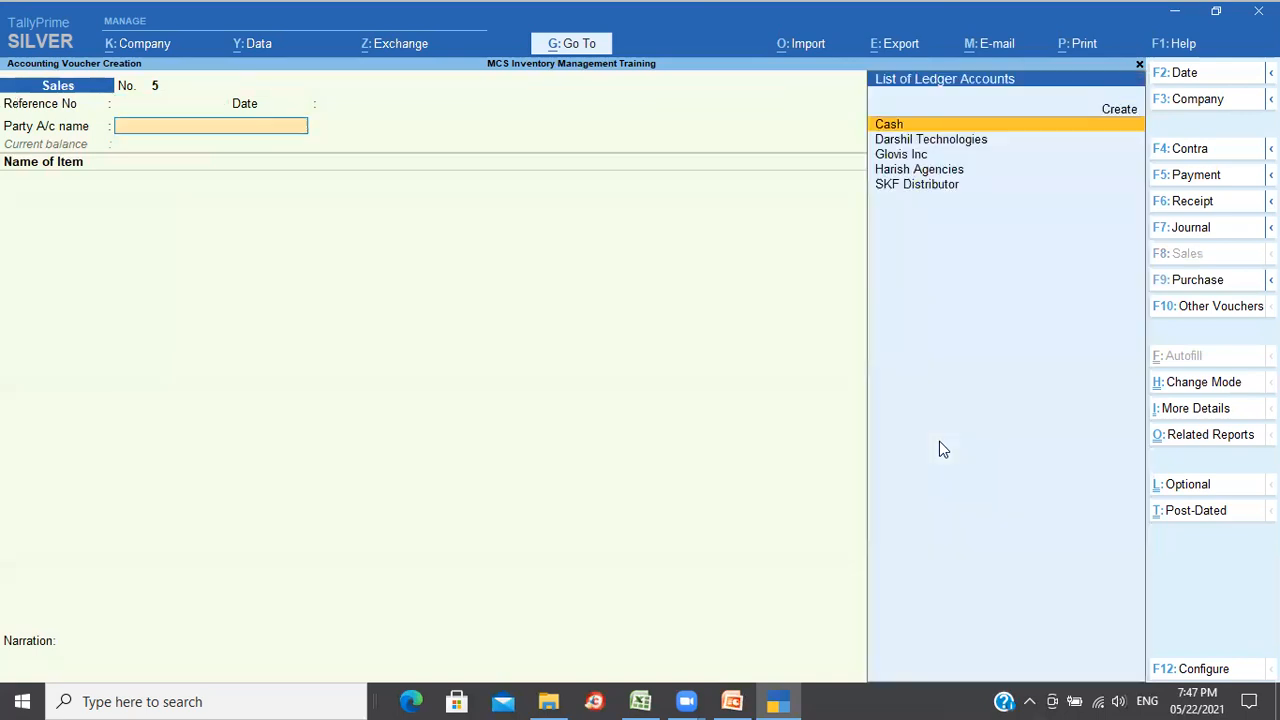
pyautogui.press('Down')
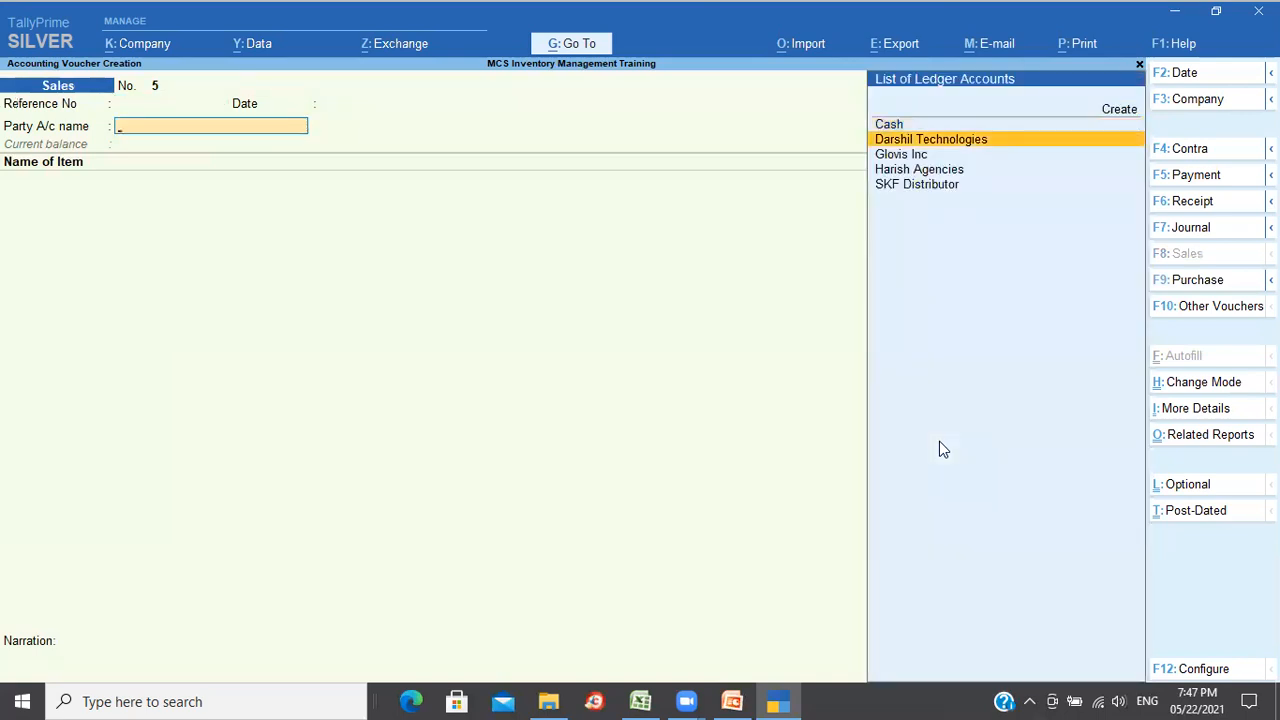
pyautogui.press('Return')
pyautogui.hotkey('ctrl', 'a')
pyautogui.hotkey('ctrl', 'a')
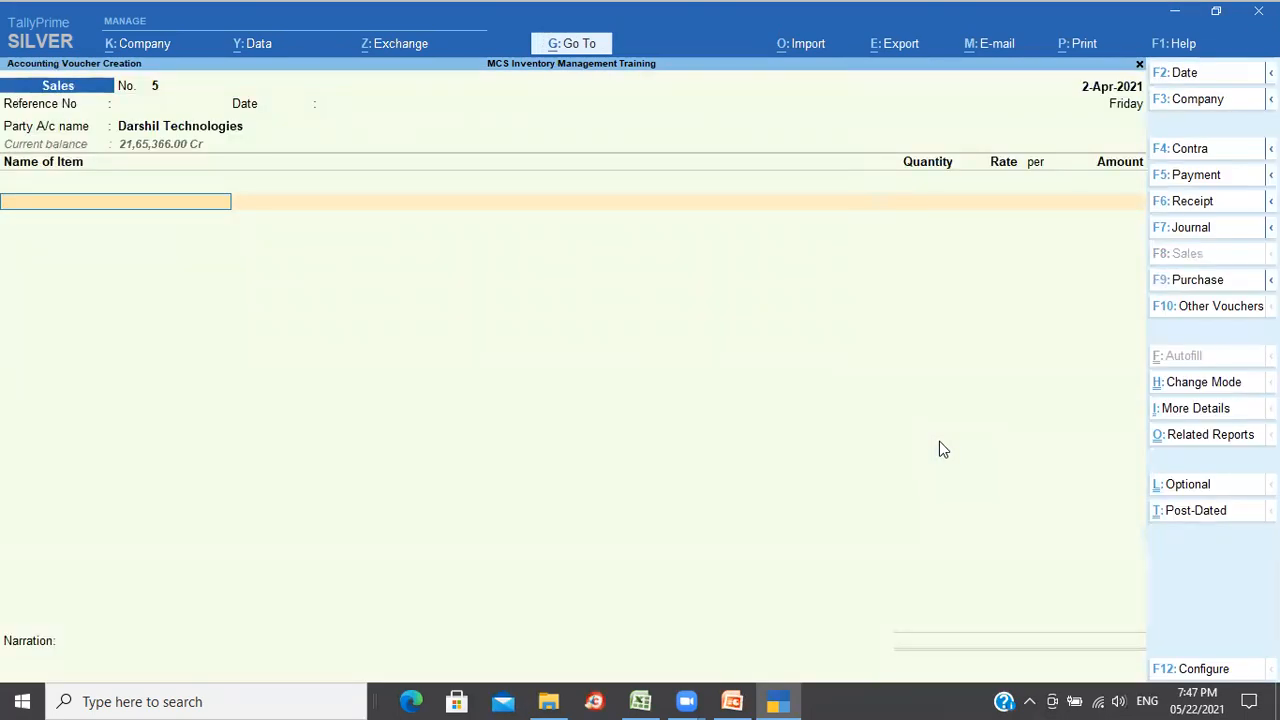
# Step: Add Bajaj 170 Ltr Fridge, quantity 1 at 15,000, allocated to White Goods Sales
pyautogui.write('B')
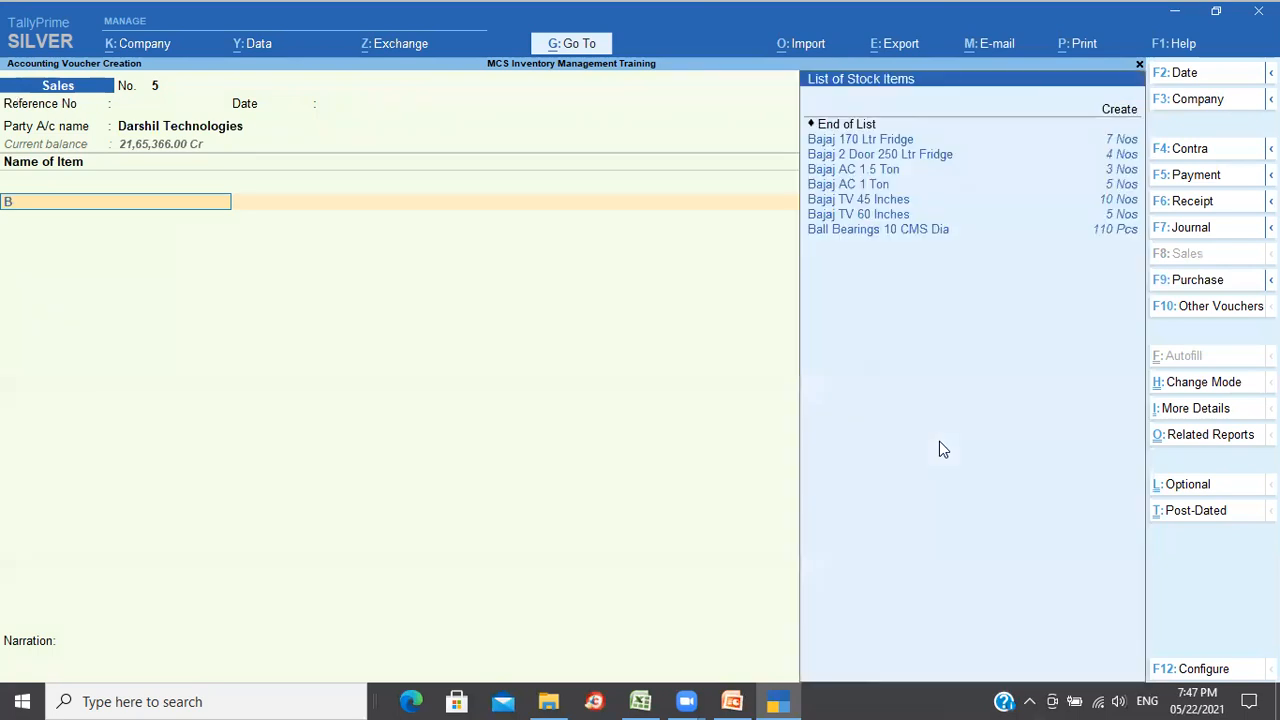
pyautogui.press('Return')
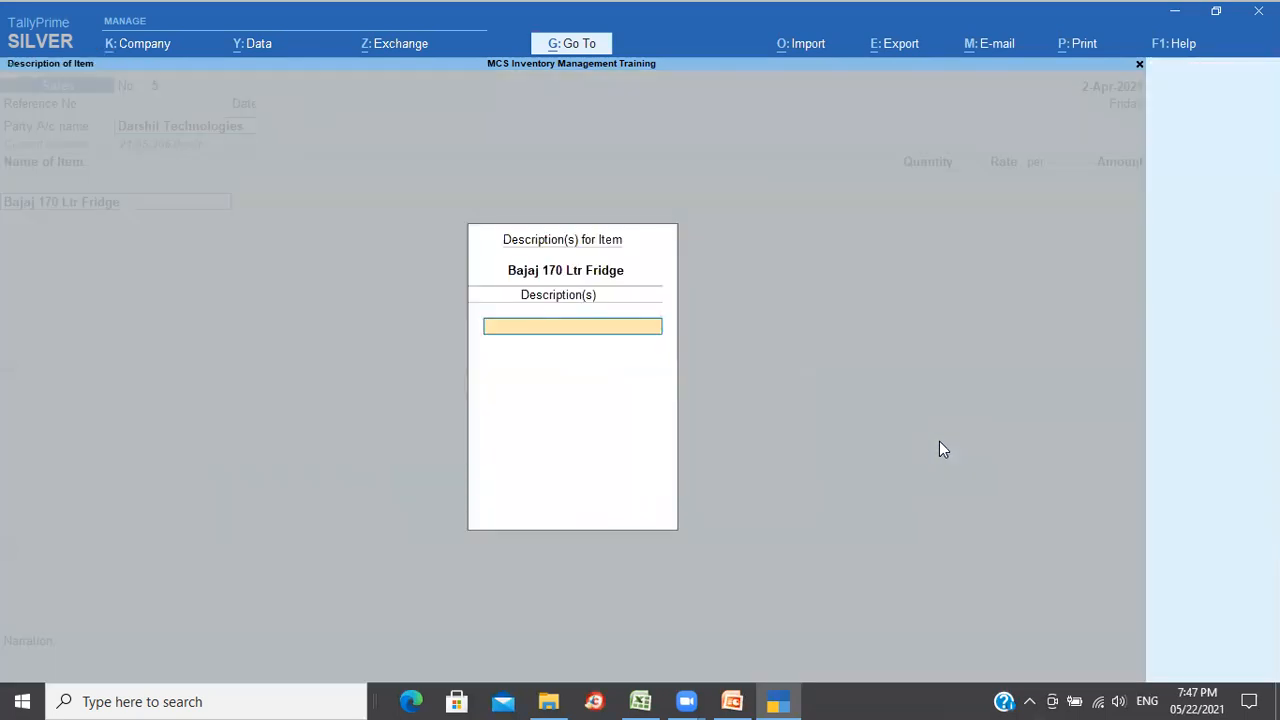
pyautogui.press('Return')
pyautogui.write('1 Nos')
pyautogui.press('Return')
pyautogui.press('Return')
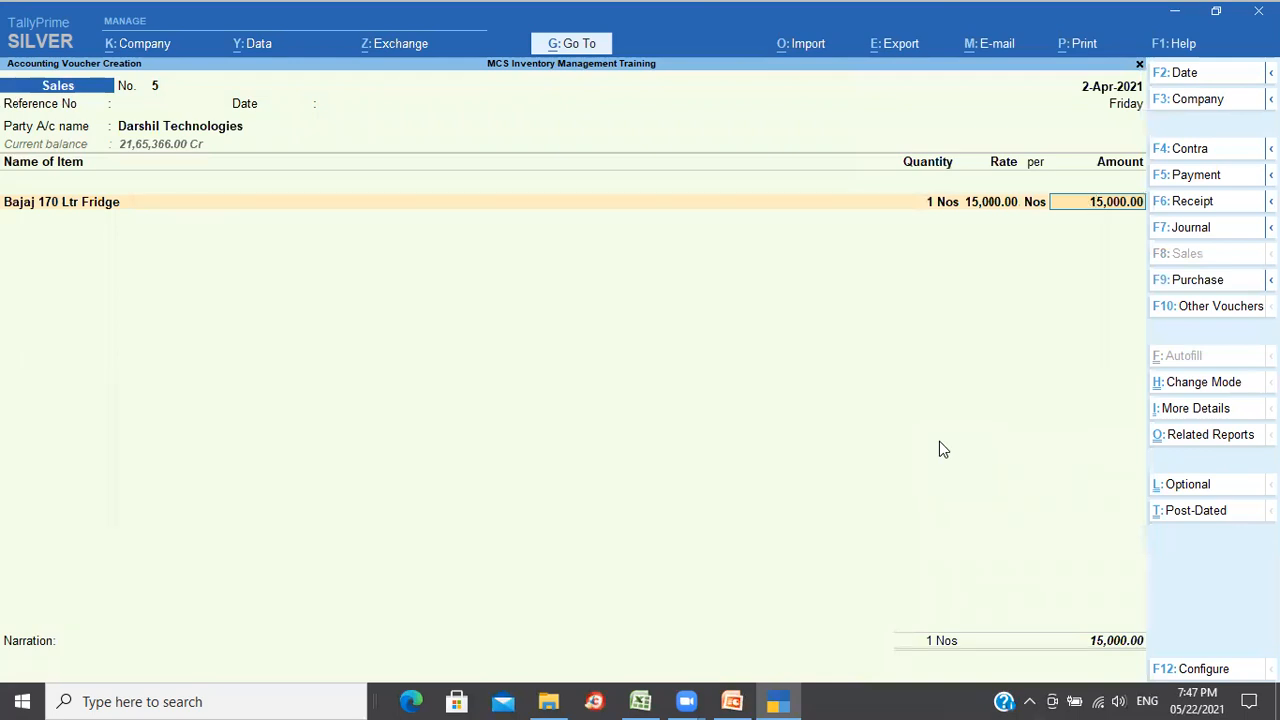
pyautogui.press('Return')
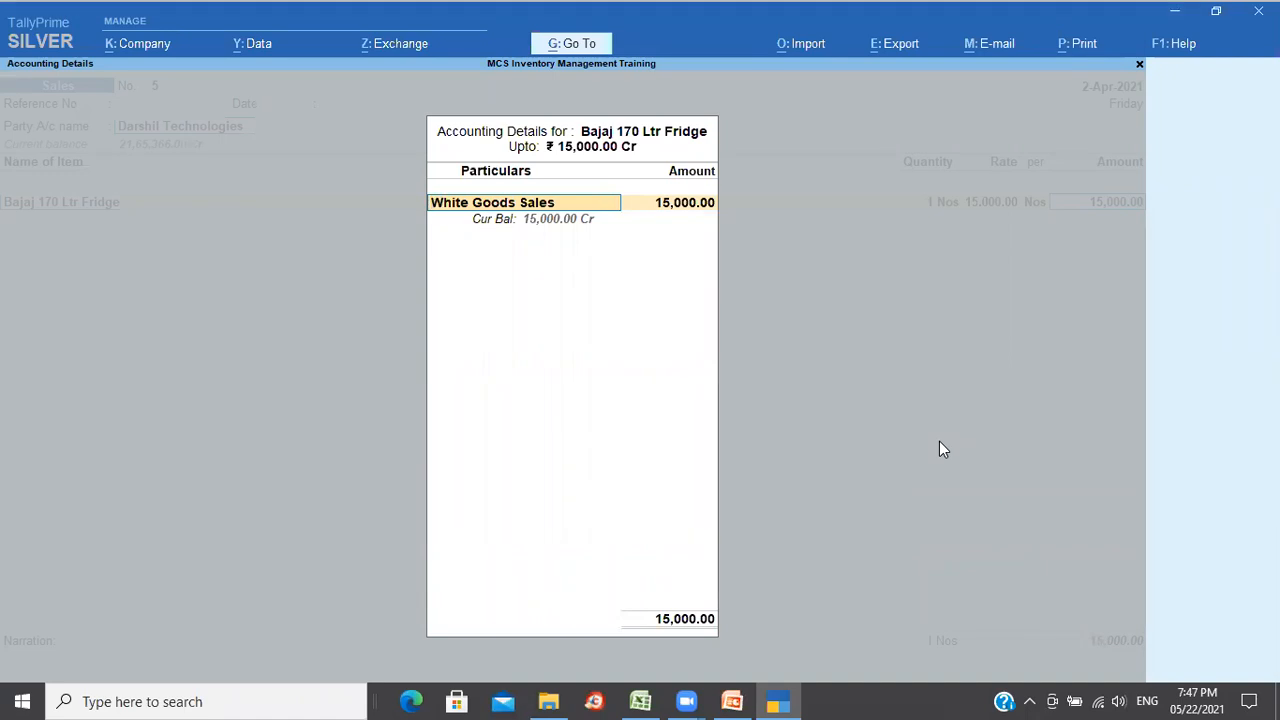
pyautogui.press('Return')
# Step: Add Bajaj 2 Door 250 Ltr Fridge, 1 at 56,000, allocated to White Goods Sales
pyautogui.press('Return')
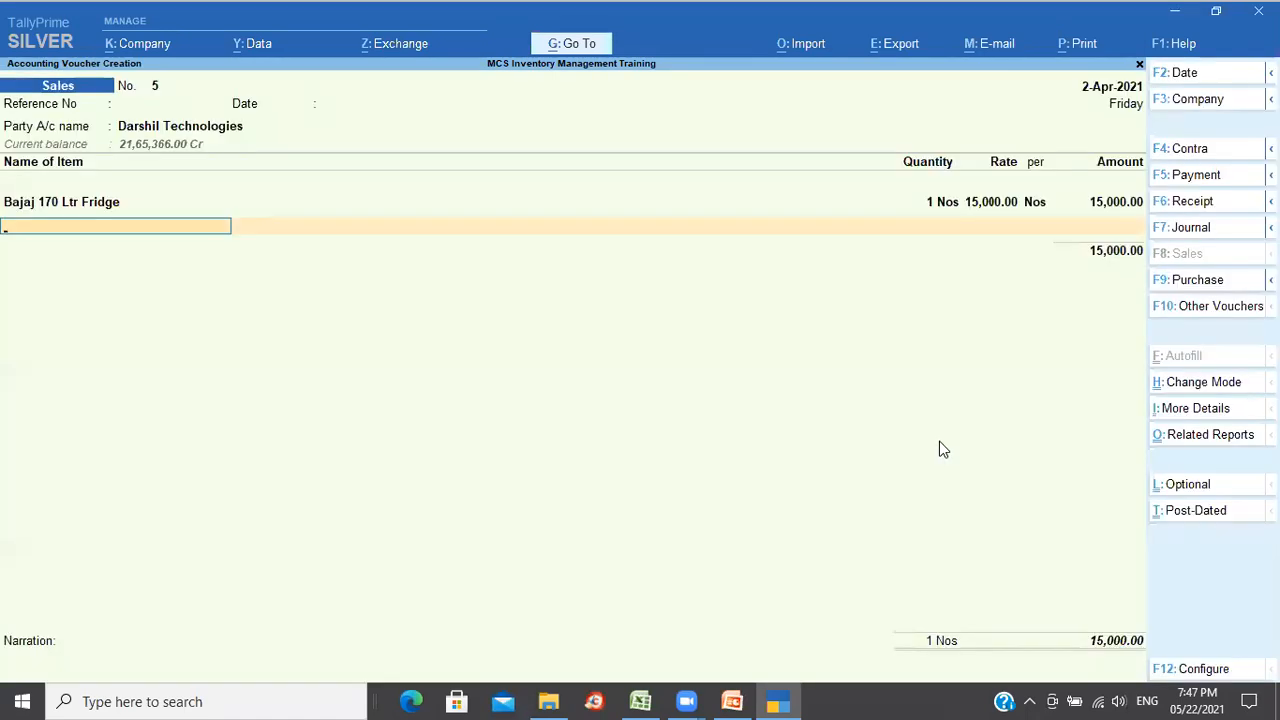
pyautogui.write('B')
pyautogui.press('Down')
pyautogui.press('Return')
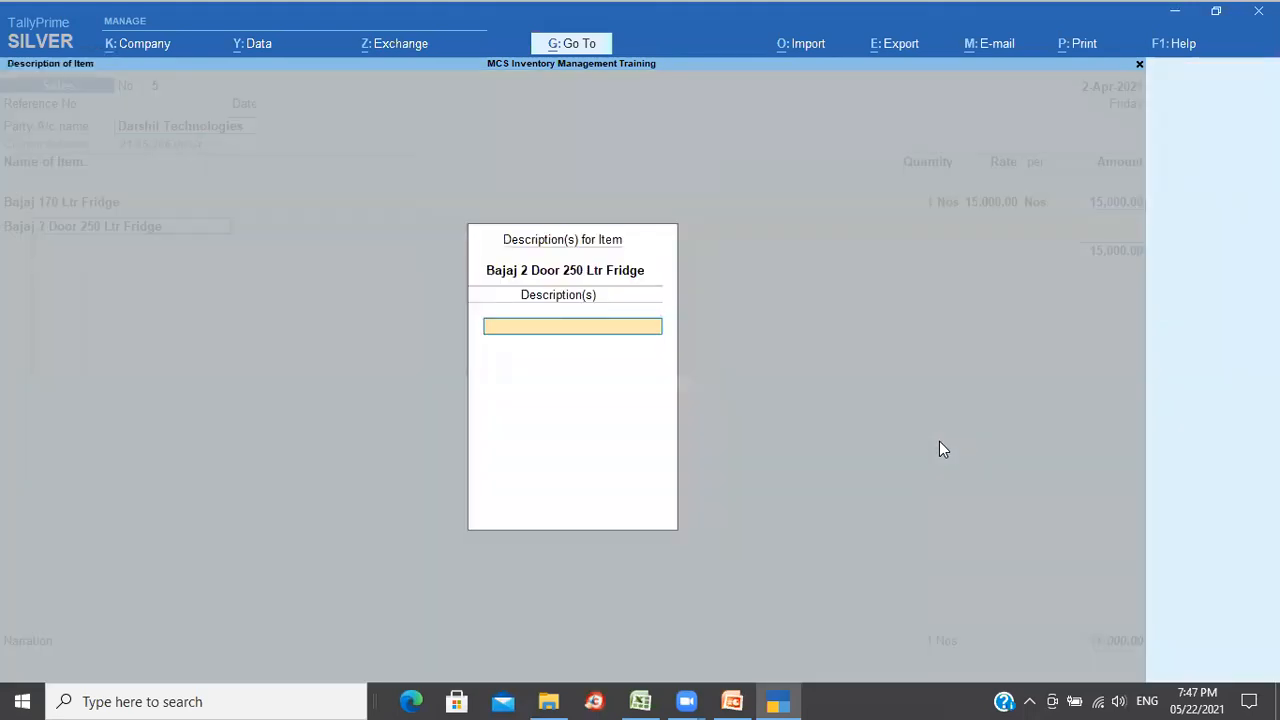
pyautogui.press('Return')
pyautogui.write('1')
pyautogui.press('Return')
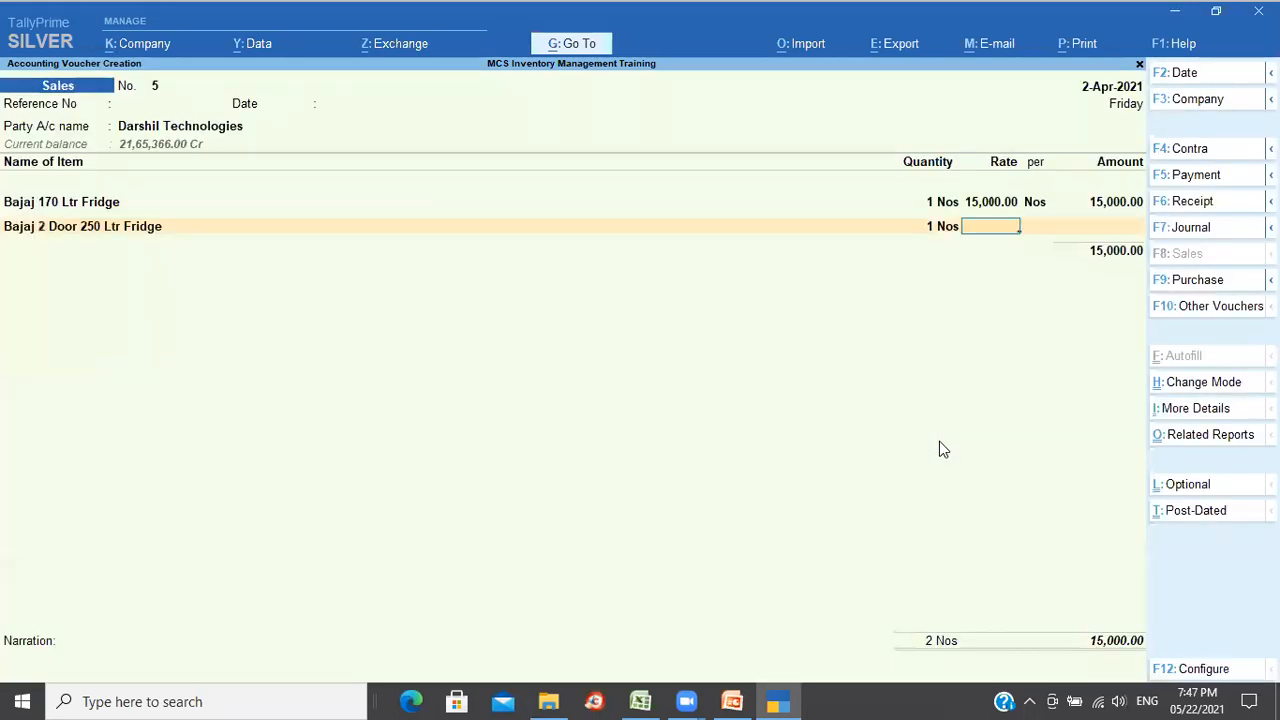
pyautogui.write('56000')
pyautogui.press('Return')
pyautogui.press('Return')
pyautogui.press('Return')
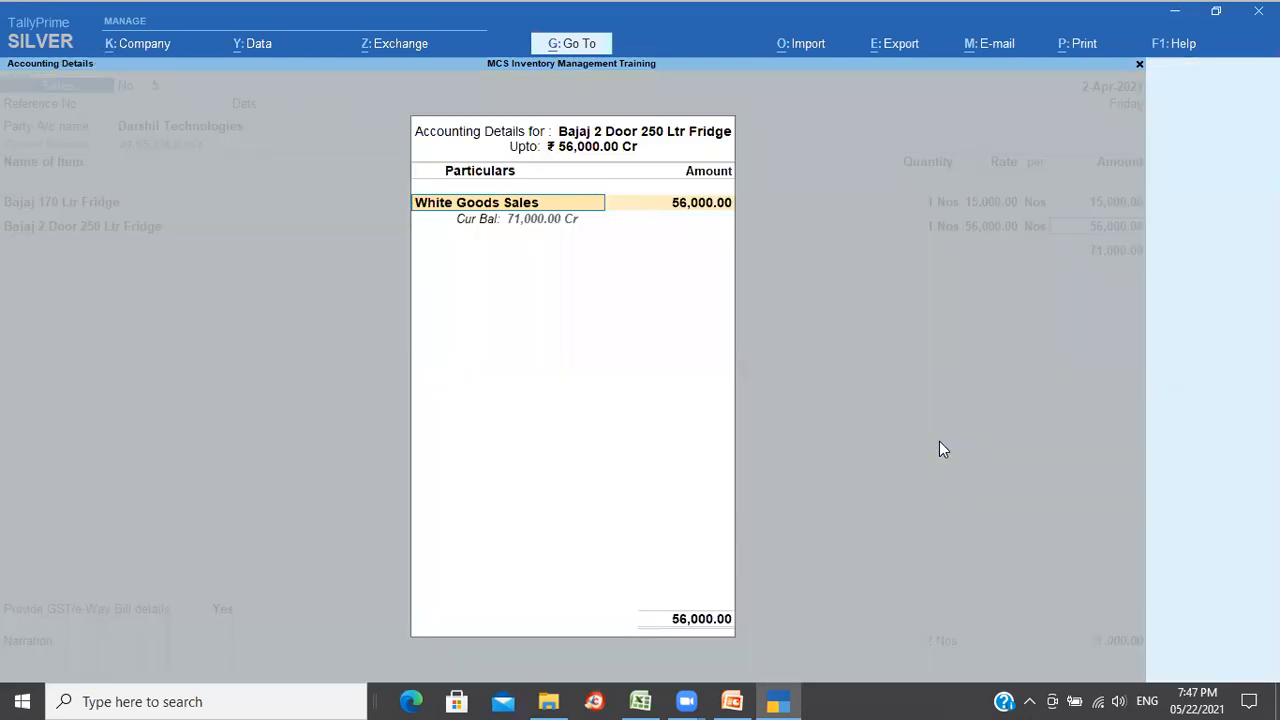
pyautogui.press('Return')
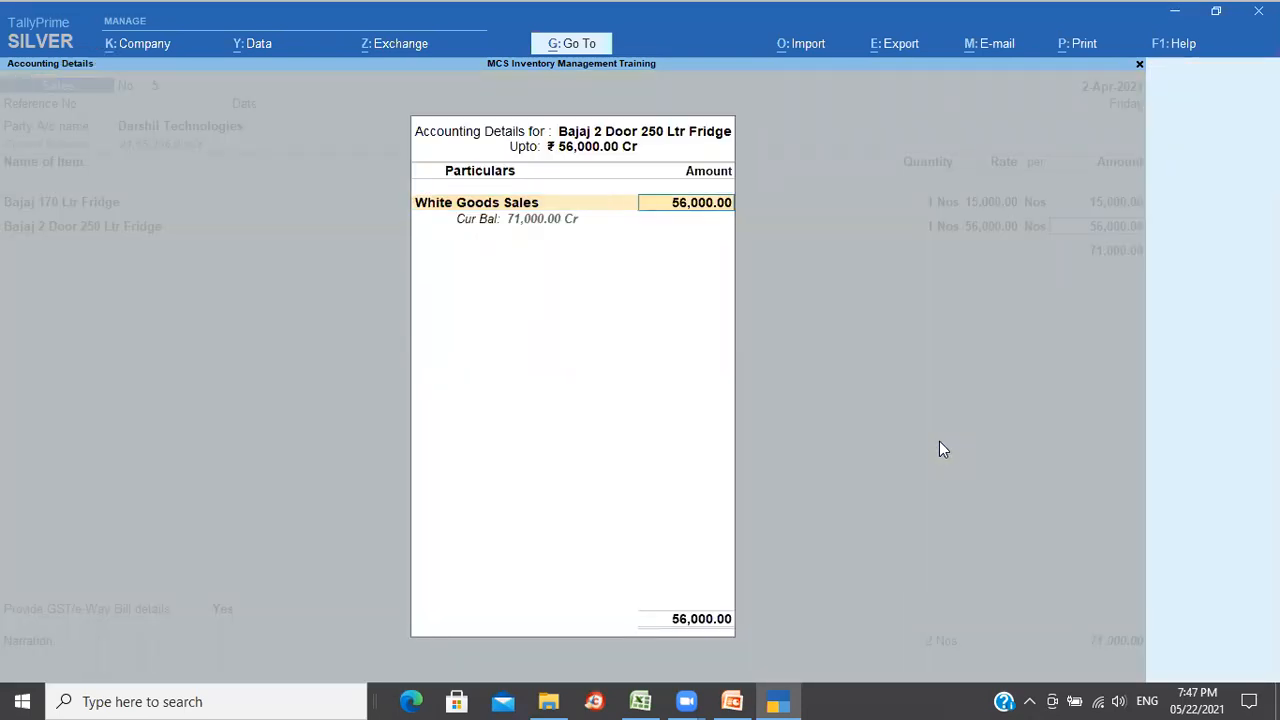
pyautogui.press('Return')
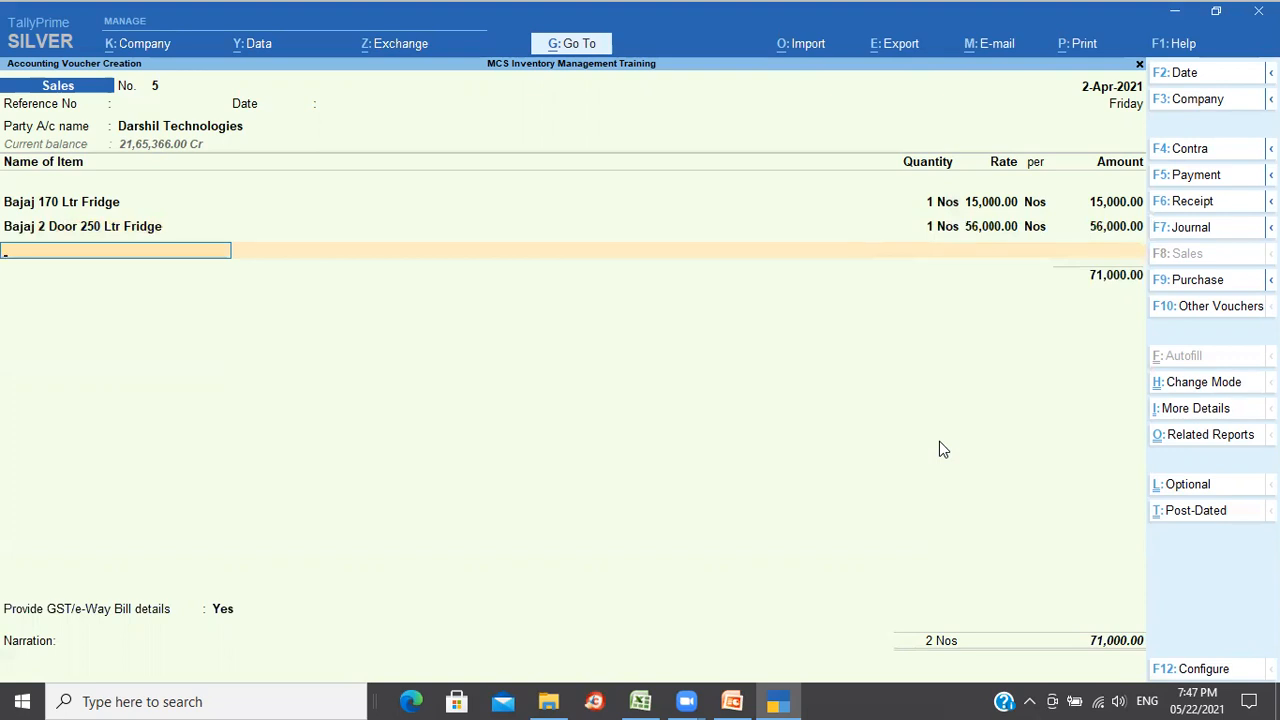
# Step: Add Ball Bearings 10 CMS Dia, 3 at 1,800 (5,400), to Automobile Spare Parts Sales
pyautogui.write('Bal')
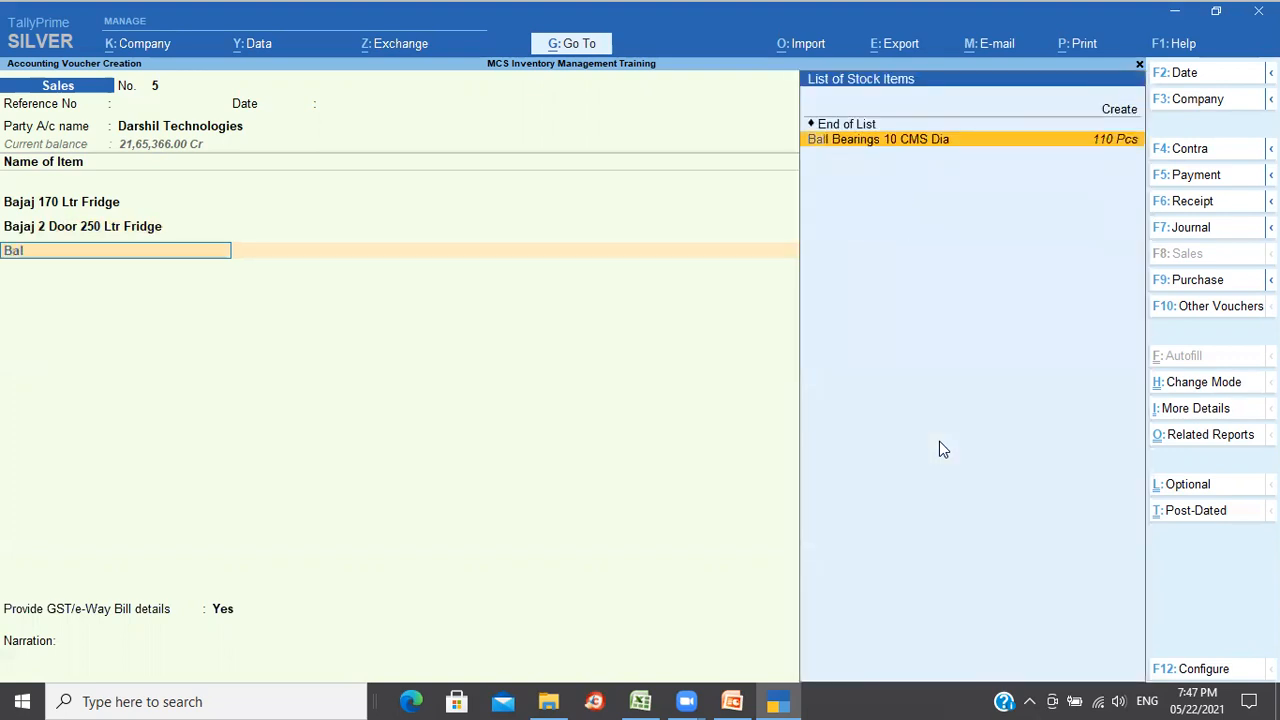
pyautogui.press('Return')
pyautogui.press('Return')
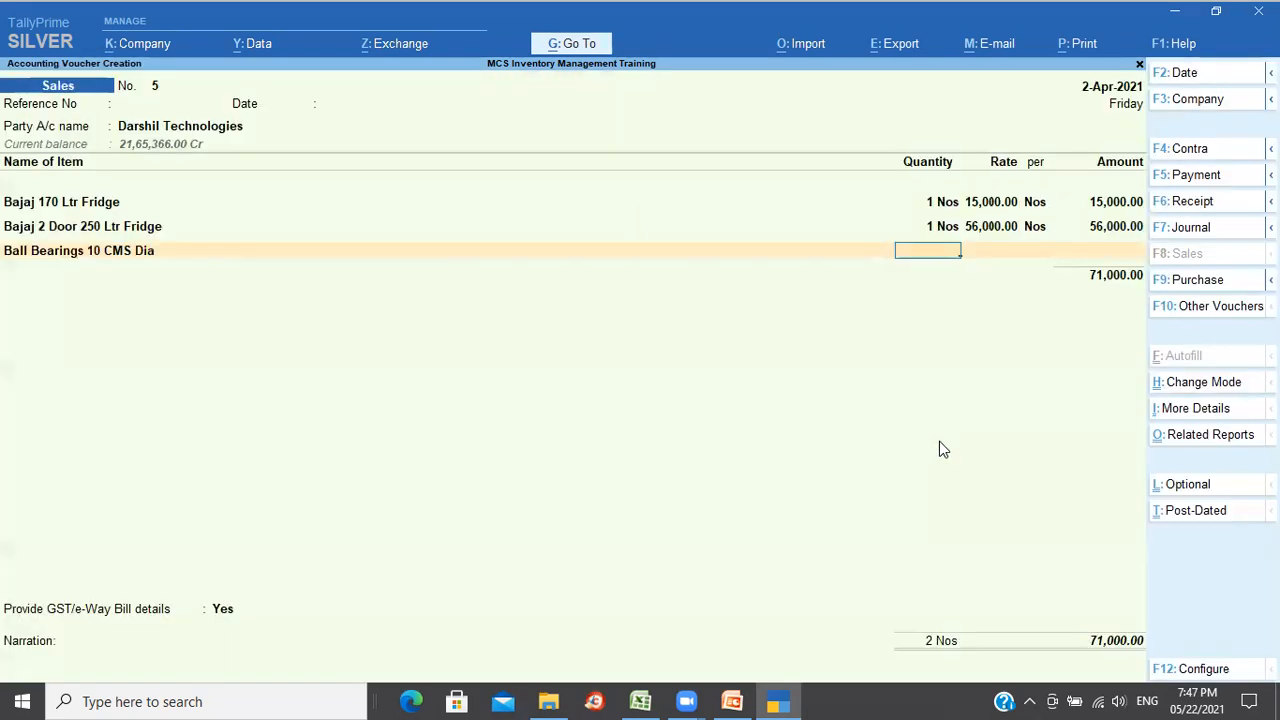
pyautogui.write('3')
pyautogui.press('Return')
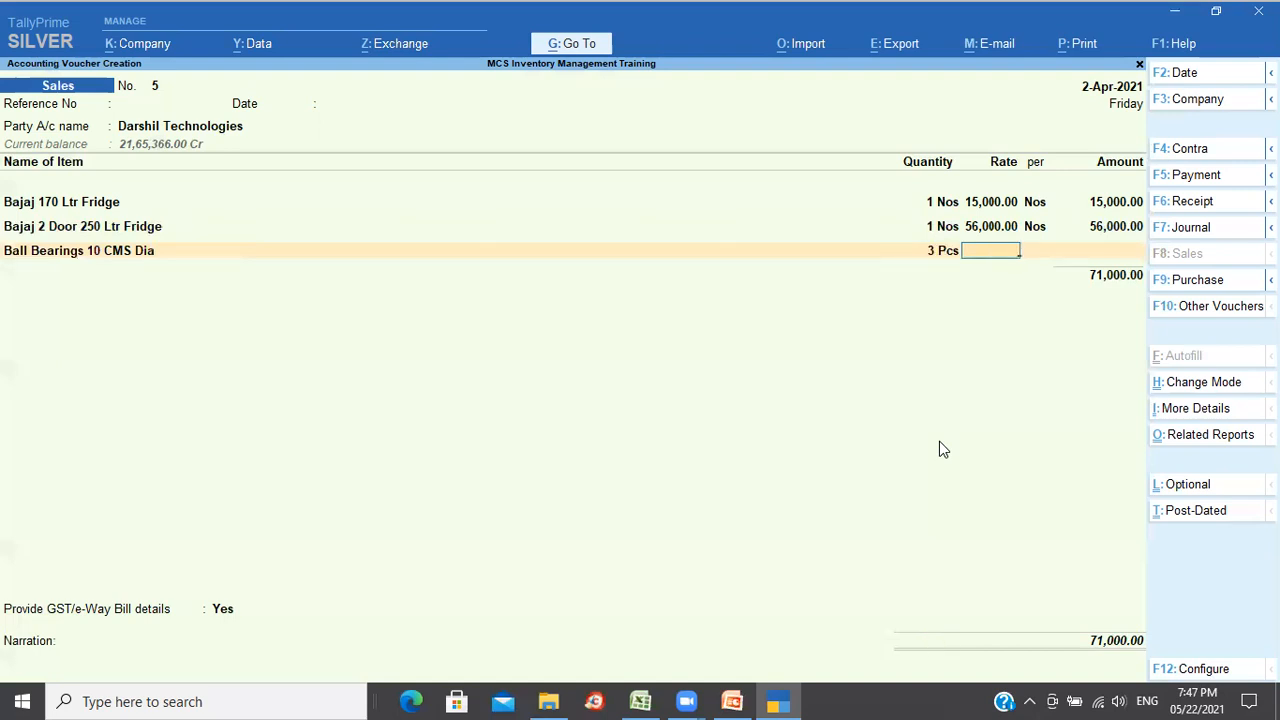
pyautogui.write('1800')
pyautogui.press('Return')
pyautogui.press('Return')
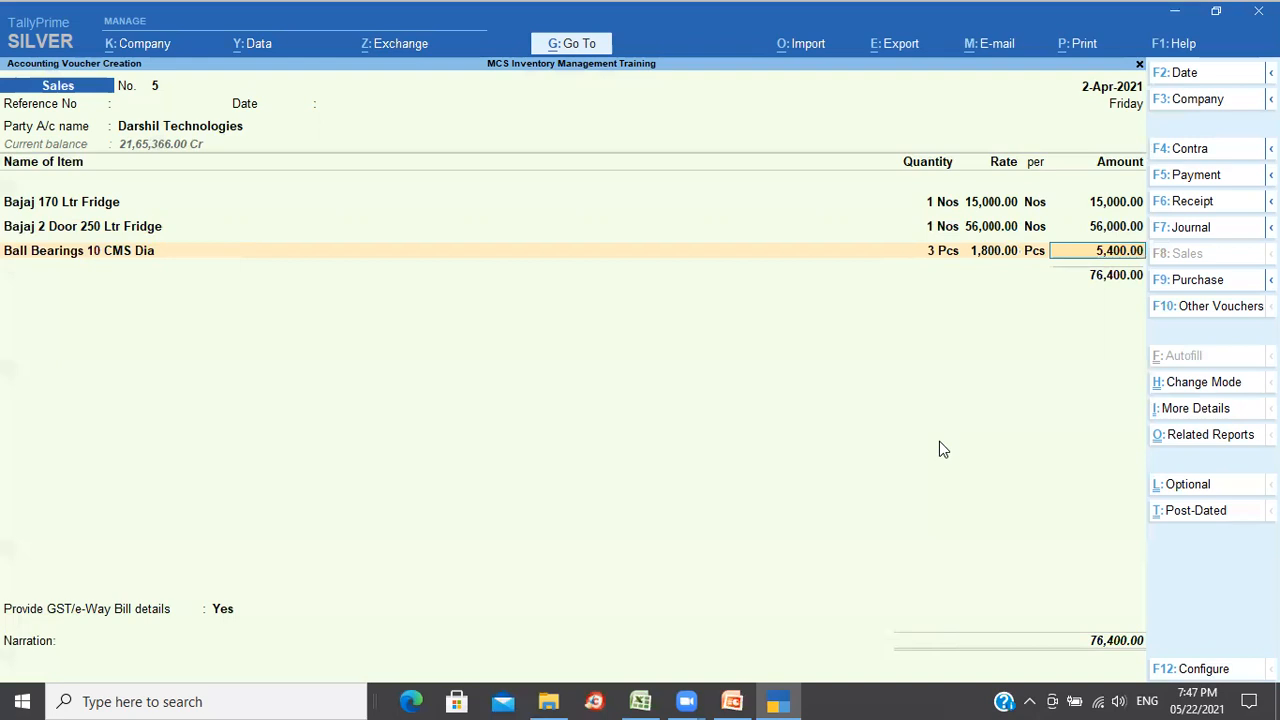
pyautogui.press('Return')
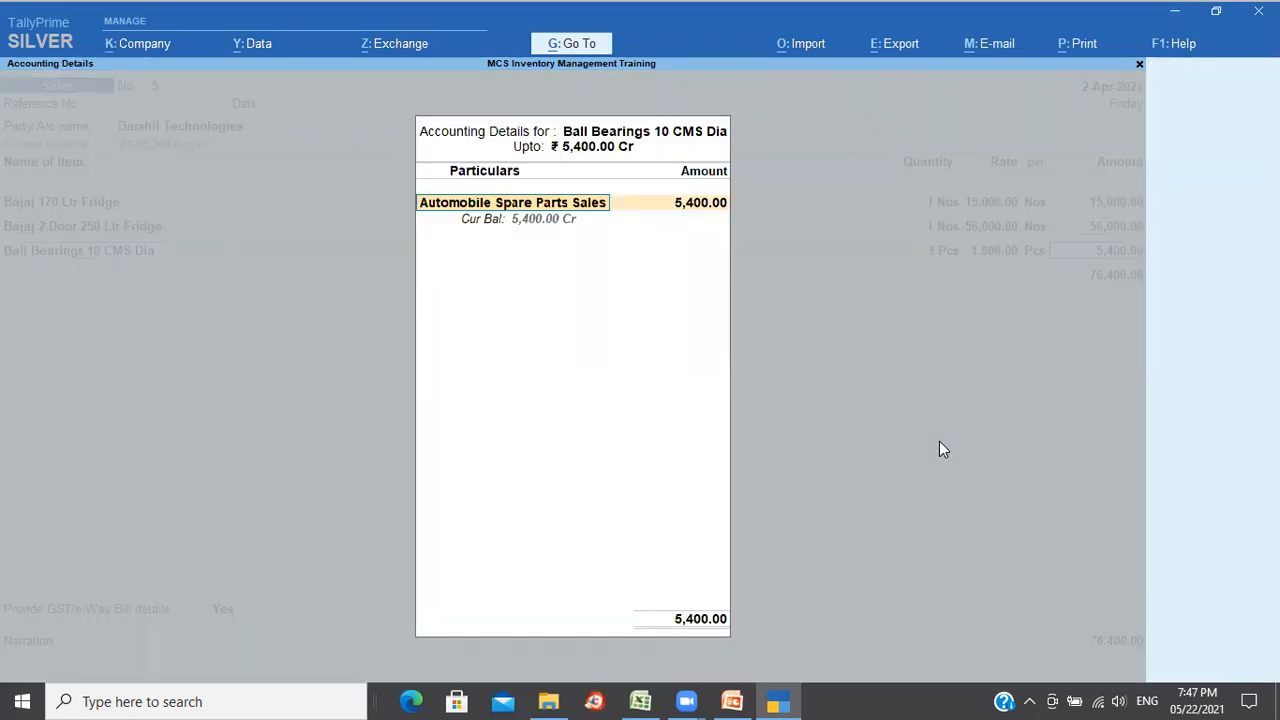
pyautogui.press('Return')
# Step: Add Output CGST and Output SGST at 8,539 each, declining GST/e-Way Bill details
pyautogui.press('Return')
pyautogui.press('Return')
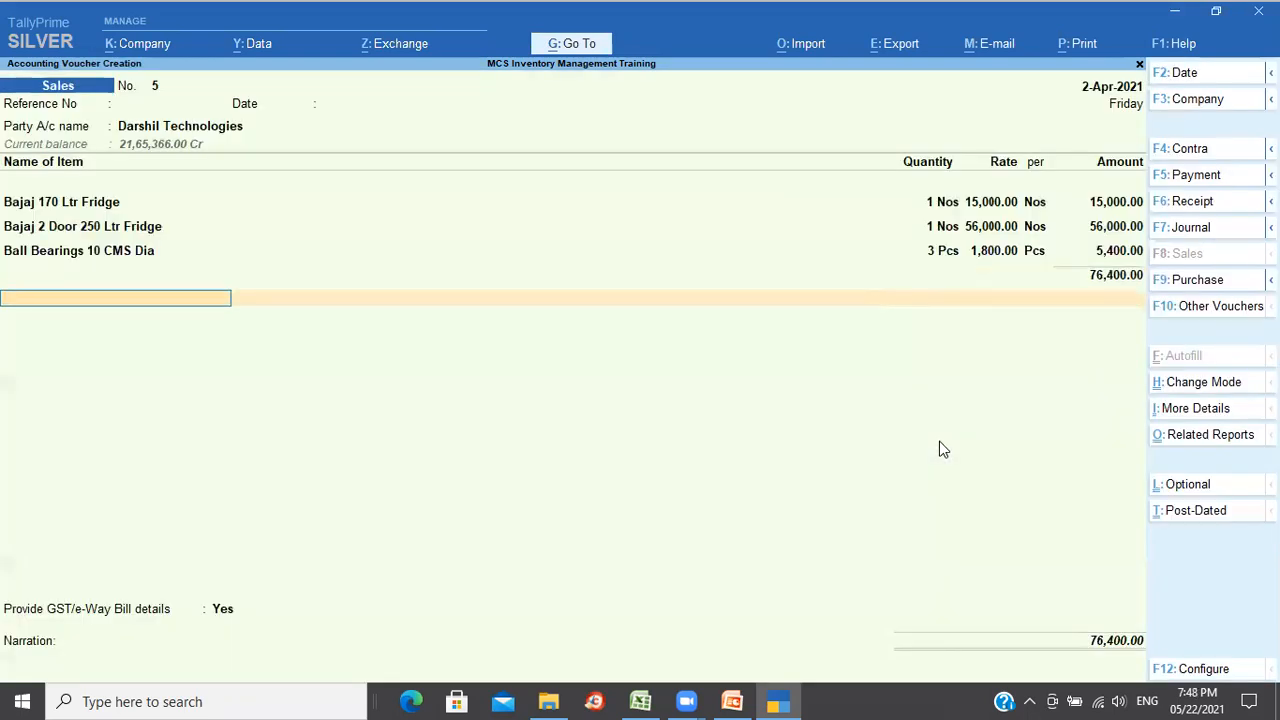
pyautogui.write('out')
pyautogui.press('Return')
pyautogui.press('Return')
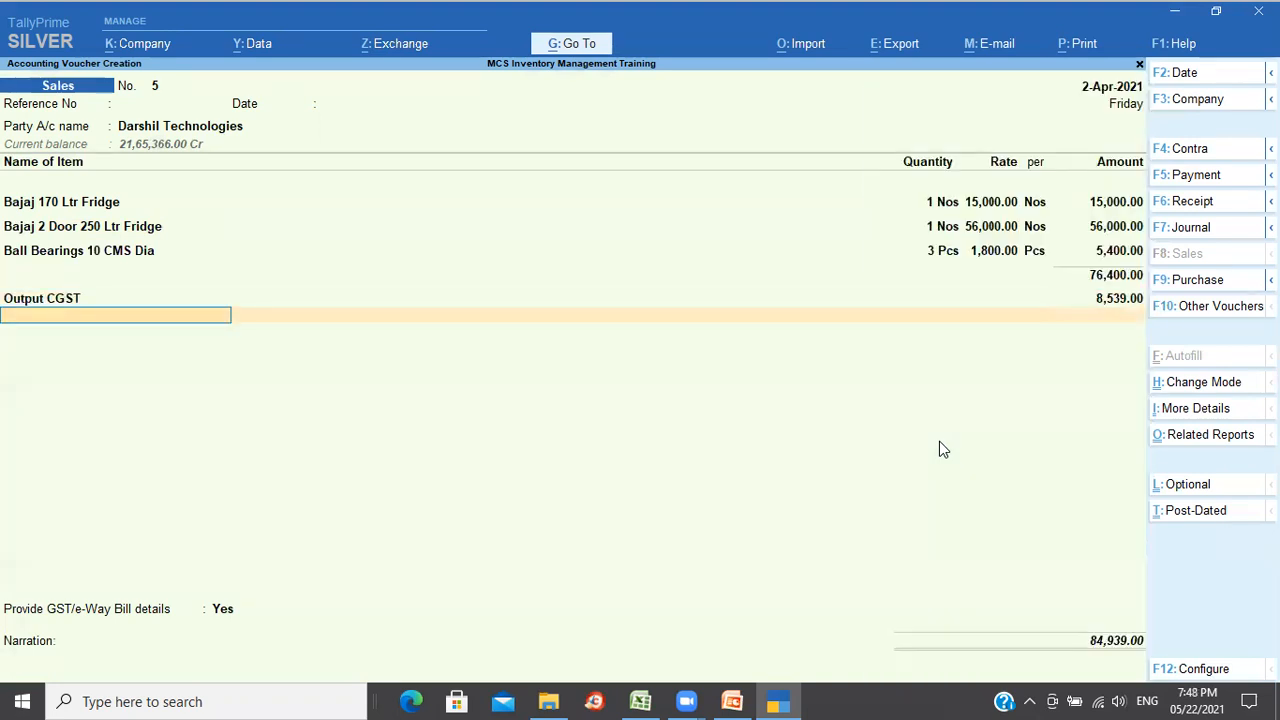
pyautogui.write('out')
pyautogui.press('Down')
pyautogui.press('Return')
pyautogui.press('Return')
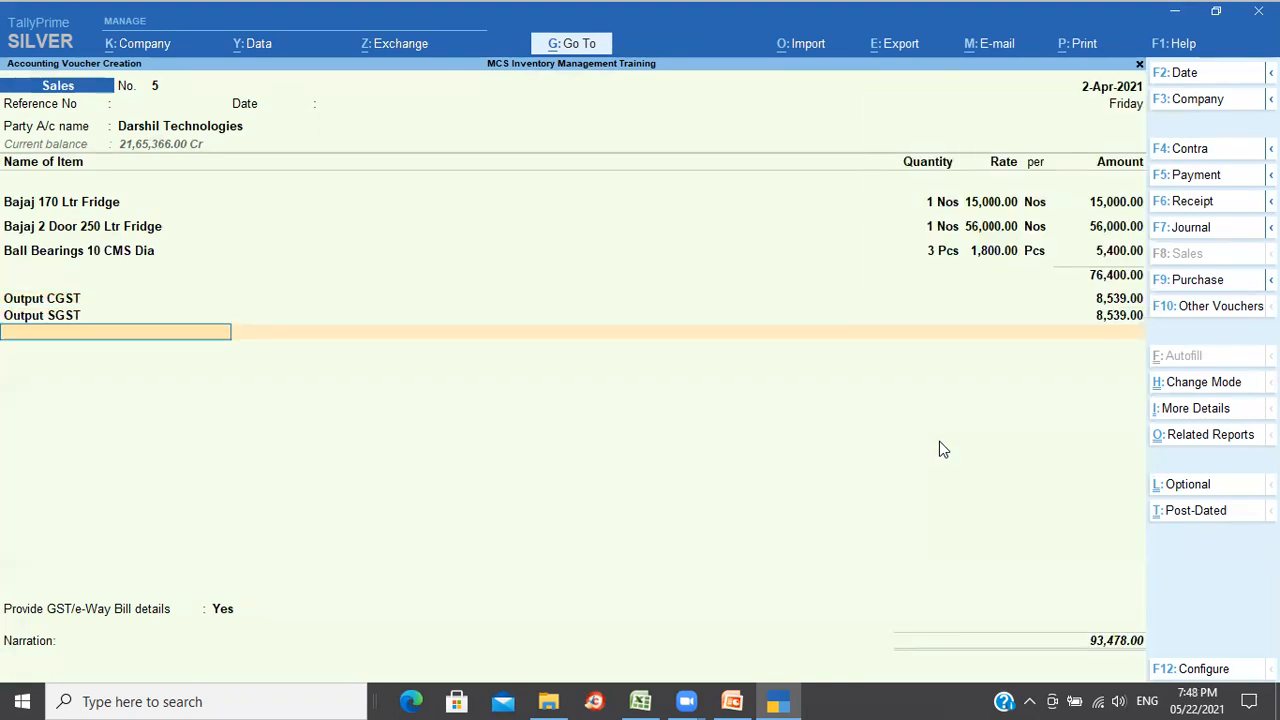
pyautogui.press('Return')
pyautogui.press('n')
pyautogui.press('Return')
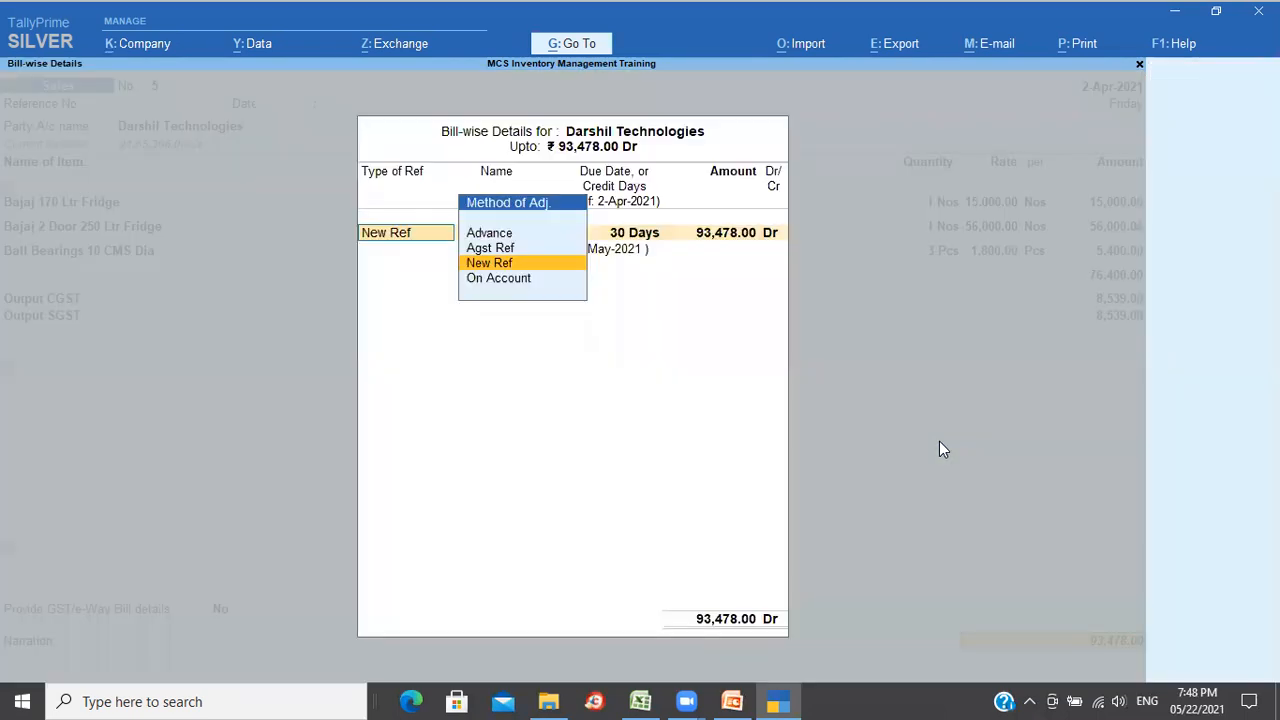
# Step: Record the bill as a New Ref, save the voucher, and return to the Gateway
pyautogui.press('Return')
pyautogui.press('Return')
pyautogui.press('Return')
pyautogui.press('Return')
pyautogui.press('Return')
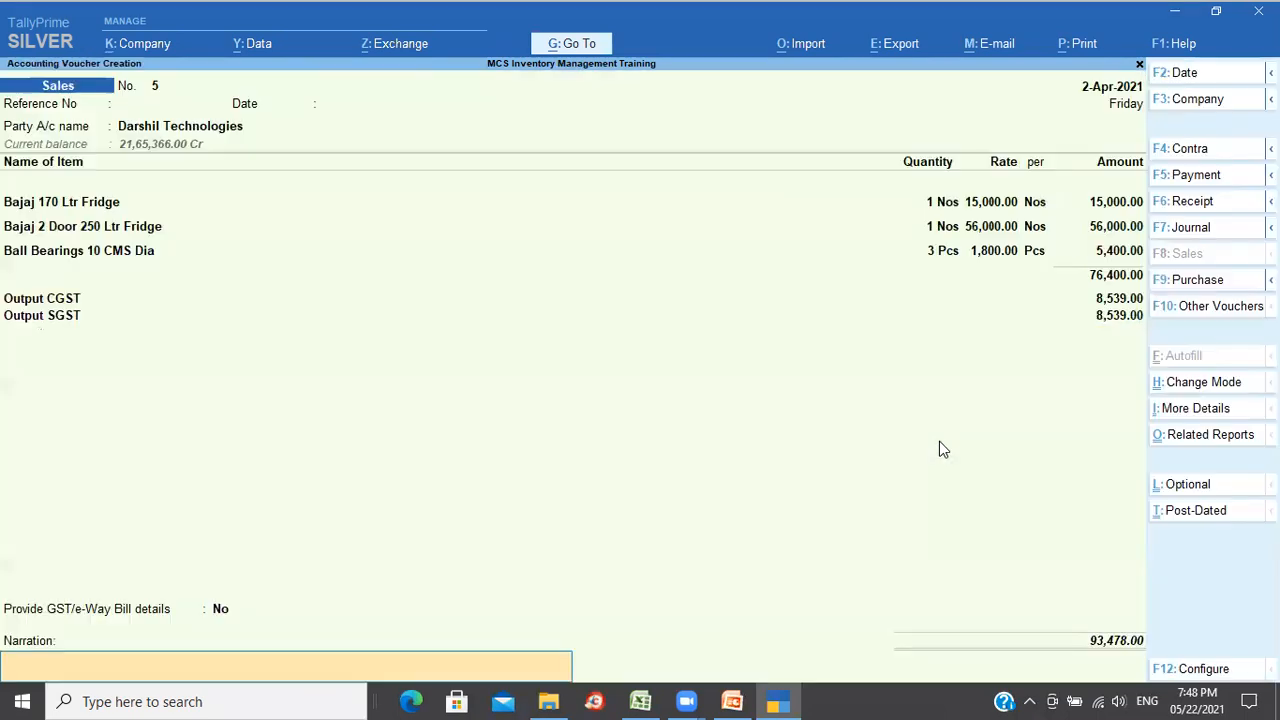
pyautogui.press('Return')
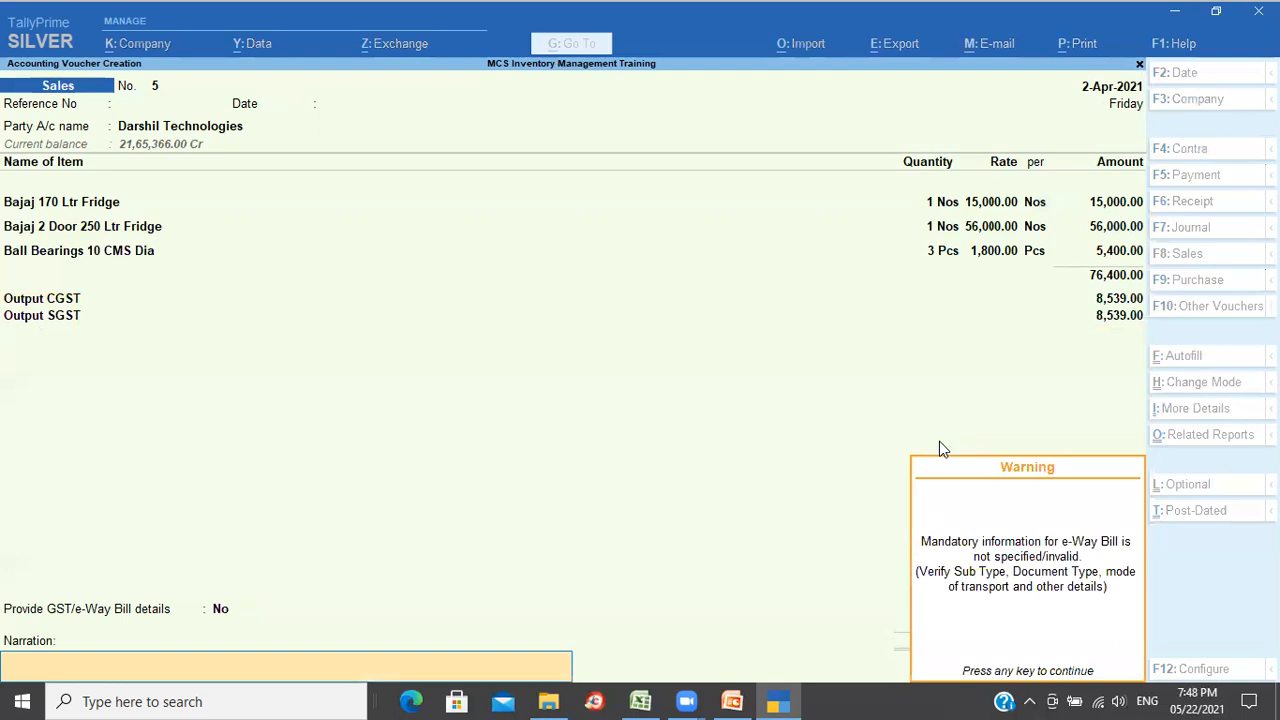
pyautogui.press('Return')
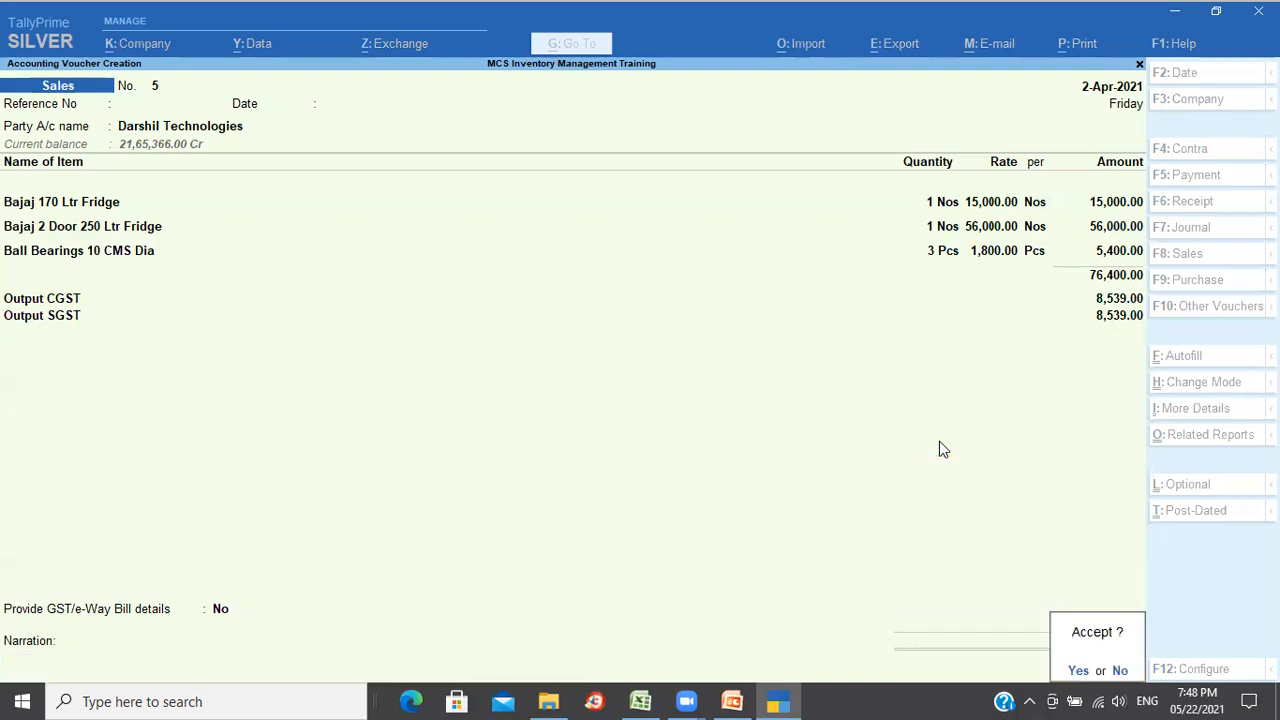
pyautogui.press('Return')
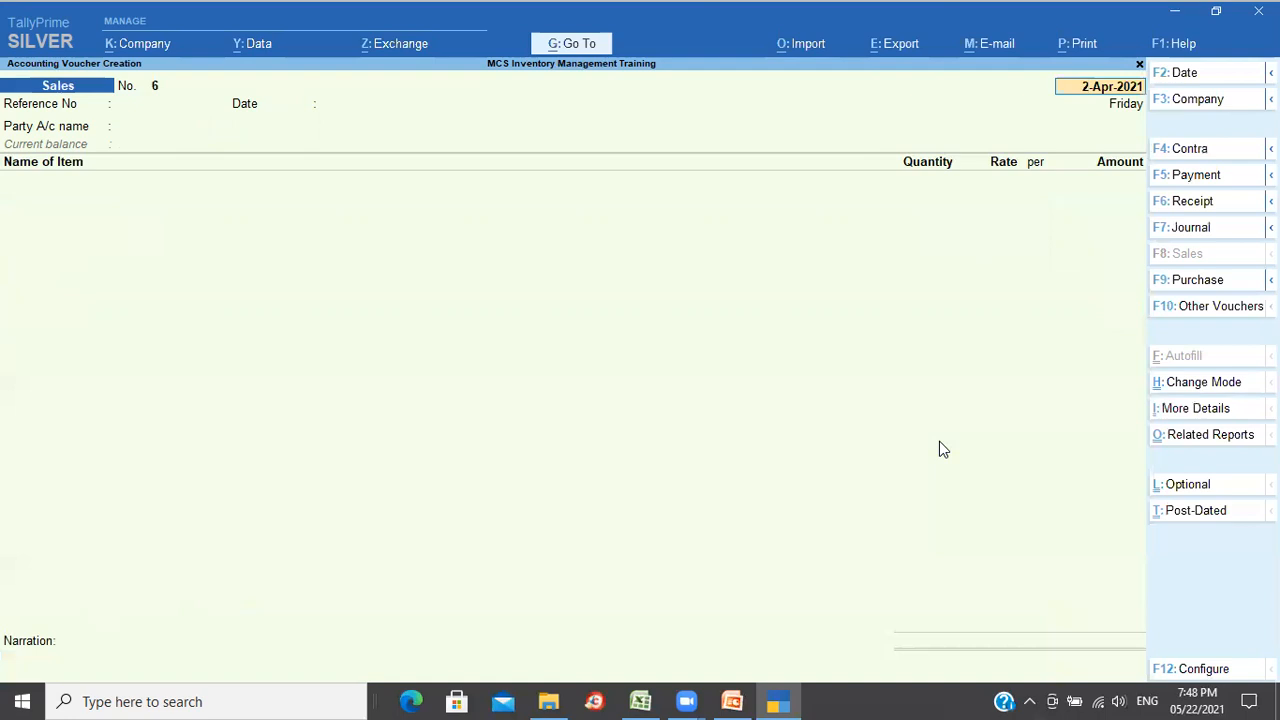
pyautogui.press('Escape')
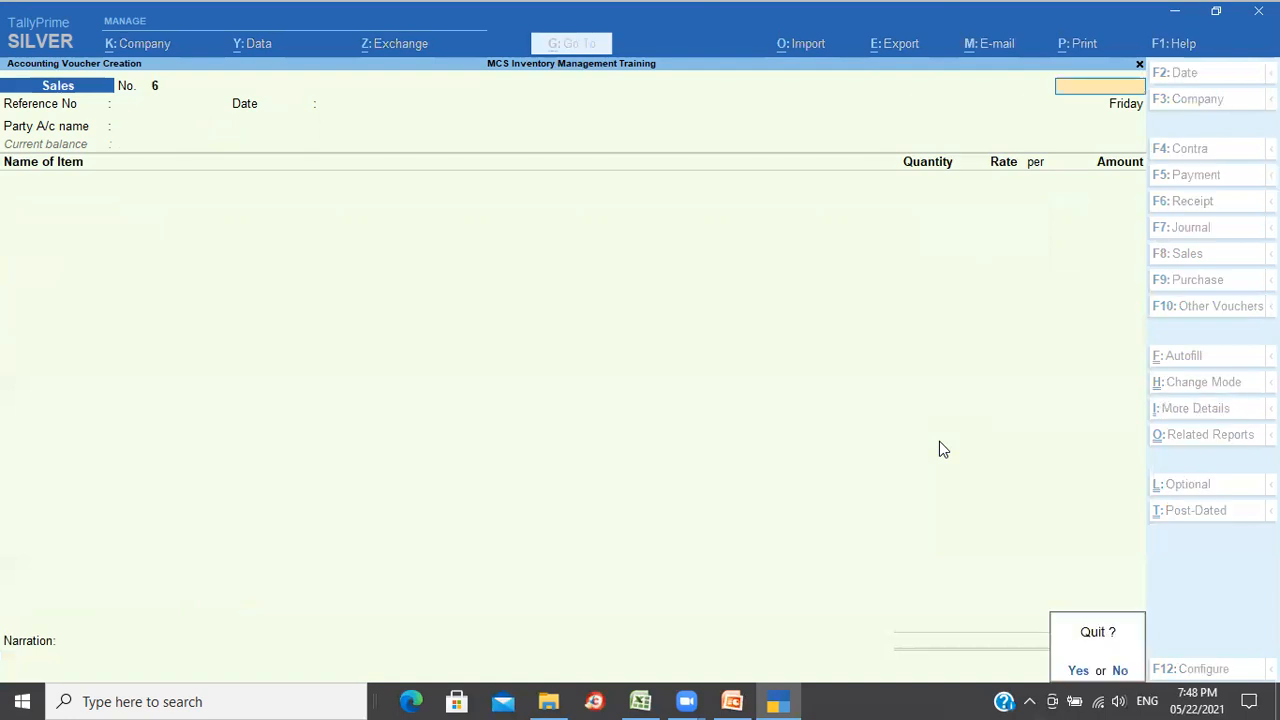
pyautogui.press('Return')
pyautogui.press('Down')
pyautogui.press('Down')
pyautogui.press('Down')
pyautogui.press('Down')
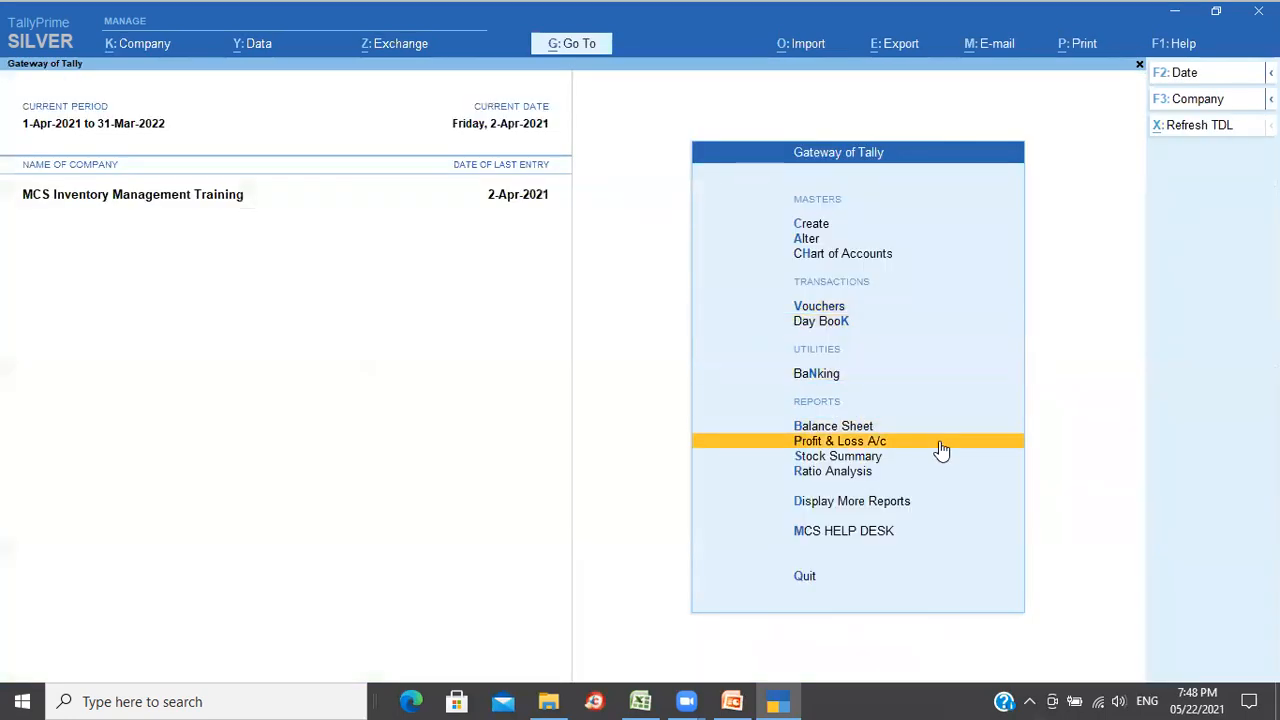
# Step: Open the detailed Profit & Loss showing Automobile Spare Parts Sales 5,400 and White Goods Sales 71,000
pyautogui.press('Return')
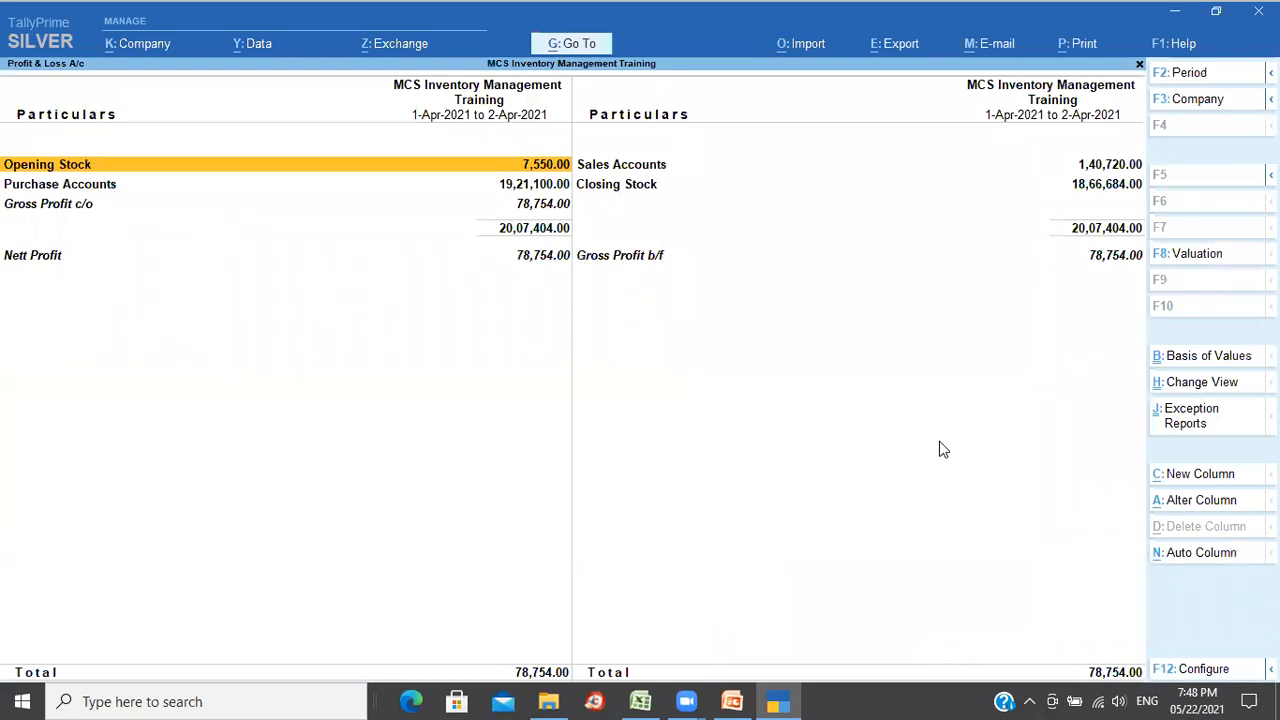
pyautogui.hotkey('alt', 'F5')
pyautogui.press('Down')
pyautogui.press('Down')
pyautogui.press('Down')
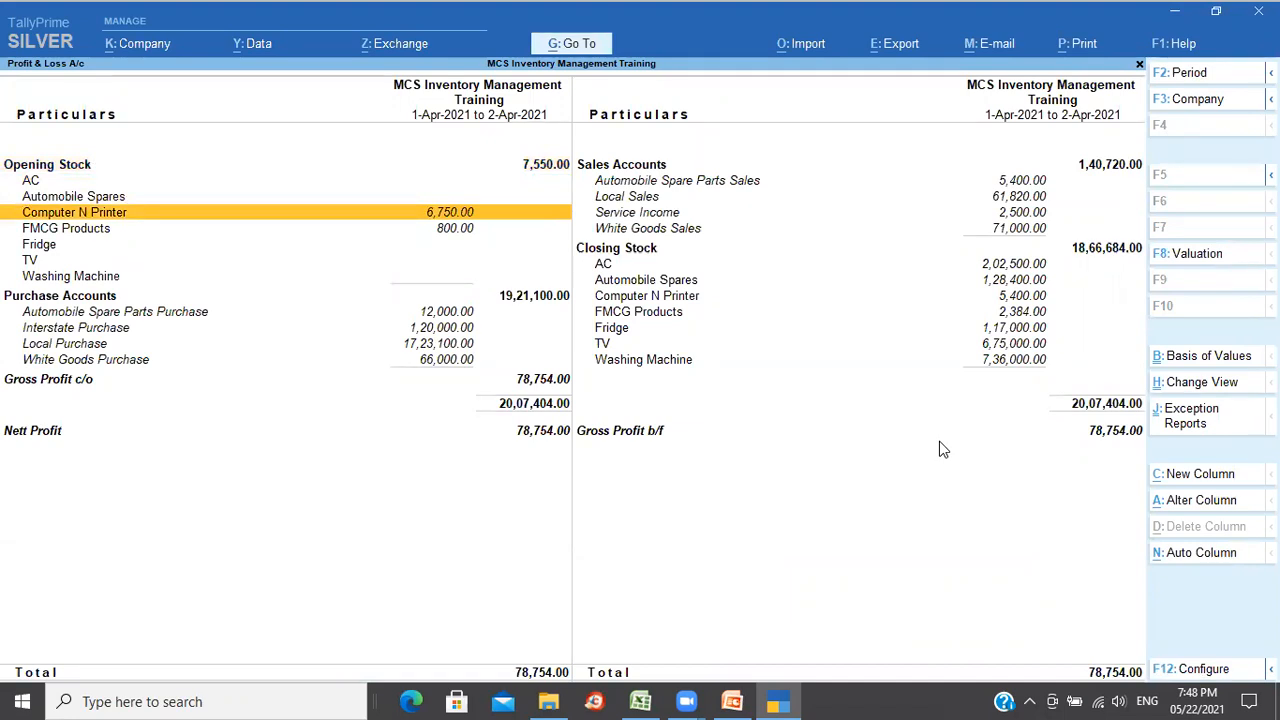
pyautogui.press('Right')
pyautogui.press('Up')
pyautogui.press('Up')
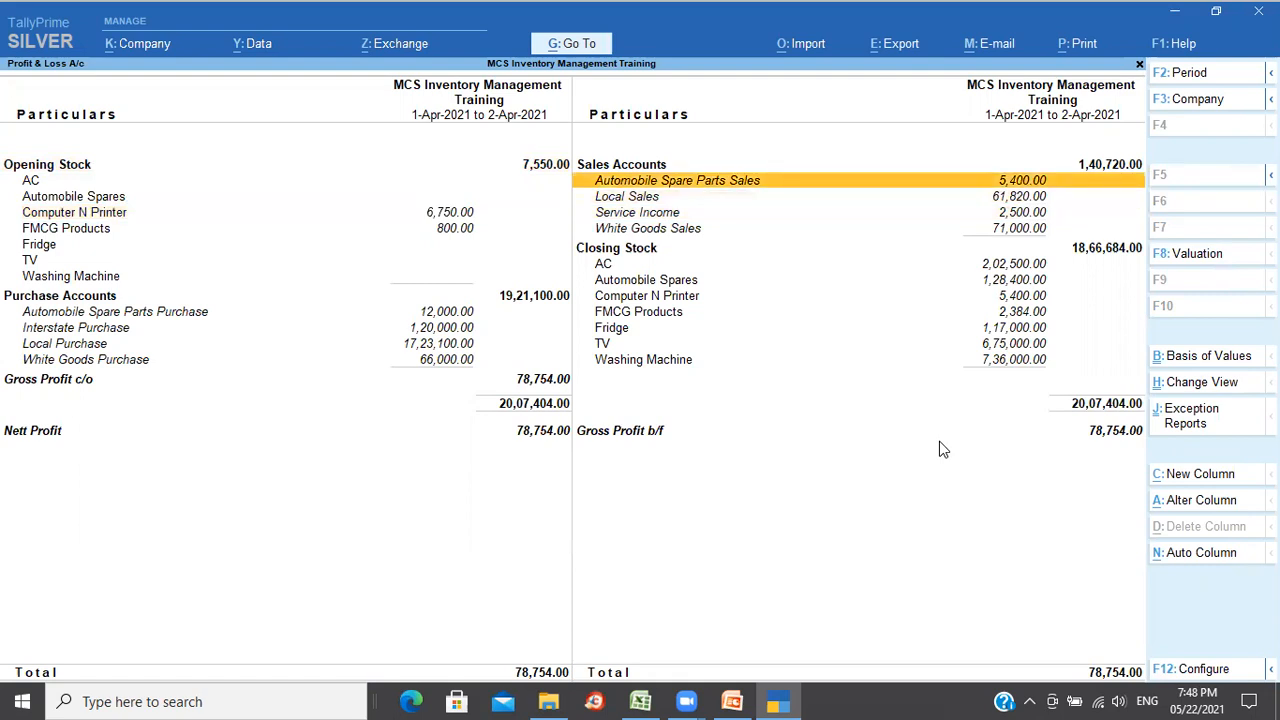
pyautogui.press('Down')
pyautogui.press('Down')
pyautogui.press('Down')
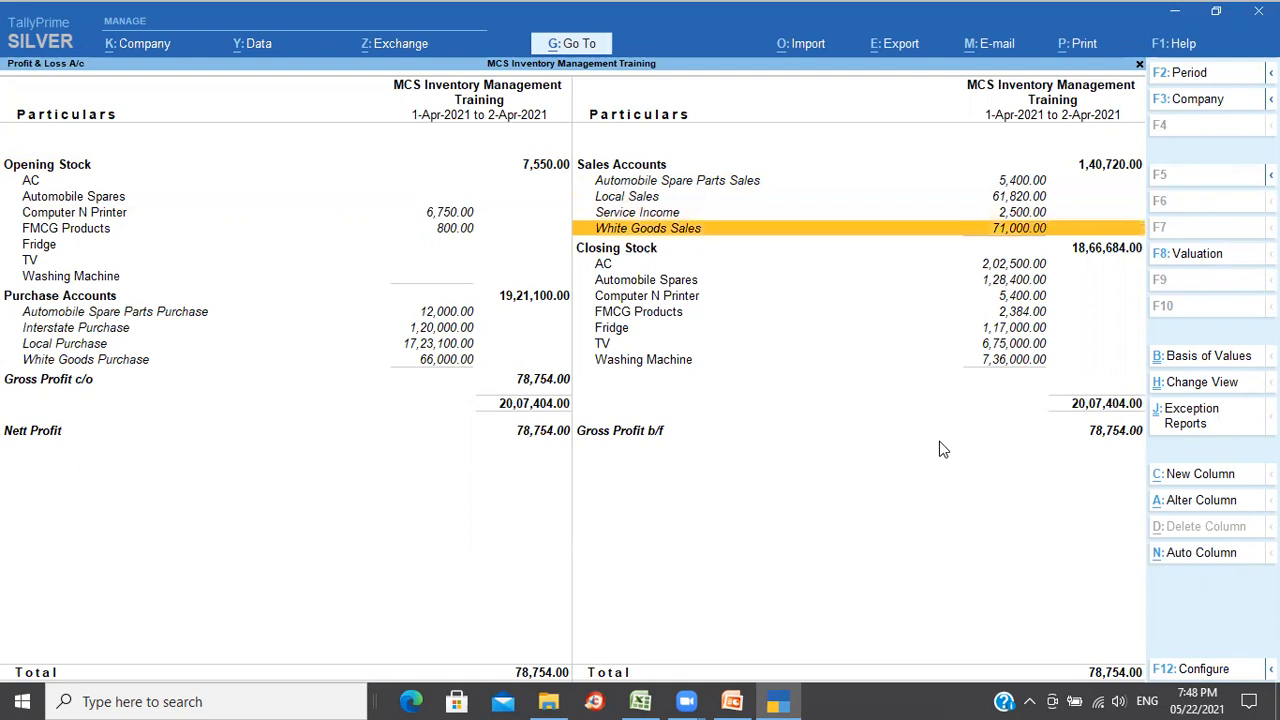
# Step: Review the opening stock and Service Income lines, then close the Profit & Loss report
pyautogui.press('Left')
pyautogui.press('Up')
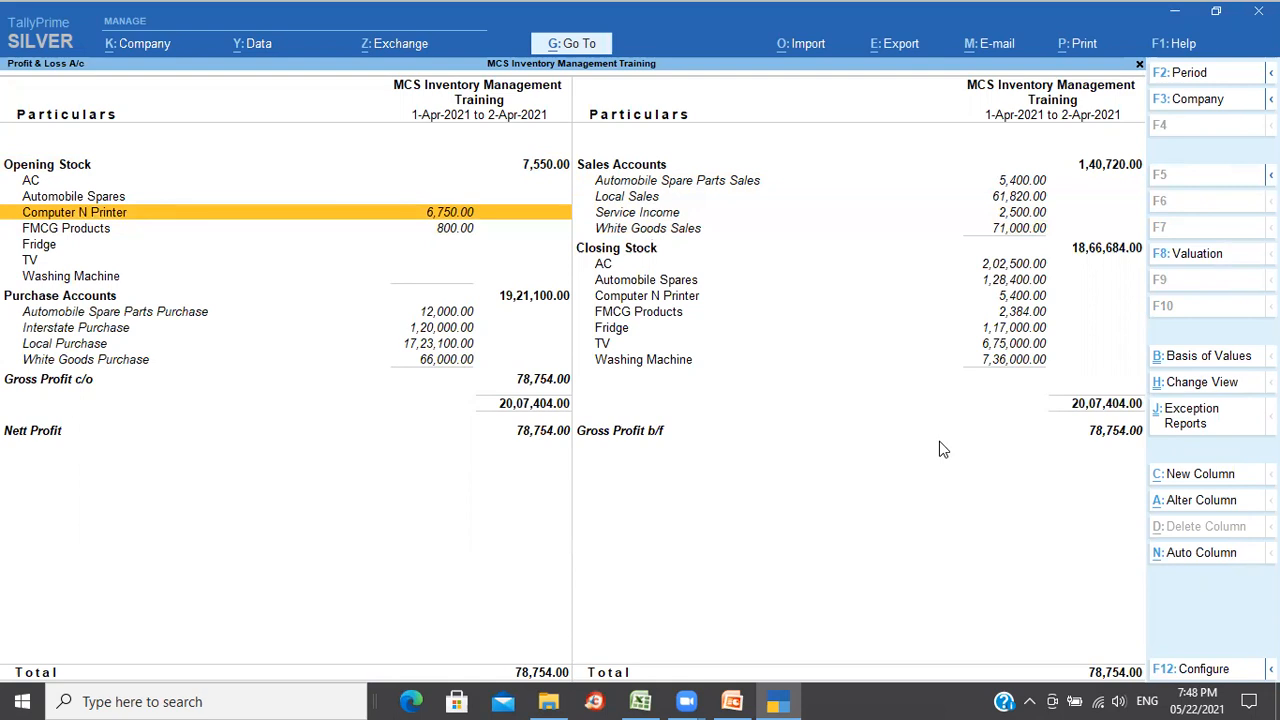
pyautogui.press('Right')
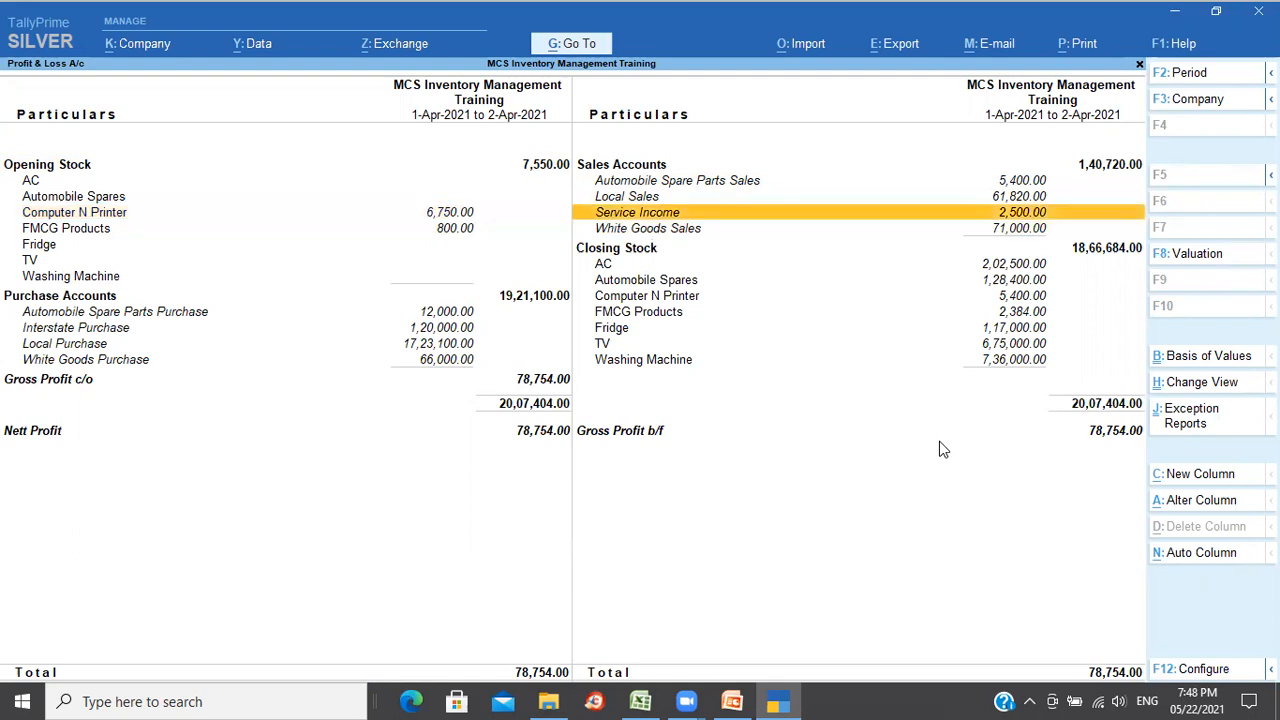
pyautogui.press('Up')
pyautogui.press('Up')
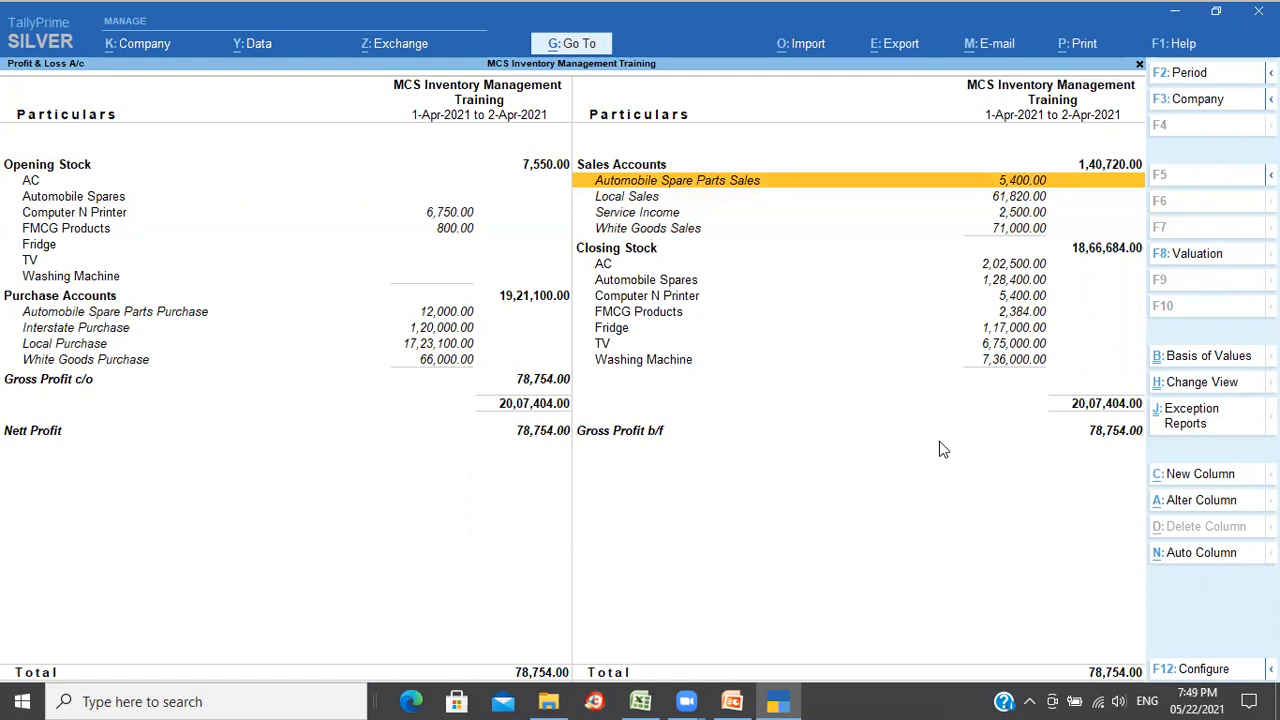
pyautogui.press('Left')
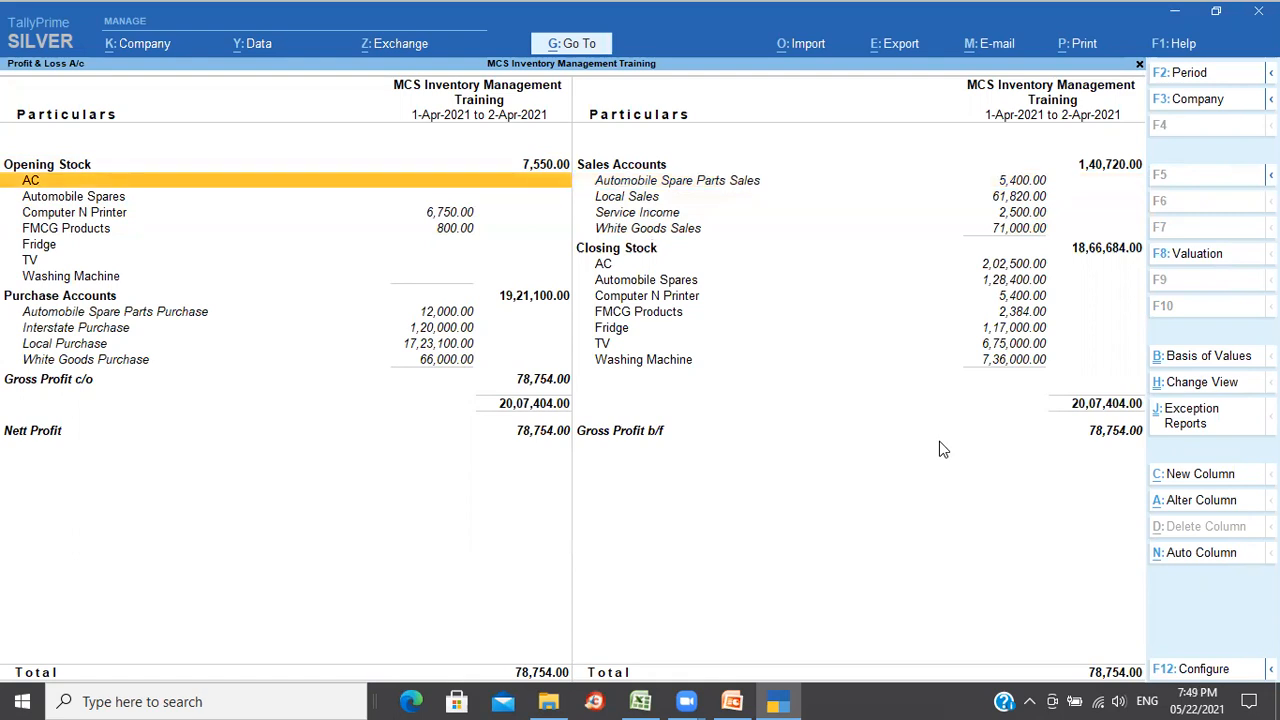
pyautogui.press('Right')
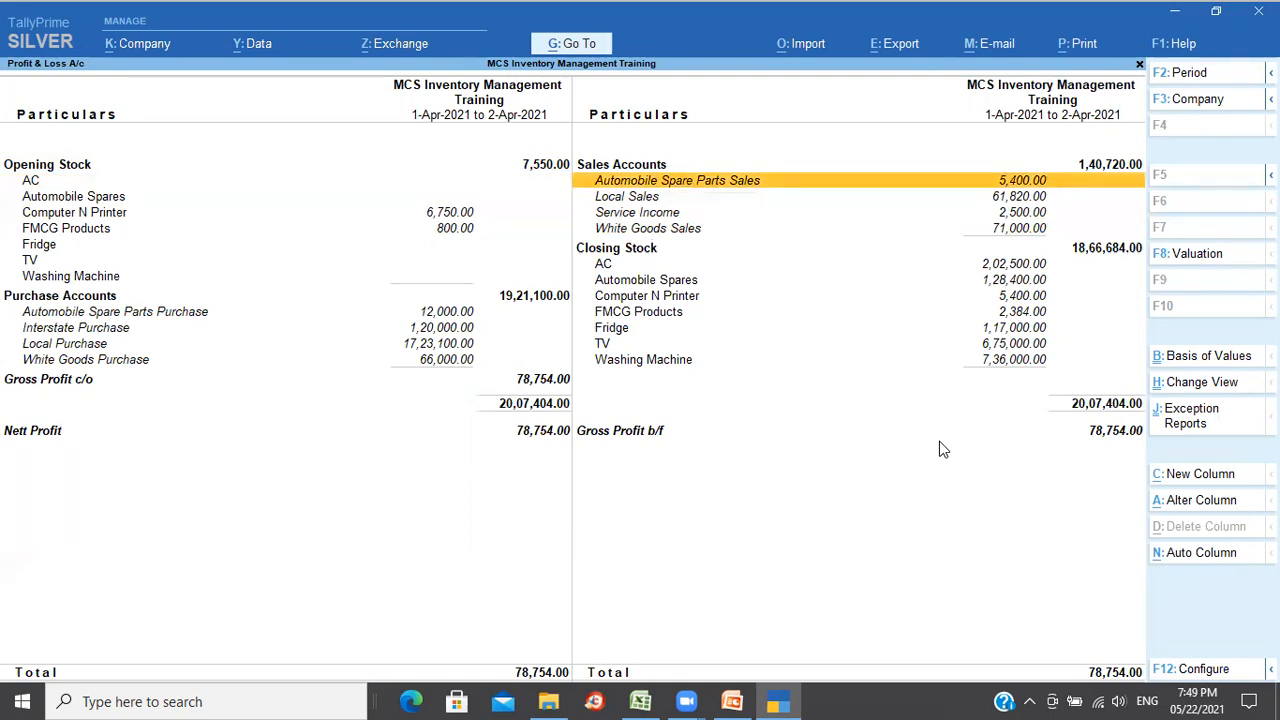
pyautogui.press('Left')
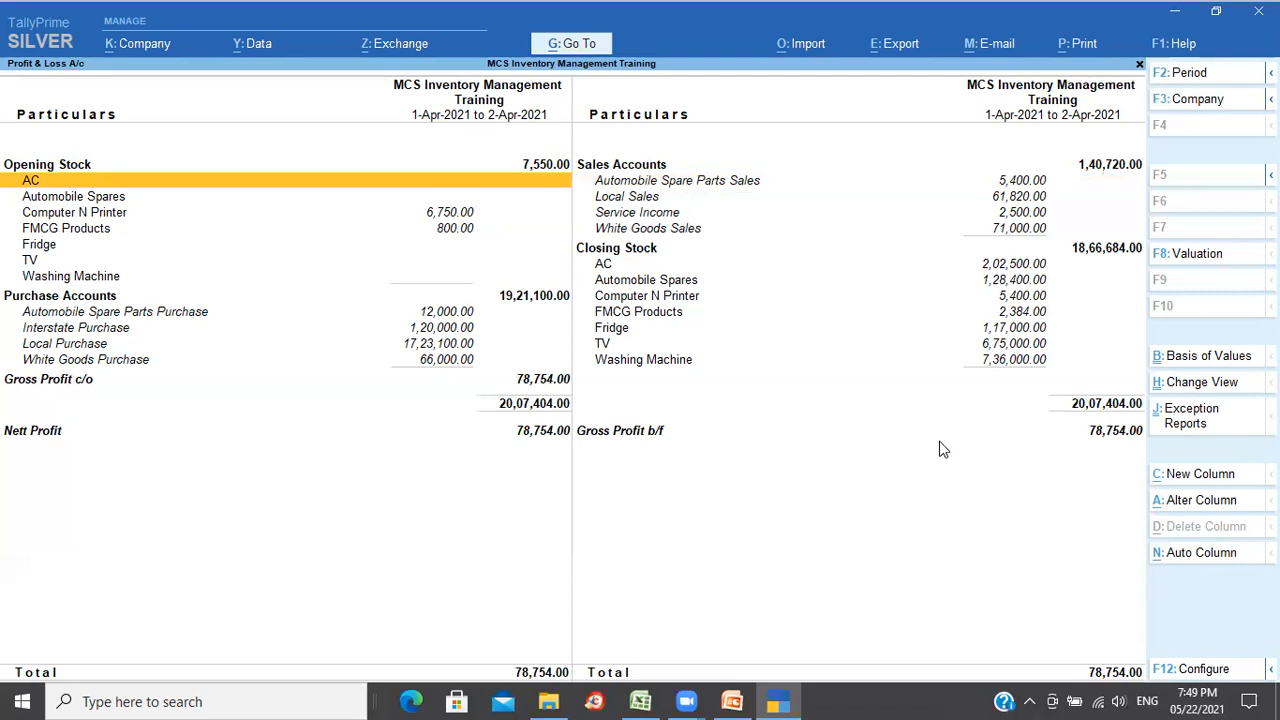
pyautogui.press('Right')
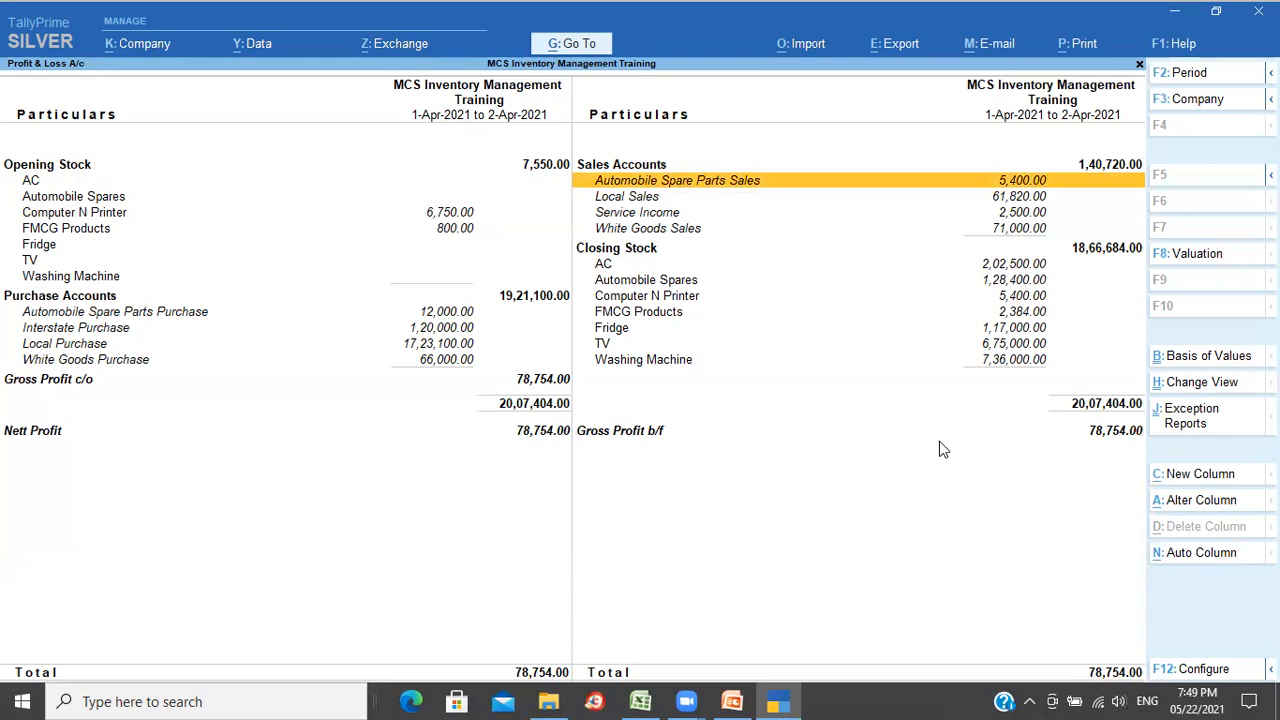
pyautogui.press('Escape')
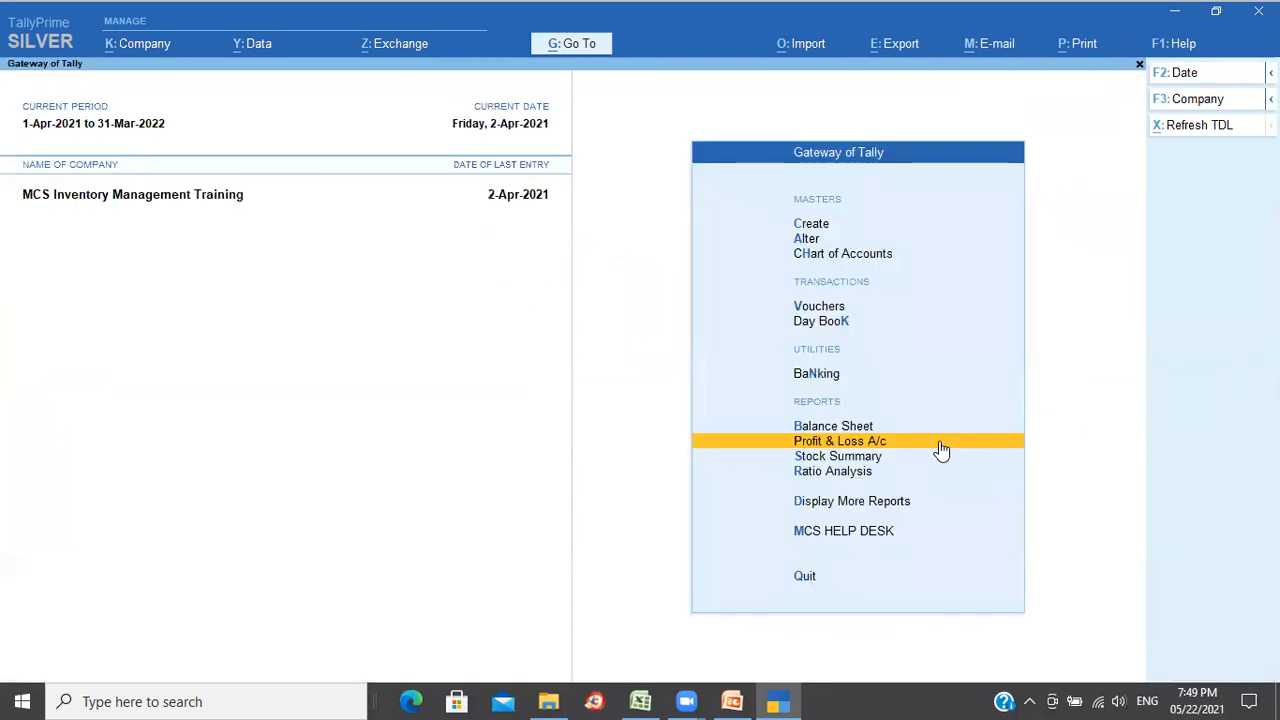
pyautogui.press('Up')
pyautogui.press('Up')
pyautogui.press('Up')
pyautogui.press('Up')
pyautogui.press('Up')
pyautogui.press('Up')
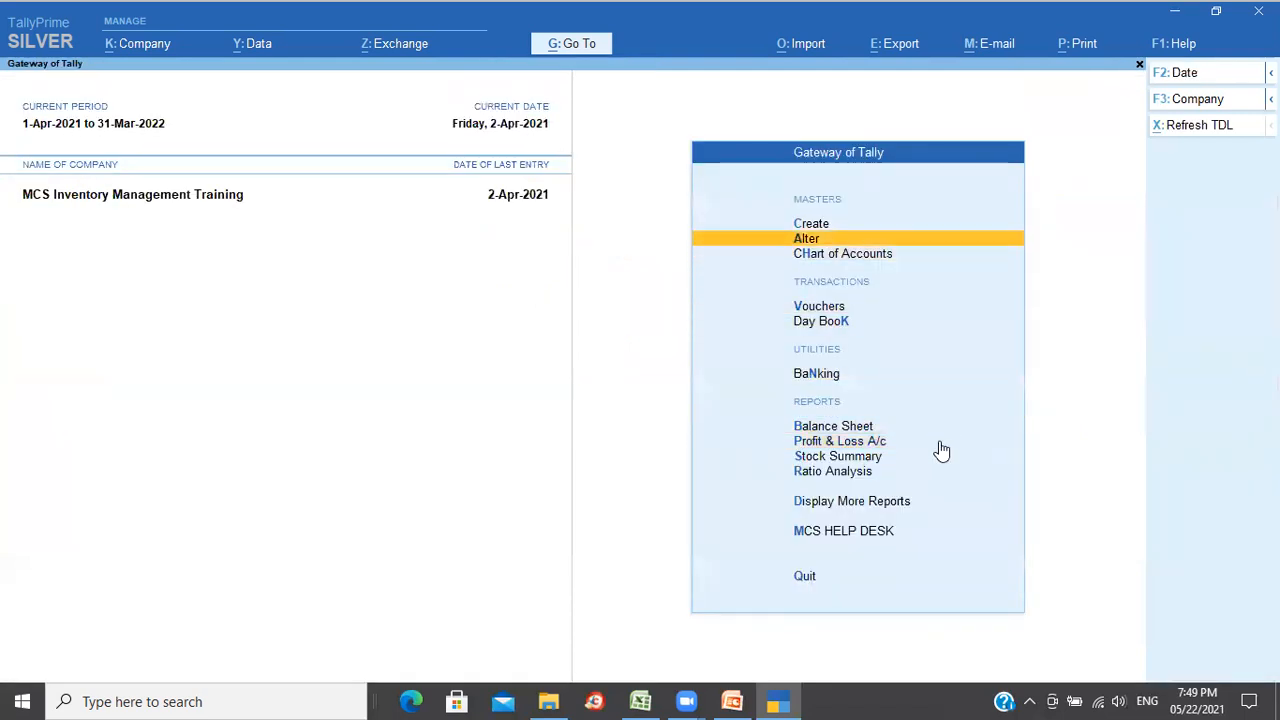
pyautogui.press('Return')
pyautogui.press('Down')
pyautogui.press('Down')
pyautogui.press('Down')
pyautogui.press('Down')
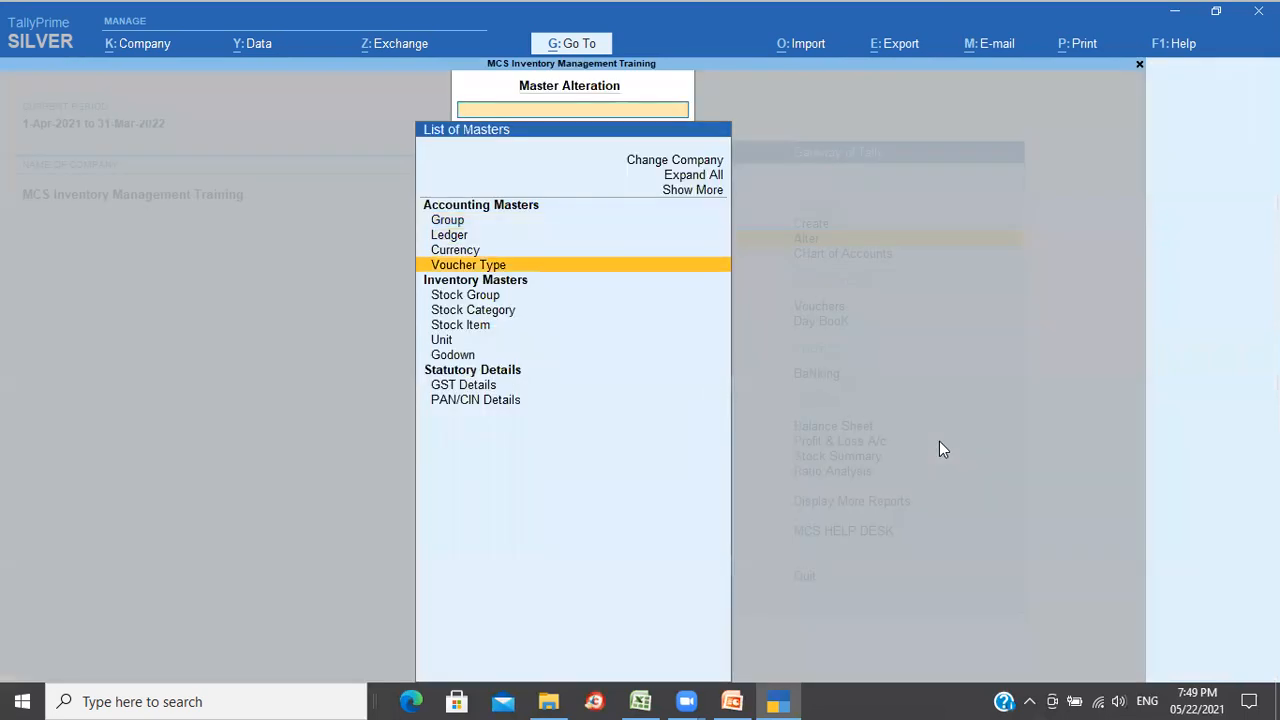
pyautogui.press('Down')
pyautogui.press('Down')
pyautogui.press('Return')
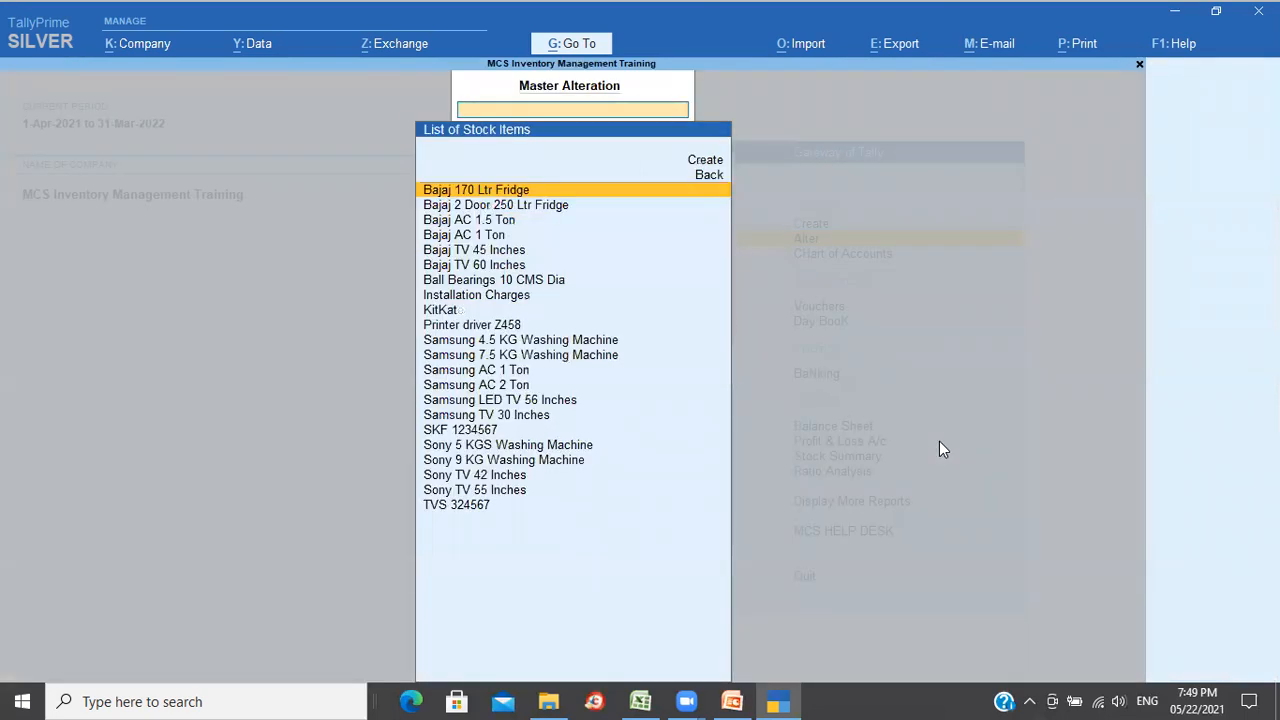
pyautogui.press('Return')
pyautogui.press('Return')
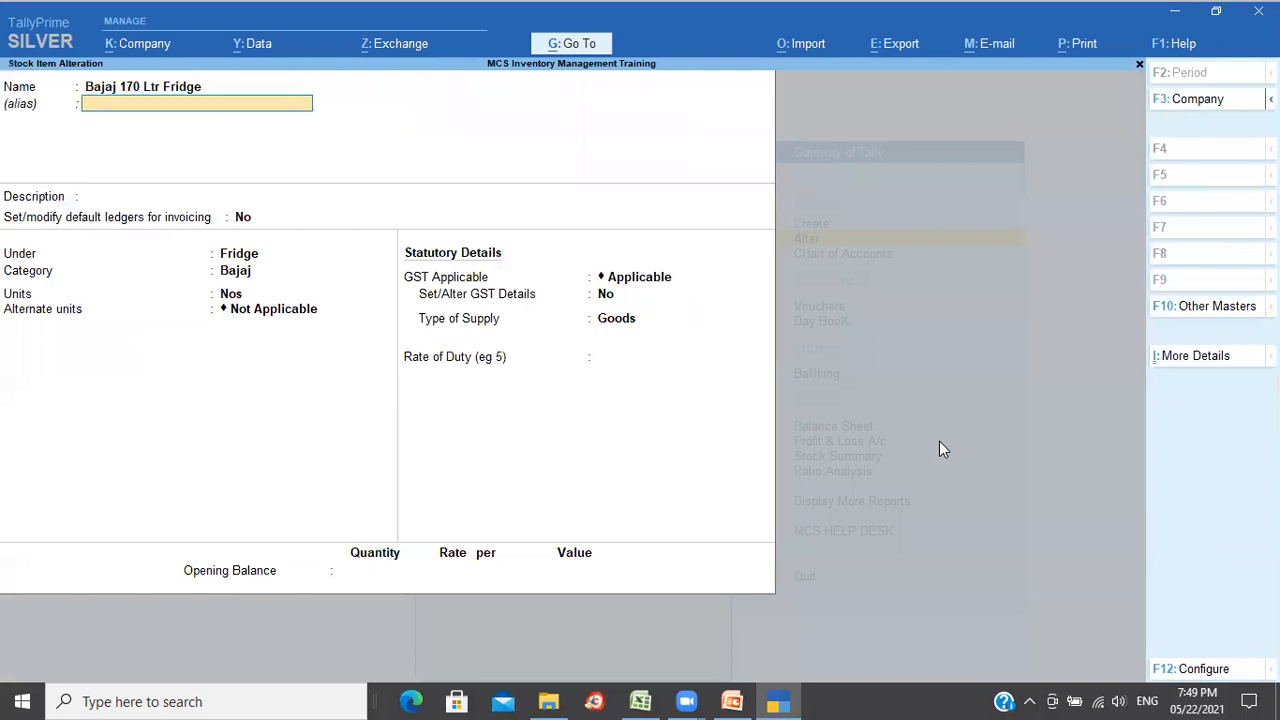
pyautogui.press('Return')
pyautogui.press('Return')
pyautogui.write('y')
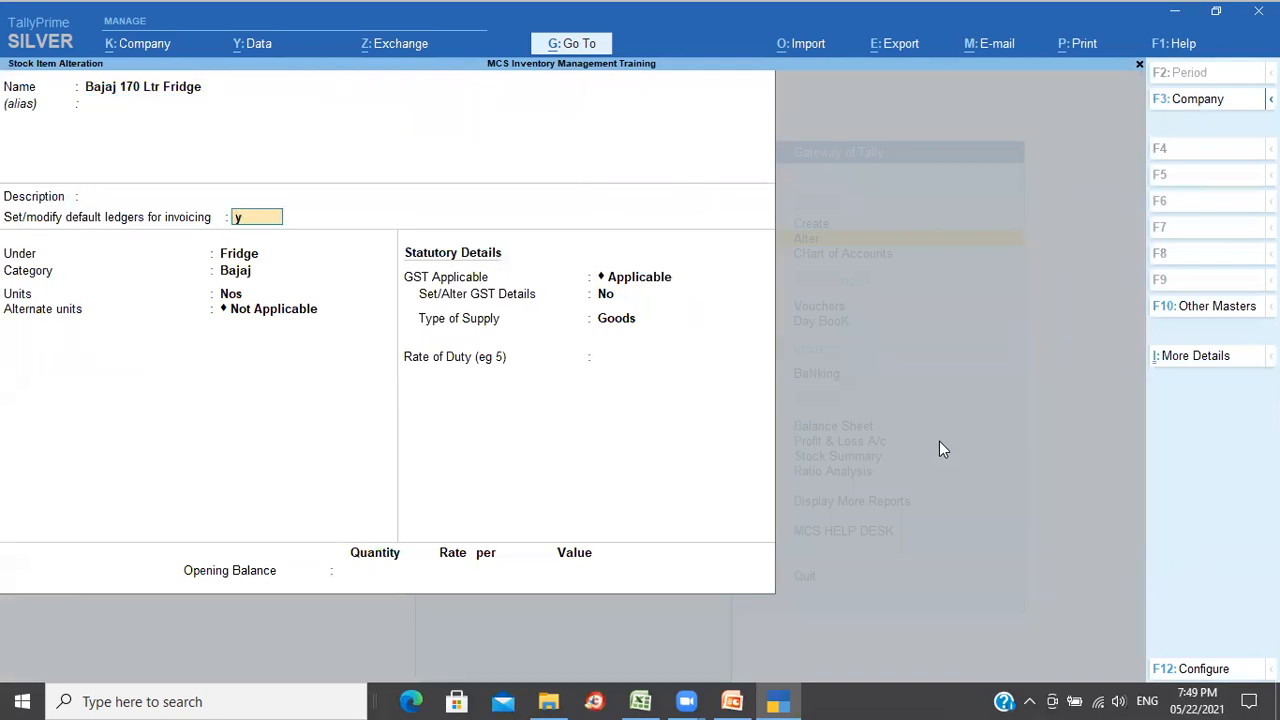
pyautogui.press('Return')
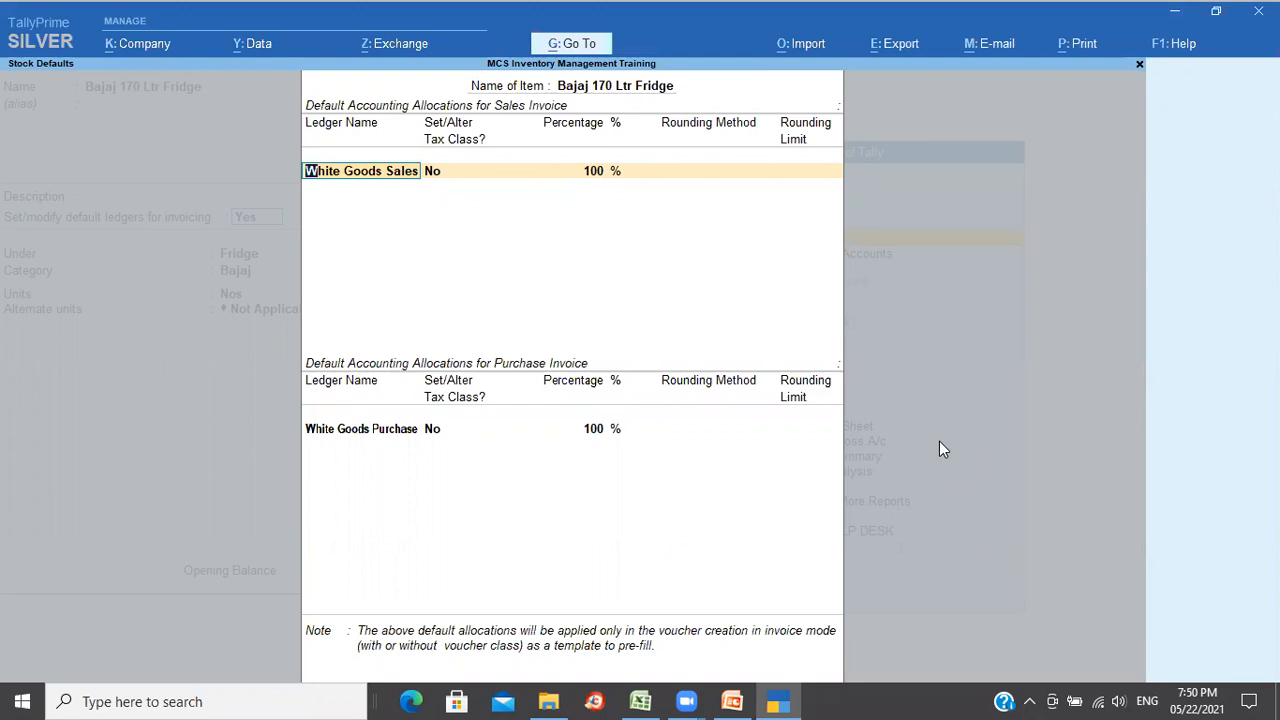
pyautogui.press('Escape')
pyautogui.press('Escape')
pyautogui.press('Escape')
pyautogui.press('Escape')
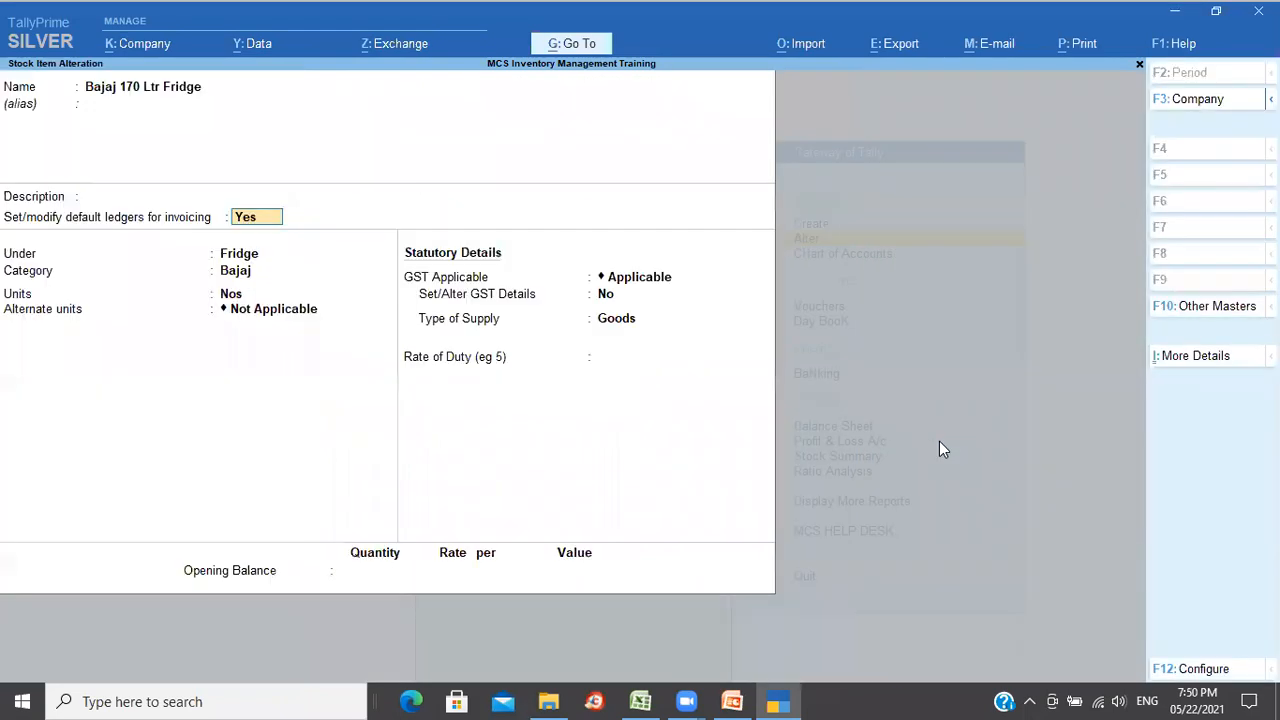
pyautogui.press('Return')
pyautogui.press('Escape')
pyautogui.press('Escape')
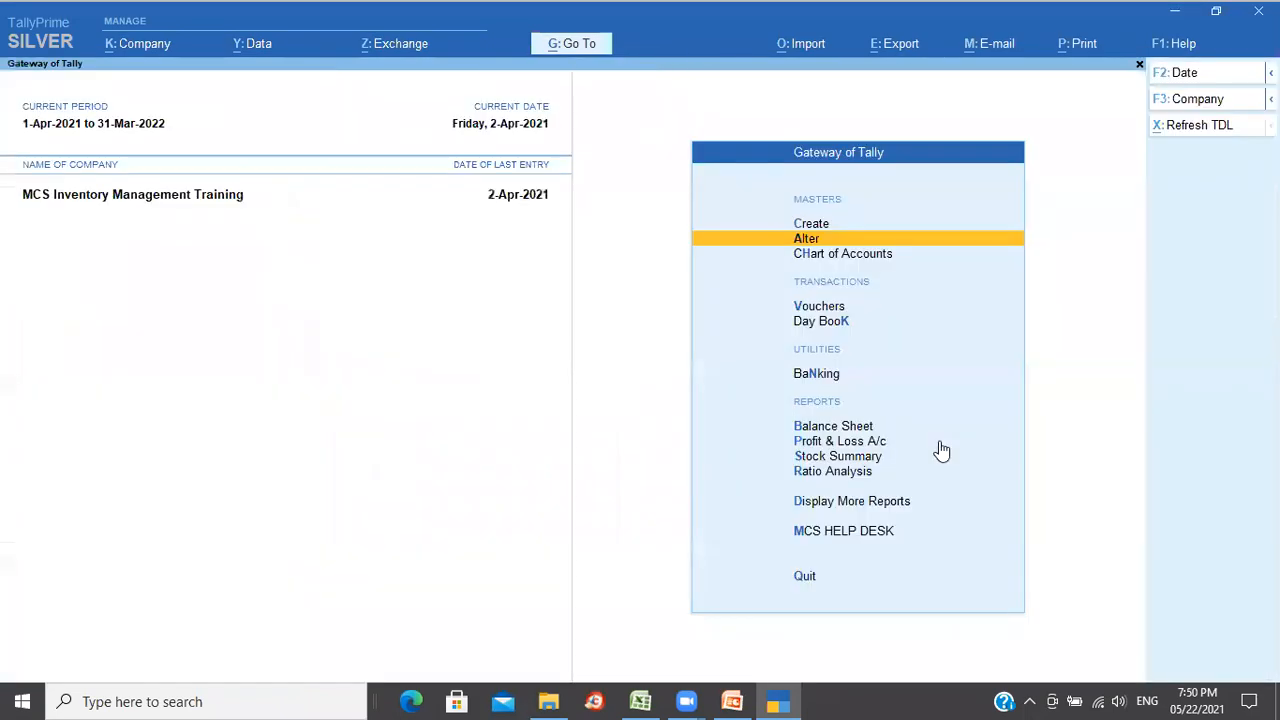
# Step: Open the Day Book and select SKF Distributor's purchase voucher No. 4 to view it
pyautogui.press('Down')
pyautogui.press('Down')
pyautogui.press('Down')
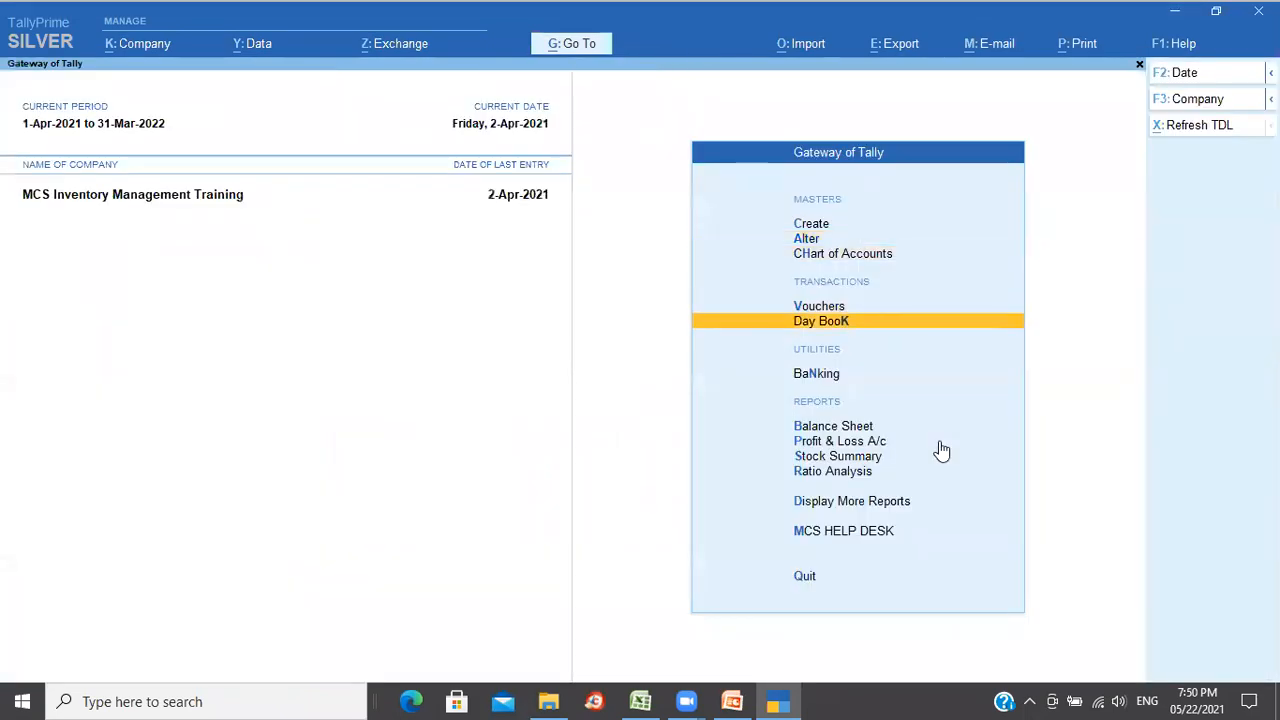
pyautogui.press('Return')
pyautogui.press('Down')
pyautogui.press('Down')
pyautogui.press('Down')
pyautogui.press('Down')
pyautogui.press('Down')
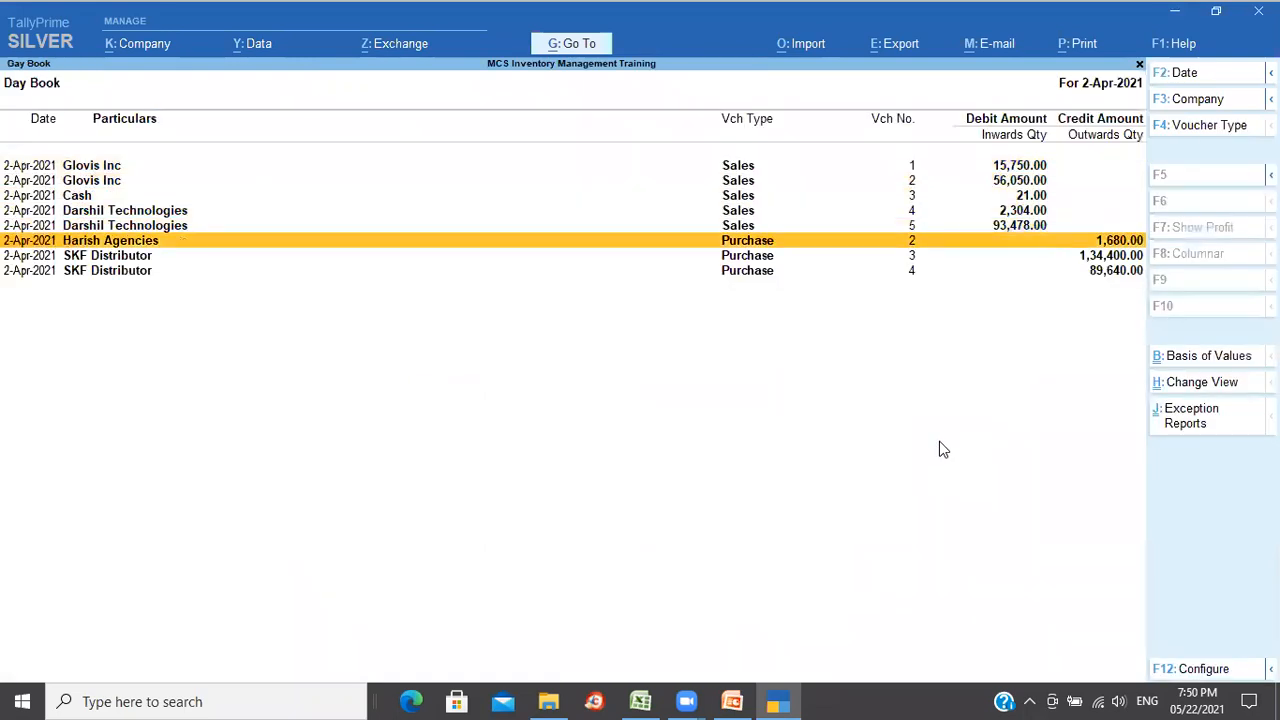
pyautogui.press('Up')
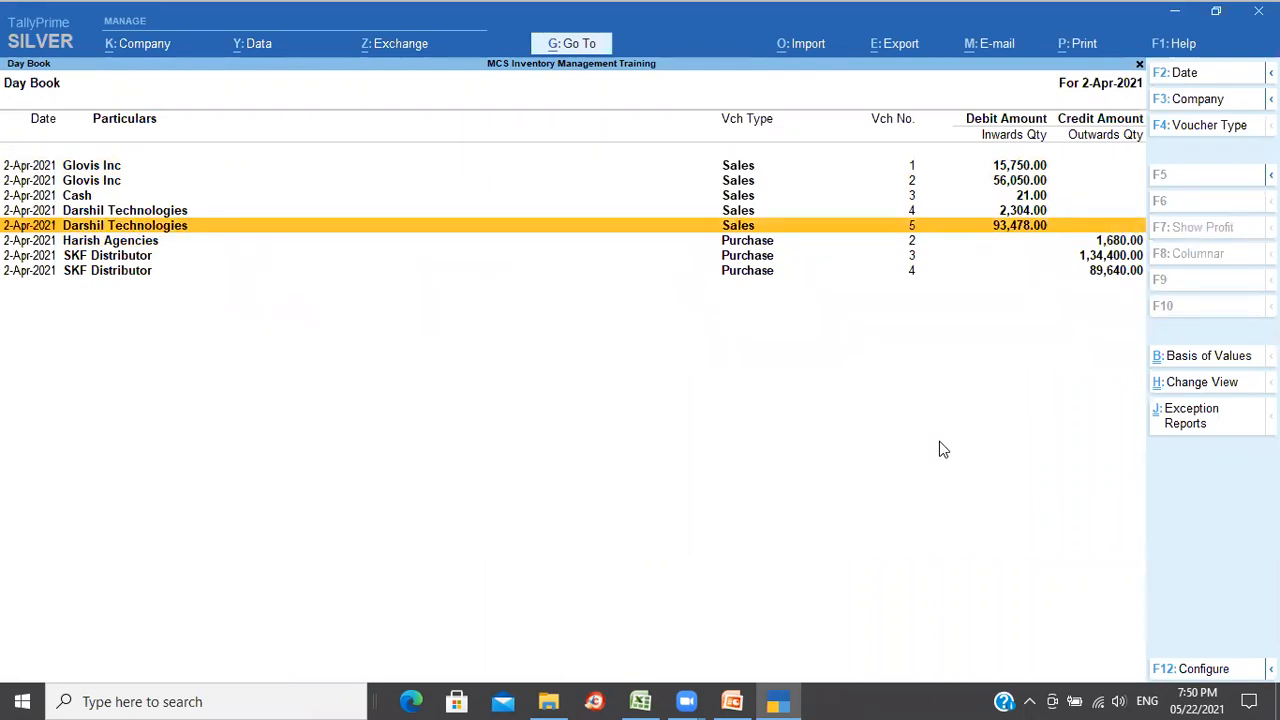
pyautogui.press('Down')
pyautogui.press('Down')
pyautogui.press('Down')
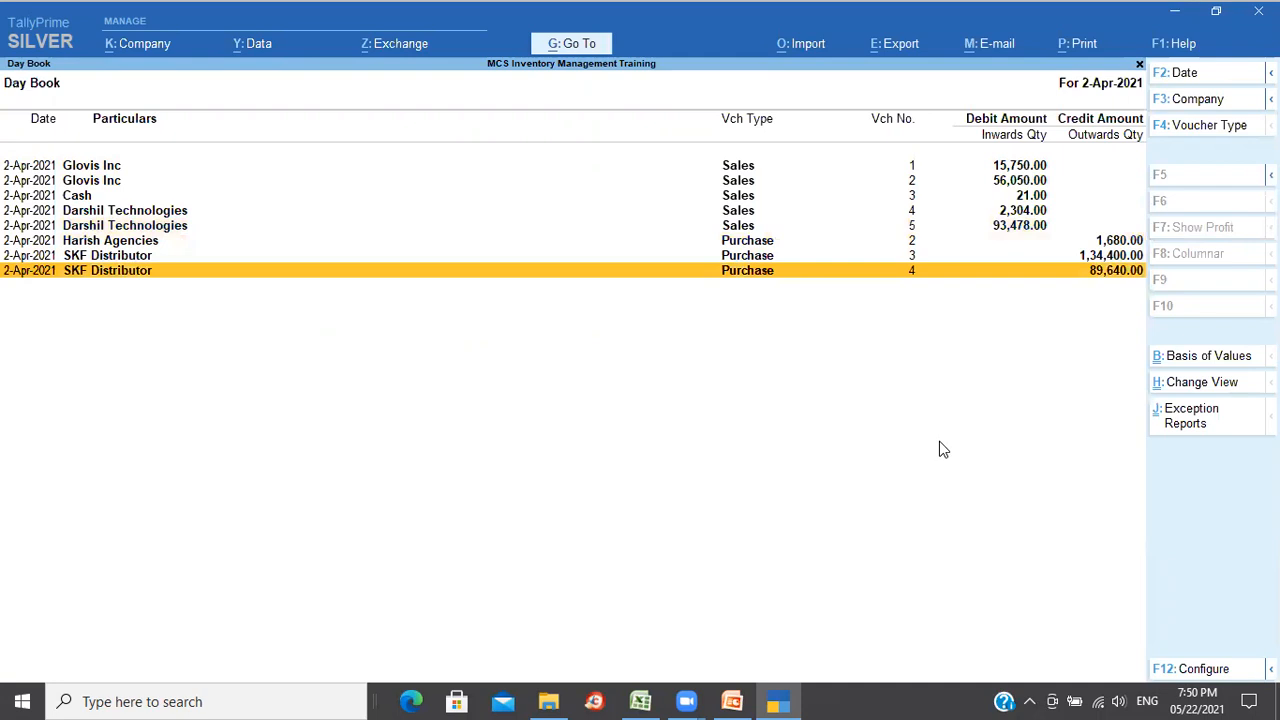
pyautogui.press('Return')
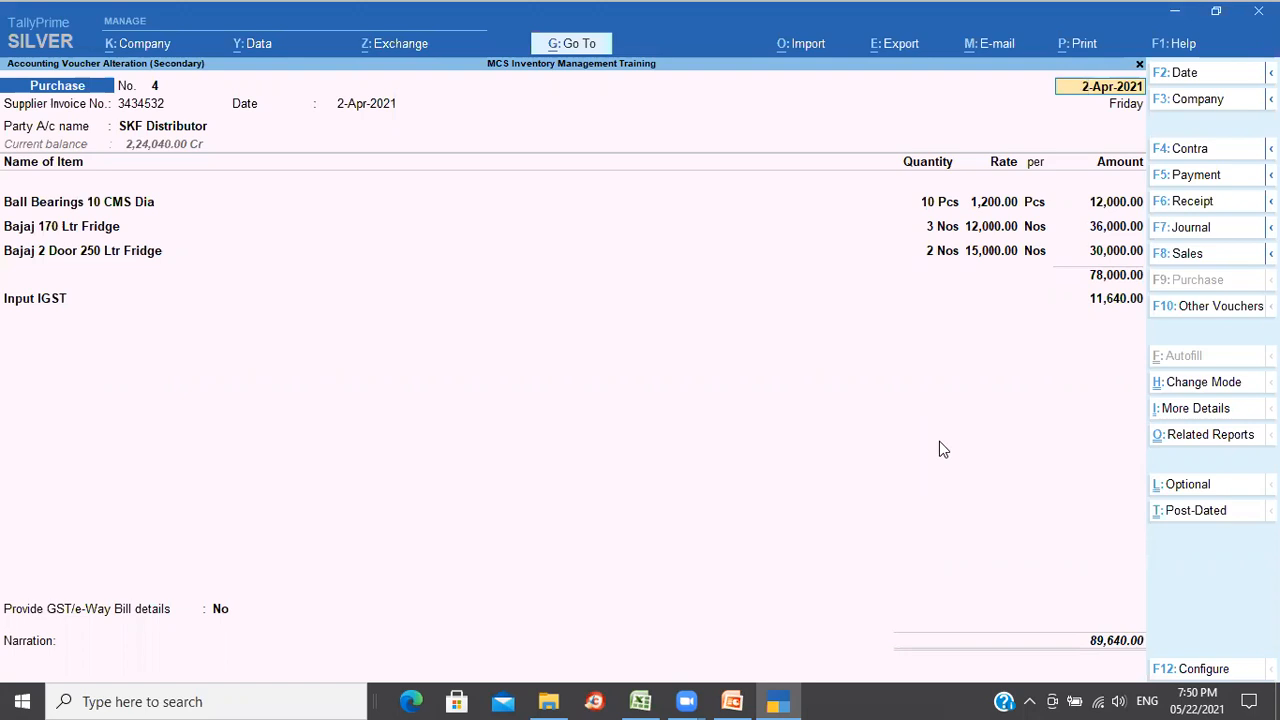
# Step: Alter the SKF Distributor ledger, keeping Tamil Nadu as the state, and accept it
pyautogui.press('Return')
pyautogui.press('Return')
pyautogui.press('Return')
pyautogui.press('ctrl')
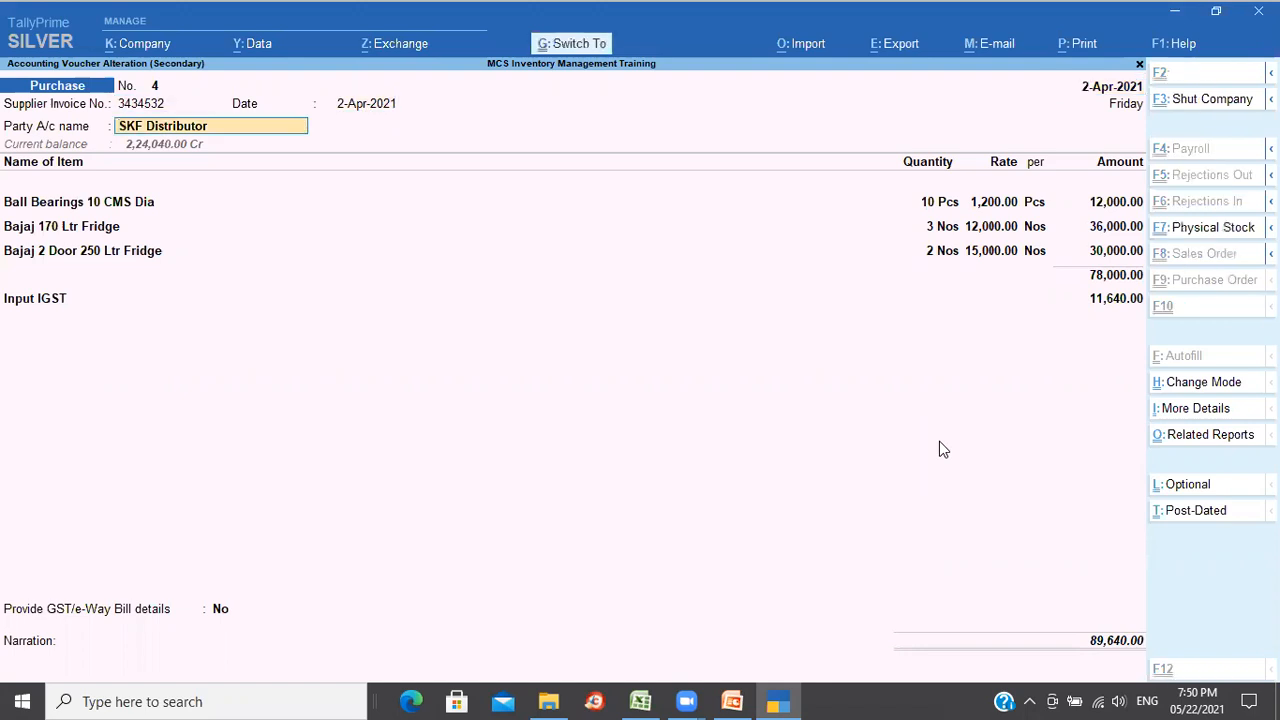
pyautogui.hotkey('ctrl', 'Return')
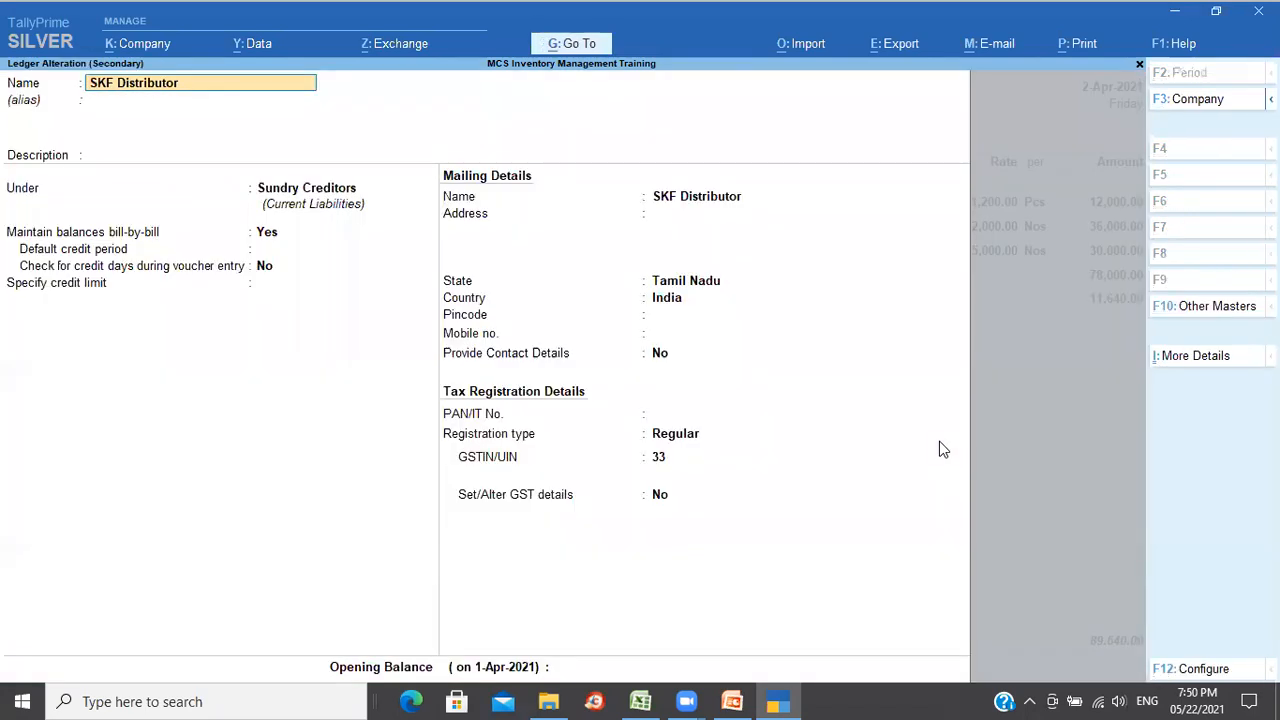
pyautogui.click(697, 285)
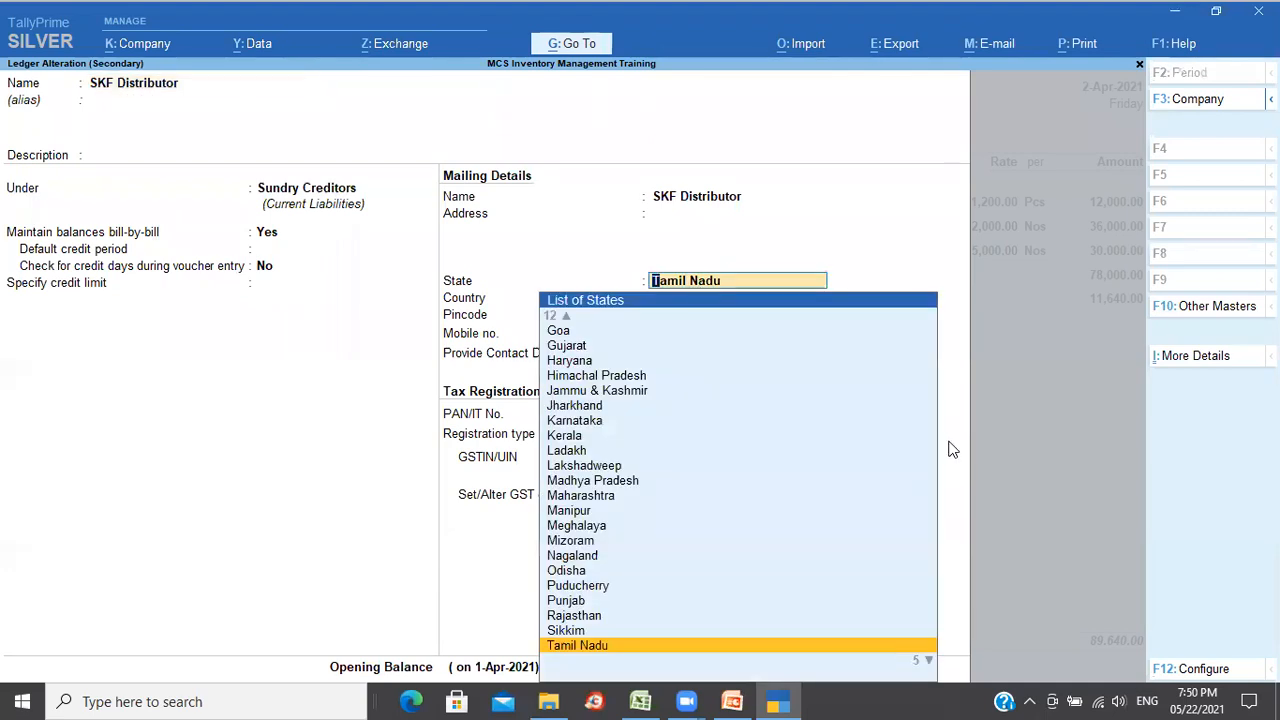
pyautogui.press('Return')
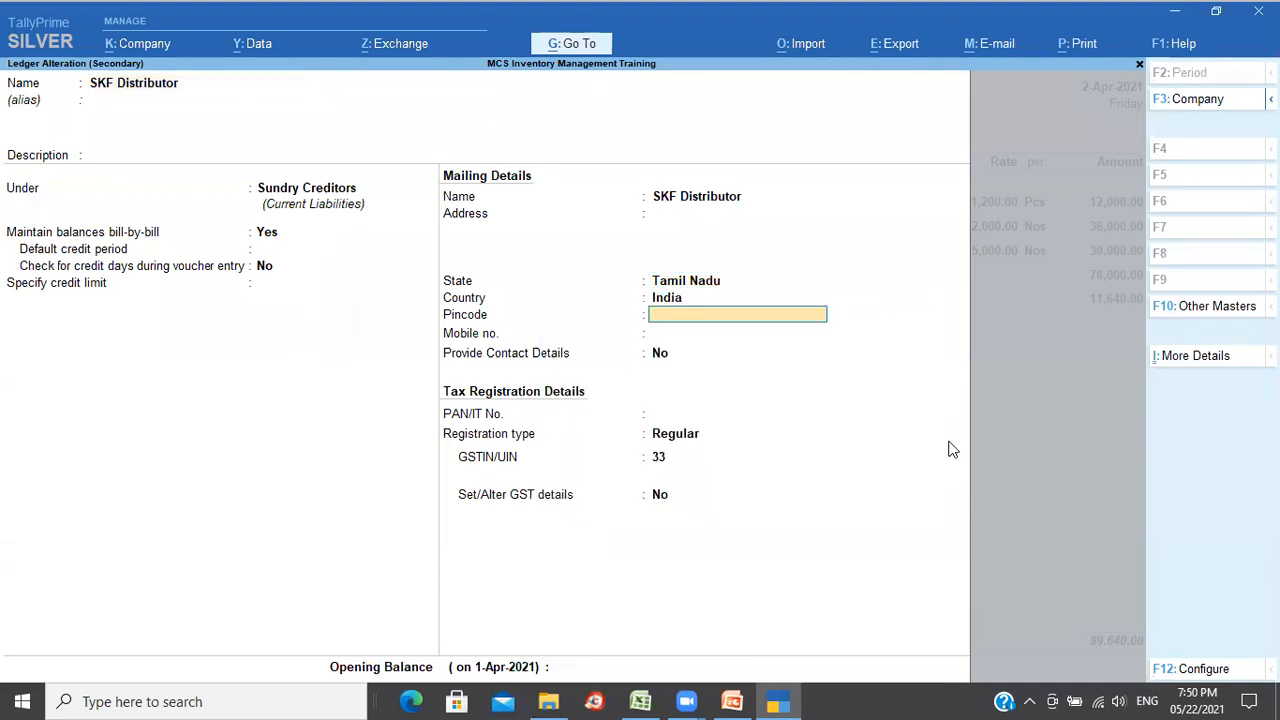
pyautogui.press('ctrl')
pyautogui.hotkey('ctrl', 'a')
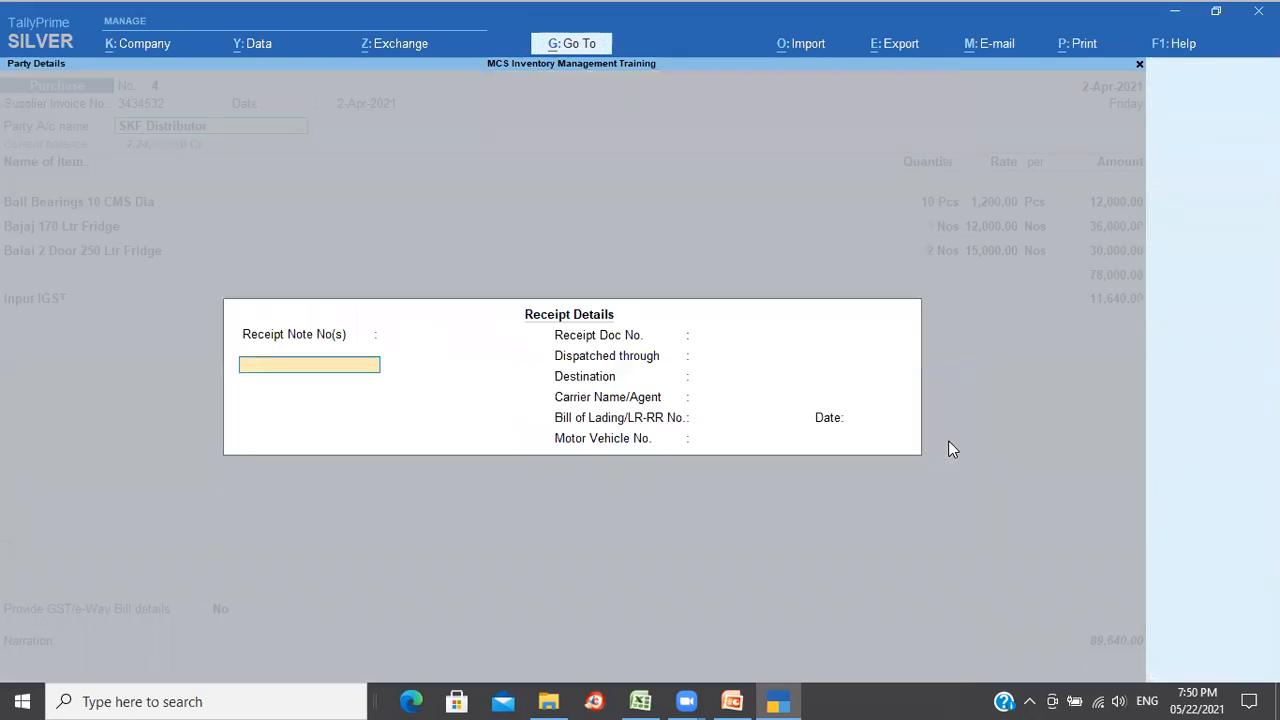
# Step: Accept the party details, quit voucher No. 4 without saving, and close the Day Book
pyautogui.press('Escape')
pyautogui.hotkey('ctrl', 'a')
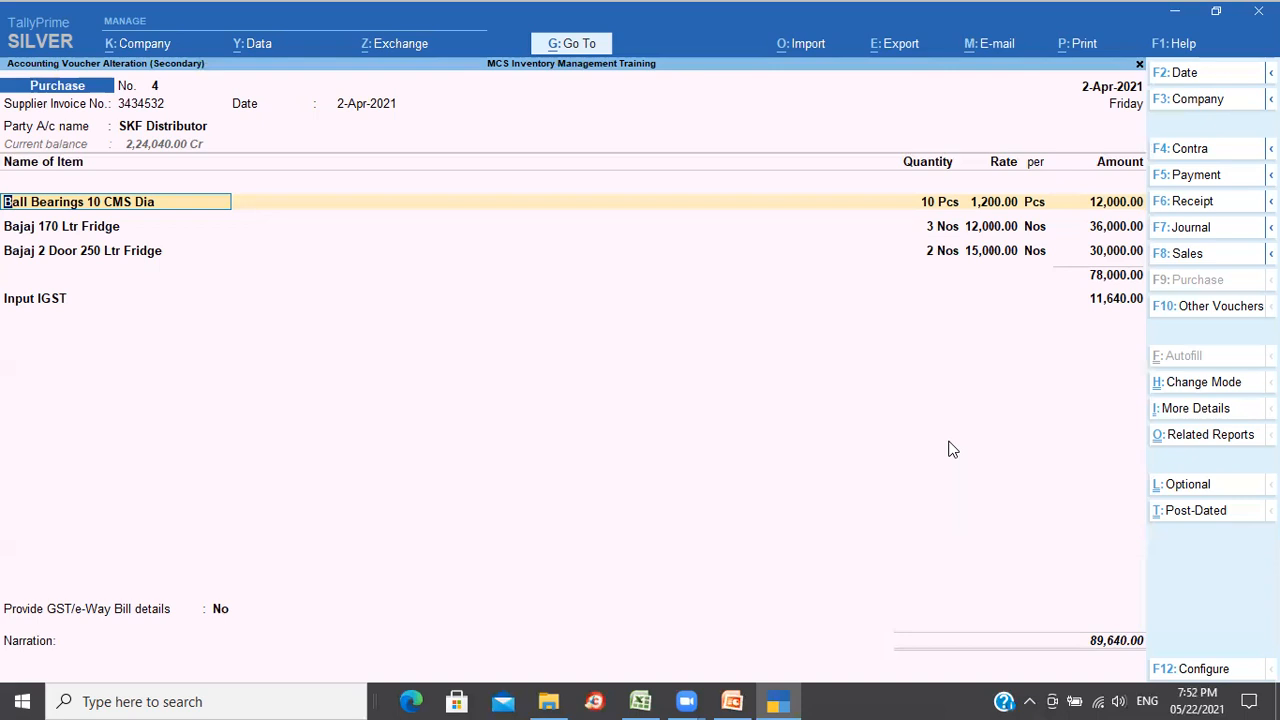
pyautogui.press('Escape')
pyautogui.press('y')
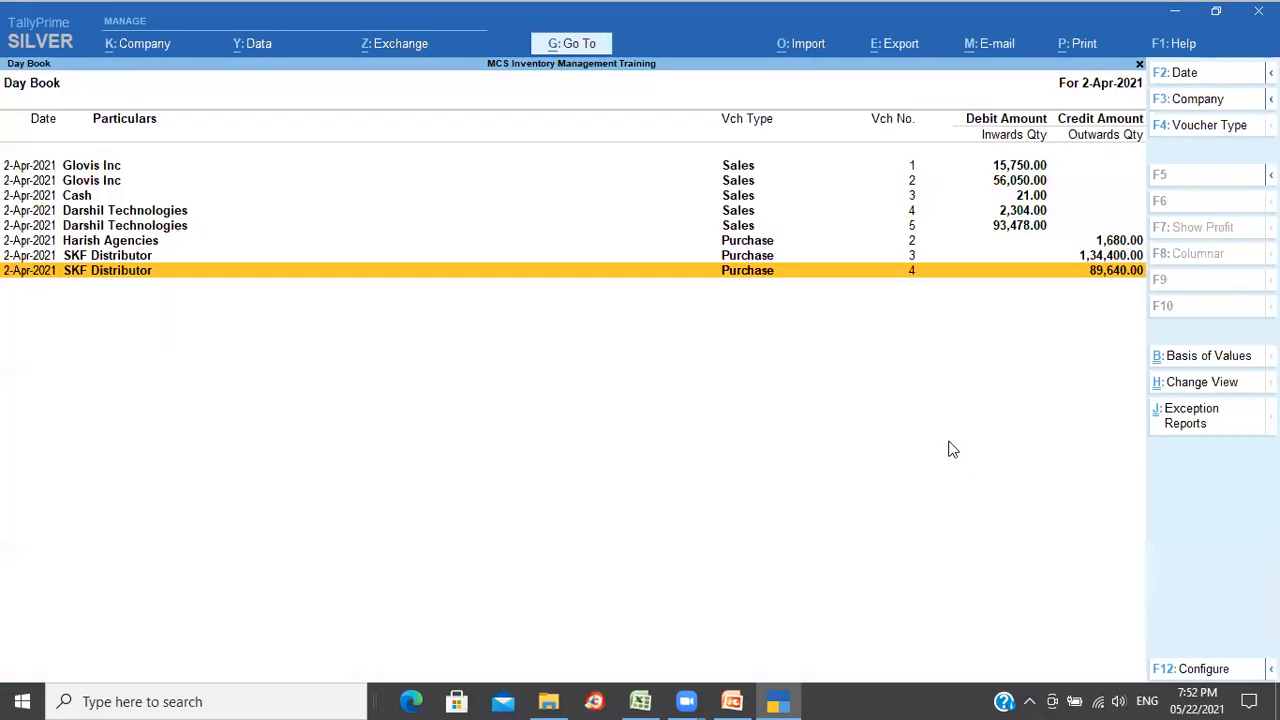
pyautogui.press('Escape')
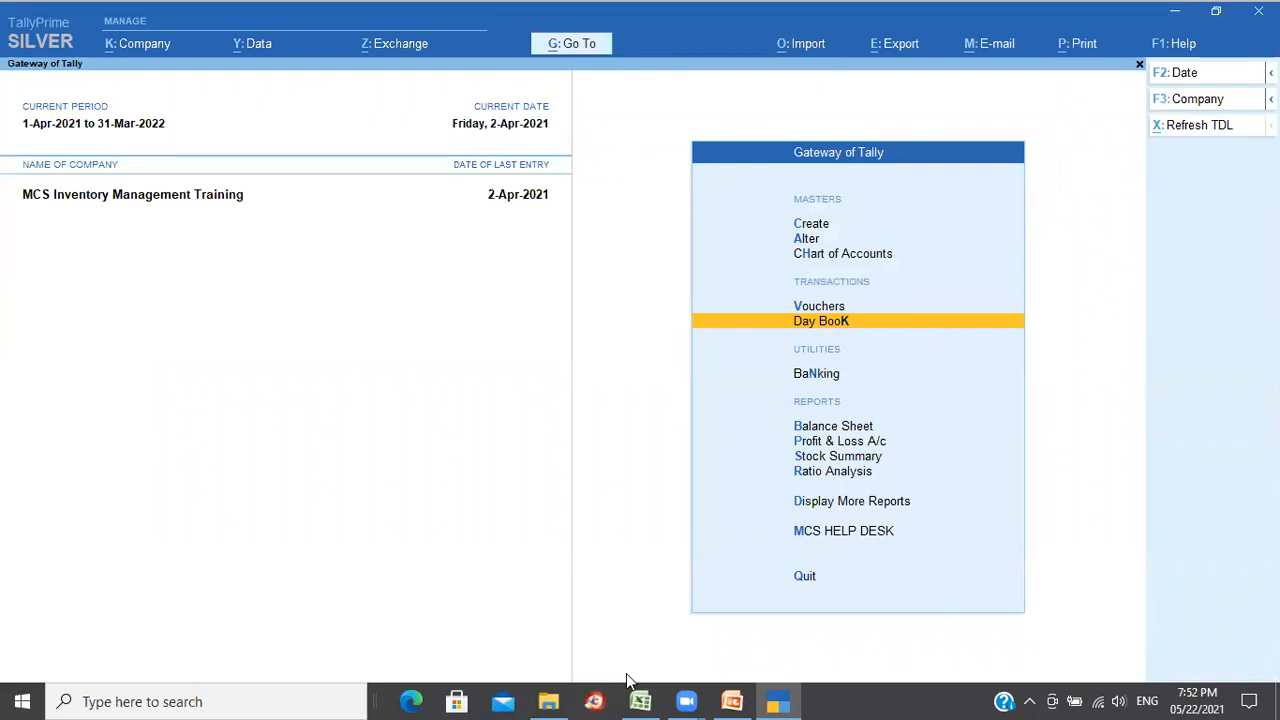
# Step: Bring PowerPoint forward and show slide 4 of 10_22-05-2021.pptx
pyautogui.click(732, 701)
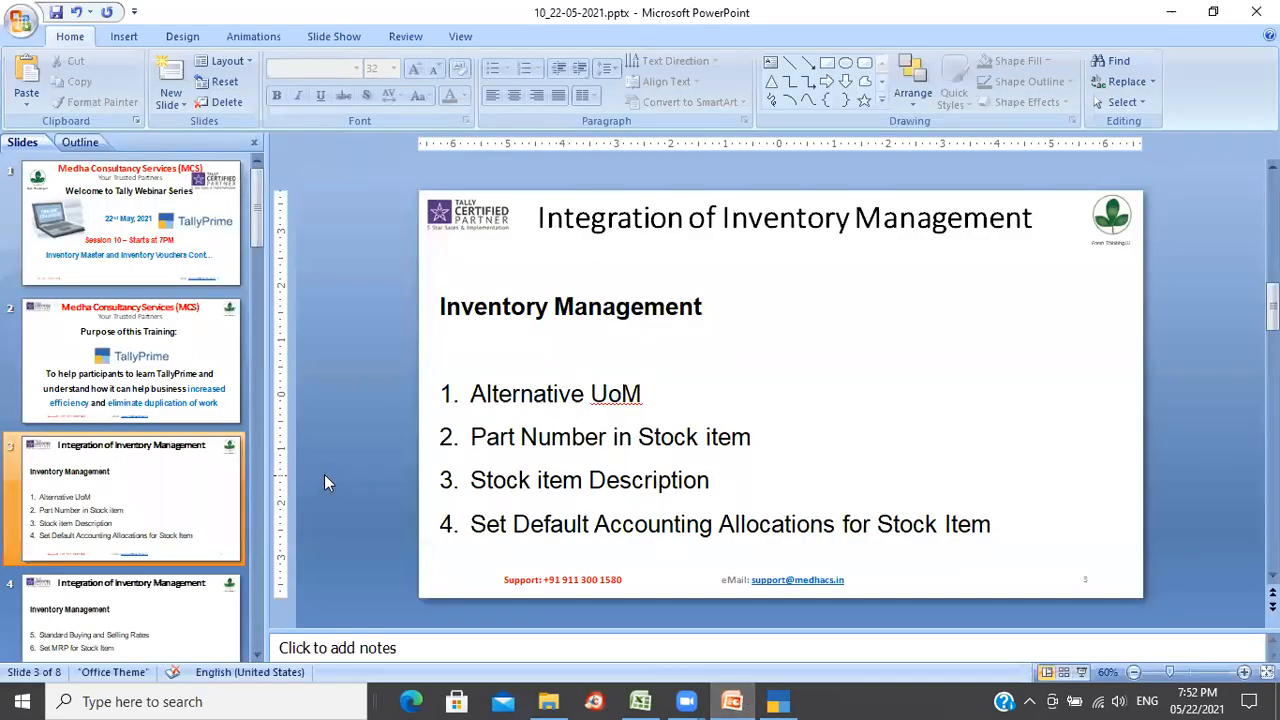
pyautogui.click(160, 614)
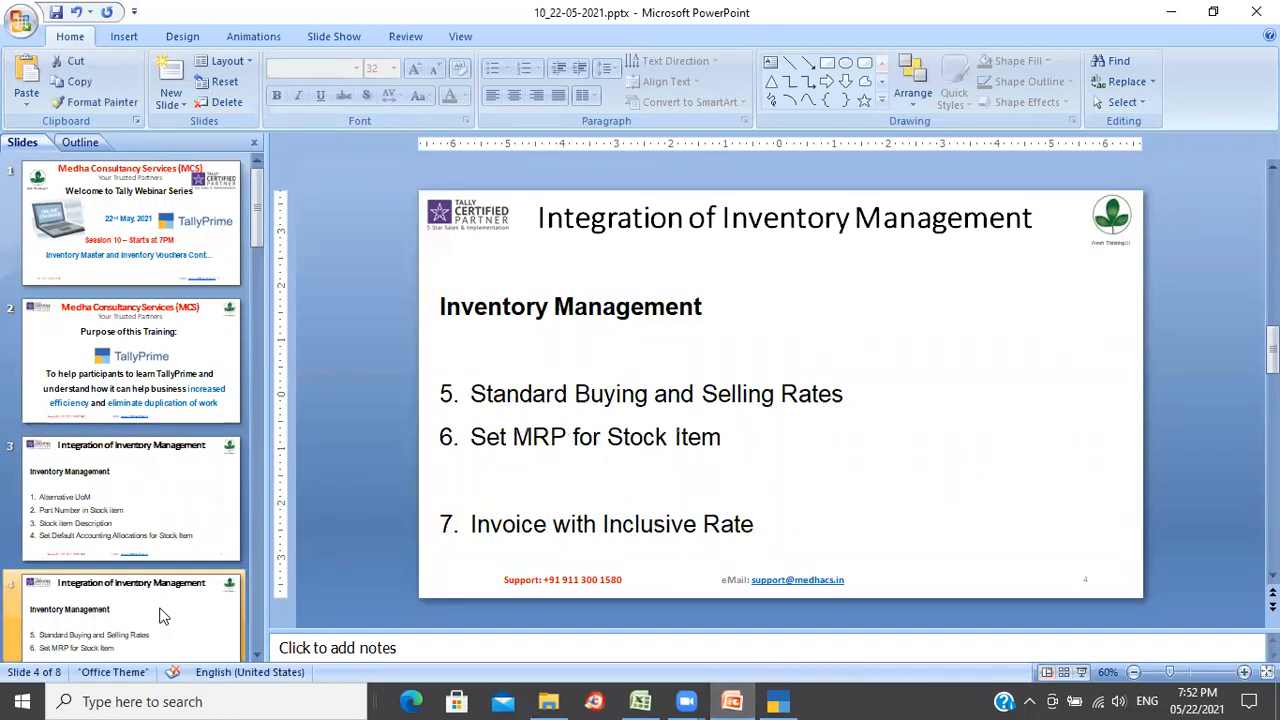
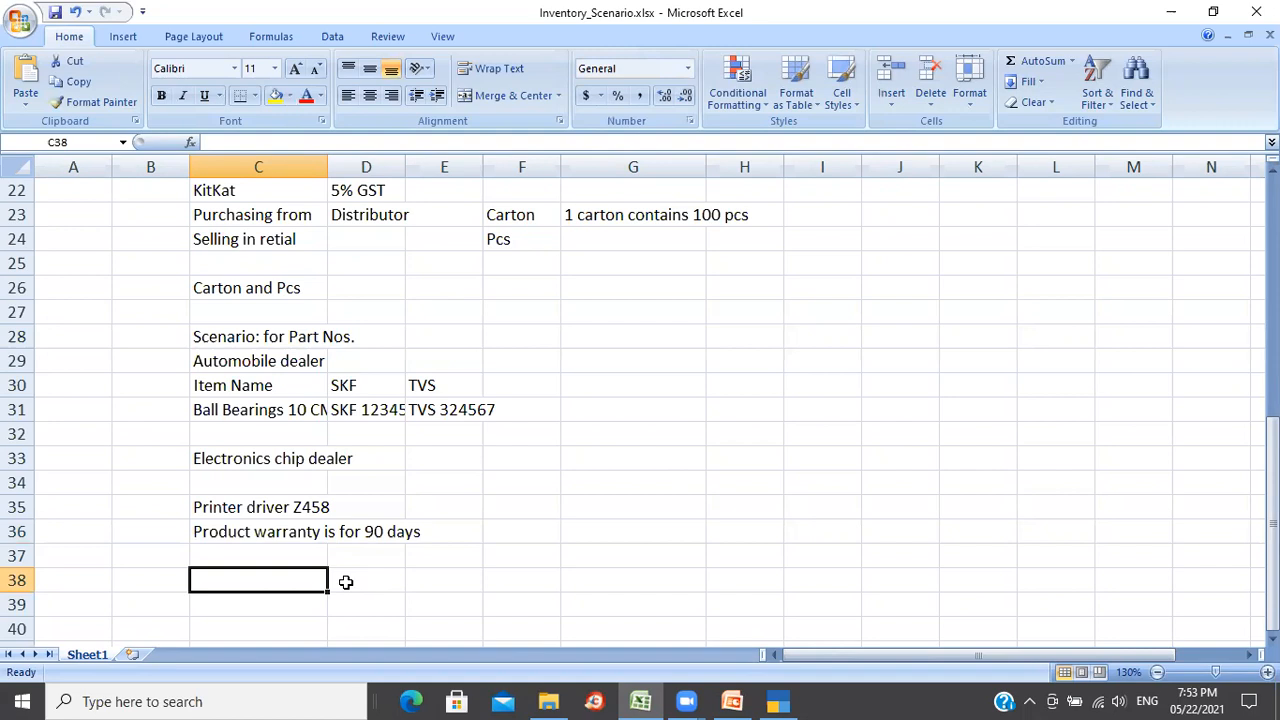
# Step: Enter Colgate Toothpaste 100GMS in C38 with purchase rate 26 in F38 and sales rate 35 in G38
pyautogui.write('Colgate ')
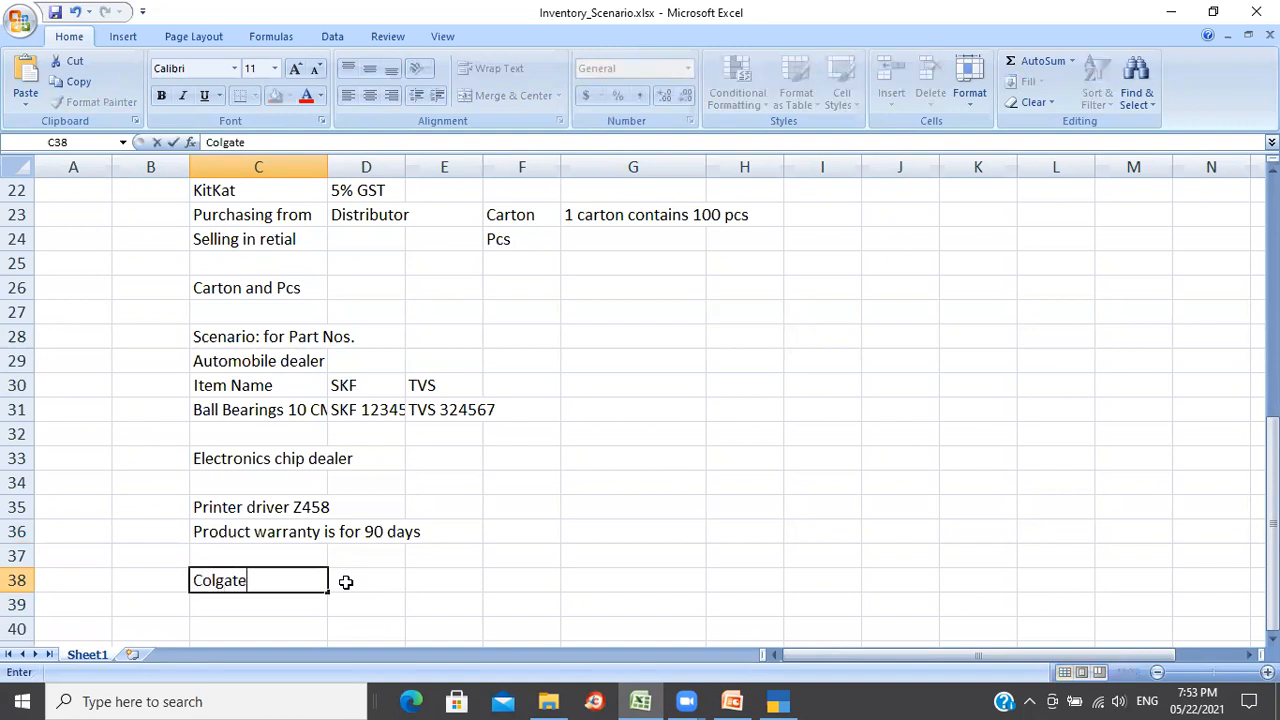
pyautogui.write('Toothpast')
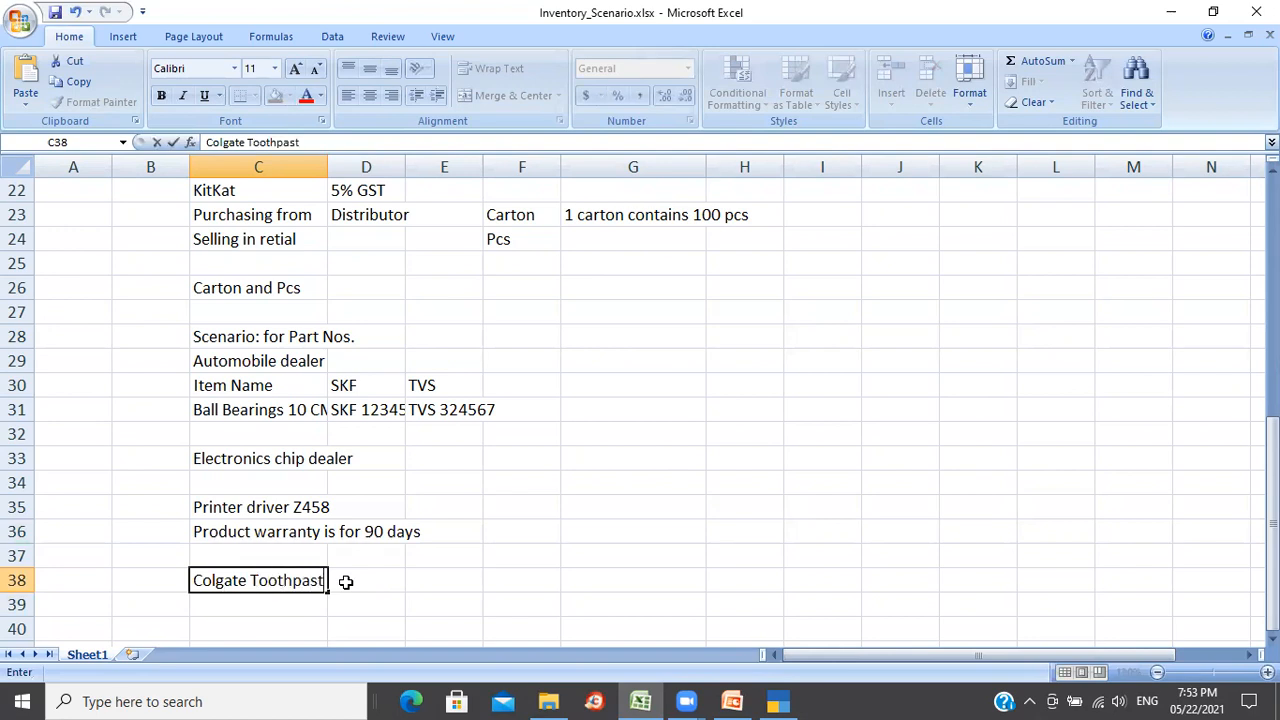
pyautogui.write('e 100GMS')
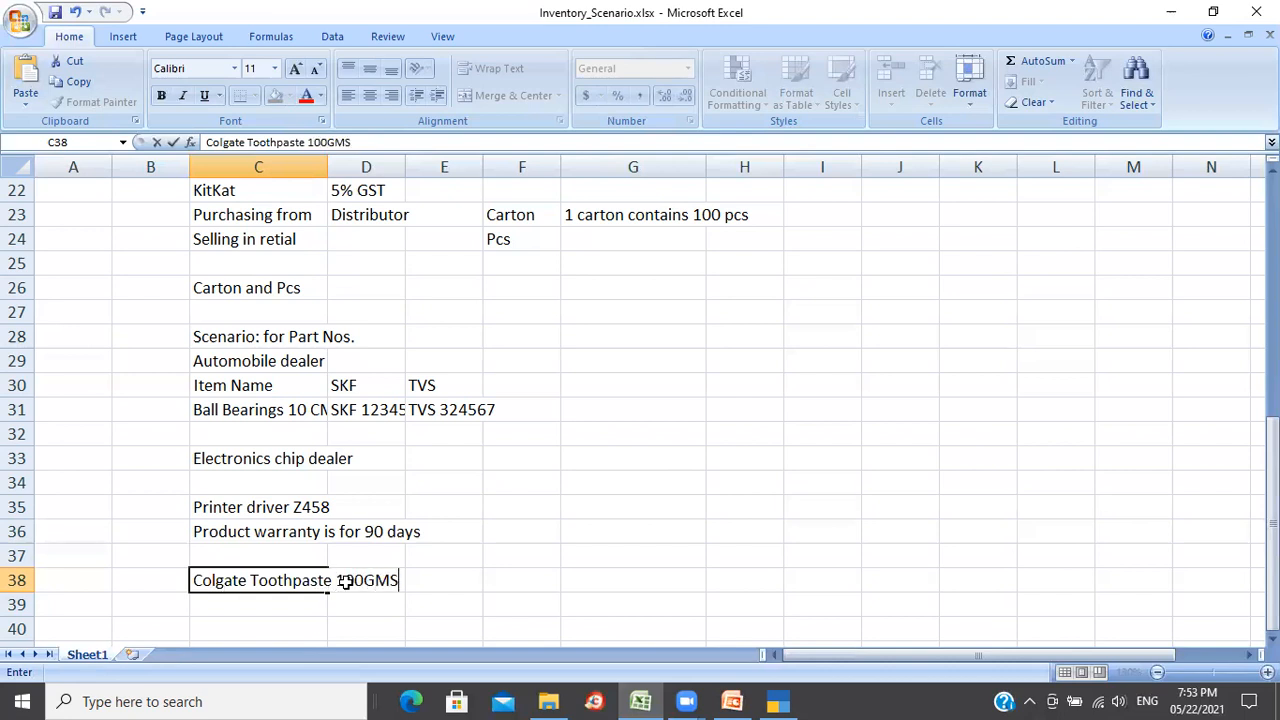
pyautogui.press('Return')
pyautogui.press('Up')
pyautogui.press('Right')
pyautogui.press('Right')
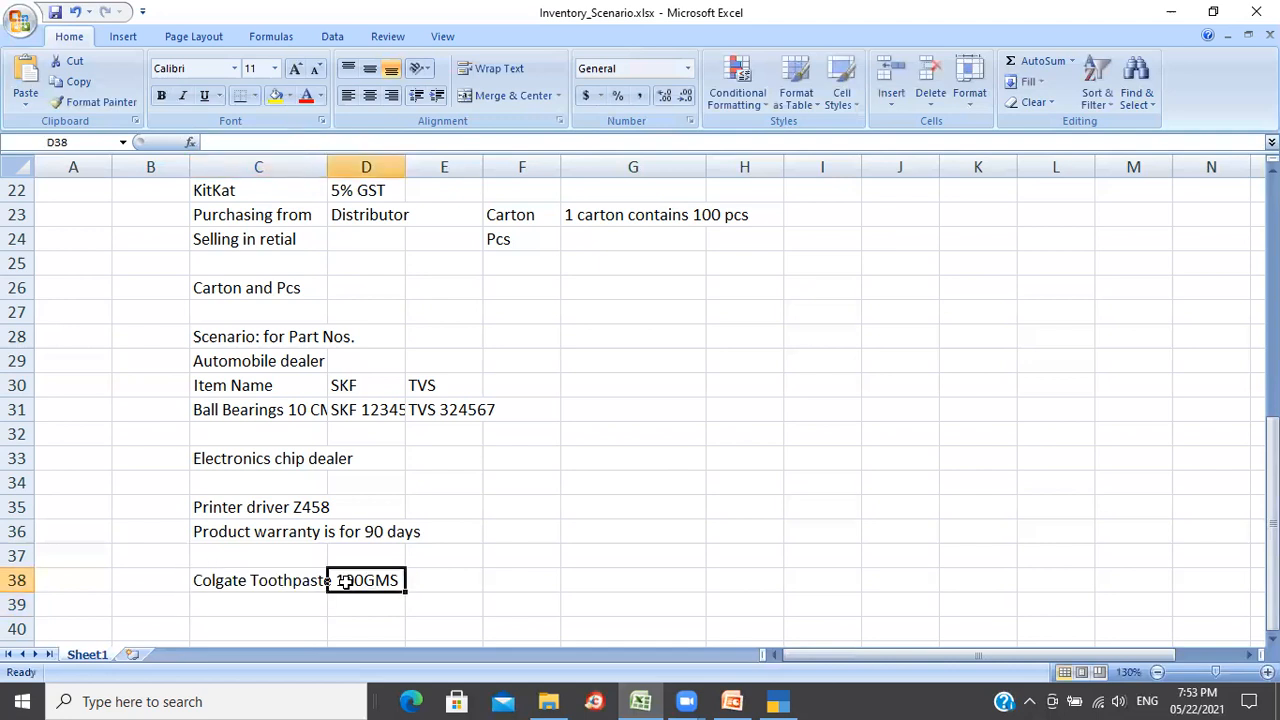
pyautogui.press('Right')
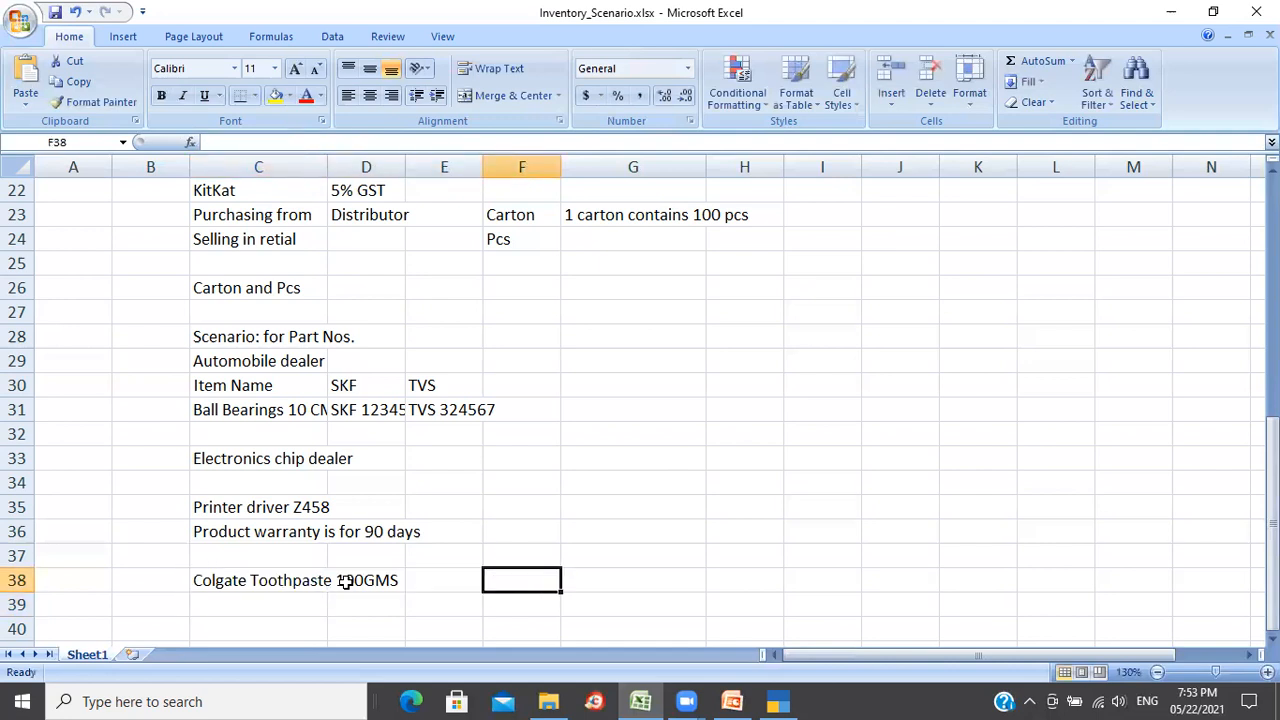
pyautogui.write('26')
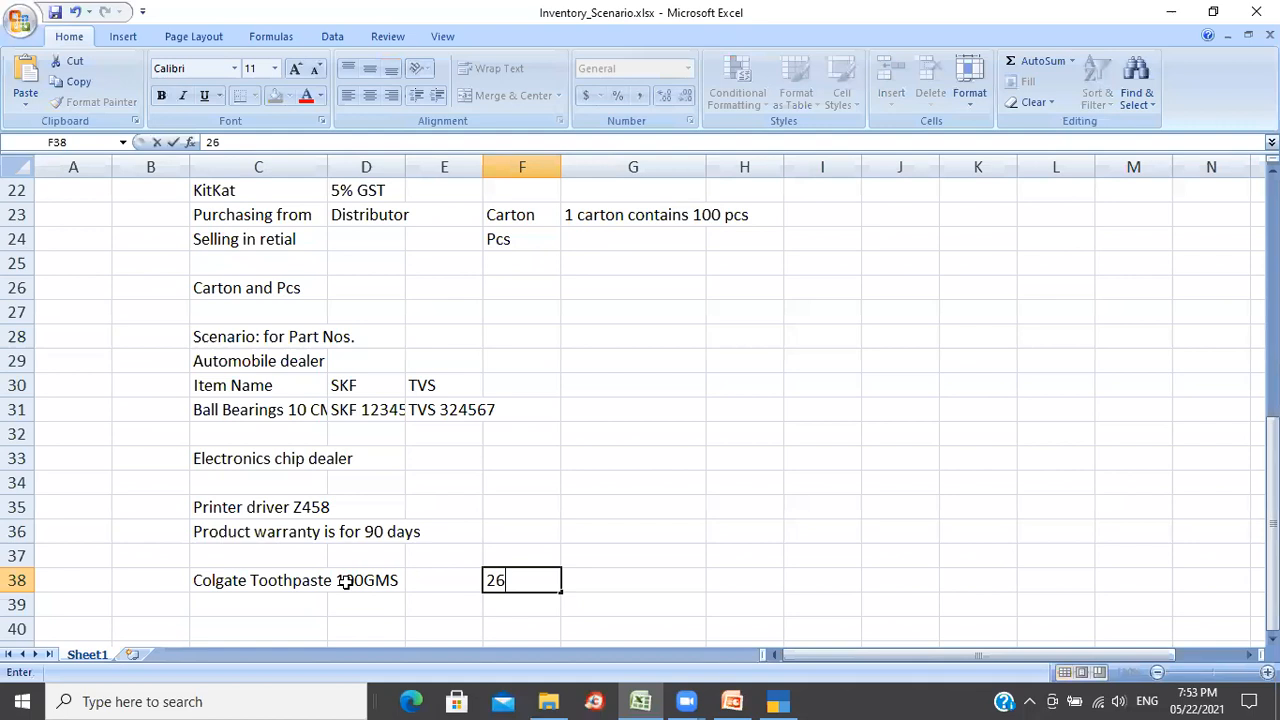
pyautogui.press('Right')
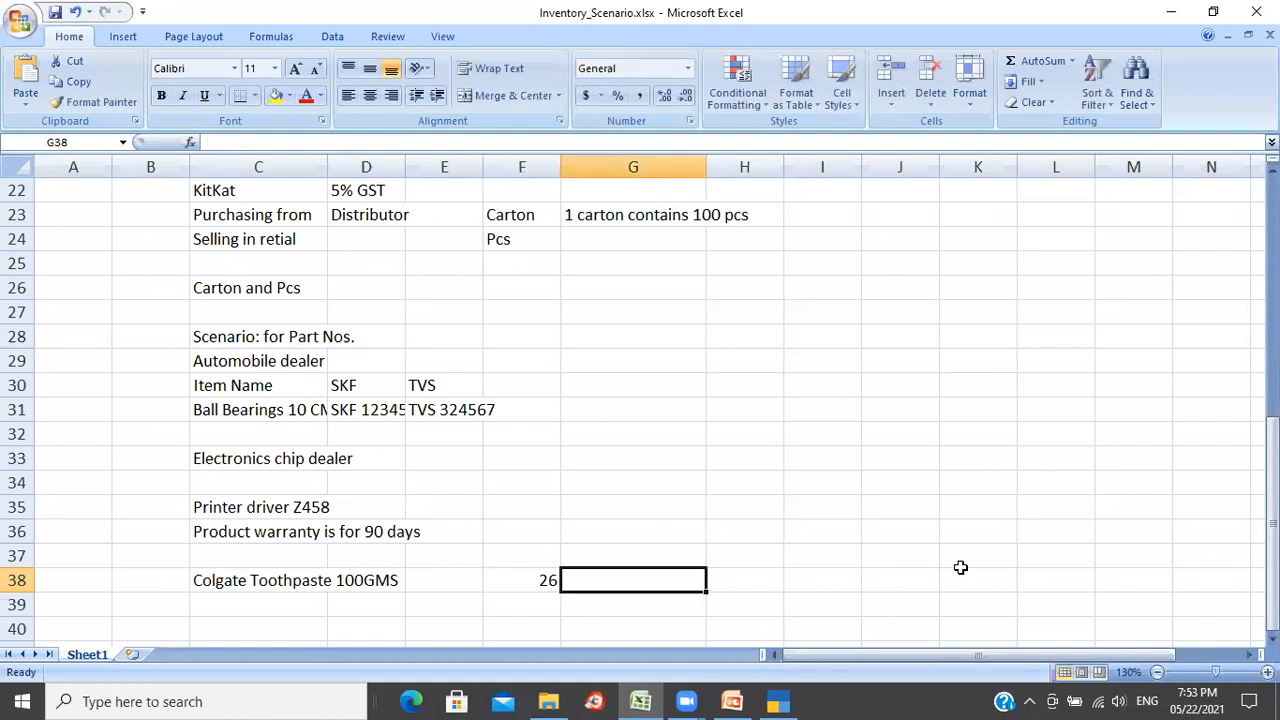
pyautogui.write('35')
pyautogui.press('Return')
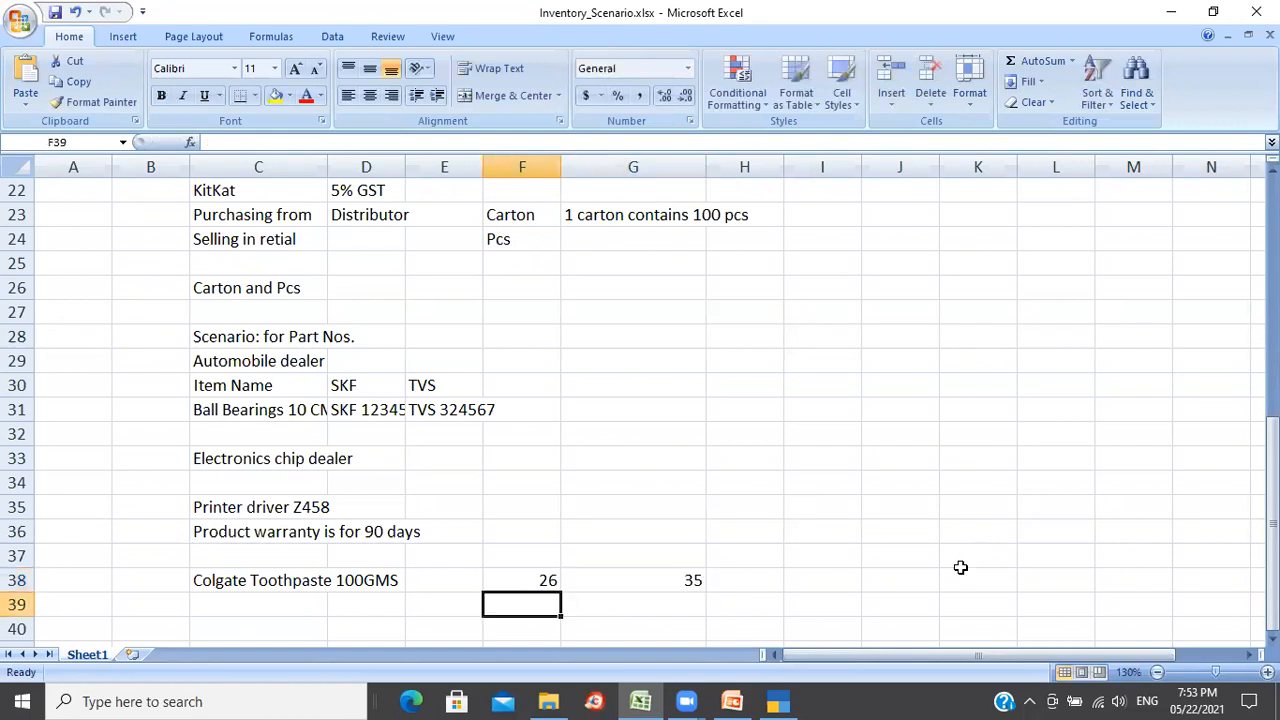
pyautogui.press('Up')
pyautogui.press('Right')
pyautogui.press('Left')
# Step: Add the headings Purchase and Sales in F37:G37, then select the product name text in C38
pyautogui.press('Up')
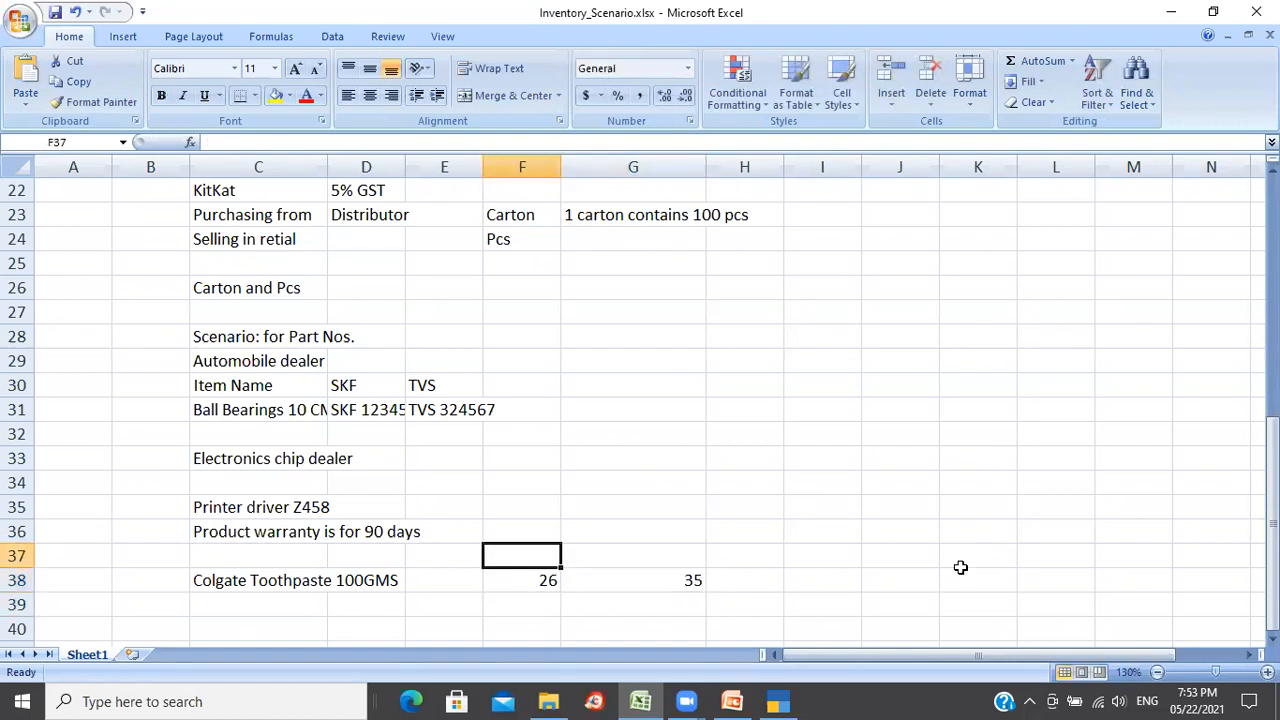
pyautogui.write('Purchase')
pyautogui.press('Tab')
pyautogui.write('Sales')
pyautogui.press('Return')
pyautogui.press('Left')
pyautogui.press('Left')
pyautogui.press('Left')
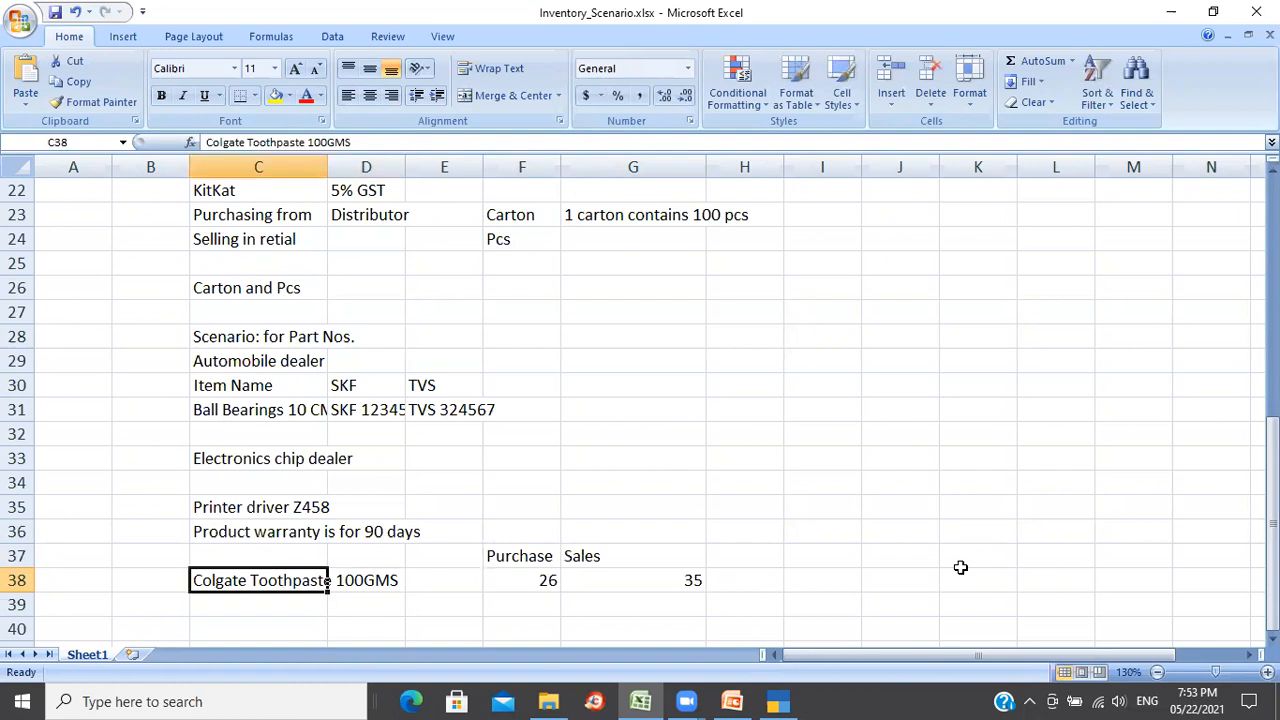
pyautogui.press('F2')
pyautogui.hotkey('shift', 'Home')
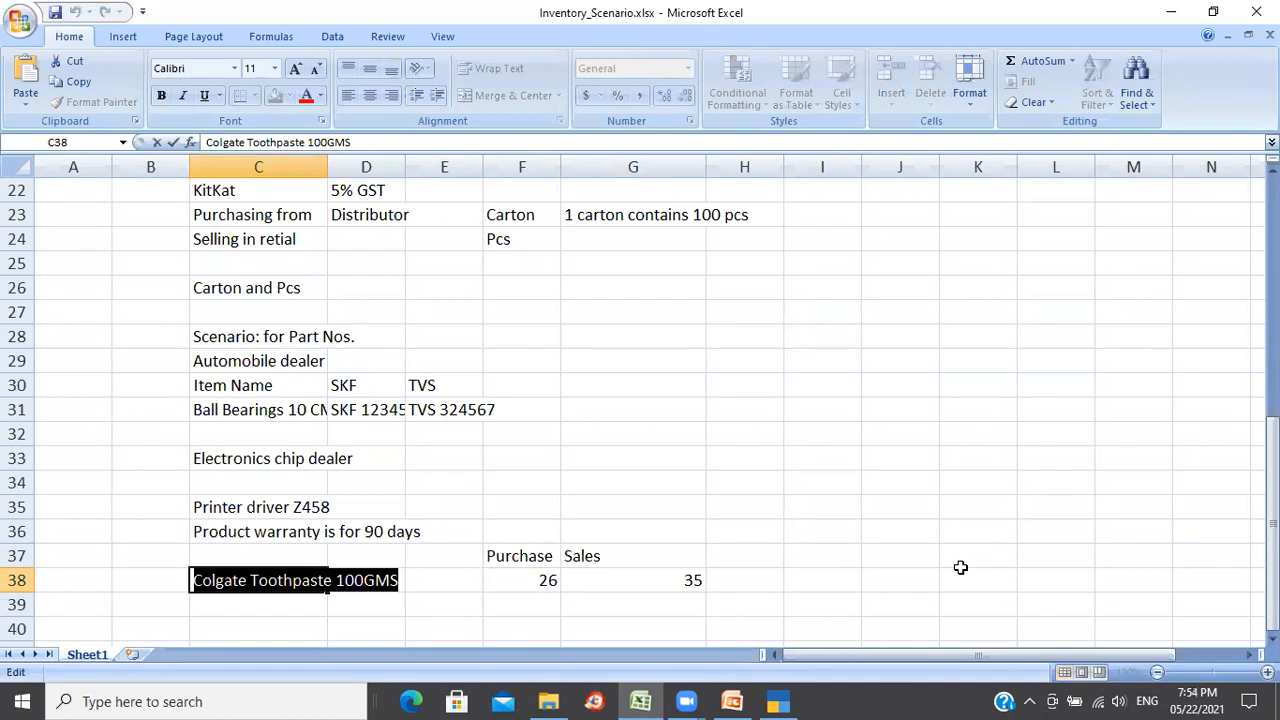
# Step: In TallyPrime, create a stock item named Colgate Toothpaste 100GMS with no description
pyautogui.click(778, 701)
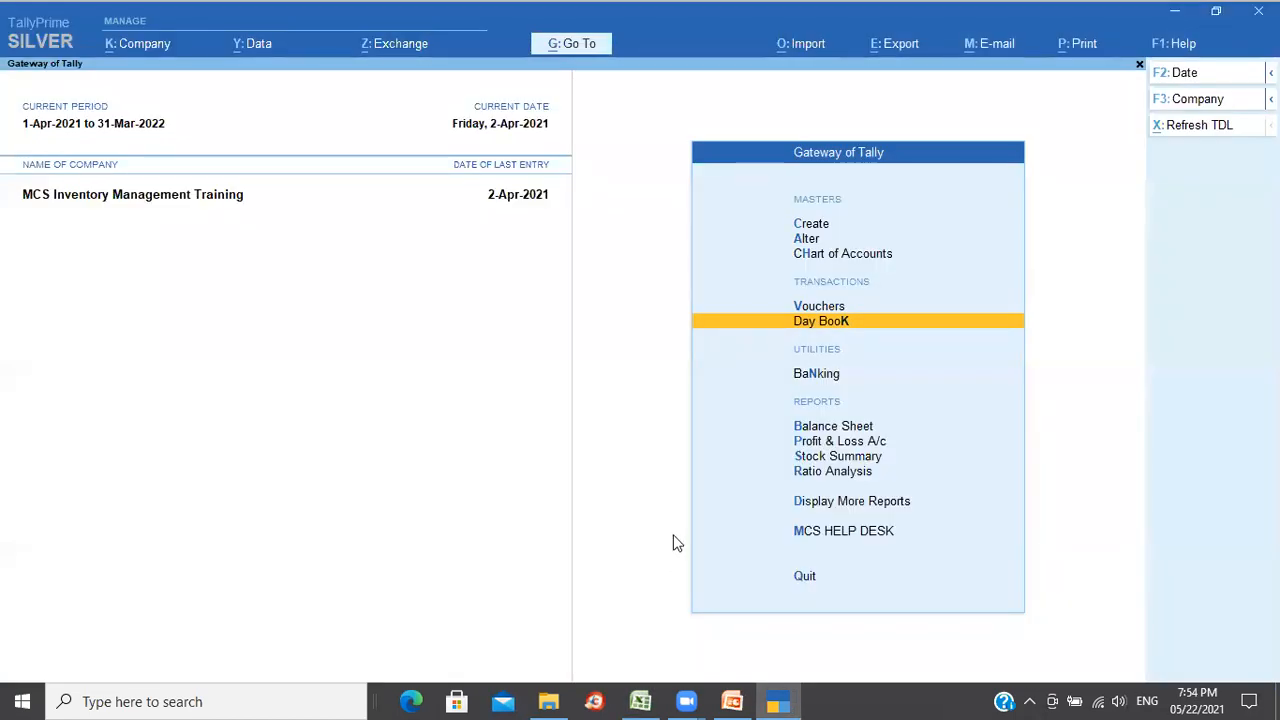
pyautogui.press('Up')
pyautogui.press('Up')
pyautogui.press('Up')
pyautogui.press('Up')
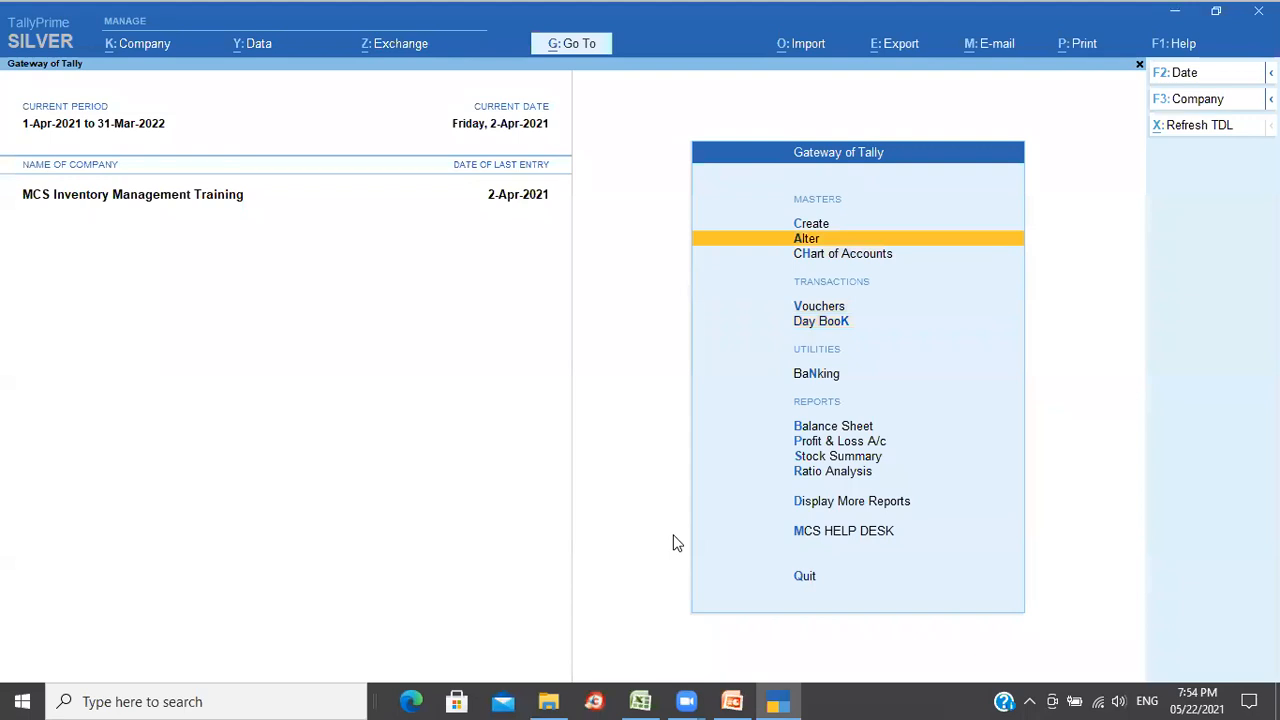
pyautogui.press('Return')
pyautogui.press('Down')
pyautogui.press('Down')
pyautogui.press('Down')
pyautogui.press('Down')
pyautogui.press('Down')
pyautogui.press('Down')
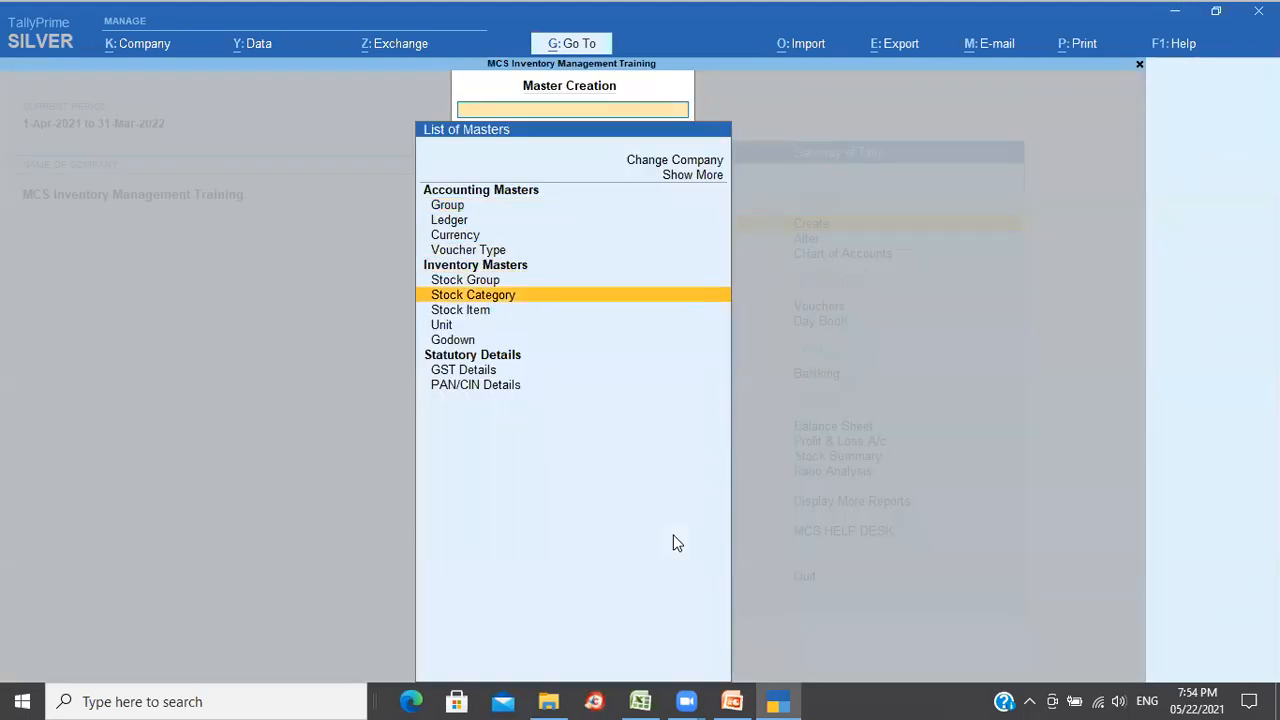
pyautogui.press('Return')
pyautogui.write('Colgate Toothpaste 100GMS')
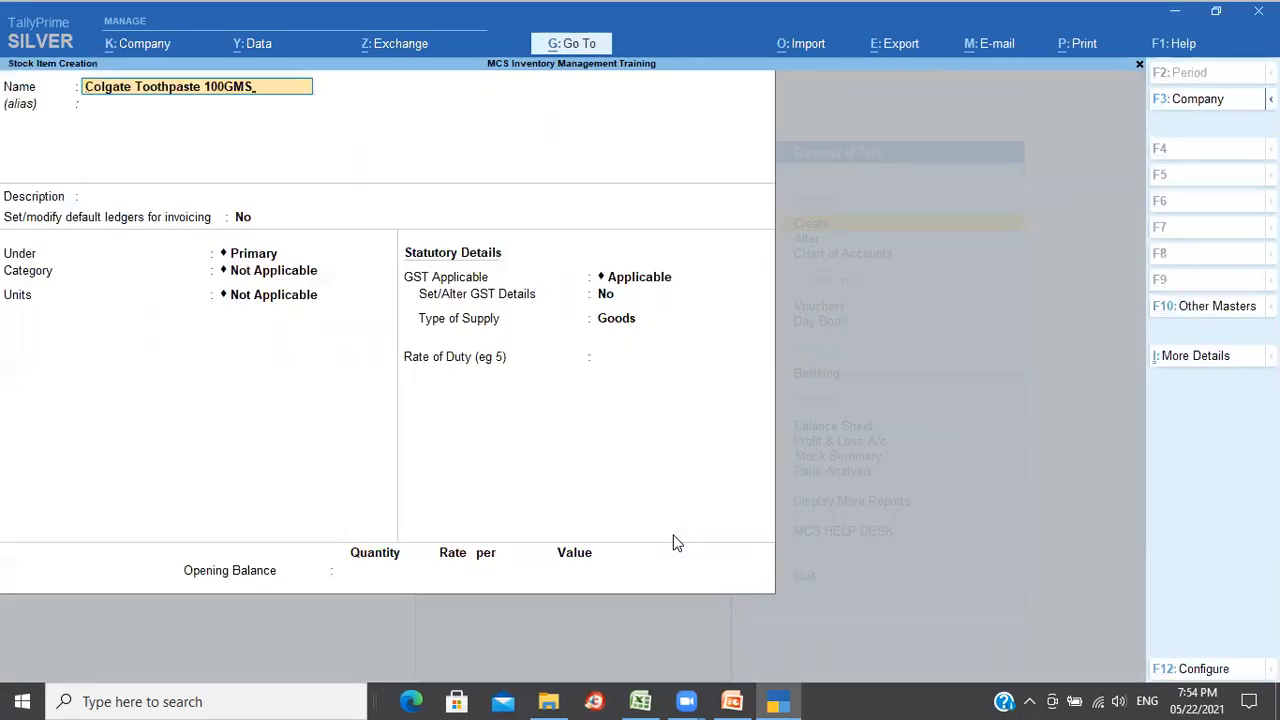
pyautogui.press('Return')
pyautogui.press('Return')
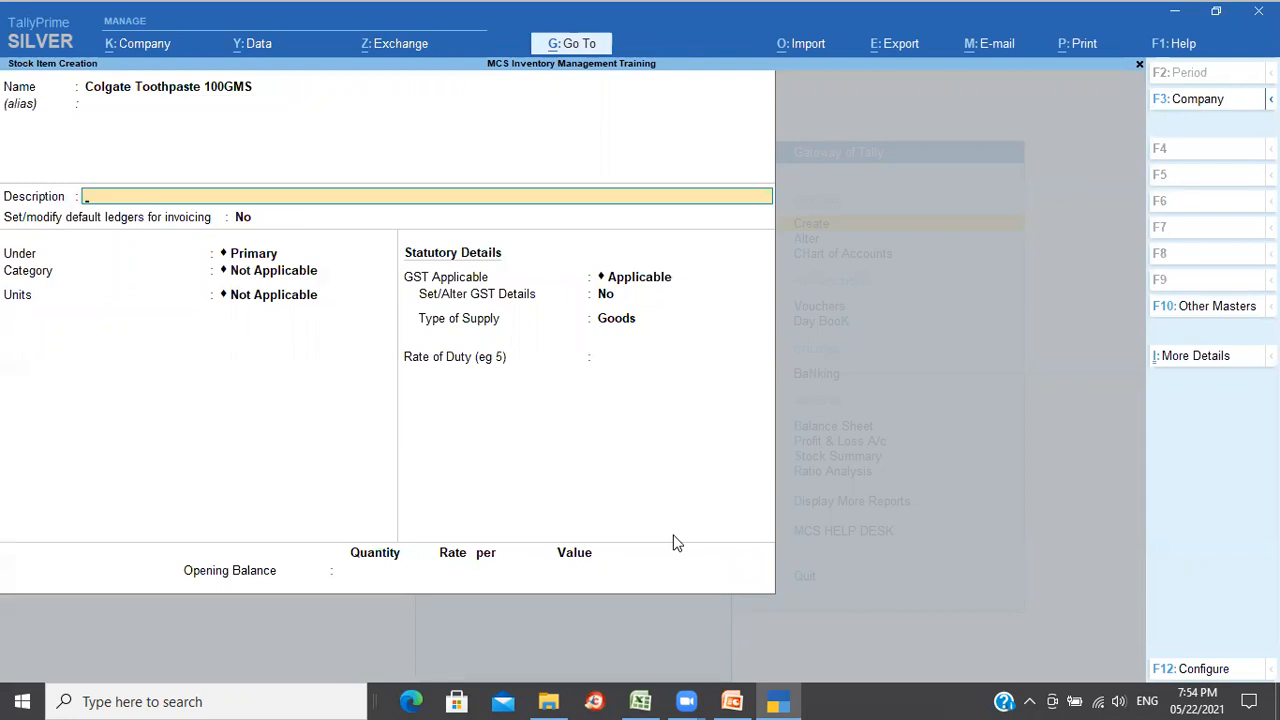
pyautogui.press('Return')
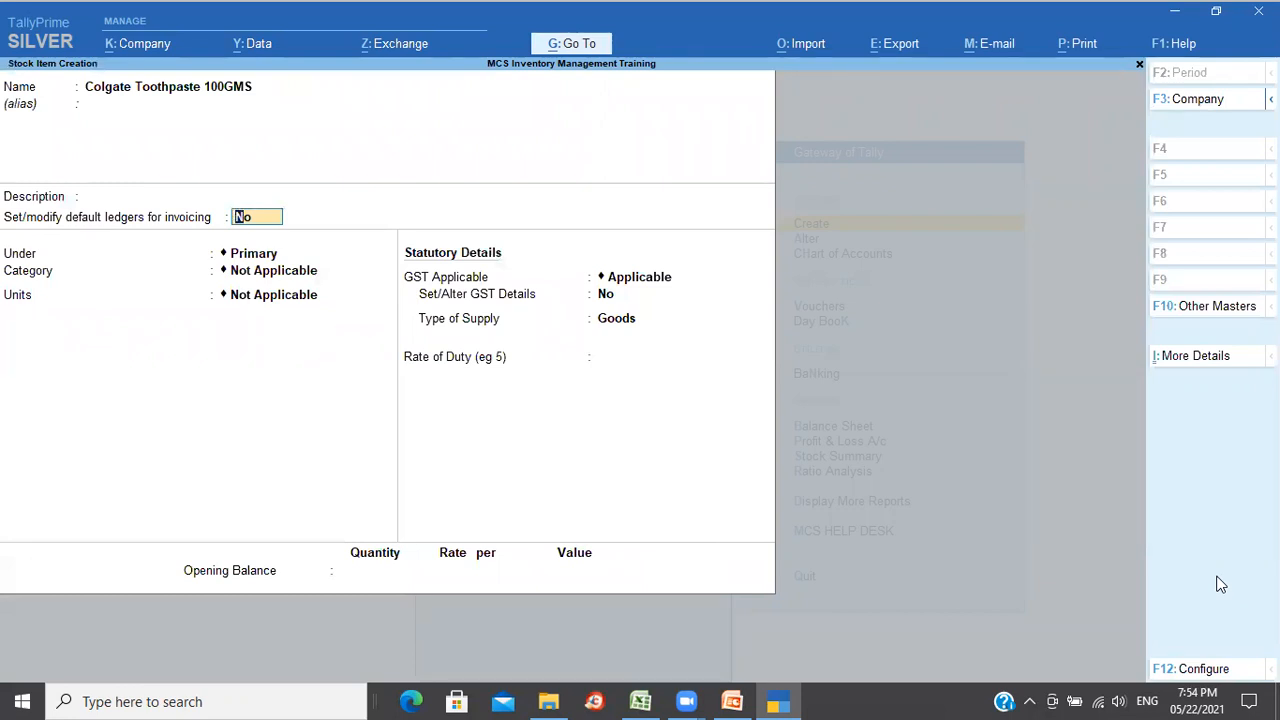
pyautogui.click(1220, 667)
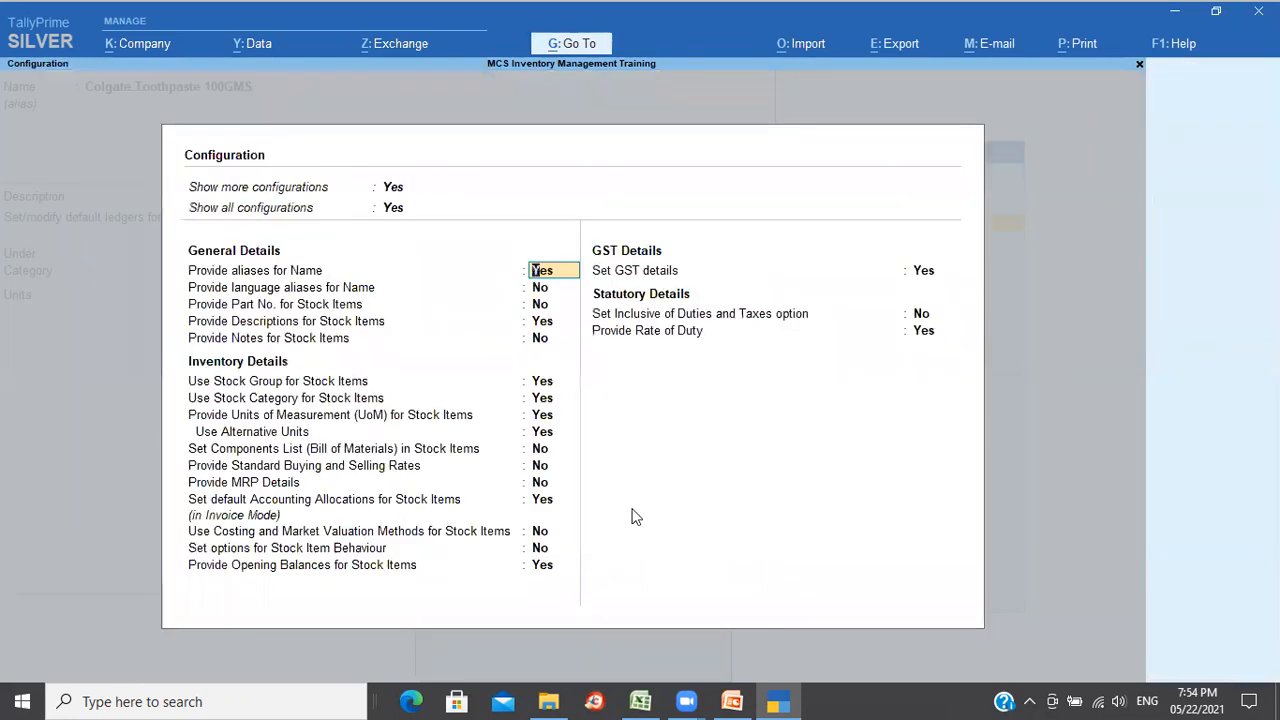
# Step: Set Provide Standard Buying and Selling Rates to Yes in the stock item configuration and accept
pyautogui.click(540, 468)
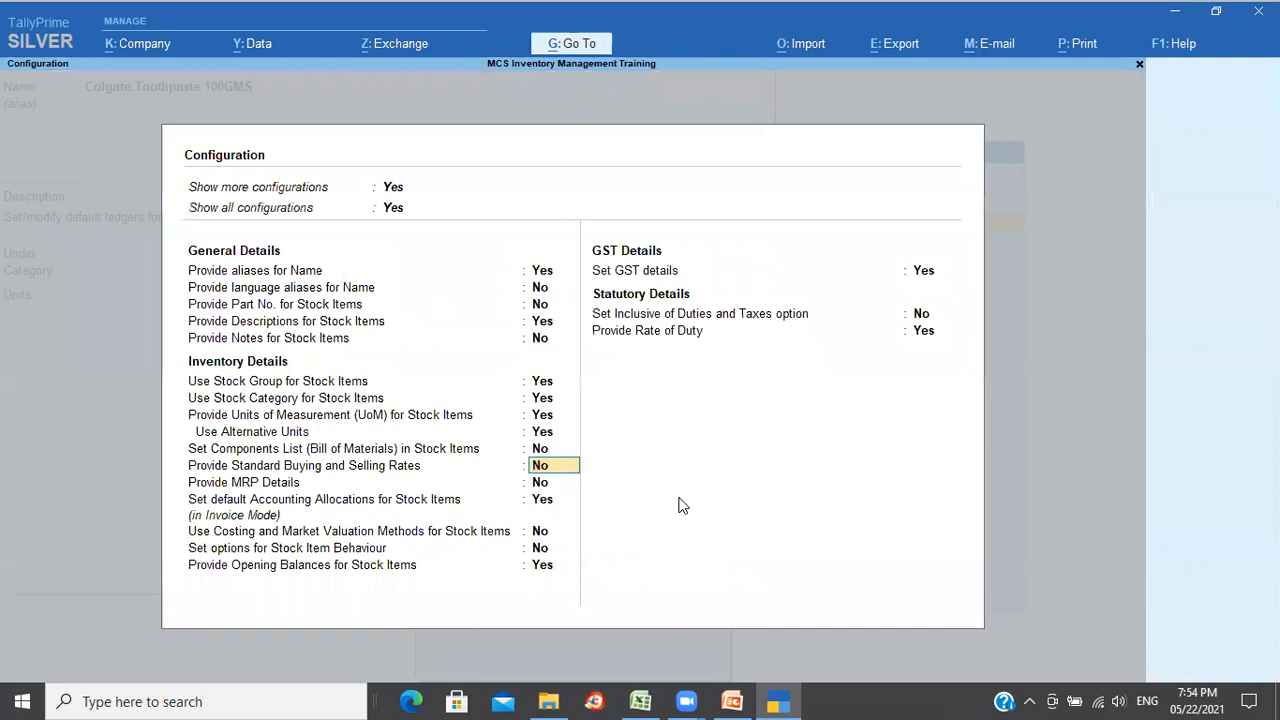
pyautogui.write('y')
pyautogui.press('Return')
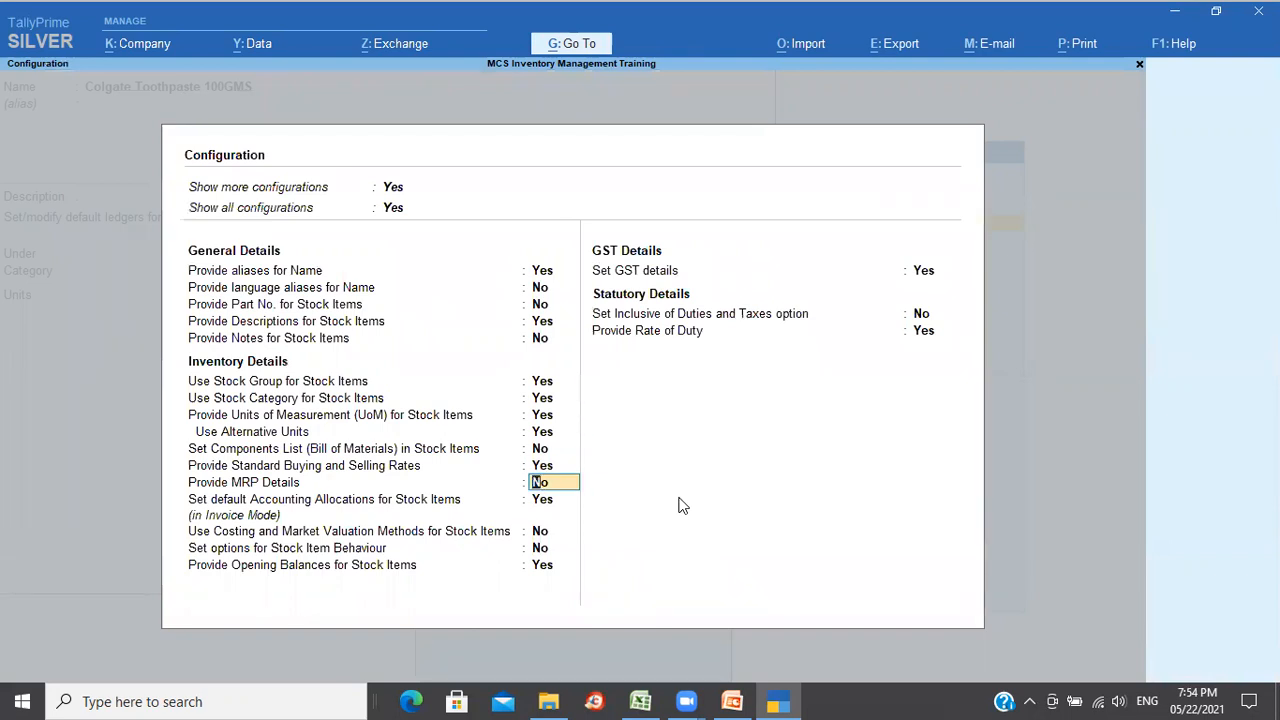
pyautogui.hotkey('ctrl', 'a')
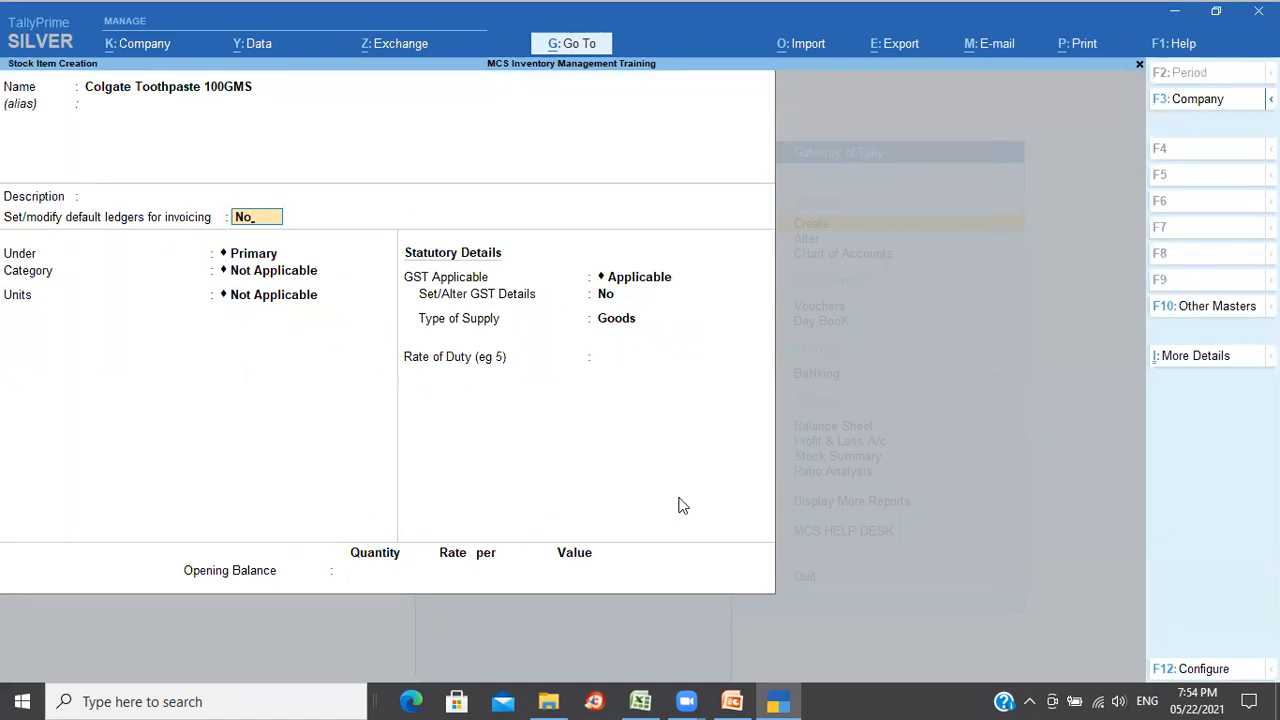
# Step: Put the item under FMCG Products and create a new Colgate stock category for it
pyautogui.press('Return')
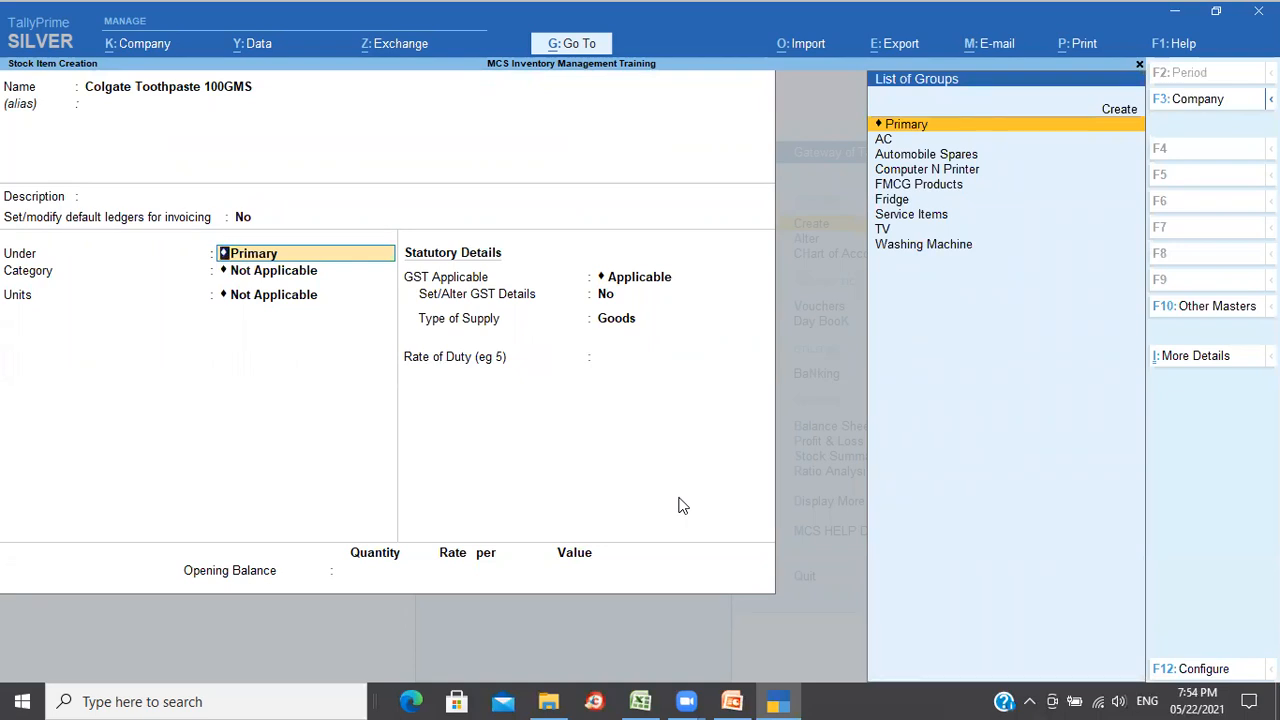
pyautogui.press('Down')
pyautogui.press('Down')
pyautogui.press('Down')
pyautogui.press('Down')
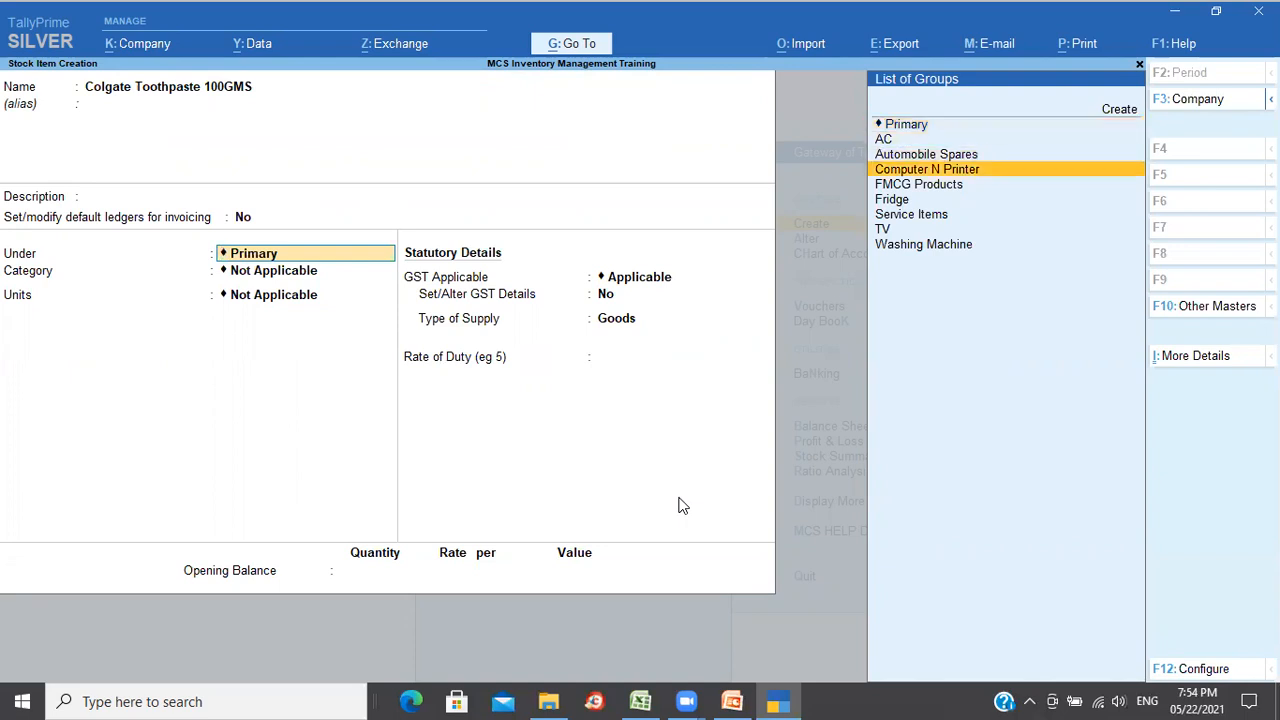
pyautogui.press('Return')
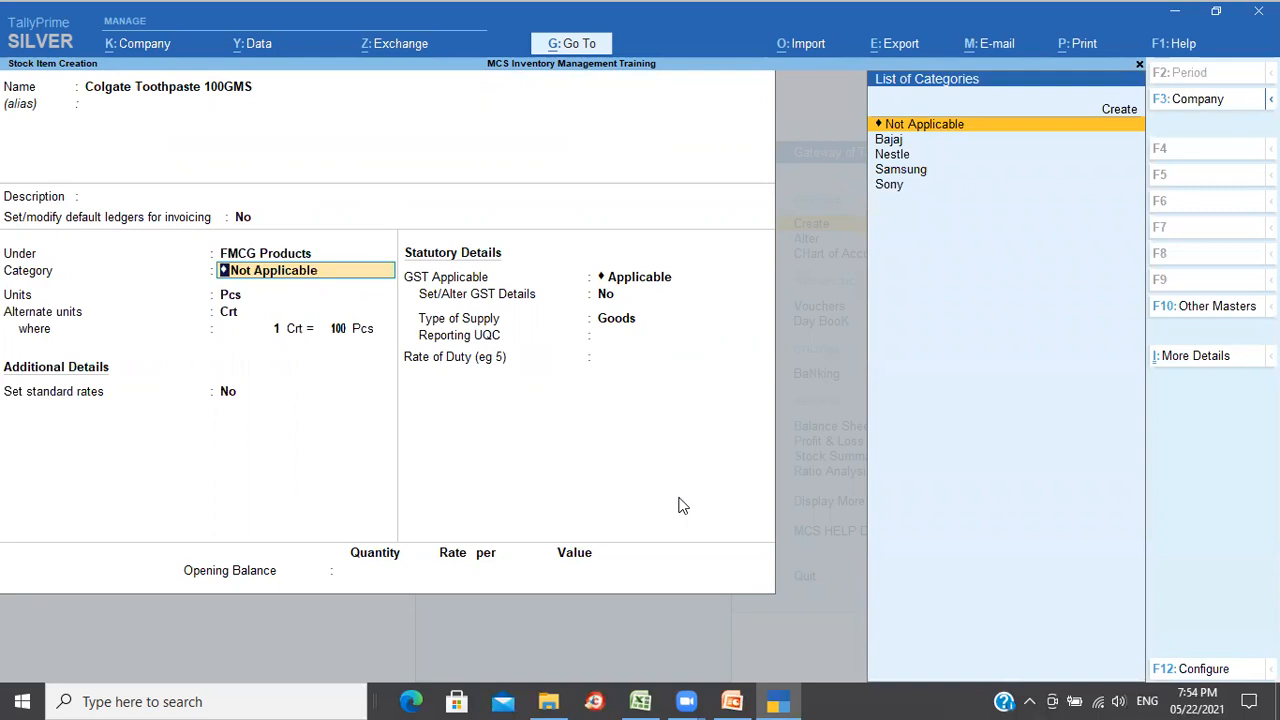
pyautogui.press('Return')
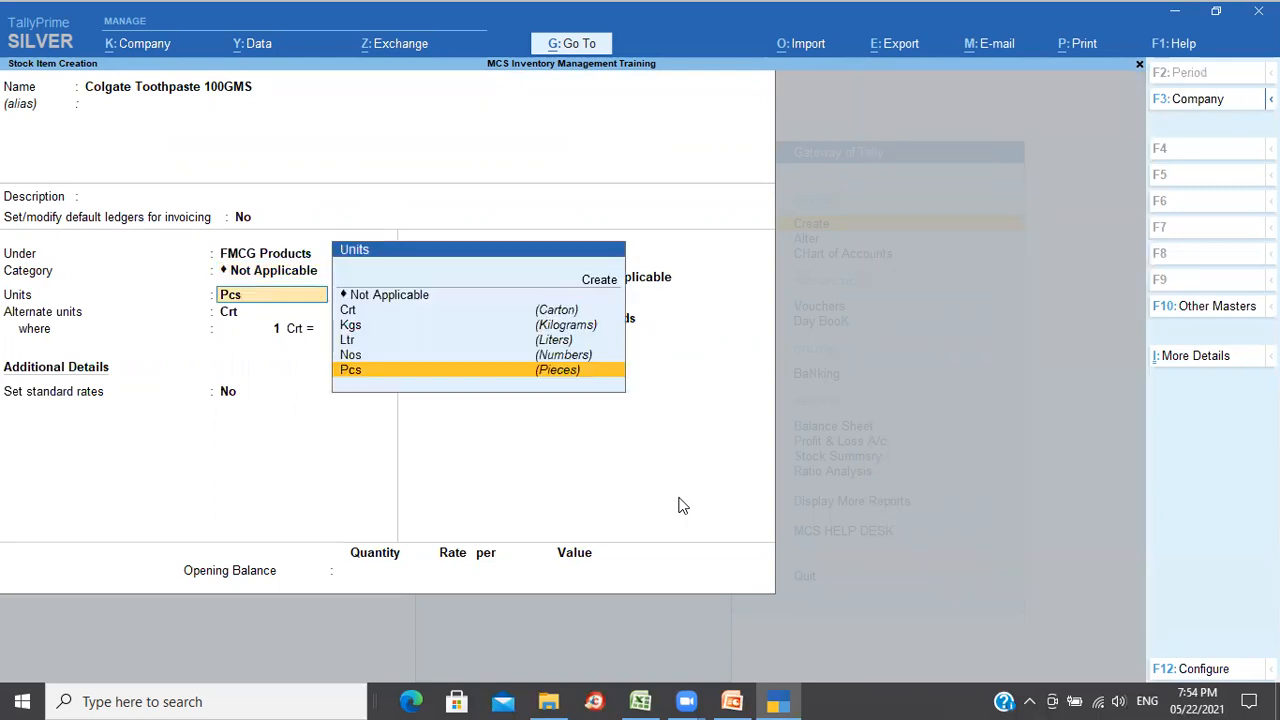
pyautogui.press('BackSpace')
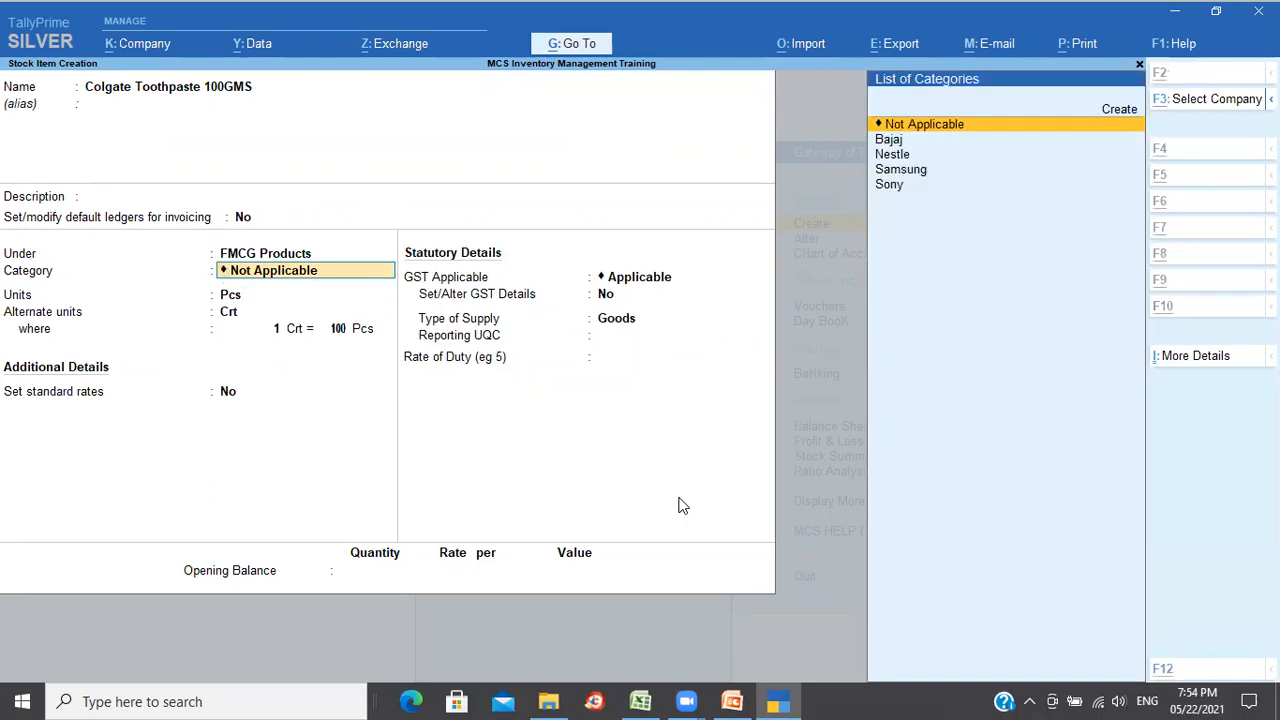
pyautogui.hotkey('alt', 'c')
pyautogui.write('Colgate')
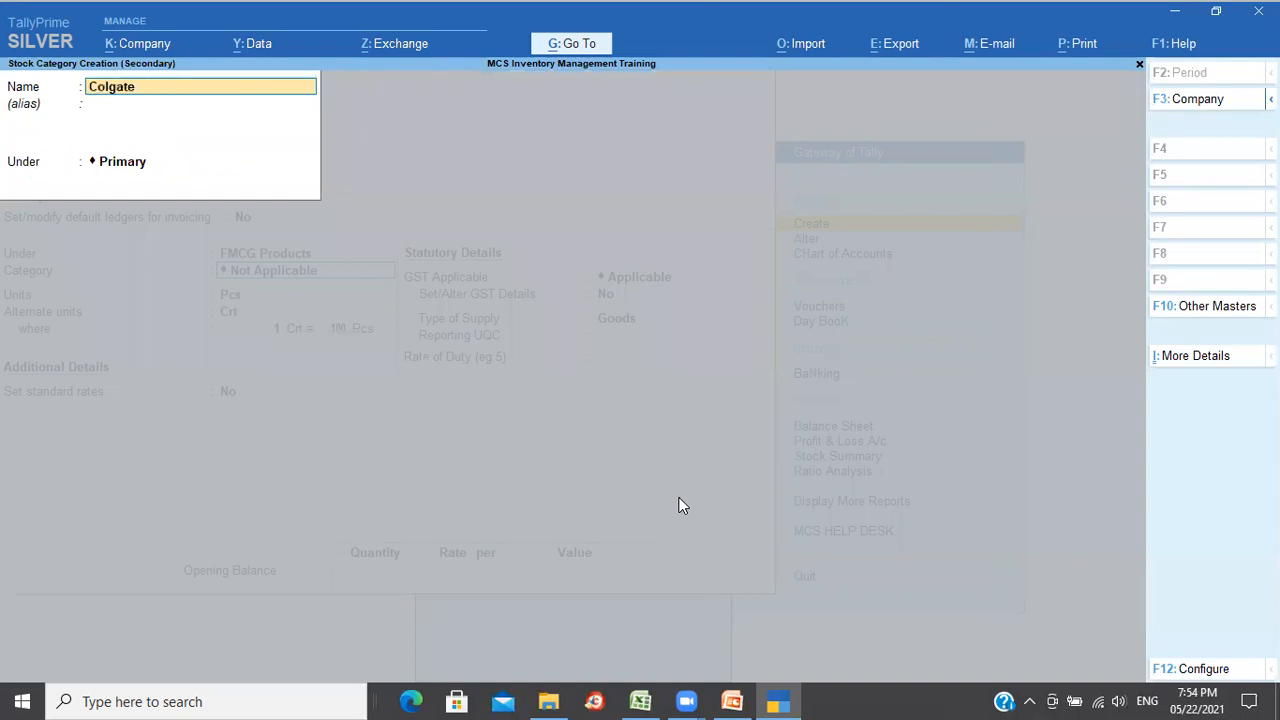
pyautogui.press('Return')
pyautogui.press('Return')
pyautogui.press('Return')
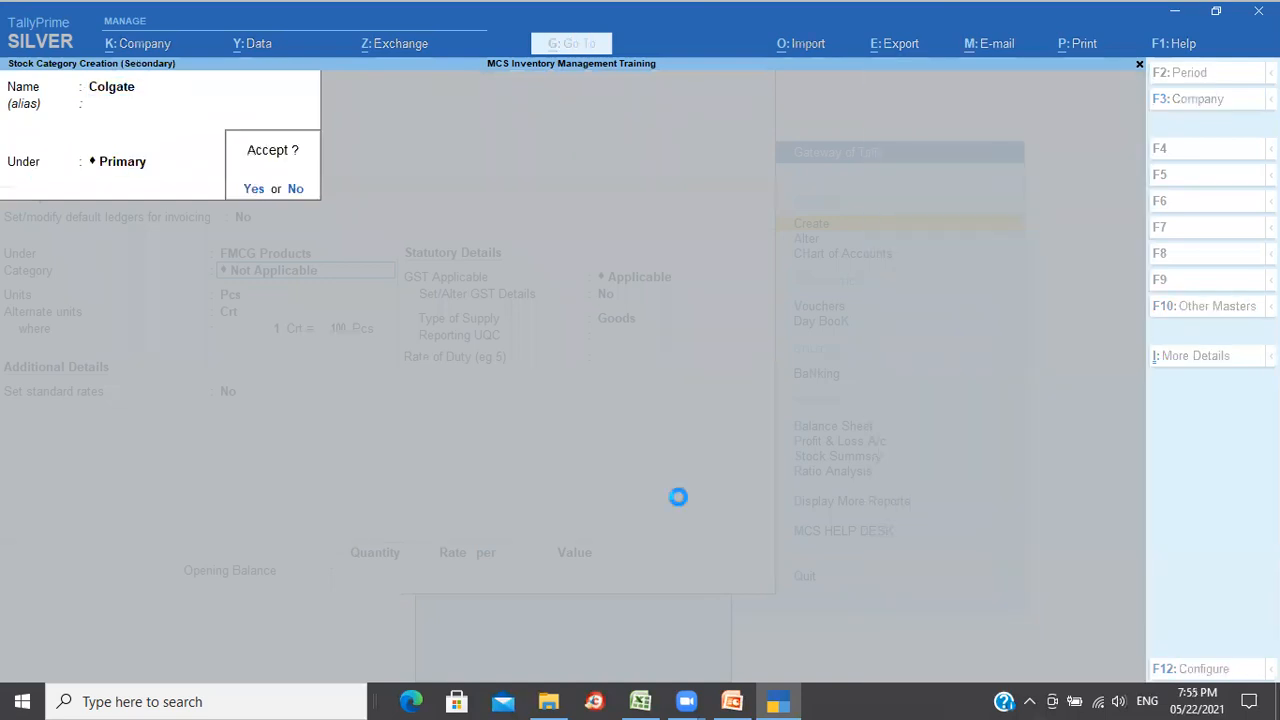
pyautogui.press('Return')
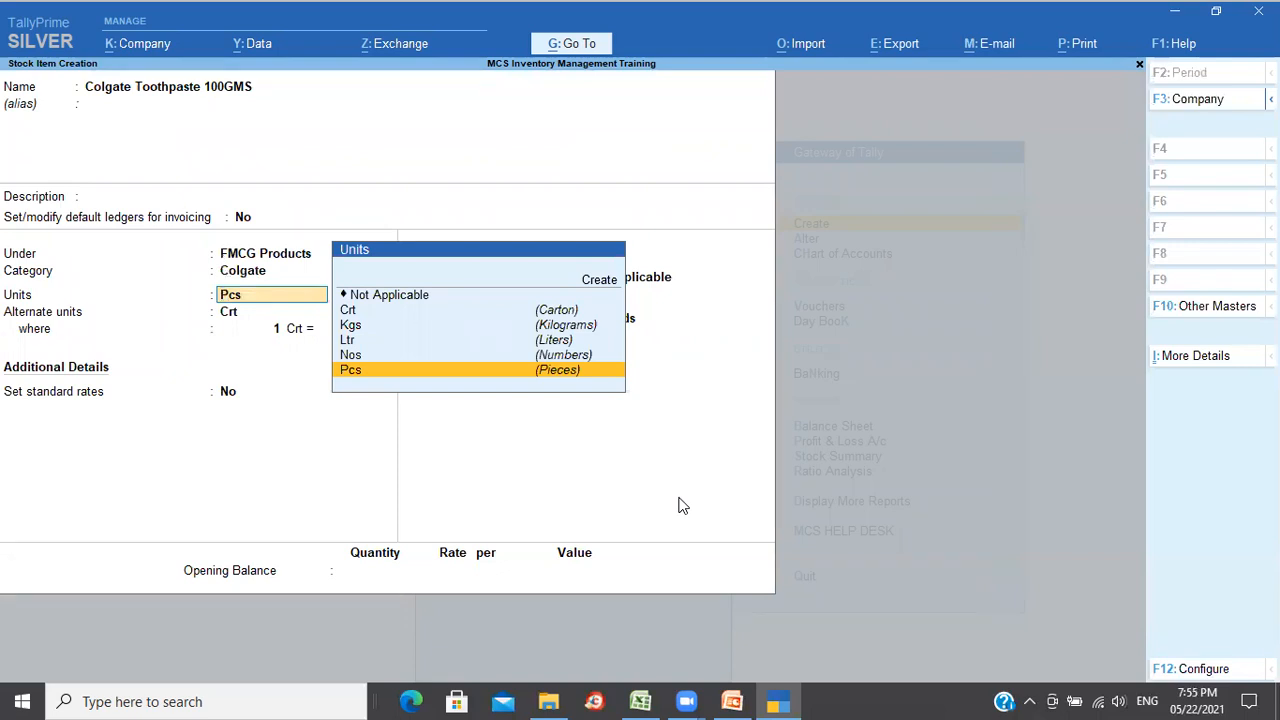
# Step: Set units to Nos, alternate units to Not Applicable, and turn on standard rates
pyautogui.press('Up')
pyautogui.press('Return')
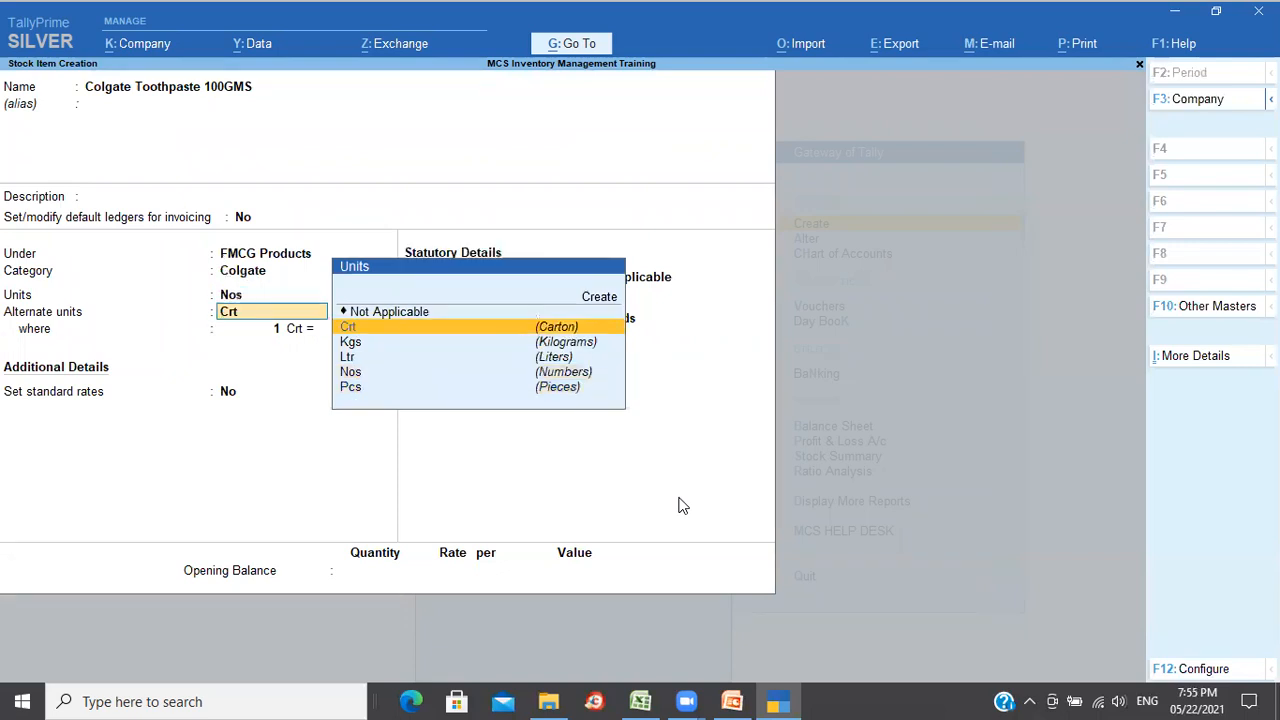
pyautogui.press('Up')
pyautogui.press('Return')
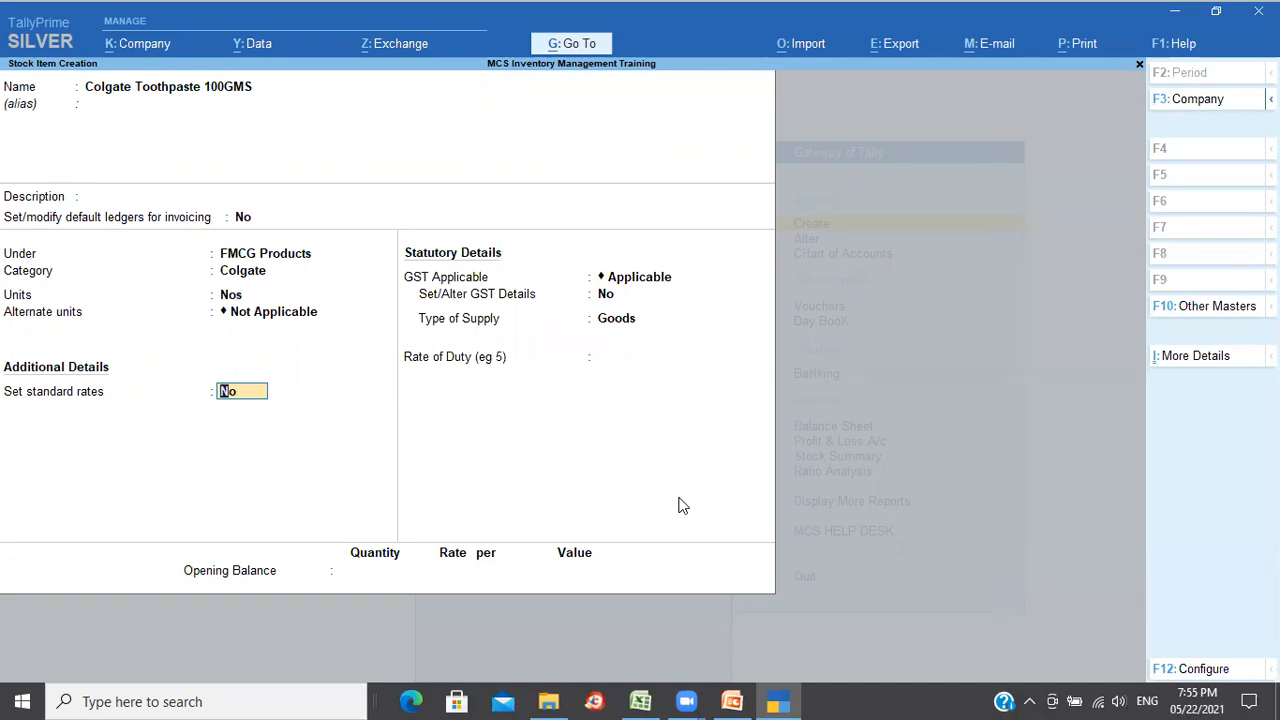
pyautogui.write('y')
pyautogui.press('Return')
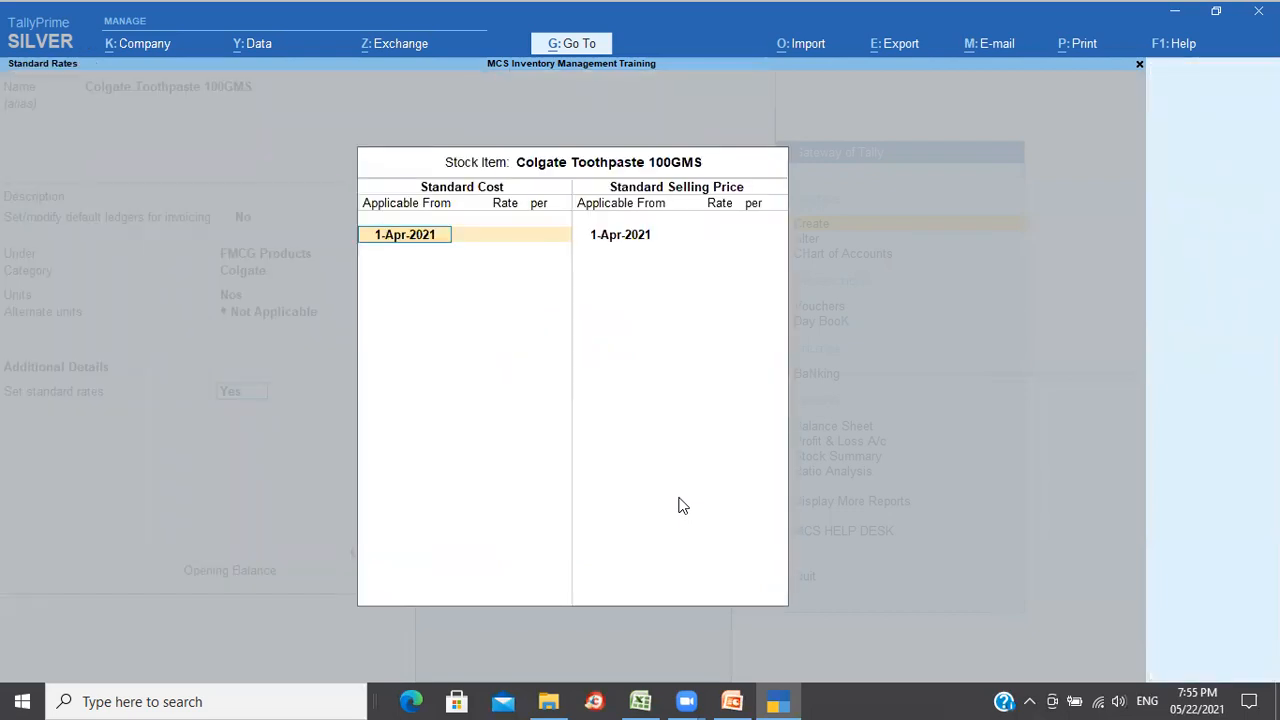
# Step: Enter a standard cost of 26 and a selling price of 35, both from 1-Apr-2021
pyautogui.press('Return')
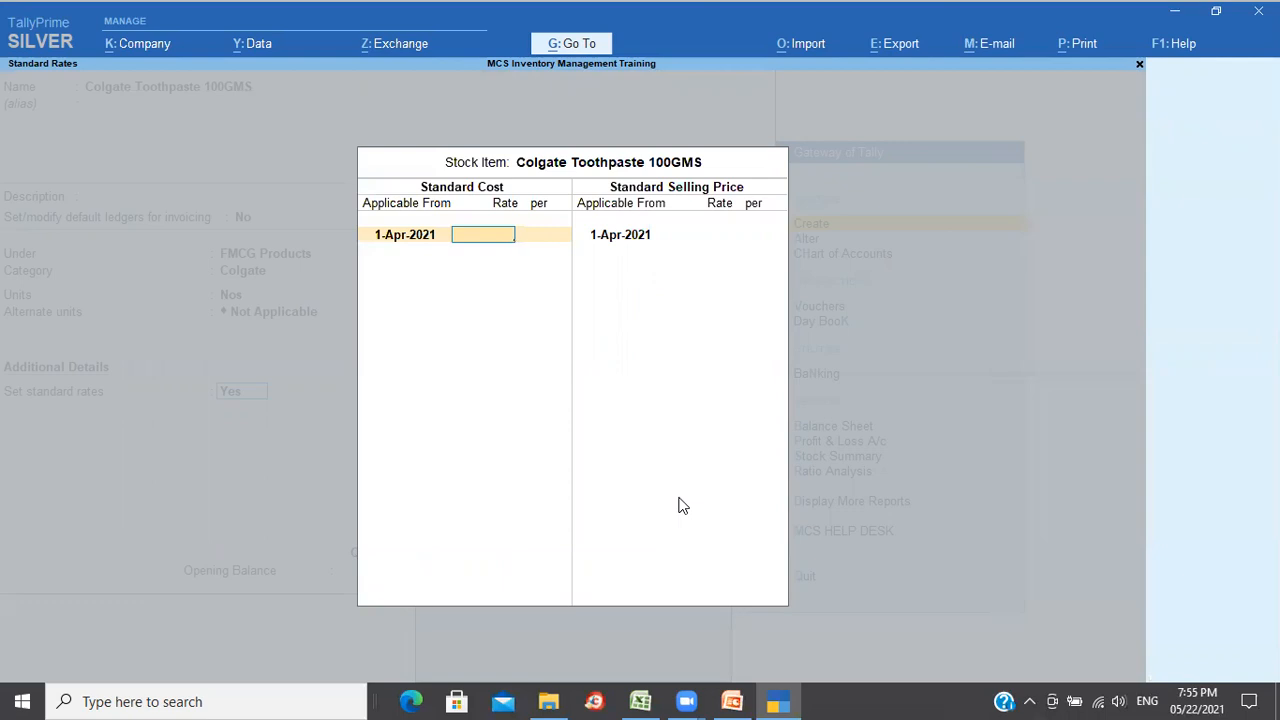
pyautogui.write('26')
pyautogui.press('Return')
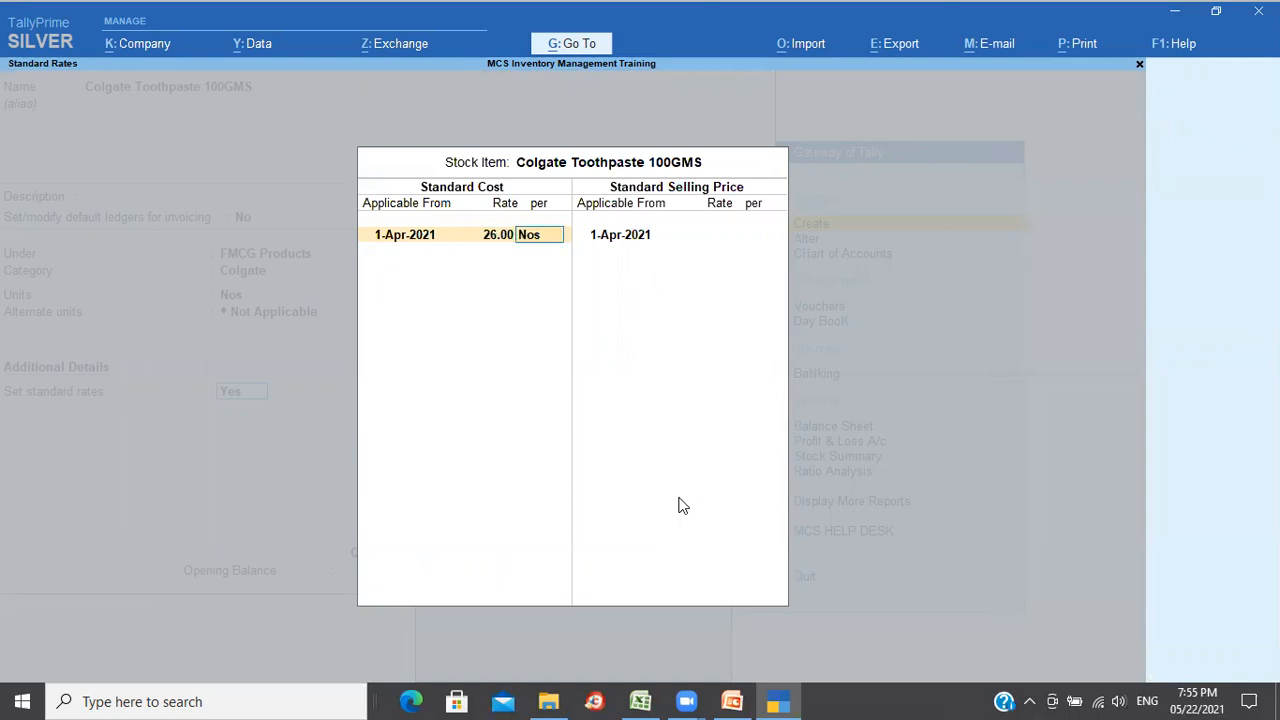
pyautogui.press('Return')
pyautogui.press('Return')
pyautogui.press('Return')
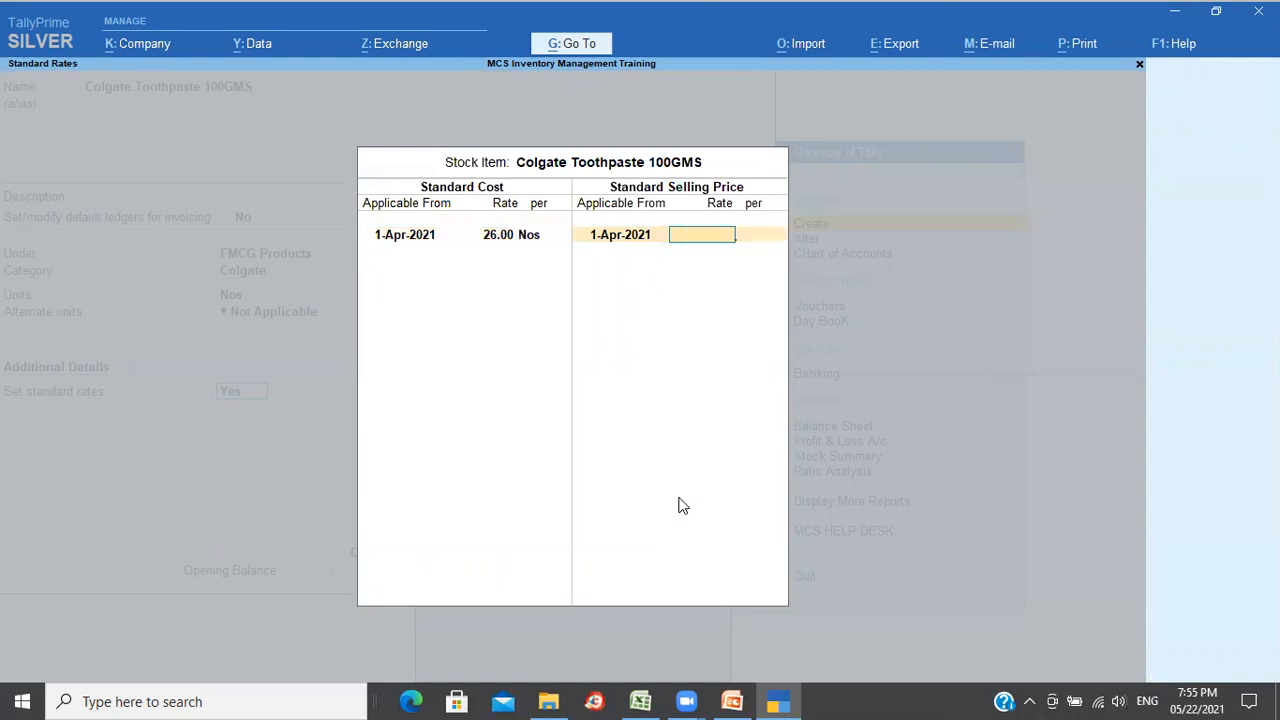
pyautogui.write('35')
pyautogui.press('Return')
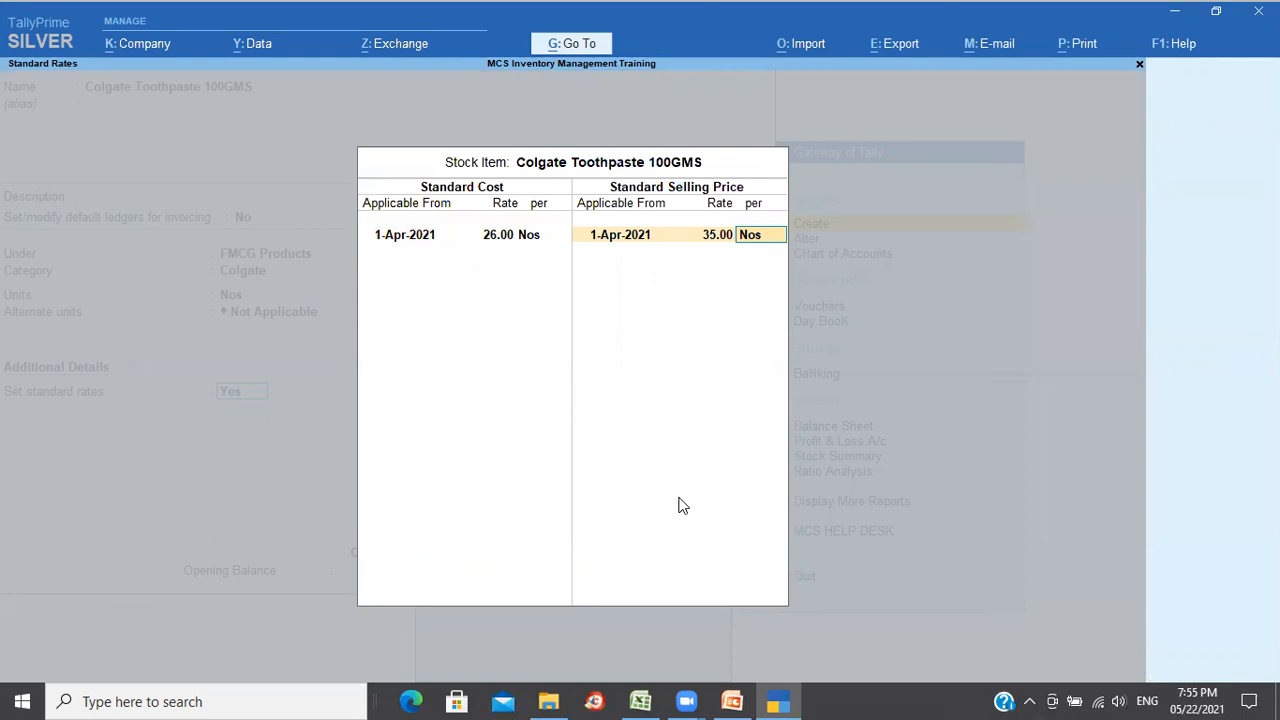
pyautogui.press('Return')
# Step: Add a standard cost of 28 and a selling price of 39 from 1-May-2021, then close Standard Rates
pyautogui.press('BackSpace')
pyautogui.press('BackSpace')
pyautogui.press('BackSpace')
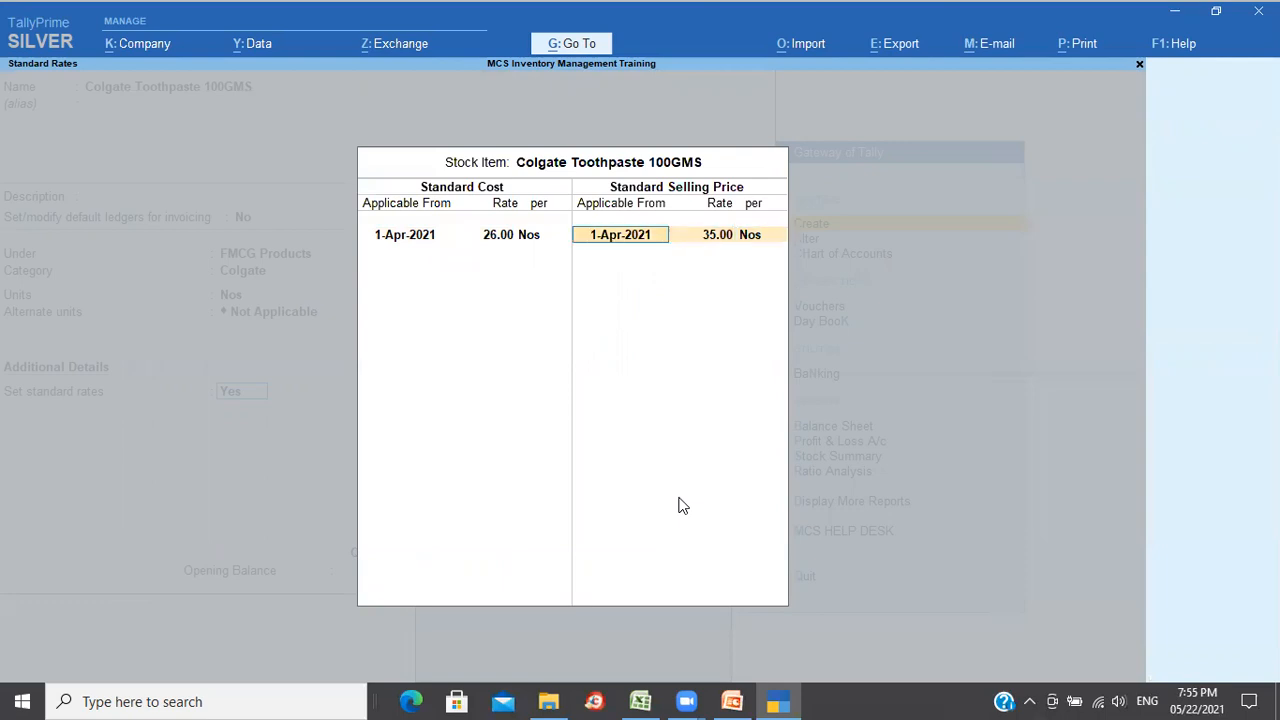
pyautogui.press('Return')
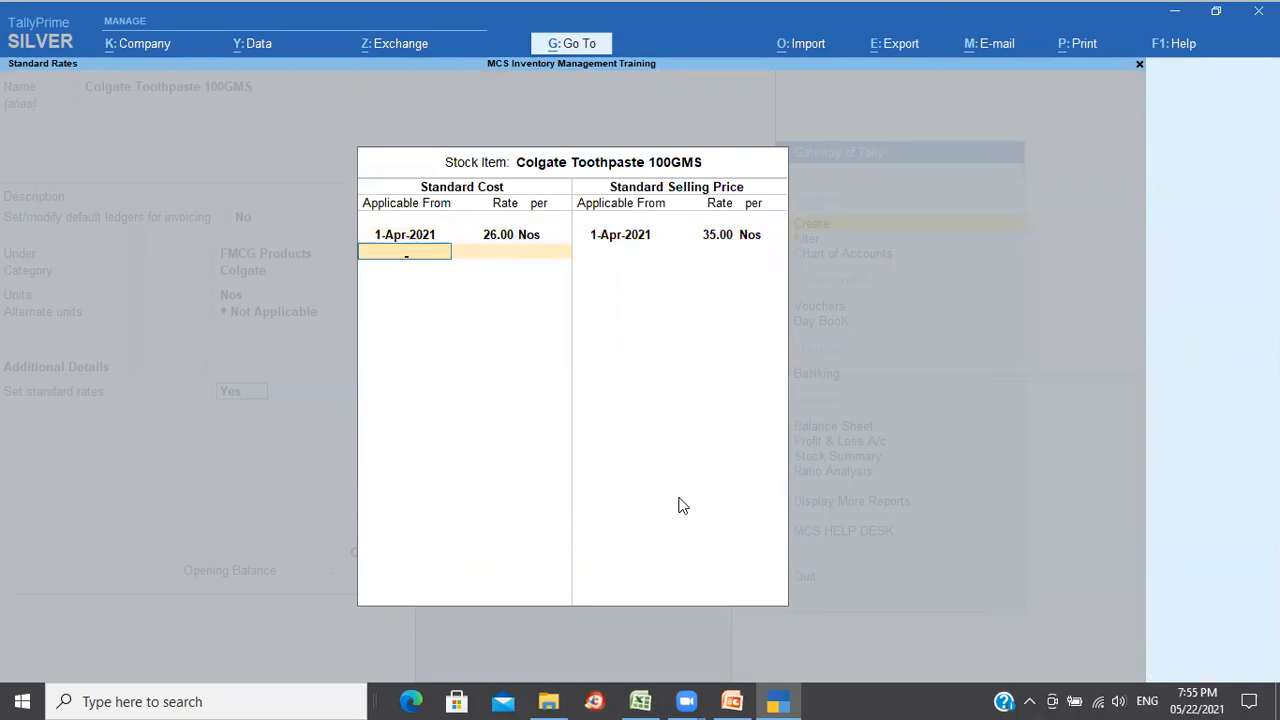
pyautogui.write('1-5')
pyautogui.press('Return')
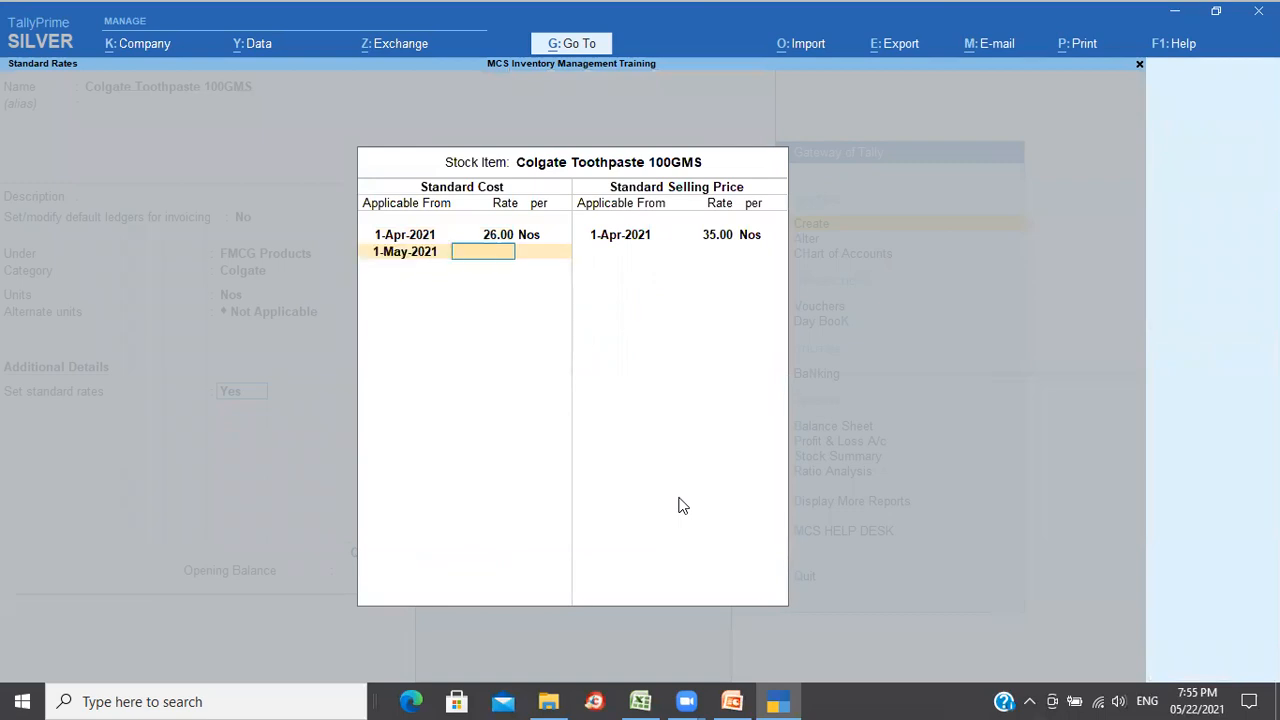
pyautogui.write('28')
pyautogui.press('Return')
pyautogui.press('Return')
pyautogui.press('Return')
pyautogui.press('Return')
pyautogui.press('Return')
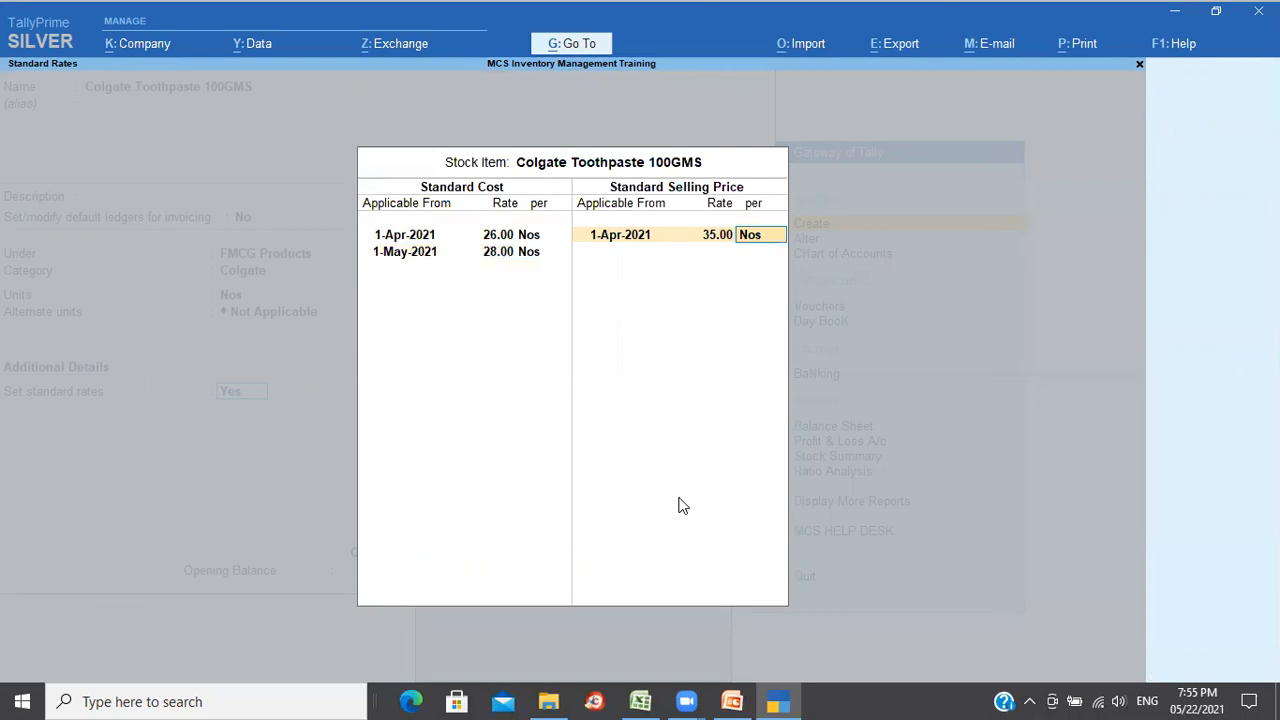
pyautogui.press('Return')
pyautogui.write('1-5')
pyautogui.press('Return')
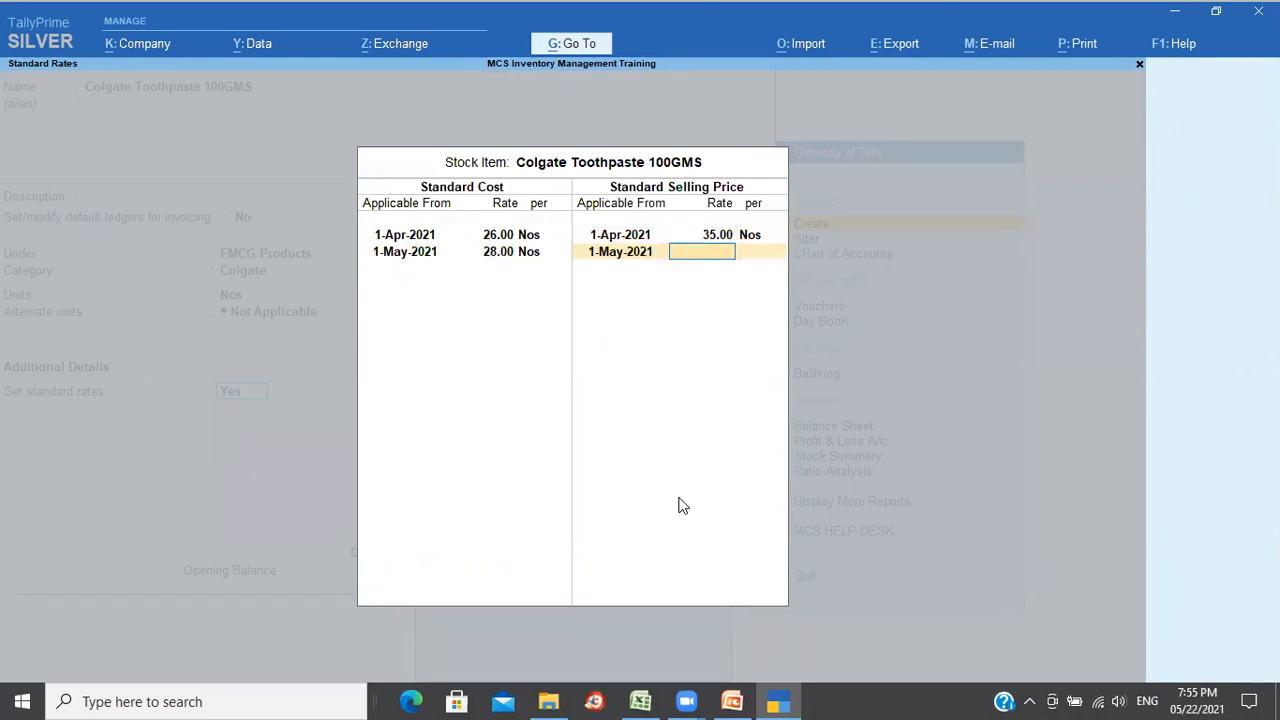
pyautogui.write('39')
pyautogui.press('Return')
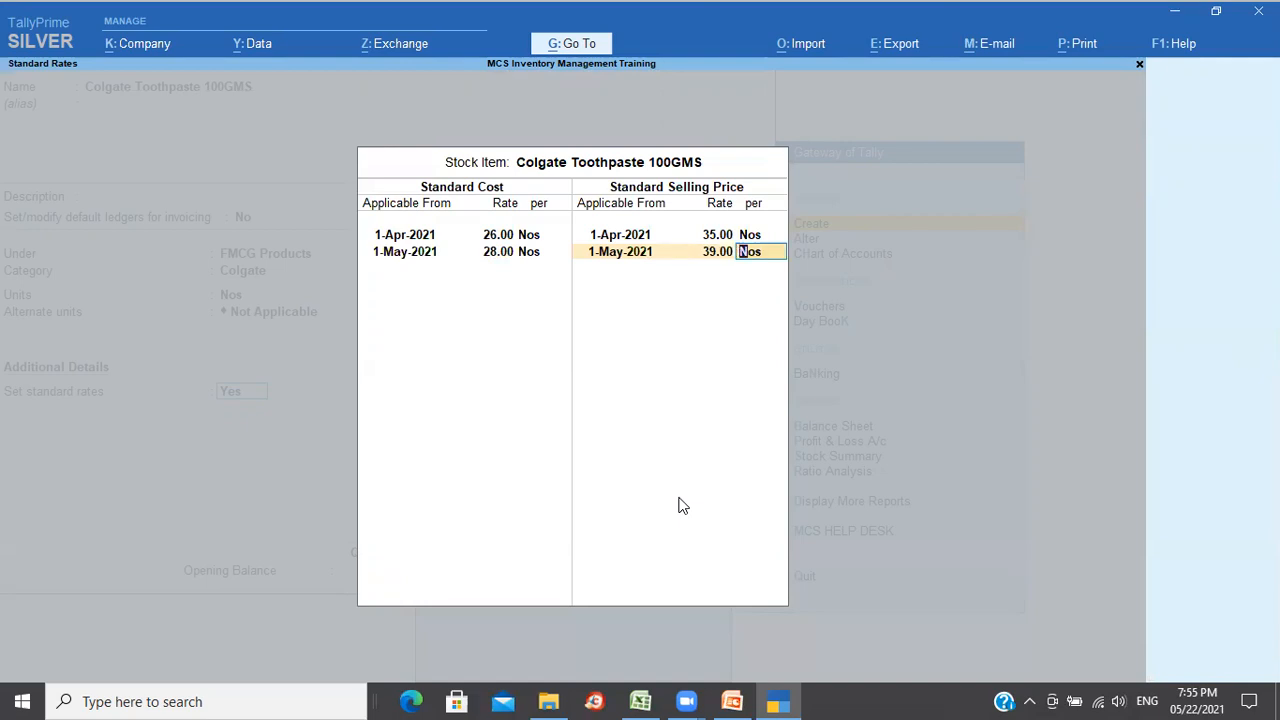
pyautogui.press('Return')
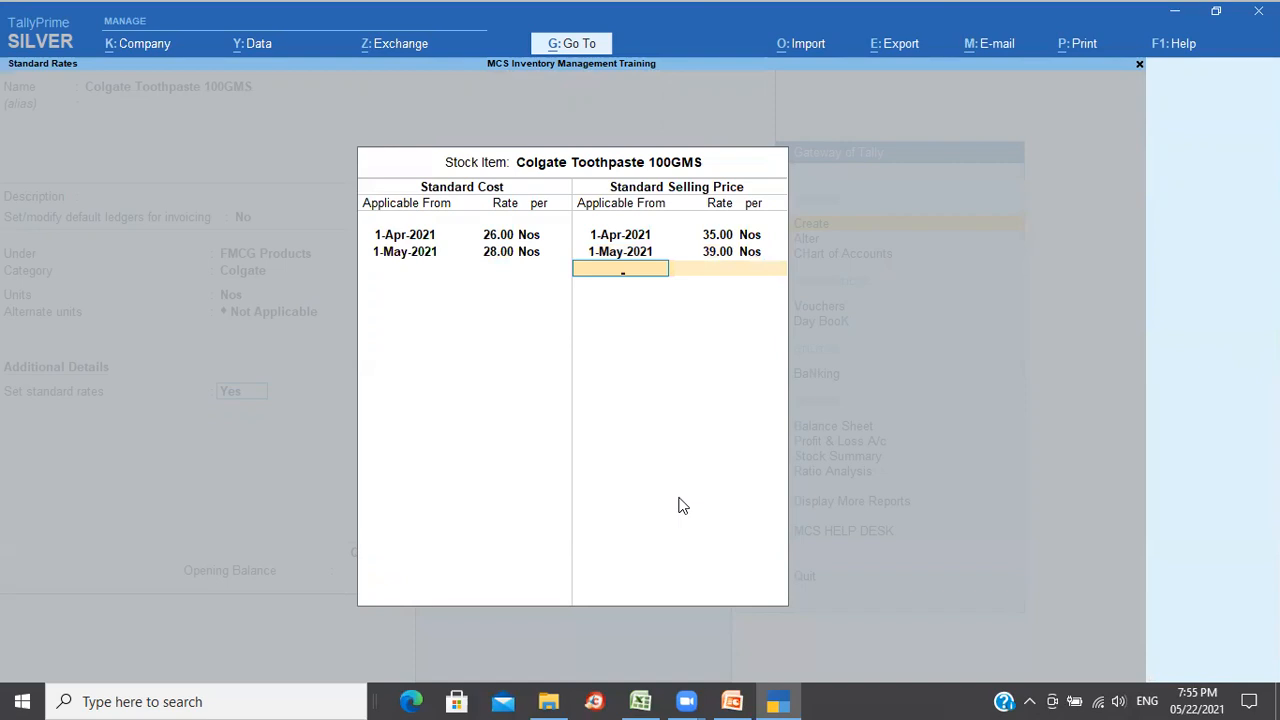
pyautogui.press('Return')
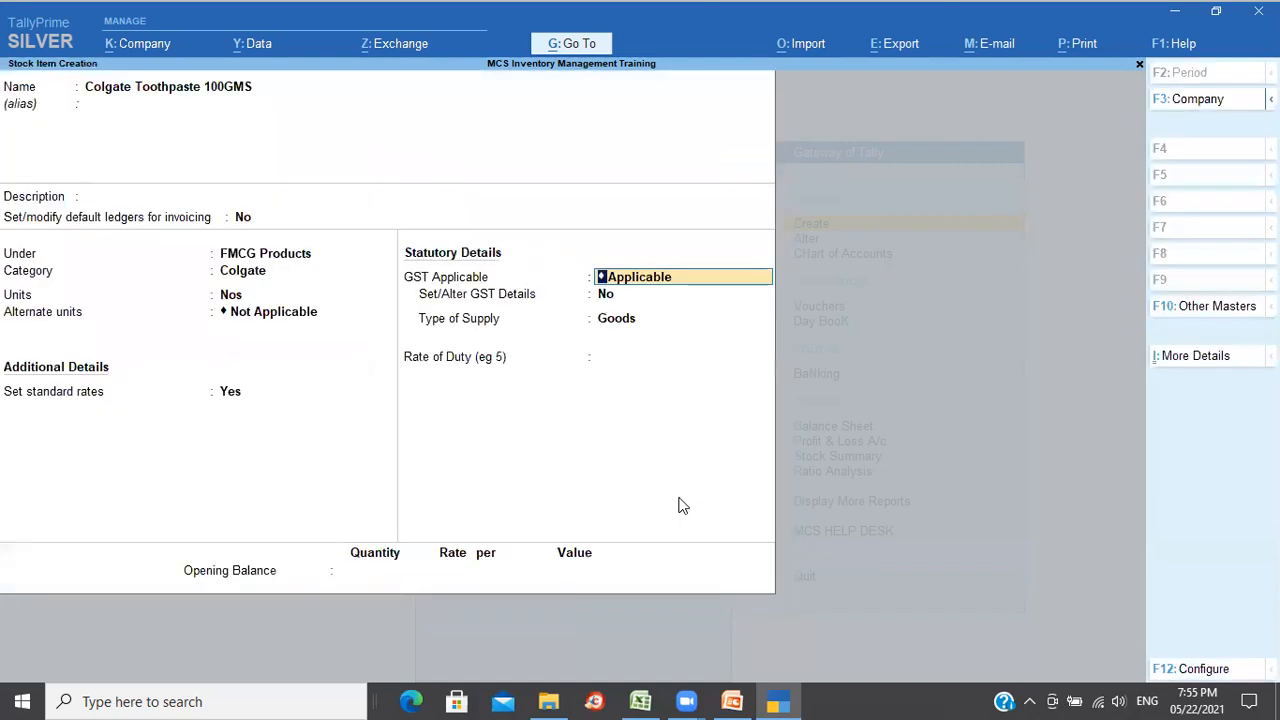
# Step: Set GST details to HSN/SAC 3434324, Taxable, with 12% integrated tax
pyautogui.press('Return')
pyautogui.write('y')
pyautogui.press('Return')
pyautogui.write('3434324')
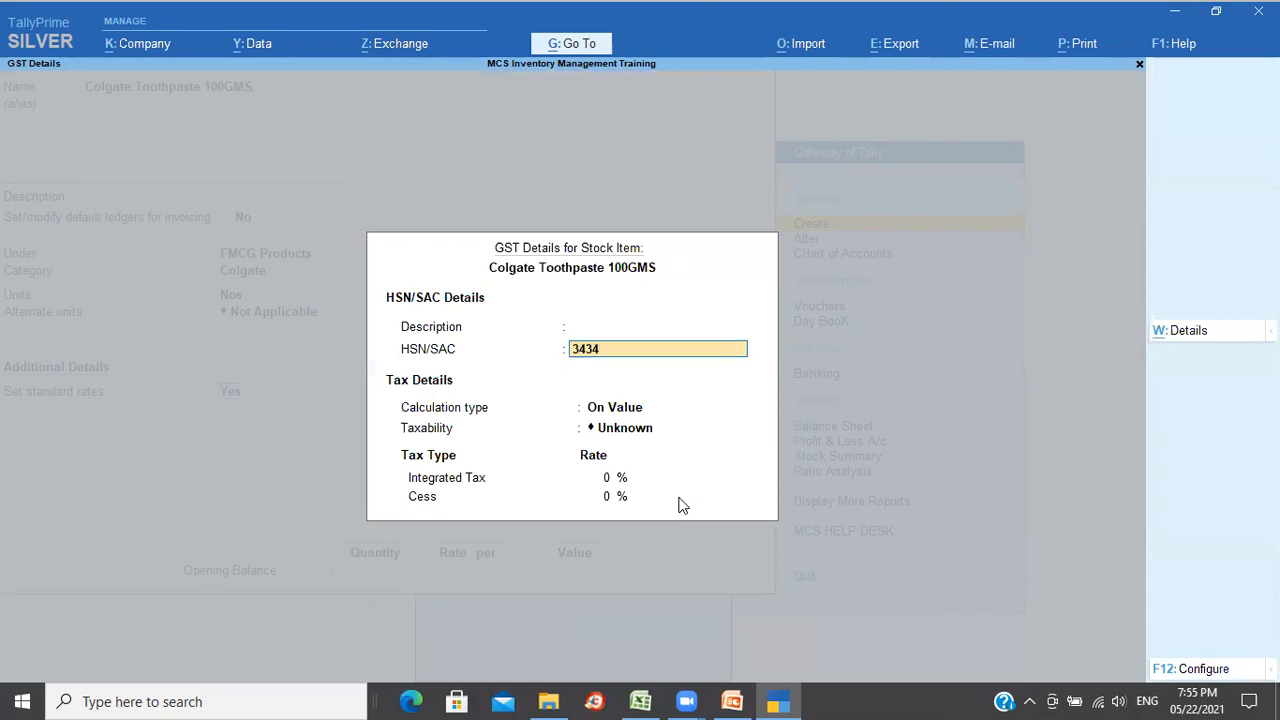
pyautogui.press('Return')
pyautogui.press('Return')
pyautogui.press('Down')
pyautogui.press('Down')
pyautogui.press('Down')
pyautogui.press('Return')
pyautogui.write('12')
pyautogui.press('Return')
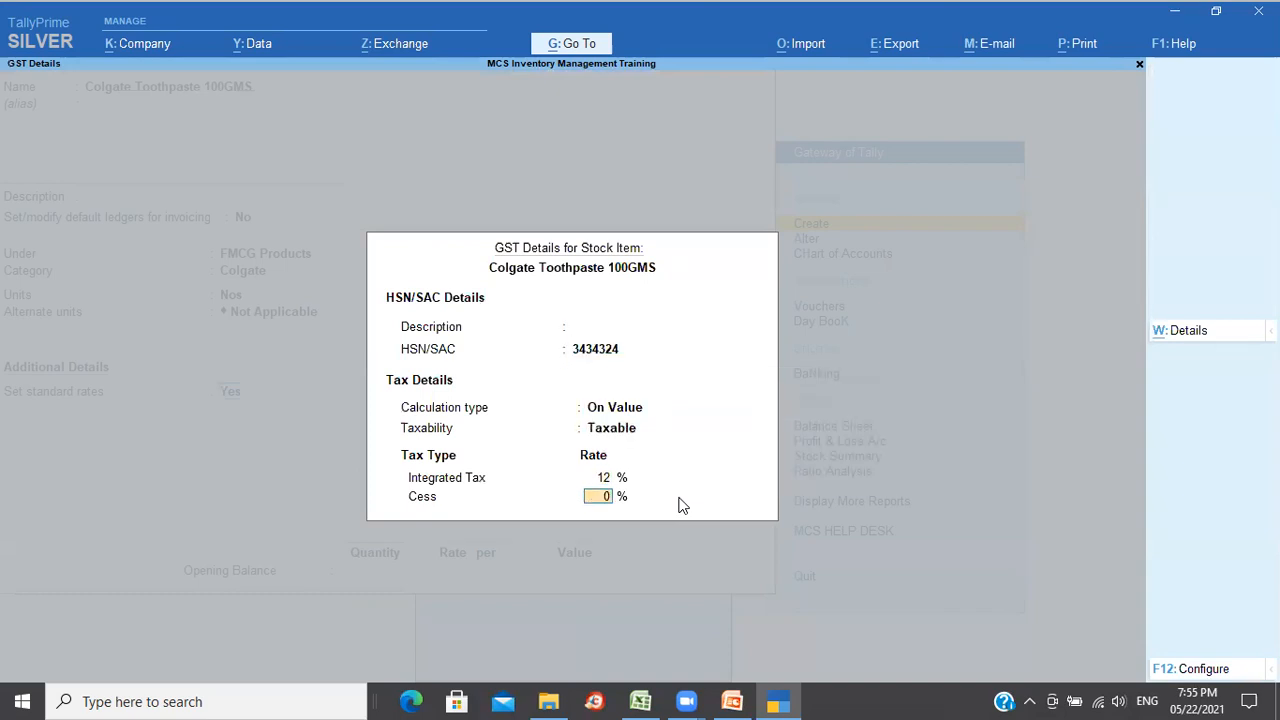
pyautogui.press('Return')
pyautogui.press('Return')
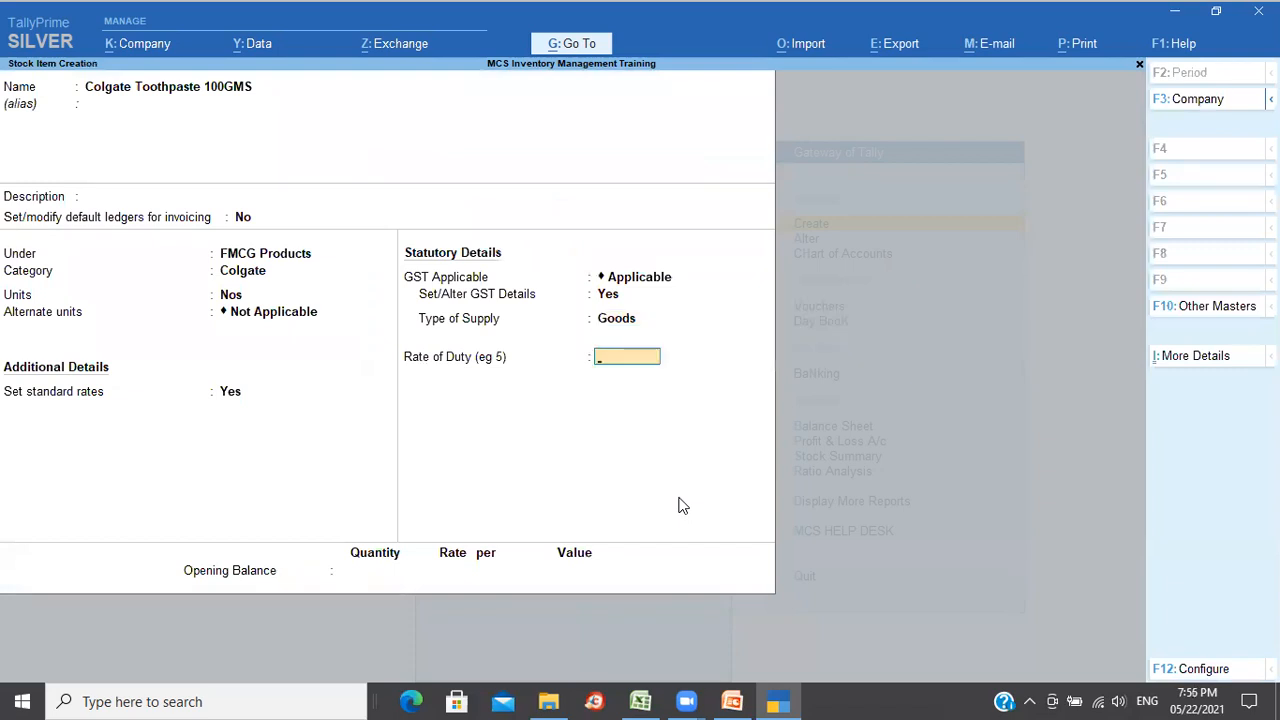
pyautogui.press('Return')
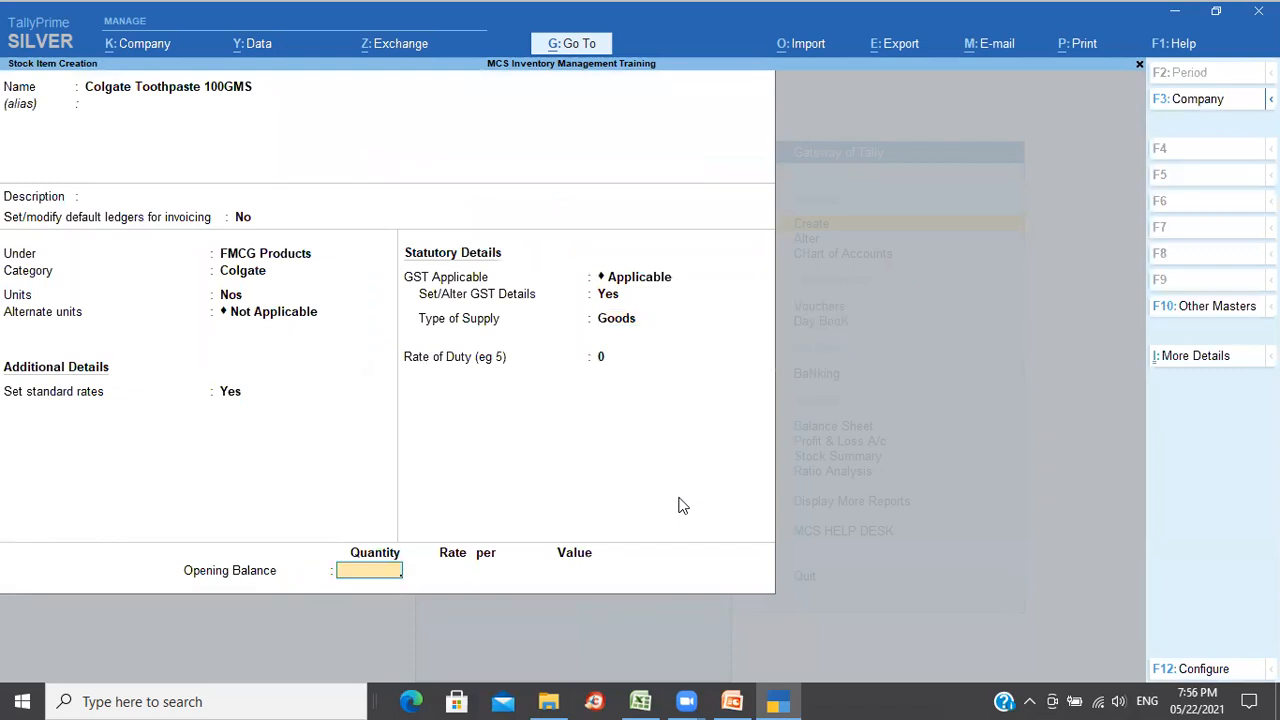
# Step: Skip the opening balance, save the Colgate item, and quit stock item creation
pyautogui.press('Return')
pyautogui.press('Return')
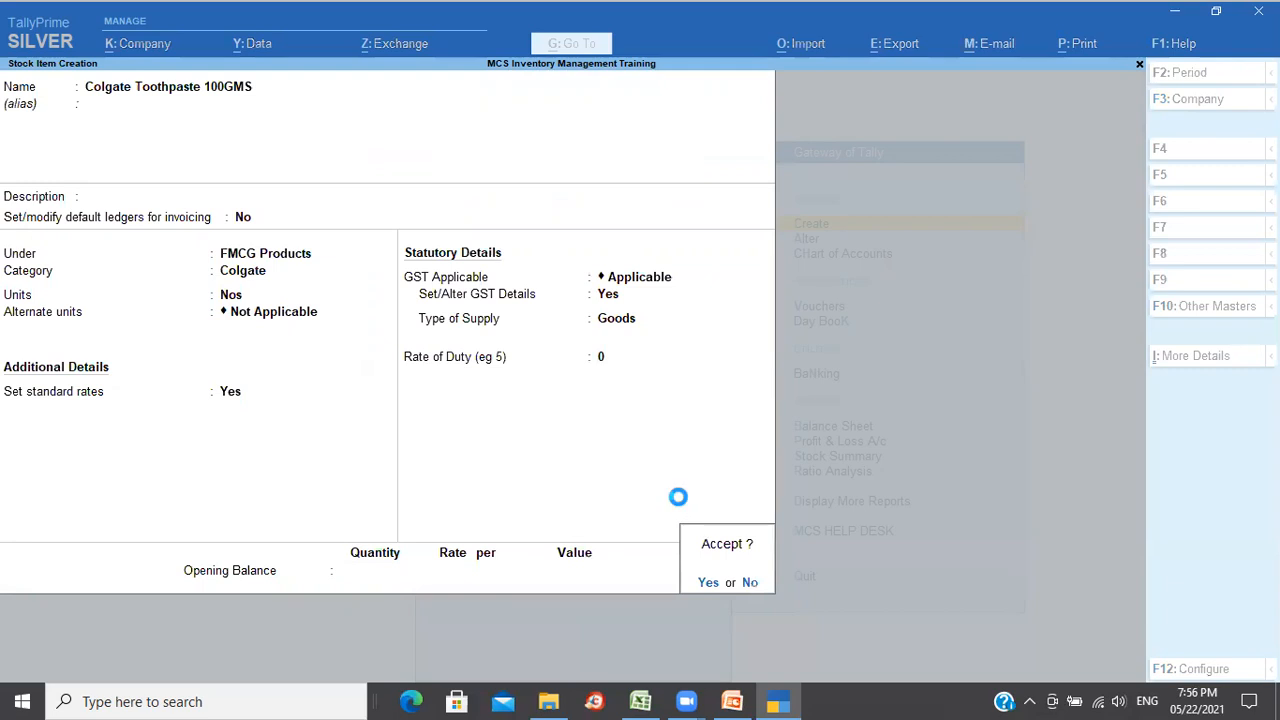
pyautogui.press('Escape')
pyautogui.press('Return')
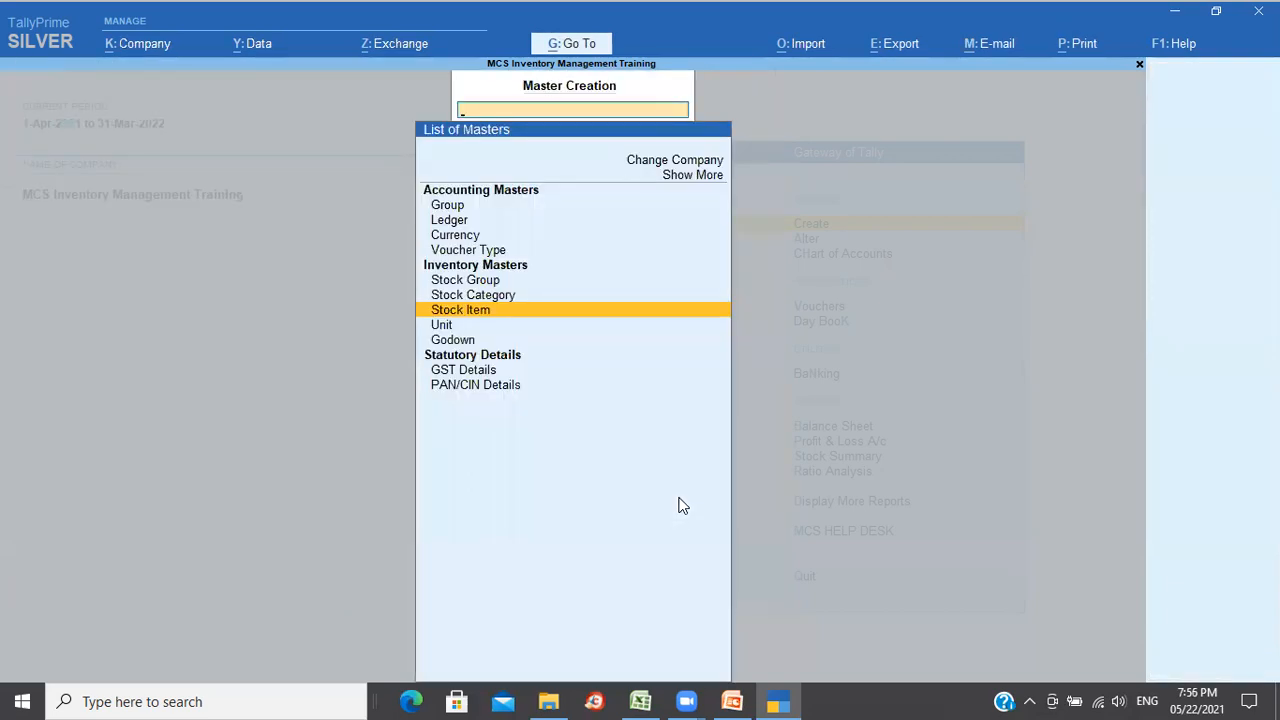
pyautogui.press('Return')
# Step: Open Colgate Toothpaste 100GMS for alteration from the stock items list
pyautogui.press('Escape')
pyautogui.press('Escape')
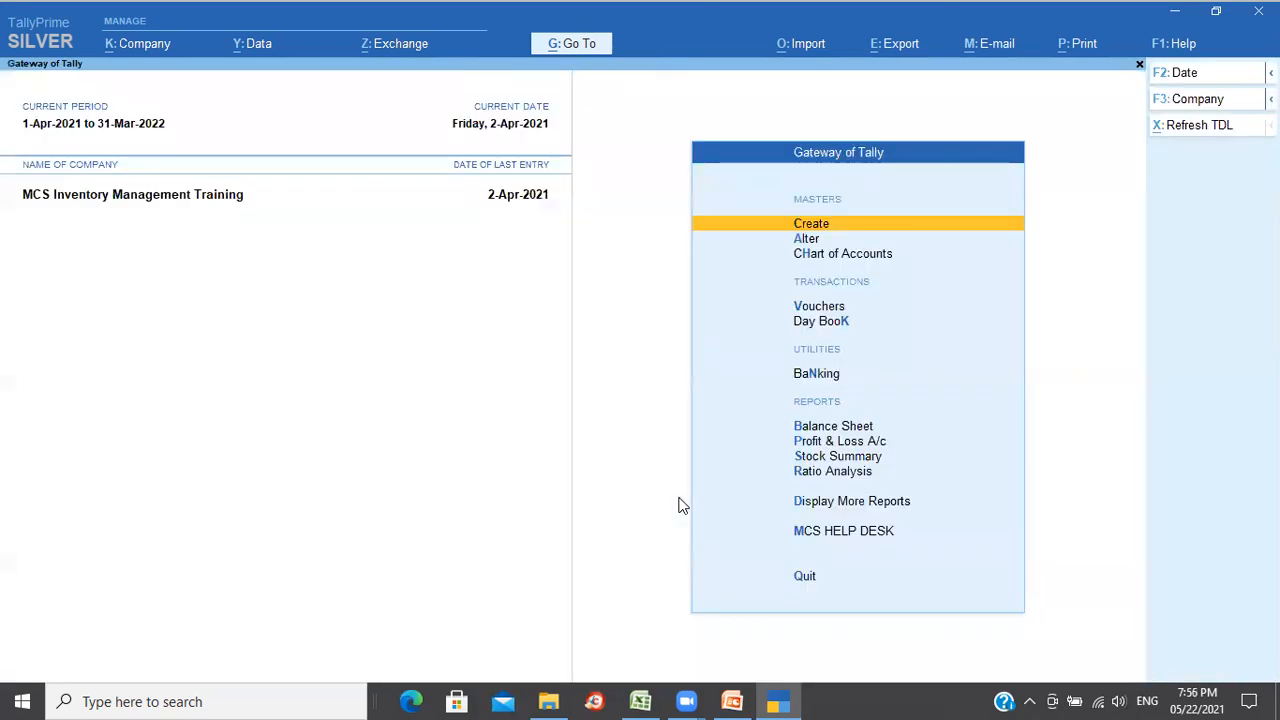
pyautogui.press('Down')
pyautogui.press('Down')
pyautogui.press('Return')
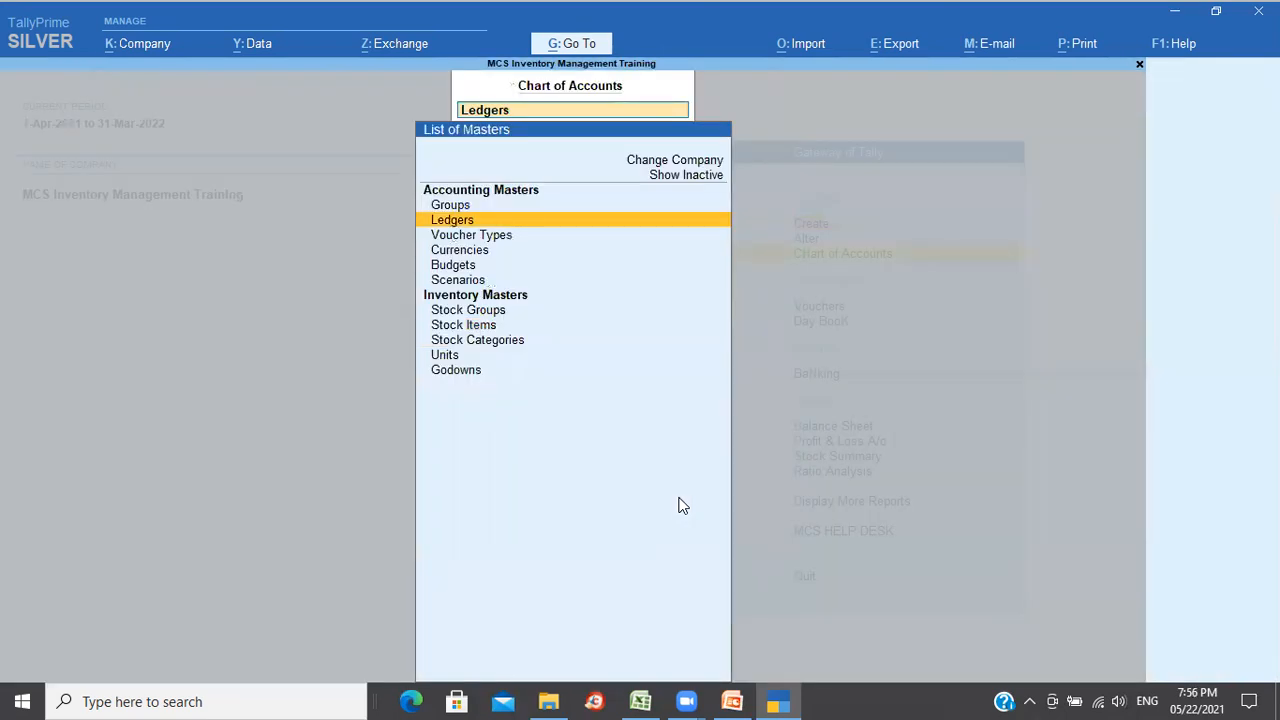
pyautogui.press('Down')
pyautogui.press('Down')
pyautogui.press('Down')
pyautogui.press('Down')
pyautogui.press('Down')
pyautogui.press('Down')
pyautogui.press('Down')
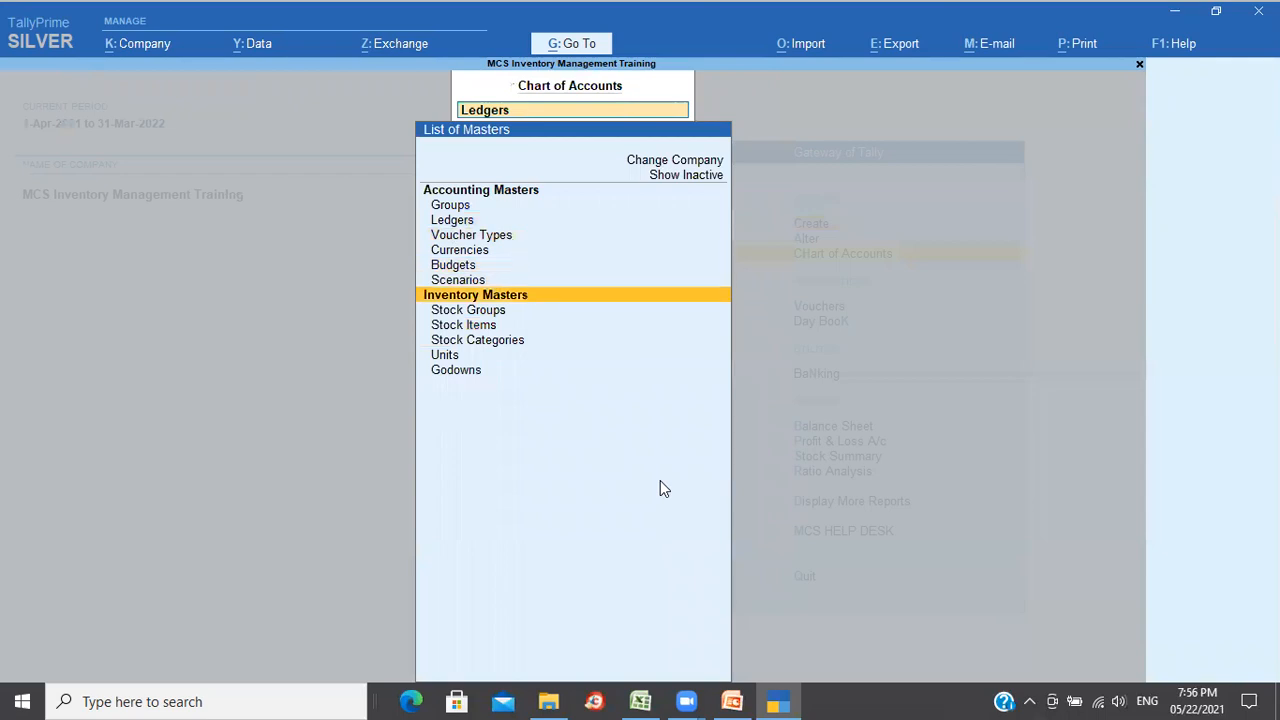
pyautogui.press('Return')
pyautogui.press('Down')
pyautogui.press('Down')
pyautogui.press('Down')
pyautogui.press('Down')
pyautogui.press('Down')
pyautogui.press('Down')
pyautogui.press('Down')
pyautogui.press('Down')
pyautogui.press('Down')
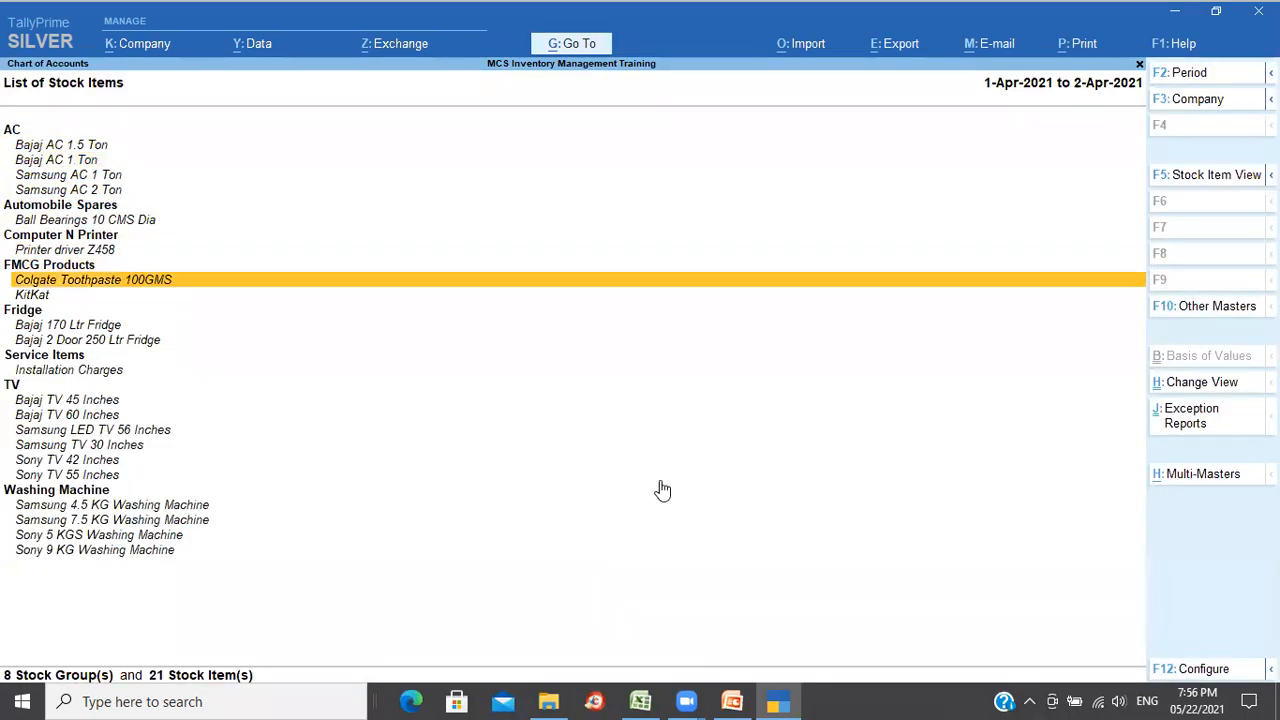
pyautogui.press('Return')
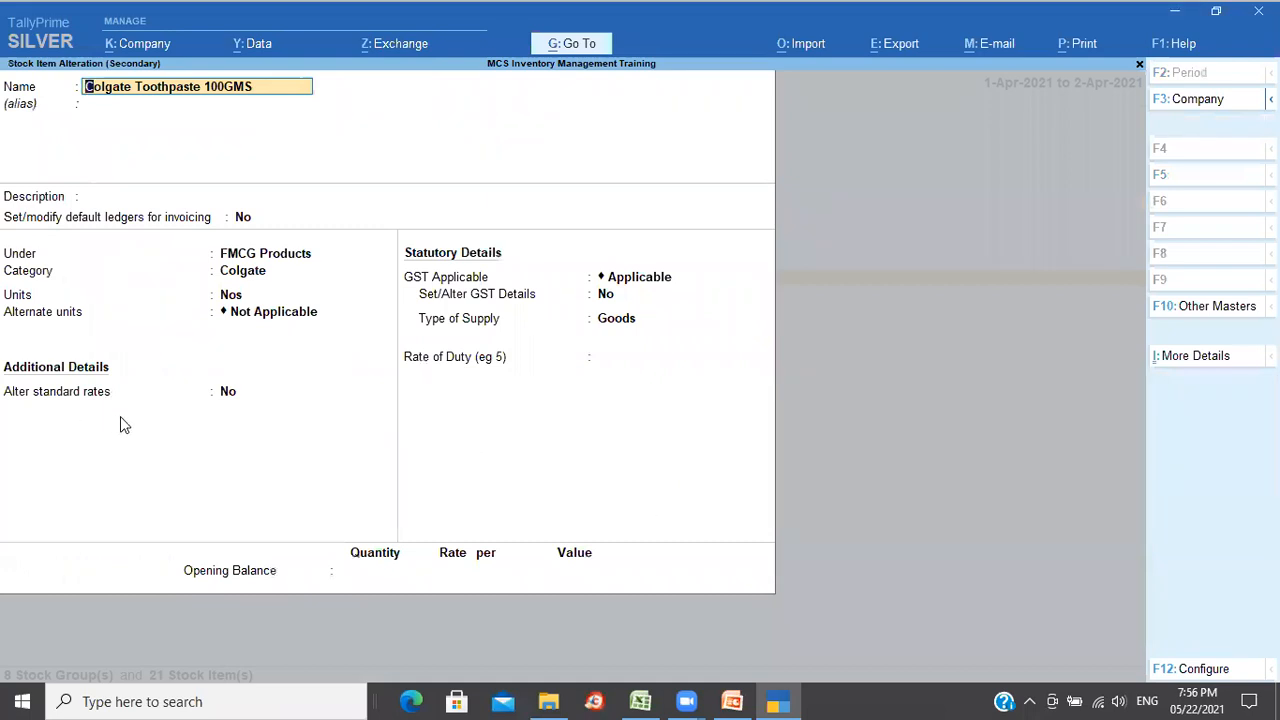
# Step: Review its standard rates (26/35 from 1-Apr, 28/39 from 1-May), save, and return to Gateway
pyautogui.click(225, 392)
pyautogui.press('y')
pyautogui.press('Return')
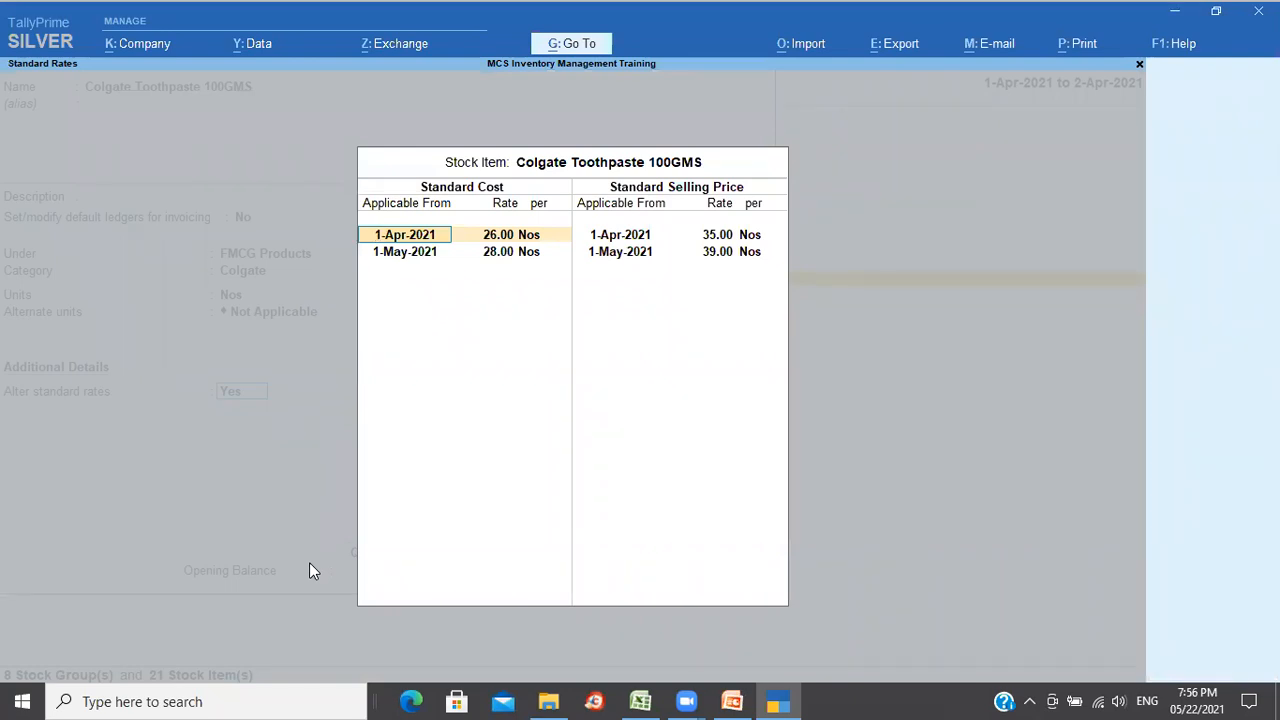
pyautogui.hotkey('ctrl', 'a')
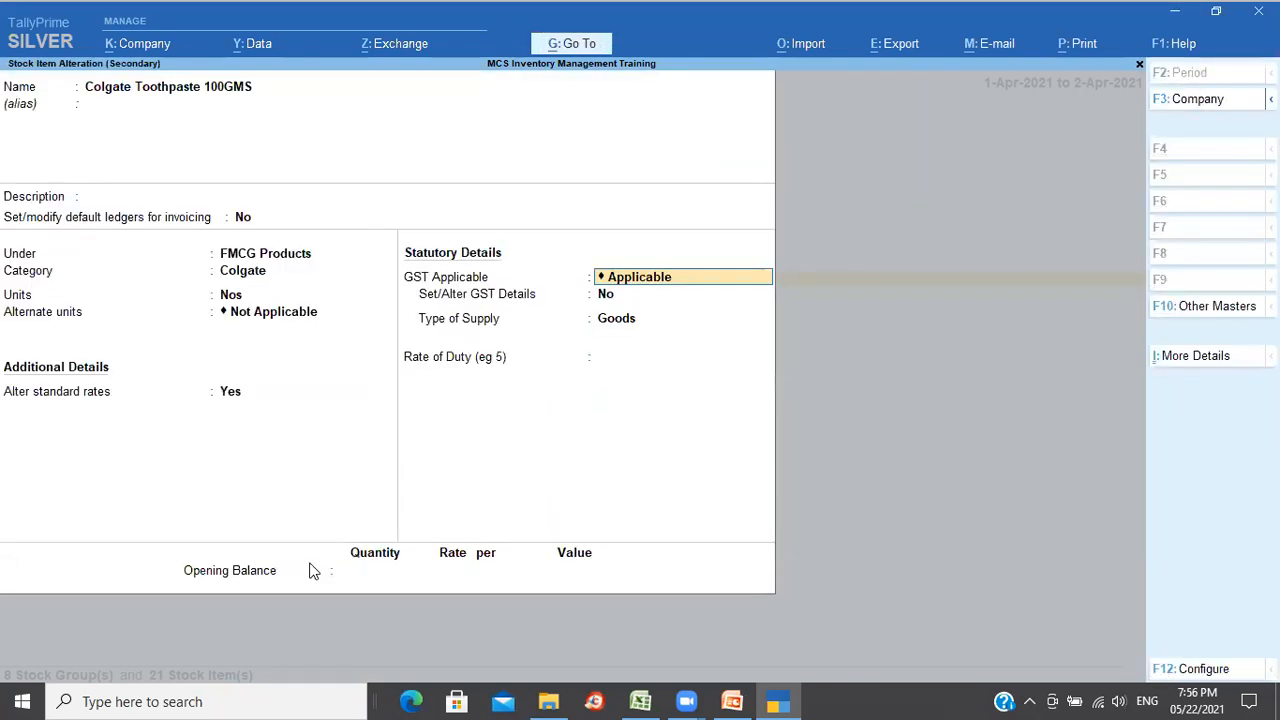
pyautogui.hotkey('ctrl', 'a')
pyautogui.press('Escape')
pyautogui.press('Escape')
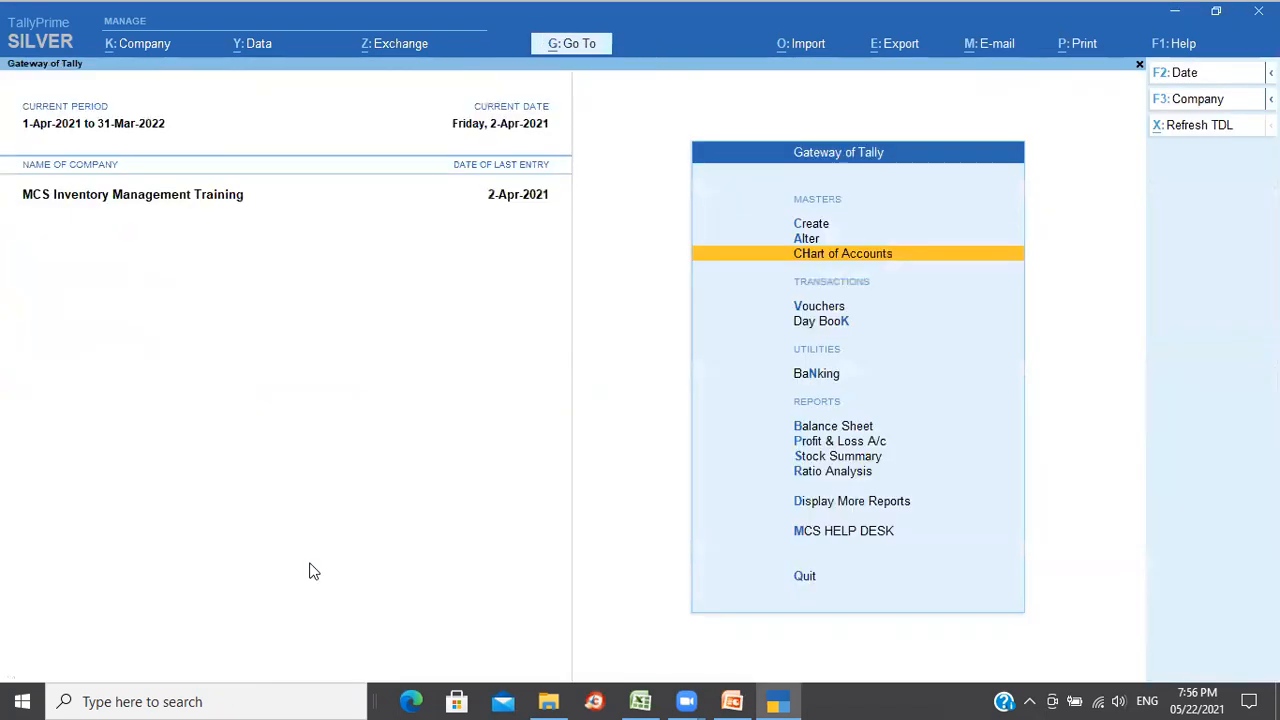
# Step: Start a purchase voucher dated 3-Apr-2021 with Harish Agencies as the supplier
pyautogui.press('Down')
pyautogui.press('Return')
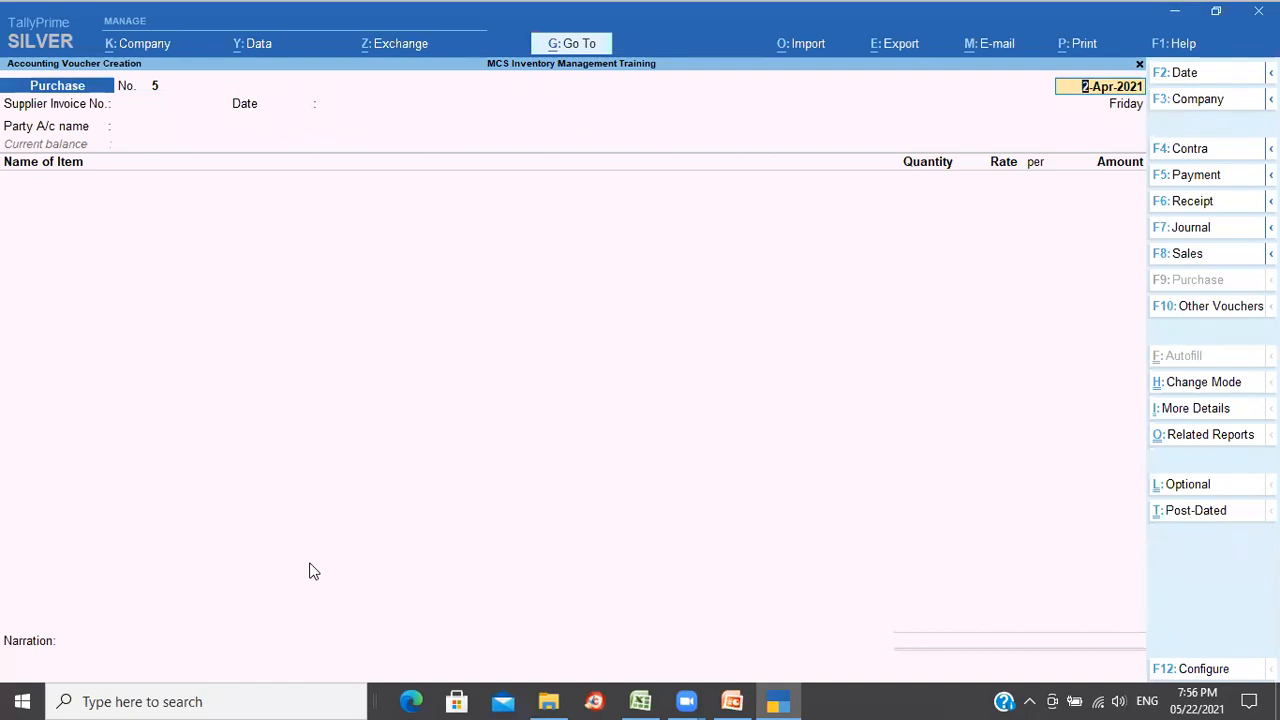
pyautogui.press('F2')
pyautogui.press('Return')
pyautogui.press('Return')
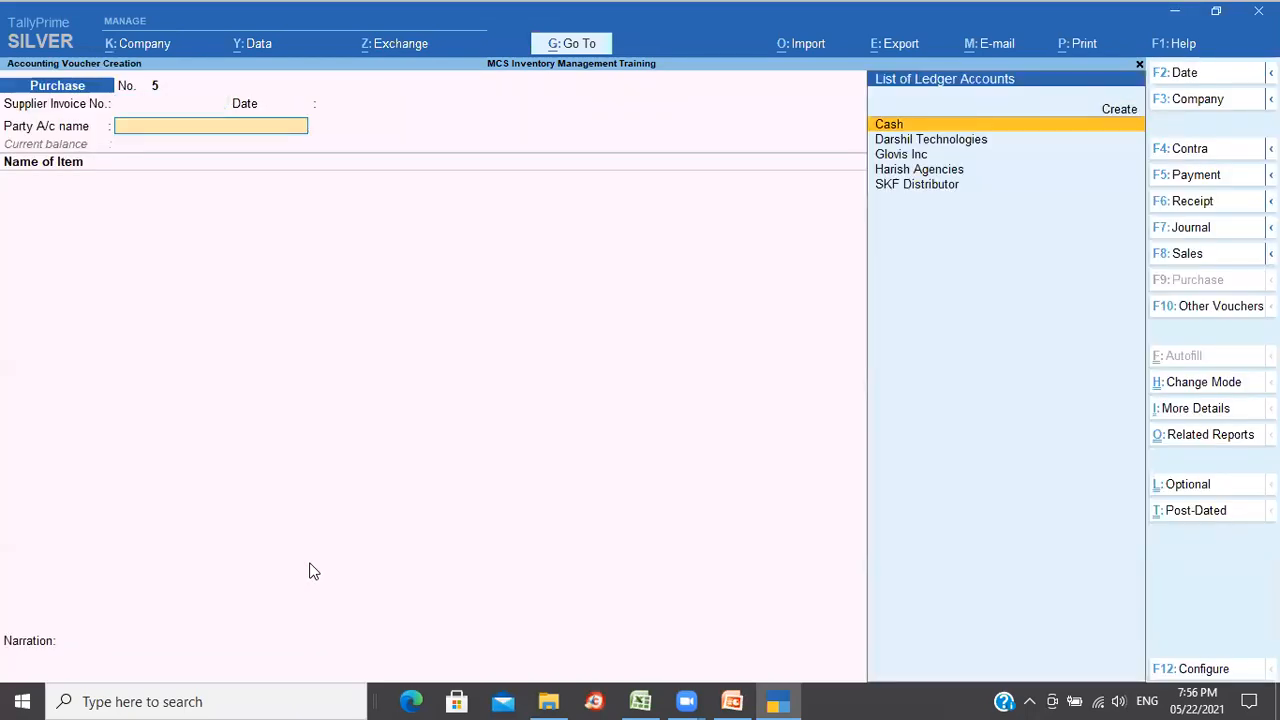
pyautogui.press('Down')
pyautogui.press('Down')
pyautogui.press('Down')
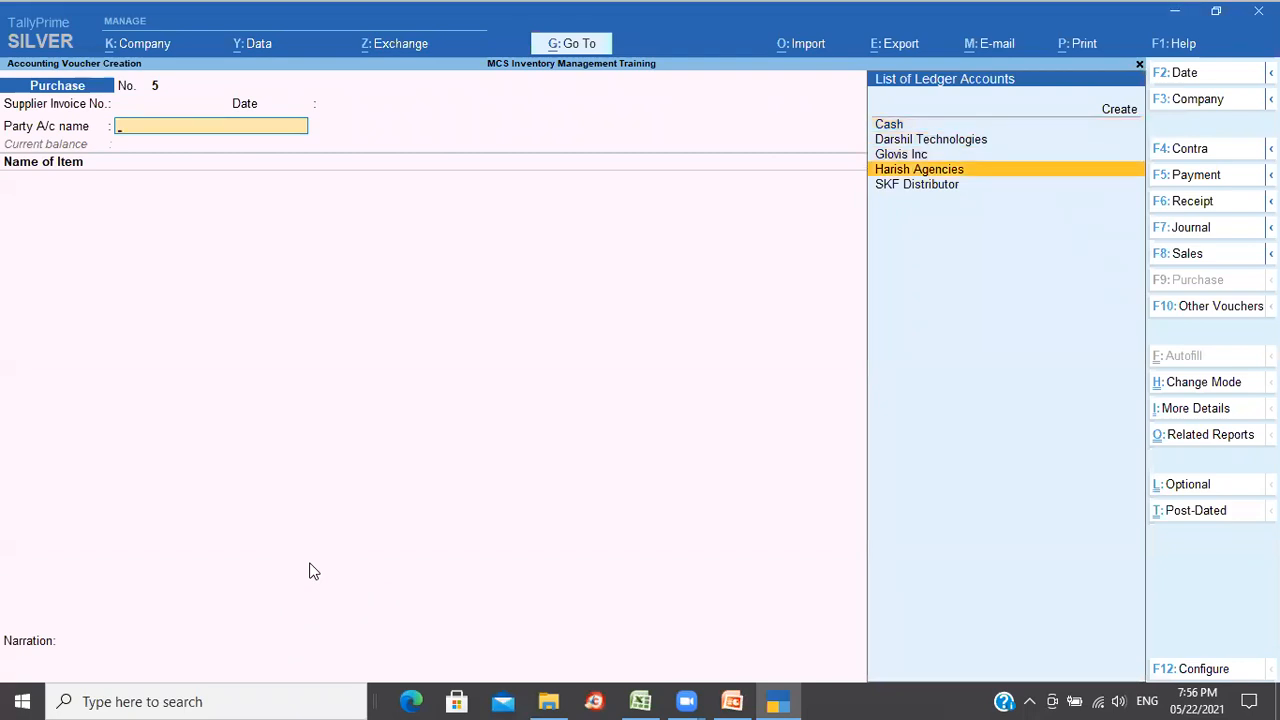
pyautogui.press('Return')
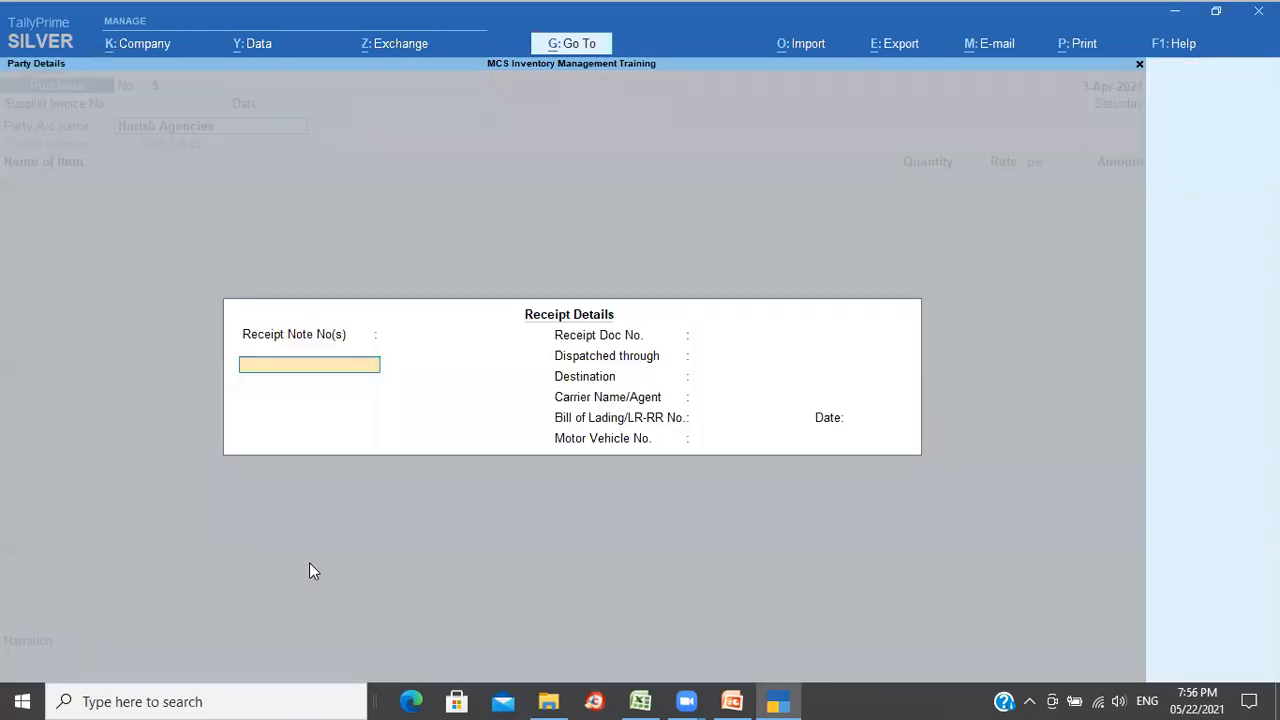
pyautogui.press('Escape')
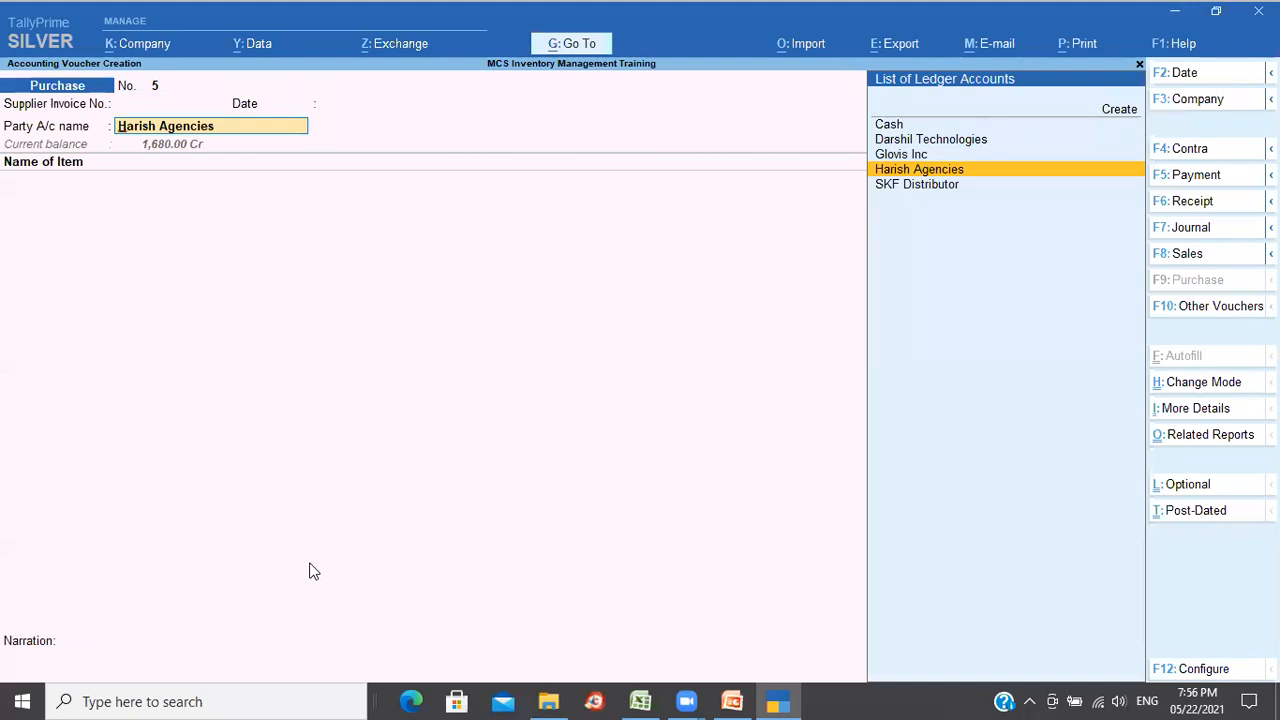
pyautogui.press('Return')
pyautogui.hotkey('ctrl', 'a')
pyautogui.hotkey('ctrl', 'a')
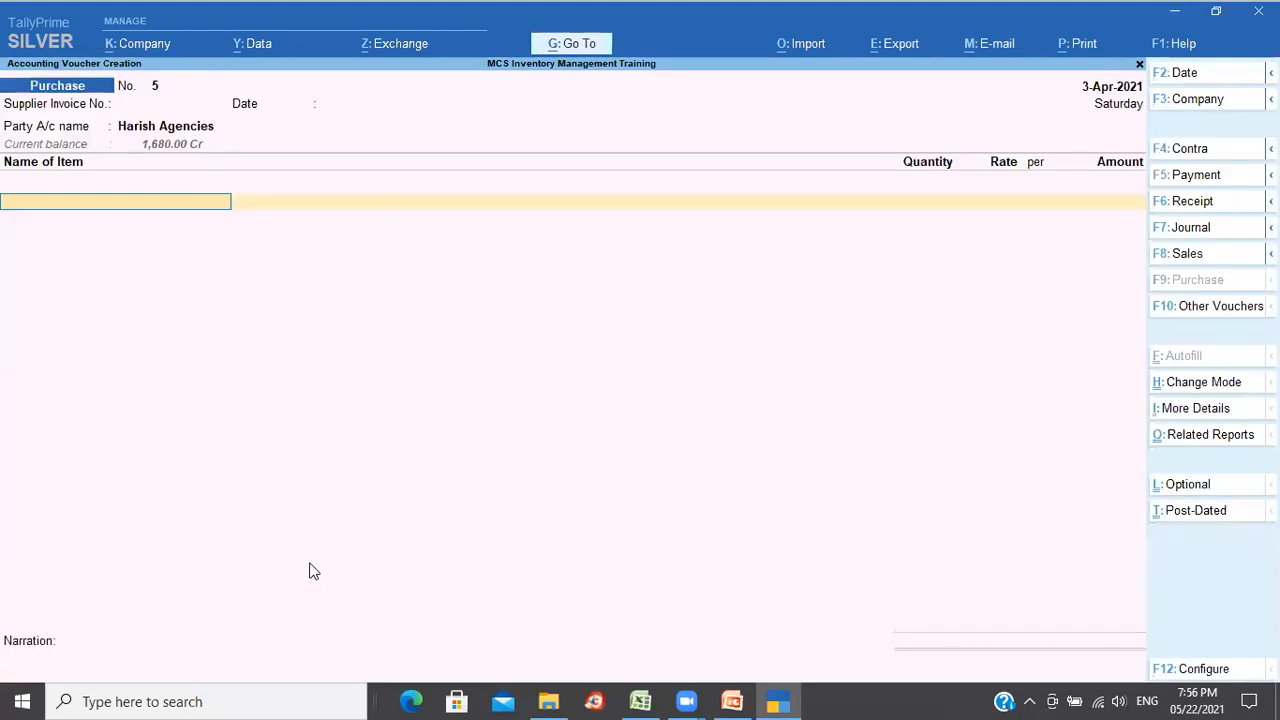
# Step: Add 100 Colgate Toothpaste 100GMS at the auto-filled rate 26 under Local Purchase
pyautogui.write('C')
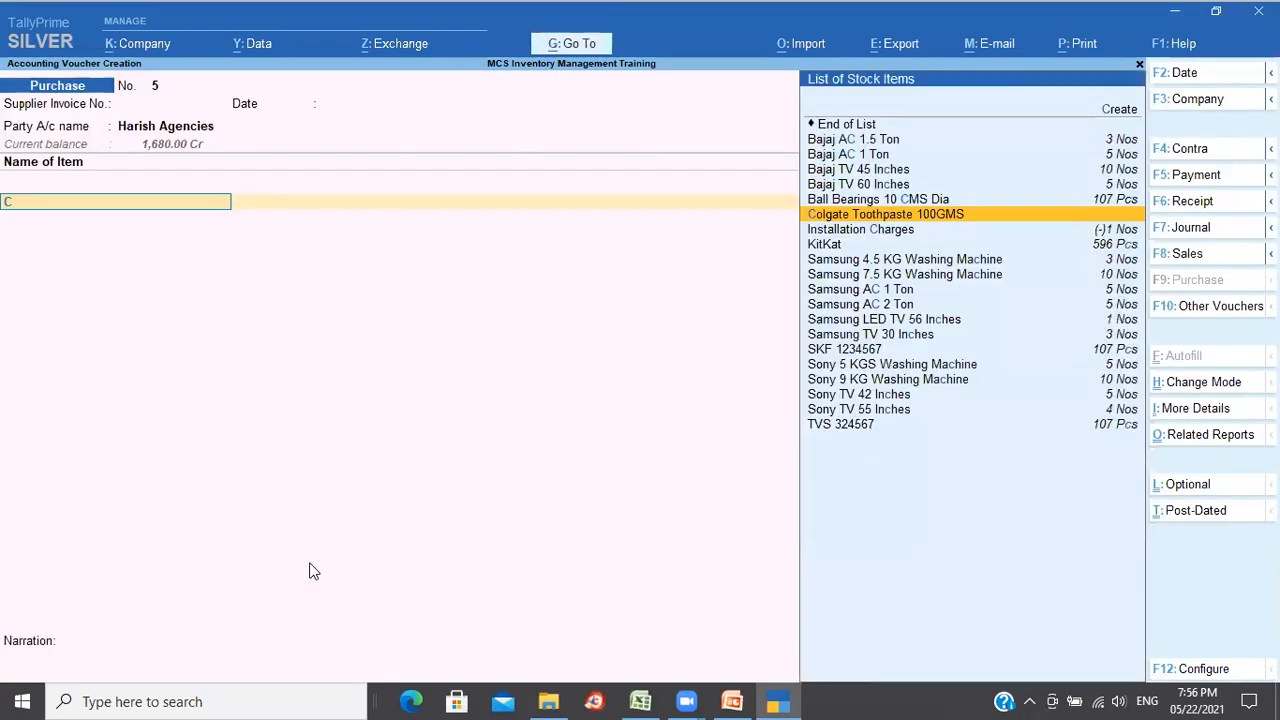
pyautogui.press('Return')
pyautogui.press('Return')
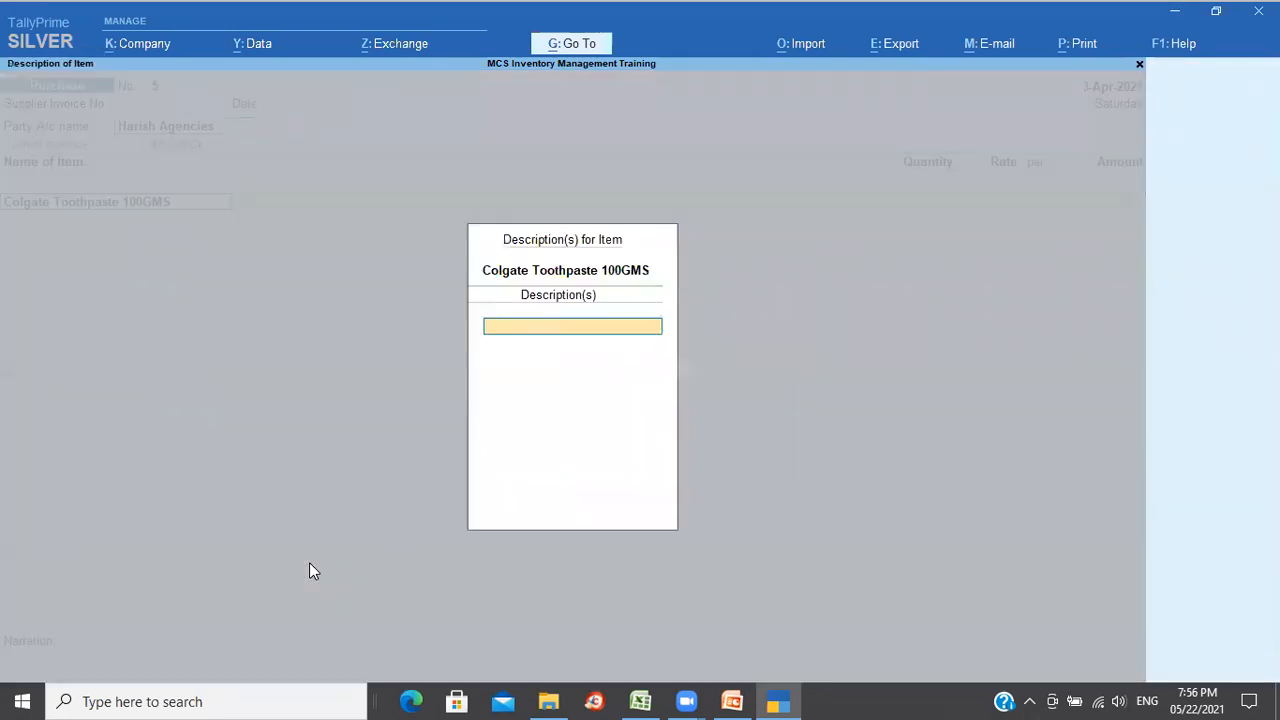
pyautogui.write('100')
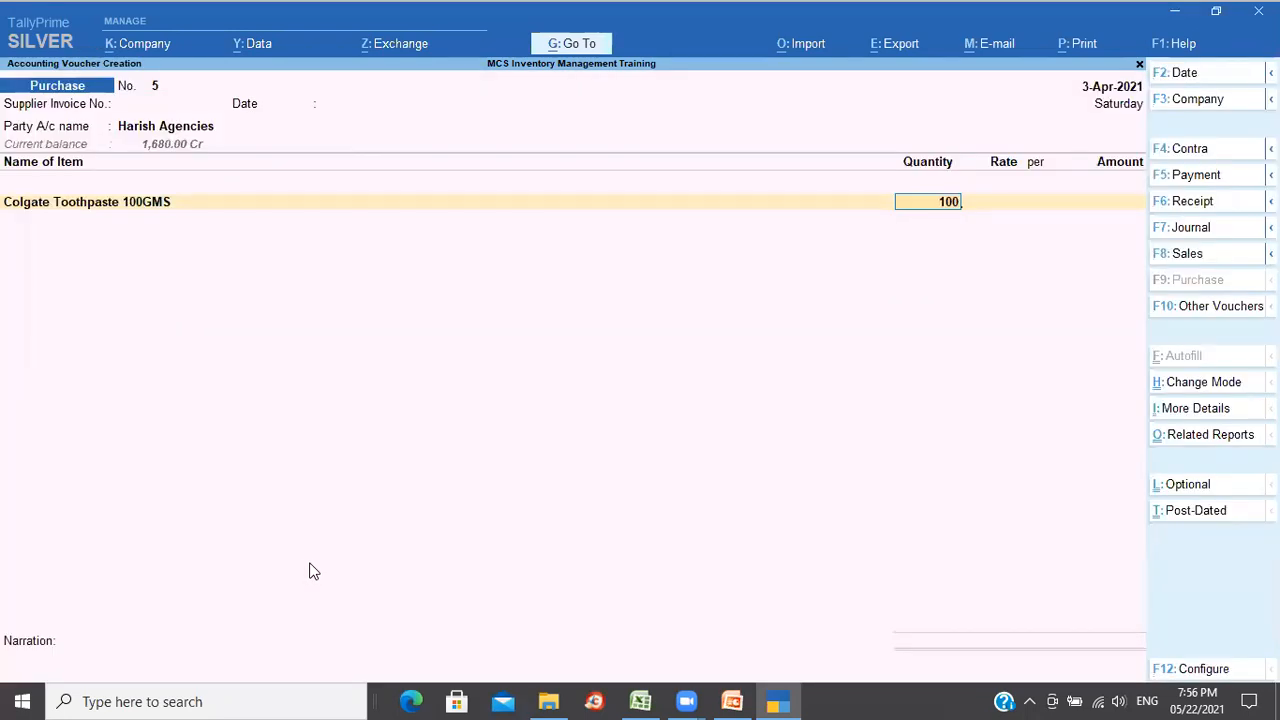
pyautogui.press('Return')
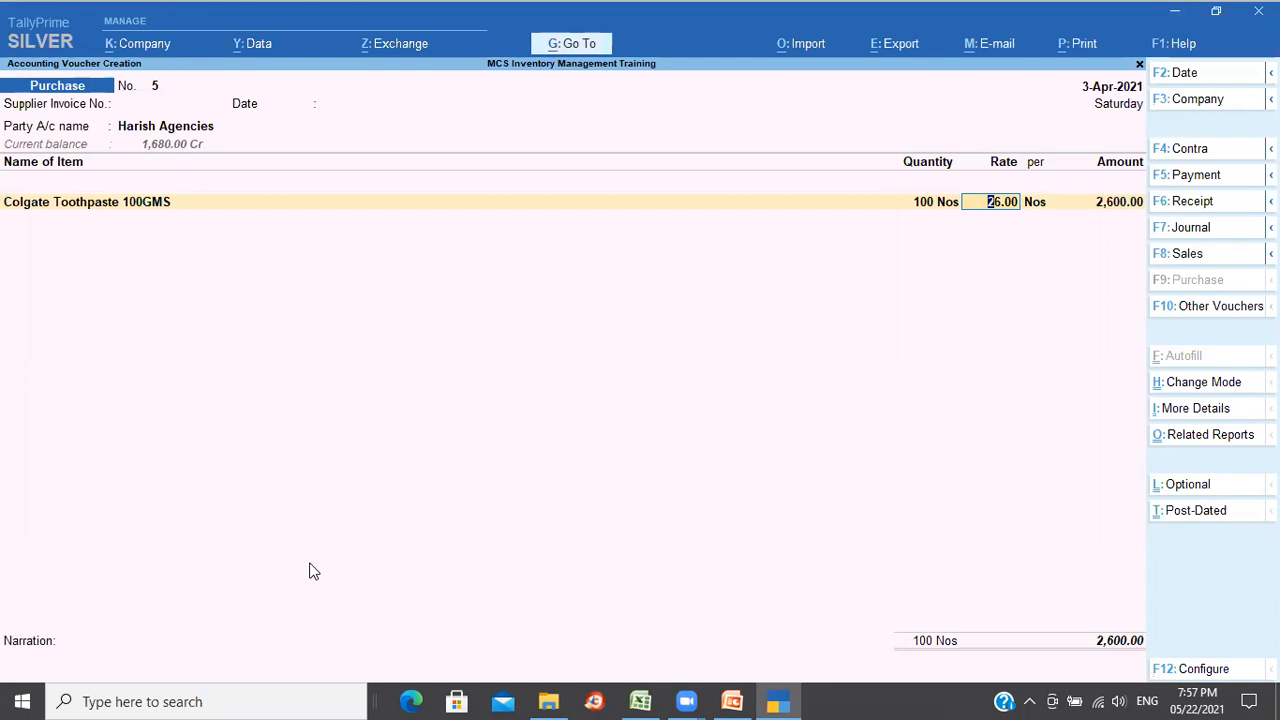
pyautogui.press('Return')
pyautogui.press('Return')
pyautogui.press('Return')
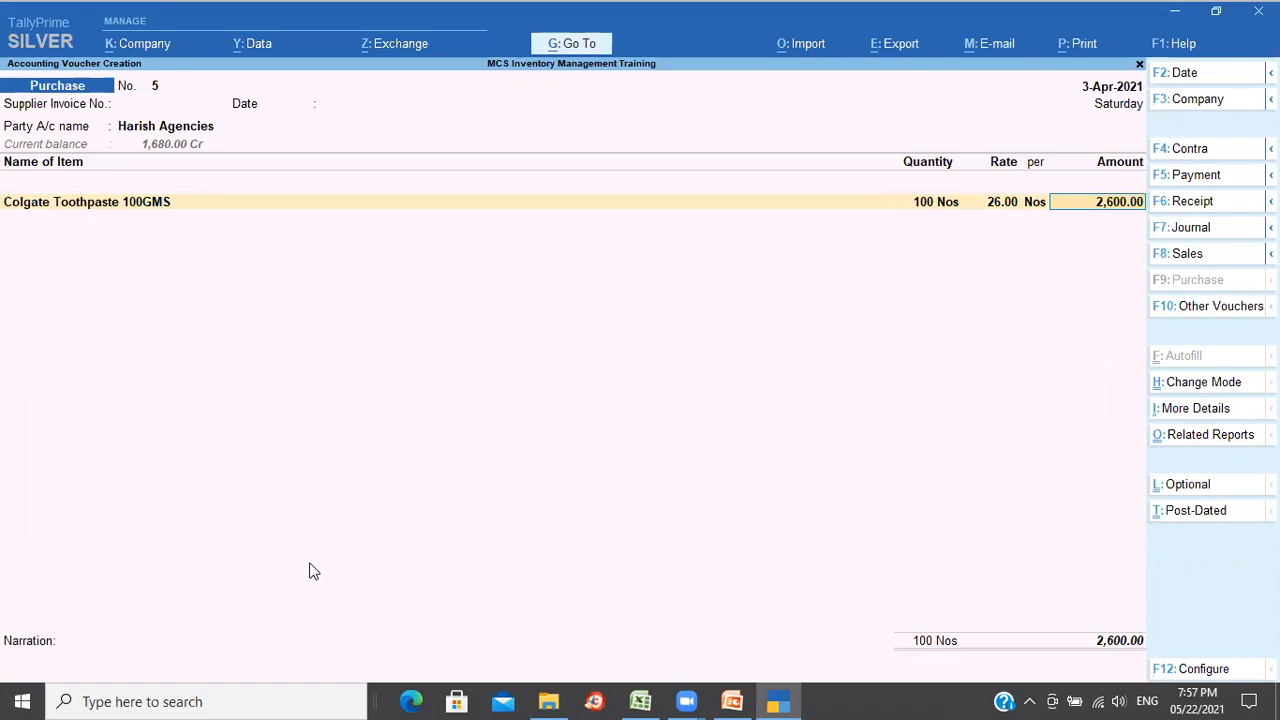
pyautogui.press('Return')
# Step: Add Input CGST and Input SGST ledgers at 156.00 each
pyautogui.press('Return')
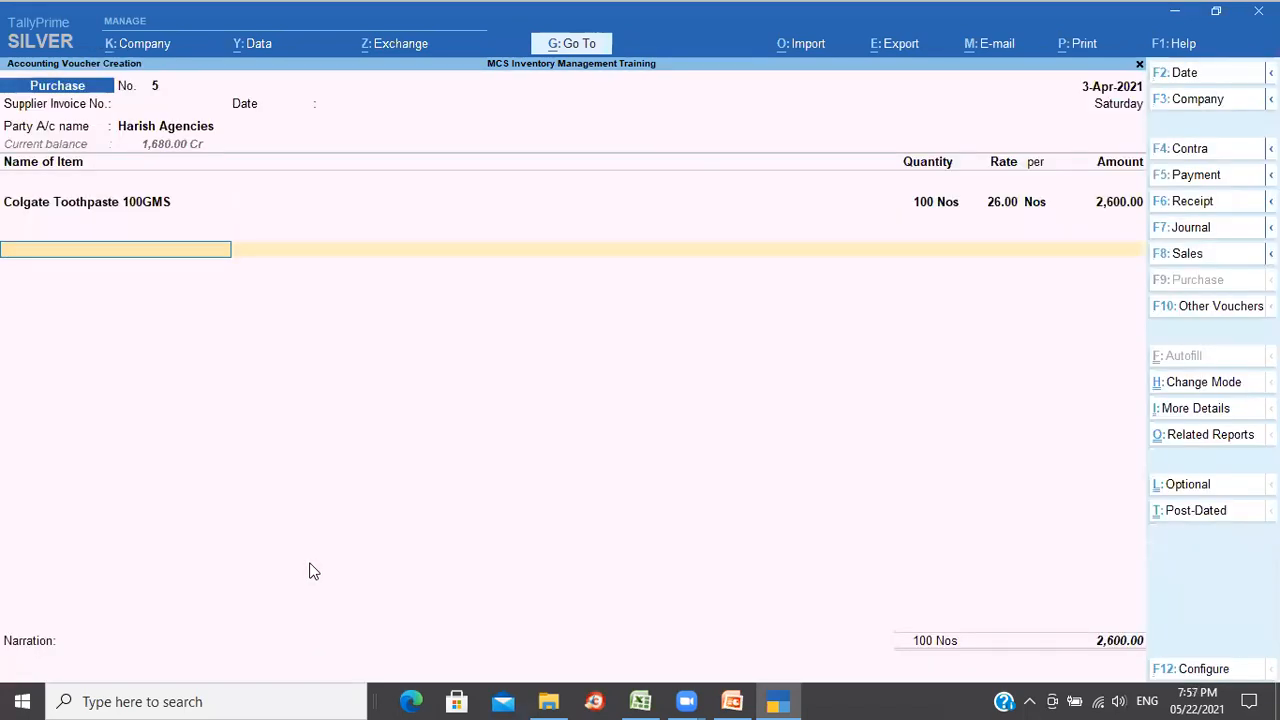
pyautogui.write('in')
pyautogui.press('Return')
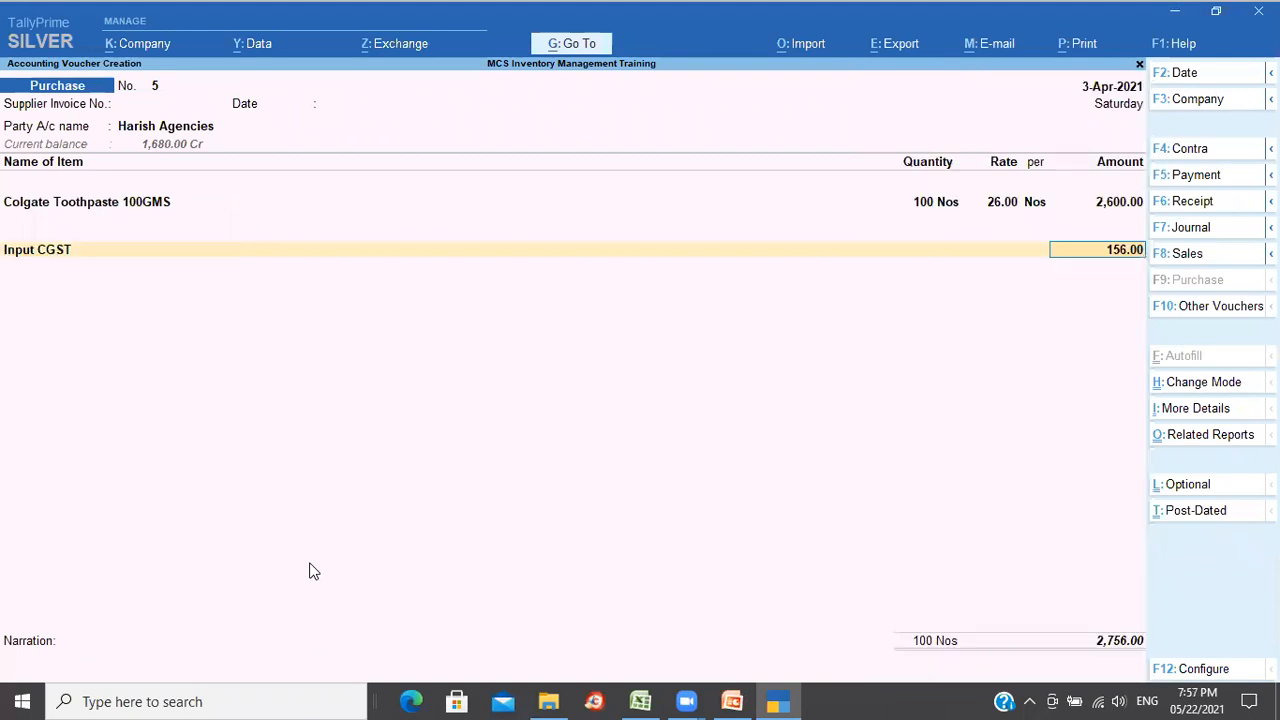
pyautogui.press('Return')
pyautogui.write('Inp')
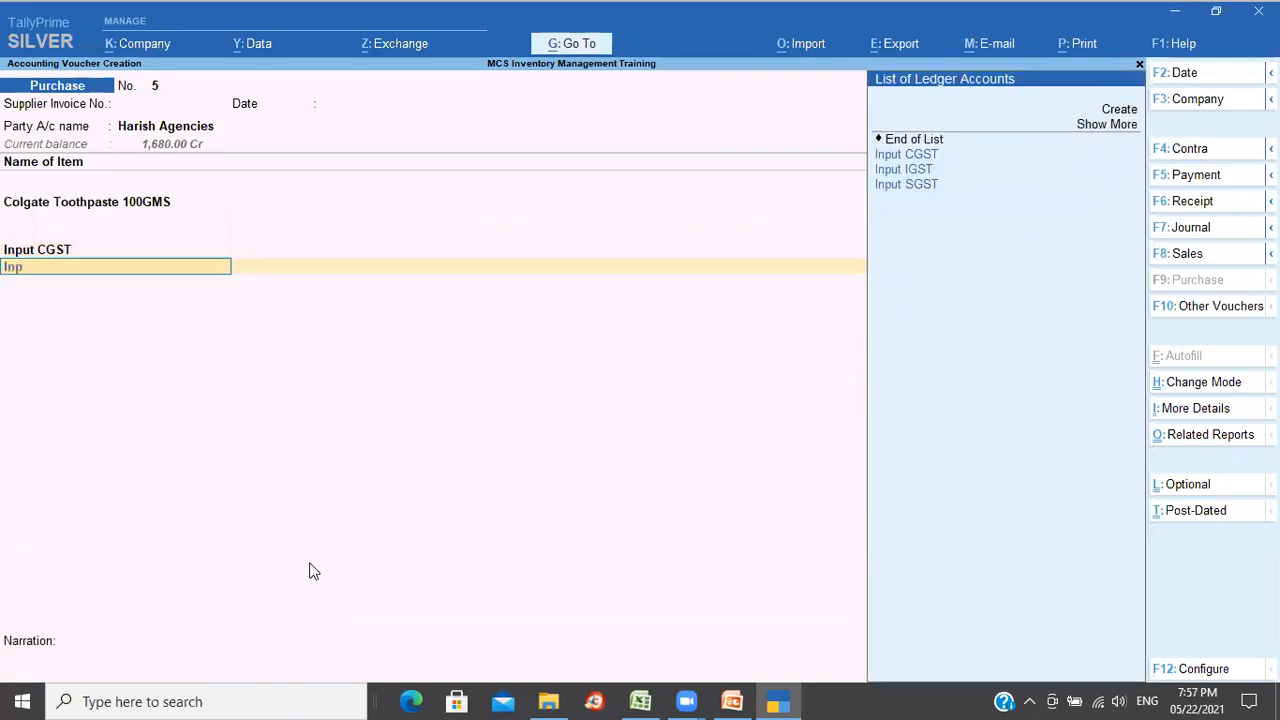
pyautogui.press('Down')
pyautogui.press('Down')
pyautogui.press('Return')
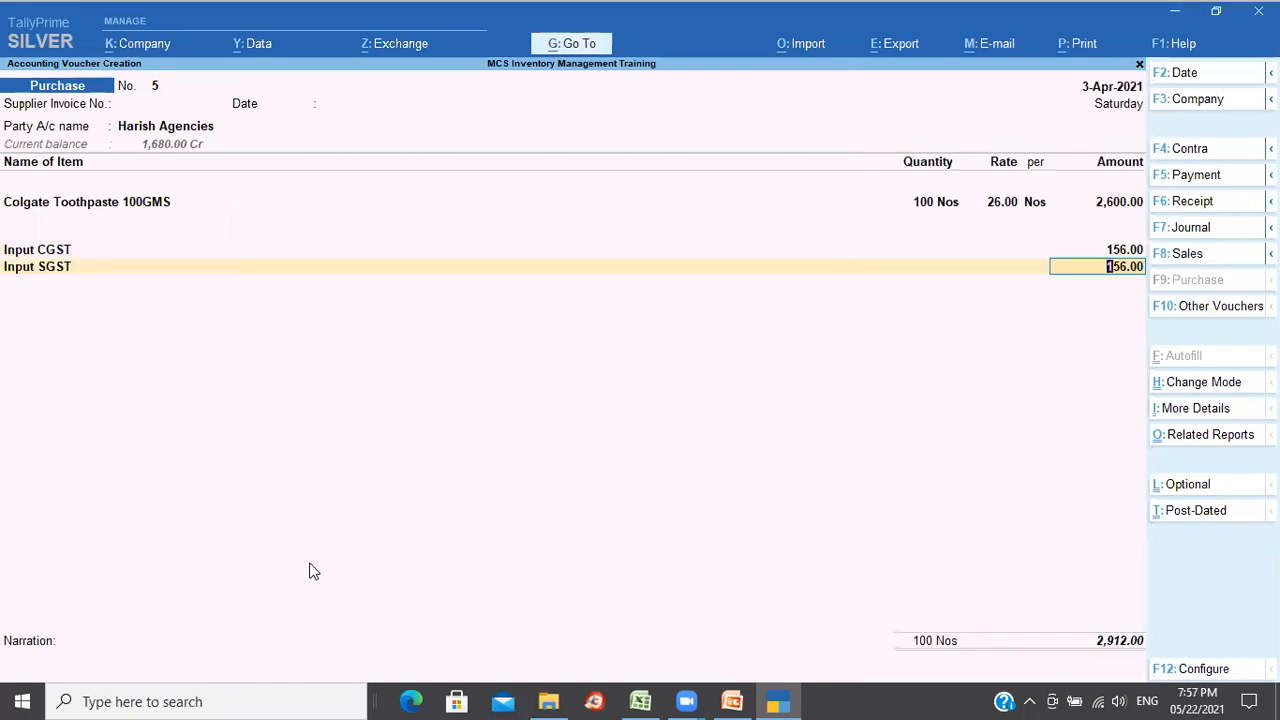
pyautogui.press('Return')
# Step: Fill in bill-wise details with 30 days credit, save purchase No. 5 totalling 2,912.00, and review it
pyautogui.press('Return')
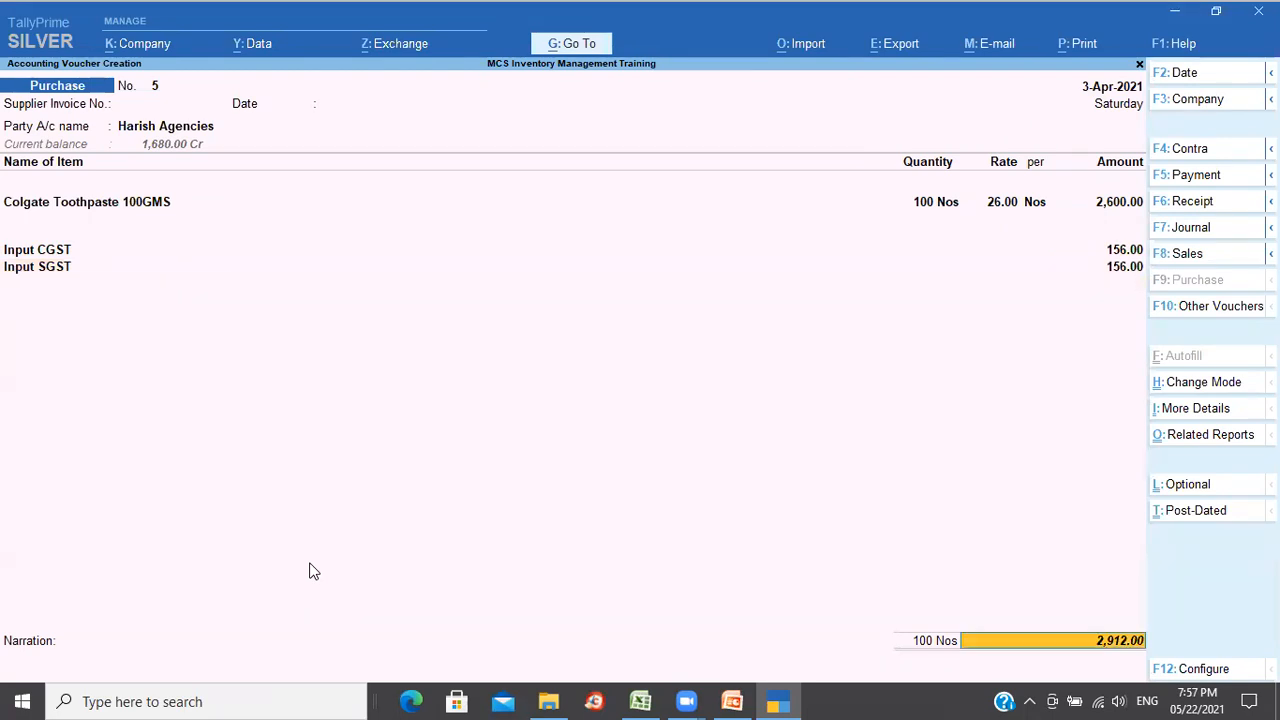
pyautogui.press('Return')
pyautogui.press('Return')
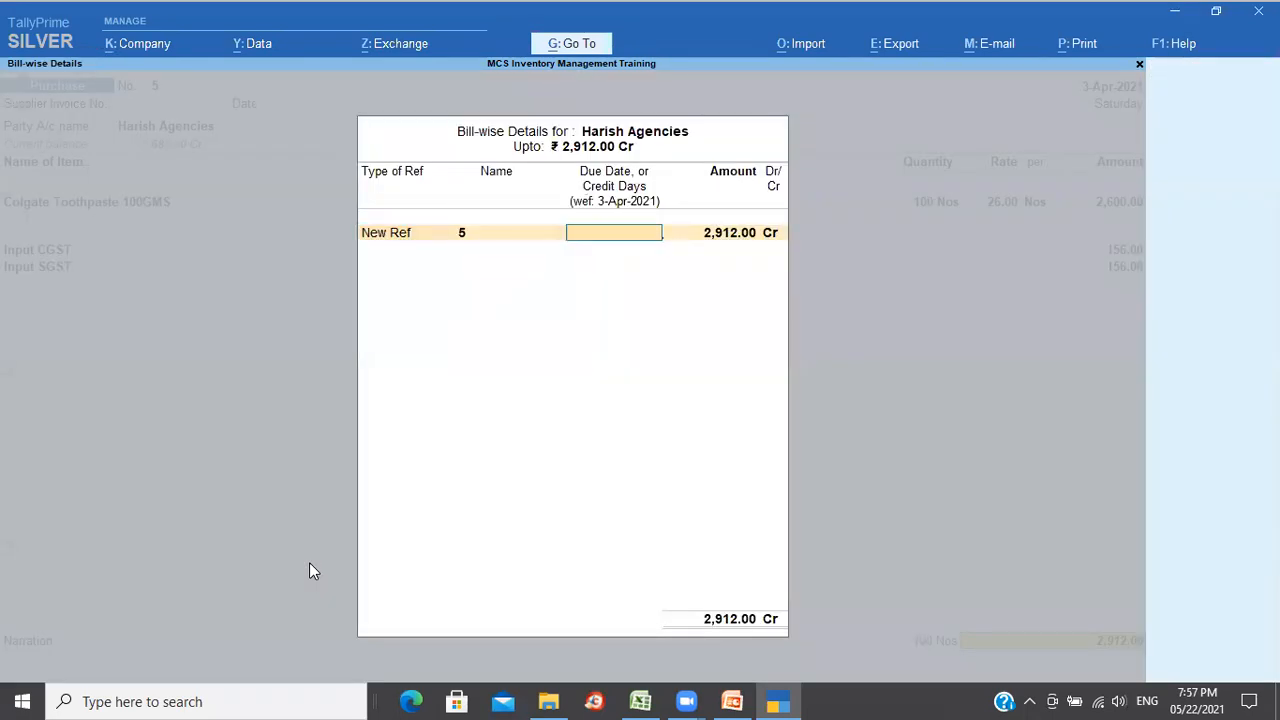
pyautogui.write('30')
pyautogui.press('Return')
pyautogui.press('Return')
pyautogui.press('Return')
pyautogui.write('test')
pyautogui.press('Return')
pyautogui.press('Return')
pyautogui.press('pageup')
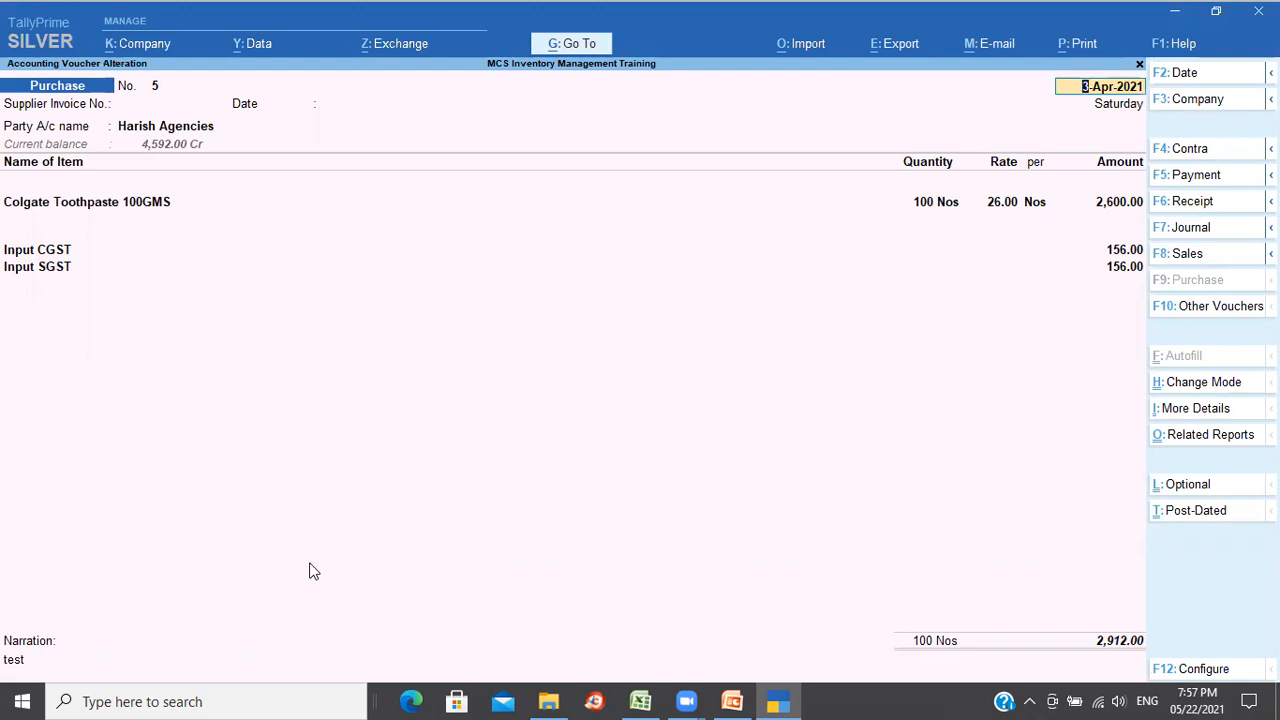
pyautogui.press('BackSpace')
pyautogui.press('pagedown')
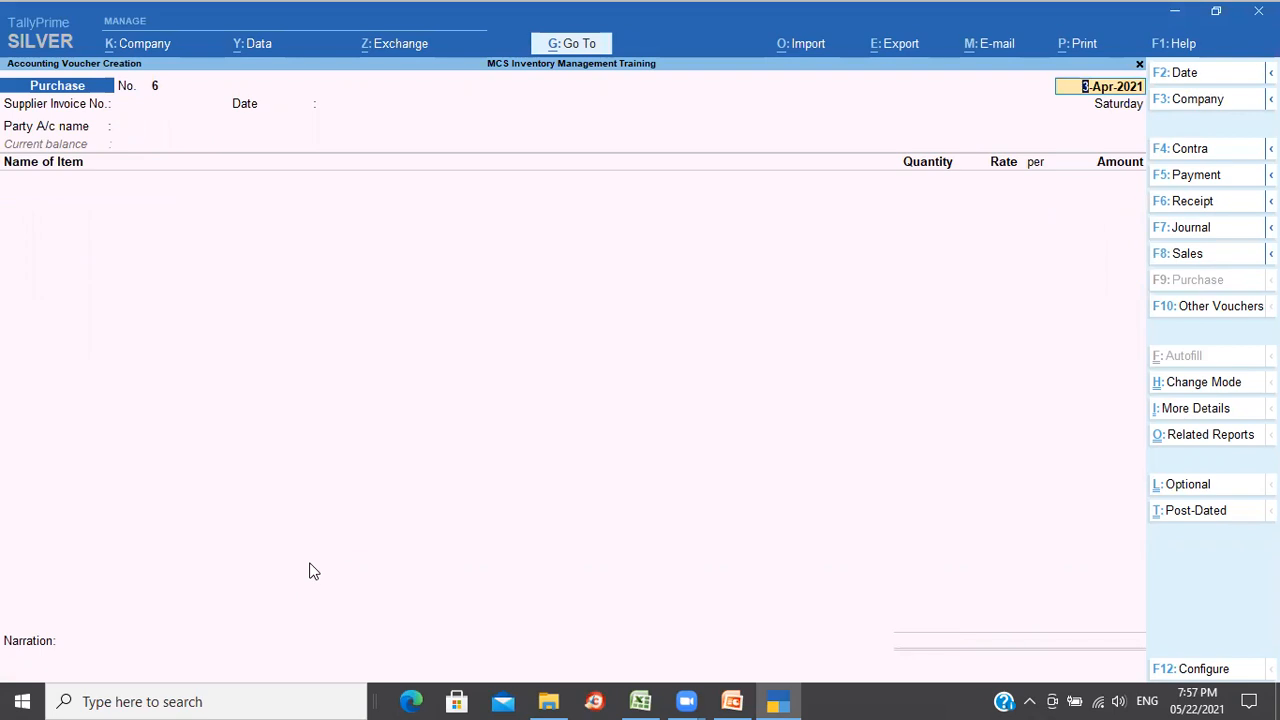
# Step: Switch to a Sales voucher with Cash as the party
pyautogui.press('F8')
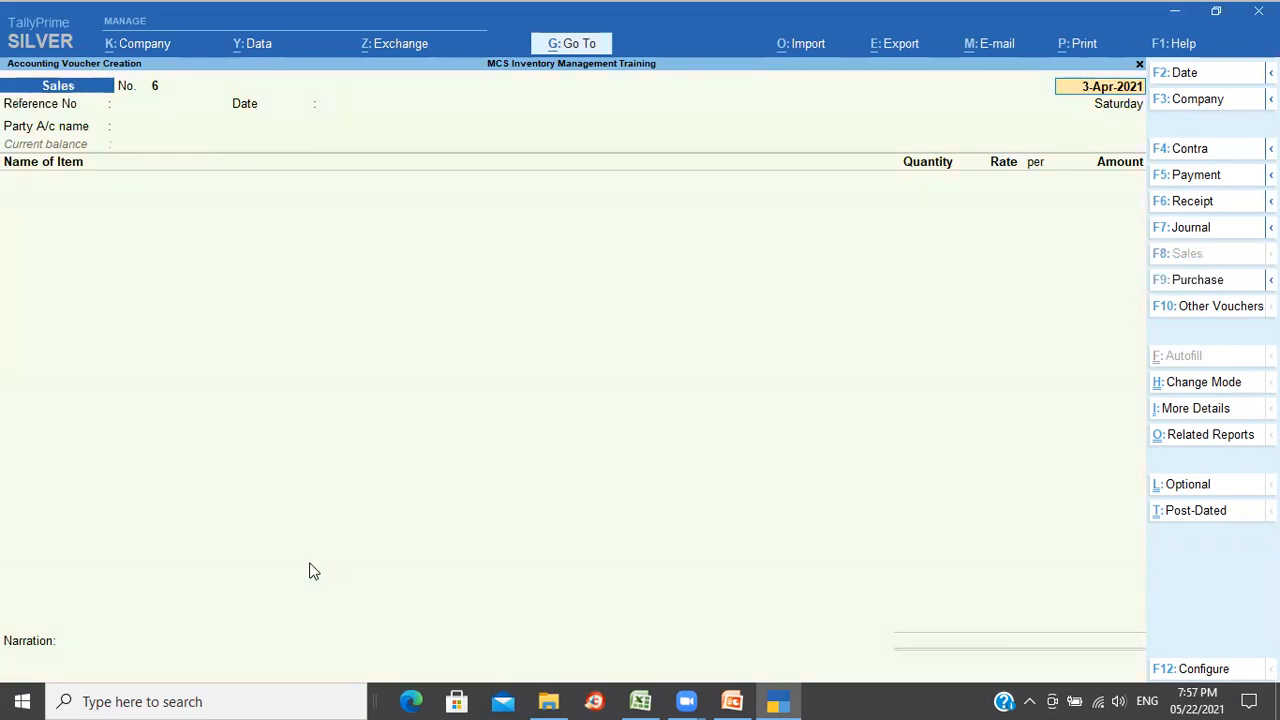
pyautogui.press('Return')
pyautogui.press('Return')
pyautogui.press('Return')
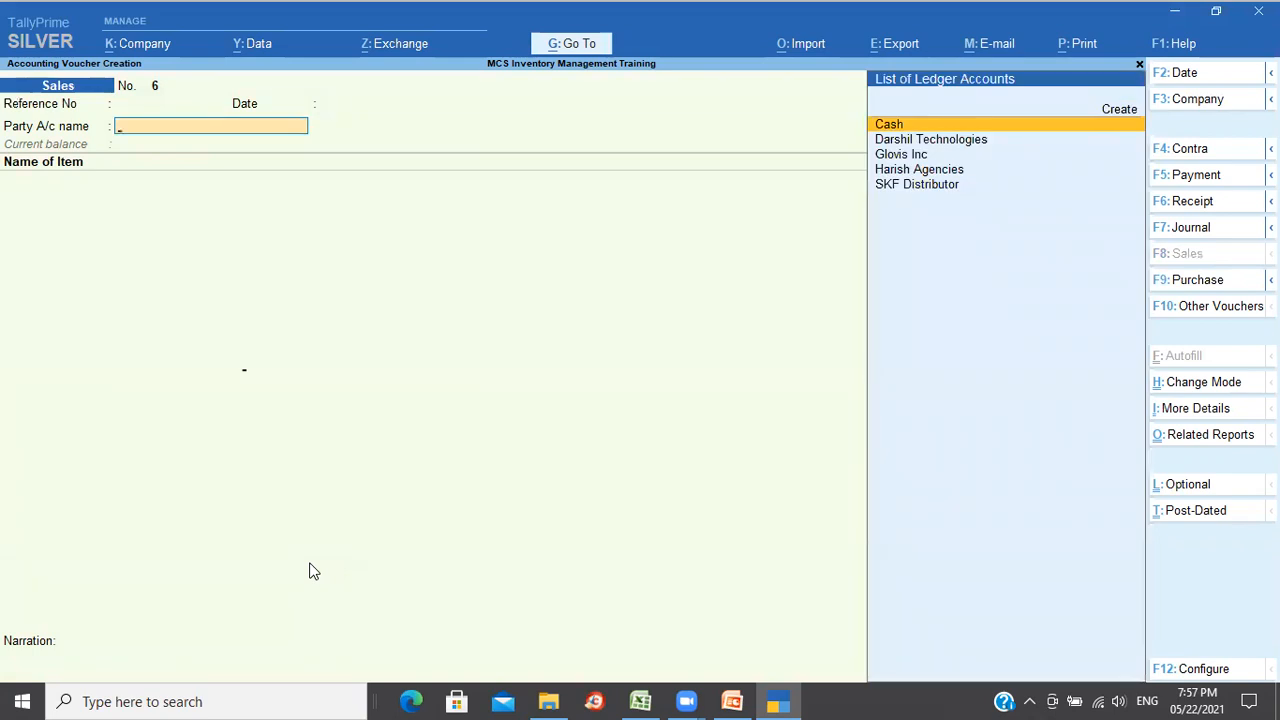
pyautogui.press('Return')
pyautogui.hotkey('ctrl', 'a')
pyautogui.hotkey('ctrl', 'a')
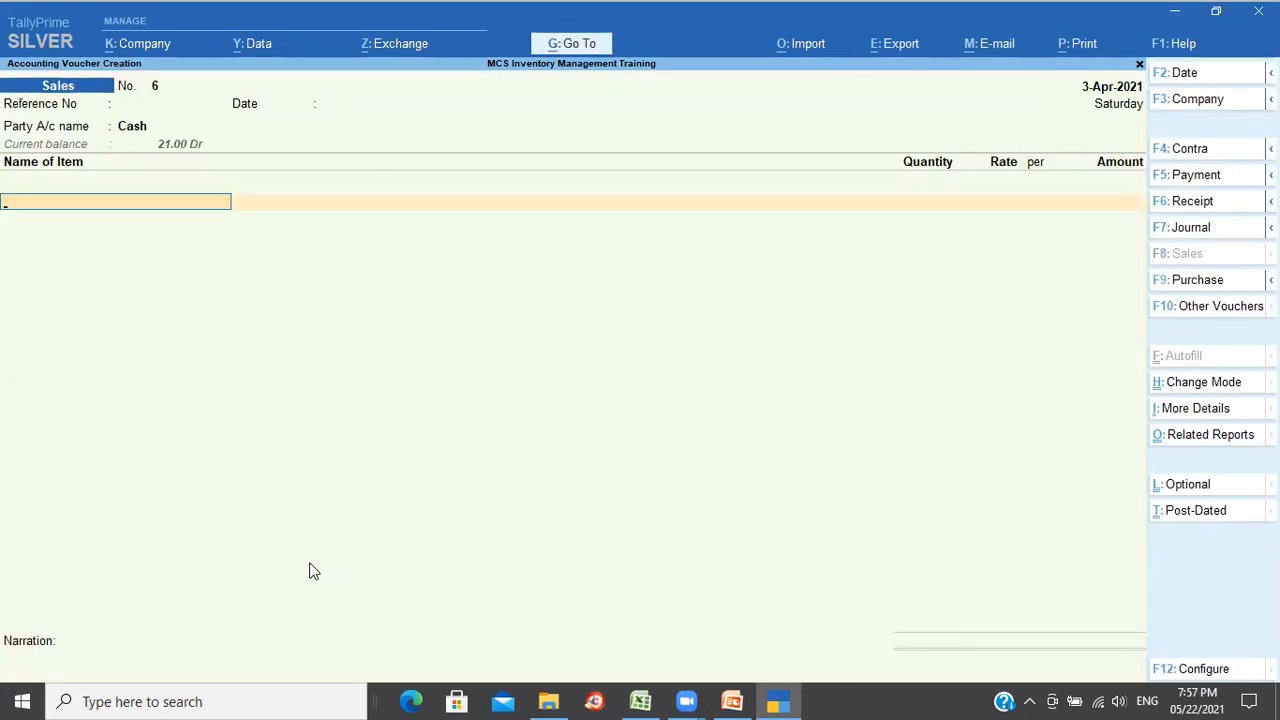
# Step: Add 1 Colgate Toothpaste 100GMS at the auto-filled rate of 35.00
pyautogui.write('co')
pyautogui.press('Return')
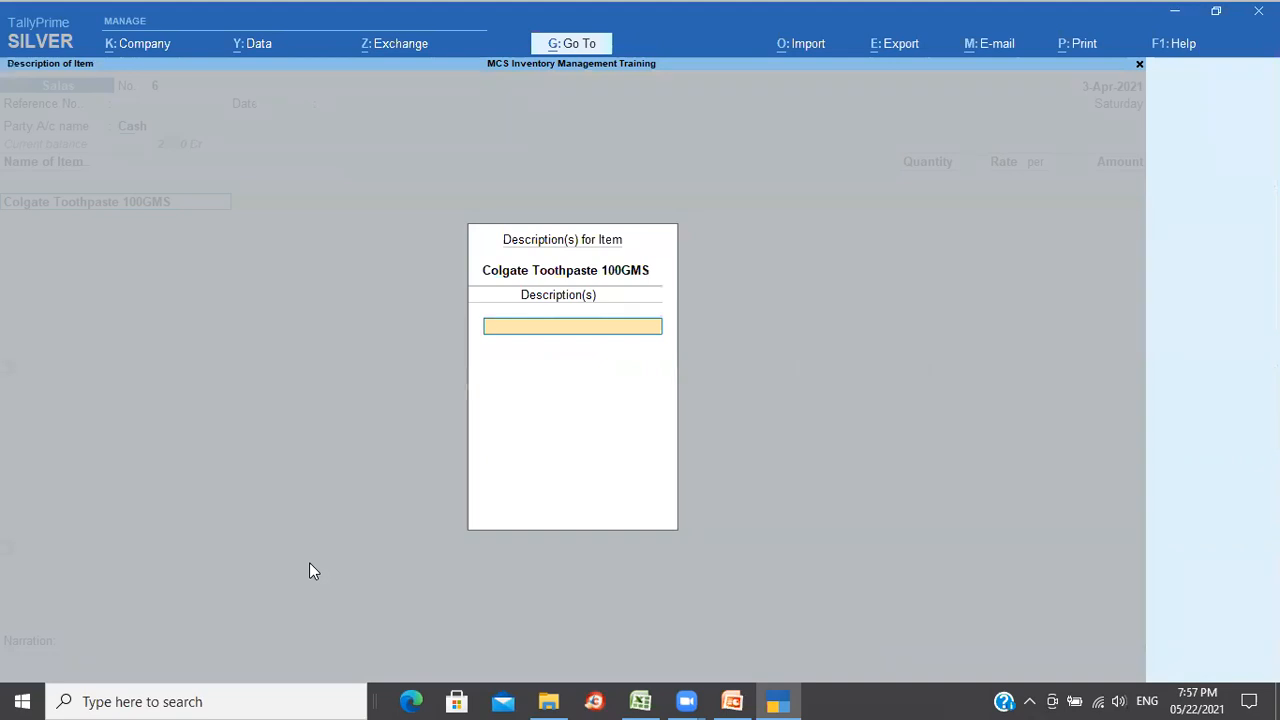
pyautogui.press('Return')
pyautogui.write('1')
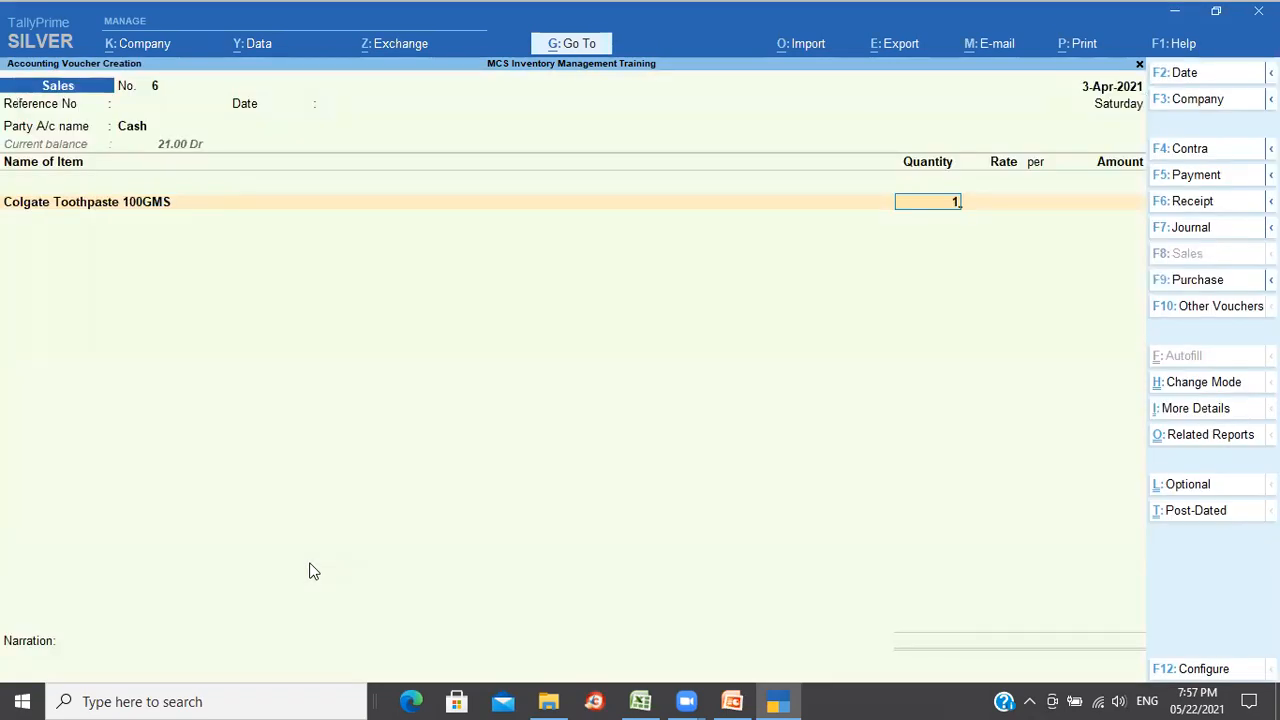
pyautogui.press('Return')
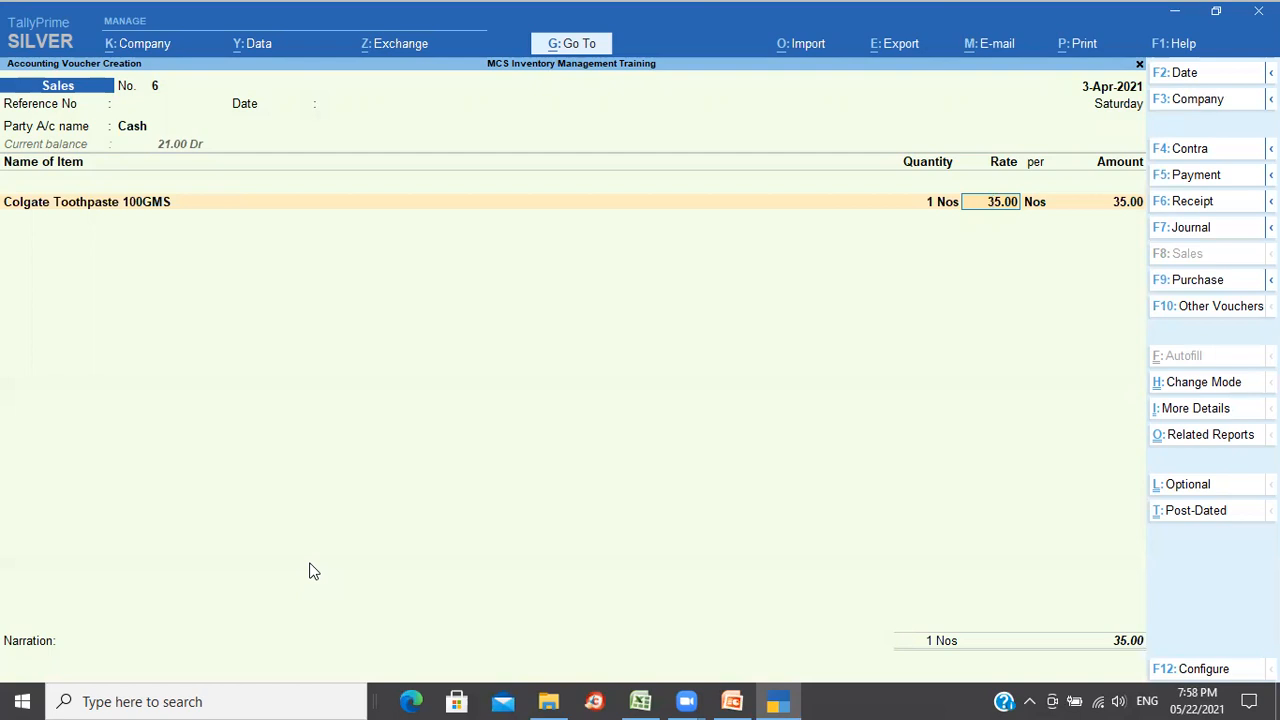
pyautogui.press('Return')
pyautogui.press('Return')
pyautogui.press('Return')
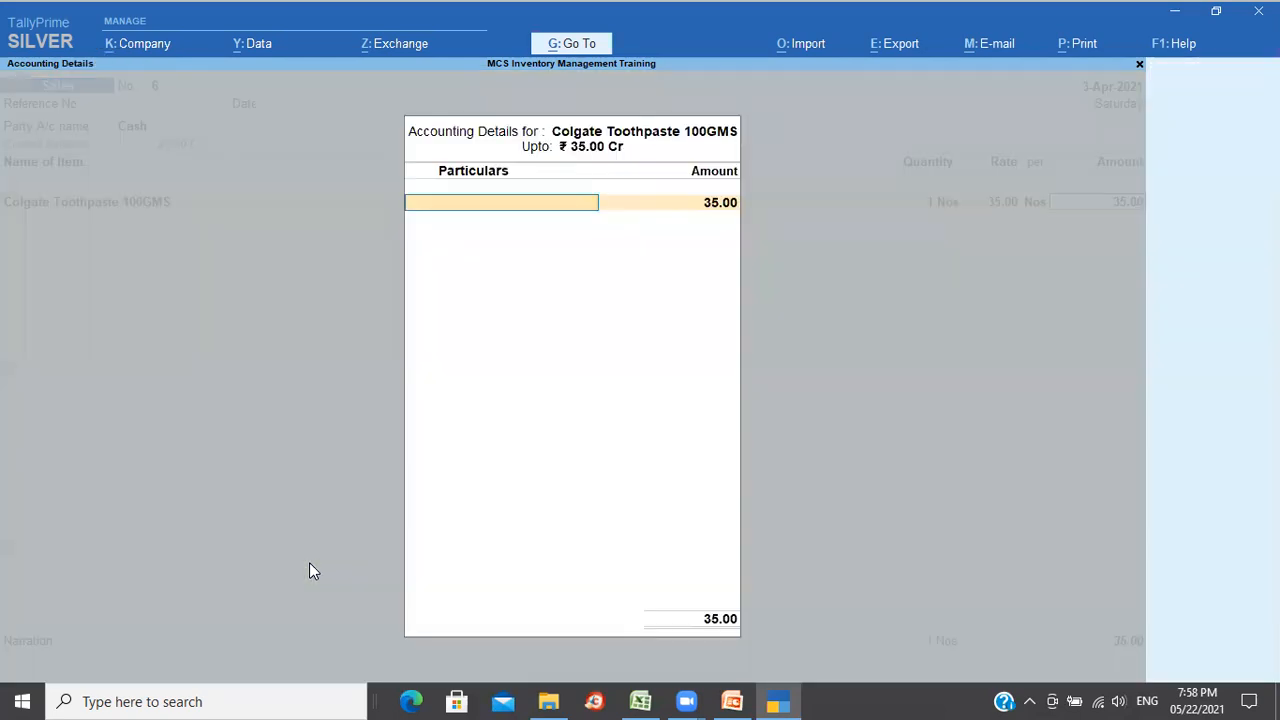
# Step: Allocate to Local Sales, add Output CGST and SGST at 2.10 each, narration 'test'
pyautogui.press('Return')
pyautogui.press('Return')
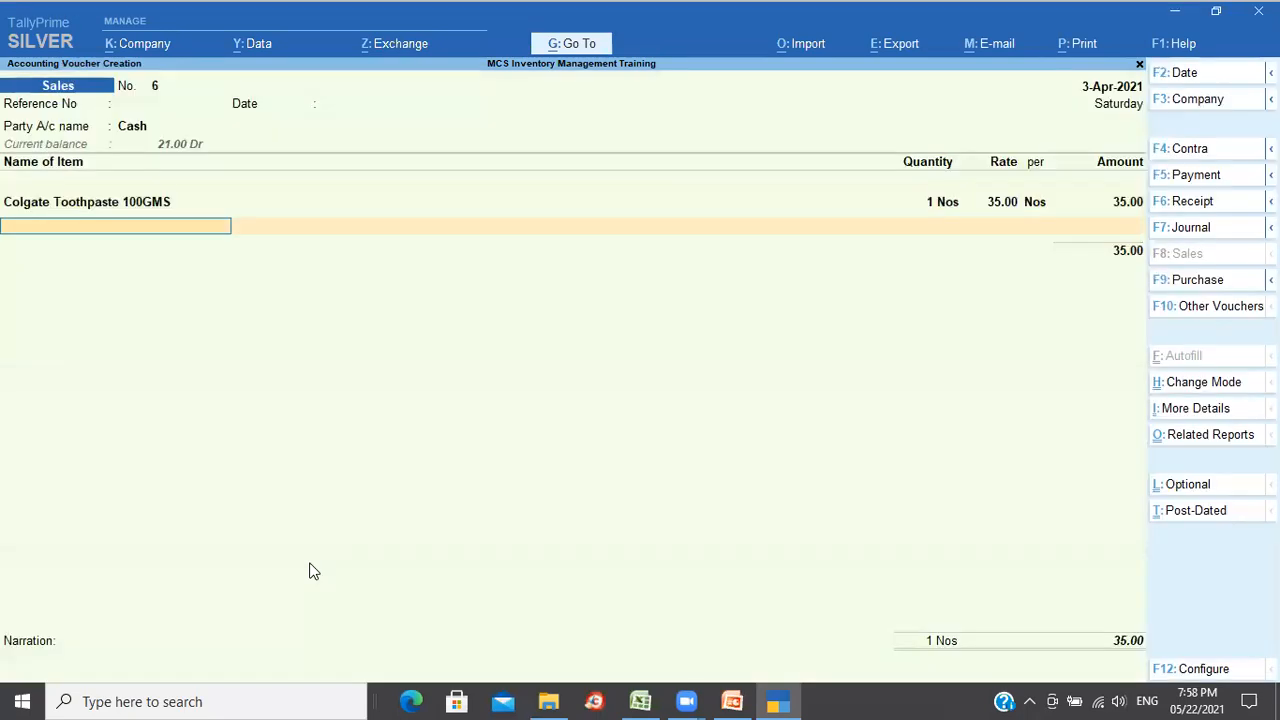
pyautogui.press('Return')
pyautogui.press('Return')
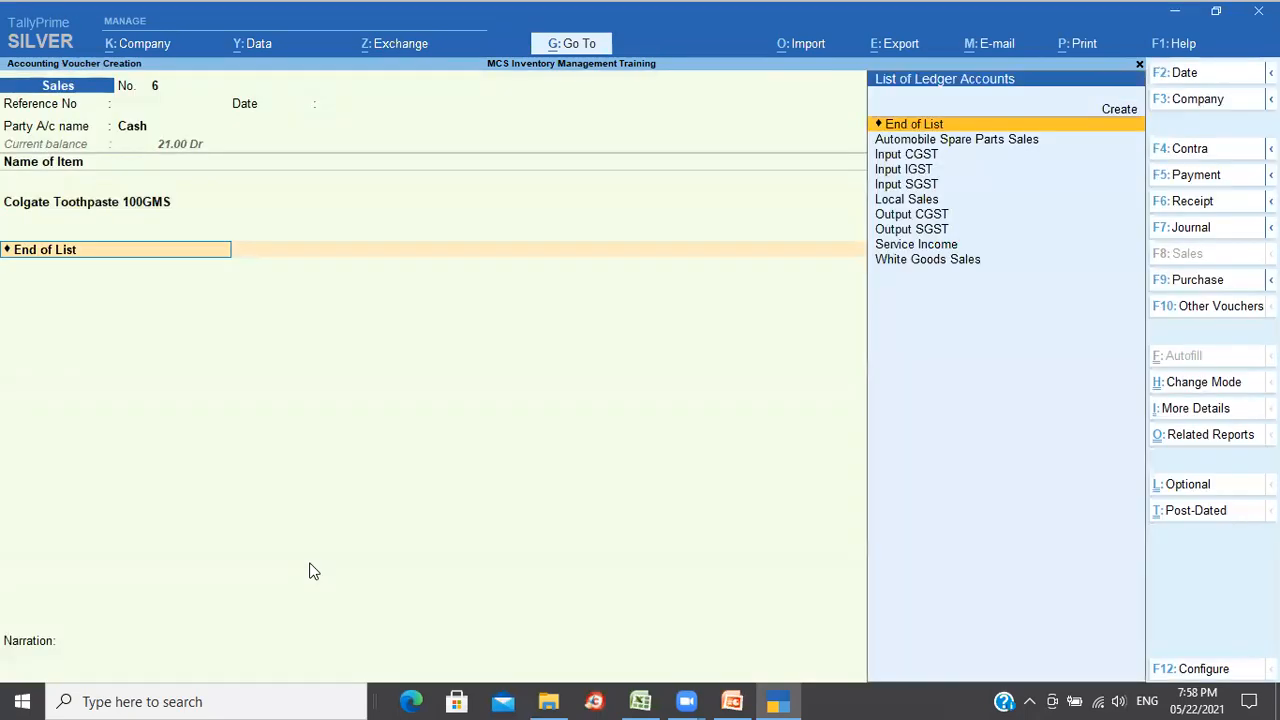
pyautogui.press('Down')
pyautogui.press('Down')
pyautogui.press('Down')
pyautogui.press('Down')
pyautogui.press('Down')
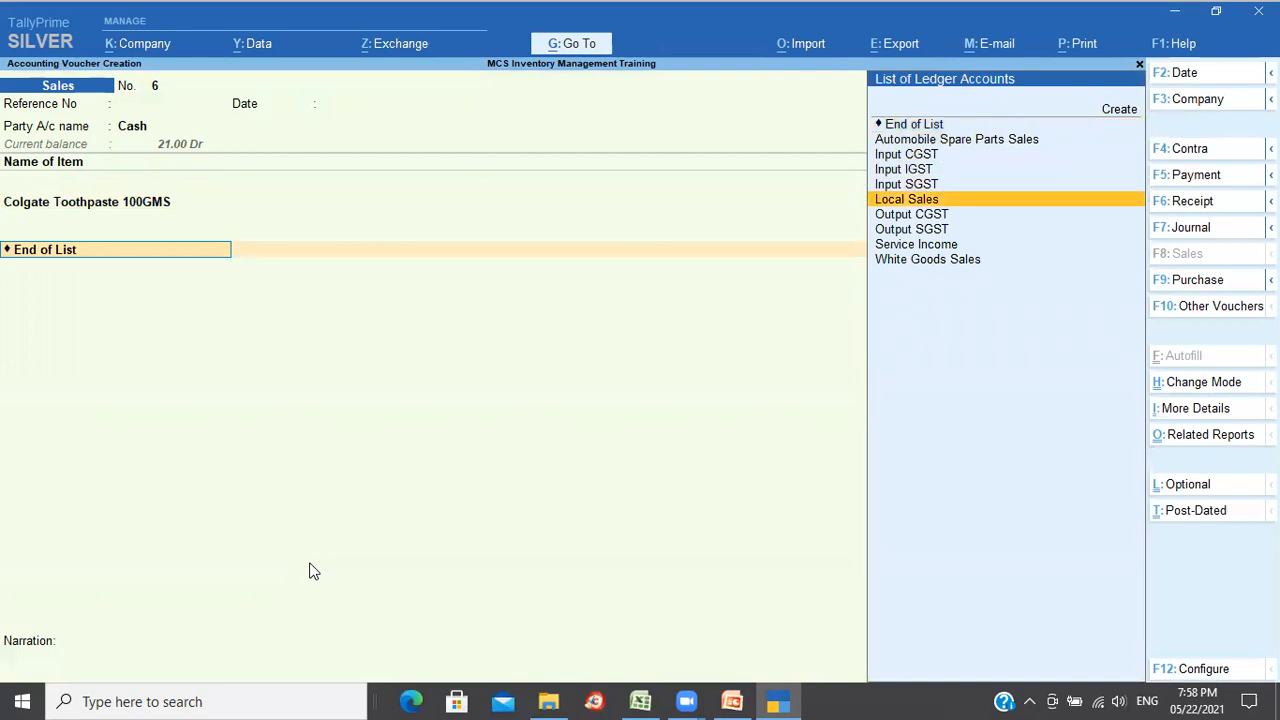
pyautogui.press('Return')
pyautogui.press('Return')
pyautogui.write('out')
pyautogui.press('Down')
pyautogui.press('Return')
pyautogui.press('Return')
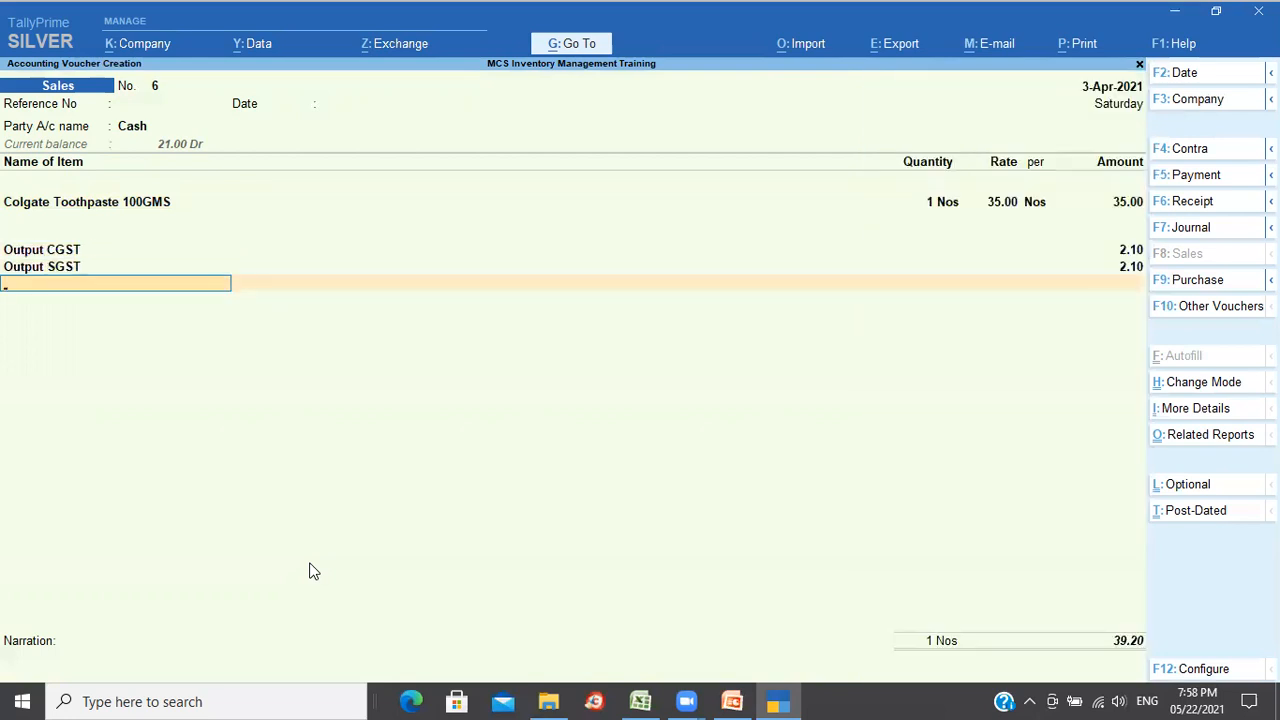
pyautogui.press('Return')
pyautogui.press('Return')
pyautogui.write('test')
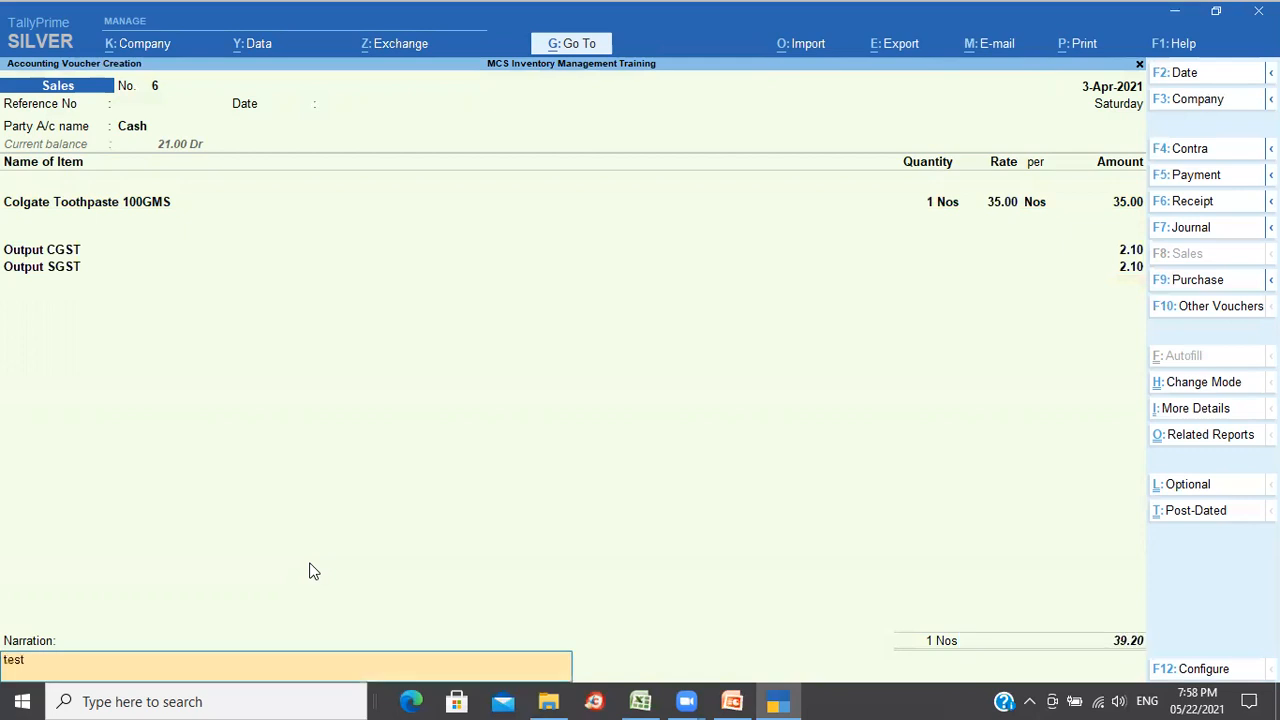
pyautogui.press('Return')
pyautogui.press('Return')
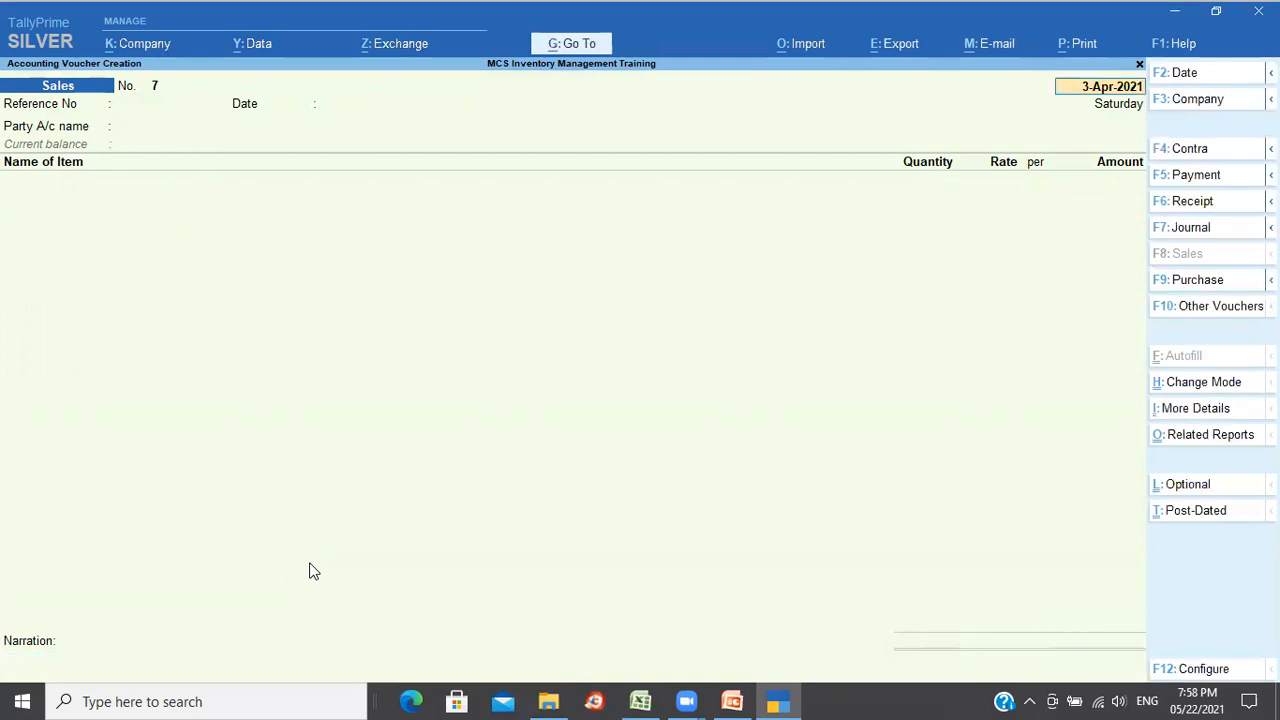
# Step: Date the next sales voucher 2-May-2021 with Cash as the party
pyautogui.press('F2')
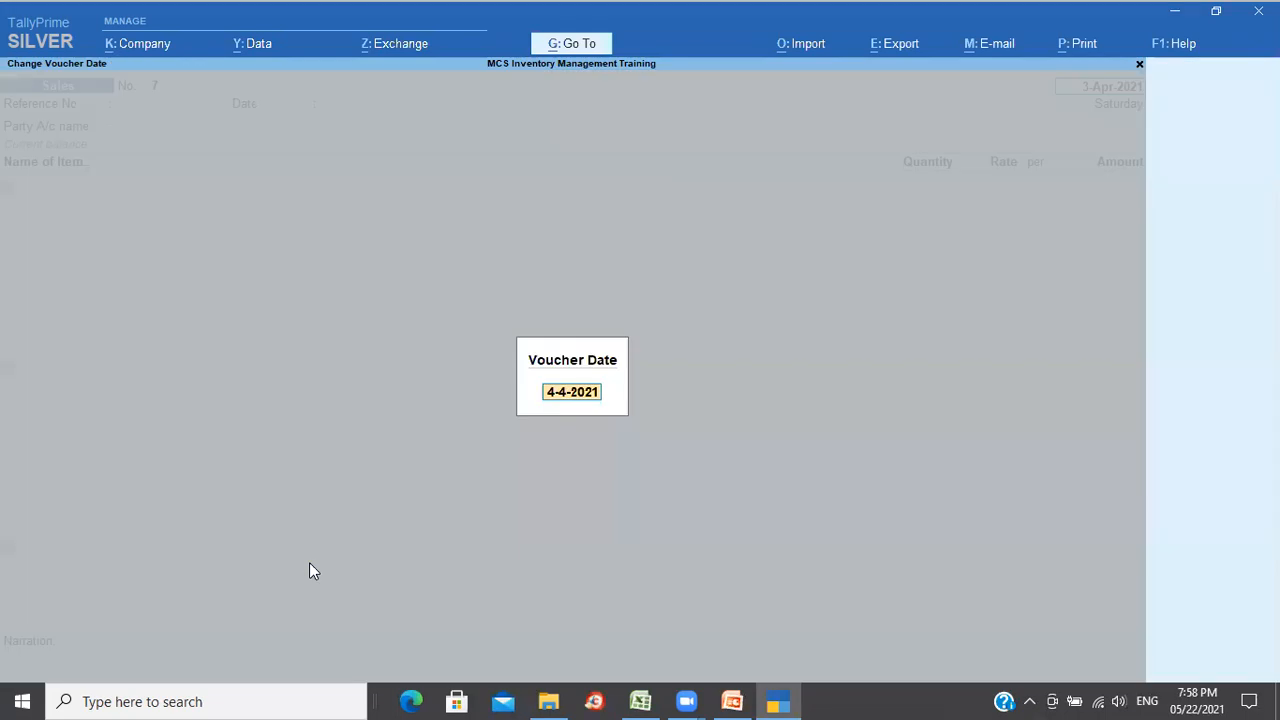
pyautogui.write('2.5')
pyautogui.press('Return')
pyautogui.press('Return')
pyautogui.press('Return')
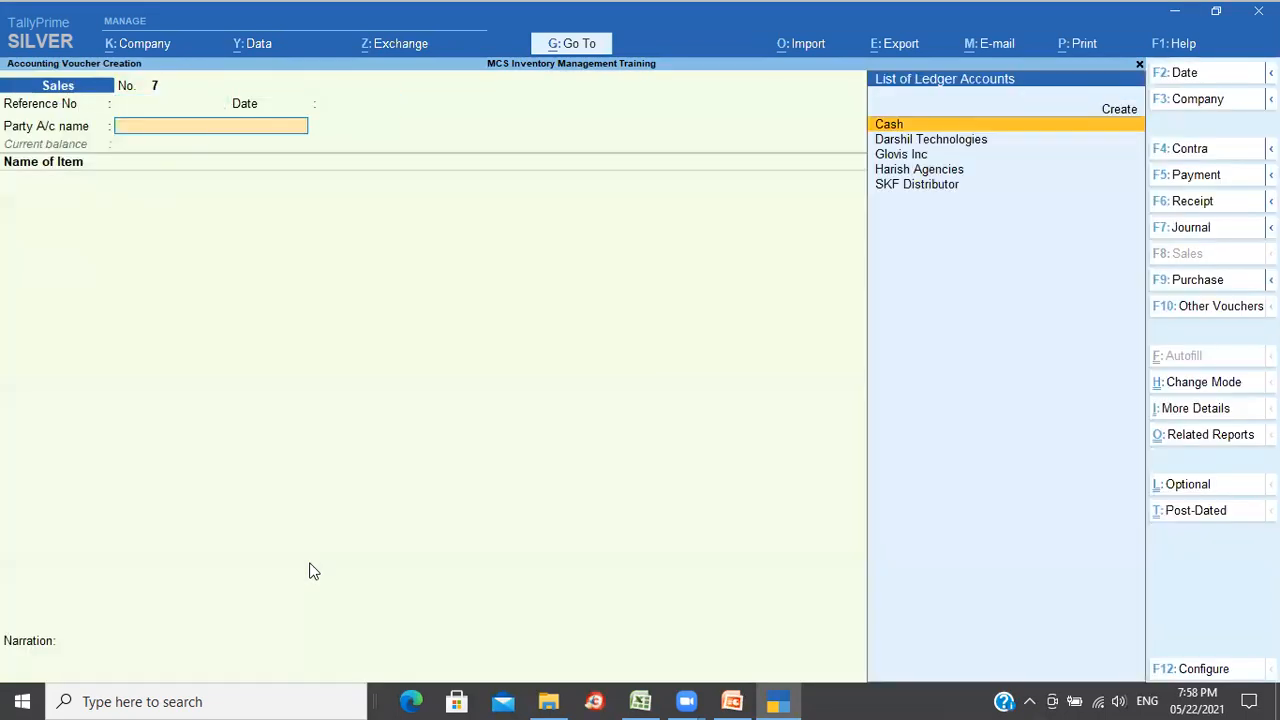
pyautogui.press('Return')
pyautogui.hotkey('ctrl', 'a')
pyautogui.hotkey('ctrl', 'a')
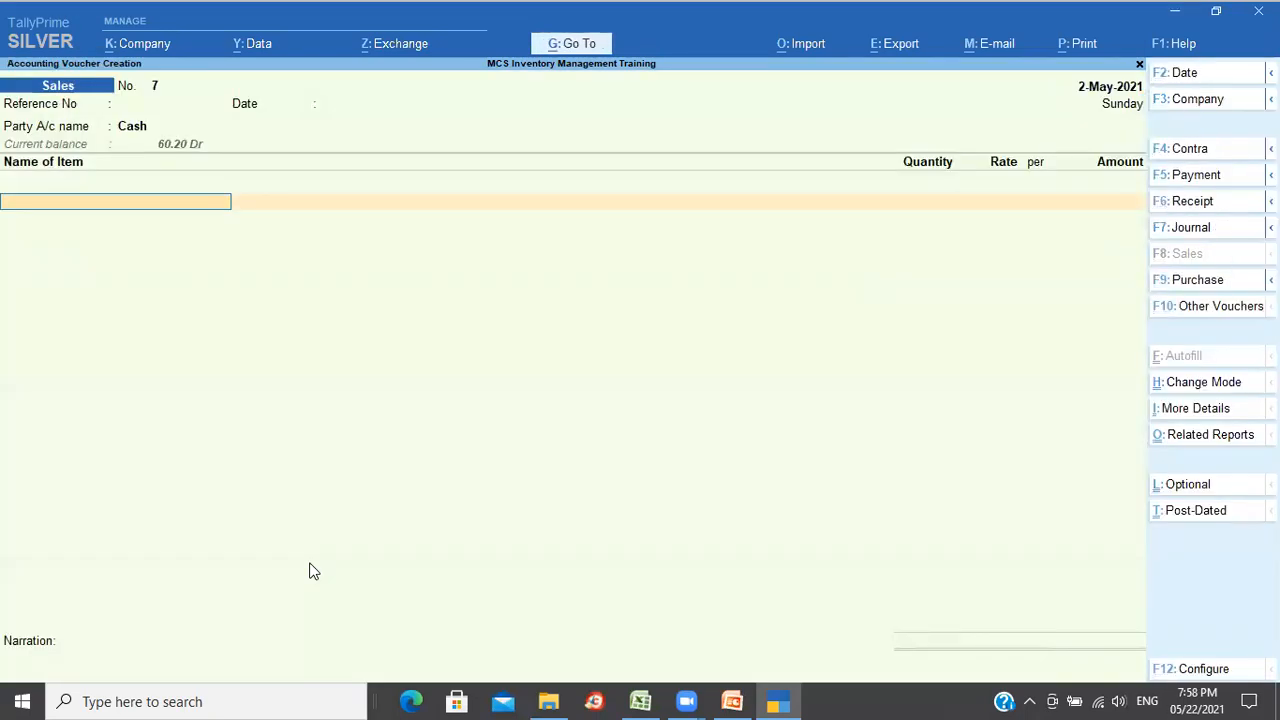
pyautogui.write('Col')
# Step: Add 1 Colgate Toothpaste 100GMS at the auto-filled rate of 39.00
pyautogui.press('Return')
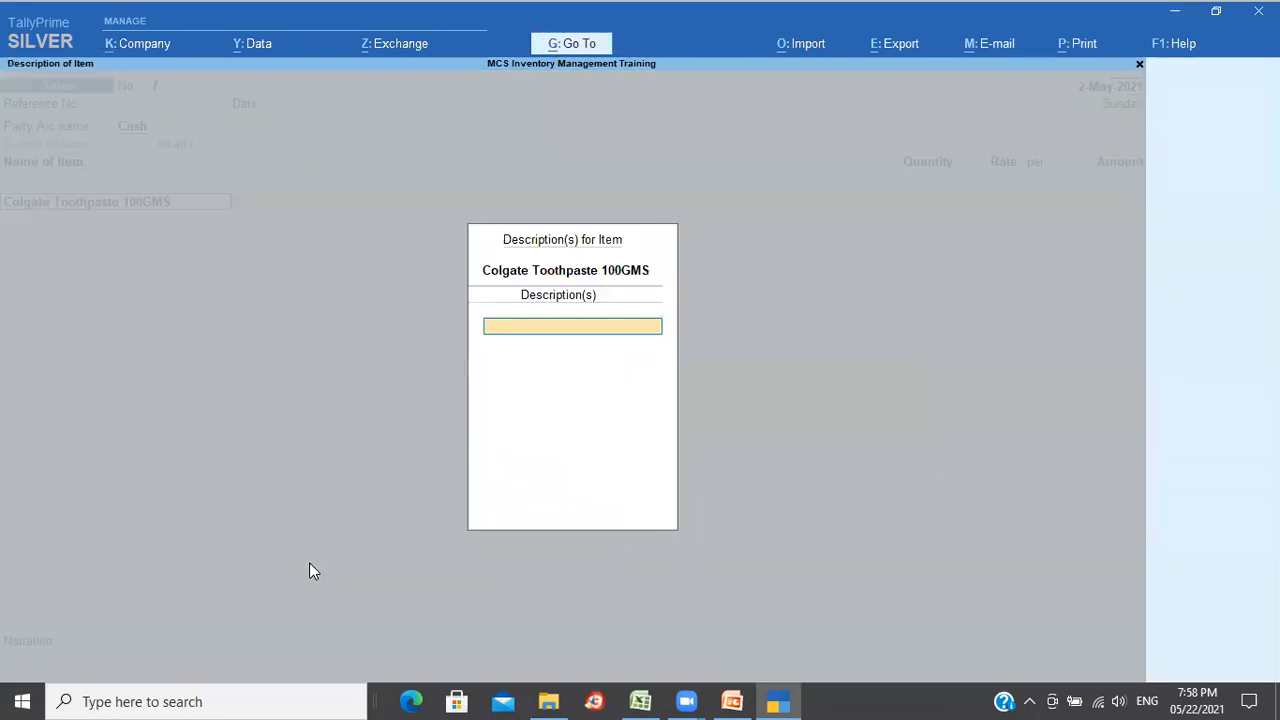
pyautogui.press('Return')
pyautogui.write('1')
pyautogui.press('Return')
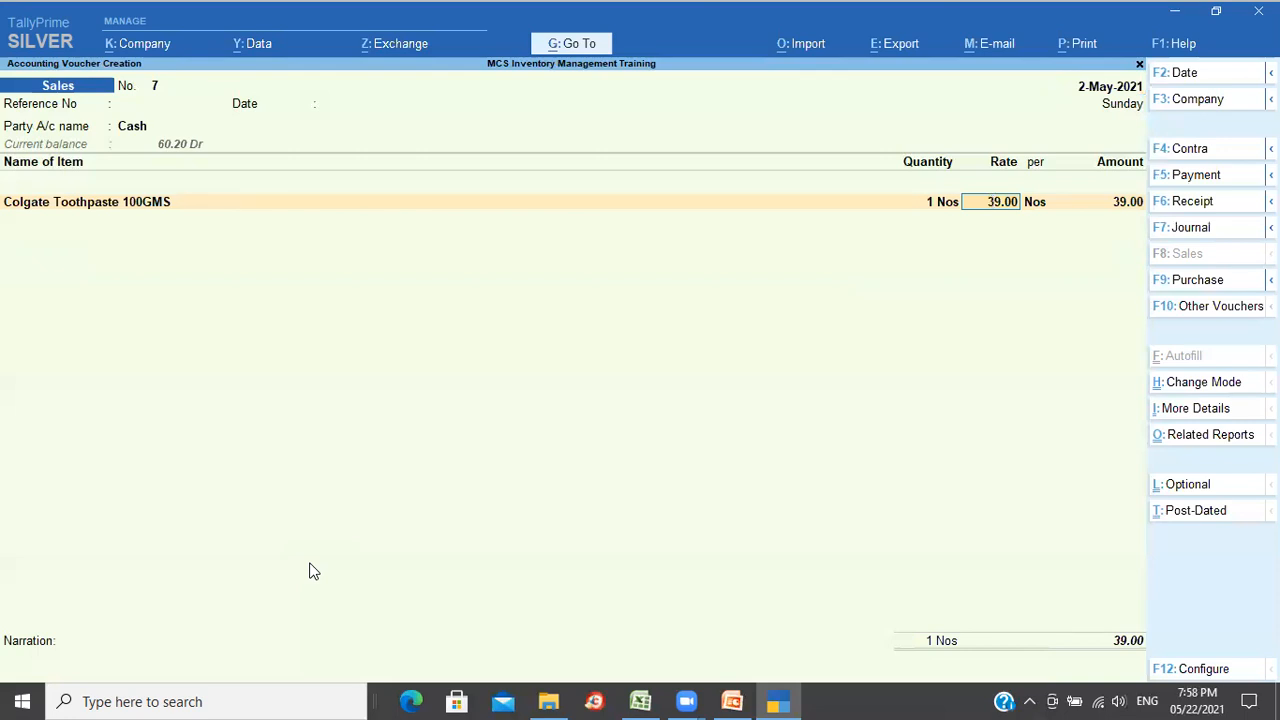
pyautogui.press('Return')
pyautogui.press('Return')
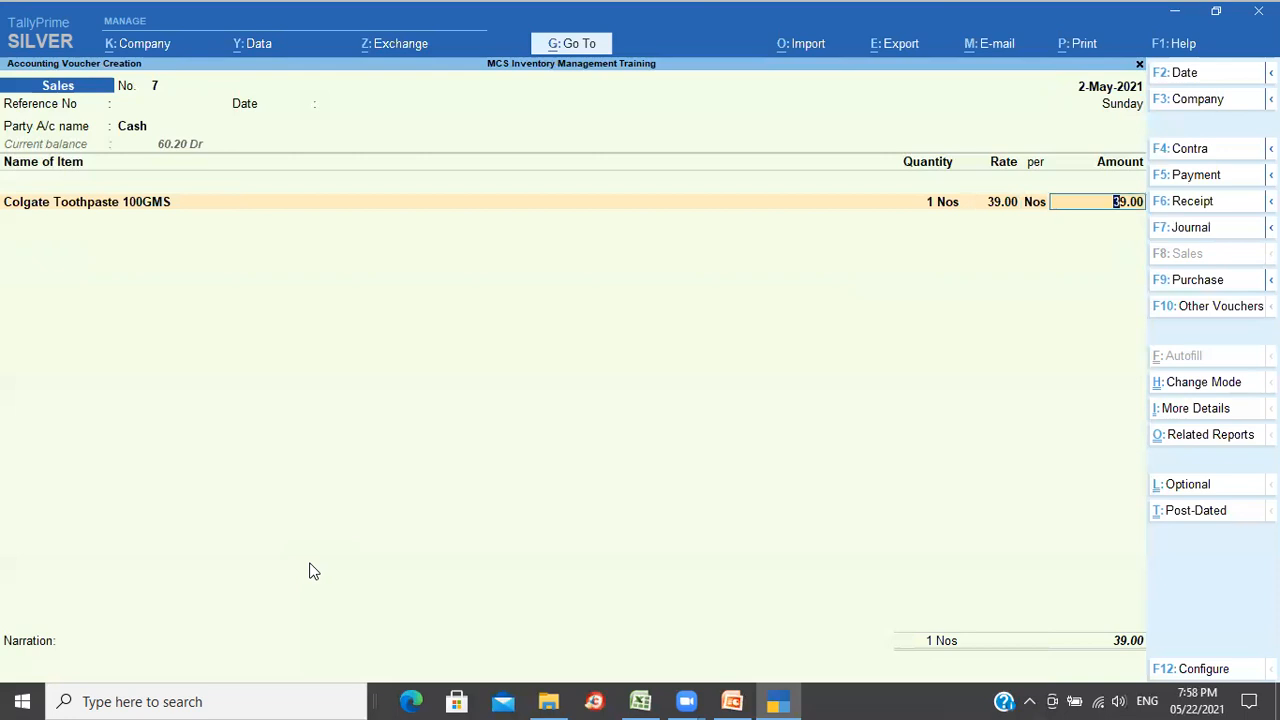
# Step: Add Output CGST and Output SGST at 2.34 each, bringing the total to 43.68
pyautogui.press('Return')
pyautogui.press('Return')
pyautogui.press('Return')
pyautogui.write('Output CGST')
pyautogui.press('Return')
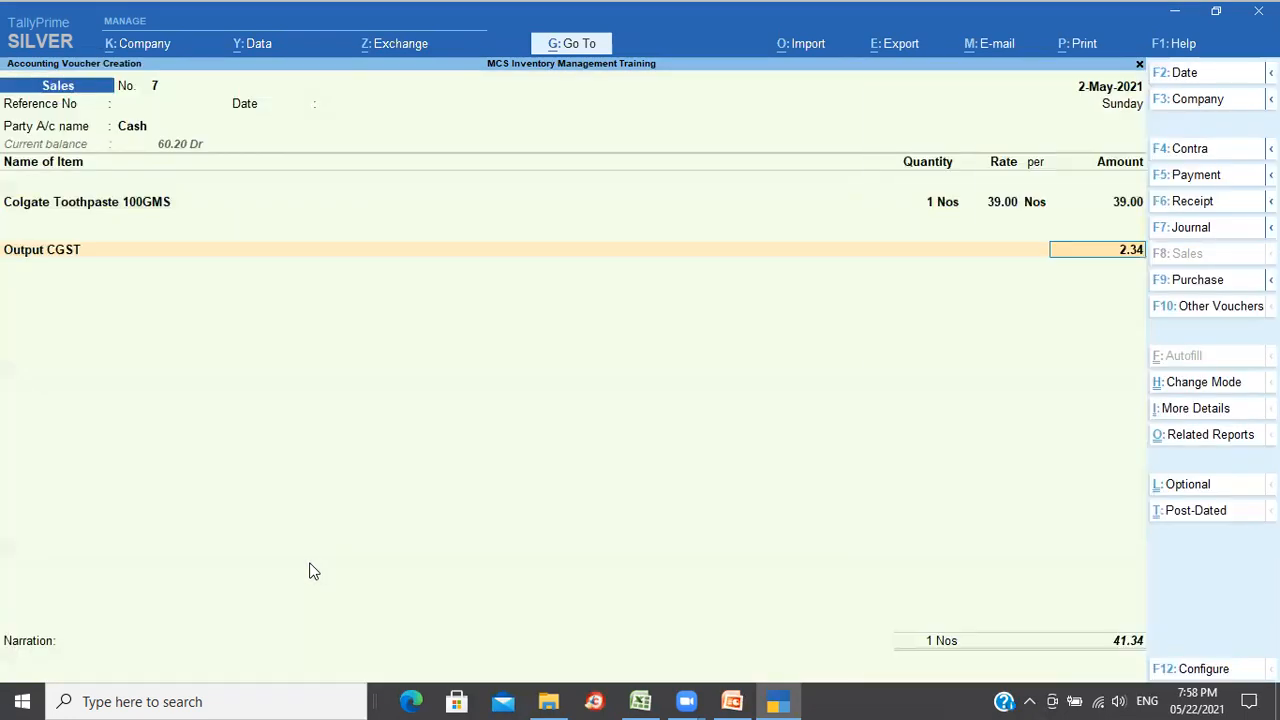
pyautogui.press('Return')
pyautogui.write('Out')
pyautogui.press('Down')
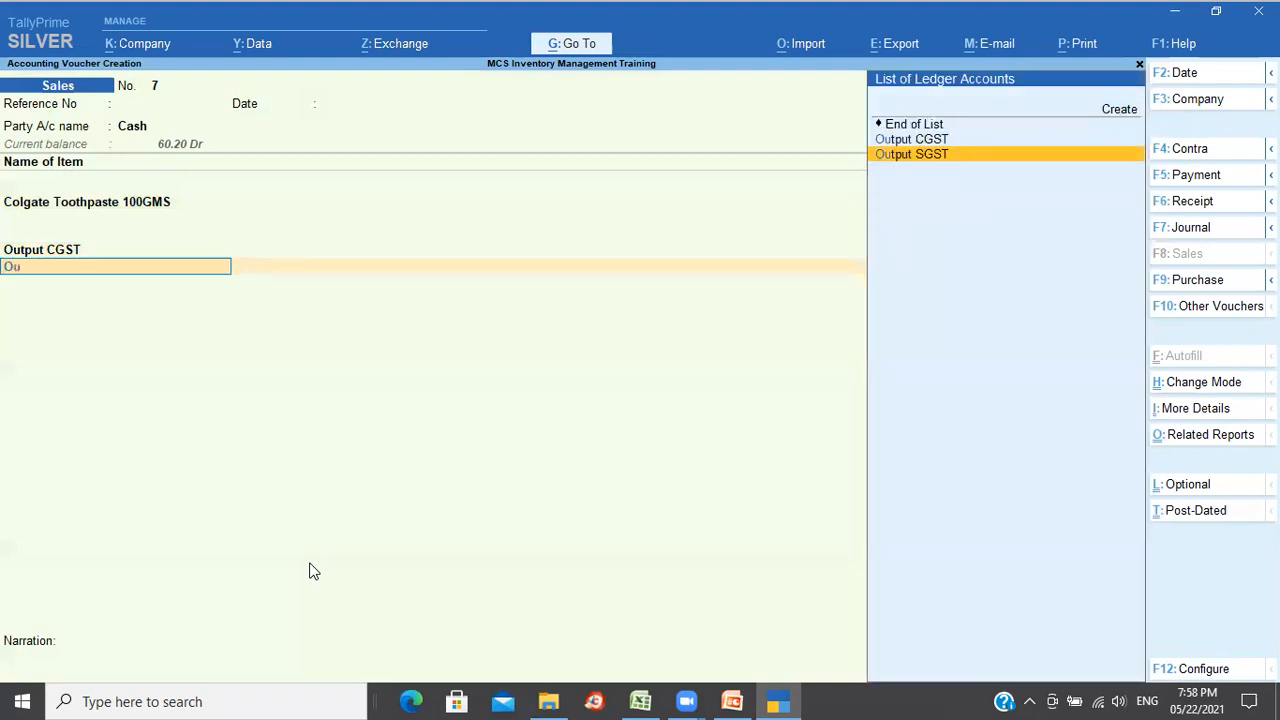
pyautogui.press('Return')
pyautogui.press('Return')
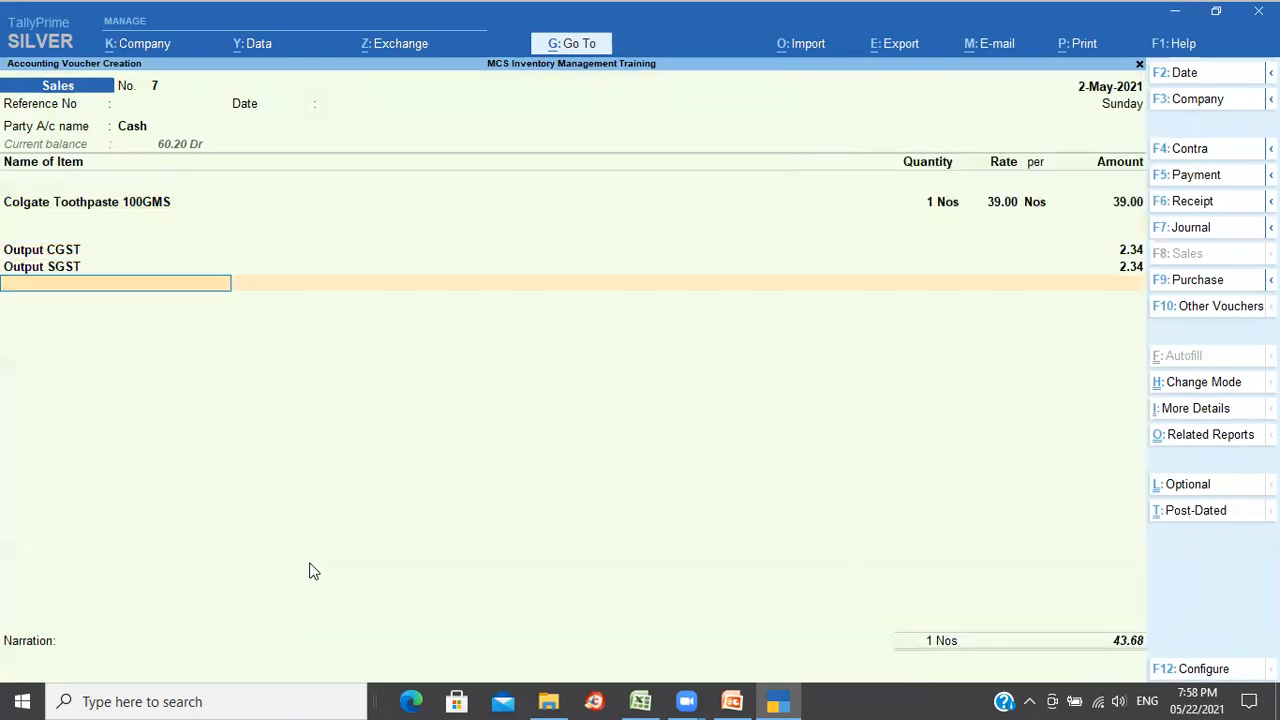
pyautogui.press('Return')
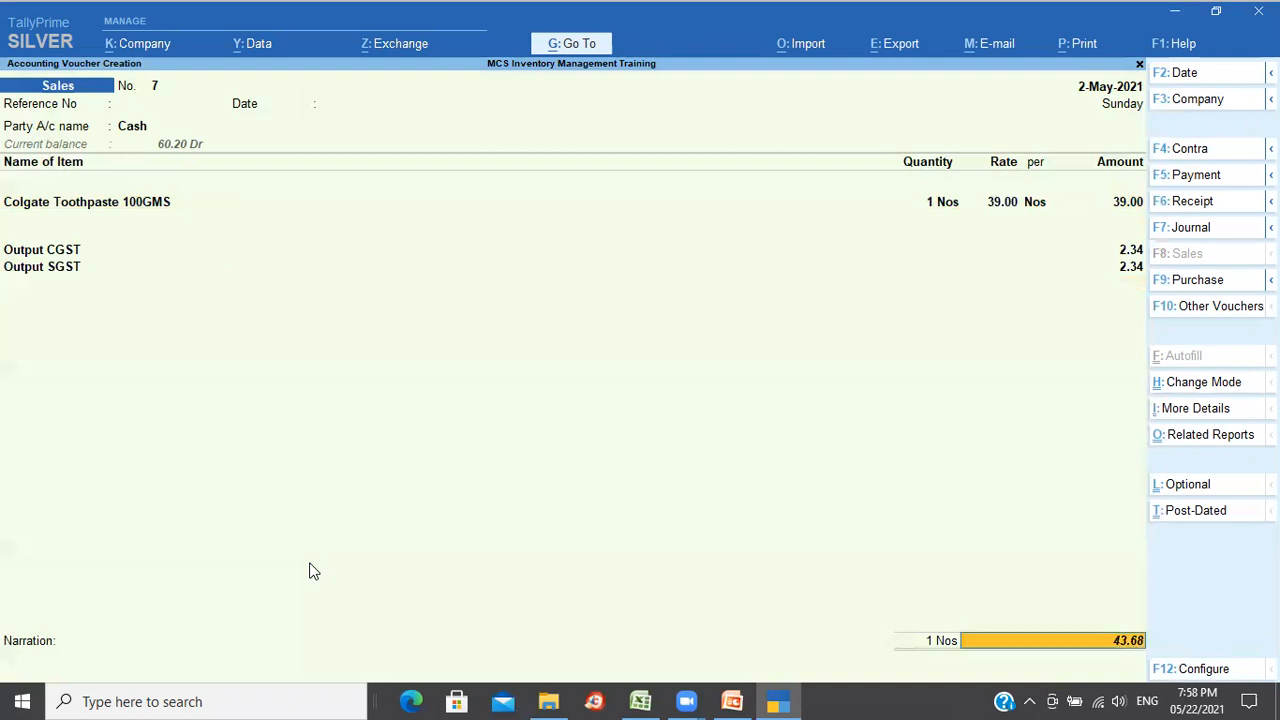
pyautogui.press('Return')
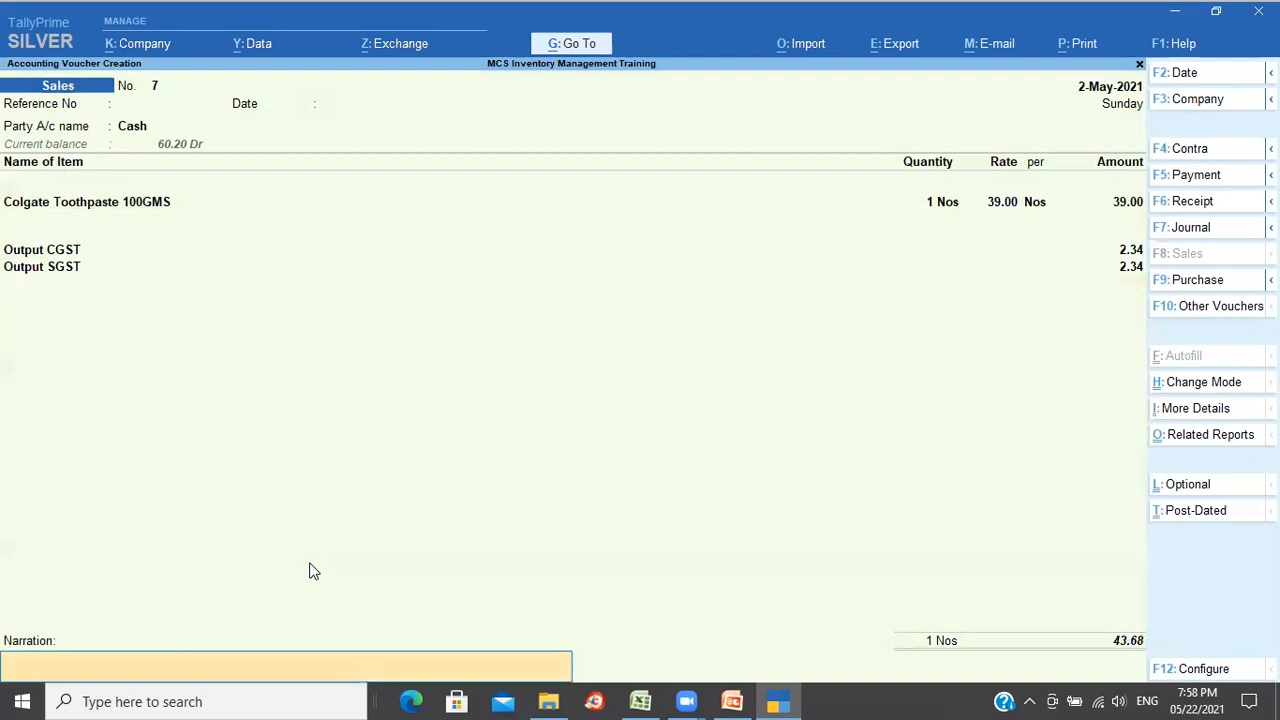
pyautogui.press('Return')
pyautogui.press('Return')
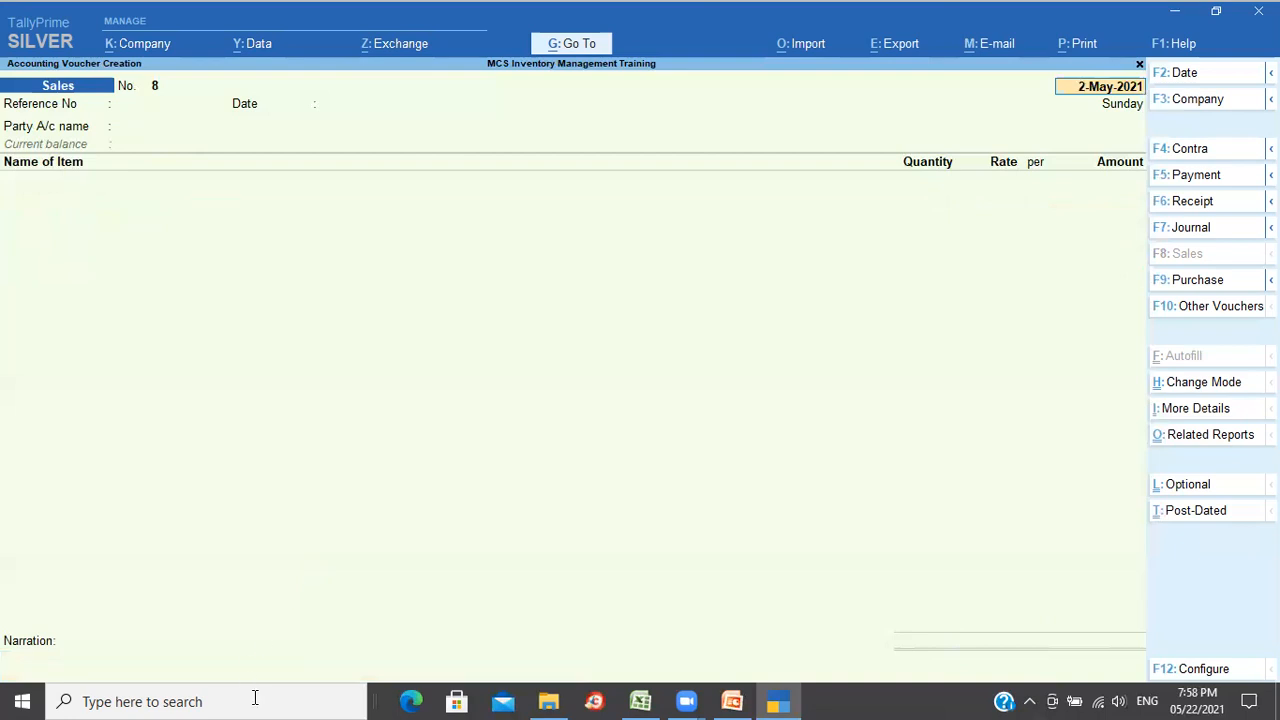
# Step: Return to PowerPoint and edit the topic list on slide 4 of 10_22-05-2021.pptx
pyautogui.click(732, 701)
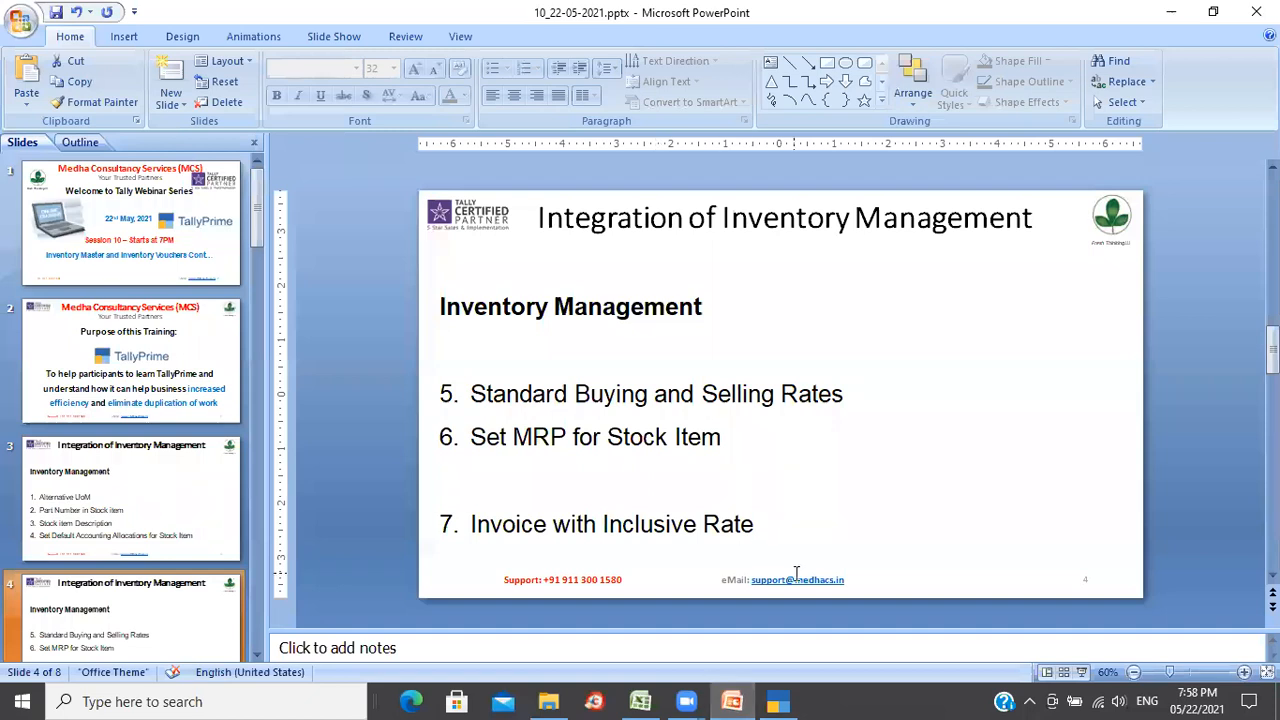
pyautogui.click(831, 394)
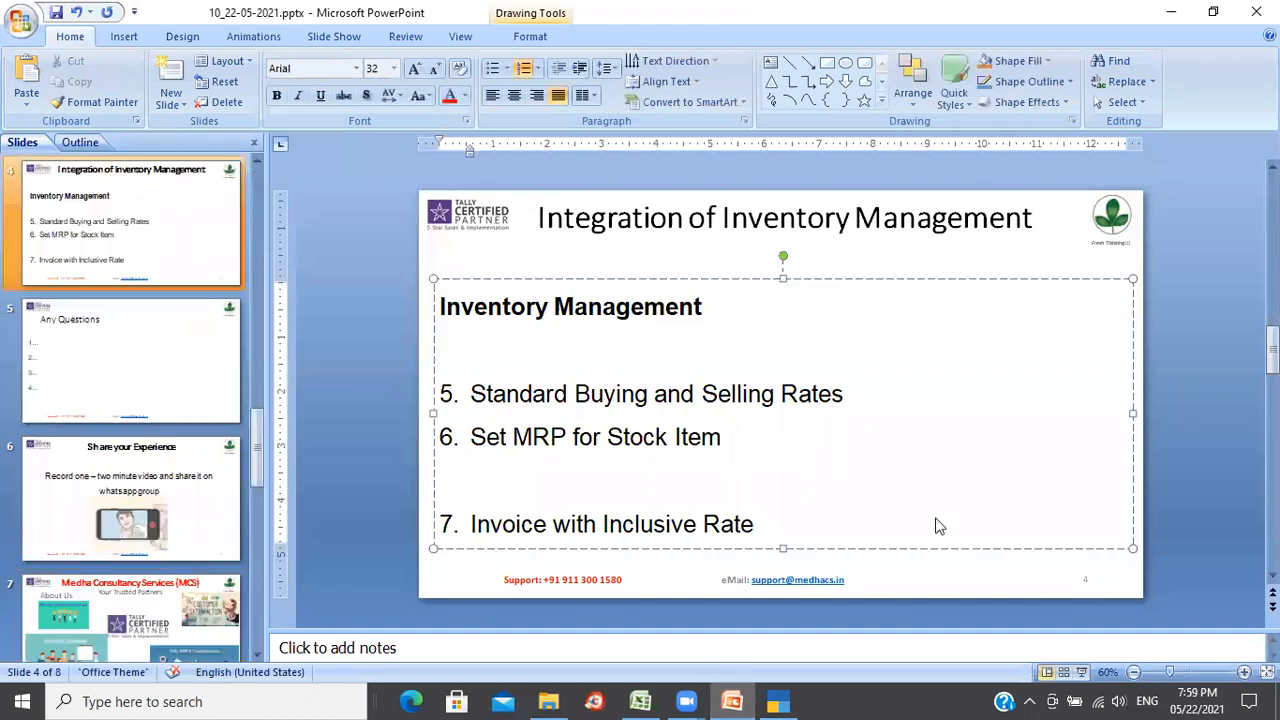
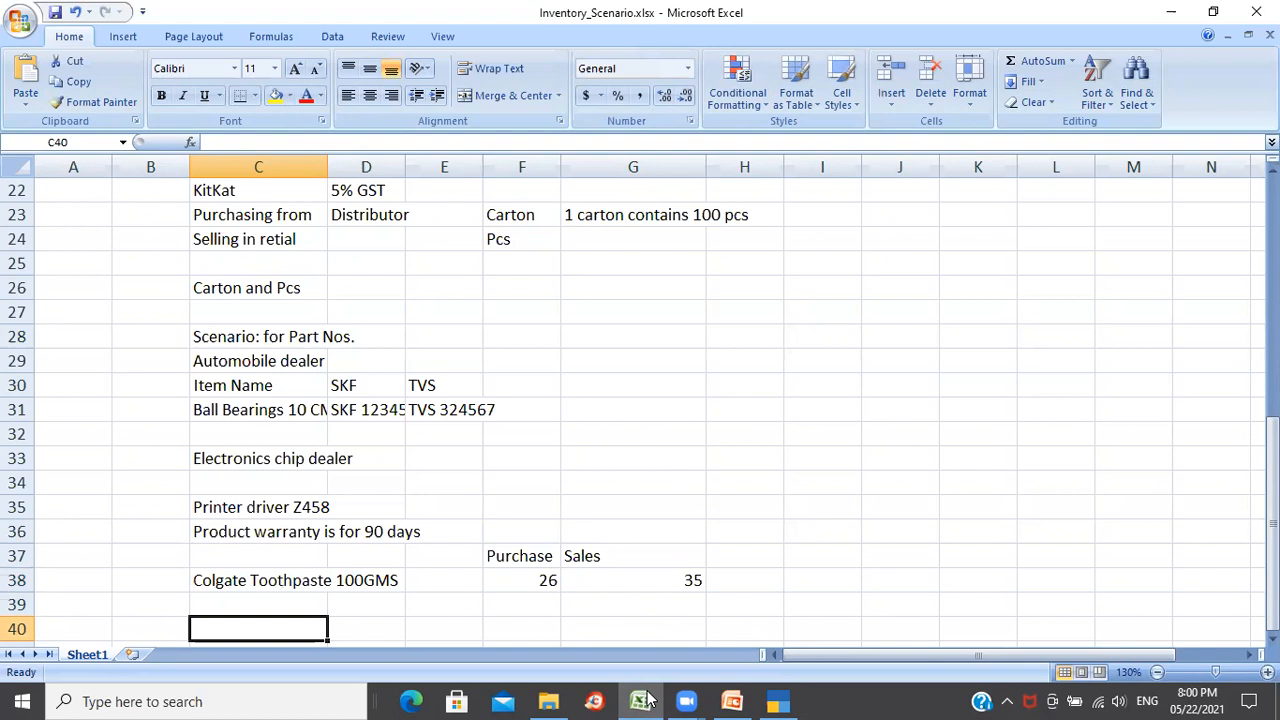
# Step: Enter Vicco Vajradanti 100 GMS, 12% GST and 45 across Excel row 40
pyautogui.write('Vi')
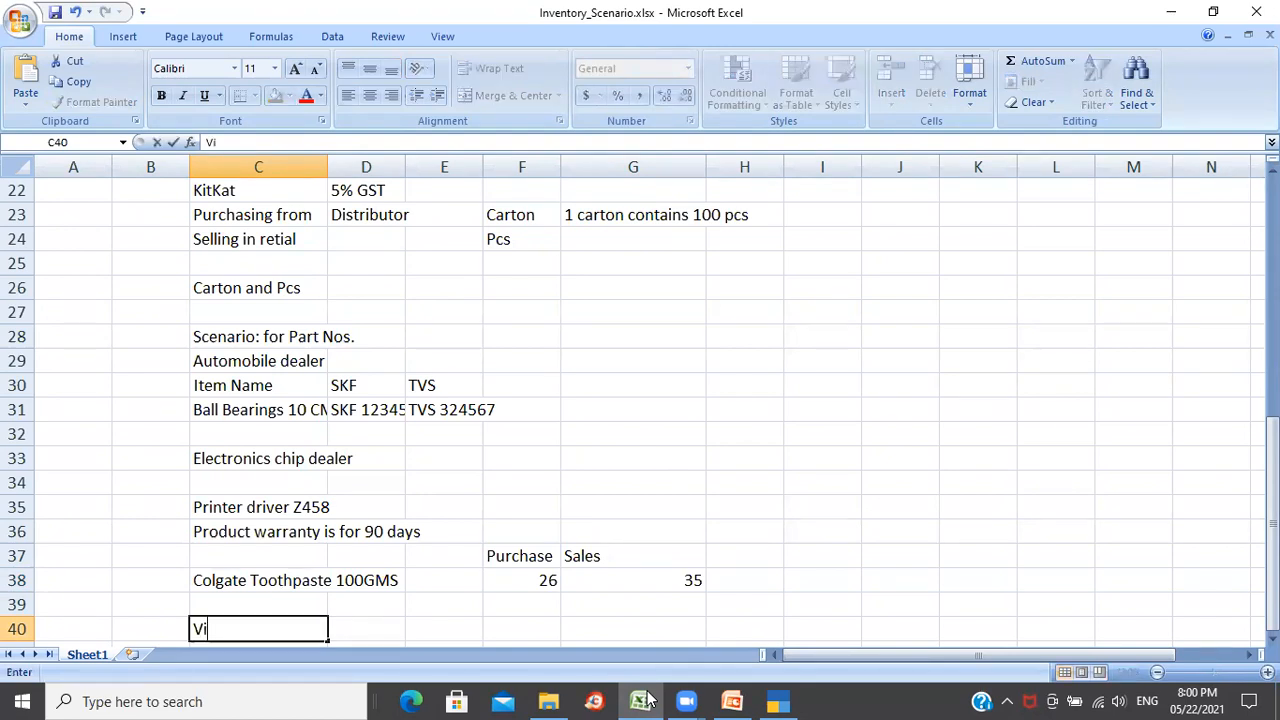
pyautogui.write('cco Vajradanti')
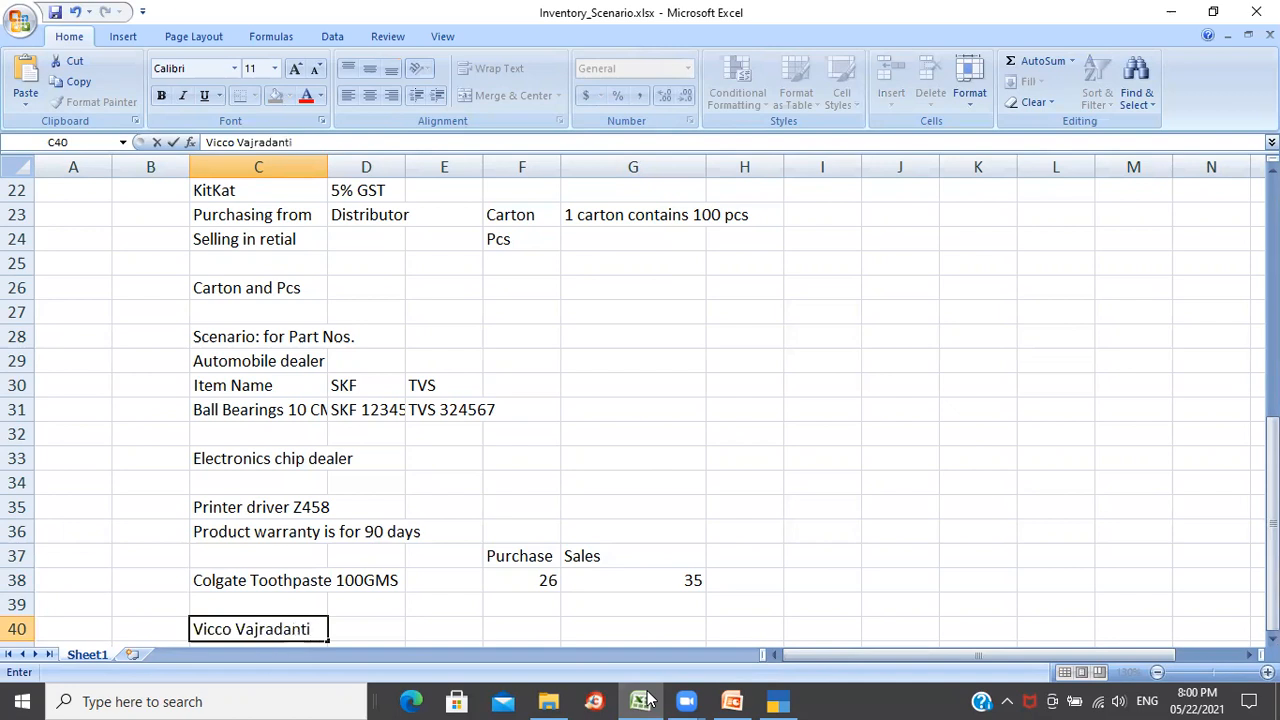
pyautogui.write(' 100 GMS')
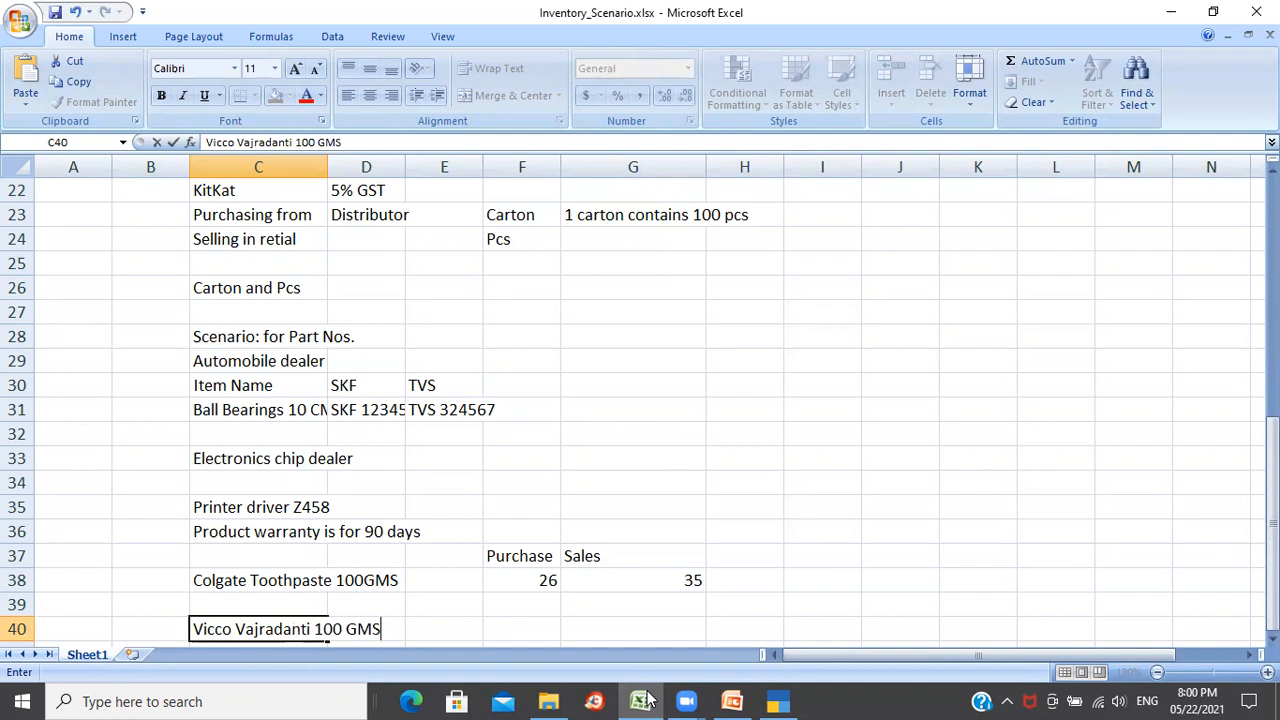
pyautogui.press('Tab')
pyautogui.press('Tab')
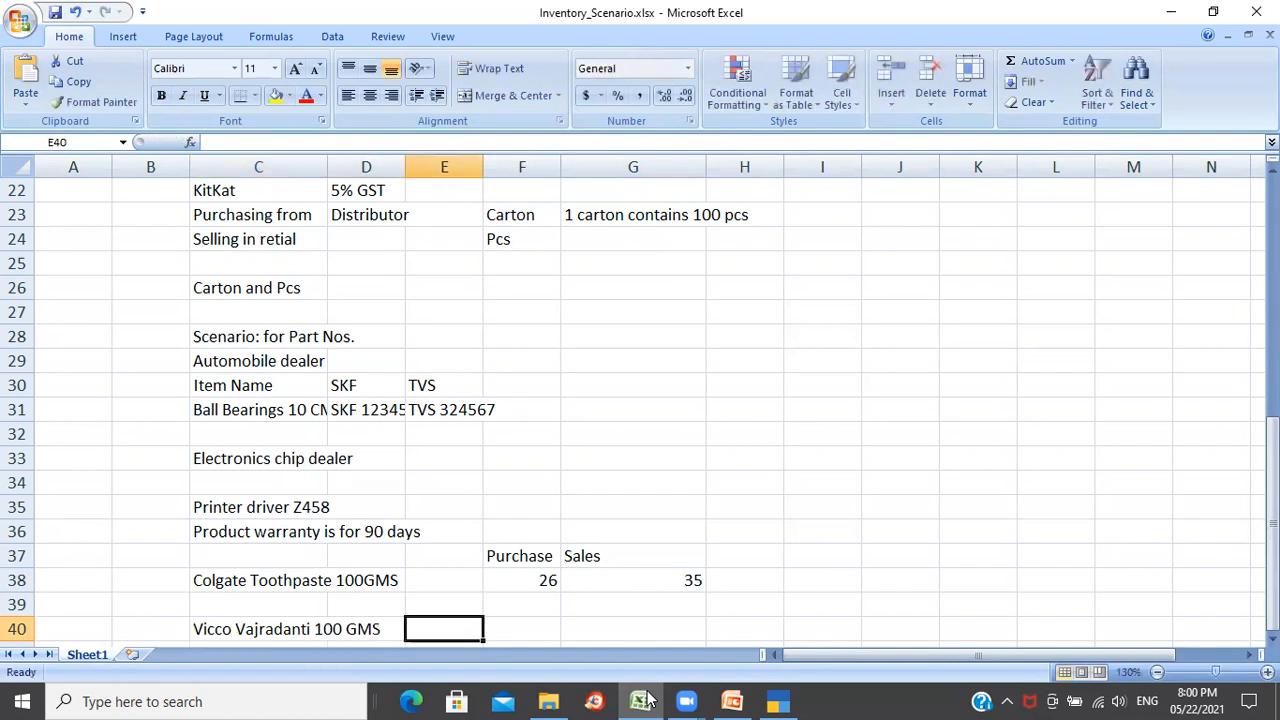
pyautogui.write('12')
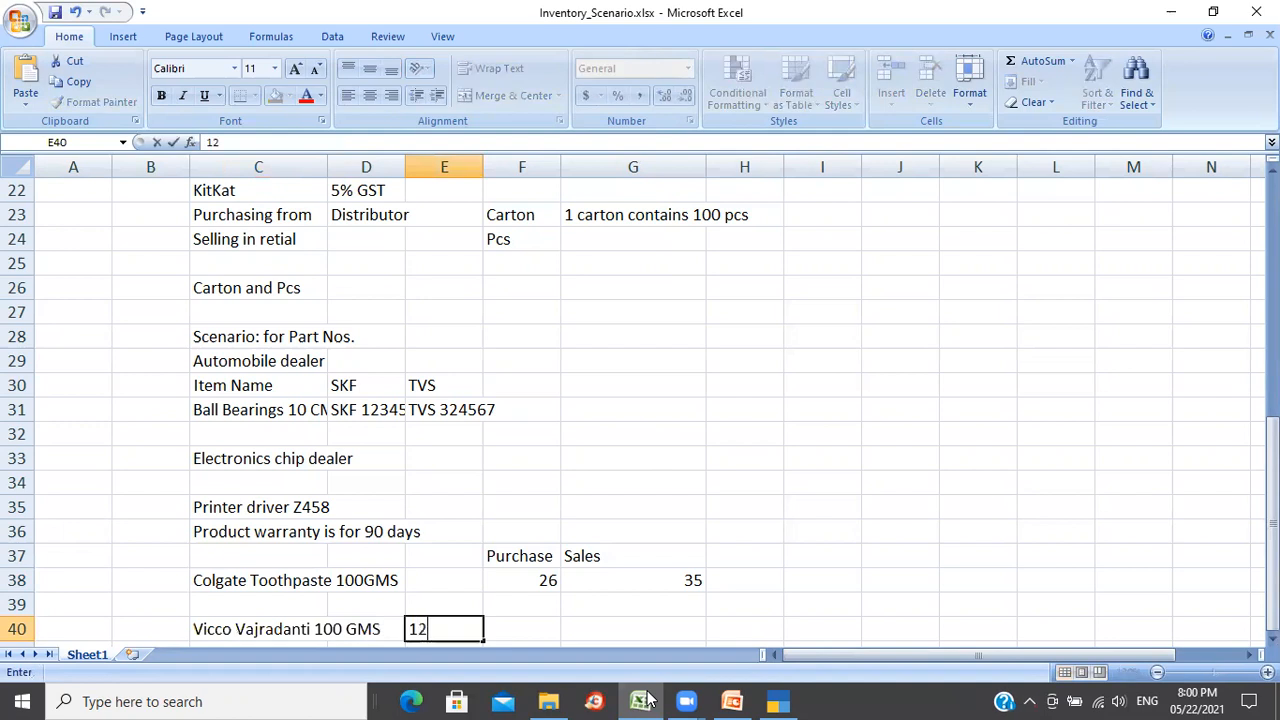
pyautogui.write('% GST')
pyautogui.press('Tab')
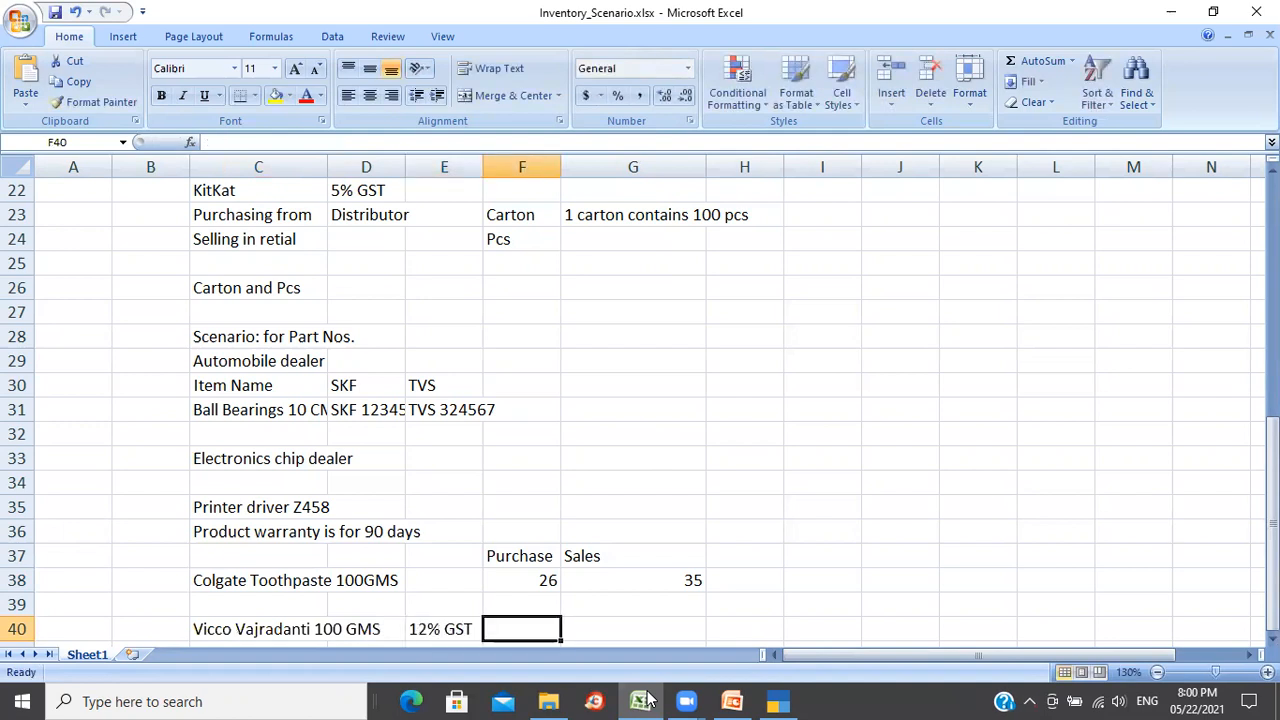
pyautogui.write('45')
pyautogui.press('Return')
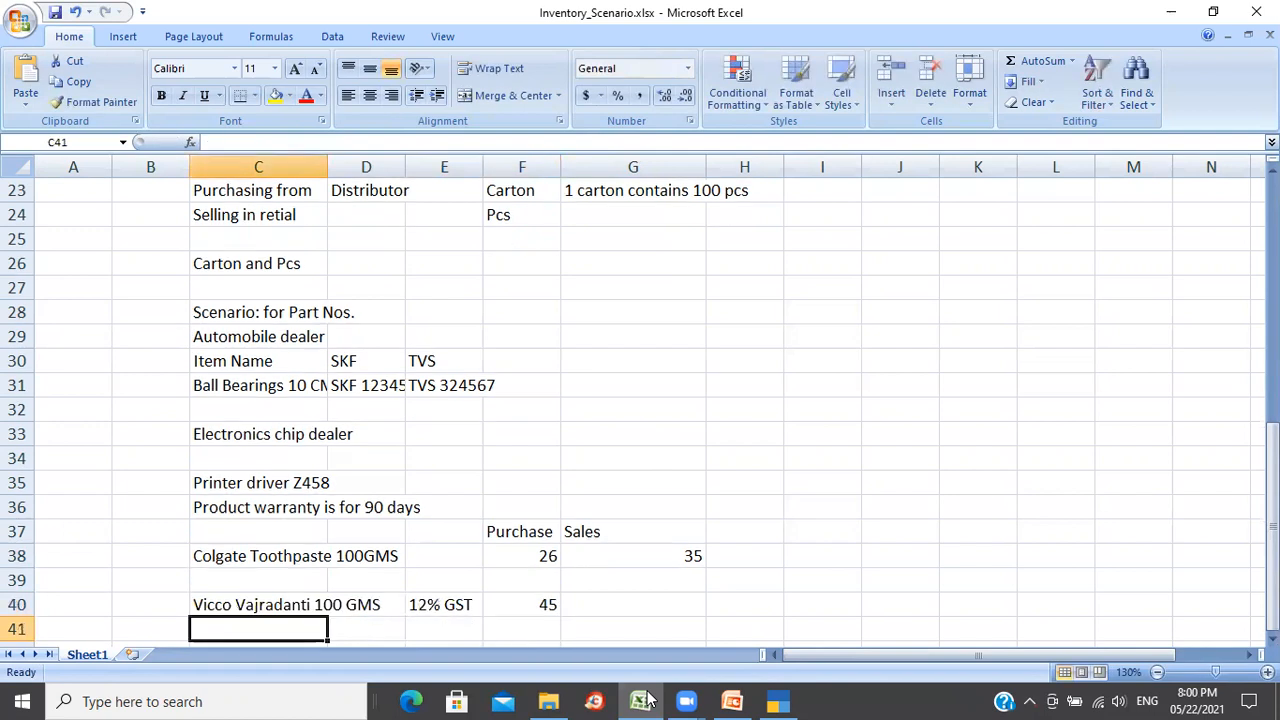
# Step: Copy the product name from C40 and switch back to TallyPrime
pyautogui.press('Up')
pyautogui.press('Right')
pyautogui.press('Right')
pyautogui.press('Right')
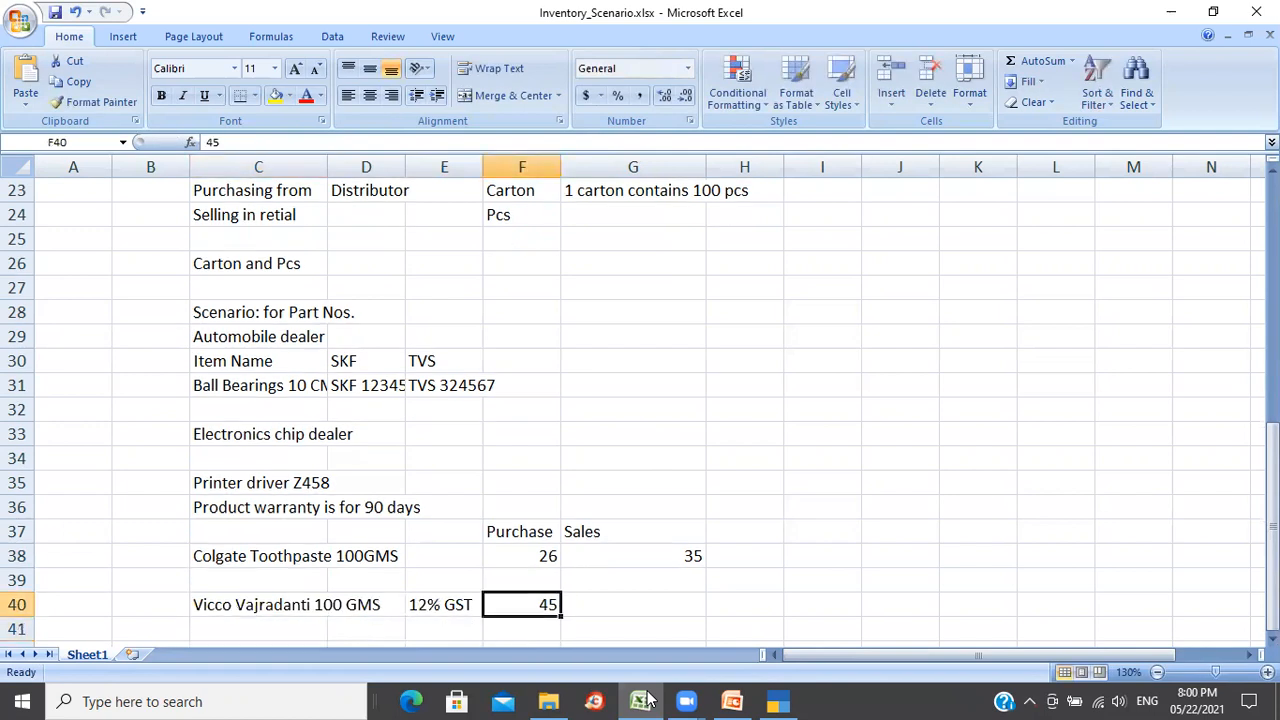
pyautogui.click(308, 606)
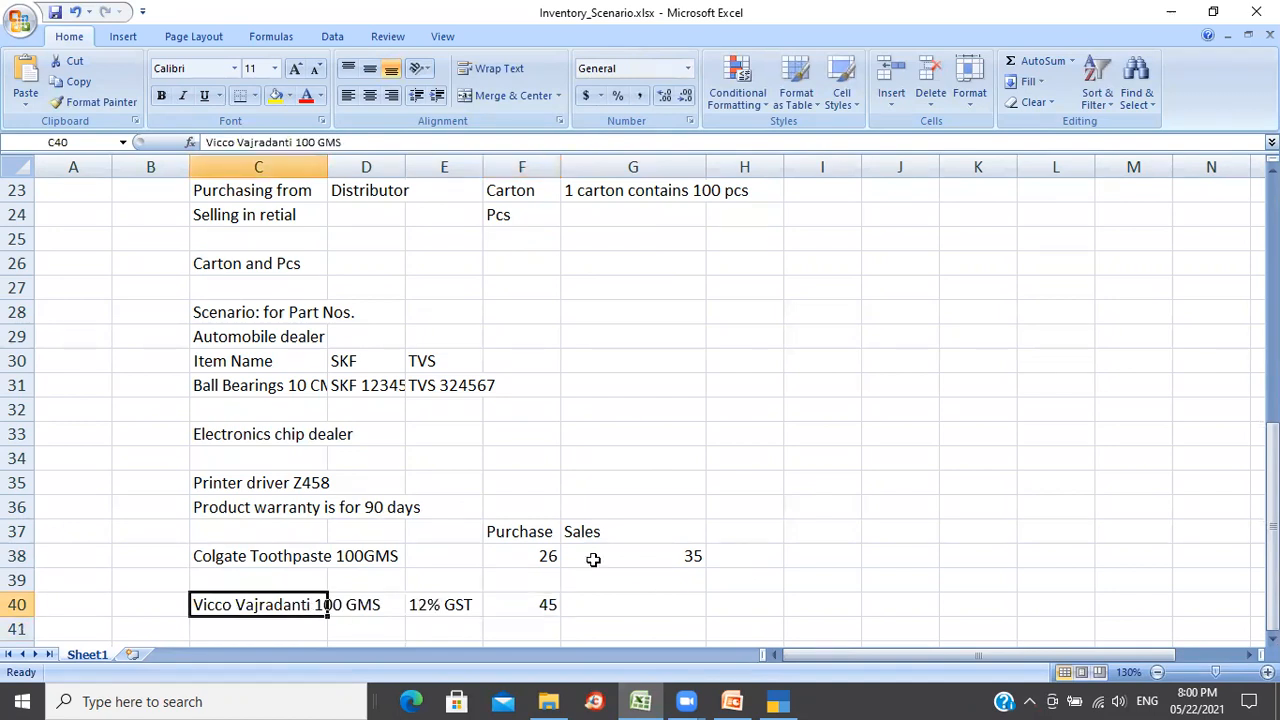
pyautogui.moveTo(358, 142); pyautogui.dragTo(155, 142)
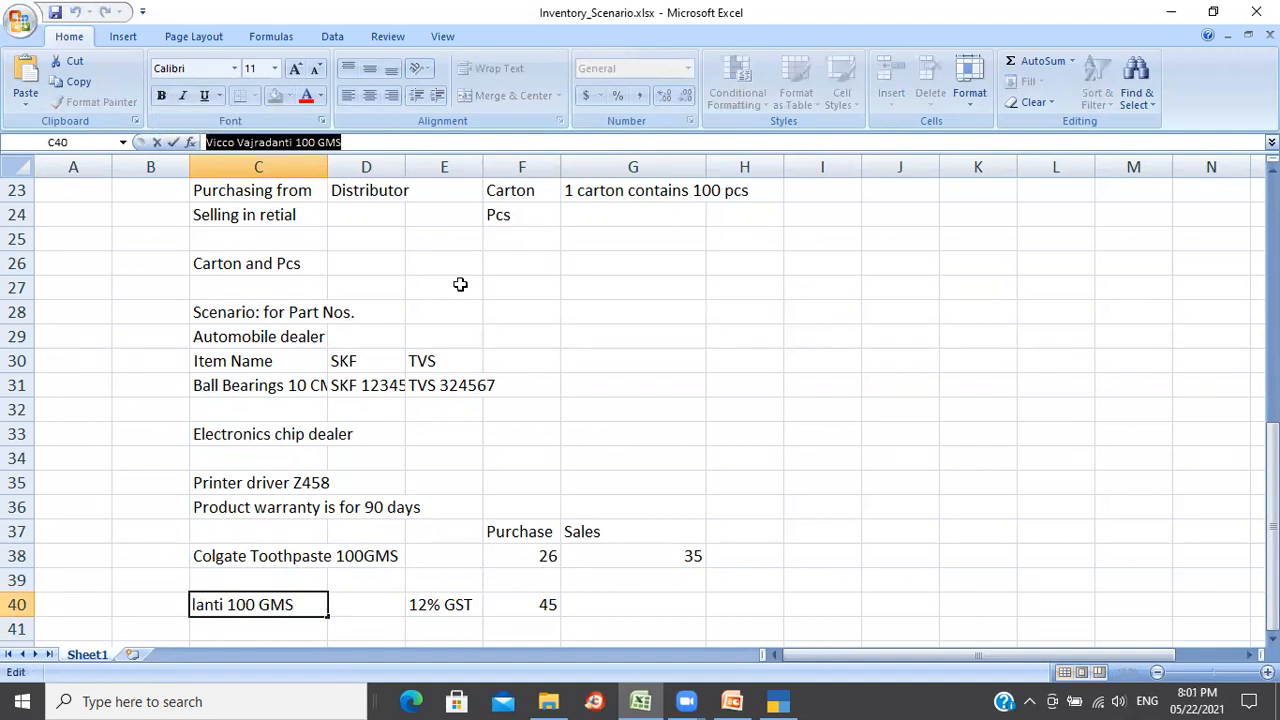
pyautogui.hotkey('alt', 'Tab')
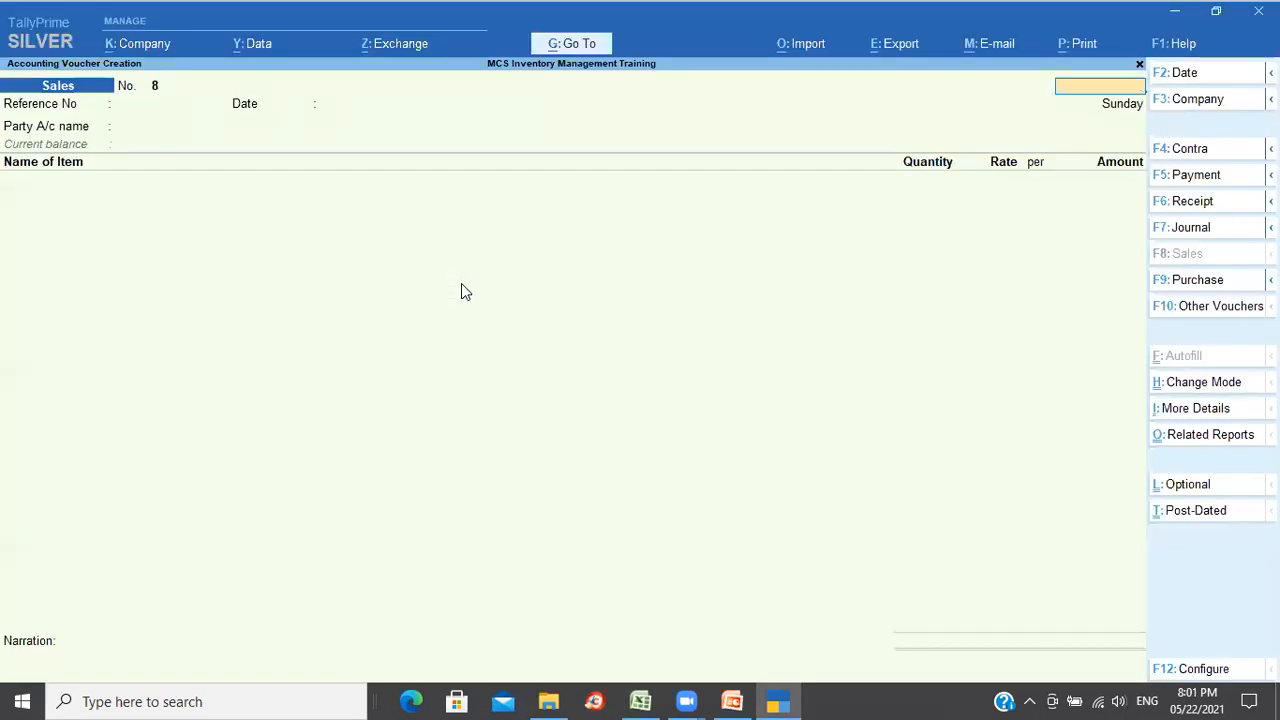
# Step: Start a new stock item named Vicco Vajradanti 100 GMS using the pasted name
pyautogui.press('Escape')
pyautogui.press('Up')
pyautogui.press('Up')
pyautogui.press('Up')
pyautogui.press('Return')
pyautogui.press('Down')
pyautogui.press('Down')
pyautogui.press('Down')
pyautogui.press('Down')
pyautogui.press('Down')
pyautogui.press('Down')
pyautogui.press('Return')
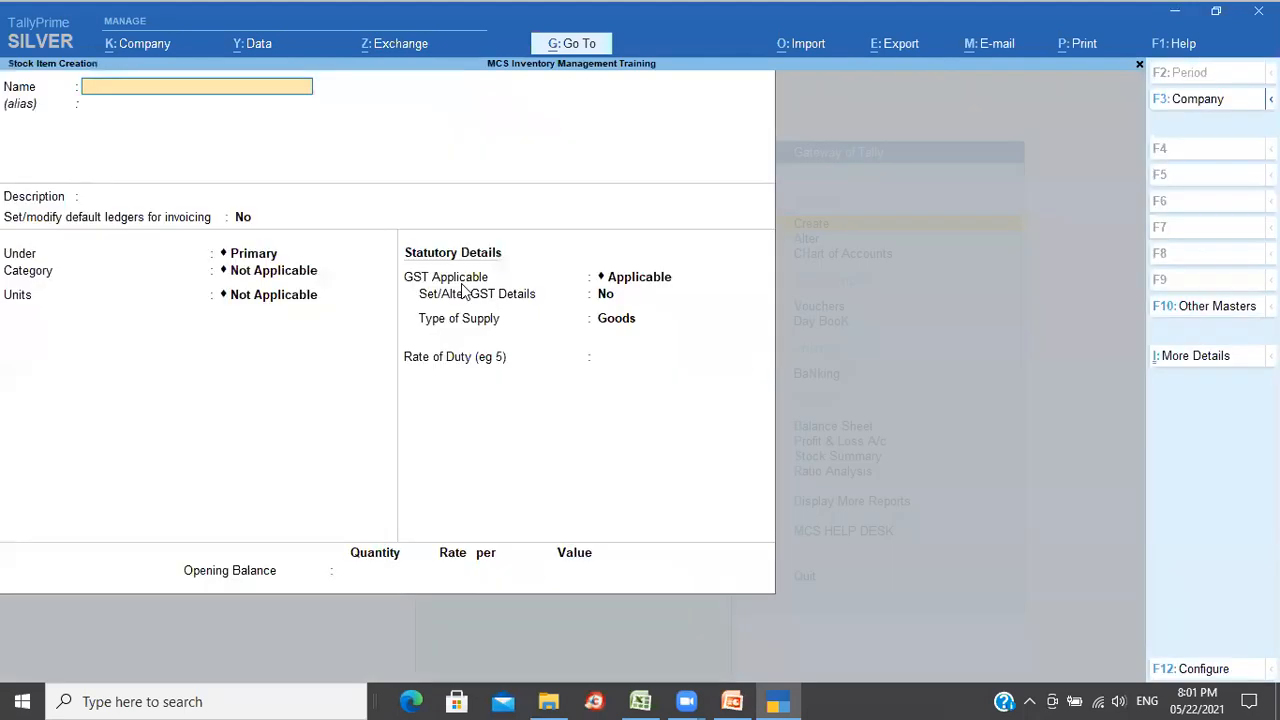
pyautogui.hotkey('ctrl', 'alt', 'v')
pyautogui.press('Return')
pyautogui.press('Return')
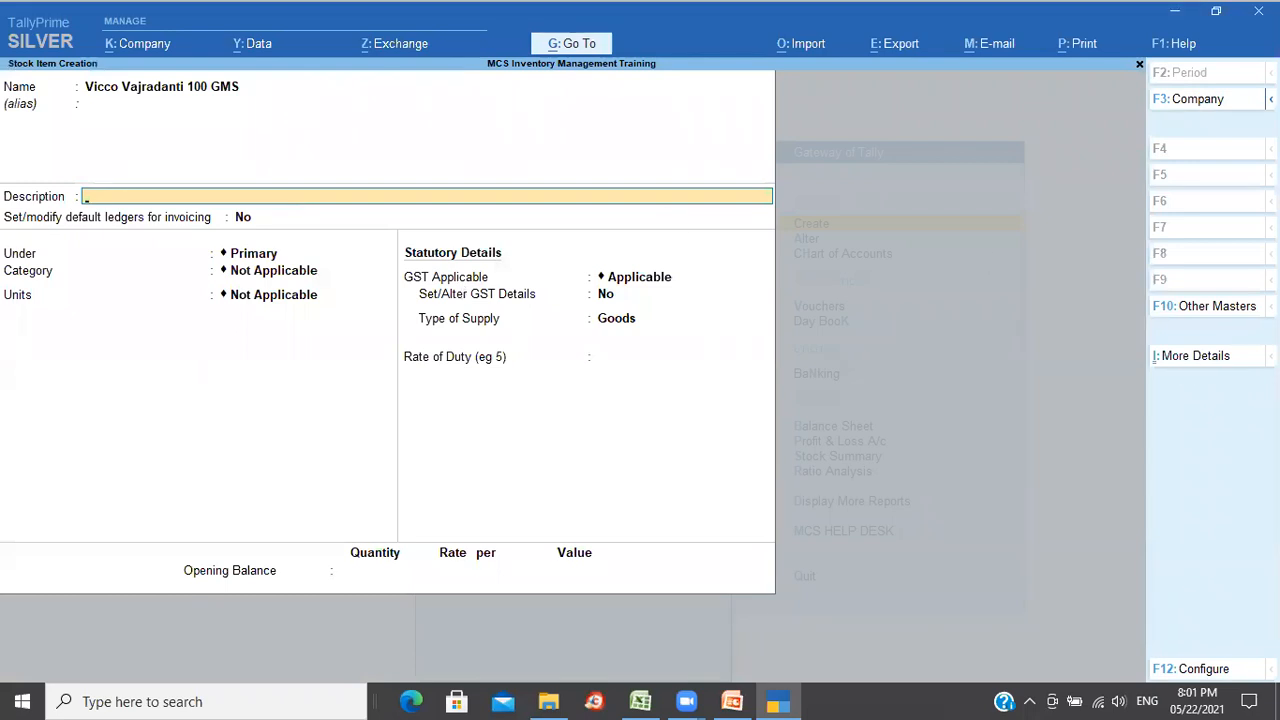
# Step: Turn on Provide MRP Details in the stock item configuration
pyautogui.click(1206, 674)
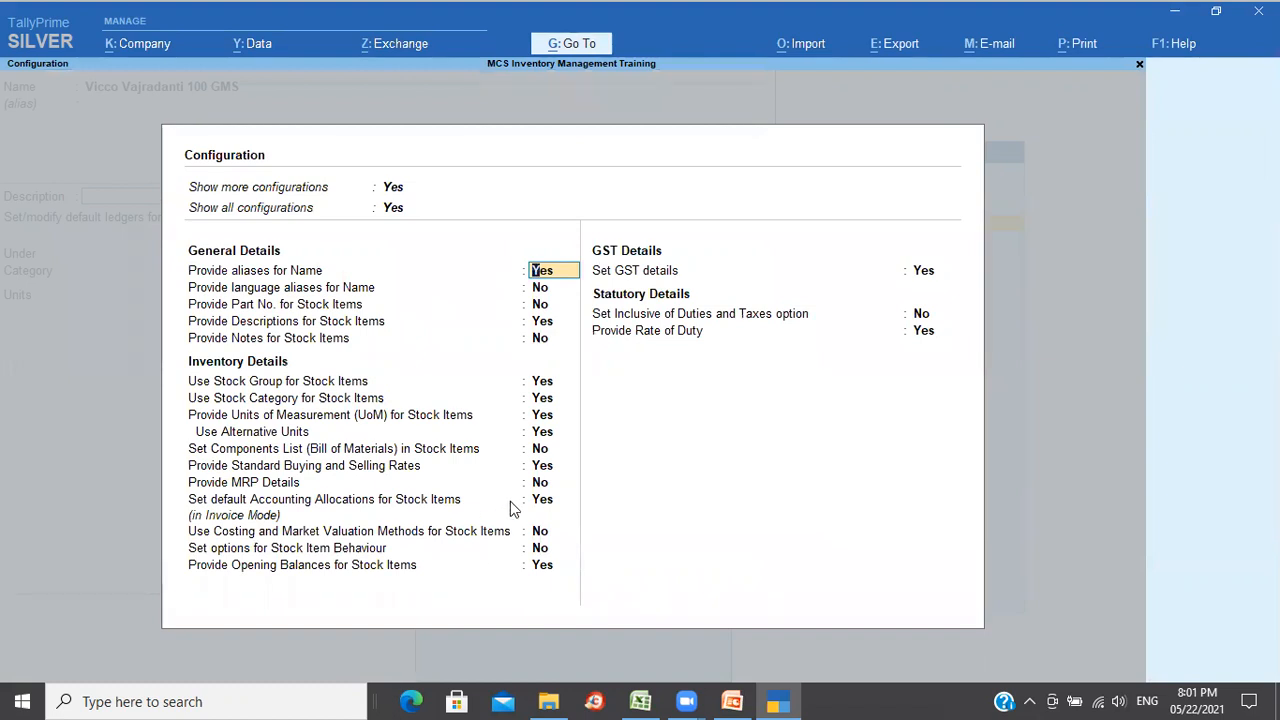
pyautogui.click(540, 485)
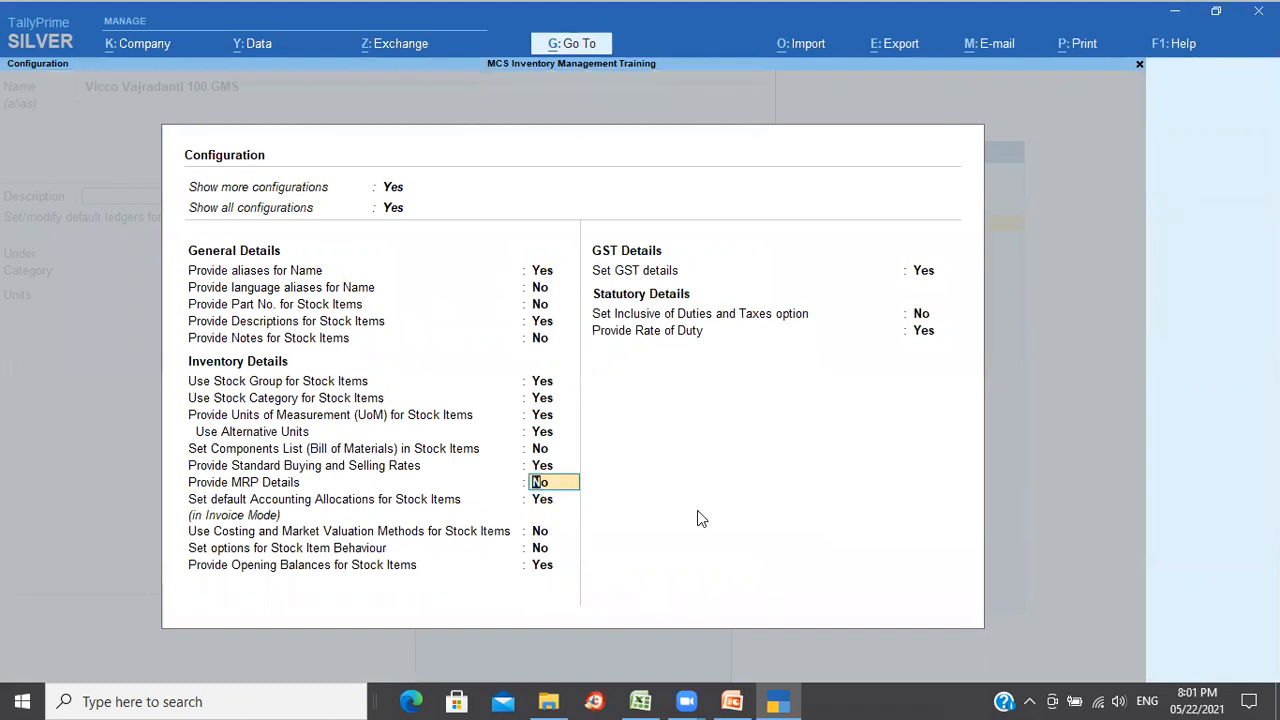
pyautogui.write('y')
pyautogui.press('Return')
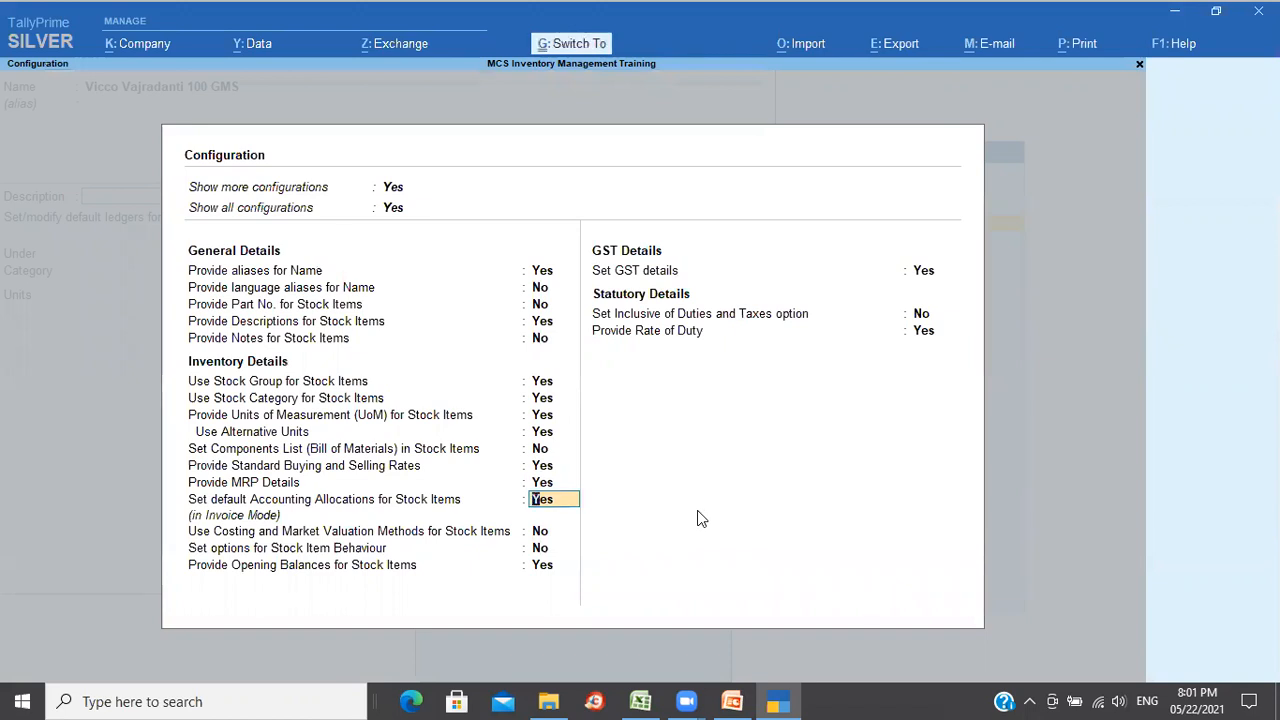
pyautogui.hotkey('ctrl', 'a')
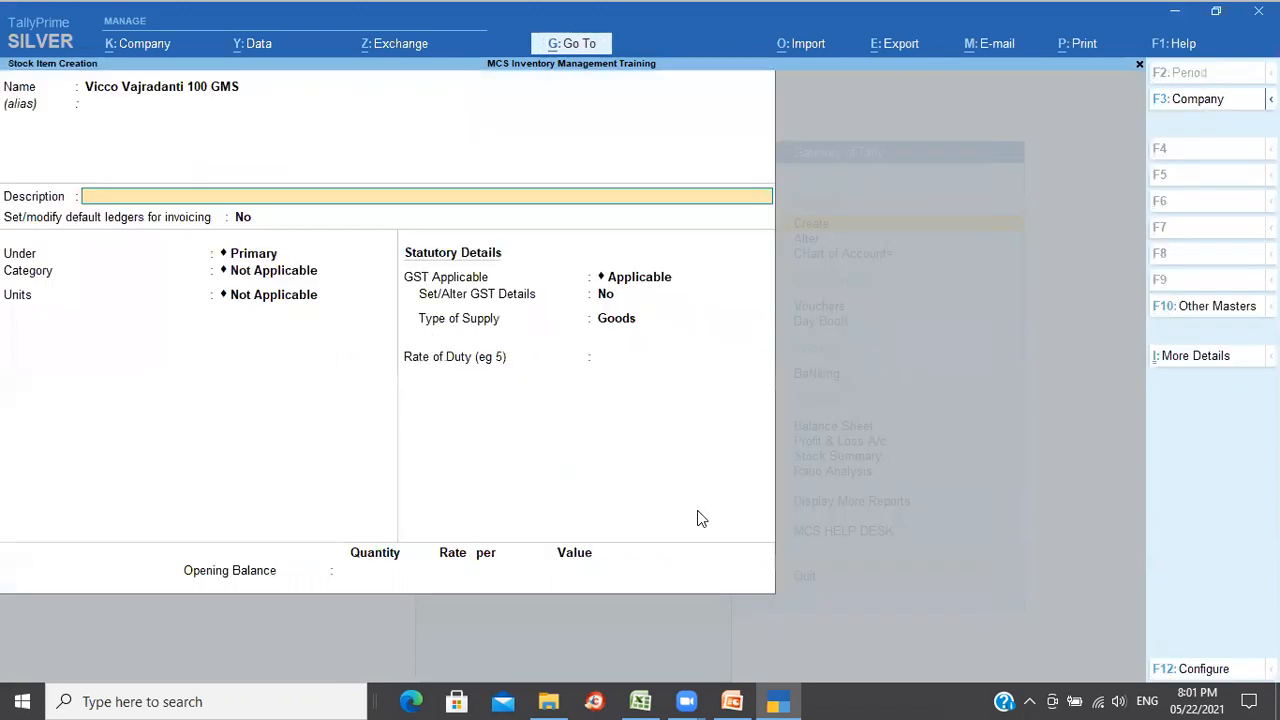
# Step: Discard the form and restart the stock item with the pasted name Vicco Vajradanti 100 GMS
pyautogui.press('Up')
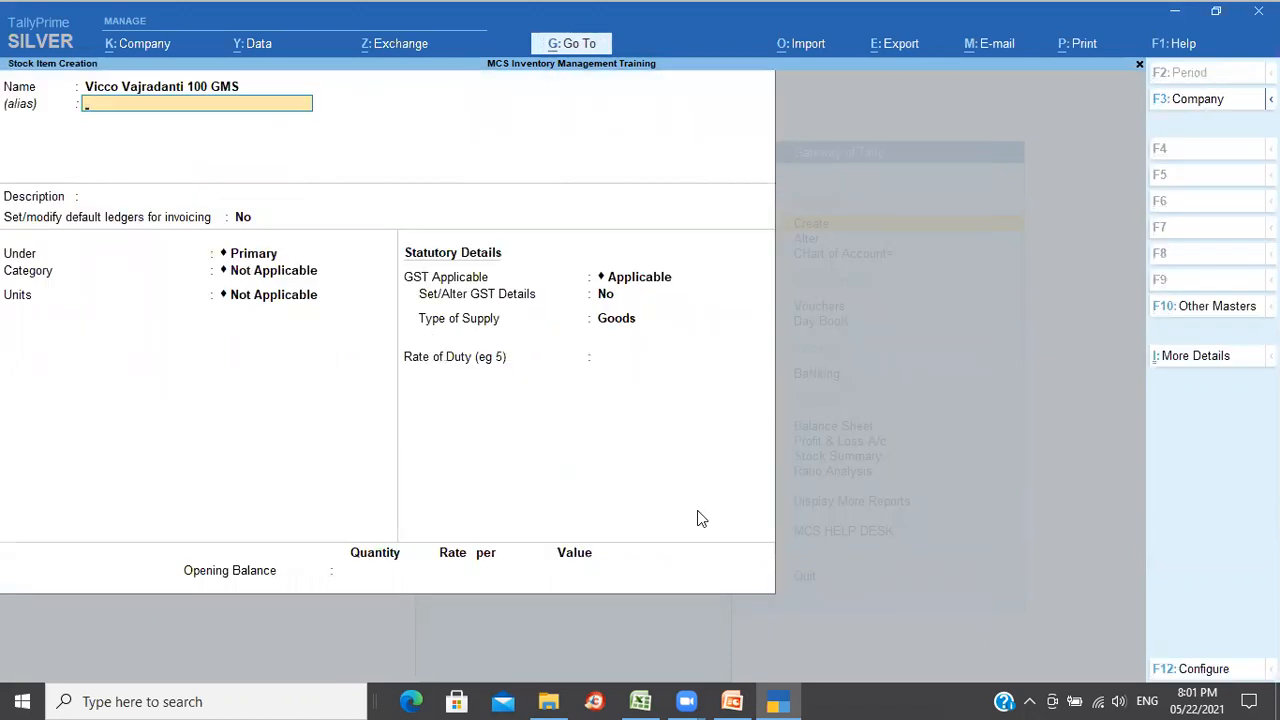
pyautogui.press('Escape')
pyautogui.press('Escape')
pyautogui.press('y')
pyautogui.press('Return')
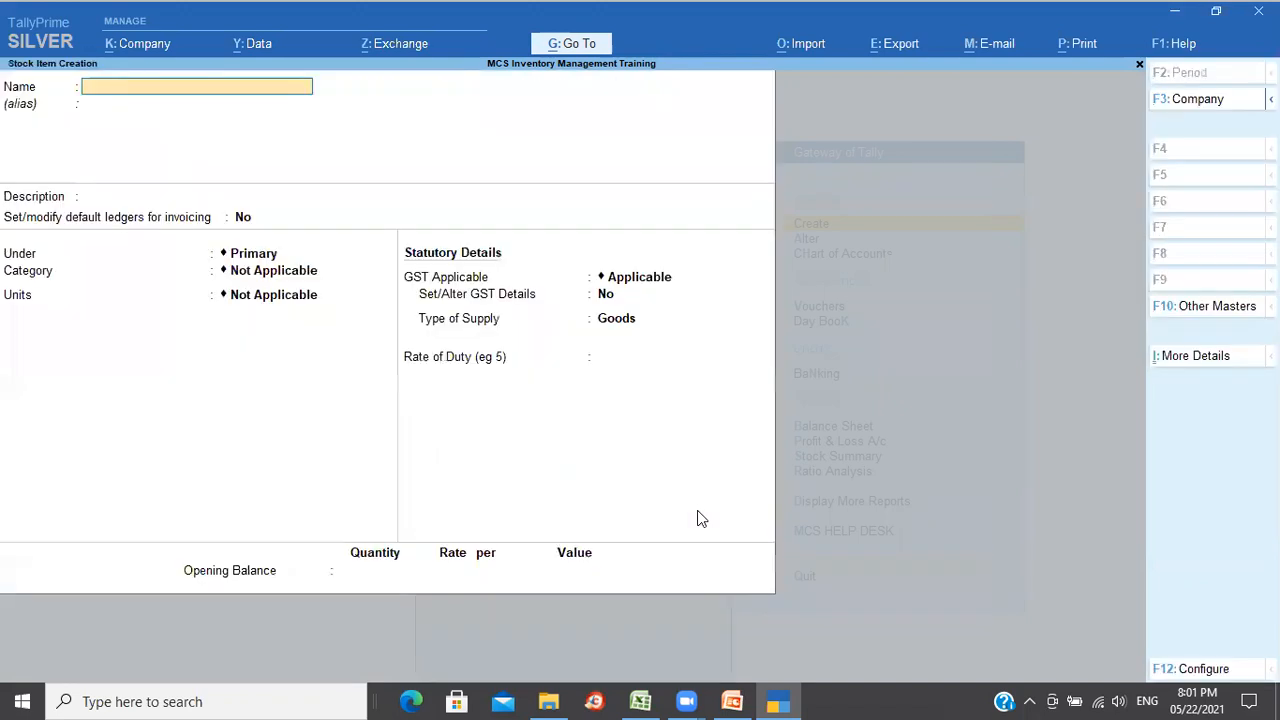
pyautogui.hotkey('ctrl', 'alt', 'v')
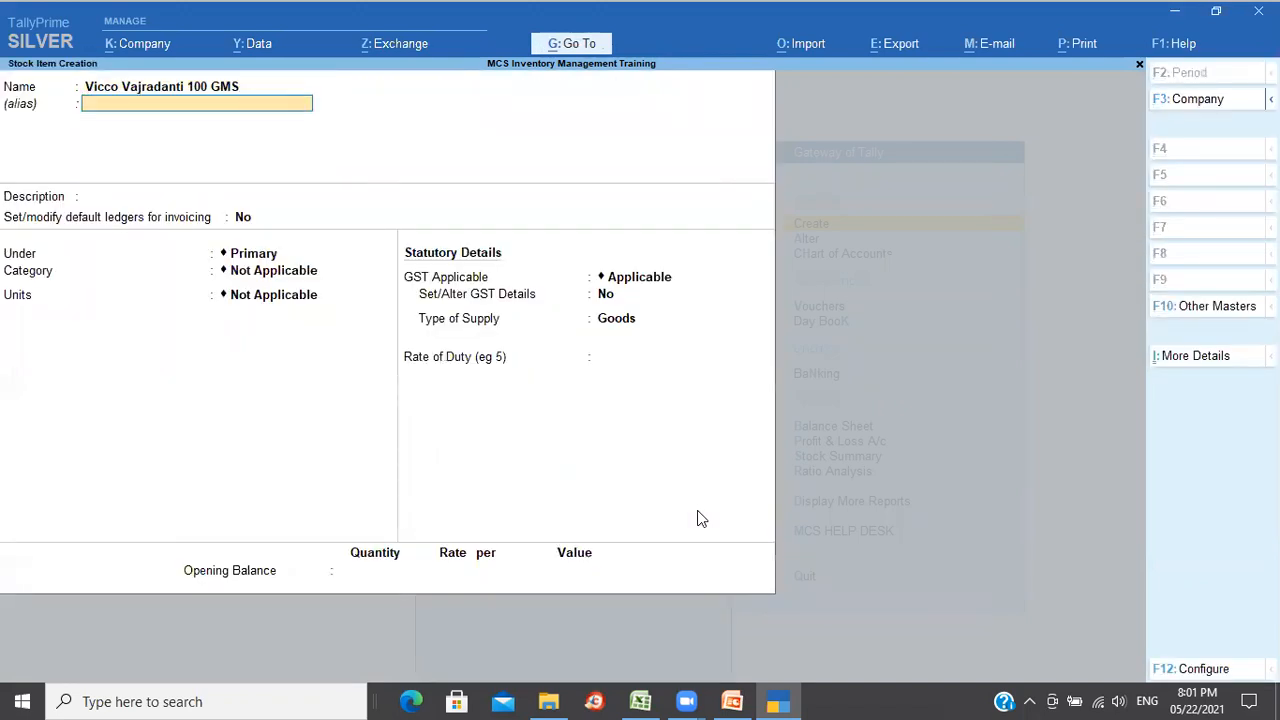
pyautogui.press('Return')
pyautogui.press('Return')
pyautogui.press('Return')
pyautogui.press('Return')
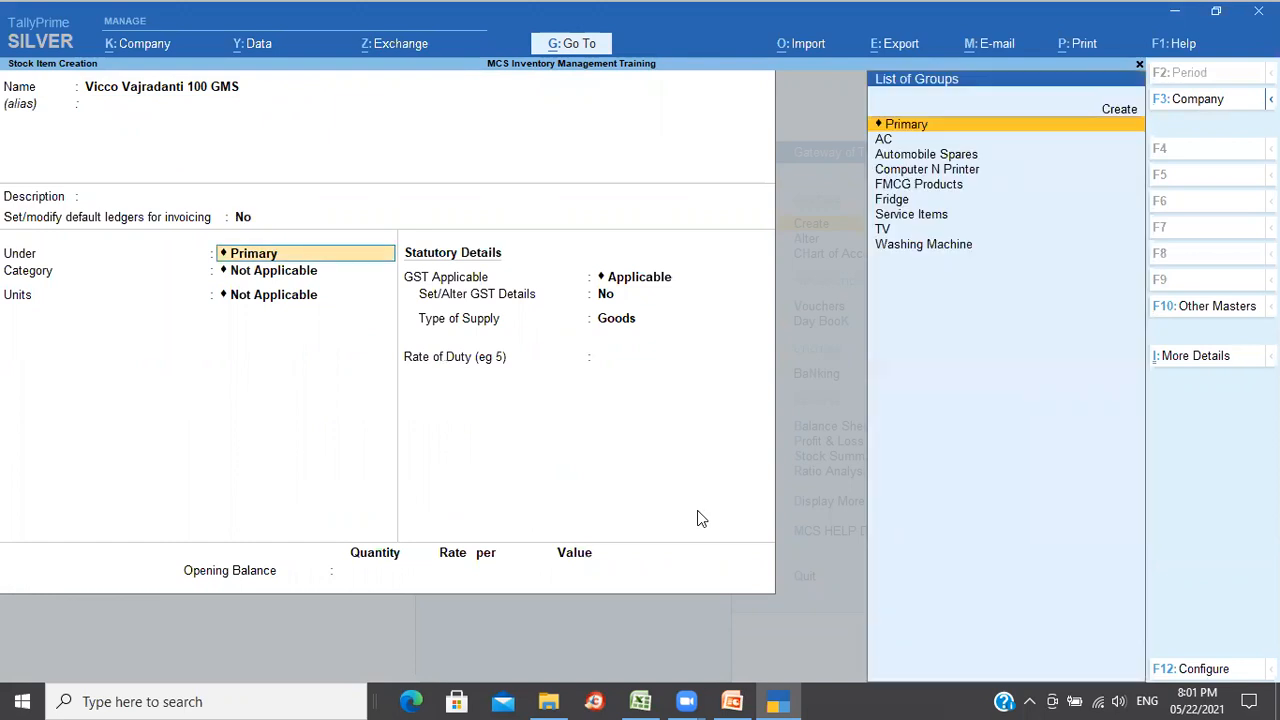
# Step: Place the item under FMCG Products, category Not Applicable, with unit Pcs
pyautogui.press('Down')
pyautogui.press('Down')
pyautogui.press('Down')
pyautogui.press('Down')
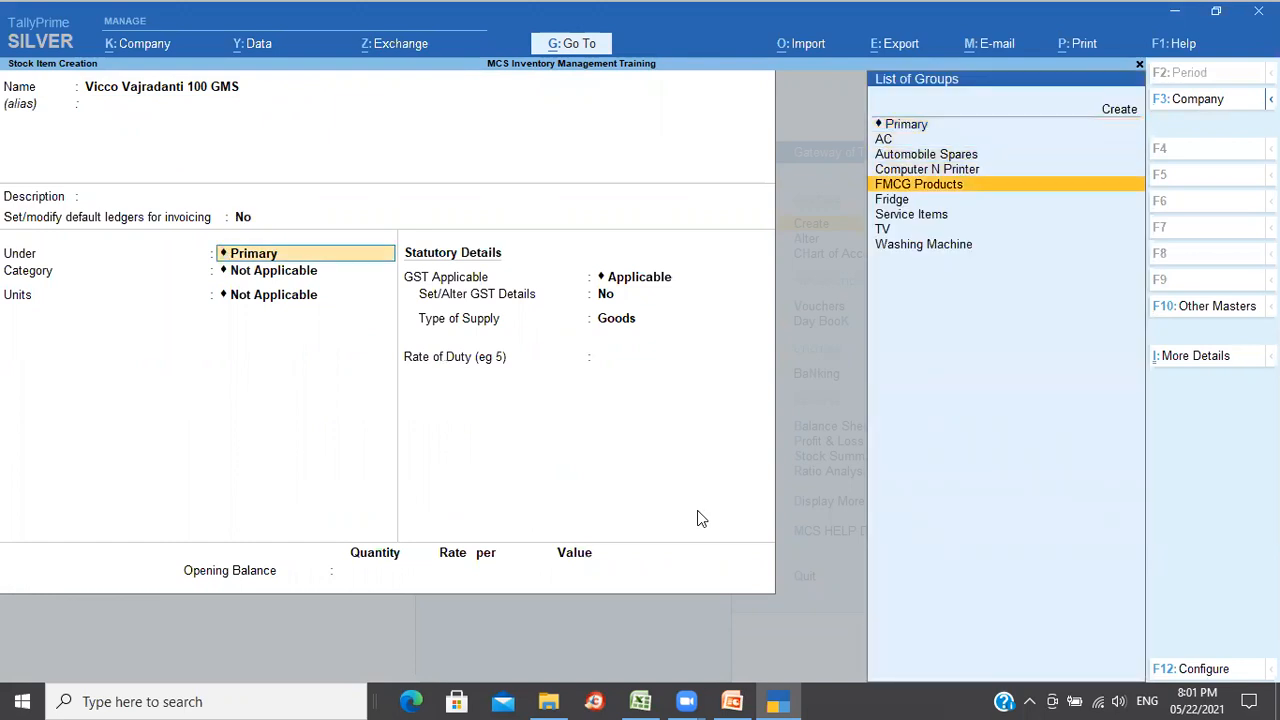
pyautogui.press('Return')
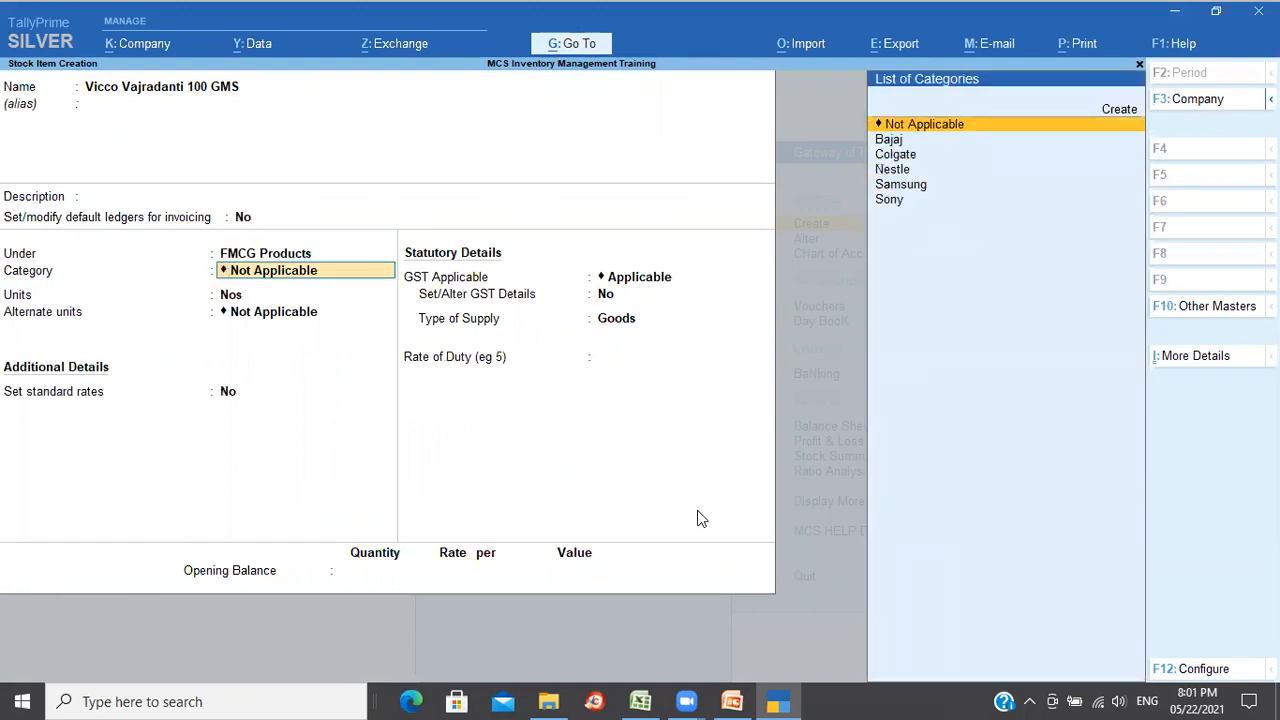
pyautogui.press('Return')
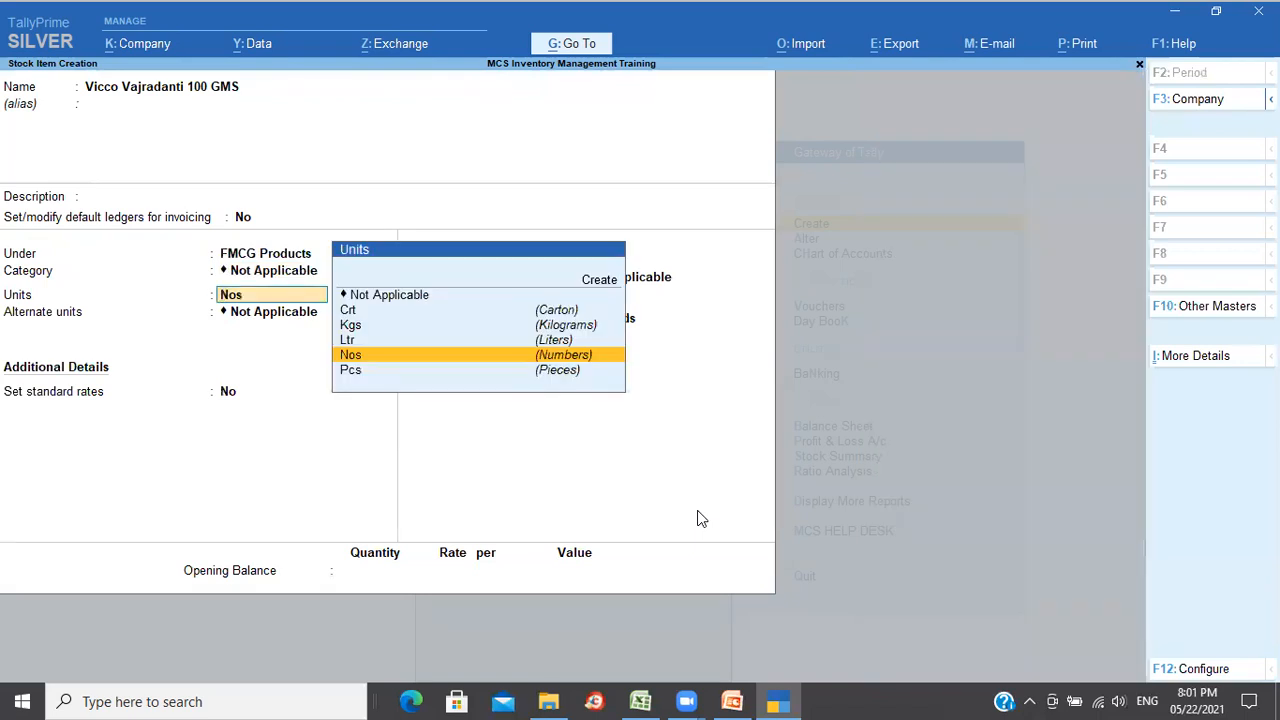
pyautogui.press('Down')
pyautogui.press('Return')
pyautogui.press('Return')
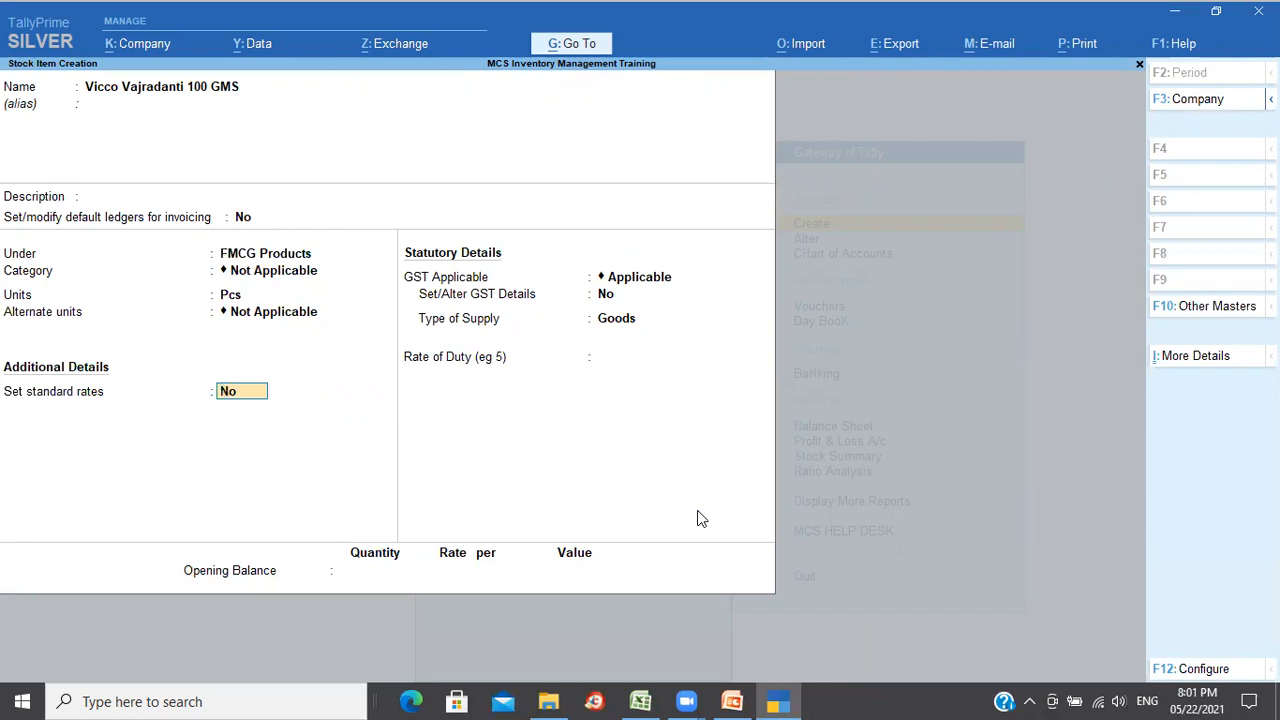
# Step: Set GST details: HSN 3243243, Taxable, 12% integrated tax, supply type Goods
pyautogui.press('Return')
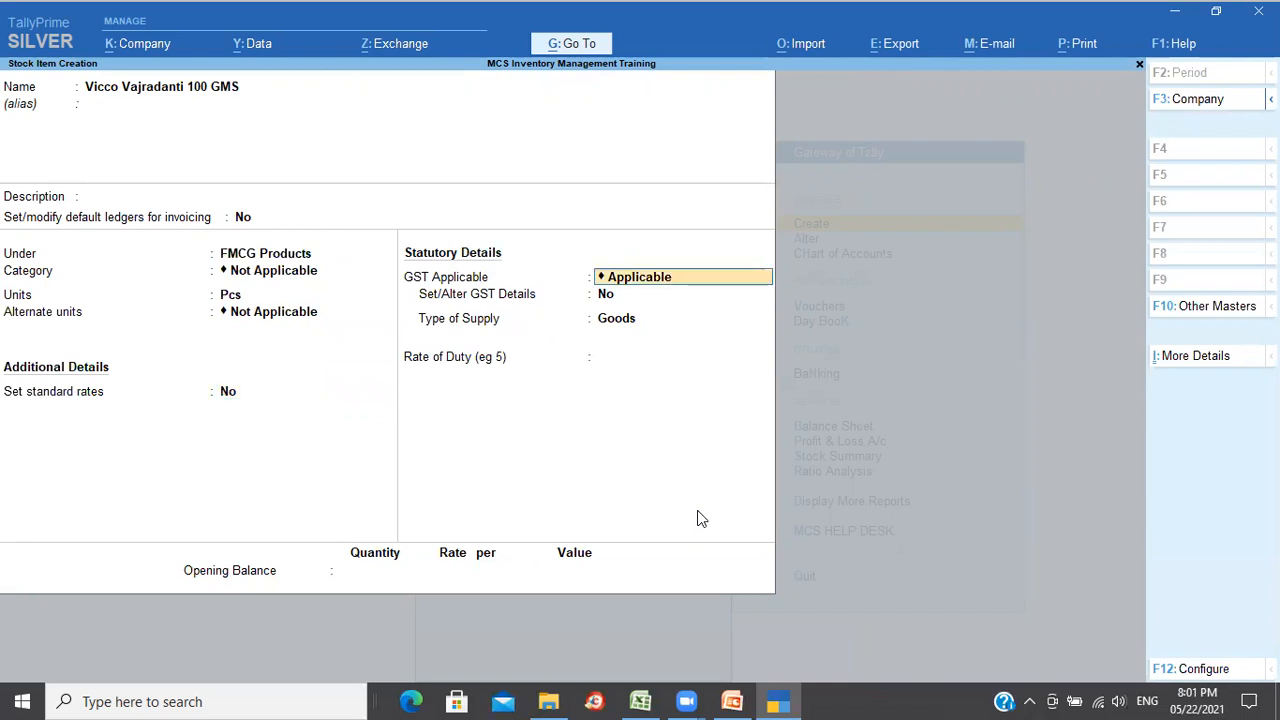
pyautogui.press('Return')
pyautogui.press('y')
pyautogui.press('Return')
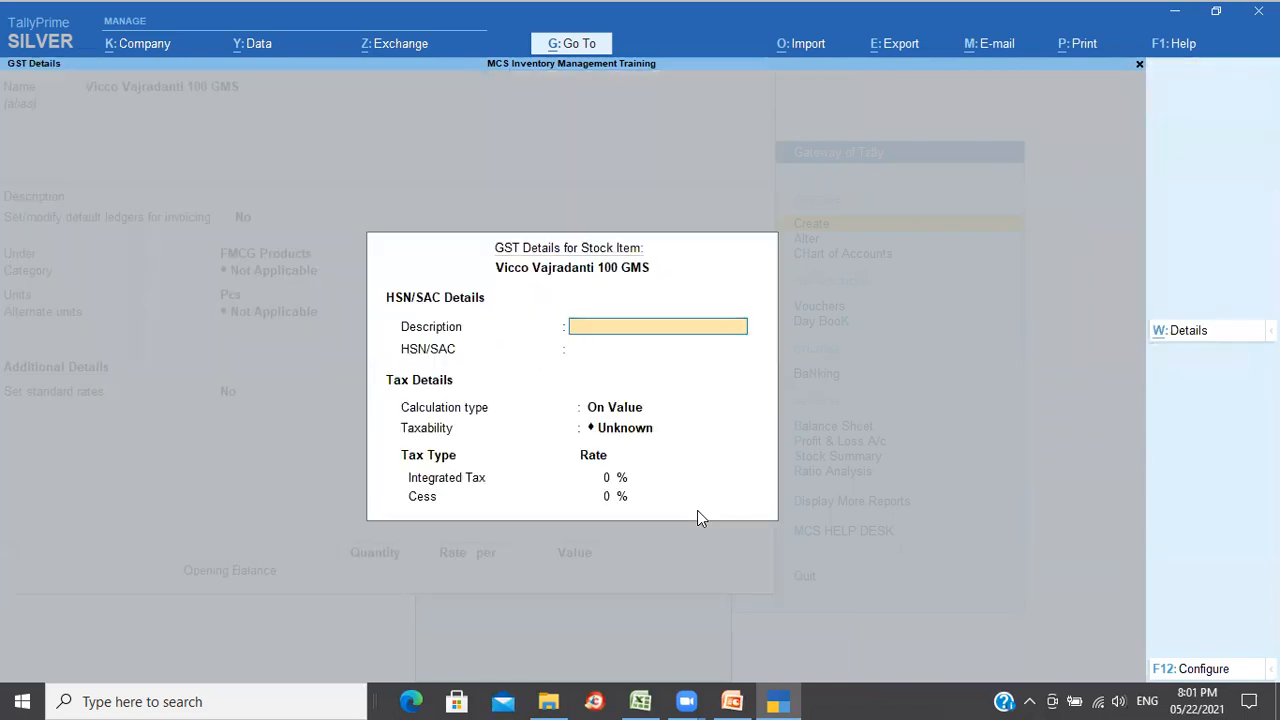
pyautogui.press('Return')
pyautogui.write('3243243')
pyautogui.press('Return')
pyautogui.press('Return')
pyautogui.write('t')
pyautogui.press('Return')
pyautogui.write('12')
pyautogui.press('Return')
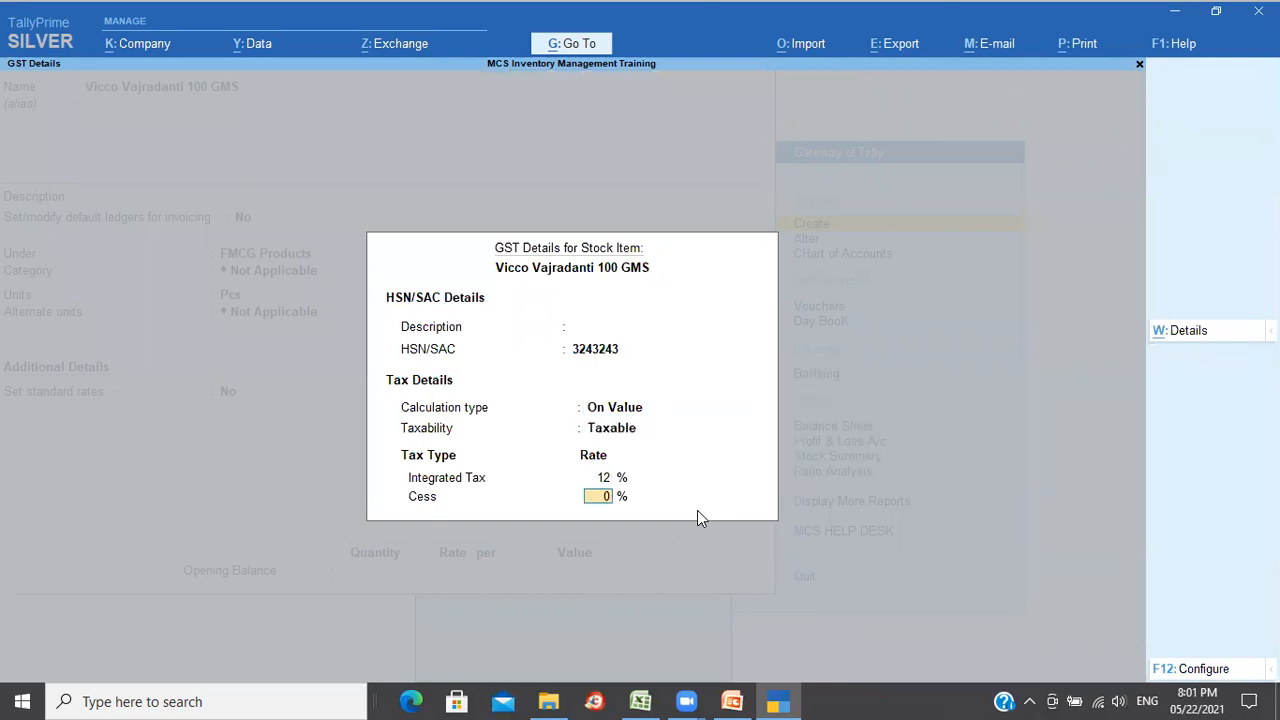
pyautogui.press('Return')
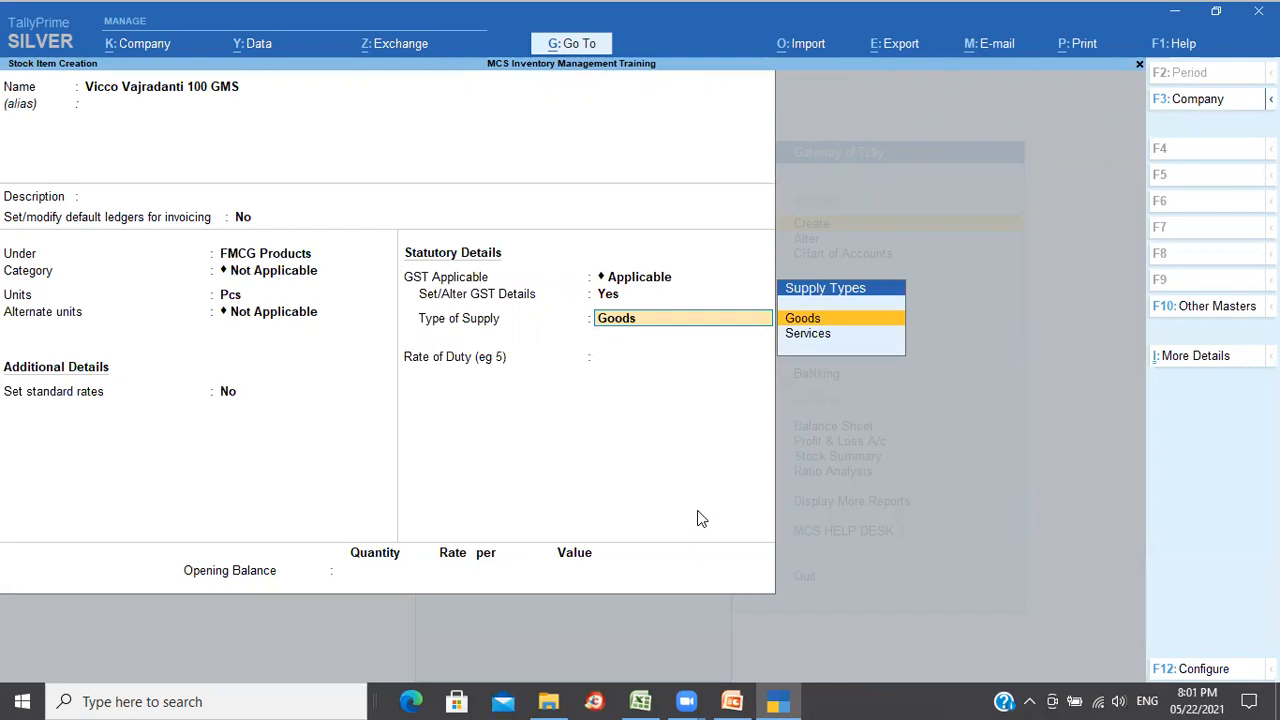
pyautogui.press('Return')
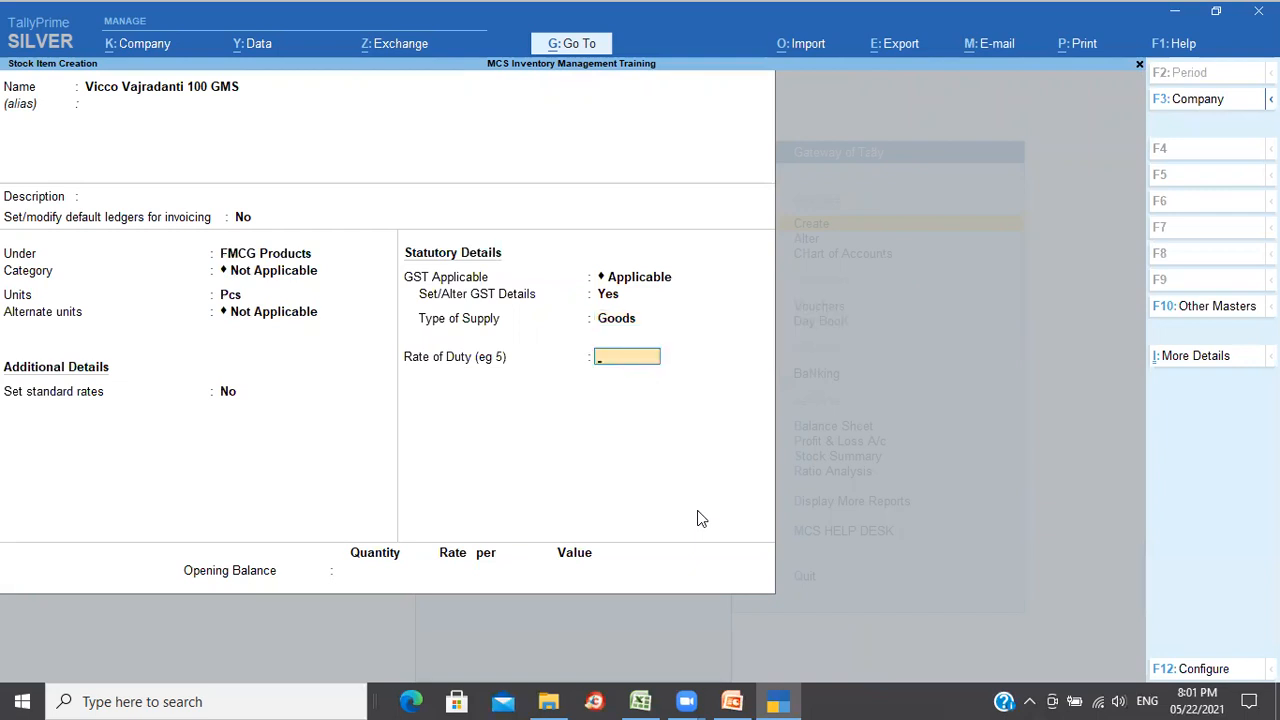
# Step: Set the item's MRP to 45 and use it for GST slab rates
pyautogui.click(1211, 362)
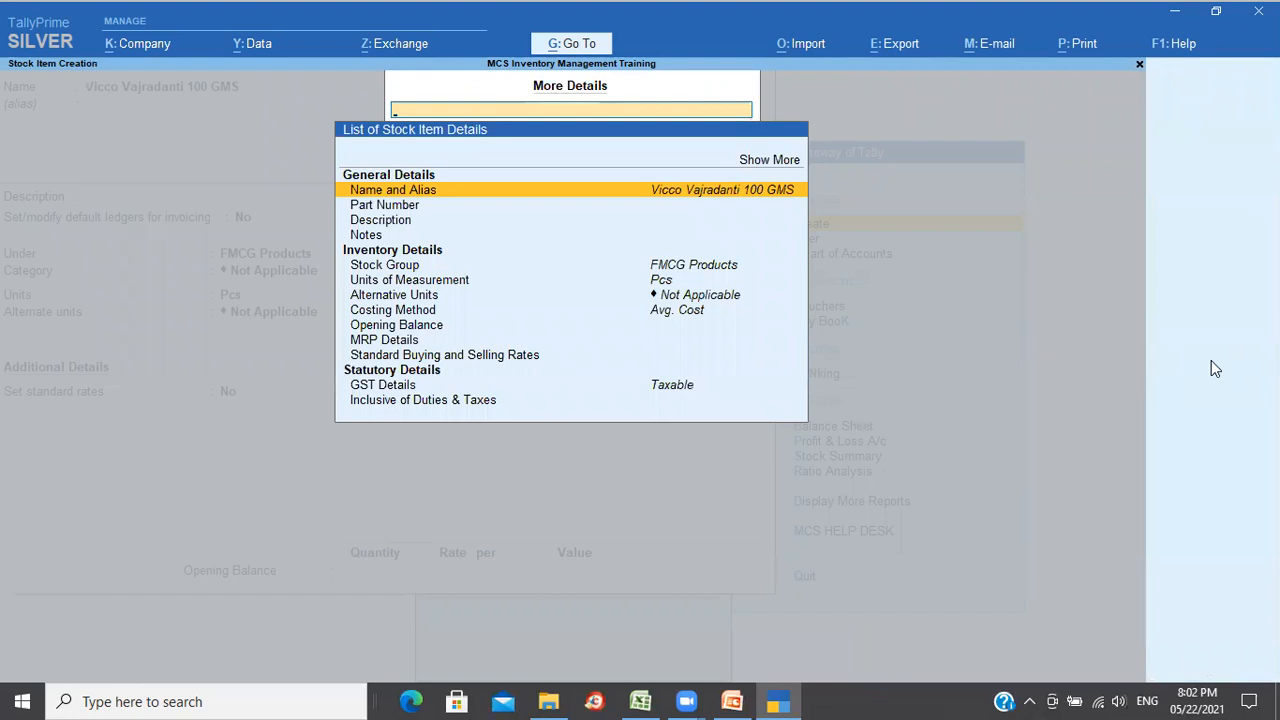
pyautogui.press('Down')
pyautogui.press('Down')
pyautogui.press('Down')
pyautogui.press('Down')
pyautogui.press('Down')
pyautogui.press('Down')
pyautogui.press('Down')
pyautogui.press('Down')
pyautogui.press('Down')
pyautogui.press('Down')
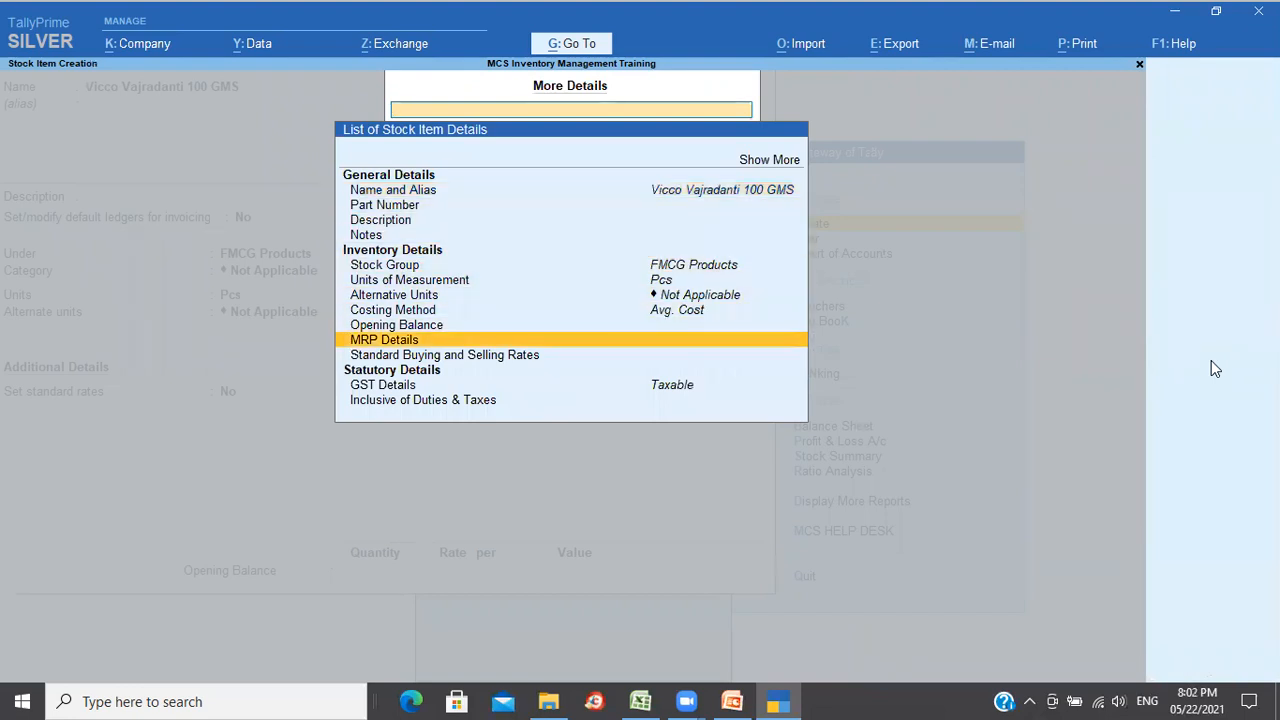
pyautogui.press('Return')
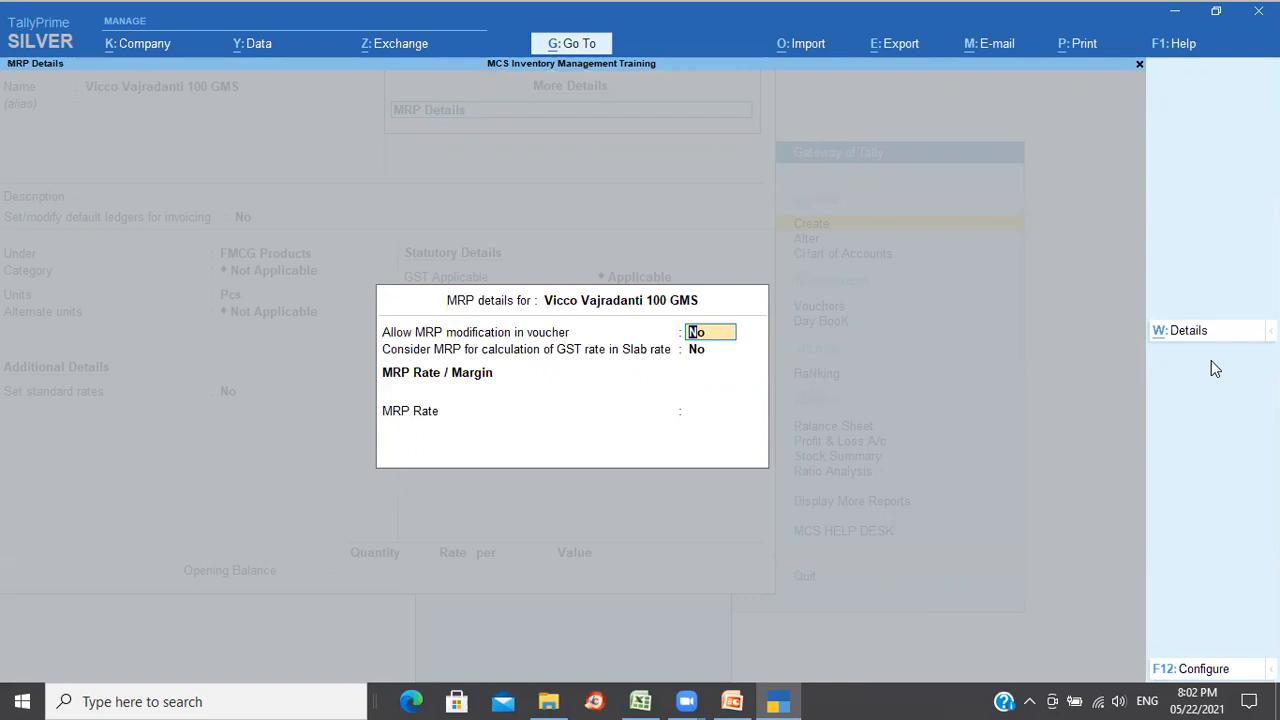
pyautogui.press('Return')
pyautogui.write('y')
pyautogui.press('Return')
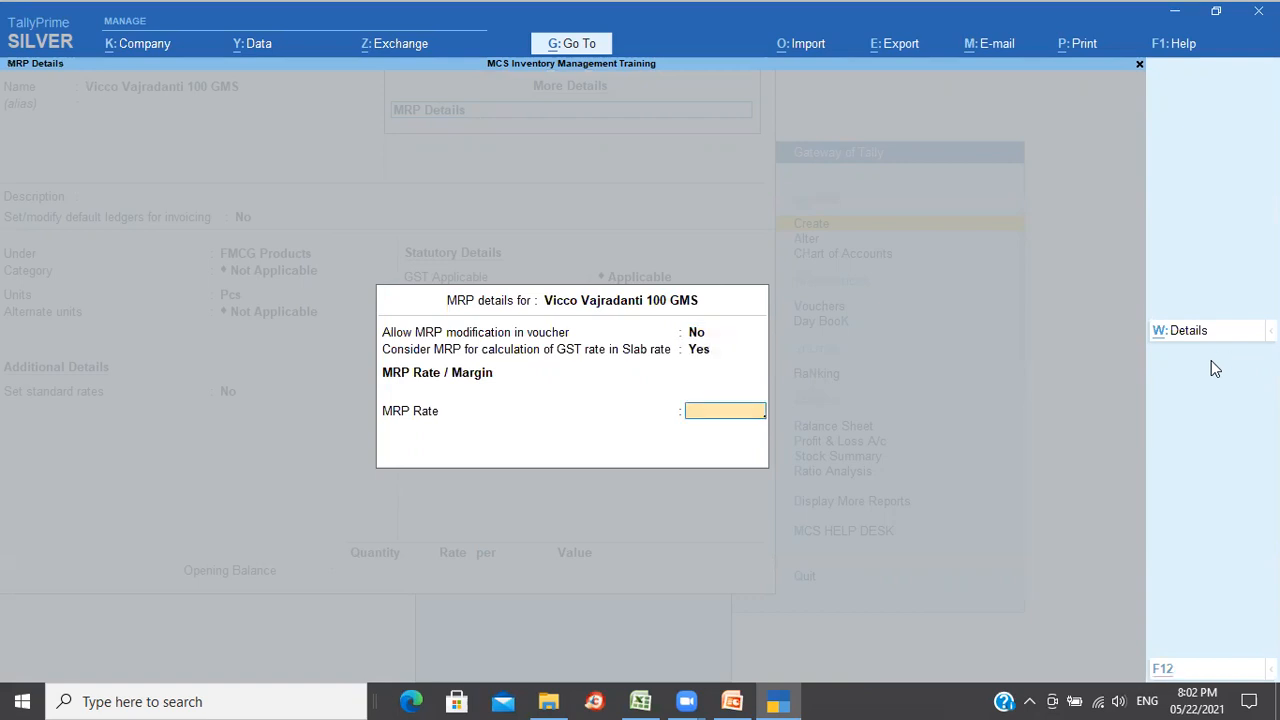
pyautogui.hotkey('alt', 'Tab')
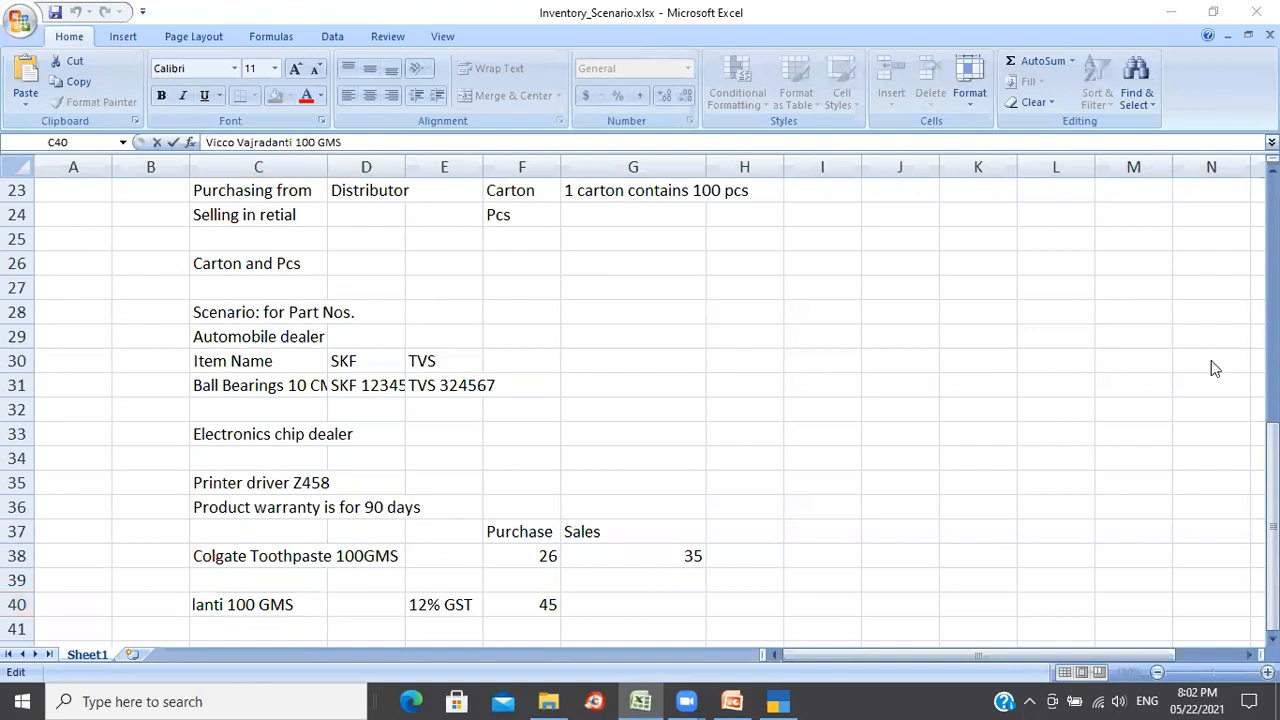
pyautogui.hotkey('alt', 'Tab')
pyautogui.write('45')
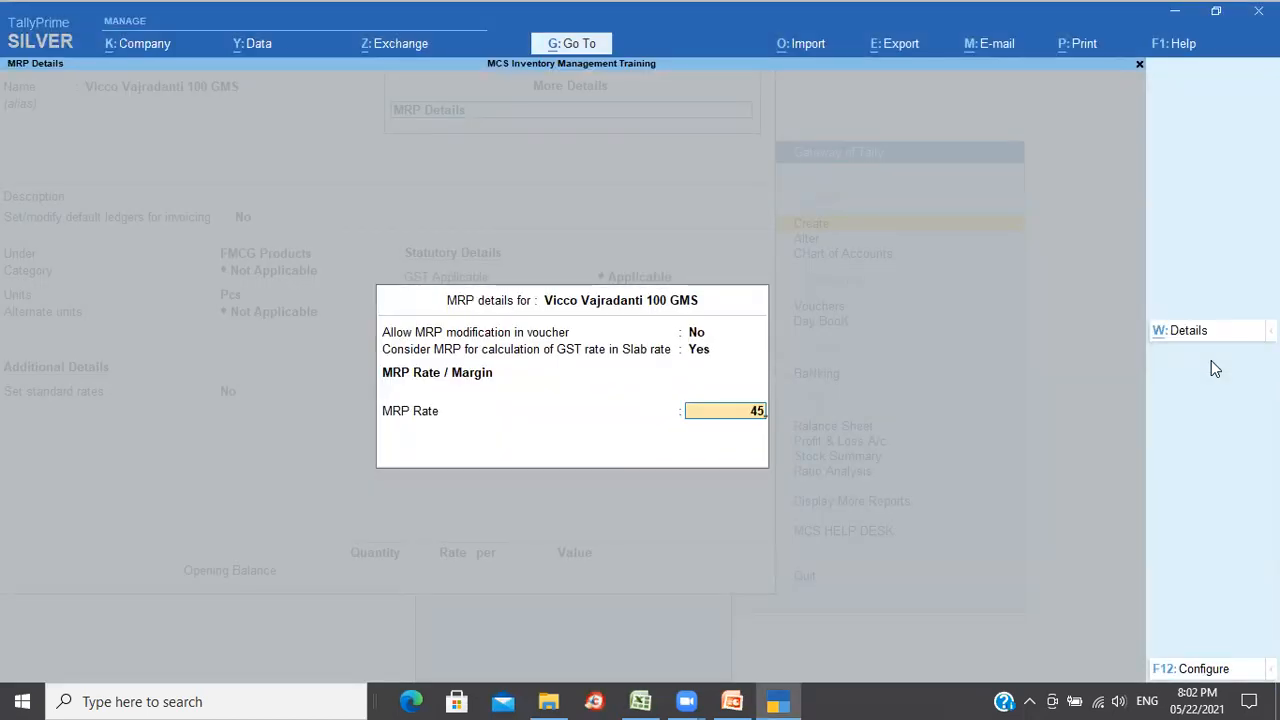
pyautogui.press('Return')
# Step: Enter opening stock of 10 Pcs at 30.00 (value 300.00) and save the item
pyautogui.press('Return')
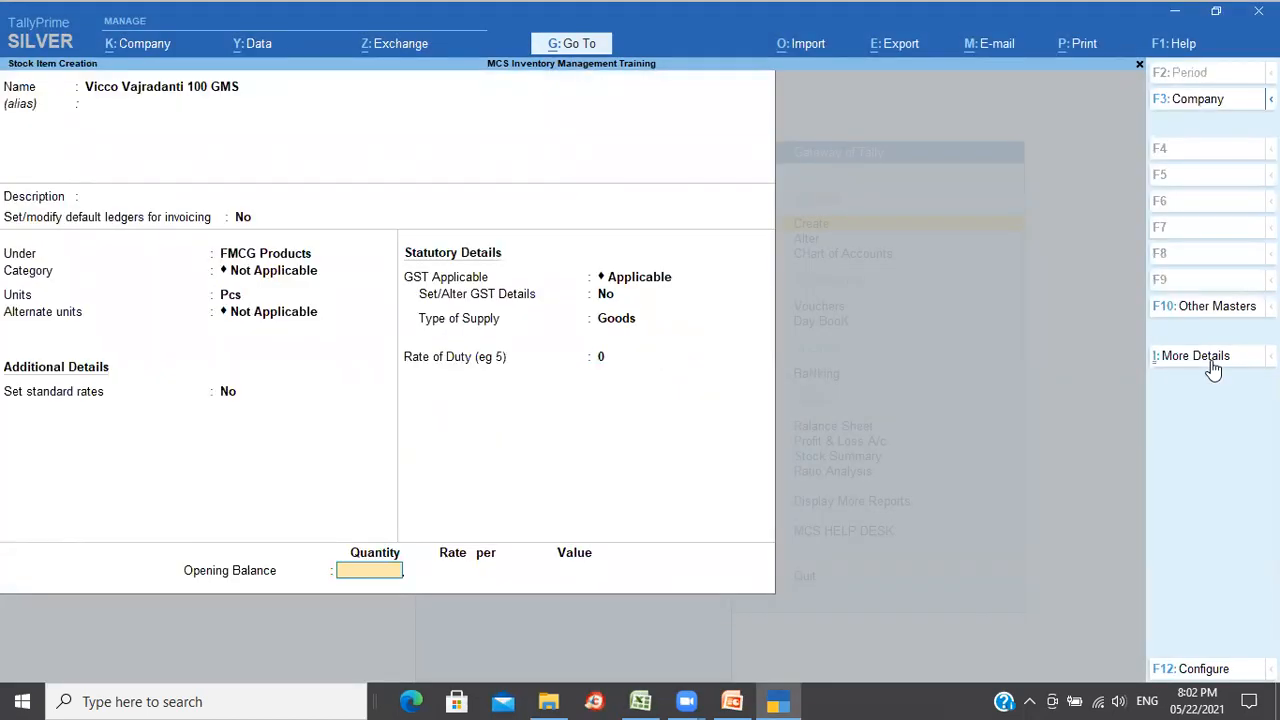
pyautogui.write('10')
pyautogui.press('Return')
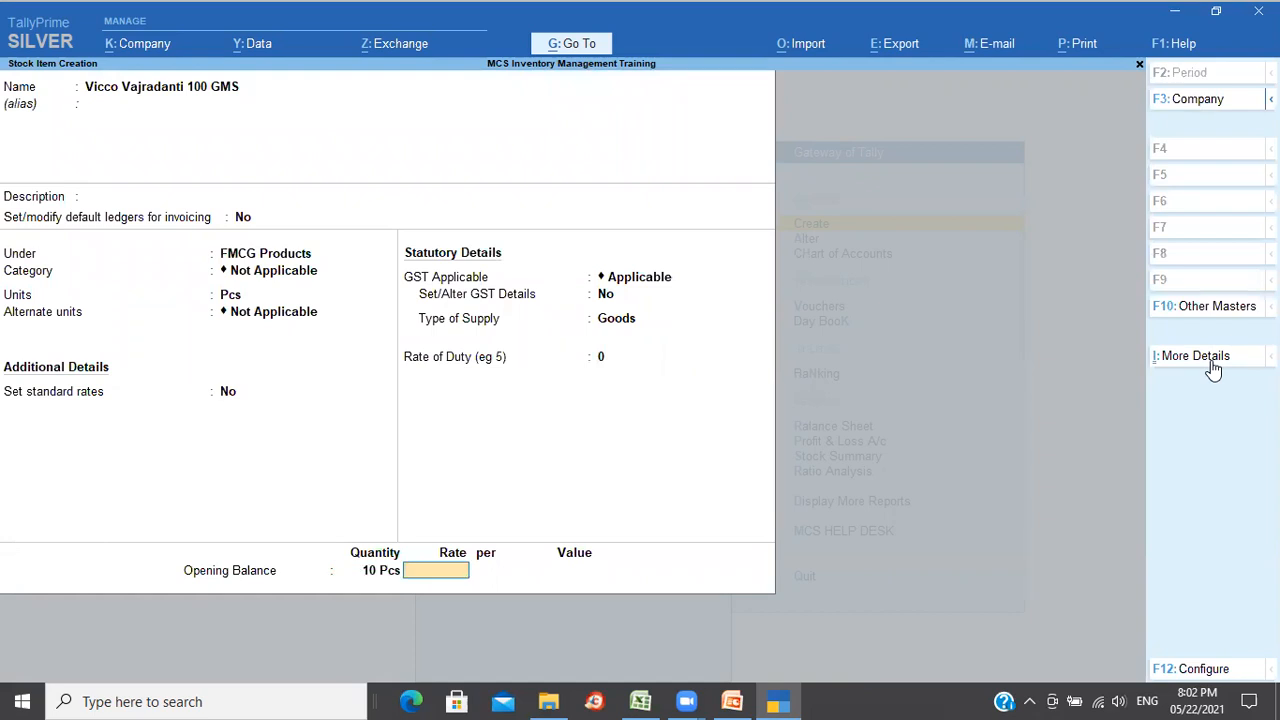
pyautogui.write('30')
pyautogui.press('Return')
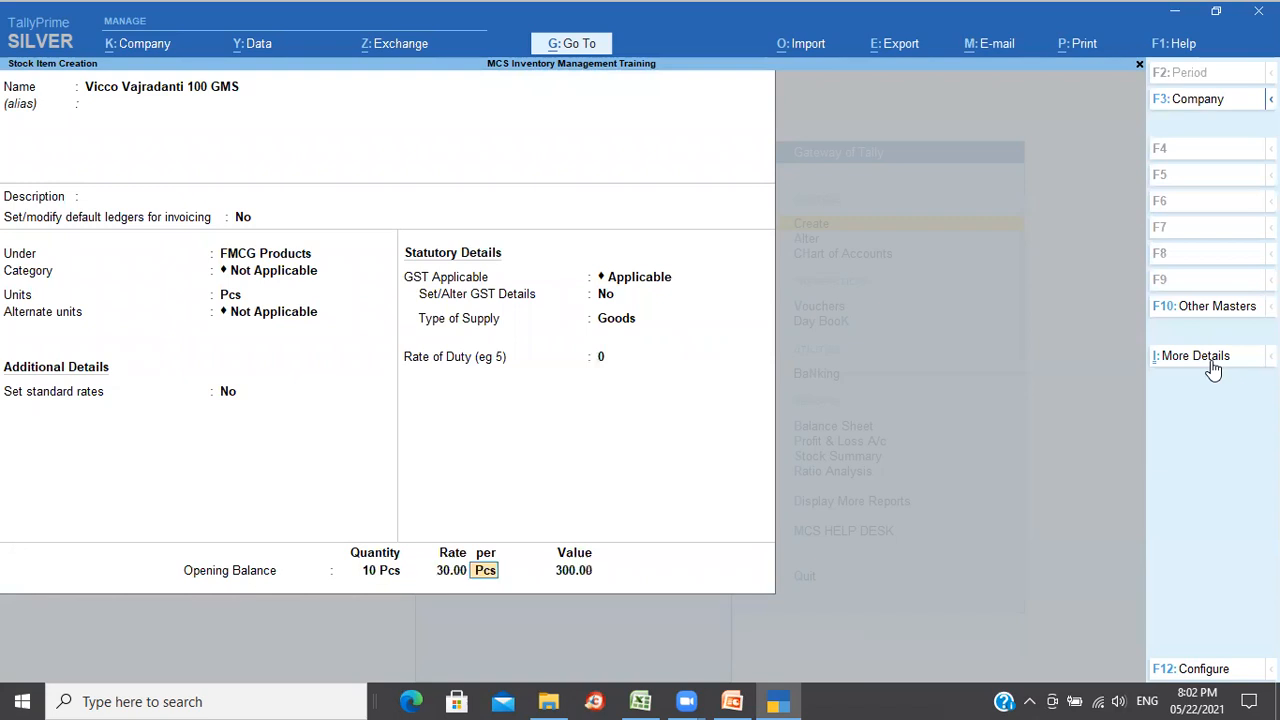
pyautogui.press('Return')
pyautogui.press('Return')
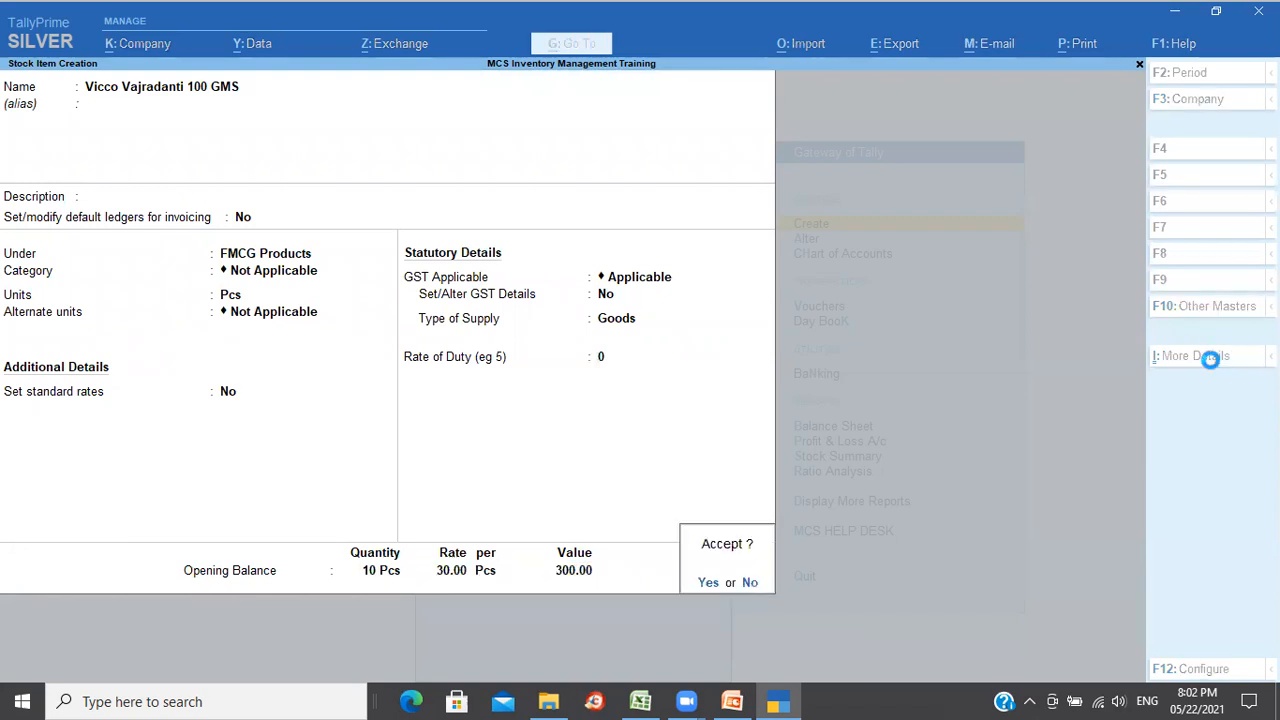
pyautogui.press('Return')
# Step: Quit item creation and bring up Sales voucher No. 8 with its configuration options
pyautogui.press('Escape')
pyautogui.press('Return')
pyautogui.press('Escape')
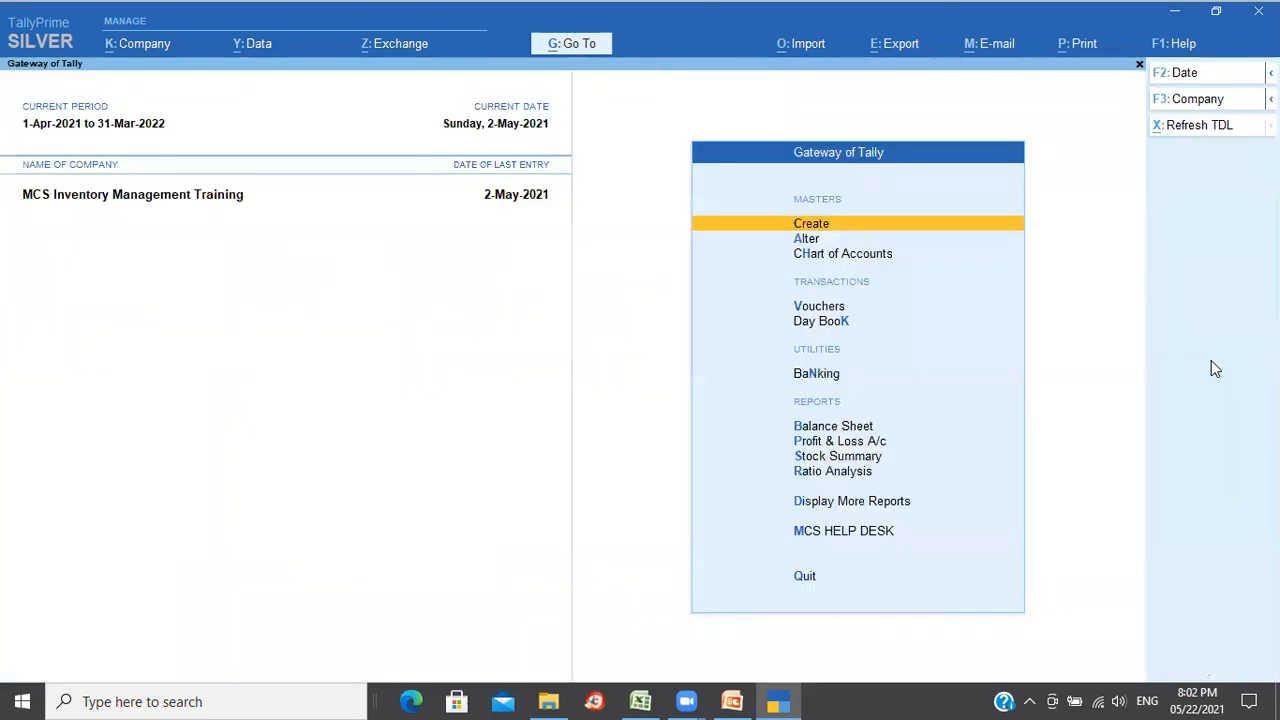
pyautogui.press('Down')
pyautogui.press('Down')
pyautogui.press('Down')
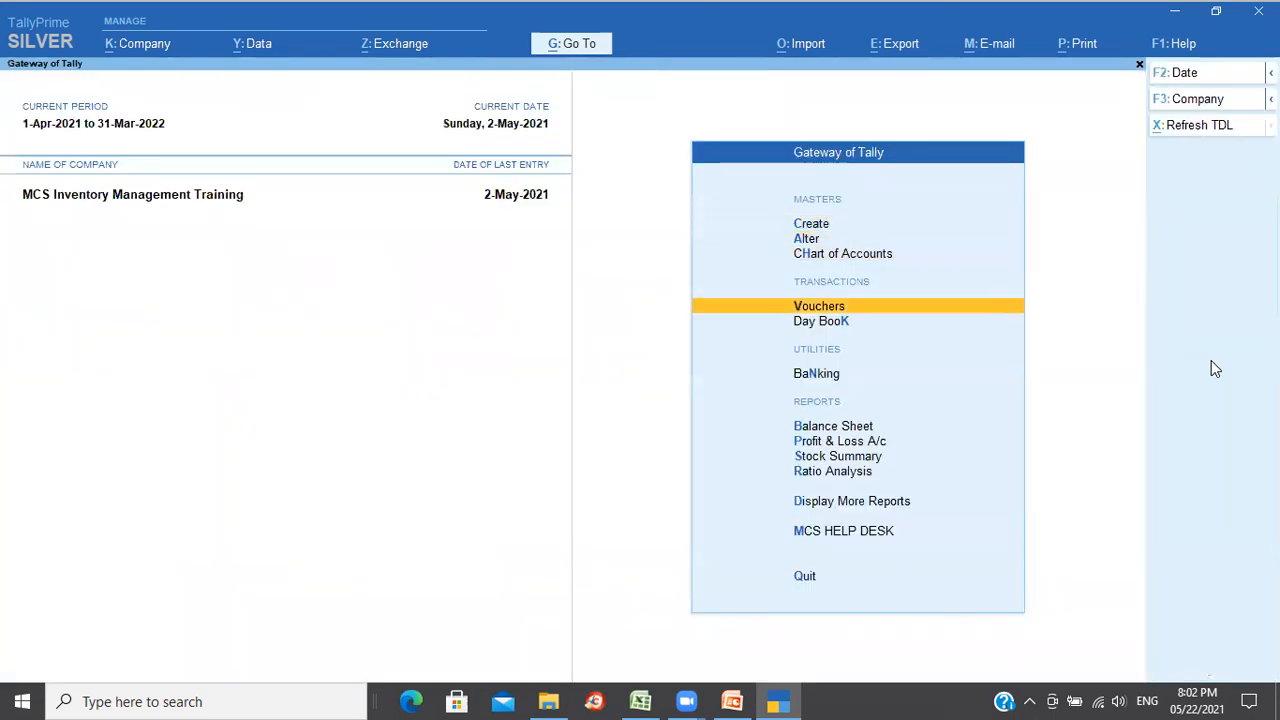
pyautogui.press('Return')
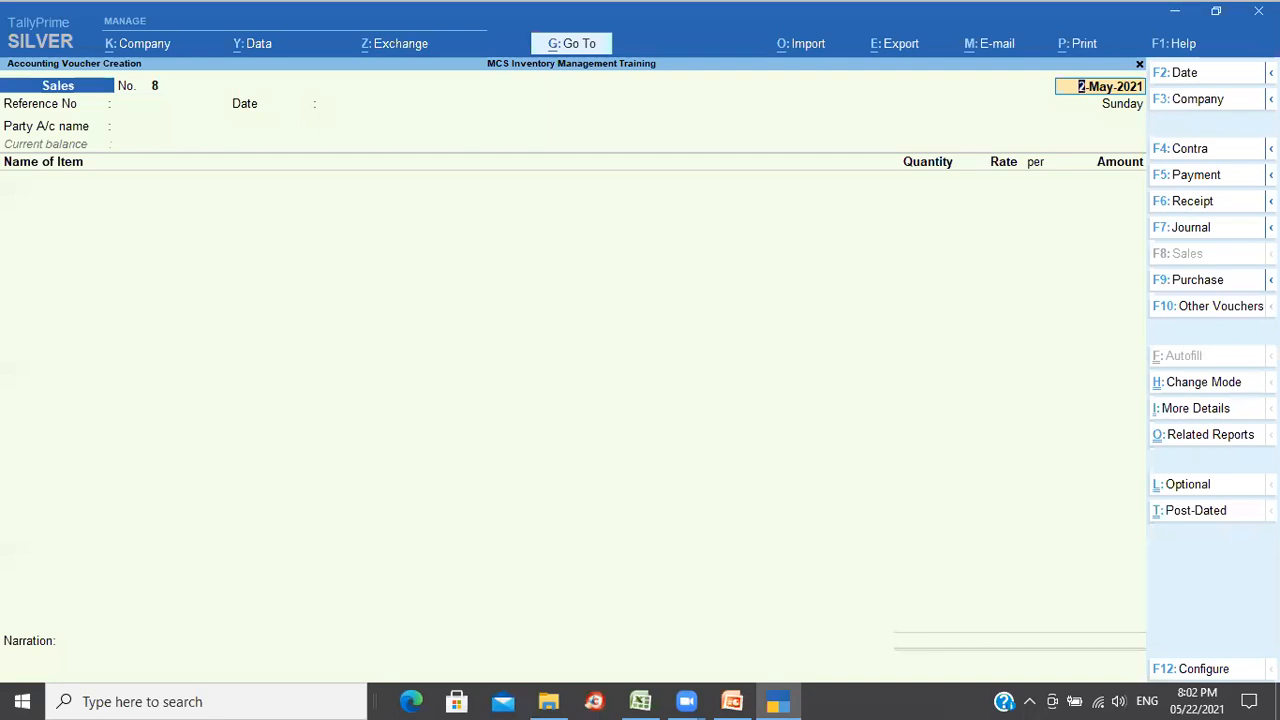
pyautogui.press('F12')
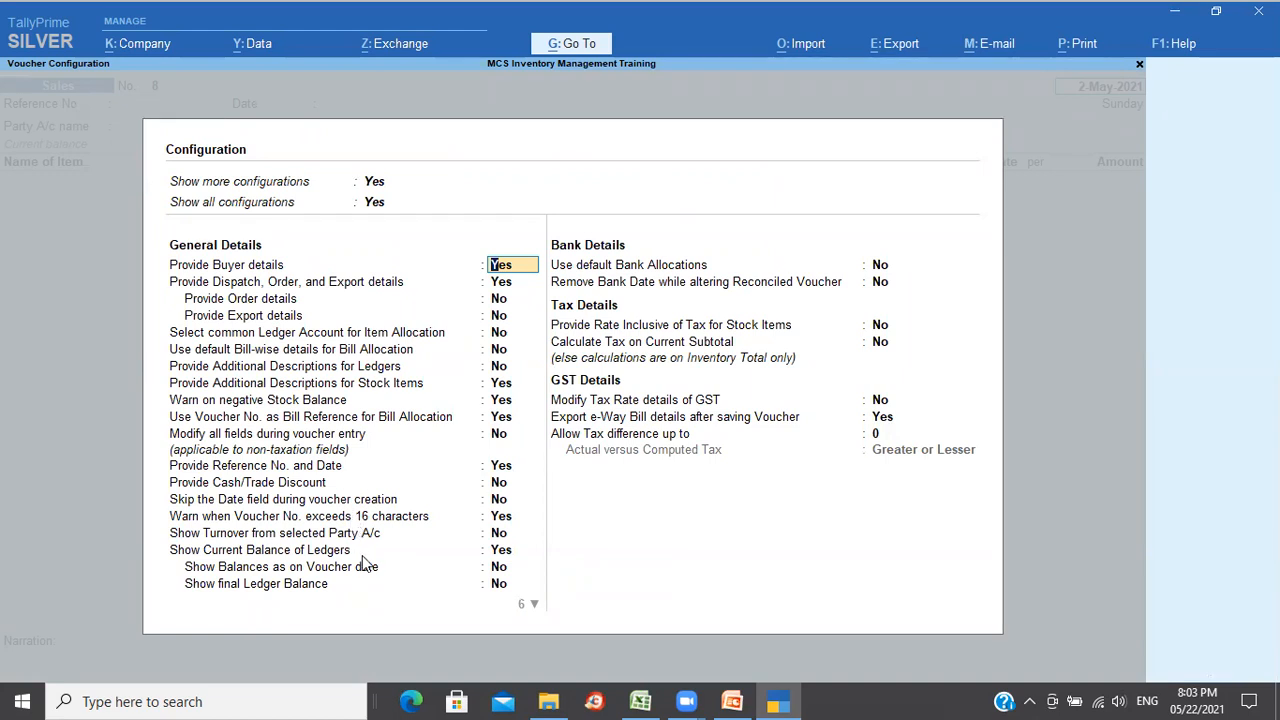
# Step: Review the voucher configuration options without changes and return to blank Sales voucher No. 8
pyautogui.click(505, 552)
pyautogui.press('Return')
pyautogui.press('Return')
pyautogui.press('Return')
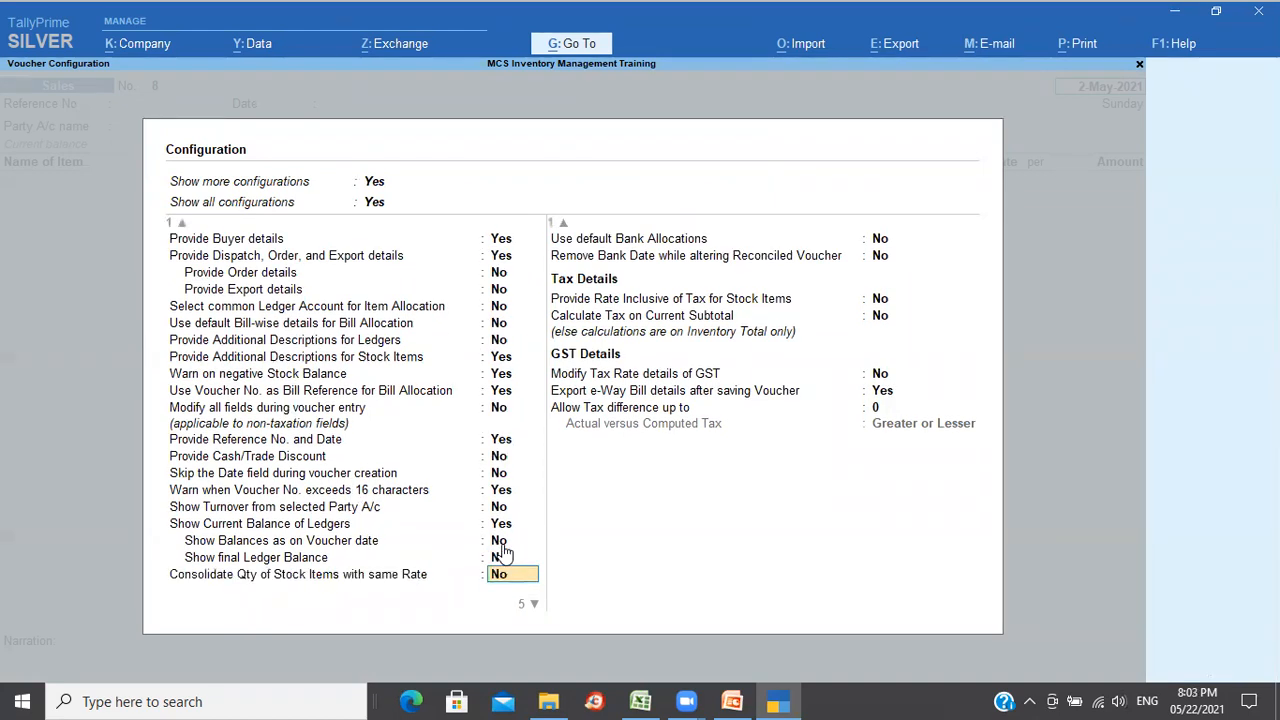
pyautogui.press('Return')
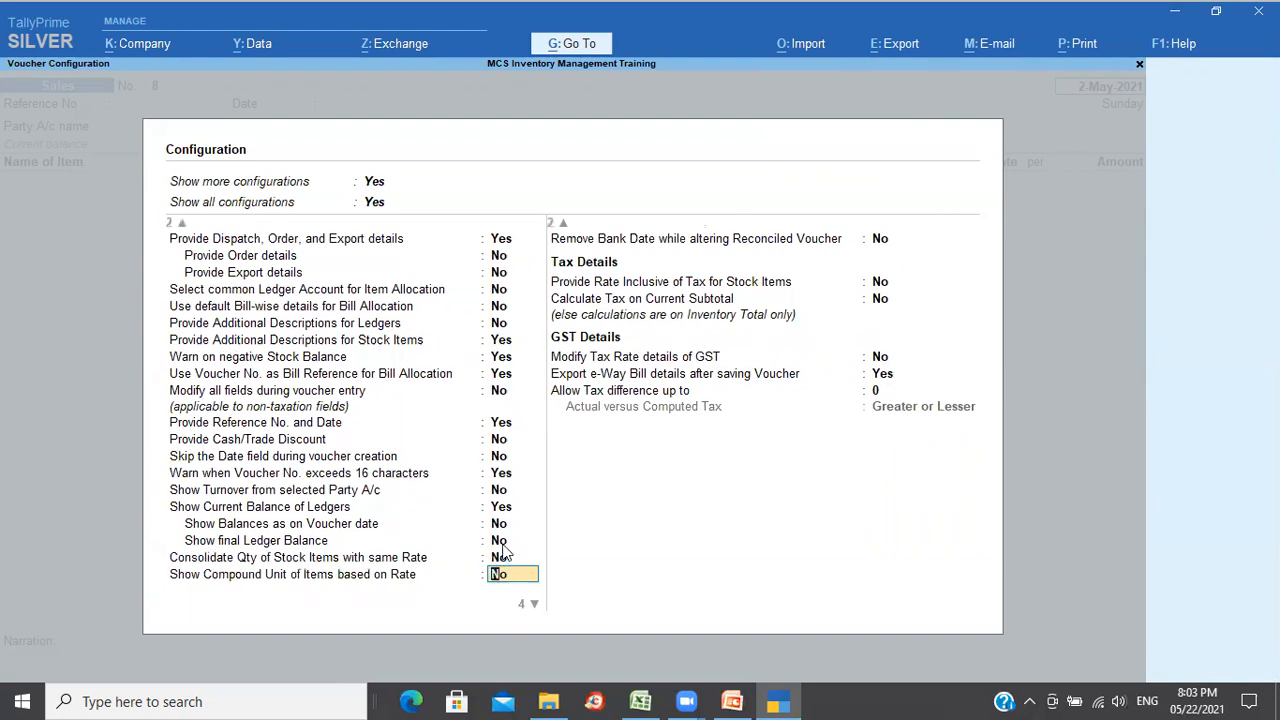
pyautogui.press('Return')
pyautogui.press('Return')
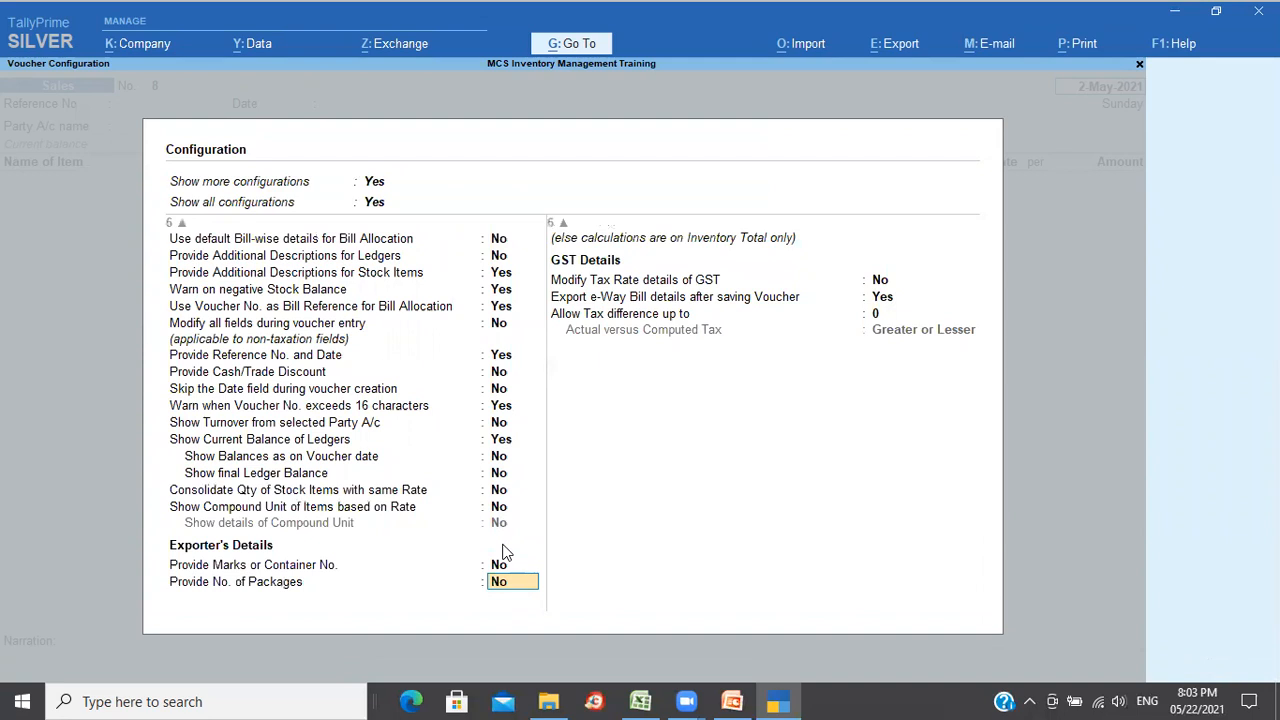
pyautogui.press('Return')
pyautogui.press('Return')
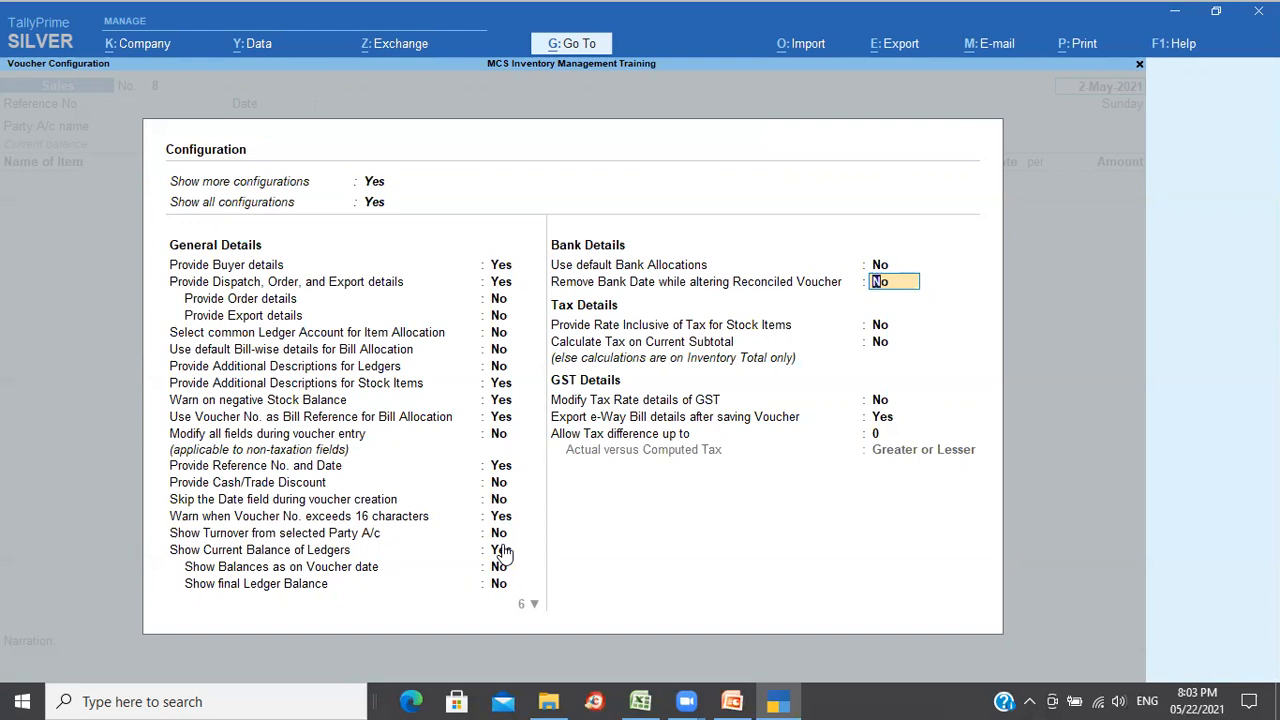
pyautogui.press('Return')
pyautogui.press('Return')
pyautogui.press('Return')
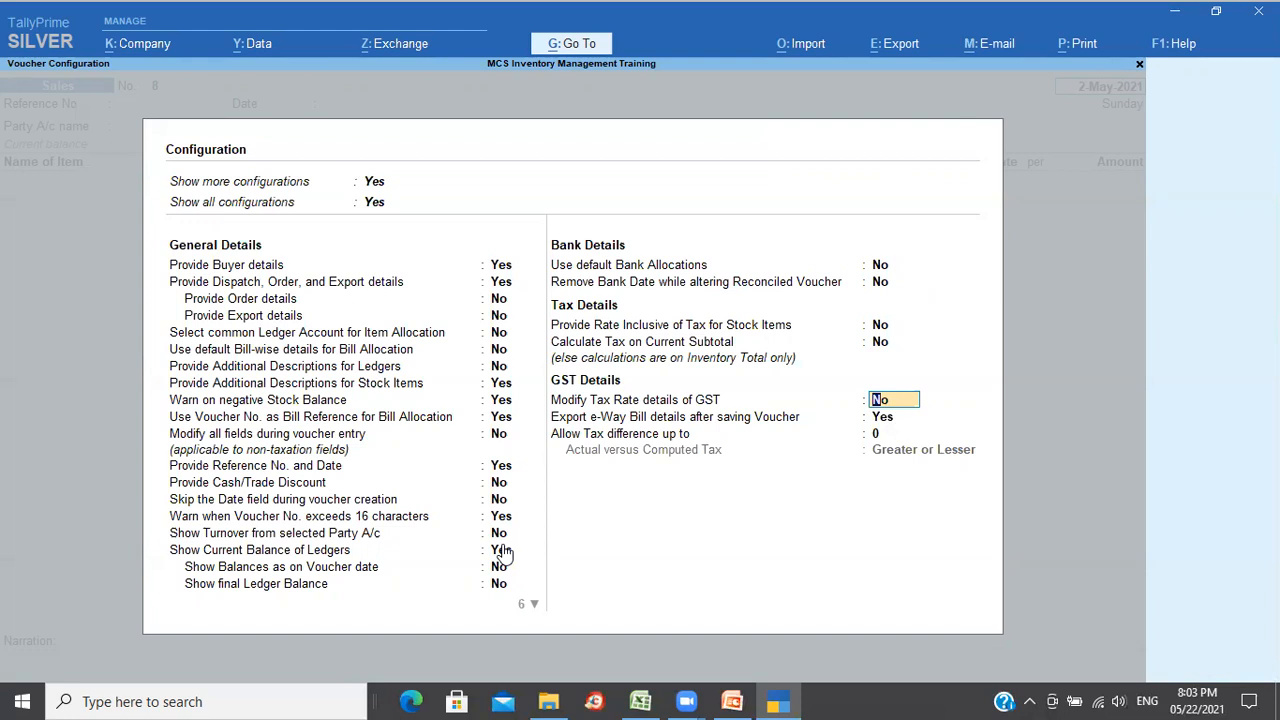
pyautogui.press('Return')
pyautogui.press('Return')
pyautogui.press('Return')
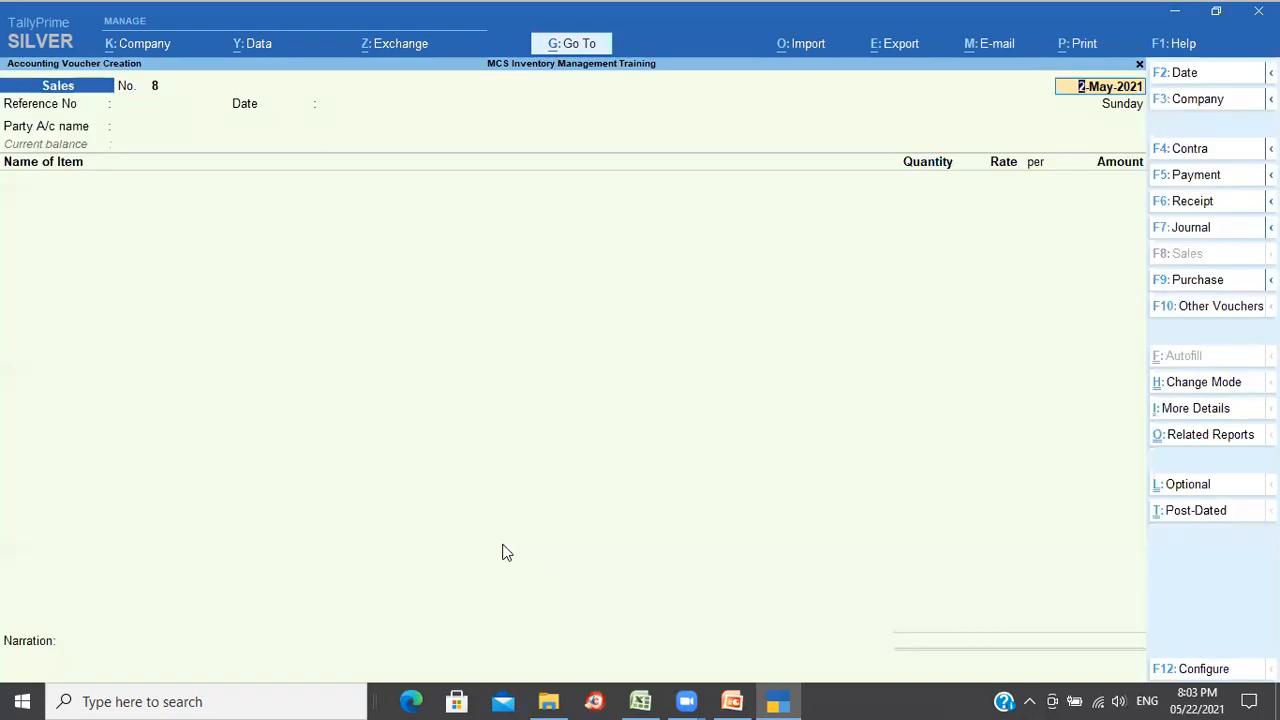
# Step: Choose Cash as the party and Vicco Vajradanti 100 GMS as the first item, no description
pyautogui.press('Return')
pyautogui.press('Return')
pyautogui.press('Return')
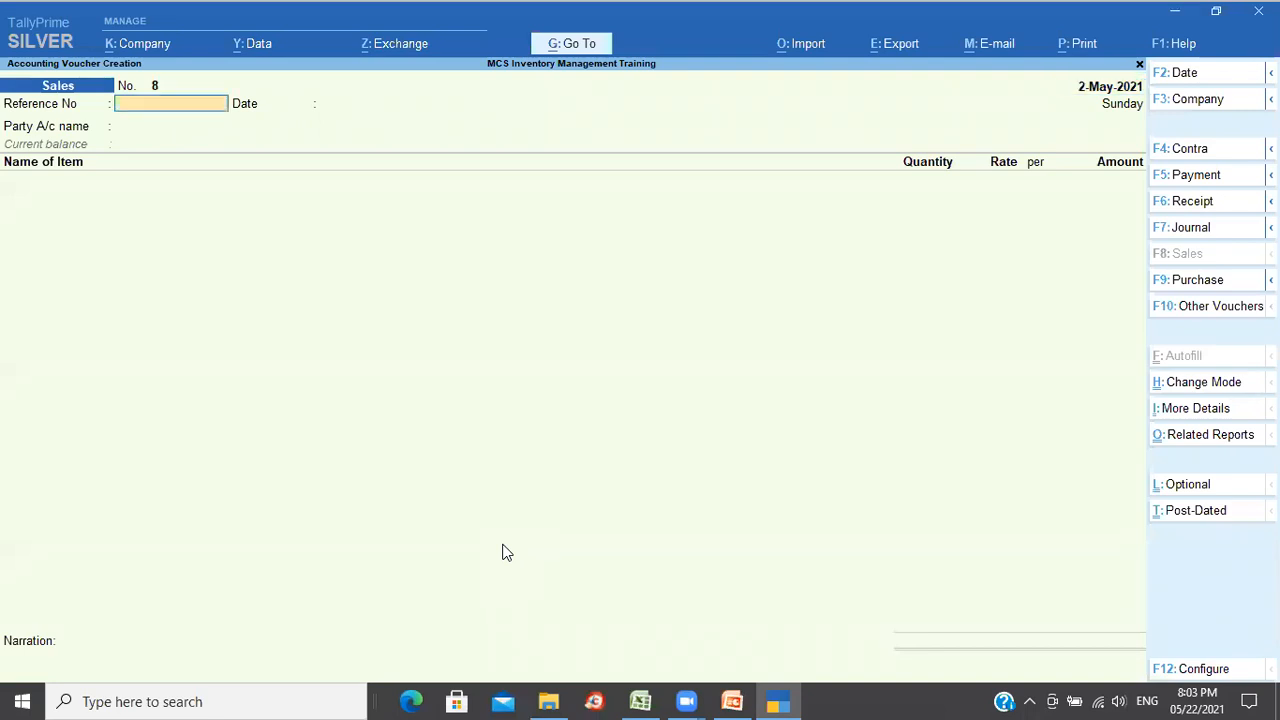
pyautogui.press('Return')
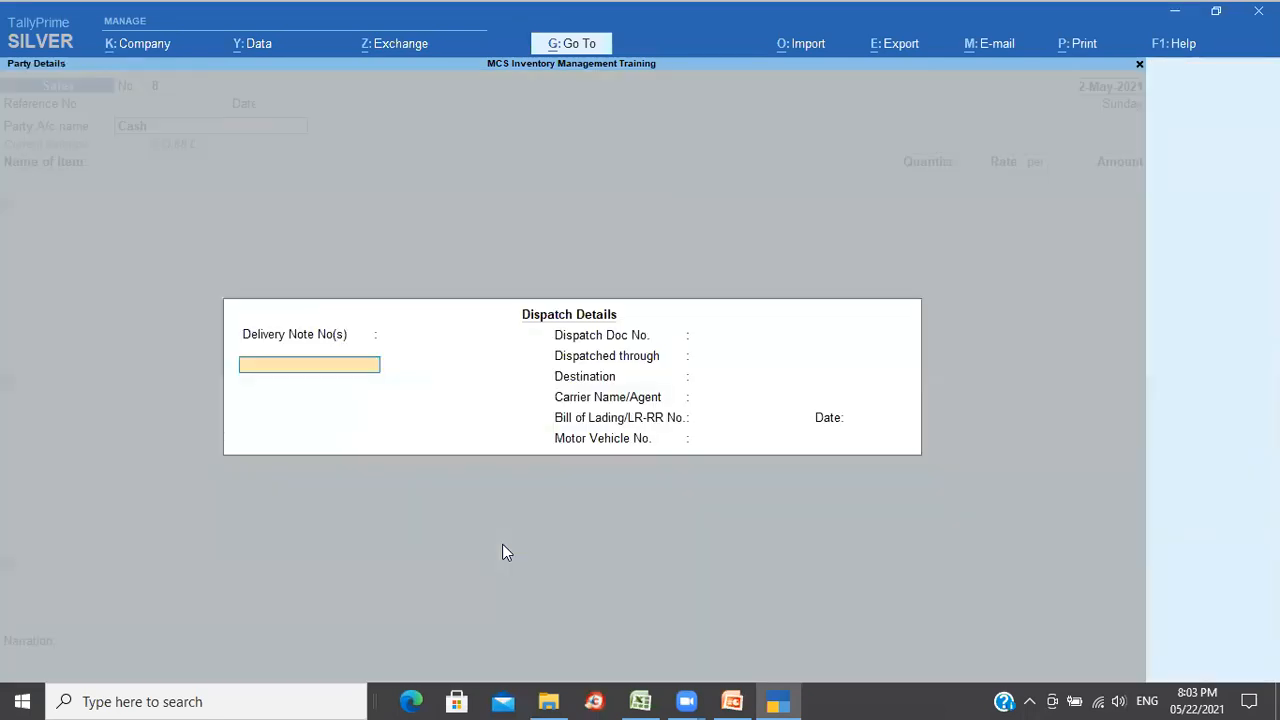
pyautogui.press('Return')
pyautogui.hotkey('ctrl', 'a')
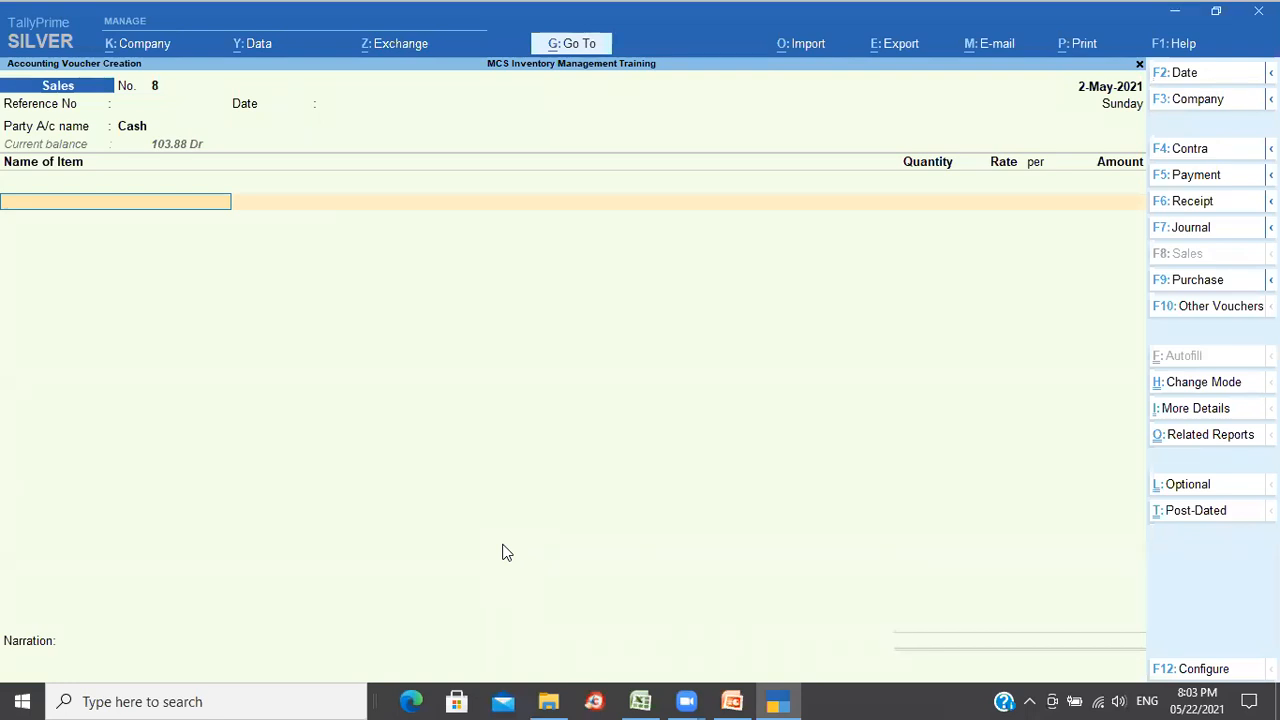
pyautogui.write('Vi')
pyautogui.press('Return')
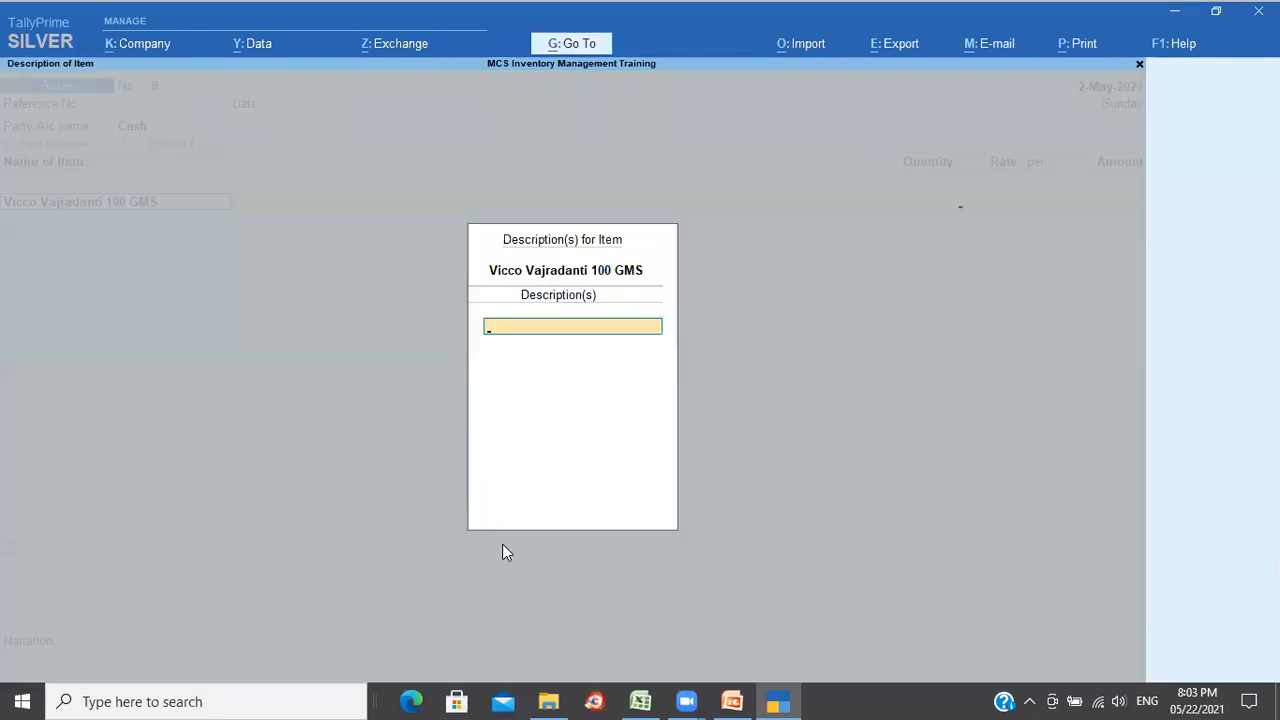
pyautogui.press('Return')
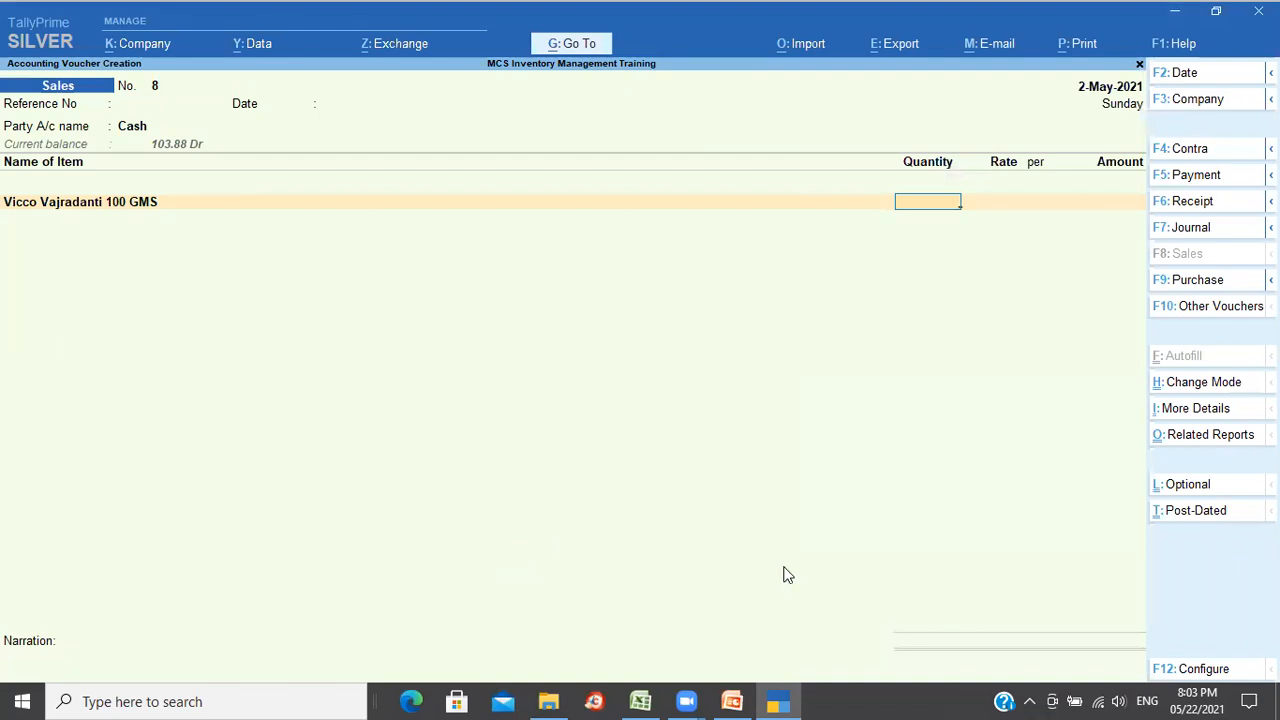
pyautogui.click(1203, 669)
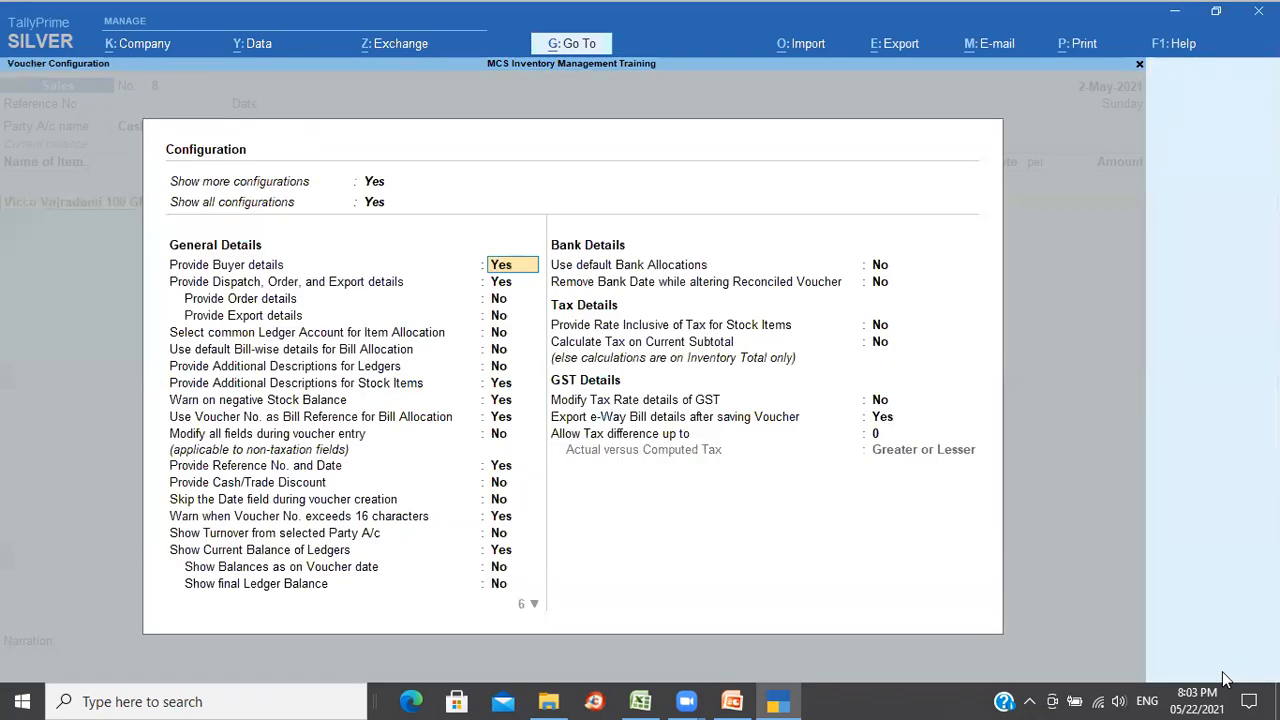
pyautogui.press('Return')
pyautogui.press('Return')
pyautogui.press('Return')
pyautogui.press('Return')
pyautogui.press('Return')
pyautogui.press('Return')
pyautogui.press('Return')
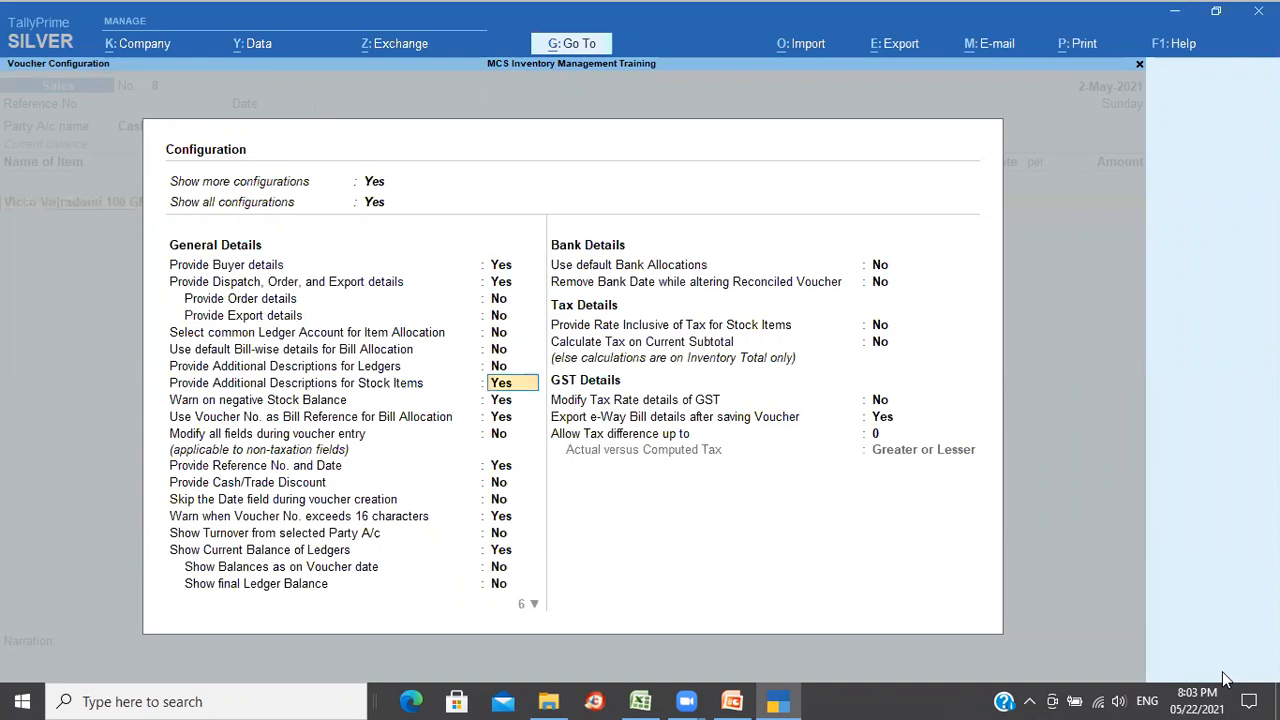
pyautogui.press('Return')
pyautogui.press('Return')
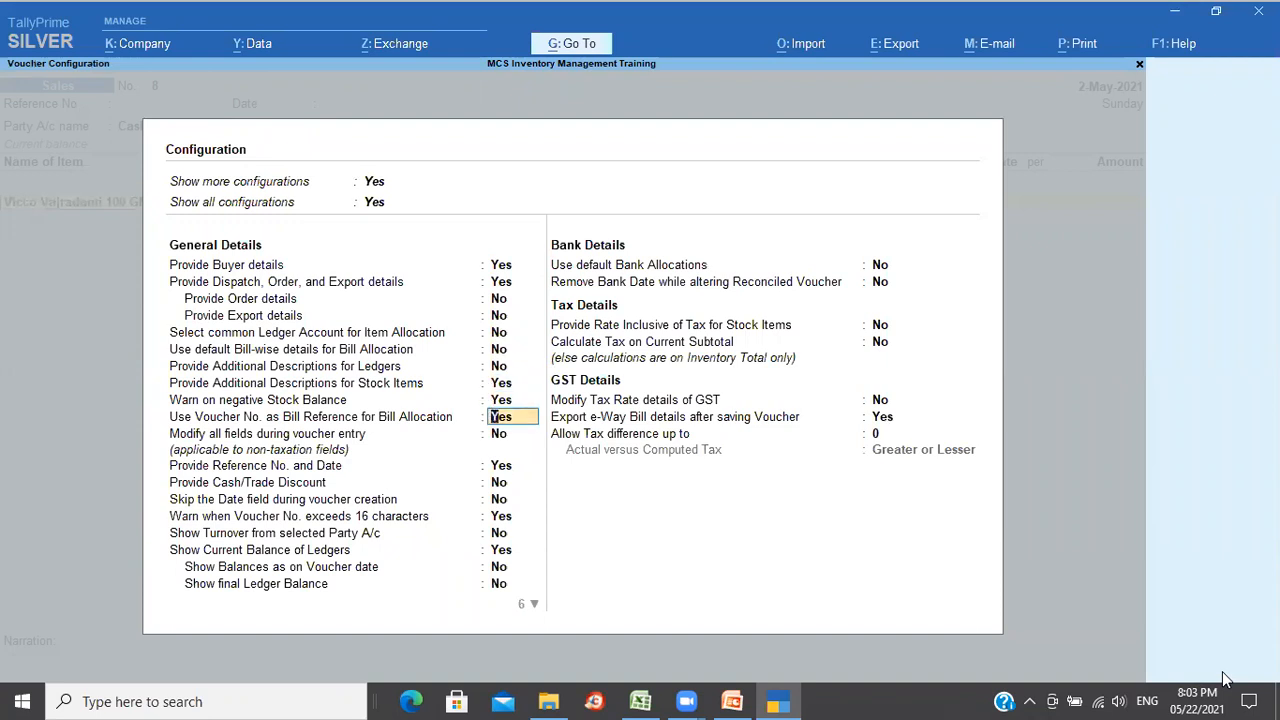
pyautogui.press('Return')
pyautogui.press('Return')
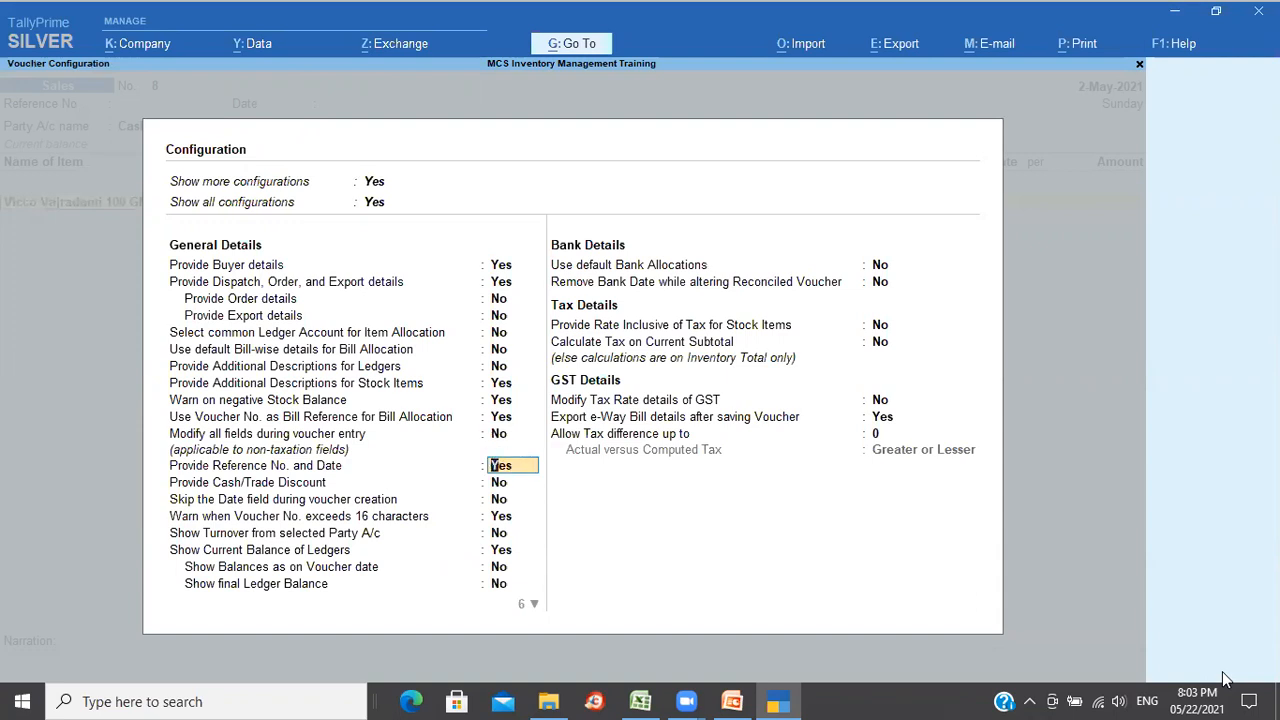
pyautogui.press('Return')
pyautogui.press('Return')
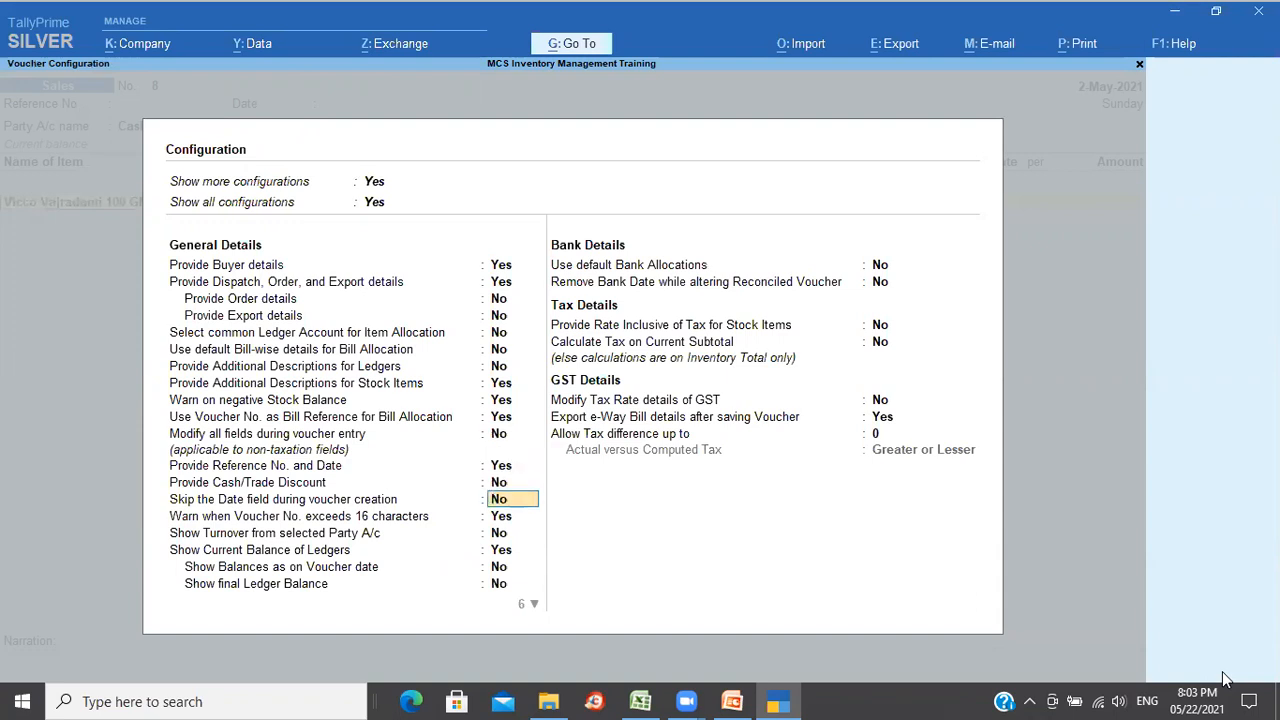
pyautogui.press('Return')
pyautogui.press('Return')
pyautogui.press('Return')
pyautogui.press('Return')
pyautogui.press('Return')
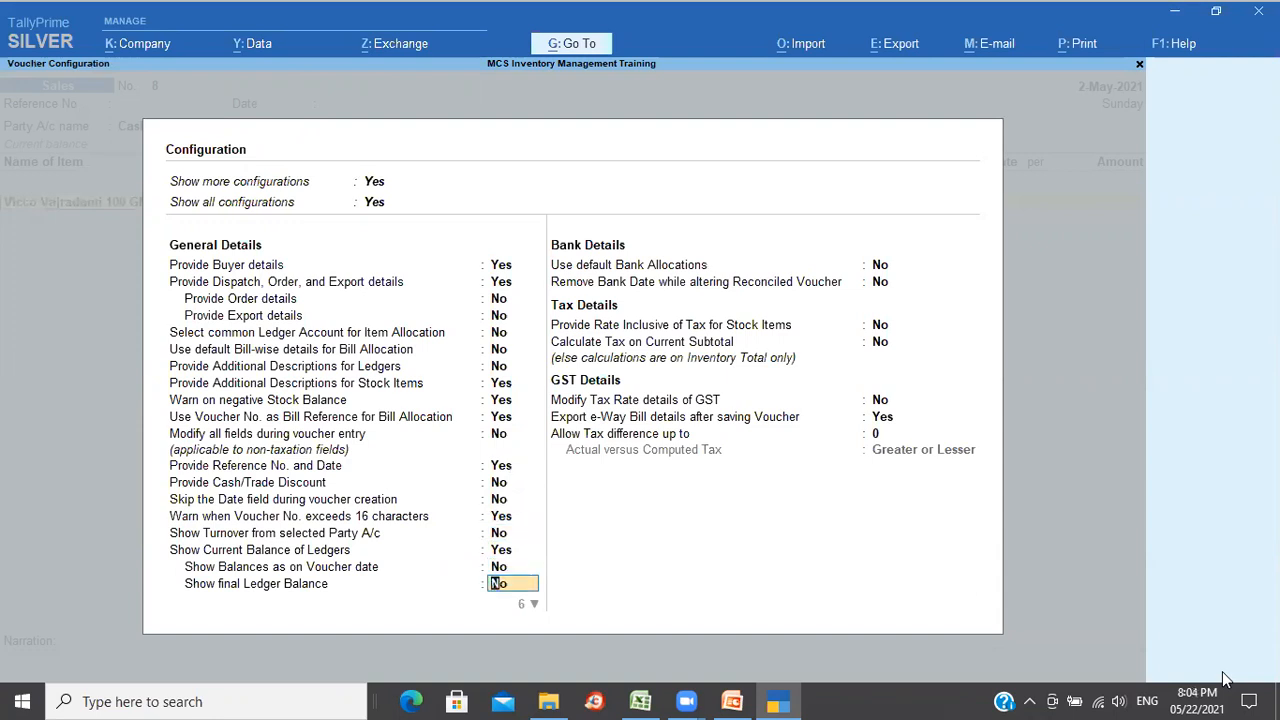
pyautogui.press('Return')
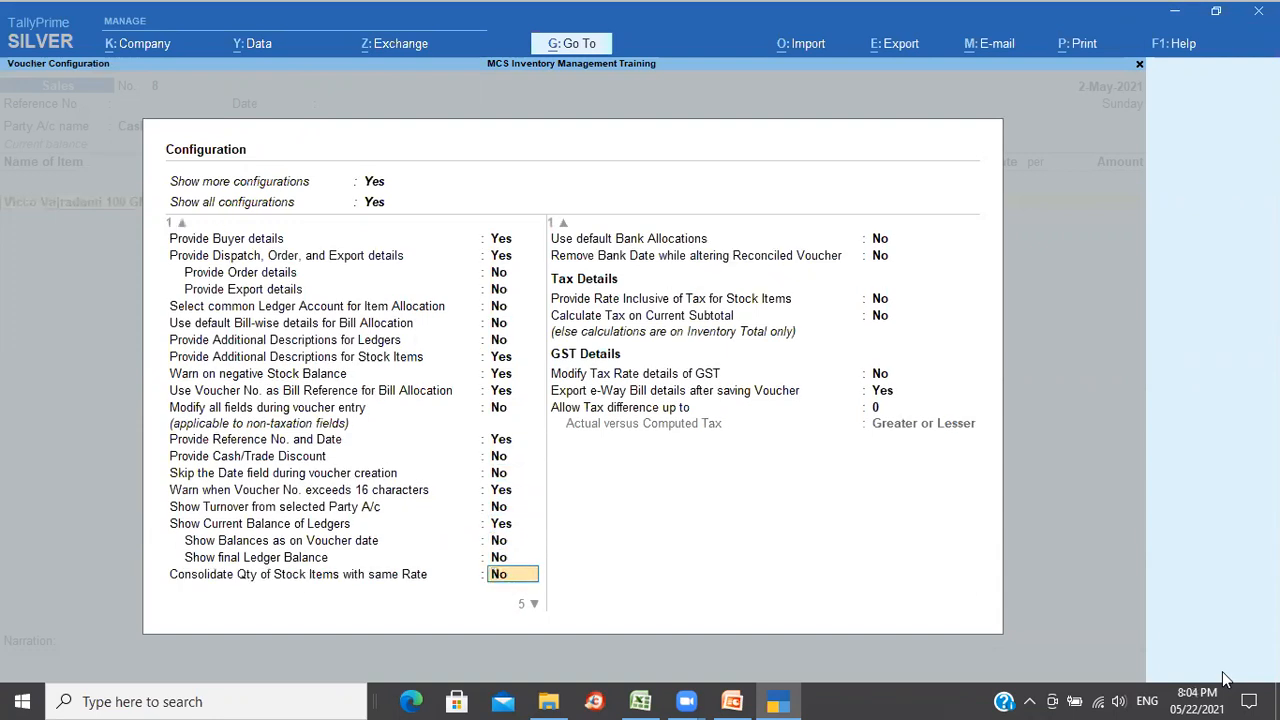
pyautogui.press('Return')
pyautogui.press('Return')
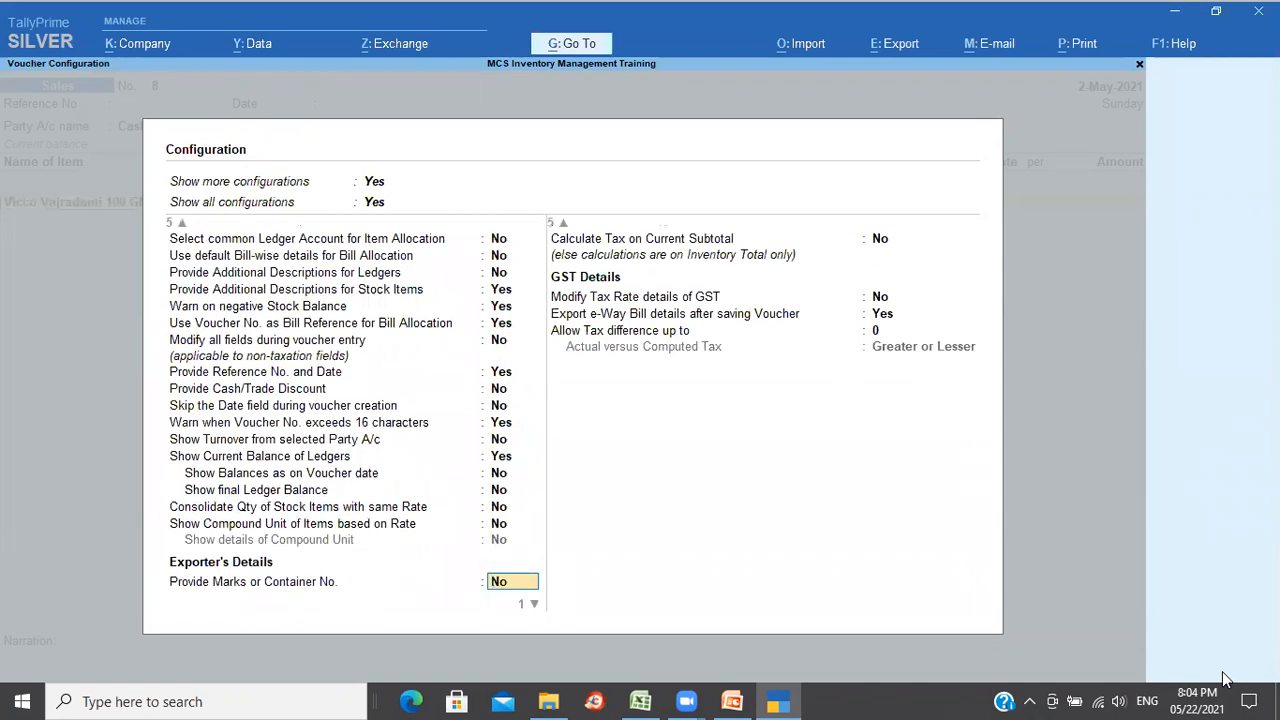
pyautogui.press('Return')
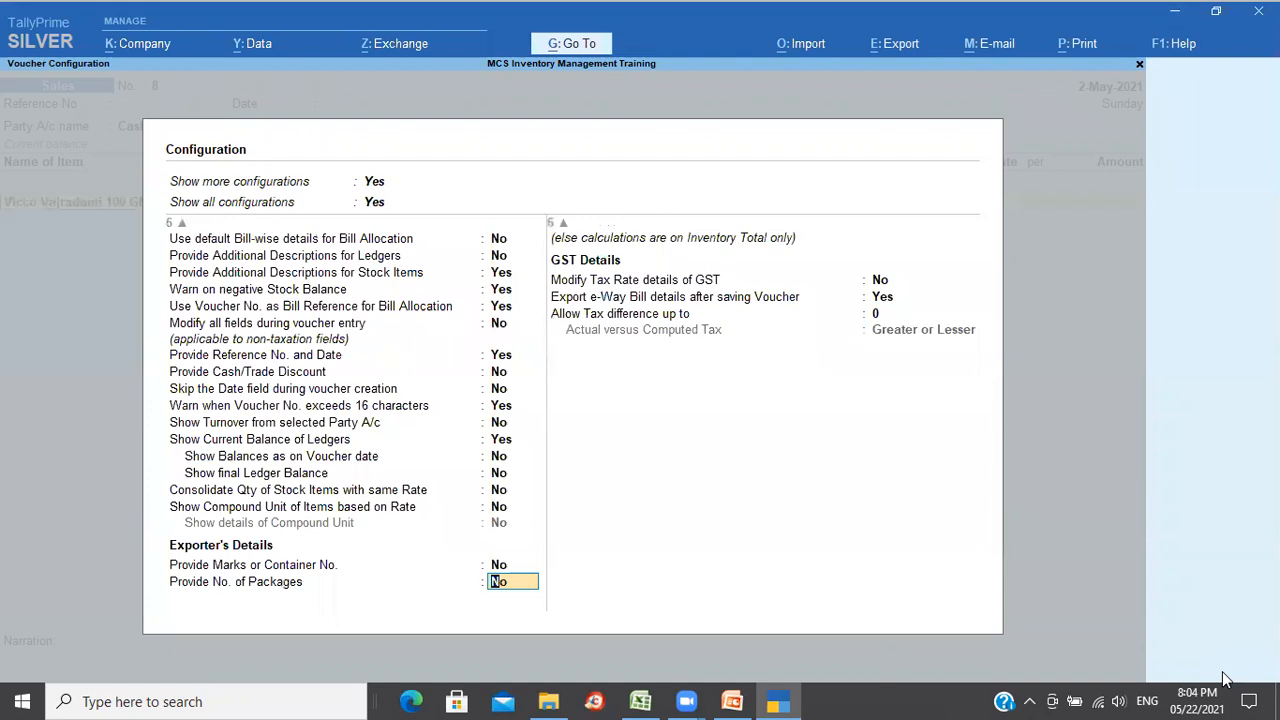
pyautogui.press('Return')
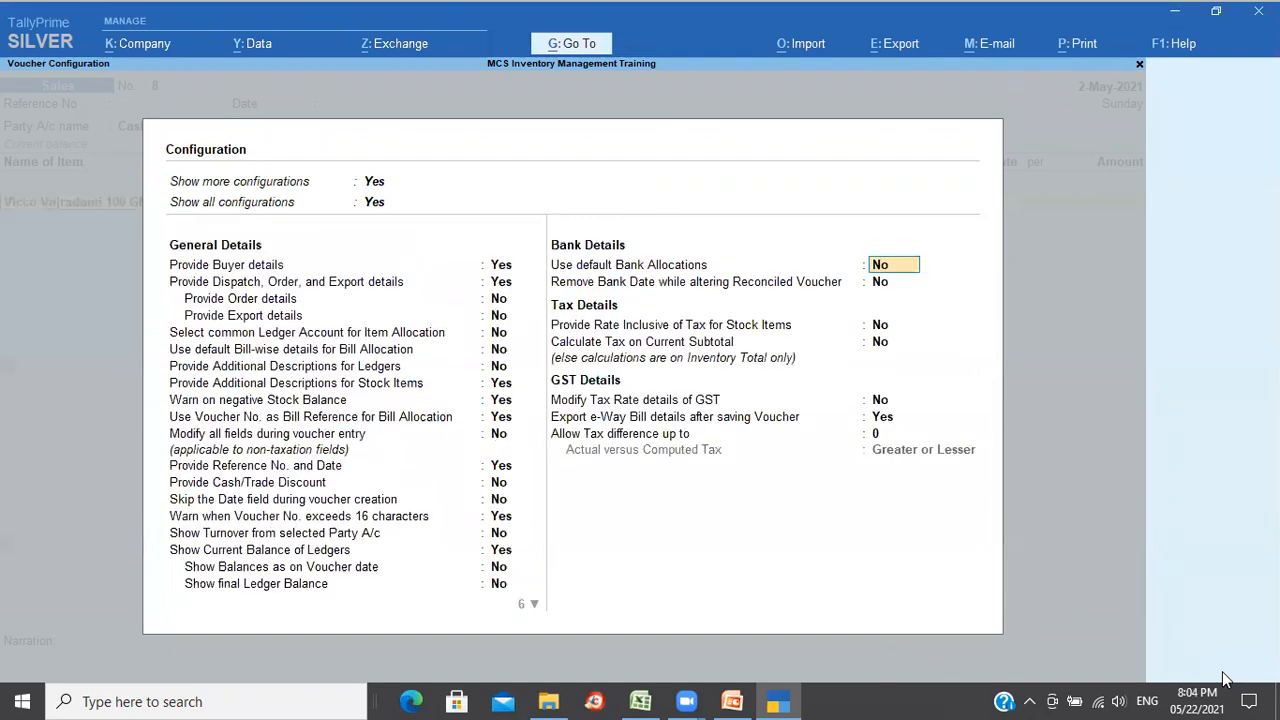
pyautogui.press('Return')
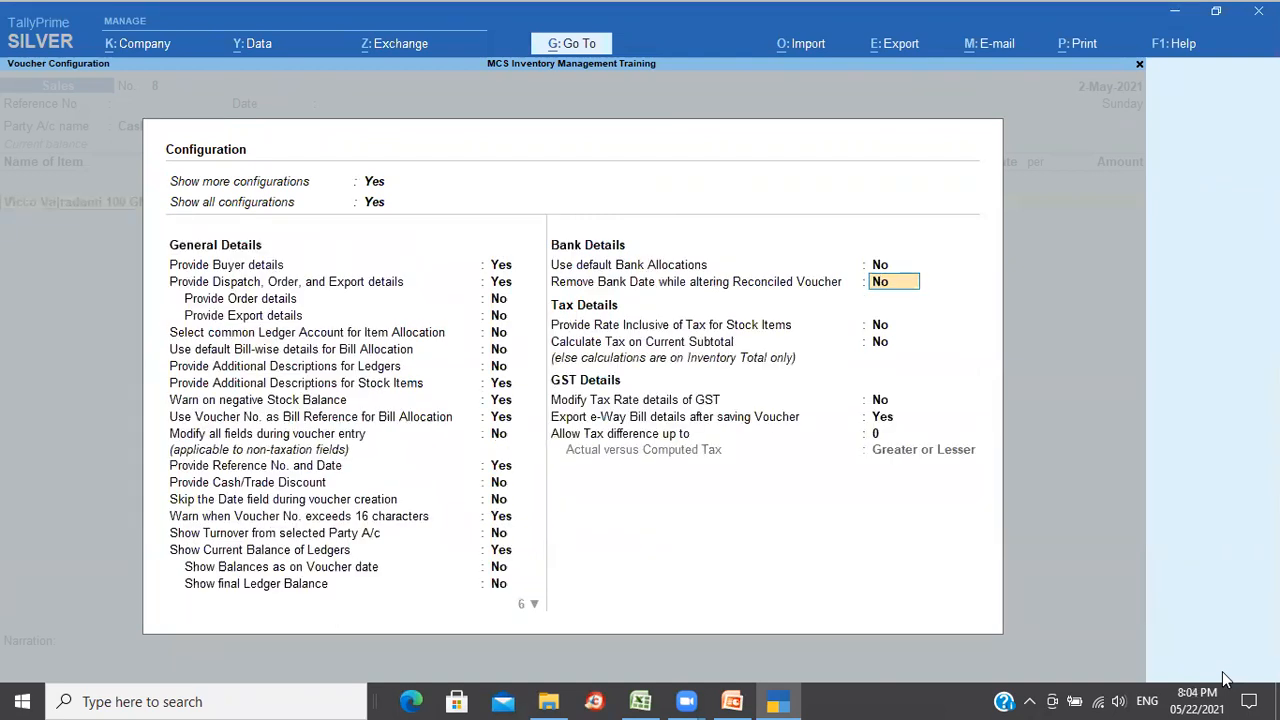
pyautogui.press('Return')
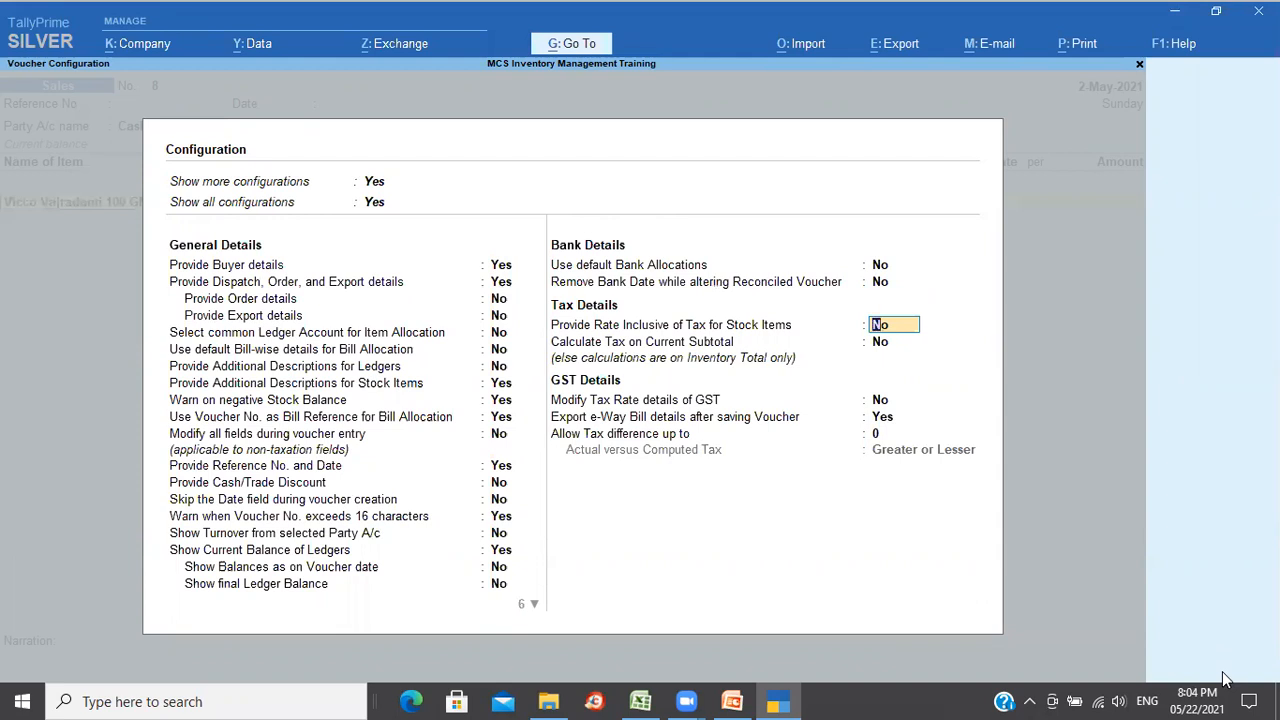
pyautogui.press('Return')
pyautogui.press('Return')
pyautogui.press('Return')
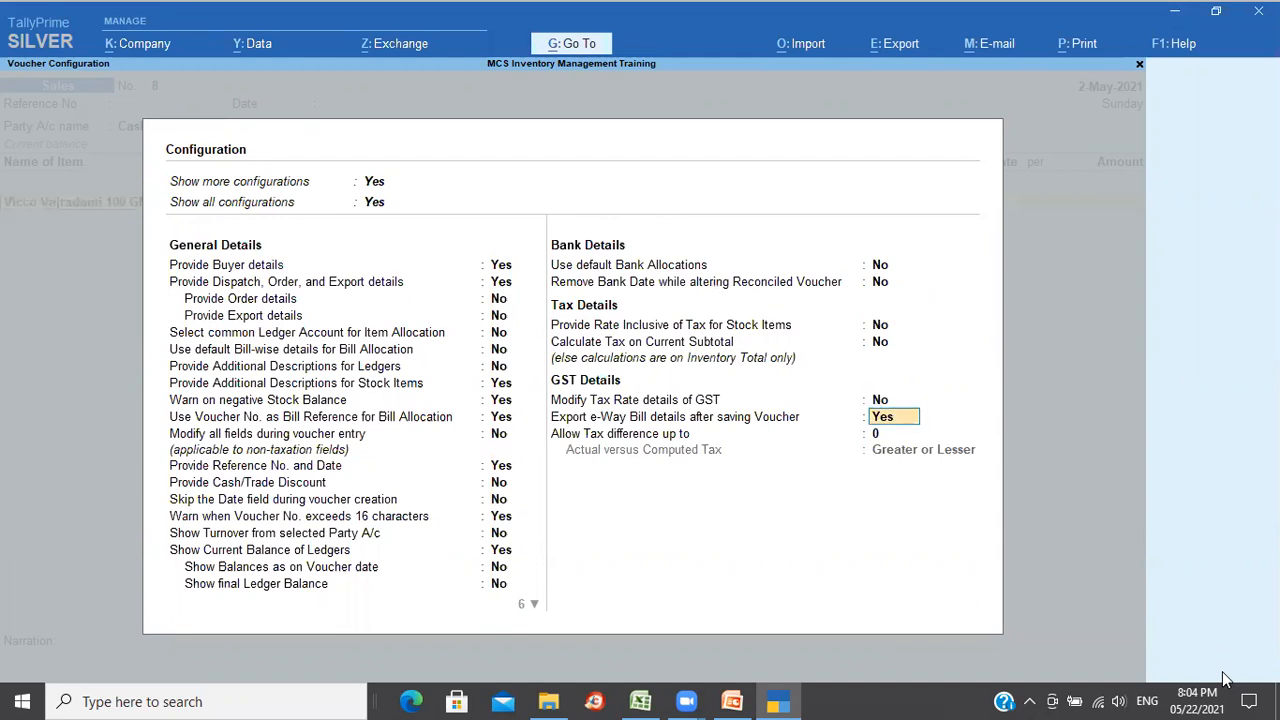
pyautogui.press('Return')
pyautogui.press('Return')
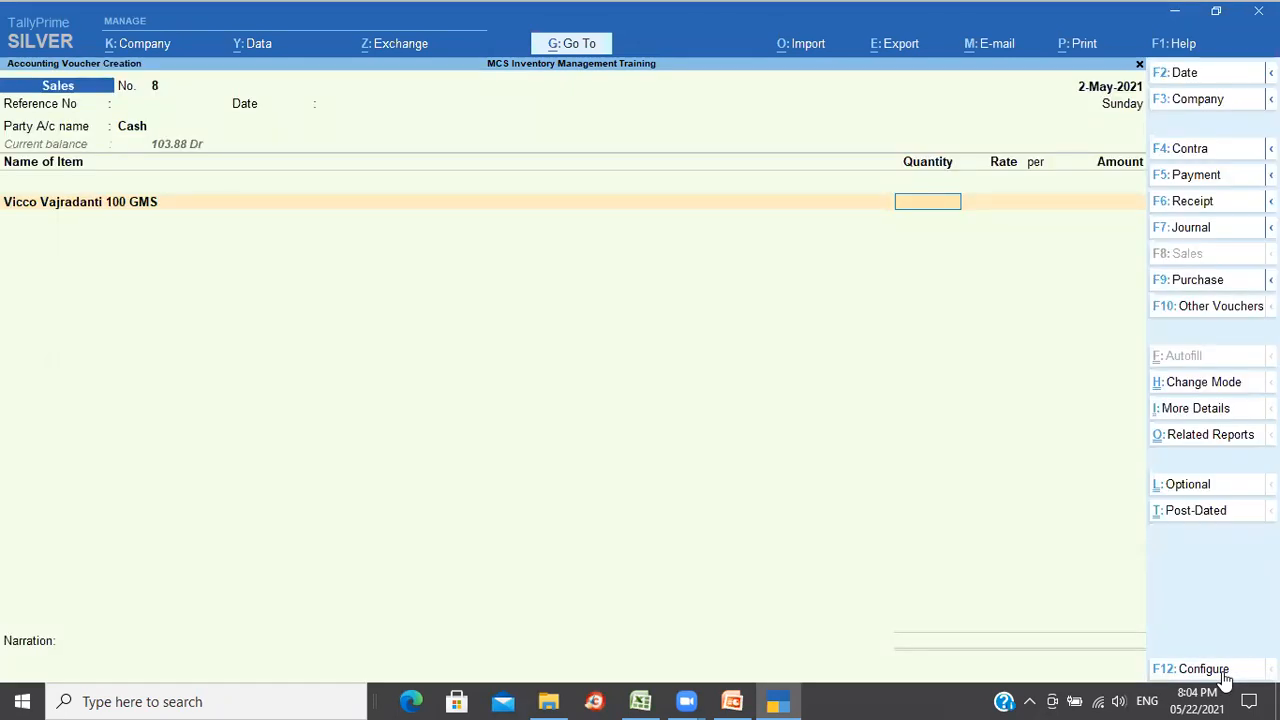
# Step: Enter a quantity of 2 Pcs and browse the item's More Details list without choosing any
pyautogui.write('2')
pyautogui.press('Return')
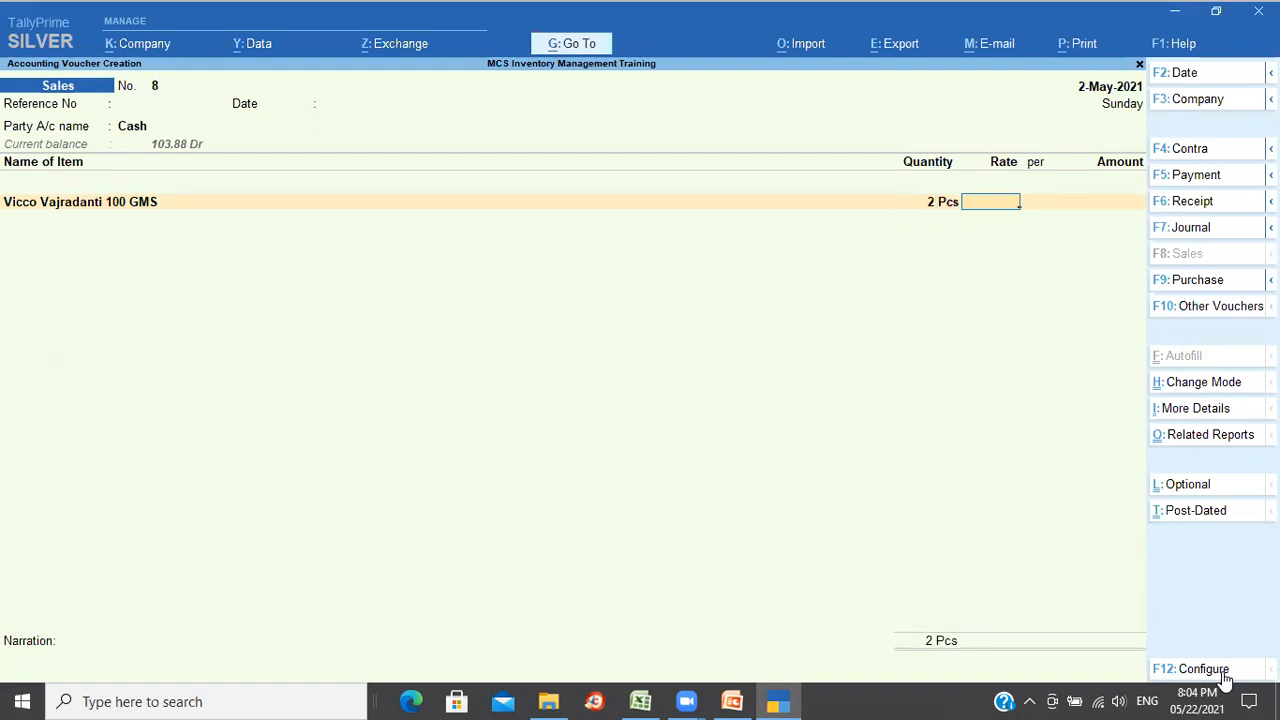
pyautogui.click(1185, 411)
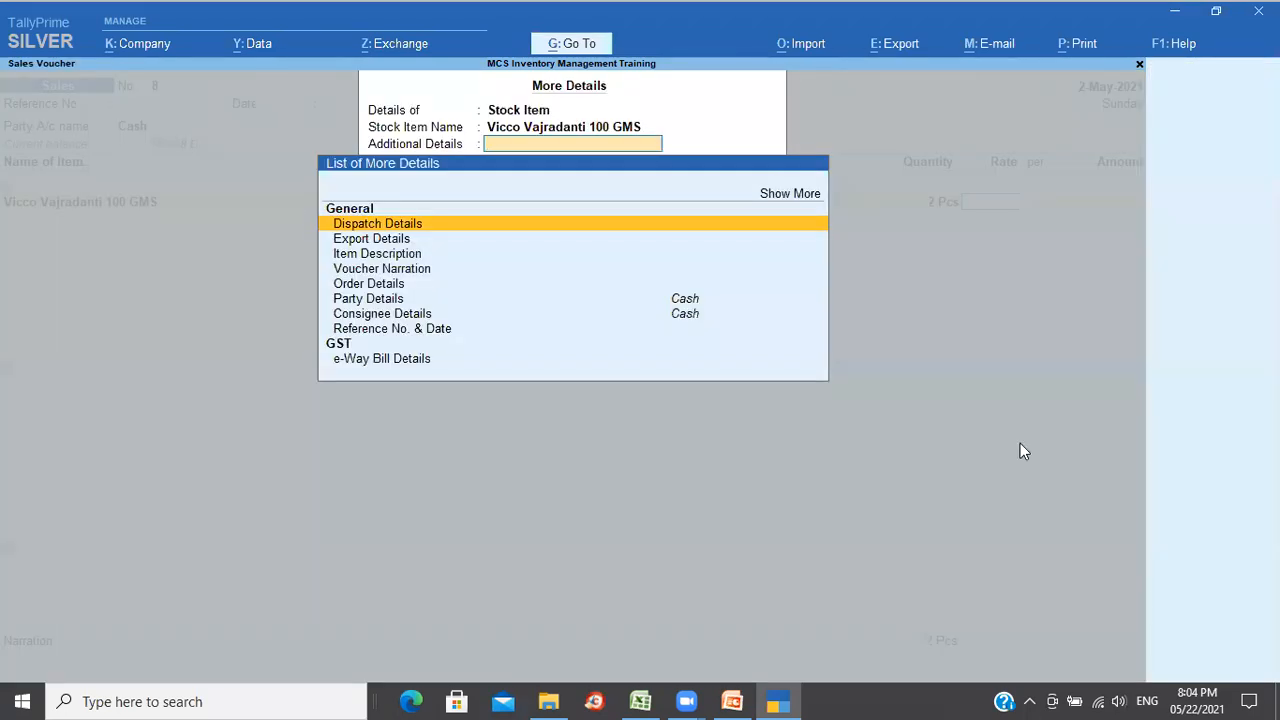
pyautogui.press('Up')
pyautogui.press('Return')
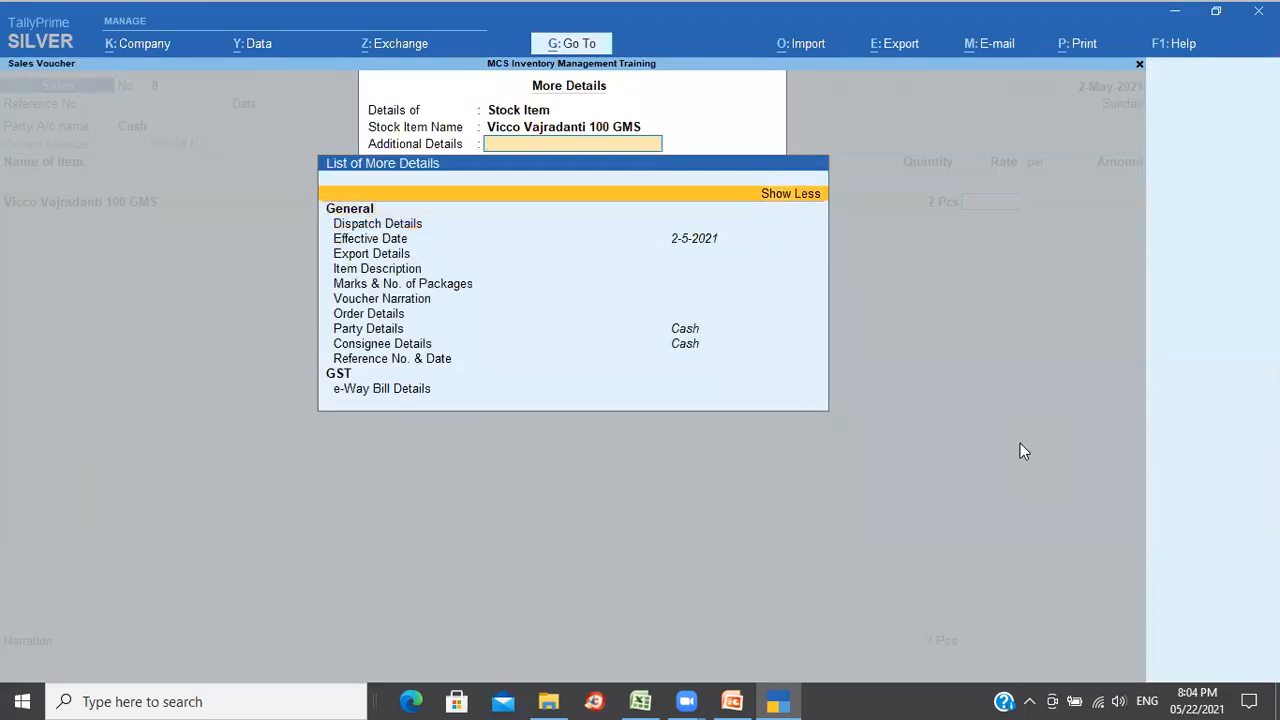
pyautogui.press('Down')
pyautogui.press('Down')
pyautogui.press('Down')
pyautogui.press('Down')
pyautogui.press('Down')
pyautogui.press('Down')
pyautogui.press('Down')
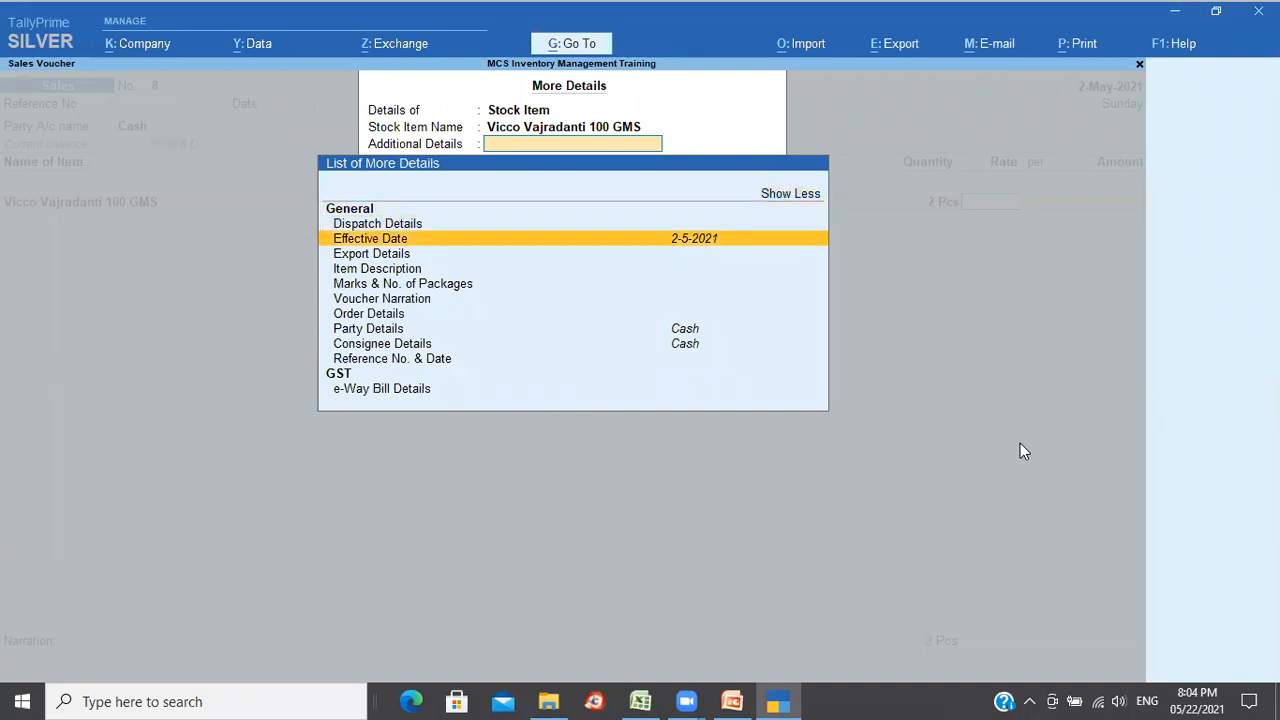
pyautogui.press('Down')
pyautogui.press('Down')
pyautogui.press('Down')
pyautogui.press('Down')
pyautogui.press('Down')
pyautogui.press('Down')
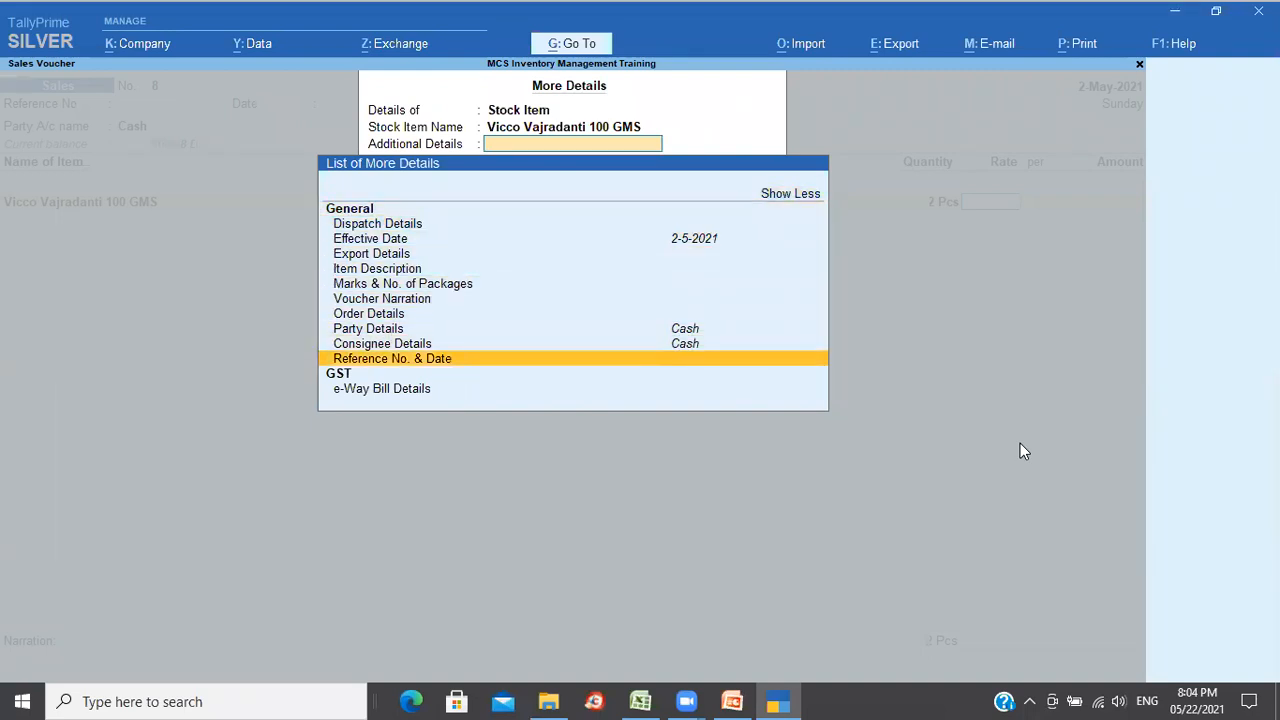
pyautogui.press('Up')
pyautogui.press('Up')
pyautogui.press('Up')
pyautogui.press('Up')
pyautogui.press('Up')
pyautogui.press('Up')
pyautogui.press('Up')
pyautogui.press('Up')
pyautogui.press('Up')
pyautogui.press('Up')
pyautogui.press('Up')
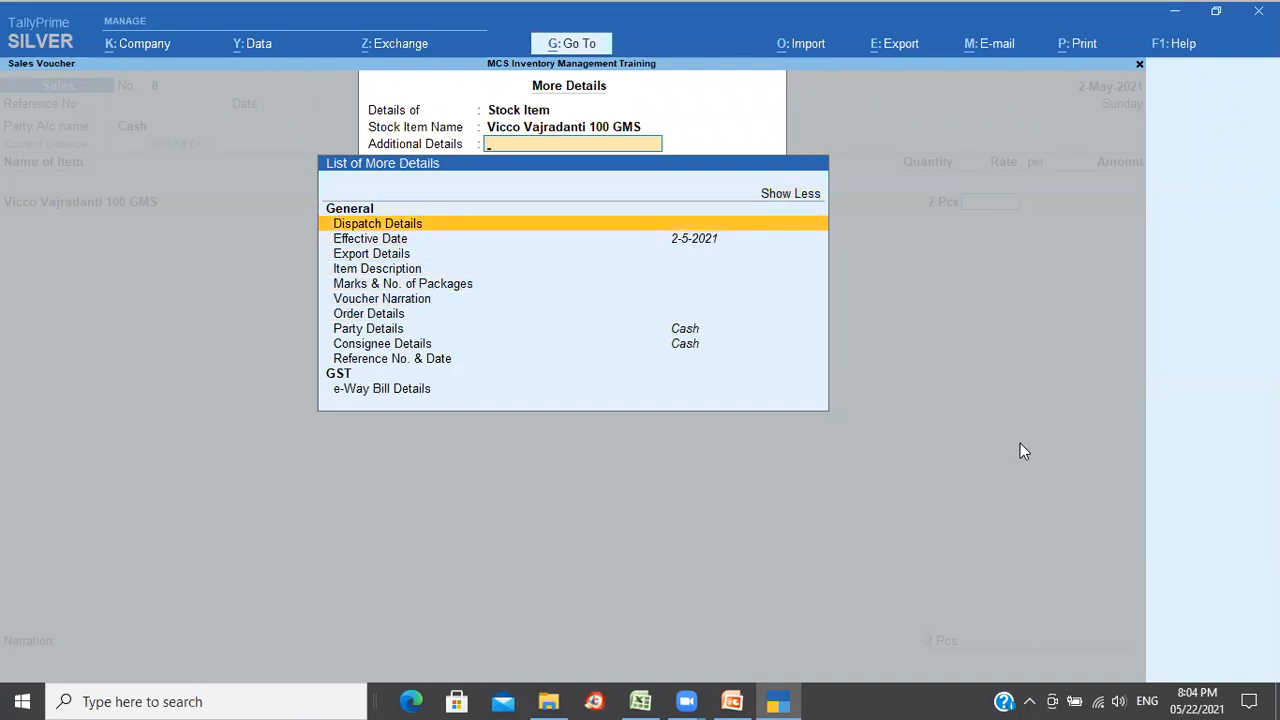
pyautogui.press('Escape')
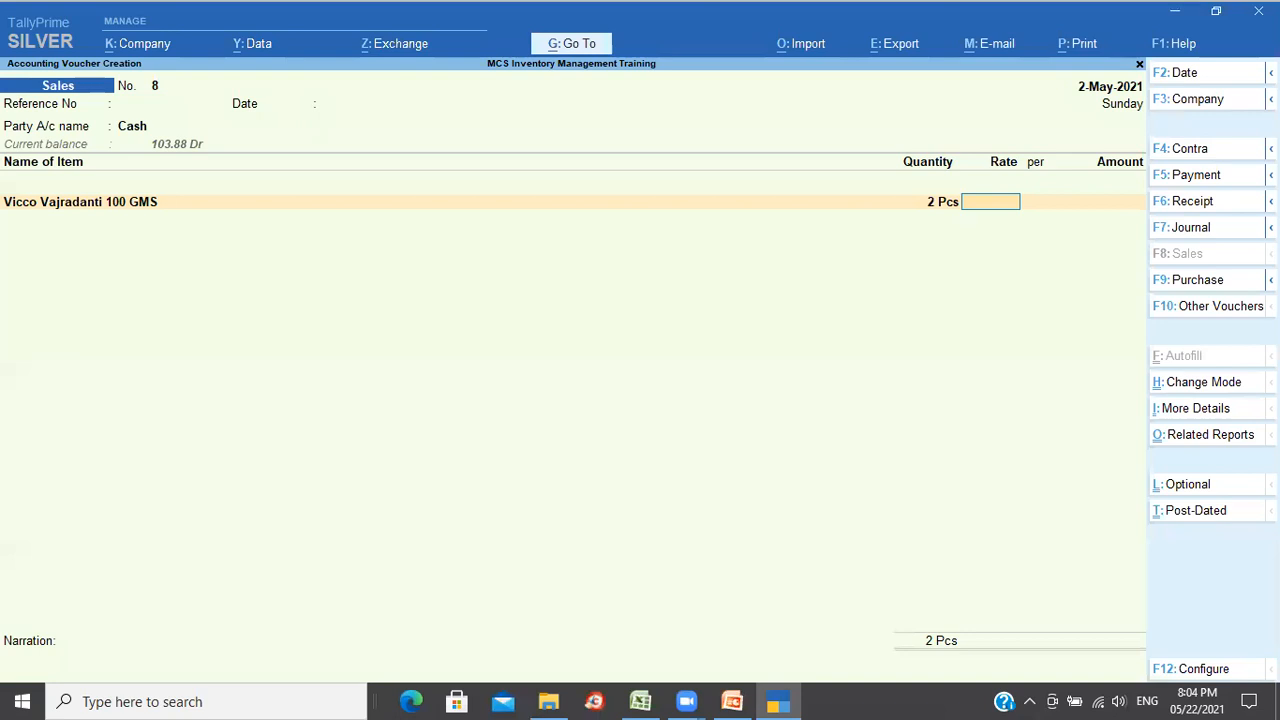
pyautogui.press('F12')
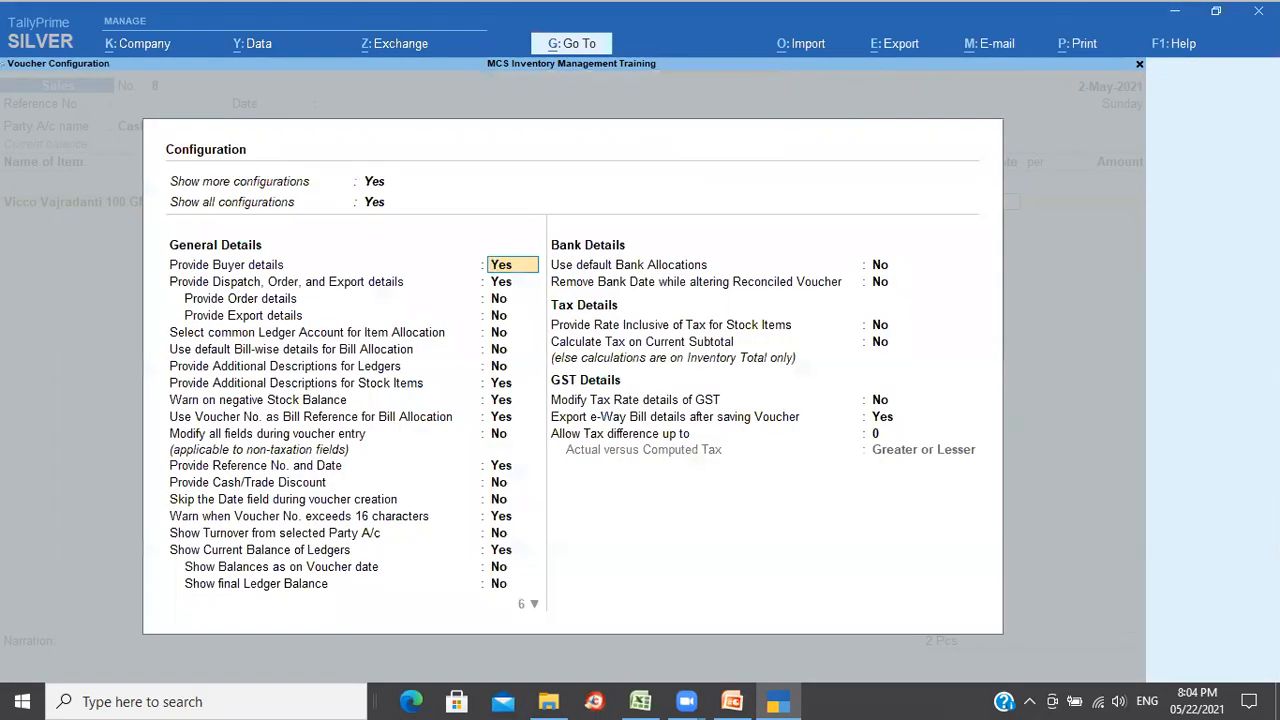
pyautogui.press('Up')
pyautogui.press('Up')
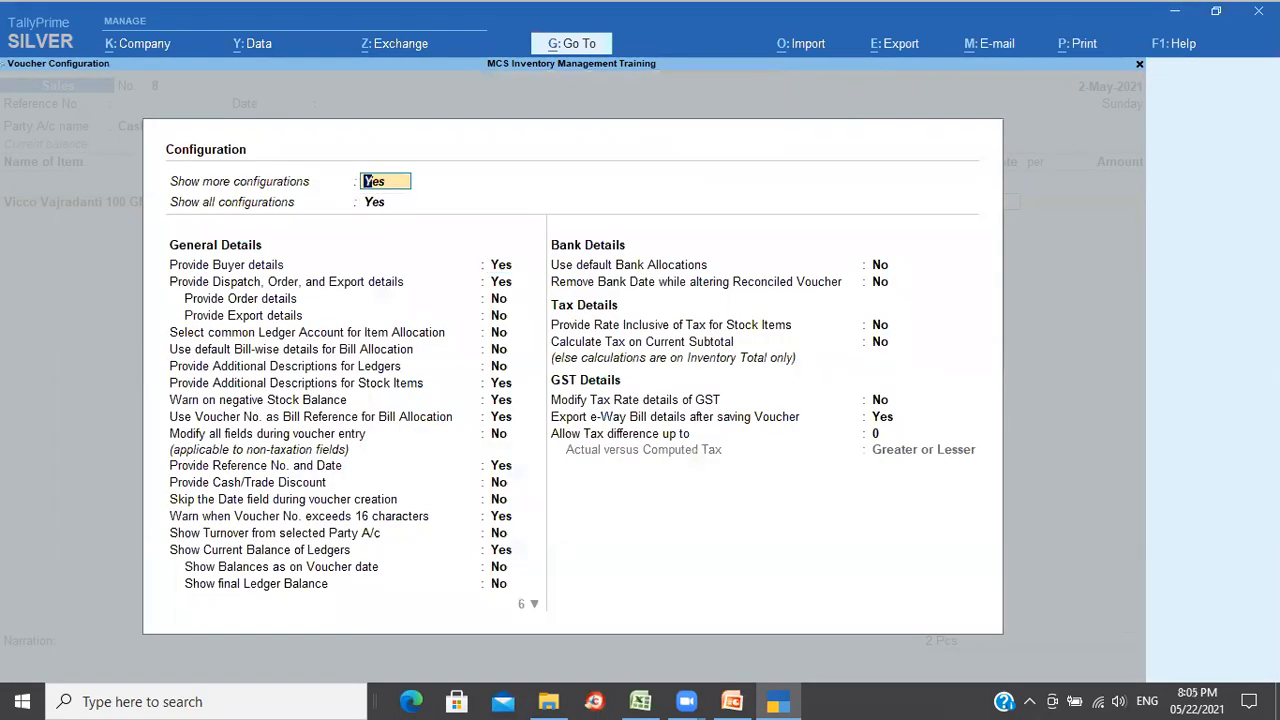
pyautogui.press('Down')
pyautogui.press('Down')
pyautogui.press('Down')
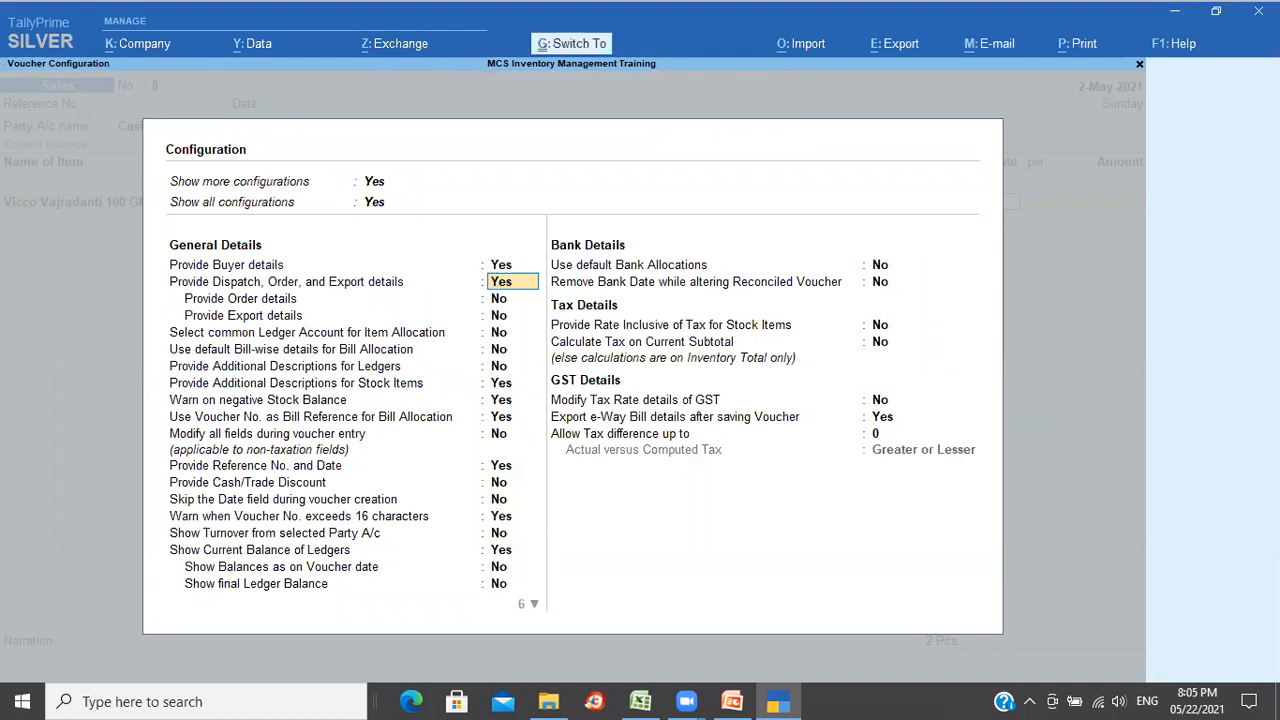
pyautogui.hotkey('ctrl', 'a')
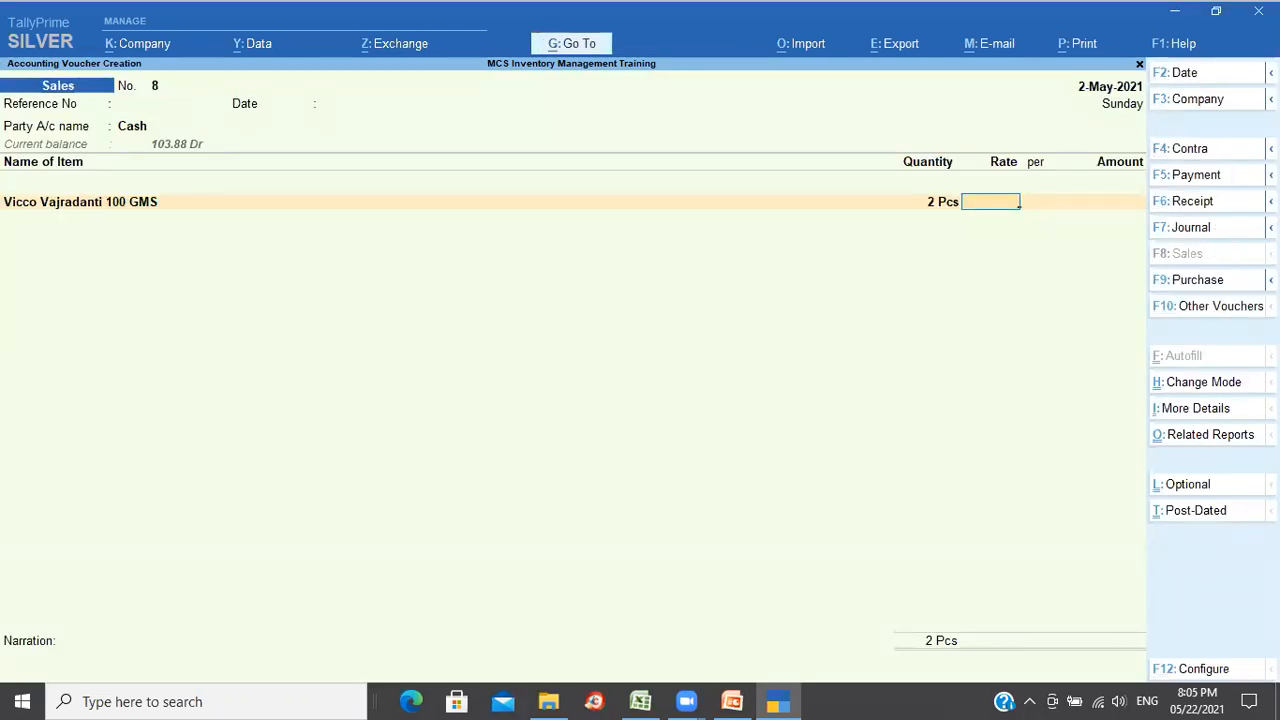
# Step: Alter Vicco Vajradanti 100 GMS so its MRP can be modified in vouchers
pyautogui.press('BackSpace')
pyautogui.press('BackSpace')
pyautogui.hotkey('ctrl', 'Return')
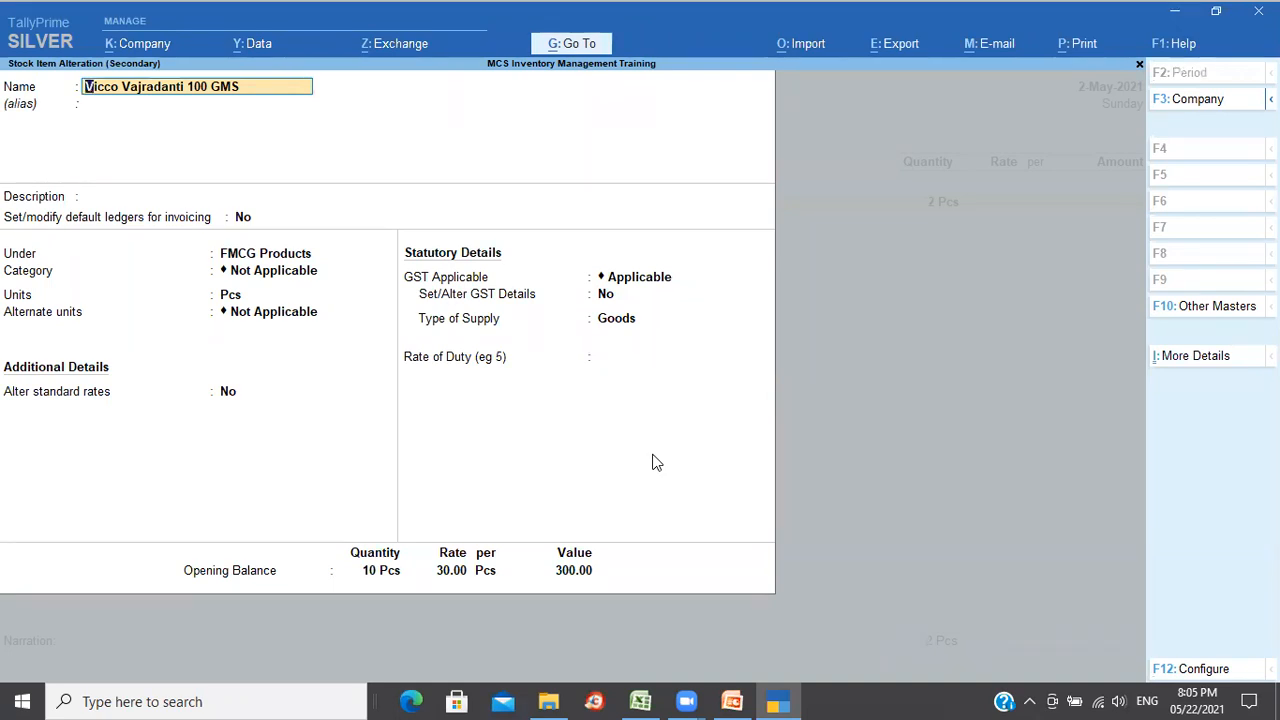
pyautogui.click(1220, 357)
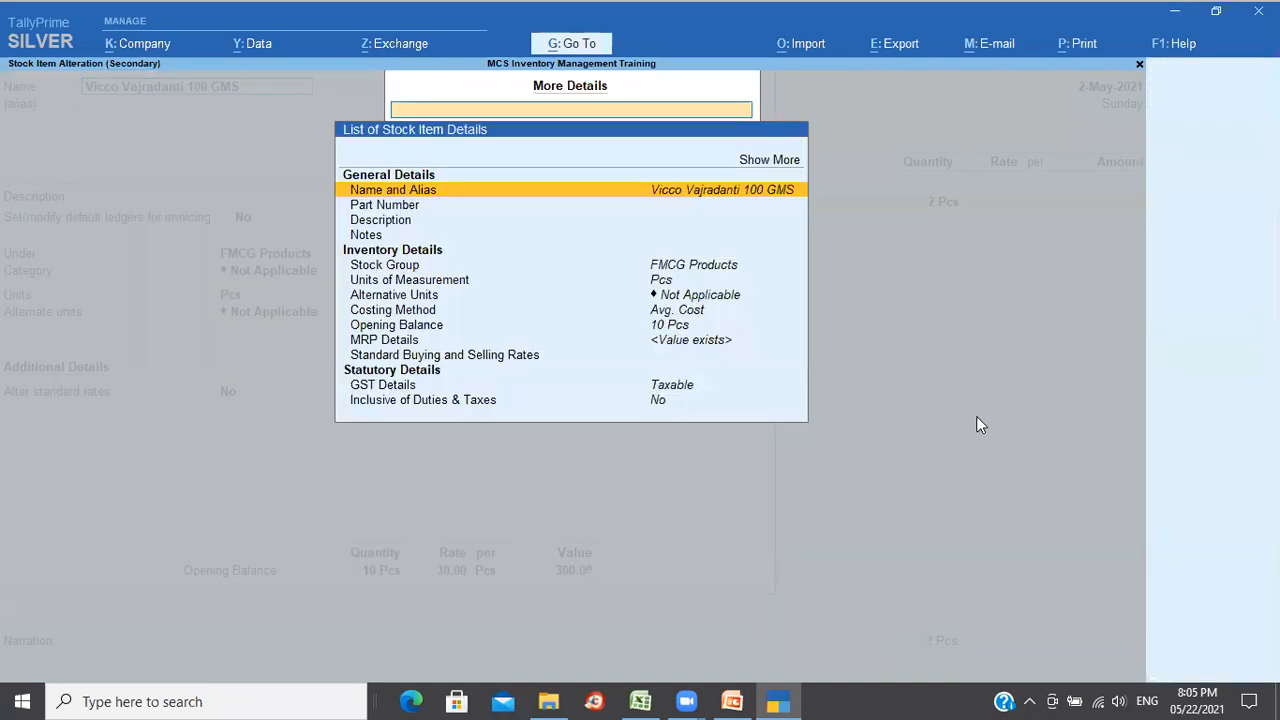
pyautogui.click(646, 339)
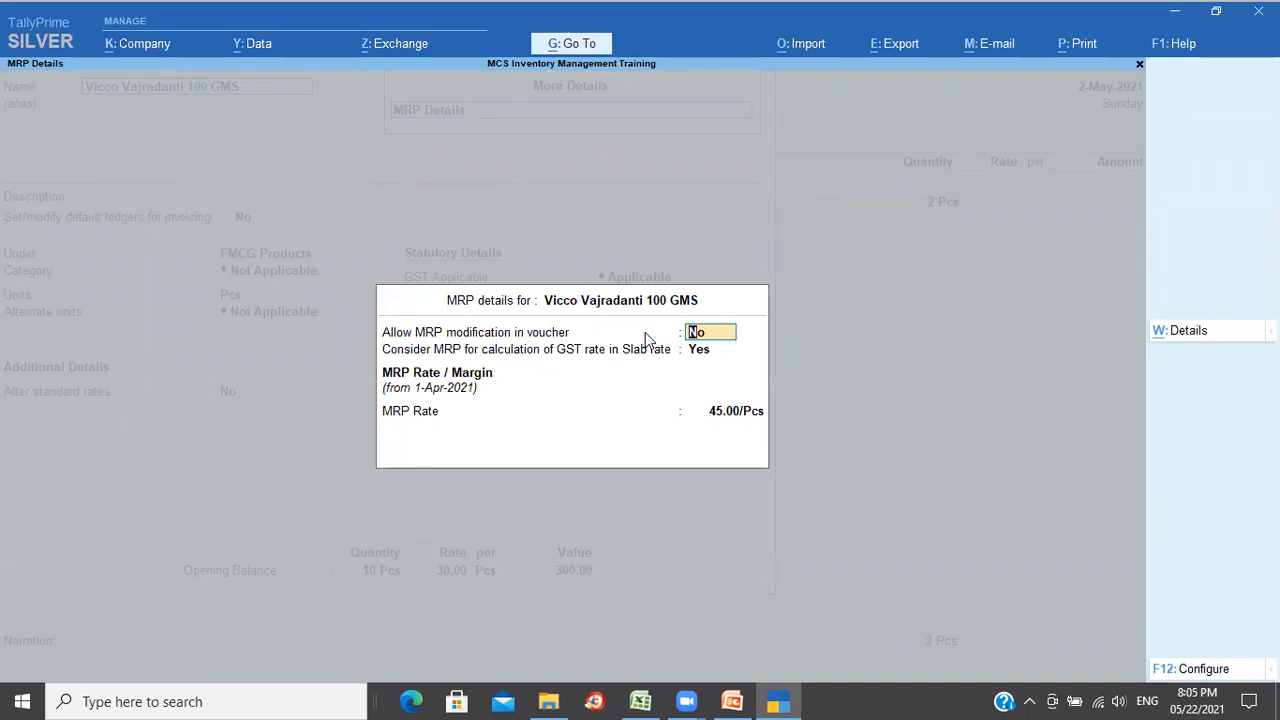
pyautogui.write('y')
pyautogui.press('Return')
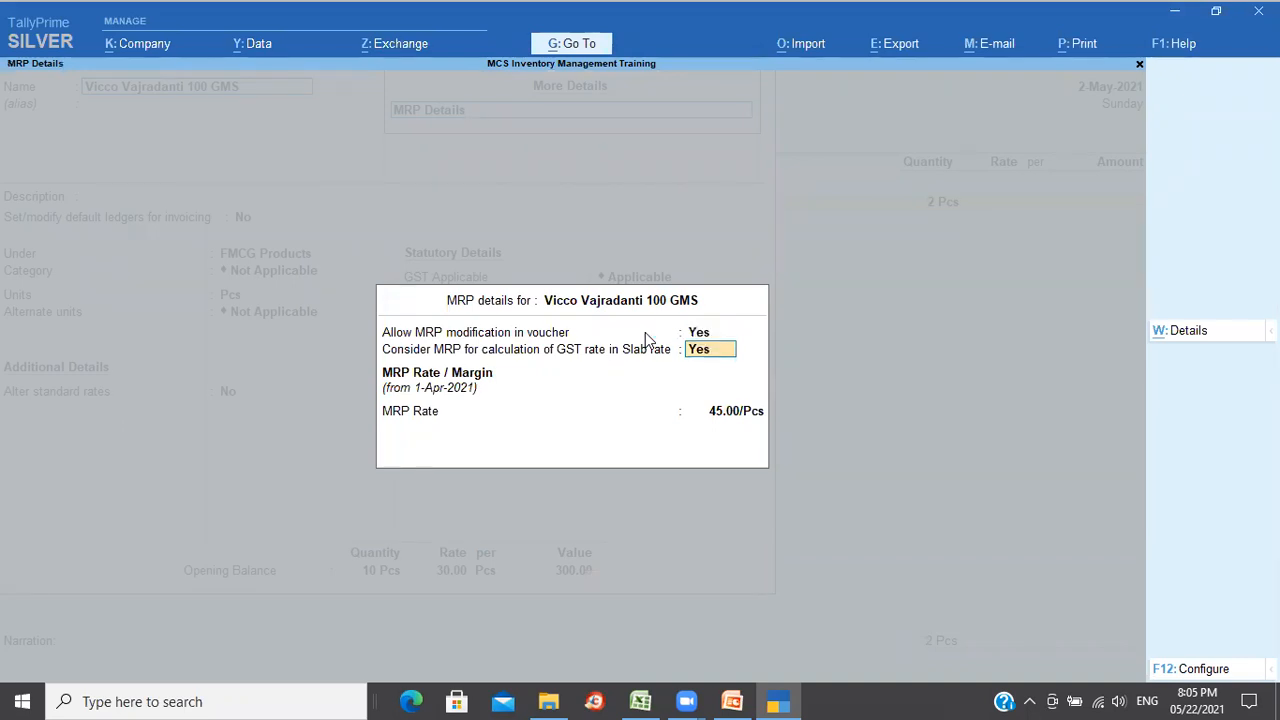
pyautogui.press('Return')
pyautogui.hotkey('ctrl', 'a')
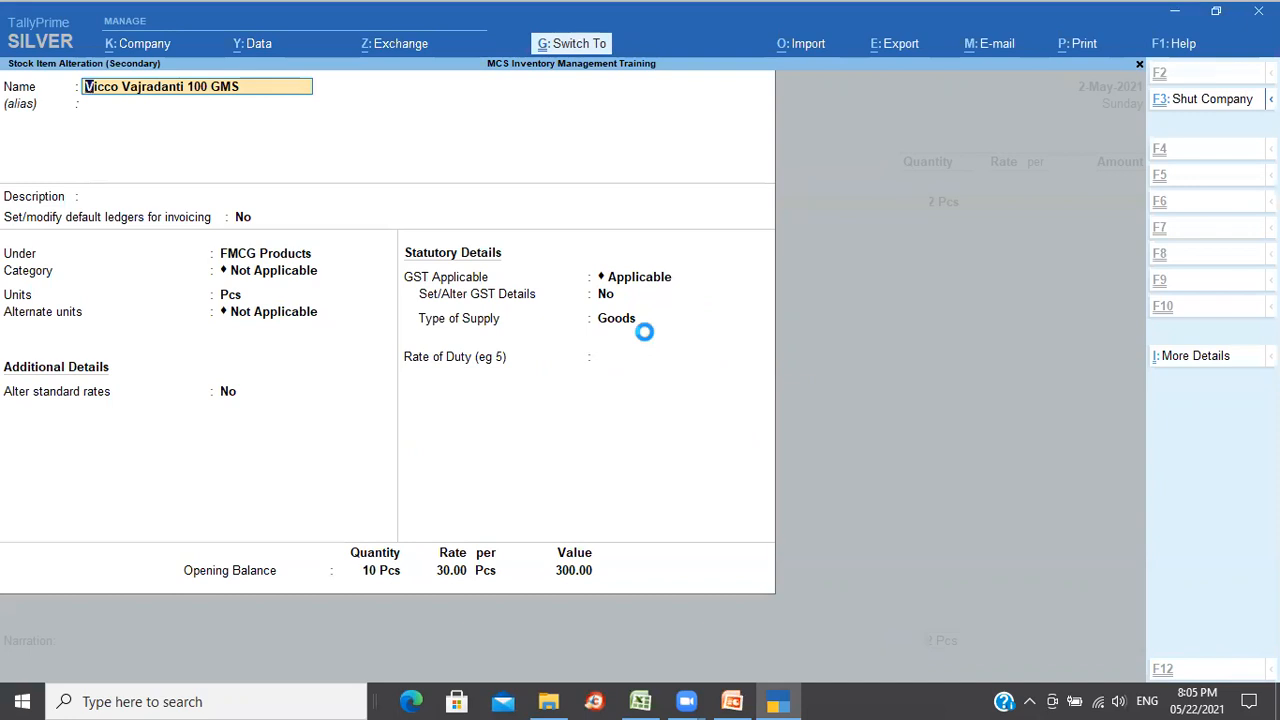
# Step: Reopen the Vicco Vajradanti stock item to review its MRP Details
pyautogui.press('Return')
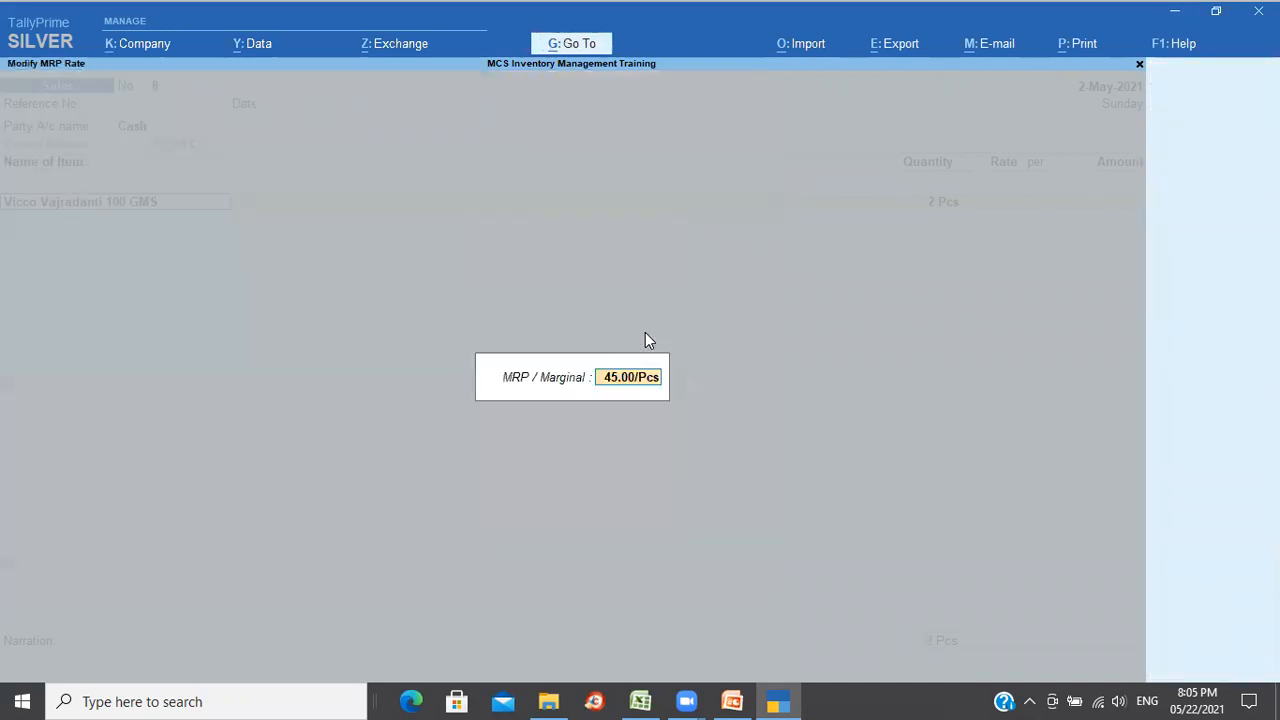
pyautogui.press('Escape')
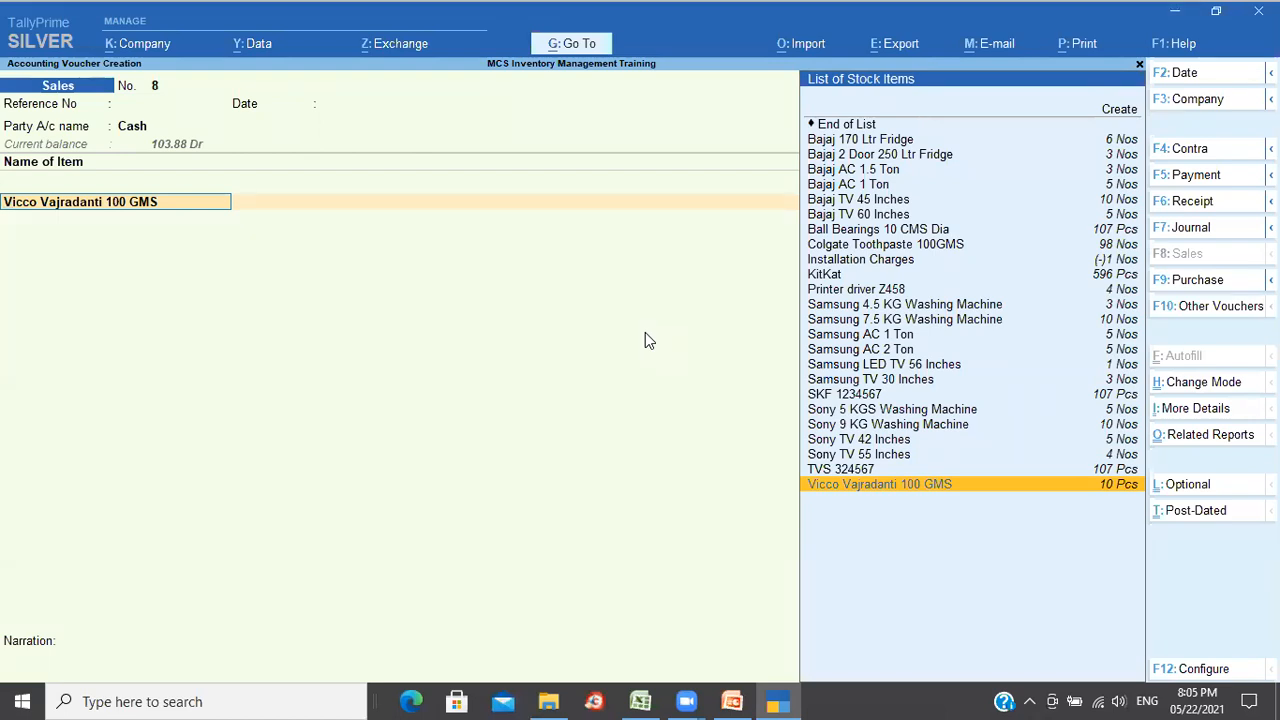
pyautogui.hotkey('ctrl', 'Return')
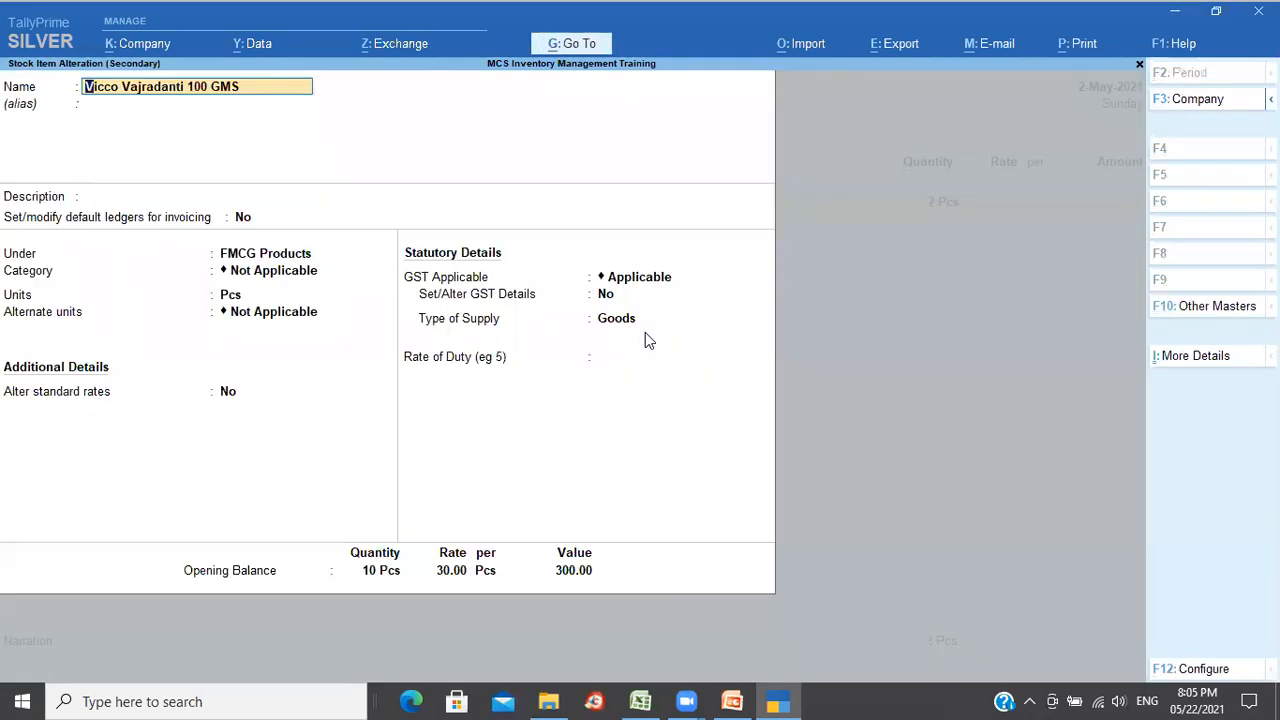
pyautogui.click(1208, 358)
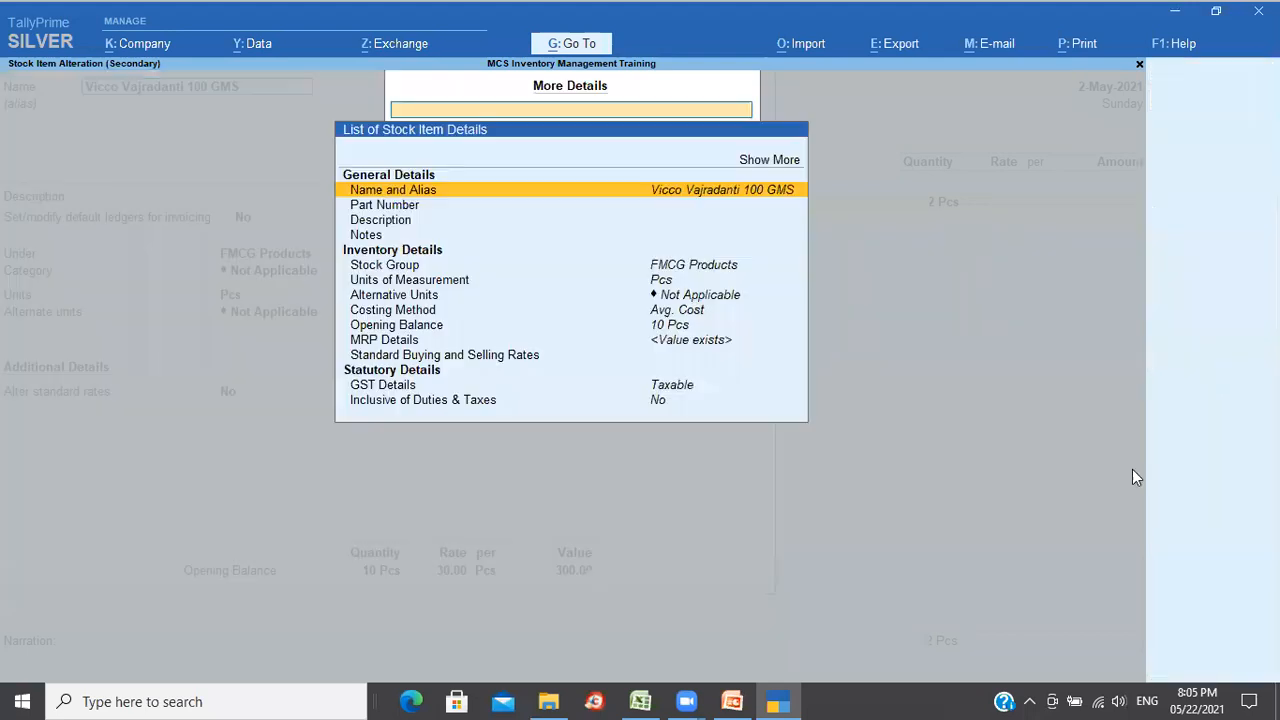
pyautogui.press('Down')
pyautogui.press('Down')
pyautogui.press('Down')
pyautogui.press('Down')
pyautogui.press('Down')
pyautogui.press('Down')
pyautogui.press('Down')
pyautogui.press('Down')
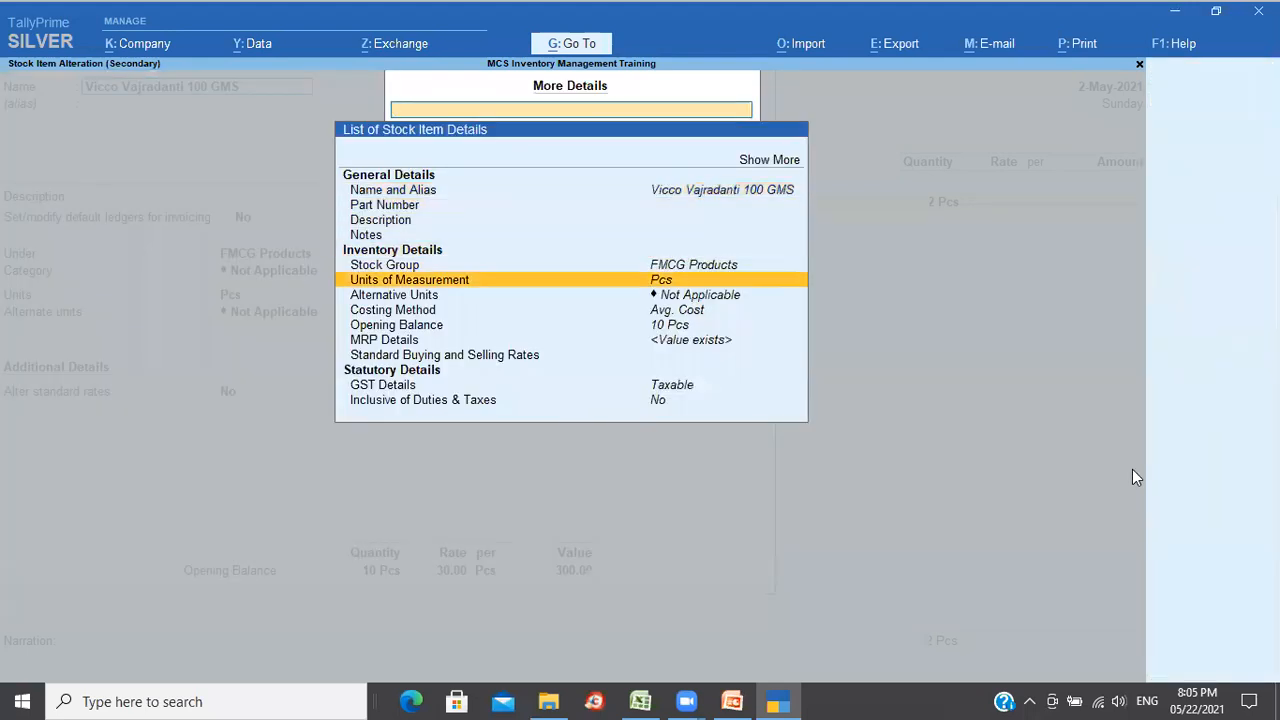
pyautogui.press('Down')
pyautogui.press('Return')
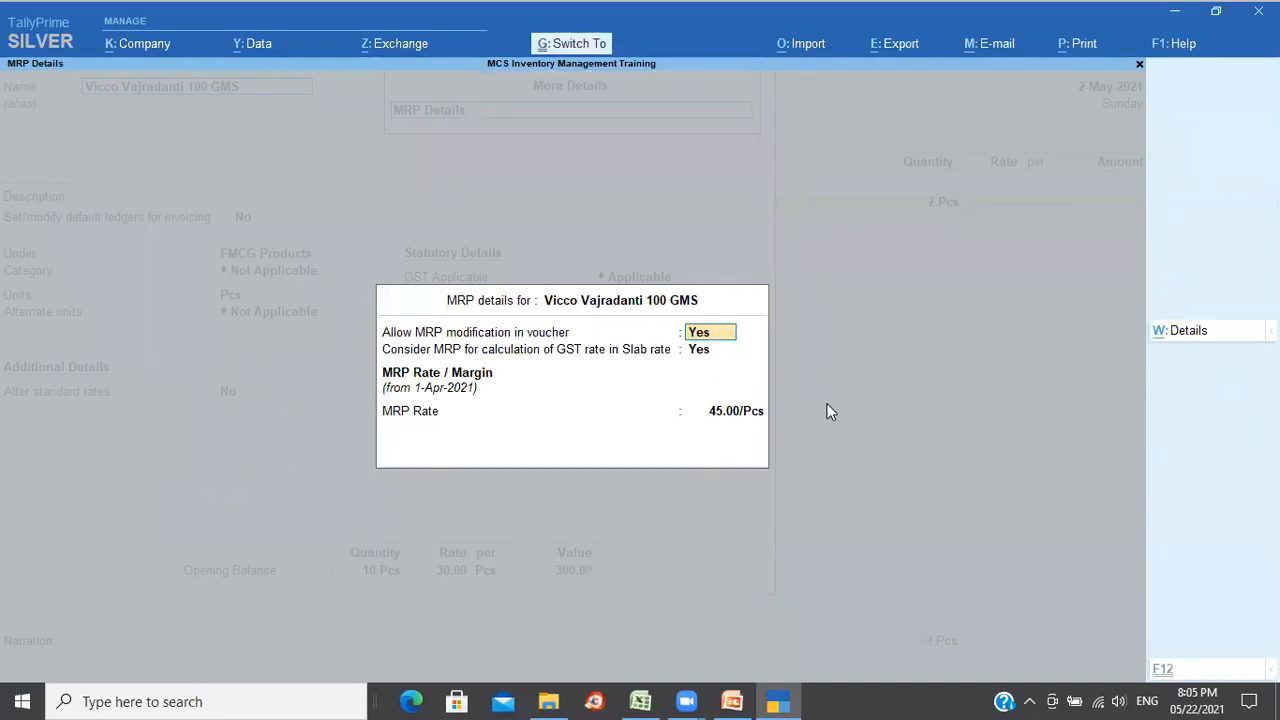
pyautogui.hotkey('ctrl', 'a')
pyautogui.hotkey('ctrl', 'a')
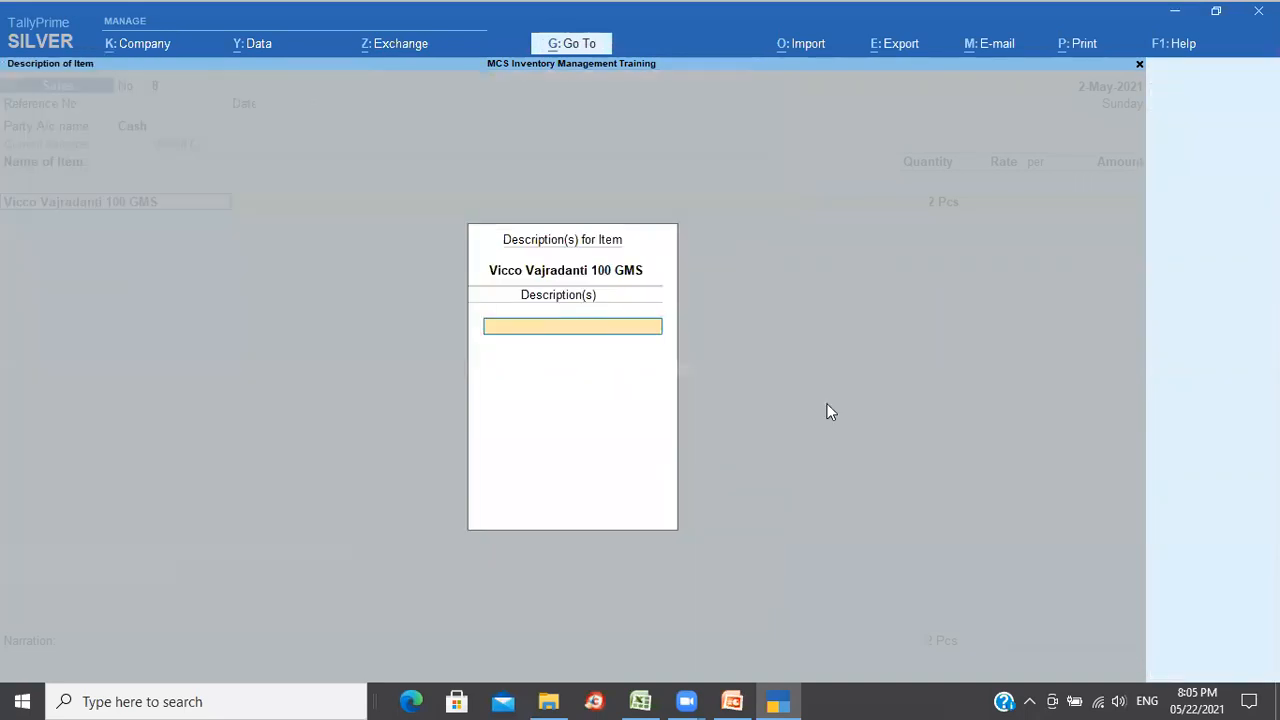
# Step: Reselect Vicco Vajradanti 100 GMS and accept its 45.00/Pcs MRP, briefly checking PowerPoint
pyautogui.press('Escape')
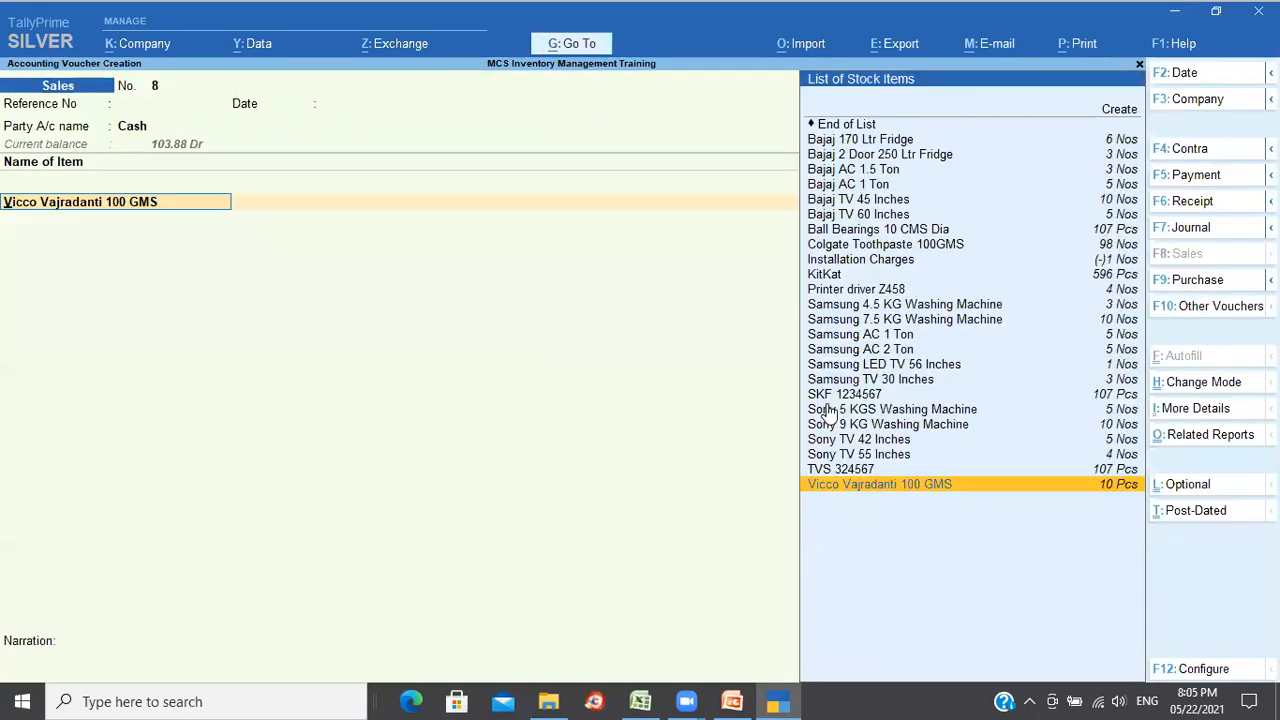
pyautogui.press('Return')
pyautogui.press('Return')
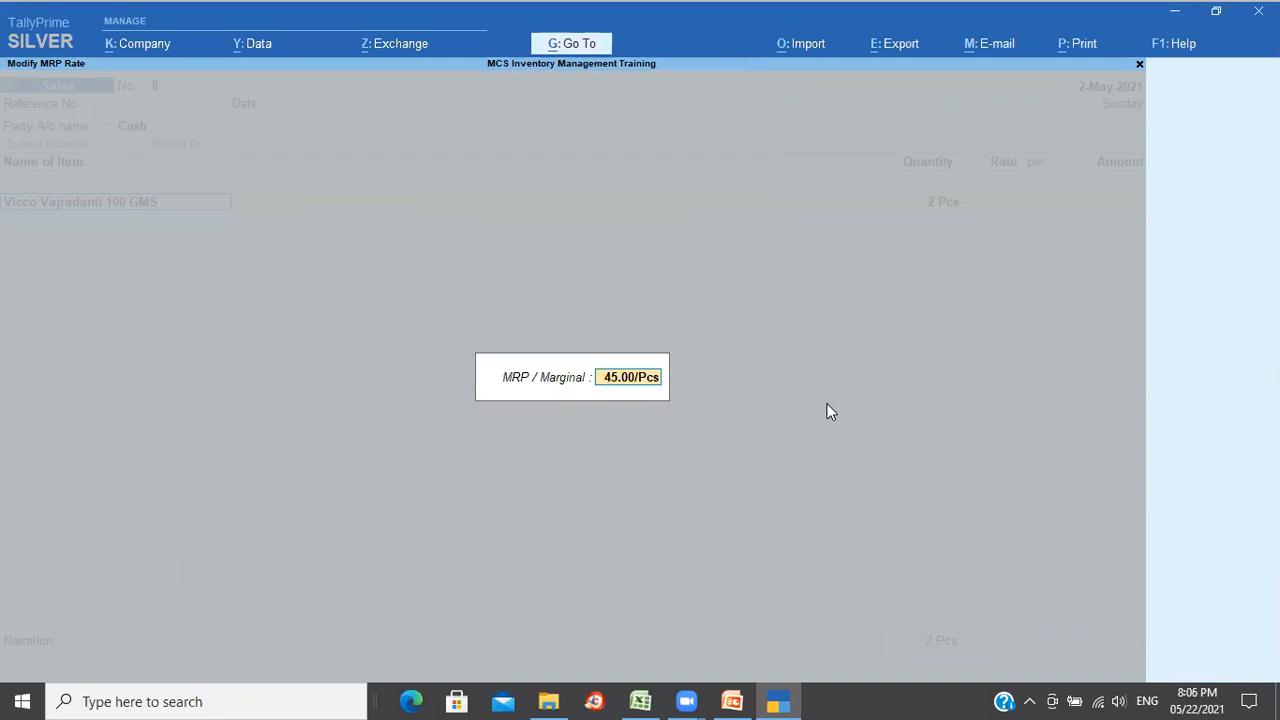
pyautogui.press('Return')
pyautogui.press('Return')
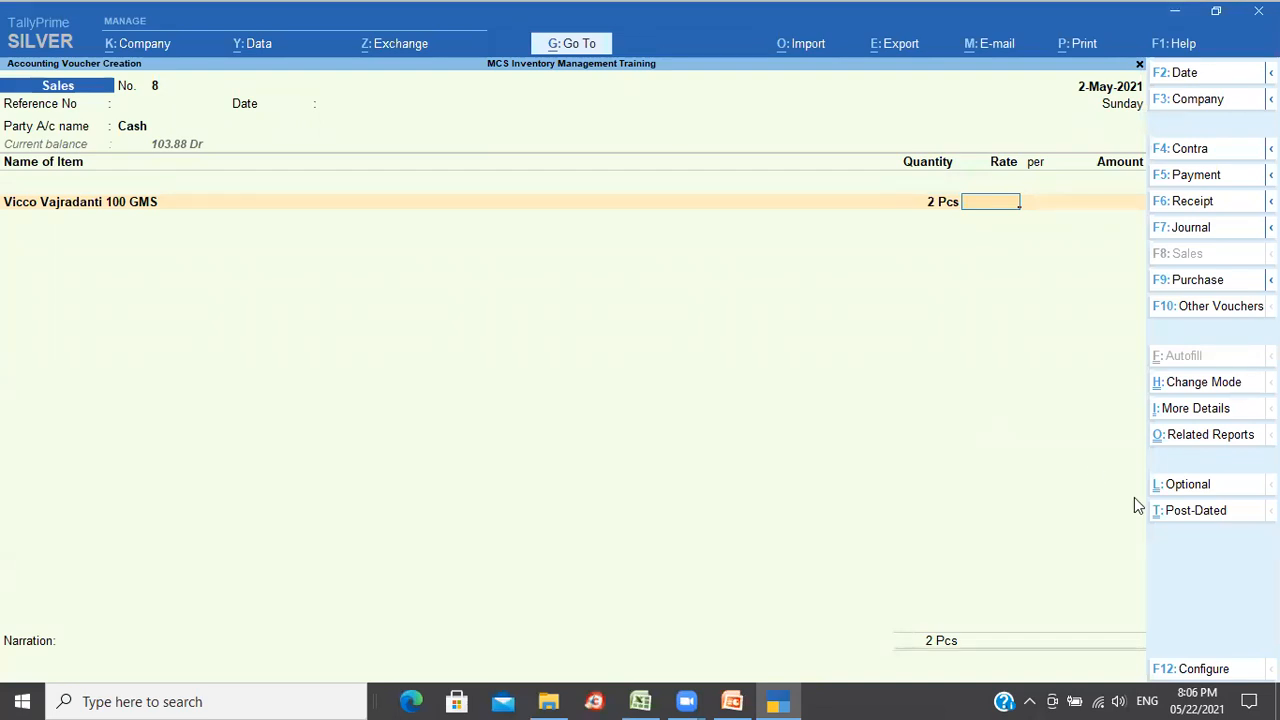
pyautogui.hotkey('alt', 'Tab')
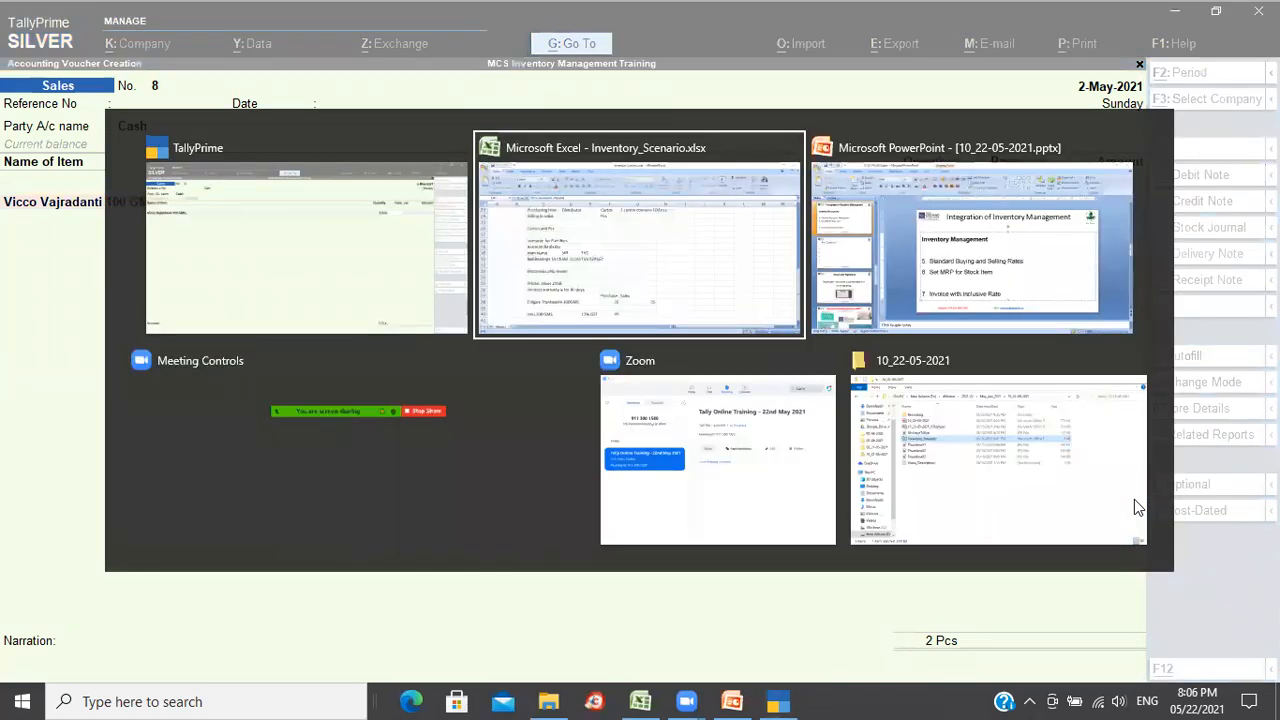
pyautogui.hotkey('alt', 'Tab')
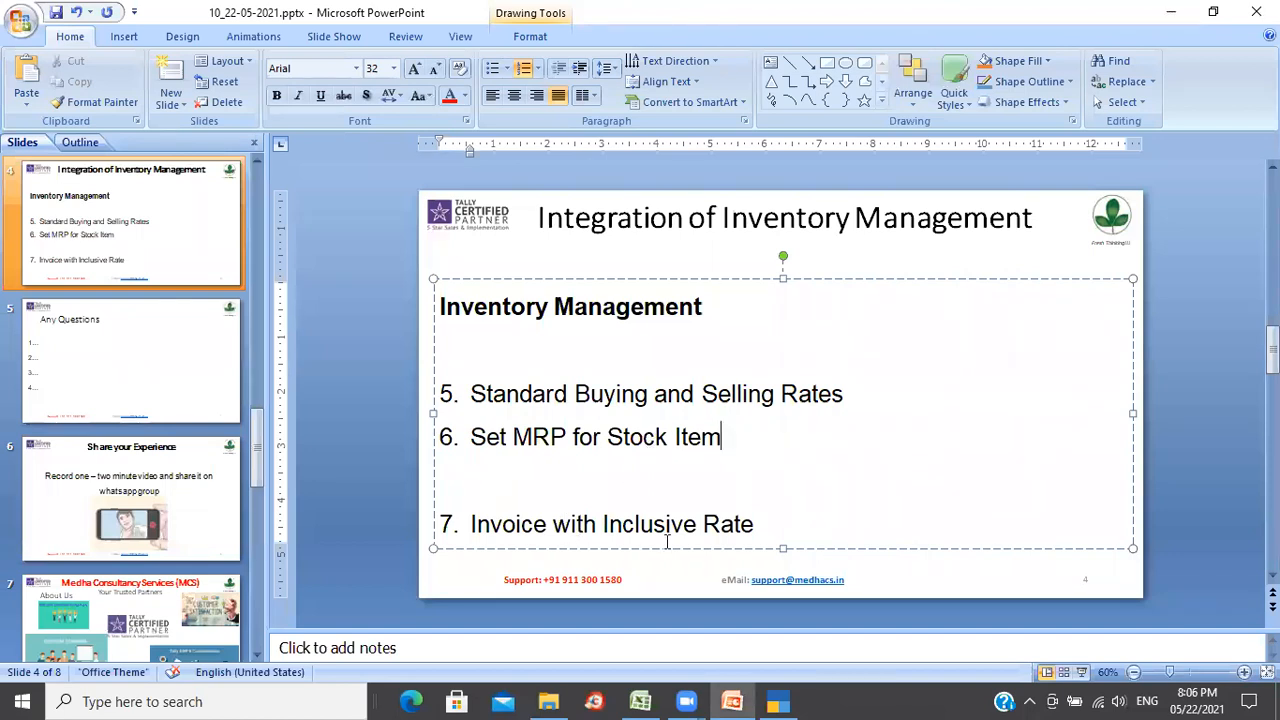
pyautogui.hotkey('alt', 'Tab')
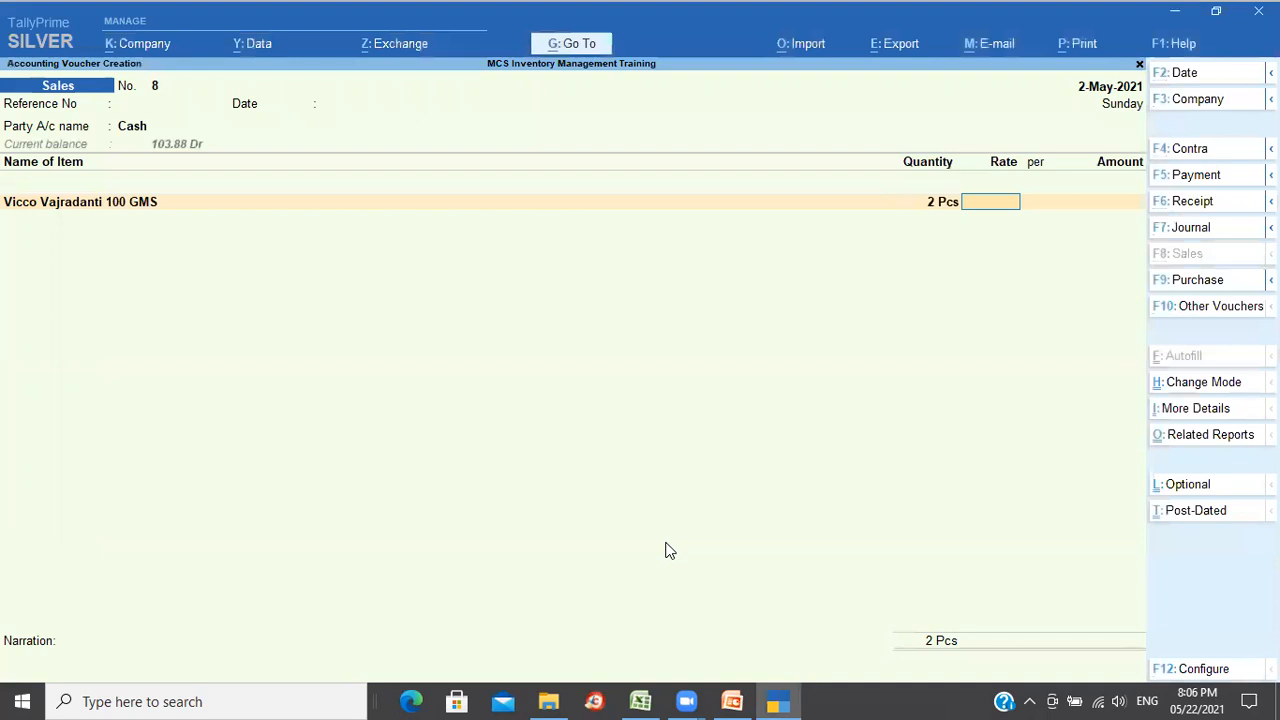
# Step: Set 'Provide Rate Inclusive of Tax for Stock Items' to Yes in F12 Configuration
pyautogui.click(1221, 672)
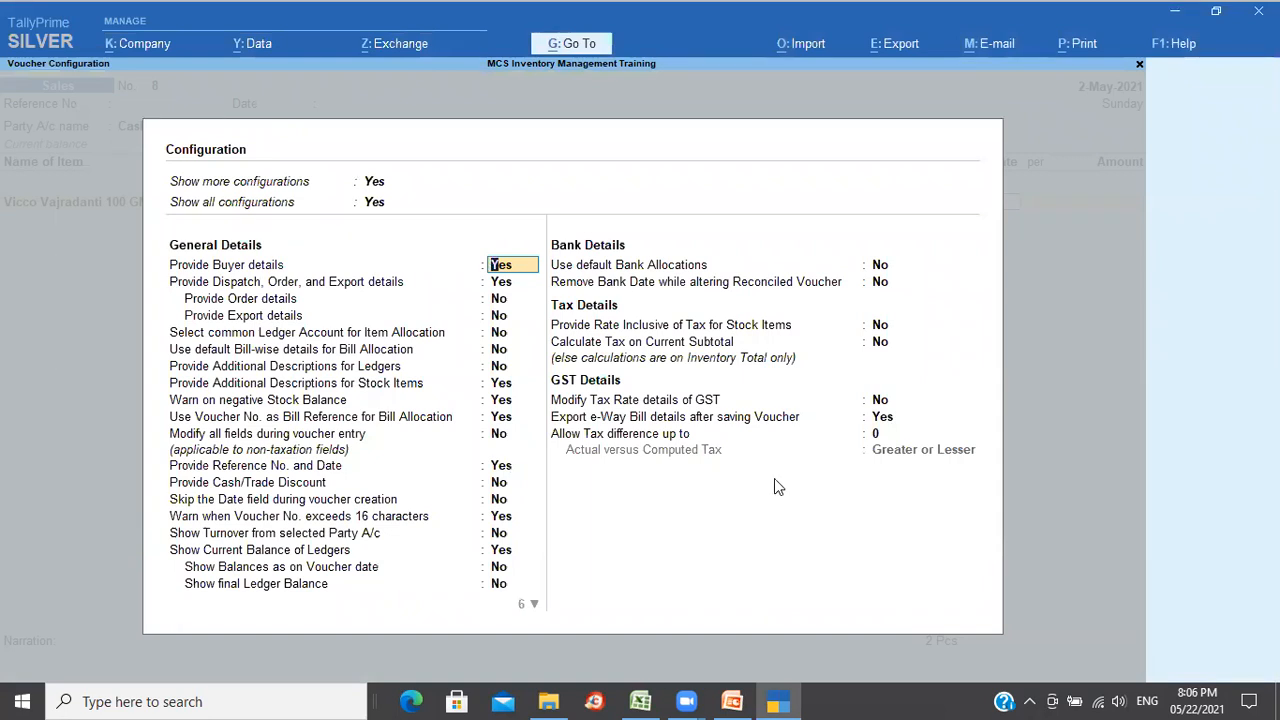
pyautogui.click(885, 328)
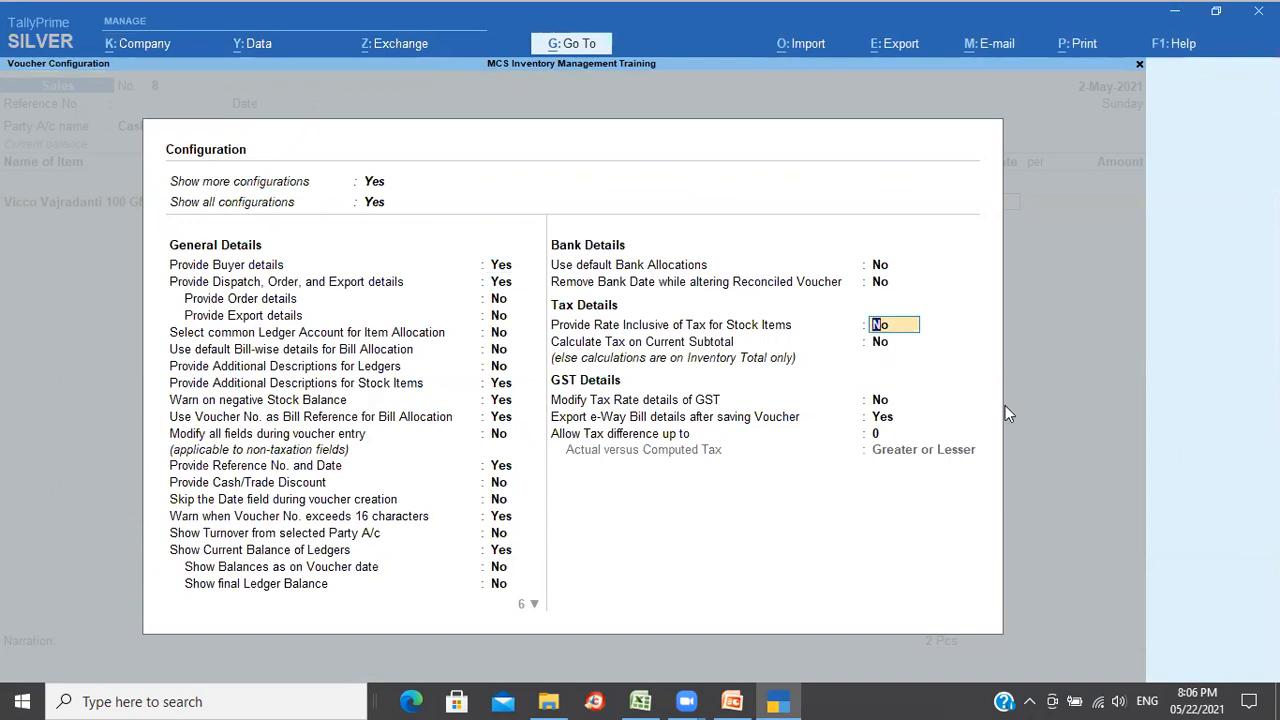
pyautogui.write('y')
pyautogui.press('Return')
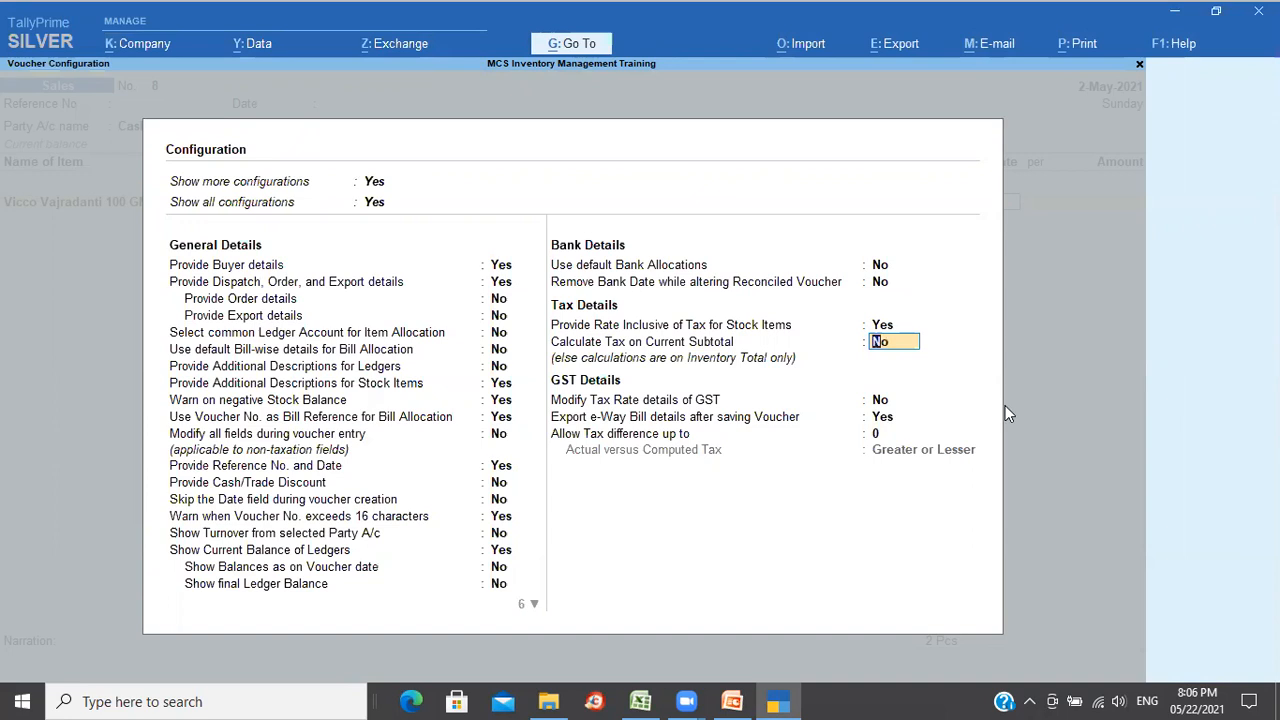
pyautogui.press('Return')
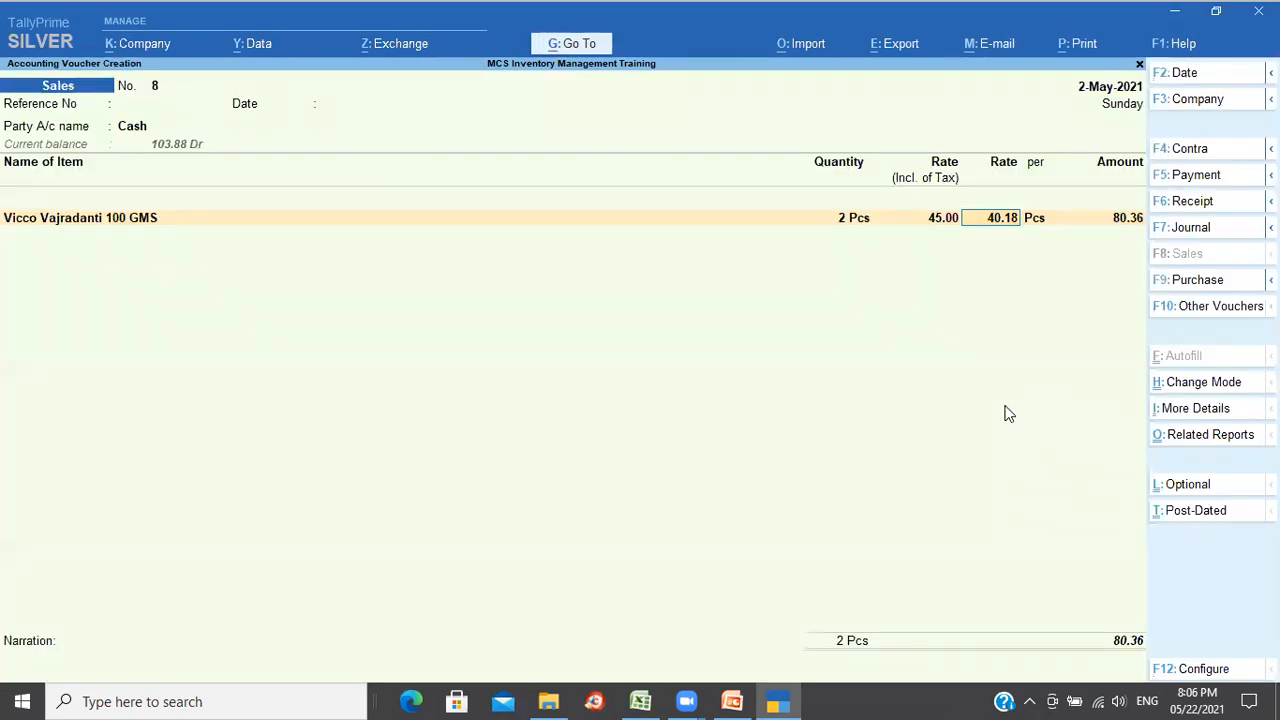
# Step: Step back to check the item's tax-inclusive rate, then discard the voucher to the Gateway of Tally
pyautogui.press('BackSpace')
pyautogui.press('BackSpace')
pyautogui.press('Return')
pyautogui.press('Return')
pyautogui.press('Escape')
pyautogui.press('Escape')
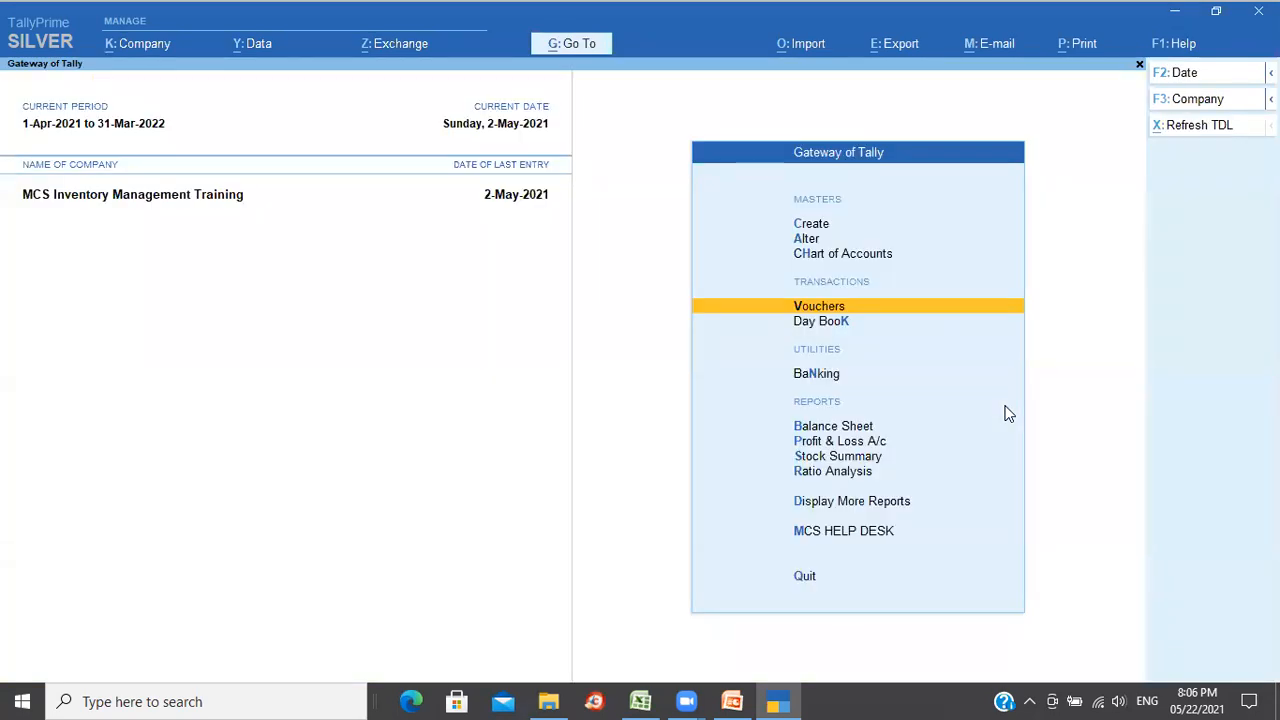
# Step: Start a new Sales voucher No. 8 with Cash as the party
pyautogui.press('Return')
pyautogui.press('Return')
pyautogui.press('Return')
pyautogui.press('Return')
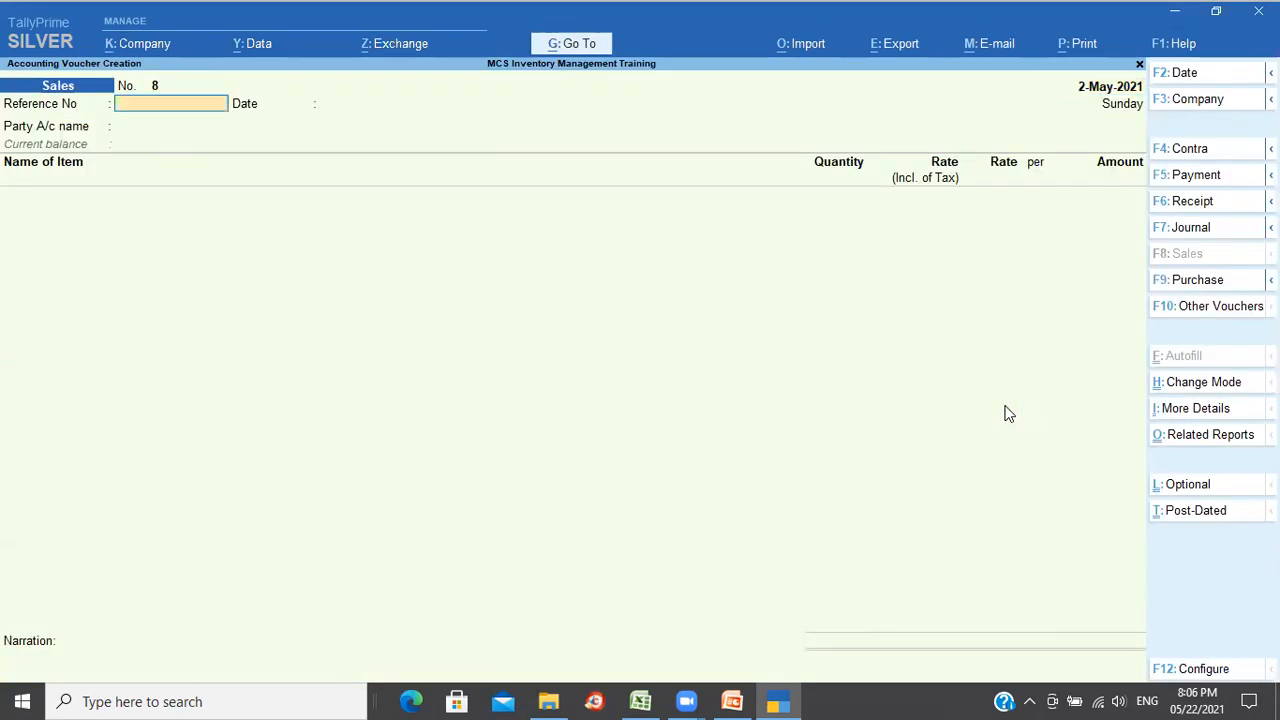
pyautogui.press('Return')
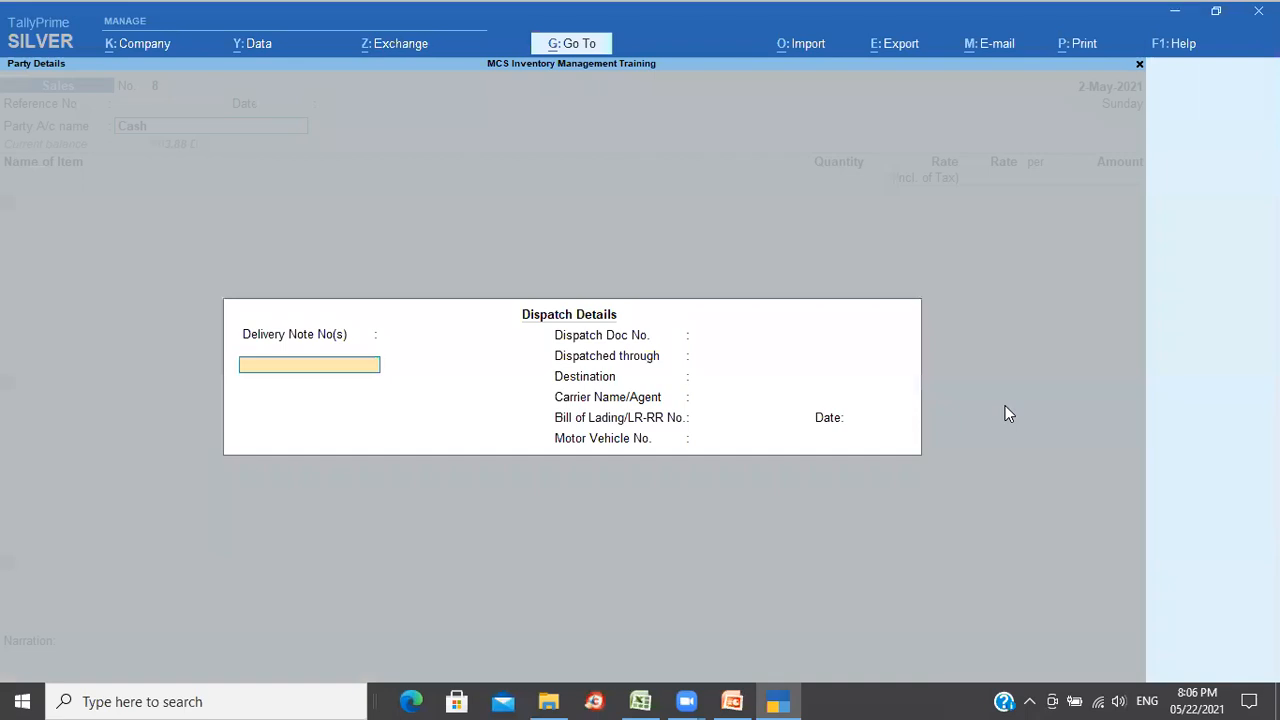
pyautogui.press('Return')
pyautogui.press('Return')
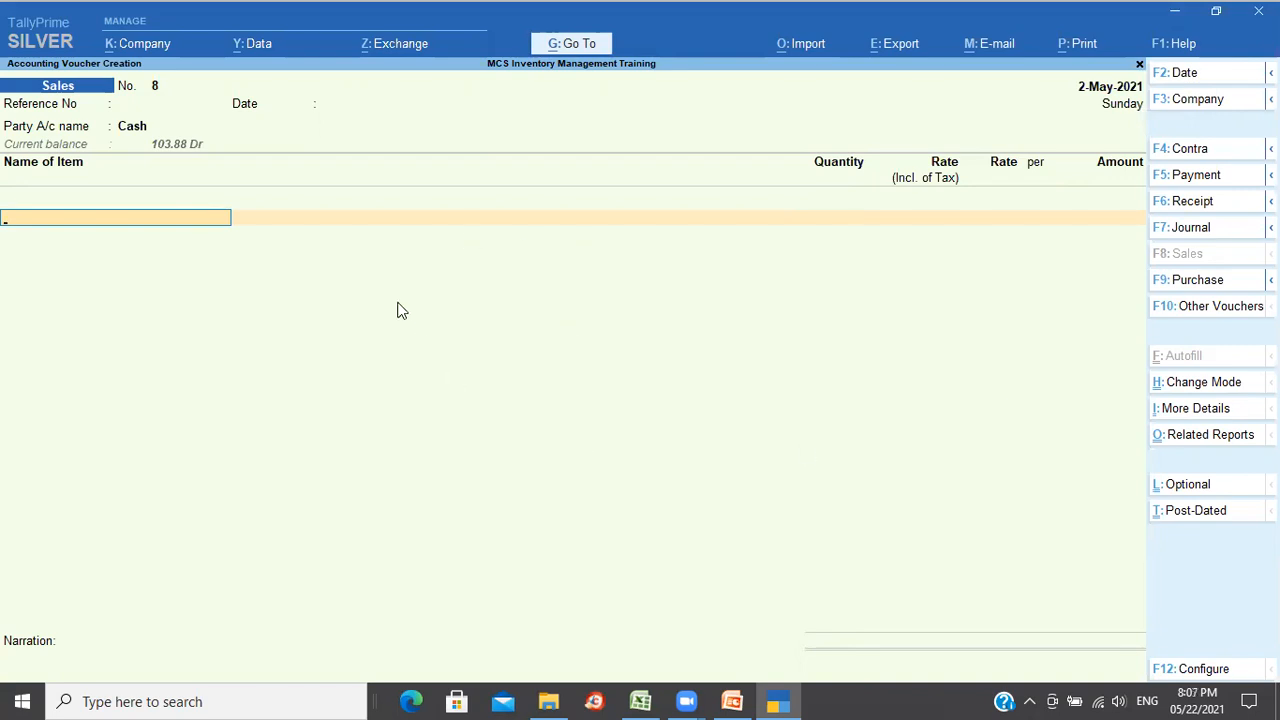
# Step: Accept F12 Configuration with tax-inclusive stock item rates enabled
pyautogui.click(1212, 676)
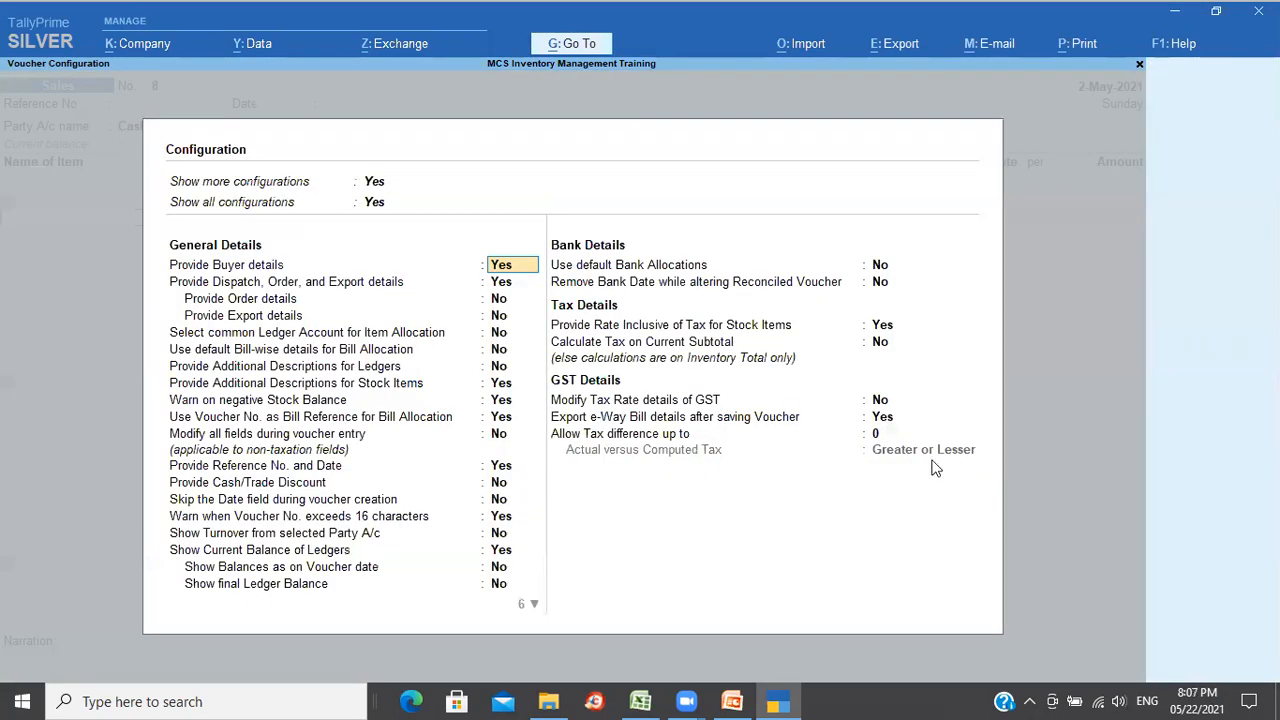
pyautogui.click(882, 325)
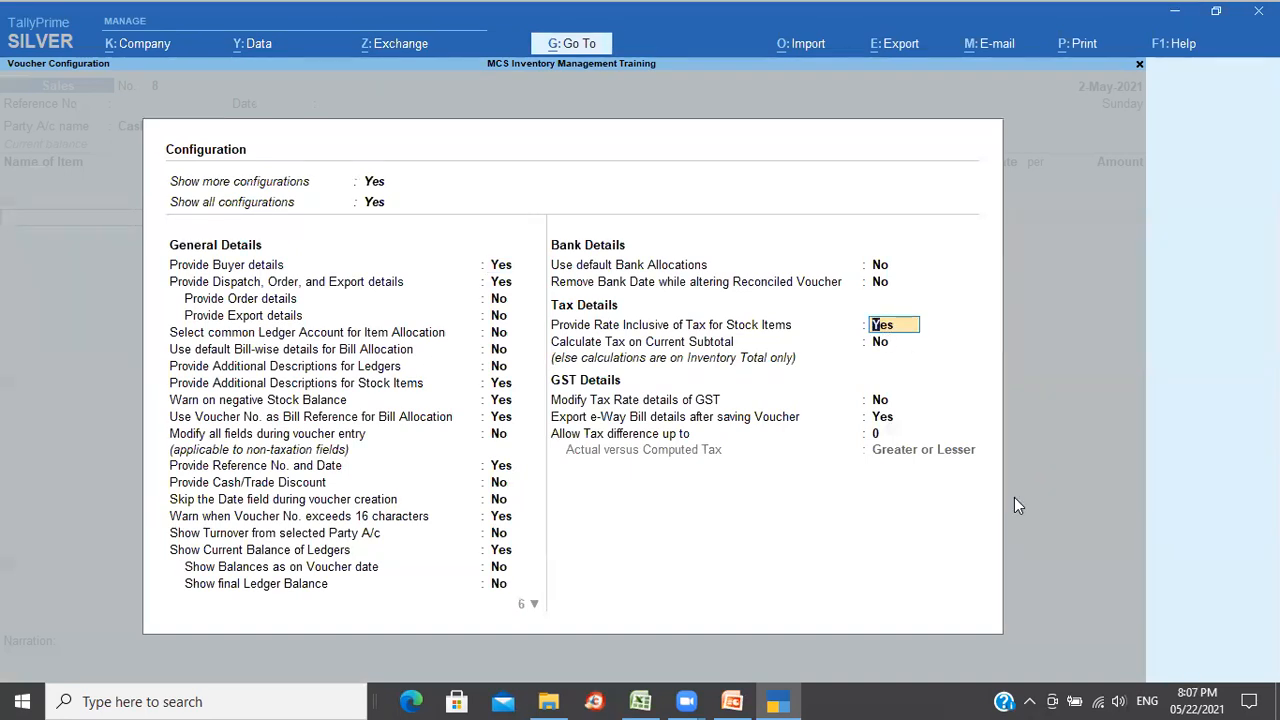
pyautogui.hotkey('ctrl', 'a')
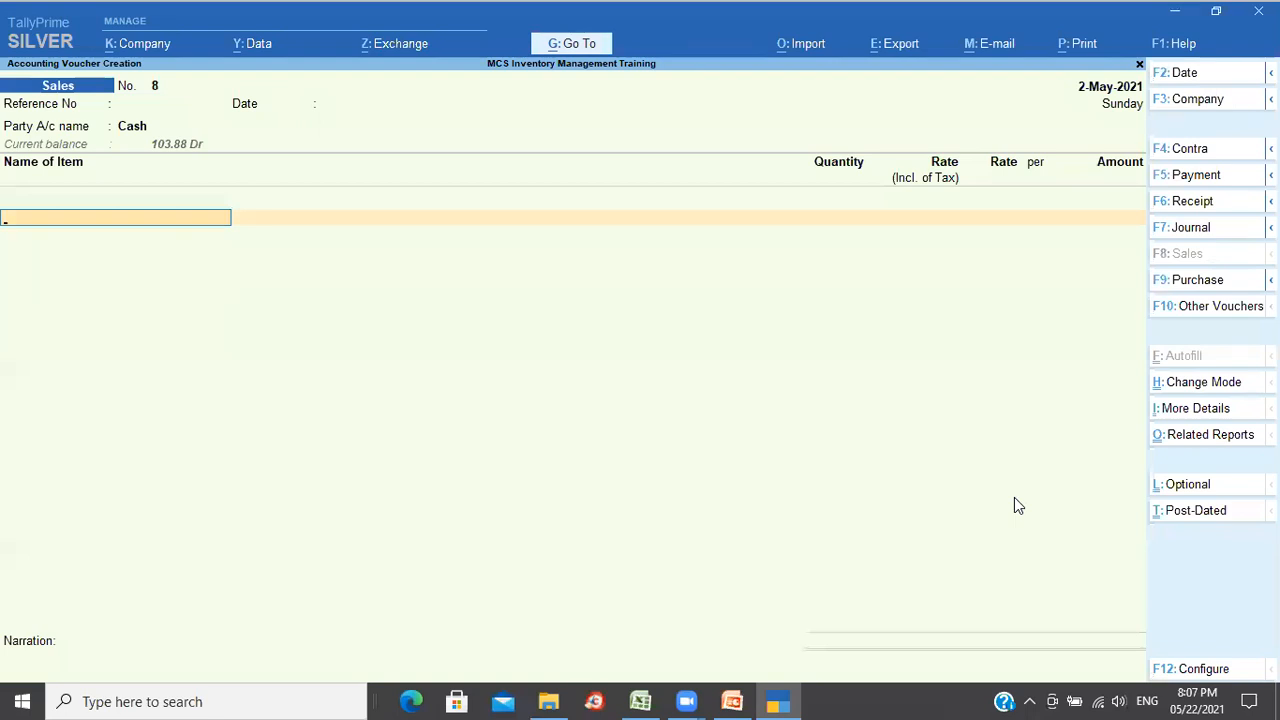
# Step: Enter Vicco Vajradanti 100 GMS, 3 Pcs at the tax-inclusive rate of 45.00
pyautogui.write('V')
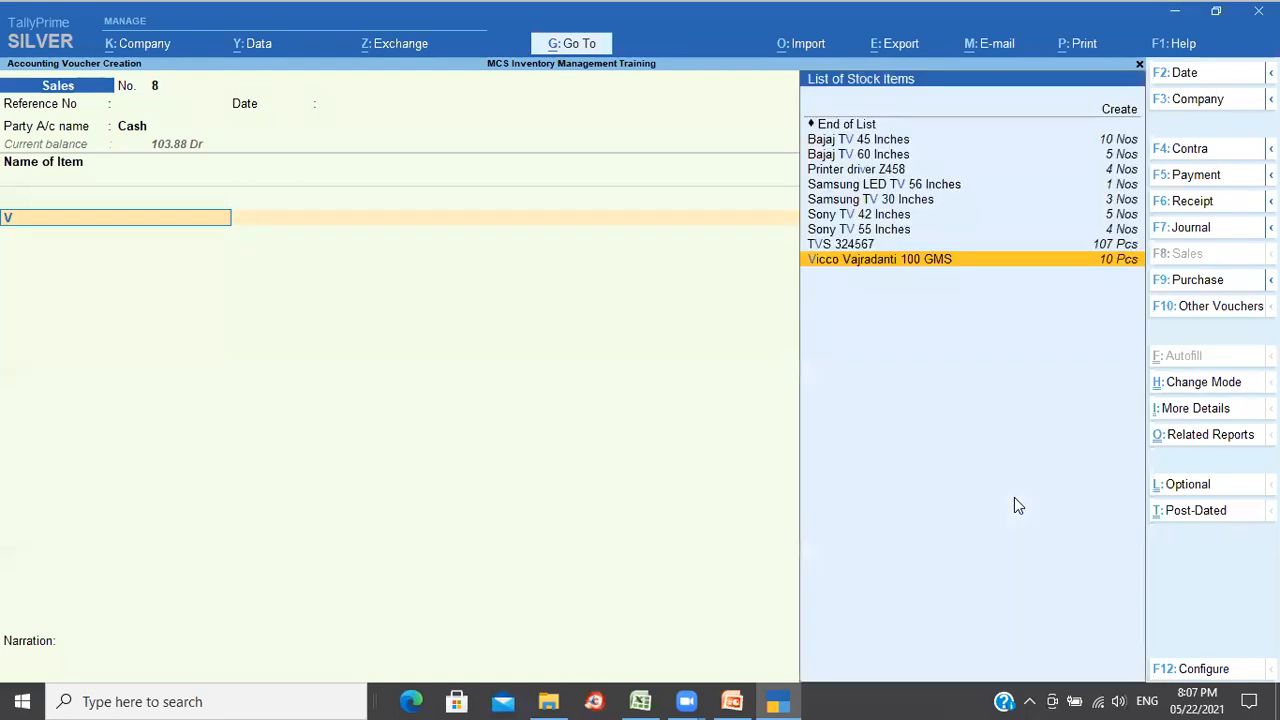
pyautogui.press('Return')
pyautogui.press('Return')
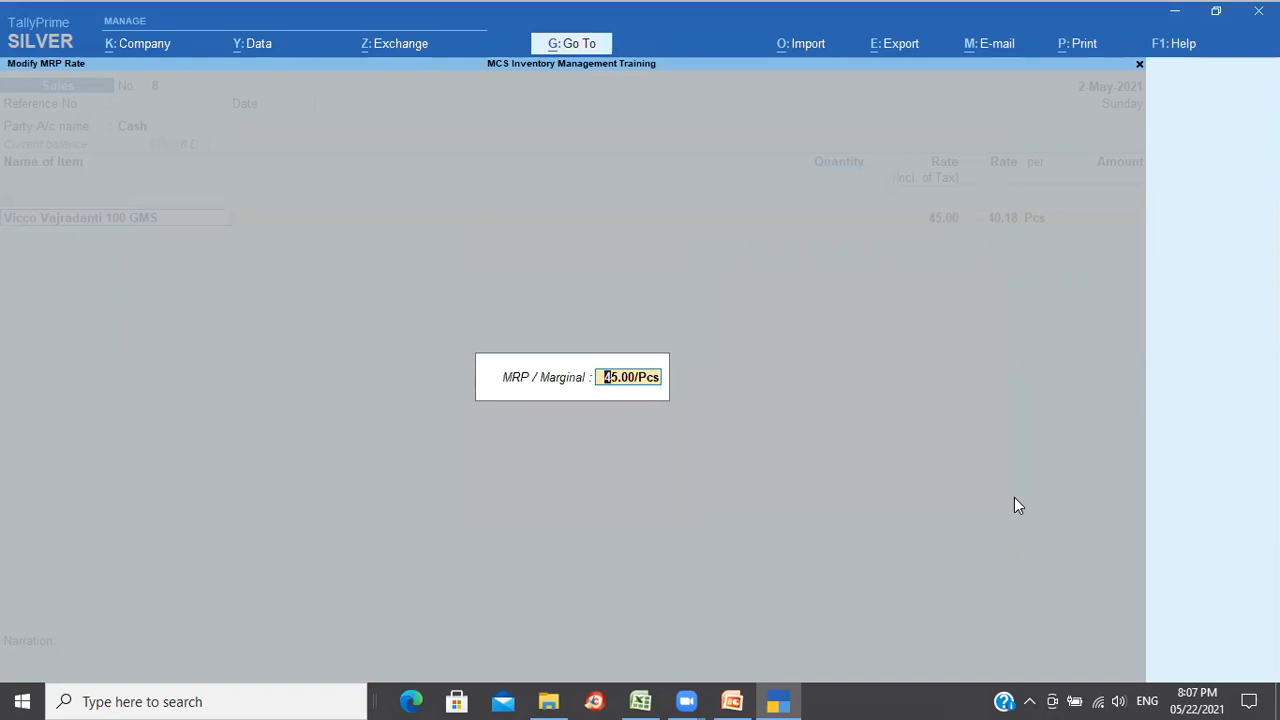
pyautogui.press('Return')
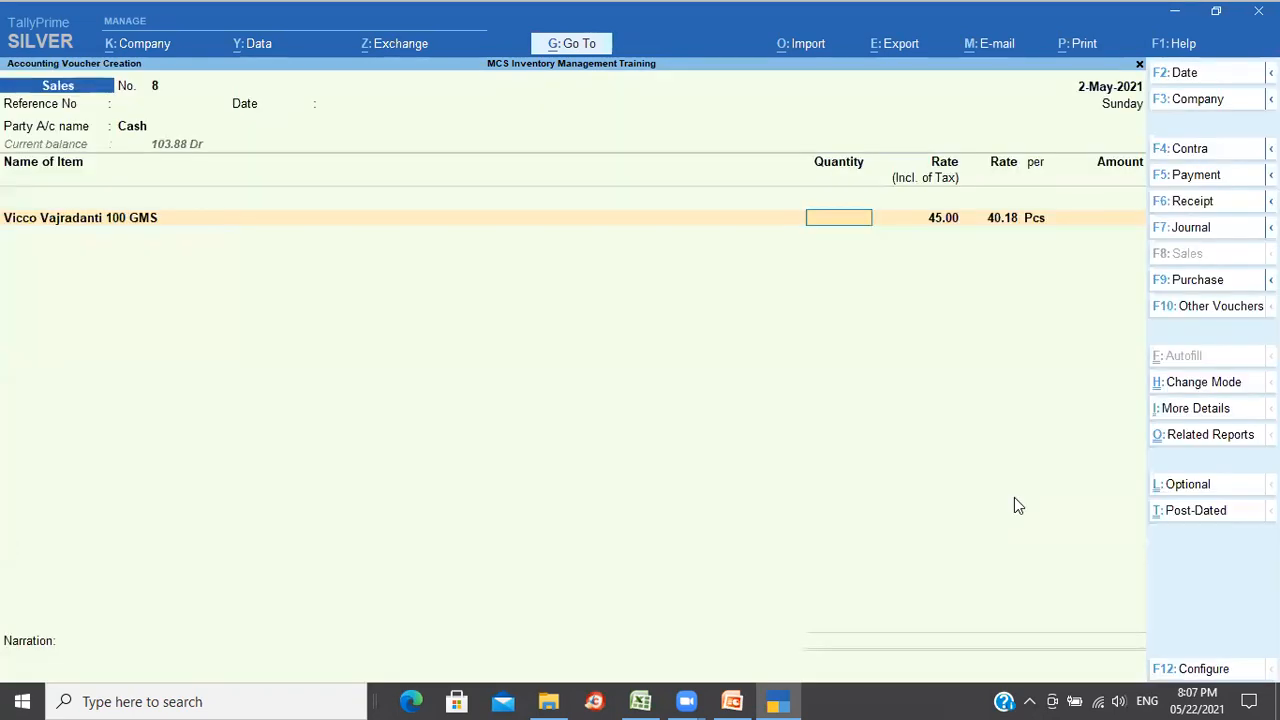
pyautogui.write('3')
pyautogui.press('Return')
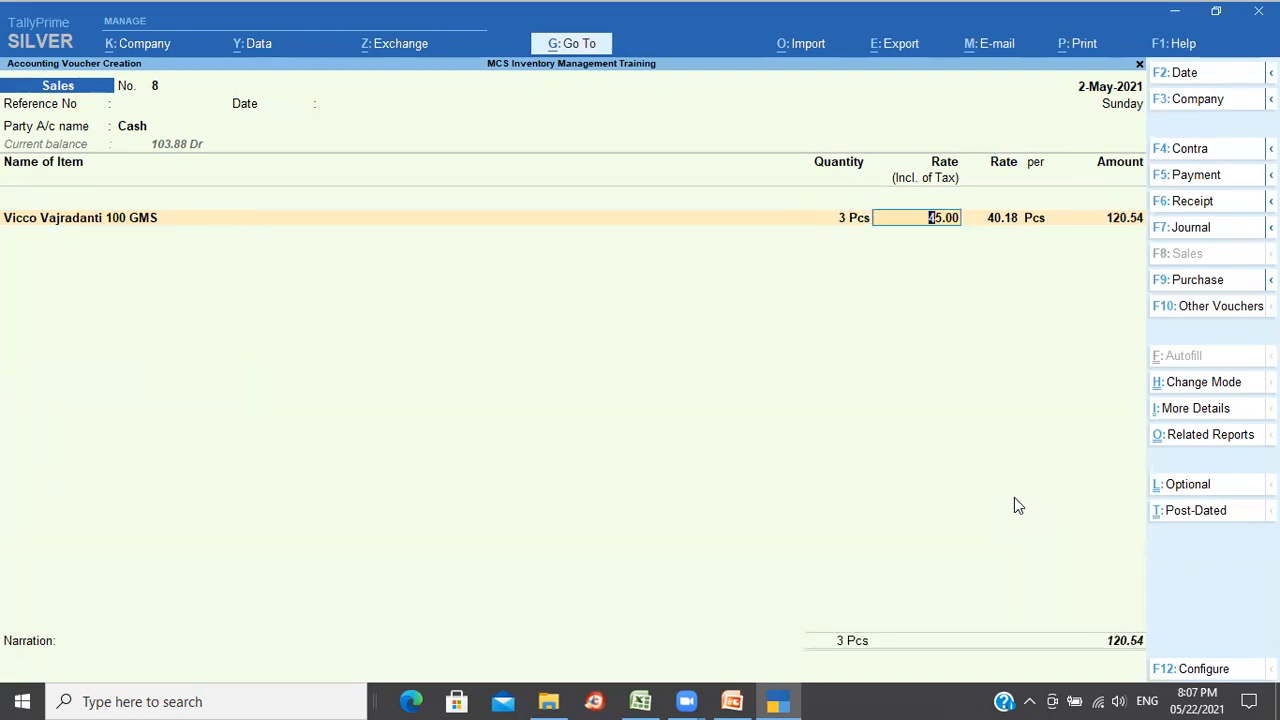
pyautogui.press('Return')
pyautogui.press('Return')
pyautogui.press('Return')
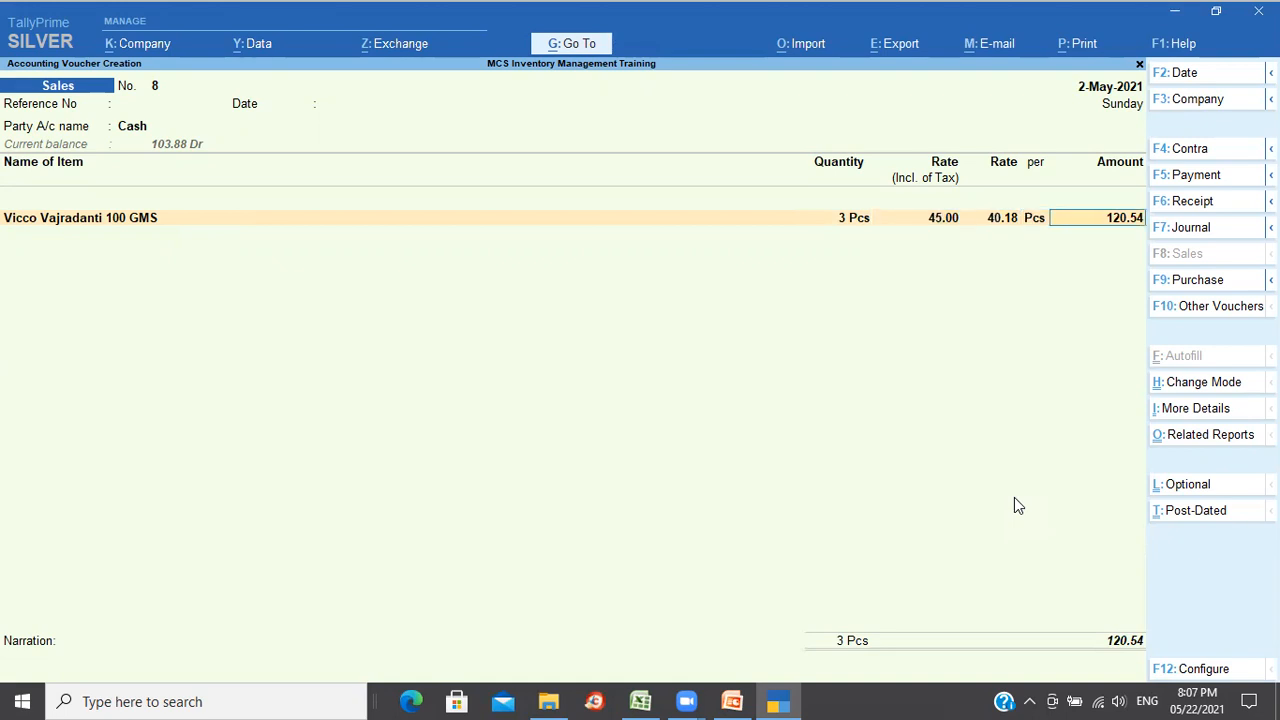
pyautogui.press('Return')
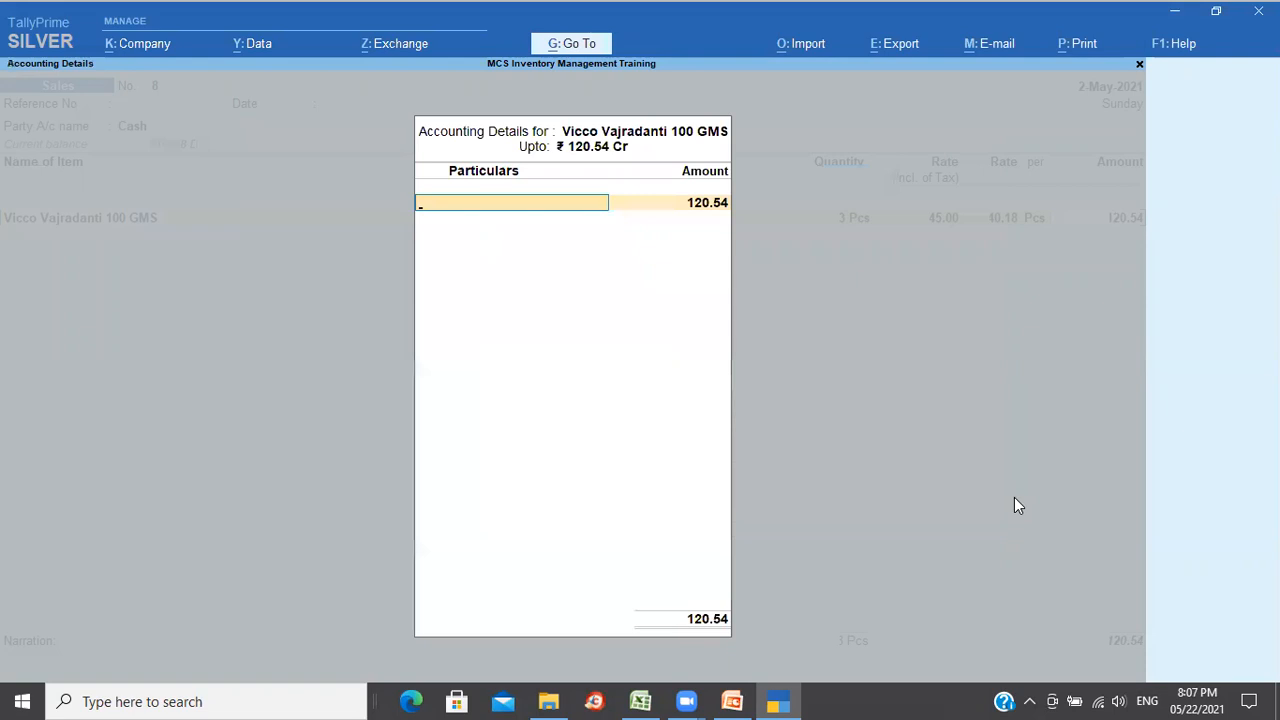
# Step: Choose Local Sales as the sales ledger and add Output CGST and SGST at 7.23 each
pyautogui.write('L')
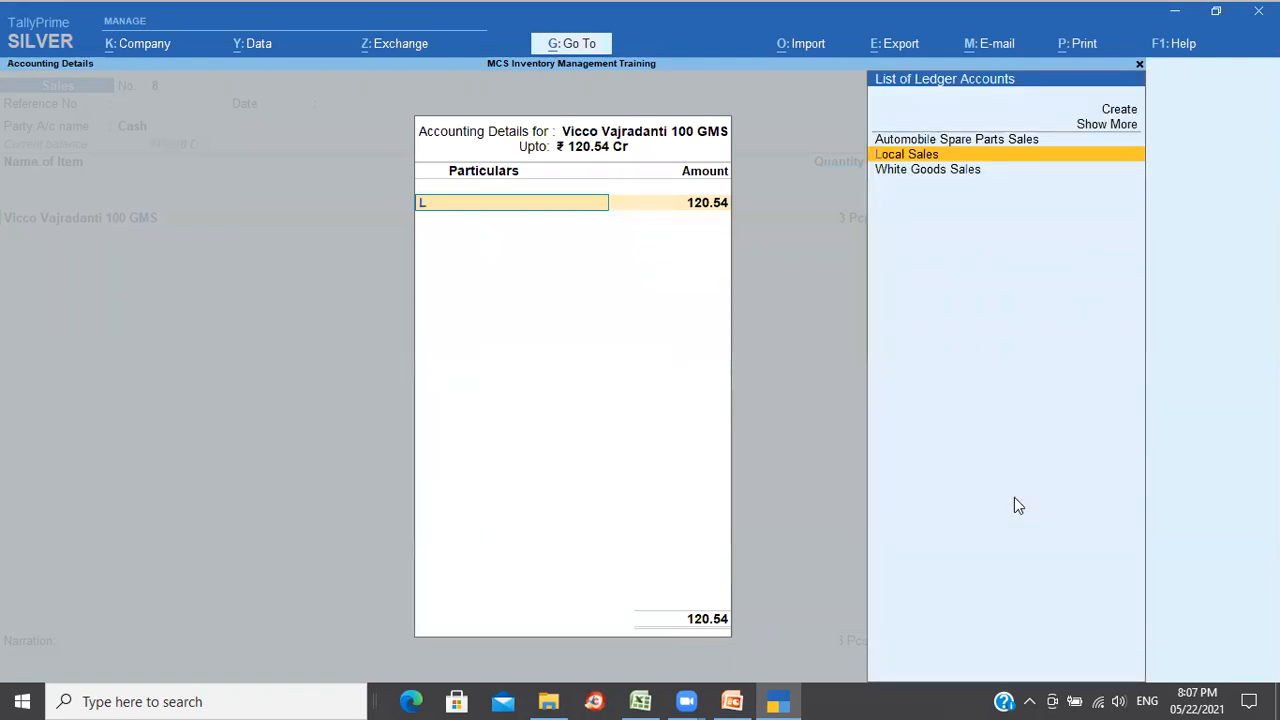
pyautogui.press('Return')
pyautogui.press('Return')
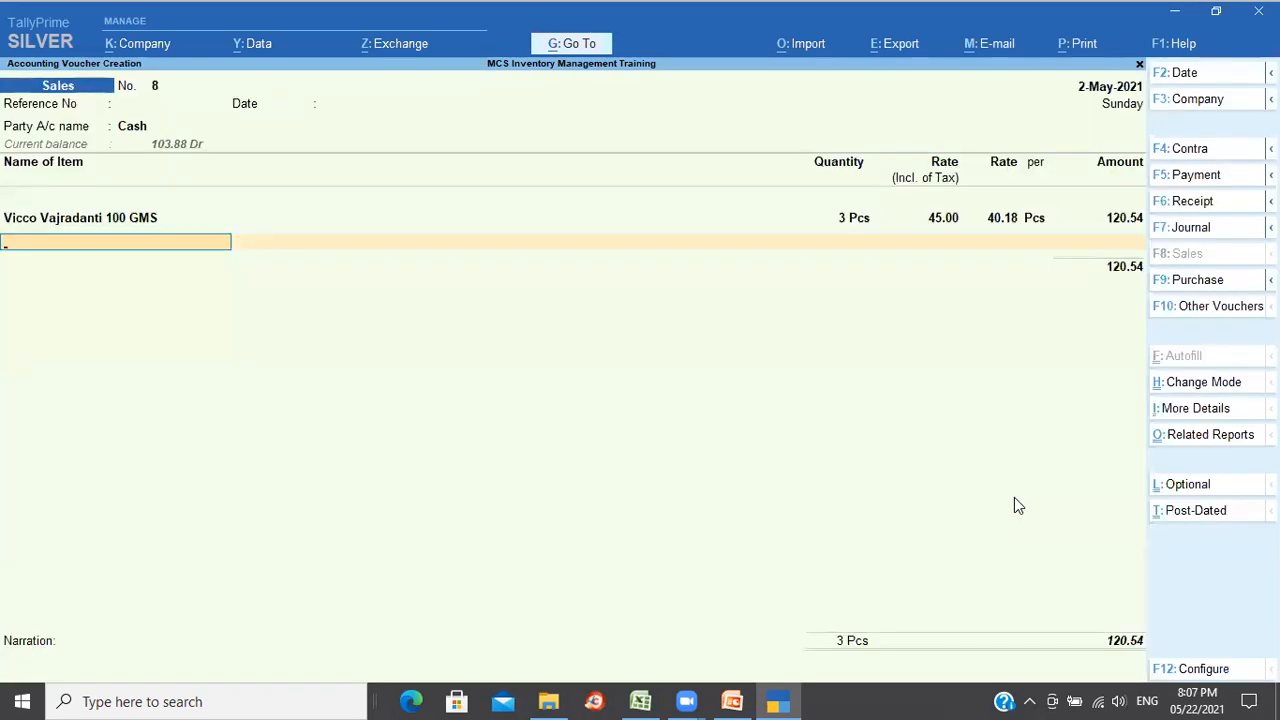
pyautogui.press('Return')
pyautogui.write('Output CGST')
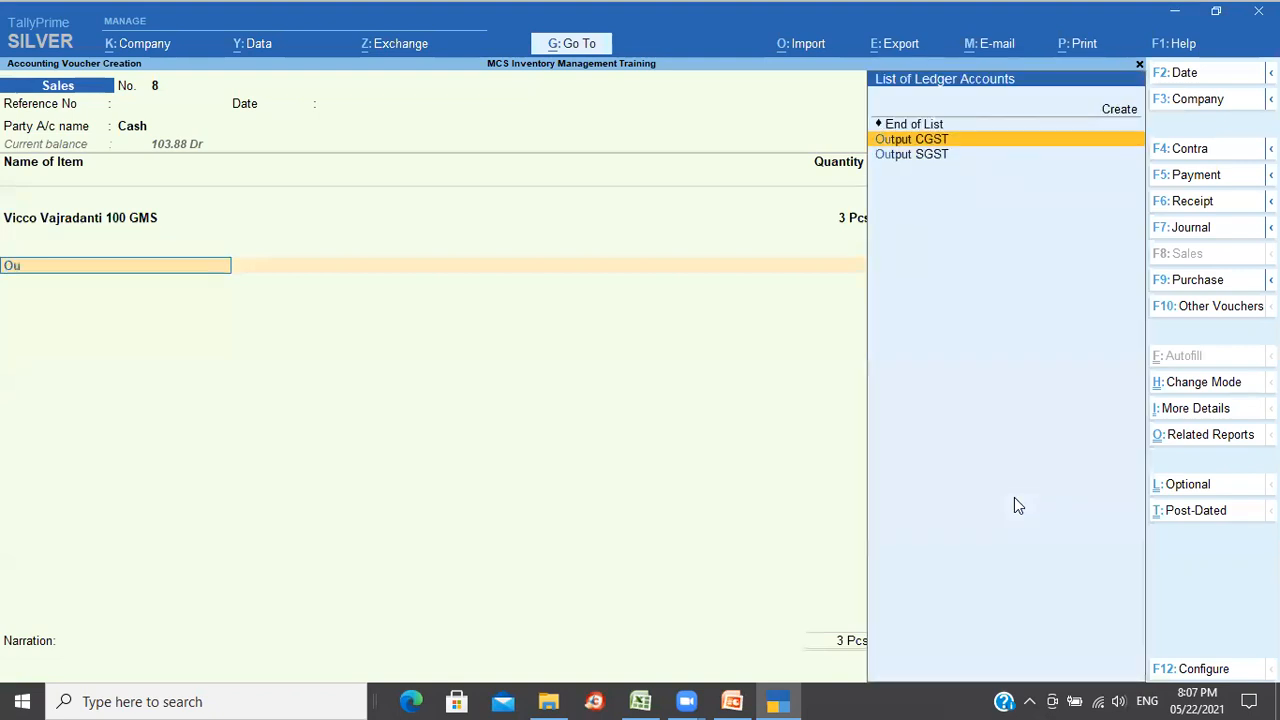
pyautogui.press('Return')
pyautogui.press('Return')
pyautogui.write('Ou')
pyautogui.press('Down')
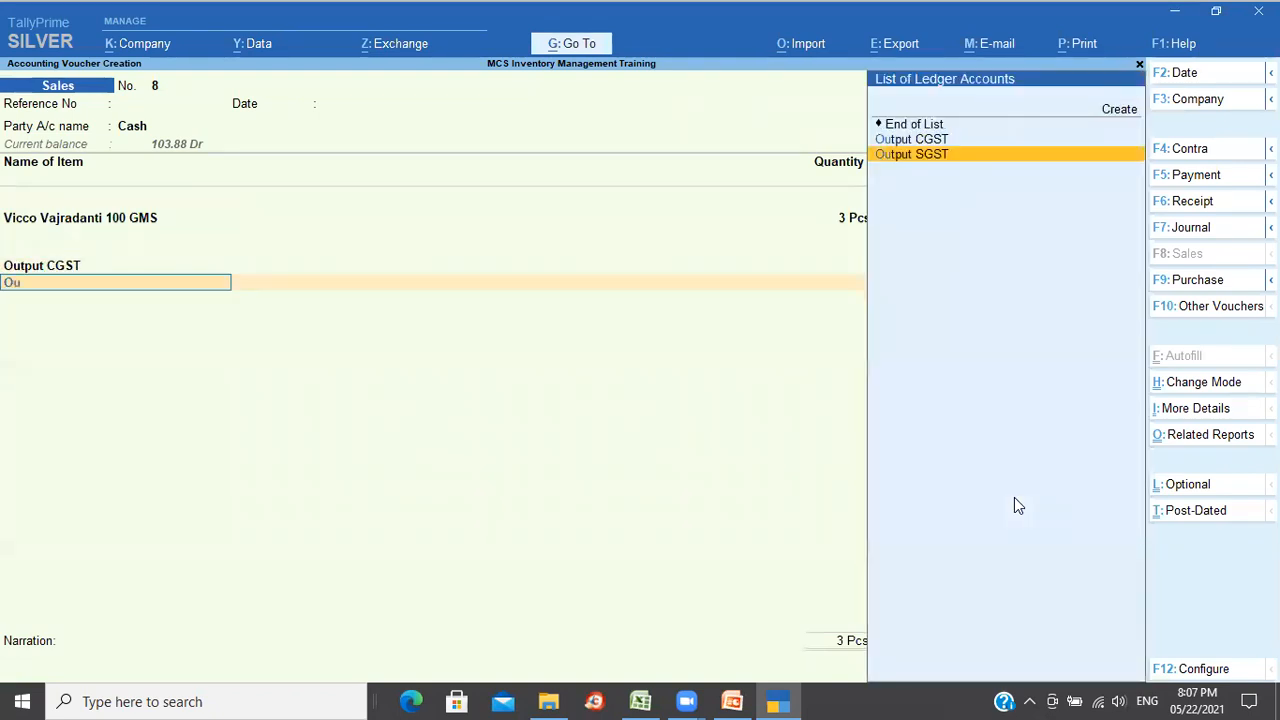
pyautogui.press('Return')
pyautogui.press('Return')
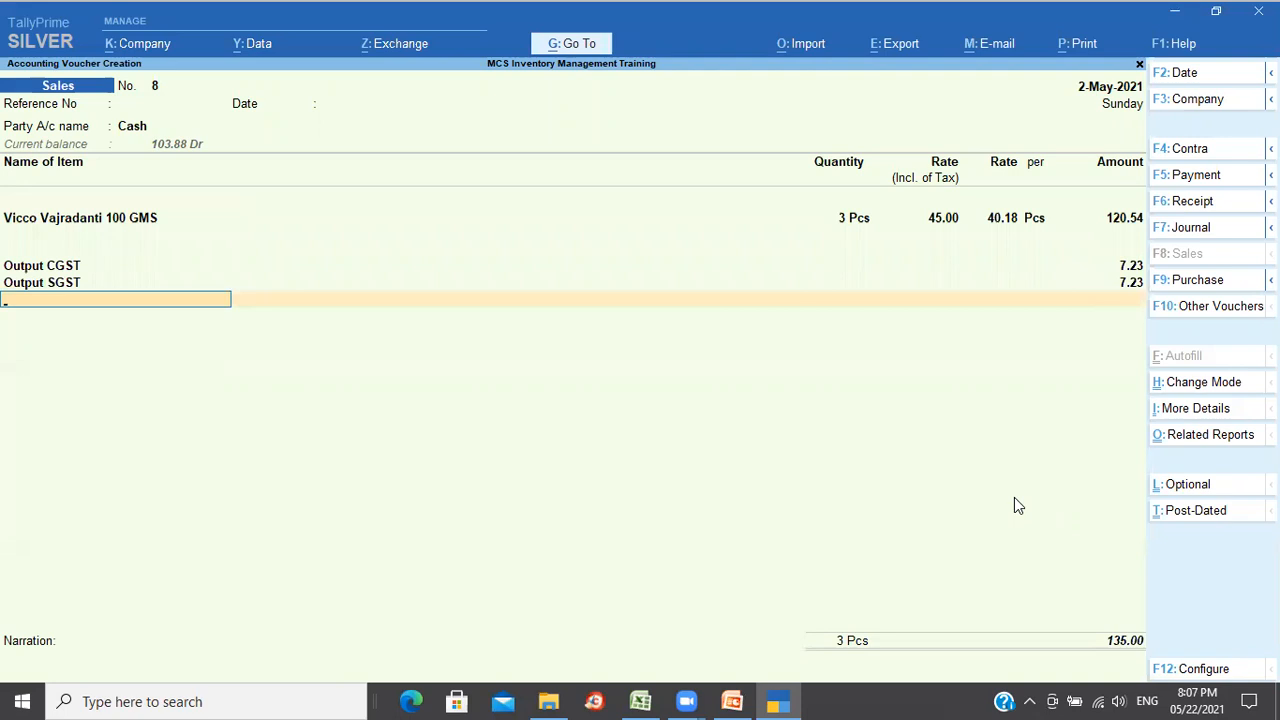
pyautogui.press('Return')
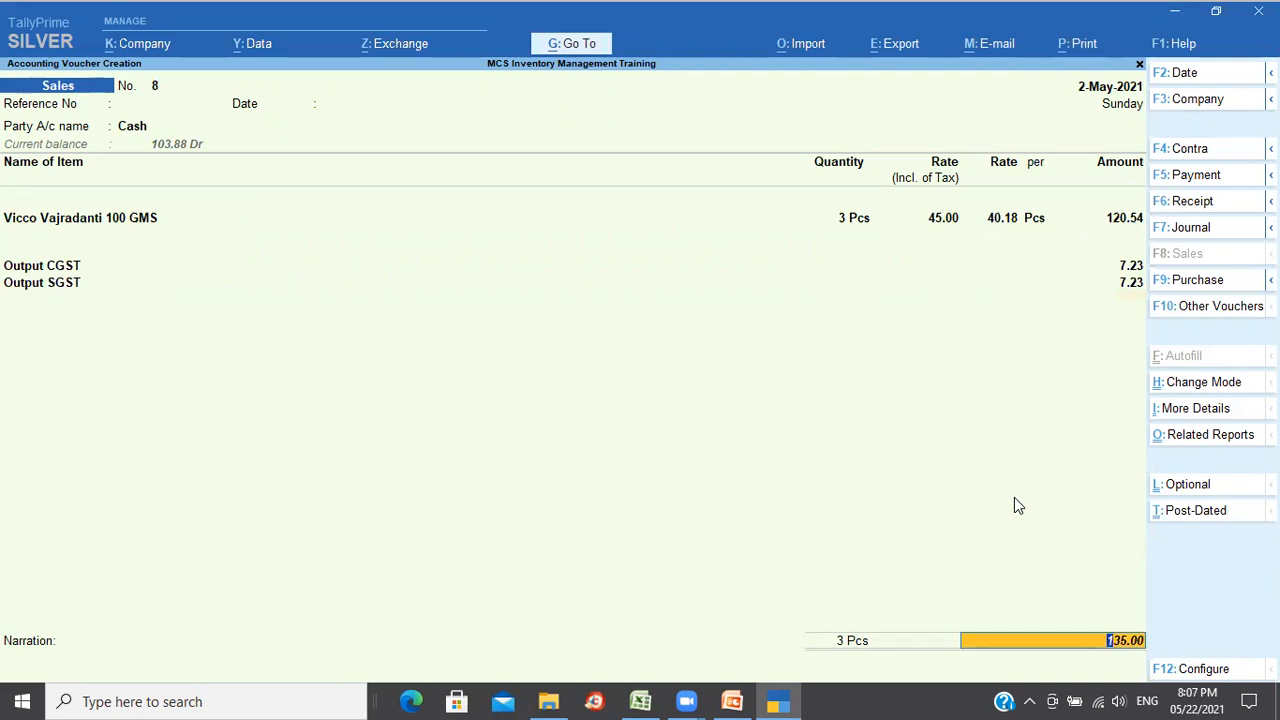
# Step: Save the voucher totalling 135.00 and reopen it with Page Up
pyautogui.press('Return')
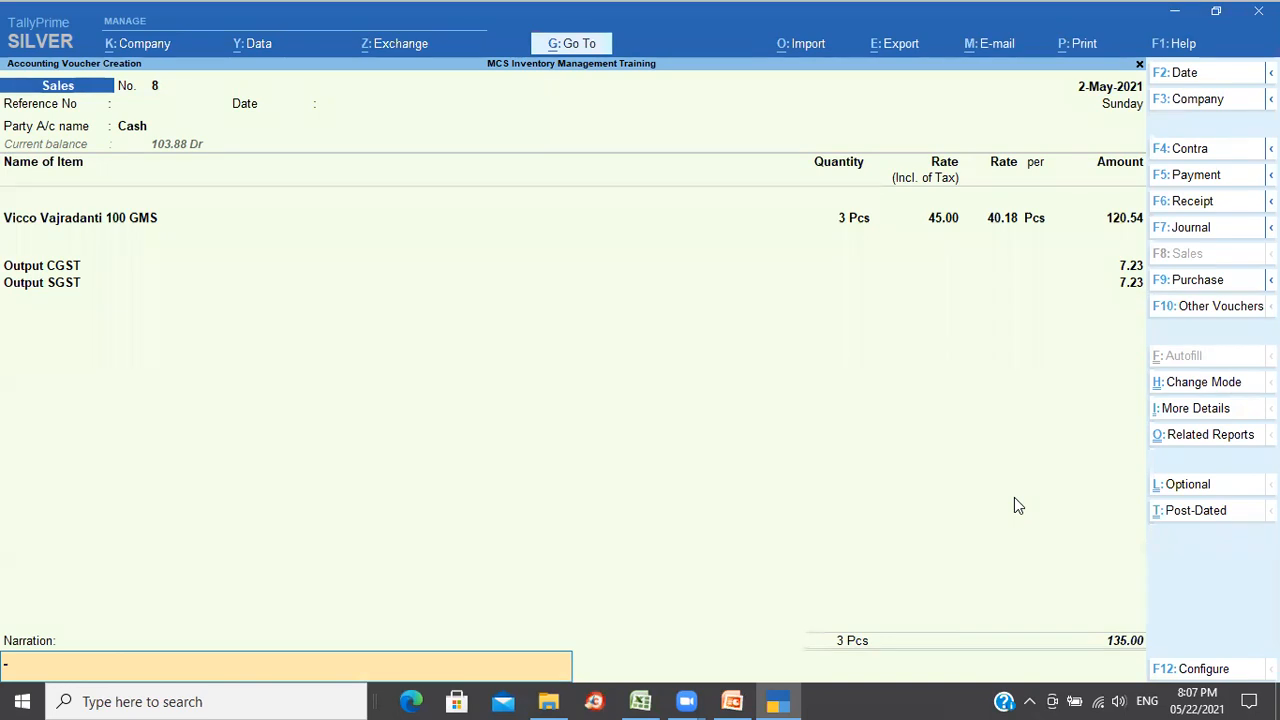
pyautogui.press('Return')
pyautogui.press('Return')
pyautogui.press('pageup')
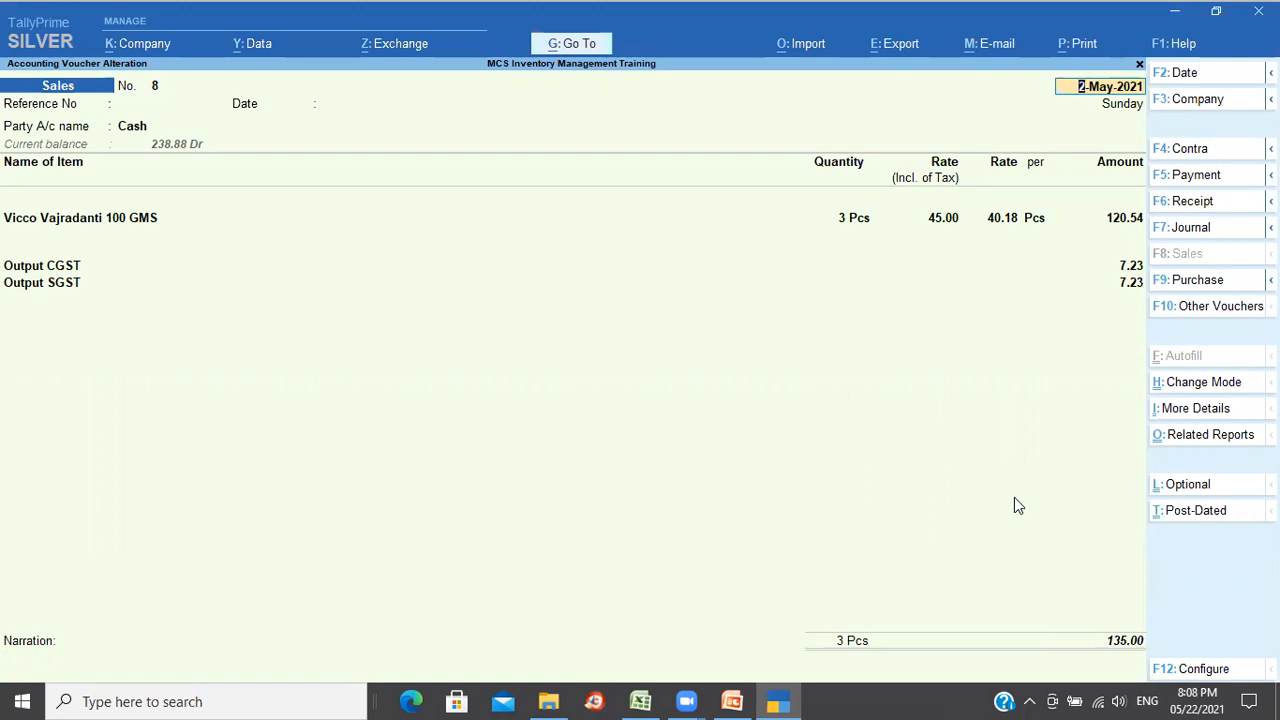
# Step: Begin the Ctrl+P print command on Sales voucher No. 8
pyautogui.press('ctrl')
# Step: Open the print settings and browse the printer, invoice width and margin options
pyautogui.hotkey('ctrl', 'p')
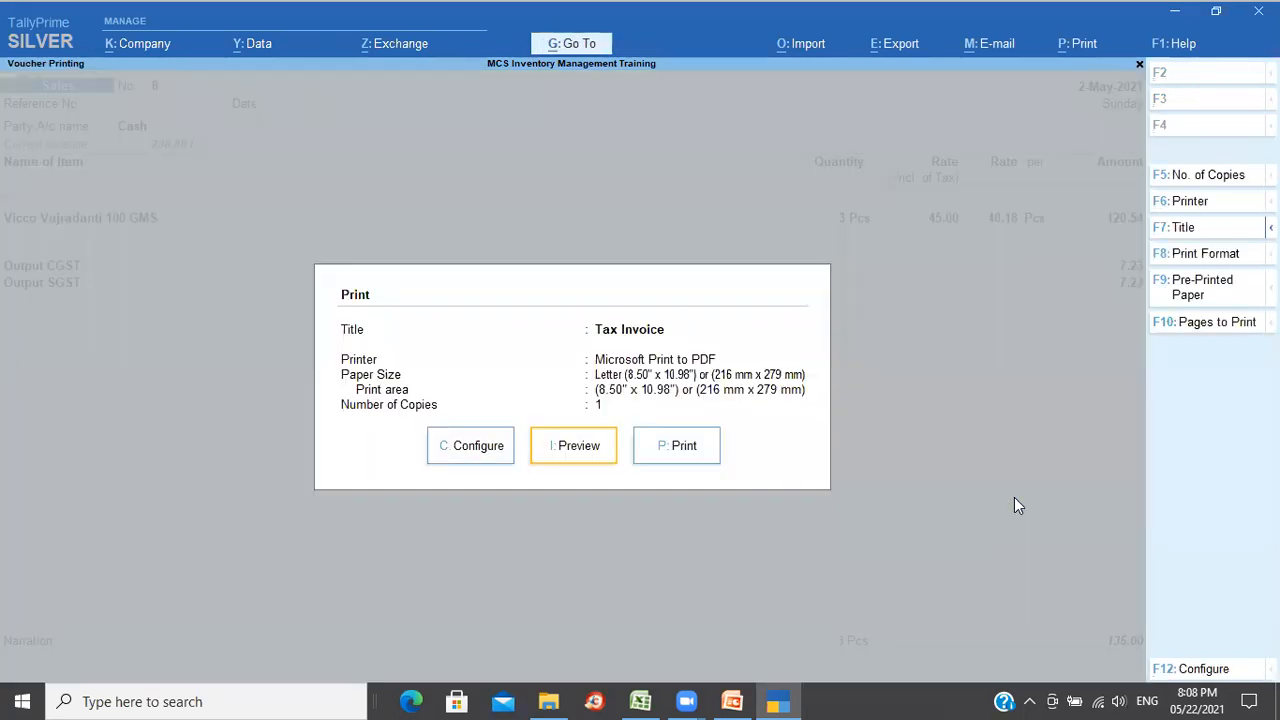
pyautogui.click(468, 446)
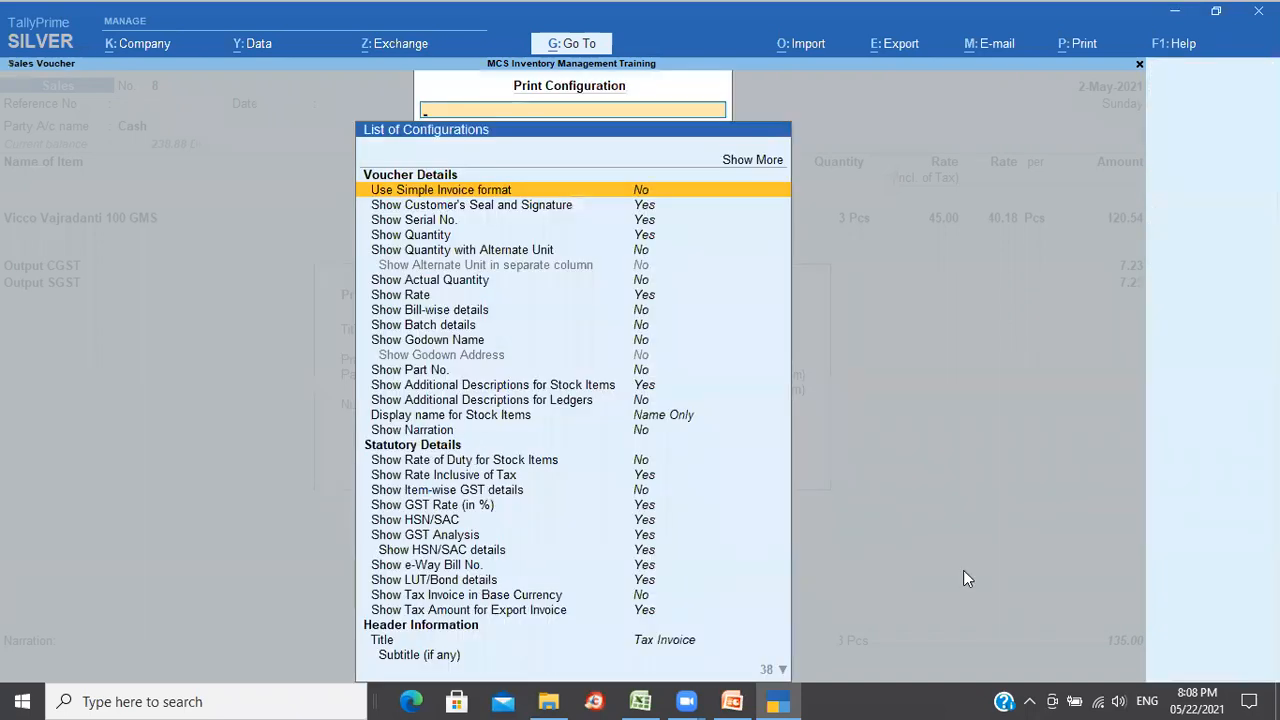
pyautogui.write('m')
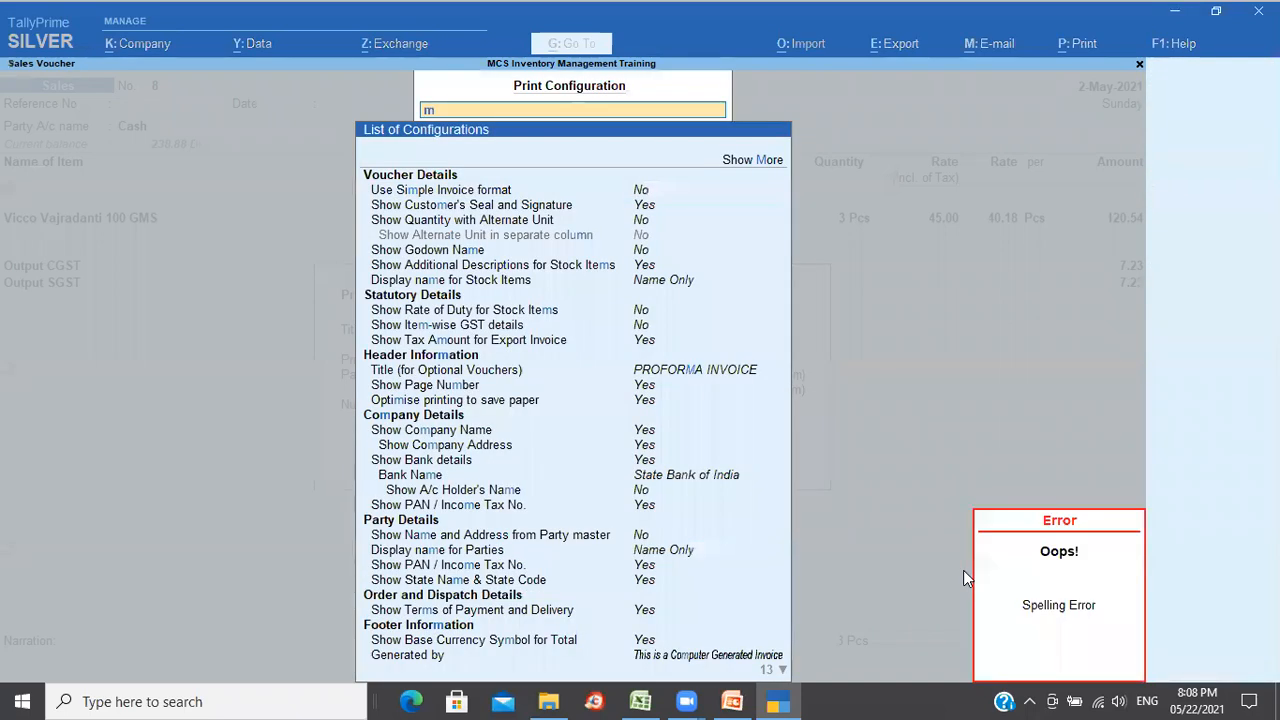
pyautogui.press('Down')
pyautogui.press('Down')
pyautogui.press('Down')
pyautogui.press('Down')
pyautogui.press('Down')
pyautogui.press('Down')
pyautogui.press('Down')
pyautogui.press('Down')
pyautogui.press('Down')
pyautogui.press('Down')
pyautogui.press('Down')
pyautogui.press('Down')
pyautogui.press('Down')
pyautogui.press('Down')
pyautogui.press('Down')
pyautogui.press('Down')
pyautogui.press('Down')
pyautogui.press('Down')
pyautogui.press('Down')
pyautogui.press('Down')
pyautogui.press('Down')
pyautogui.press('Down')
pyautogui.press('Down')
pyautogui.press('Down')
pyautogui.press('Down')
pyautogui.press('Down')
pyautogui.press('Down')
pyautogui.press('Down')
pyautogui.press('Down')
pyautogui.press('Down')
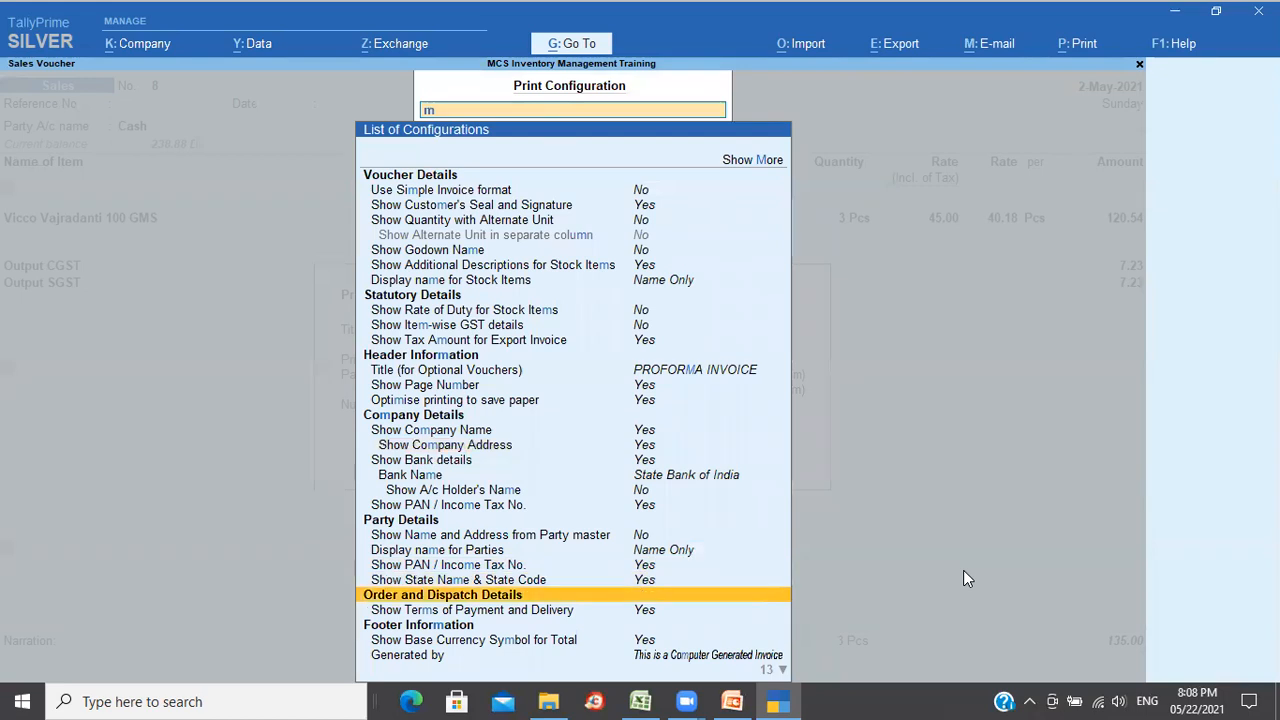
pyautogui.press('Down')
pyautogui.press('Down')
pyautogui.press('Down')
pyautogui.press('Down')
pyautogui.press('Down')
pyautogui.press('Down')
pyautogui.press('Down')
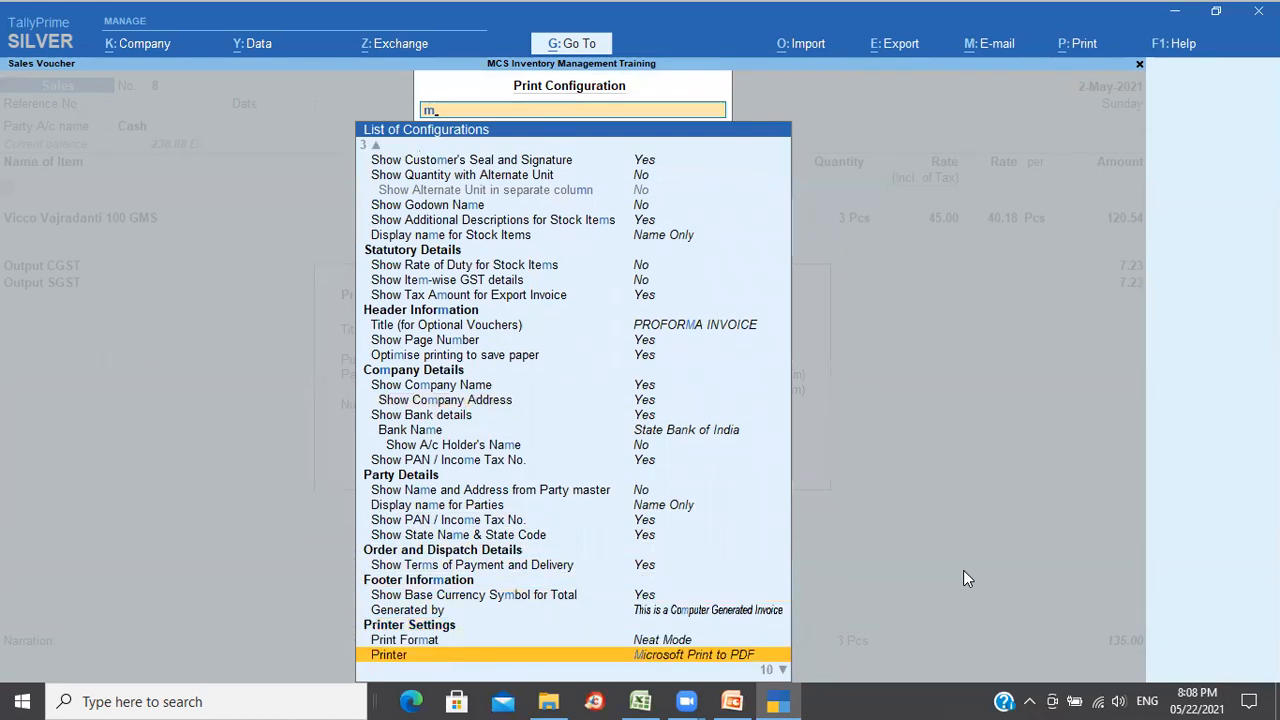
pyautogui.press('Down')
pyautogui.press('Down')
pyautogui.press('Down')
pyautogui.press('Down')
pyautogui.press('Down')
pyautogui.press('Down')
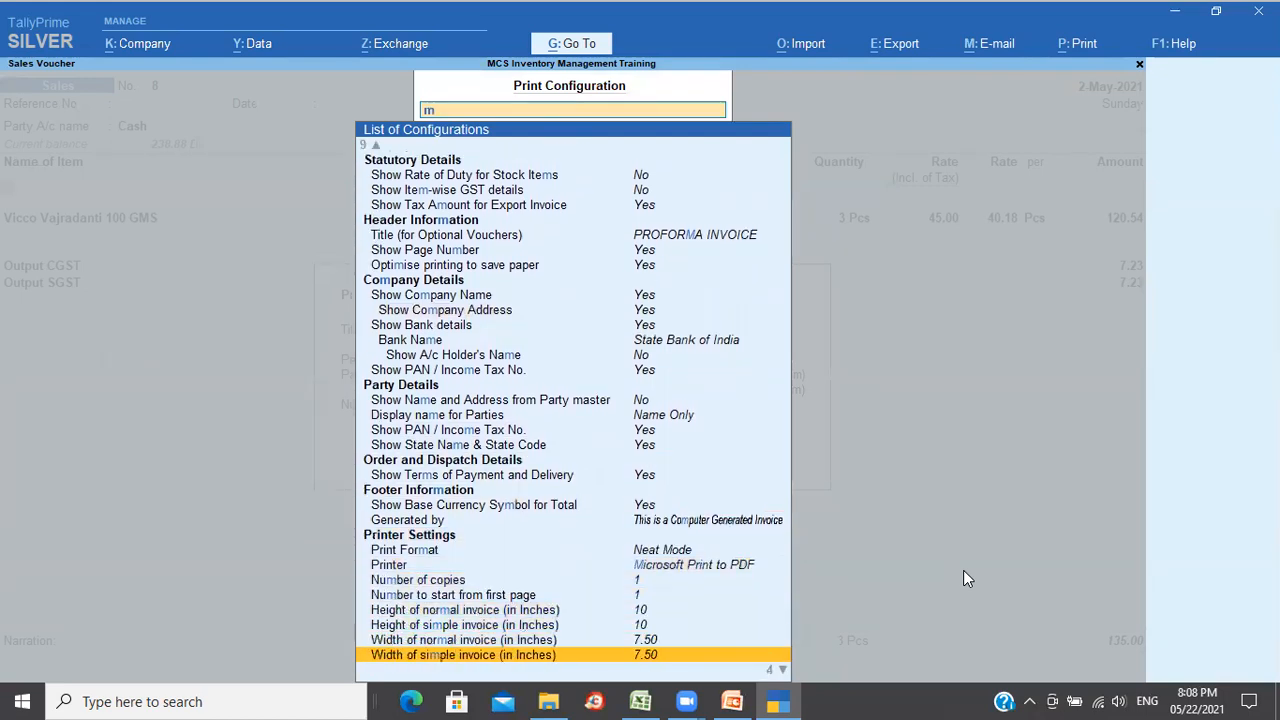
pyautogui.press('Down')
pyautogui.press('Down')
pyautogui.press('Down')
pyautogui.press('Down')
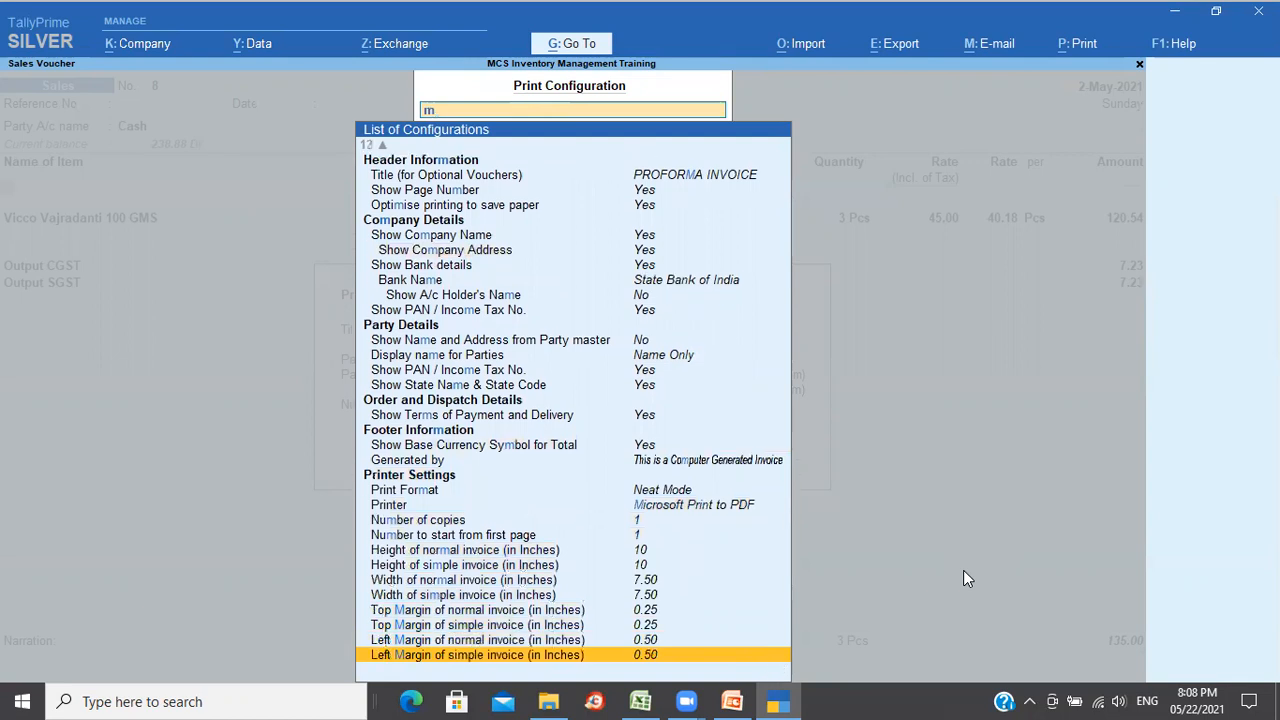
pyautogui.press('Up')
pyautogui.press('Up')
pyautogui.press('Up')
pyautogui.press('Up')
pyautogui.press('Up')
pyautogui.press('Up')
pyautogui.press('Up')
pyautogui.press('Up')
pyautogui.press('Up')
pyautogui.press('Up')
pyautogui.press('Up')
pyautogui.press('Up')
pyautogui.press('Up')
pyautogui.press('Up')
pyautogui.press('Up')
pyautogui.press('Up')
pyautogui.press('Up')
pyautogui.press('Up')
pyautogui.press('Up')
pyautogui.press('Up')
pyautogui.press('Up')
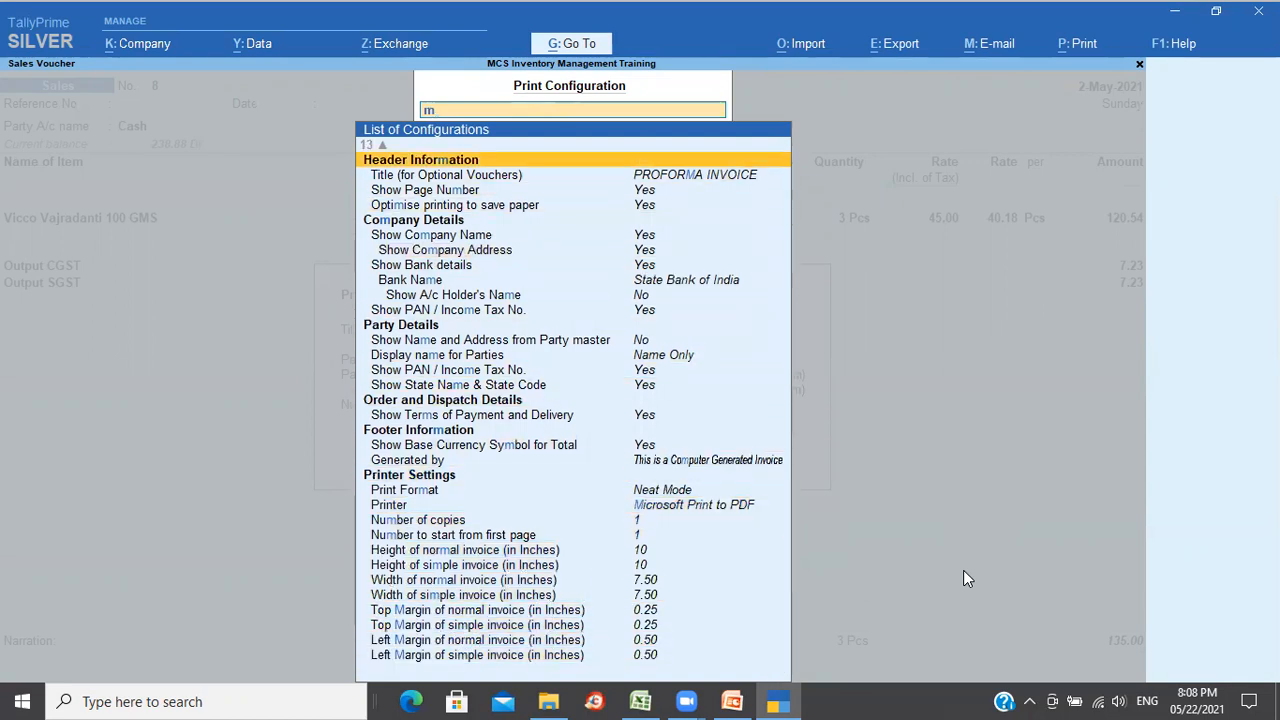
pyautogui.press('Up')
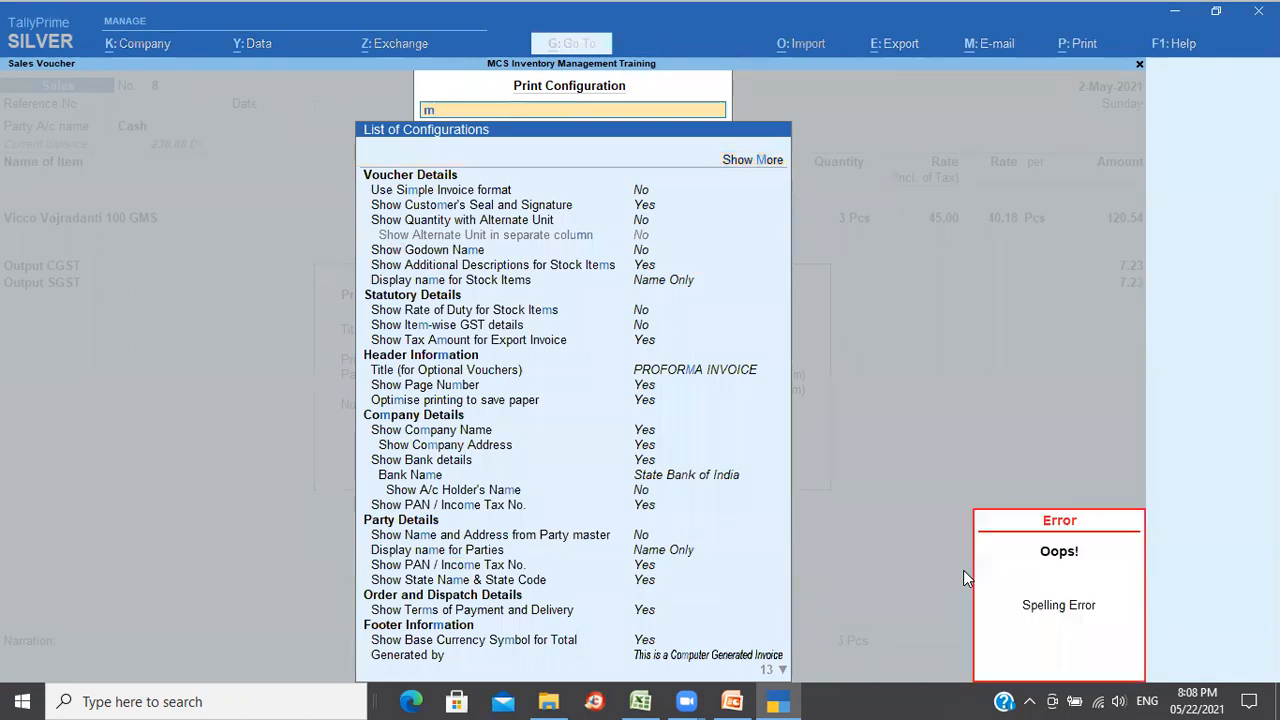
# Step: Clear the settings search, close the list, and preview the Tax Invoice
pyautogui.press('BackSpace')
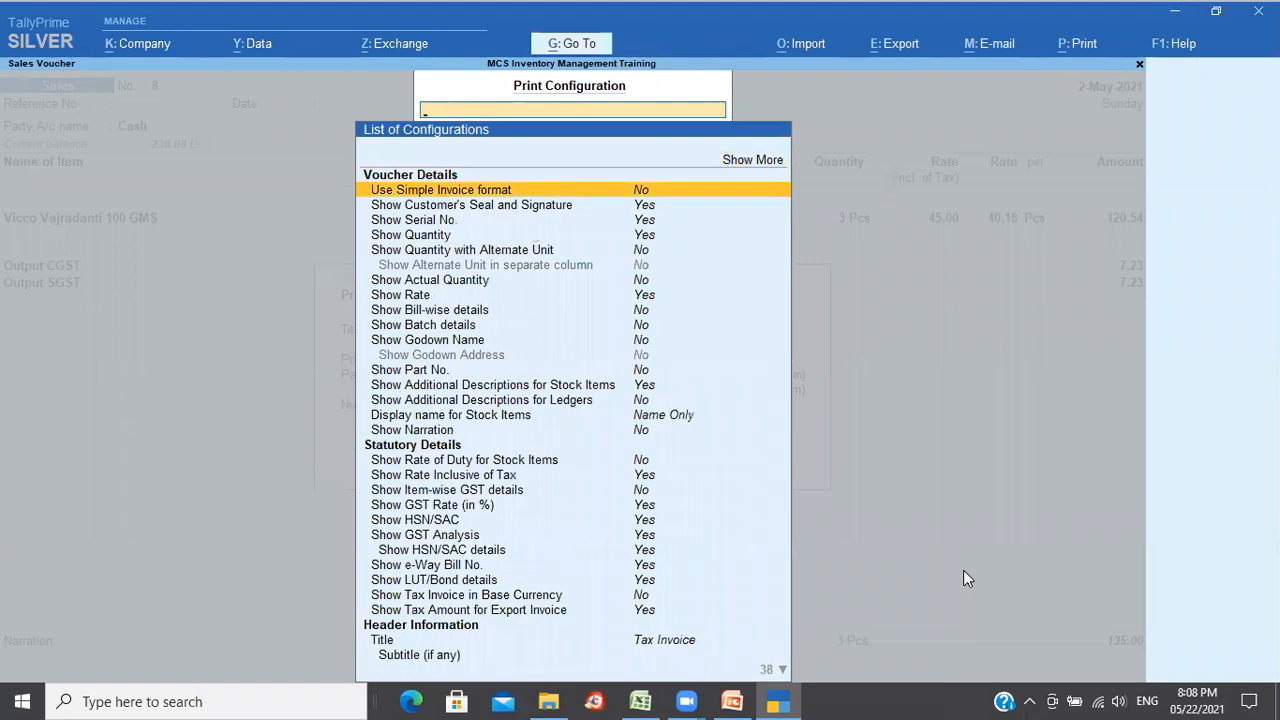
pyautogui.write('m')
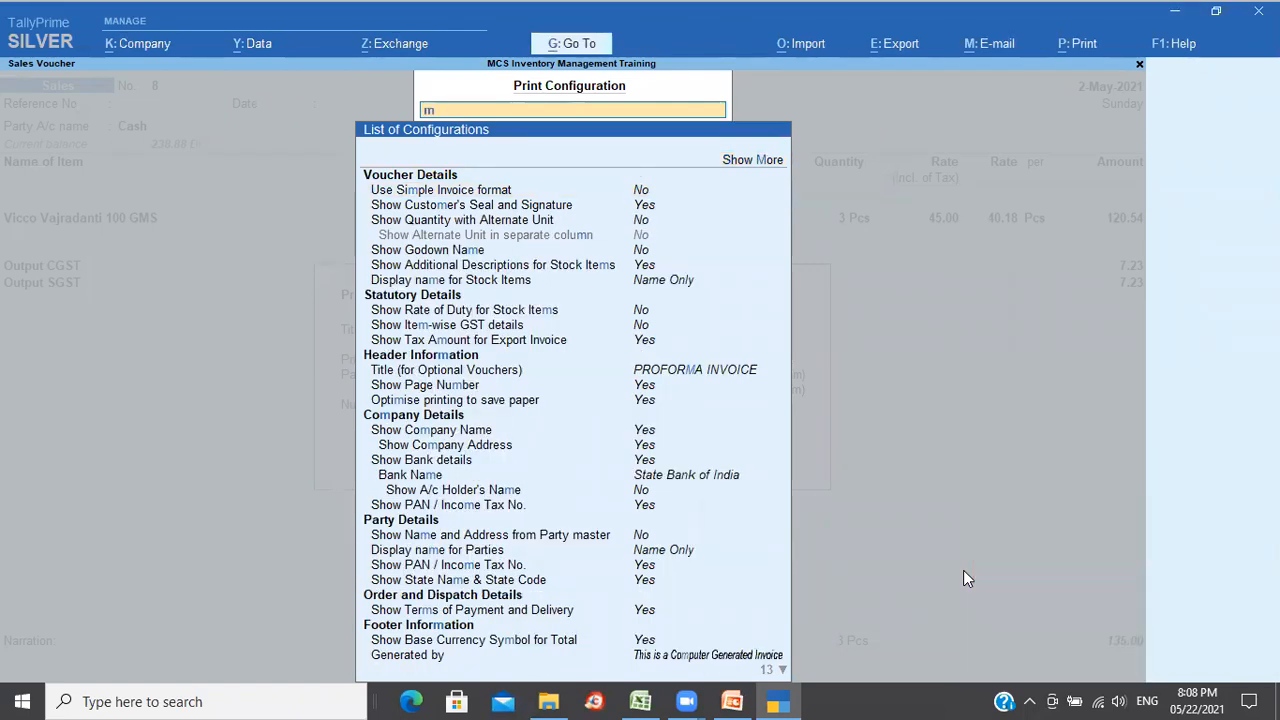
pyautogui.press('BackSpace')
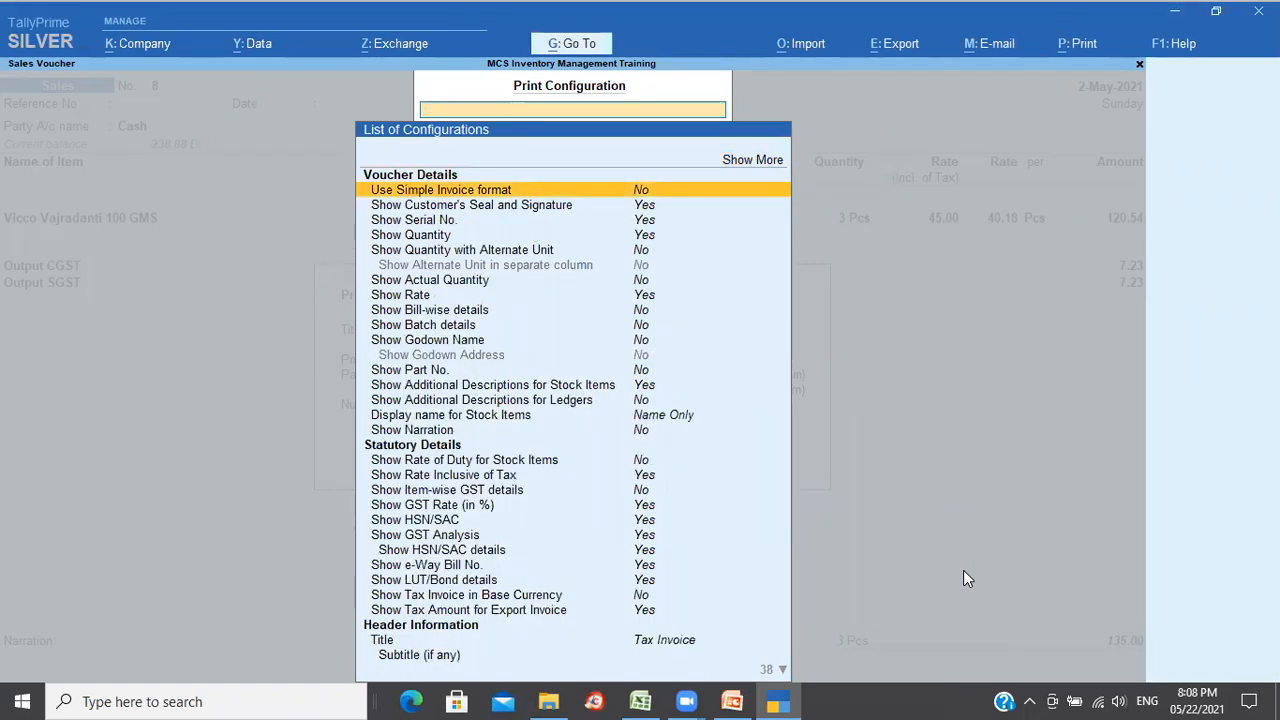
pyautogui.press('Escape')
pyautogui.press('i')
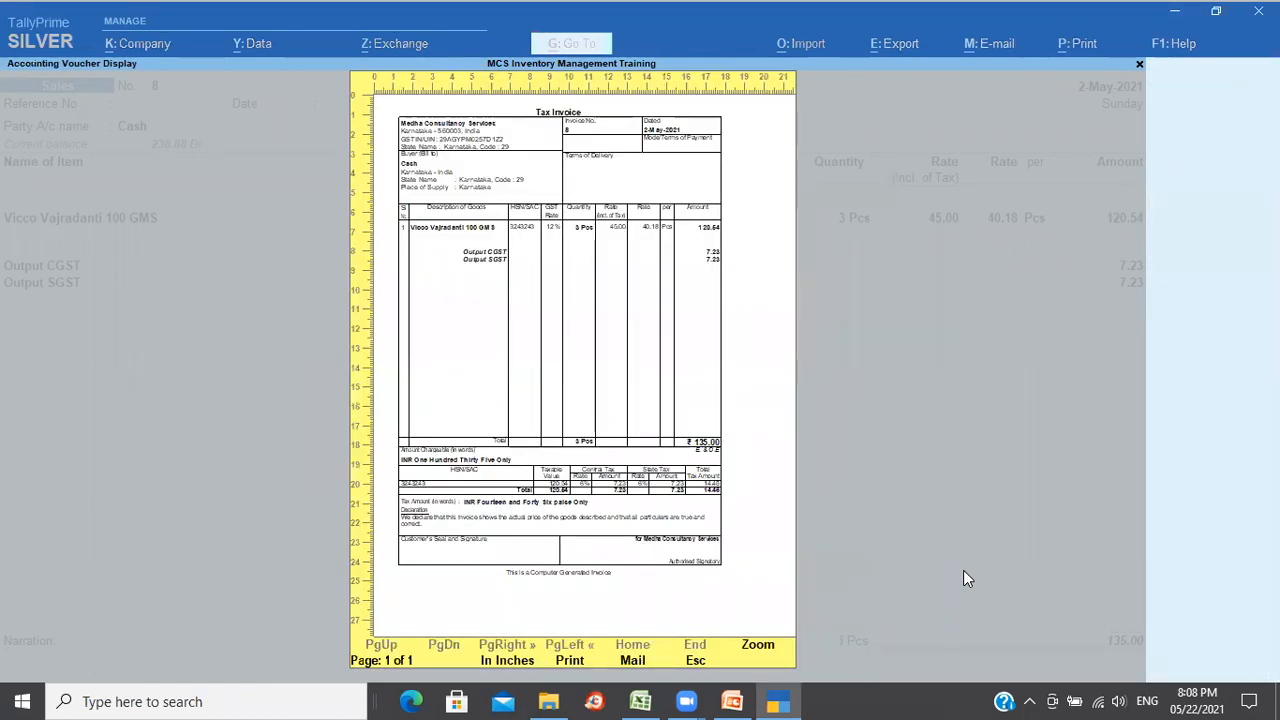
# Step: Zoom the Tax Invoice preview, scroll to the ₹135.00 total, then close the preview
pyautogui.hotkey('alt', 'z')
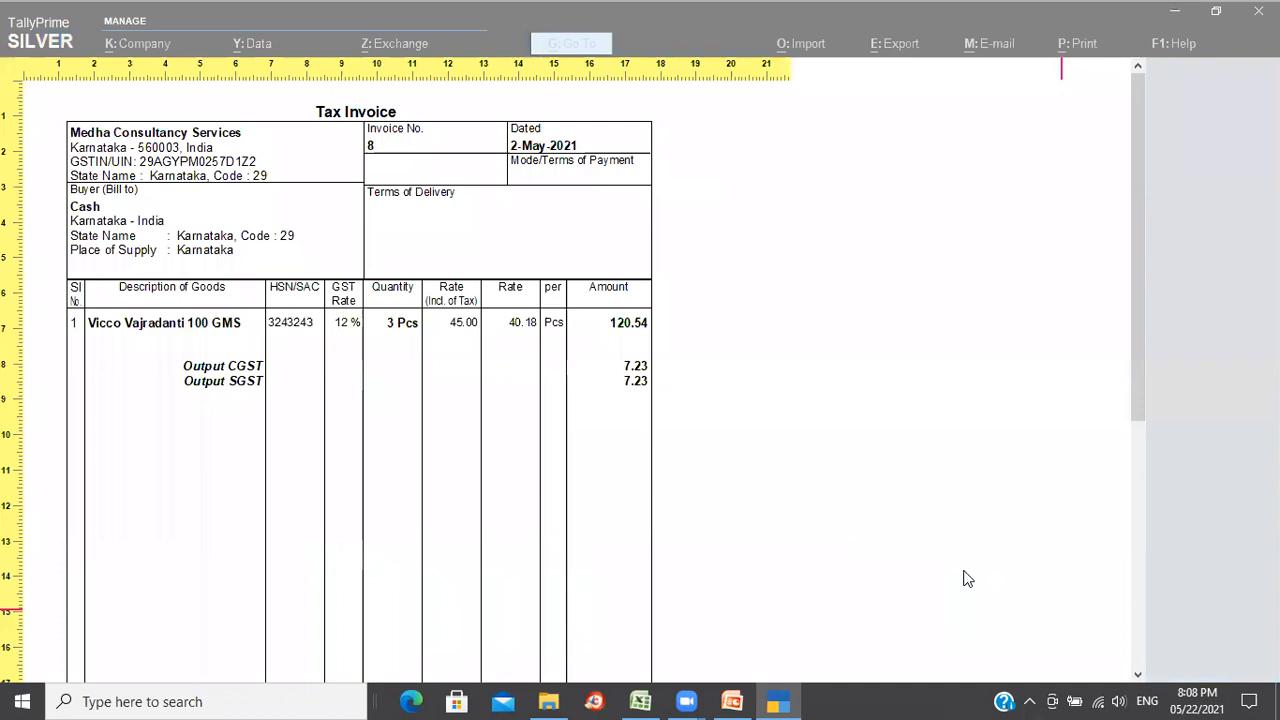
pyautogui.press('Down')
pyautogui.press('Up')
pyautogui.press('Down')
pyautogui.press('Down')
pyautogui.press('Down')
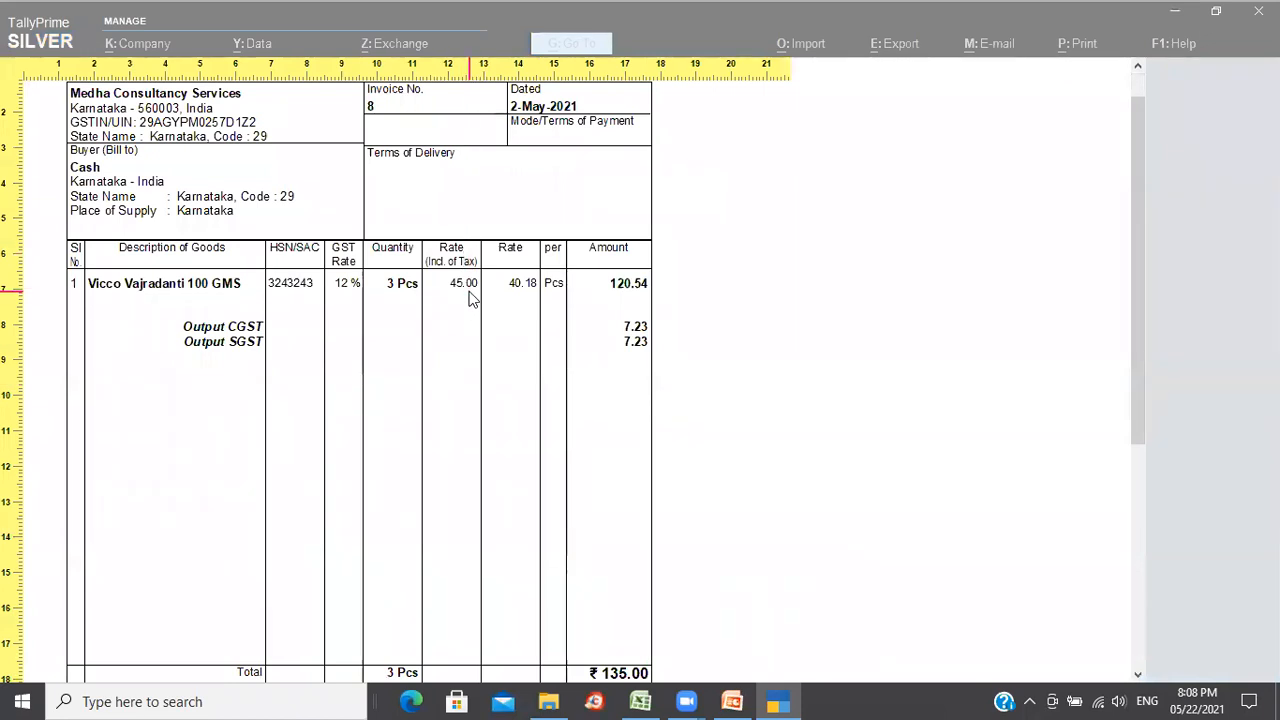
pyautogui.press('Escape')
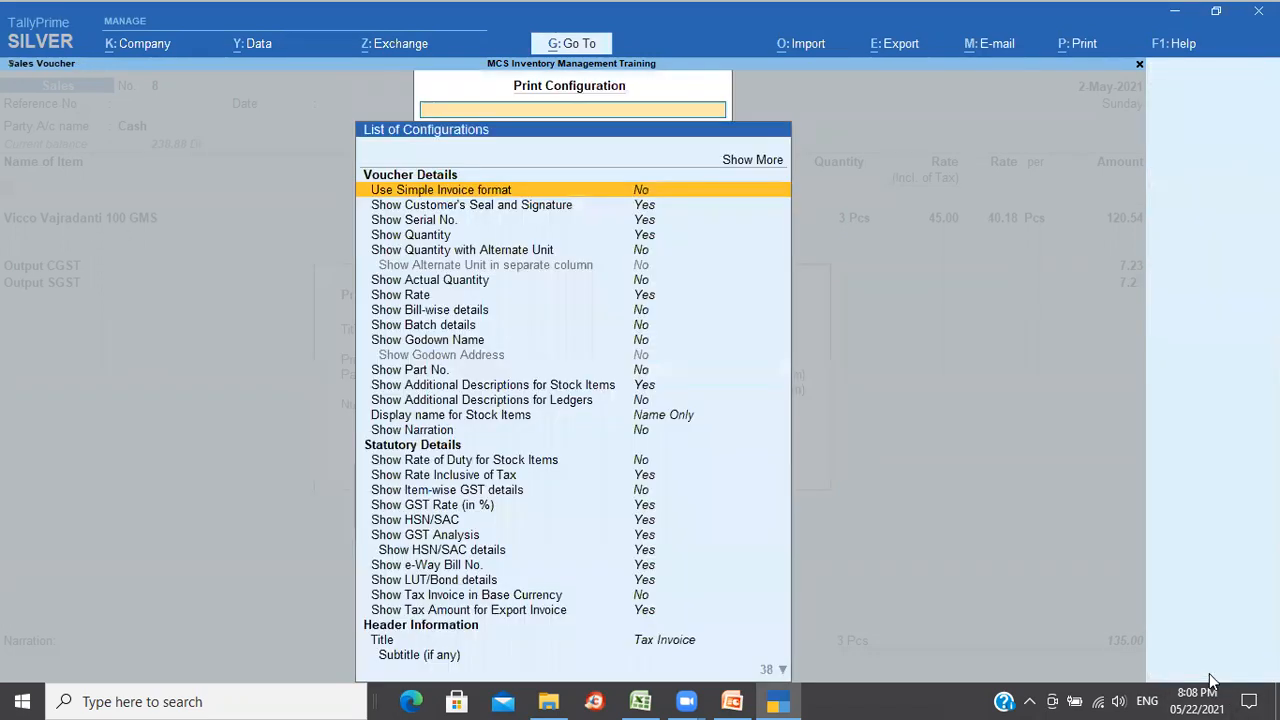
# Step: Expand the print configuration to all settings and filter by 'm' through the header options
pyautogui.click(1205, 672)
pyautogui.press('Up')
pyautogui.press('Return')
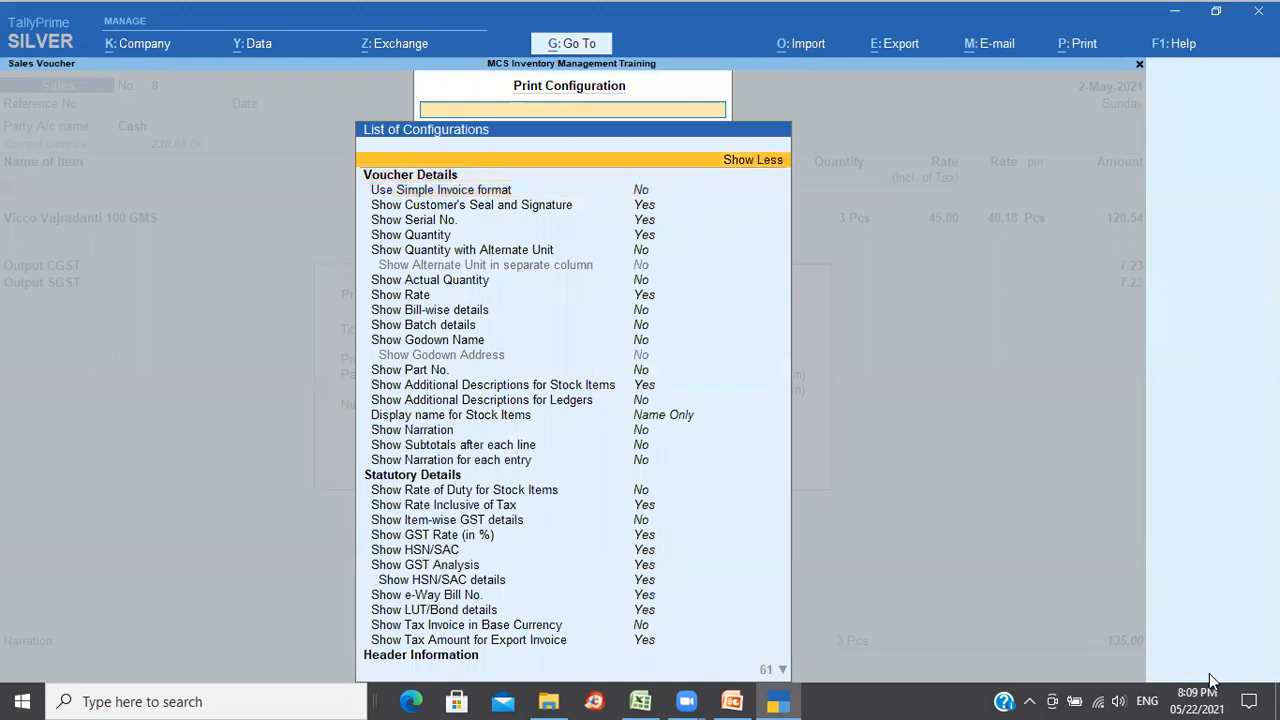
pyautogui.write('m')
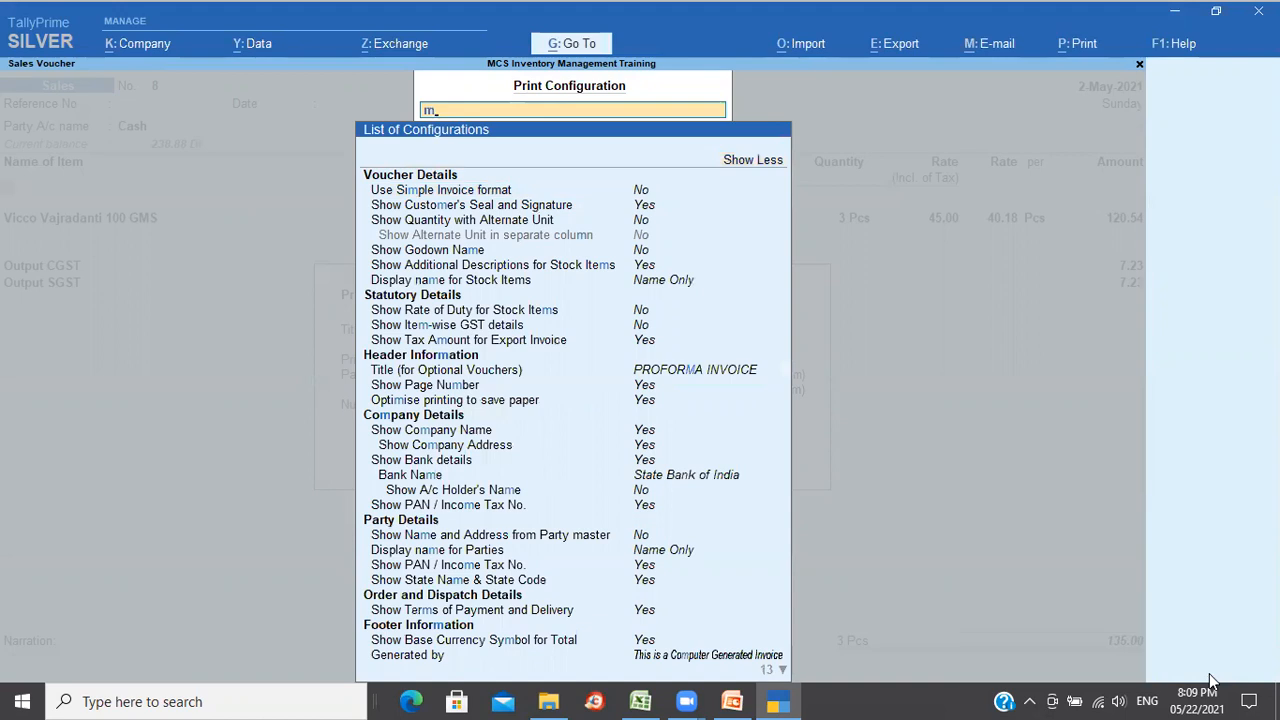
pyautogui.press('Down')
pyautogui.press('Down')
pyautogui.press('Down')
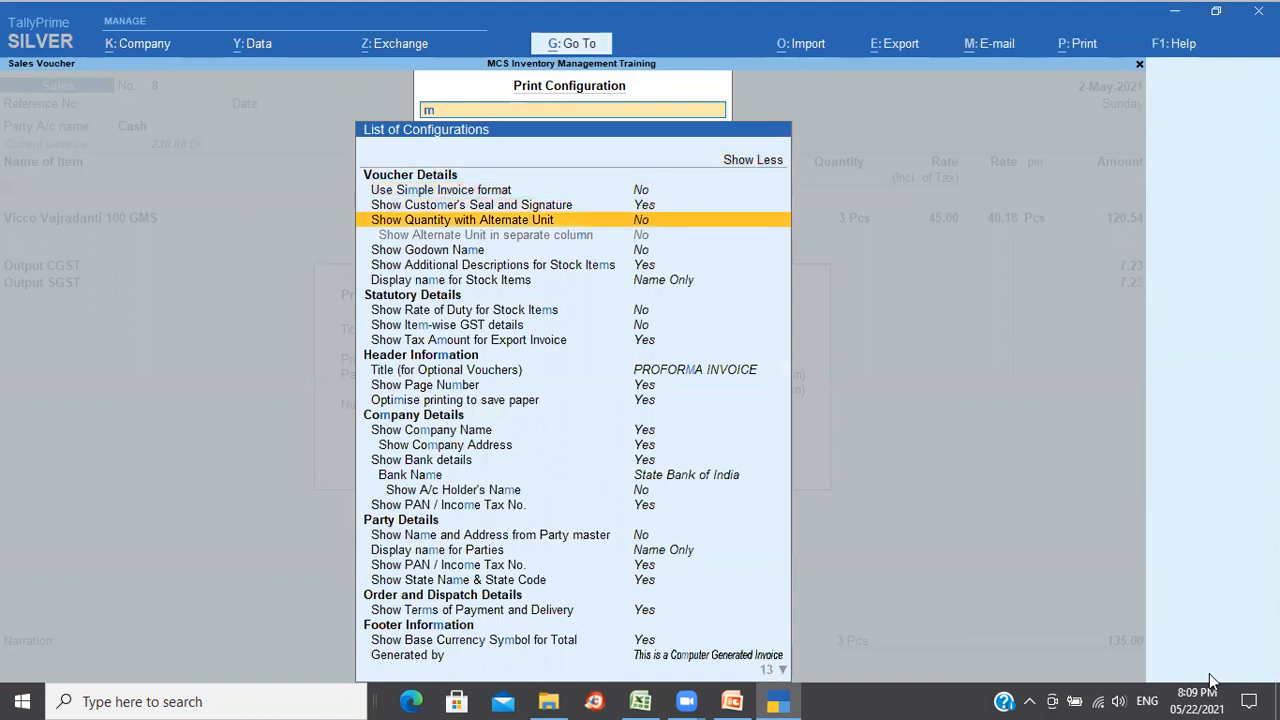
pyautogui.press('Down')
pyautogui.press('Down')
pyautogui.press('Down')
pyautogui.press('Down')
pyautogui.press('Down')
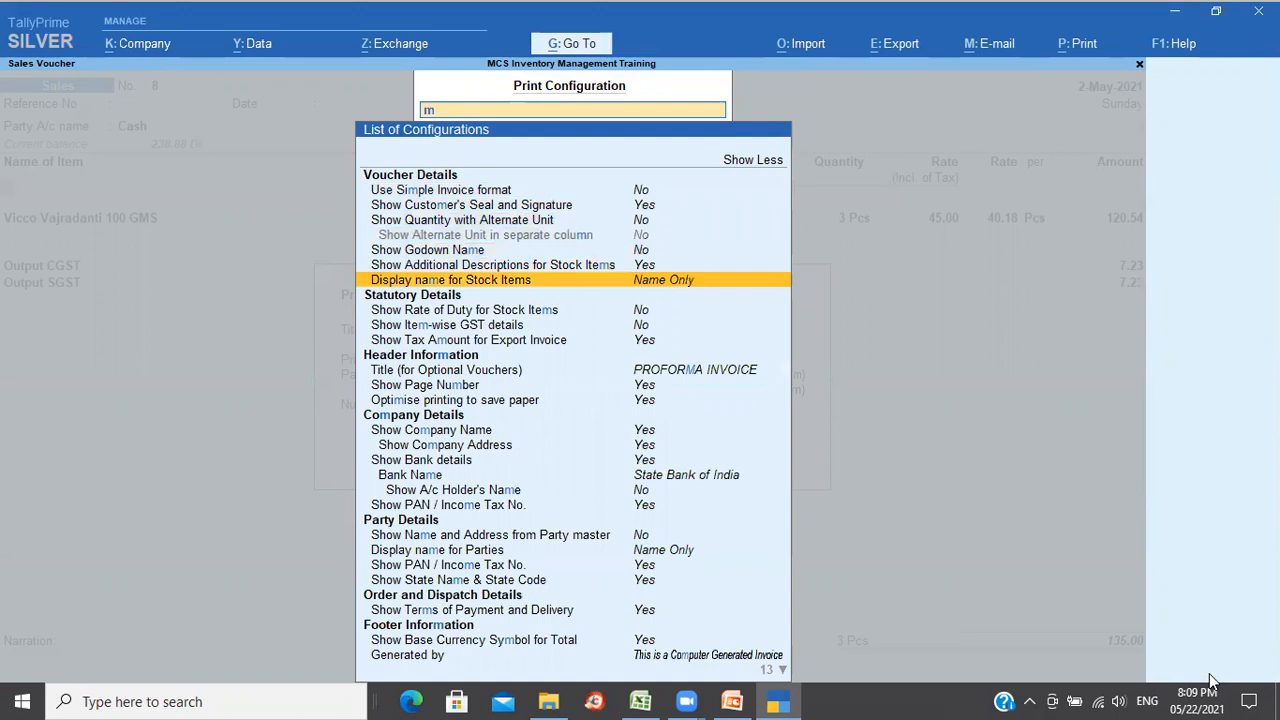
pyautogui.press('Down')
pyautogui.press('Down')
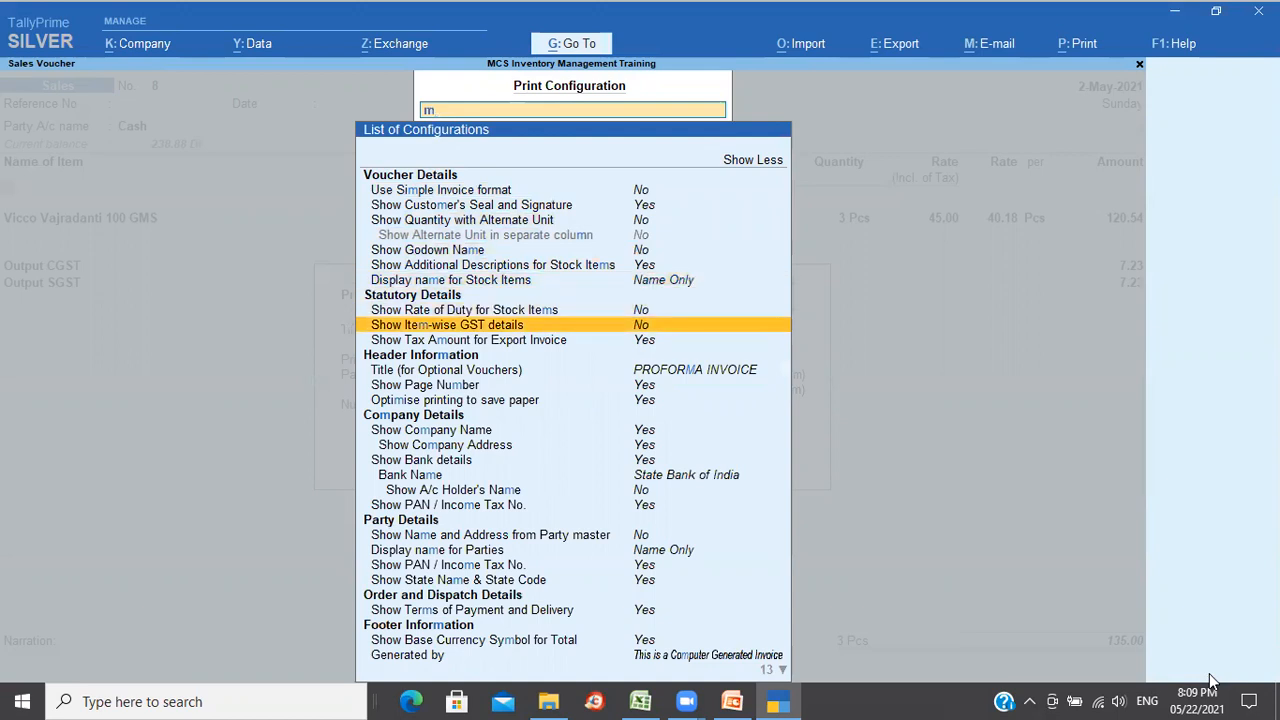
pyautogui.press('Down')
pyautogui.press('Down')
pyautogui.press('Down')
pyautogui.press('Down')
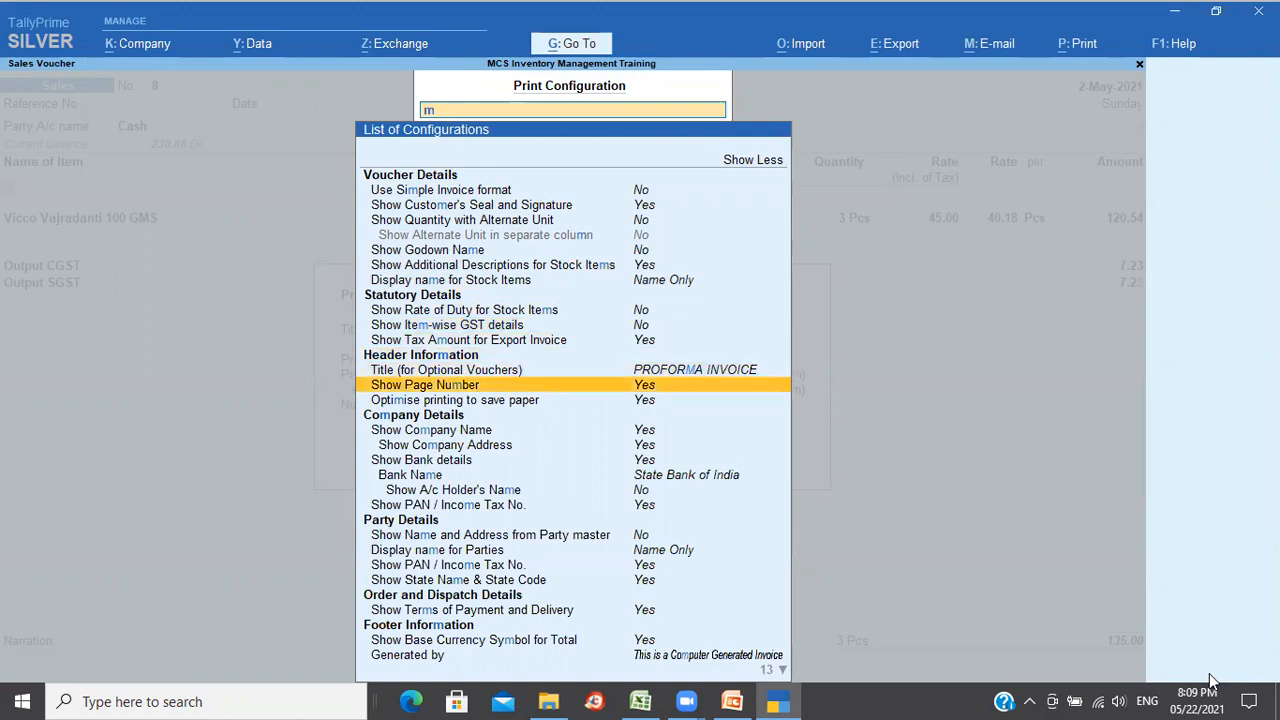
pyautogui.press('Down')
# Step: Browse the company, party, printer and margin settings, then clear the filter and close the list
pyautogui.press('Down')
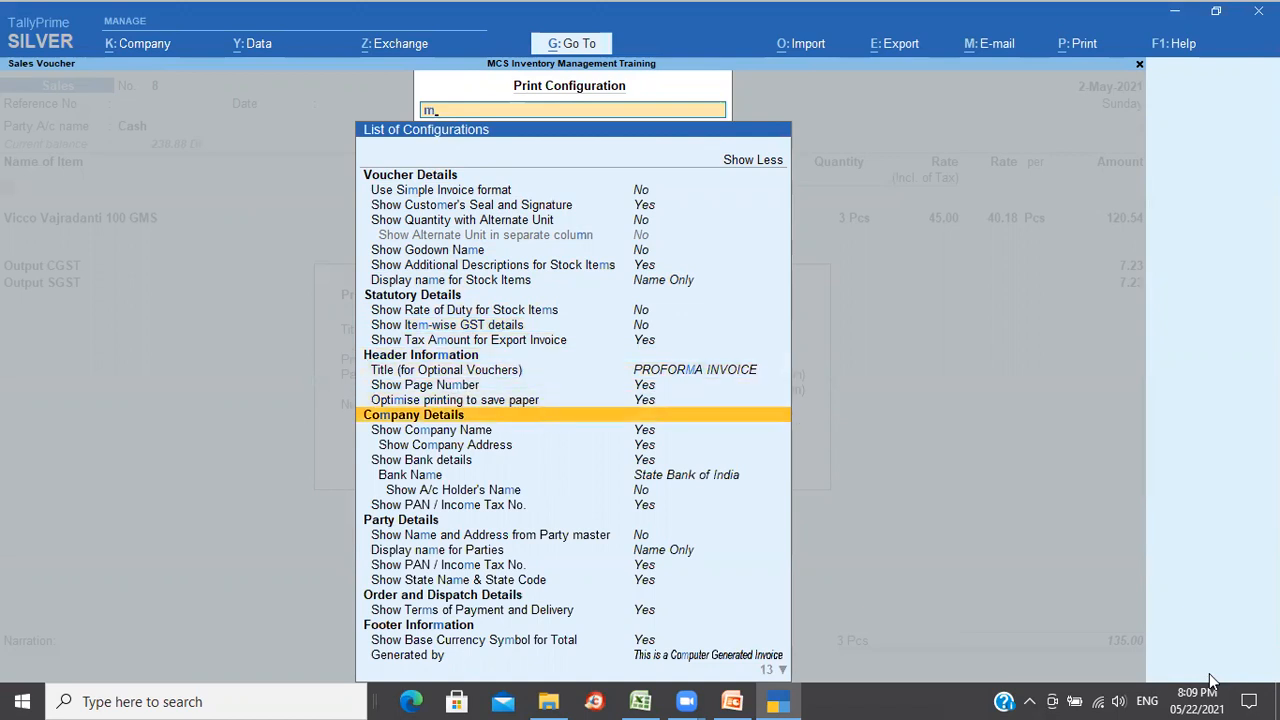
pyautogui.press('Down')
pyautogui.press('Down')
pyautogui.press('Down')
pyautogui.press('Down')
pyautogui.press('Down')
pyautogui.press('Down')
pyautogui.press('Down')
pyautogui.press('Down')
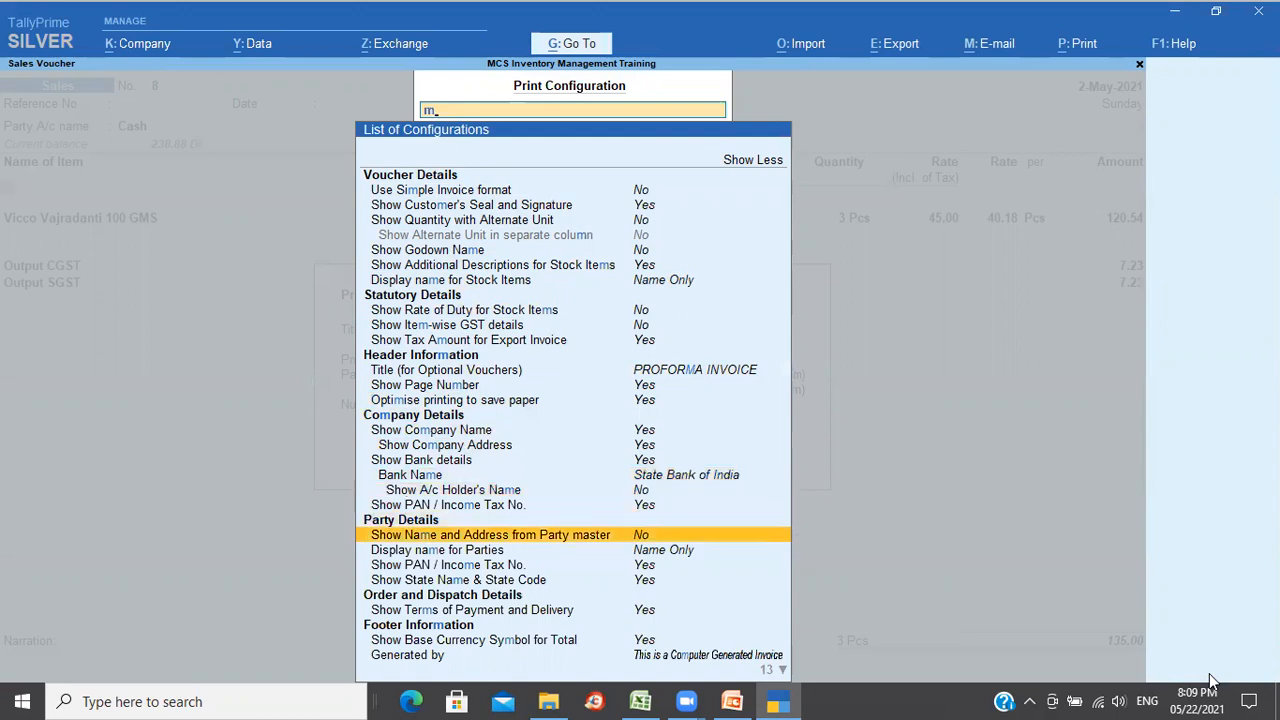
pyautogui.press('Down')
pyautogui.press('Down')
pyautogui.press('Down')
pyautogui.press('Down')
pyautogui.press('Down')
pyautogui.press('Down')
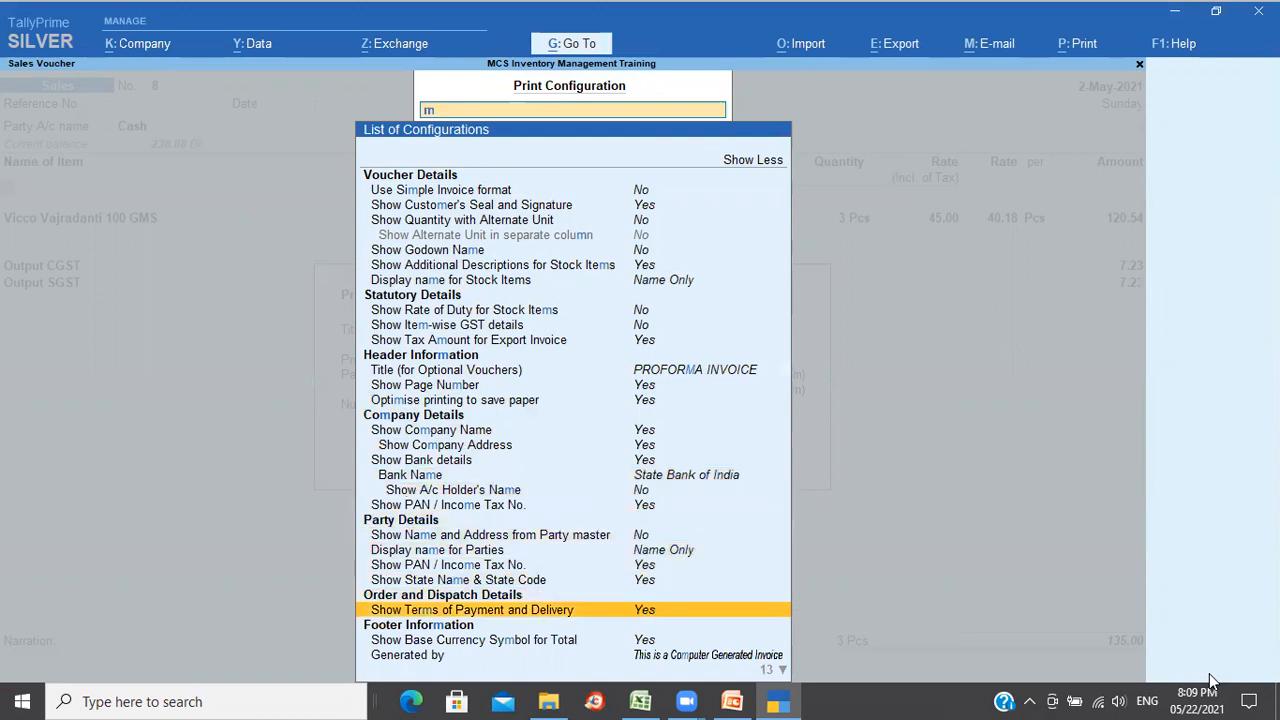
pyautogui.press('Down')
pyautogui.press('Down')
pyautogui.press('Down')
pyautogui.press('Down')
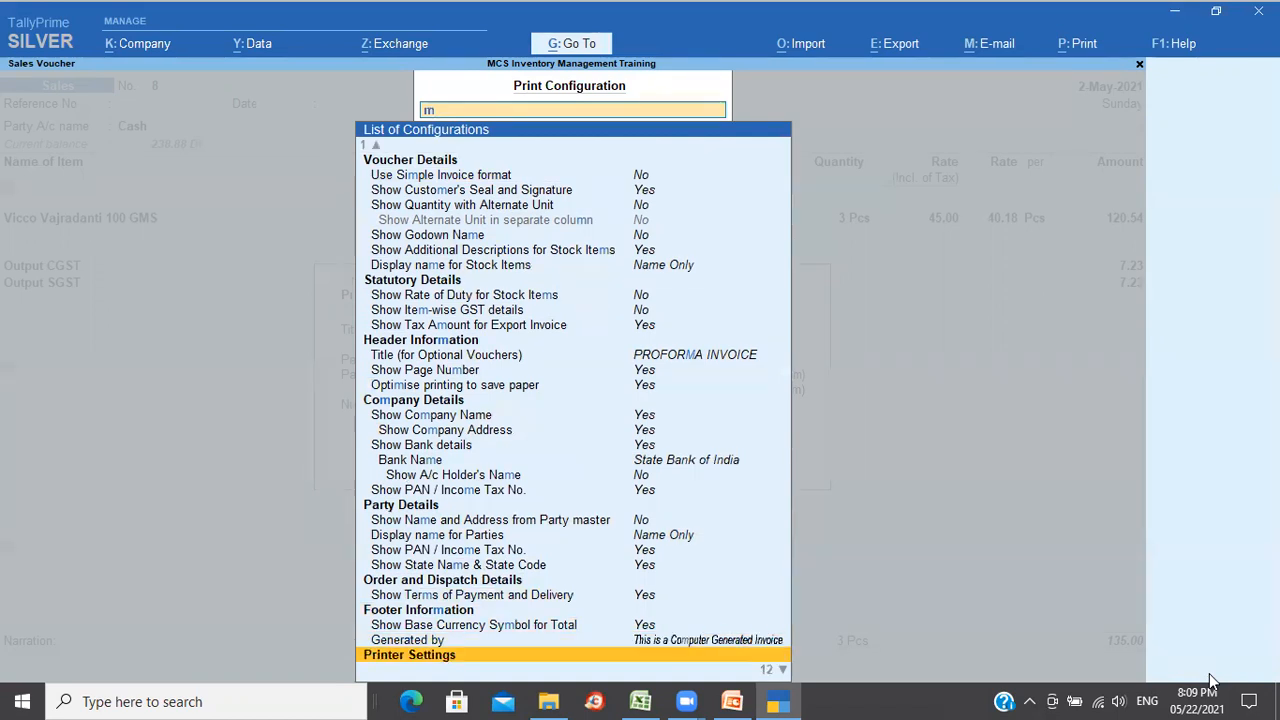
pyautogui.press('Down')
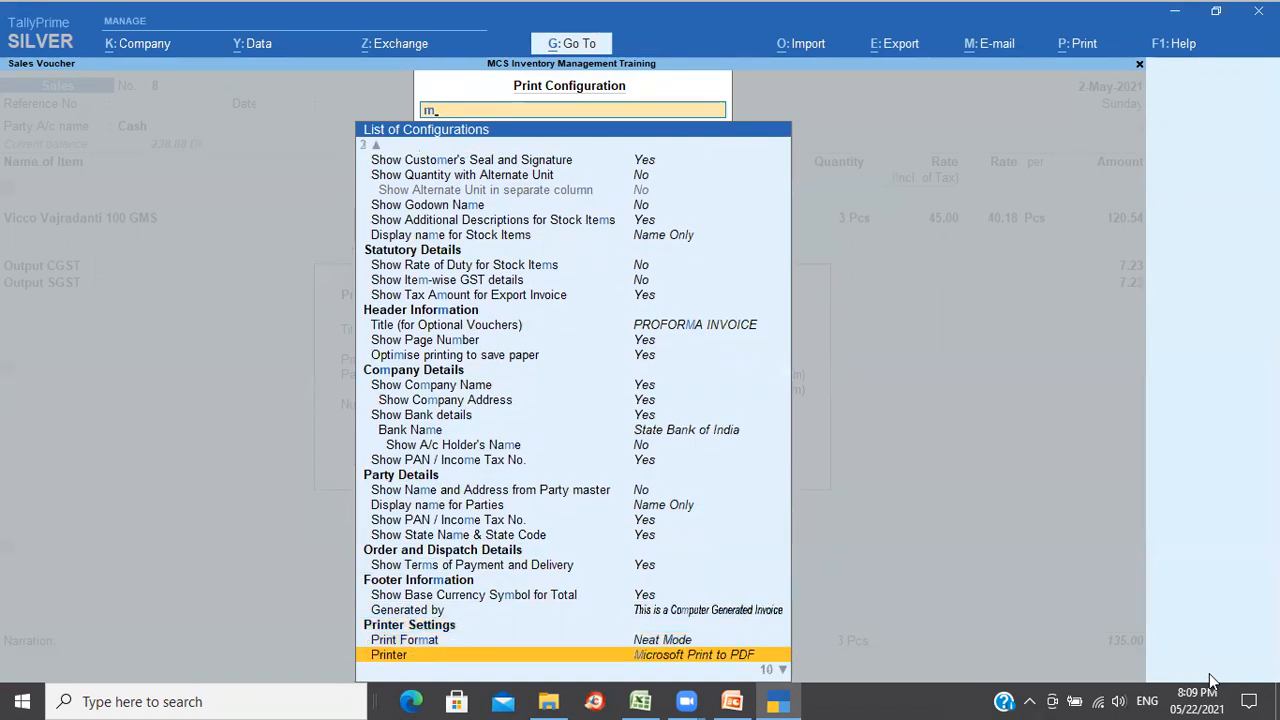
pyautogui.press('Down')
pyautogui.press('Down')
pyautogui.press('Down')
pyautogui.press('Down')
pyautogui.press('Down')
pyautogui.press('Down')
pyautogui.press('Down')
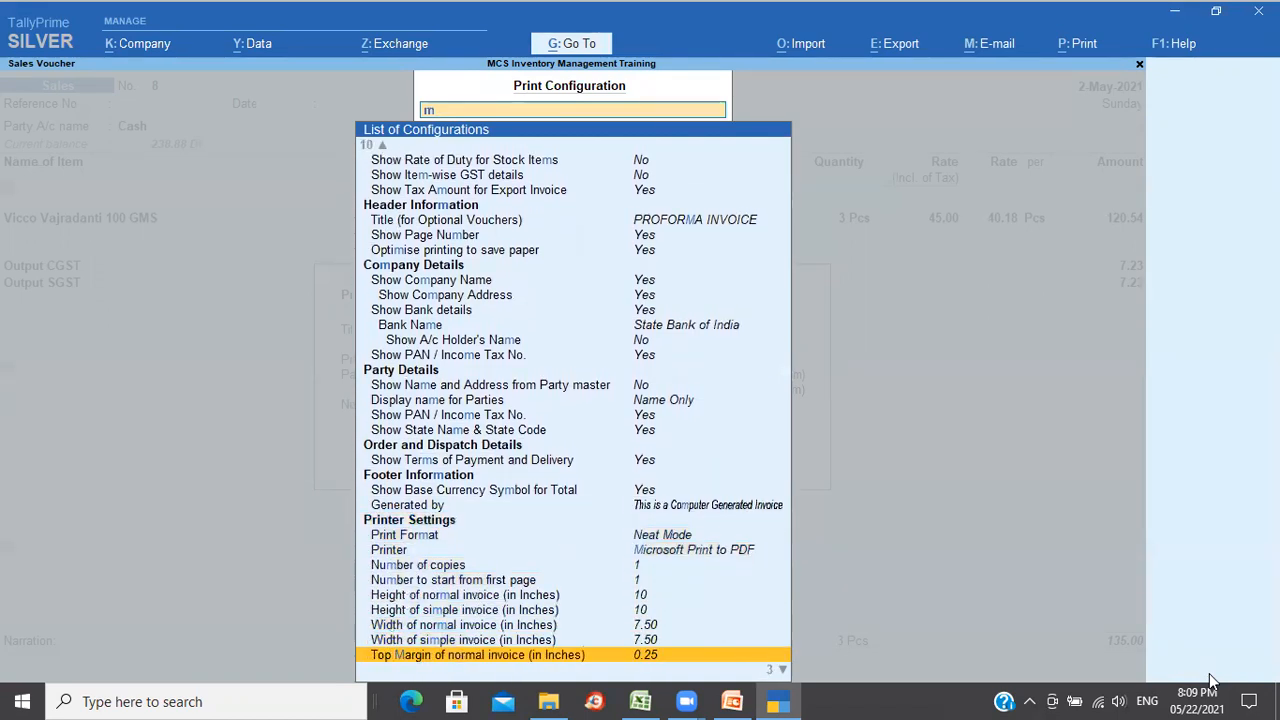
pyautogui.press('Down')
pyautogui.press('Down')
pyautogui.press('Down')
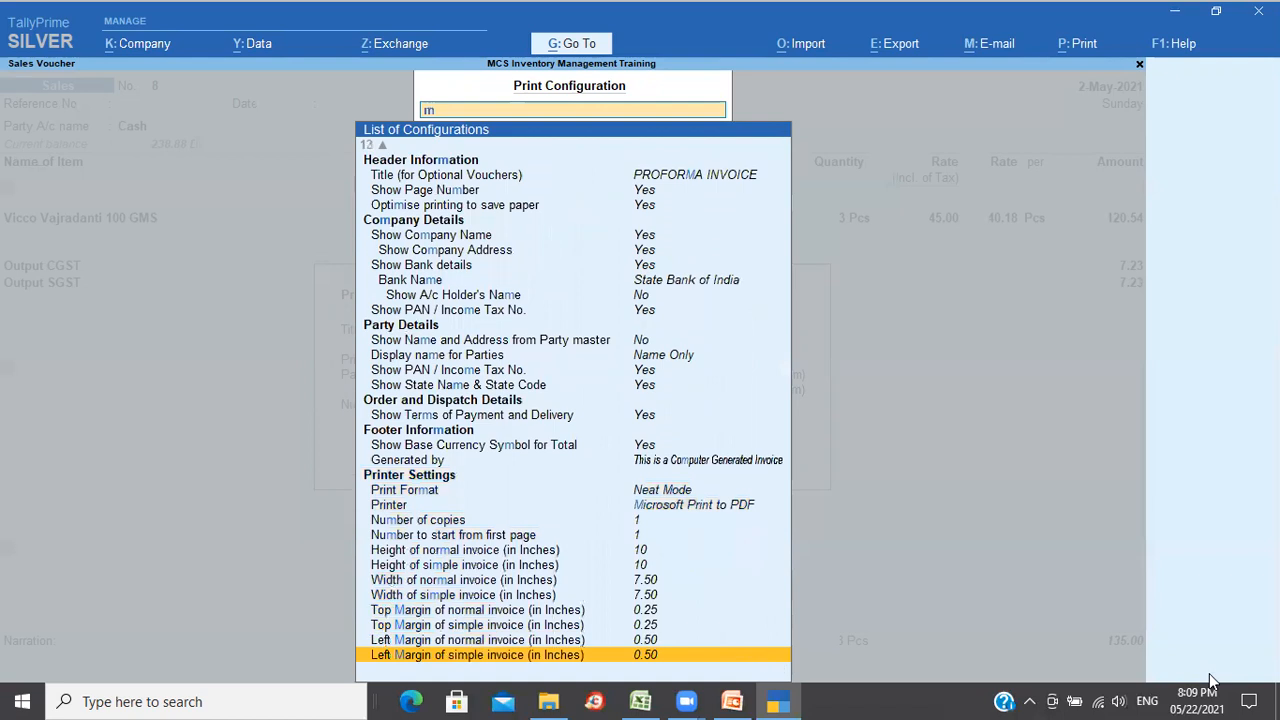
pyautogui.press('Up')
pyautogui.press('Up')
pyautogui.press('Up')
pyautogui.press('Up')
pyautogui.press('Up')
pyautogui.press('Up')
pyautogui.press('Up')
pyautogui.press('Up')
pyautogui.press('Up')
pyautogui.press('Up')
pyautogui.press('Up')
pyautogui.press('Up')
pyautogui.press('Up')
pyautogui.press('Up')
pyautogui.press('Up')
pyautogui.press('Up')
pyautogui.press('Up')
pyautogui.press('Up')
pyautogui.press('Up')
pyautogui.press('Up')
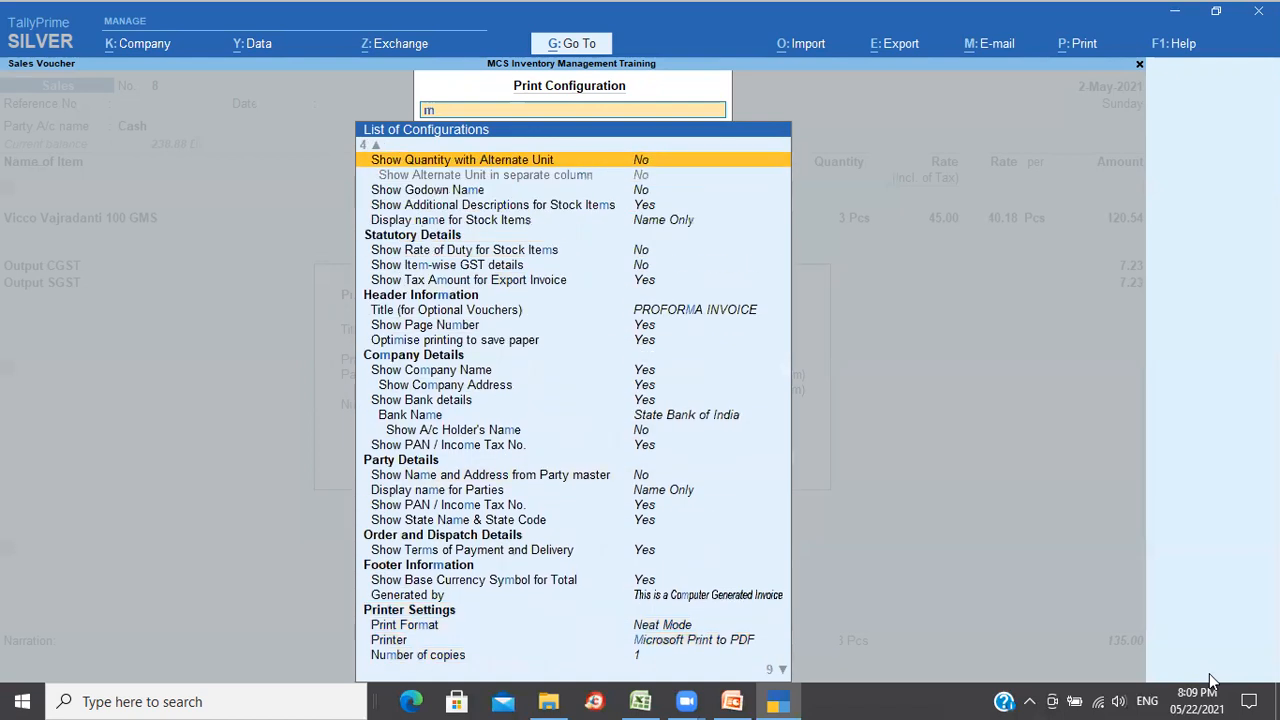
pyautogui.press('Up')
pyautogui.press('Up')
pyautogui.press('Up')
pyautogui.press('BackSpace')
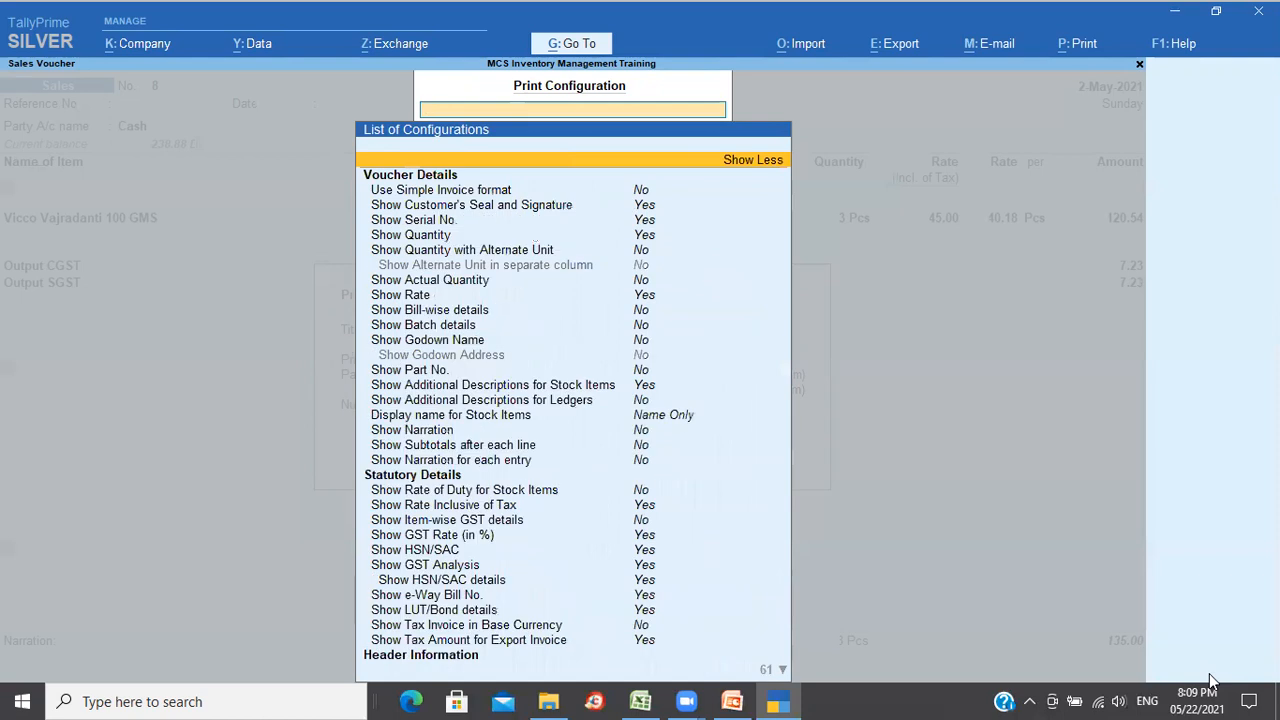
pyautogui.press('Escape')
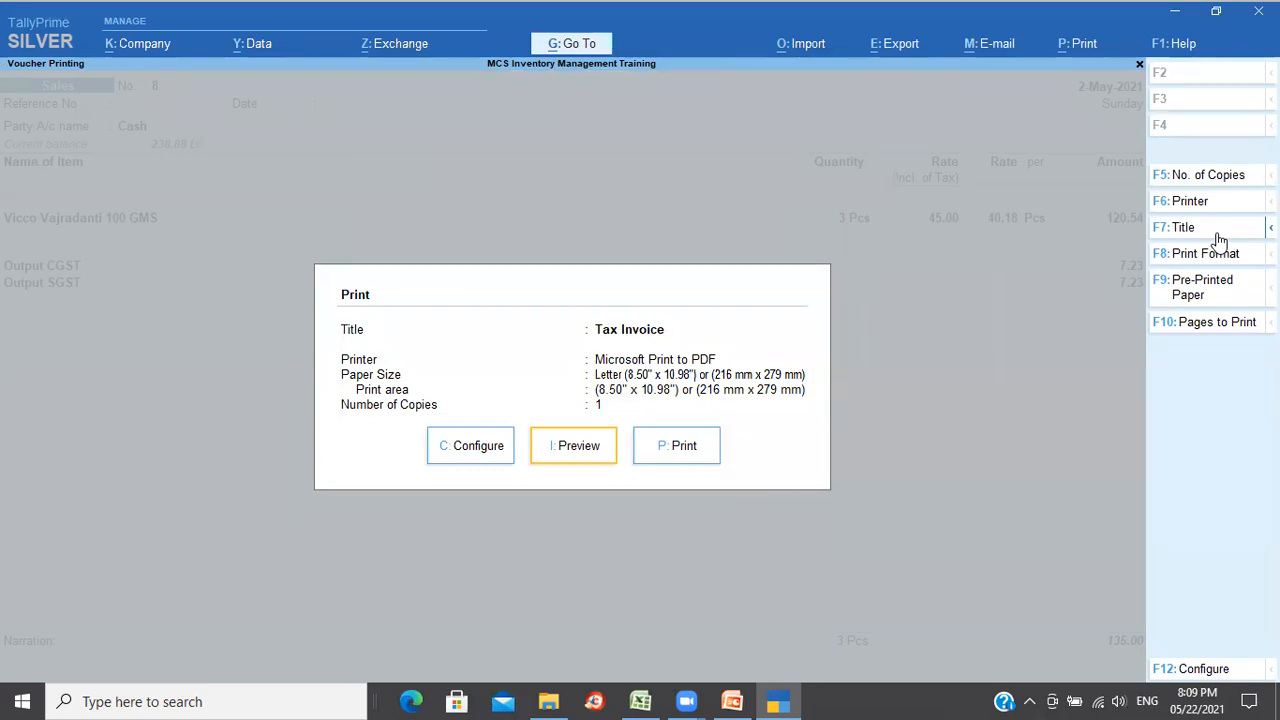
# Step: Exit printing to the sales voucher and place the cursor in 'Inclusive' on PowerPoint slide 4
pyautogui.press('c')
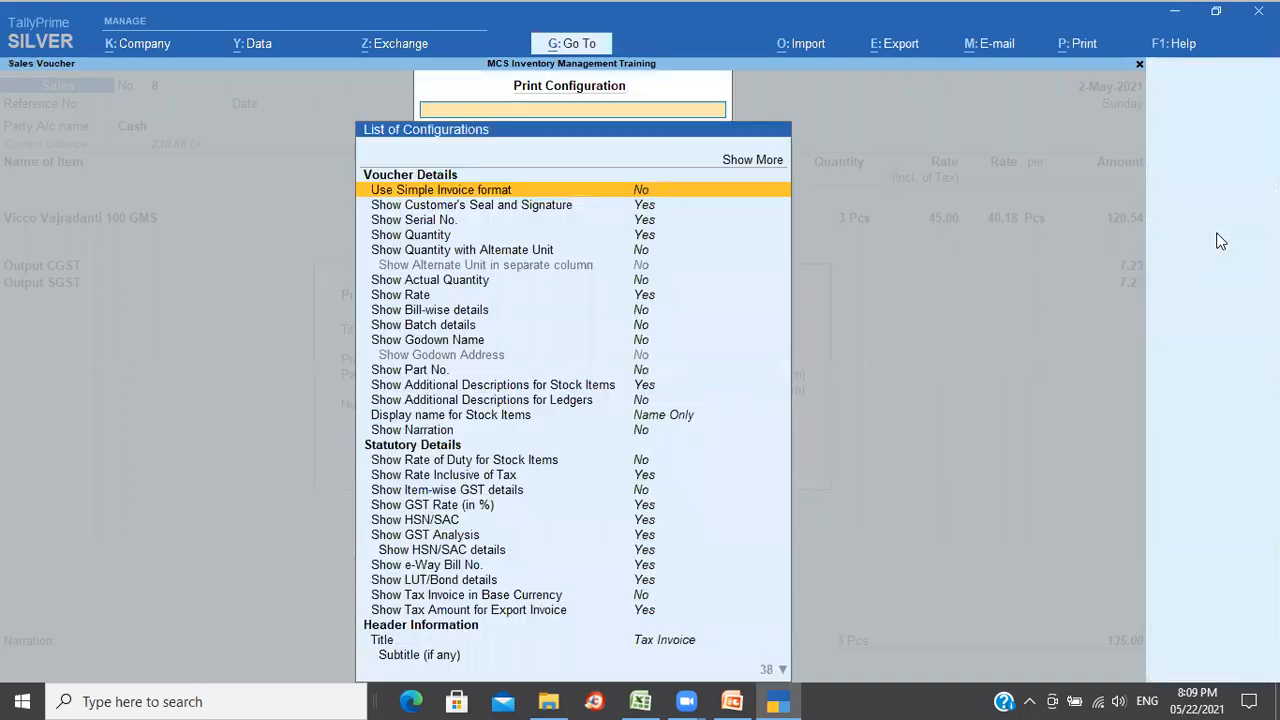
pyautogui.press('Escape')
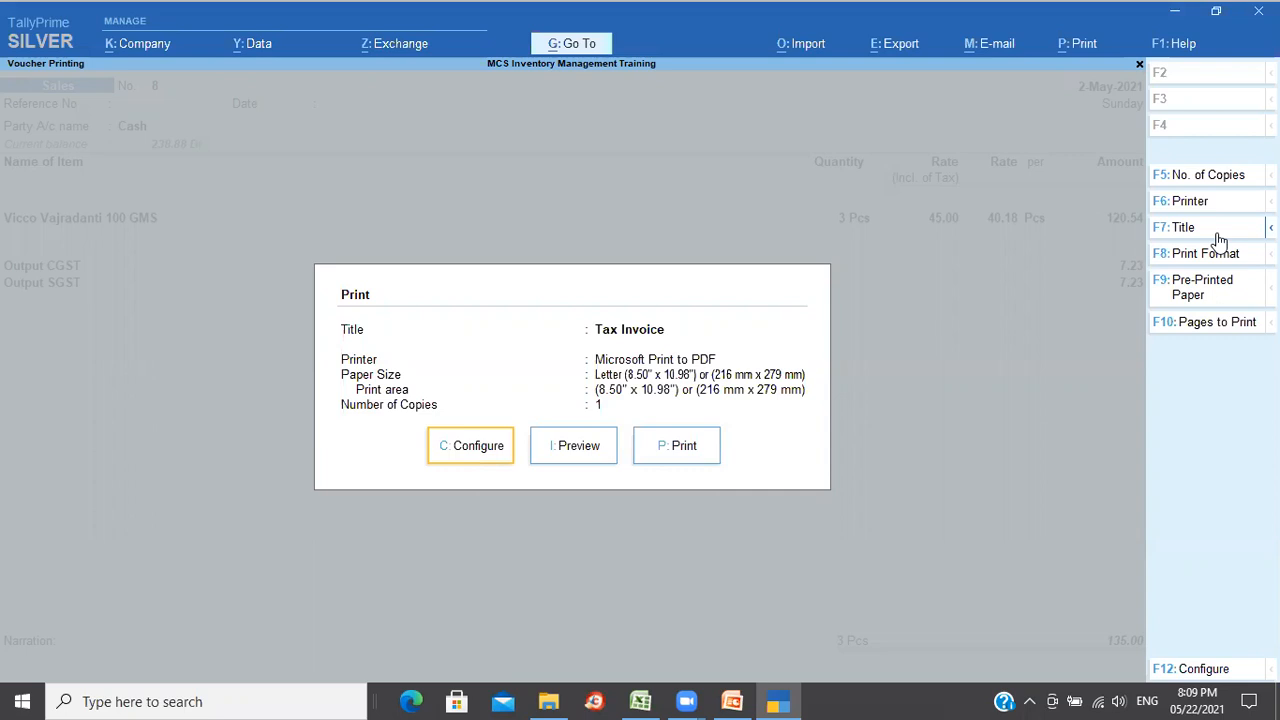
pyautogui.press('Escape')
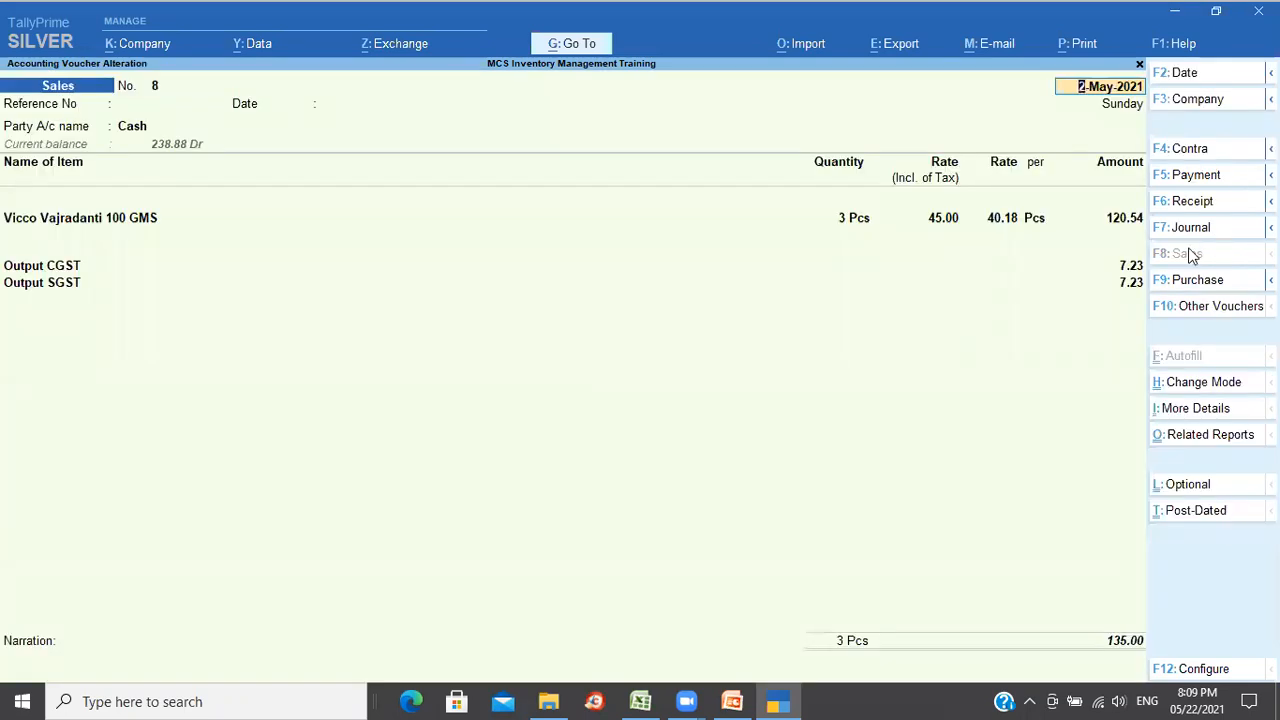
pyautogui.moveTo(732, 700)
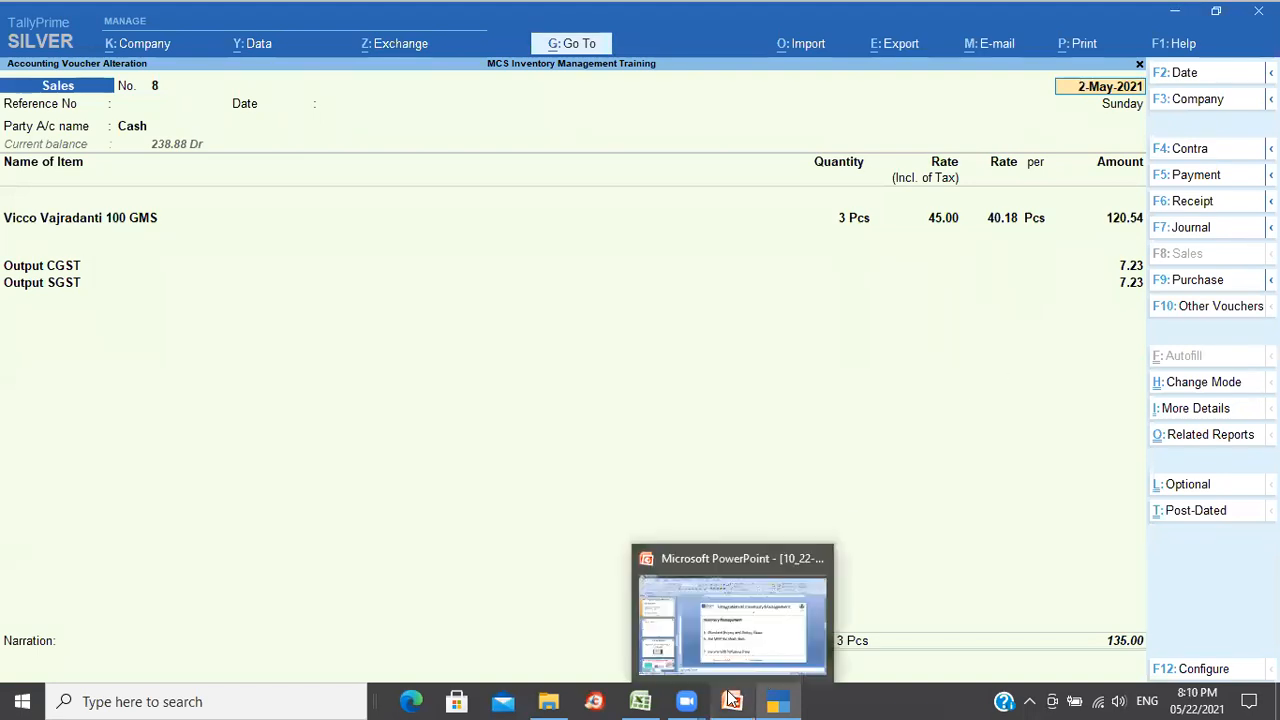
pyautogui.click(729, 614)
pyautogui.click(641, 527)
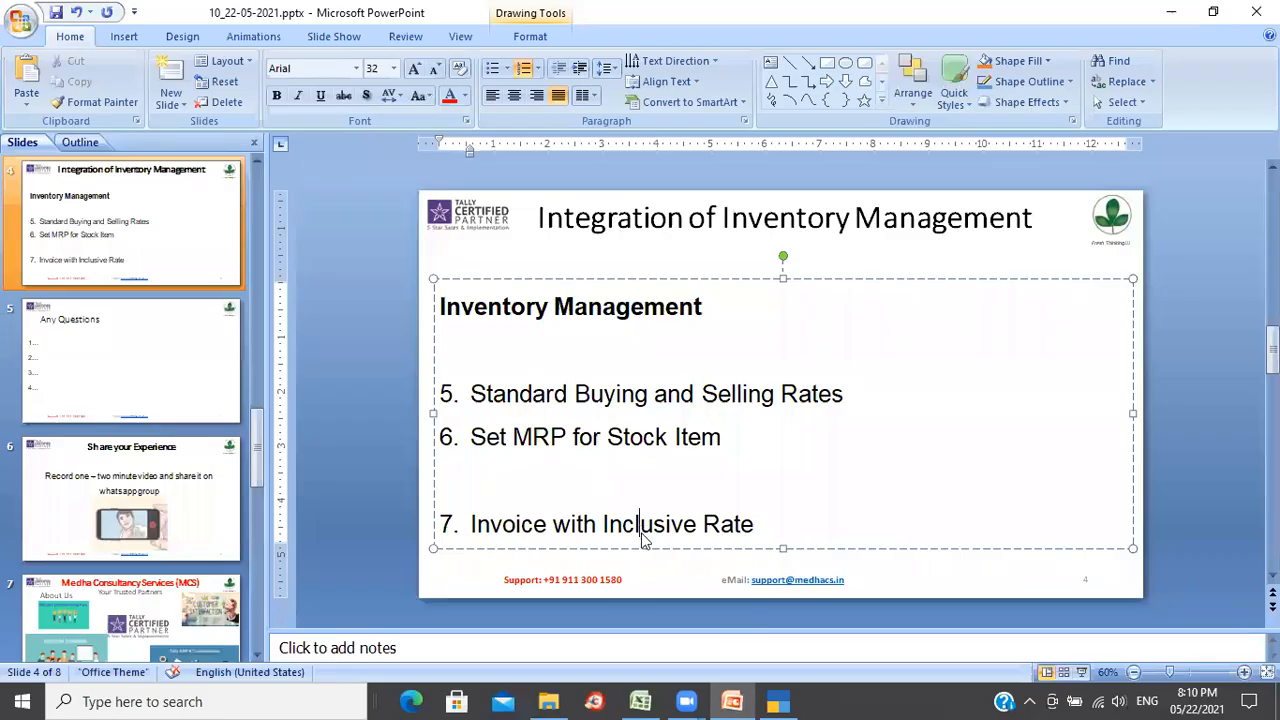
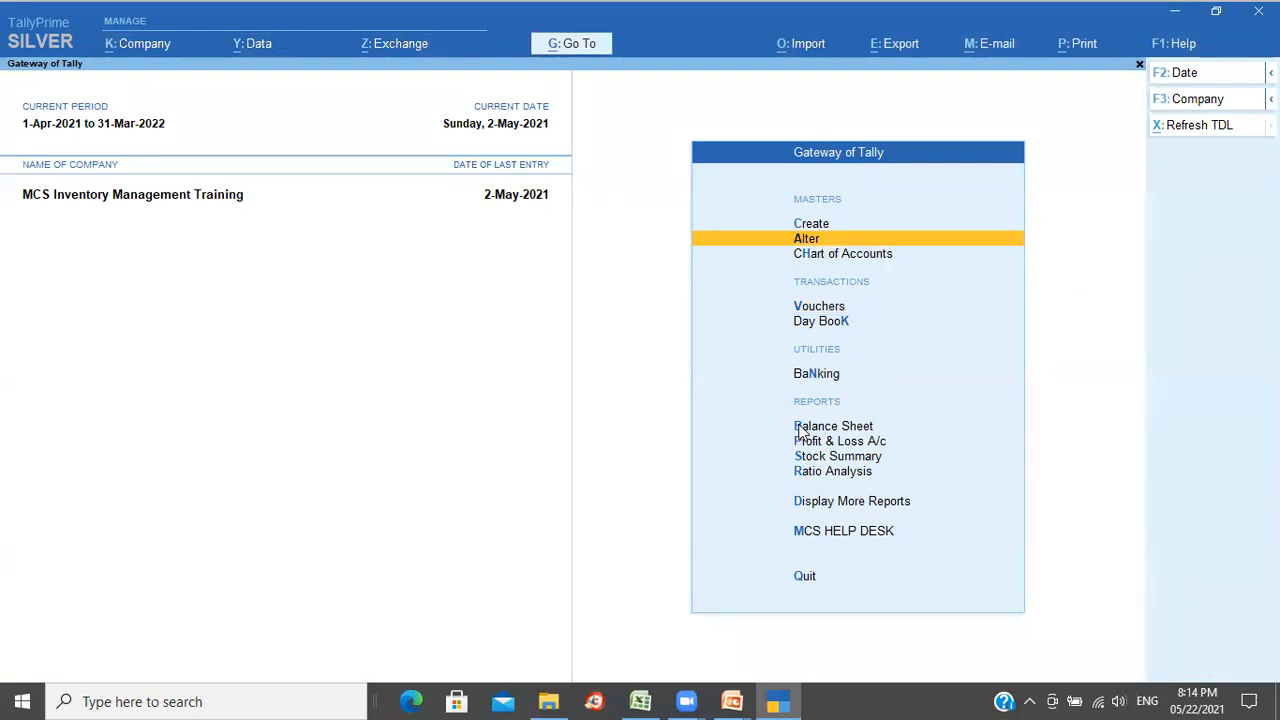
# Step: Open the Sales voucher type for alteration
pyautogui.press('Down')
pyautogui.press('Down')
pyautogui.press('Down')
pyautogui.press('Down')
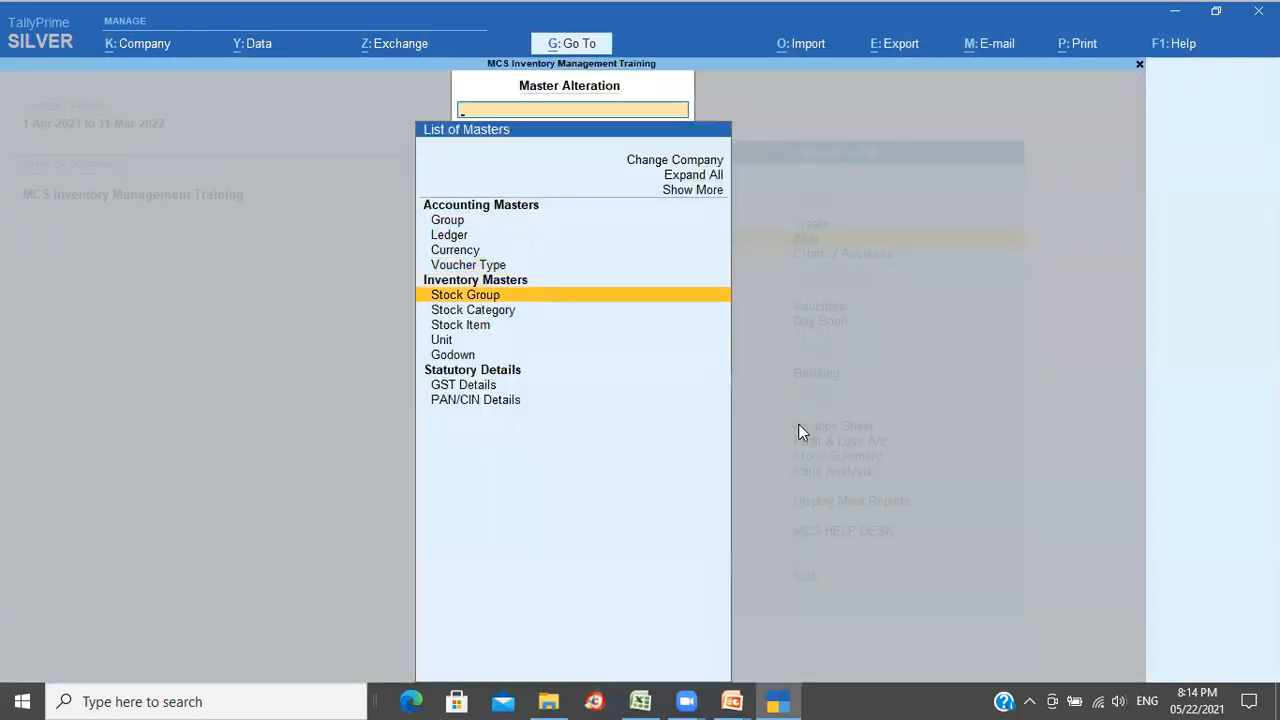
pyautogui.press('Up')
pyautogui.press('Return')
pyautogui.write('Sa')
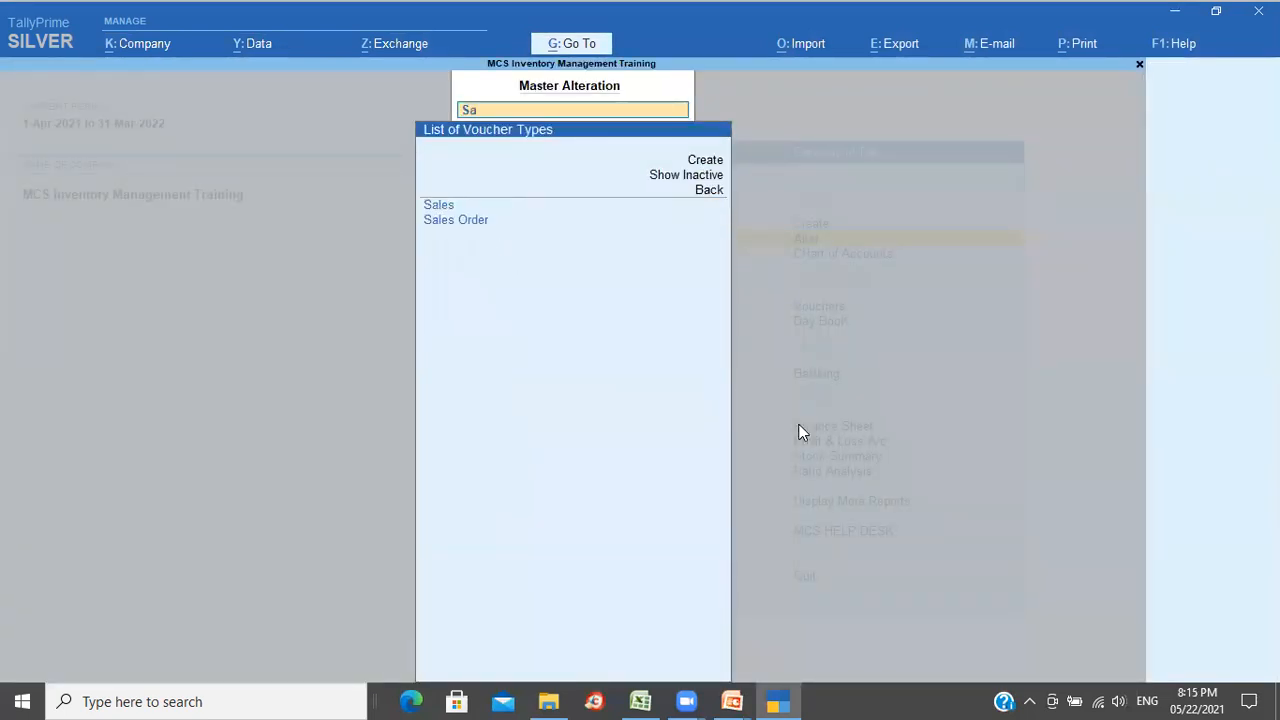
pyautogui.press('Return')
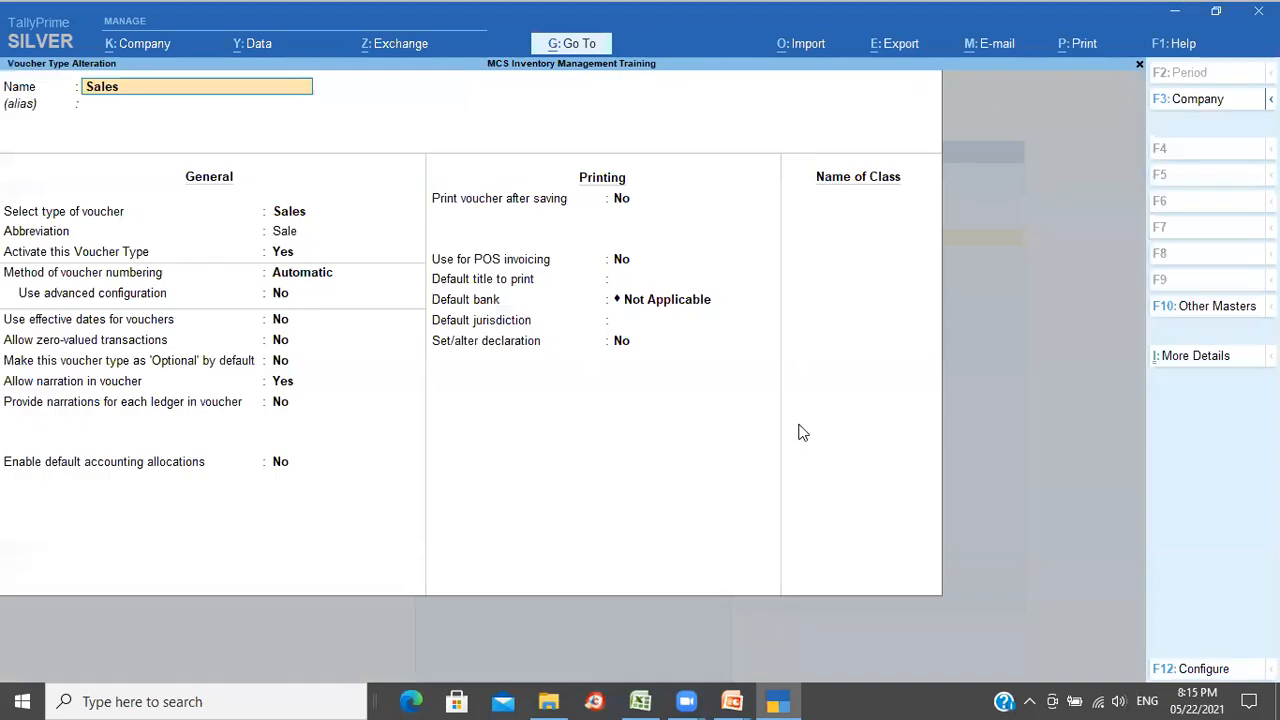
# Step: Enable the declaration and add line 2: interest @ 2% Per Month on invoices exceeding 60 days
pyautogui.click(620, 343)
pyautogui.write('y')
pyautogui.press('Return')
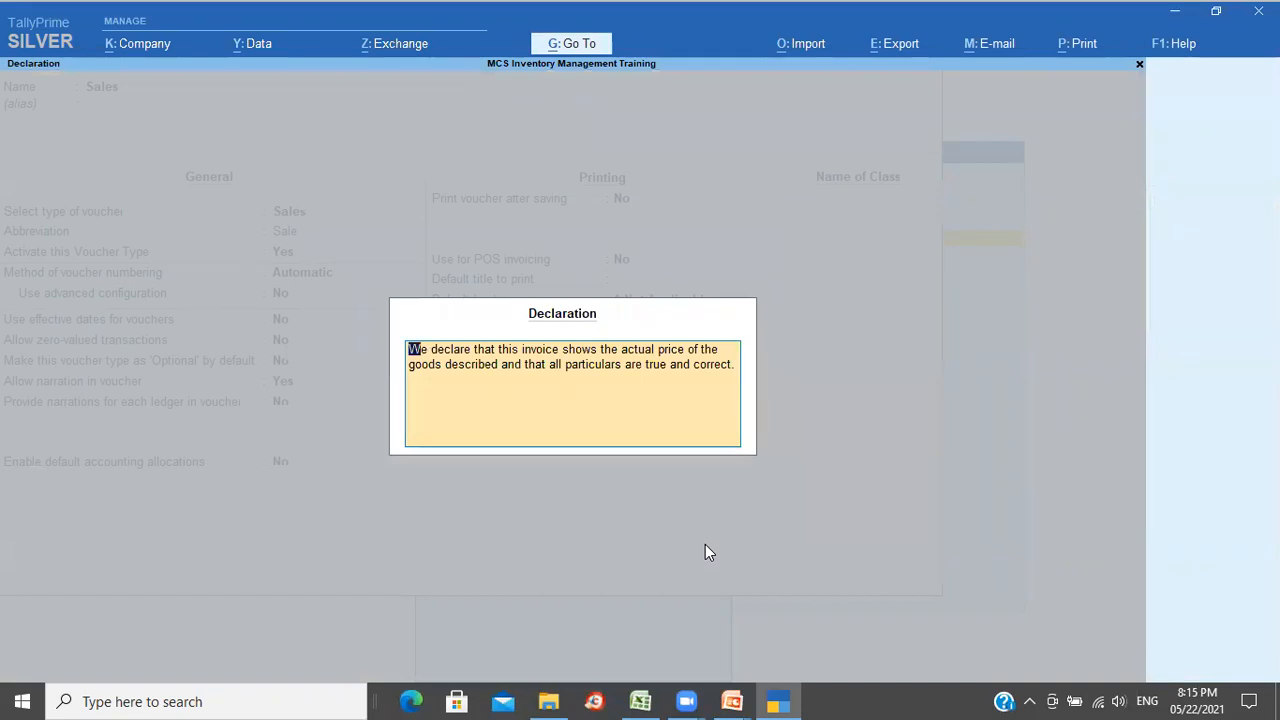
pyautogui.write('1.')
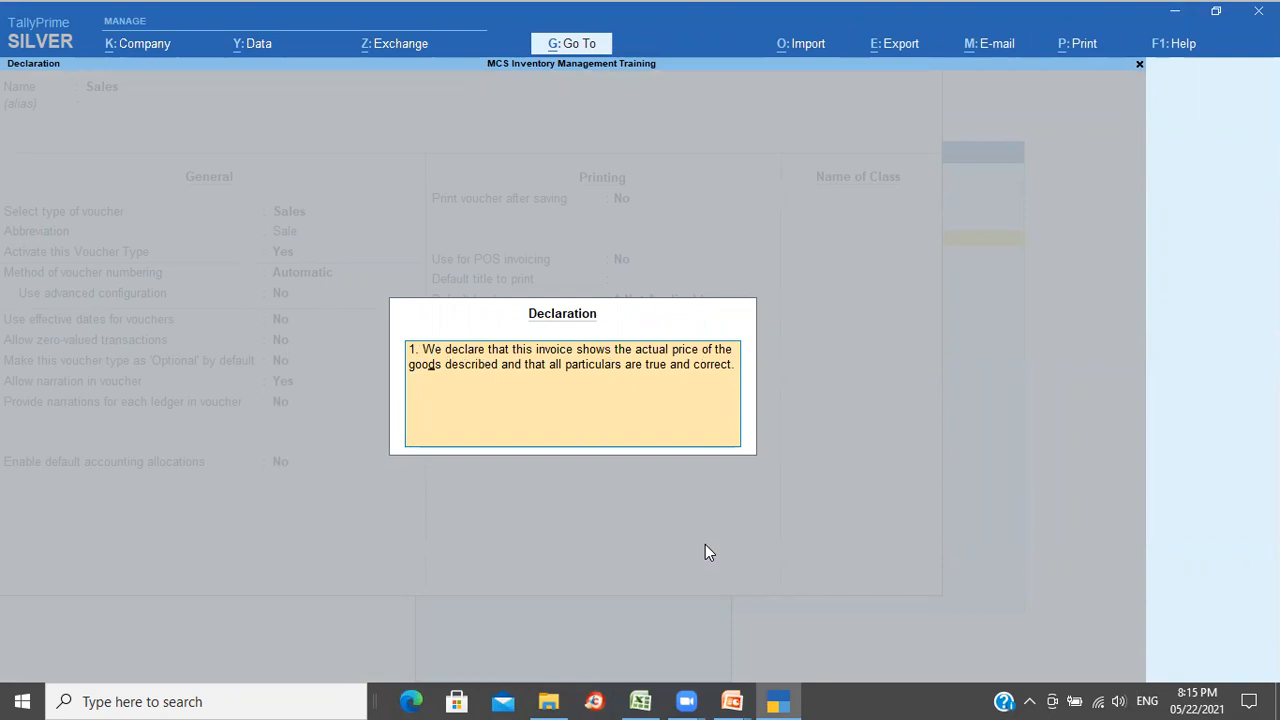
pyautogui.press('ctrl')
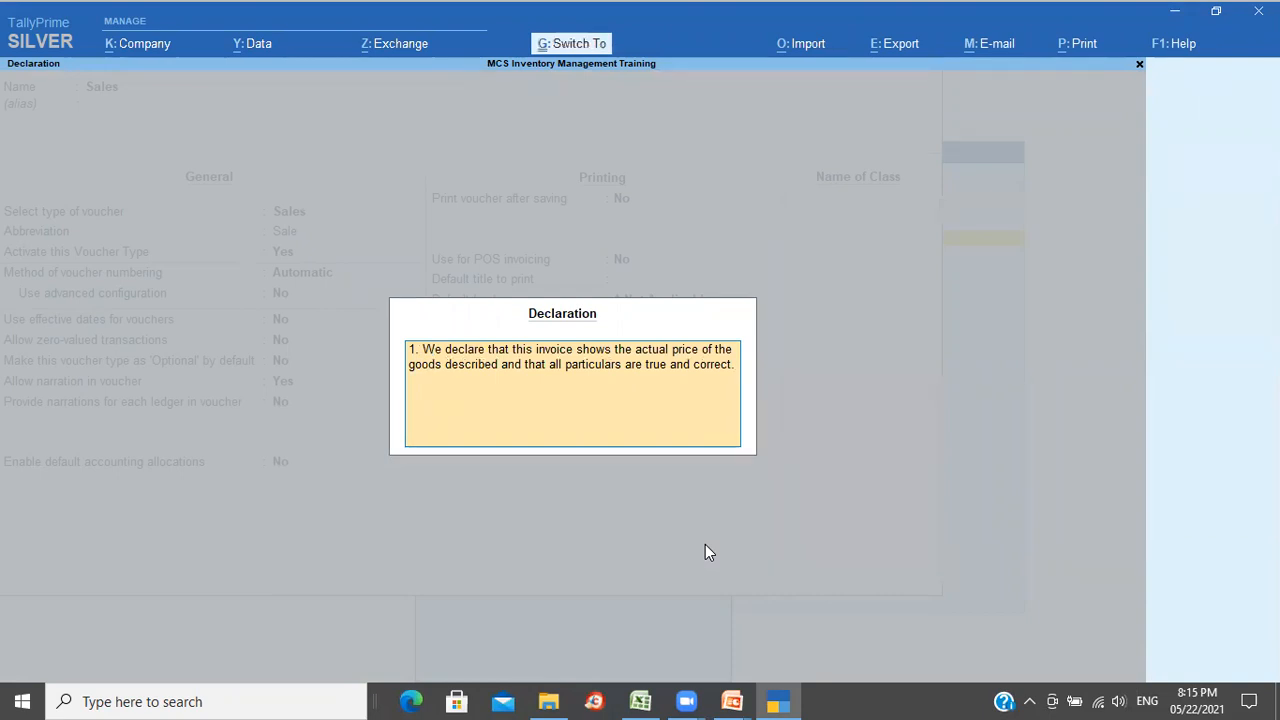
pyautogui.press('ctrl')
pyautogui.write('2. Interest will be ch')
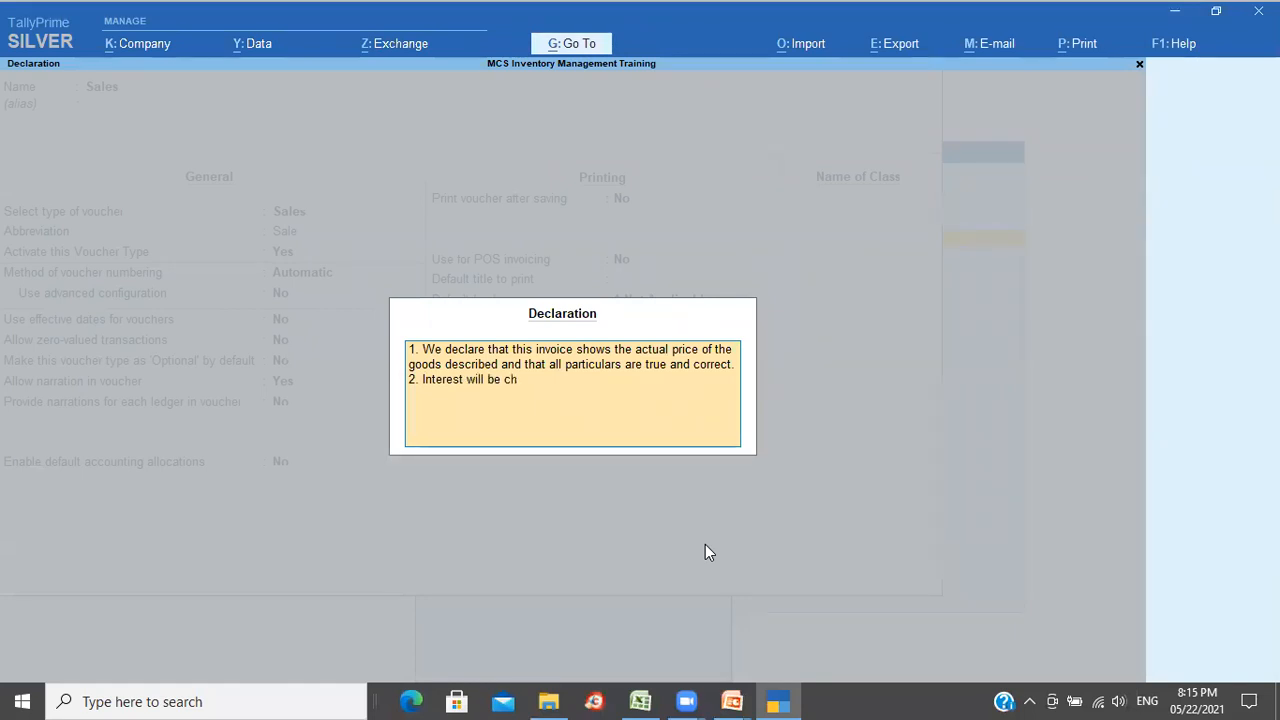
pyautogui.write('arged on outstanding invoices')
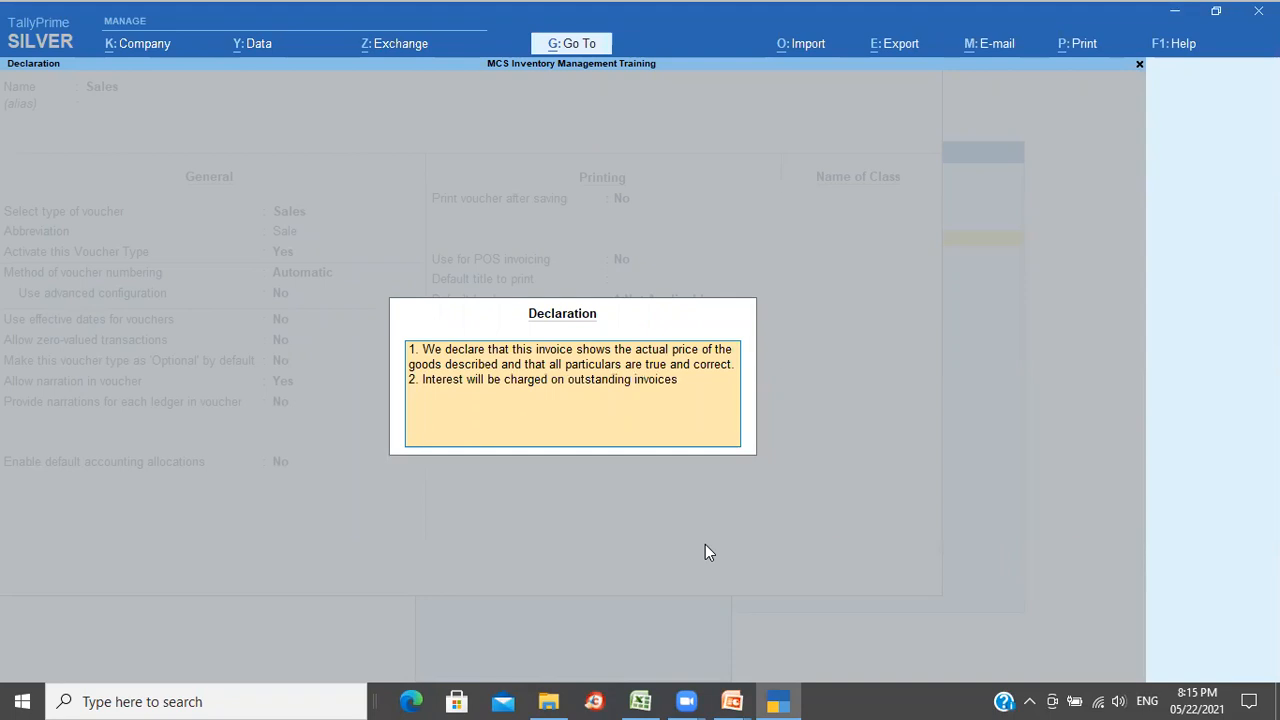
pyautogui.write(' exceeding 60 days')
pyautogui.press('ctrl')
pyautogui.write('@ 2% ')
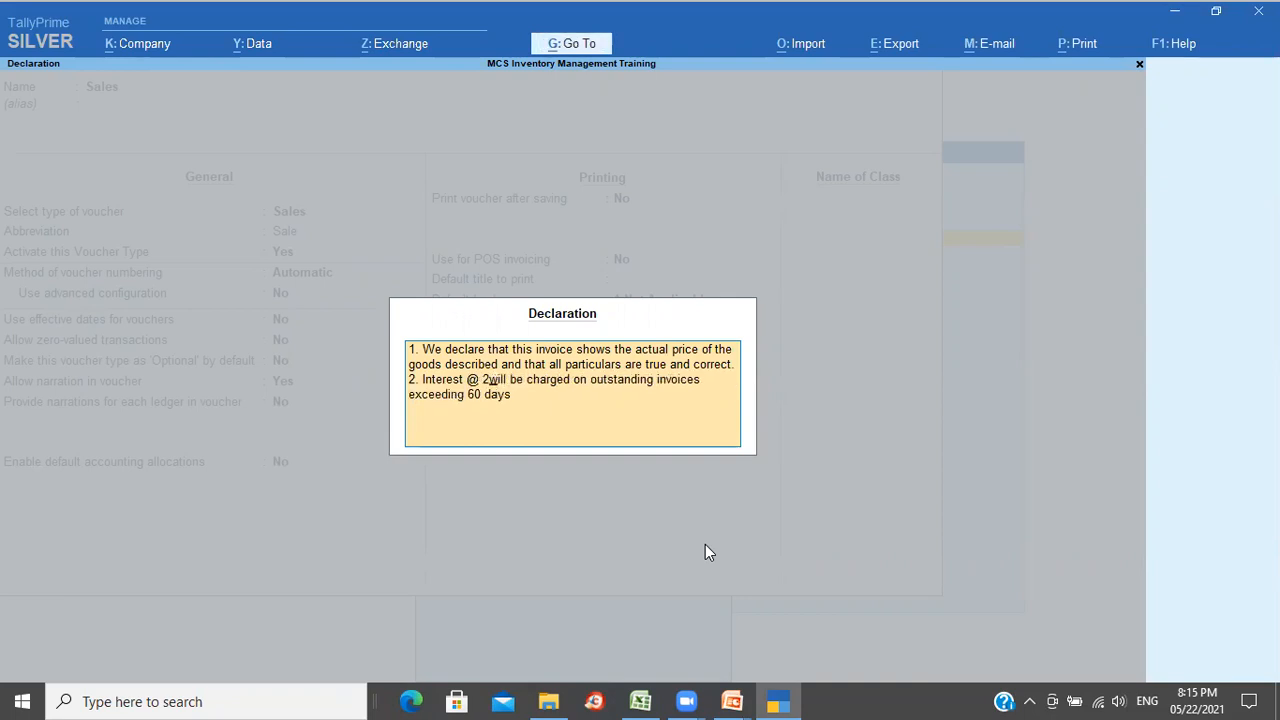
pyautogui.write('Per Mo')
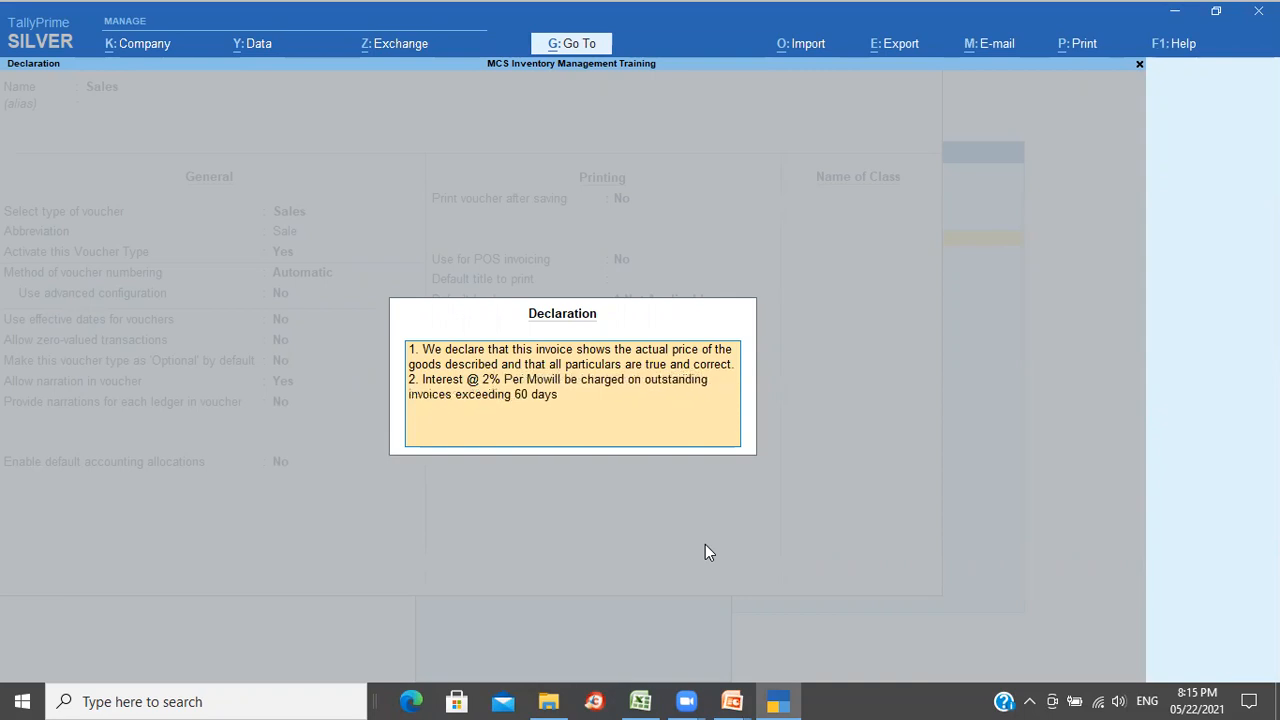
pyautogui.write('nth')
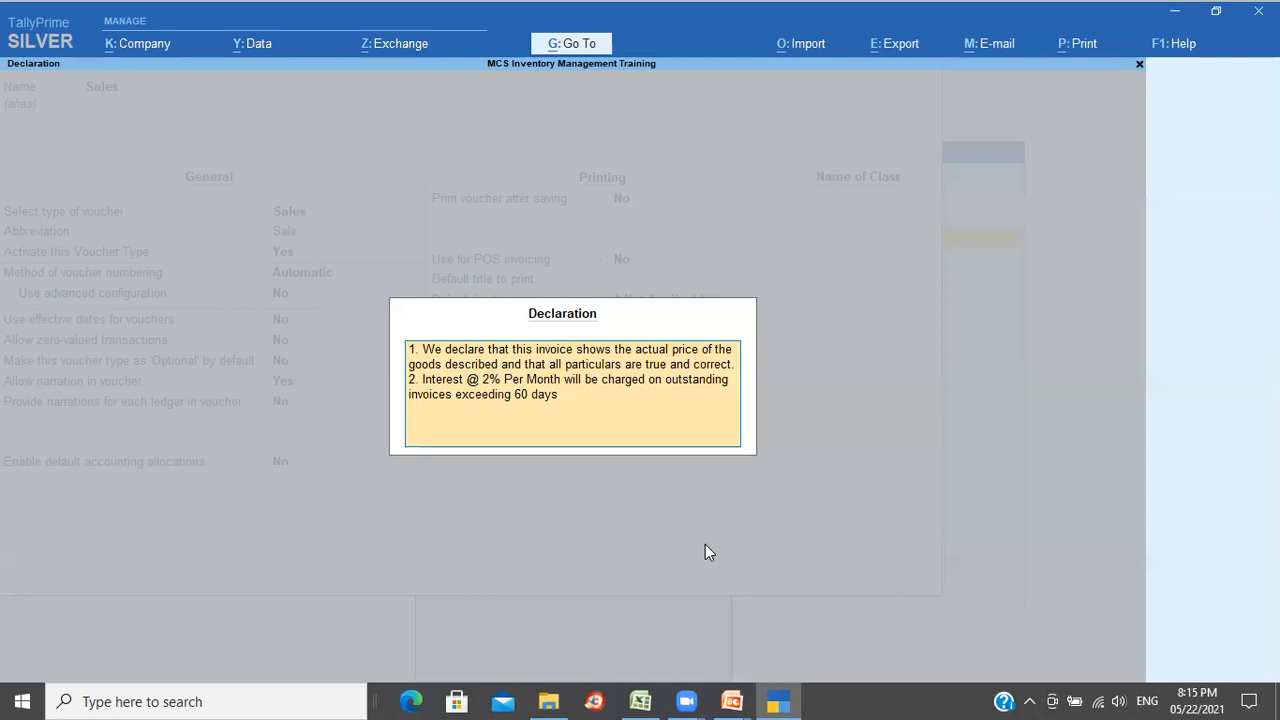
pyautogui.hotkey('ctrl', 'a')
pyautogui.hotkey('ctrl', 'a')
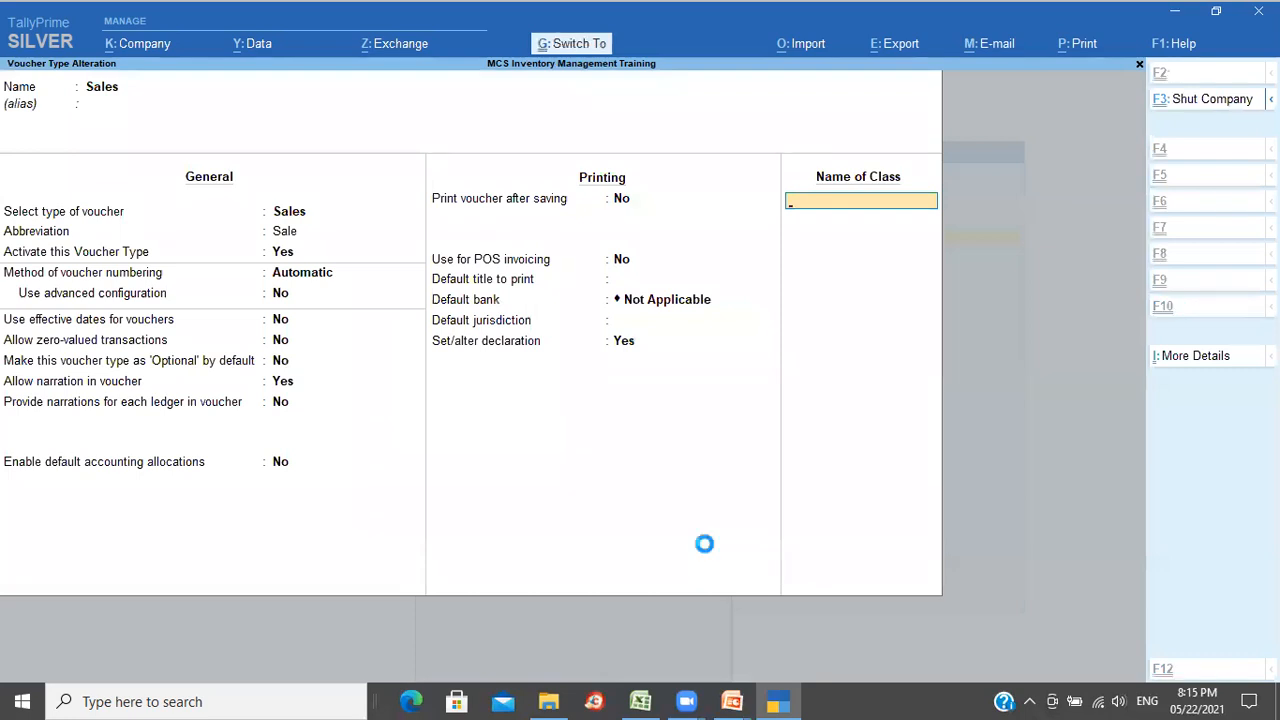
# Step: Save the voucher type, then open Sales voucher 5 from the Day Book from 1-Apr-2021
pyautogui.press('Escape')
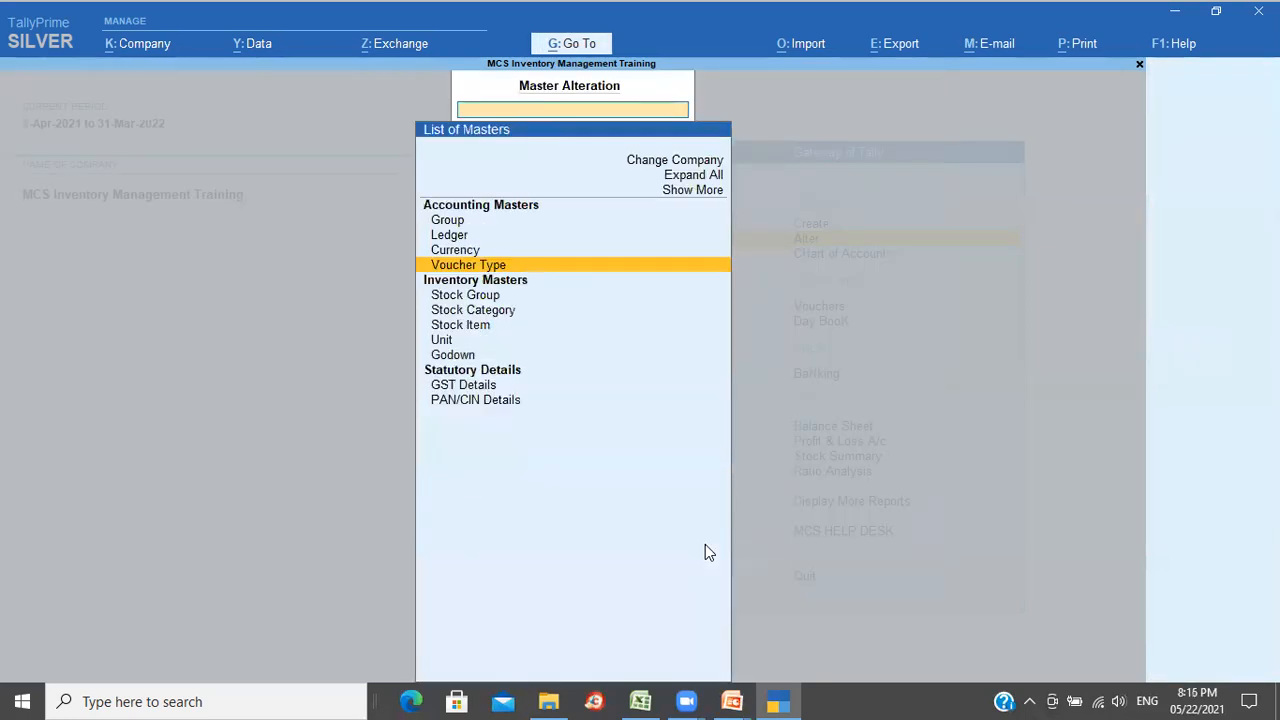
pyautogui.press('Escape')
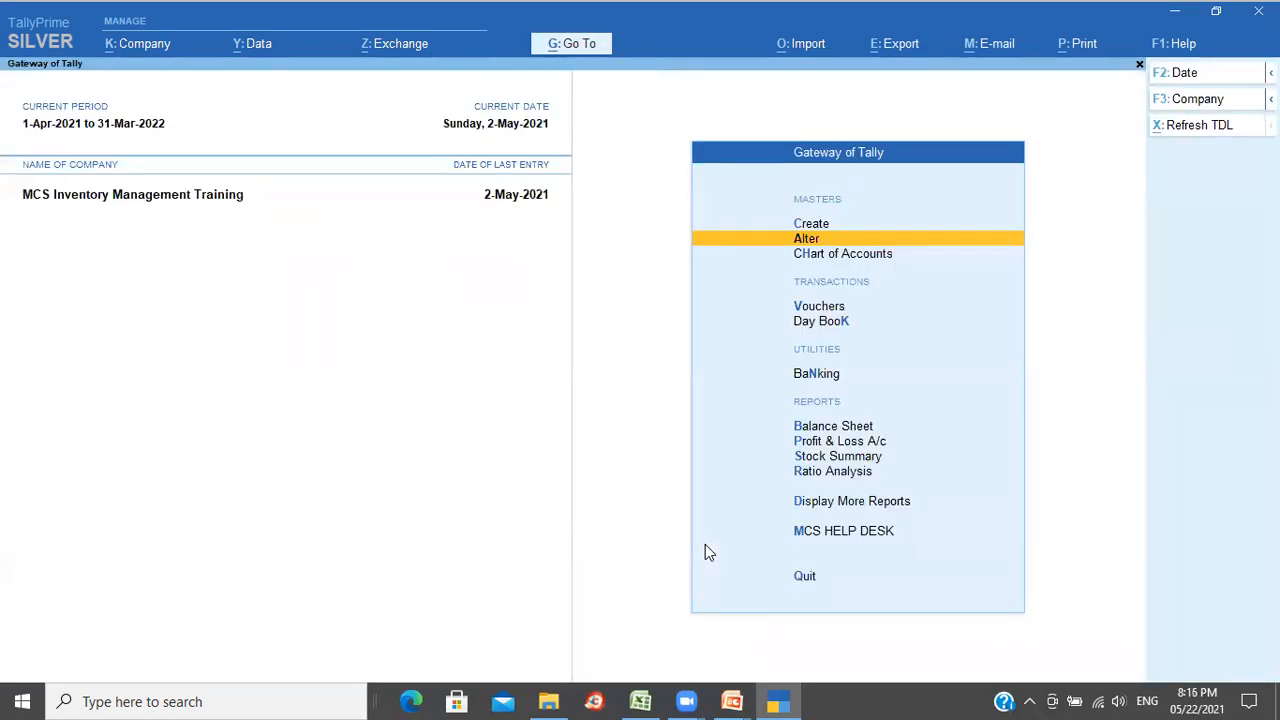
pyautogui.press('k')
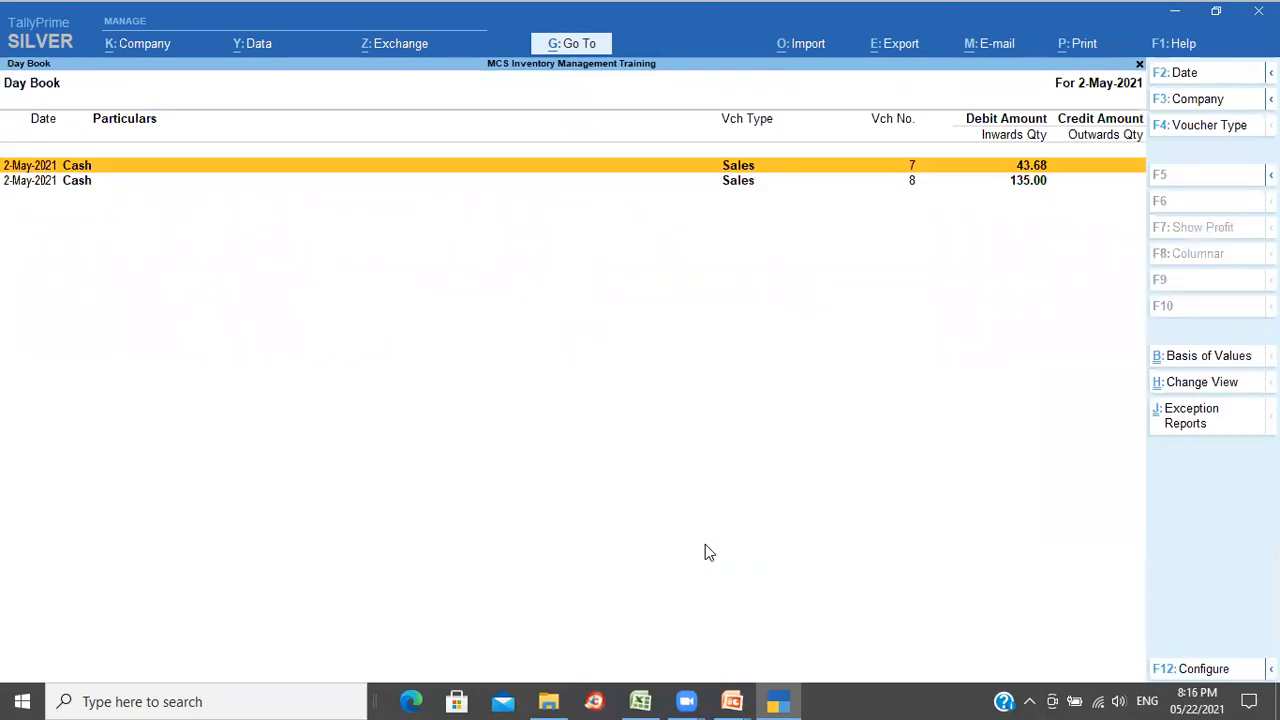
pyautogui.hotkey('alt', 'F2')
pyautogui.press('BackSpace')
pyautogui.press('Return')
pyautogui.press('Return')
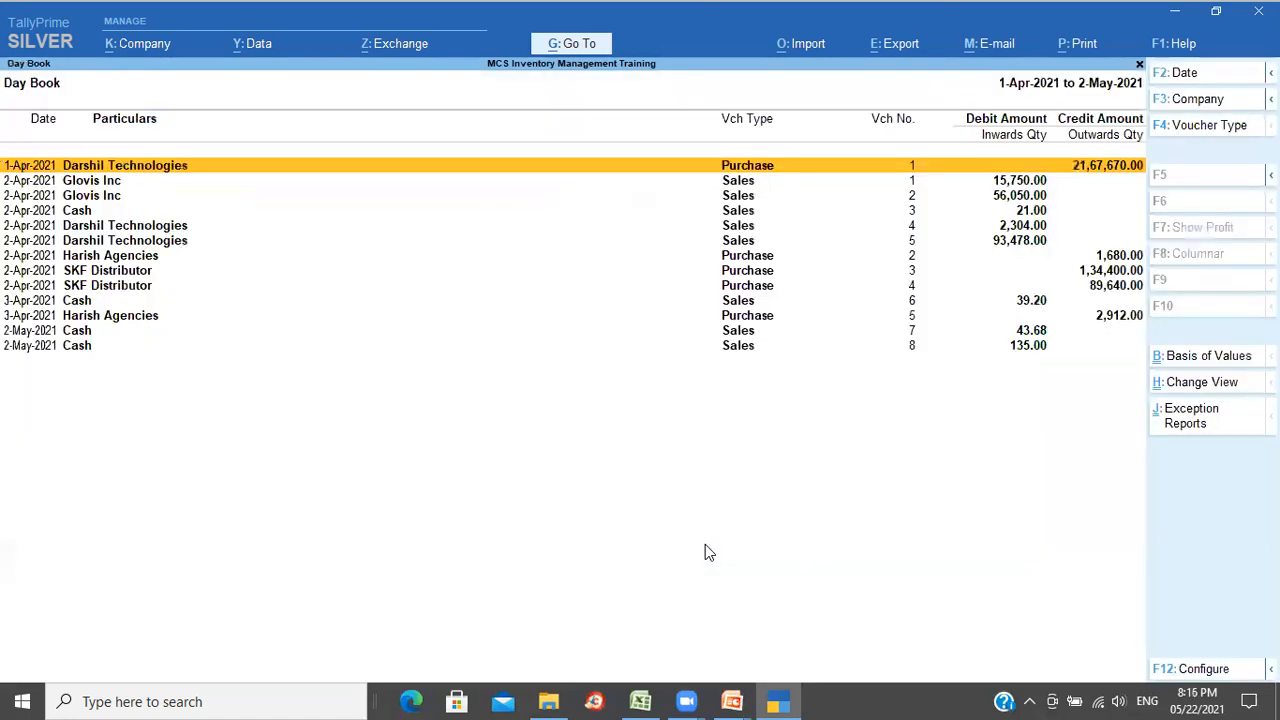
pyautogui.press('Down')
pyautogui.press('Down')
pyautogui.press('Down')
pyautogui.press('Down')
pyautogui.press('Down')
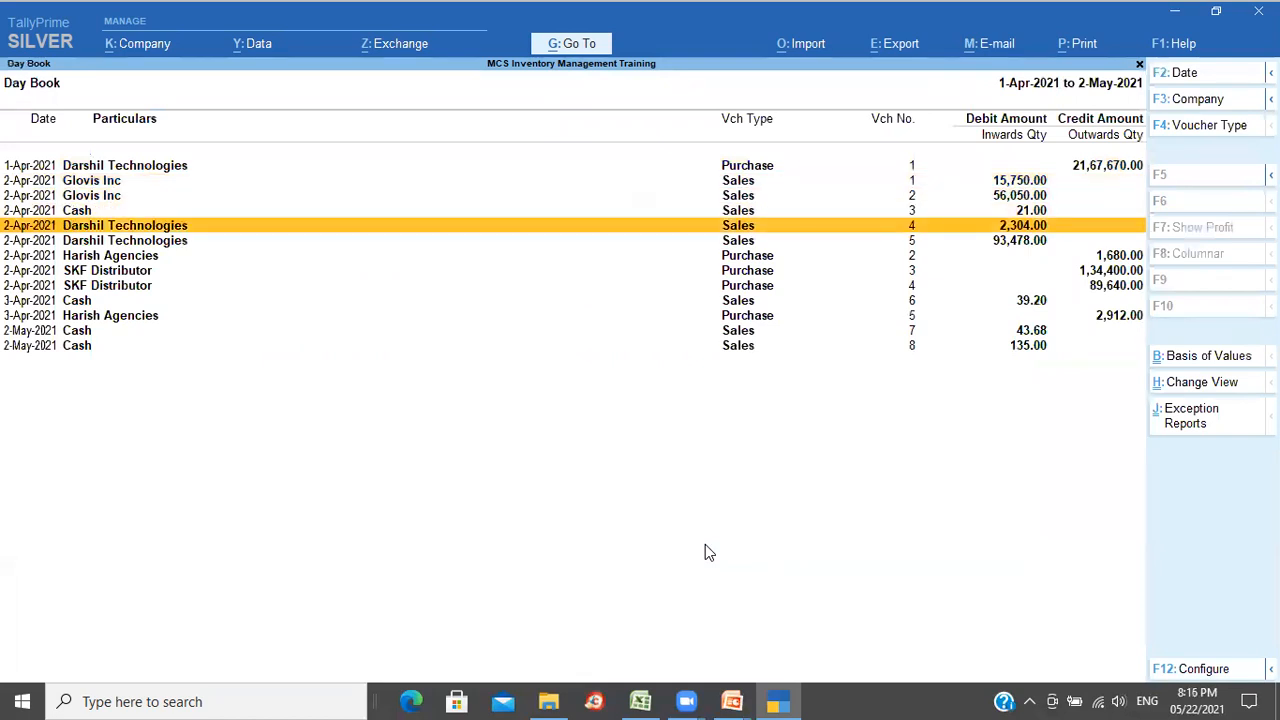
pyautogui.press('Return')
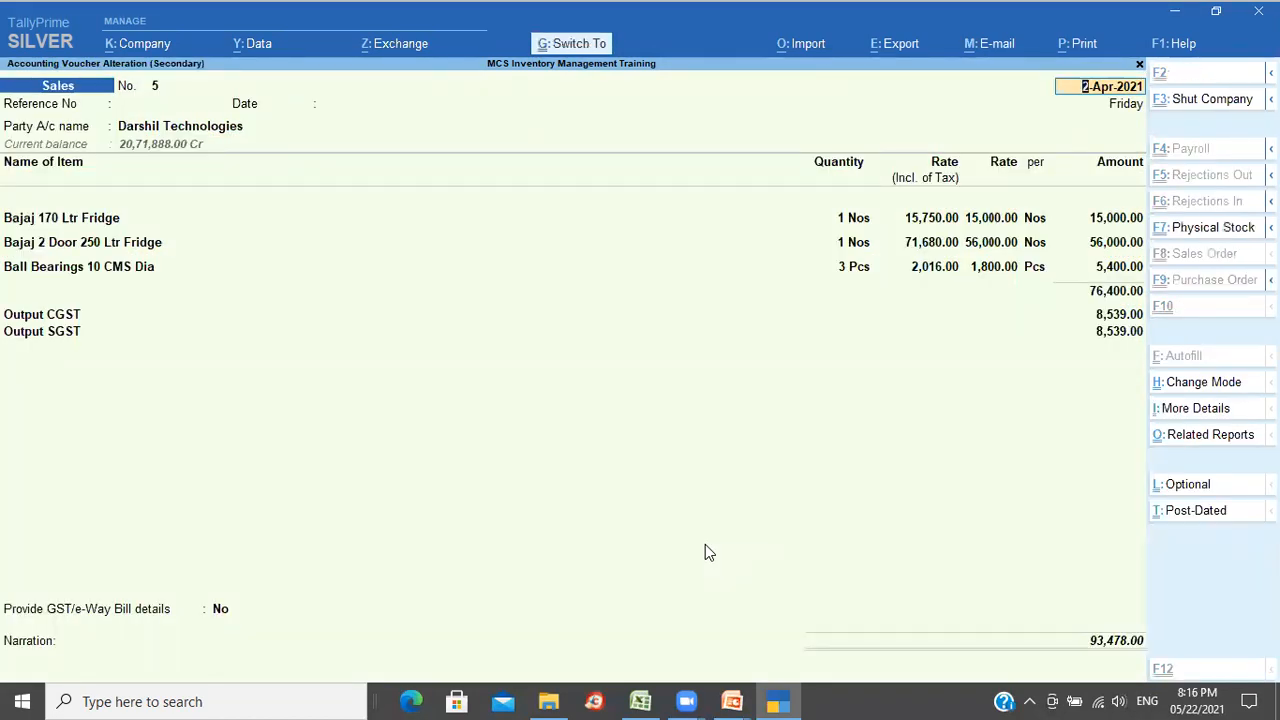
# Step: Set the print configuration to show the declaration and preview the Tax Invoice
pyautogui.hotkey('alt', 'p')
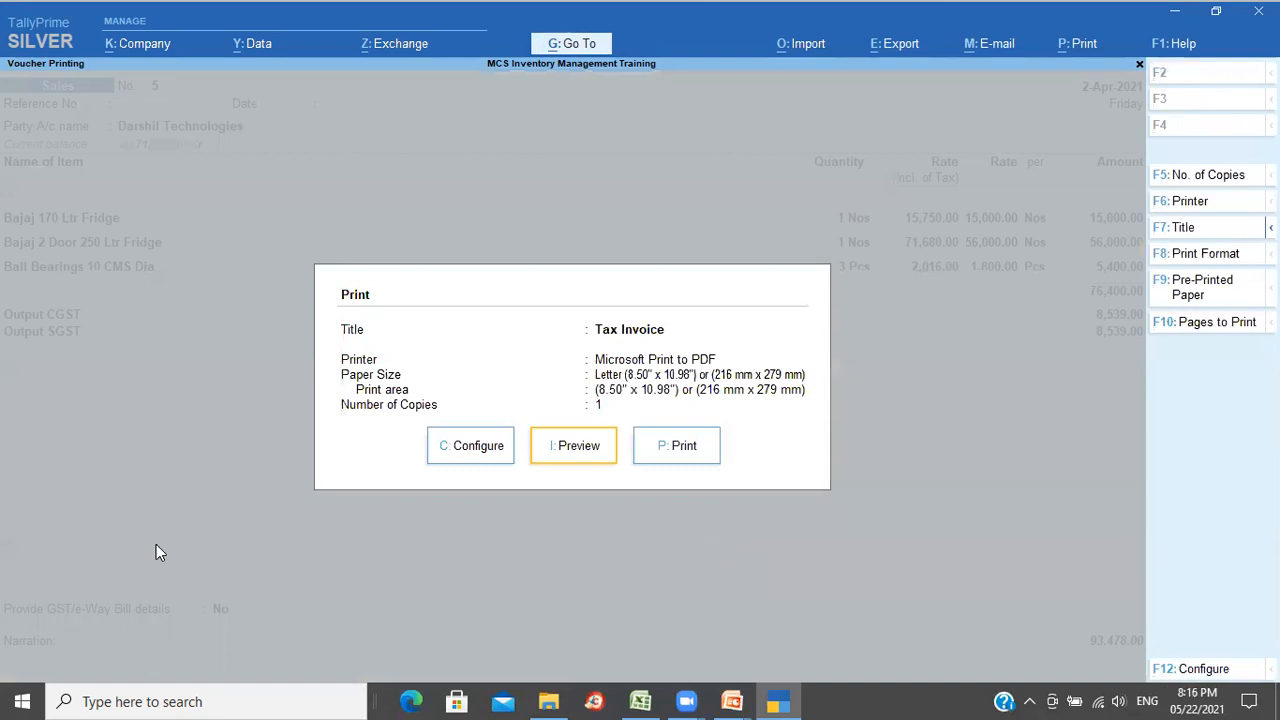
pyautogui.click(469, 449)
pyautogui.write('Dec')
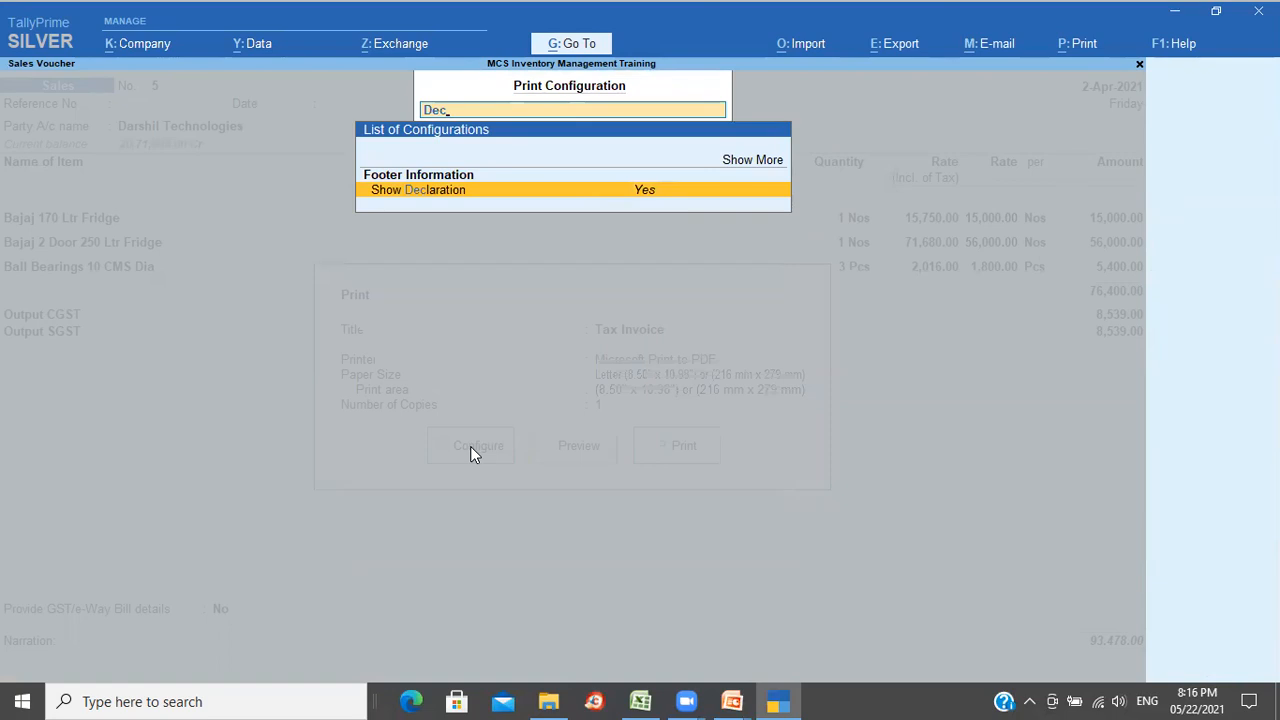
pyautogui.press('Return')
pyautogui.press('Escape')
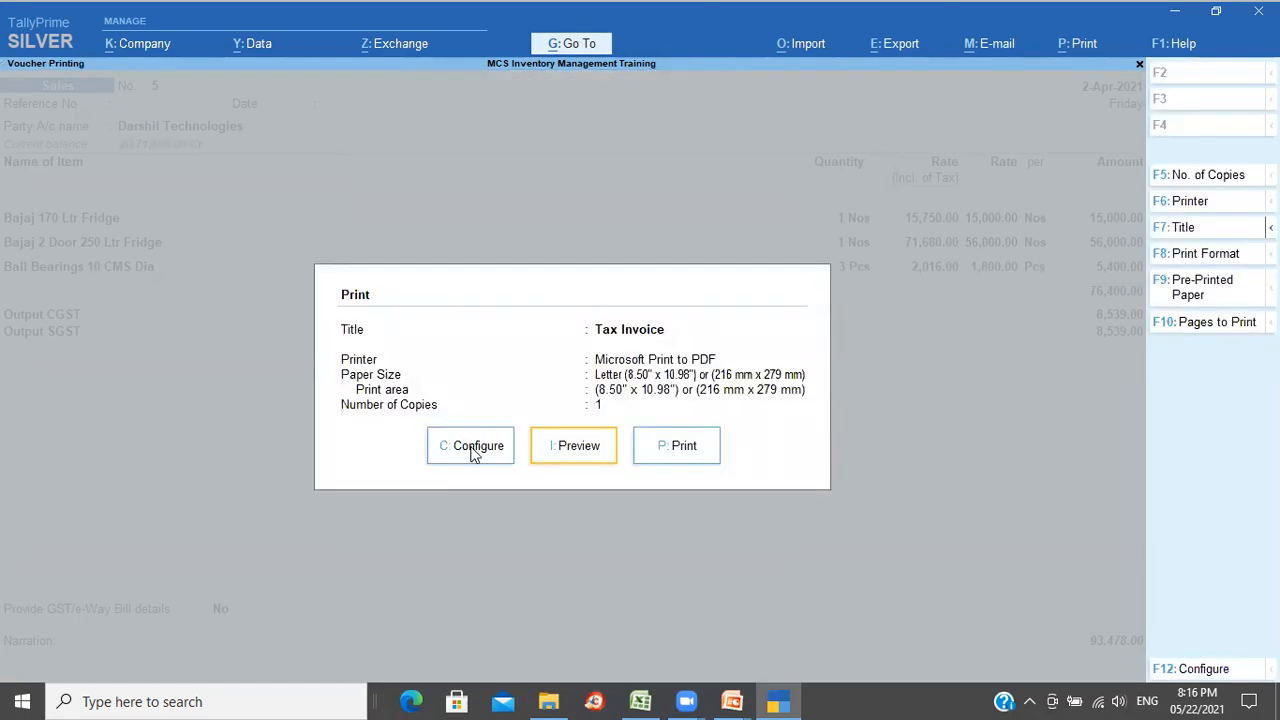
pyautogui.press('i')
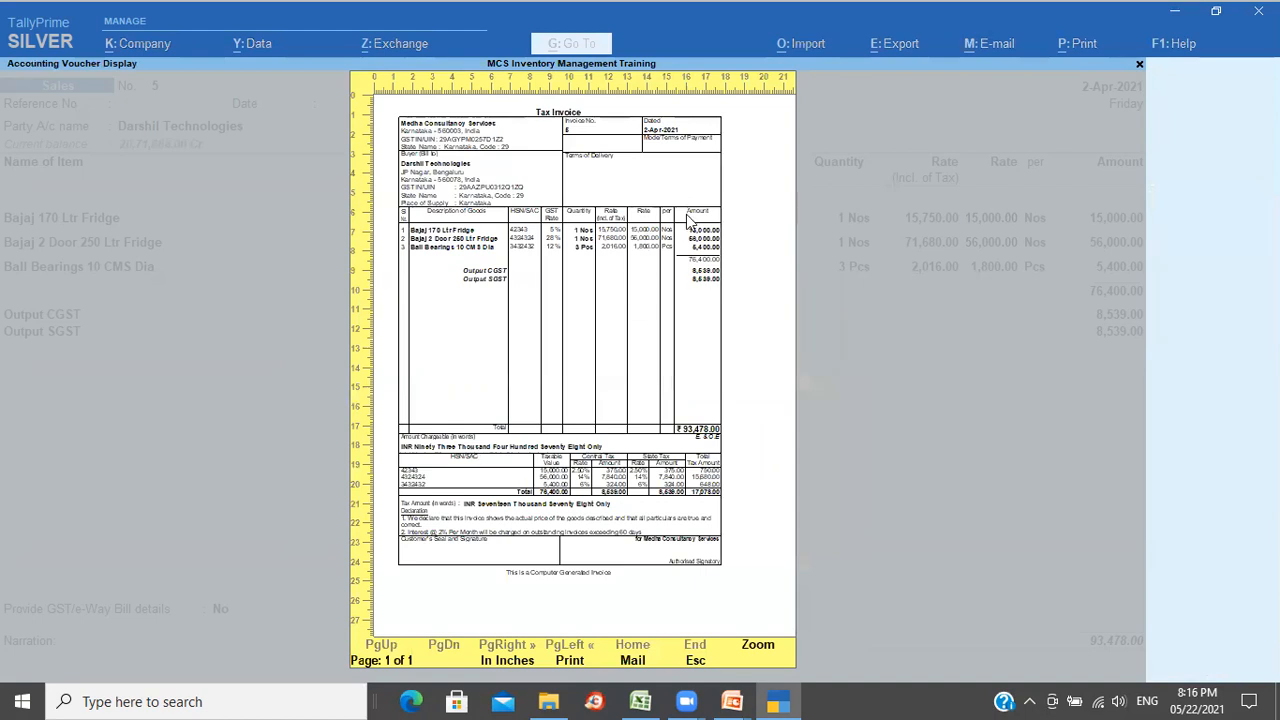
# Step: Zoom the voucher 5 Tax Invoice preview, scroll down to the declaration, then exit the preview
pyautogui.press('Return')
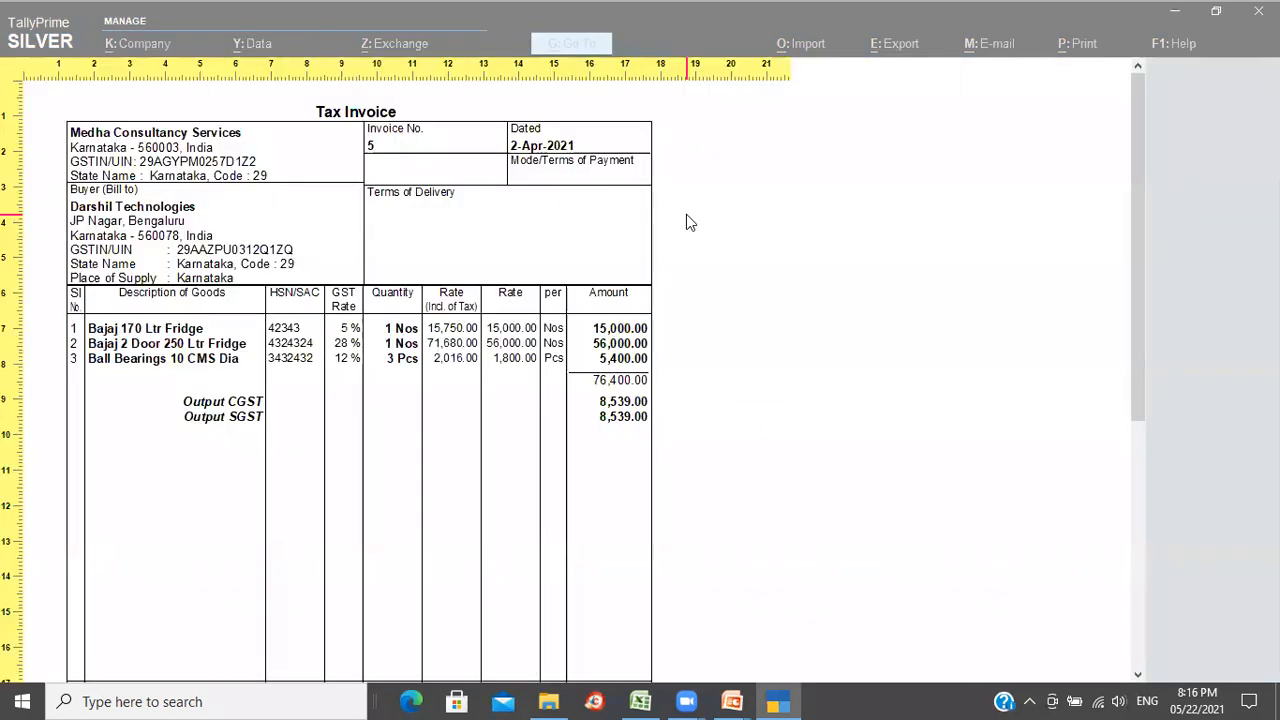
pyautogui.scroll(-5, 686, 215)
pyautogui.scroll(-2, 686, 214)
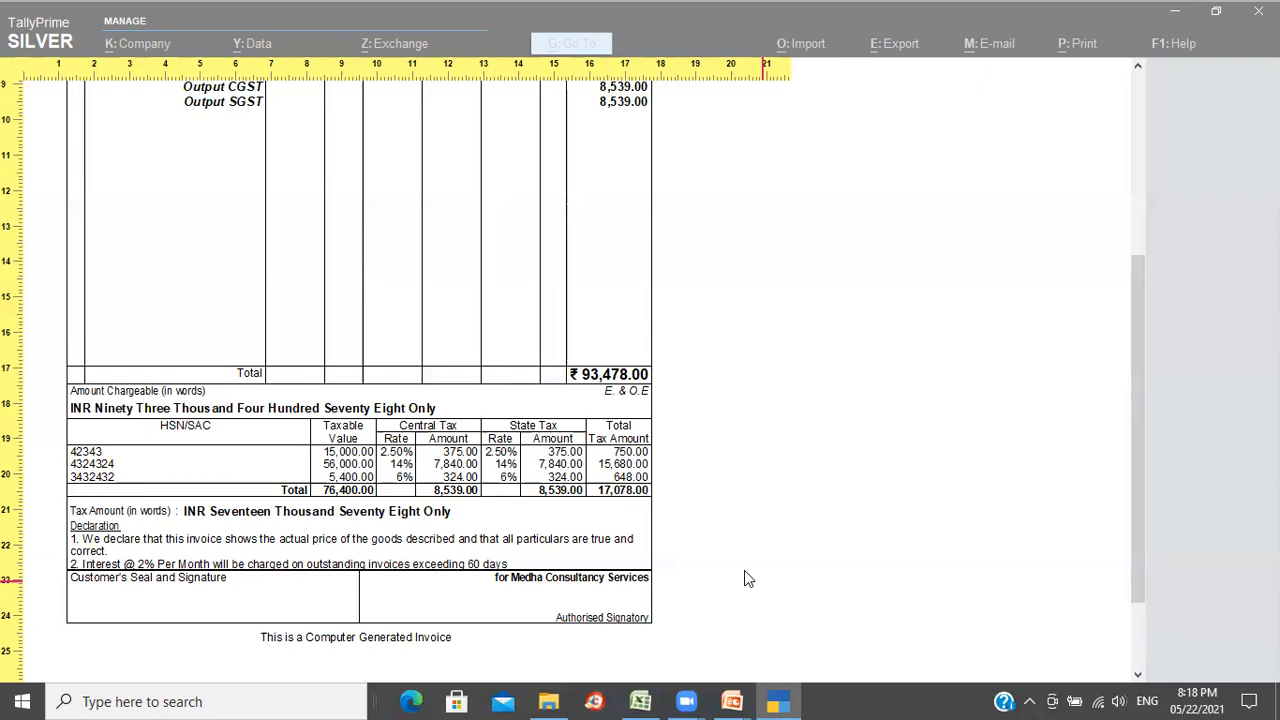
pyautogui.press('Escape')
pyautogui.press('Escape')
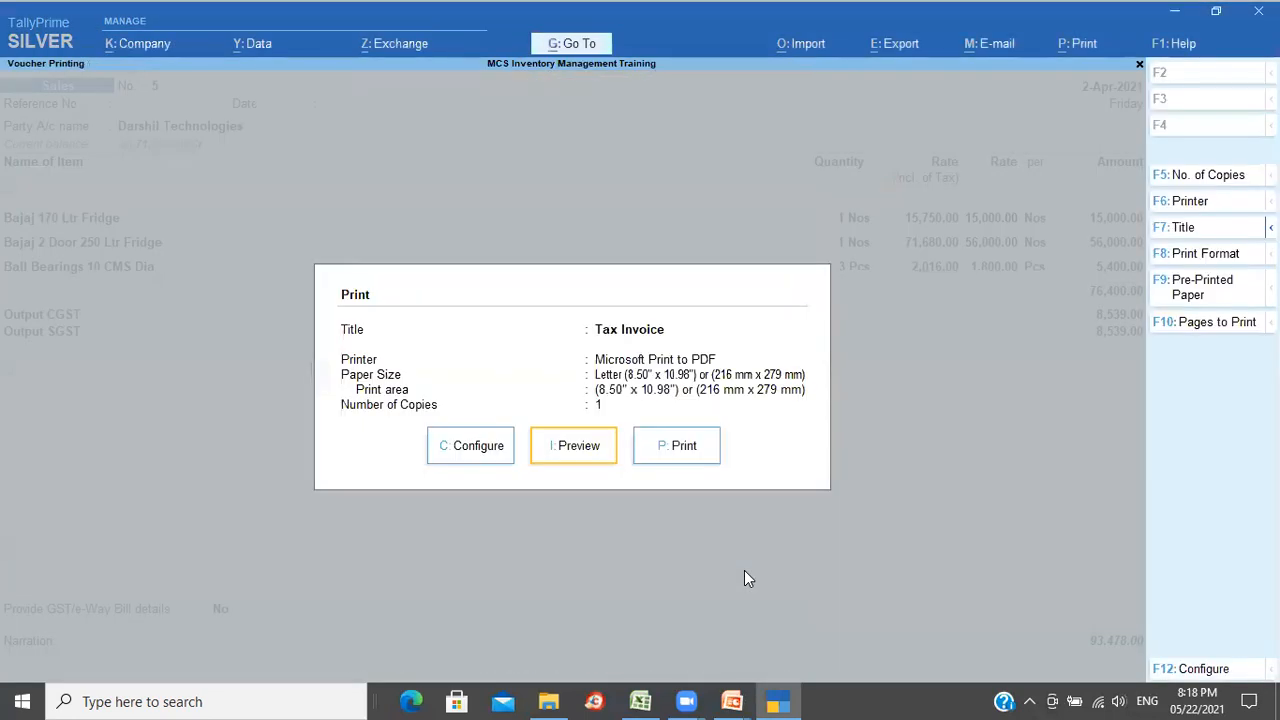
pyautogui.press('Escape')
# Step: Leave voucher 5 and the Day Book and open the Sales voucher type for alteration
pyautogui.press('Escape')
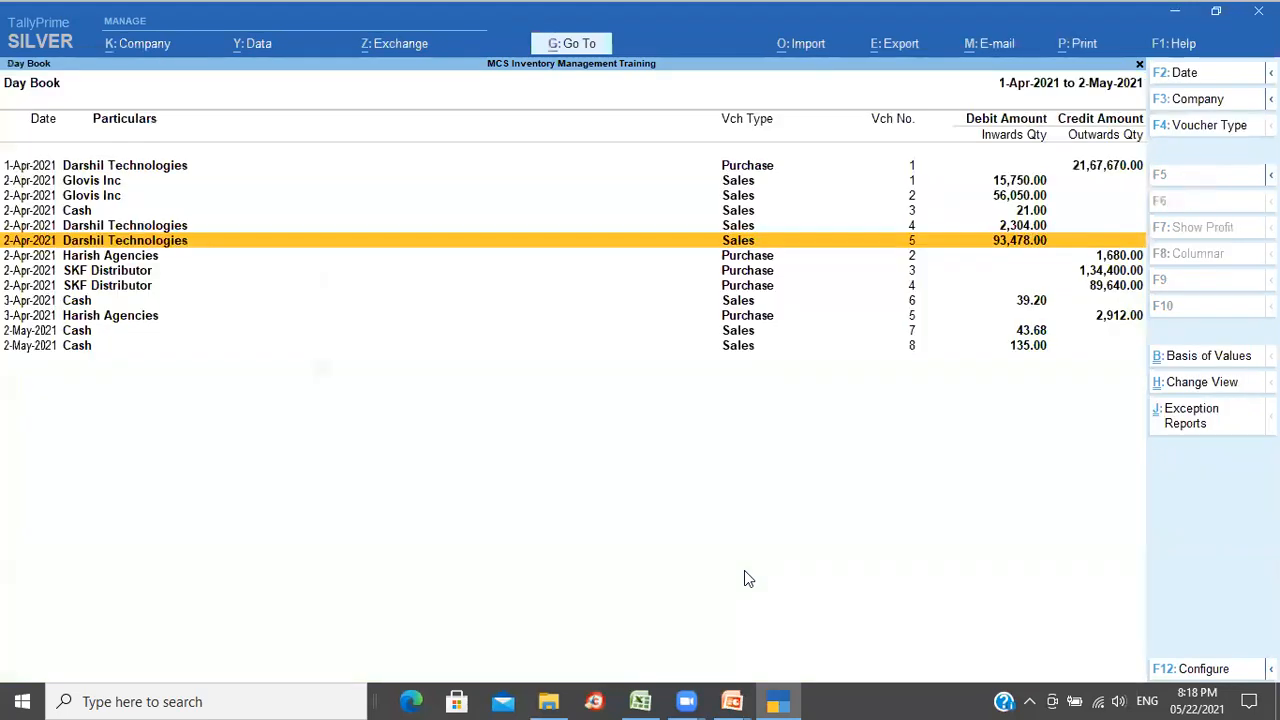
pyautogui.press('Escape')
pyautogui.press('Up')
pyautogui.press('Up')
pyautogui.press('Up')
pyautogui.press('Return')
pyautogui.press('Down')
pyautogui.press('Down')
pyautogui.press('Down')
pyautogui.press('Down')
pyautogui.press('Down')
pyautogui.press('Down')
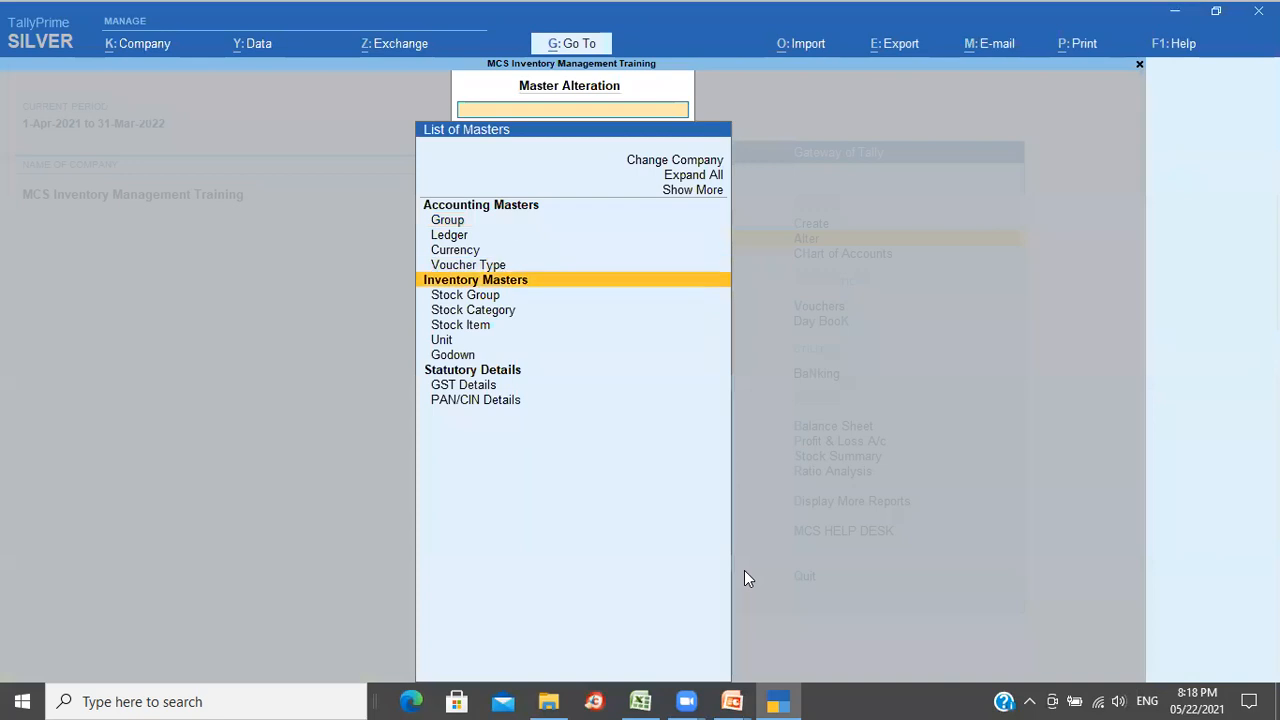
pyautogui.press('Up')
pyautogui.press('Up')
pyautogui.press('Up')
pyautogui.press('Return')
pyautogui.write('sal')
pyautogui.press('Return')
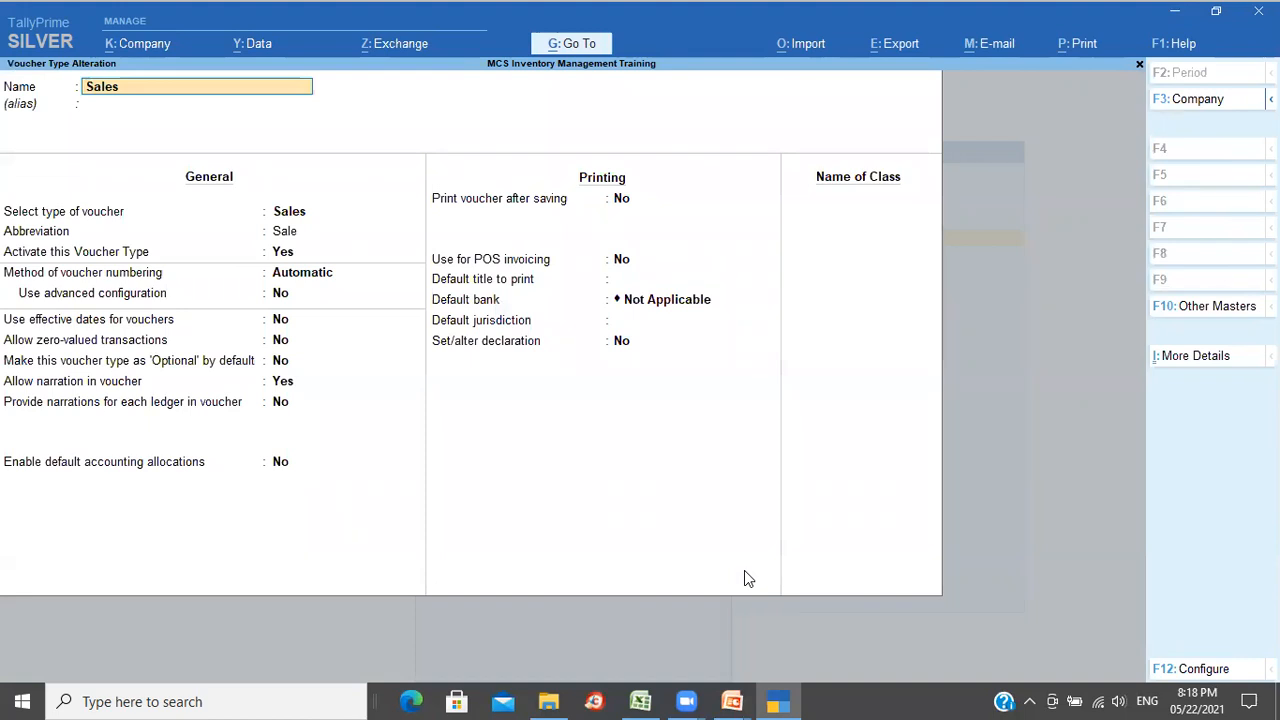
# Step: Set 'Allow zero-valued transactions' to Yes and save the Sales voucher type
pyautogui.press('Return')
pyautogui.press('Return')
pyautogui.press('Return')
pyautogui.press('Return')
pyautogui.press('Return')
pyautogui.press('Return')
pyautogui.press('Return')
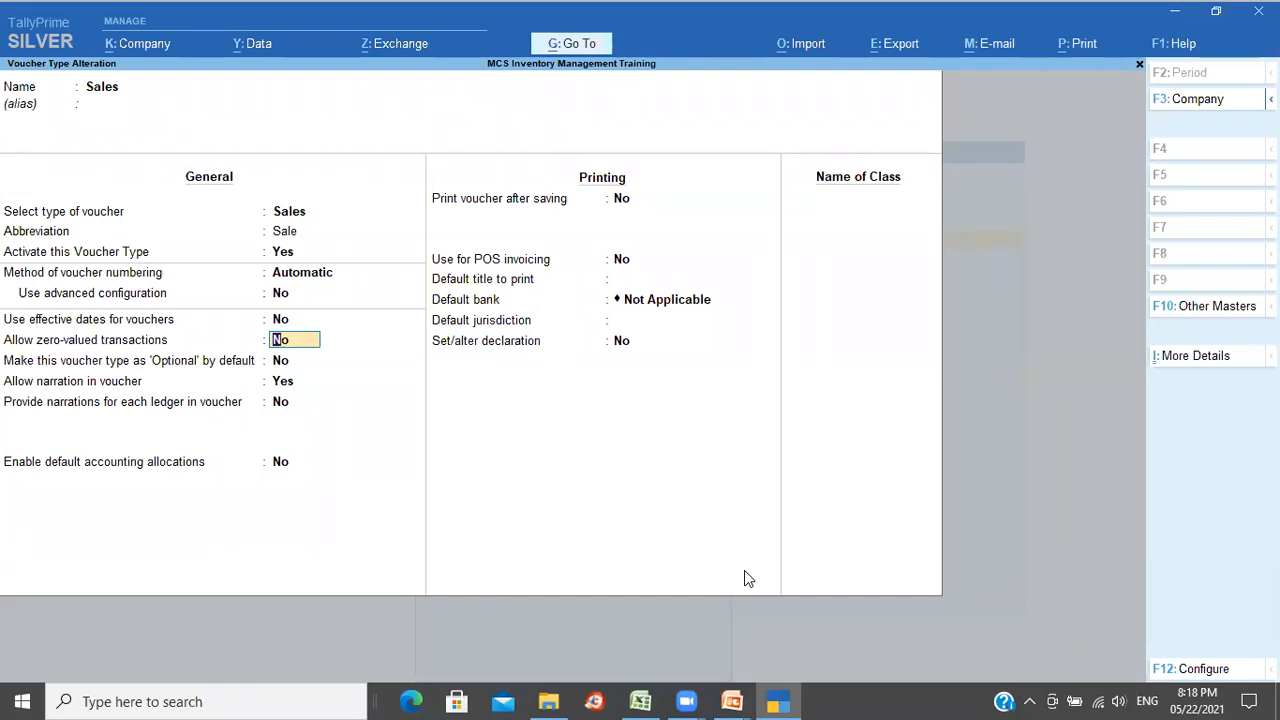
pyautogui.write('y')
pyautogui.press('Return')
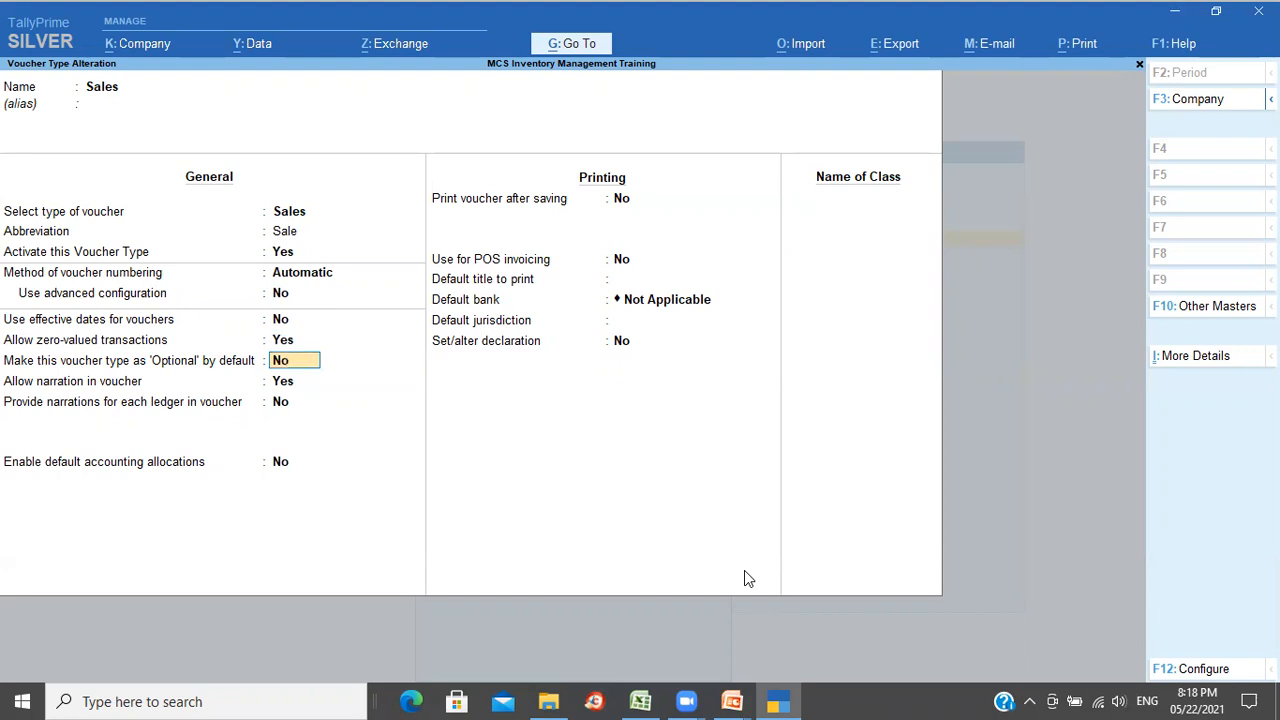
pyautogui.hotkey('ctrl', 'q')
pyautogui.hotkey('ctrl', 'q')
pyautogui.hotkey('ctrl', 'q')
pyautogui.hotkey('ctrl', 'q')
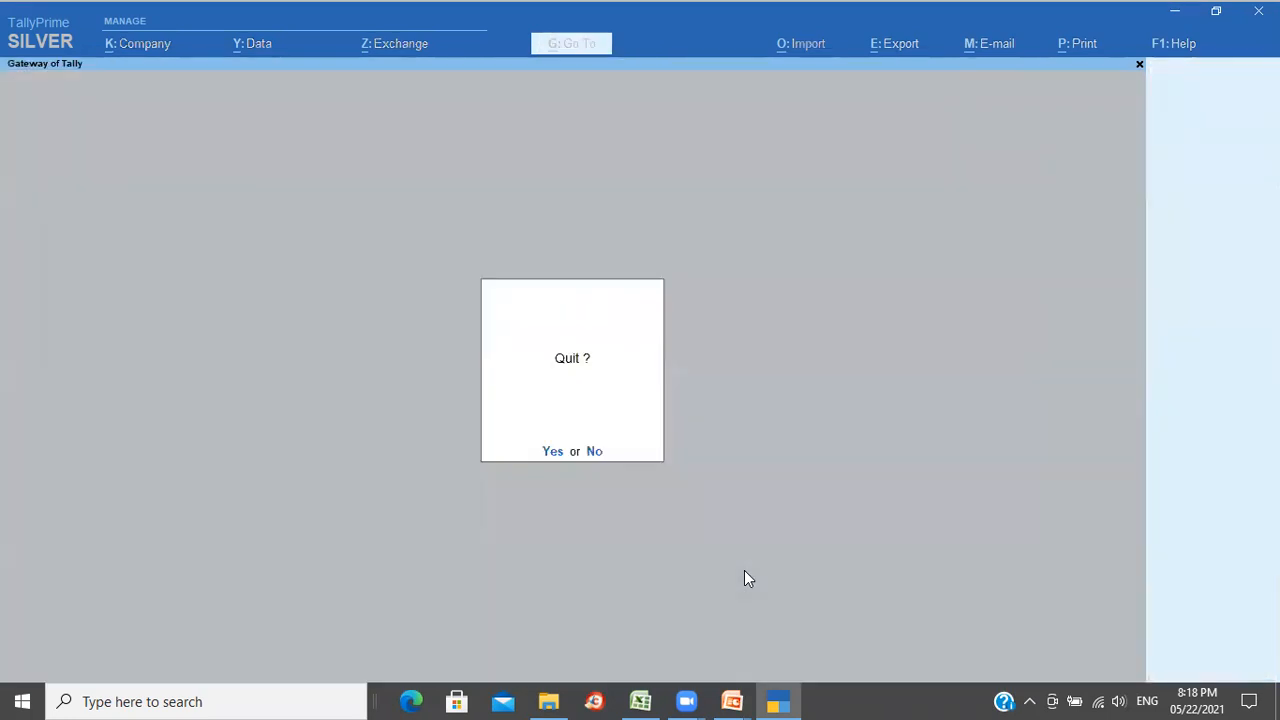
pyautogui.press('Escape')
# Step: Start a new sales voucher dated 2-May-2021 with Glovis Inc as the party
pyautogui.press('v')
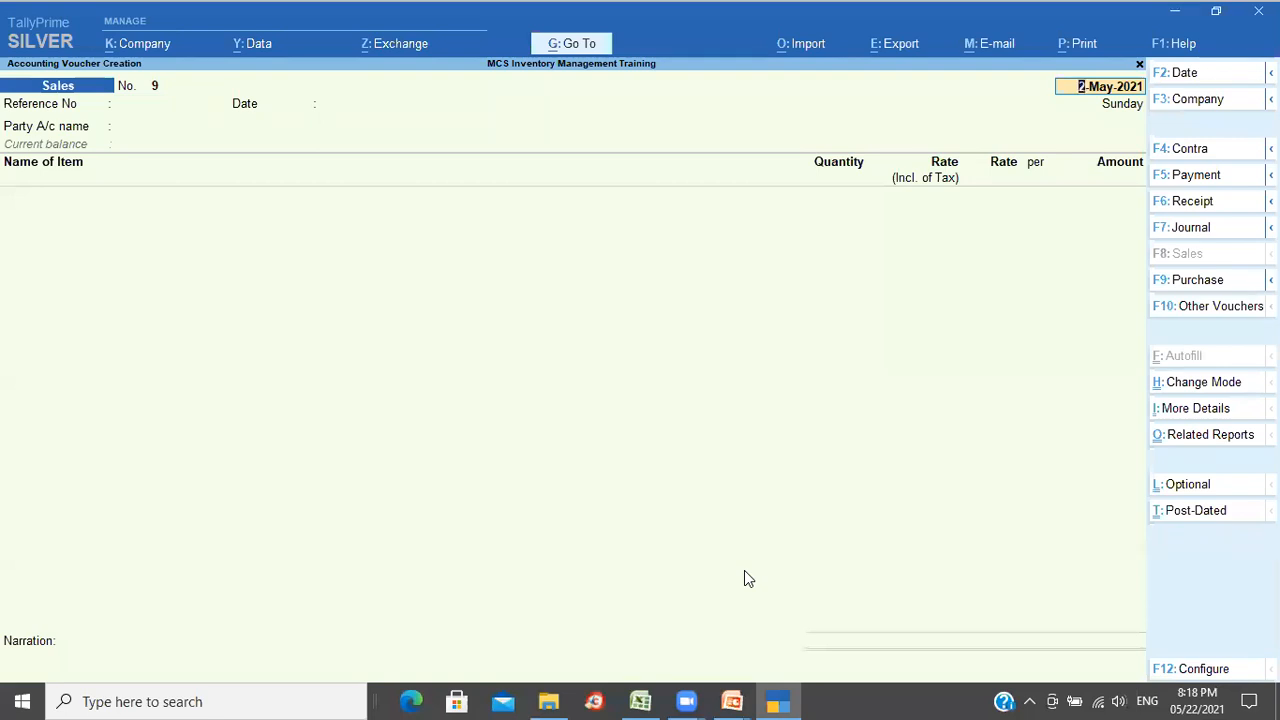
pyautogui.press('Return')
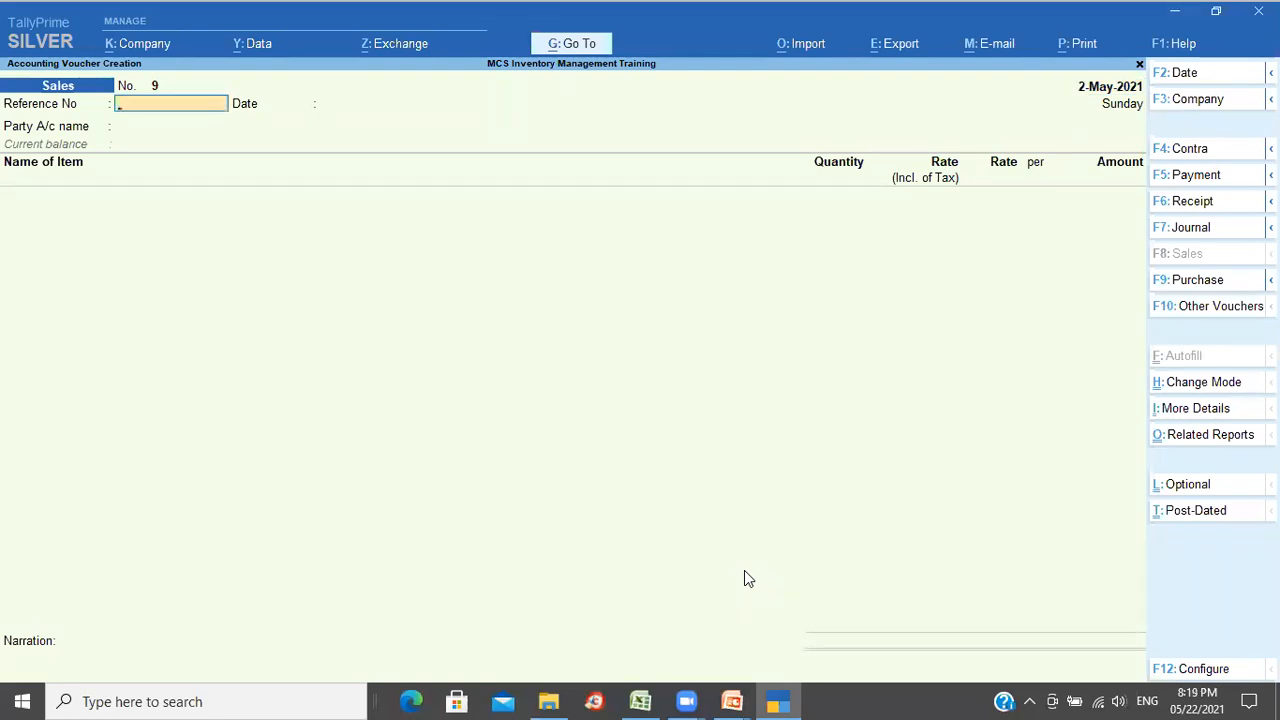
pyautogui.press('Return')
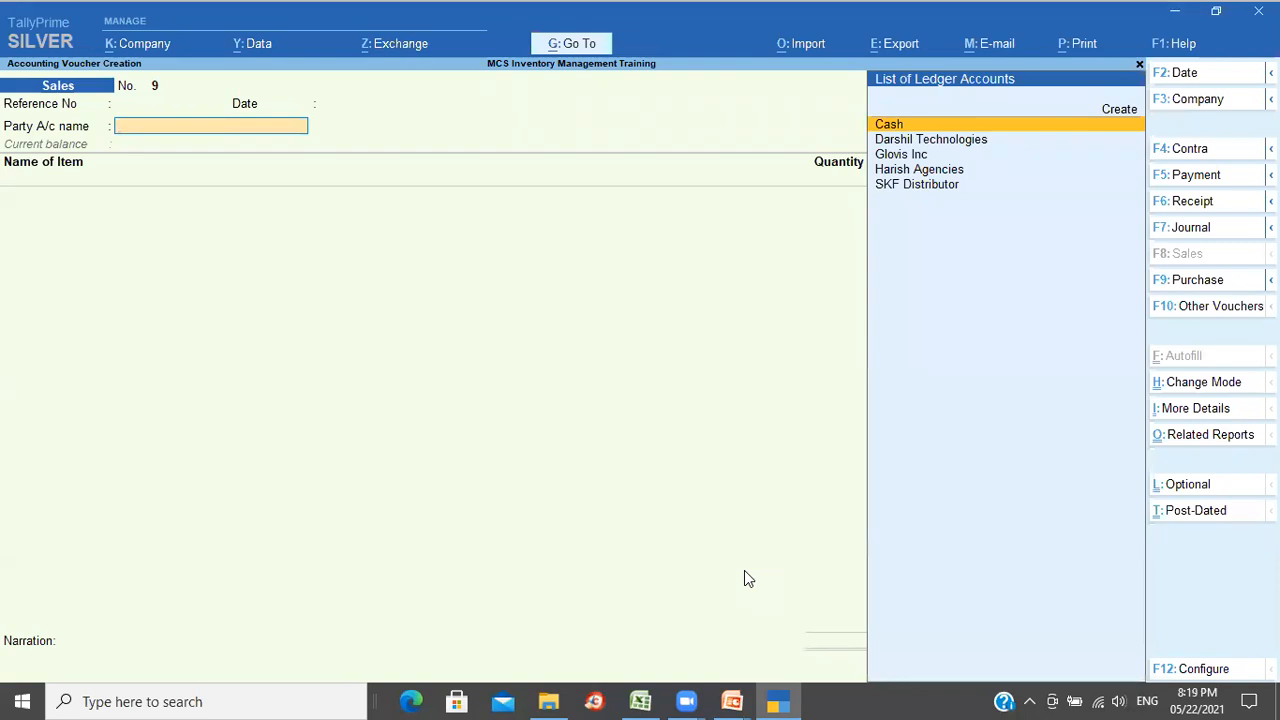
pyautogui.press('Down')
pyautogui.press('Down')
pyautogui.press('Return')
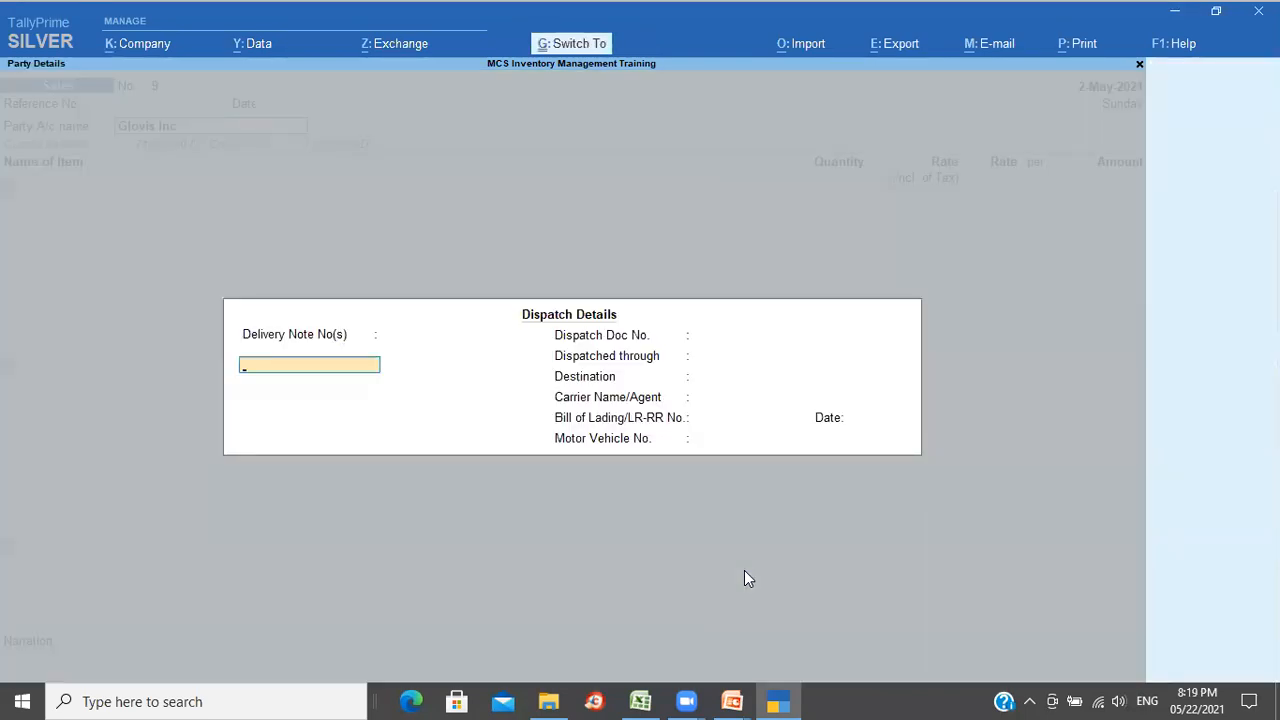
pyautogui.hotkey('ctrl', 'a')
pyautogui.hotkey('ctrl', 'a')
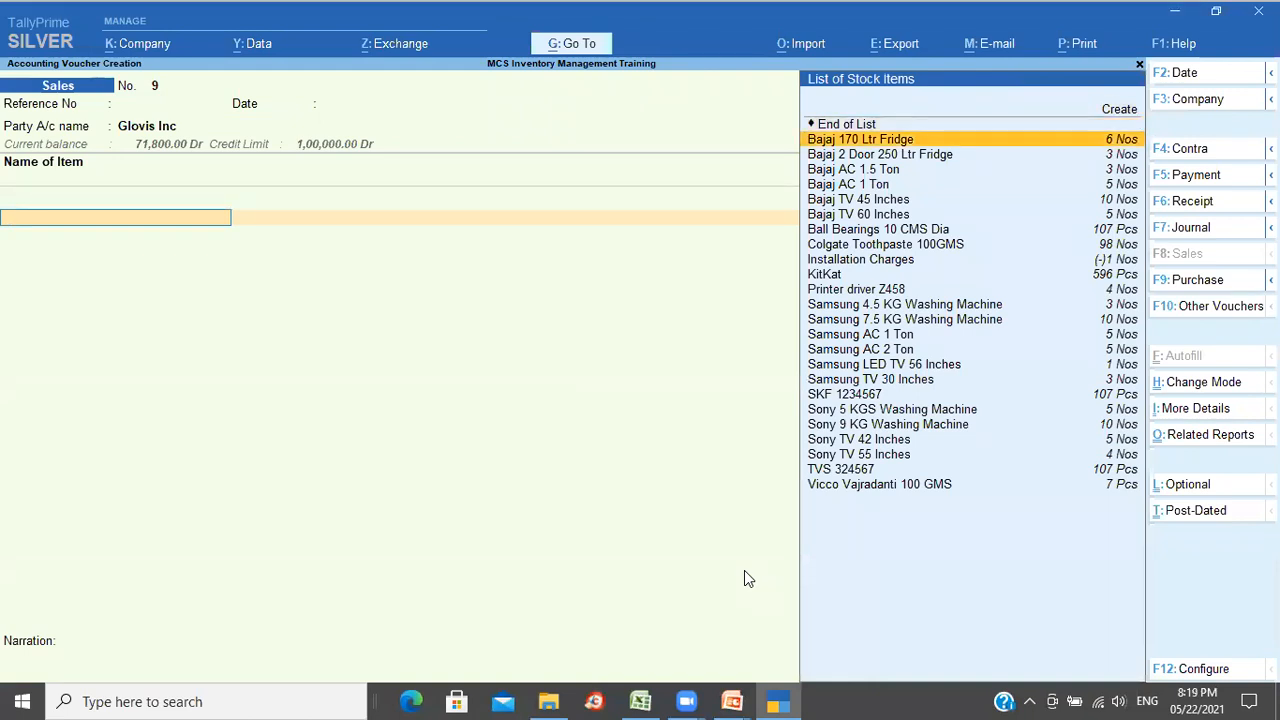
# Step: Add one Bajaj 170 Ltr Fridge with no rate under White Goods Sales
pyautogui.press('Return')
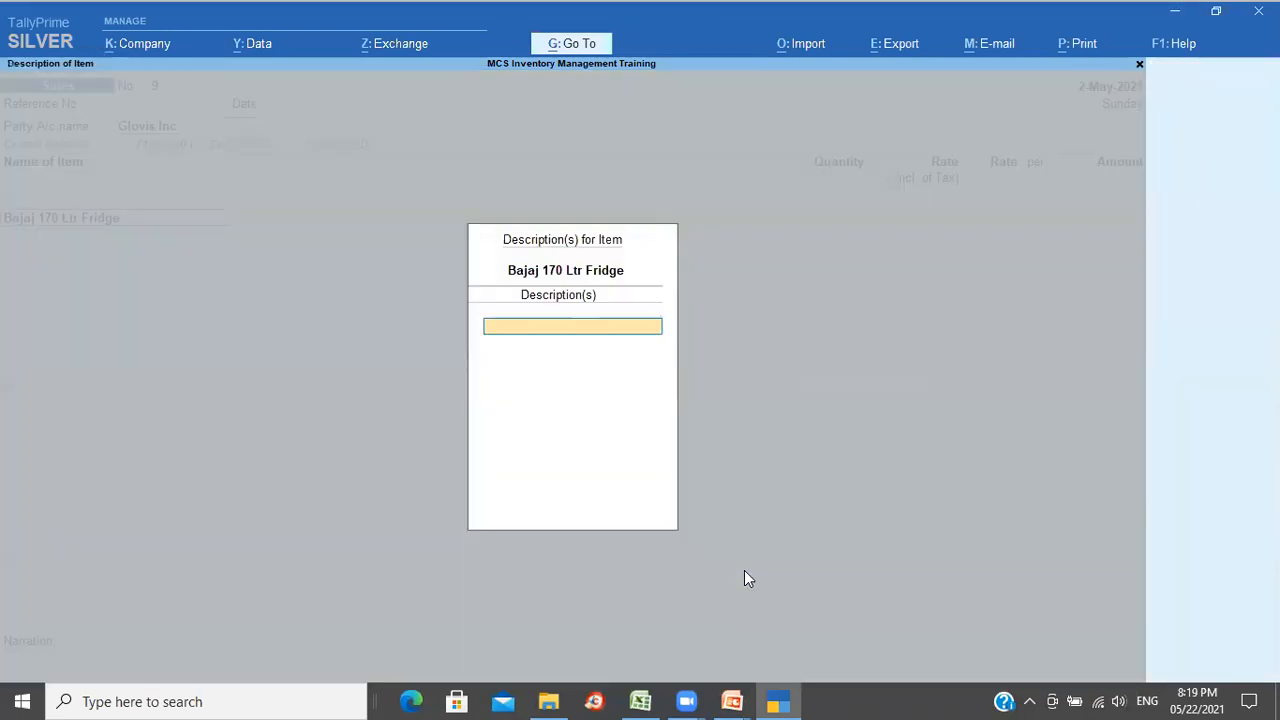
pyautogui.press('Return')
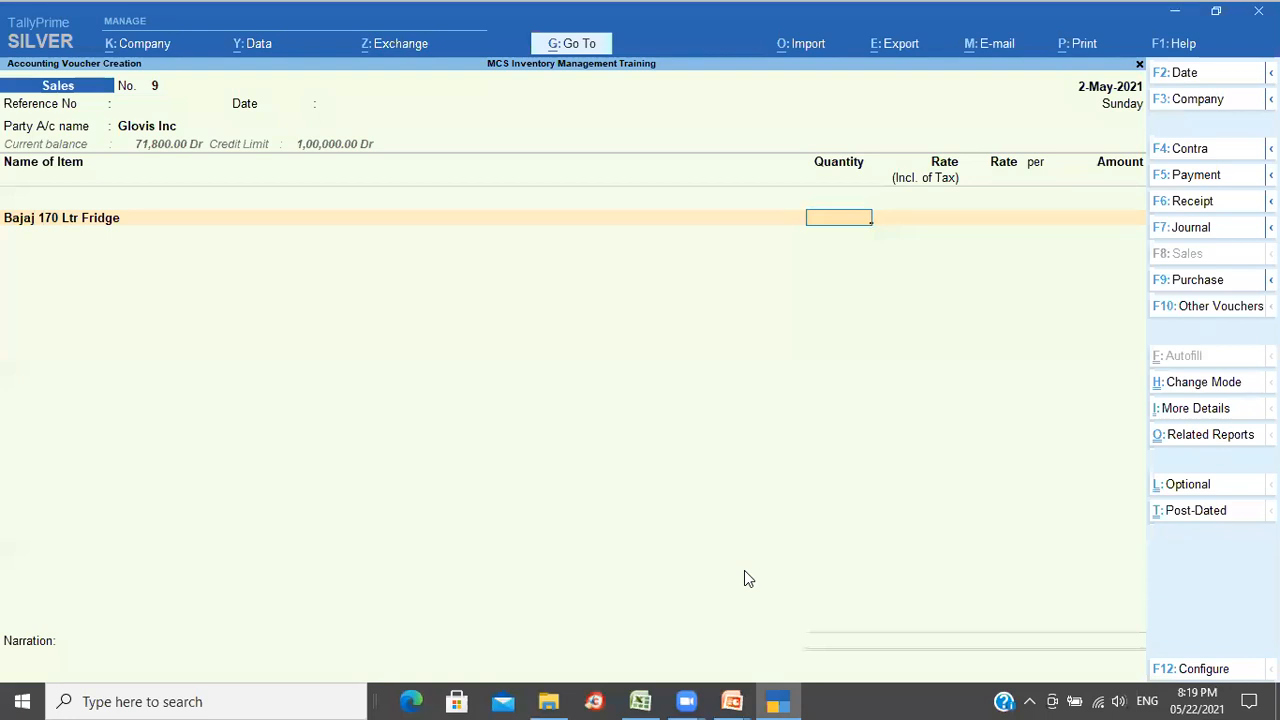
pyautogui.write('1')
pyautogui.press('Return')
pyautogui.press('Return')
pyautogui.press('BackSpace')
pyautogui.press('Return')
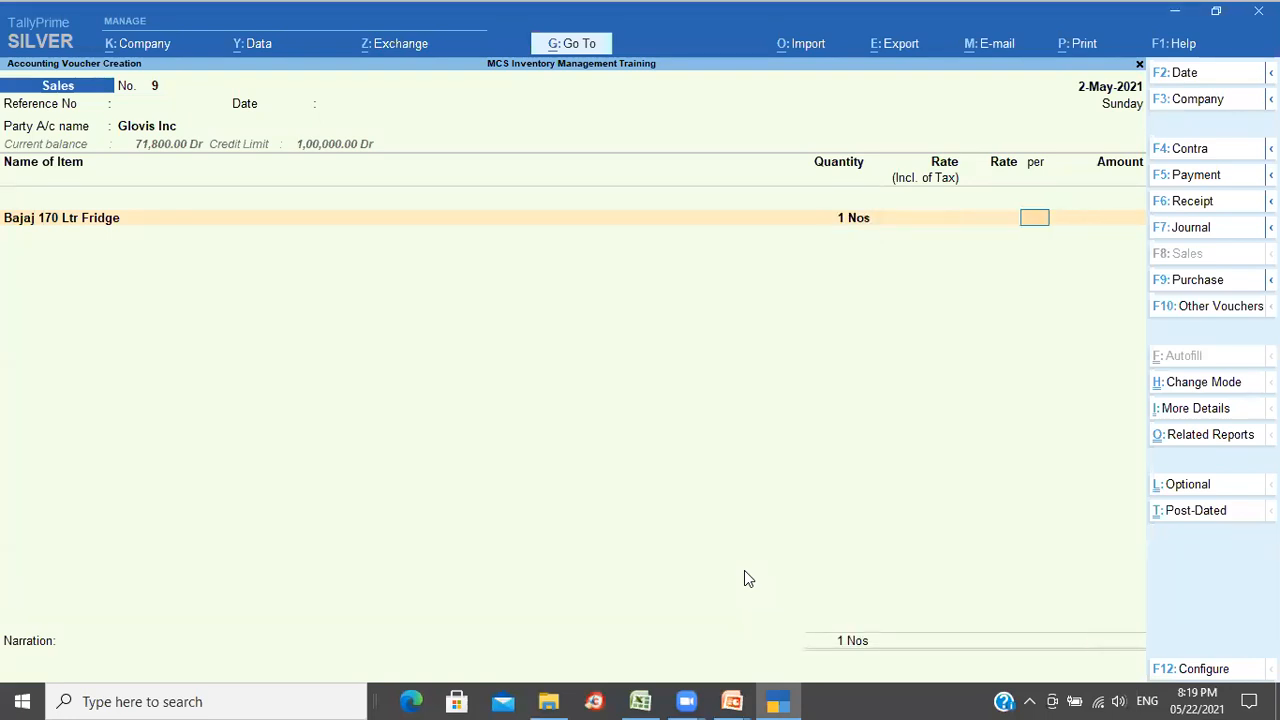
pyautogui.press('Return')
pyautogui.press('Return')
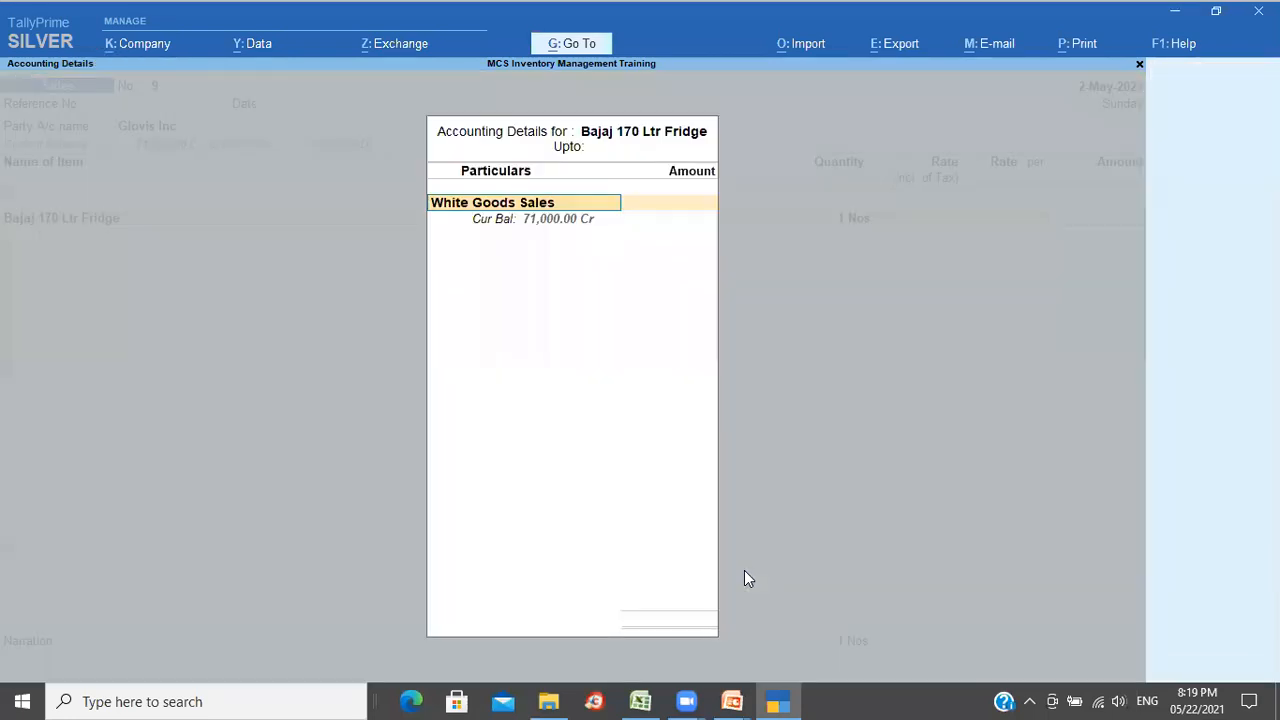
pyautogui.press('Return')
pyautogui.press('Return')
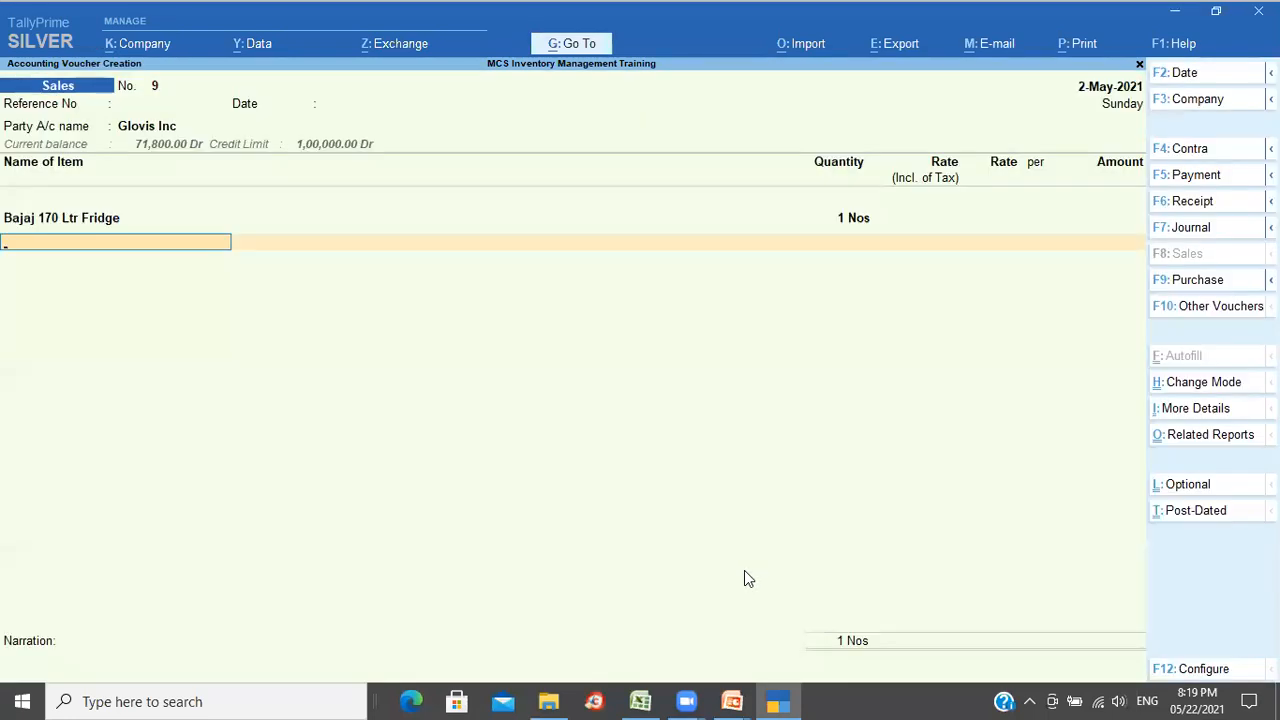
pyautogui.press('Return')
pyautogui.press('Return')
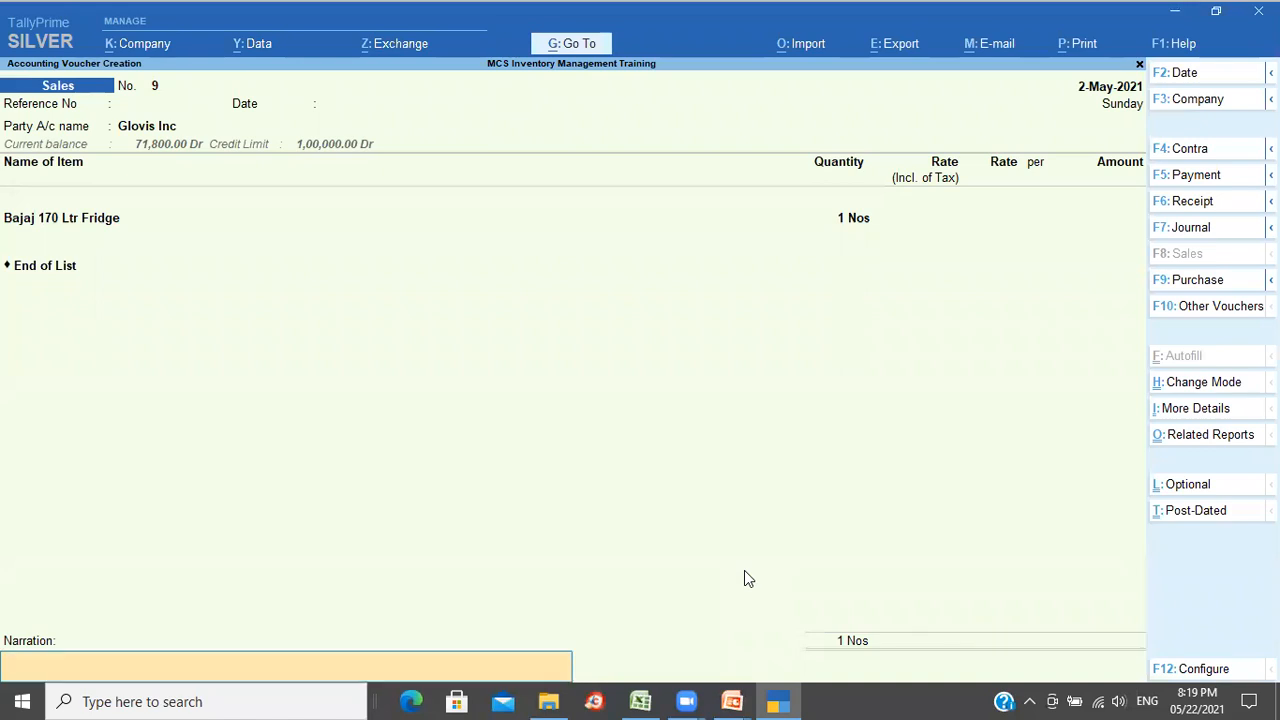
# Step: Enter narration 'Sent goods on returnable basis', save voucher 9, and reopen it for printing
pyautogui.write('Sent go')
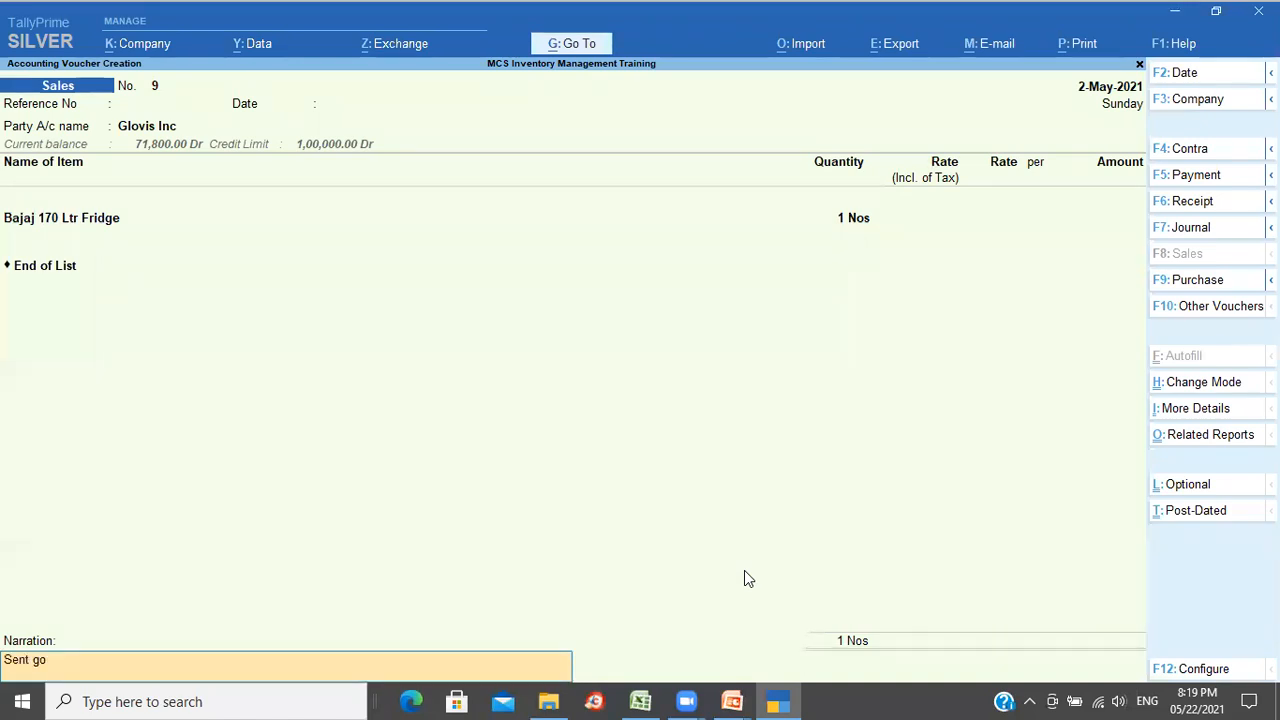
pyautogui.write('ods on returnable basis.')
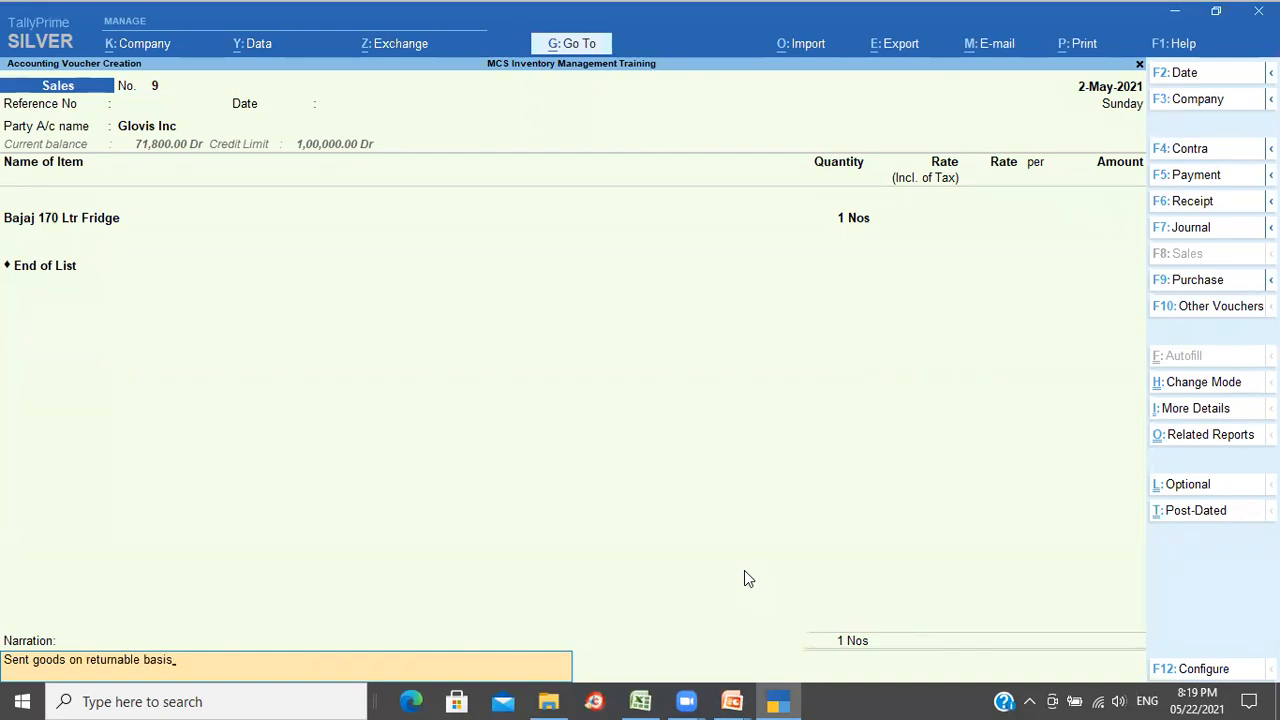
pyautogui.press('Return')
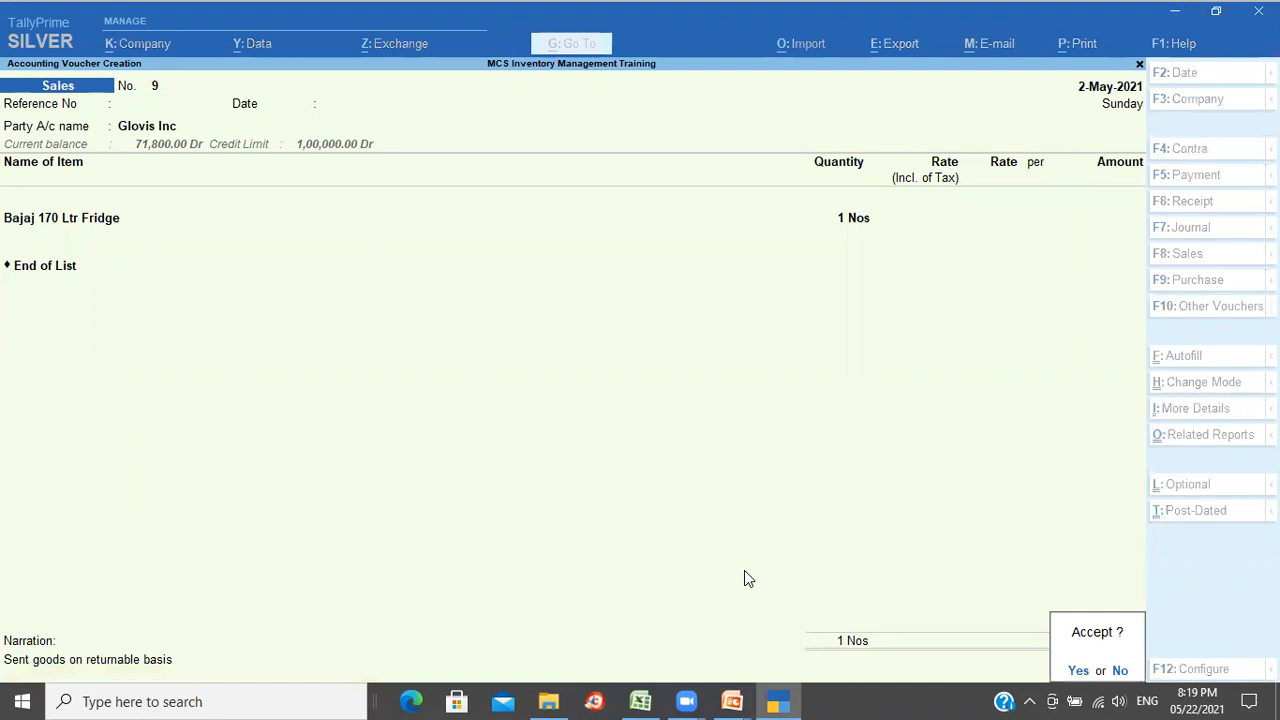
pyautogui.press('Return')
pyautogui.press('pageup')
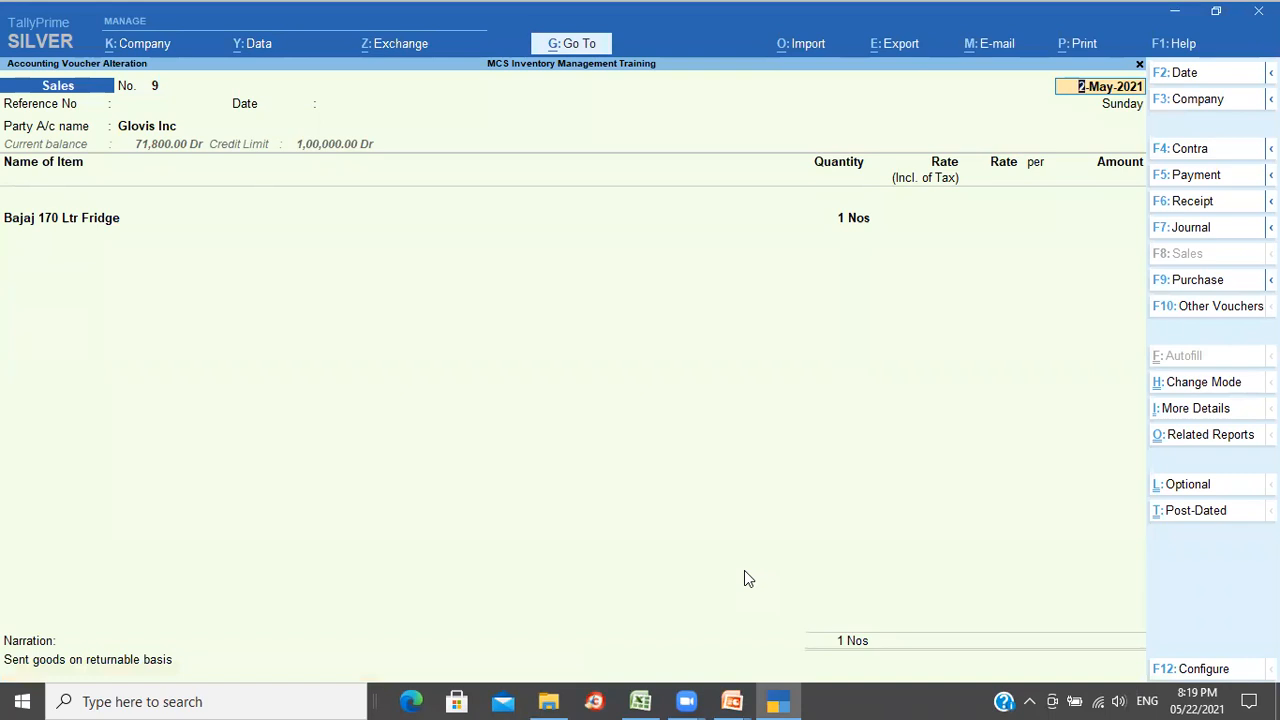
pyautogui.hotkey('ctrl', 'p')
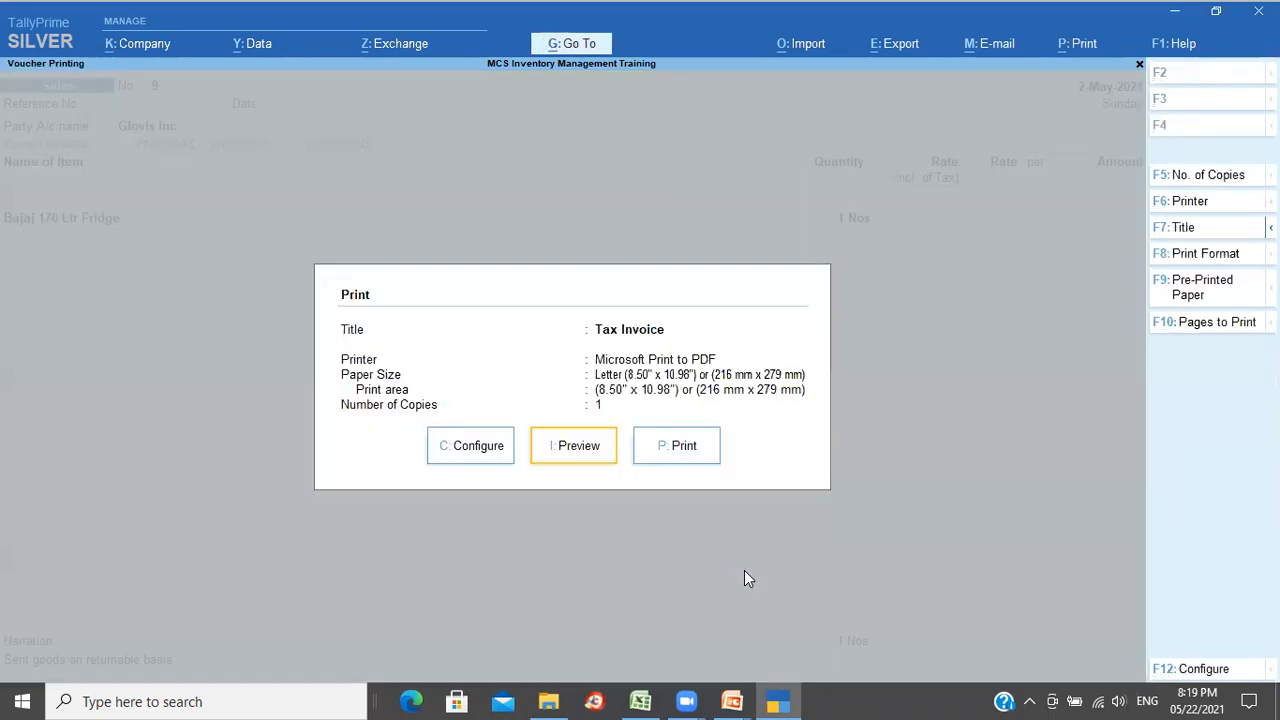
pyautogui.click(554, 466)
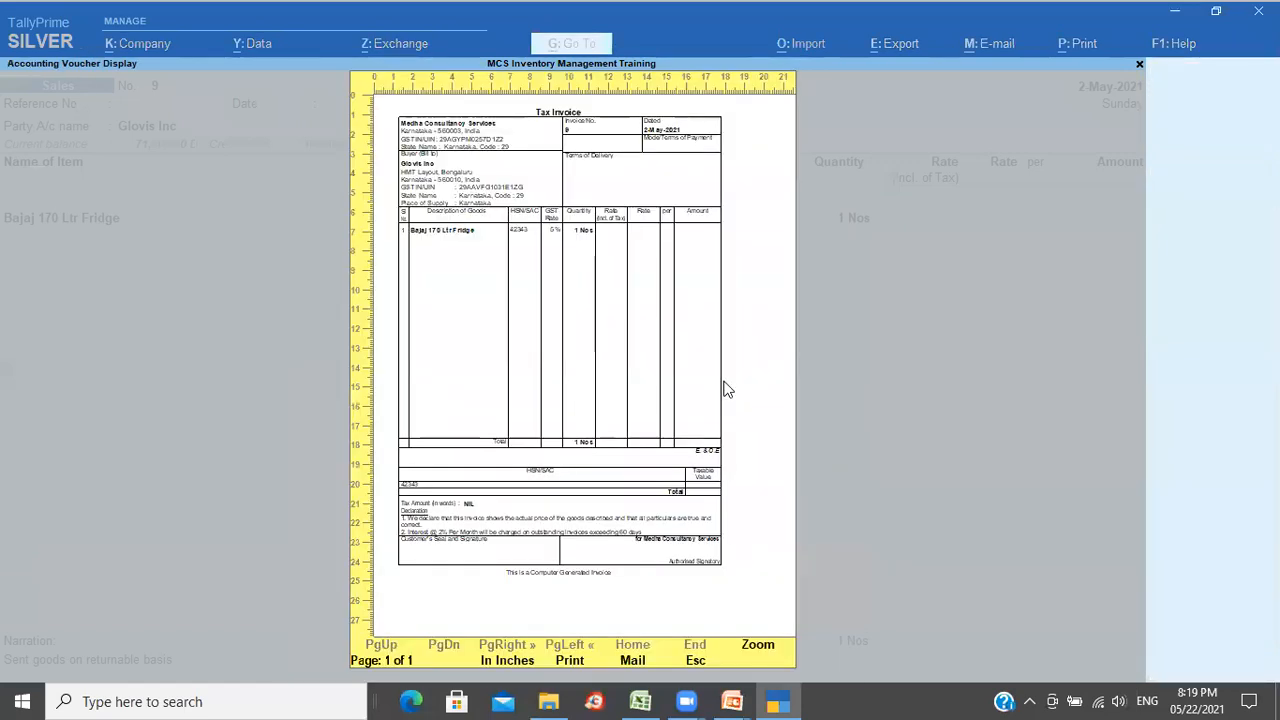
pyautogui.click(684, 338)
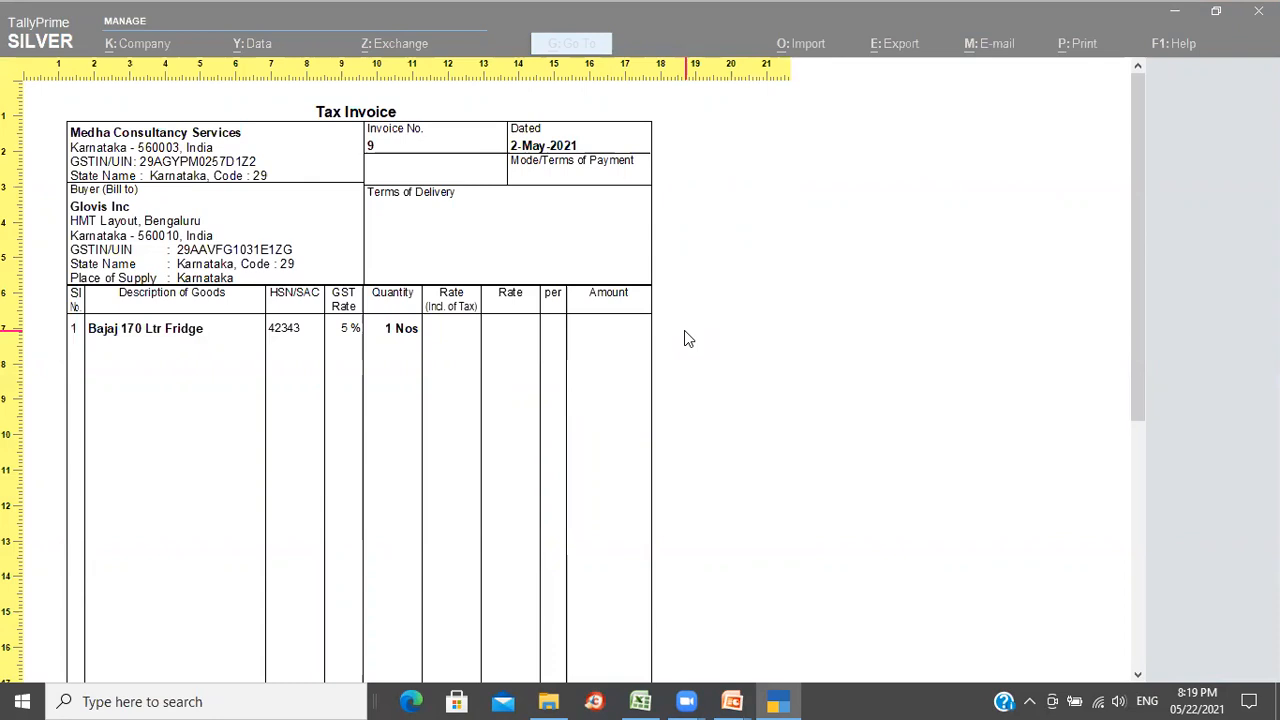
pyautogui.scroll(-5, 684, 338)
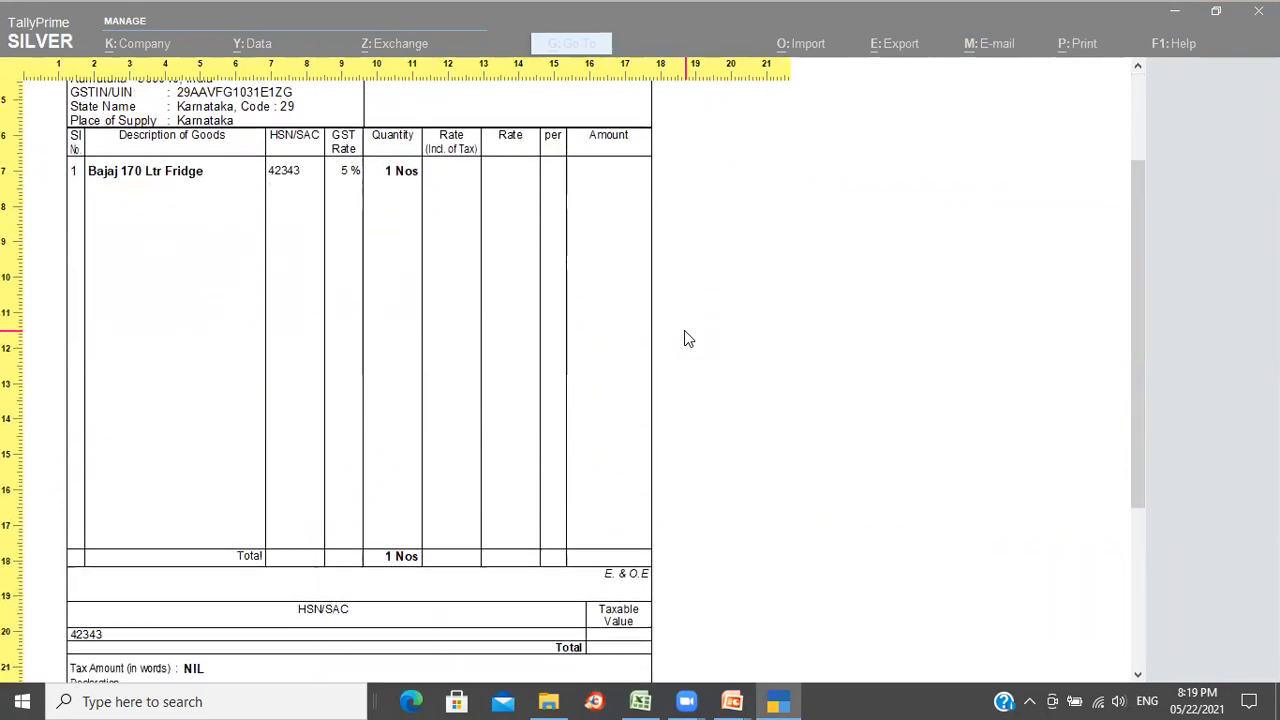
pyautogui.scroll(-6, 687, 338)
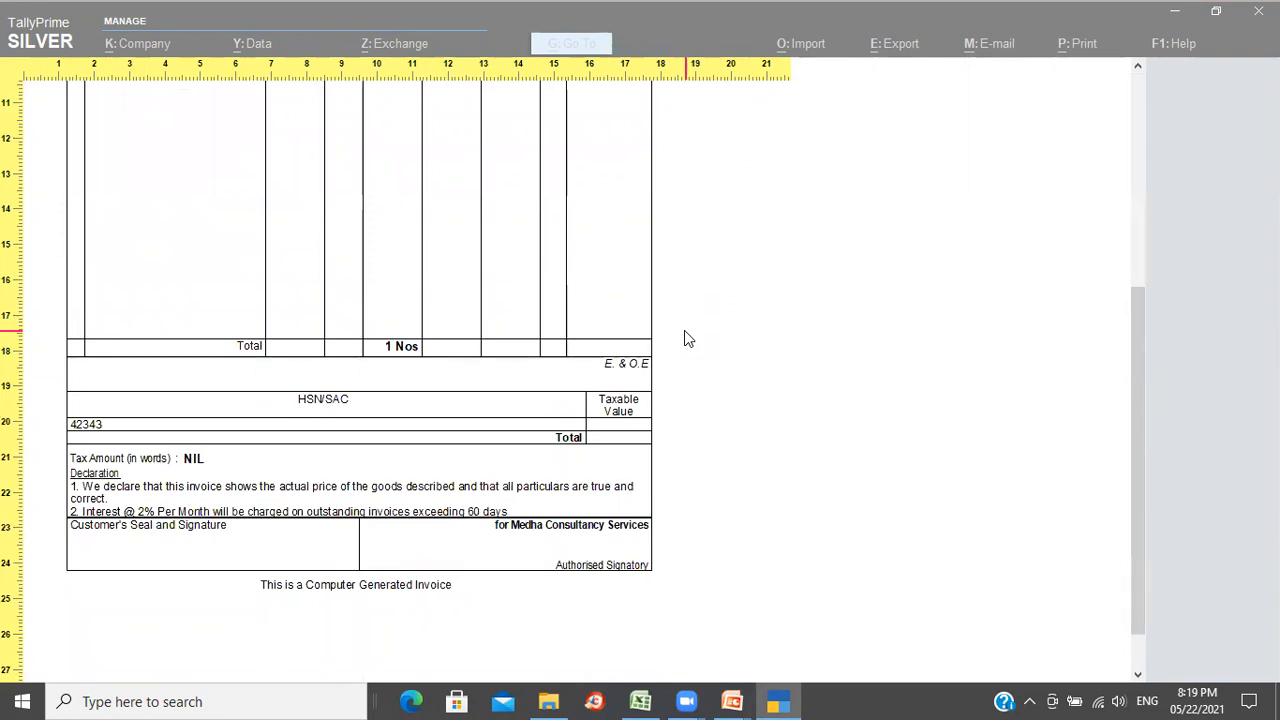
pyautogui.scroll(9, 684, 338)
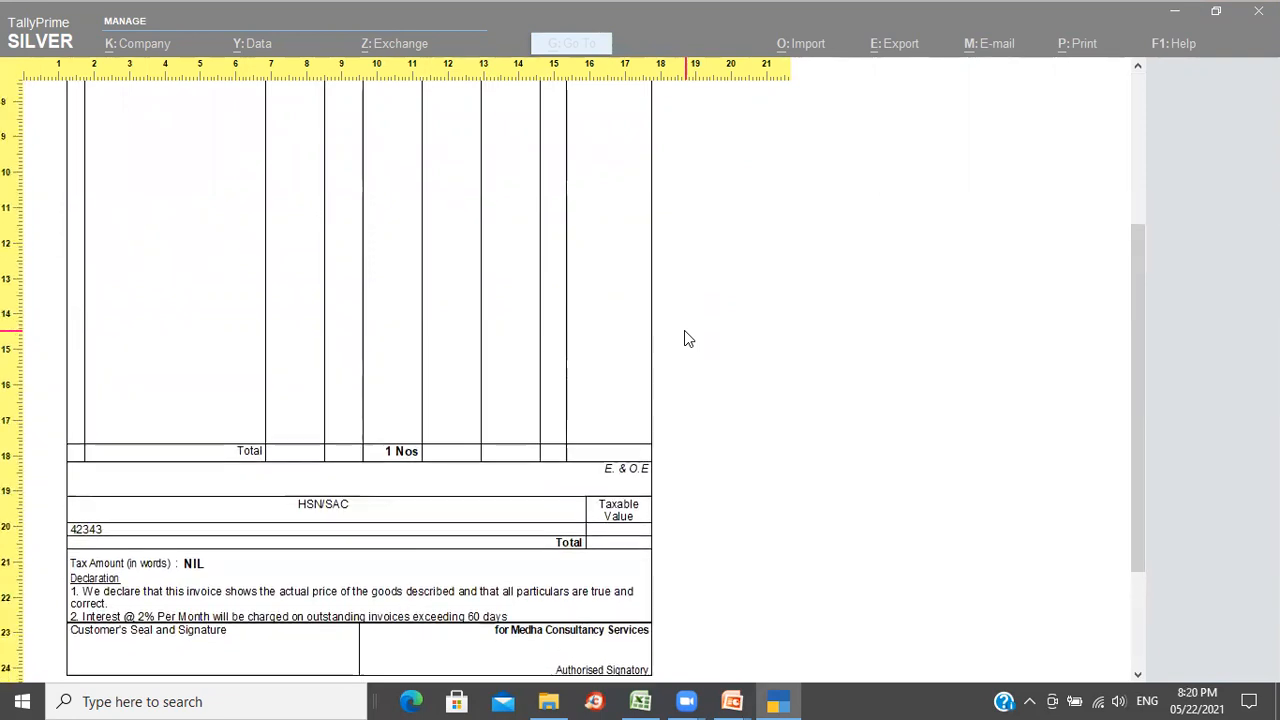
pyautogui.scroll(2, 684, 338)
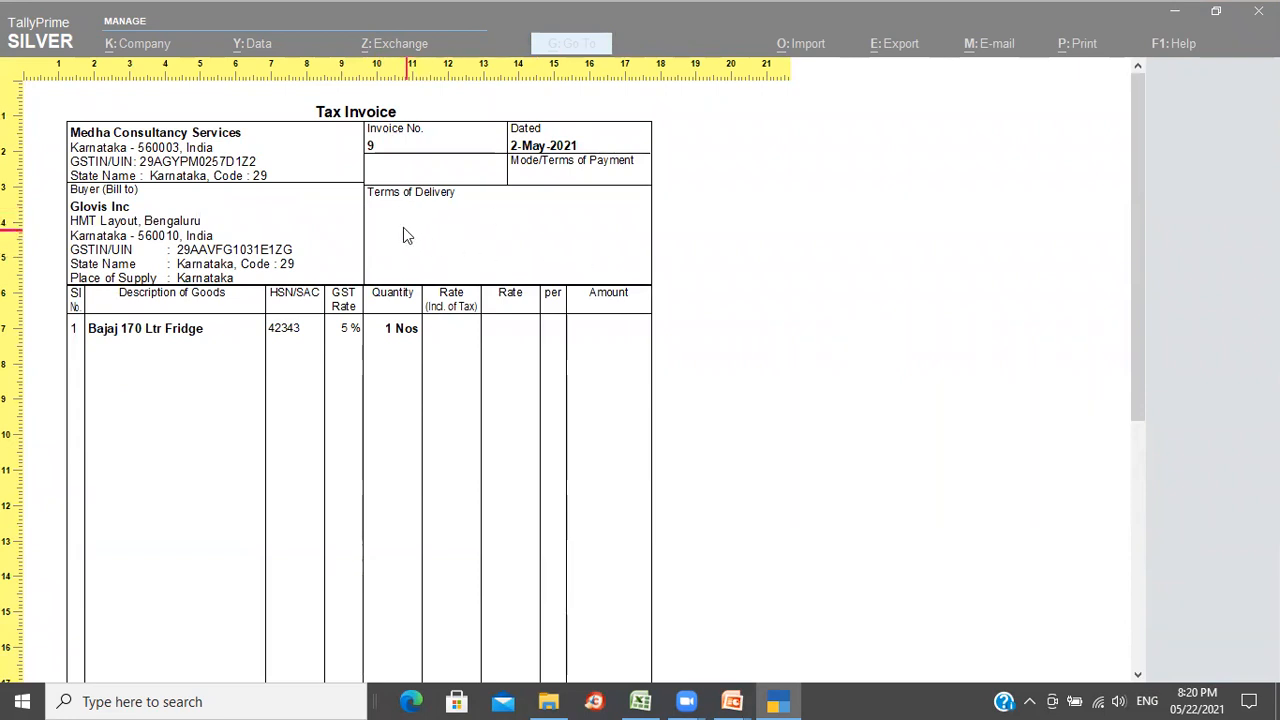
pyautogui.press('Escape')
# Step: Close the preview and step through voucher 9's header and empty dispatch details
pyautogui.press('Escape')
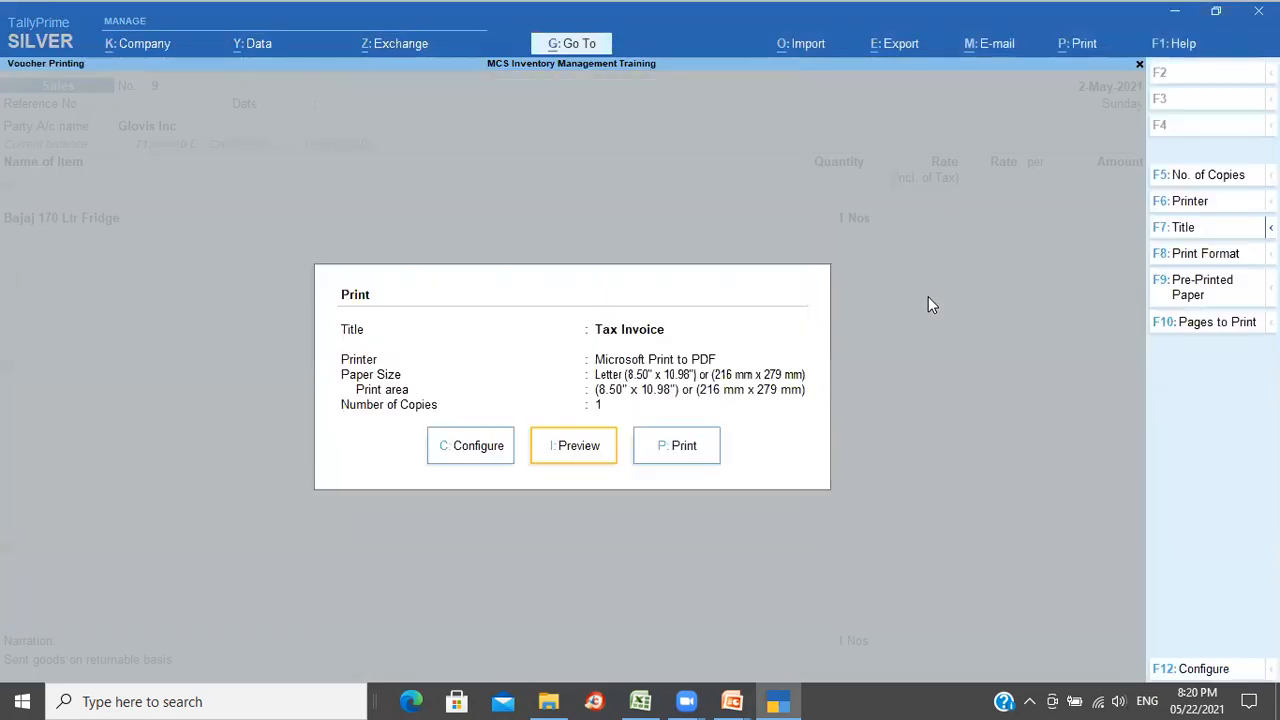
pyautogui.press('Escape')
pyautogui.press('Return')
pyautogui.press('Return')
pyautogui.press('Return')
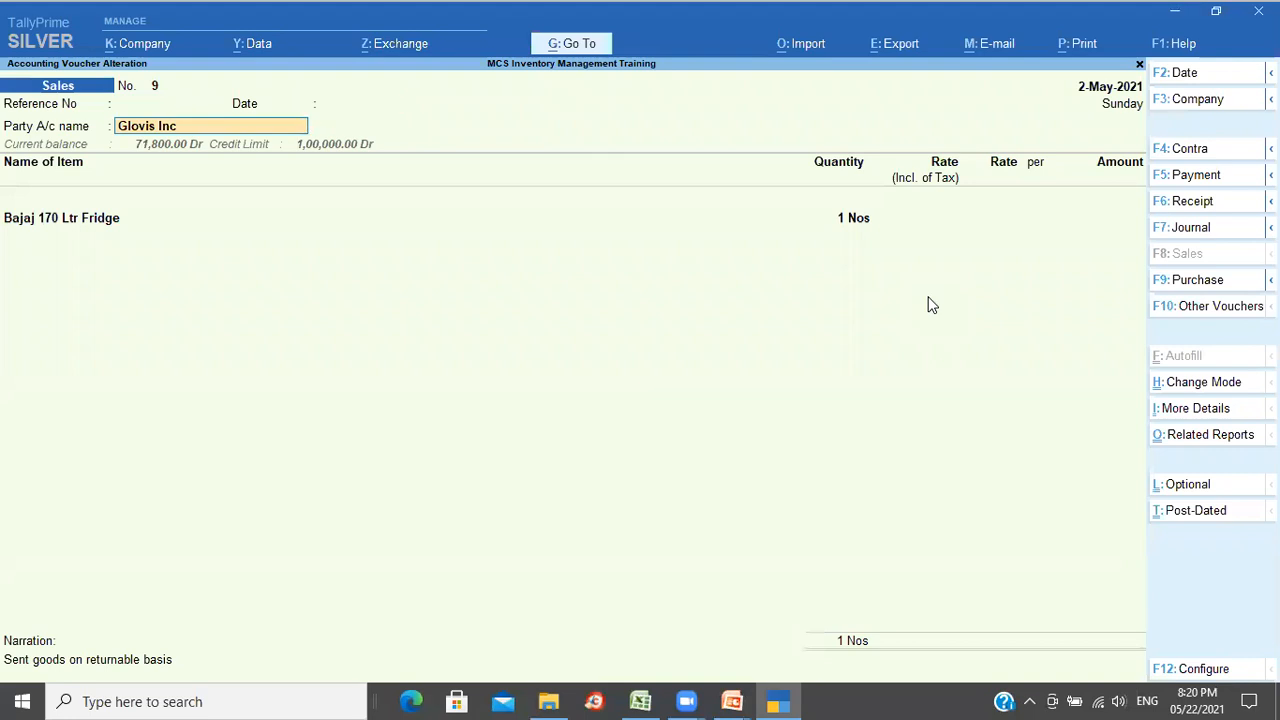
pyautogui.press('Return')
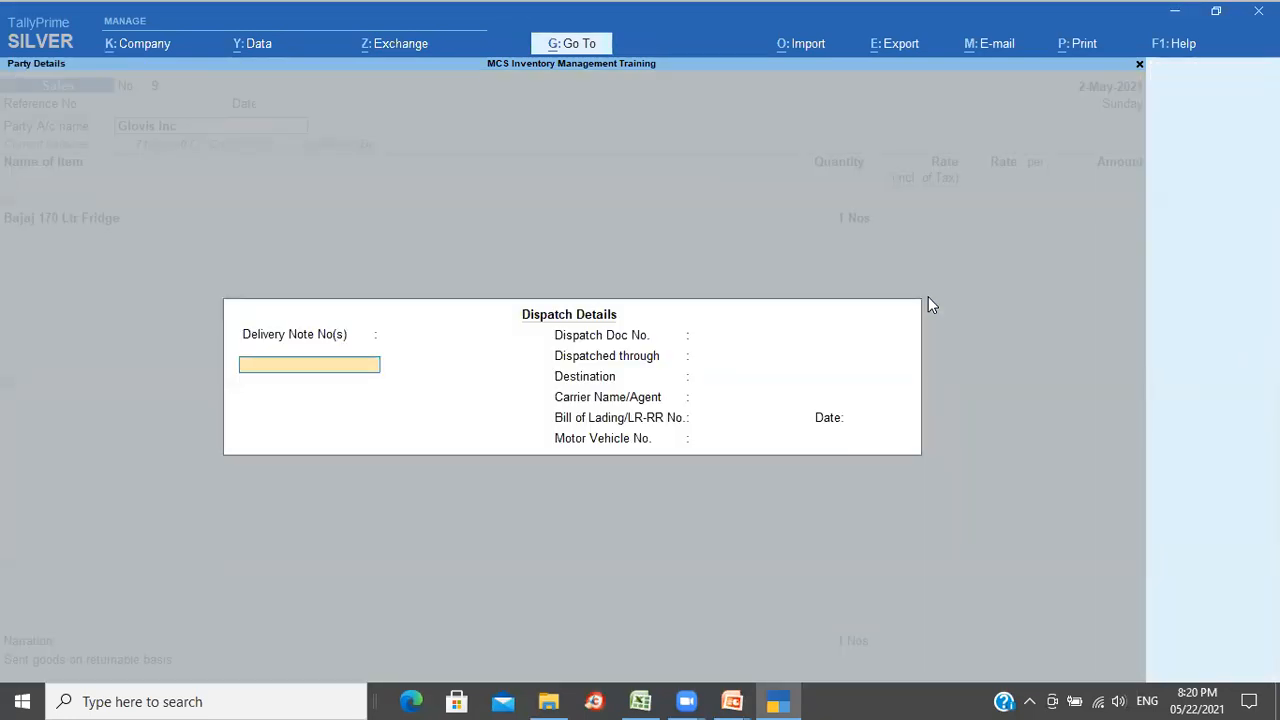
pyautogui.press('Return')
pyautogui.press('Return')
pyautogui.press('Return')
pyautogui.press('Return')
pyautogui.press('Return')
pyautogui.press('Return')
pyautogui.press('Return')
pyautogui.press('Return')
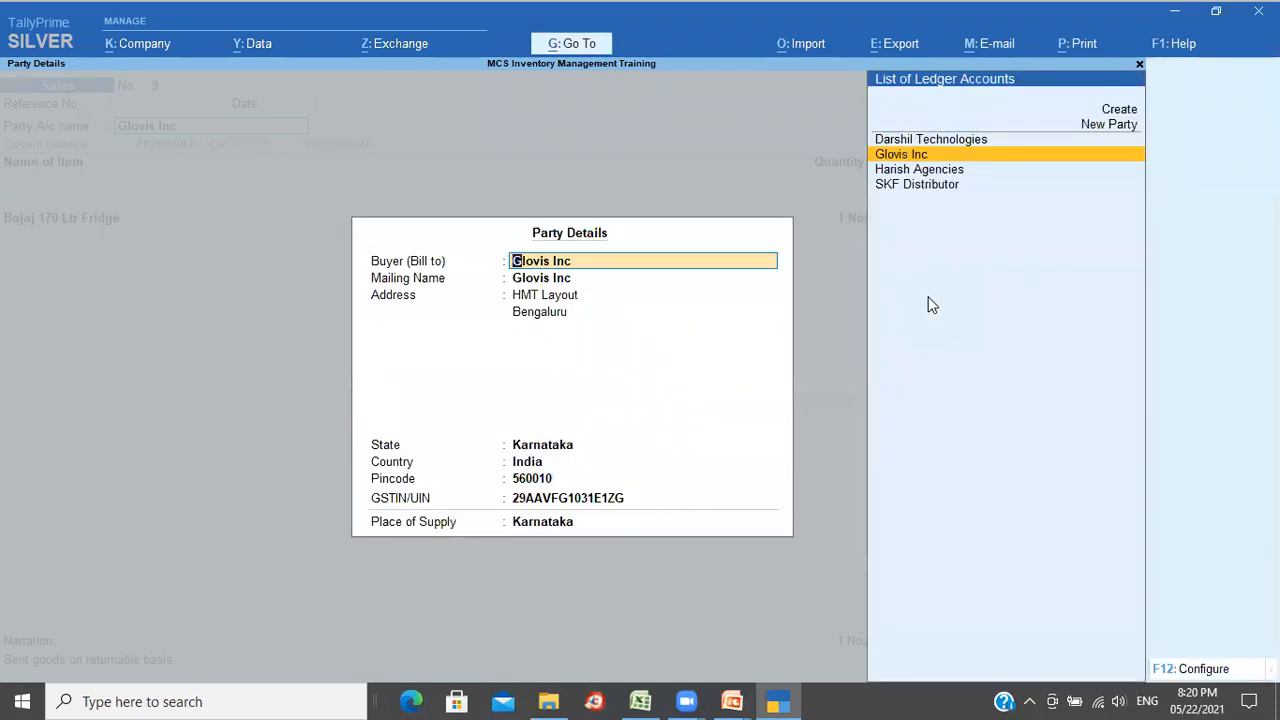
pyautogui.hotkey('ctrl', 'a')
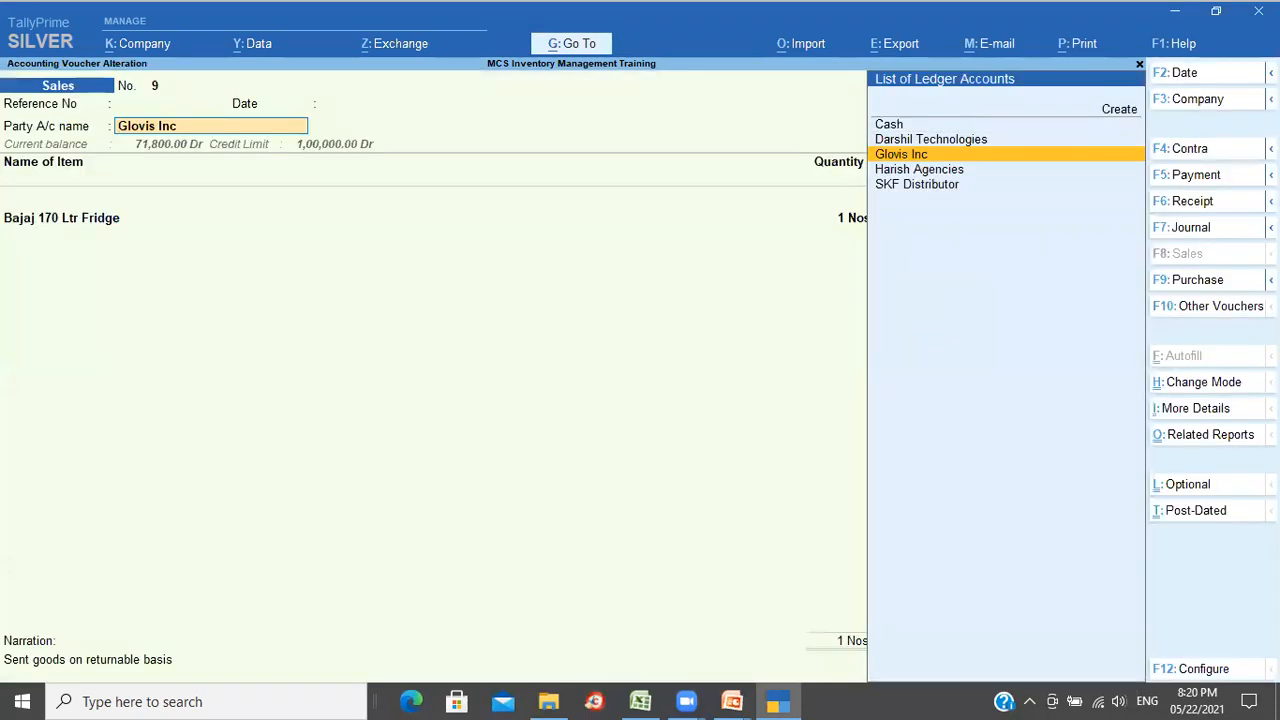
# Step: Review the F12 voucher configuration unchanged, skip the empty dispatch details, and open More Details
pyautogui.press('F12')
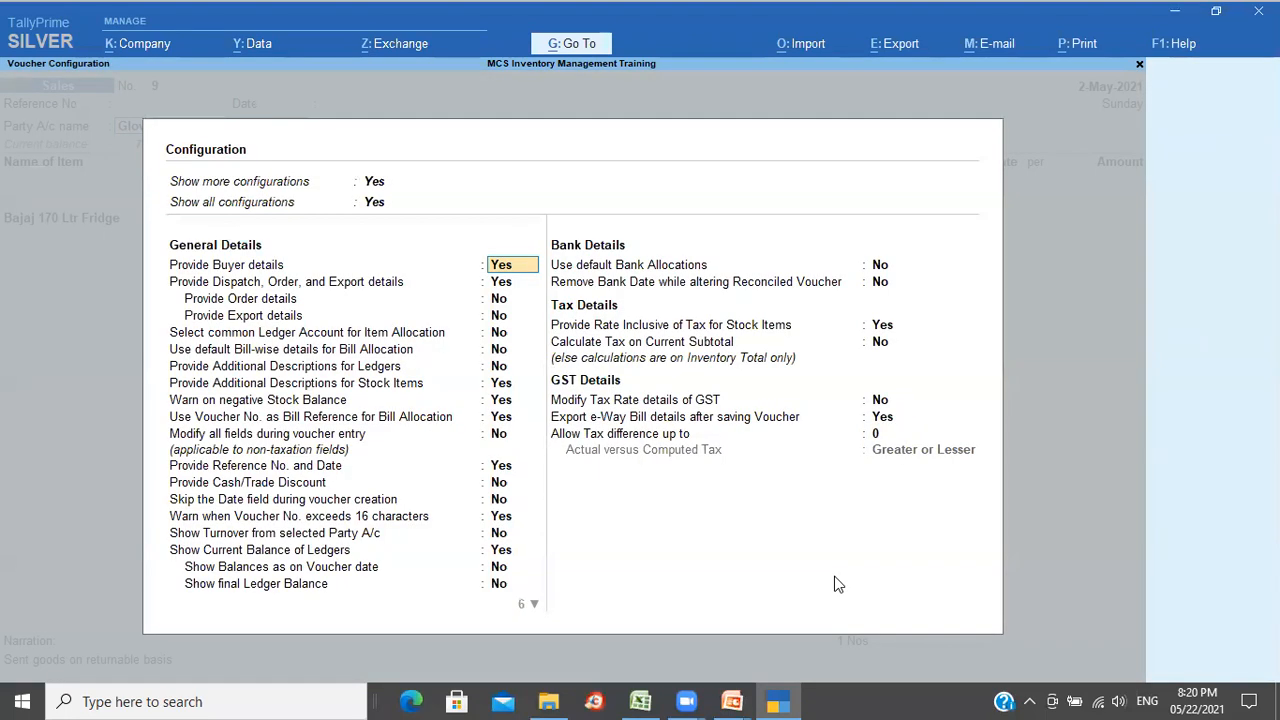
pyautogui.press('Return')
pyautogui.press('Return')
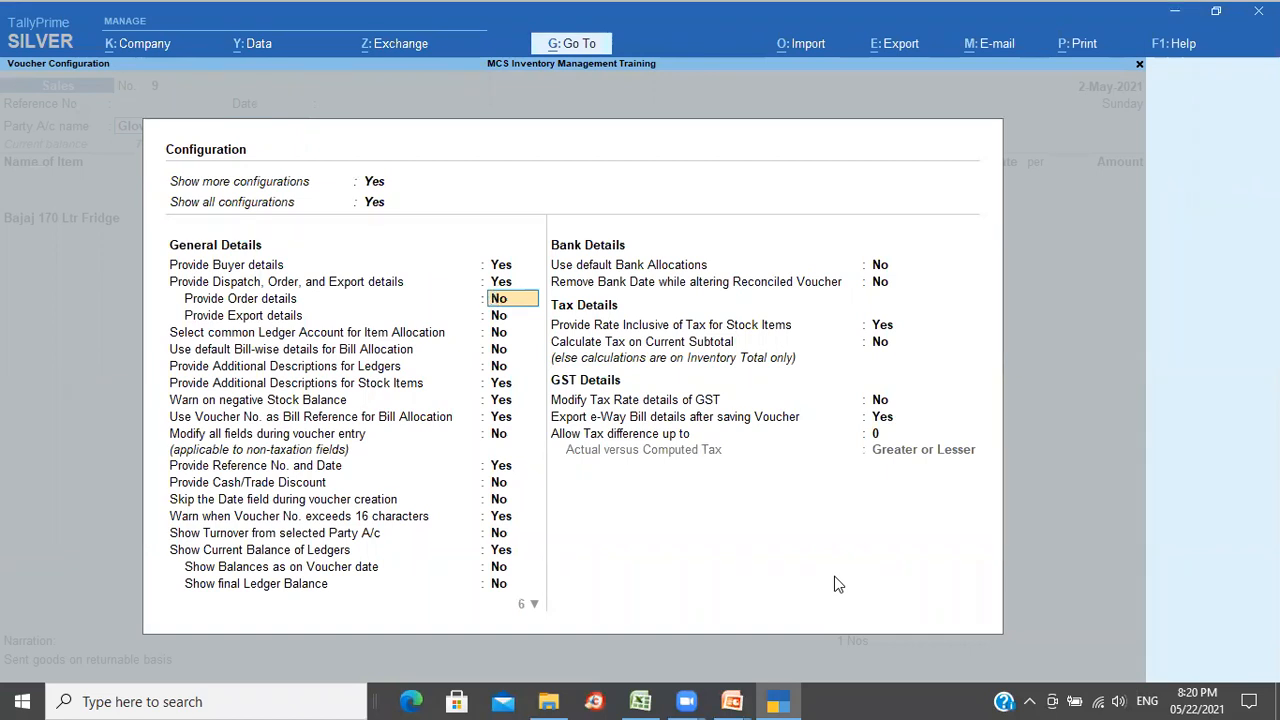
pyautogui.press('Return')
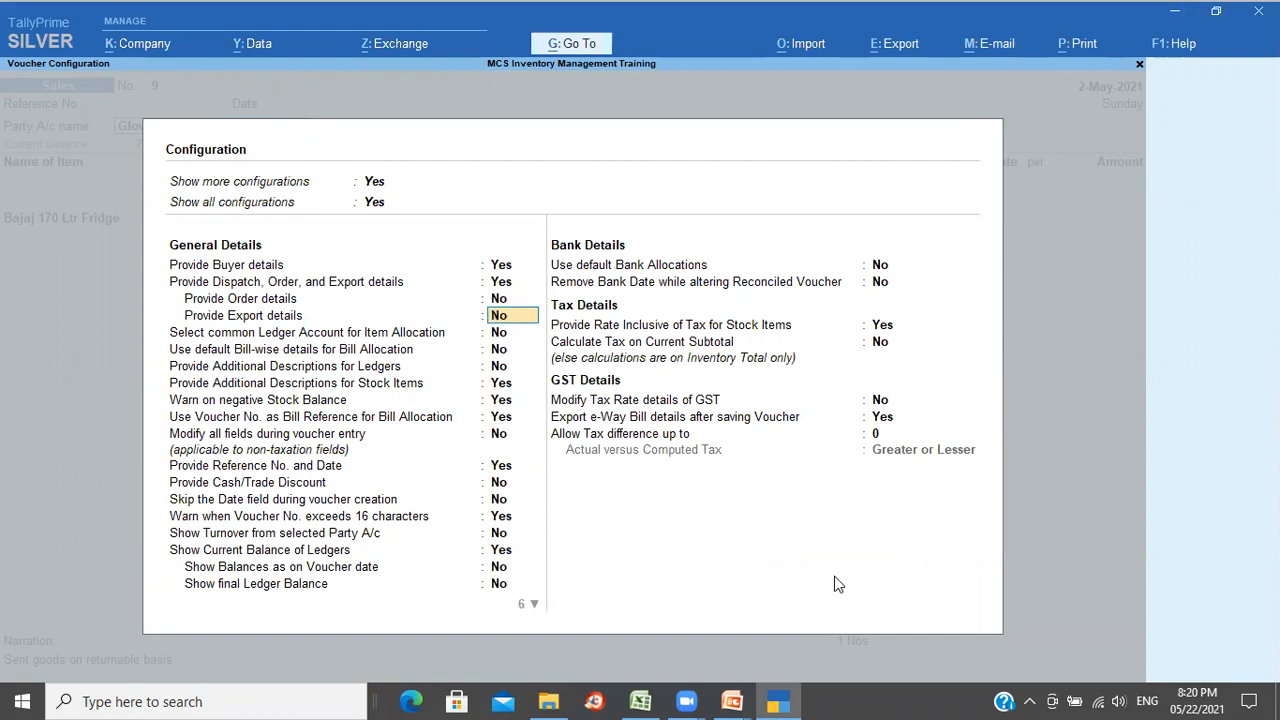
pyautogui.press('Return')
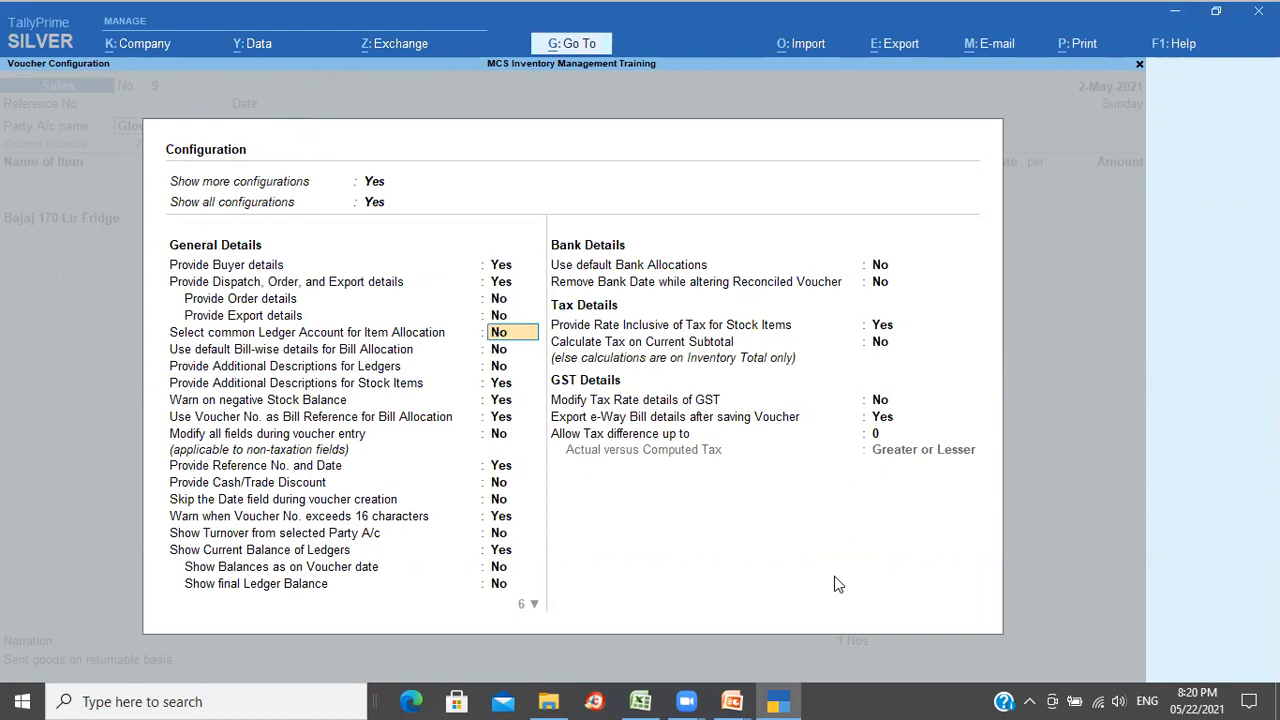
pyautogui.hotkey('ctrl', 'a')
pyautogui.press('Return')
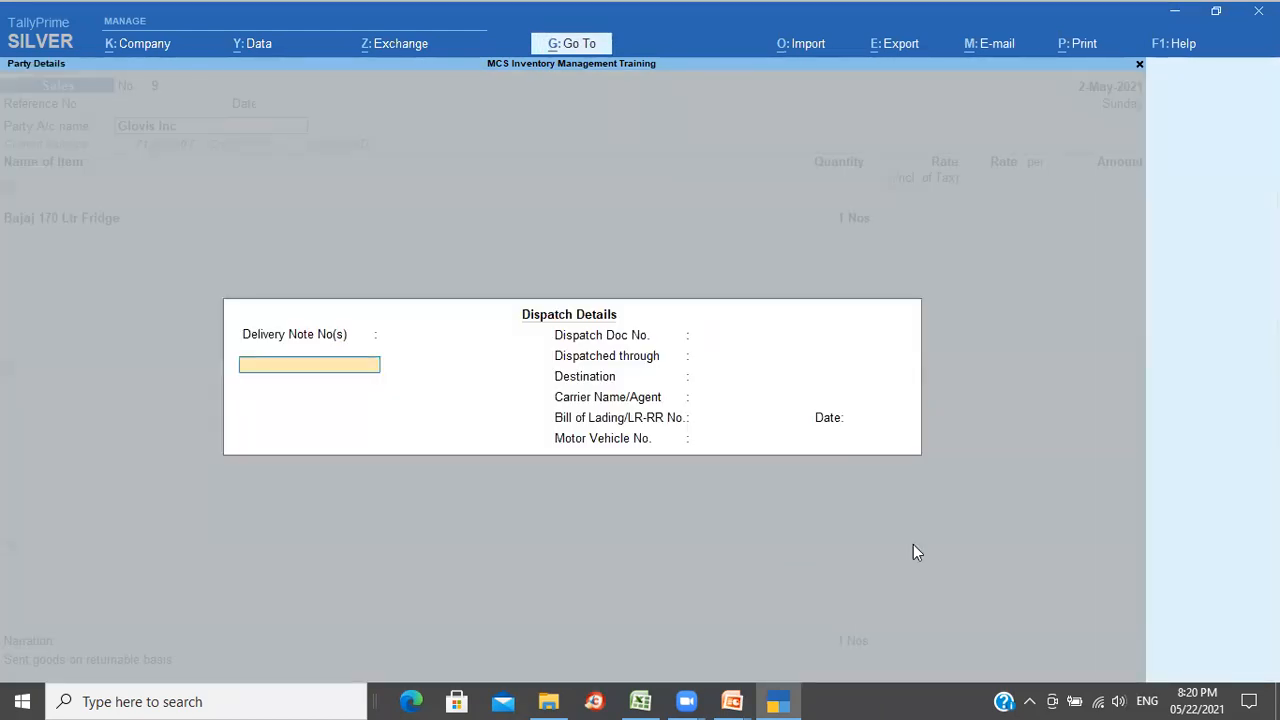
pyautogui.press('Escape')
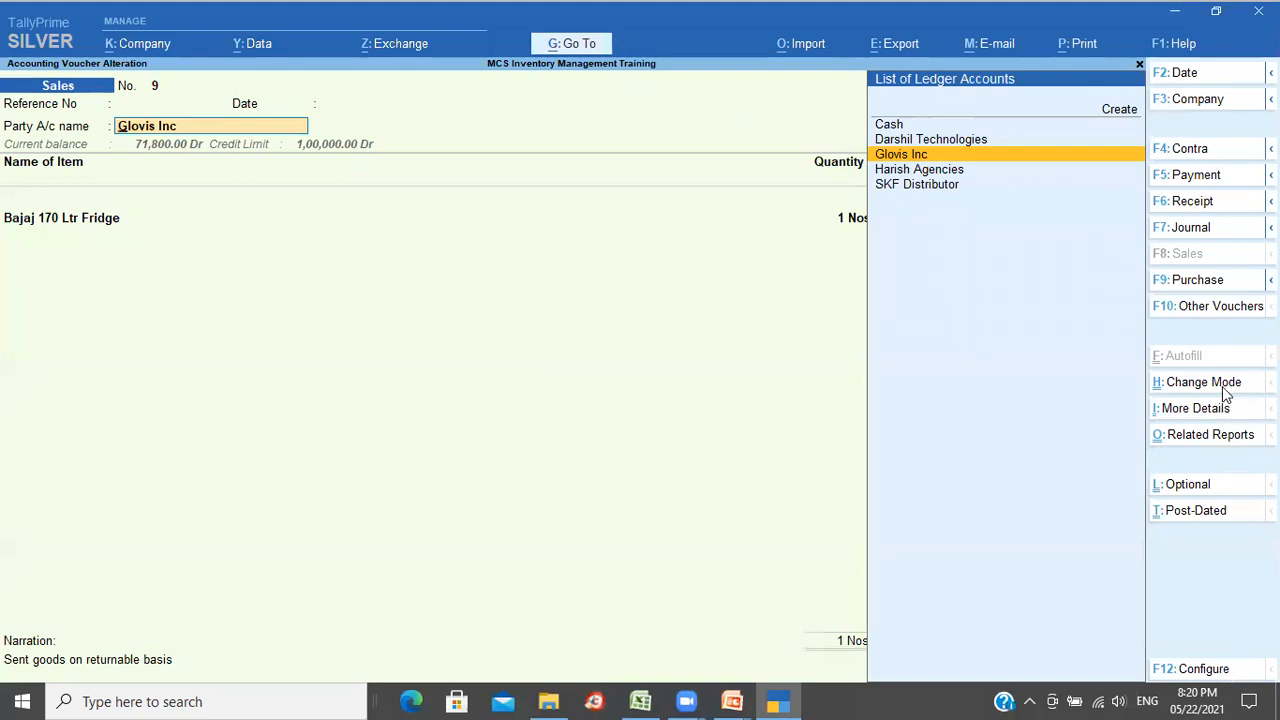
pyautogui.click(1196, 408)
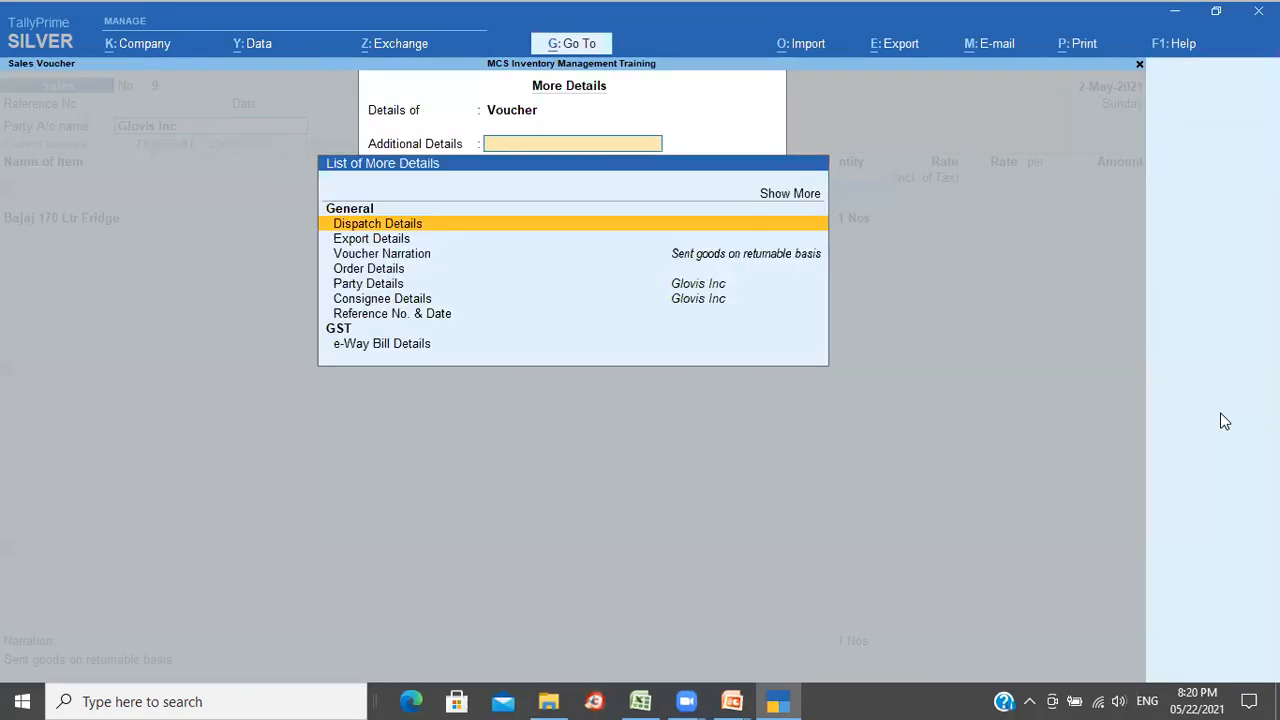
# Step: Expand More Details to show every type, check Effective Date 2-5-2021, and close the list
pyautogui.press('Down')
pyautogui.press('Down')
pyautogui.press('Down')
pyautogui.press('Down')
pyautogui.press('Down')
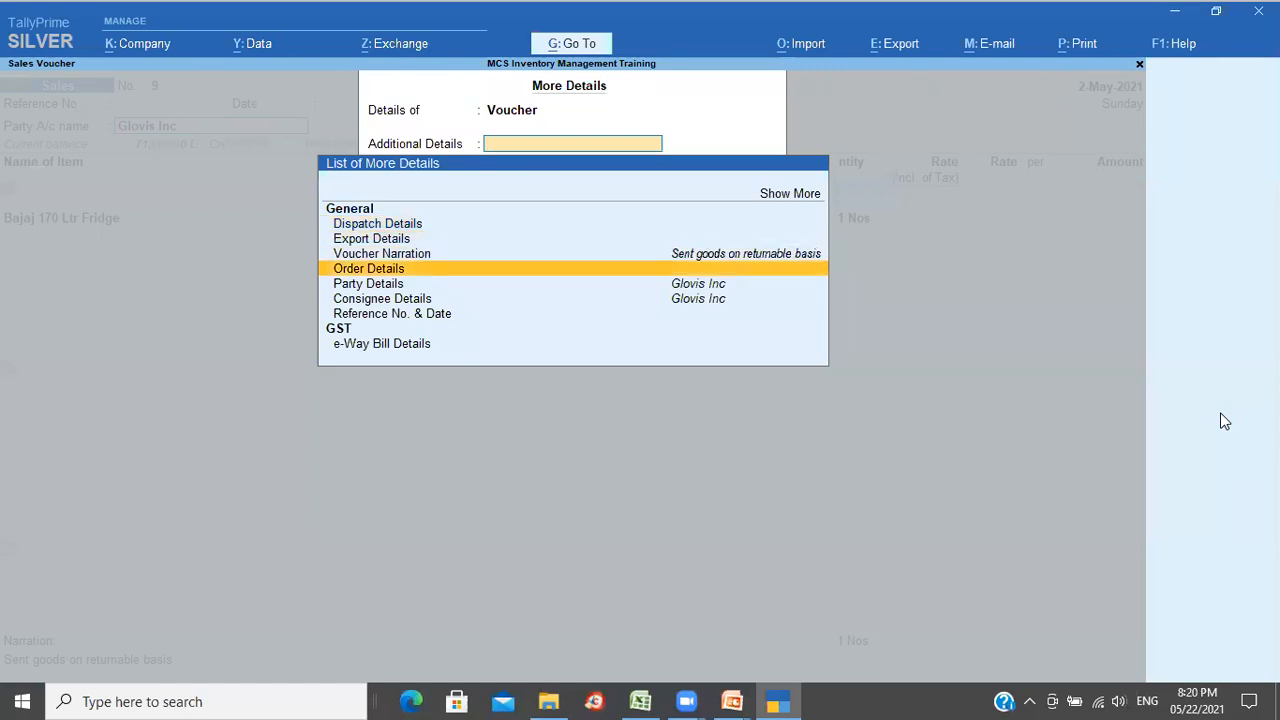
pyautogui.press('Up')
pyautogui.press('Up')
pyautogui.press('Up')
pyautogui.press('Up')
pyautogui.press('Up')
pyautogui.press('Up')
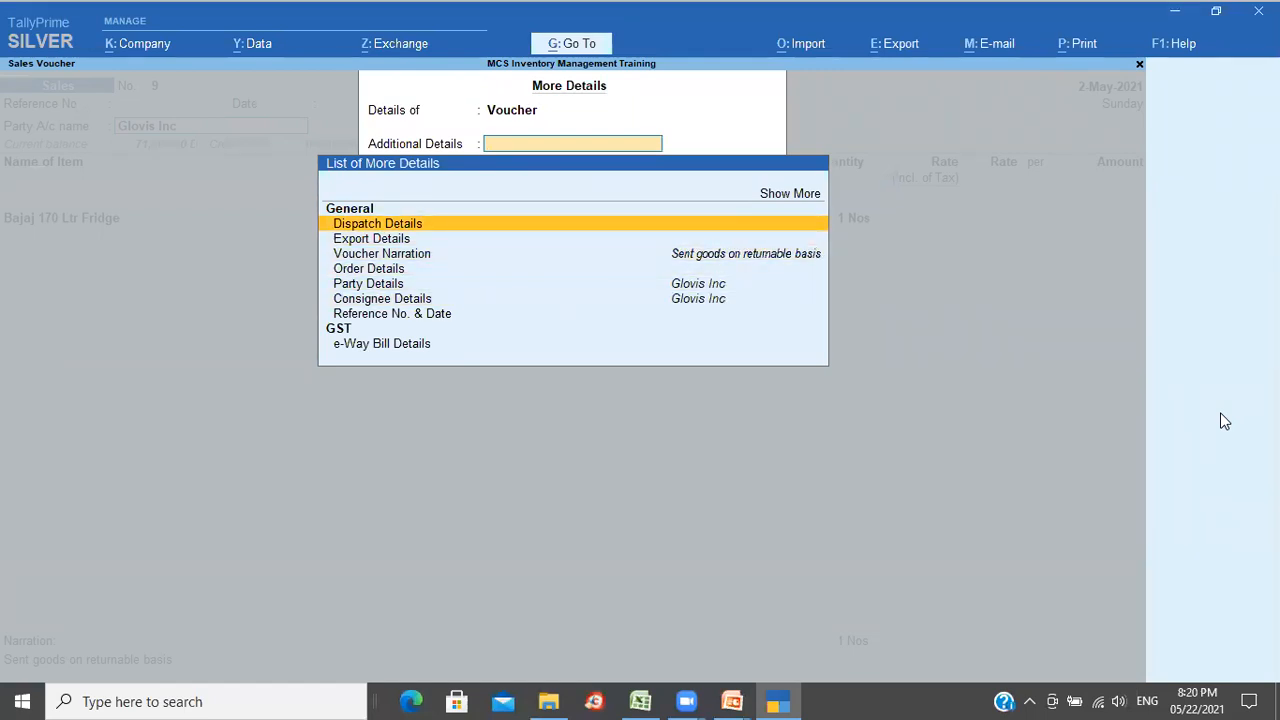
pyautogui.press('Up')
pyautogui.press('Return')
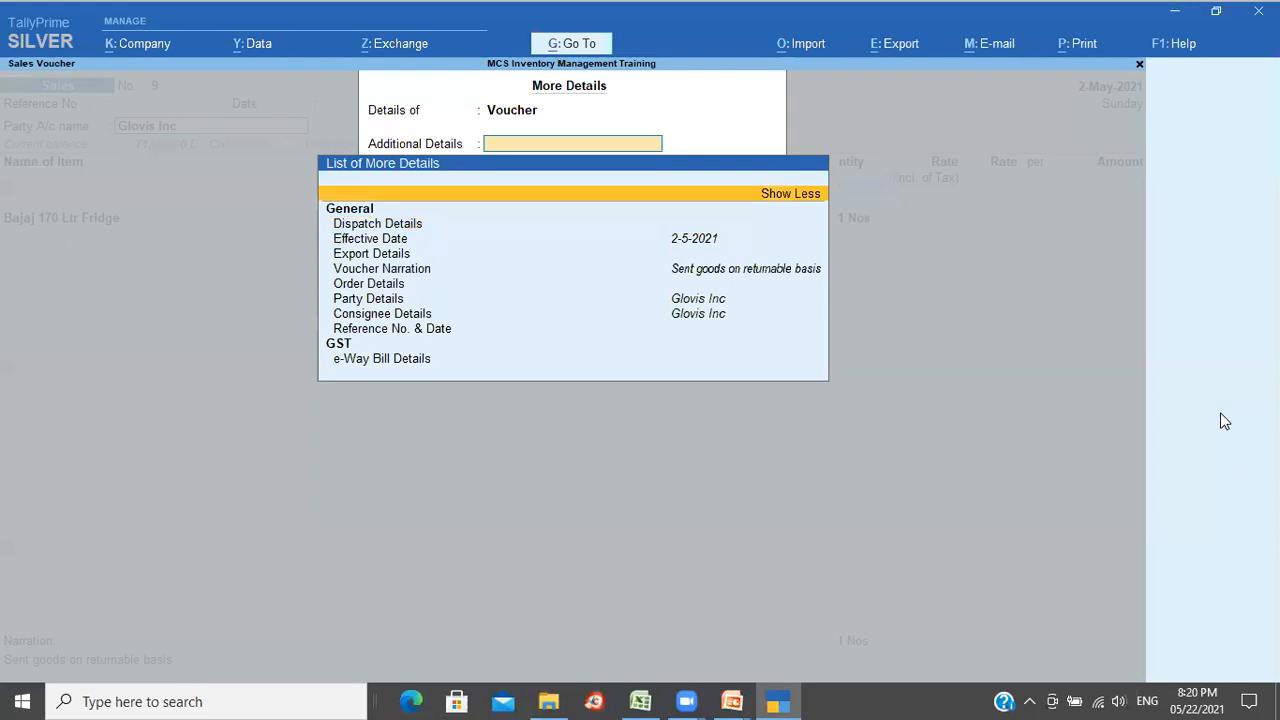
pyautogui.press('Down')
pyautogui.press('Down')
pyautogui.press('Down')
pyautogui.press('Down')
pyautogui.press('Down')
pyautogui.press('Down')
pyautogui.press('Down')
pyautogui.press('Down')
pyautogui.press('Down')
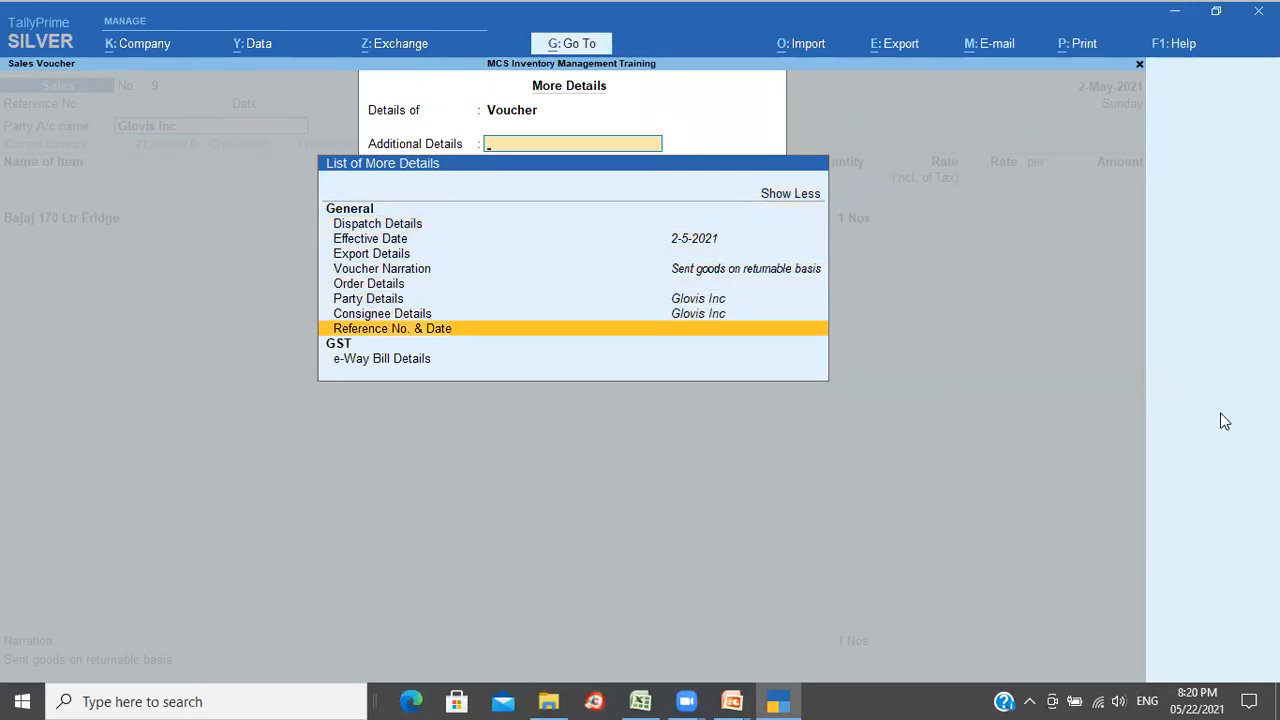
pyautogui.press('Escape')
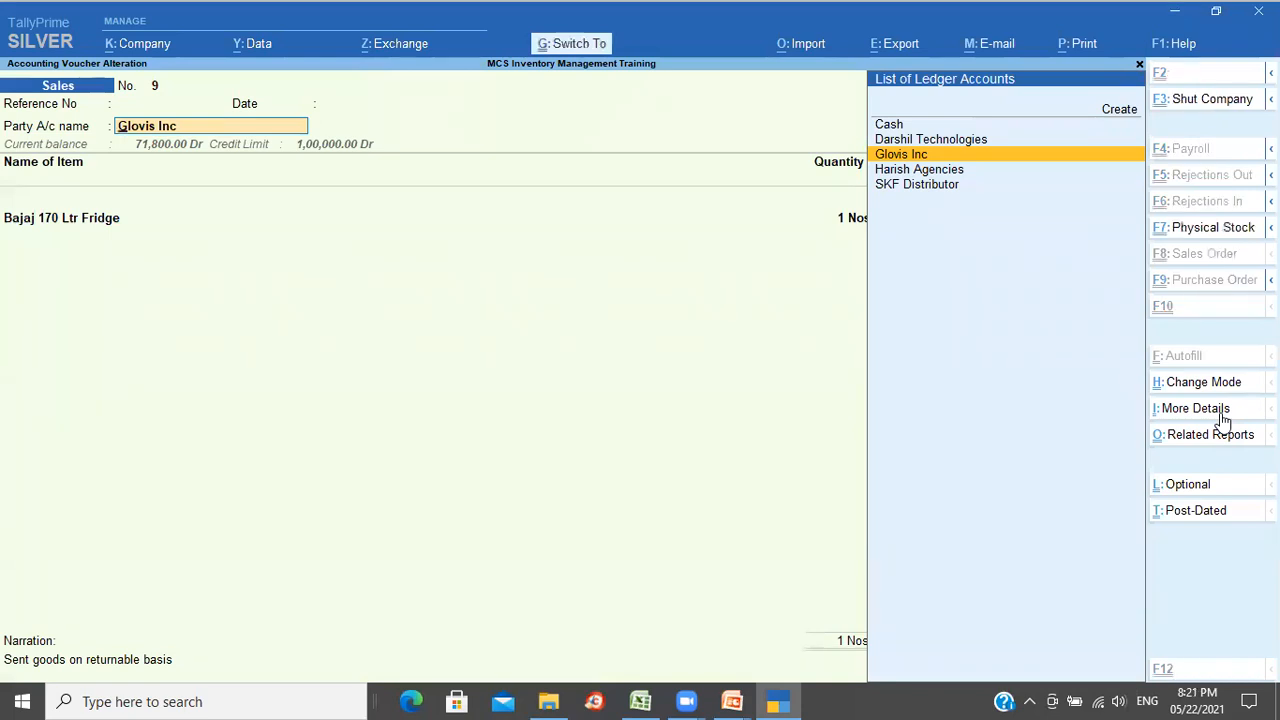
pyautogui.hotkey('ctrl', 'p')
# Step: Confirm Show Terms of Payment and Delivery is Yes in print configuration, then return to voucher 9
pyautogui.write('c')
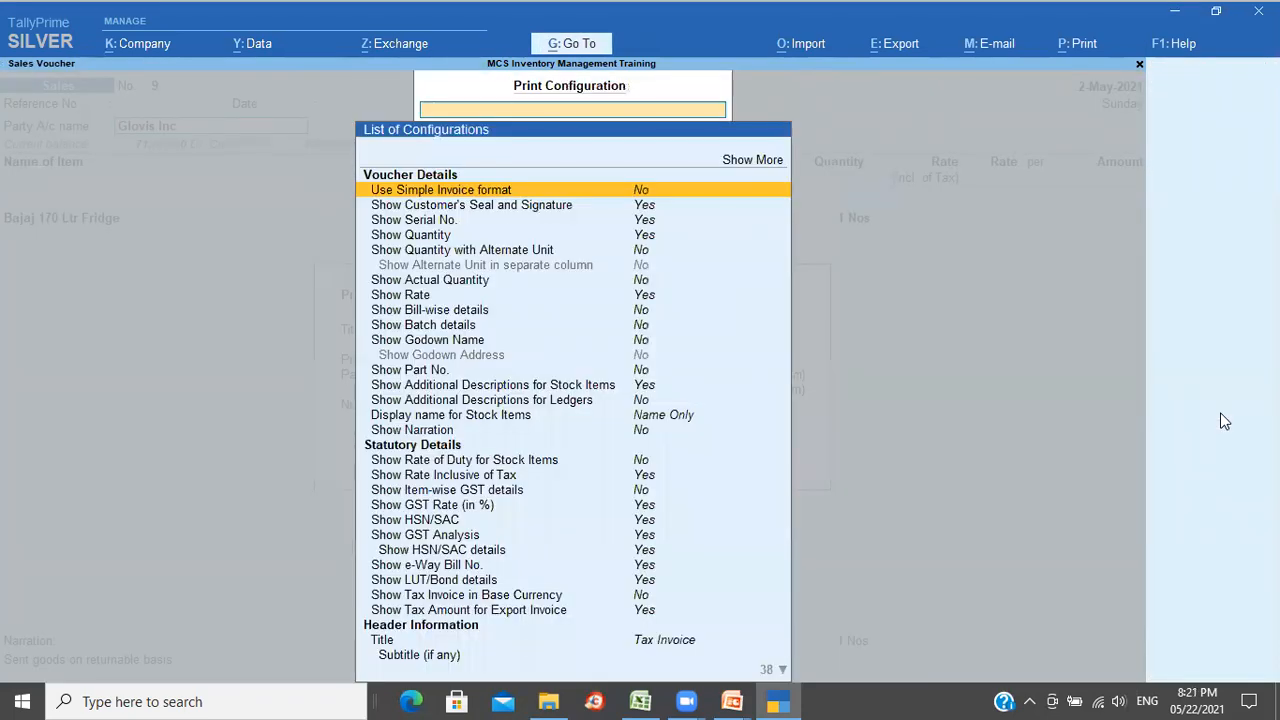
pyautogui.write('Ter')
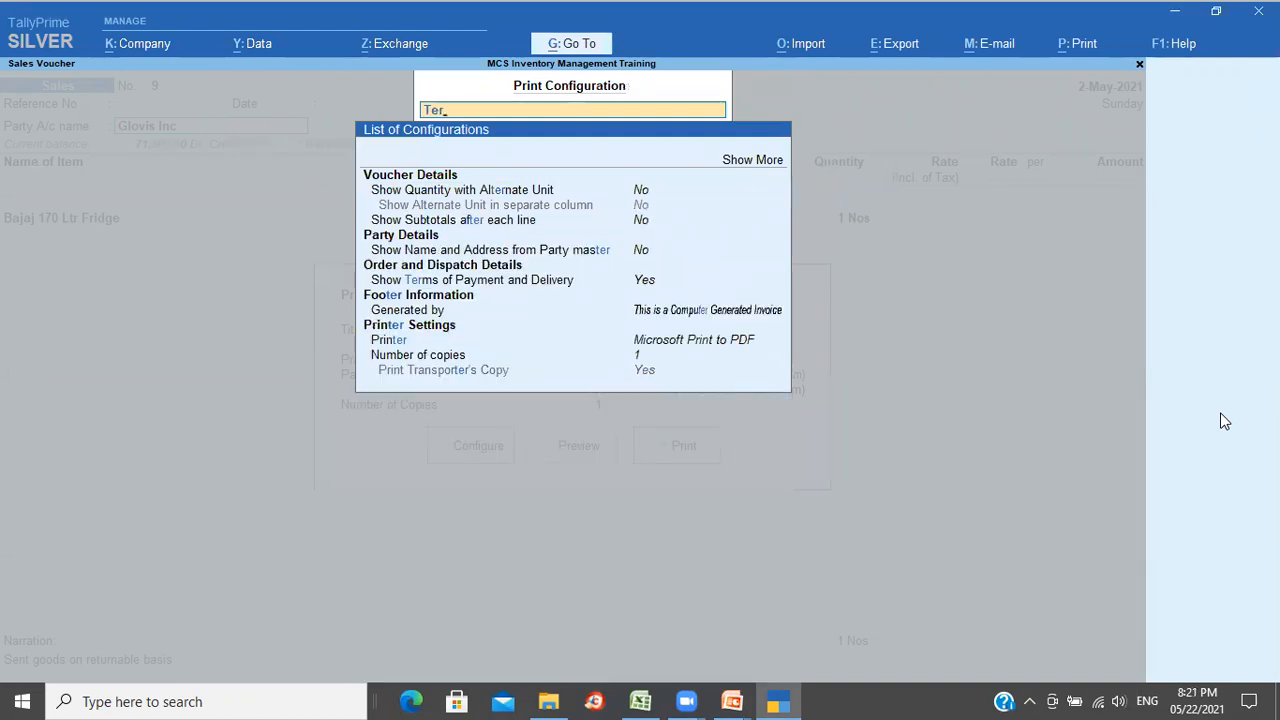
pyautogui.press('Down')
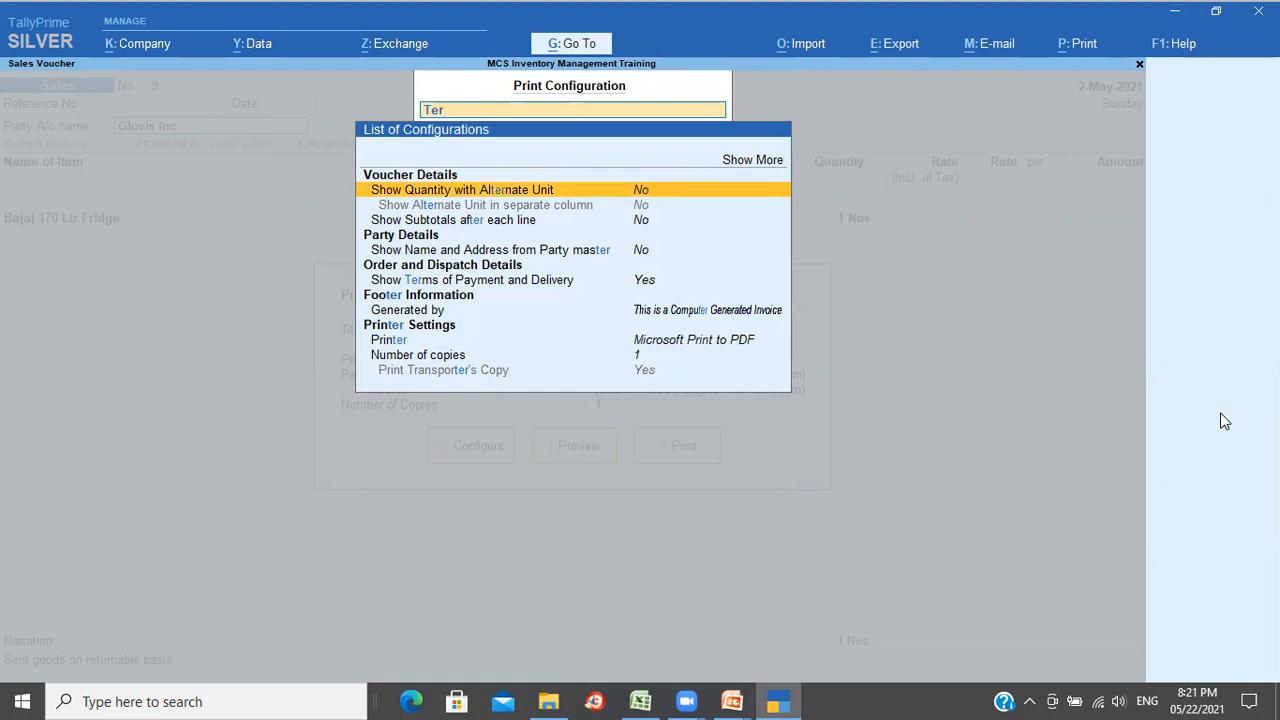
pyautogui.write('m')
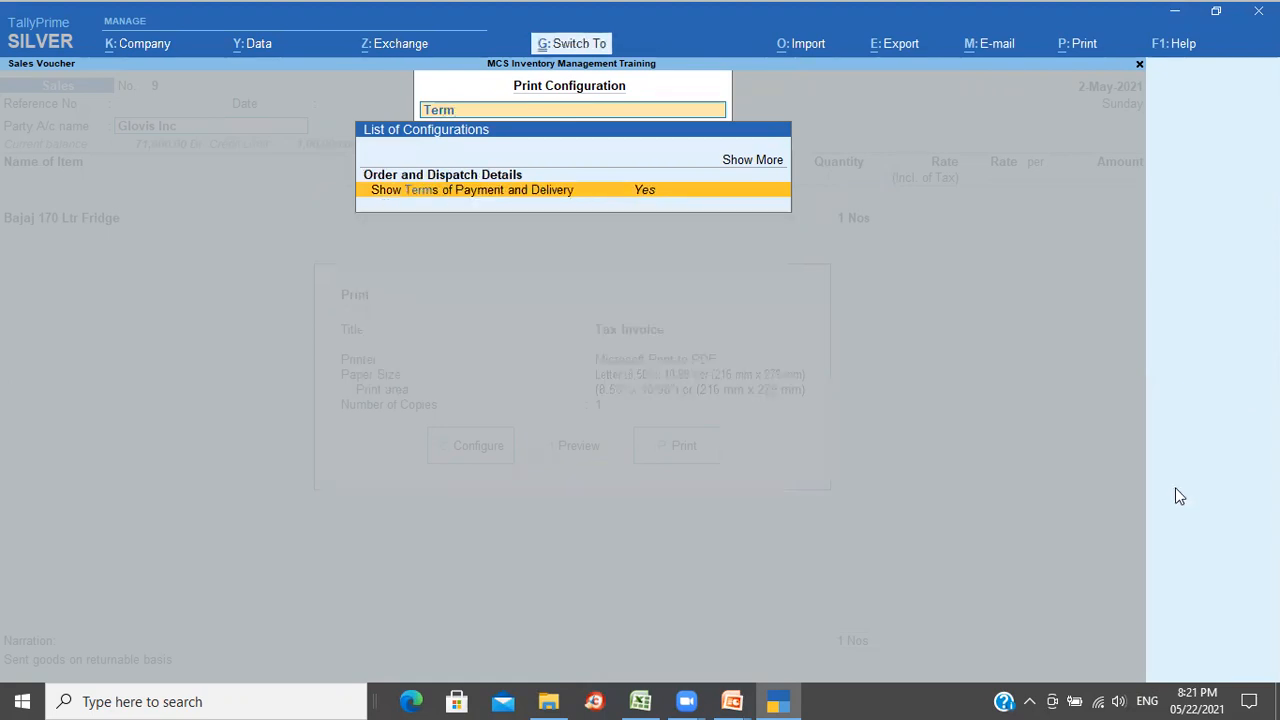
pyautogui.hotkey('ctrl', 'a')
pyautogui.press('Left')
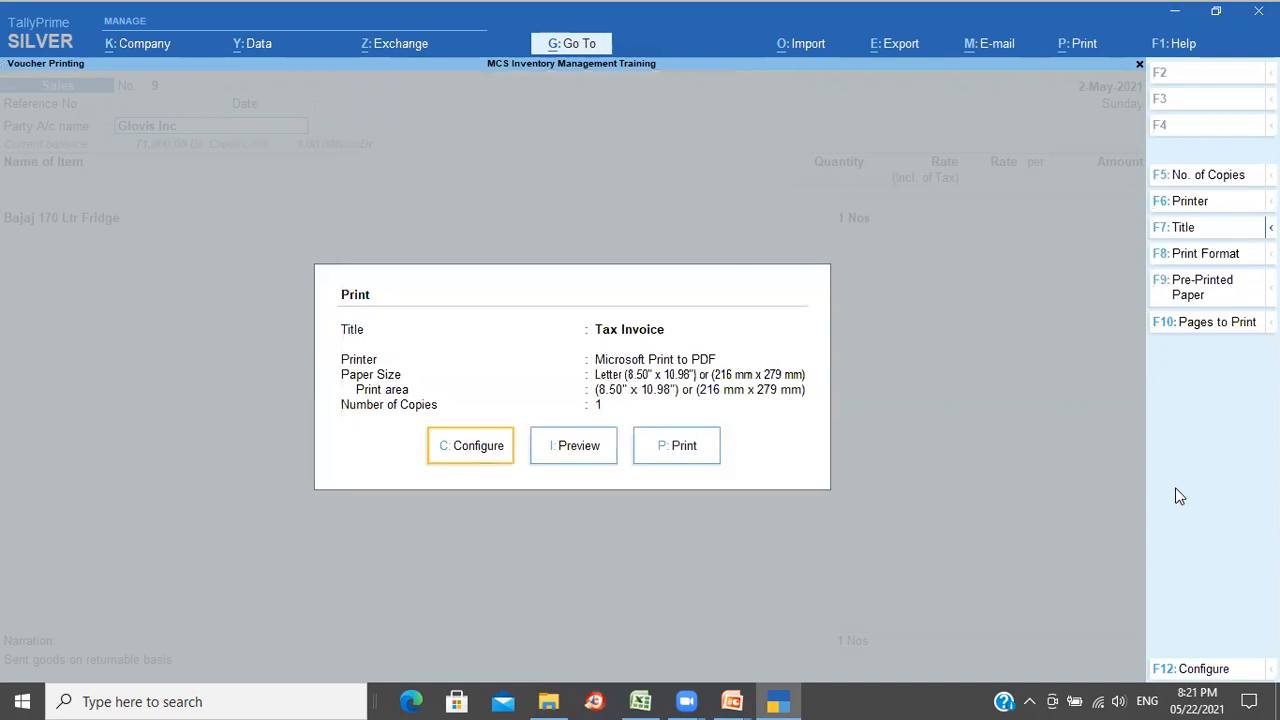
pyautogui.press('Escape')
pyautogui.press('Return')
pyautogui.press('Return')
pyautogui.press('Return')
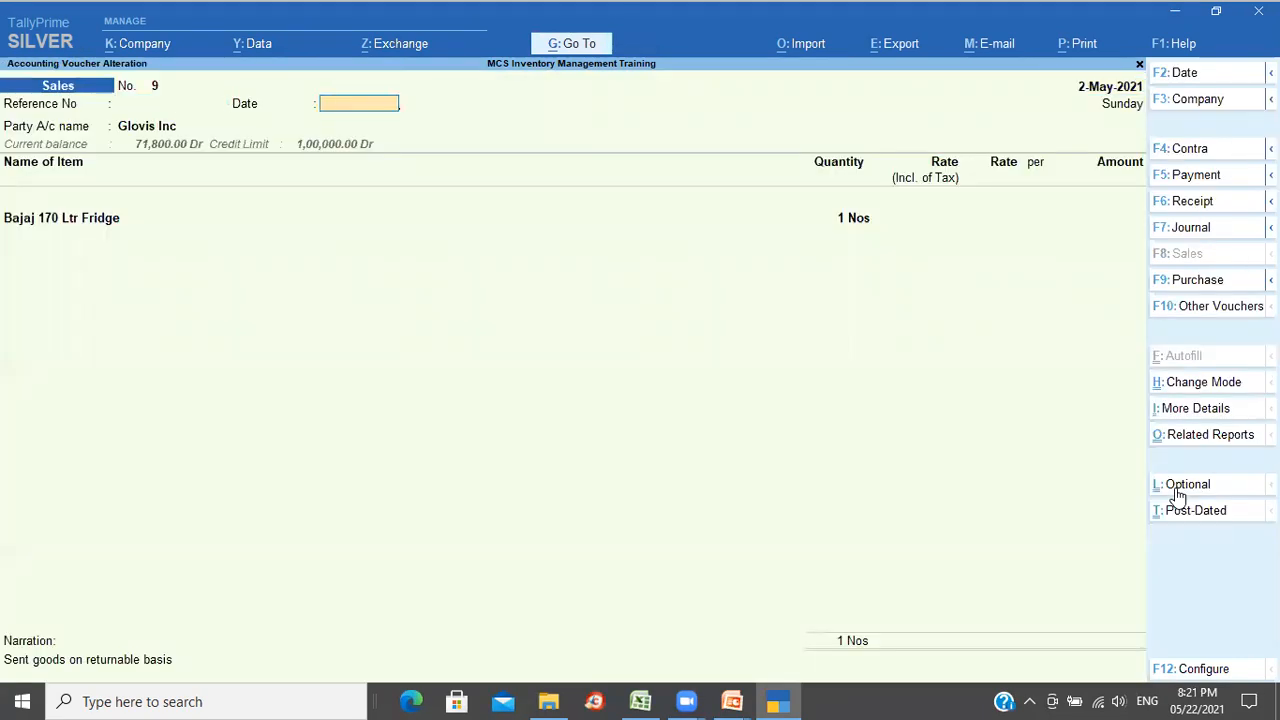
pyautogui.press('Return')
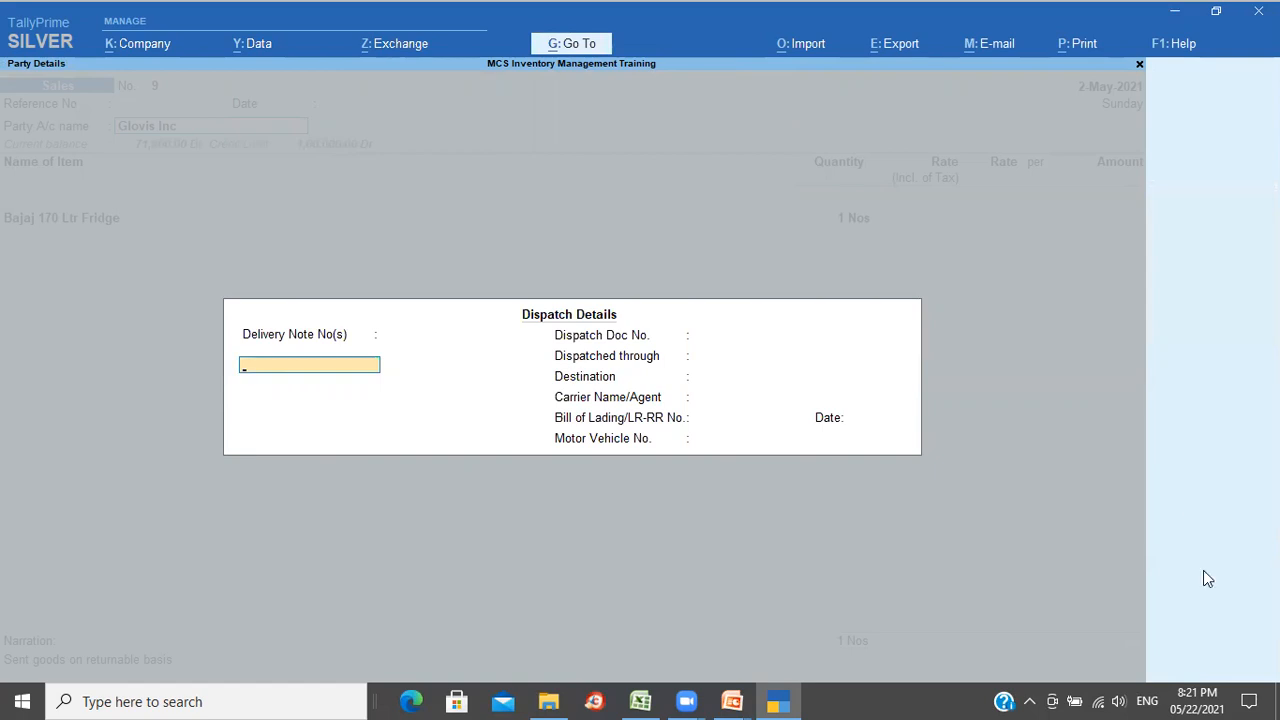
pyautogui.press('Return')
pyautogui.press('Return')
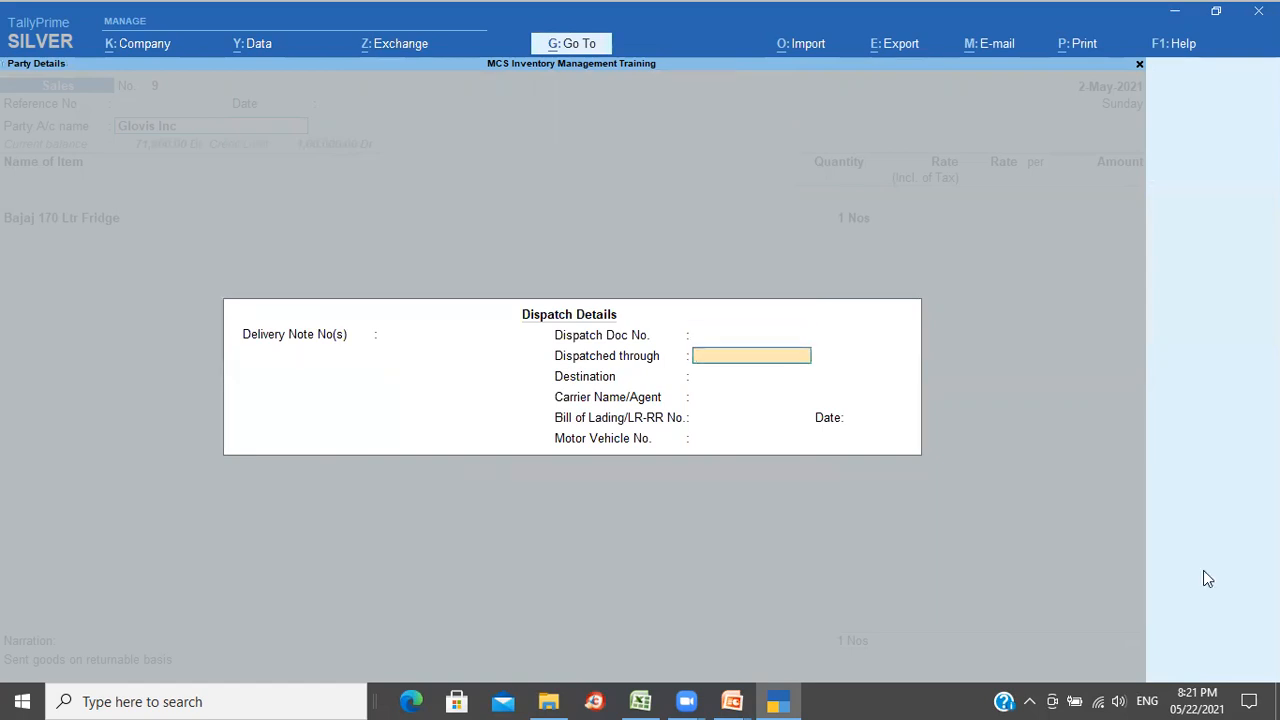
pyautogui.press('Return')
pyautogui.press('Return')
pyautogui.press('Return')
pyautogui.press('Return')
pyautogui.press('Return')
pyautogui.press('Return')
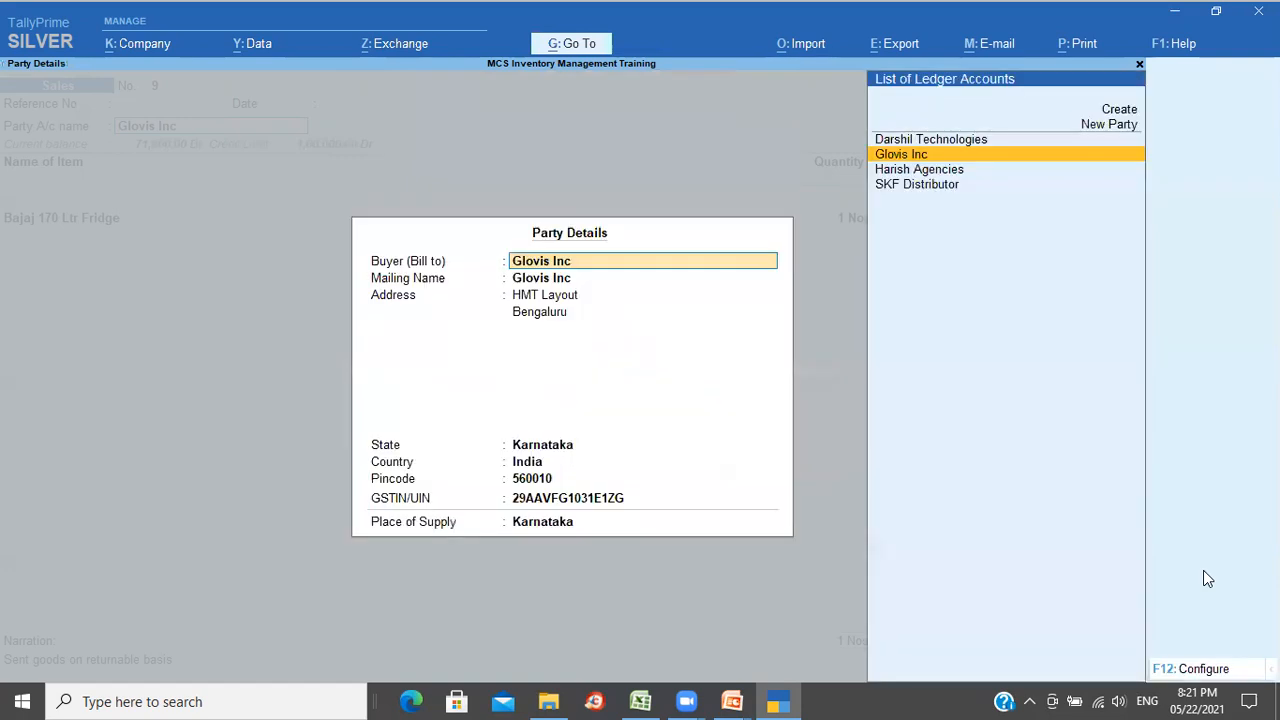
pyautogui.press('Return')
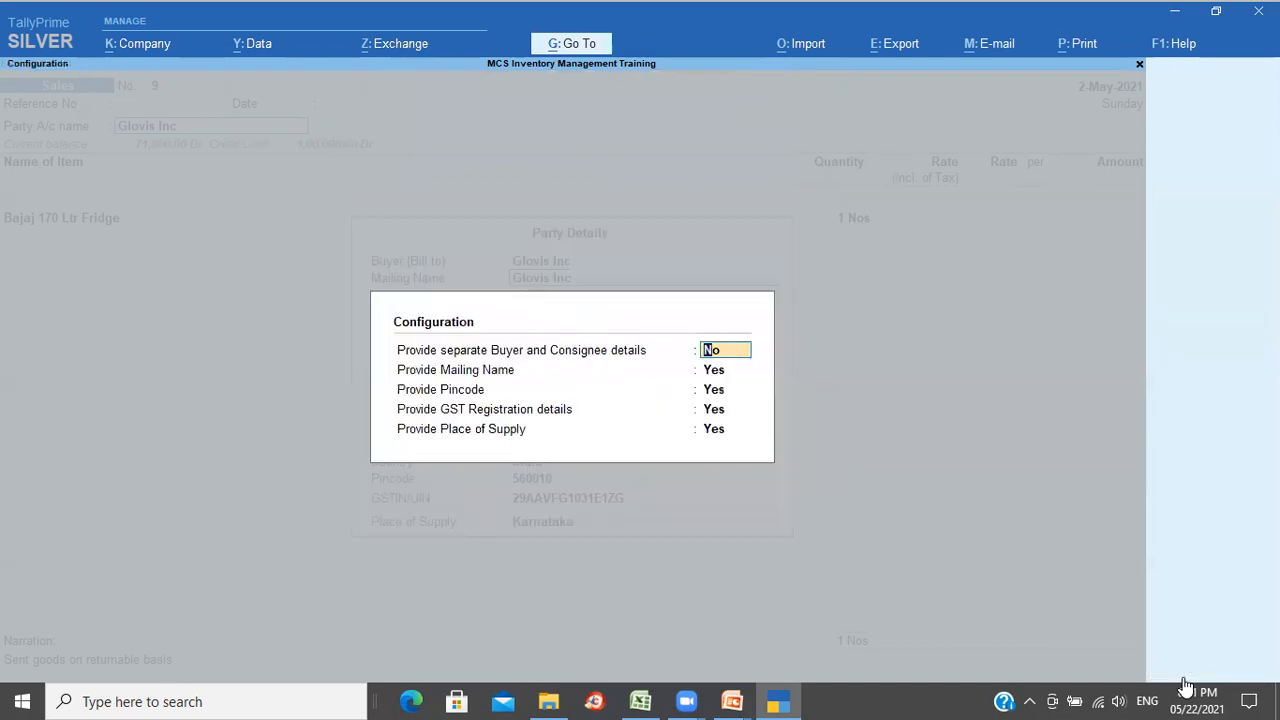
pyautogui.press('Return')
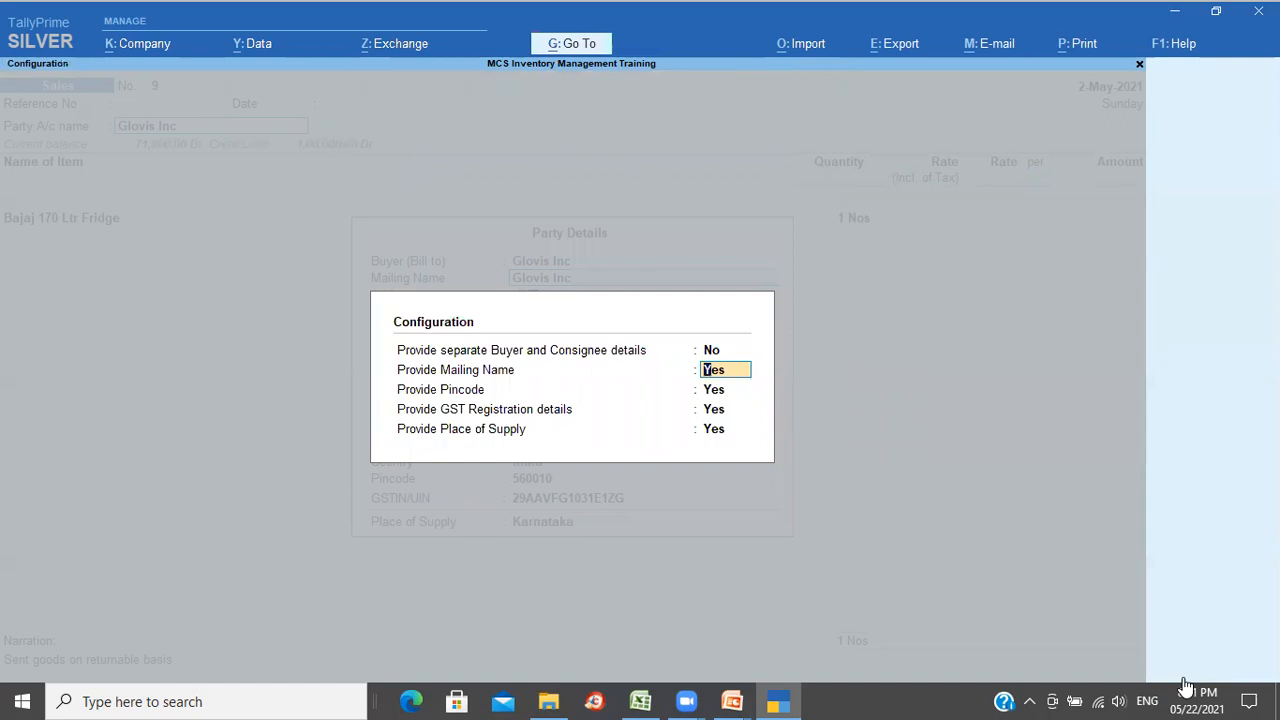
pyautogui.hotkey('ctrl', 'a')
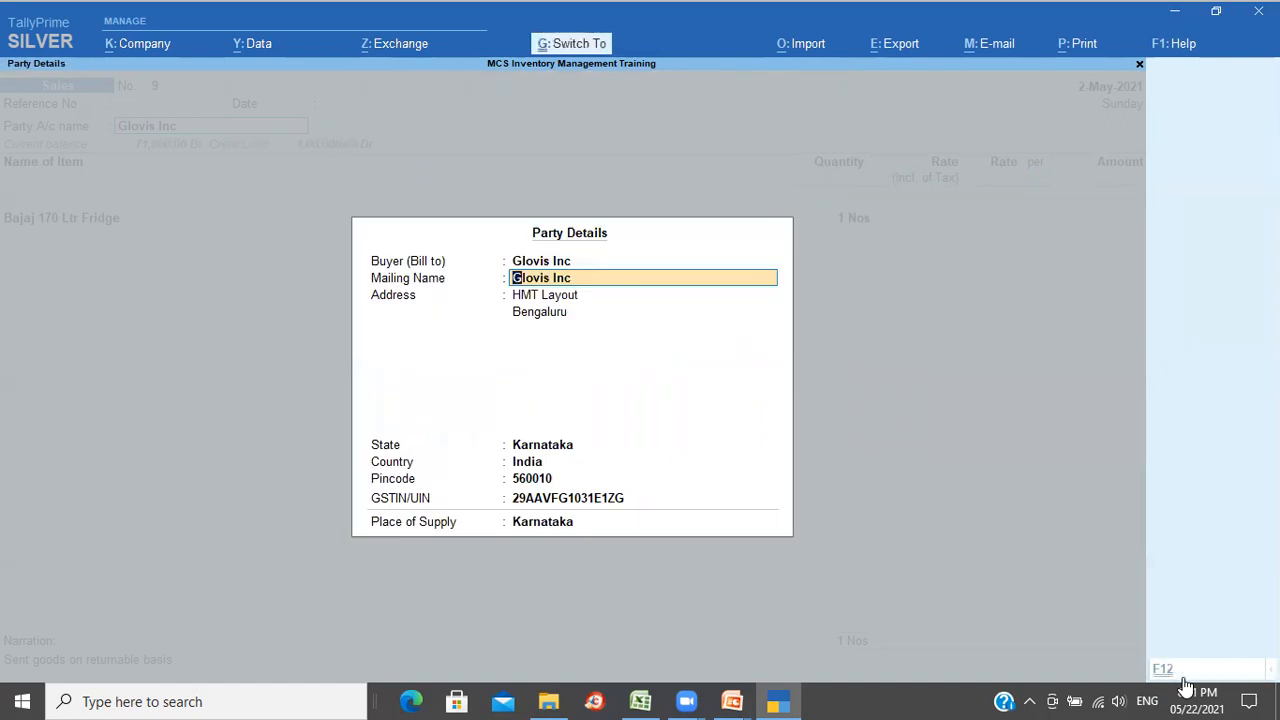
pyautogui.hotkey('ctrl', 'a')
pyautogui.press('BackSpace')
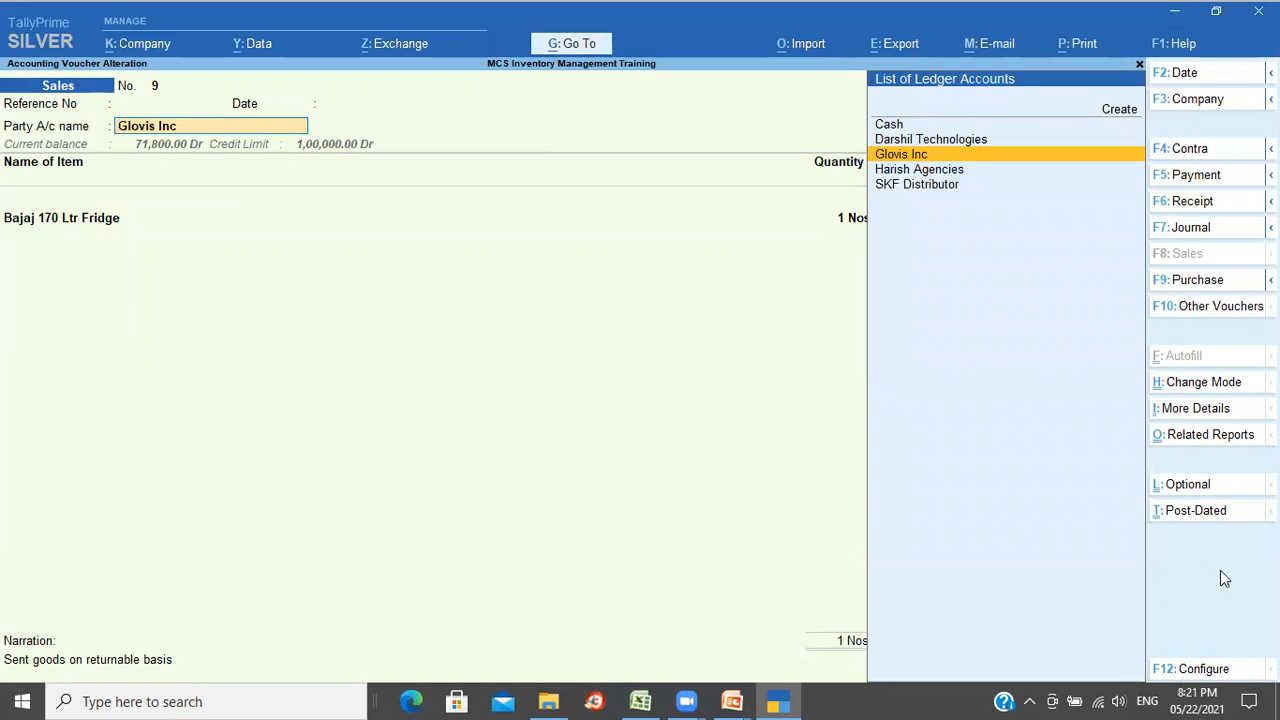
# Step: Review the order, export, ledger, stock item and bill reference configuration options without changes
pyautogui.click(1194, 675)
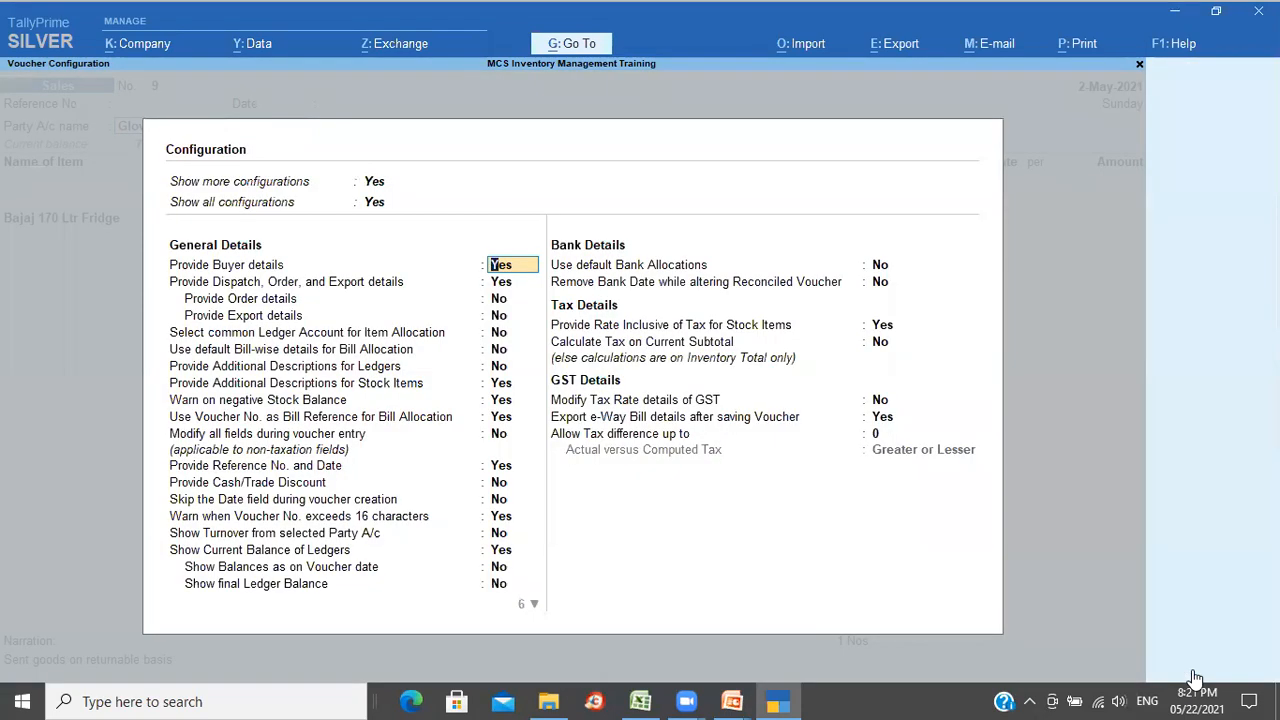
pyautogui.press('Return')
pyautogui.press('Return')
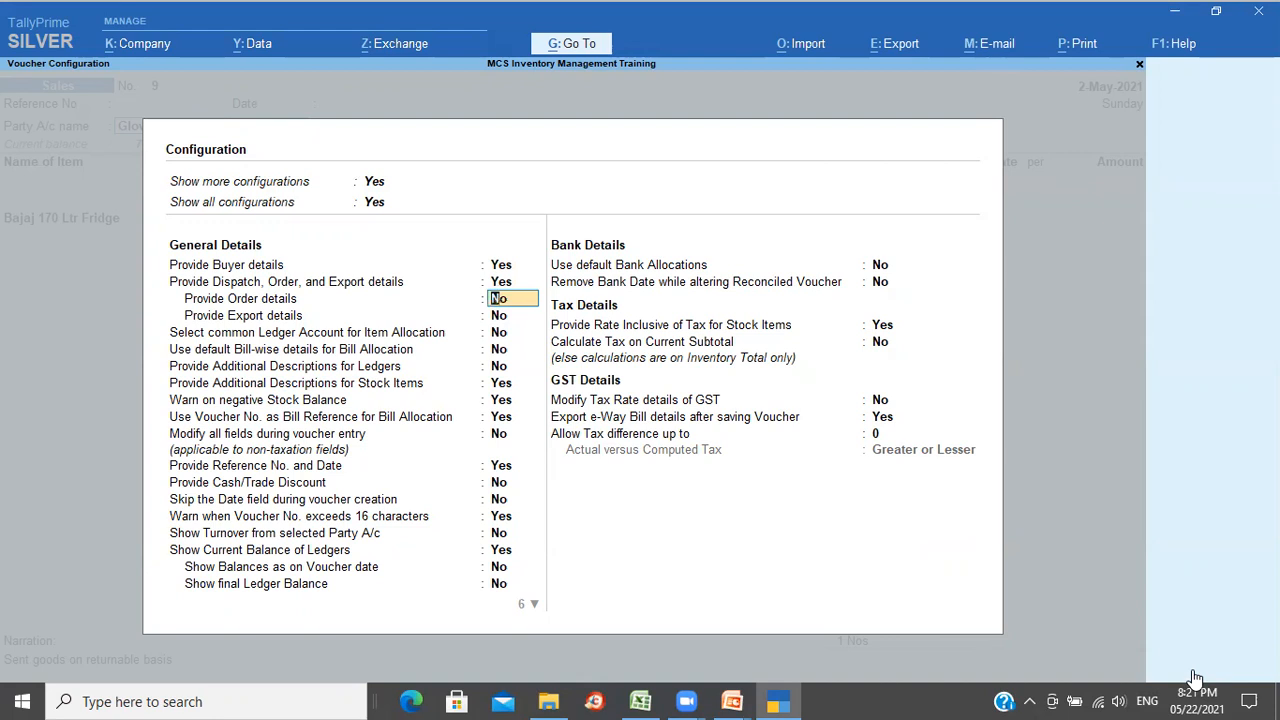
pyautogui.press('Return')
pyautogui.press('Return')
pyautogui.press('Return')
pyautogui.press('Return')
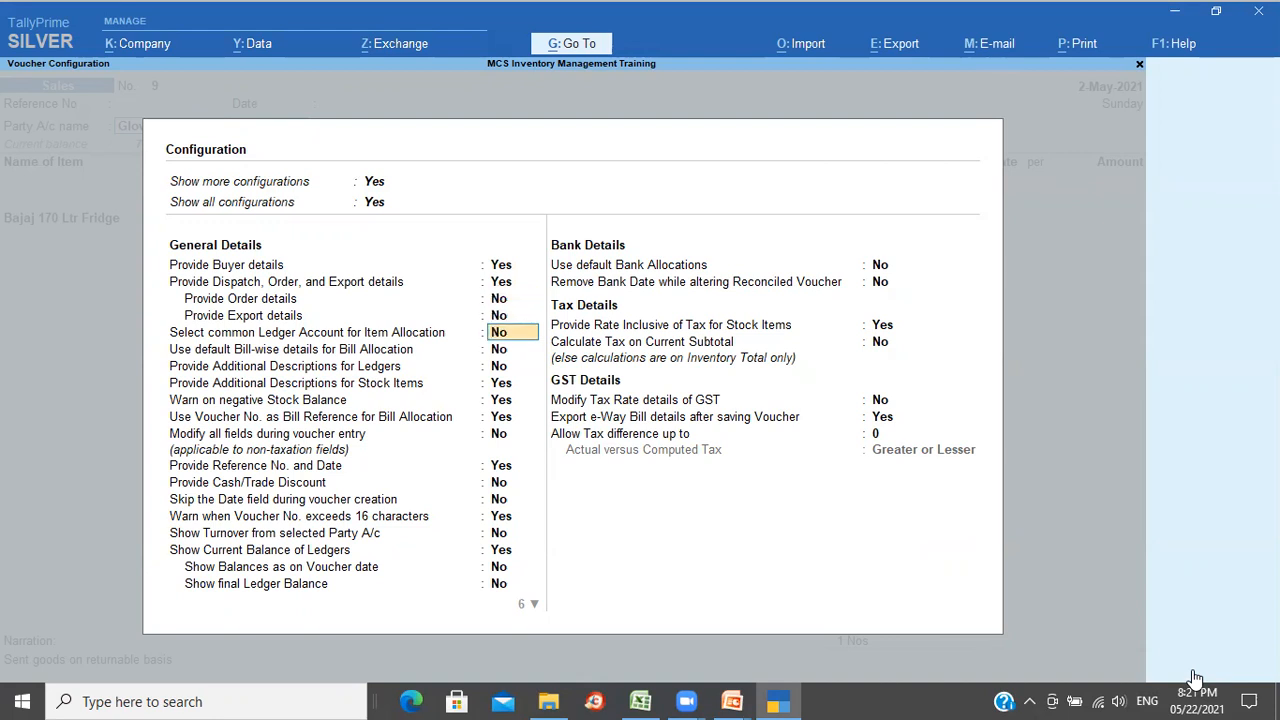
pyautogui.press('Return')
pyautogui.press('Return')
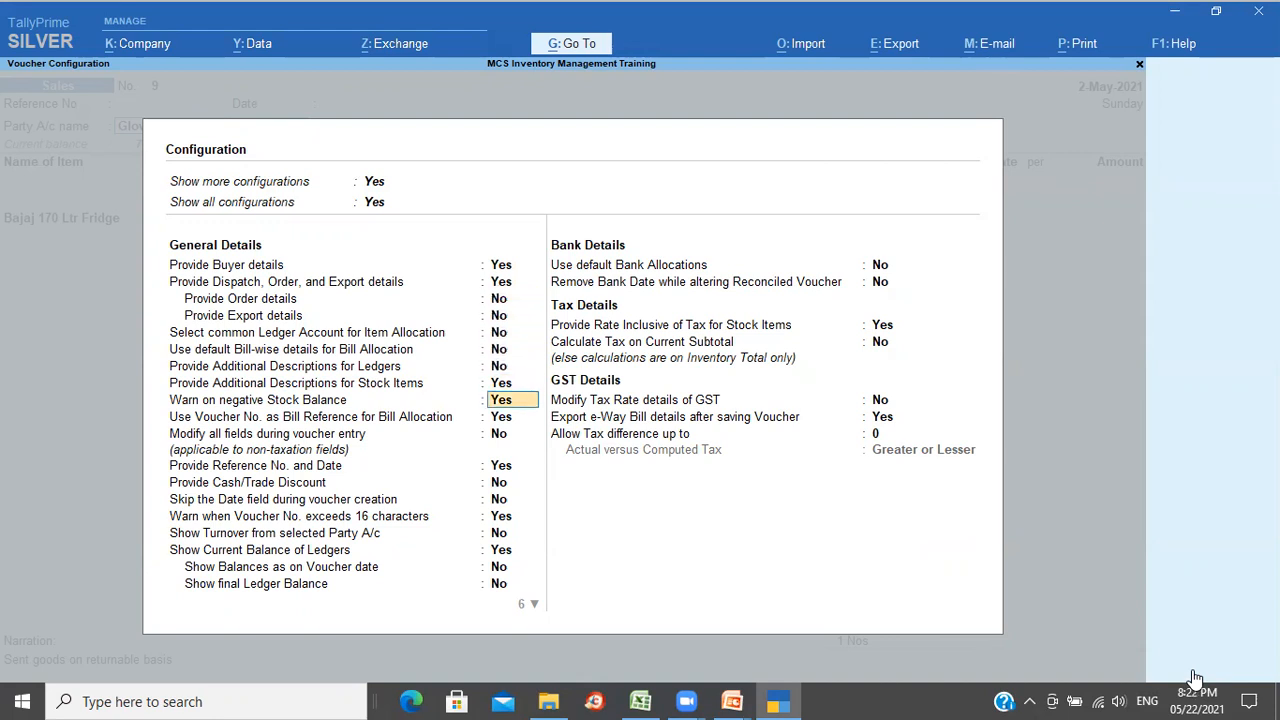
pyautogui.press('Return')
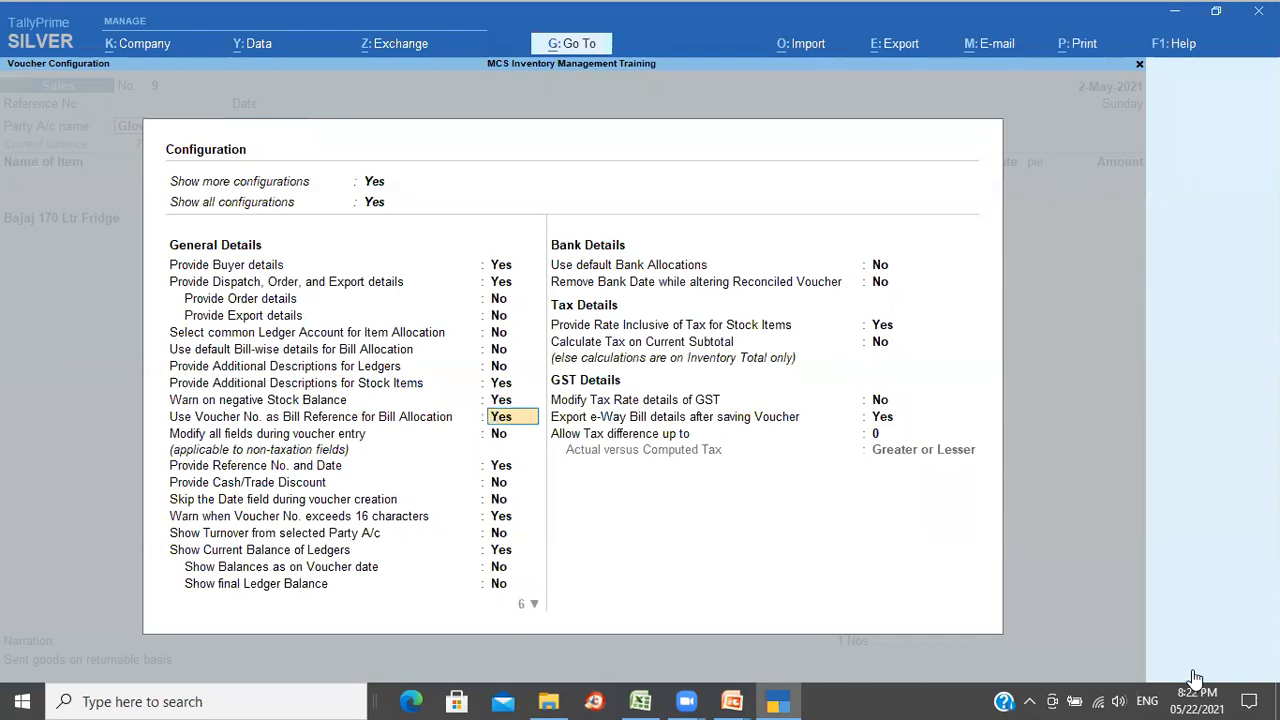
pyautogui.press('Return')
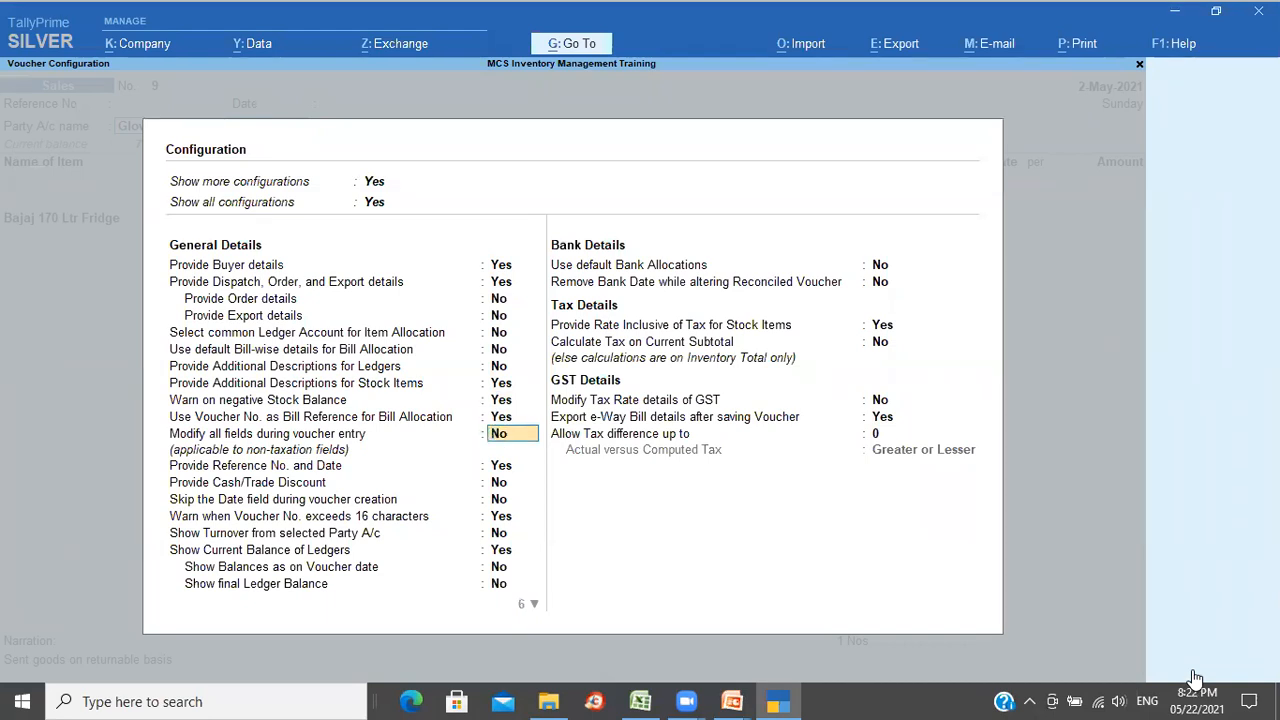
pyautogui.press('Return')
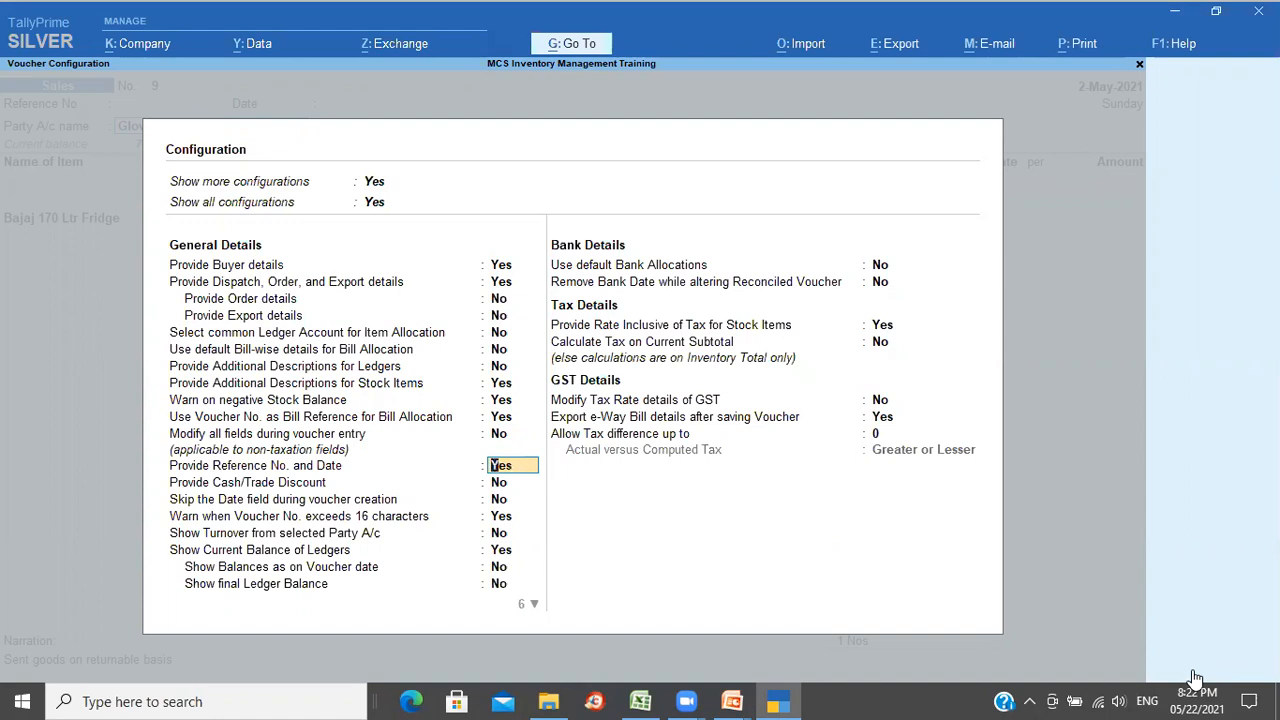
# Step: Review the skip-date, turnover, current balance, exporter, bank and GST options without changes
pyautogui.press('Return')
pyautogui.press('Return')
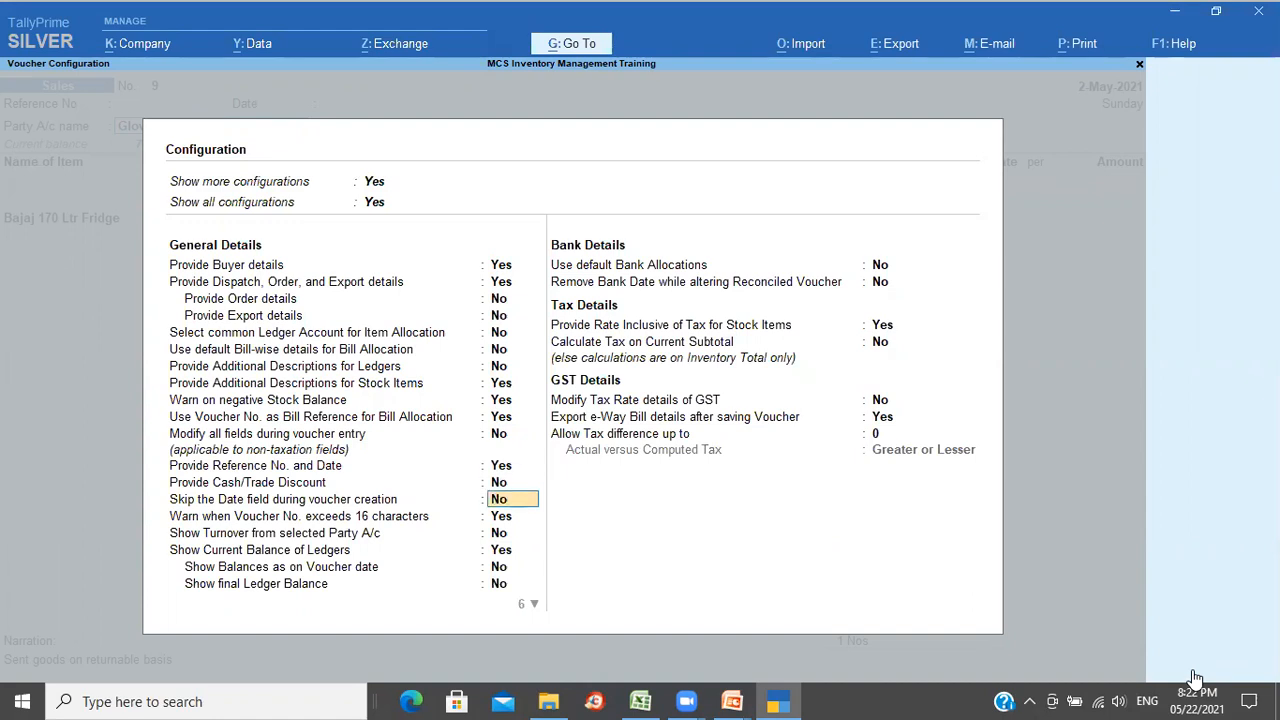
pyautogui.press('Return')
pyautogui.press('Return')
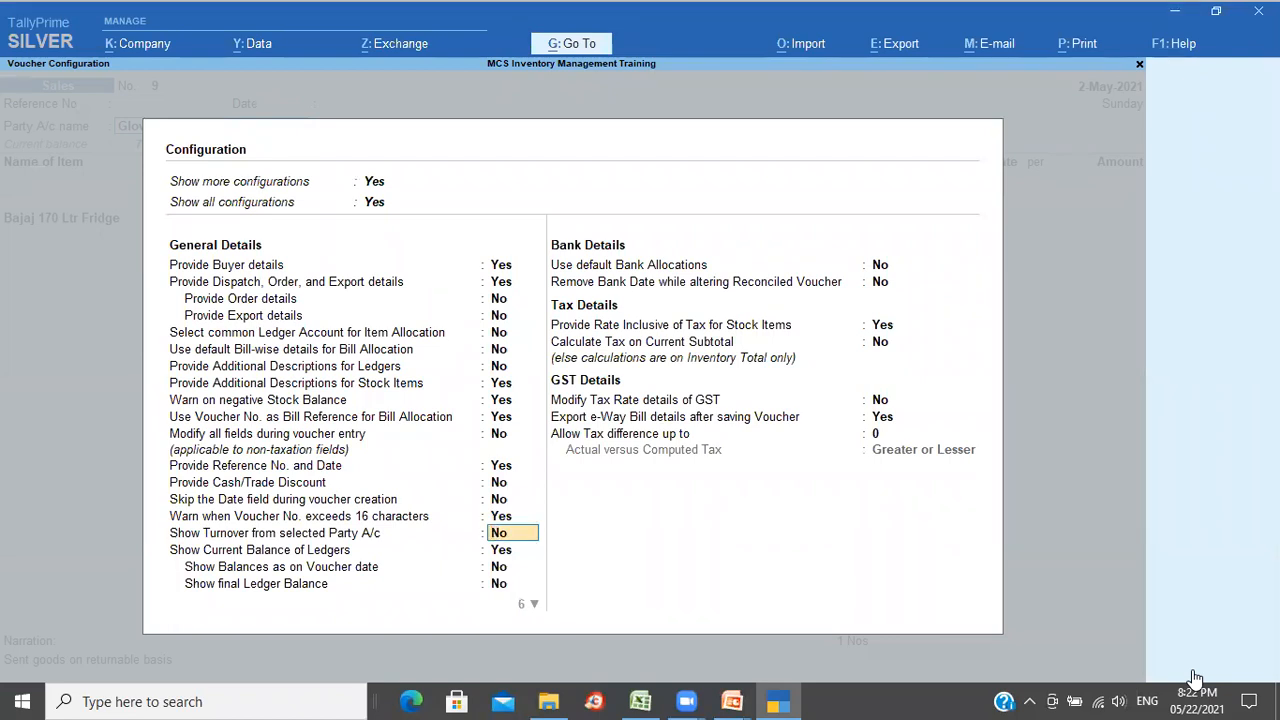
pyautogui.press('Return')
pyautogui.press('Return')
pyautogui.press('Return')
pyautogui.press('Return')
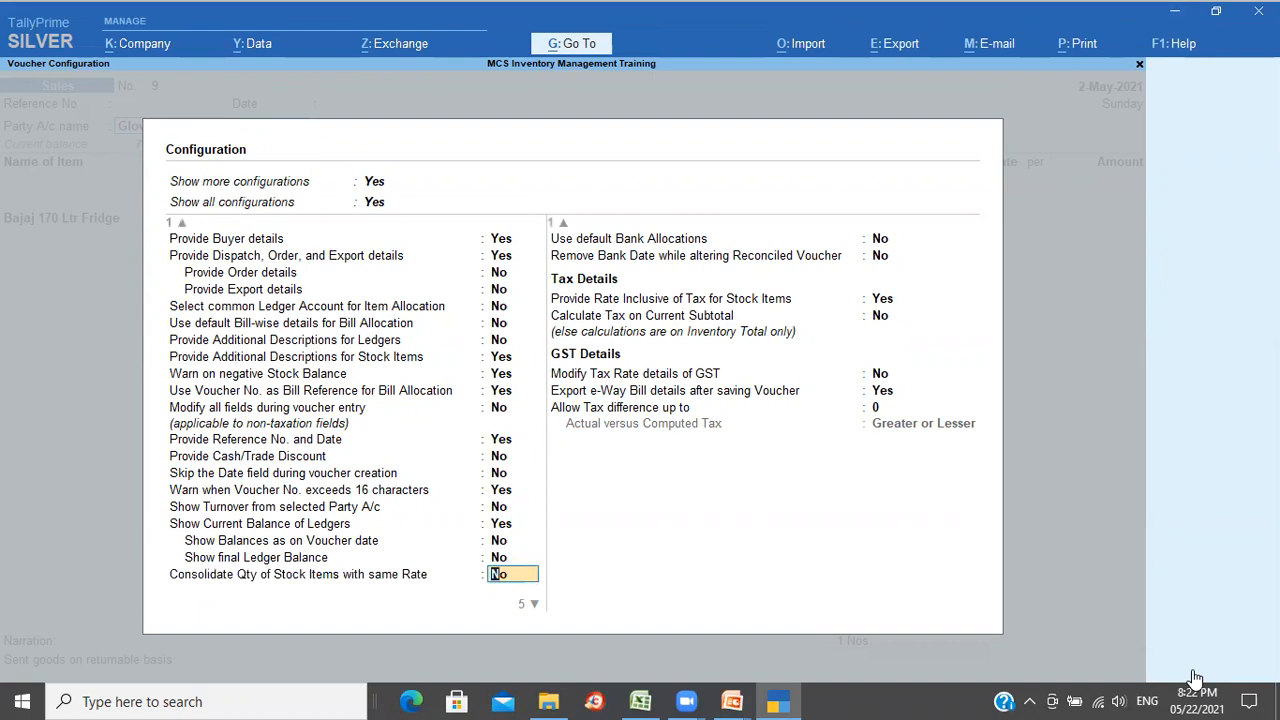
pyautogui.press('Return')
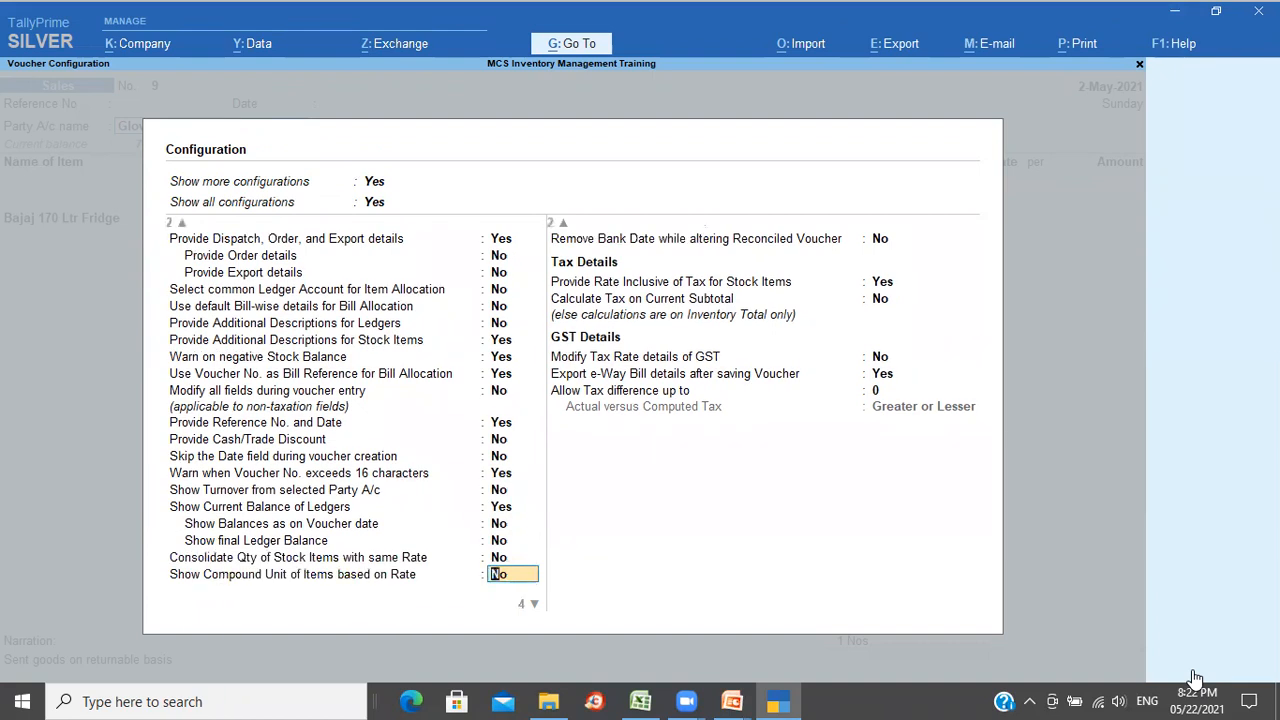
pyautogui.press('Return')
pyautogui.press('Return')
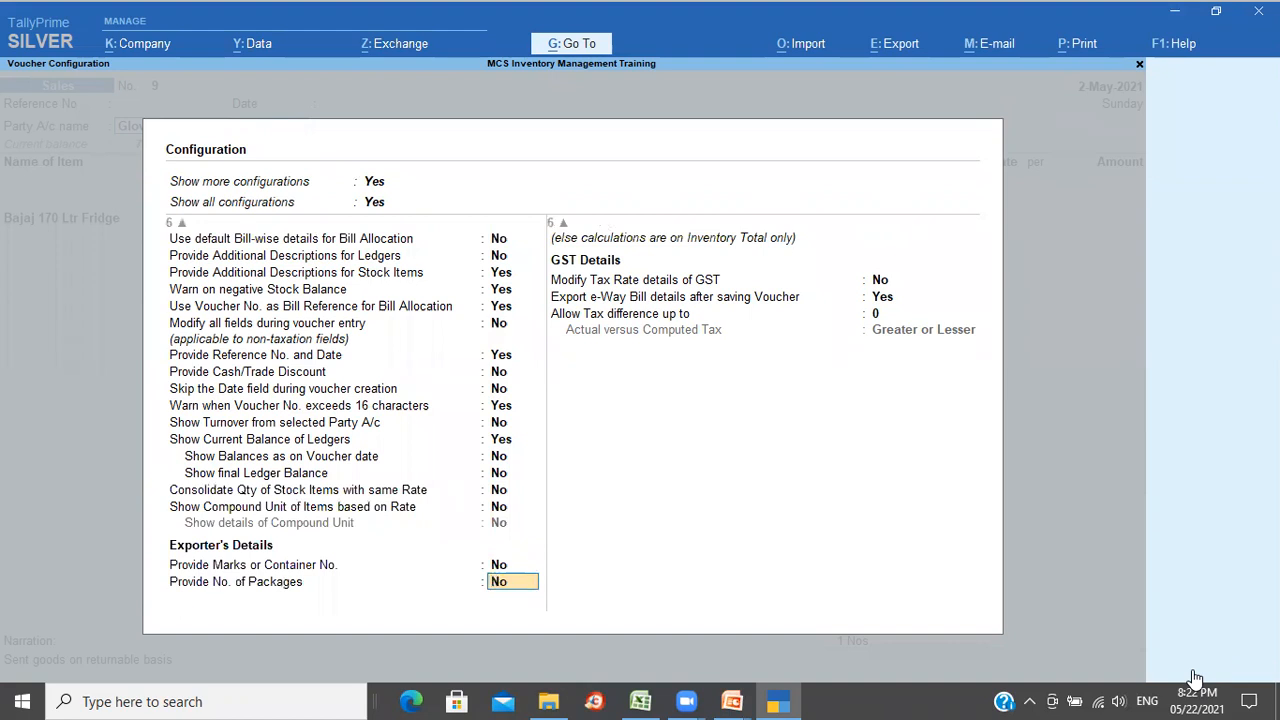
pyautogui.press('Return')
pyautogui.press('Return')
pyautogui.press('Return')
pyautogui.press('Return')
pyautogui.press('Return')
pyautogui.press('Return')
pyautogui.press('Return')
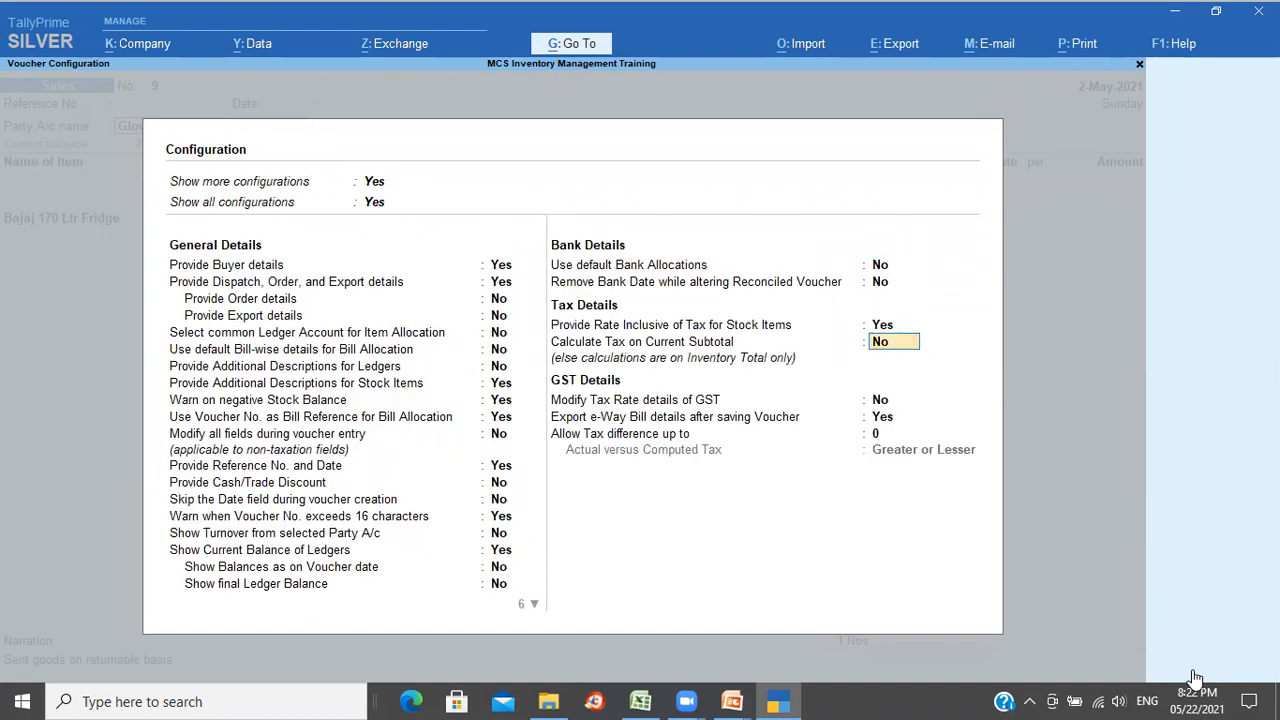
pyautogui.press('Return')
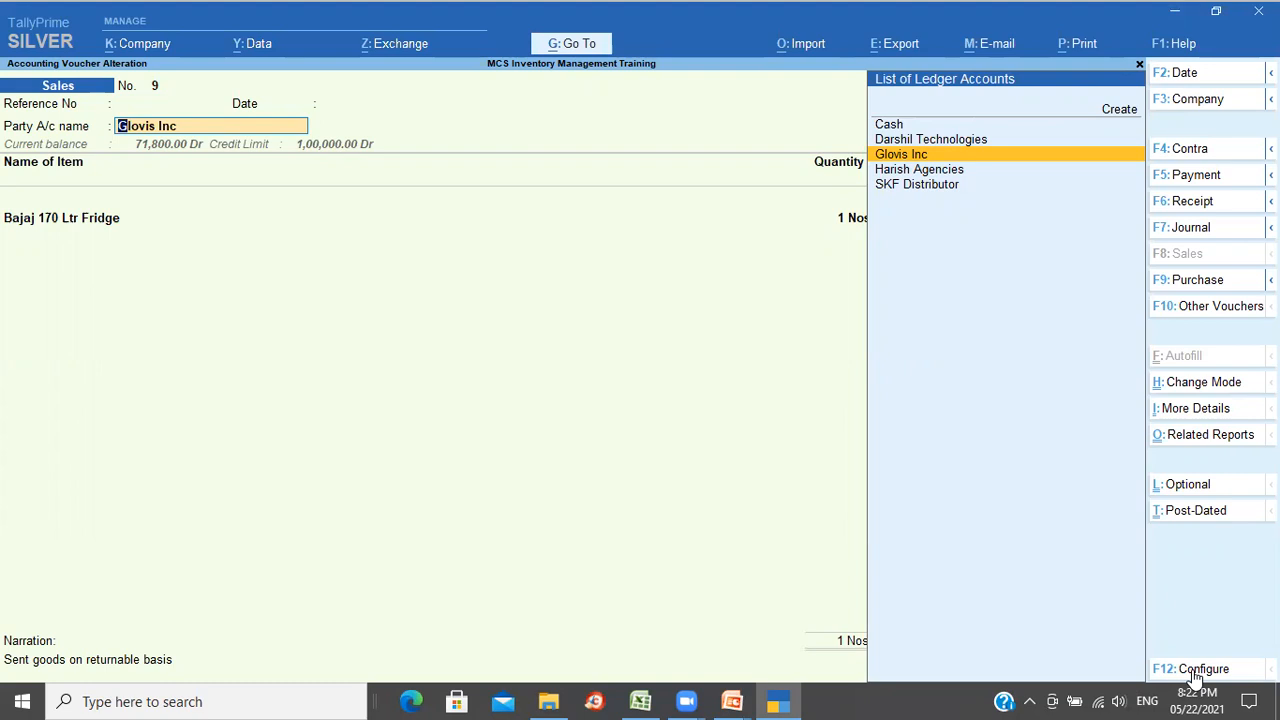
# Step: Walk through voucher 9's dispatch details, including document number and vehicle fields, into Party Details
pyautogui.press('Return')
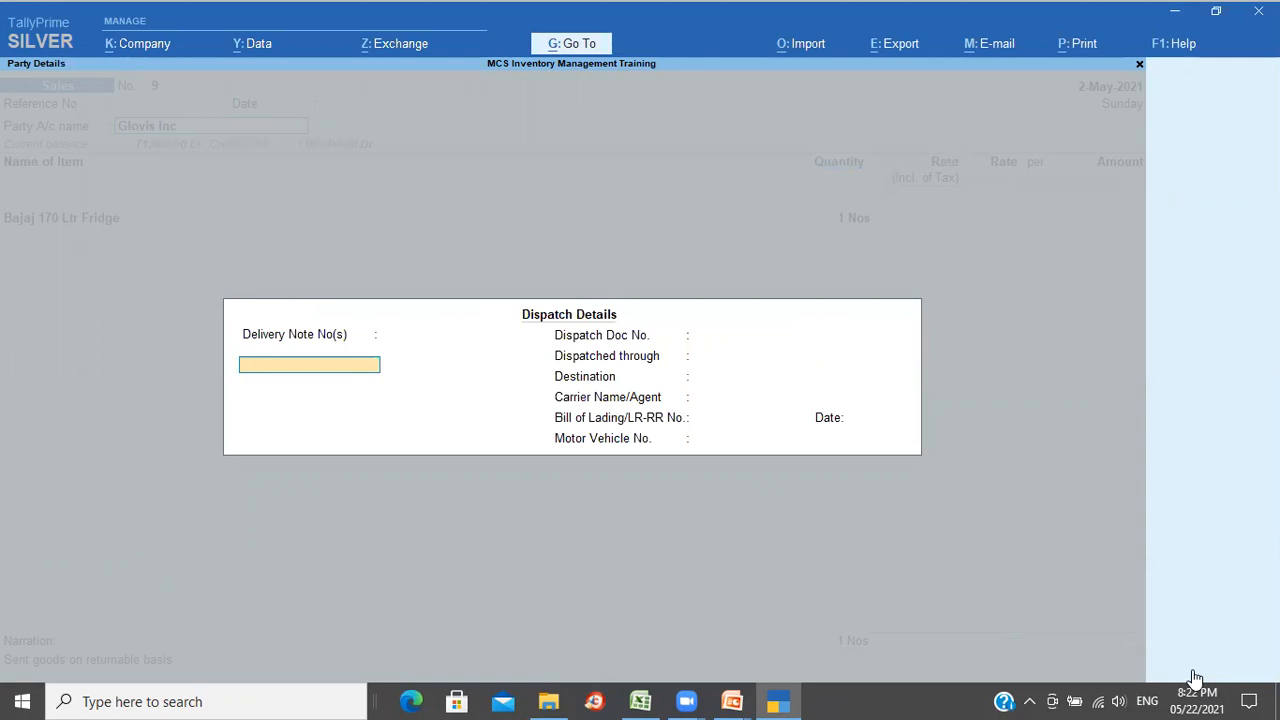
pyautogui.press('Return')
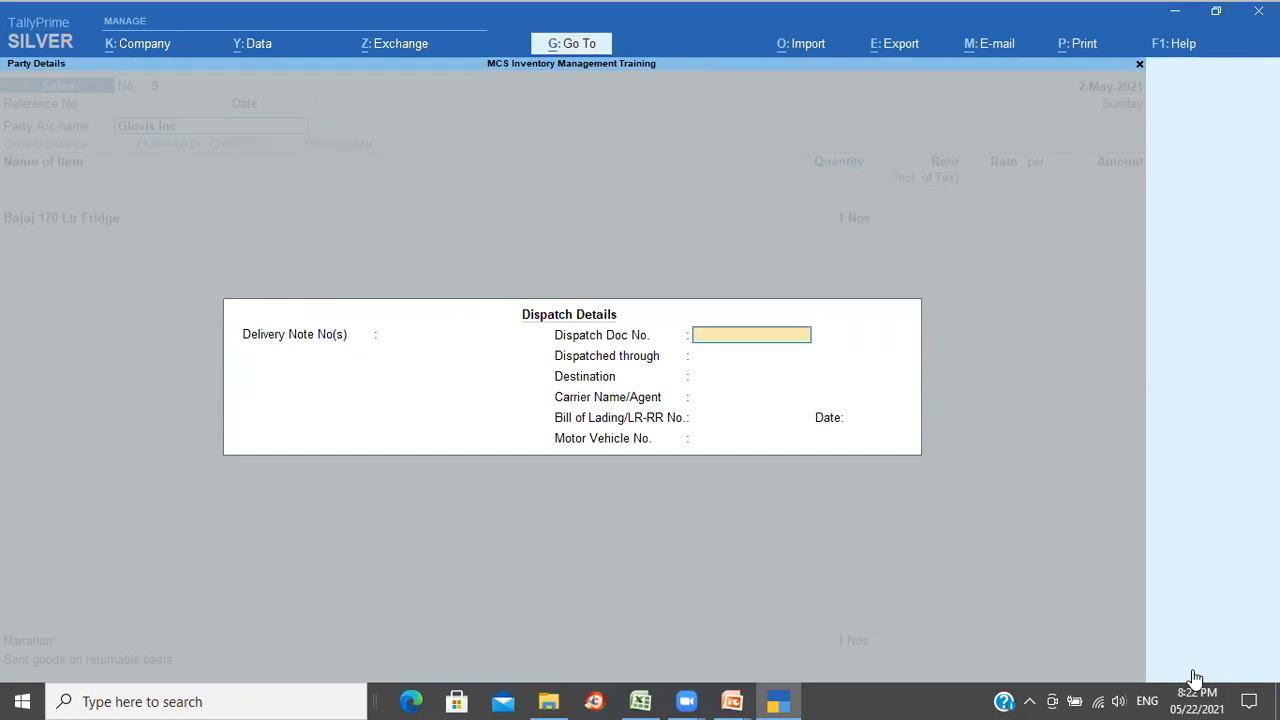
pyautogui.press('Return')
pyautogui.press('Return')
pyautogui.press('Return')
pyautogui.press('Return')
pyautogui.press('Return')
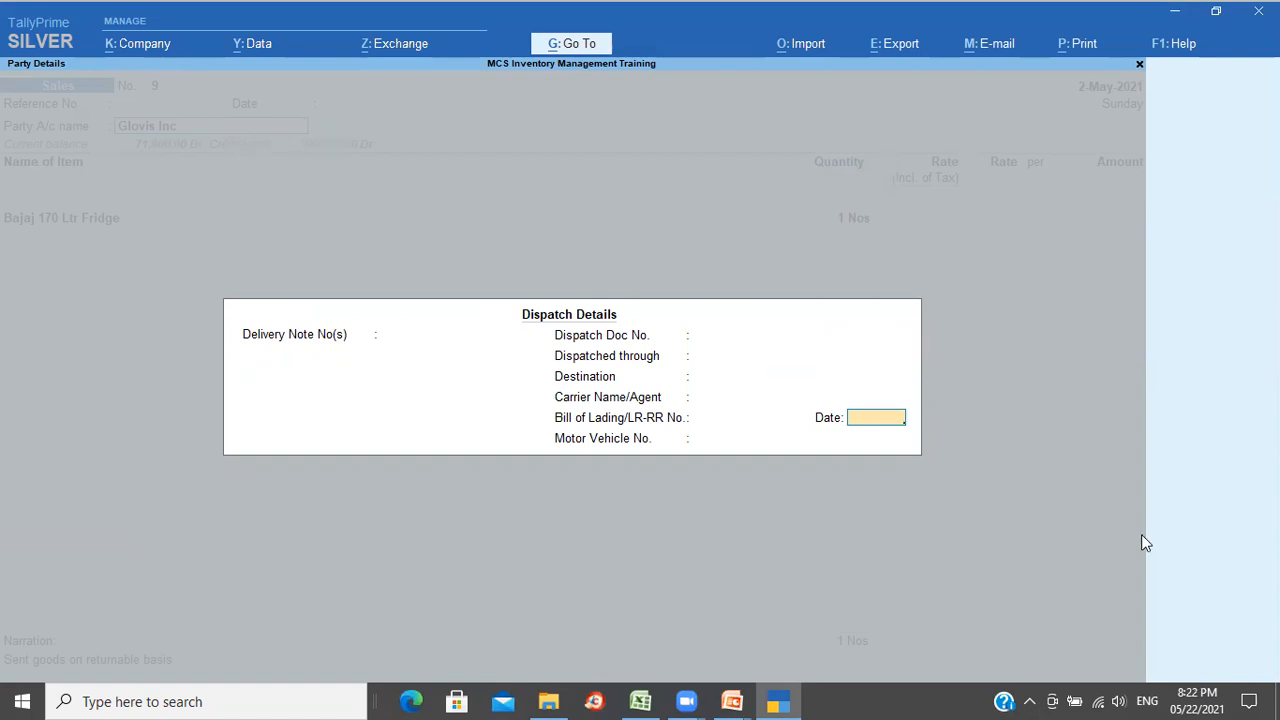
pyautogui.press('BackSpace')
pyautogui.press('BackSpace')
pyautogui.press('BackSpace')
pyautogui.press('BackSpace')
pyautogui.press('BackSpace')
pyautogui.press('BackSpace')
pyautogui.press('BackSpace')
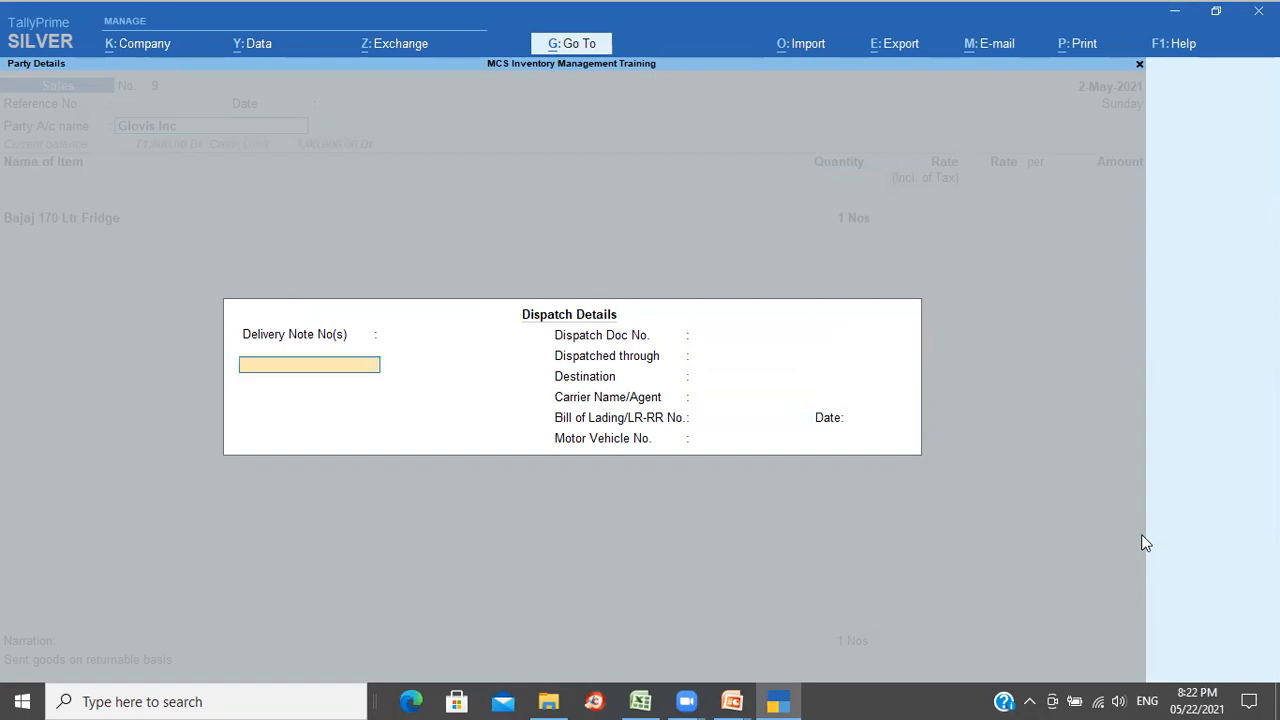
pyautogui.press('Return')
pyautogui.press('Return')
pyautogui.press('Return')
pyautogui.press('Return')
pyautogui.press('Return')
pyautogui.press('Return')
pyautogui.press('Return')
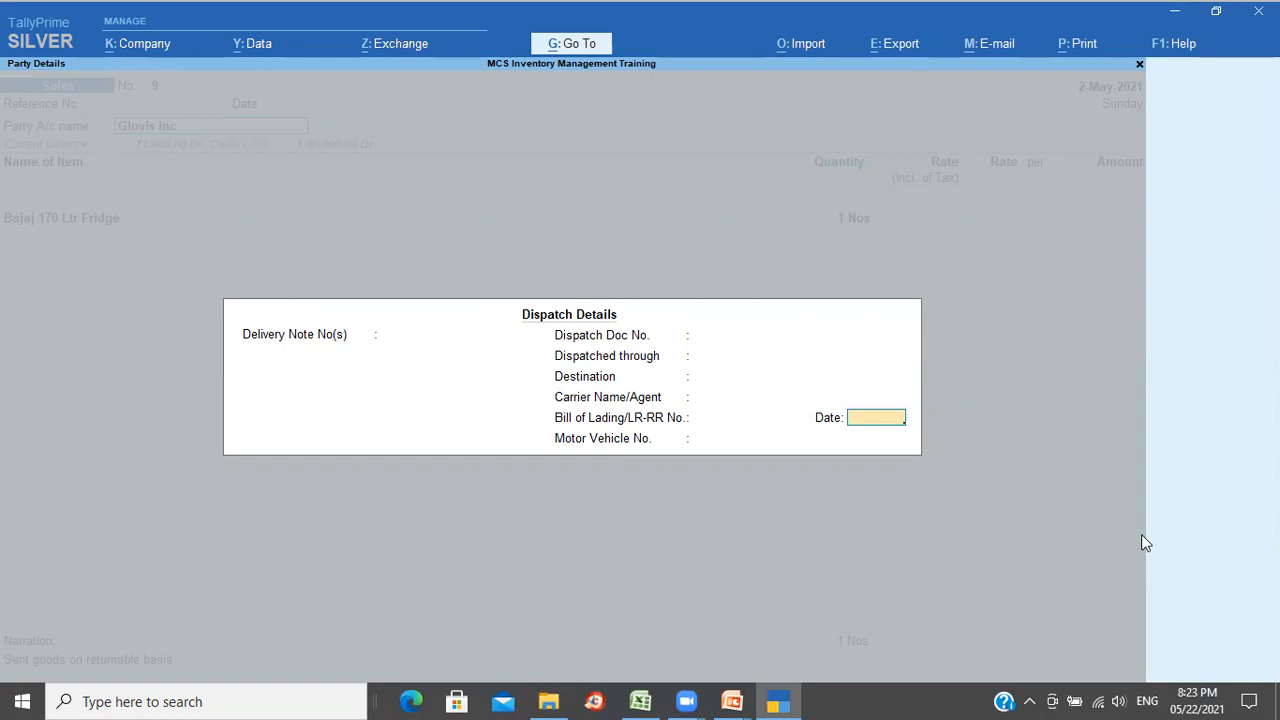
pyautogui.press('Return')
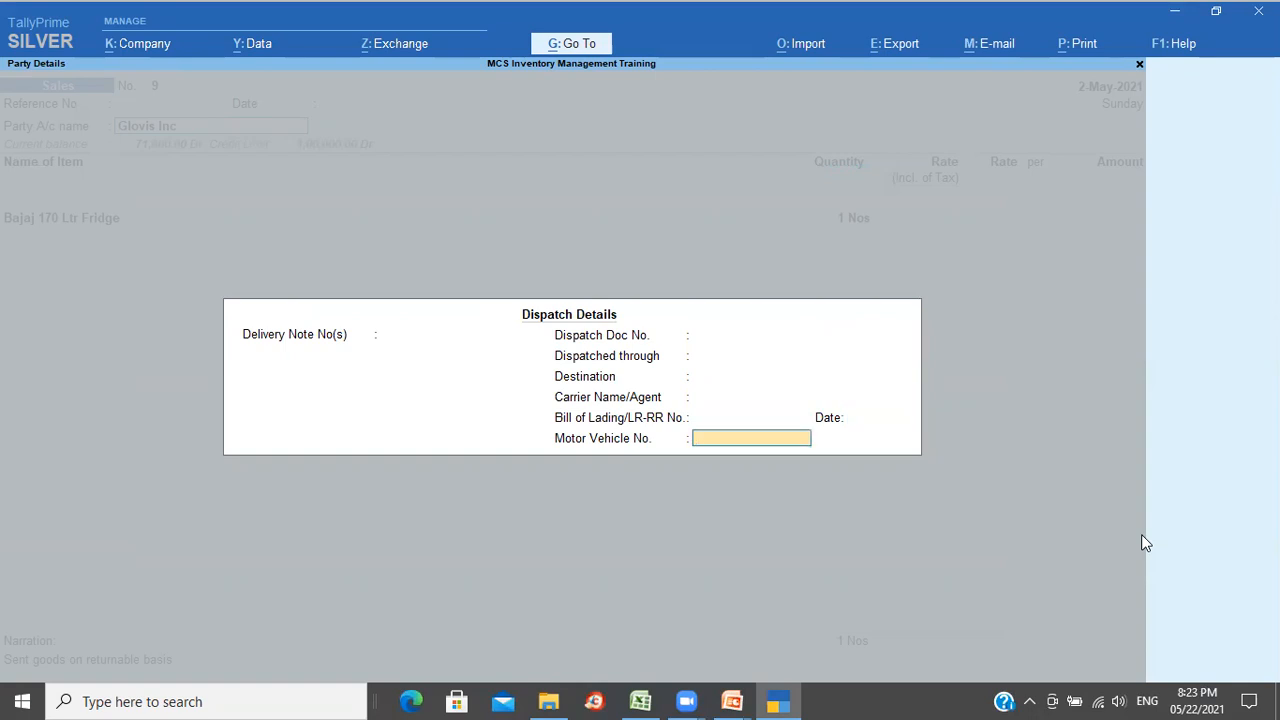
pyautogui.press('Return')
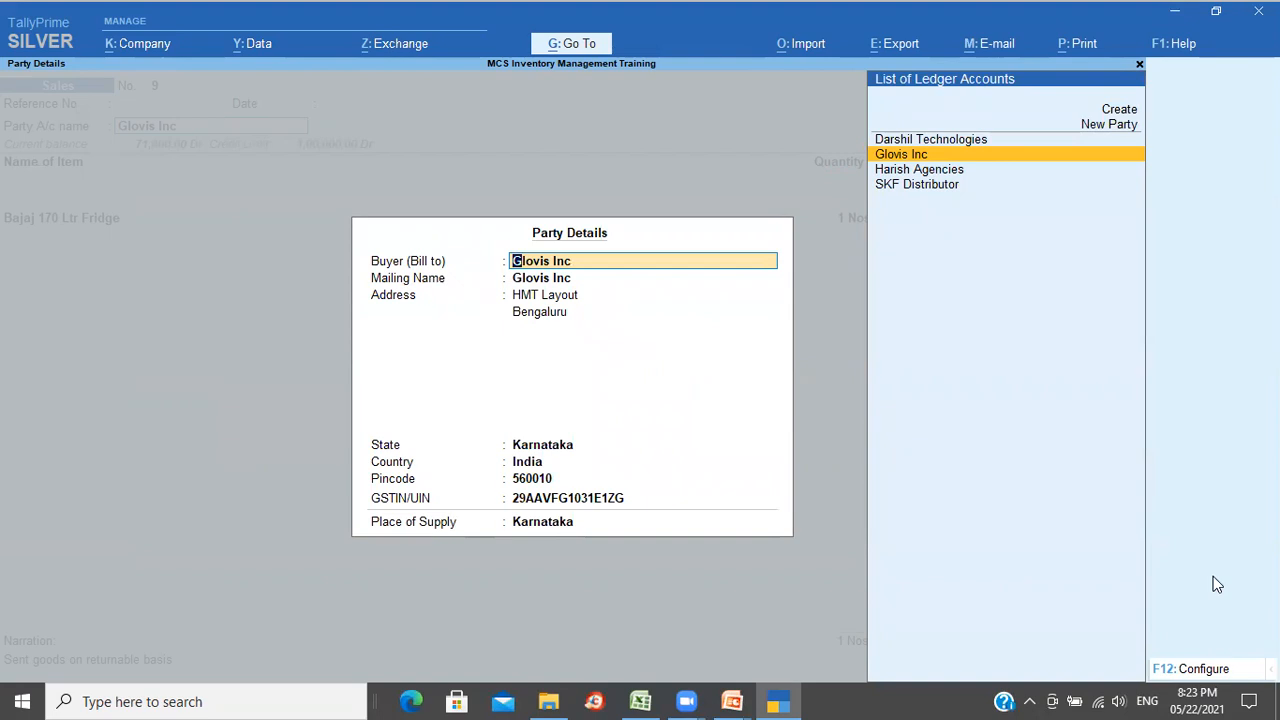
# Step: Check the Party Details settings without changes and leave voucher 9
pyautogui.press('F12')
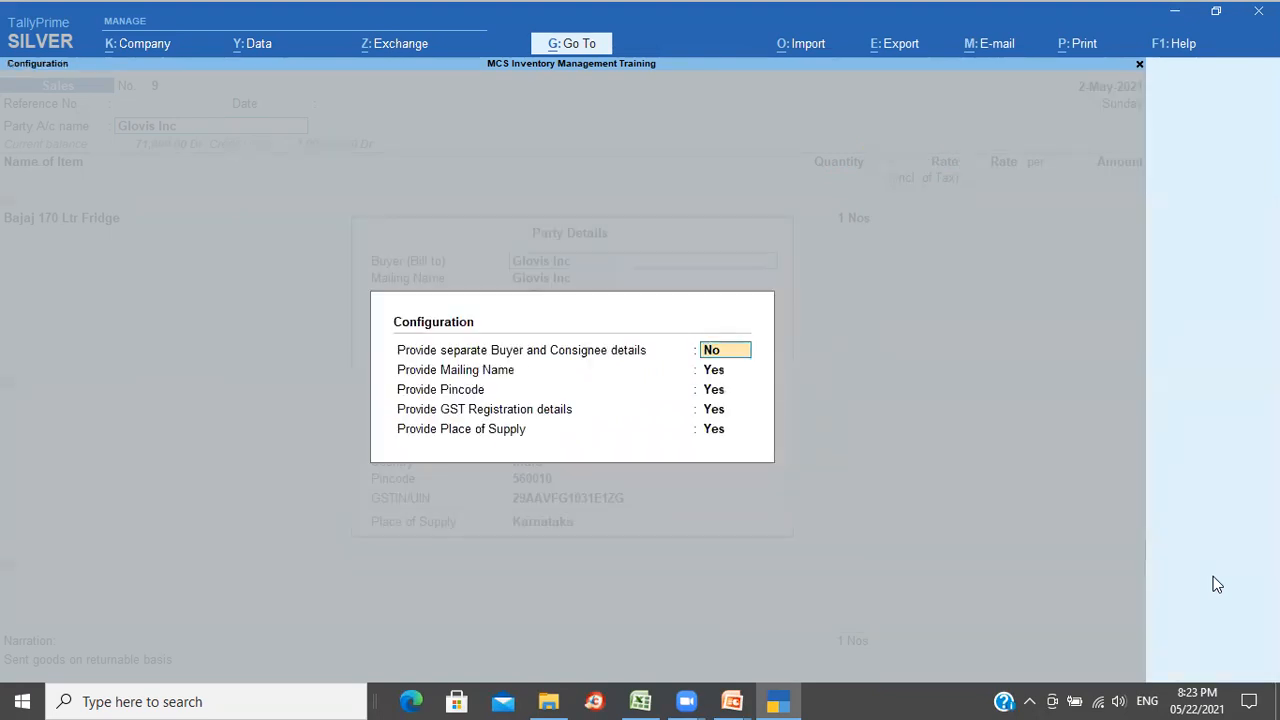
pyautogui.press('Escape')
pyautogui.press('Escape')
pyautogui.press('Escape')
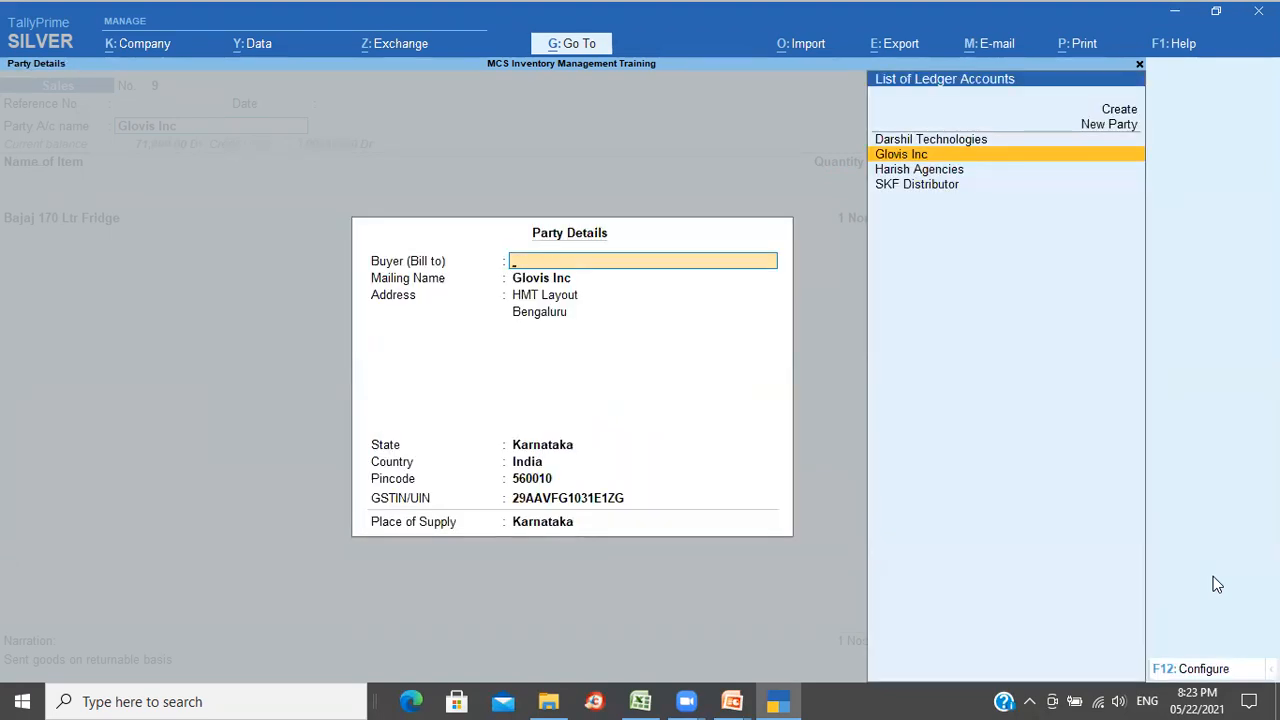
pyautogui.press('Escape')
pyautogui.press('Escape')
pyautogui.press('Escape')
pyautogui.press('Escape')
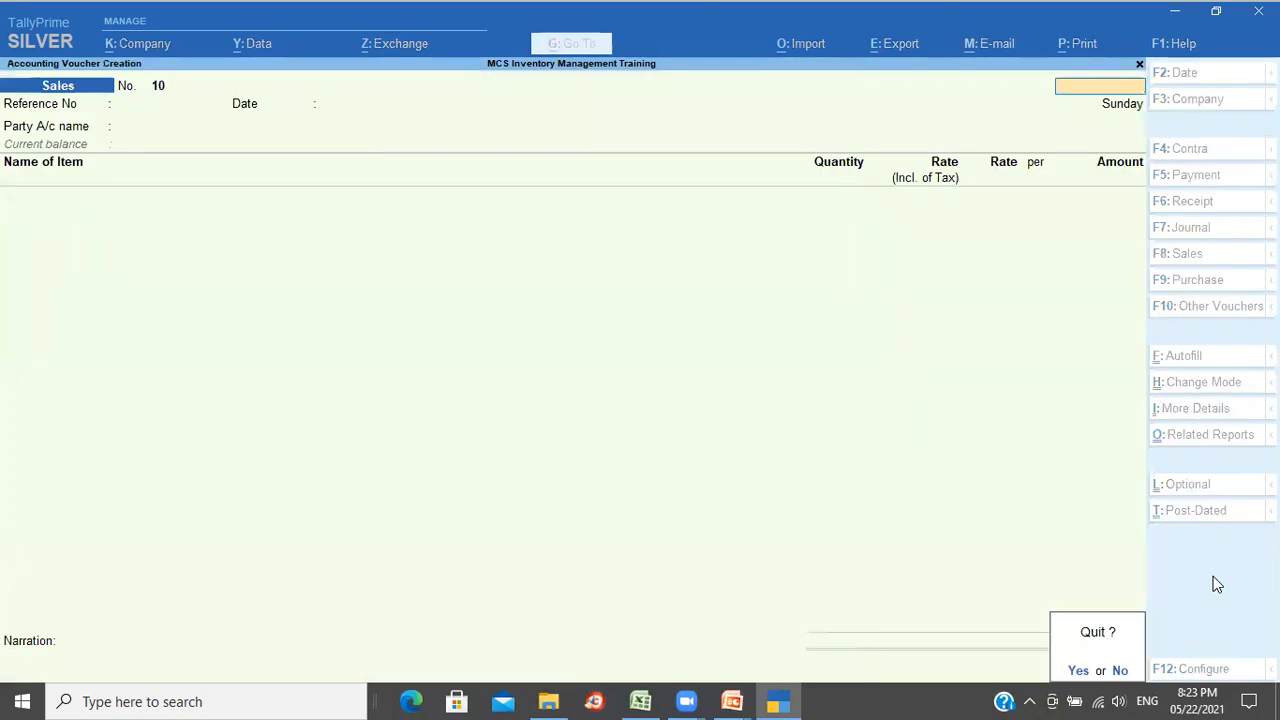
# Step: Confirm quitting voucher entry and open the Sales voucher type via Alter > Voucher Type
pyautogui.press('y')
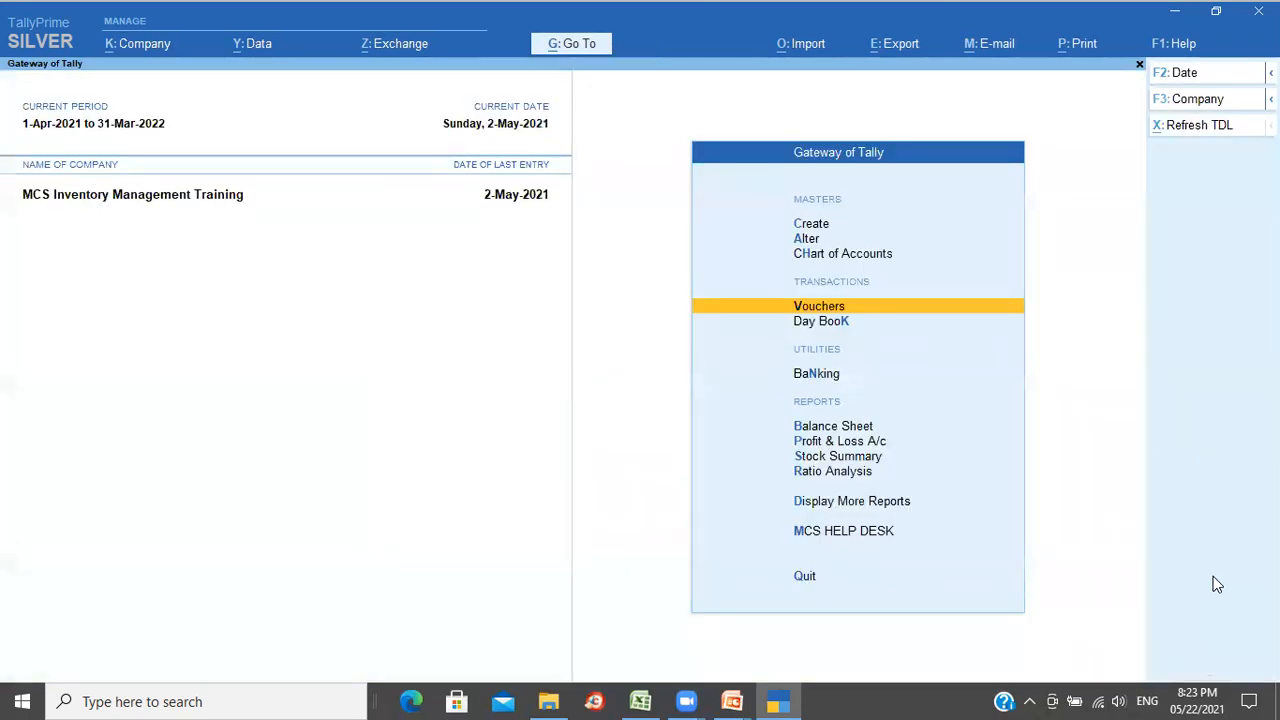
pyautogui.press('a')
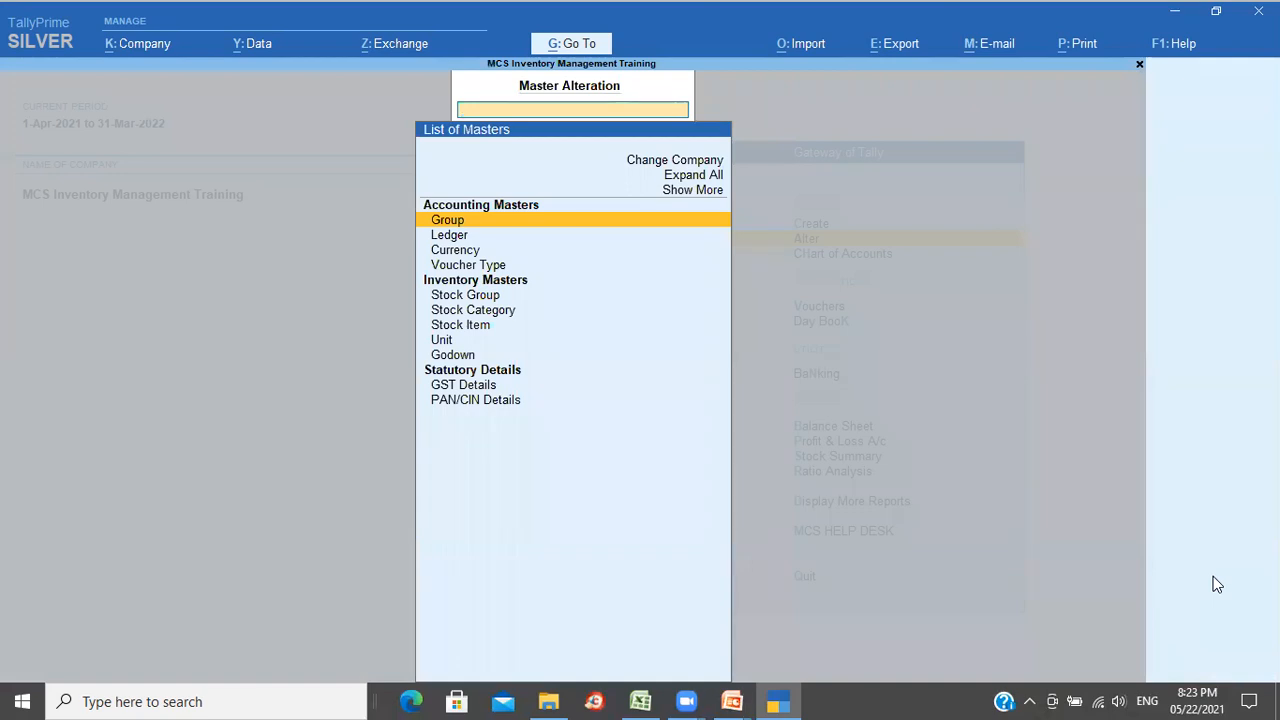
pyautogui.write('vo')
pyautogui.press('Return')
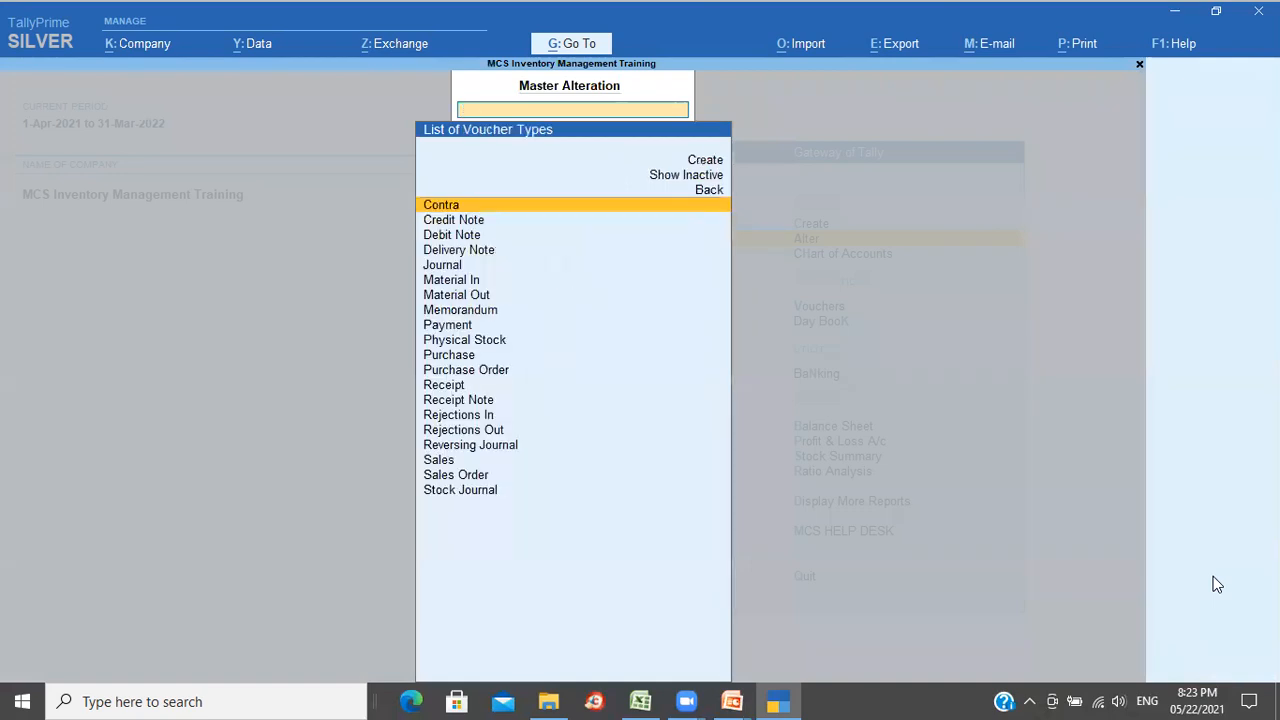
pyautogui.write('sa')
pyautogui.press('Return')
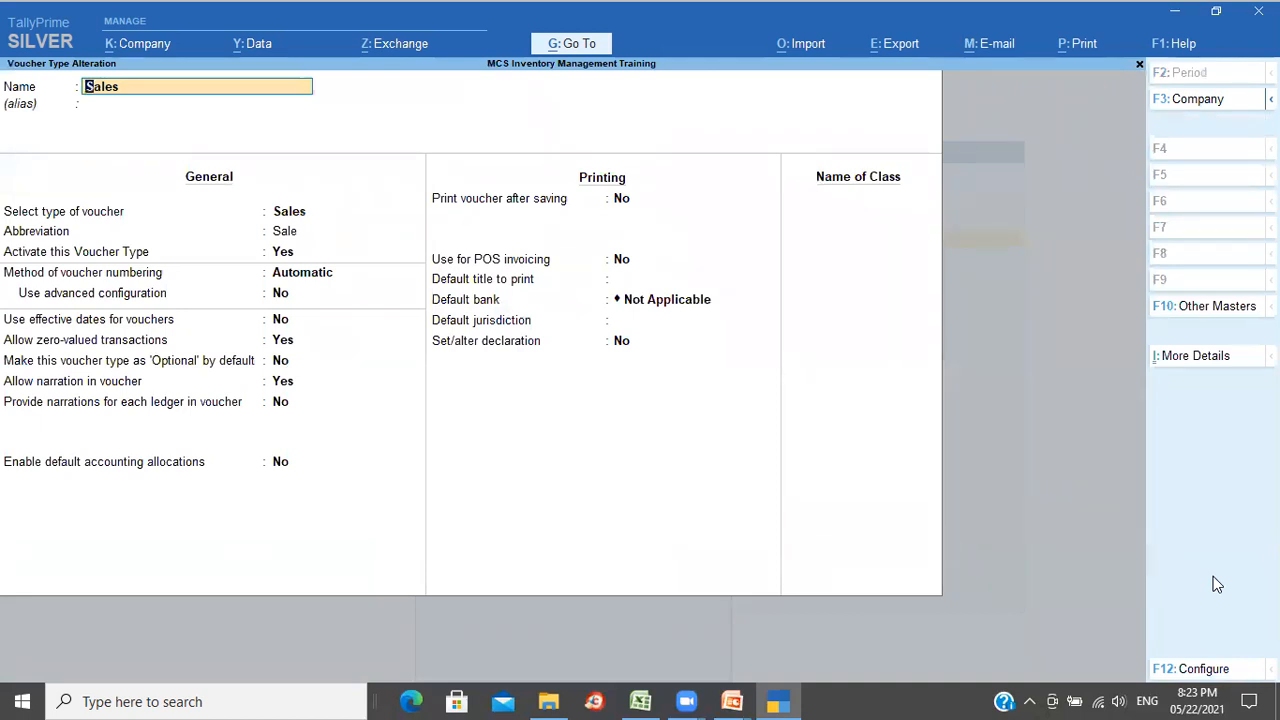
# Step: Step through the Sales voucher type settings: abbreviation Sale, narration allowed, printing after saving No
pyautogui.press('Return')
pyautogui.press('Return')
pyautogui.press('Return')
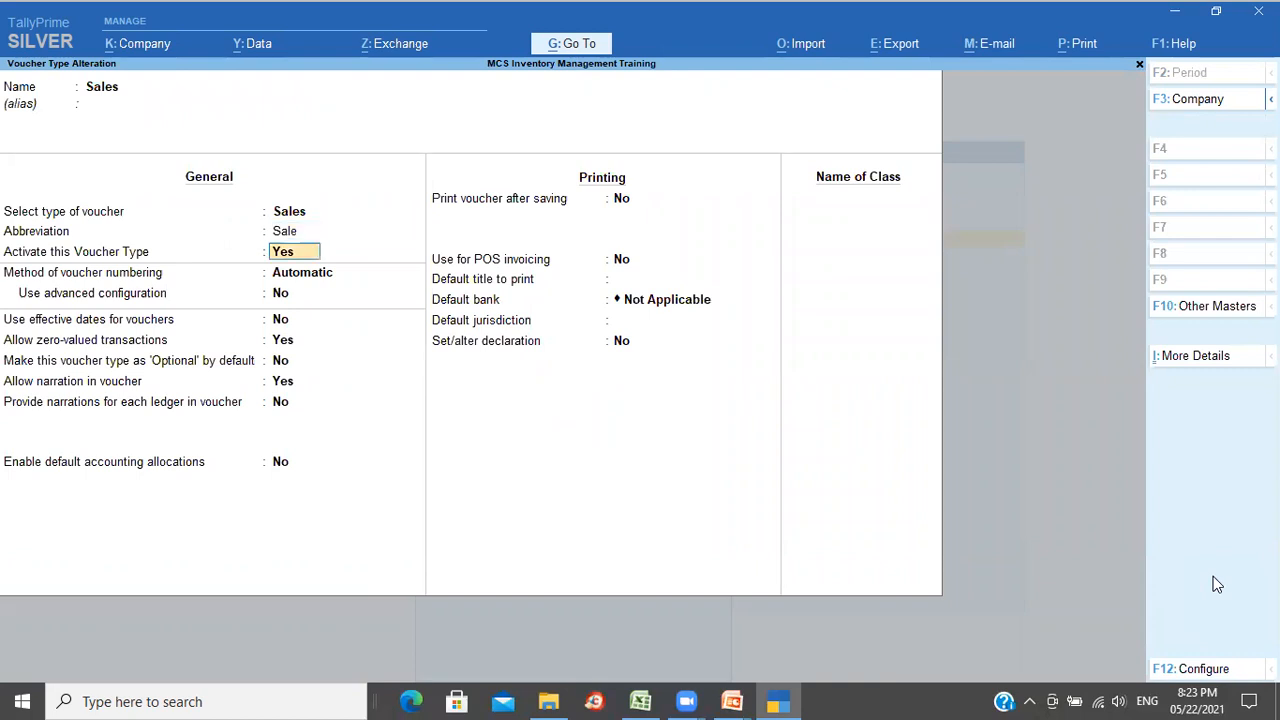
pyautogui.press('Return')
pyautogui.press('Return')
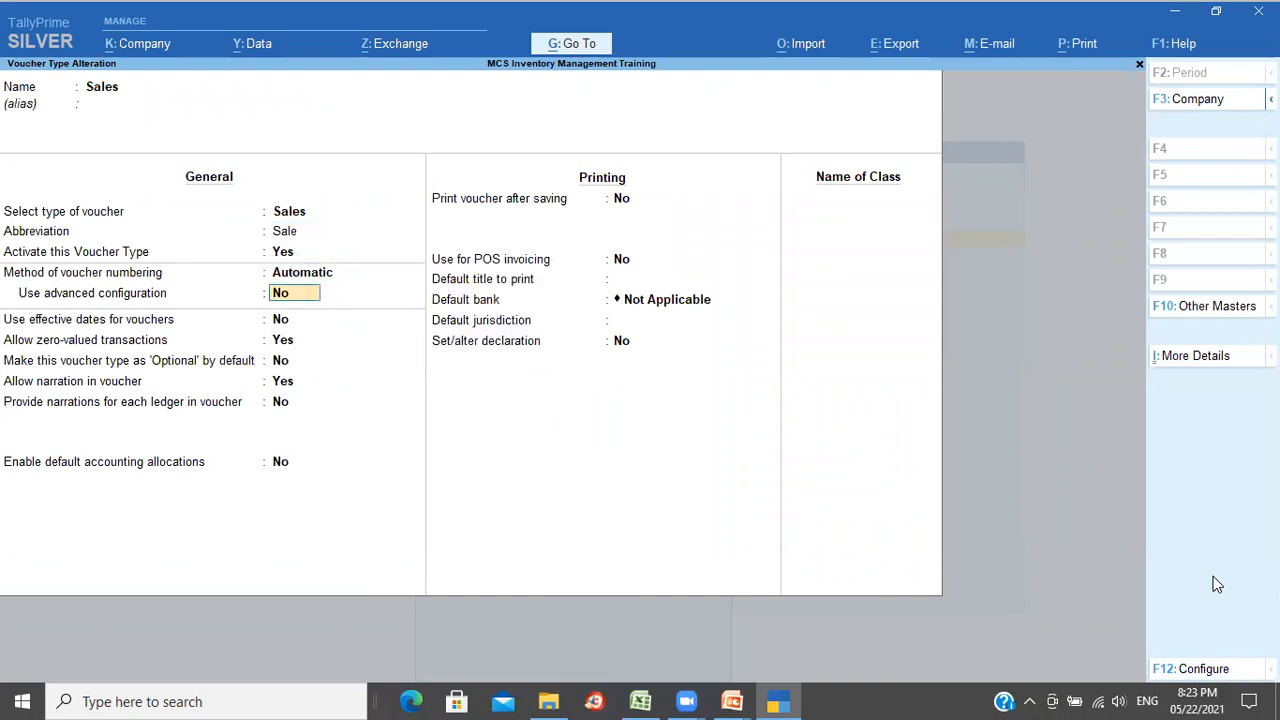
pyautogui.press('Return')
pyautogui.press('Return')
pyautogui.press('Return')
pyautogui.press('Return')
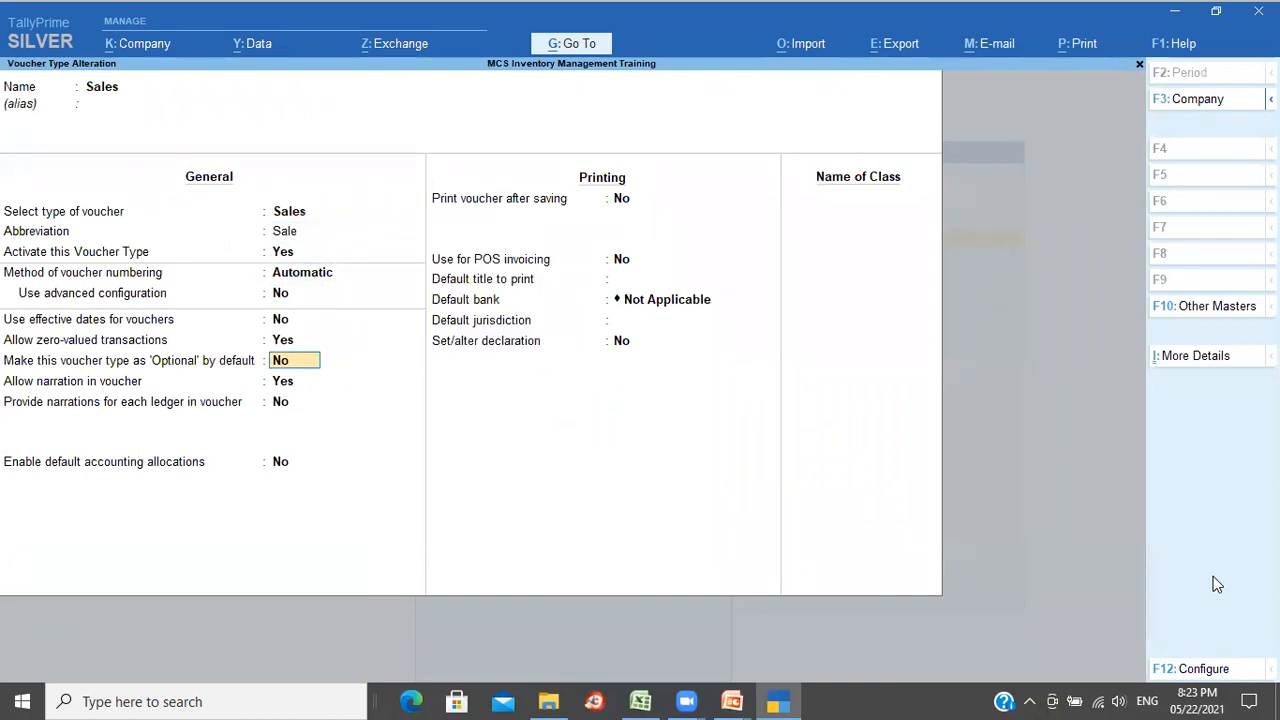
pyautogui.press('Return')
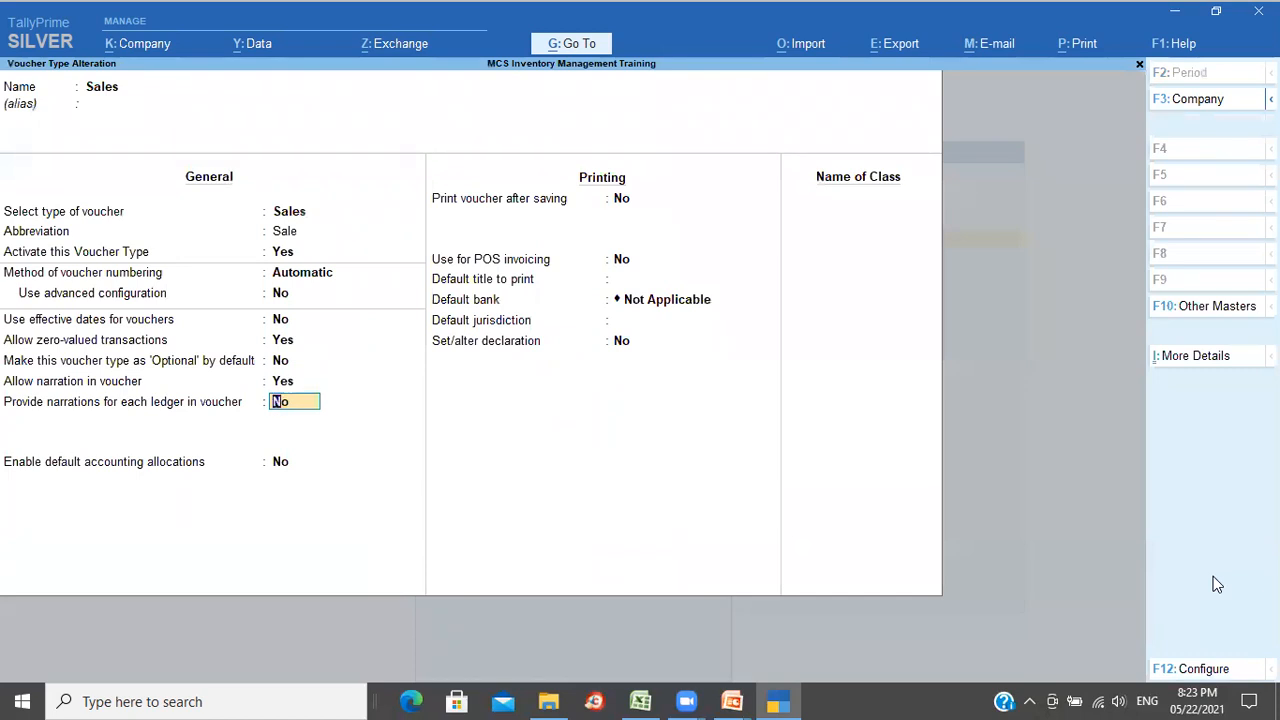
pyautogui.press('Return')
pyautogui.press('Return')
pyautogui.press('Return')
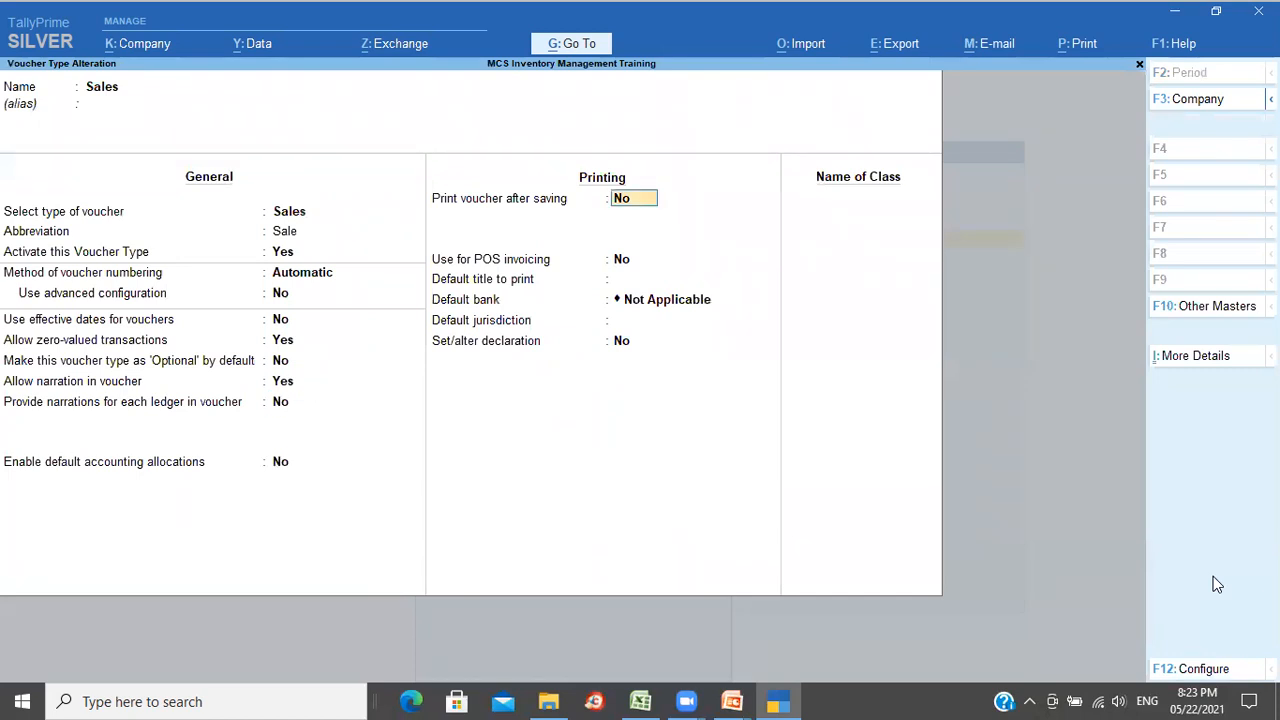
pyautogui.press('Return')
pyautogui.press('Return')
pyautogui.press('Return')
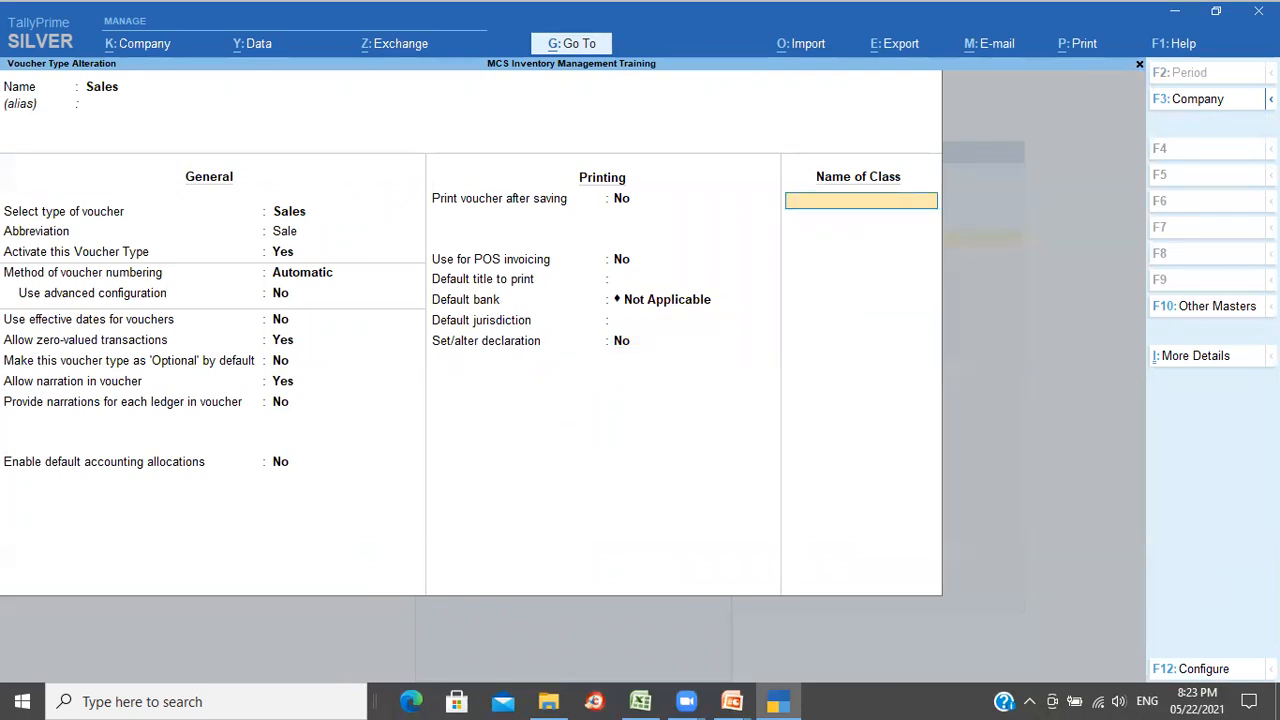
# Step: Browse the More Details list without adding anything, then exit to new Sales voucher No. 10
pyautogui.click(1196, 358)
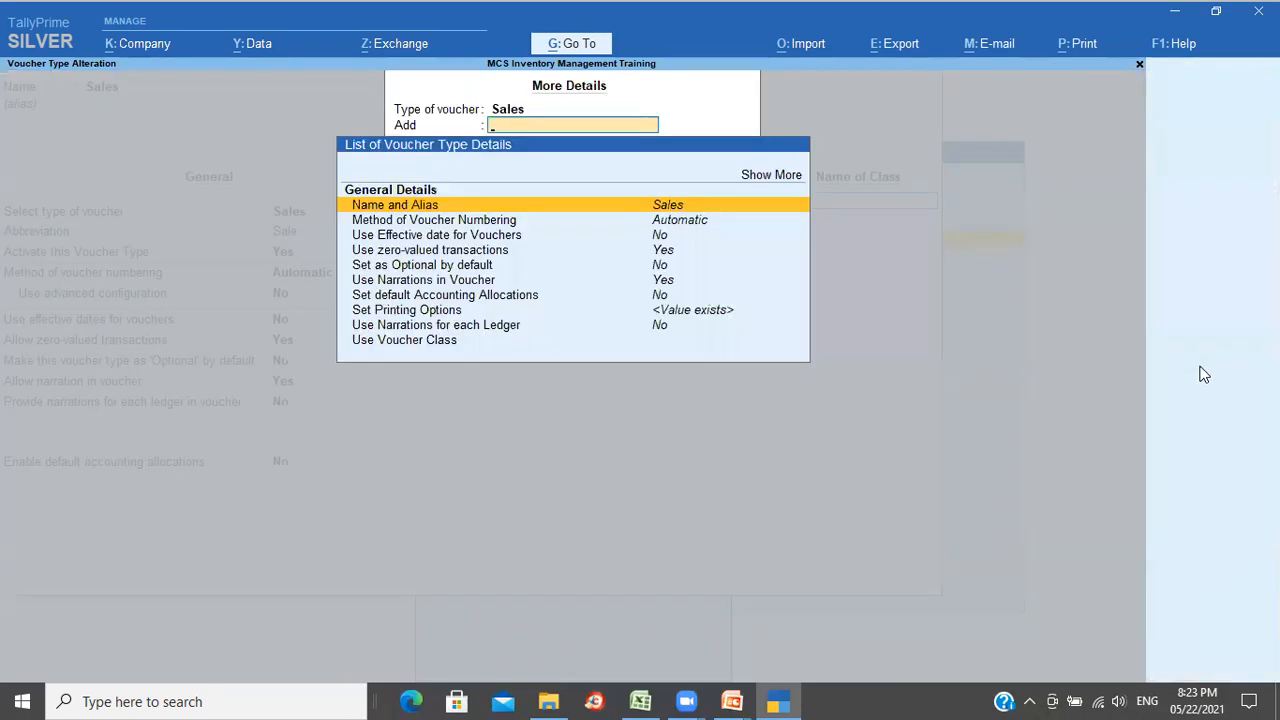
pyautogui.press('Down')
pyautogui.press('Down')
pyautogui.press('Down')
pyautogui.press('Down')
pyautogui.press('Down')
pyautogui.press('Down')
pyautogui.press('Down')
pyautogui.press('Down')
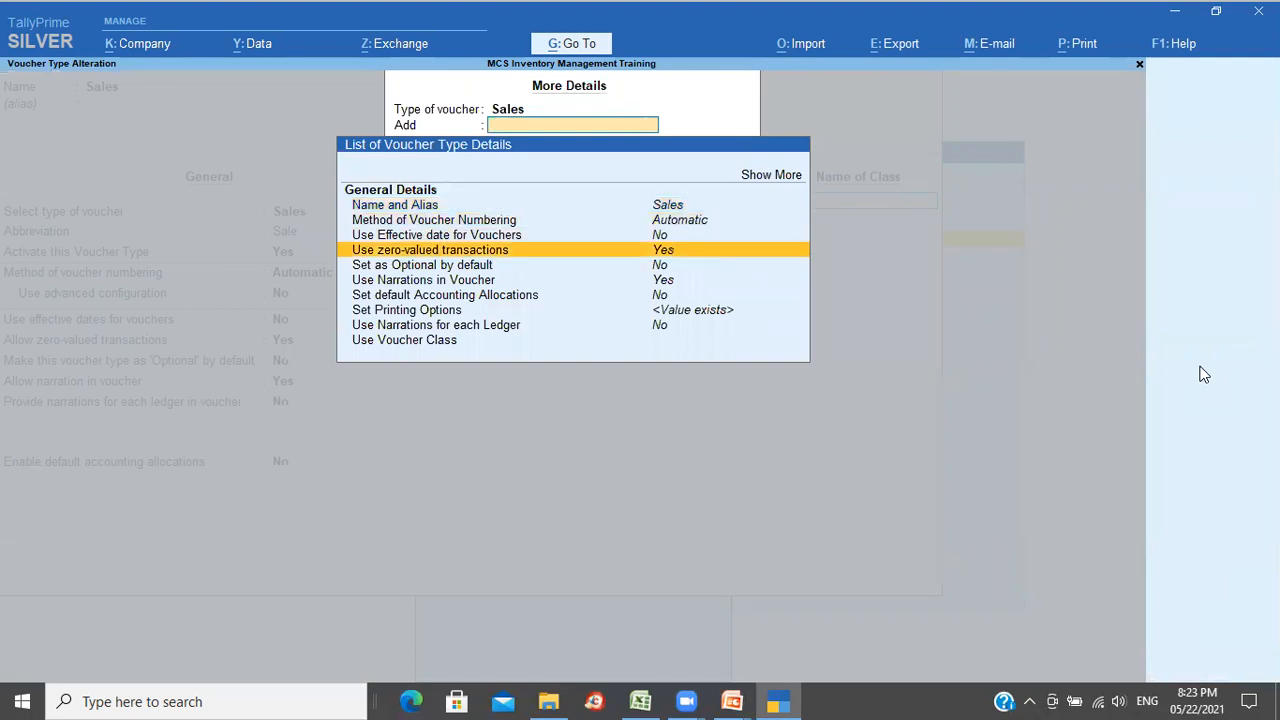
pyautogui.press('Down')
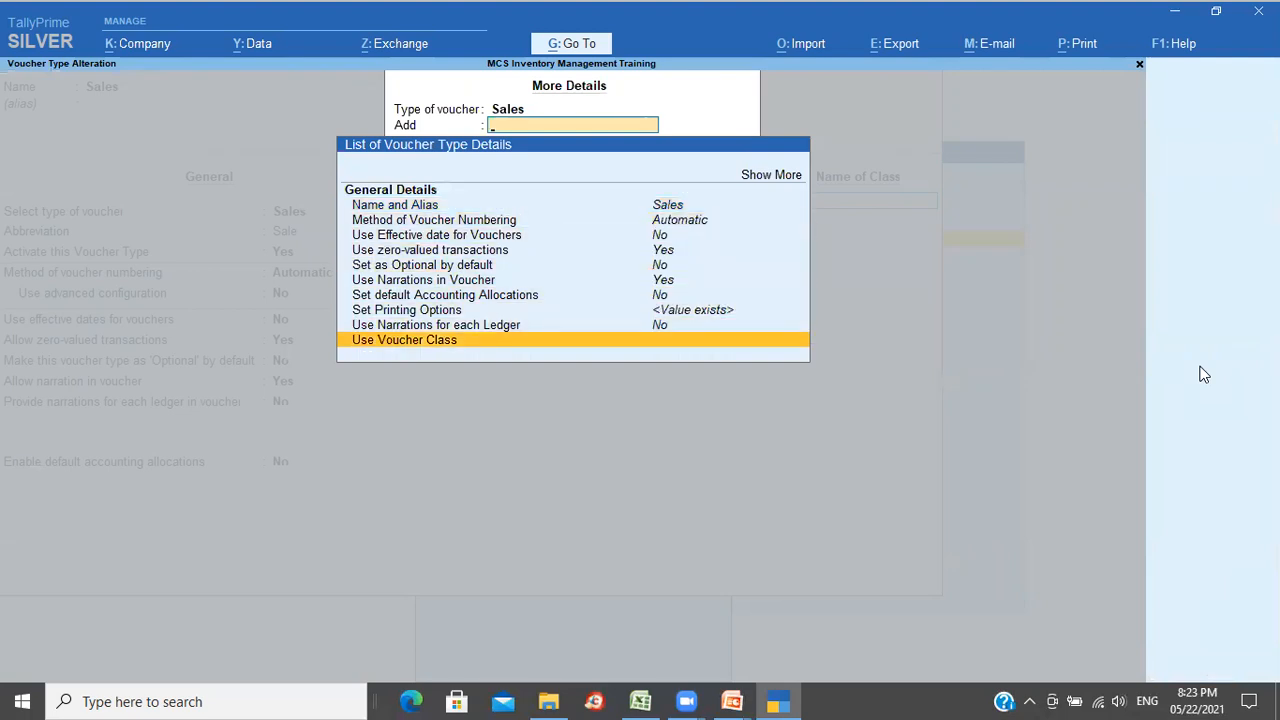
pyautogui.press('Up')
pyautogui.press('Up')
pyautogui.press('Up')
pyautogui.press('Up')
pyautogui.press('Up')
pyautogui.press('Up')
pyautogui.press('Up')
pyautogui.press('Up')
pyautogui.press('Up')
pyautogui.press('Up')
pyautogui.press('Up')
pyautogui.press('Return')
pyautogui.press('Down')
pyautogui.press('Down')
pyautogui.press('Down')
pyautogui.press('Down')
pyautogui.press('Down')
pyautogui.press('Down')
pyautogui.press('Down')
pyautogui.press('Down')
pyautogui.press('Down')
pyautogui.press('Down')
pyautogui.press('Down')
pyautogui.press('Down')
pyautogui.press('Down')
pyautogui.press('Down')
pyautogui.press('Escape')
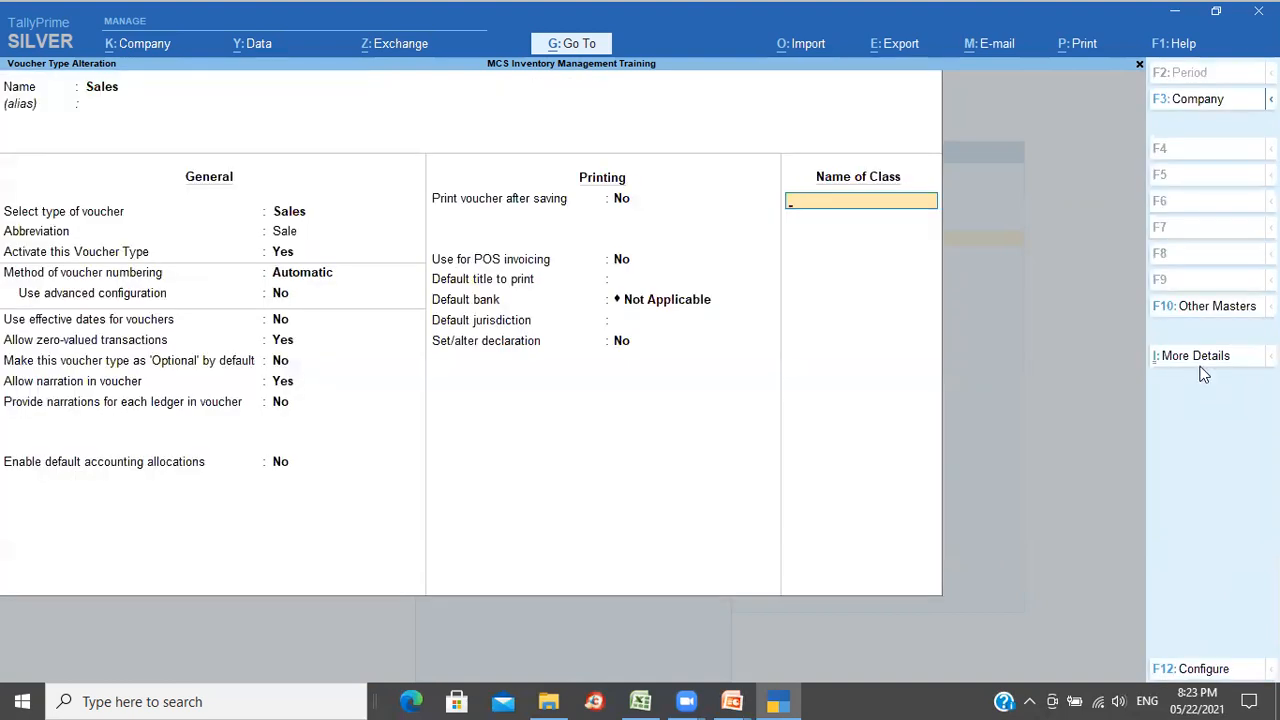
pyautogui.press('Escape')
pyautogui.press('Escape')
pyautogui.press('v')
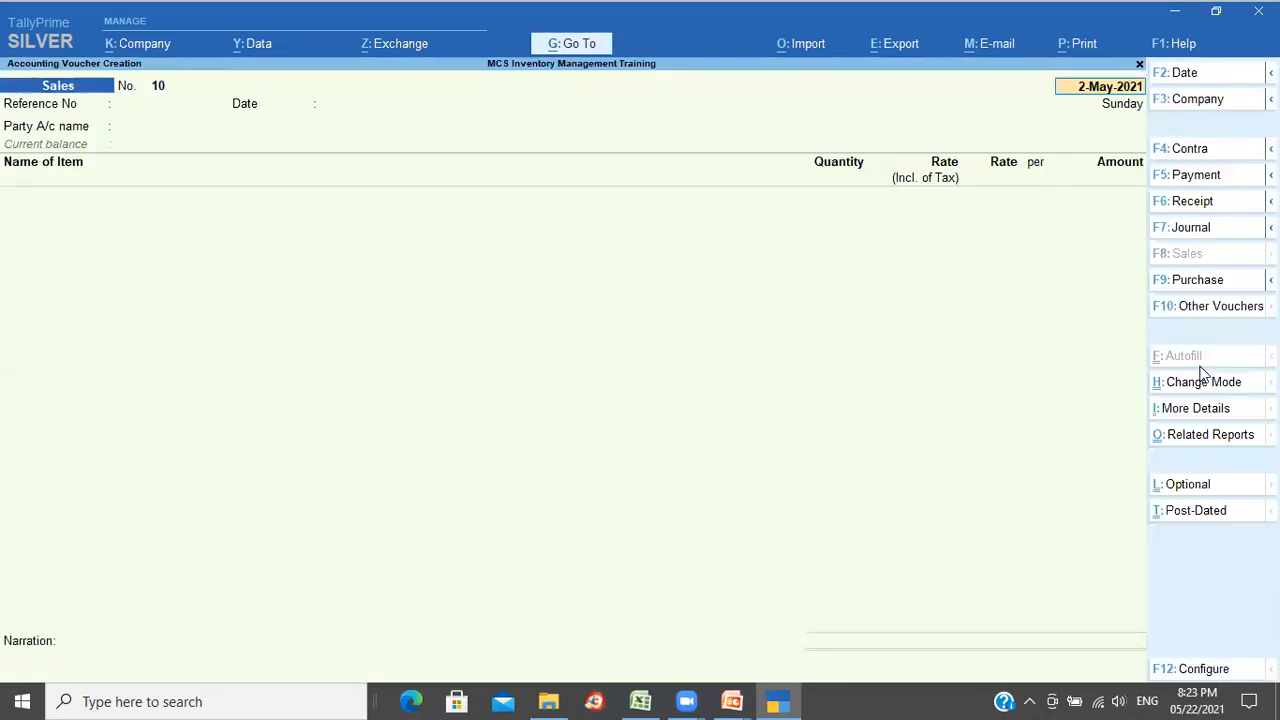
pyautogui.press('pageup')
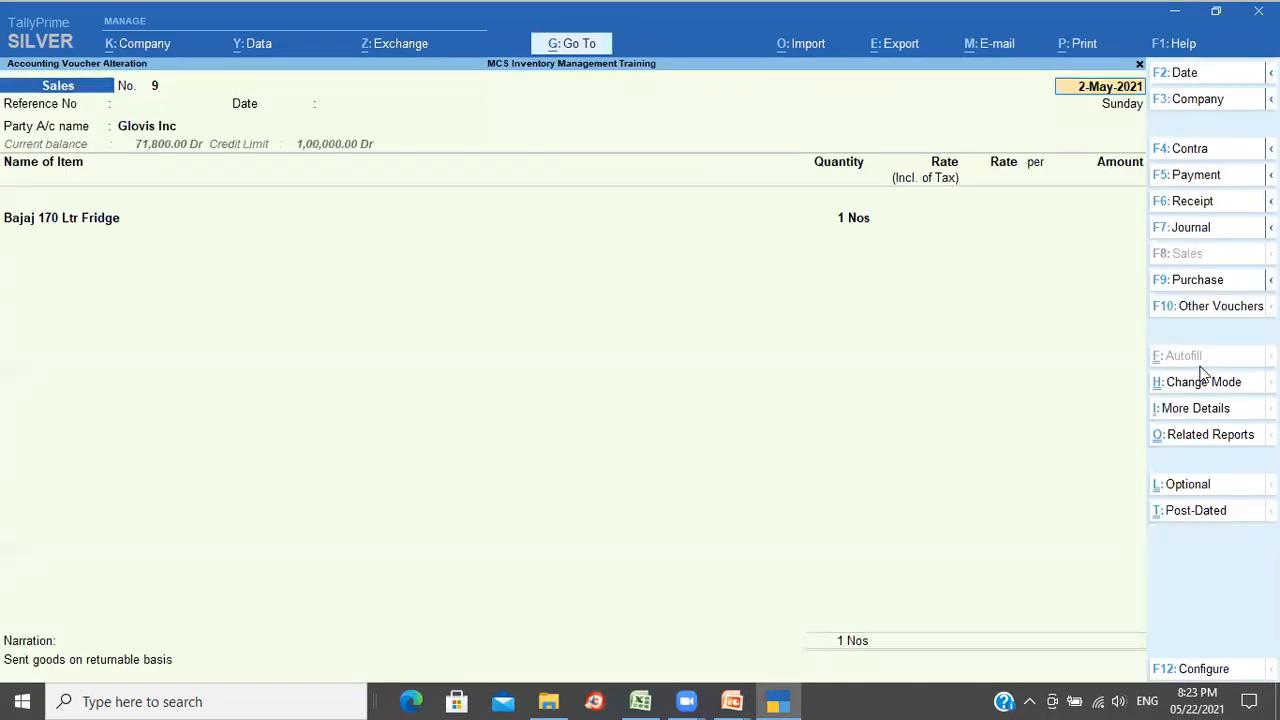
pyautogui.press('Return')
pyautogui.press('Return')
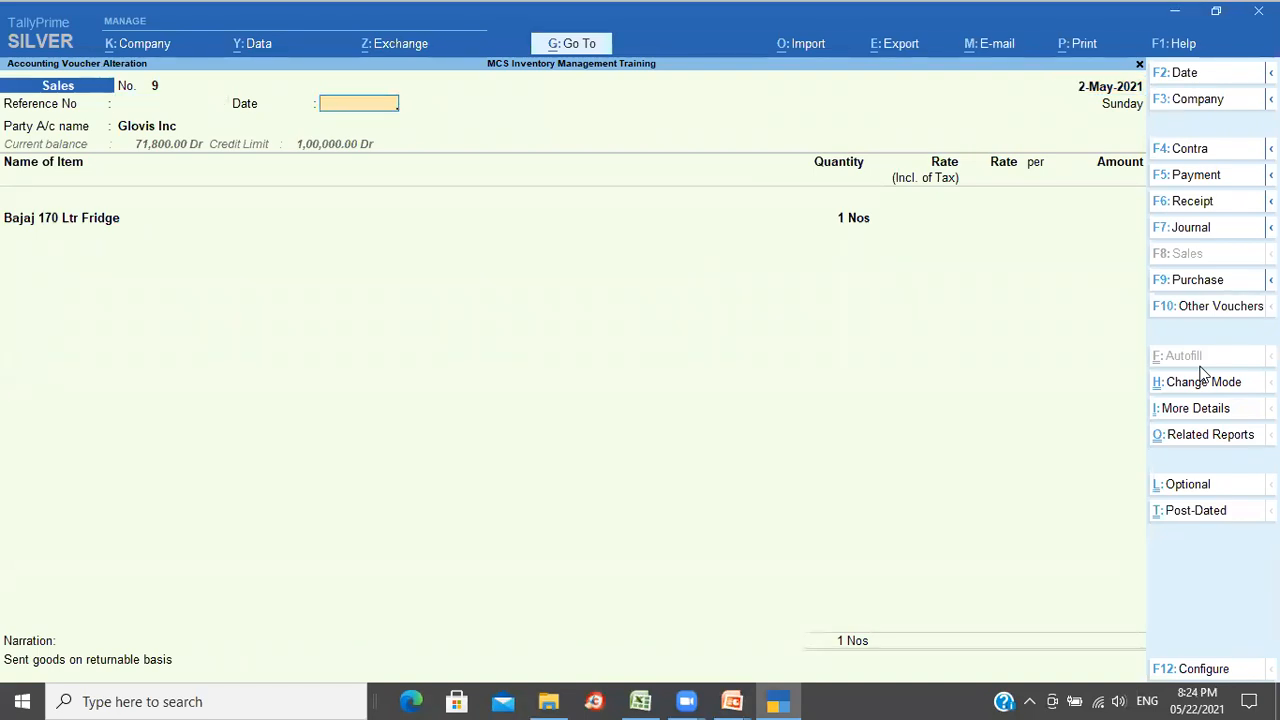
pyautogui.press('Return')
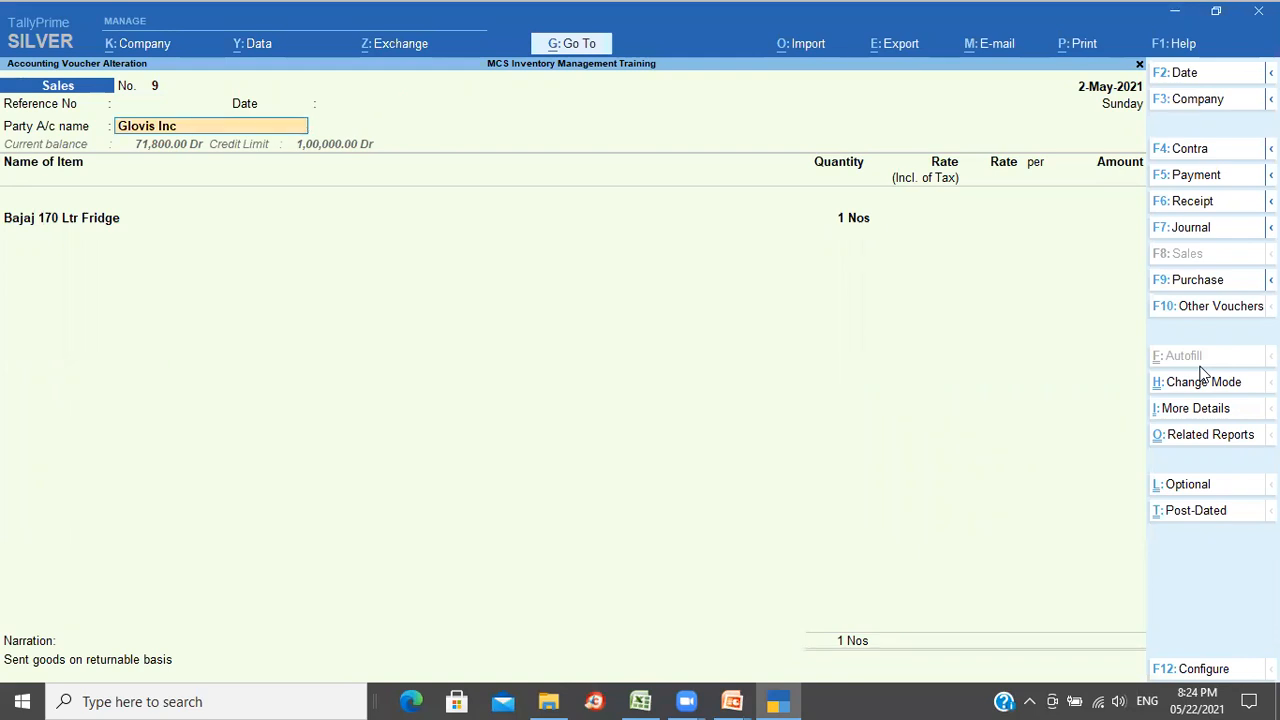
pyautogui.press('Return')
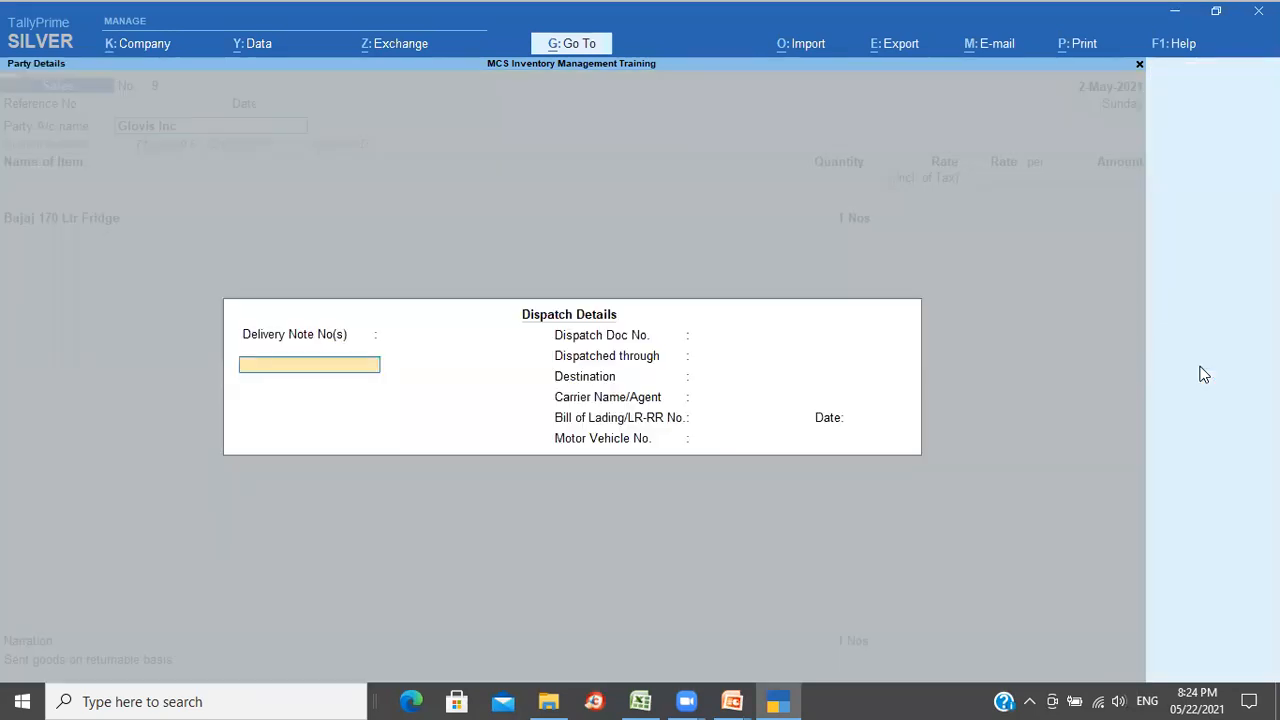
pyautogui.press('Return')
pyautogui.press('Return')
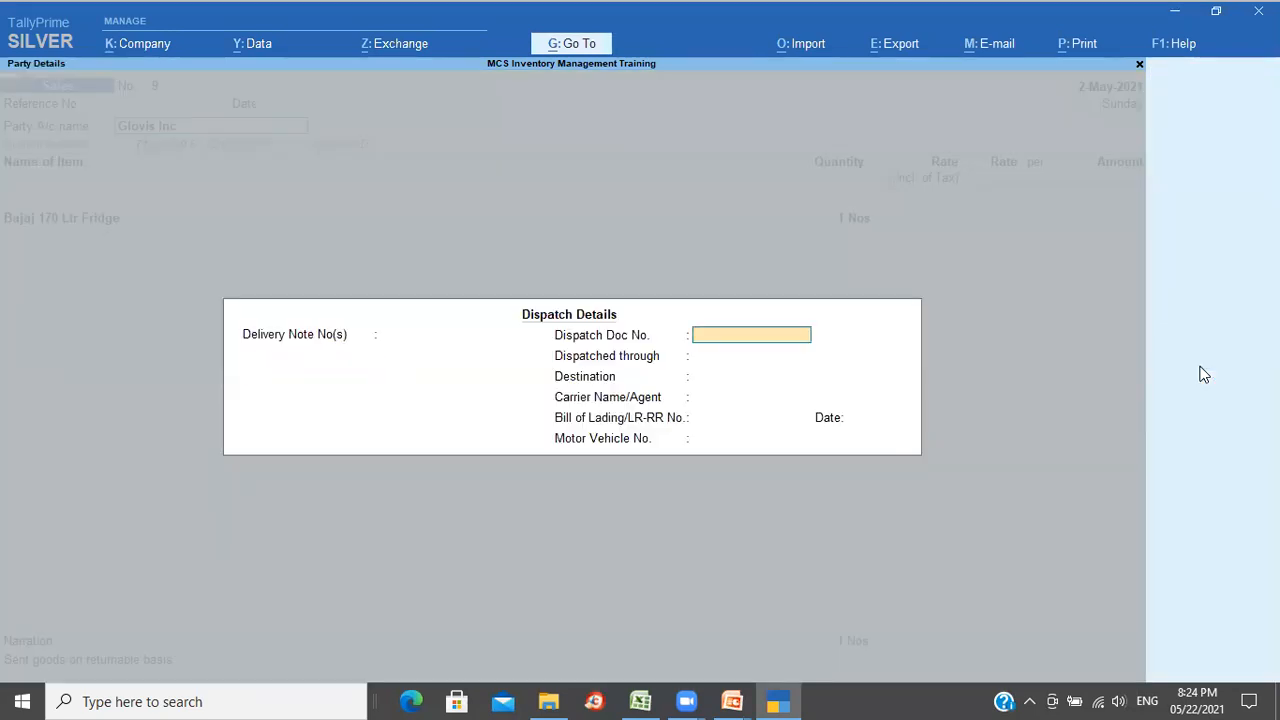
pyautogui.press('Return')
pyautogui.press('Return')
pyautogui.press('Return')
pyautogui.press('Return')
pyautogui.press('Return')
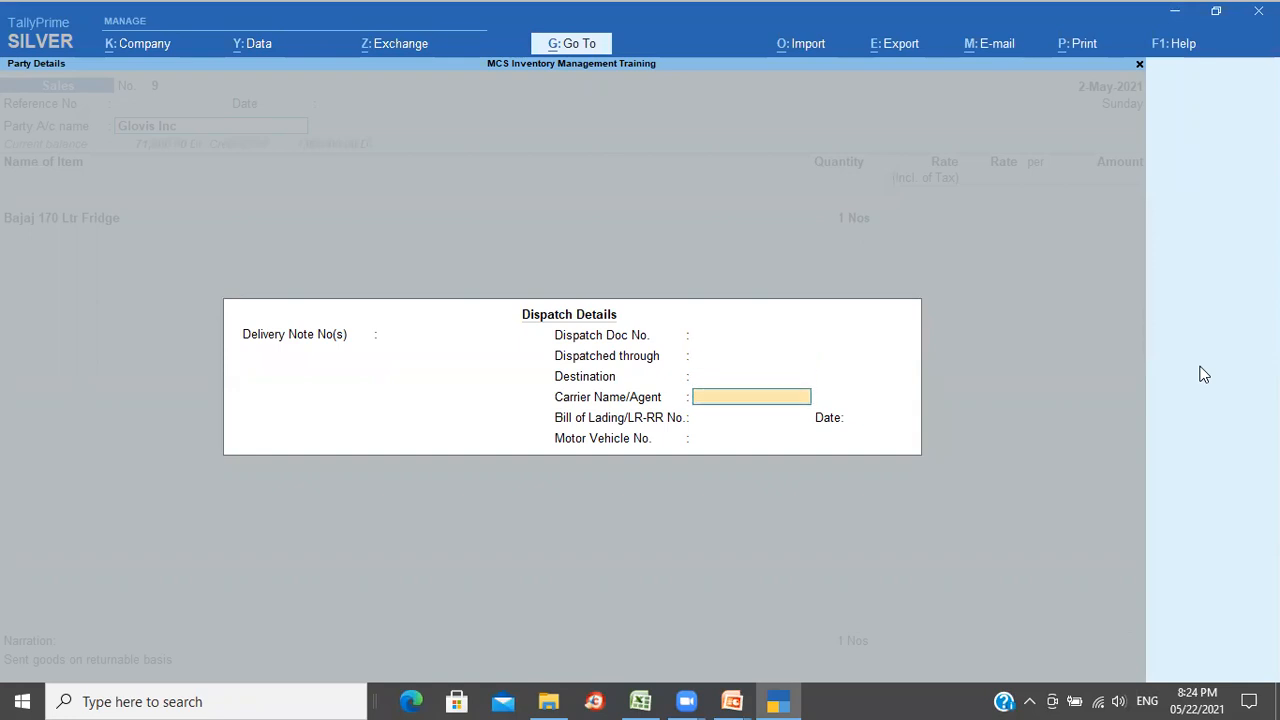
pyautogui.press('Return')
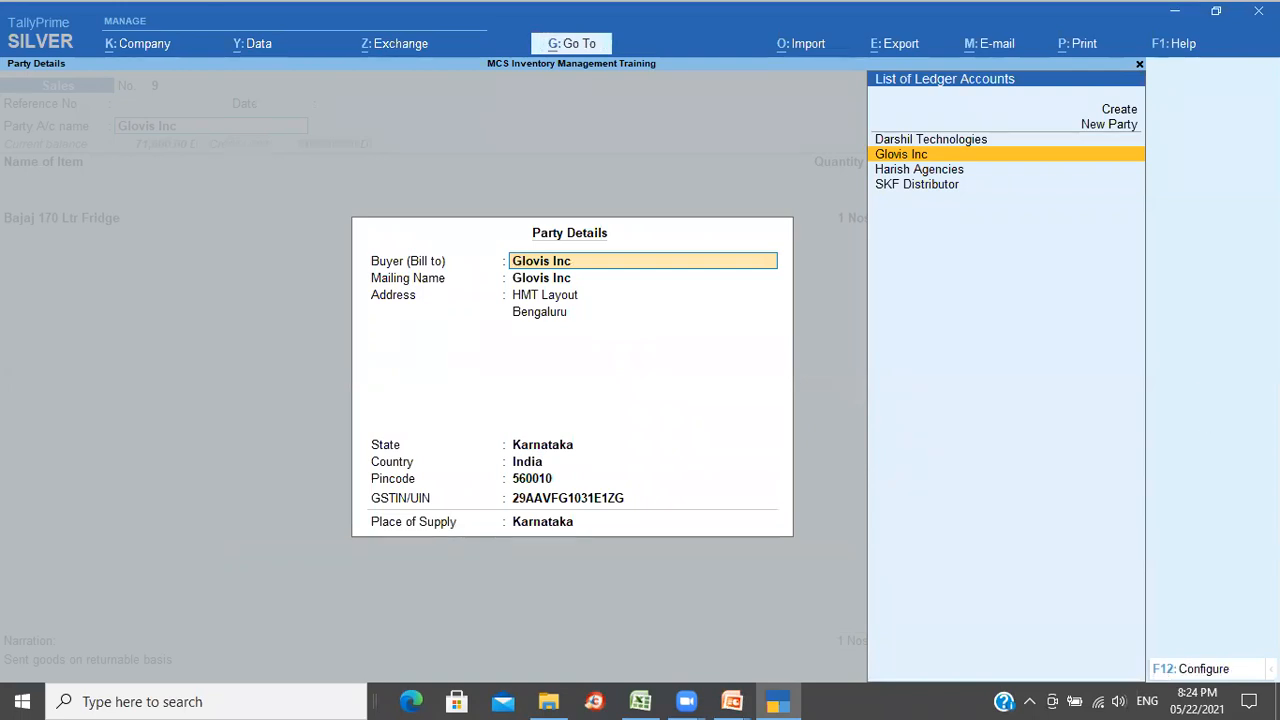
pyautogui.press('F12')
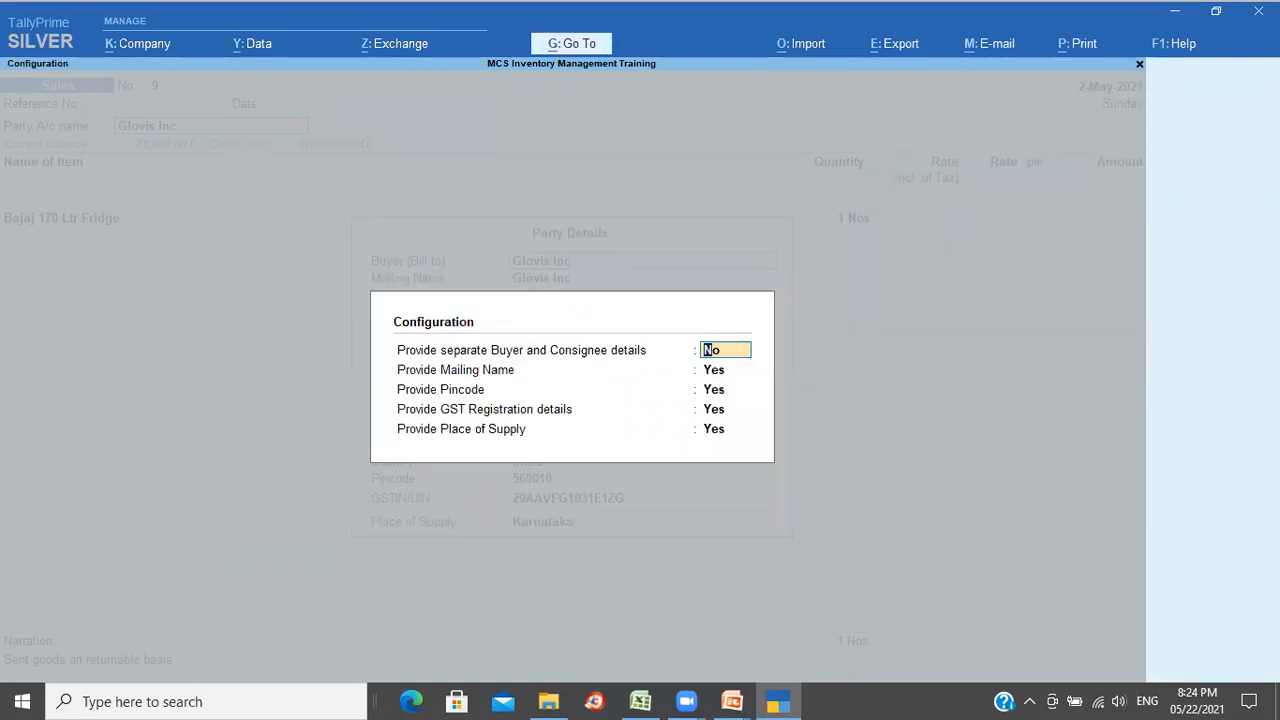
pyautogui.press('Return')
pyautogui.press('Return')
pyautogui.press('Return')
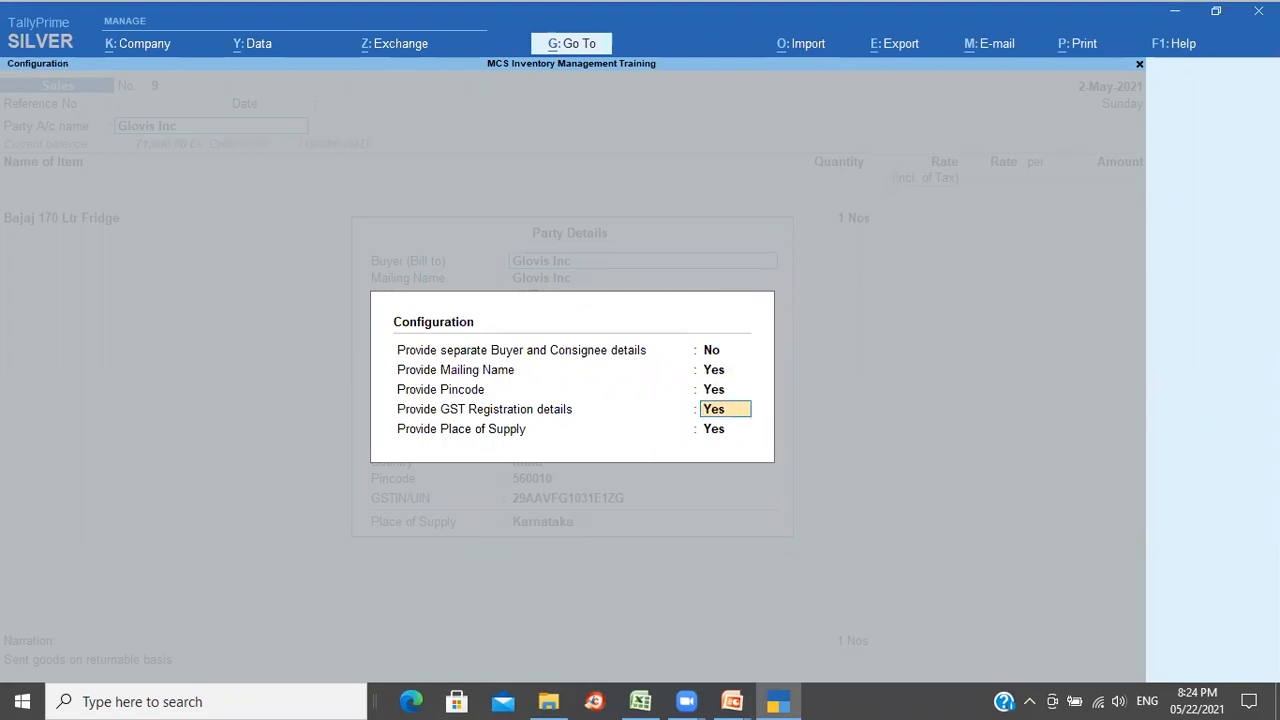
pyautogui.press('Return')
pyautogui.press('Return')
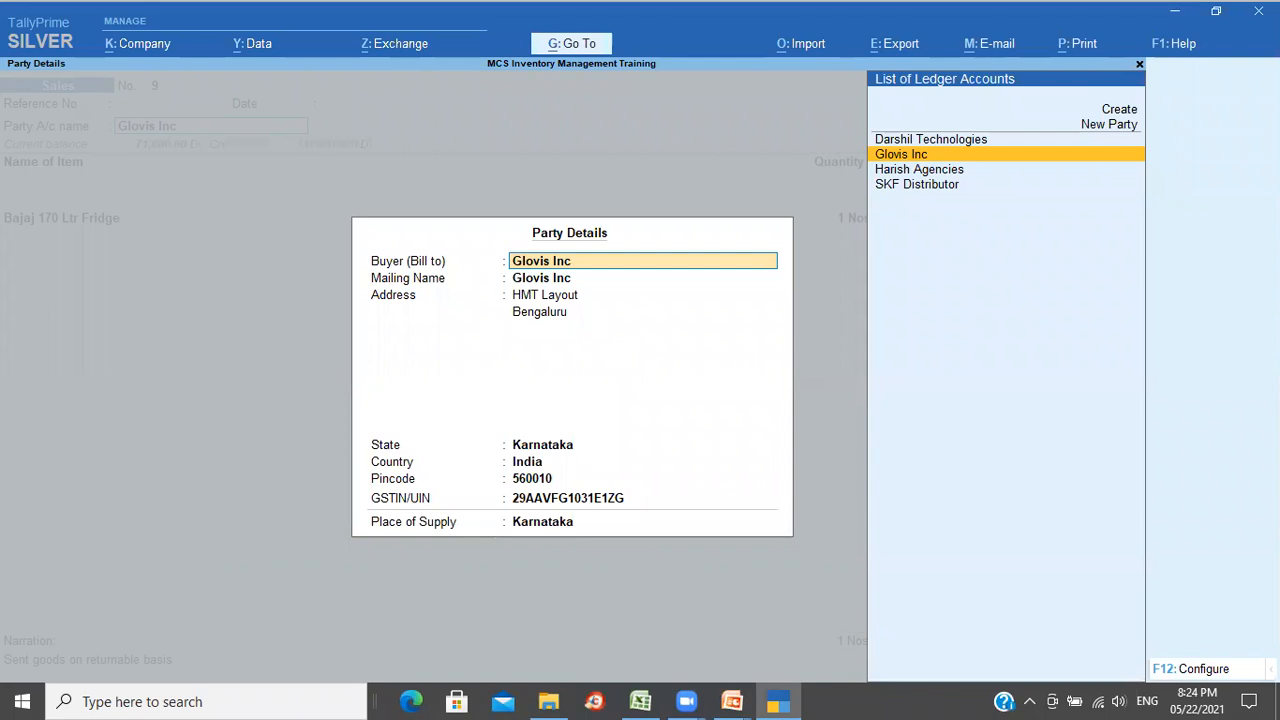
pyautogui.press('Return')
pyautogui.press('Return')
pyautogui.hotkey('ctrl', 'a')
pyautogui.press('Return')
pyautogui.press('Return')
pyautogui.press('Return')
pyautogui.press('Return')
pyautogui.press('Return')
pyautogui.press('Return')
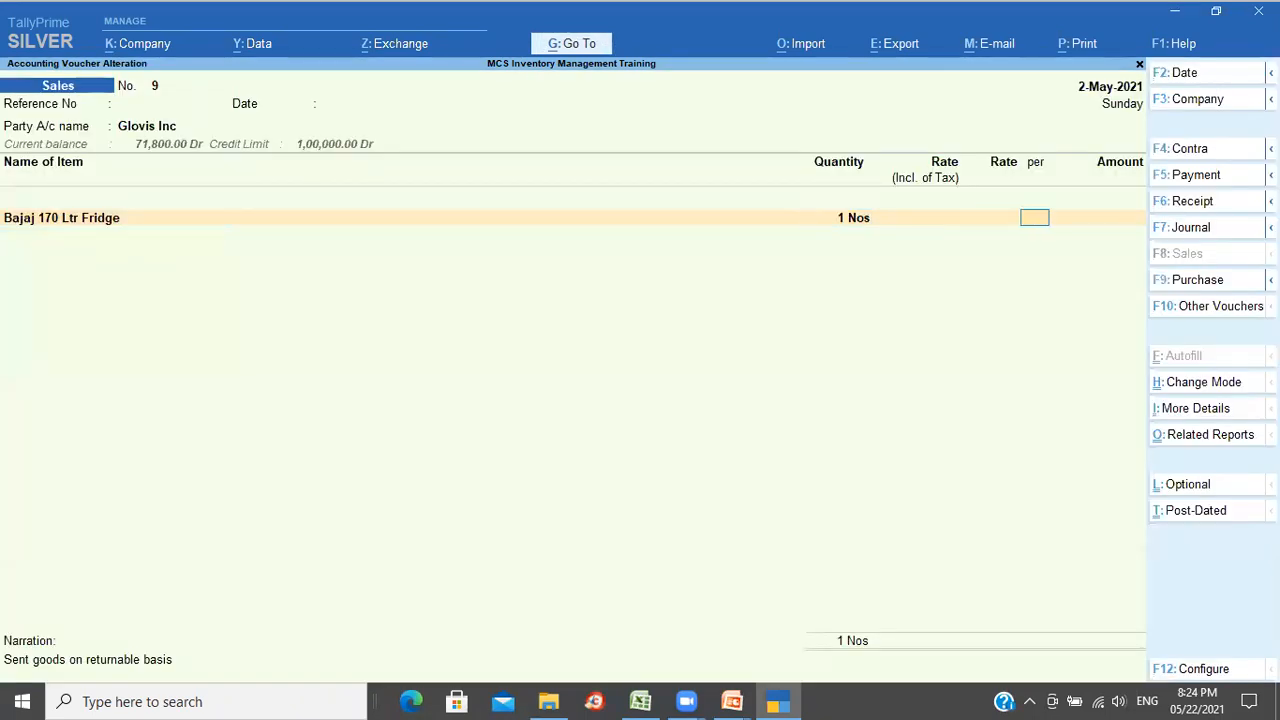
pyautogui.press('Return')
pyautogui.press('Return')
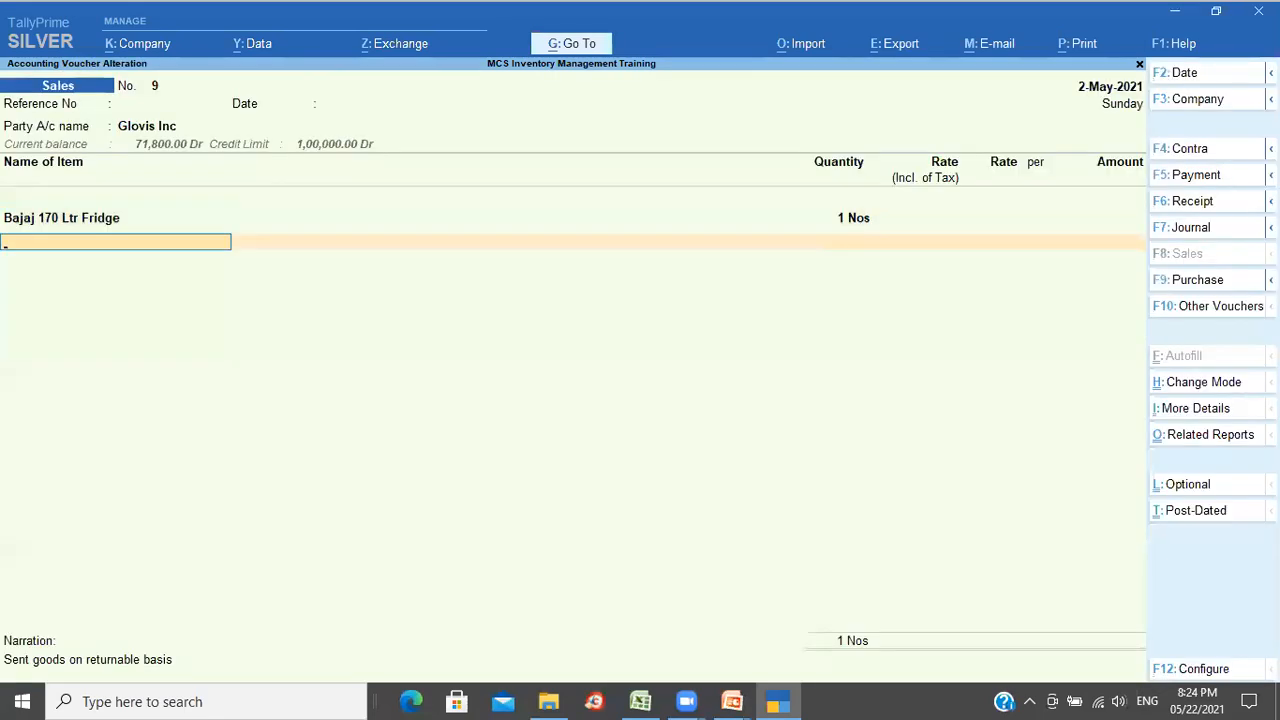
pyautogui.press('Return')
pyautogui.press('Return')
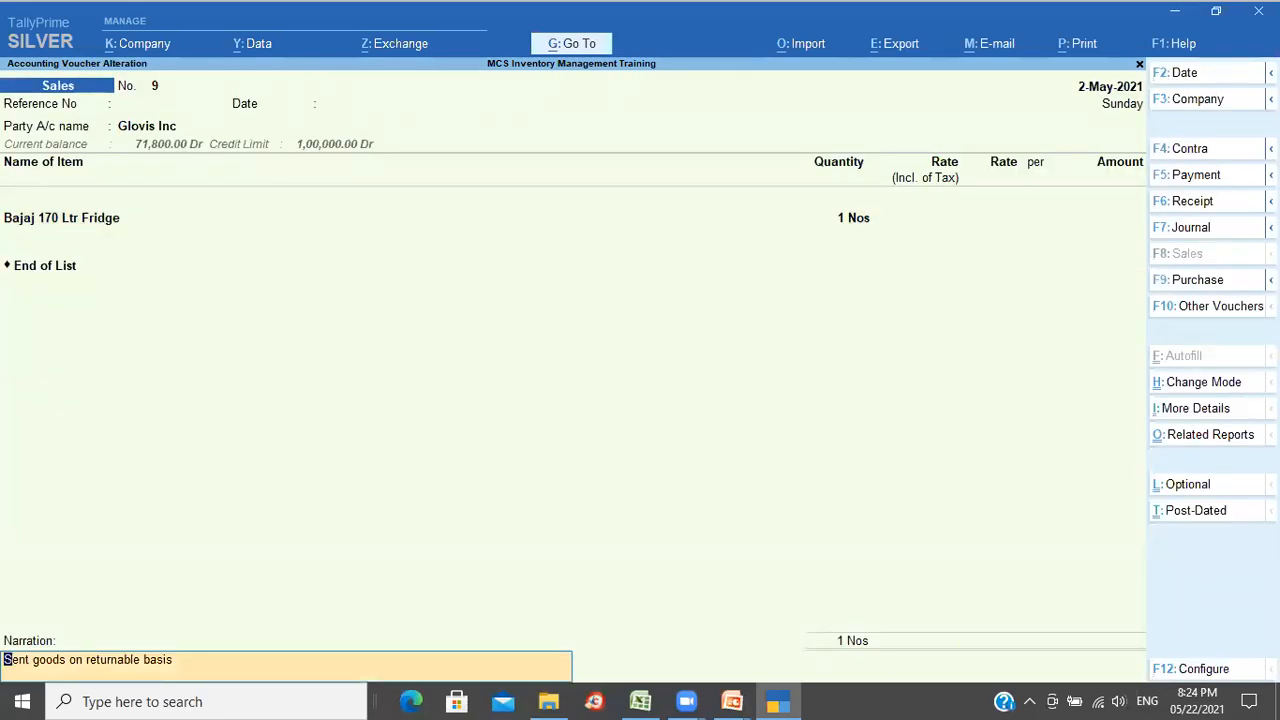
pyautogui.press('Return')
pyautogui.press('Return')
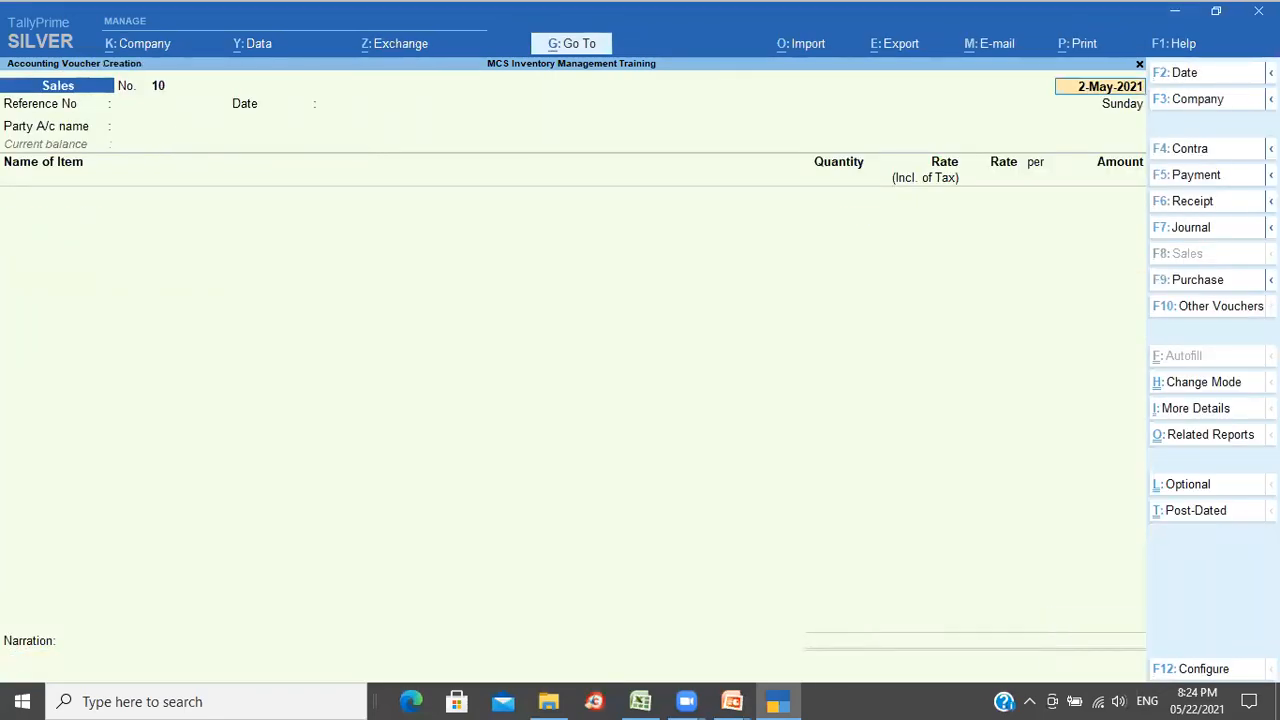
pyautogui.press('pageup')
# Step: Recall voucher 9 and configure its printout to include Terms of Payment and Delivery
pyautogui.press('ctrl')
pyautogui.hotkey('ctrl', 'p')
pyautogui.press('Left')
pyautogui.press('Return')
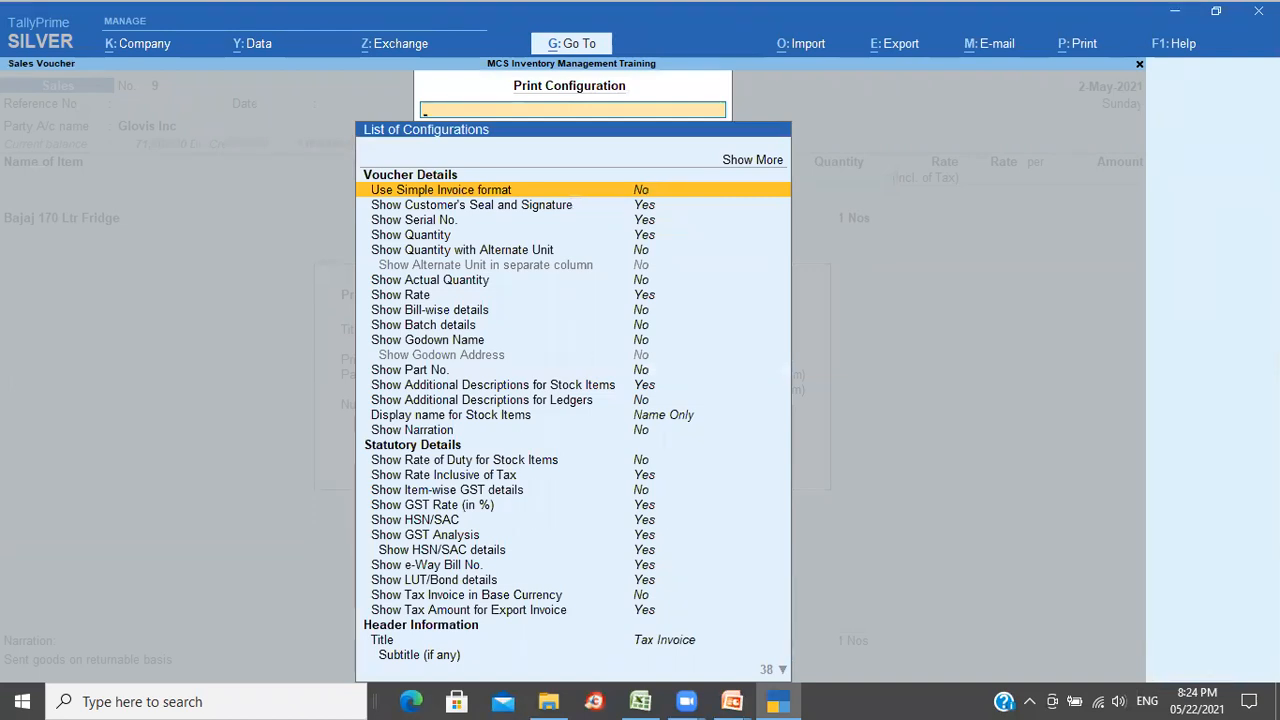
pyautogui.write('Del')
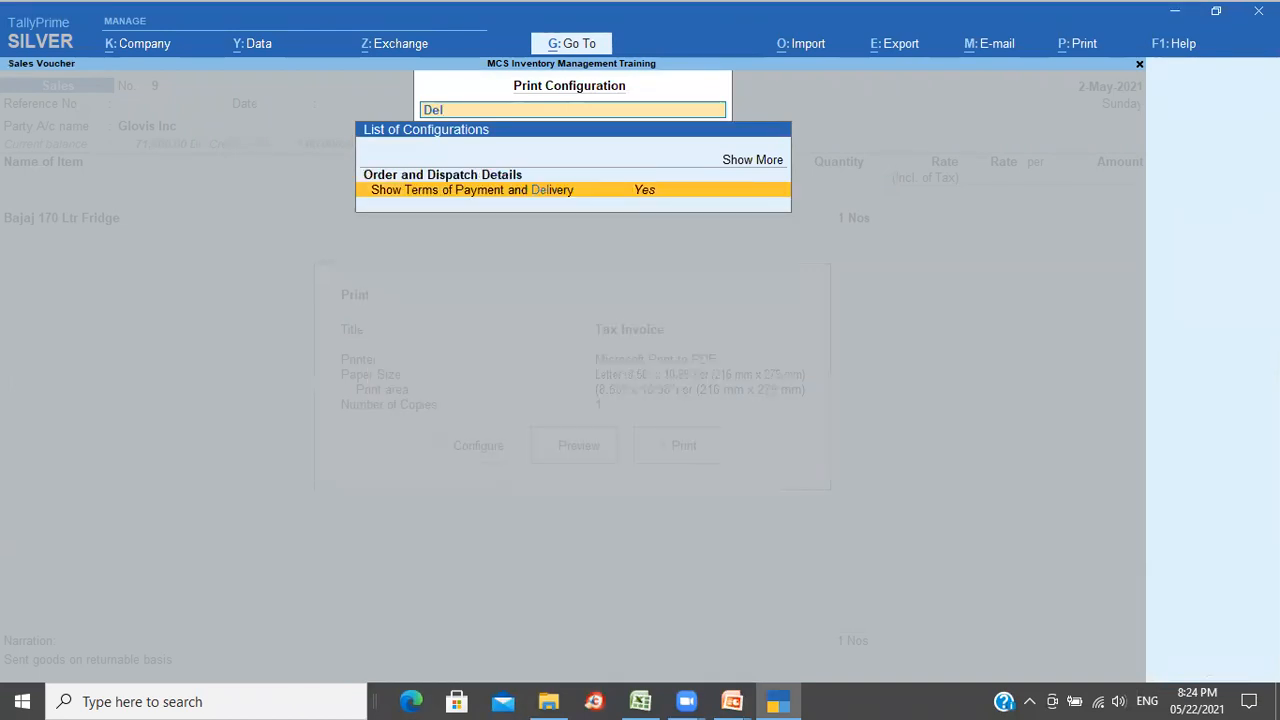
pyautogui.press('Return')
pyautogui.press('Return')
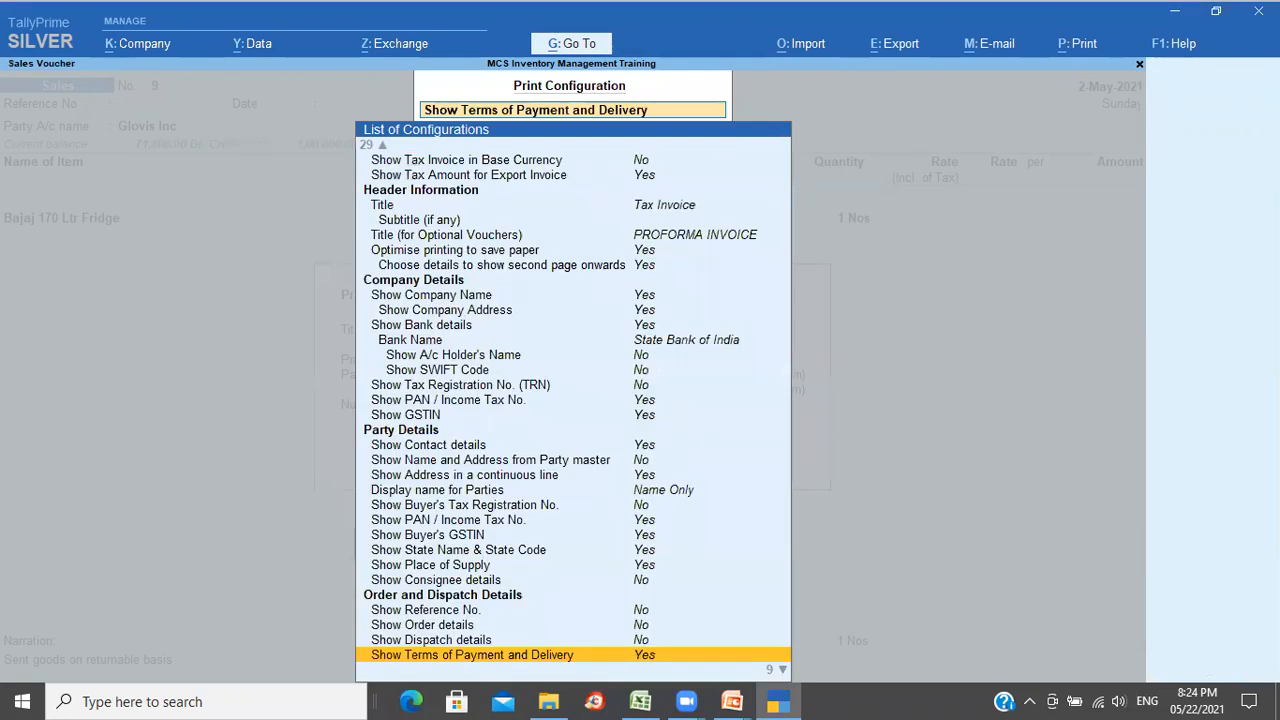
pyautogui.hotkey('ctrl', 'a')
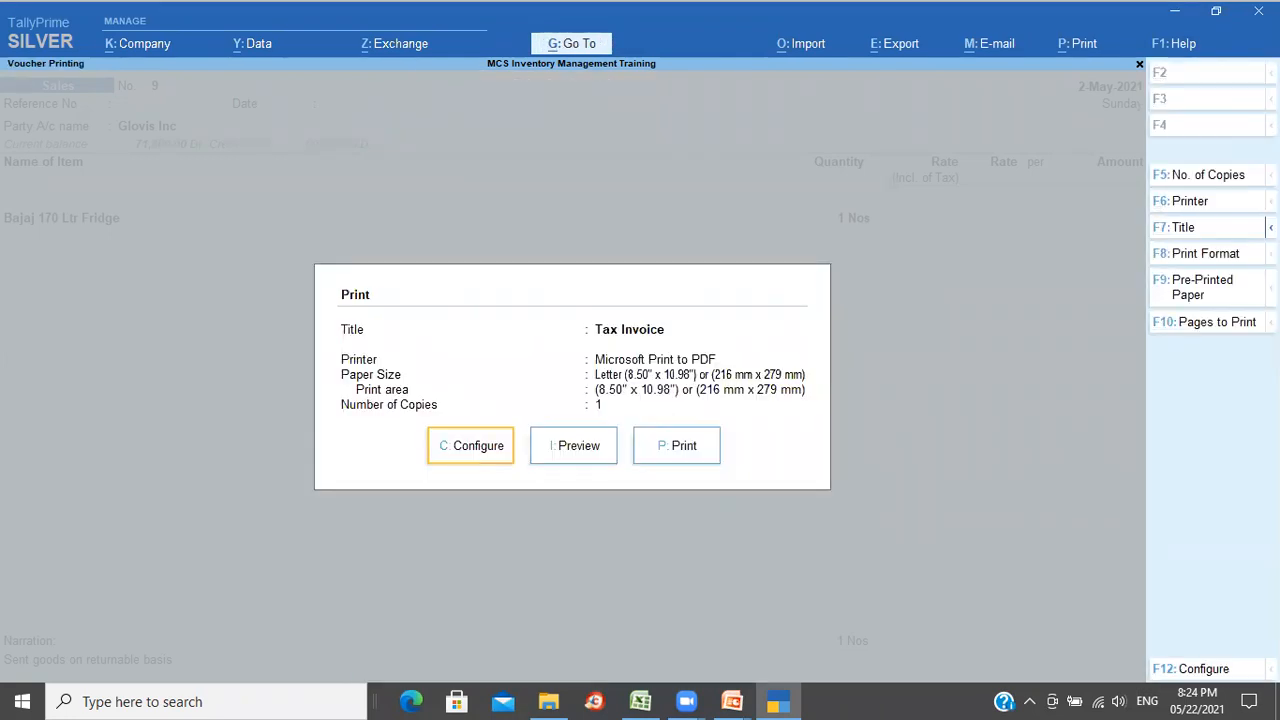
# Step: Preview the Tax Invoice, zoom in to read it, then close the preview and print options
pyautogui.press('i')
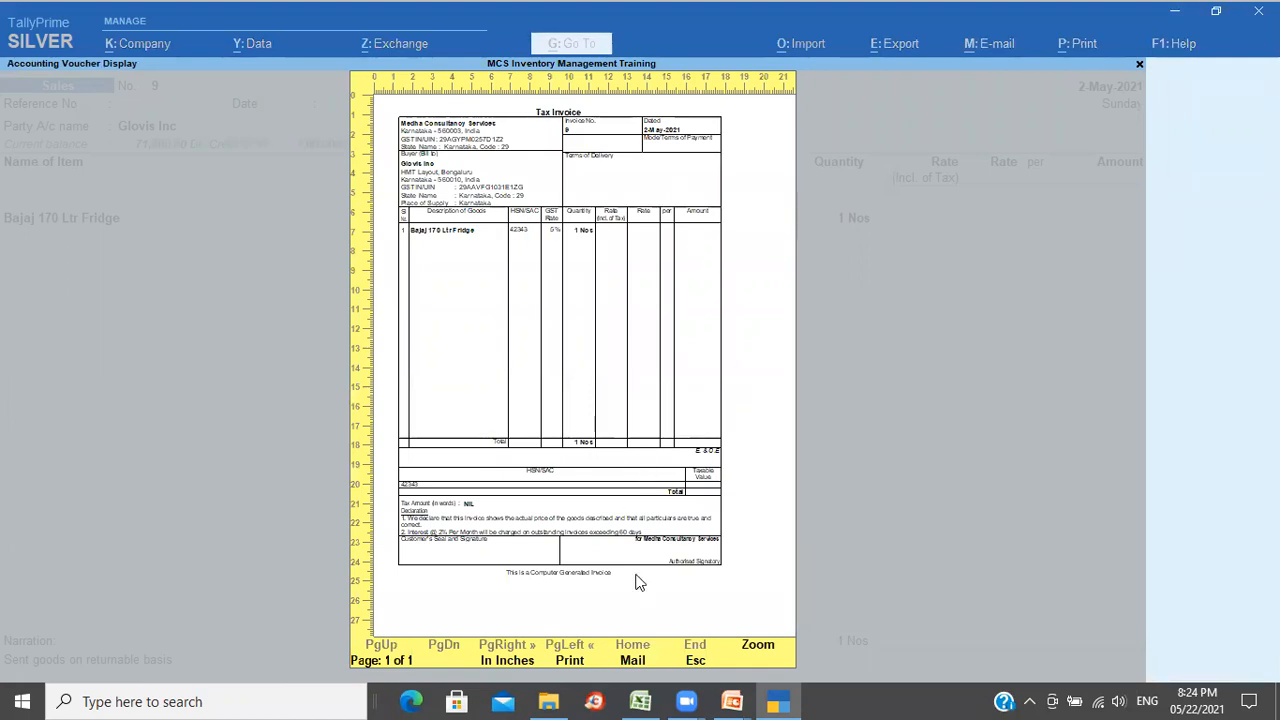
pyautogui.click(688, 571)
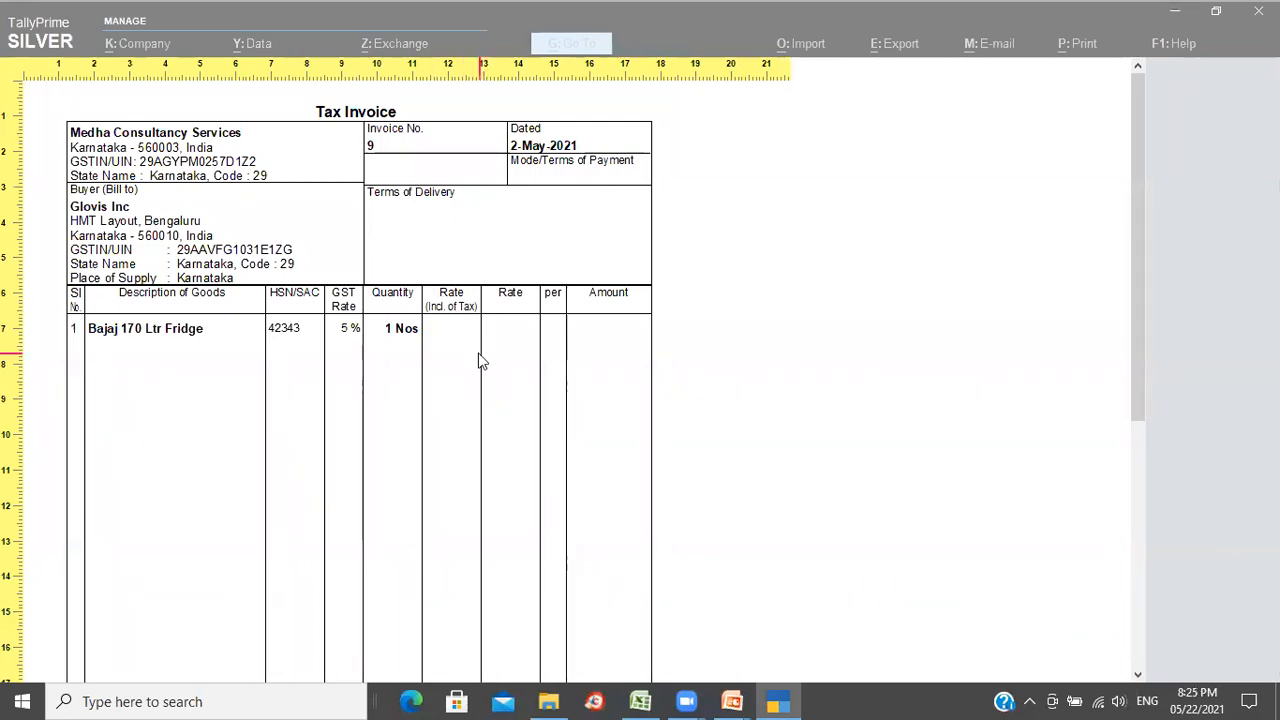
pyautogui.press('Escape')
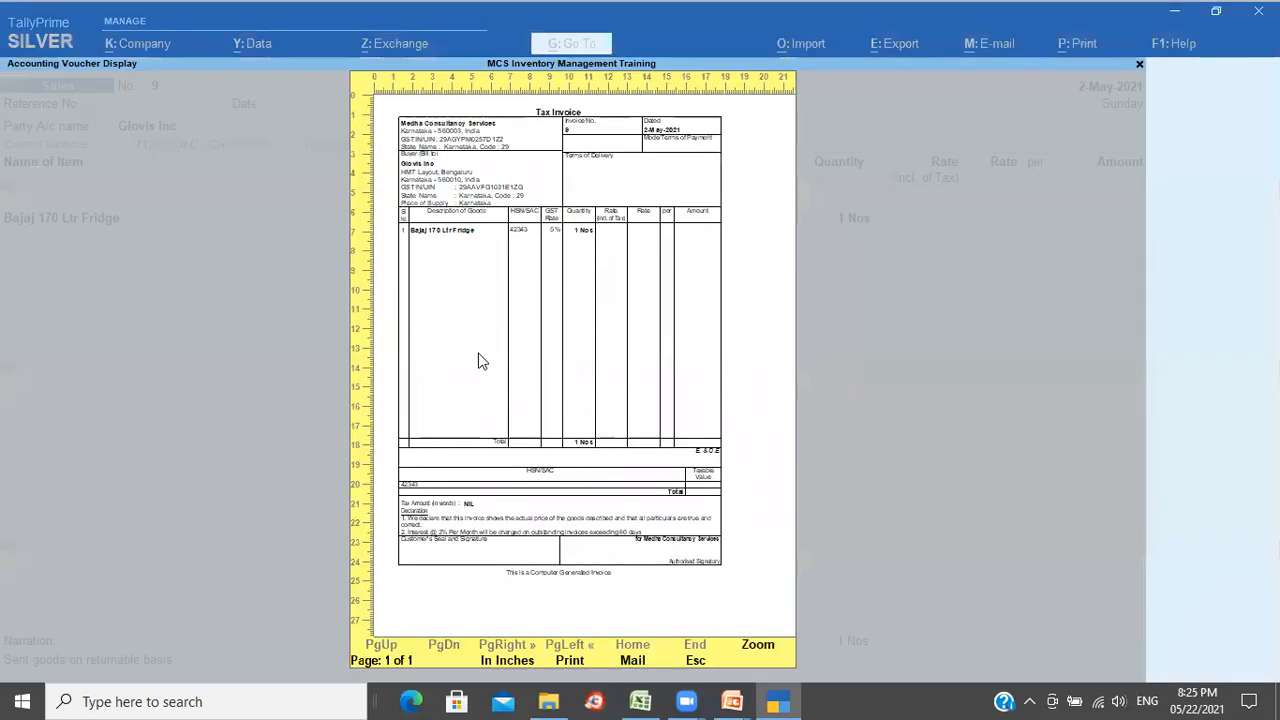
pyautogui.press('Escape')
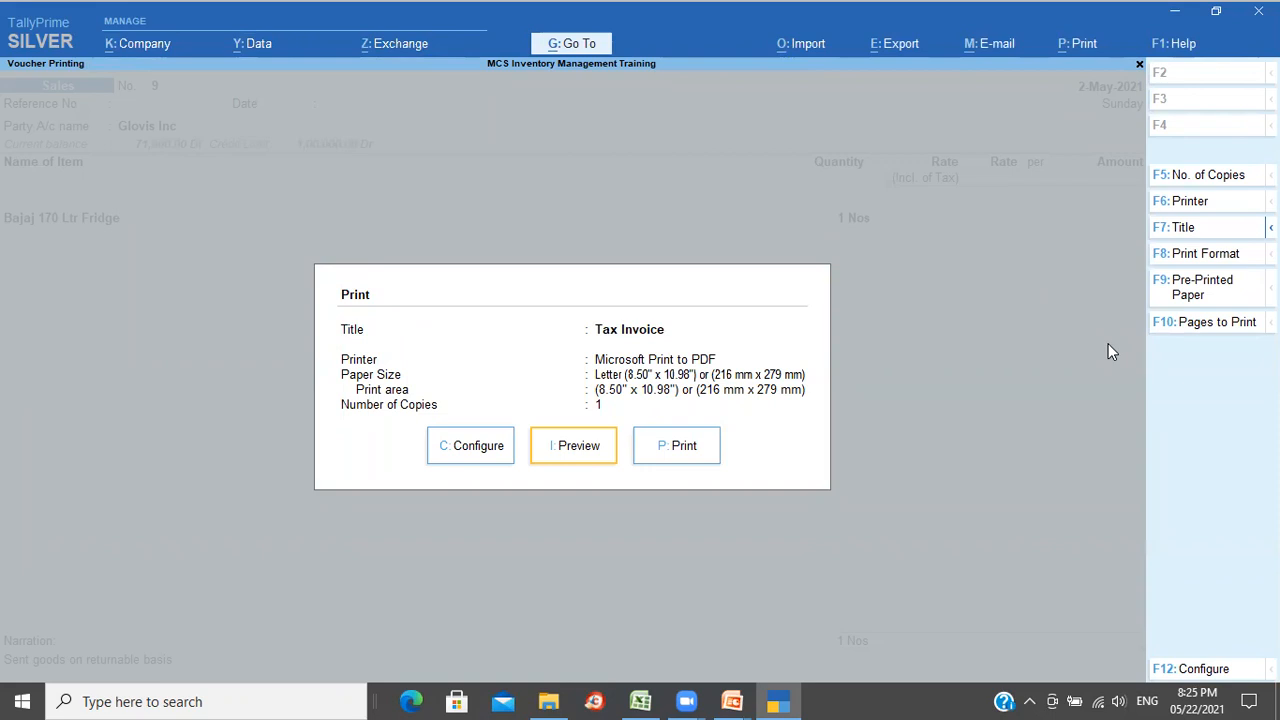
pyautogui.press('Escape')
# Step: Leave voucher 9, answering Yes to each Quit confirmation
pyautogui.press('Escape')
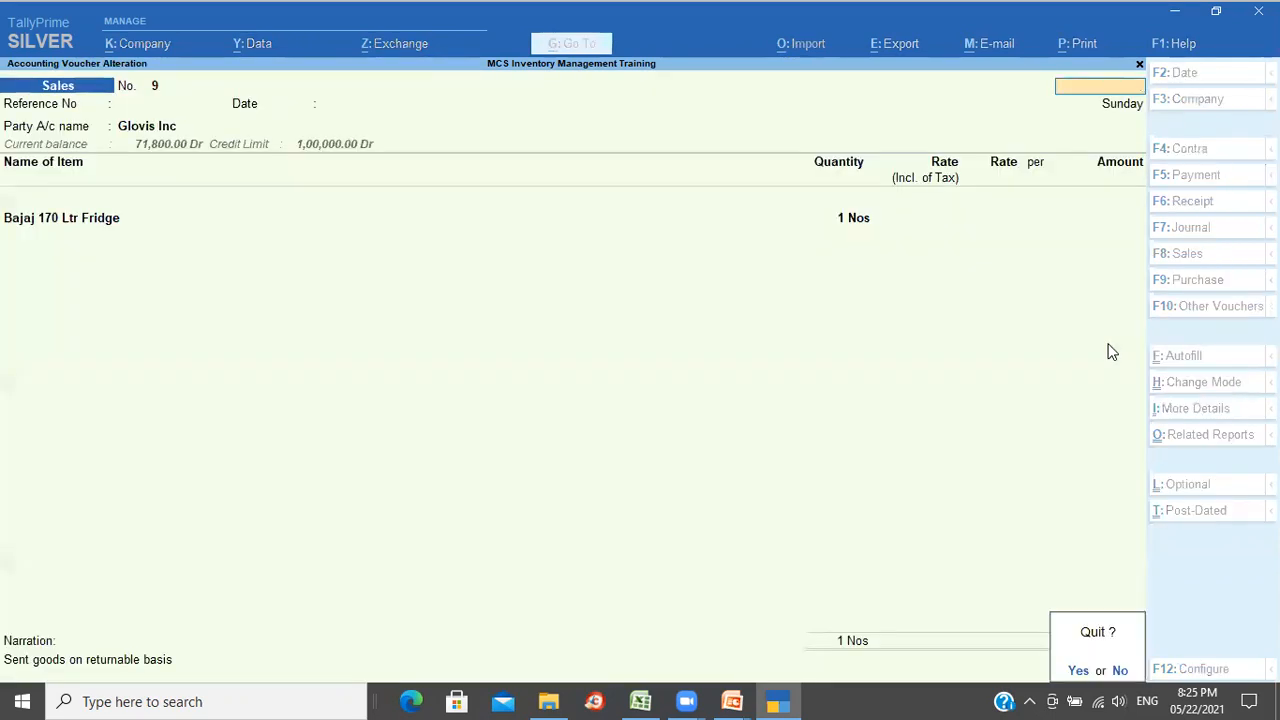
pyautogui.press('y')
pyautogui.press('Escape')
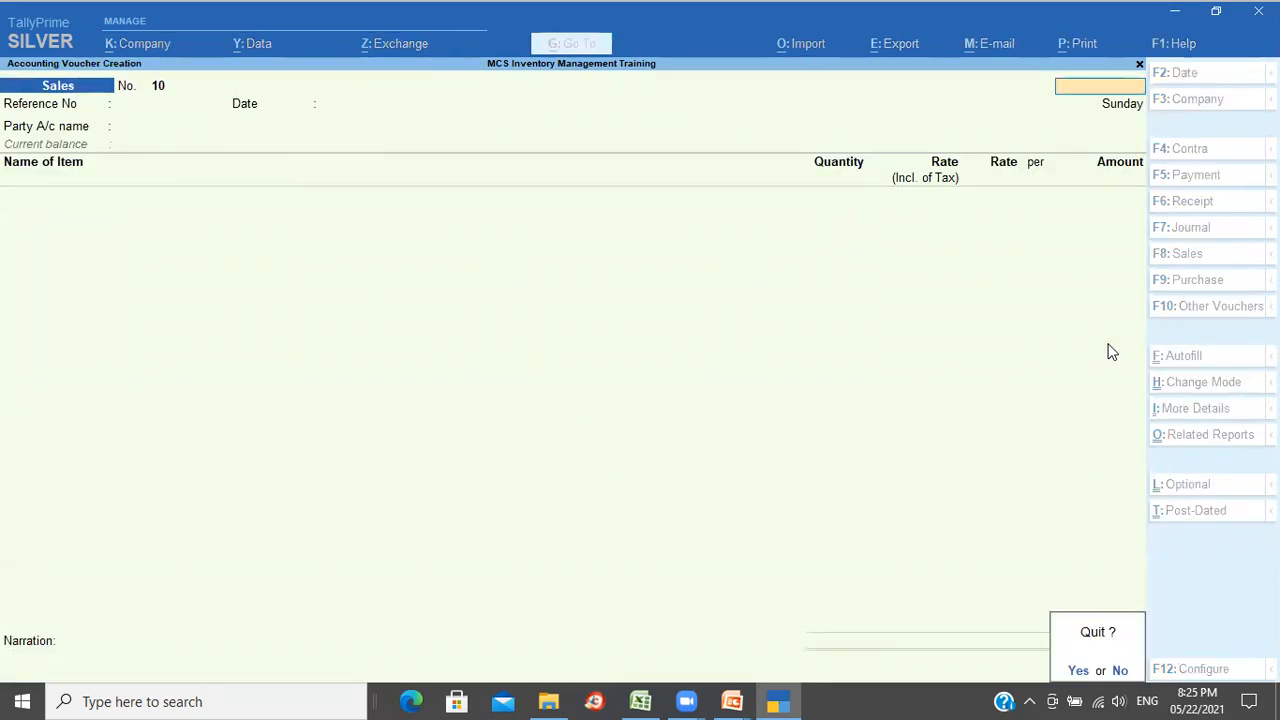
pyautogui.press('y')
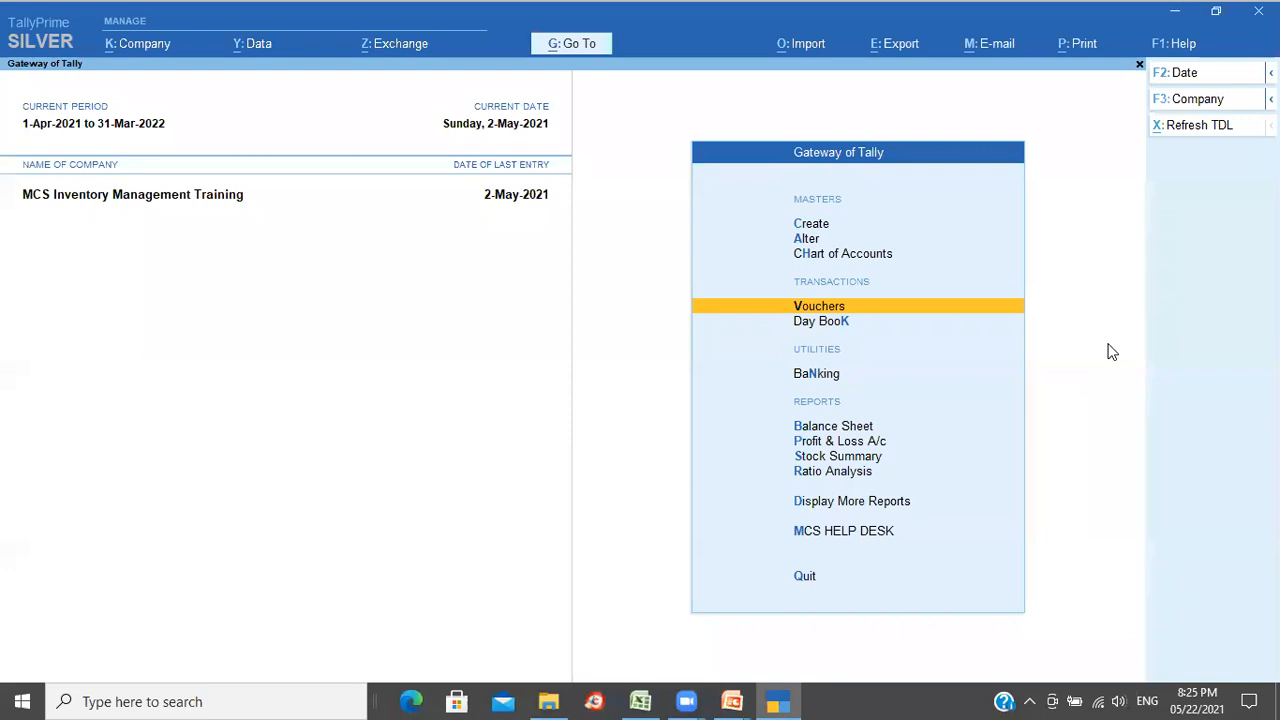